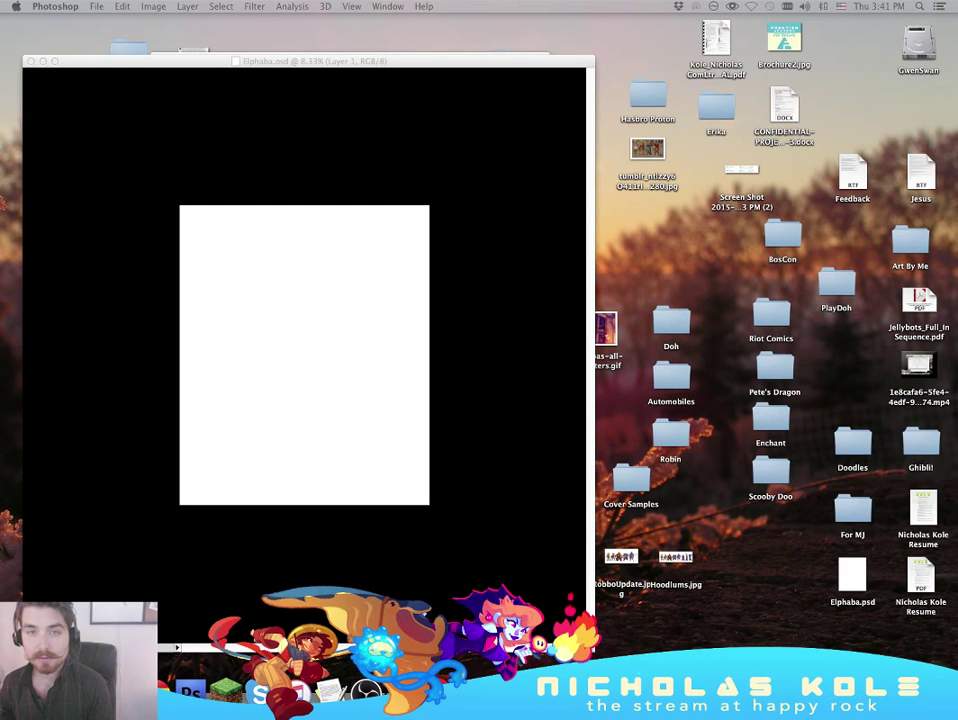
Step: Magnify the blank Elphaba.psd canvas to 12.5% and activate the Brush tool
key(super+m)
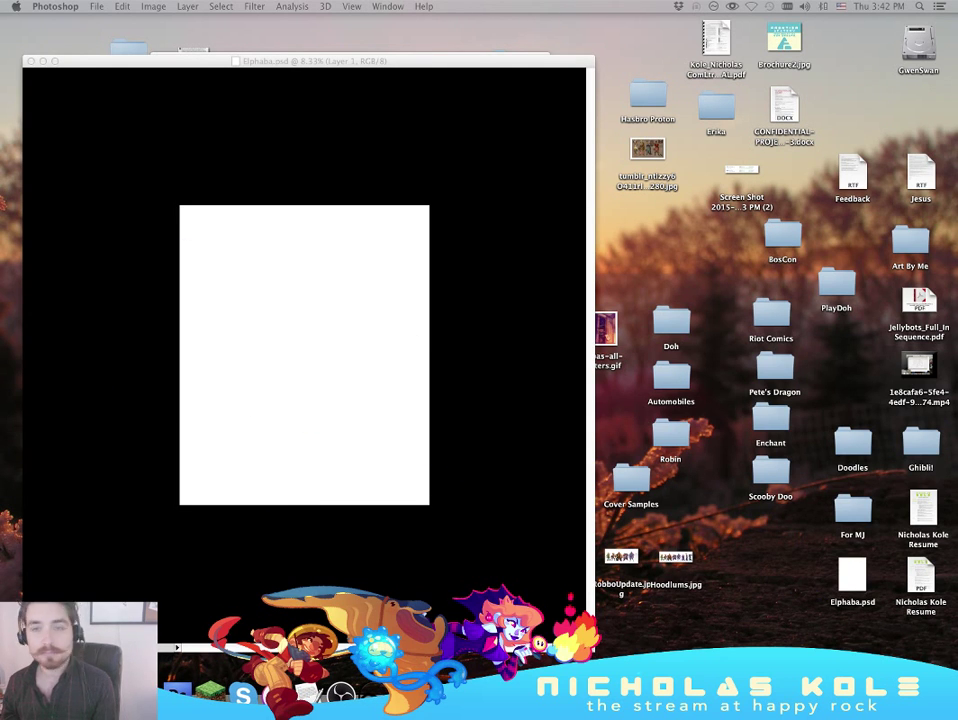
key(Tab)
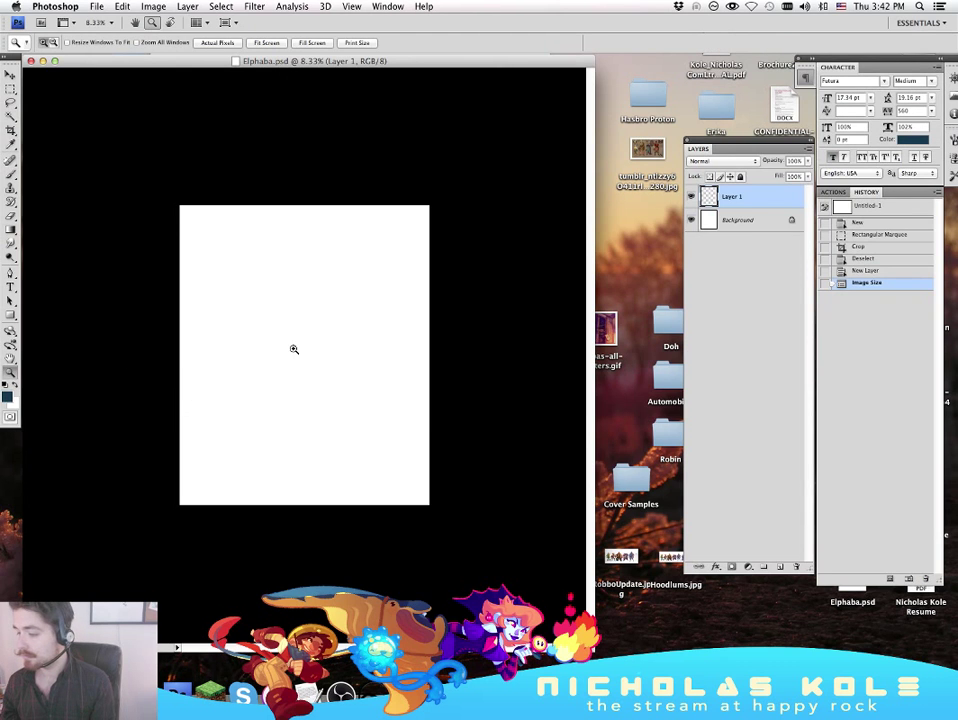
click(295, 348)
key(b)
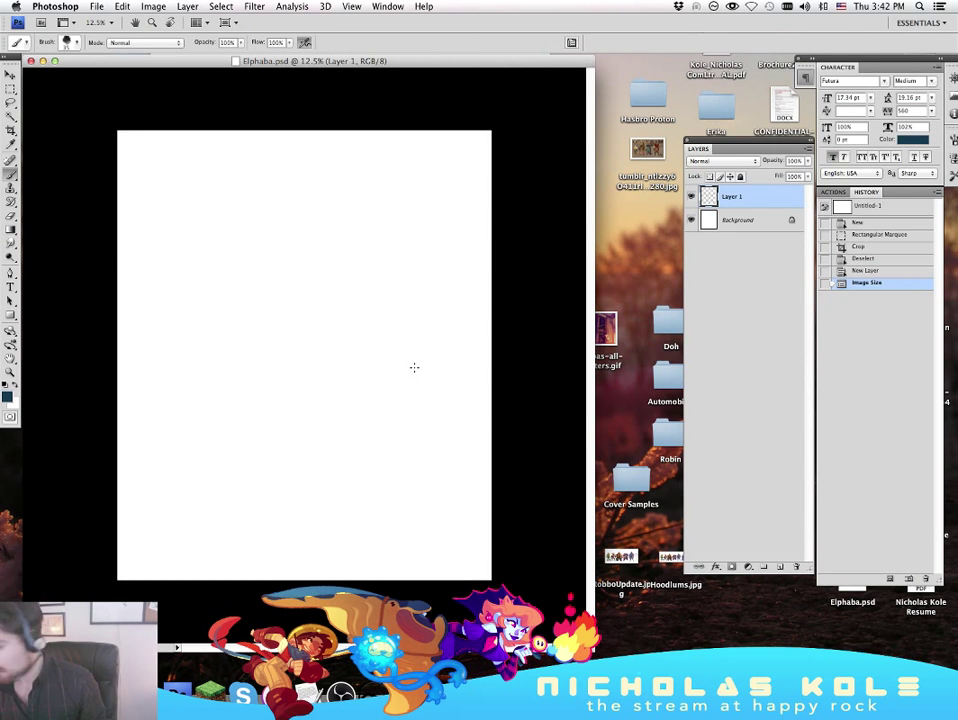
mouse_move(385, 385)
mouse_down()
mouse_move(372, 417)
mouse_move(400, 443)
mouse_up()
key(super+z)
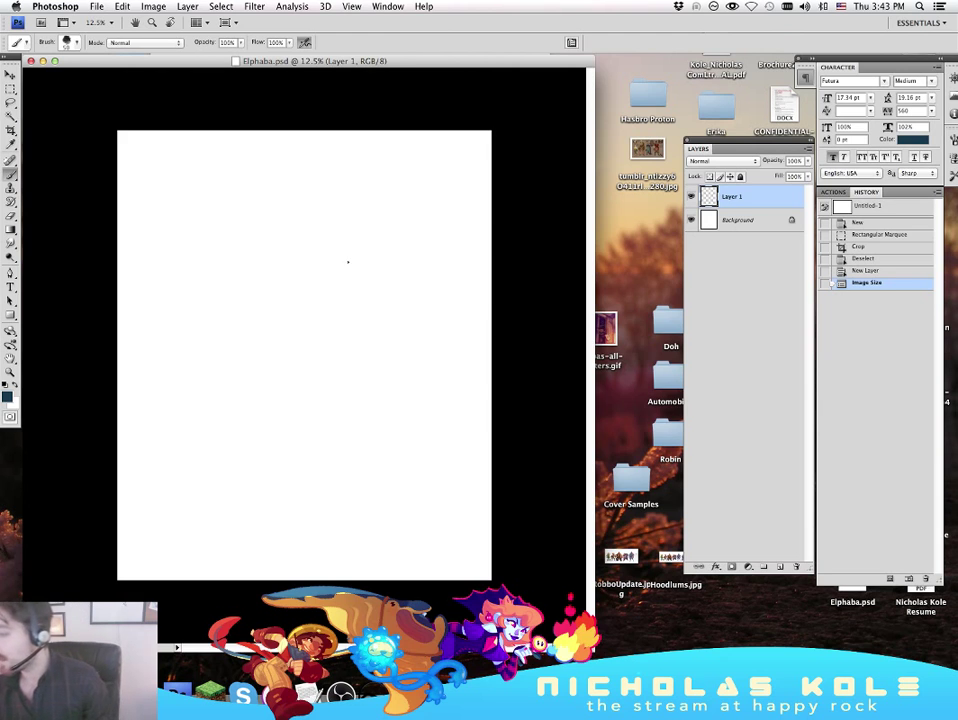
mouse_move(346, 261)
mouse_down()
mouse_move(322, 256)
mouse_move(343, 268)
mouse_up()
key(ctrl+z)
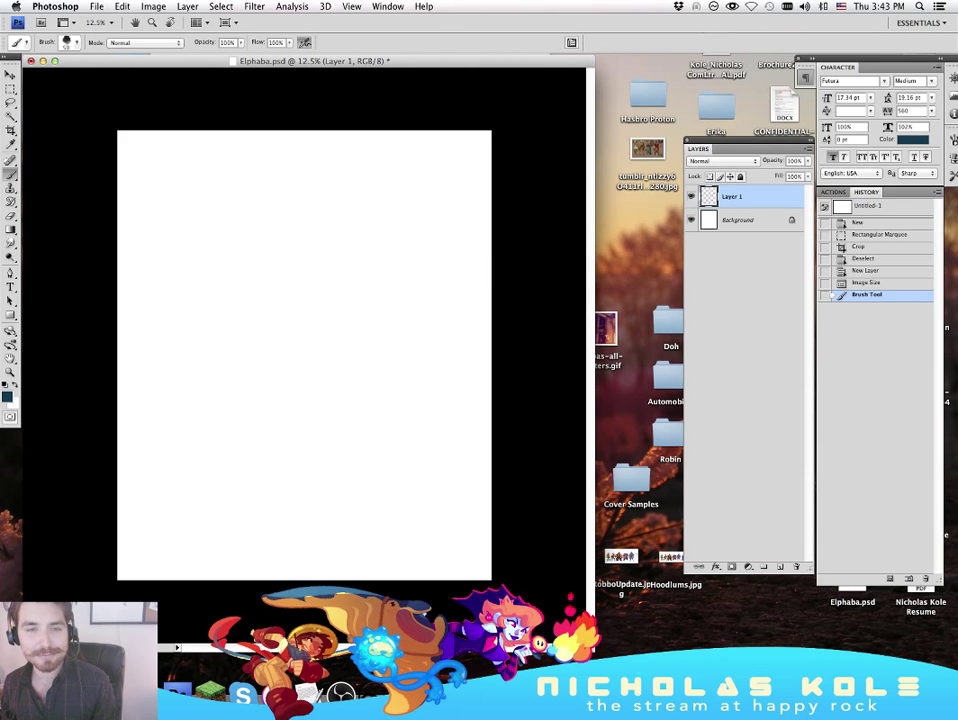
key(Tab)
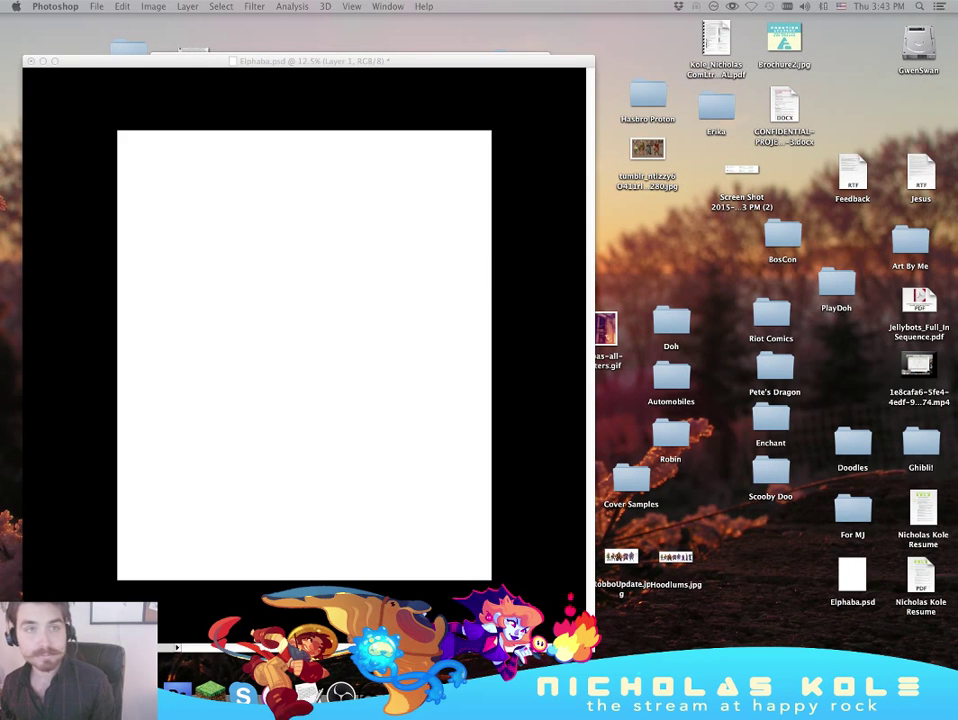
key(Tab)
Step: Sketch a small rounded head with light construction strokes near the top of the canvas on Layer 1
mouse_move(293, 203)
mouse_down()
mouse_move(283, 215)
mouse_move(331, 203)
mouse_move(338, 212)
mouse_up()
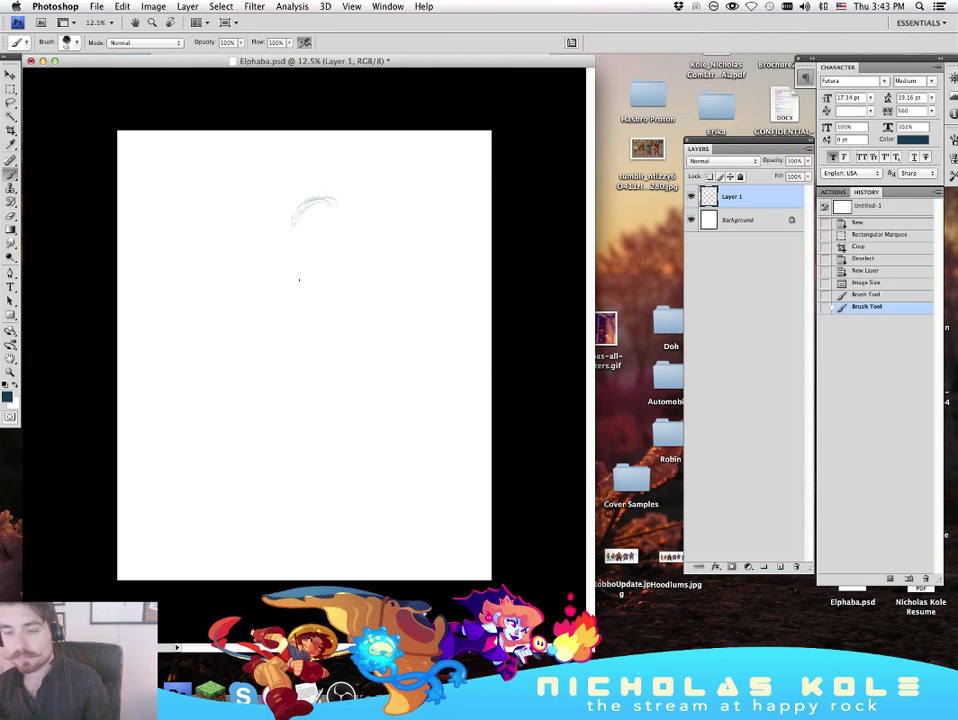
key(Tab)
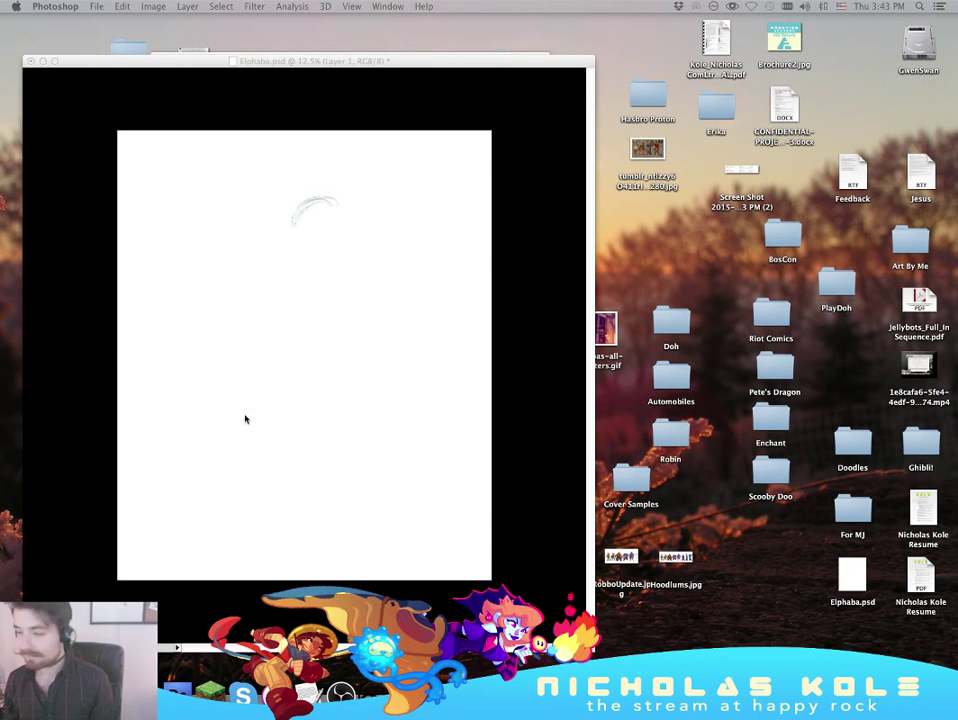
key(Tab)
key(XF86AudioRaiseVolume)
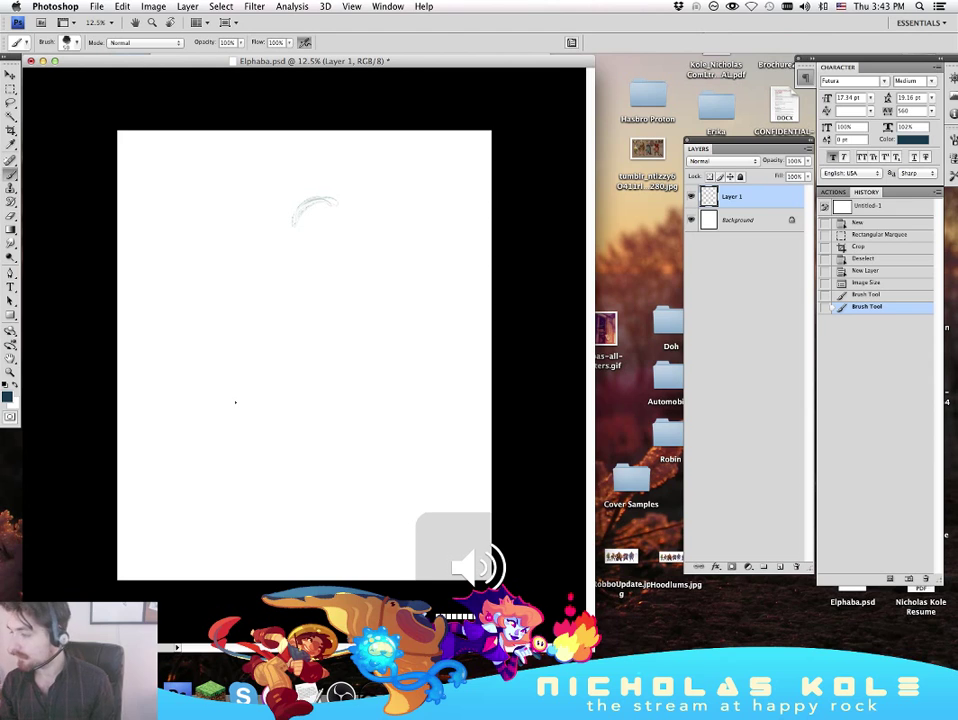
click(375, 310)
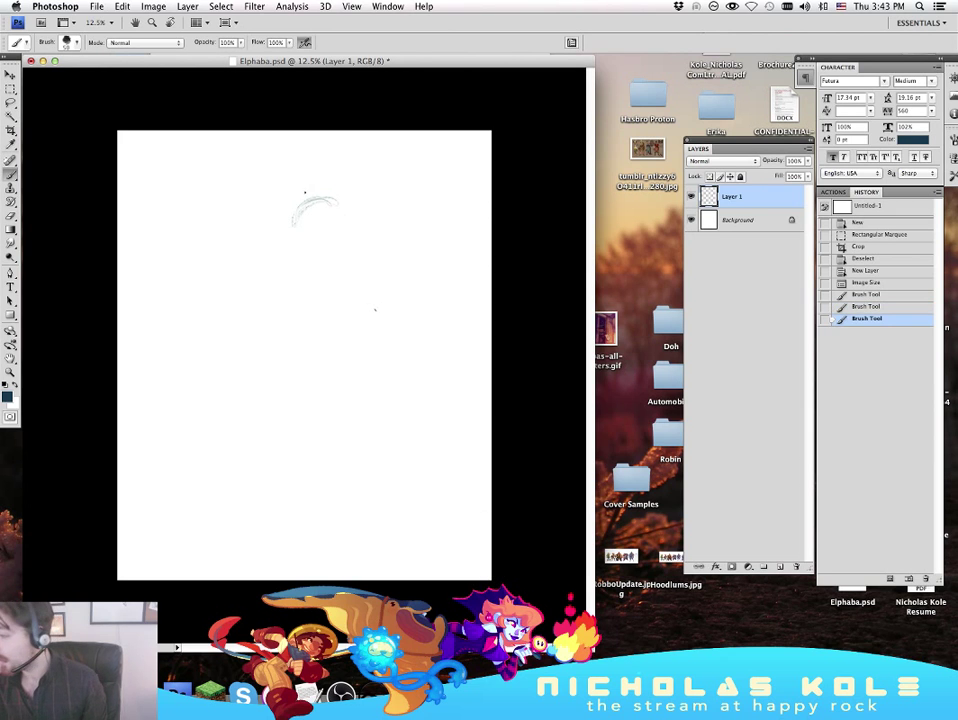
mouse_move(296, 218)
mouse_down()
mouse_move(334, 199)
mouse_move(340, 217)
mouse_up()
mouse_move(308, 201)
mouse_down()
mouse_move(293, 226)
mouse_move(311, 251)
mouse_move(291, 232)
mouse_up()
mouse_move(291, 214)
mouse_down()
mouse_move(300, 254)
mouse_move(312, 259)
mouse_up()
drag(294, 232, 318, 259)
mouse_move(338, 210)
mouse_down()
mouse_move(331, 239)
mouse_move(339, 208)
mouse_up()
Step: Rough in a wide, tilted hat brim and a tall pointed crown over the head
mouse_move(334, 199)
mouse_down()
mouse_move(298, 221)
mouse_move(301, 211)
mouse_move(245, 242)
mouse_up()
mouse_move(300, 205)
mouse_down()
mouse_move(370, 178)
mouse_move(330, 228)
mouse_up()
mouse_move(316, 145)
mouse_down()
mouse_move(318, 255)
mouse_move(343, 121)
mouse_move(330, 173)
mouse_move(286, 236)
mouse_up()
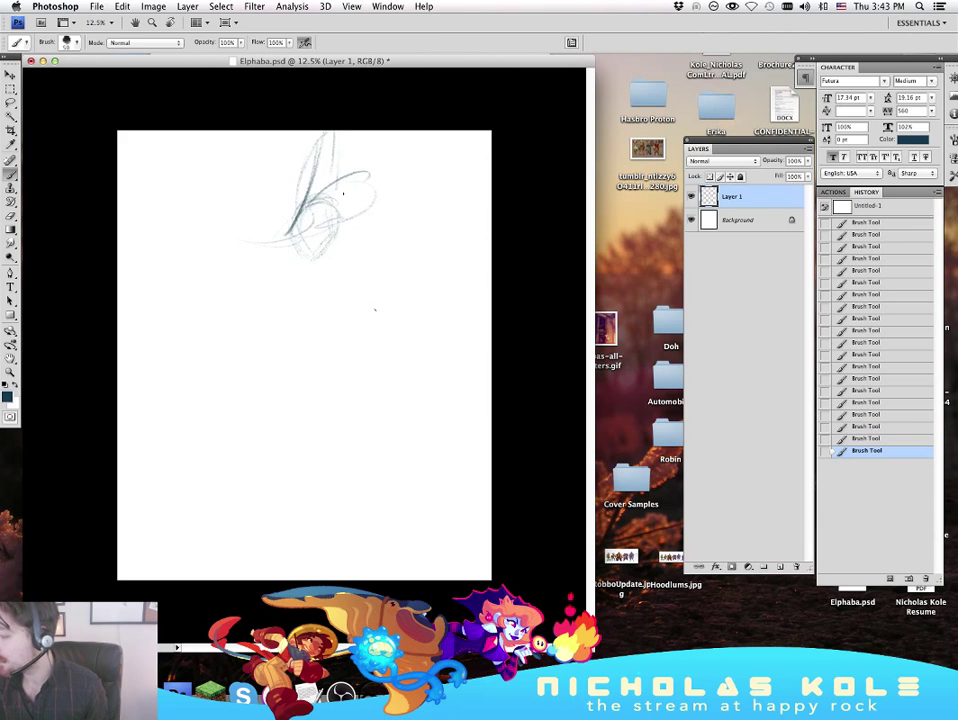
drag(340, 213, 333, 253)
Step: Shrink the head and hat sketch slightly and move it lower on the canvas with Free Transform
key(super+t)
drag(362, 196, 363, 230)
drag(372, 334, 370, 327)
drag(363, 282, 365, 292)
key(Return)
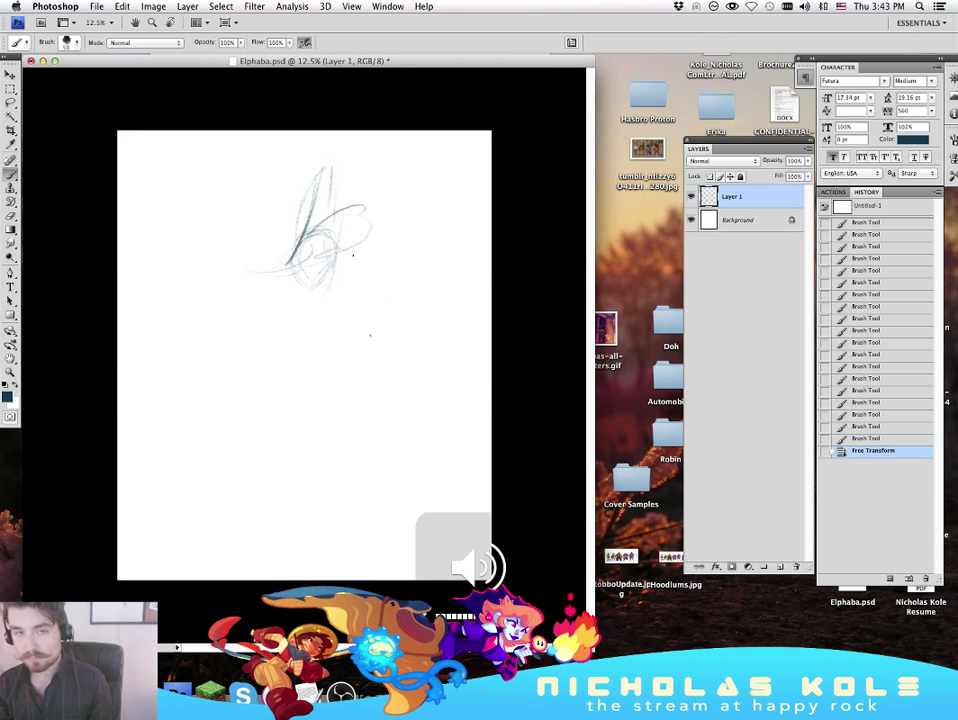
Step: Redraw the witch hat with a taller pointed crown and a broad curved brim sweeping out on both sides
drag(316, 214, 321, 145)
mouse_move(318, 210)
mouse_down()
mouse_move(321, 141)
mouse_move(332, 190)
mouse_up()
drag(327, 143, 333, 200)
mouse_move(325, 165)
mouse_down()
mouse_move(330, 199)
mouse_move(321, 137)
mouse_move(276, 268)
mouse_move(236, 264)
mouse_up()
mouse_move(290, 268)
mouse_down()
mouse_move(227, 256)
mouse_move(288, 247)
mouse_up()
mouse_move(226, 241)
mouse_down()
mouse_move(273, 250)
mouse_move(256, 265)
mouse_move(273, 273)
mouse_move(380, 231)
mouse_up()
drag(316, 228, 361, 205)
drag(361, 206, 386, 229)
mouse_move(296, 262)
mouse_down()
mouse_move(362, 205)
mouse_move(384, 228)
mouse_up()
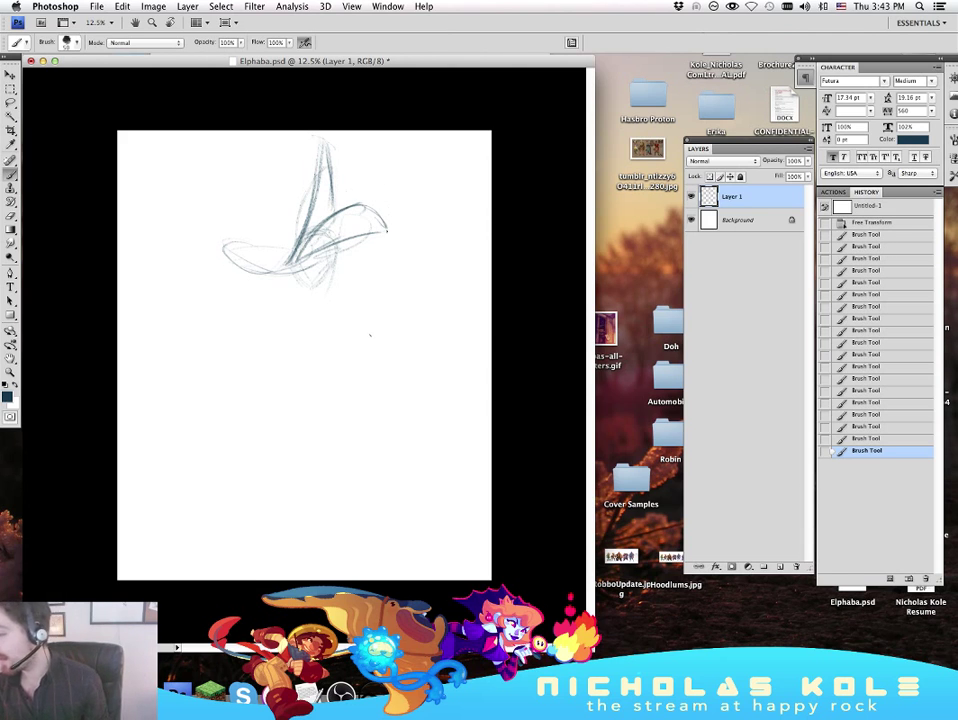
Step: Sketch the neck, the shoulders with an oval chest, and the spine and waist lines below the head
mouse_move(387, 232)
mouse_down()
mouse_move(336, 253)
mouse_move(323, 304)
mouse_up()
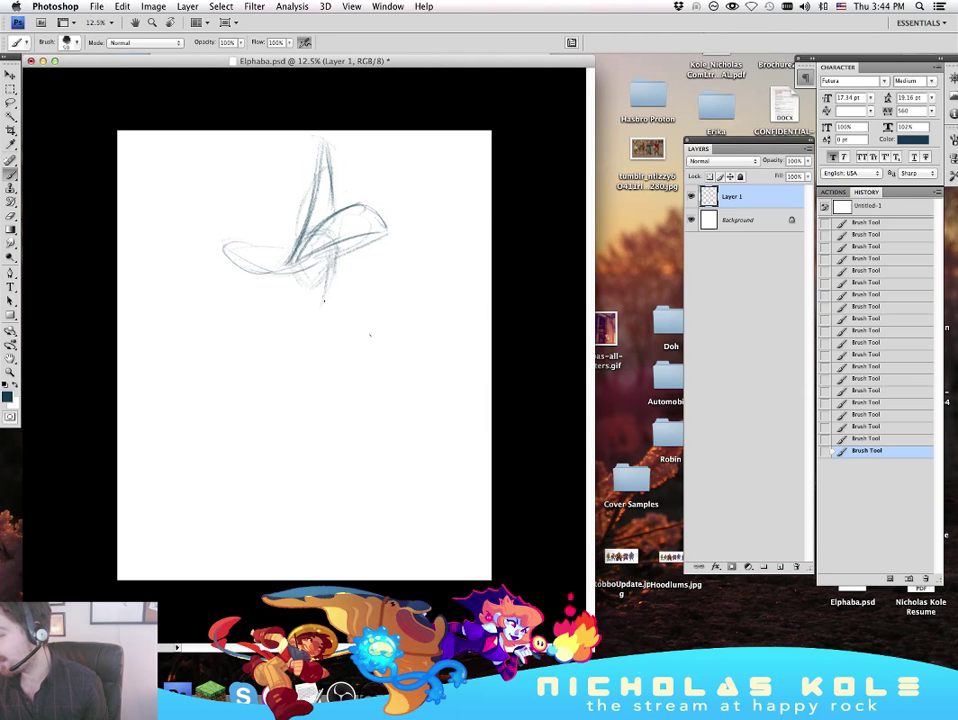
mouse_move(335, 249)
mouse_down()
mouse_move(330, 301)
mouse_move(292, 308)
mouse_move(363, 292)
mouse_move(363, 311)
mouse_up()
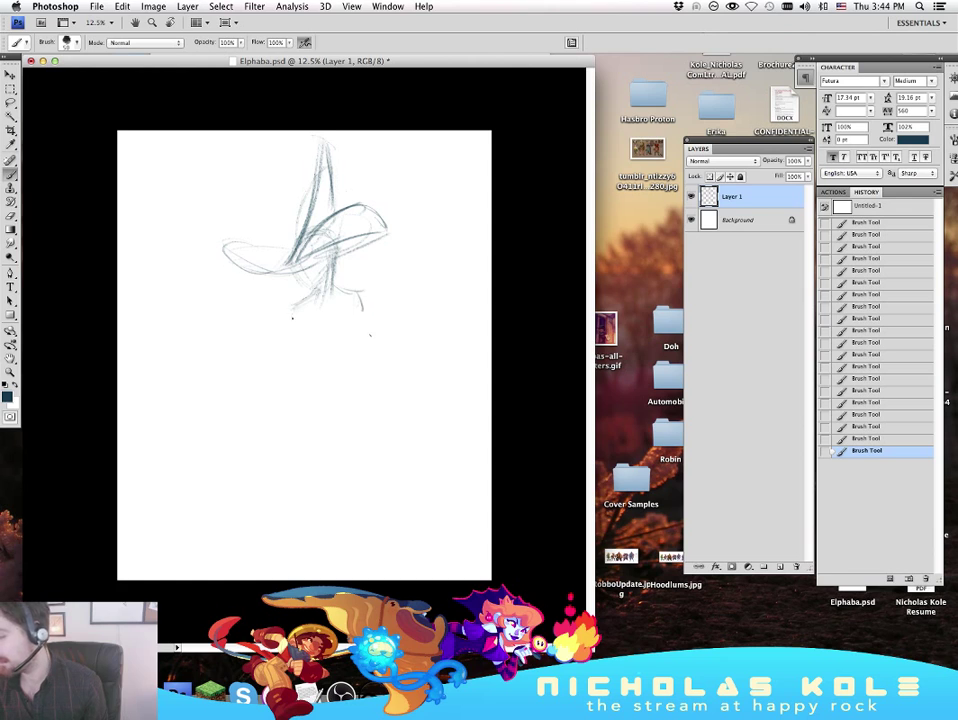
mouse_move(293, 318)
mouse_down()
mouse_move(298, 306)
mouse_move(355, 300)
mouse_up()
mouse_move(303, 303)
mouse_down()
mouse_move(360, 300)
mouse_move(308, 323)
mouse_move(350, 303)
mouse_move(325, 340)
mouse_move(330, 362)
mouse_up()
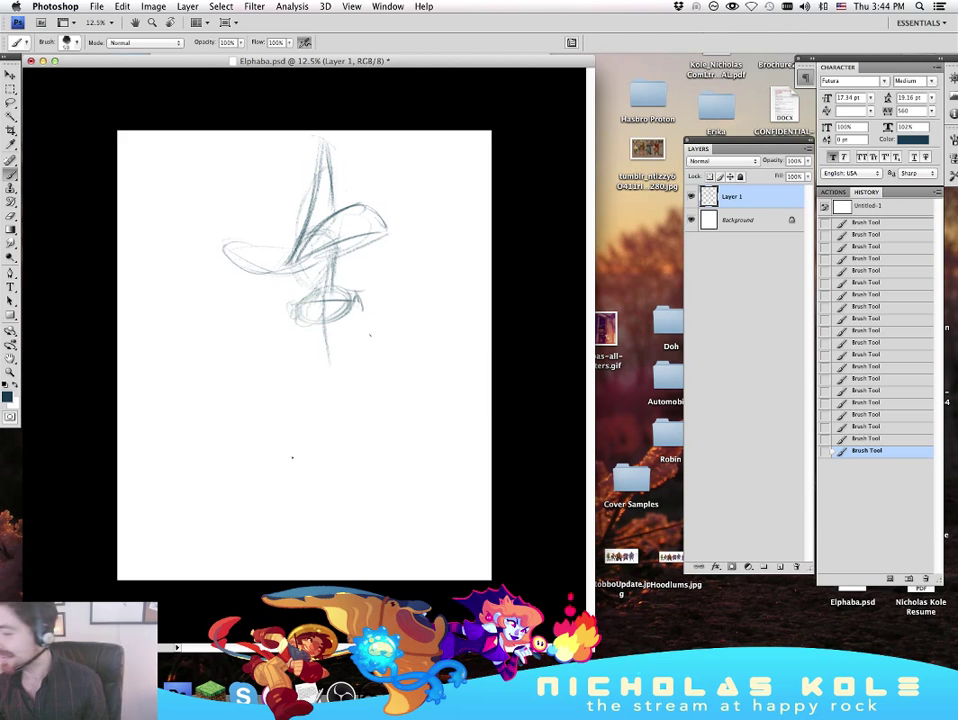
drag(323, 328, 320, 382)
drag(328, 316, 319, 380)
drag(319, 321, 316, 365)
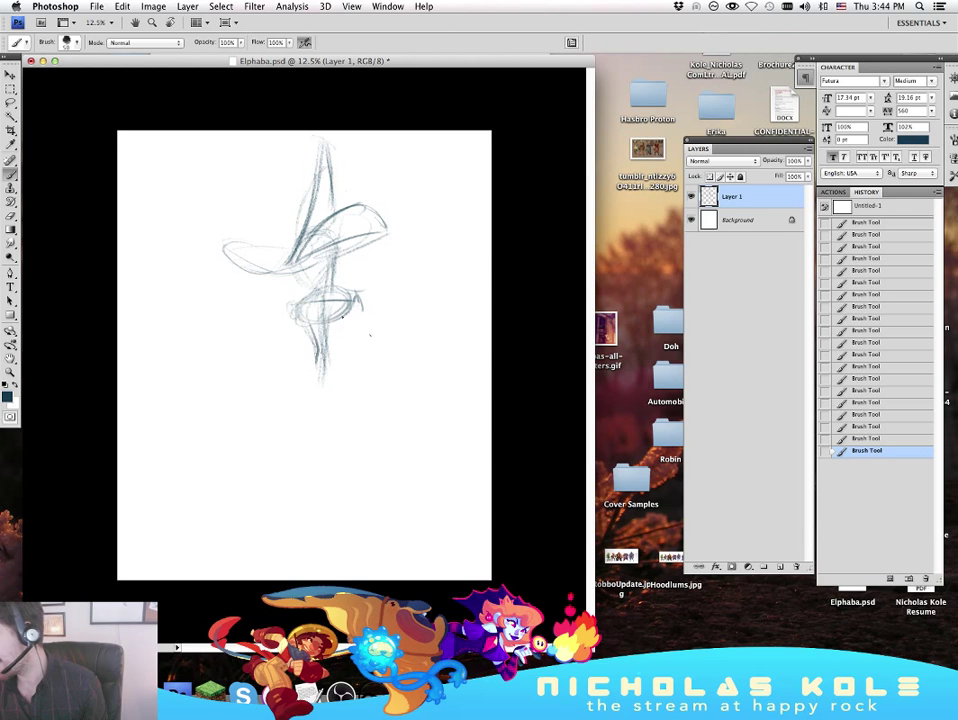
Step: Draw the side of the torso, the rounded hips and the start of both thighs
drag(349, 302, 338, 360)
mouse_move(343, 322)
mouse_down()
mouse_move(338, 366)
mouse_move(312, 371)
mouse_move(306, 390)
mouse_up()
mouse_move(334, 357)
mouse_down()
mouse_move(303, 383)
mouse_move(302, 367)
mouse_move(337, 370)
mouse_move(291, 370)
mouse_move(339, 372)
mouse_move(342, 345)
mouse_move(316, 342)
mouse_move(296, 371)
mouse_move(290, 422)
mouse_up()
drag(294, 376, 291, 420)
mouse_move(311, 368)
mouse_down()
mouse_move(327, 393)
mouse_move(340, 333)
mouse_move(341, 376)
mouse_up()
drag(341, 364, 352, 424)
mouse_move(297, 388)
mouse_down()
mouse_move(280, 496)
mouse_move(271, 498)
mouse_move(276, 440)
mouse_move(268, 556)
mouse_up()
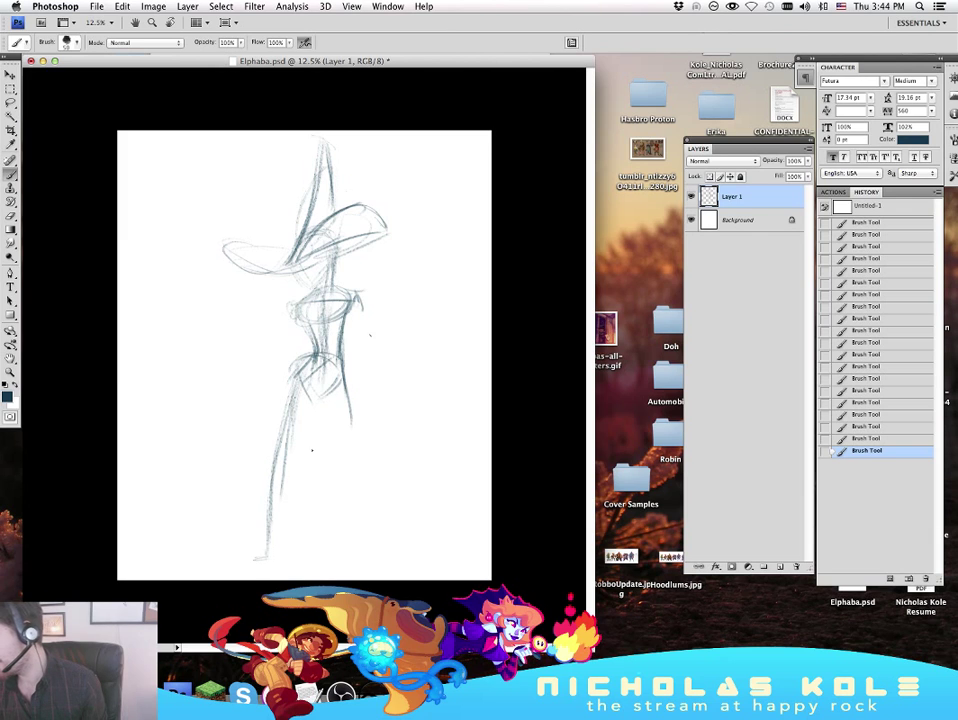
key(super+z)
drag(300, 370, 281, 559)
drag(288, 391, 272, 535)
key(super+z)
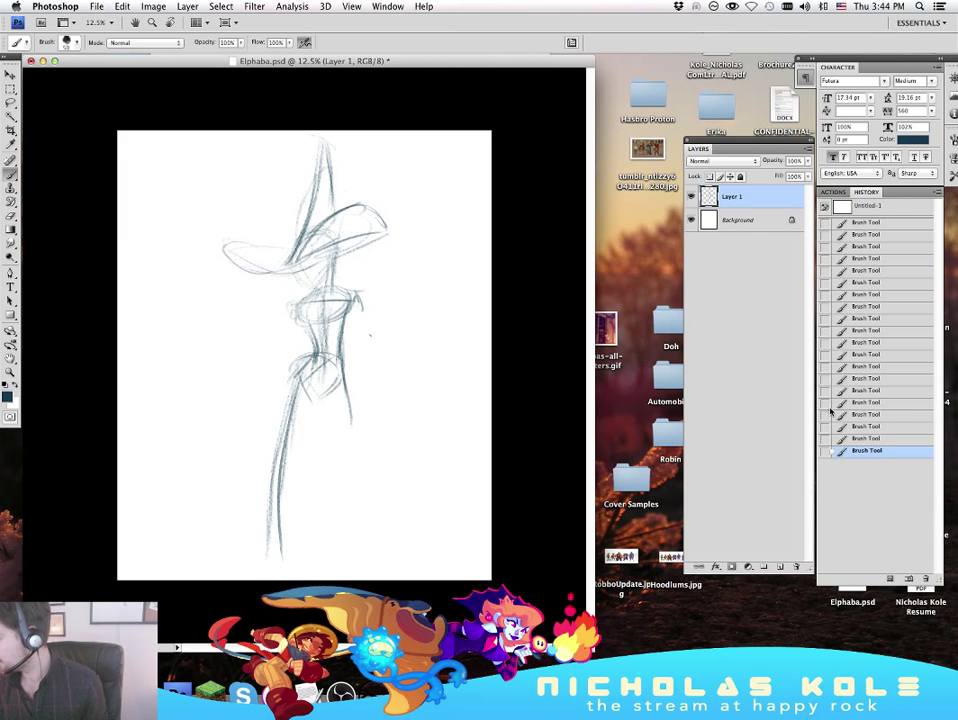
key(super+alt+z)
key(super+alt+z)
key(super+alt+z)
key(super+alt+z)
key(super+alt+z)
key(super+alt+z)
key(super+alt+z)
drag(334, 370, 350, 490)
drag(345, 385, 355, 525)
drag(303, 390, 268, 518)
drag(297, 390, 258, 545)
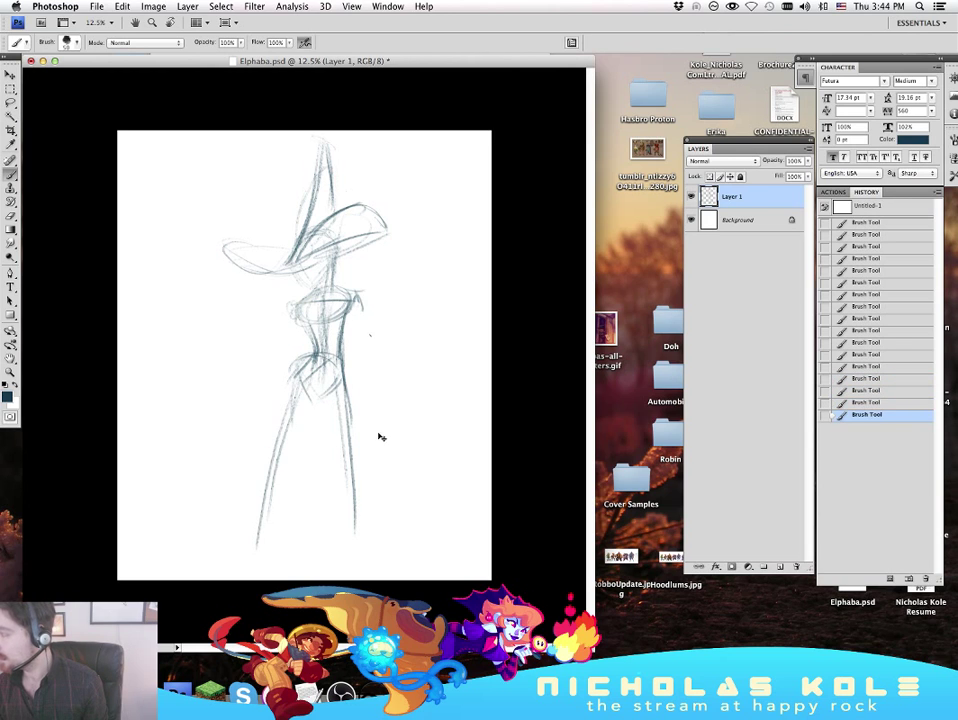
key(super+alt+z)
key(super+alt+z)
key(super+alt+z)
key(super+alt+z)
key(super+alt+z)
key(super+alt+z)
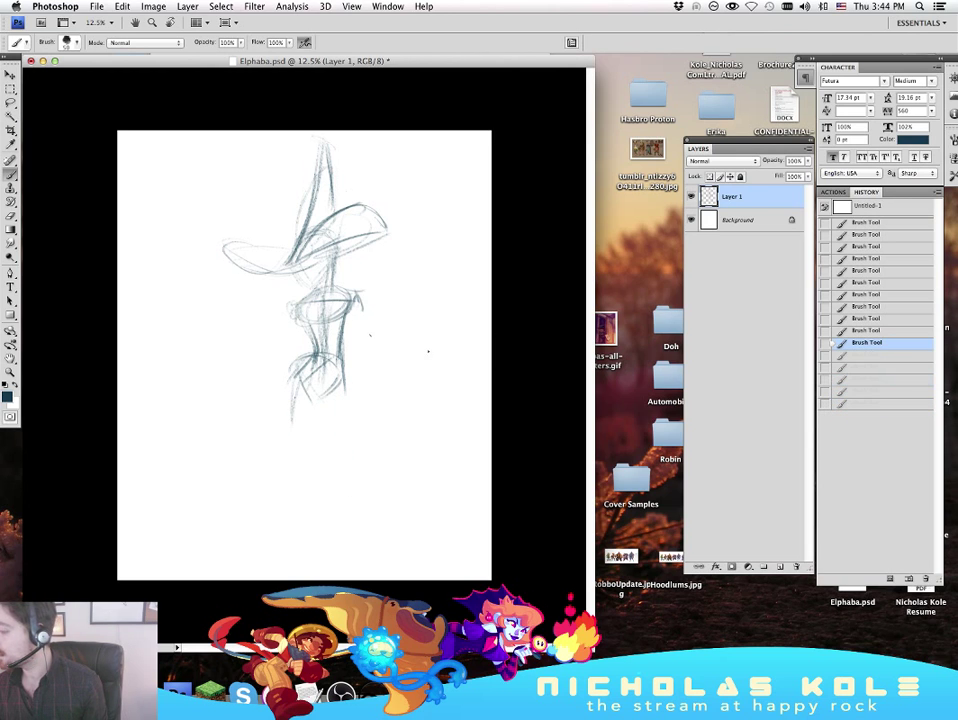
Step: Sketch two long legs in a wide stance, one nearly vertical and one angled outward, plus an arm hanging beside the hip
drag(295, 375, 297, 460)
mouse_move(295, 388)
mouse_down()
mouse_move(303, 531)
mouse_move(301, 515)
mouse_up()
drag(346, 391, 420, 563)
drag(362, 425, 425, 572)
drag(293, 398, 306, 543)
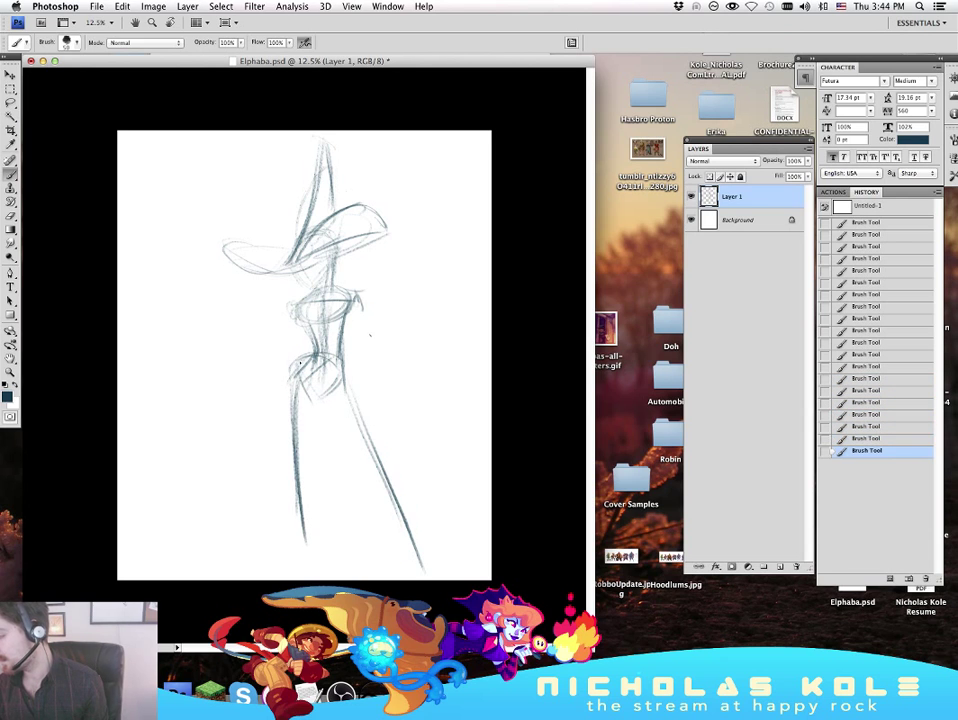
drag(301, 365, 330, 446)
drag(295, 405, 308, 572)
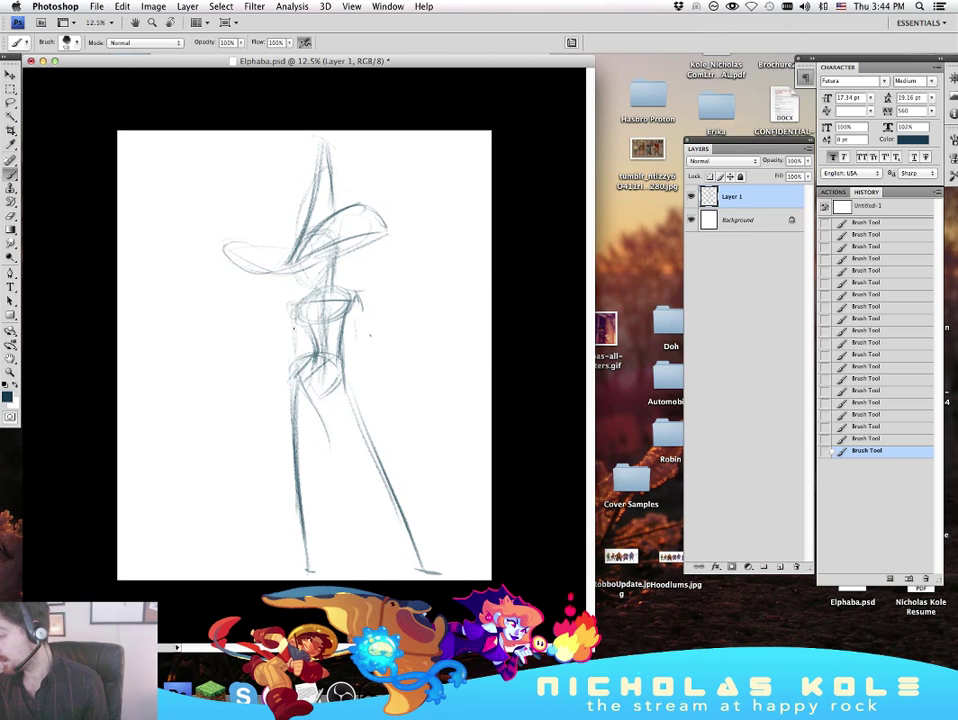
drag(357, 298, 370, 418)
drag(359, 320, 360, 438)
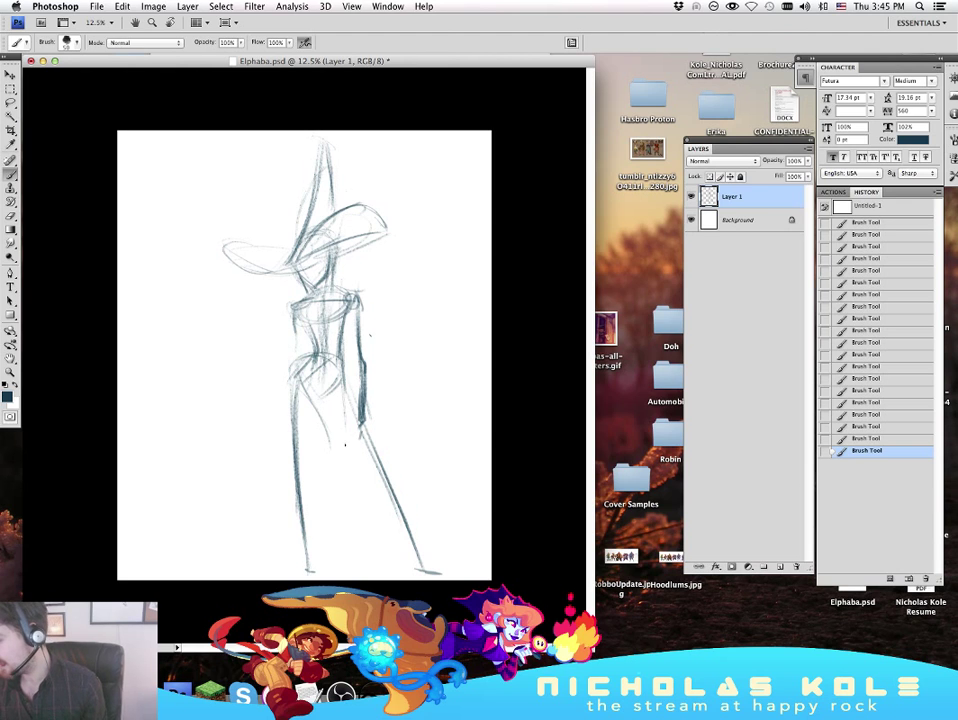
mouse_move(310, 365)
mouse_down()
mouse_move(296, 545)
mouse_move(286, 557)
mouse_up()
drag(307, 500, 443, 543)
drag(312, 524, 450, 557)
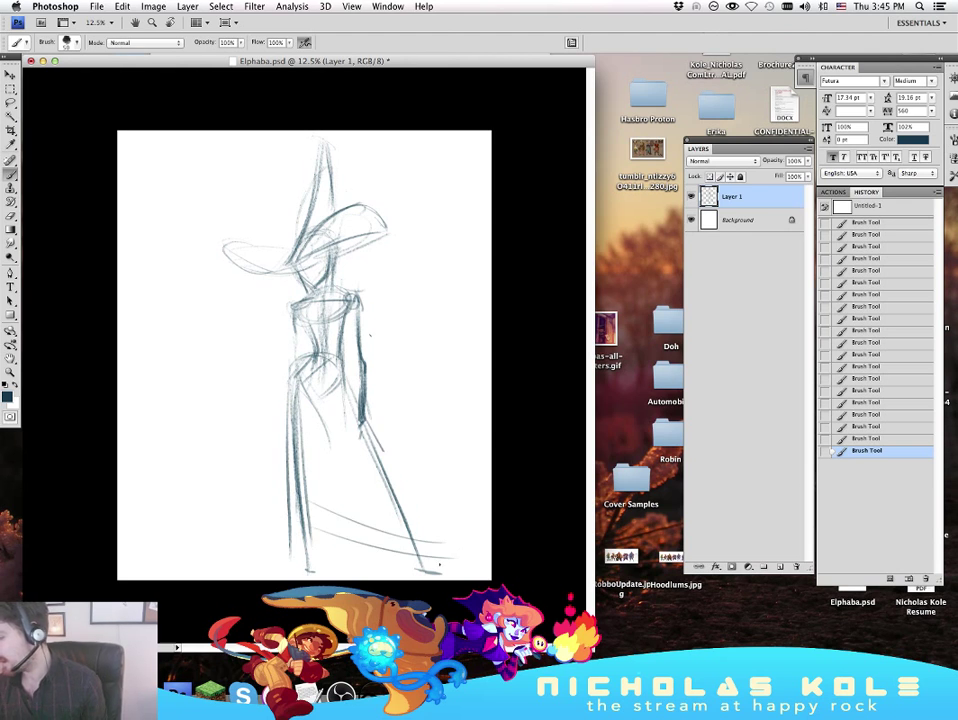
drag(365, 405, 450, 574)
key(ctrl+alt+z)
key(ctrl+alt+z)
key(ctrl+alt+z)
key(ctrl+alt+z)
key(ctrl+alt+z)
key(ctrl+alt+z)
key(ctrl+alt+z)
key(ctrl+alt+z)
key(ctrl+alt+z)
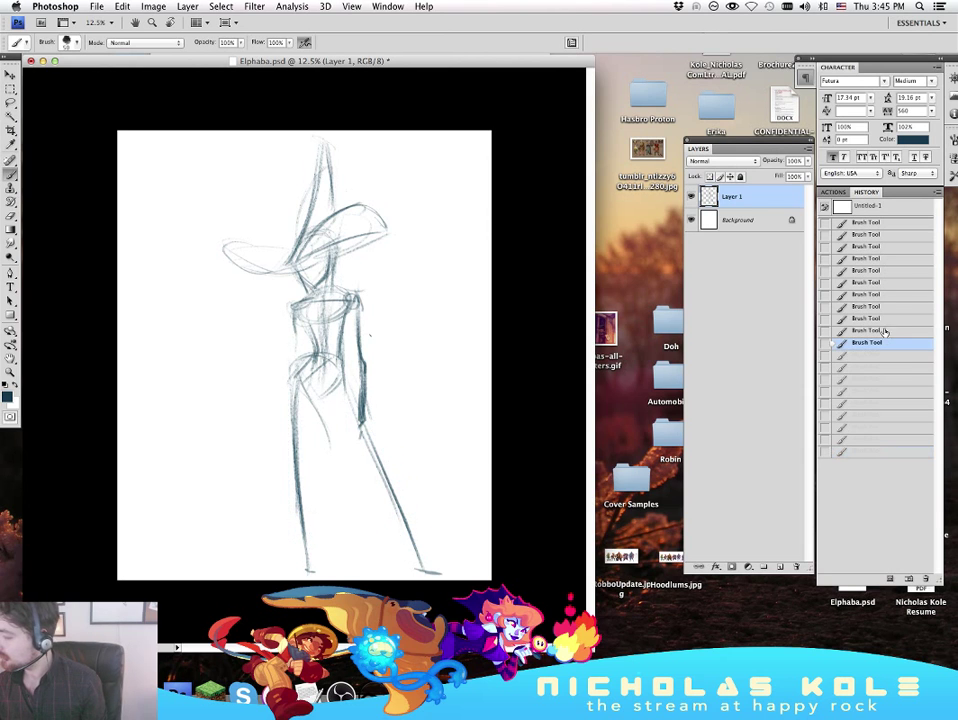
Step: Scale the whole figure sketch to 96.1% with Free Transform and shift it slightly upward
key(super+t)
drag(445, 577, 436, 561)
mouse_move(393, 519)
mouse_down()
mouse_move(387, 513)
mouse_move(397, 508)
mouse_up()
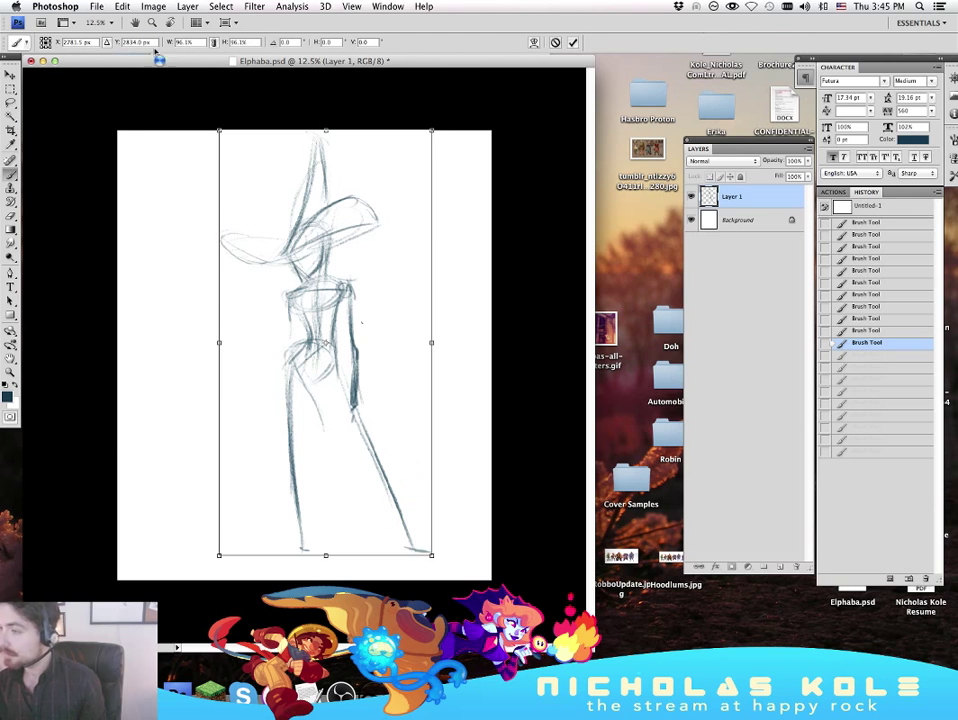
key(Return)
Step: Skew the figure sketch so that its upper end leans to the right
click(122, 6)
mouse_move(142, 239)
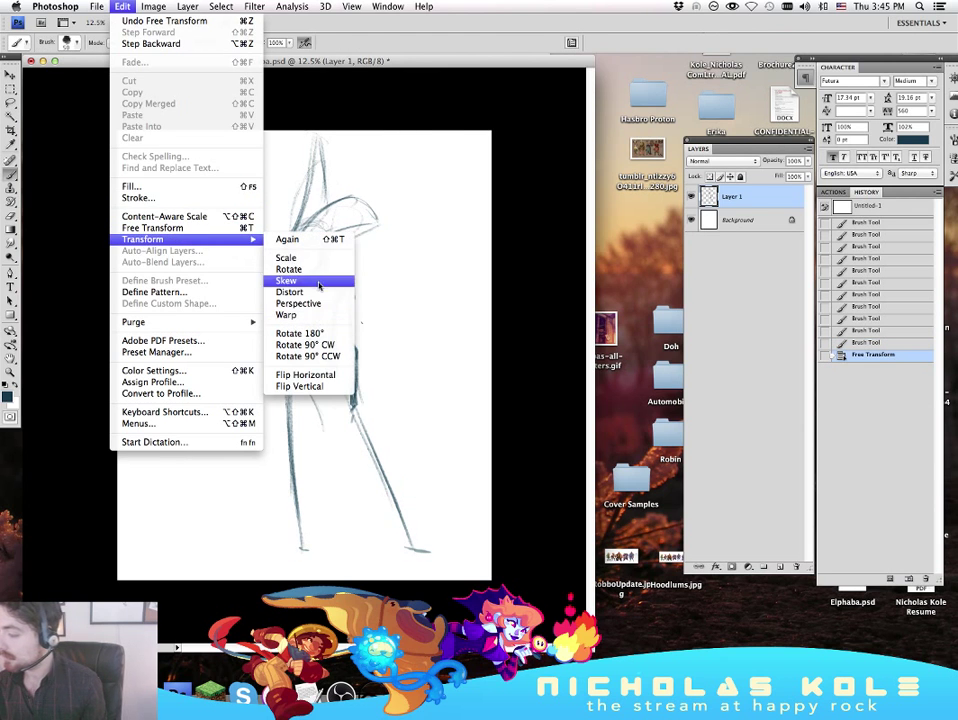
click(321, 277)
drag(327, 133, 351, 132)
key(Return)
Step: Add a new empty layer above Layer 1 and hide the Layer 1 sketch
click(691, 197)
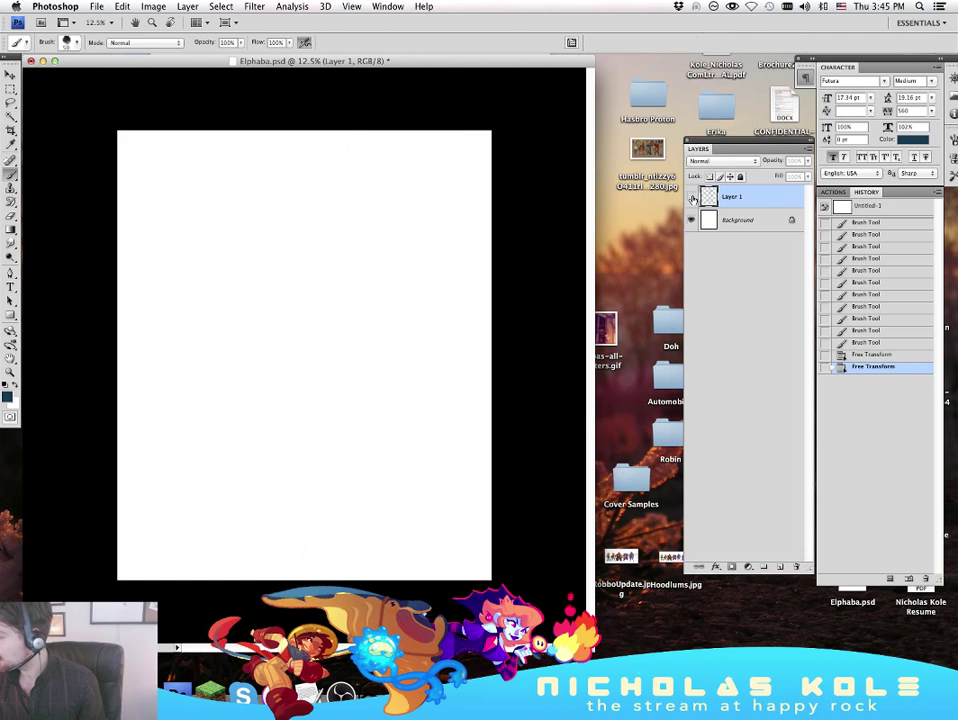
click(691, 197)
click(691, 197)
click(691, 197)
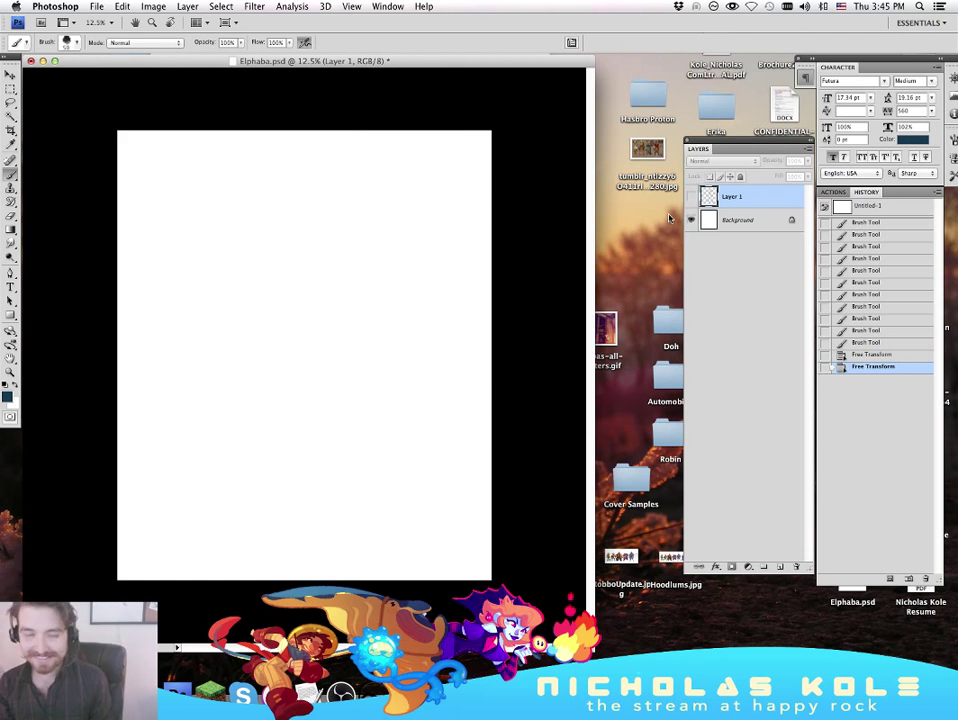
key(XF86AudioLowerVolume)
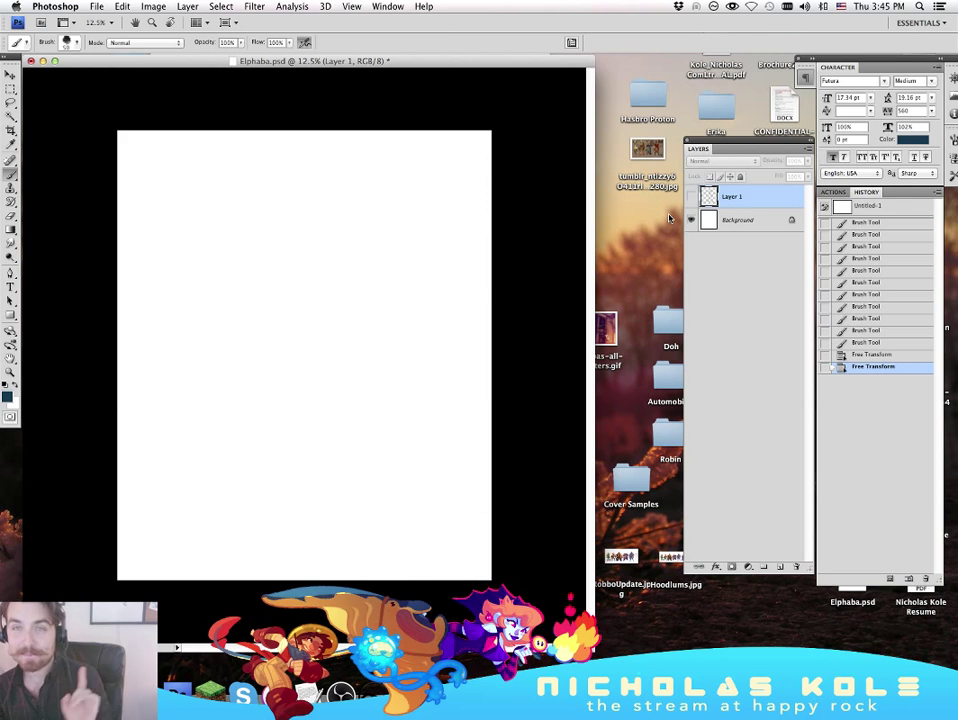
key(XF86AudioRaiseVolume)
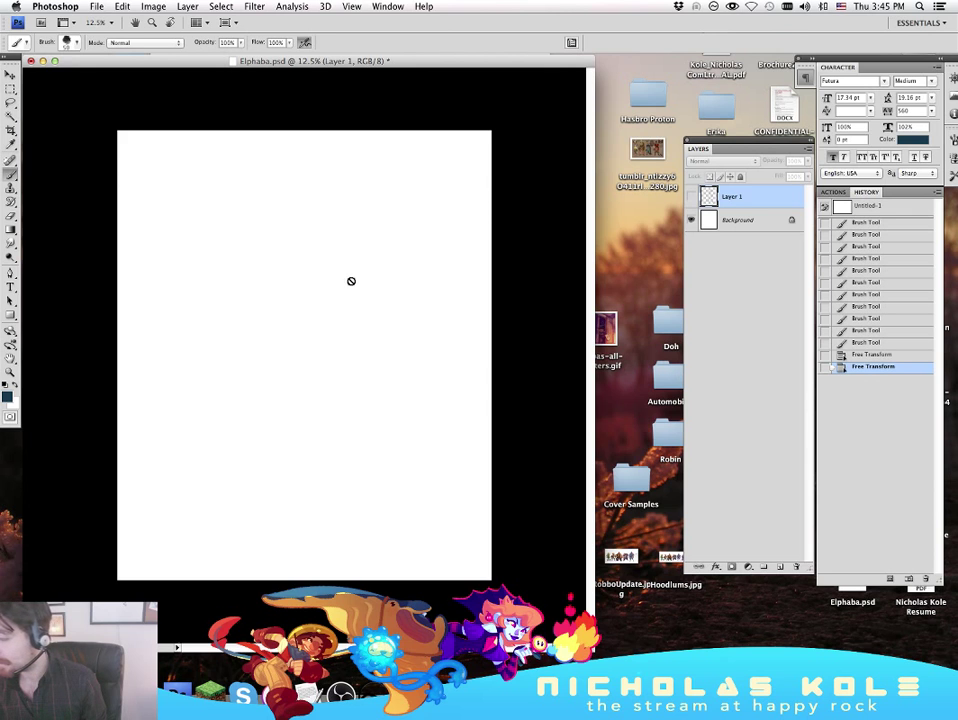
click(779, 566)
click(691, 219)
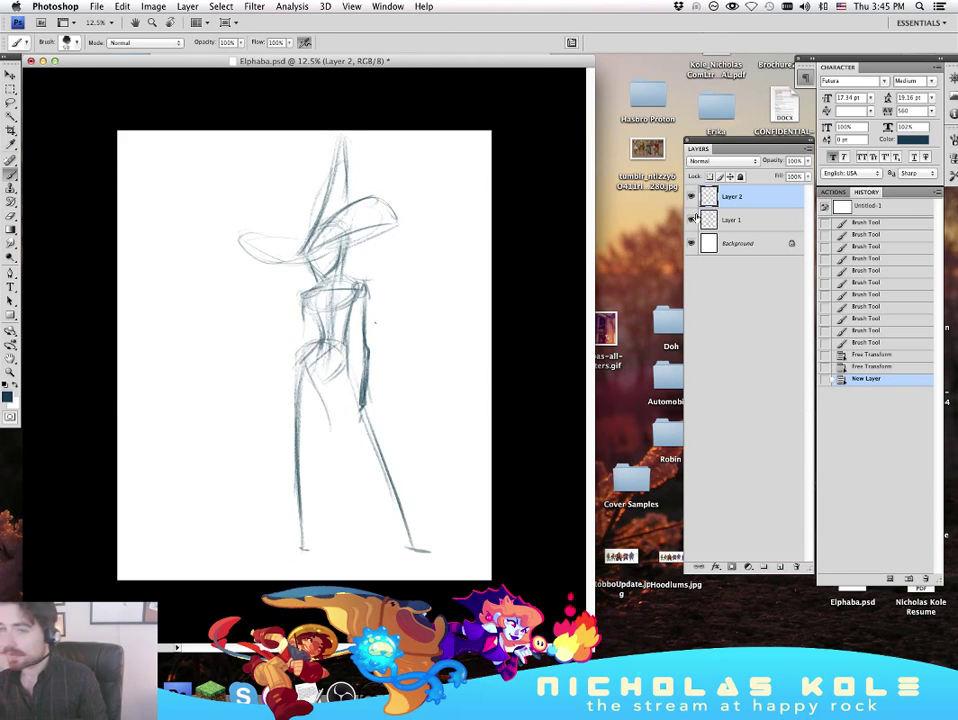
click(691, 219)
click(691, 219)
click(691, 219)
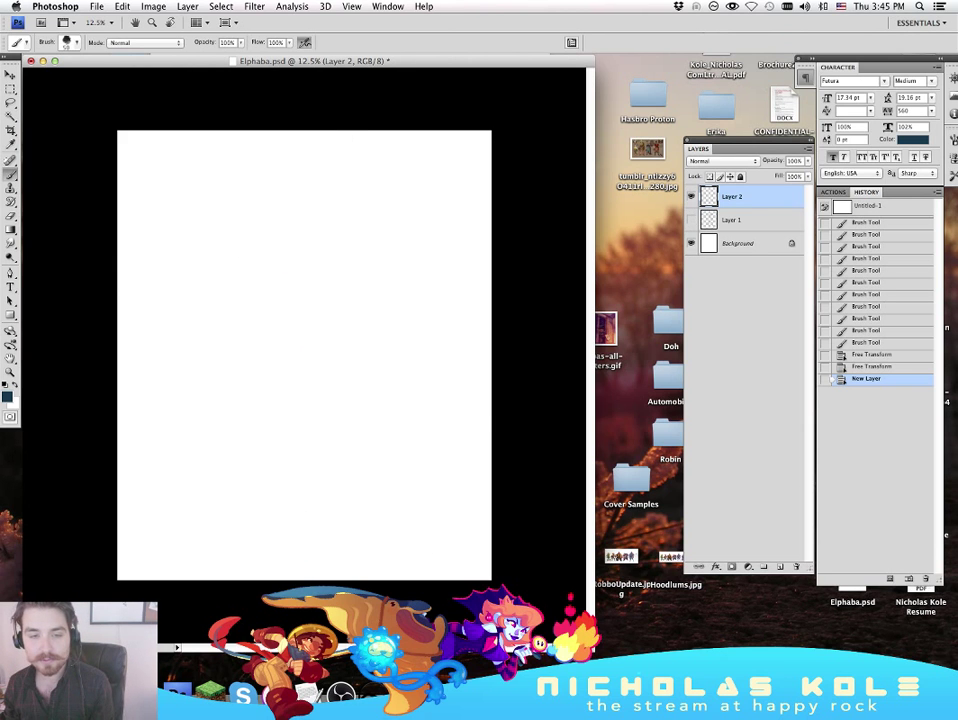
key(super+Tab)
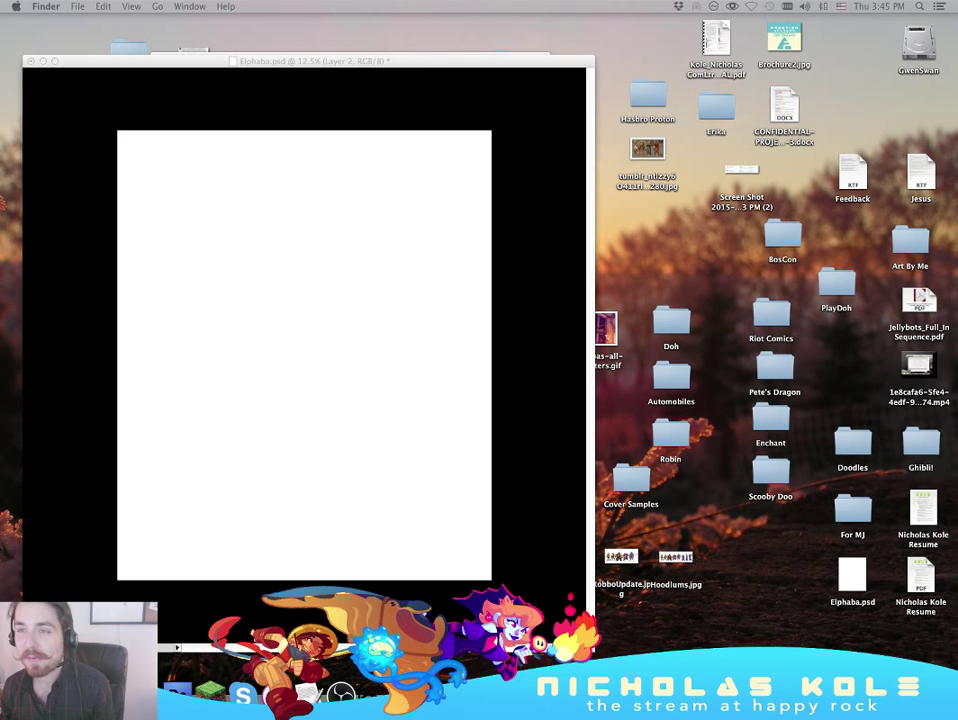
Step: Return to Elphaba.psd, undo a stray brush stroke, and briefly show the Layer 1 sketch for comparison
key(space)
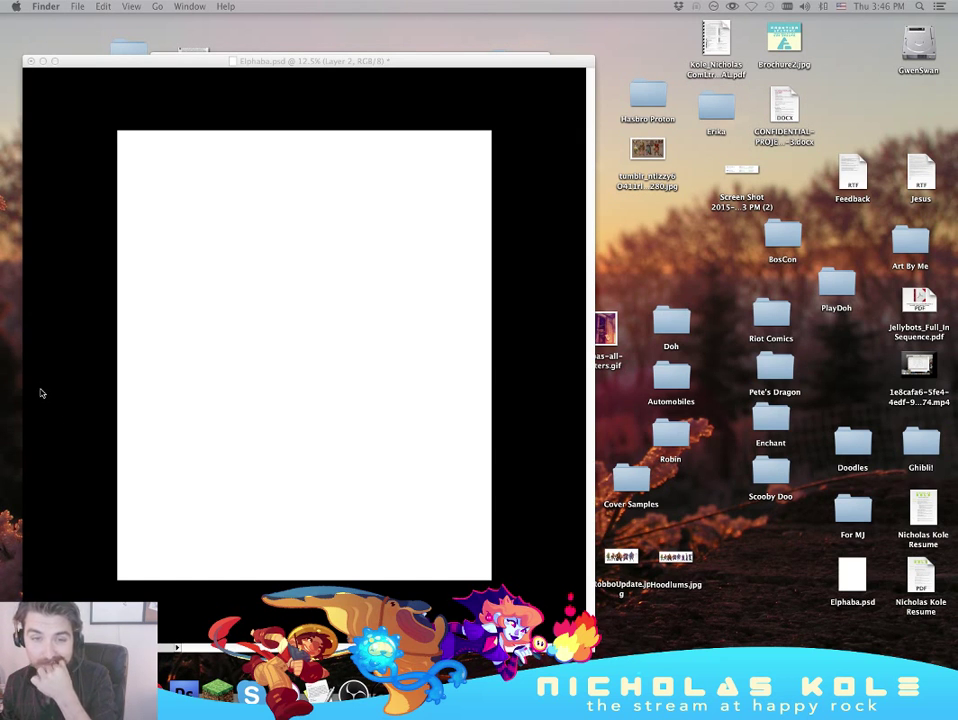
click(265, 343)
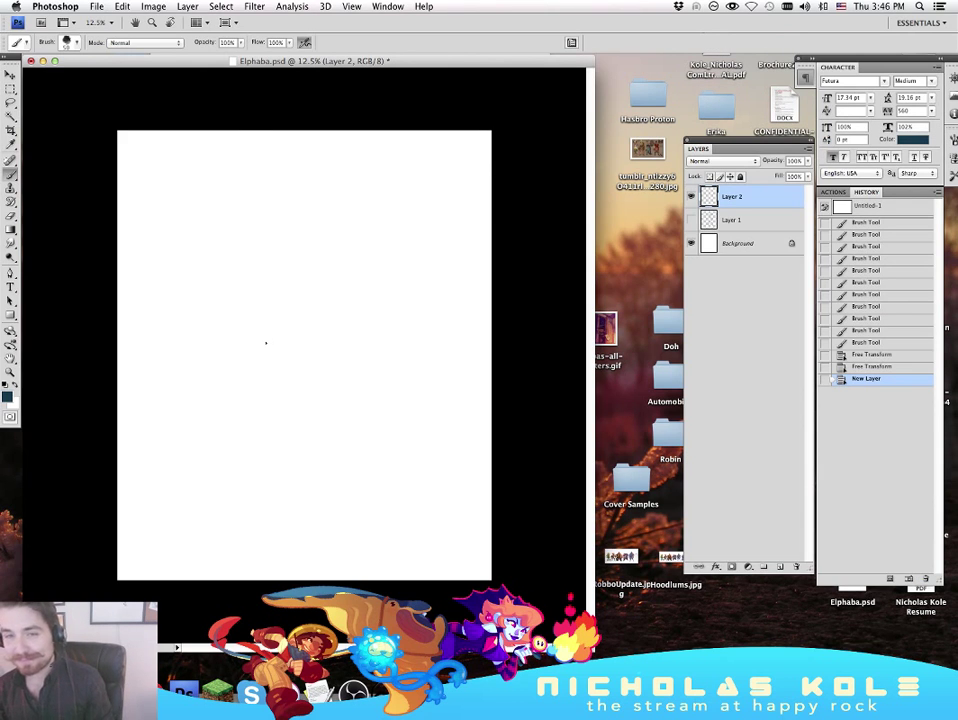
drag(329, 263, 356, 248)
key(super+z)
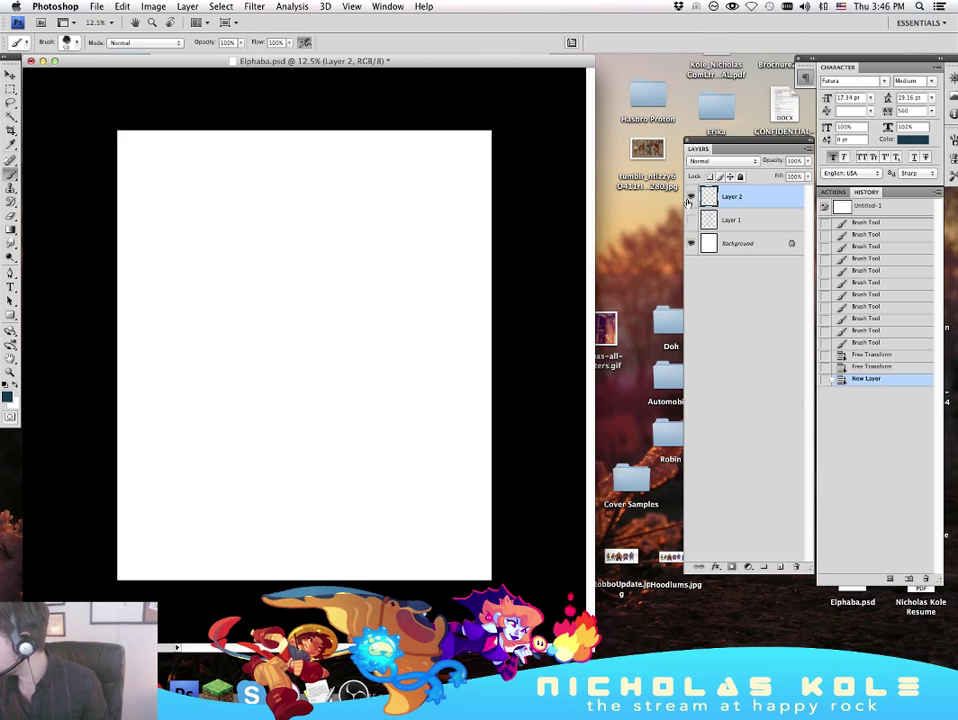
click(690, 219)
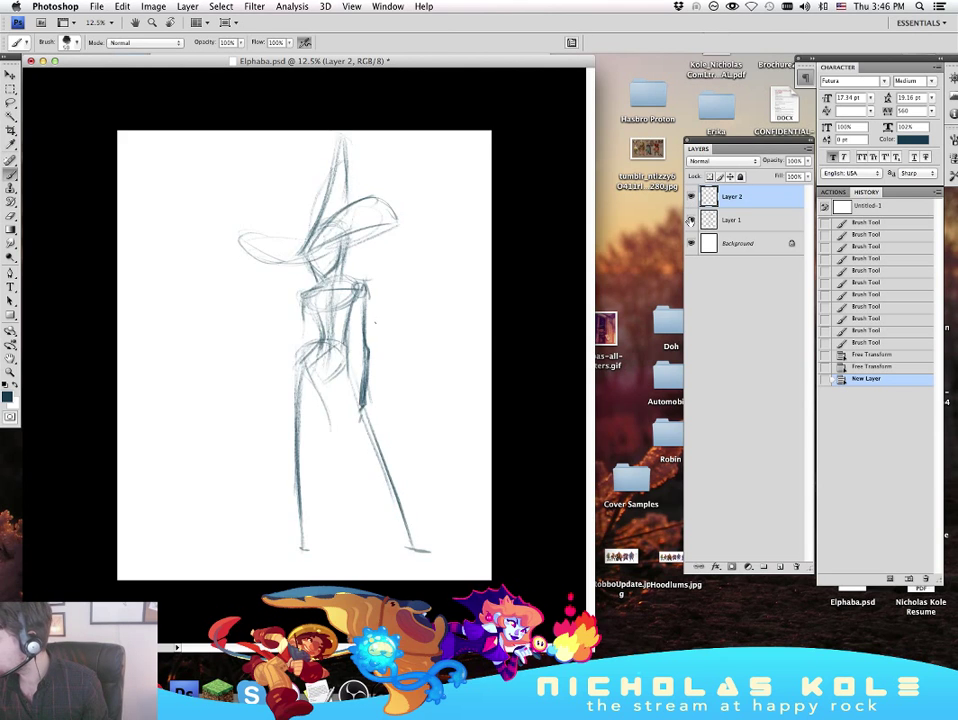
click(690, 219)
Step: Sketch a tilted oval head with a pointed chin and a curved brow line on Layer 2, near the page's upper middle
mouse_move(285, 210)
mouse_down()
mouse_move(318, 200)
mouse_move(289, 231)
mouse_up()
mouse_move(289, 205)
mouse_down()
mouse_move(304, 259)
mouse_move(326, 226)
mouse_move(304, 254)
mouse_up()
drag(326, 222, 298, 252)
drag(293, 202, 288, 236)
drag(286, 222, 304, 257)
mouse_move(327, 218)
mouse_down()
mouse_move(307, 255)
mouse_move(328, 230)
mouse_up()
mouse_move(288, 205)
mouse_down()
mouse_move(327, 189)
mouse_move(330, 205)
mouse_up()
drag(272, 233, 291, 237)
mouse_move(281, 235)
mouse_down()
mouse_move(332, 203)
mouse_move(288, 200)
mouse_move(281, 212)
mouse_move(310, 232)
mouse_up()
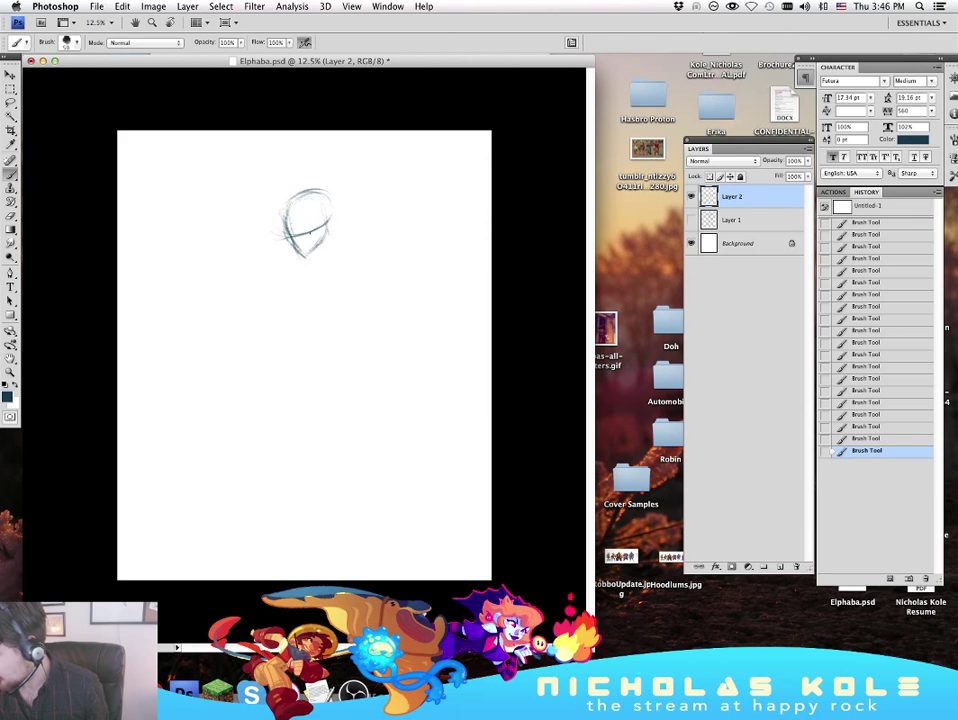
Step: Sketch sweeping hat brim curves across the head, rising to both sides, plus a line for the back of the head
mouse_move(205, 202)
mouse_down()
mouse_move(300, 235)
mouse_move(355, 180)
mouse_up()
drag(300, 220, 395, 172)
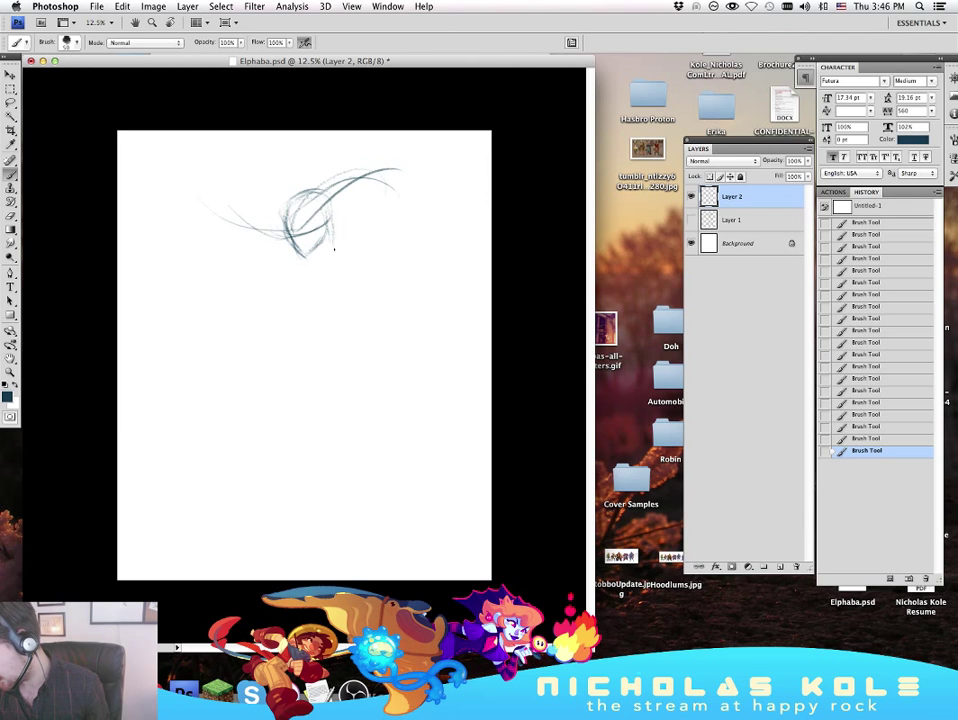
drag(334, 249, 327, 213)
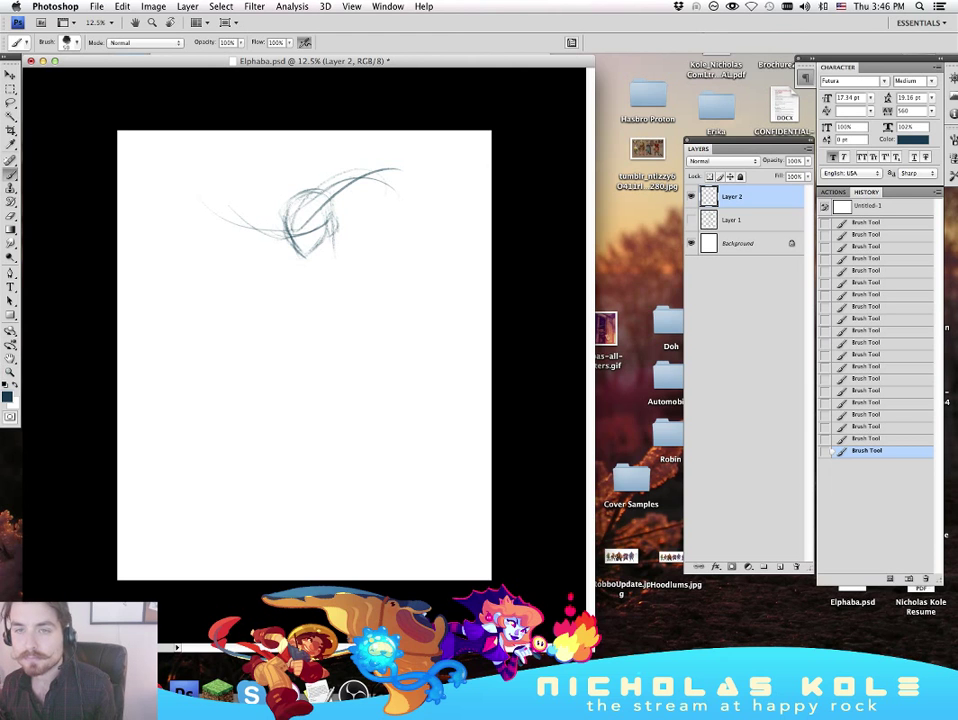
Step: Shift the document window aside, close the Preview reference image behind it, and return to Elphaba.psd
key(Tab)
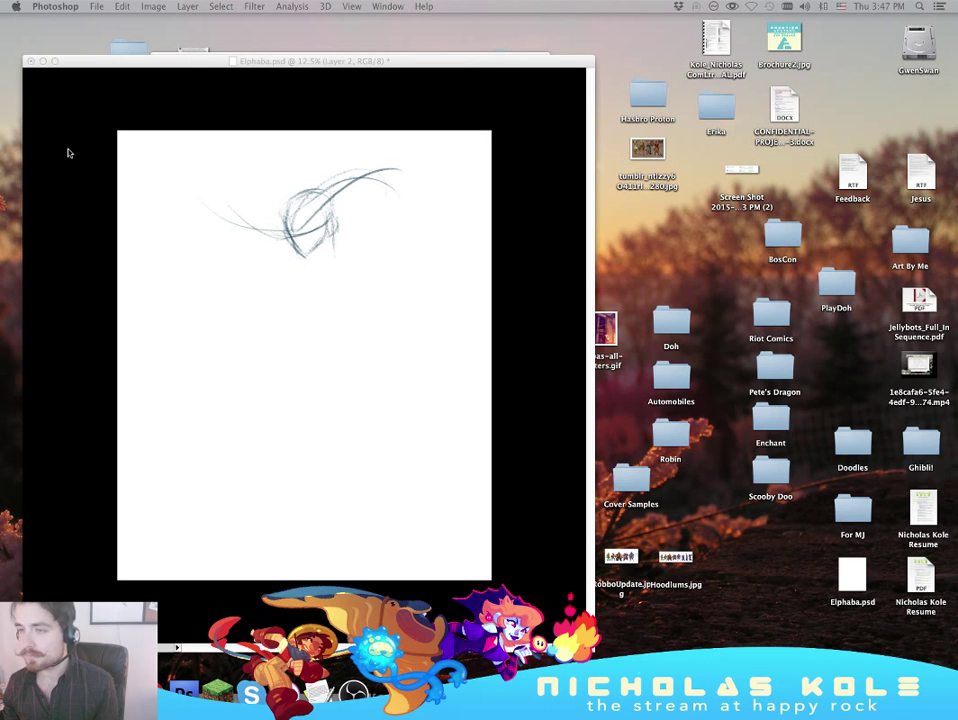
key(Tab)
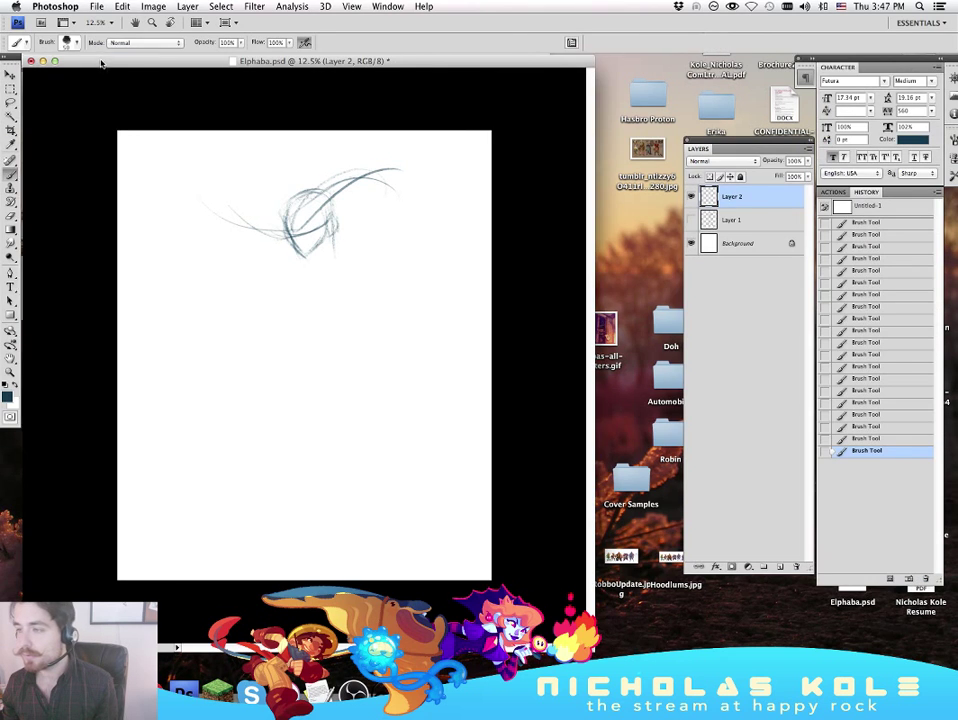
drag(102, 62, 151, 61)
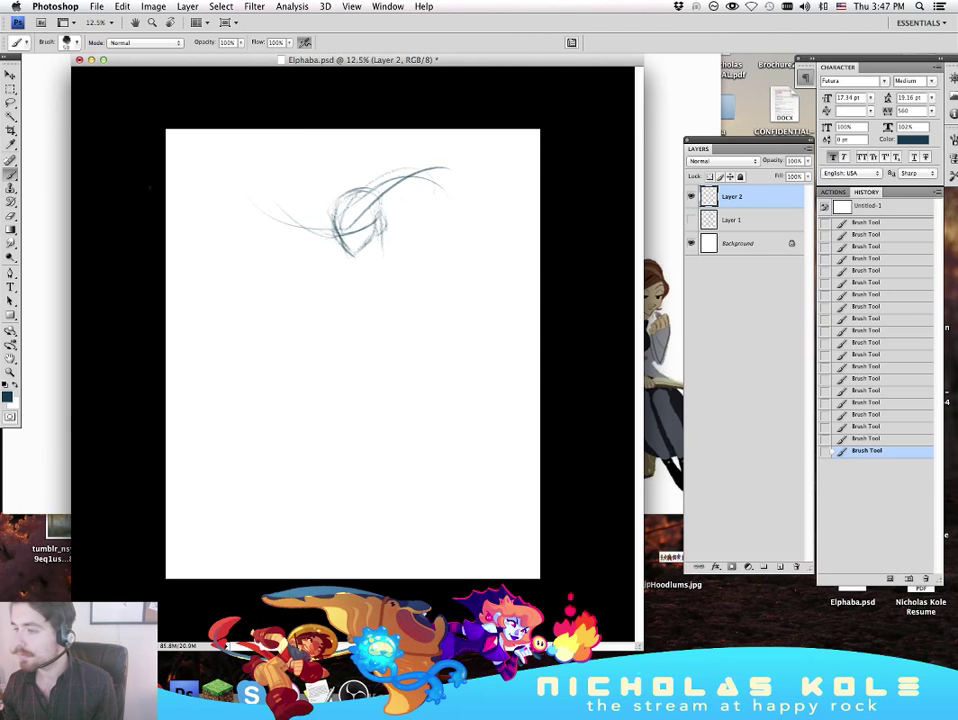
click(35, 95)
key(super+w)
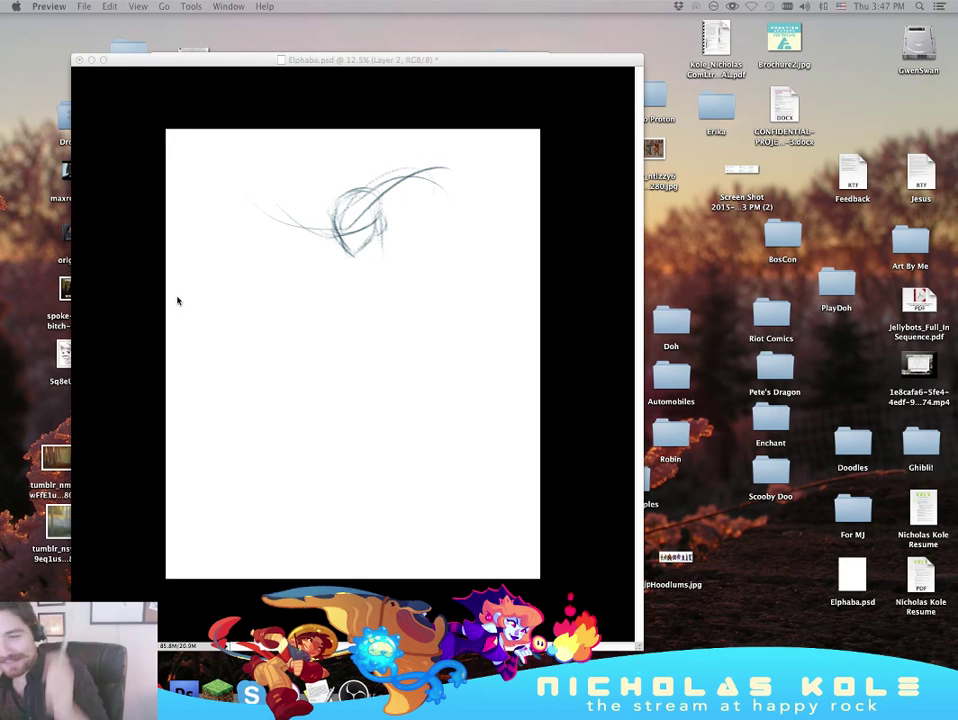
click(487, 267)
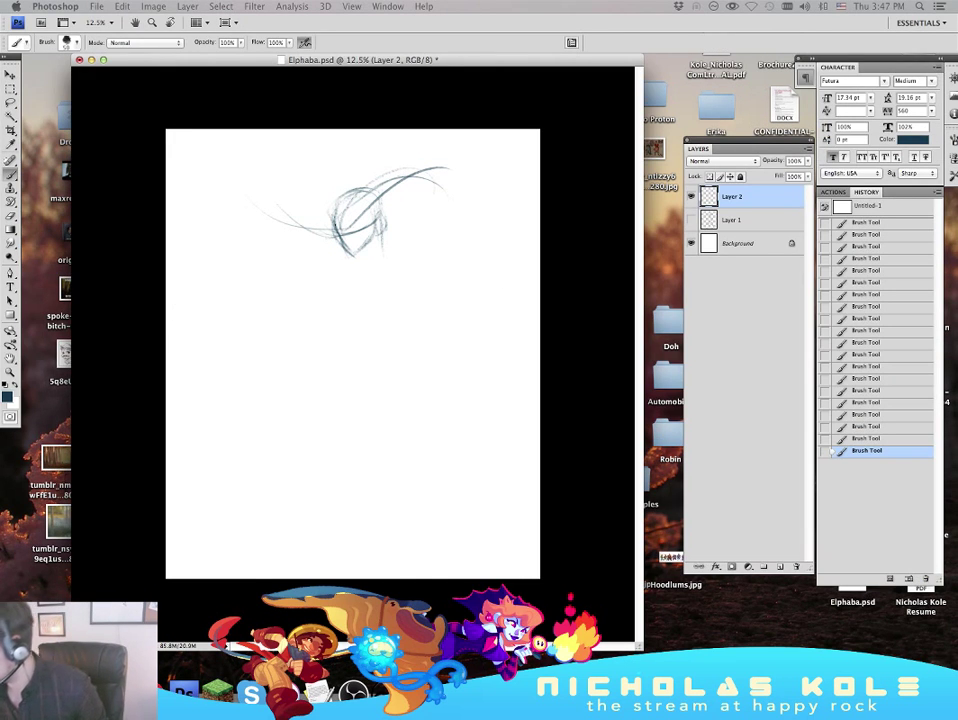
Step: Sketch the neck, tilted shoulders and a slim torso narrowing to the waist below the head
mouse_move(342, 275)
mouse_down()
mouse_move(368, 254)
mouse_move(416, 242)
mouse_move(420, 253)
mouse_up()
drag(381, 217, 379, 264)
mouse_move(382, 256)
mouse_down()
mouse_move(414, 255)
mouse_move(410, 265)
mouse_move(346, 270)
mouse_move(347, 280)
mouse_move(363, 261)
mouse_move(396, 281)
mouse_move(361, 275)
mouse_move(366, 247)
mouse_move(335, 289)
mouse_up()
mouse_move(407, 240)
mouse_down()
mouse_move(409, 305)
mouse_move(390, 320)
mouse_move(383, 259)
mouse_move(400, 310)
mouse_up()
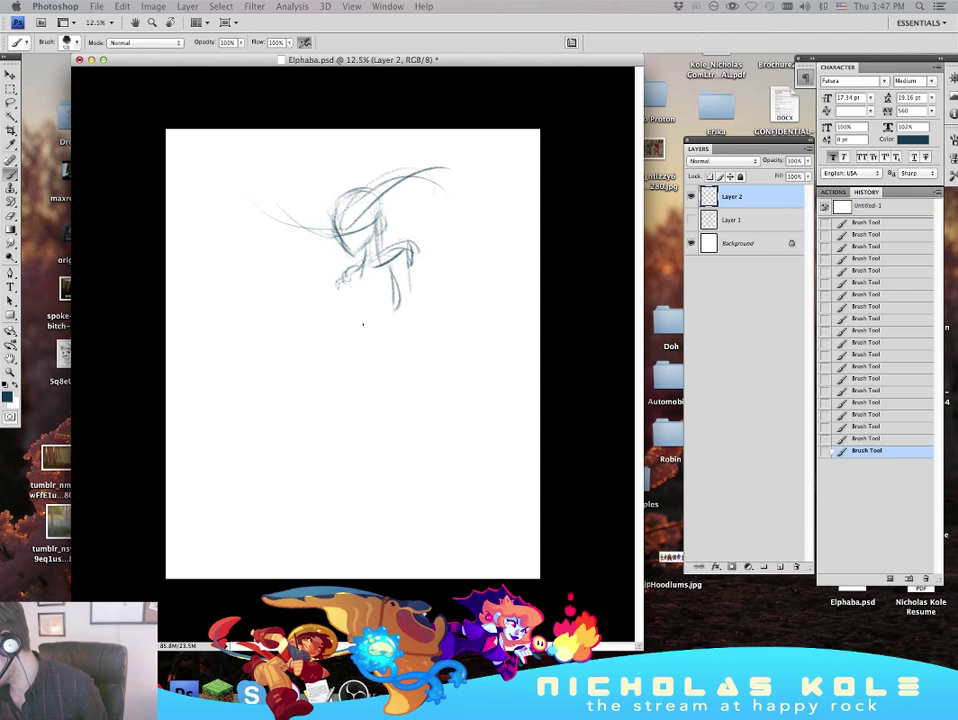
drag(352, 285, 372, 332)
drag(397, 260, 393, 308)
drag(398, 265, 388, 332)
drag(394, 287, 391, 323)
Step: Sketch the hips and two long legs in a wide stance, one nearly vertical and one angled outward
mouse_move(358, 288)
mouse_down()
mouse_move(367, 336)
mouse_move(335, 383)
mouse_up()
mouse_move(366, 334)
mouse_down()
mouse_move(393, 318)
mouse_move(398, 402)
mouse_up()
drag(390, 324, 410, 456)
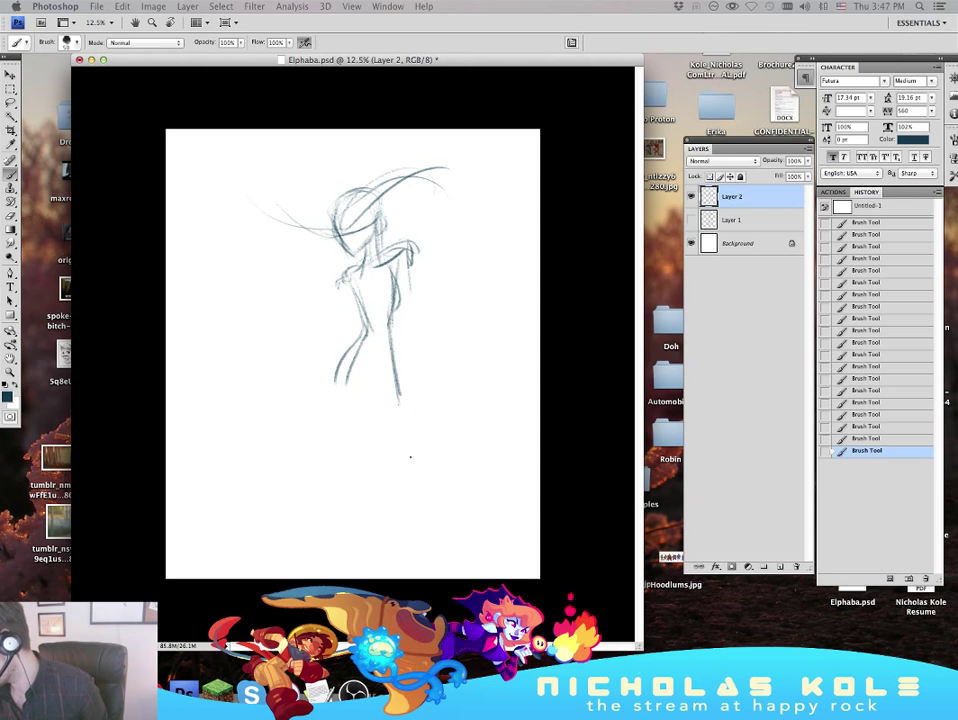
drag(341, 362, 332, 500)
drag(393, 350, 462, 500)
drag(405, 382, 477, 527)
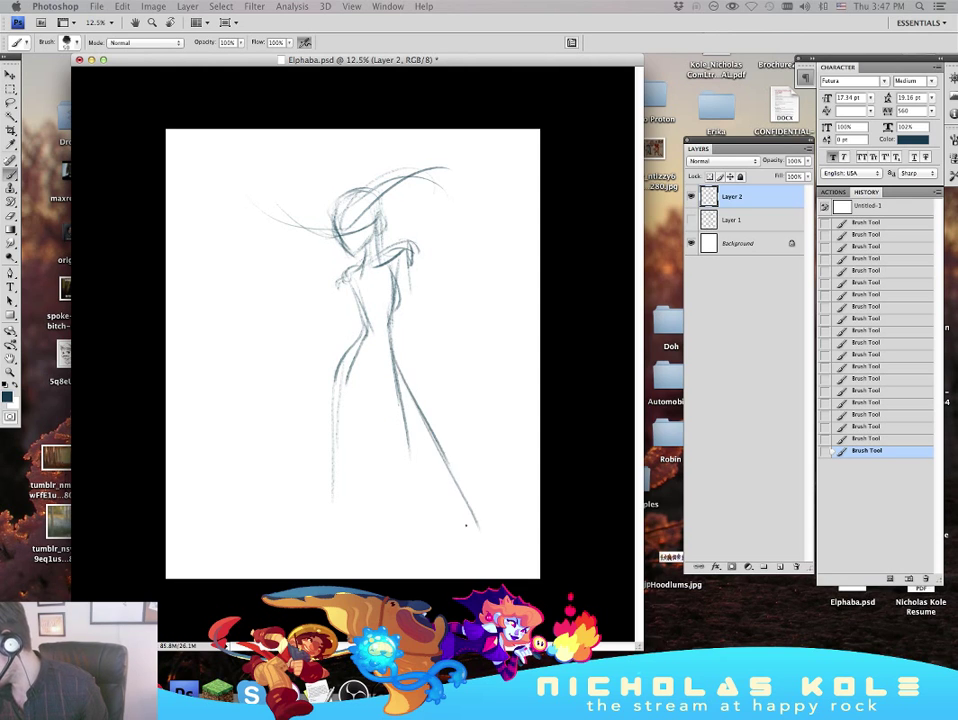
drag(450, 470, 479, 531)
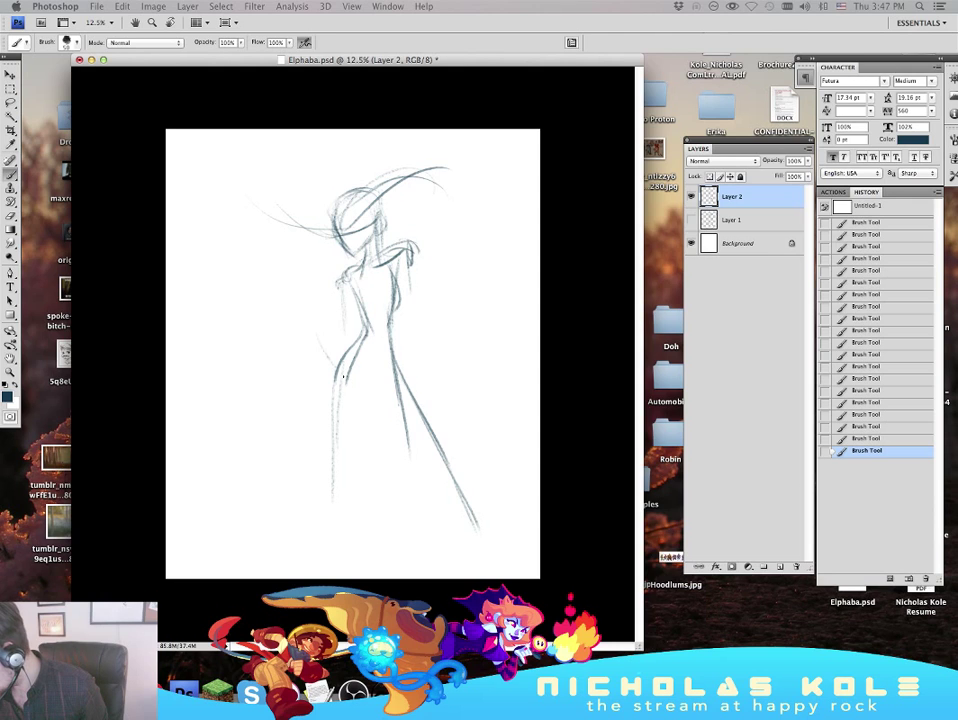
Step: Sketch the bent arm with its elbow at the waist and the forearm raised outward to a hand
mouse_move(302, 313)
mouse_down()
mouse_move(355, 353)
mouse_move(307, 316)
mouse_up()
mouse_move(305, 279)
mouse_down()
mouse_move(294, 282)
mouse_move(315, 311)
mouse_up()
drag(306, 317, 359, 358)
drag(343, 288, 353, 352)
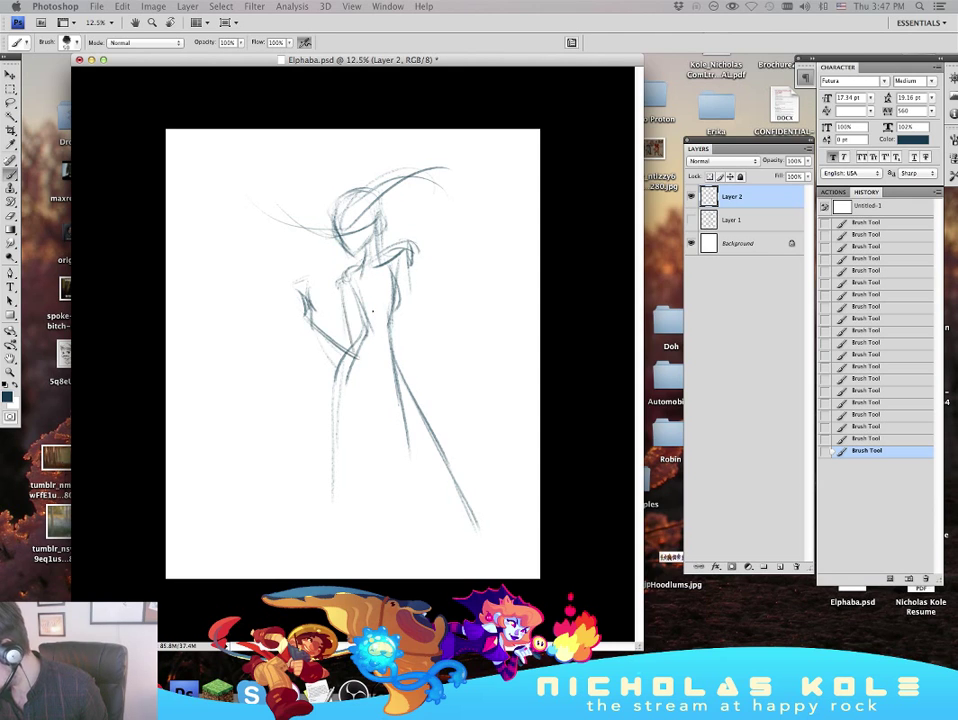
Step: Sketch the other arm hanging straight from the shoulder past the hip, ending in a loosely drawn hand
mouse_move(407, 270)
mouse_down()
mouse_move(405, 335)
mouse_move(411, 330)
mouse_up()
drag(404, 248, 417, 385)
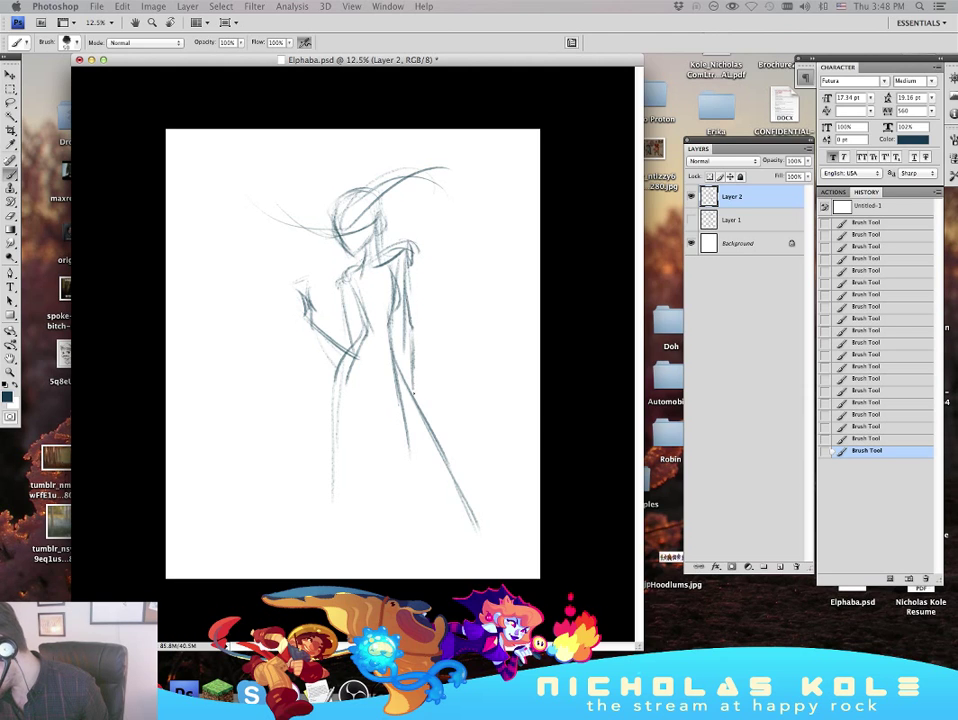
drag(408, 330, 416, 418)
mouse_move(410, 377)
mouse_down()
mouse_move(413, 390)
mouse_move(398, 390)
mouse_move(395, 402)
mouse_move(408, 392)
mouse_up()
drag(409, 394, 409, 415)
drag(411, 414, 411, 432)
drag(411, 430, 405, 440)
Step: Rework the raised hand's fingers, reverting the first finger strokes, and darken the bent arm's outline
drag(300, 291, 318, 290)
mouse_move(292, 278)
mouse_down()
mouse_move(294, 290)
mouse_move(308, 271)
mouse_move(288, 268)
mouse_move(290, 283)
mouse_up()
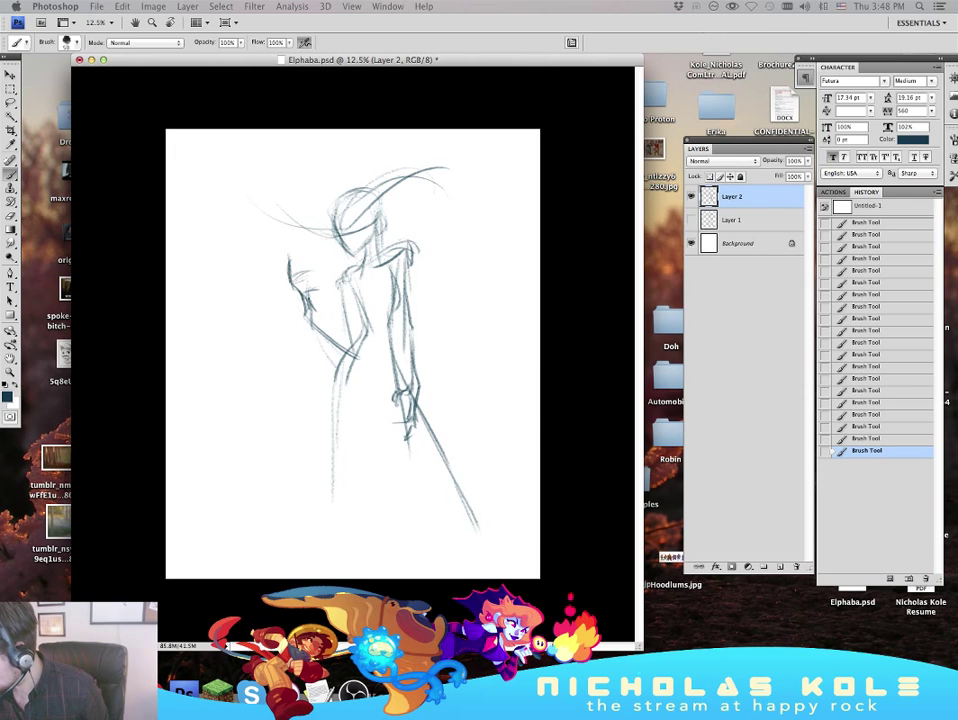
click(870, 414)
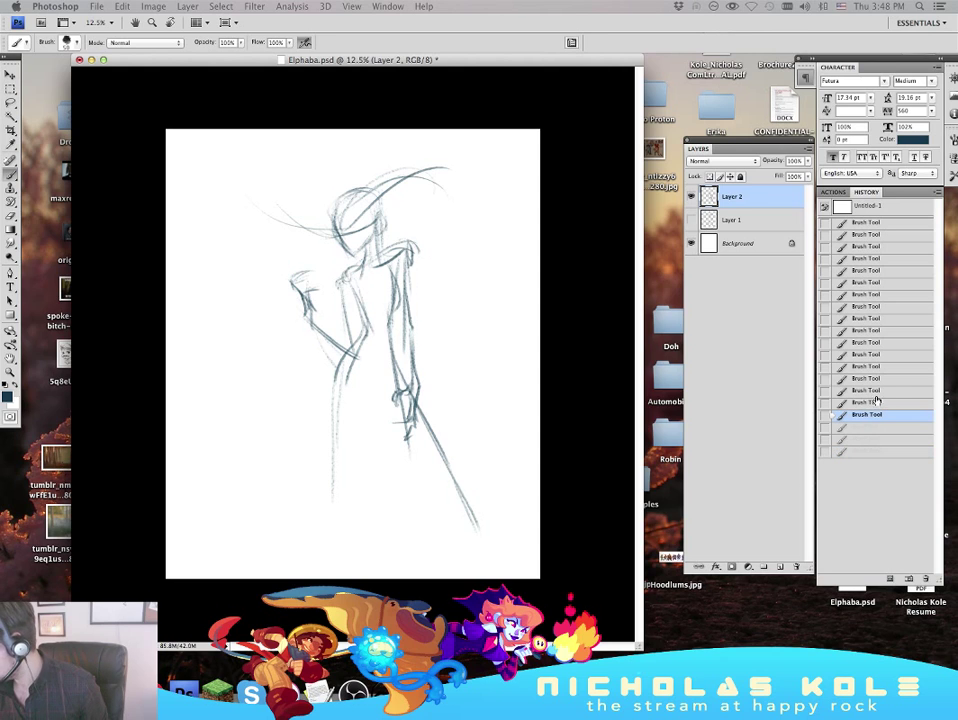
mouse_move(298, 278)
mouse_down()
mouse_move(311, 273)
mouse_move(300, 292)
mouse_move(313, 307)
mouse_up()
key(XF86AudioLowerVolume)
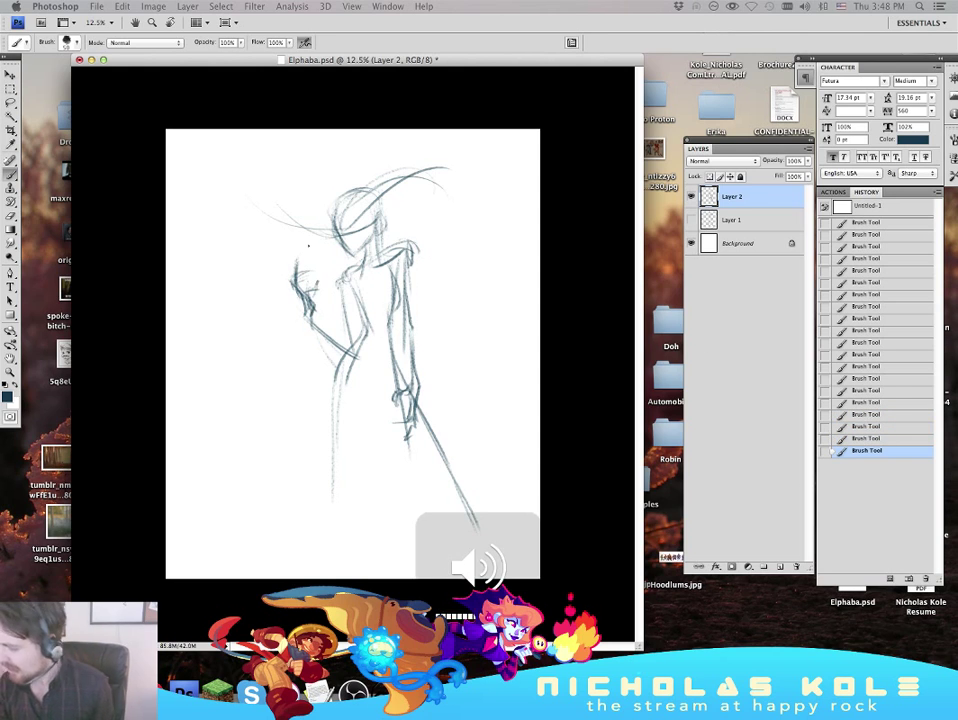
drag(309, 315, 357, 356)
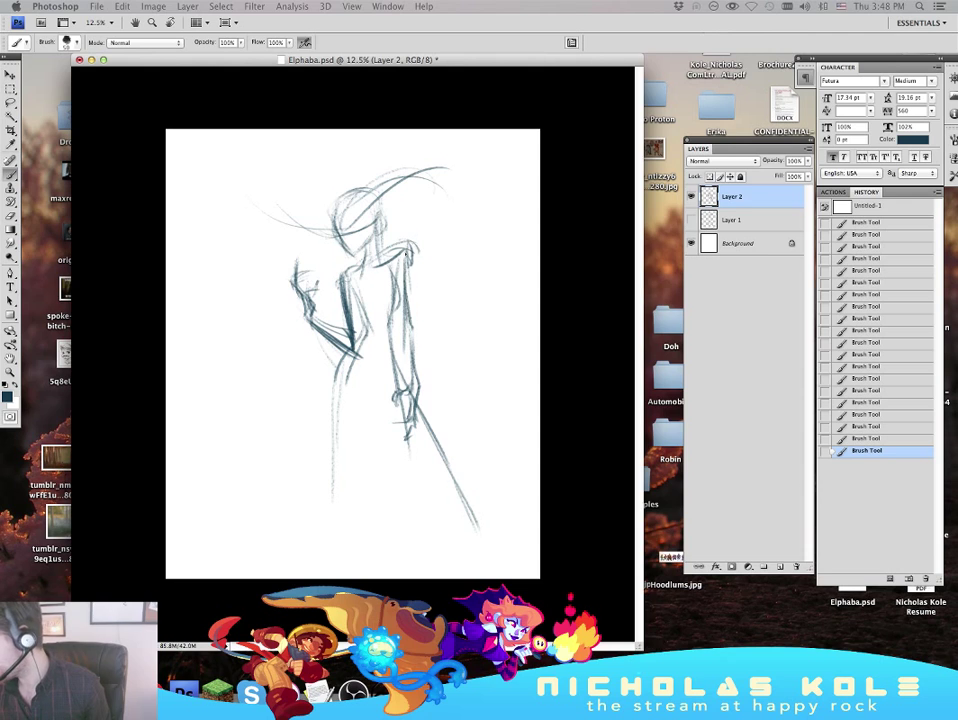
Step: Reinforce the shoulder line and draw the lower edge that closes the raised side of the hat brim
drag(409, 243, 385, 260)
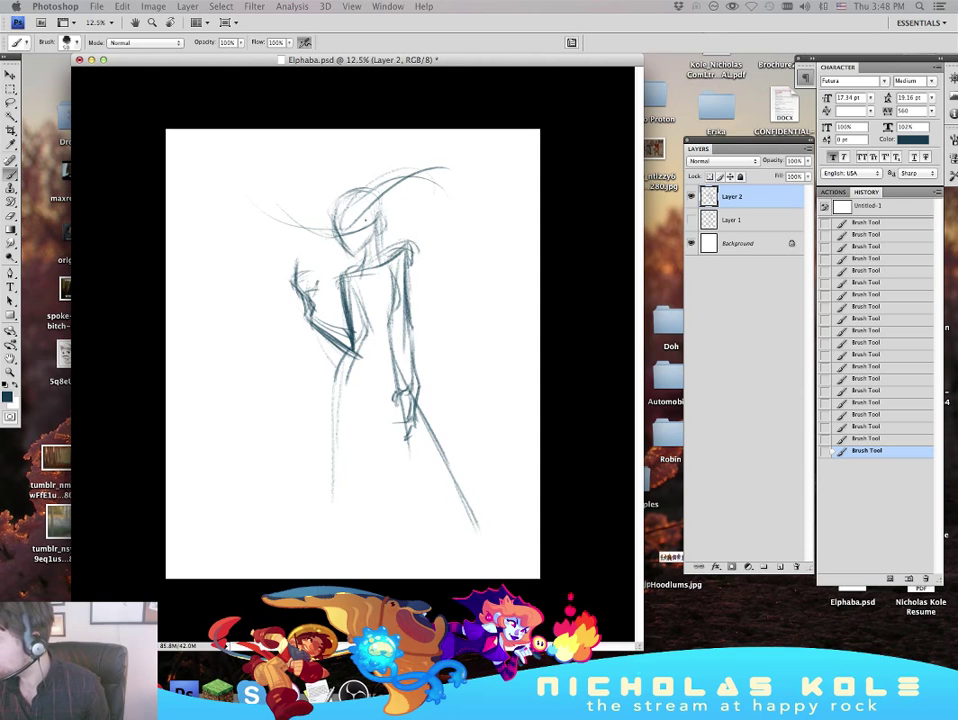
mouse_move(448, 169)
mouse_down()
mouse_move(364, 220)
mouse_move(385, 219)
mouse_up()
drag(446, 180, 391, 215)
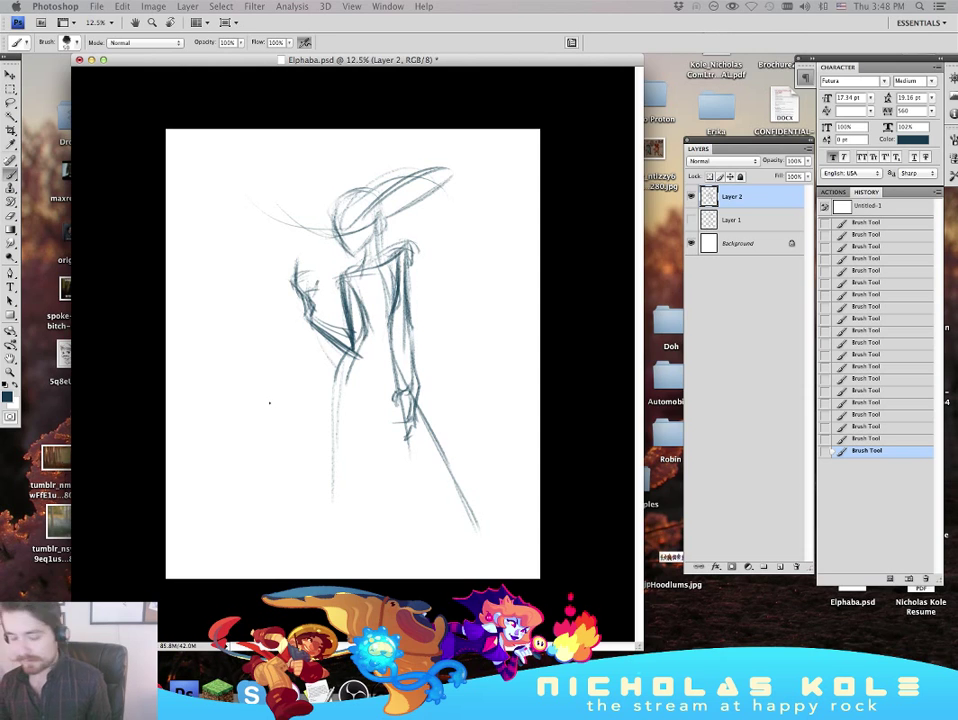
key(XF86AudioLowerVolume)
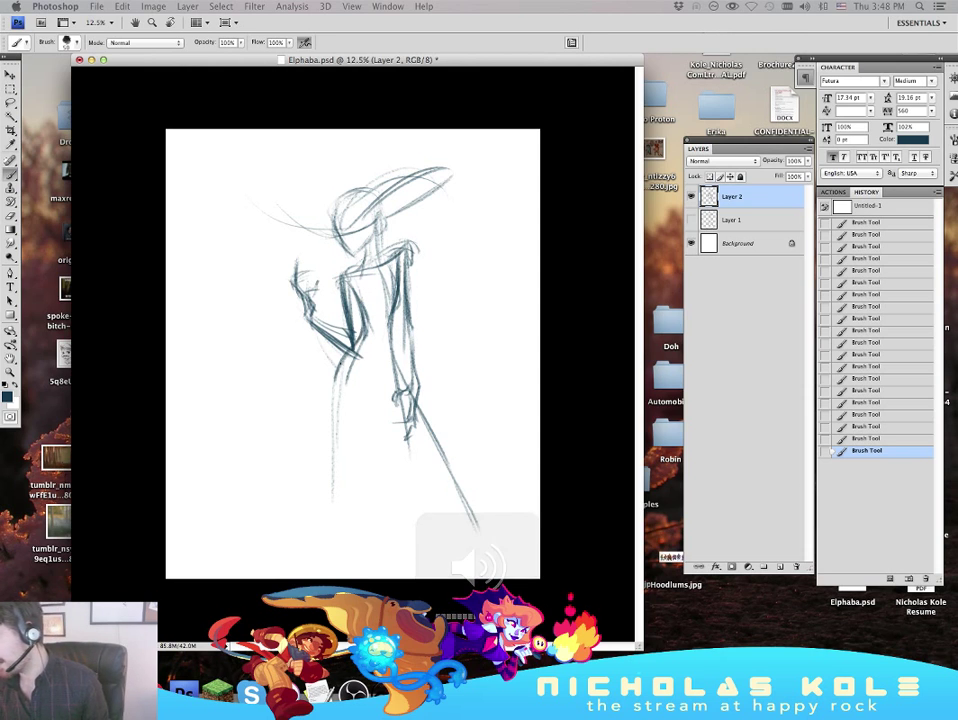
Step: Extend and darken both legs so they reach almost to the lower edge of the page
drag(337, 376, 332, 475)
drag(333, 382, 333, 560)
key(super+z)
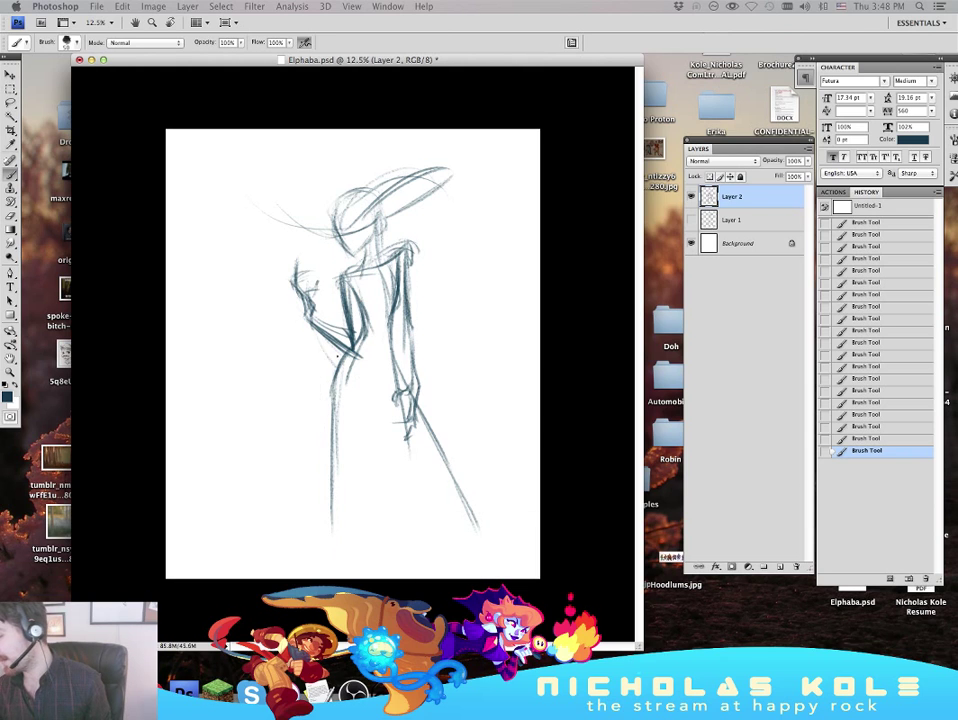
drag(333, 403, 332, 551)
drag(335, 391, 338, 557)
drag(397, 367, 488, 548)
drag(401, 364, 462, 490)
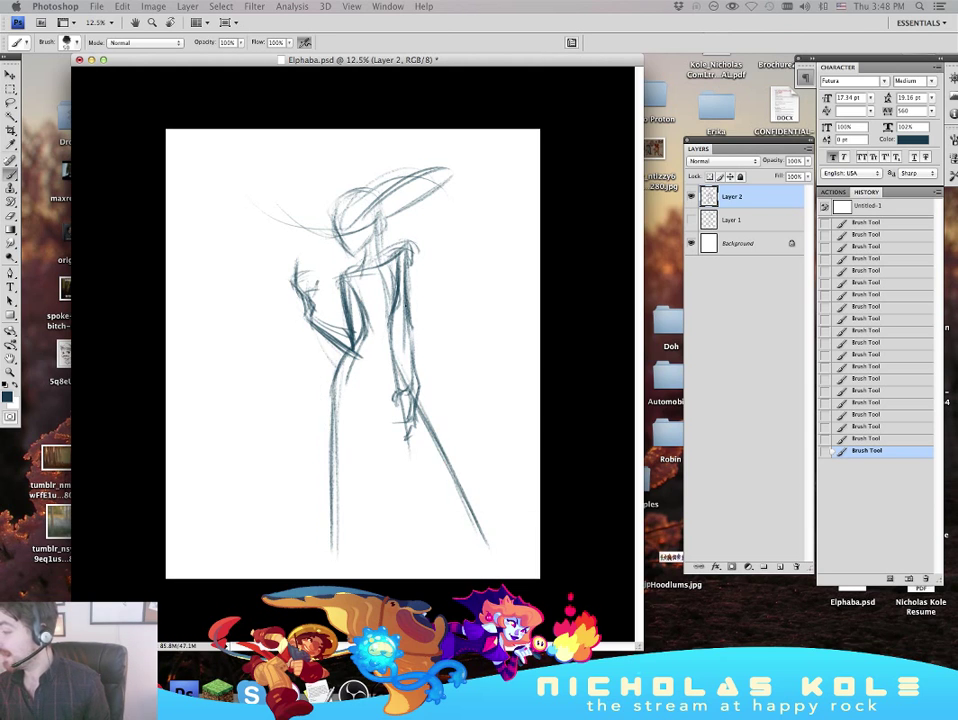
Step: Skew the Layer 2 figure about -4.7° vertically, lean its upper end to the right, and shift it slightly left
click(690, 197)
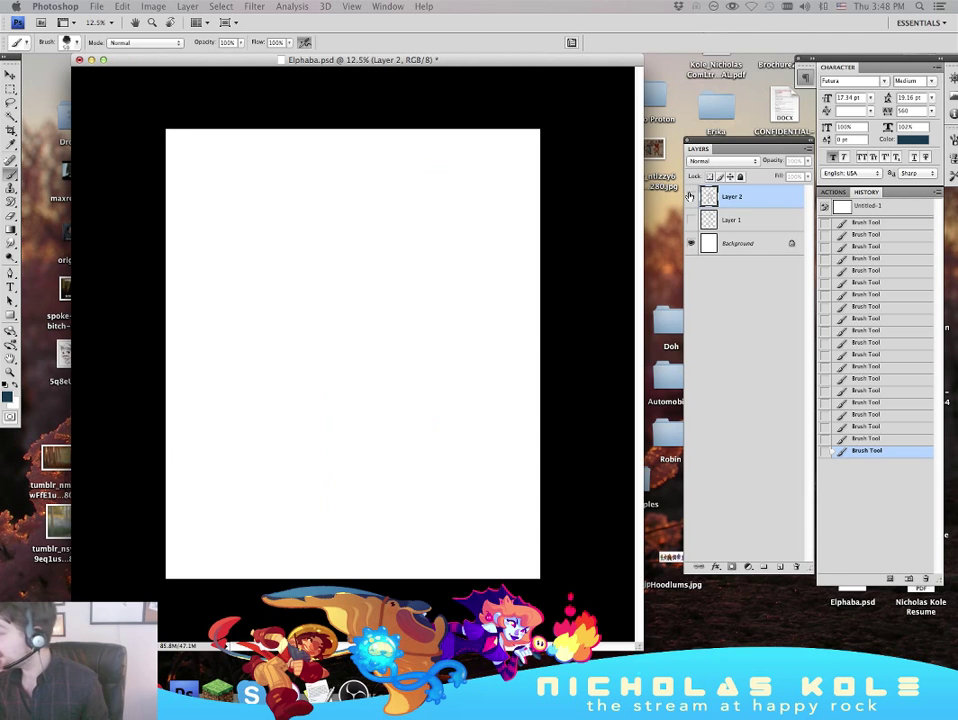
click(122, 6)
mouse_move(194, 238)
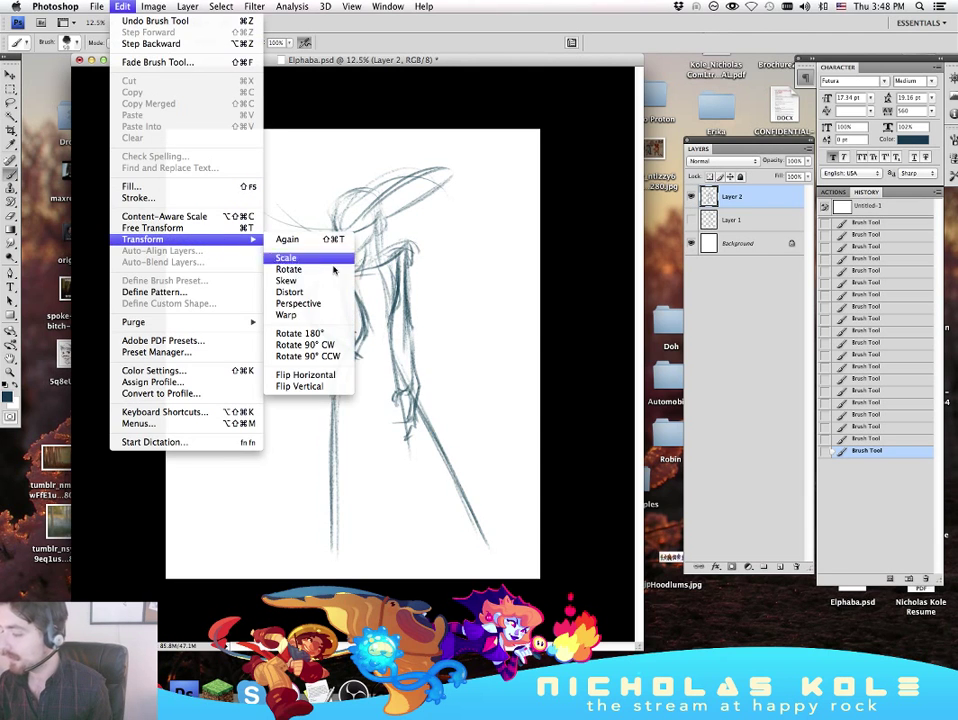
click(286, 281)
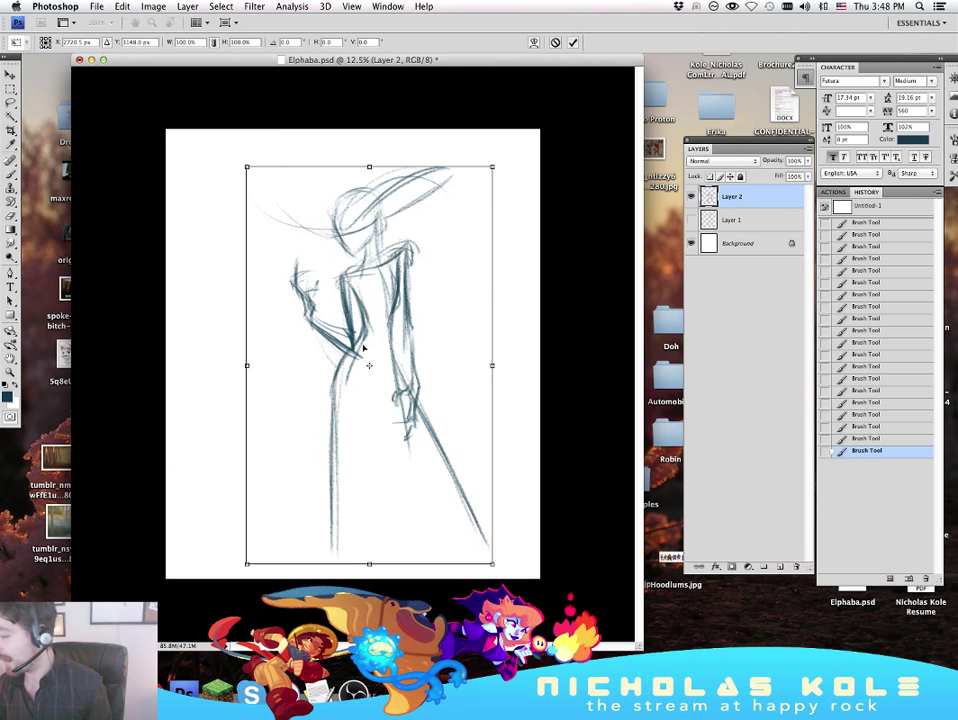
drag(496, 366, 496, 346)
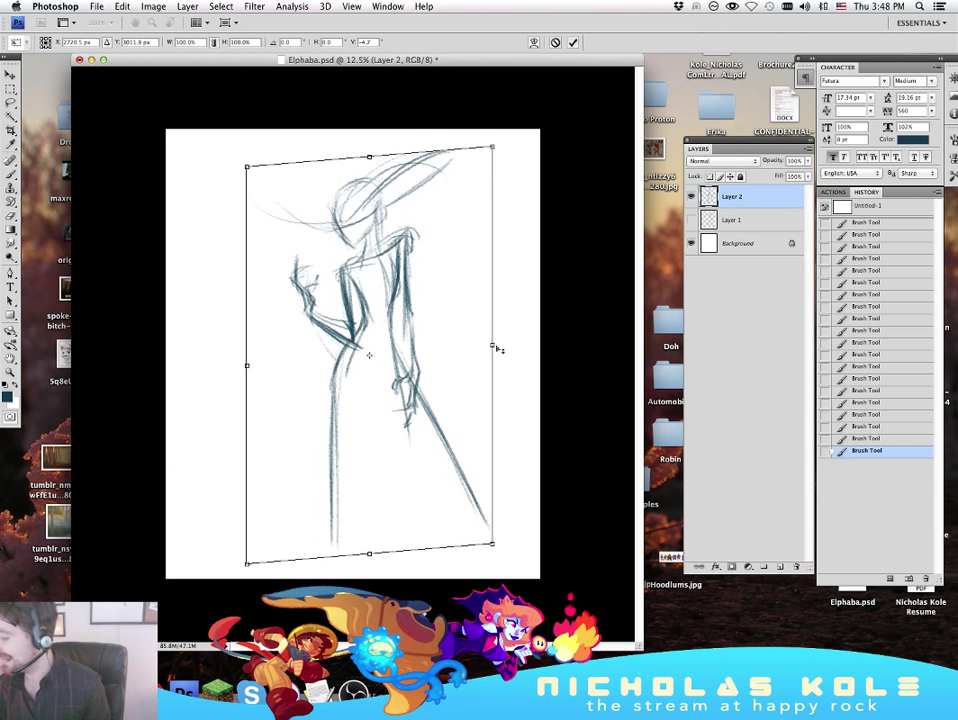
mouse_move(372, 160)
mouse_down()
mouse_move(350, 159)
mouse_move(405, 156)
mouse_up()
drag(430, 393, 397, 398)
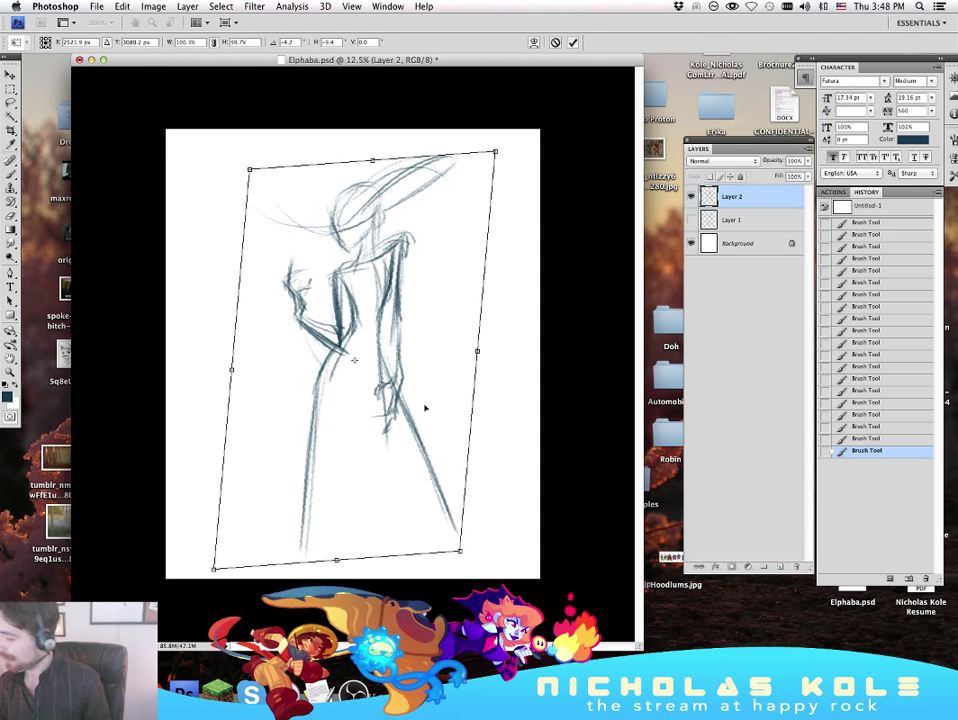
key(Return)
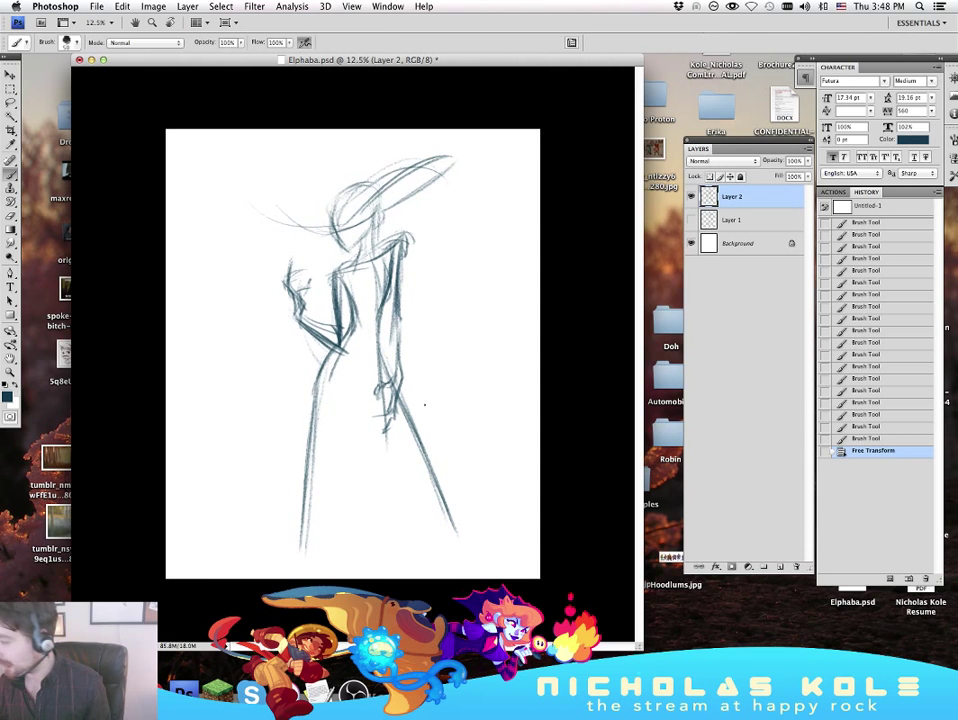
Step: Toggle Layer 2 to check the pose, darken the face and jaw lines, and add short strokes behind the head
click(691, 197)
click(691, 197)
drag(334, 193, 347, 250)
mouse_move(336, 233)
mouse_down()
mouse_move(349, 250)
mouse_move(371, 228)
mouse_up()
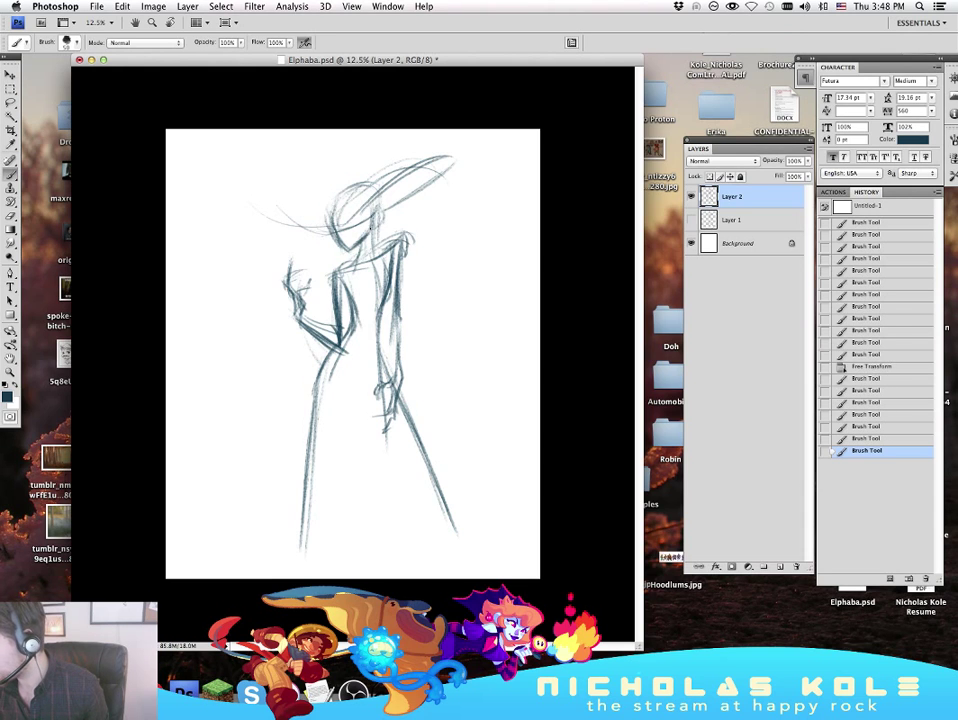
click(630, 271)
click(630, 262)
click(630, 253)
click(630, 244)
click(630, 235)
click(630, 226)
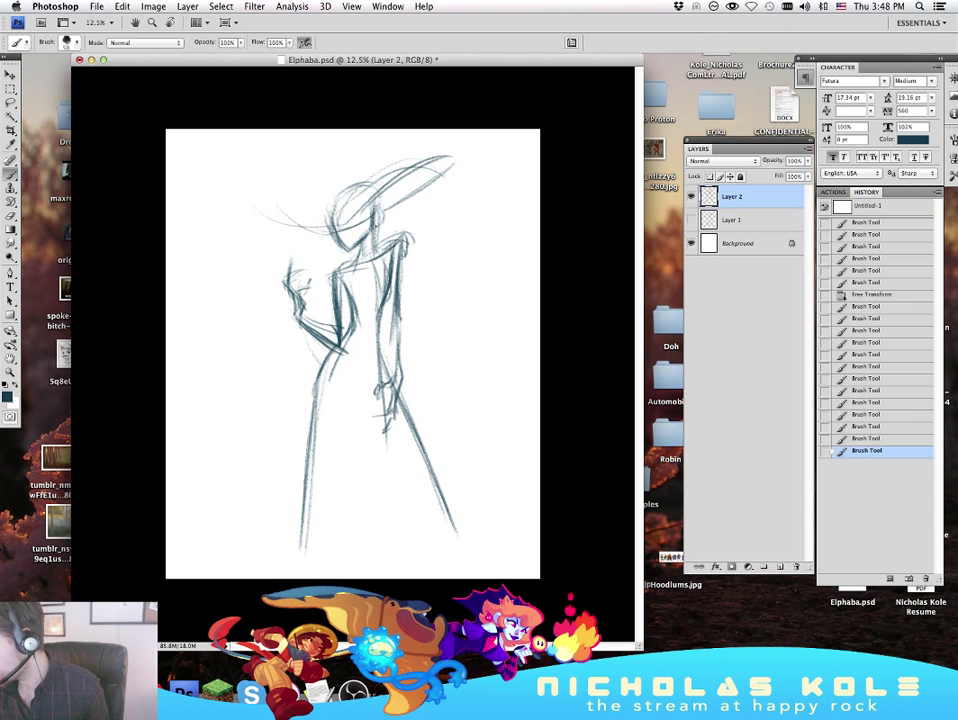
click(653, 211)
click(653, 202)
click(653, 193)
click(653, 184)
click(653, 175)
click(653, 166)
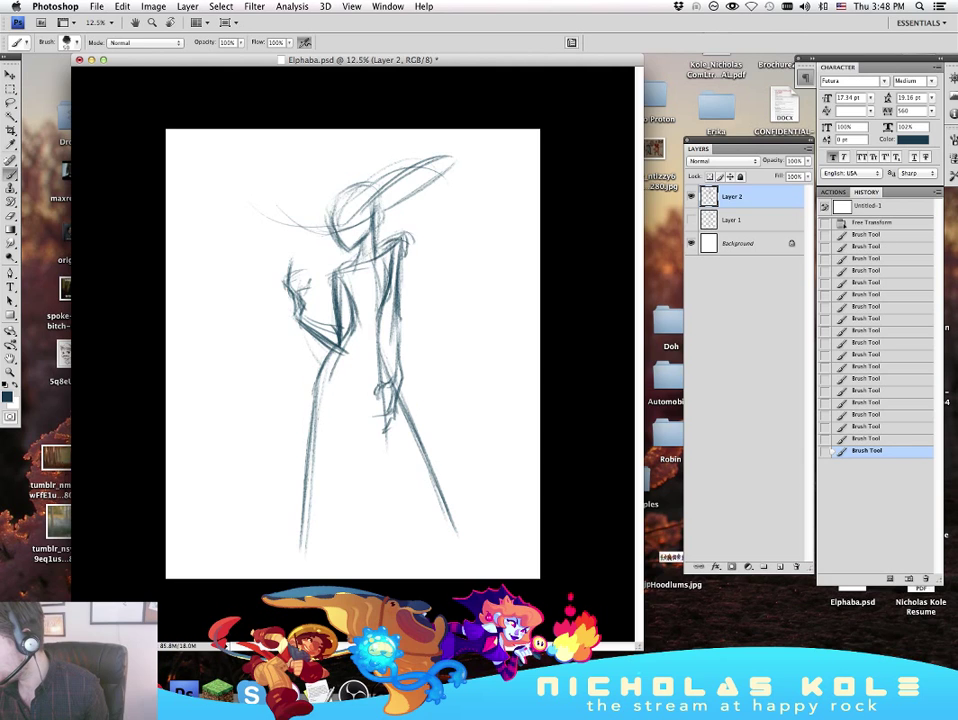
Step: Darken the shoulder line and upper part of the lowered arm, and strengthen the lower edge of the hat brim on both sides
drag(403, 236, 378, 251)
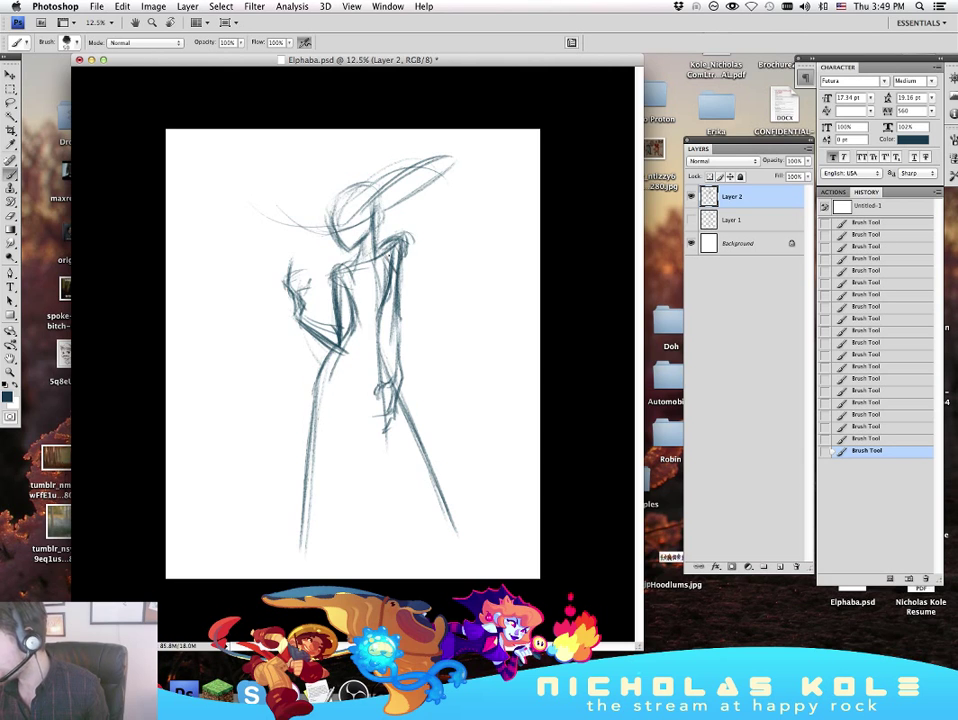
drag(388, 251, 392, 285)
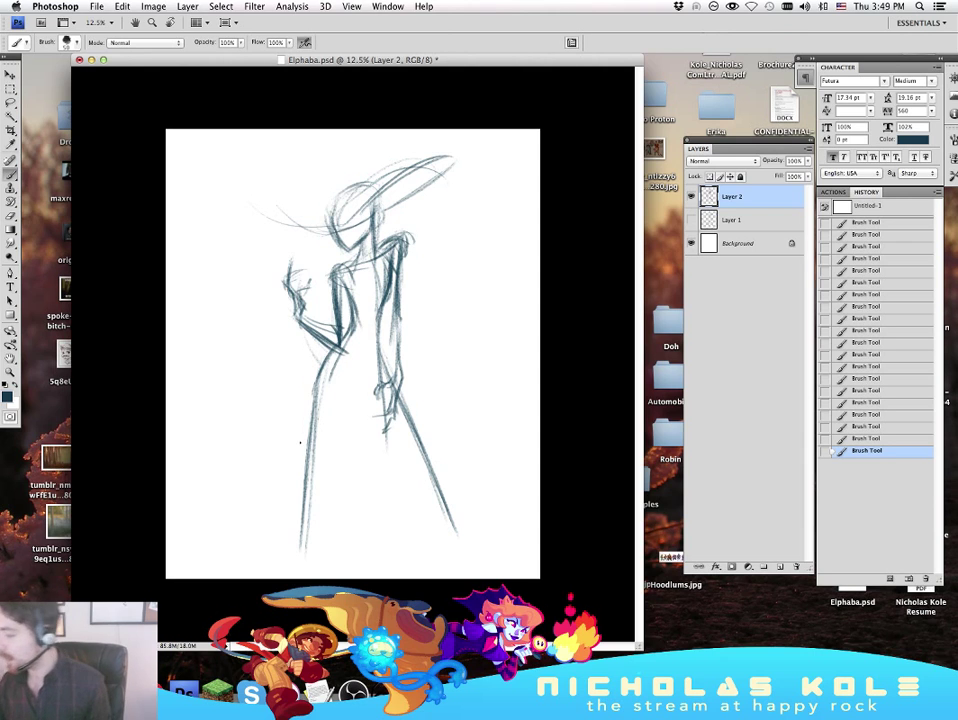
mouse_move(291, 219)
mouse_down()
mouse_move(246, 192)
mouse_move(323, 230)
mouse_up()
mouse_move(255, 206)
mouse_down()
mouse_move(335, 230)
mouse_move(445, 158)
mouse_move(405, 199)
mouse_up()
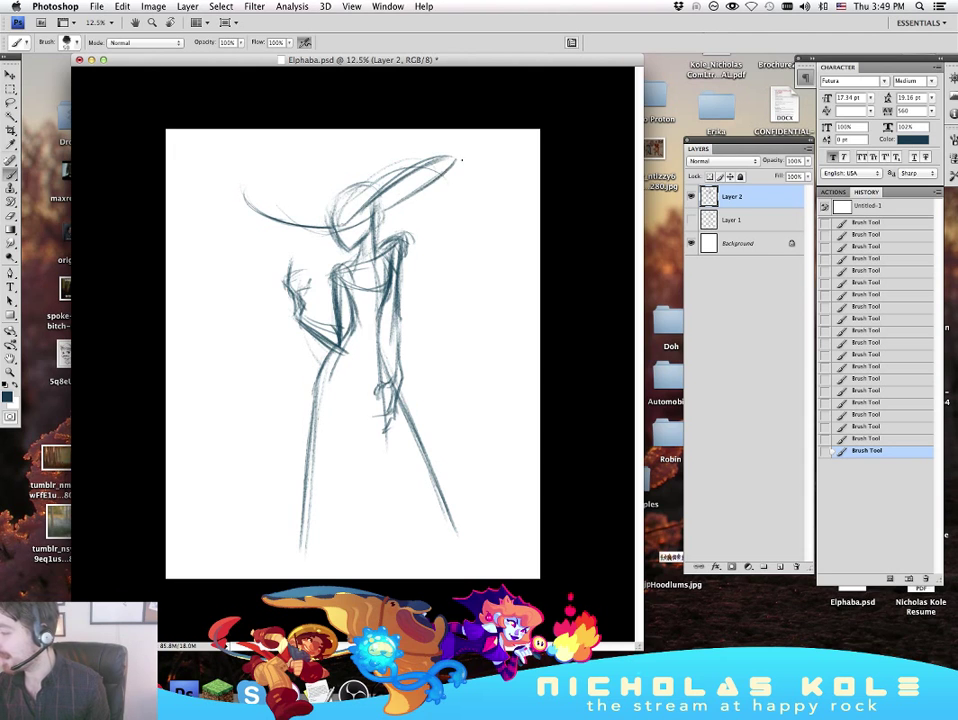
drag(454, 164, 431, 187)
Step: Close the upper edge of the brim and draw a tall, tapering hat crown that runs off the upper edge of the page
mouse_move(244, 191)
mouse_down()
mouse_move(326, 194)
mouse_move(322, 201)
mouse_move(370, 213)
mouse_move(353, 127)
mouse_up()
mouse_move(338, 208)
mouse_down()
mouse_move(357, 127)
mouse_move(374, 195)
mouse_up()
drag(373, 128, 382, 227)
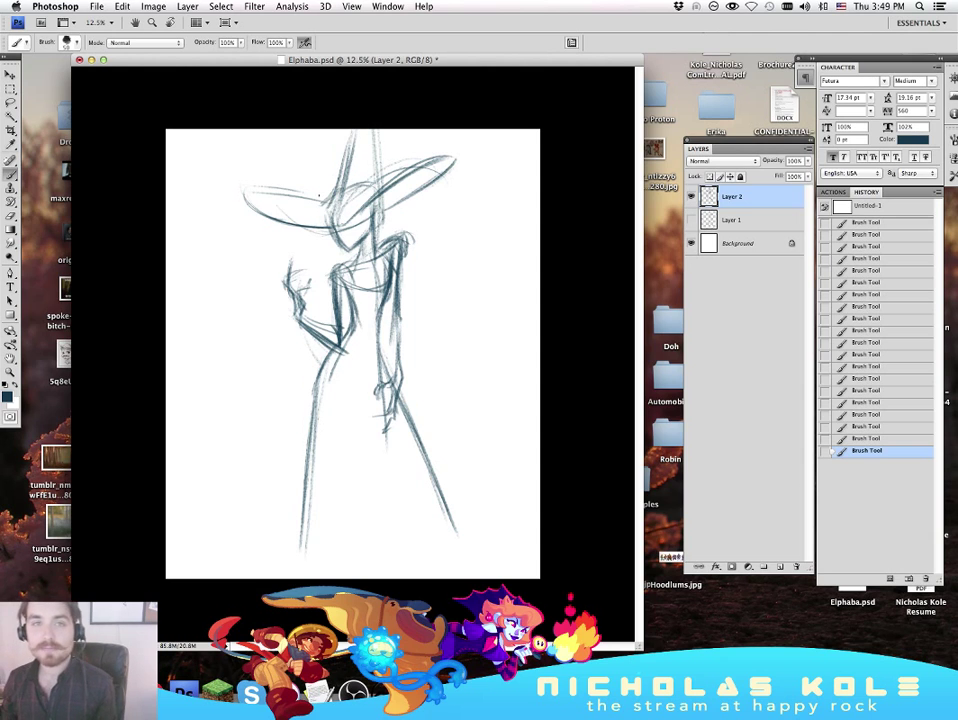
drag(319, 203, 364, 129)
drag(369, 129, 380, 192)
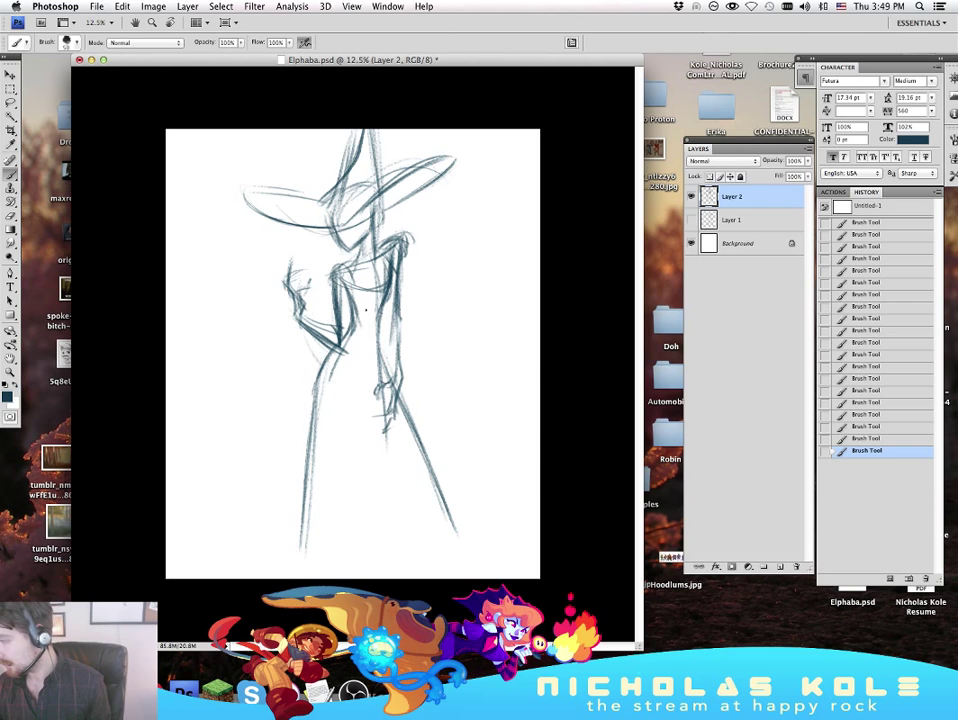
Step: Enlarge the eraser to 400 and fade the raised forearm and hand to a faint trace
key(e)
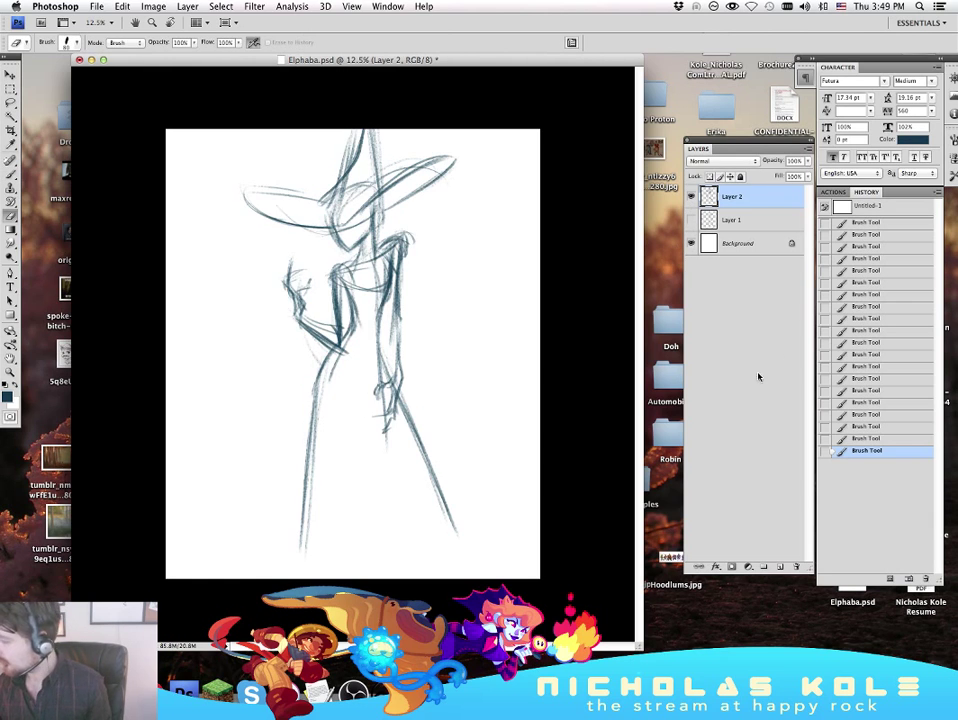
key(bracketright)
key(bracketright)
key(bracketright)
key(bracketright)
key(bracketright)
key(bracketright)
key(bracketright)
key(bracketright)
key(bracketright)
mouse_move(283, 300)
mouse_down()
mouse_move(300, 272)
mouse_move(295, 300)
mouse_move(310, 310)
mouse_move(311, 297)
mouse_move(306, 326)
mouse_move(303, 298)
mouse_move(276, 281)
mouse_up()
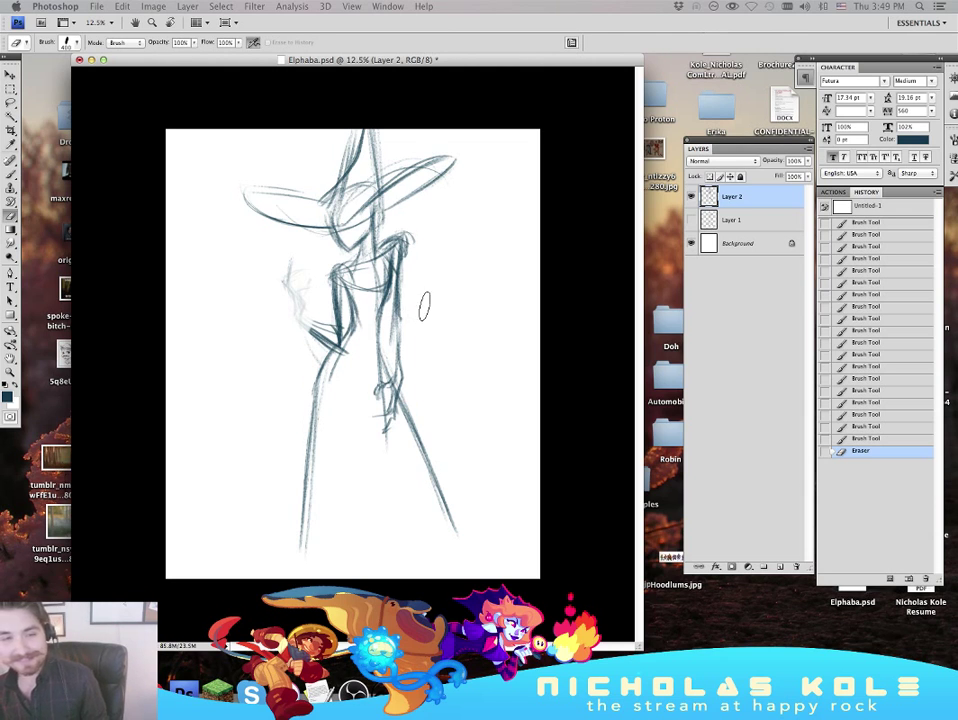
Step: Darken the jaw and neck with the brush, and build up long hair strokes falling from under the hat over the chest
key(b)
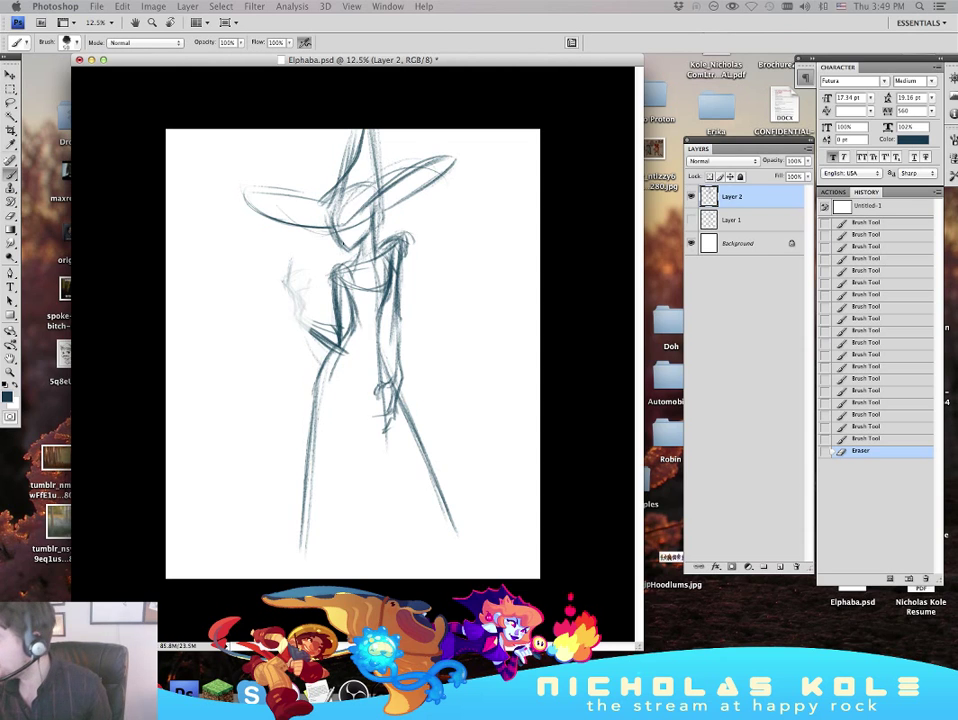
drag(368, 220, 372, 236)
mouse_move(372, 228)
mouse_down()
mouse_move(338, 216)
mouse_move(352, 251)
mouse_up()
drag(350, 254, 371, 234)
drag(275, 180, 286, 149)
drag(283, 188, 287, 158)
drag(265, 206, 270, 186)
drag(376, 228, 372, 275)
drag(375, 228, 373, 299)
drag(376, 217, 374, 291)
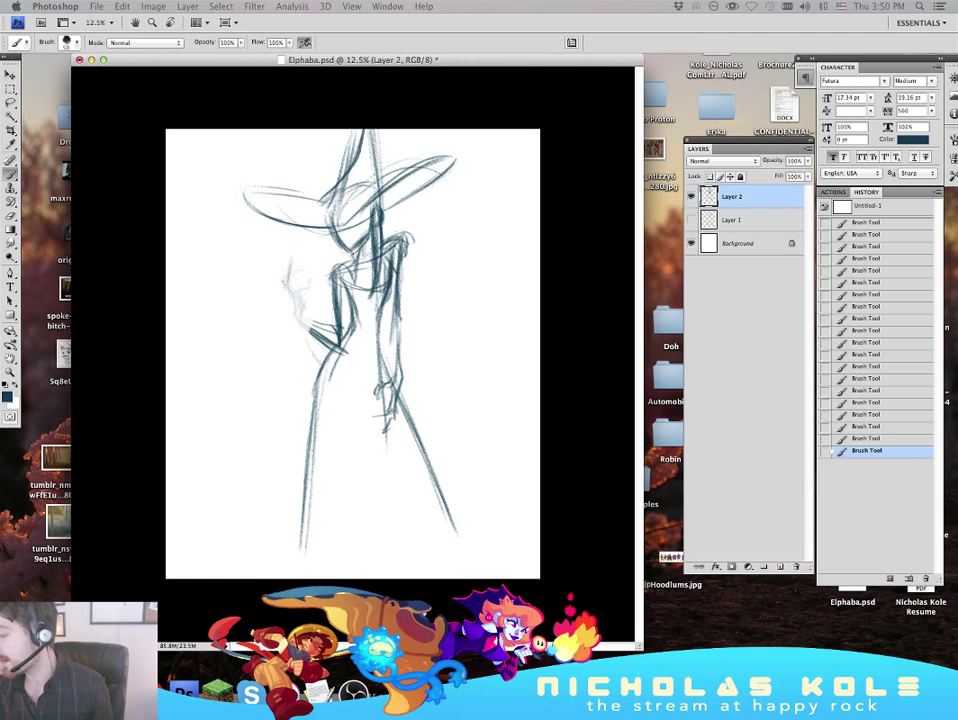
drag(254, 199, 258, 181)
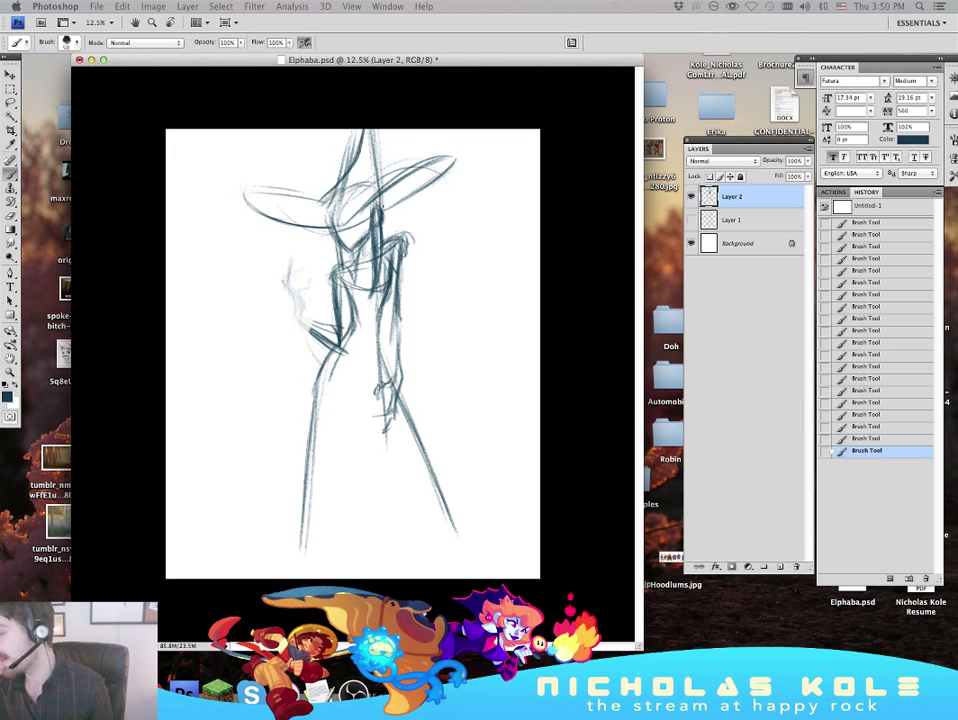
Step: Sketch curved contours flaring from the waist around the hips and across the front, and add a hair strand beside the face
mouse_move(383, 200)
mouse_down()
mouse_move(376, 342)
mouse_move(296, 383)
mouse_move(295, 417)
mouse_up()
mouse_move(328, 345)
mouse_down()
mouse_move(289, 412)
mouse_move(294, 421)
mouse_up()
mouse_move(381, 293)
mouse_down()
mouse_move(346, 341)
mouse_move(355, 396)
mouse_up()
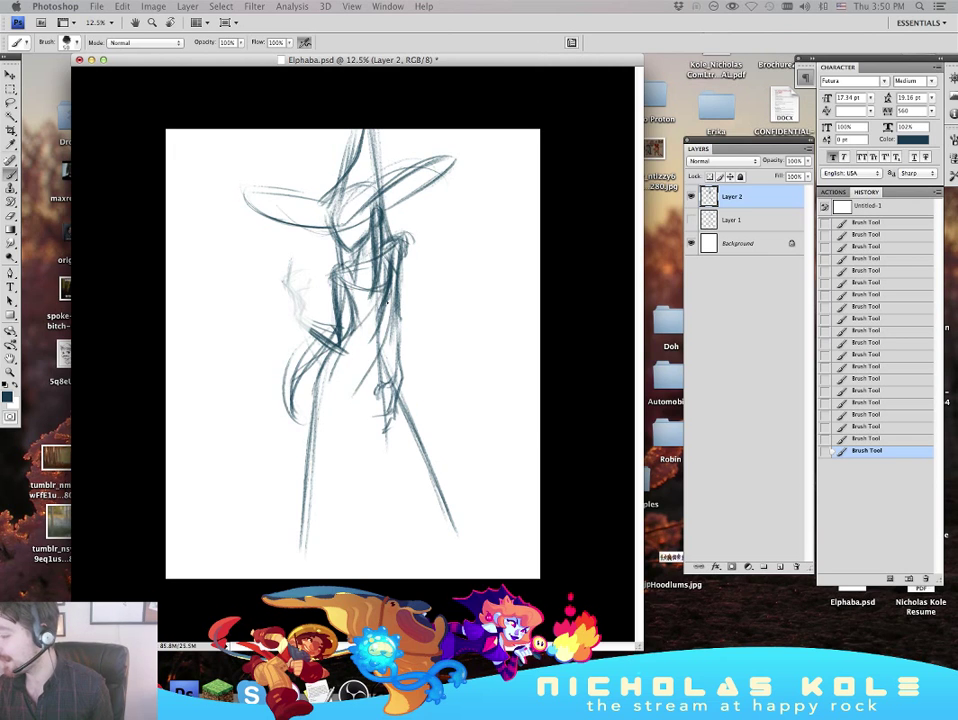
drag(378, 354, 345, 402)
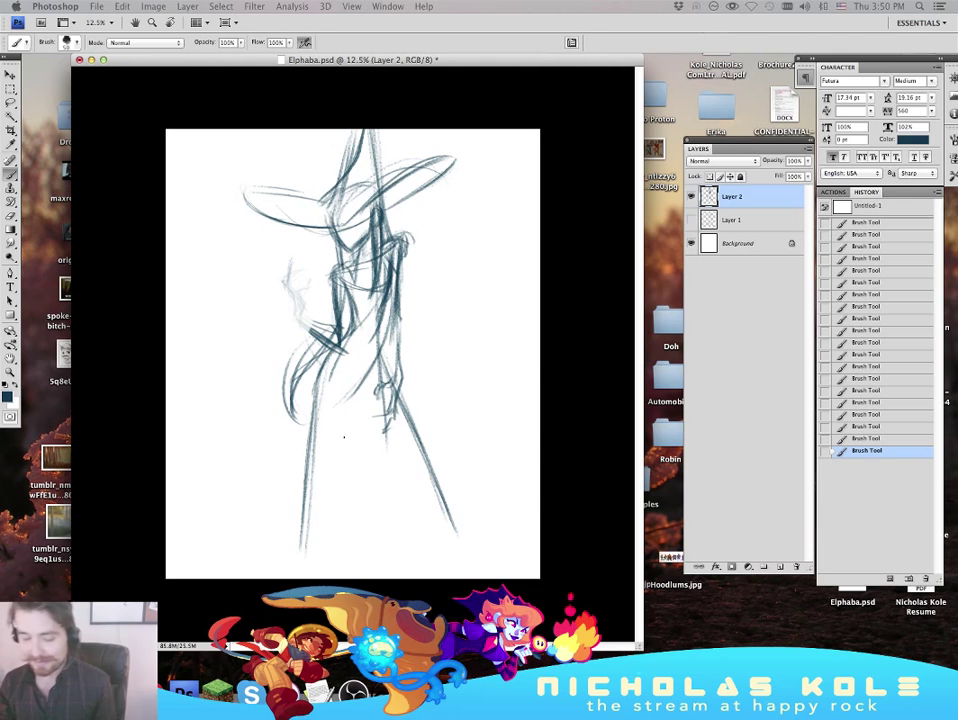
key(XF86AudioRaiseVolume)
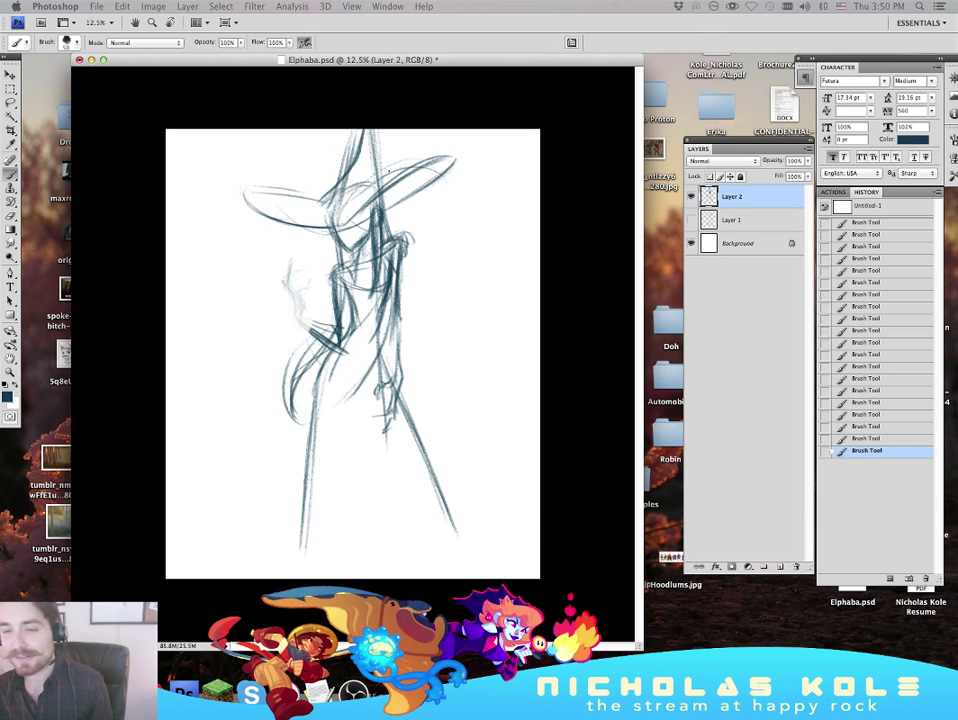
drag(322, 224, 335, 239)
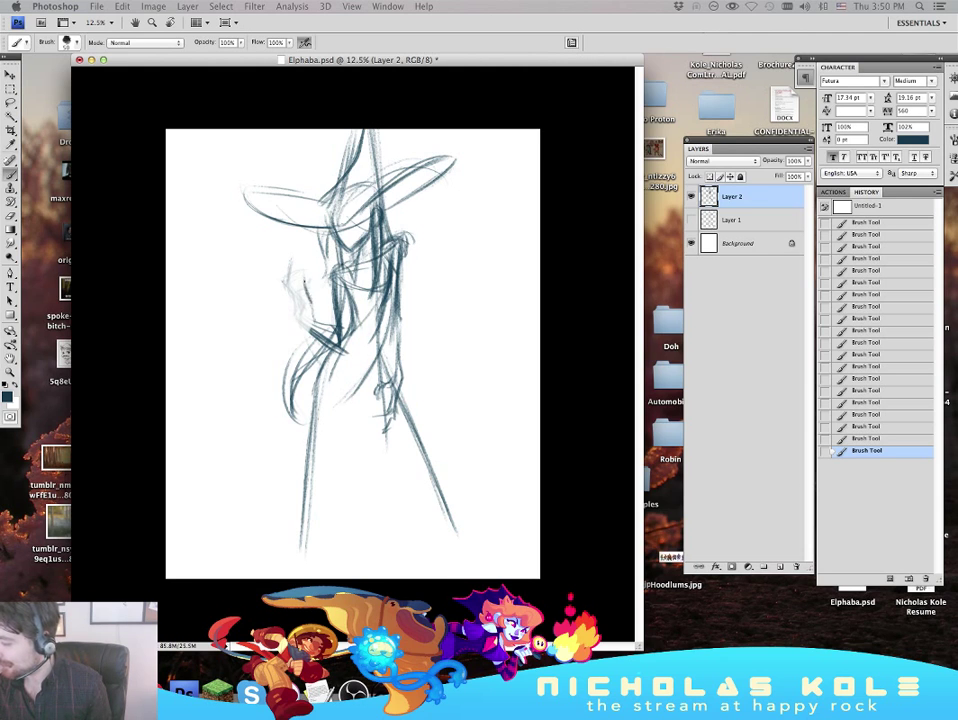
Step: Redraw the bent raised forearm and hand closer to the torso, and darken the lowered forearm down to a blocky fist
mouse_move(304, 270)
mouse_down()
mouse_move(310, 304)
mouse_move(337, 343)
mouse_up()
drag(312, 303, 337, 335)
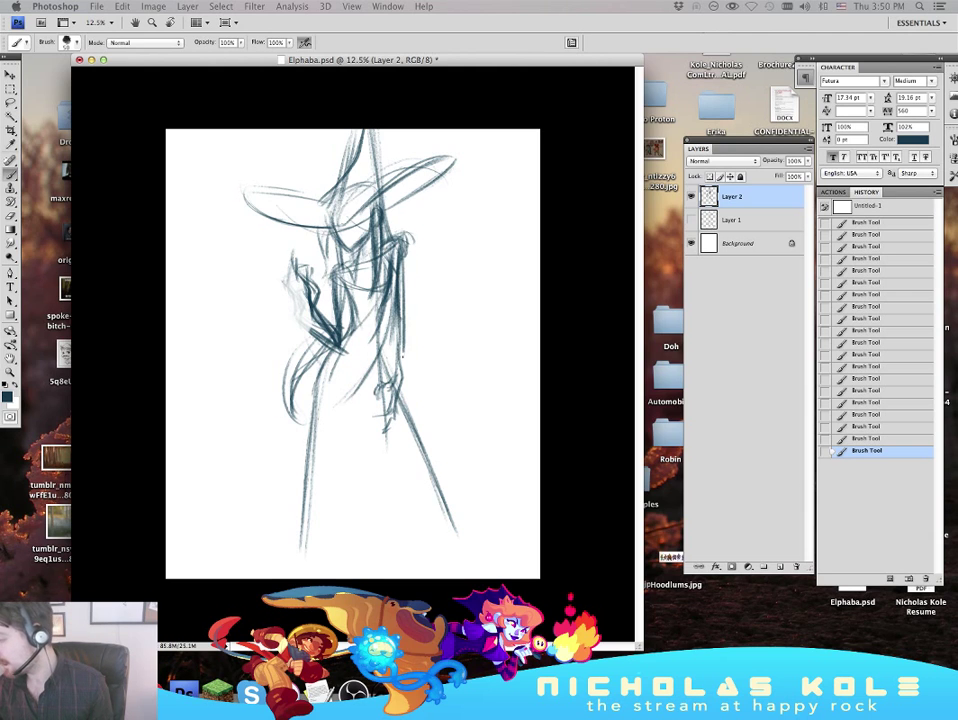
mouse_move(403, 320)
mouse_down()
mouse_move(401, 379)
mouse_move(392, 385)
mouse_up()
mouse_move(397, 374)
mouse_down()
mouse_move(380, 399)
mouse_move(387, 418)
mouse_up()
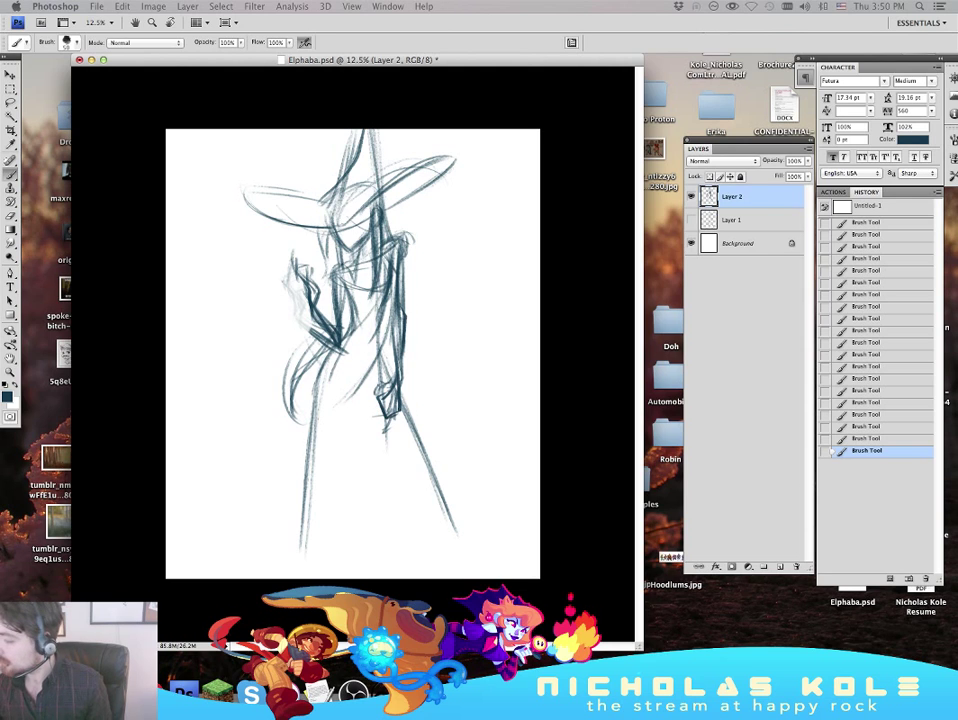
Step: Undo the trial stroke beside the lowered arm and draw a long diagonal broom through the fist, from above shoulder height to shin level
mouse_move(427, 297)
mouse_down()
mouse_move(375, 498)
mouse_move(415, 360)
mouse_up()
key(super+z)
key(super+z)
drag(331, 517, 432, 288)
mouse_move(357, 469)
mouse_down()
mouse_move(459, 240)
mouse_move(341, 498)
mouse_move(378, 440)
mouse_move(387, 385)
mouse_move(419, 323)
mouse_move(460, 189)
mouse_move(452, 244)
mouse_up()
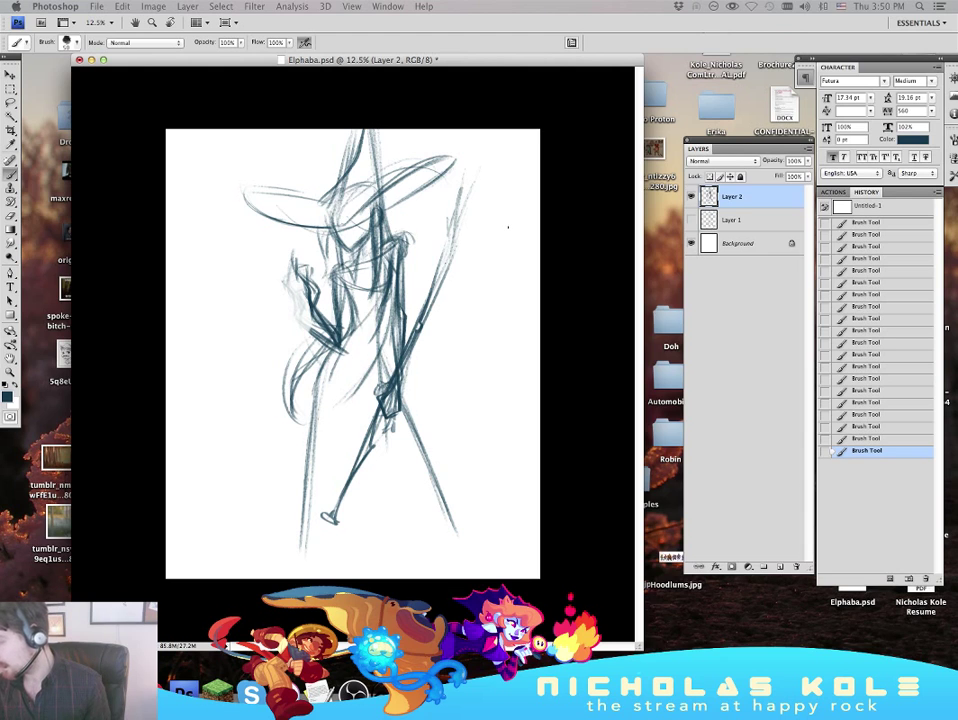
Step: Fade the redrawn raised forearm and hand back to a faint trace with the eraser
key(e)
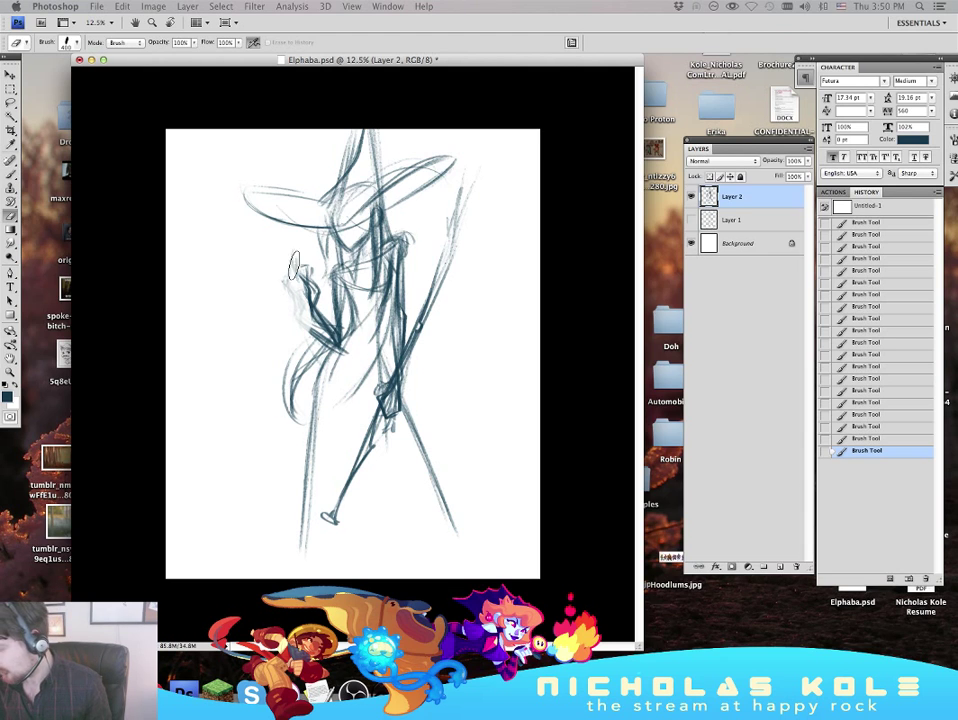
mouse_move(310, 289)
mouse_down()
mouse_move(299, 278)
mouse_move(306, 282)
mouse_up()
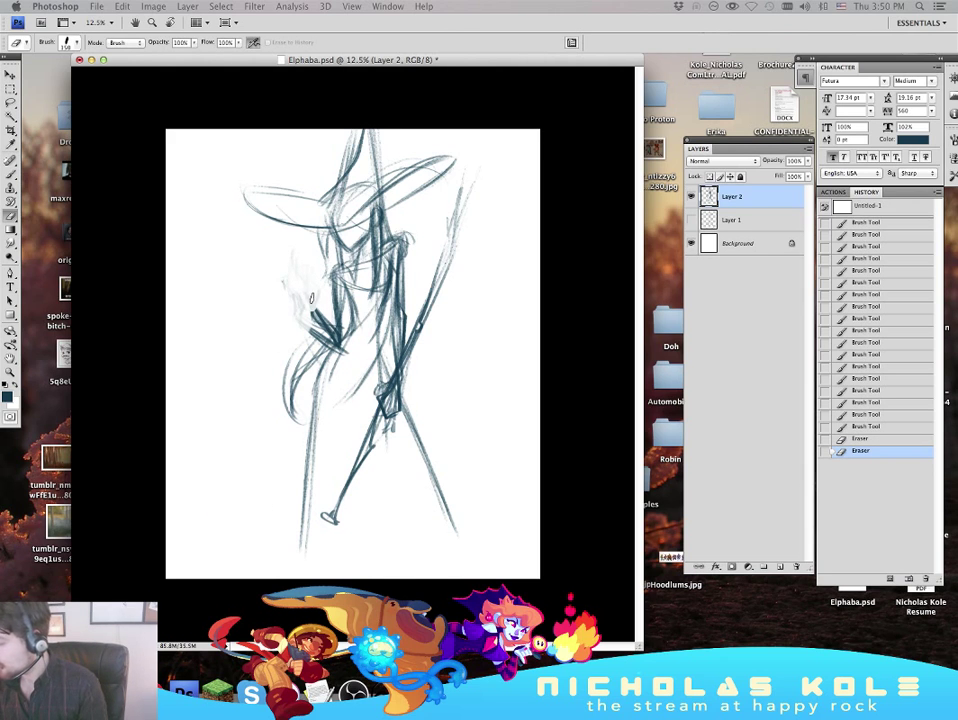
drag(328, 328, 291, 265)
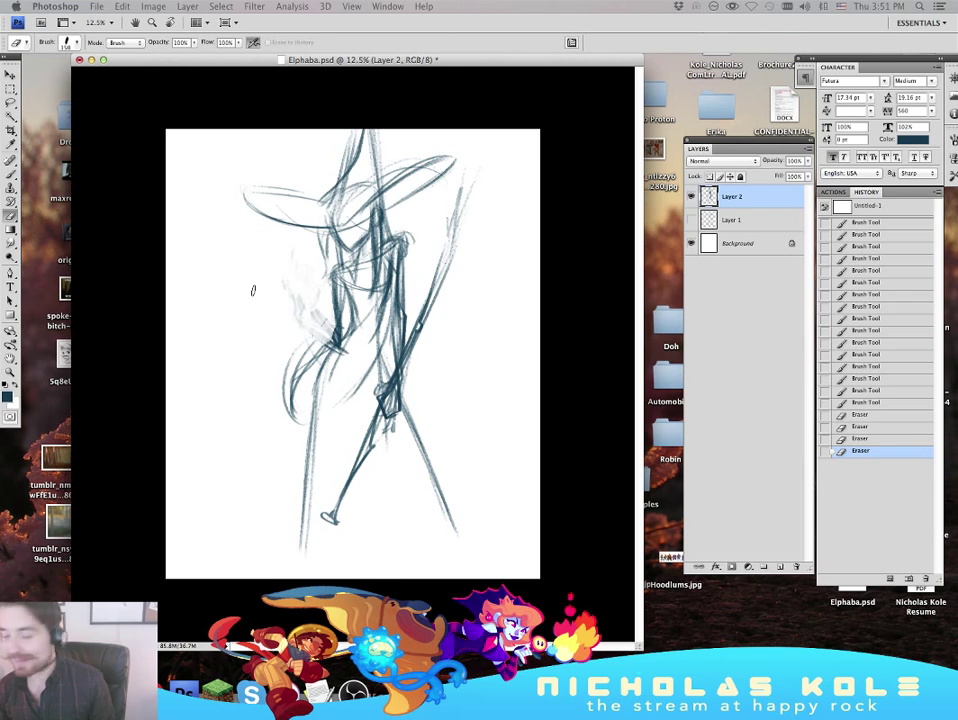
mouse_move(293, 290)
mouse_down()
mouse_move(293, 256)
mouse_move(293, 298)
mouse_up()
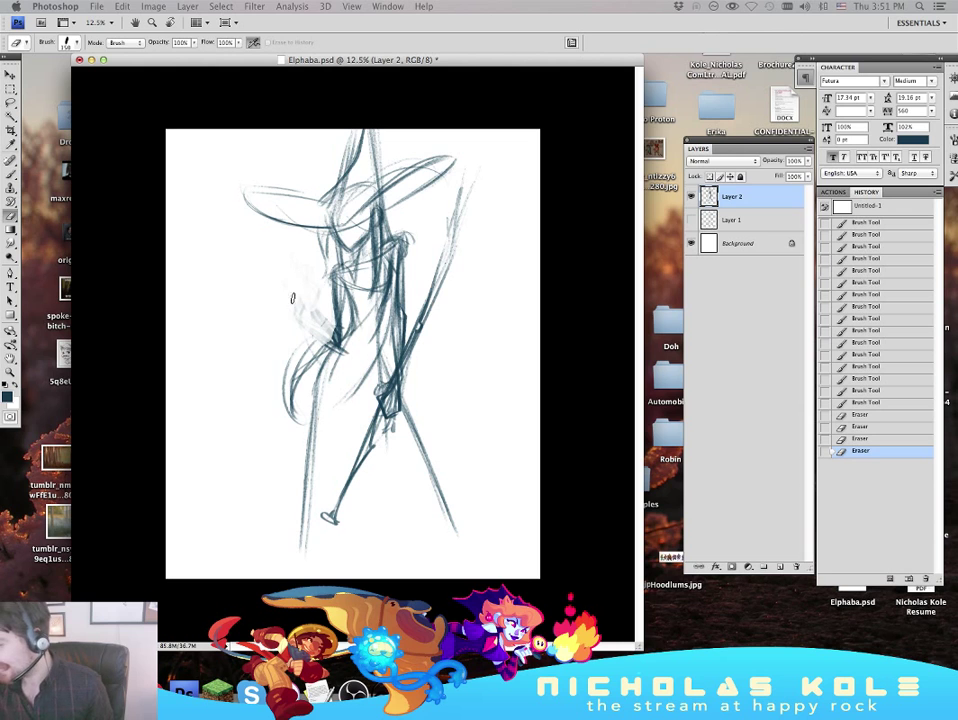
Step: Return to the Elphaba.psd window and shift it slightly down and to the left
drag(361, 58, 361, 60)
click(690, 83)
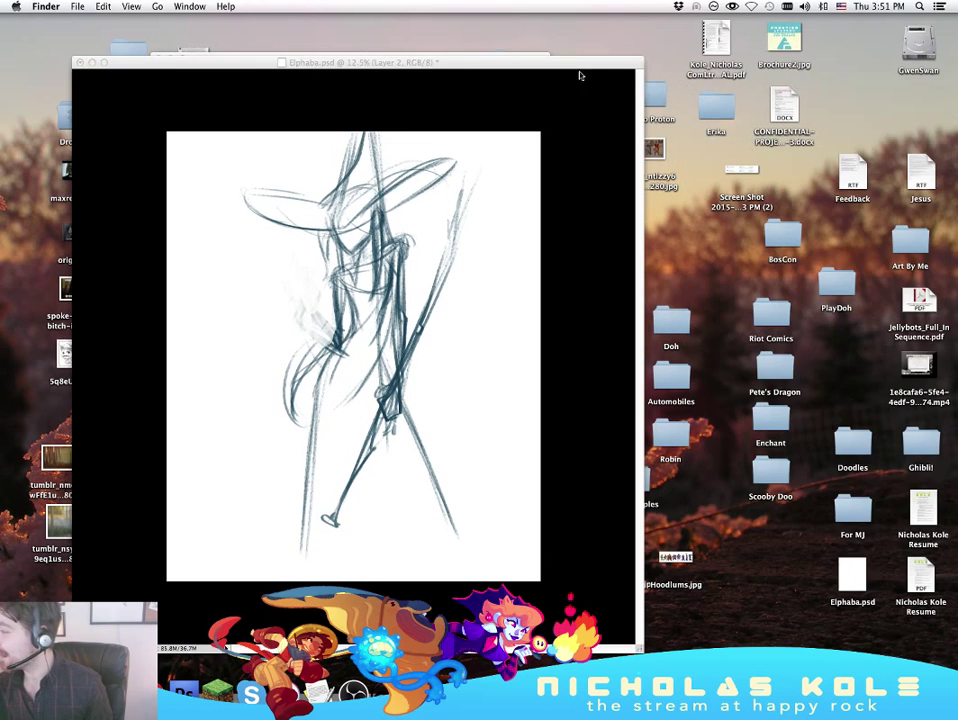
click(573, 62)
drag(573, 62, 563, 70)
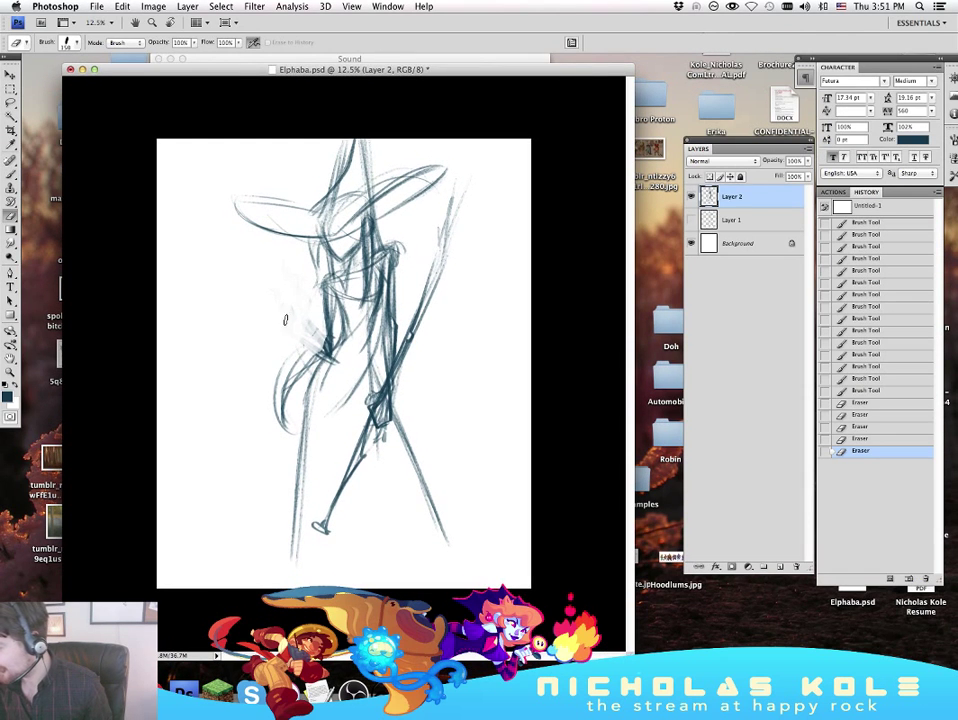
Step: Erase the leftover marks at the elbow and draw the forearm reaching outward from the waist with an open hand
drag(298, 335, 330, 358)
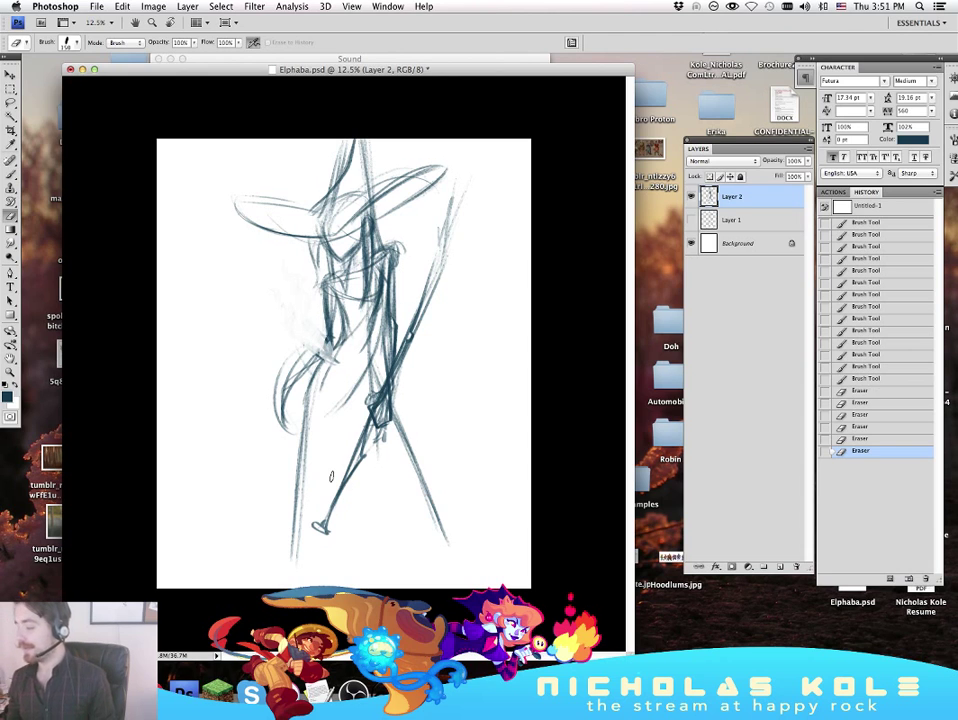
key(b)
mouse_move(252, 255)
mouse_down()
mouse_move(230, 302)
mouse_move(248, 270)
mouse_up()
mouse_move(328, 352)
mouse_down()
mouse_move(334, 362)
mouse_move(275, 318)
mouse_up()
mouse_move(322, 340)
mouse_down()
mouse_move(261, 303)
mouse_move(258, 312)
mouse_move(222, 311)
mouse_move(278, 301)
mouse_move(334, 346)
mouse_up()
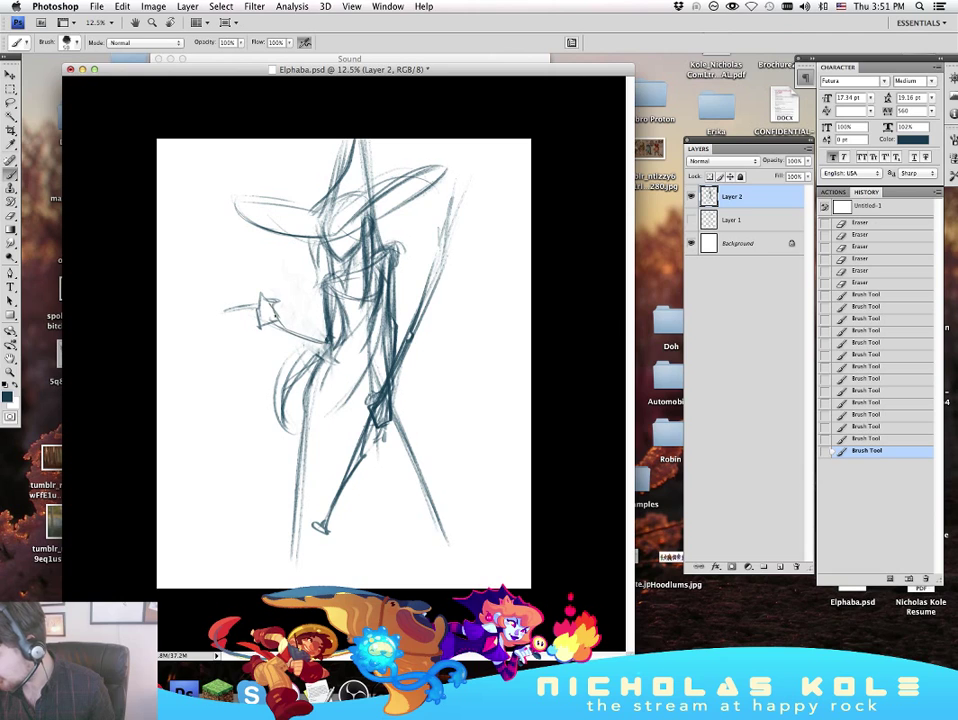
Step: Strengthen the outstretched forearm, and sharpen the shoulder line and the outer edge of the lowered arm
drag(276, 321, 339, 347)
drag(325, 284, 404, 243)
drag(400, 246, 389, 362)
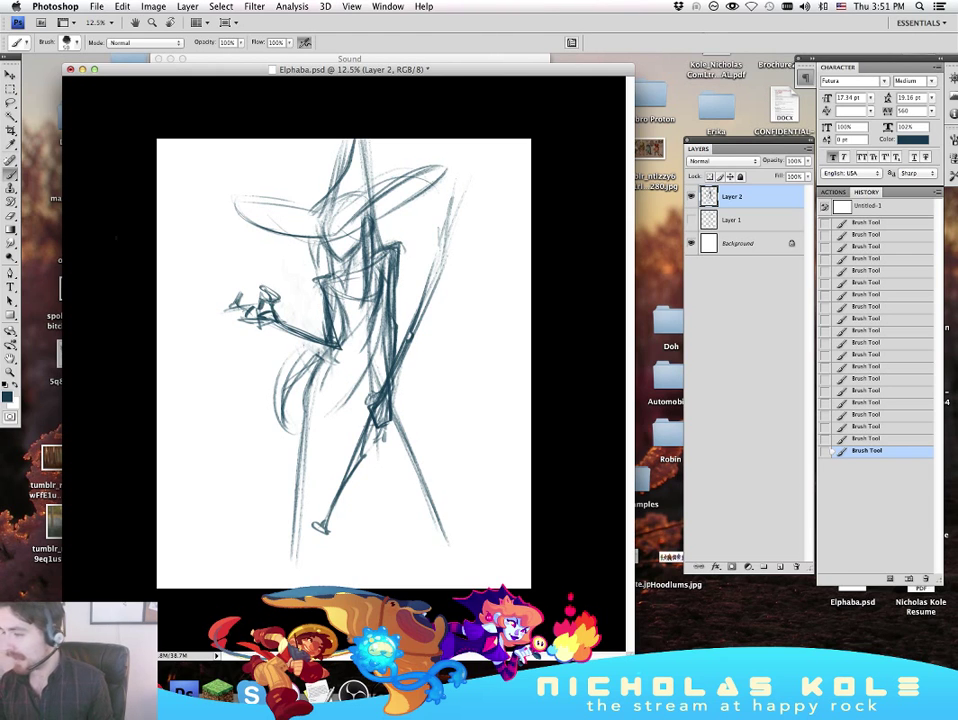
Step: Lasso the outstretched hand, move it slightly toward the body to shorten the forearm, and deselect
click(10, 104)
mouse_move(284, 324)
mouse_down()
mouse_move(212, 311)
mouse_move(284, 324)
mouse_up()
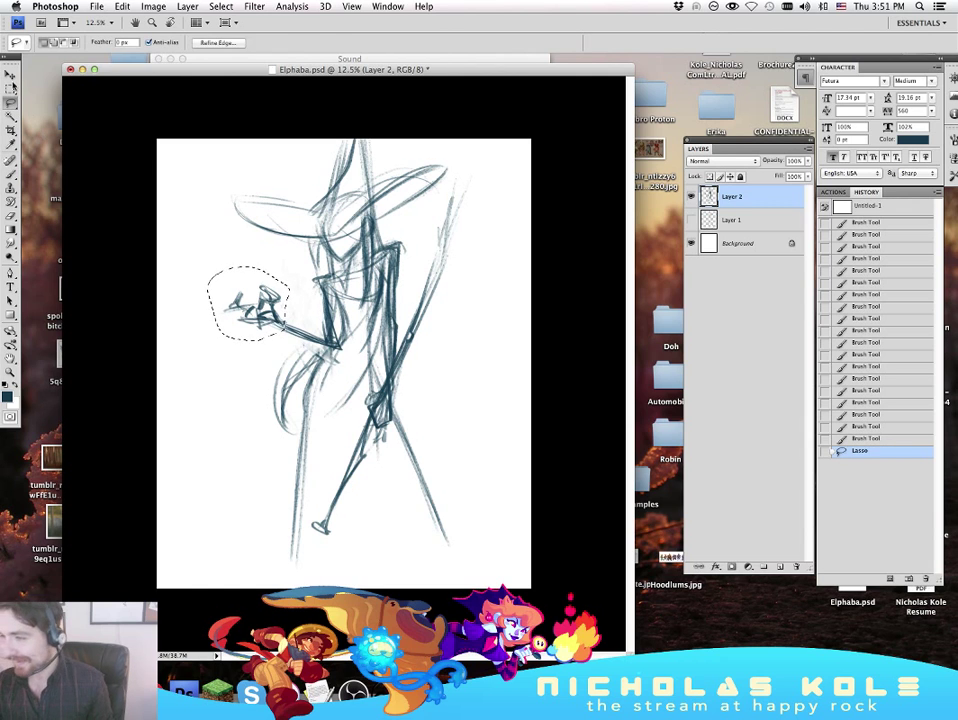
click(10, 76)
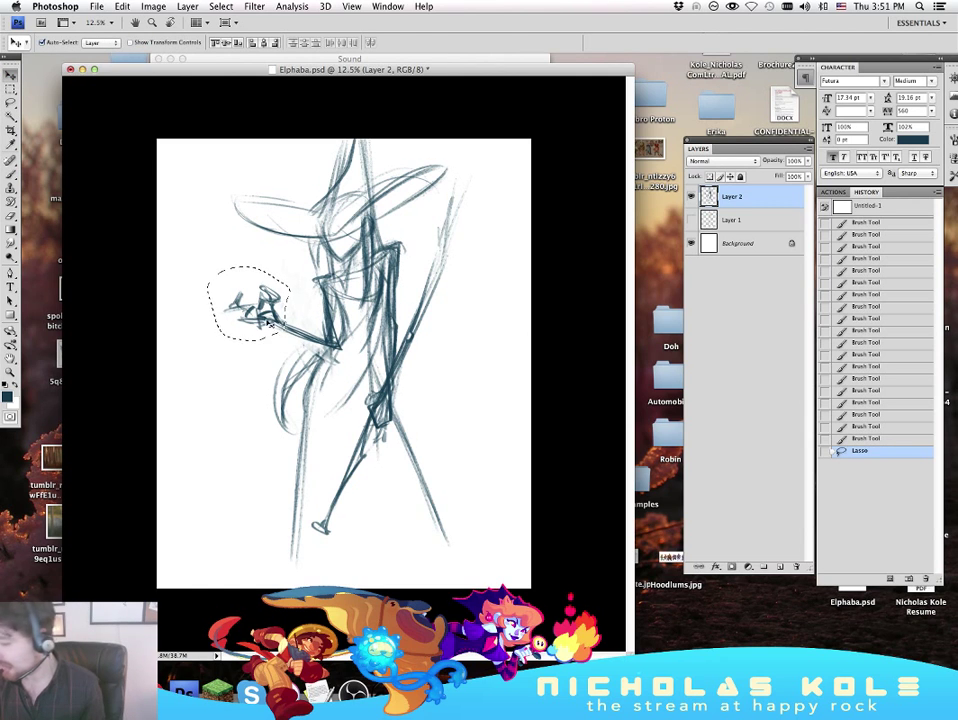
drag(289, 312, 303, 392)
key(ctrl+d)
Step: Darken and thicken both legs with brush strokes, lengthening them to nearly the lower edge of the page
key(b)
mouse_move(324, 353)
mouse_down()
mouse_move(300, 412)
mouse_move(298, 472)
mouse_up()
drag(303, 384, 297, 582)
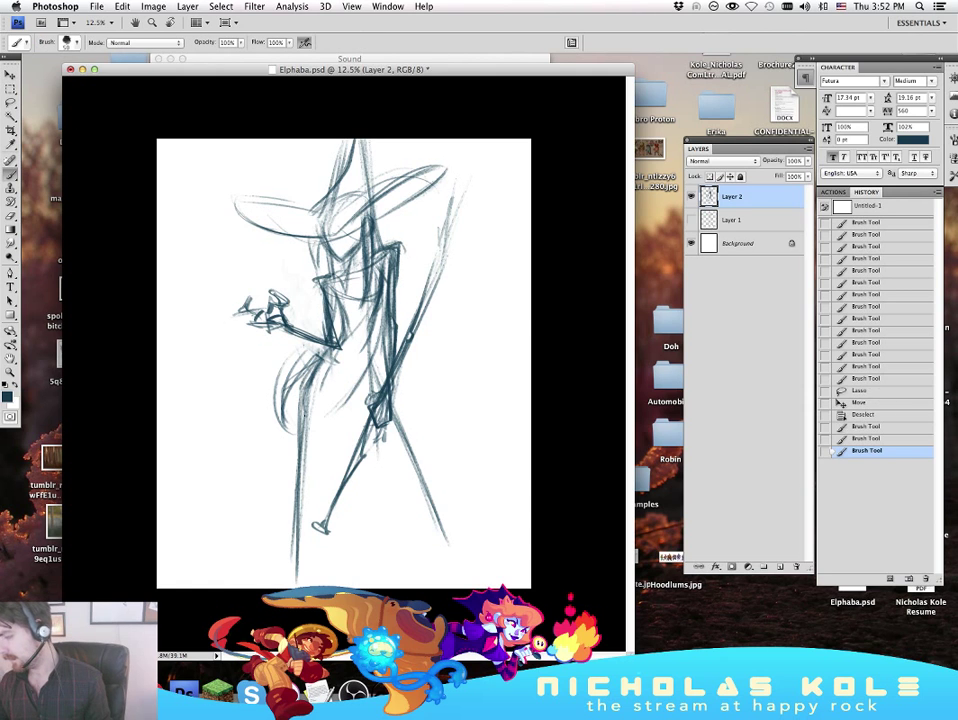
drag(307, 417, 303, 582)
drag(395, 407, 460, 569)
drag(410, 445, 480, 573)
drag(431, 497, 474, 573)
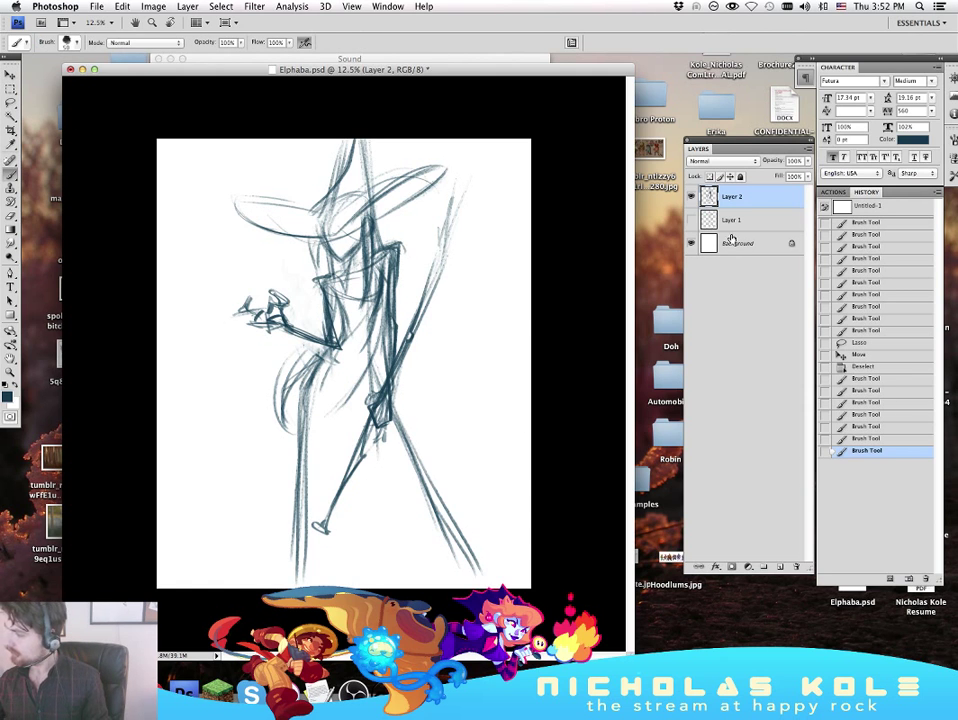
Step: Scale the Layer 2 figure to 77.9% and move it up so the whole hat fits on the page
key(super+t)
drag(488, 142, 410, 236)
mouse_move(406, 364)
mouse_down()
mouse_move(430, 310)
mouse_move(419, 321)
mouse_move(417, 295)
mouse_up()
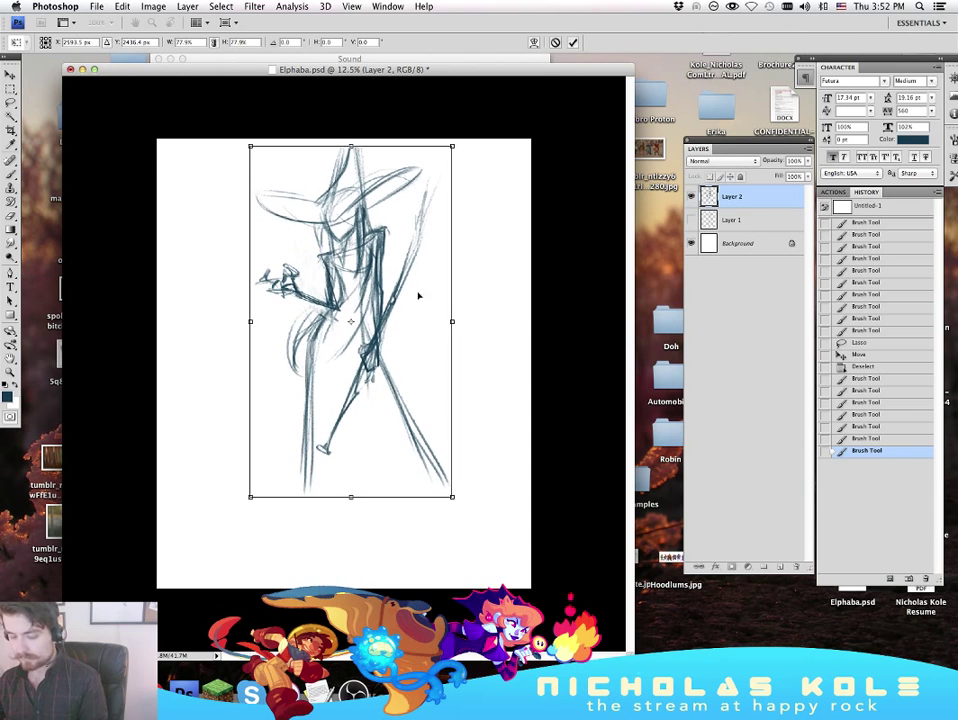
key(Return)
Step: Lengthen both legs of the scaled figure with long strokes down toward the lower edge of the page
drag(307, 350, 304, 554)
drag(311, 416, 308, 552)
drag(385, 376, 464, 520)
drag(412, 437, 465, 545)
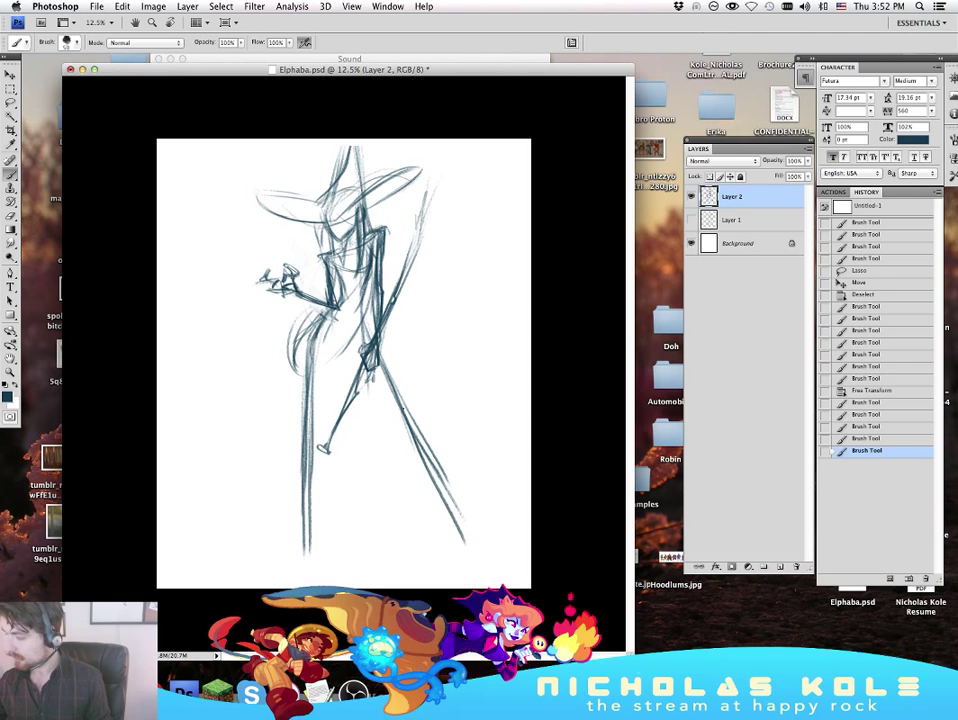
drag(416, 440, 470, 535)
Step: Draw light lines joining the lower ends of the legs, and thicken the straight leg down to an angled foot
drag(317, 506, 434, 536)
mouse_move(343, 520)
mouse_down()
mouse_move(470, 545)
mouse_move(304, 531)
mouse_up()
drag(312, 403, 313, 471)
mouse_move(314, 350)
mouse_down()
mouse_move(314, 511)
mouse_move(307, 541)
mouse_move(287, 546)
mouse_up()
drag(314, 540, 286, 547)
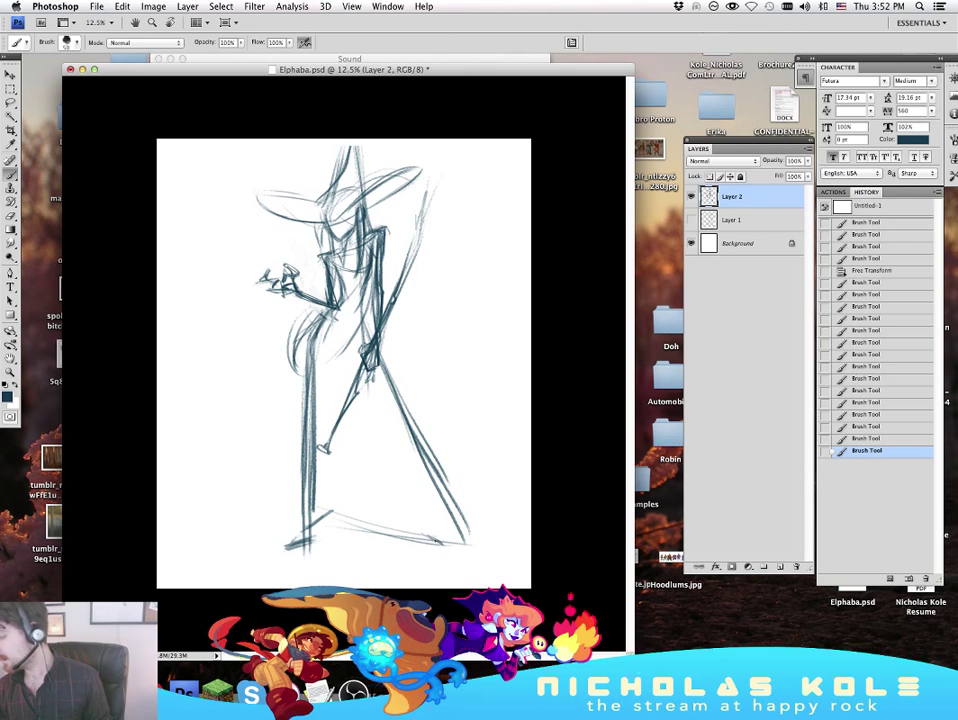
Step: Hatch in both feet with short strokes and erase the excess marks beneath the straight leg's foot
drag(447, 549, 433, 542)
drag(325, 530, 300, 546)
mouse_move(323, 520)
mouse_down()
mouse_move(320, 541)
mouse_move(299, 548)
mouse_up()
mouse_move(325, 527)
mouse_down()
mouse_move(321, 543)
mouse_move(288, 552)
mouse_up()
key(e)
drag(309, 552, 285, 553)
key(b)
drag(438, 556, 456, 561)
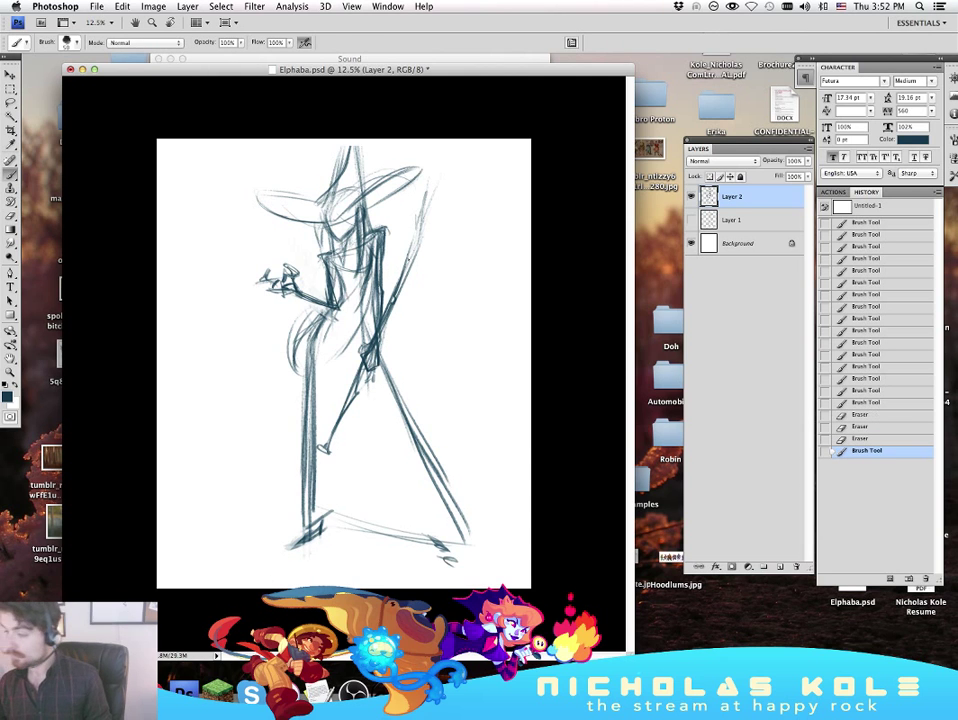
Step: Move the Layer 2 figure down the page and draw the hat's cone up to a pointed, slightly hooked tip
click(12, 77)
drag(377, 289, 379, 320)
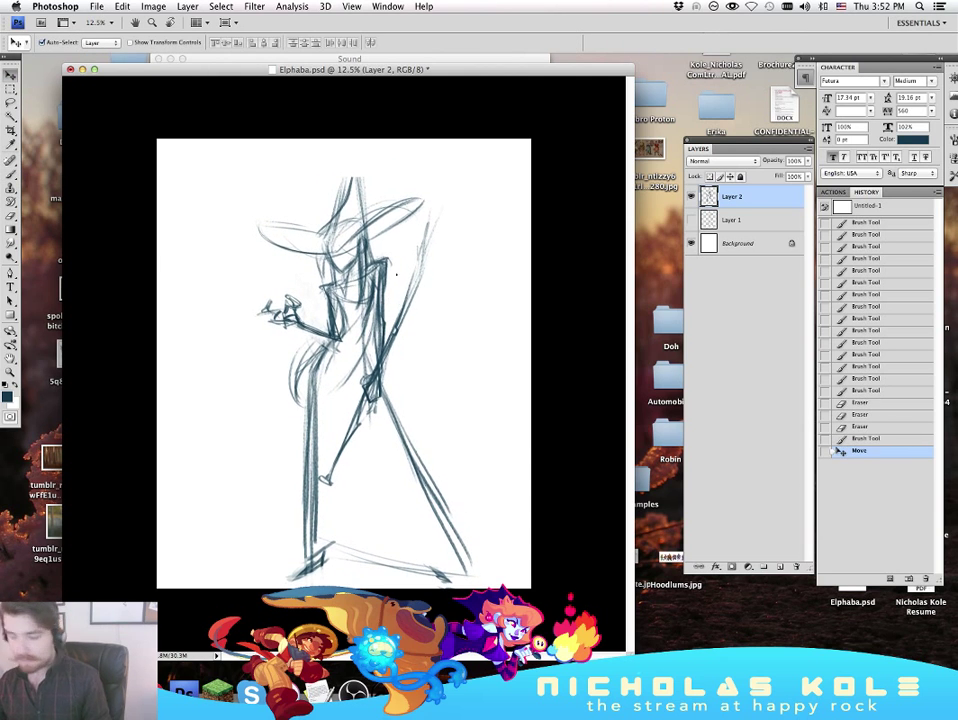
key(b)
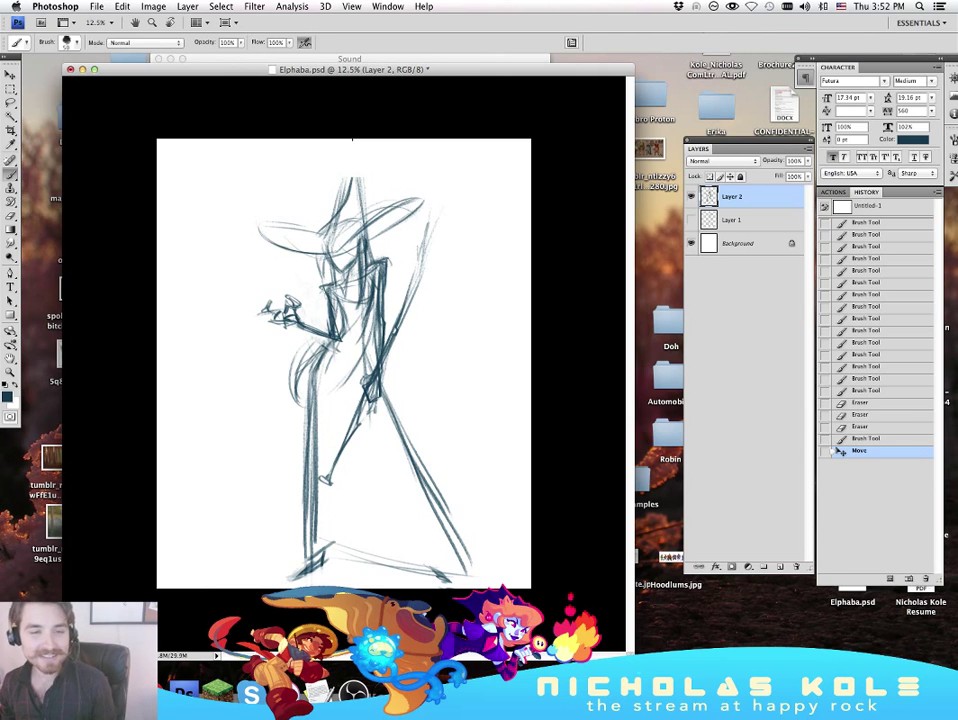
drag(338, 207, 357, 150)
mouse_move(358, 147)
mouse_down()
mouse_move(361, 187)
mouse_move(355, 148)
mouse_up()
Step: Darken both sides of the hat's wide brim and restate the base of the cone above the face
mouse_move(358, 204)
mouse_down()
mouse_move(352, 148)
mouse_move(379, 214)
mouse_move(422, 200)
mouse_up()
mouse_move(380, 236)
mouse_down()
mouse_move(418, 205)
mouse_move(408, 208)
mouse_up()
mouse_move(338, 238)
mouse_down()
mouse_move(398, 202)
mouse_move(276, 224)
mouse_up()
drag(311, 231, 262, 222)
mouse_move(336, 217)
mouse_down()
mouse_move(317, 238)
mouse_move(341, 220)
mouse_up()
drag(350, 236, 369, 225)
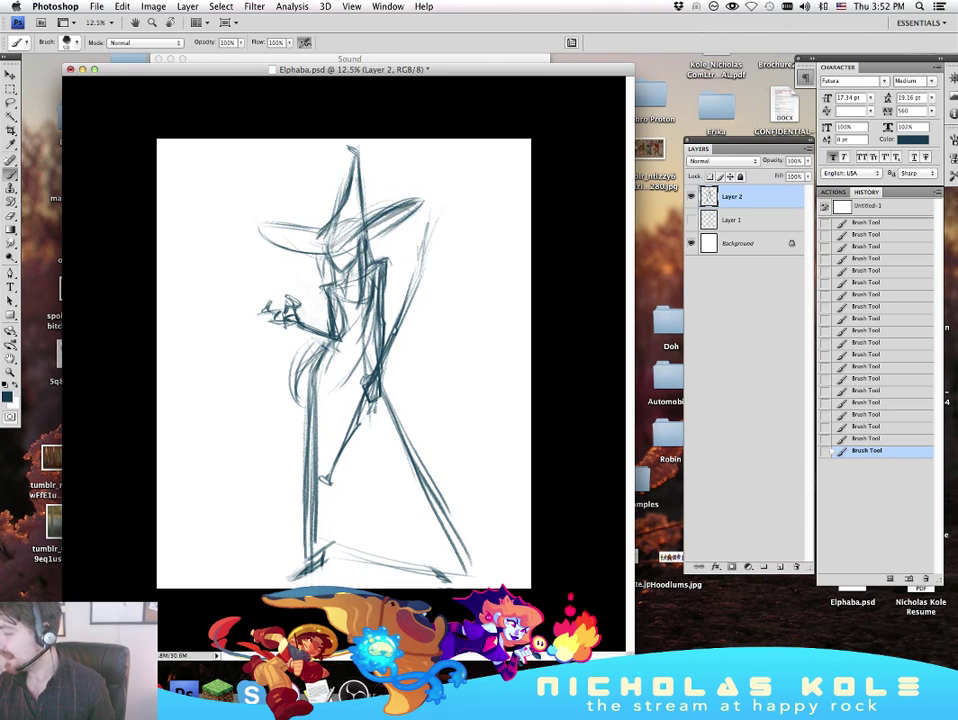
Step: Darken the upper broom and the slanted leg, and add a light curve between the two feet
drag(398, 318, 430, 254)
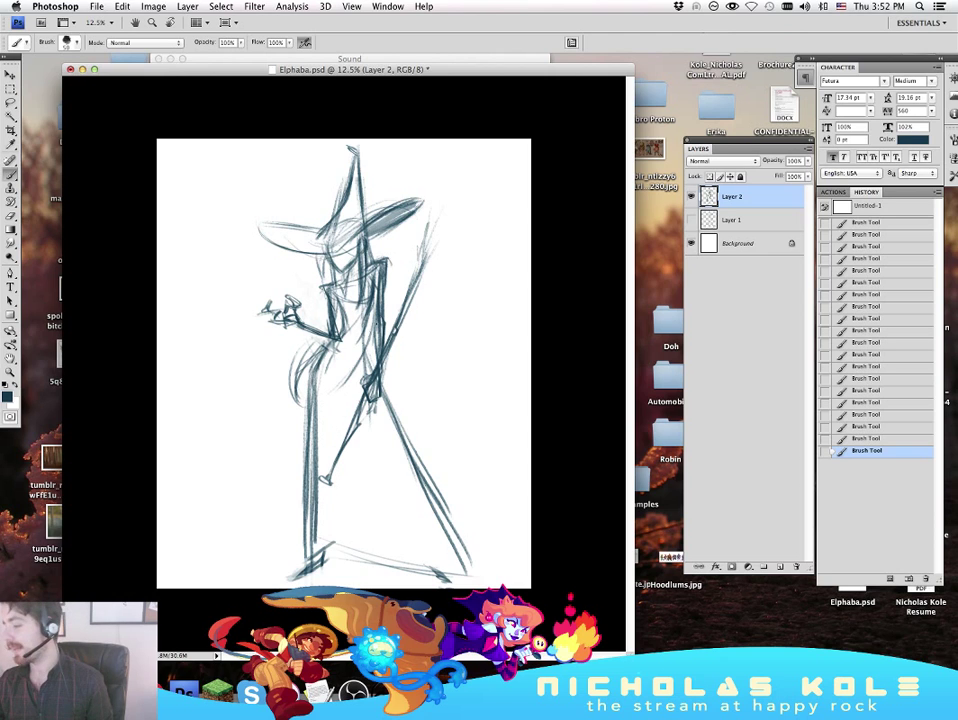
mouse_move(379, 283)
mouse_down()
mouse_move(363, 371)
mouse_move(473, 571)
mouse_up()
drag(321, 512, 370, 560)
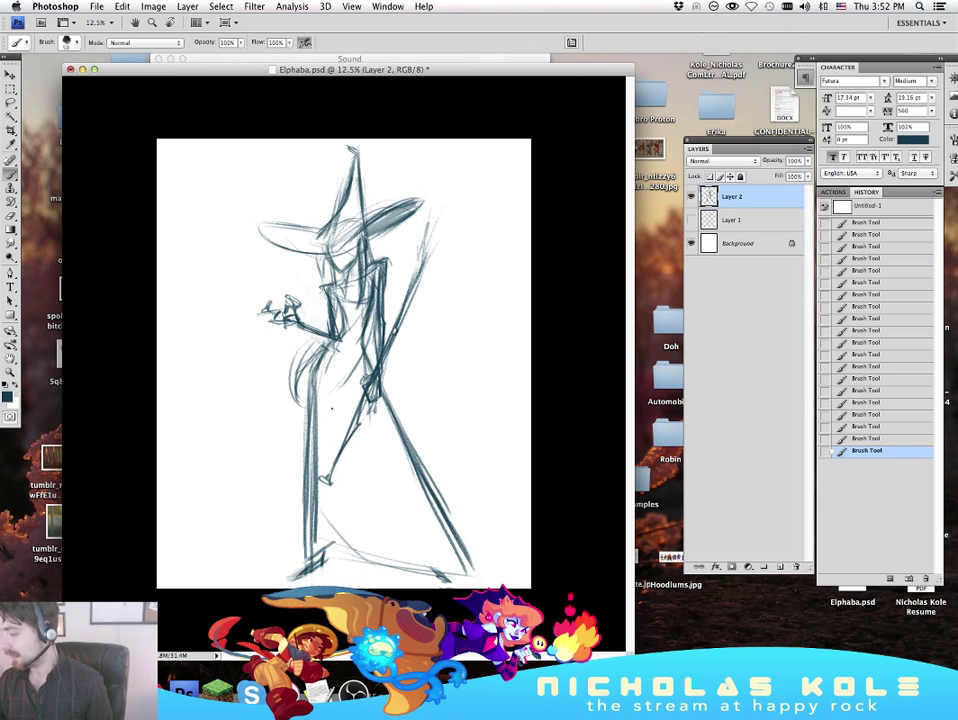
Step: Sweep long curved strokes from the hips down to the slanted leg's foot
drag(319, 368, 422, 552)
mouse_move(321, 370)
mouse_down()
mouse_move(345, 427)
mouse_move(458, 578)
mouse_move(420, 528)
mouse_up()
key(super+z)
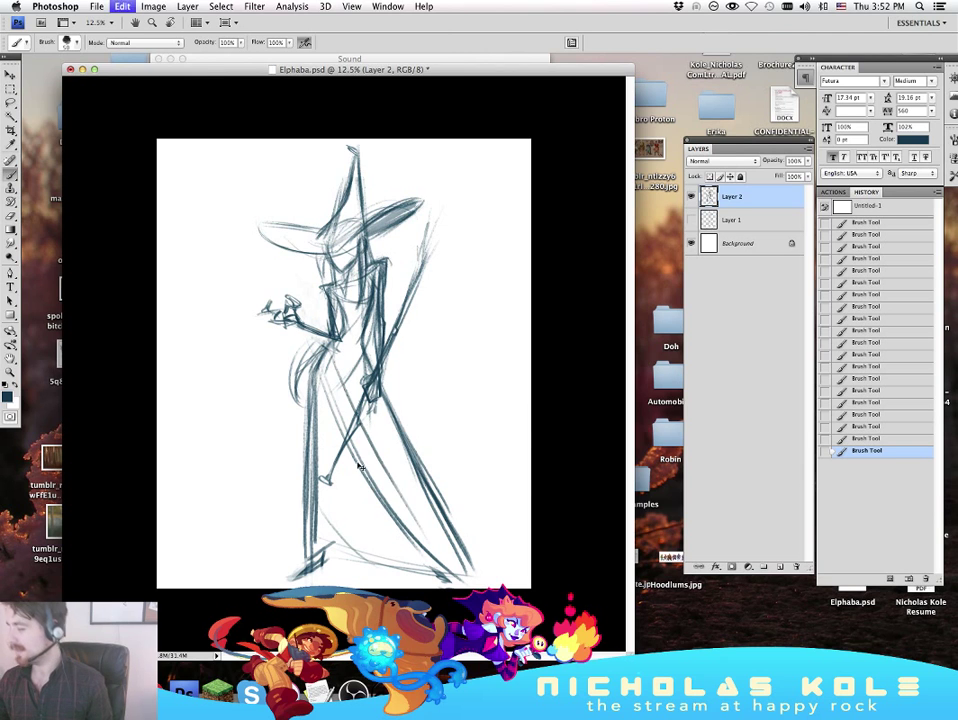
mouse_move(314, 400)
mouse_down()
mouse_move(342, 464)
mouse_move(429, 539)
mouse_up()
Step: Skew the Layer 2 figure horizontally by -4.2 degrees so its upper body leans right
click(122, 6)
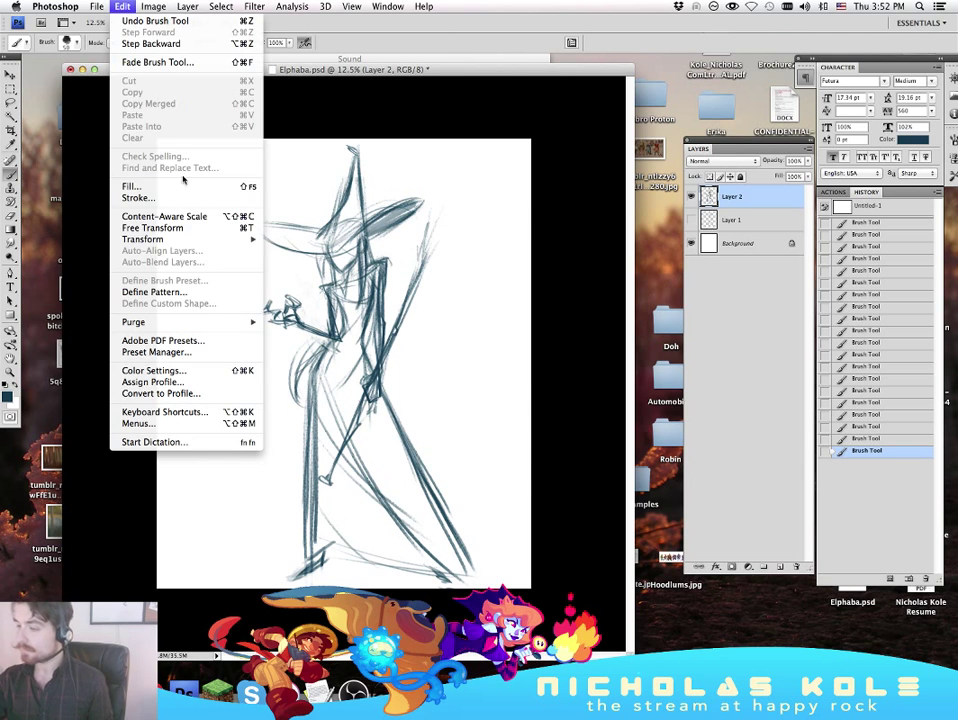
mouse_move(200, 240)
click(305, 281)
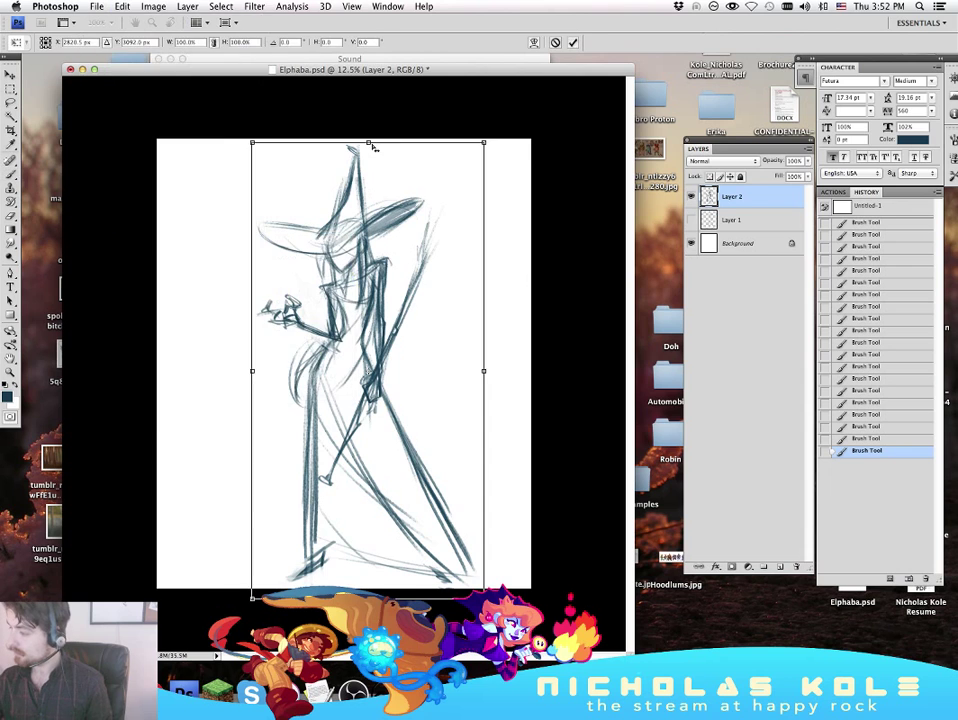
drag(372, 145, 408, 148)
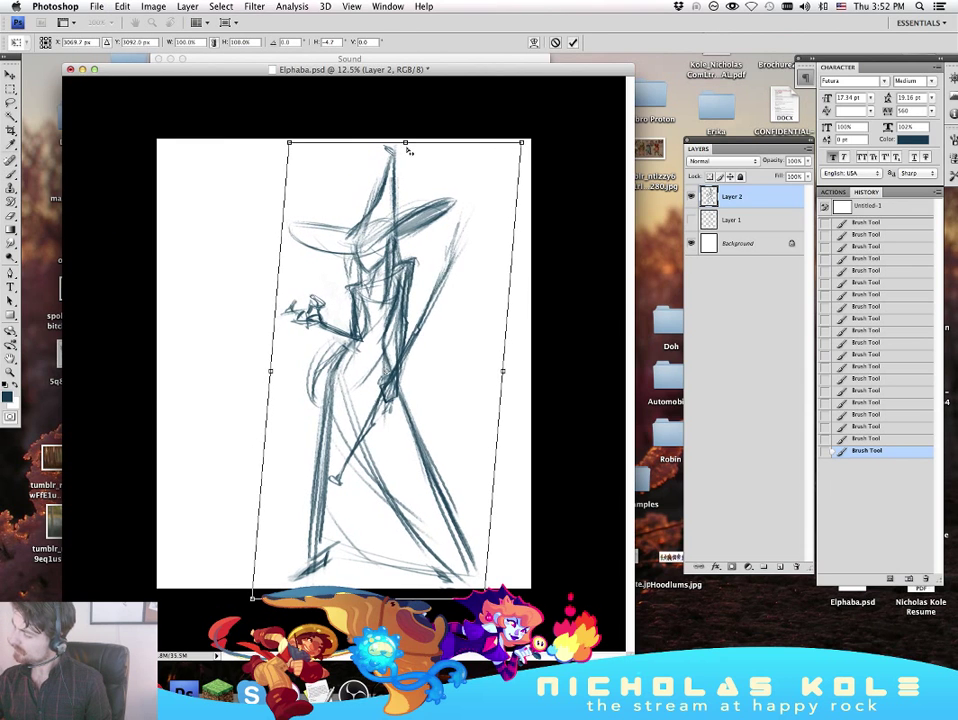
key(super+z)
key(super+z)
key(super+z)
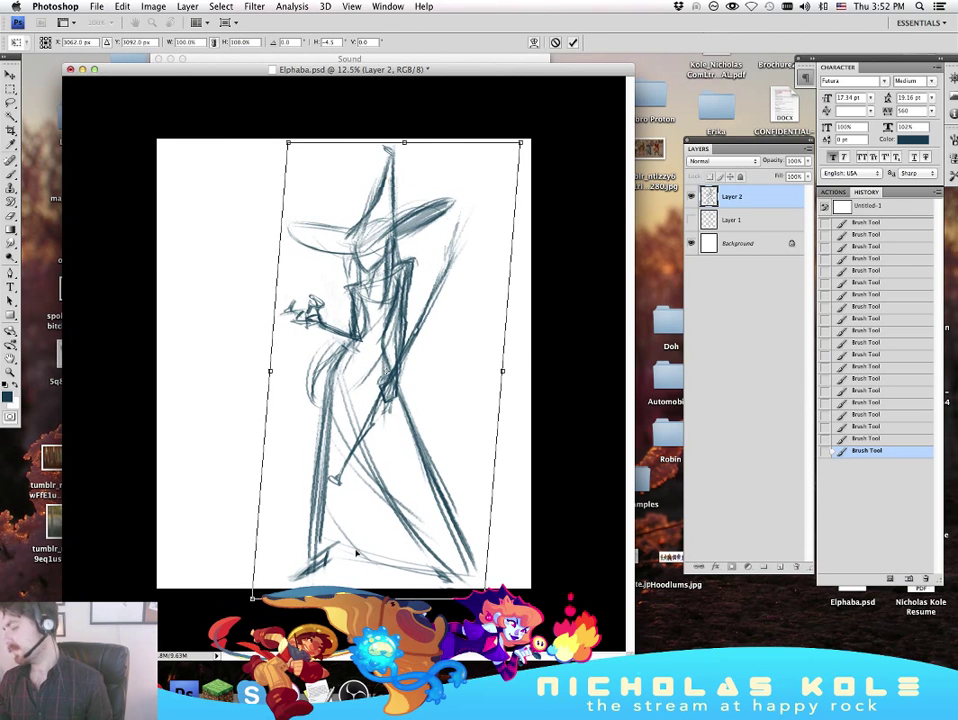
mouse_move(368, 598)
mouse_down()
mouse_move(381, 598)
mouse_move(370, 598)
mouse_up()
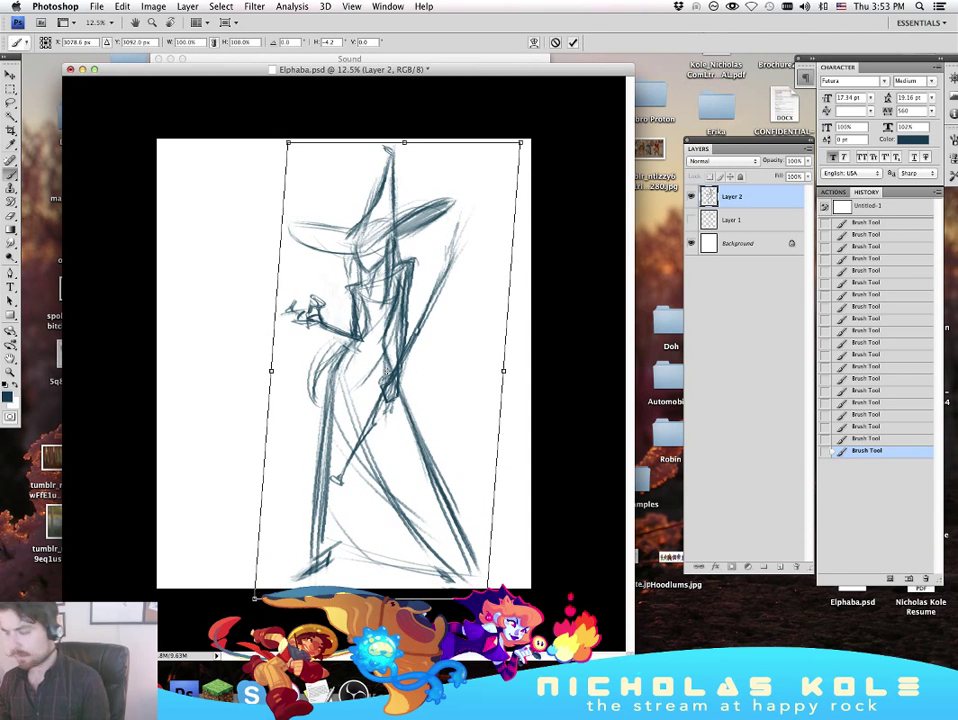
key(Return)
Step: Scale the Layer 2 figure to 94.8% and move it left, closer to the middle of the page
key(super+t)
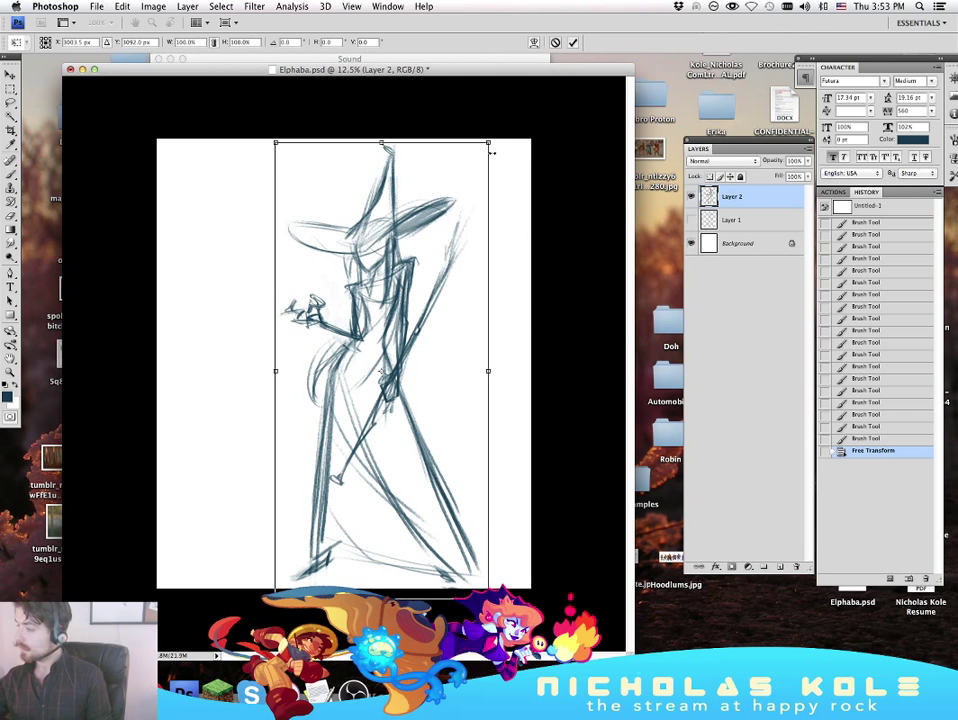
drag(487, 142, 477, 163)
drag(416, 384, 395, 374)
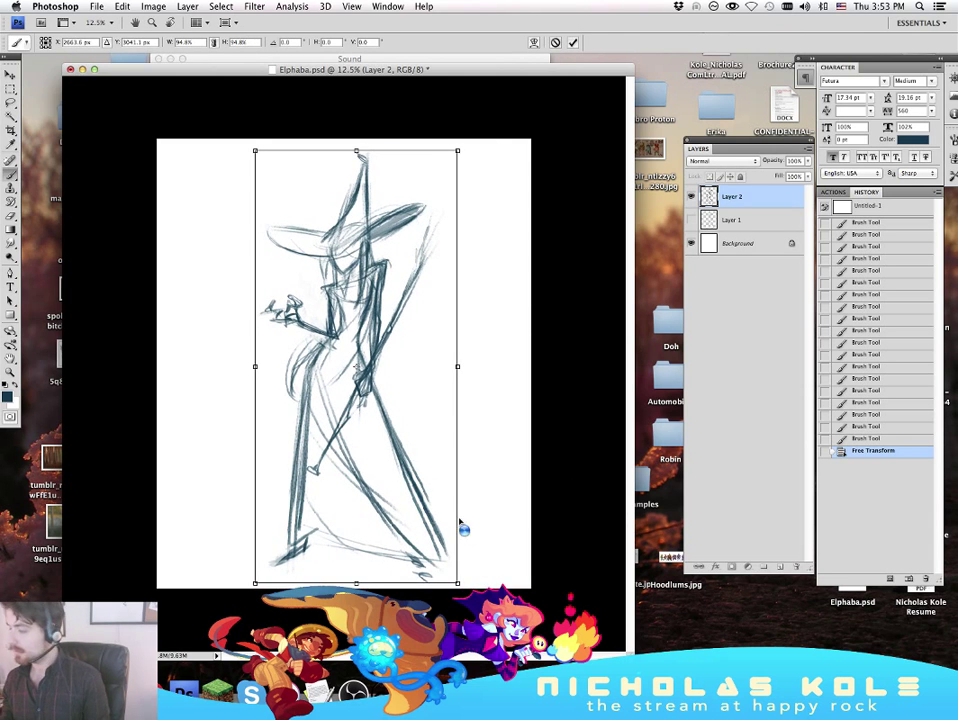
key(Return)
Step: Squash the Layer 2 figure slightly from its lower edge so the feet sit higher on the page
key(super+t)
mouse_move(356, 584)
mouse_down()
mouse_move(356, 567)
mouse_move(367, 567)
mouse_up()
key(Return)
key(b)
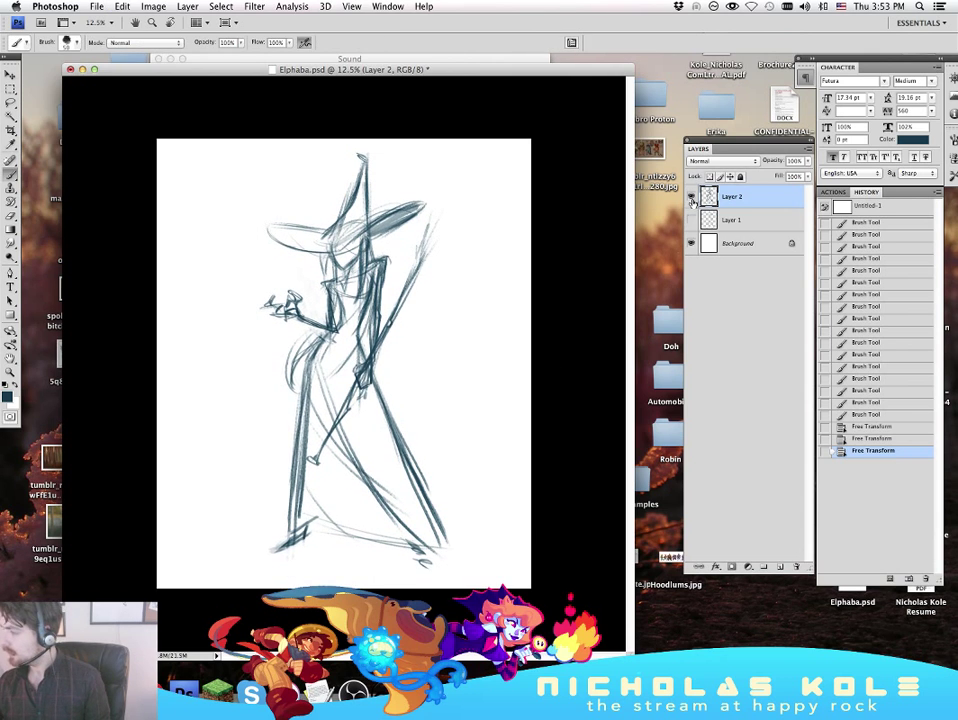
Step: Apply a Perspective transform to the Layer 2 figure, widening its upper end to 111.5%
click(120, 7)
mouse_move(180, 239)
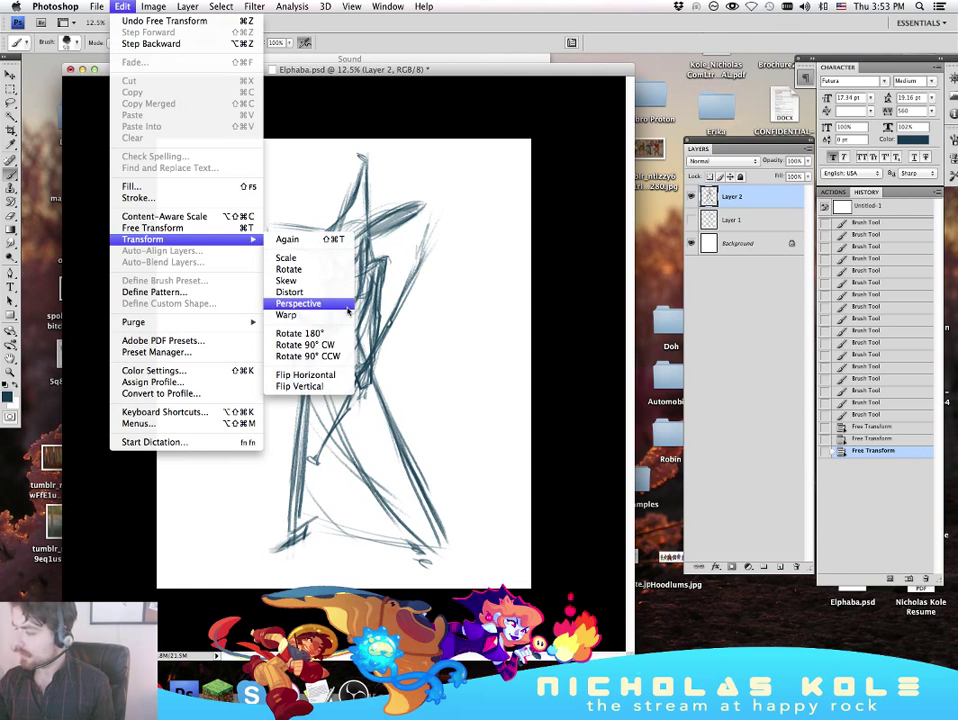
click(340, 304)
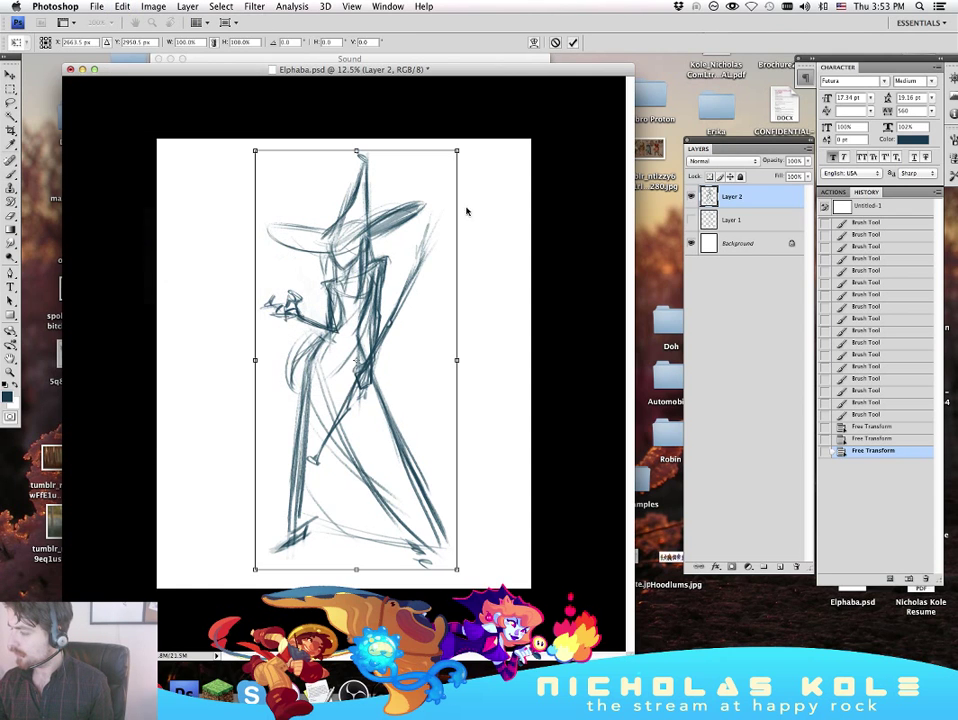
drag(462, 152, 474, 154)
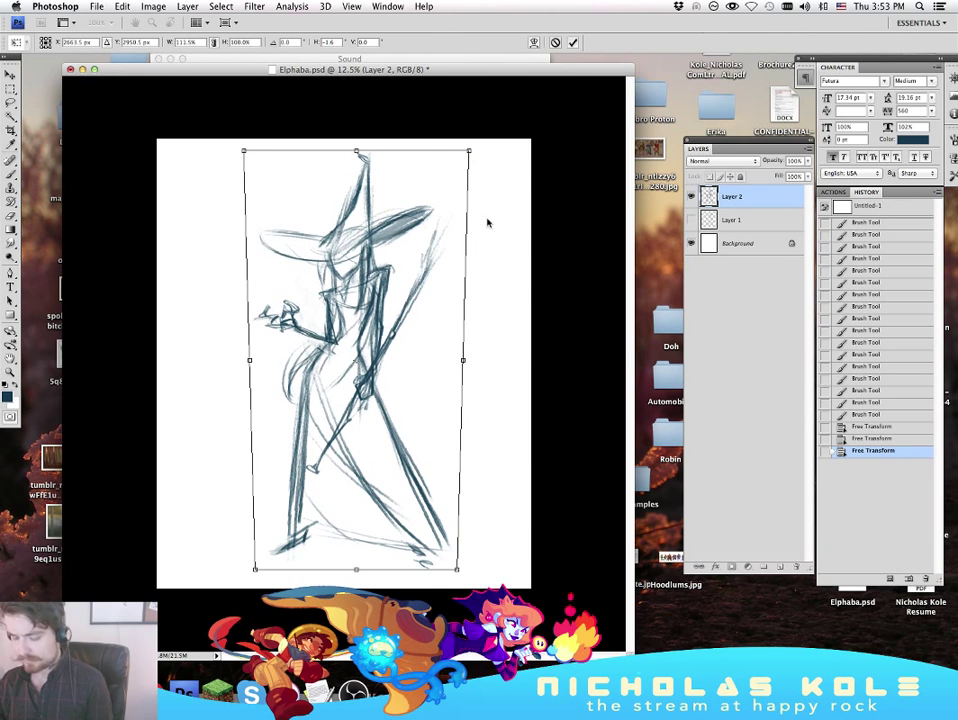
key(Return)
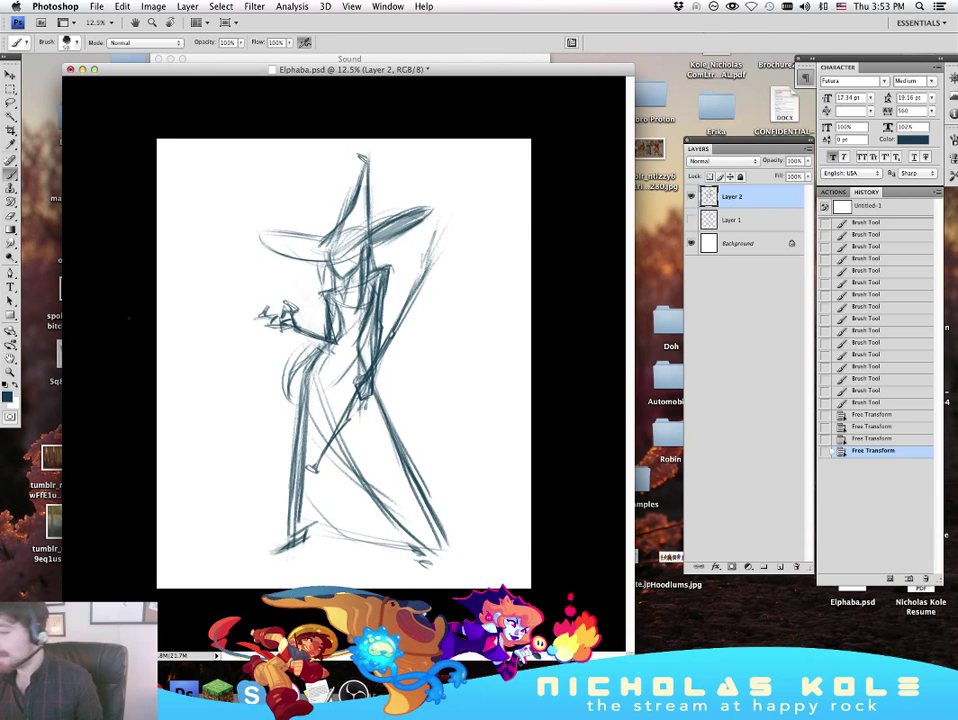
Step: Zoom in on the figure to 16.7%
key(z)
click(363, 345)
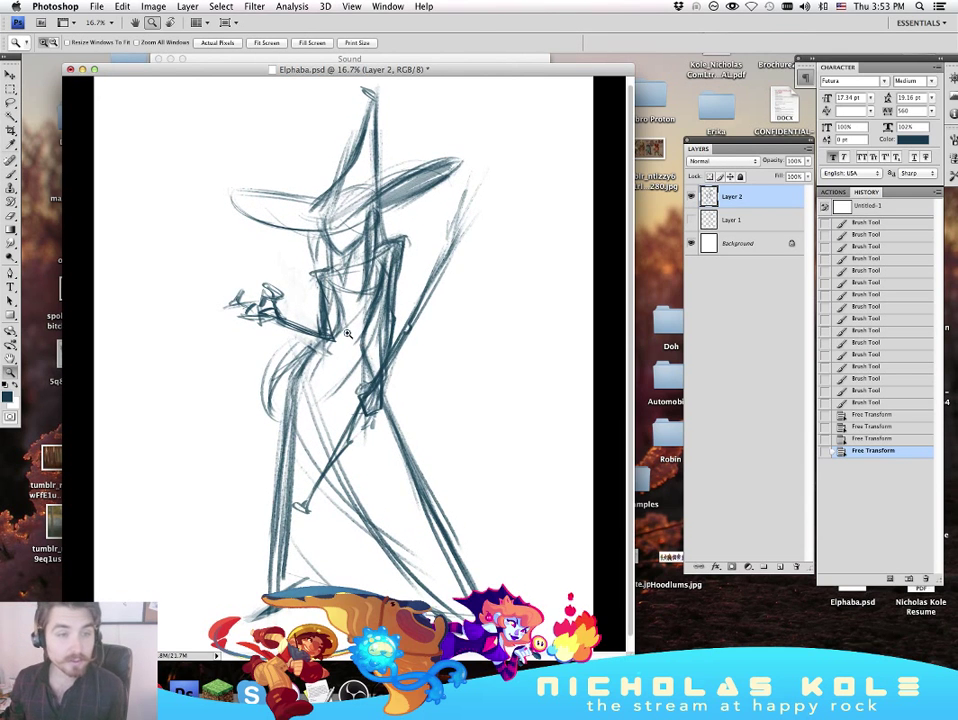
key(Tab)
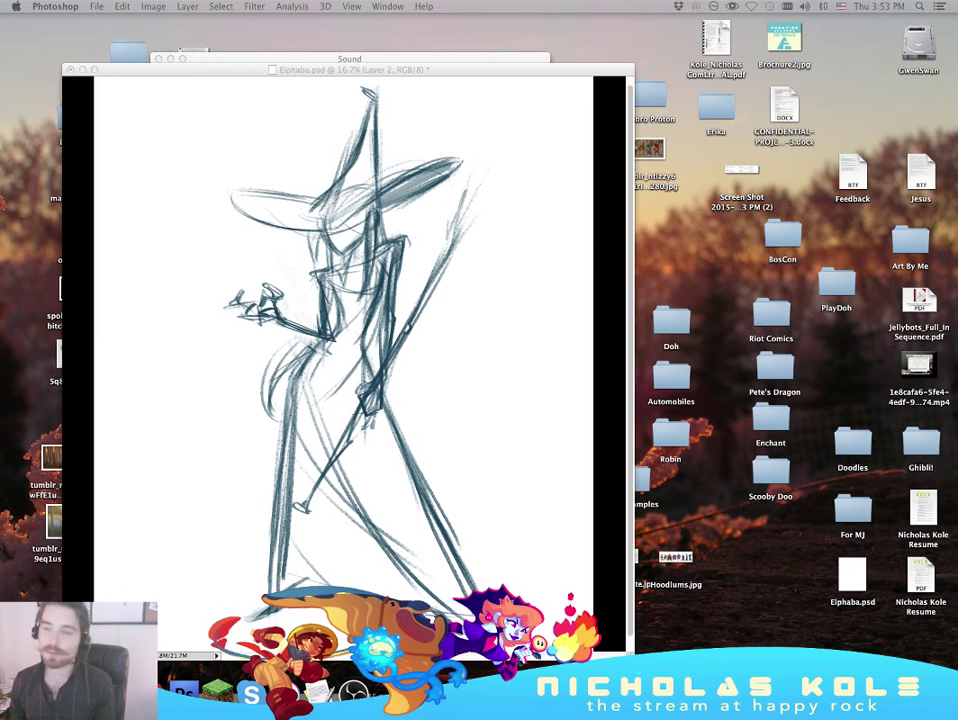
key(Tab)
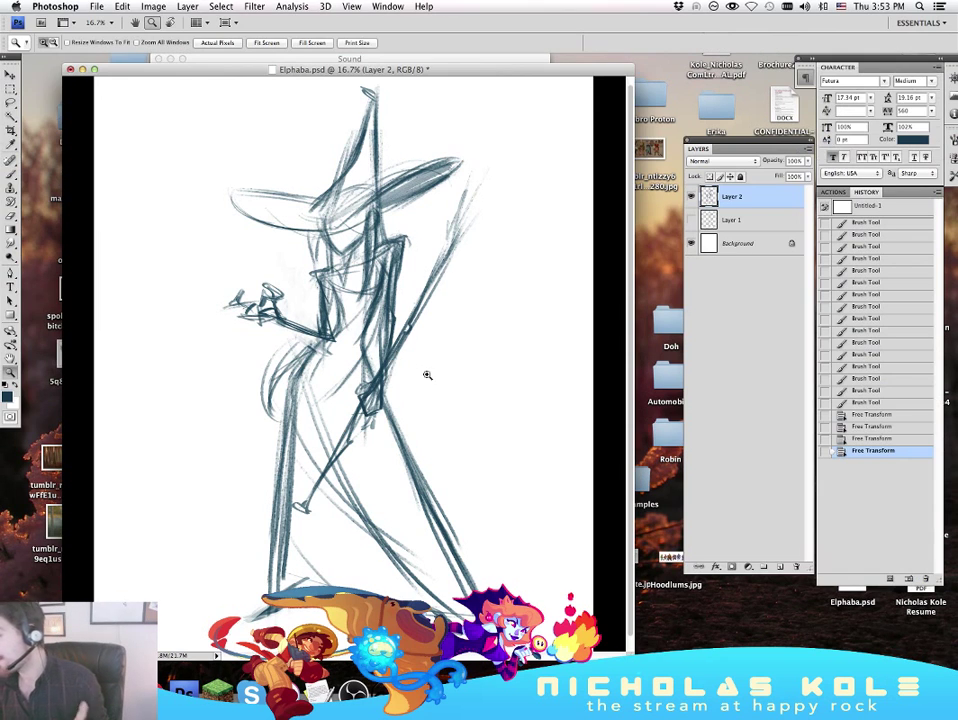
key(b)
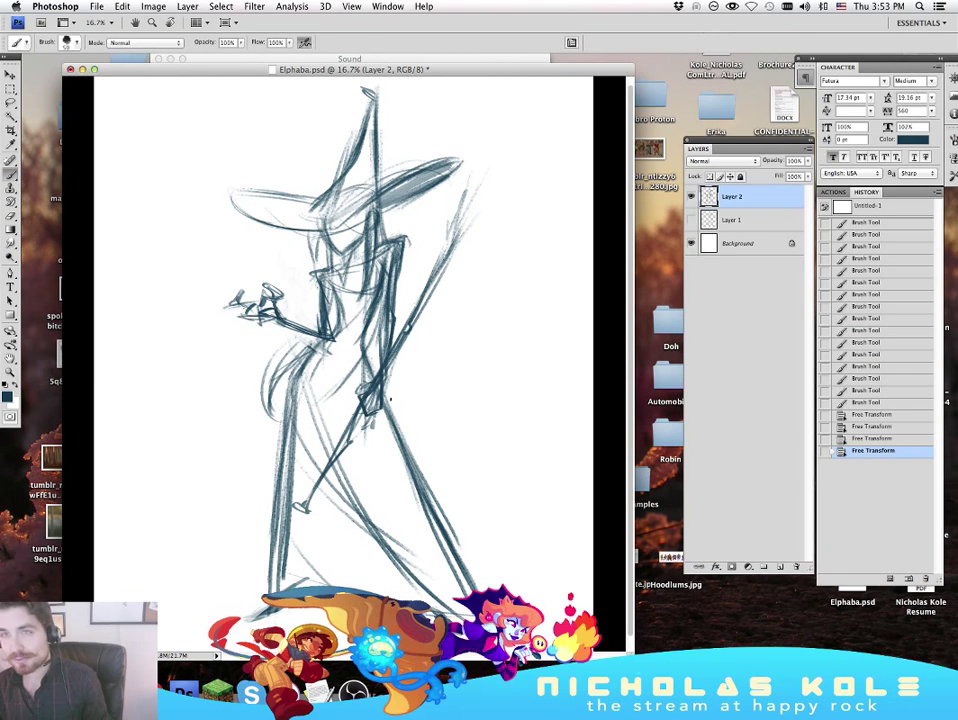
click(735, 693)
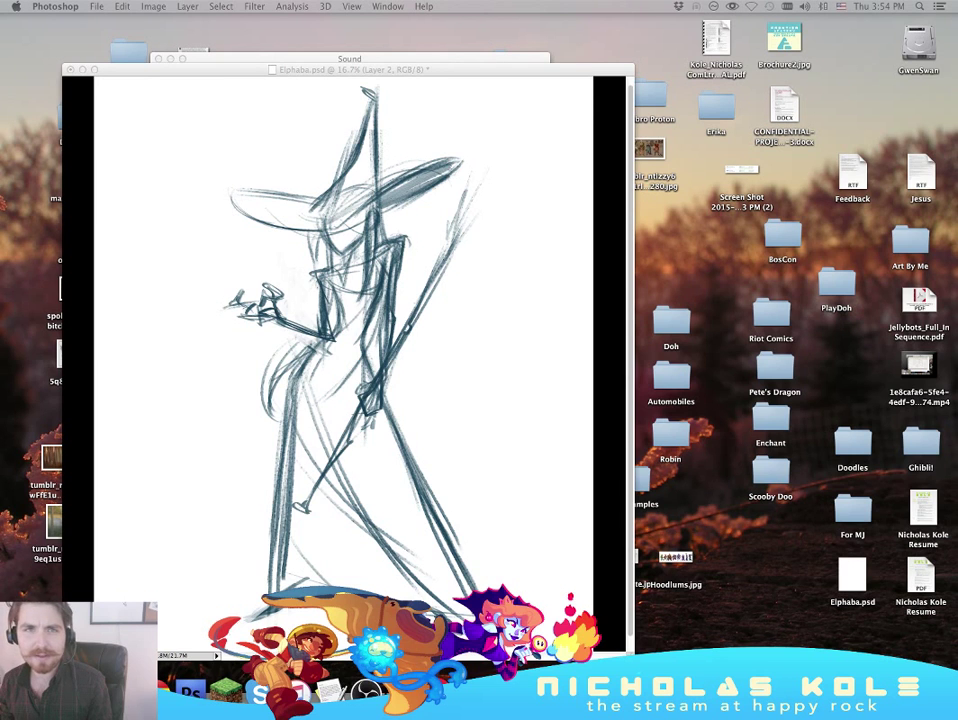
key(Tab)
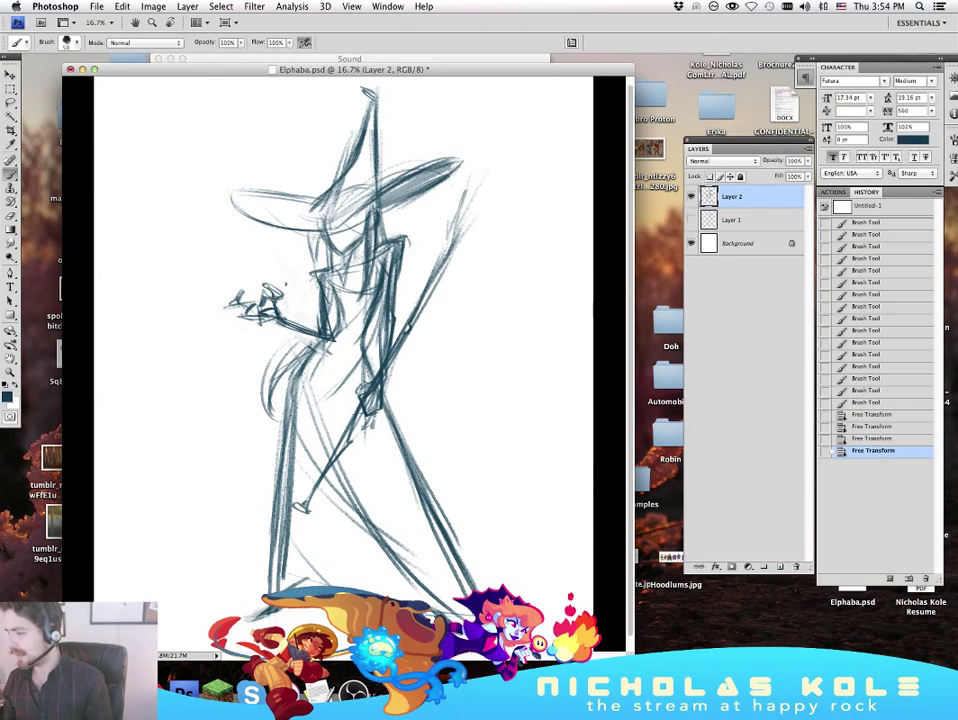
Step: Darken the face beneath the hat brim, restating the cheek, chin and jawline
drag(323, 231, 332, 246)
drag(328, 240, 344, 254)
drag(341, 255, 366, 234)
mouse_move(366, 217)
mouse_down()
mouse_move(362, 239)
mouse_move(324, 230)
mouse_up()
mouse_move(328, 208)
mouse_down()
mouse_move(326, 234)
mouse_move(338, 246)
mouse_up()
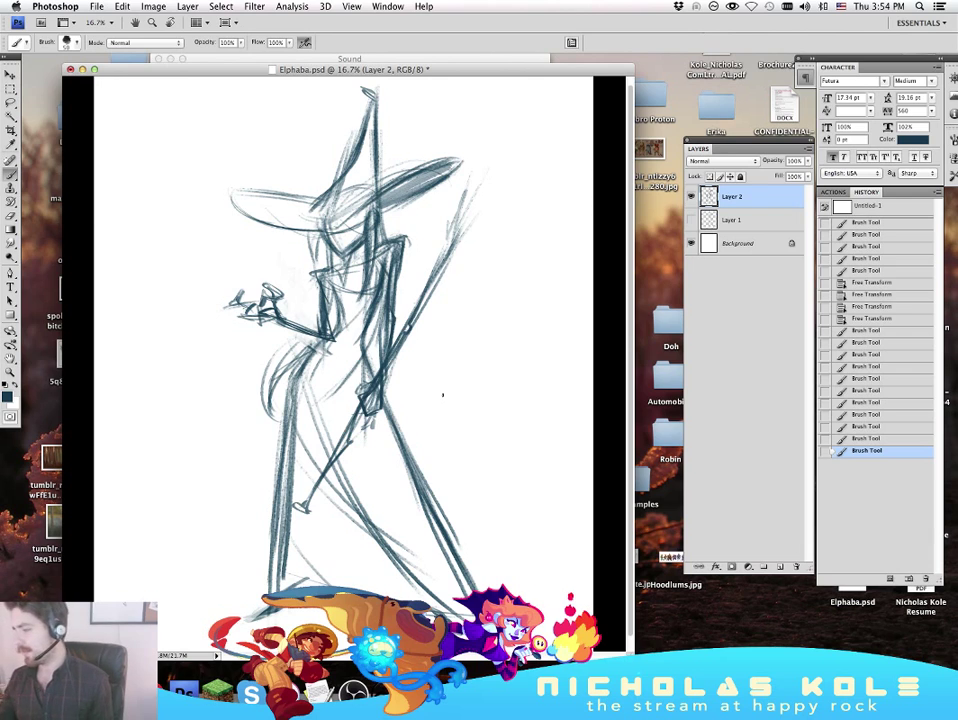
Step: Strengthen the upper part of the bent arm and the long arm from the shoulder down toward the broom hand
drag(322, 276, 328, 308)
drag(322, 278, 328, 318)
drag(323, 290, 329, 328)
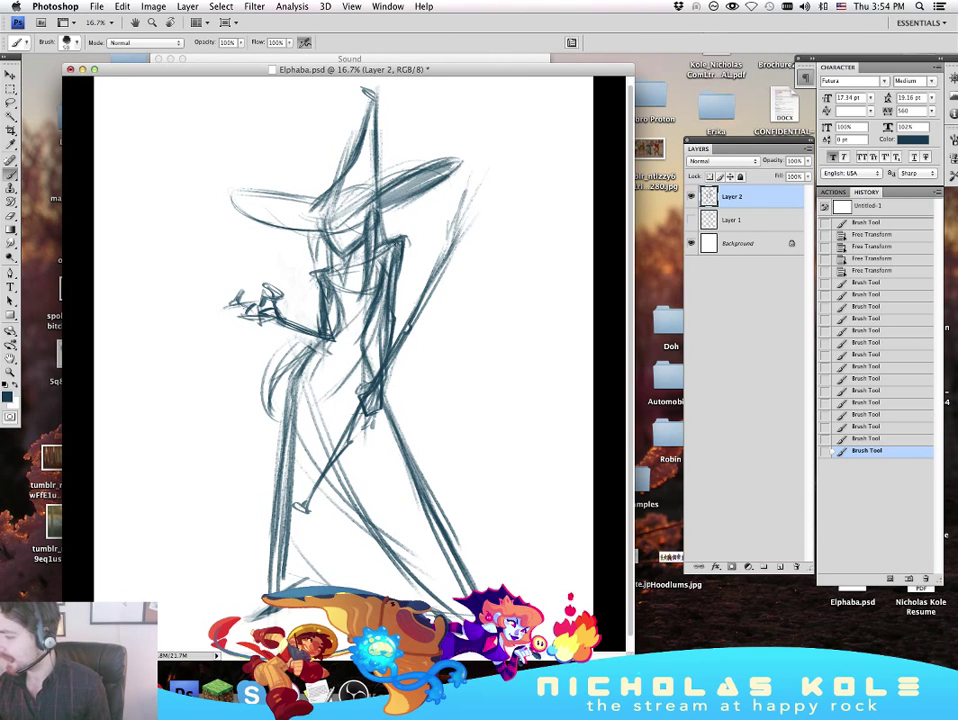
drag(392, 242, 386, 274)
drag(393, 241, 386, 278)
mouse_move(393, 242)
mouse_down()
mouse_move(384, 290)
mouse_move(331, 316)
mouse_move(359, 374)
mouse_up()
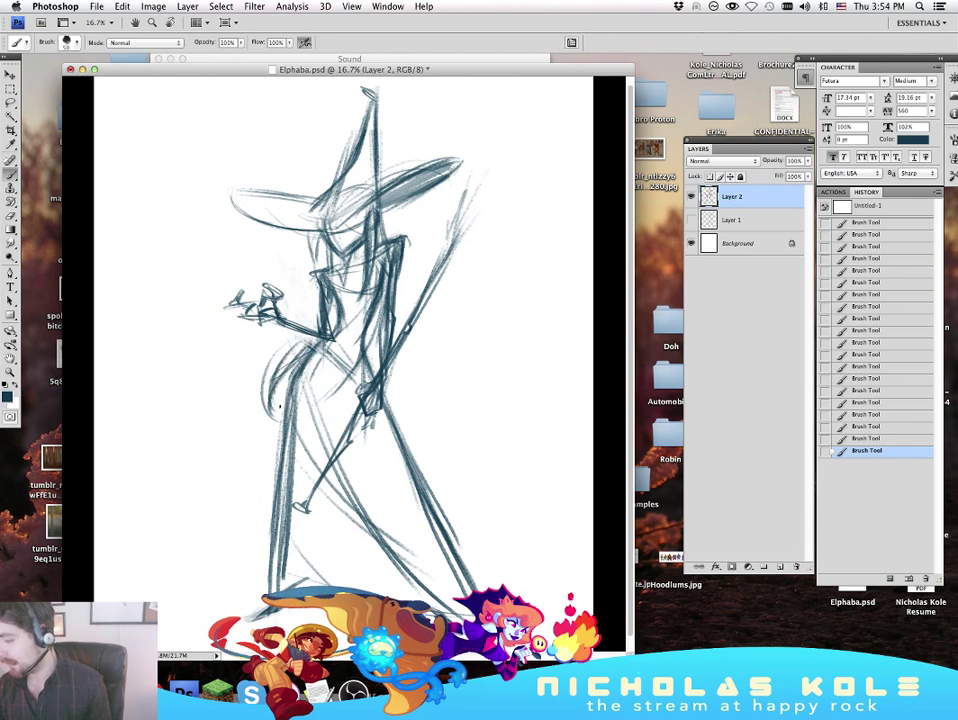
Step: Build up the bustle behind the hips with rounded, sweeping strokes
drag(300, 339, 263, 396)
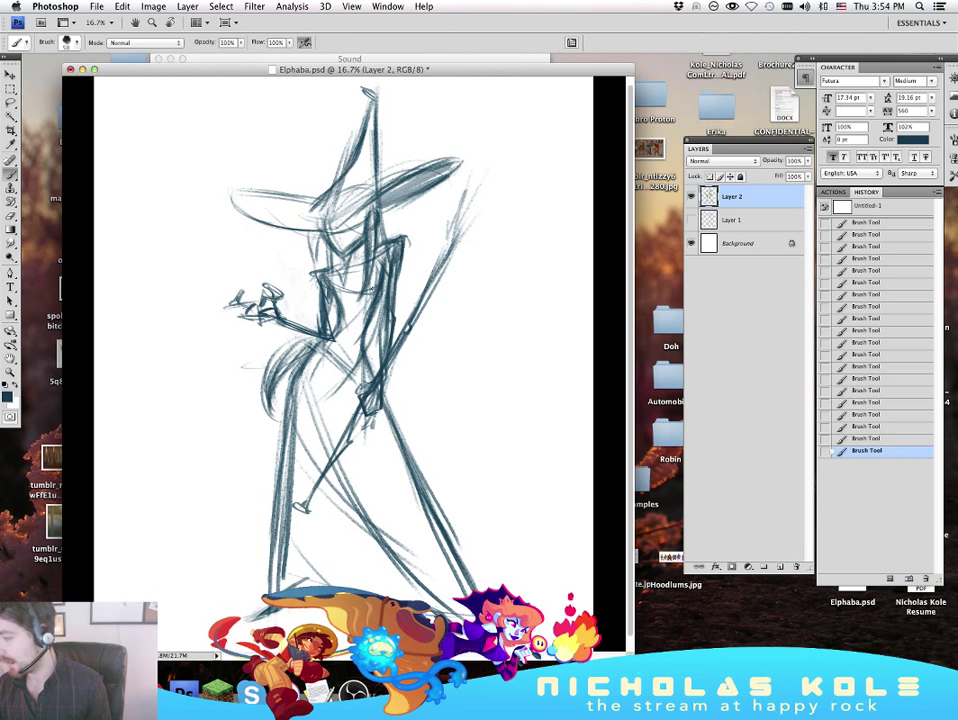
mouse_move(292, 348)
mouse_down()
mouse_move(269, 362)
mouse_move(265, 423)
mouse_up()
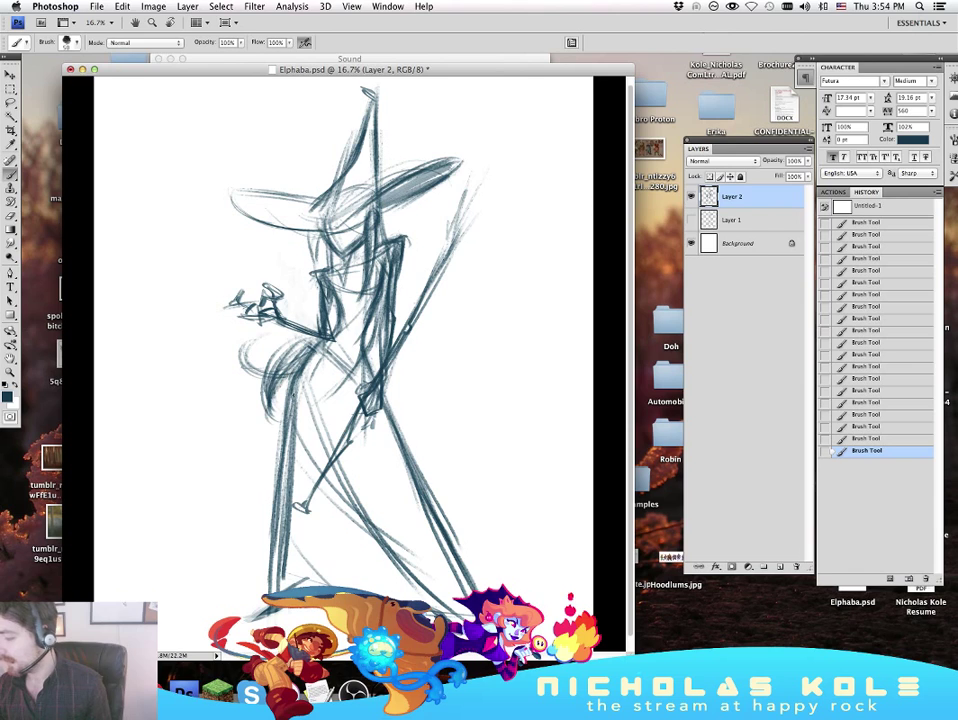
mouse_move(282, 376)
mouse_down()
mouse_move(255, 412)
mouse_move(272, 434)
mouse_move(255, 435)
mouse_up()
mouse_move(267, 389)
mouse_down()
mouse_move(261, 434)
mouse_move(251, 431)
mouse_up()
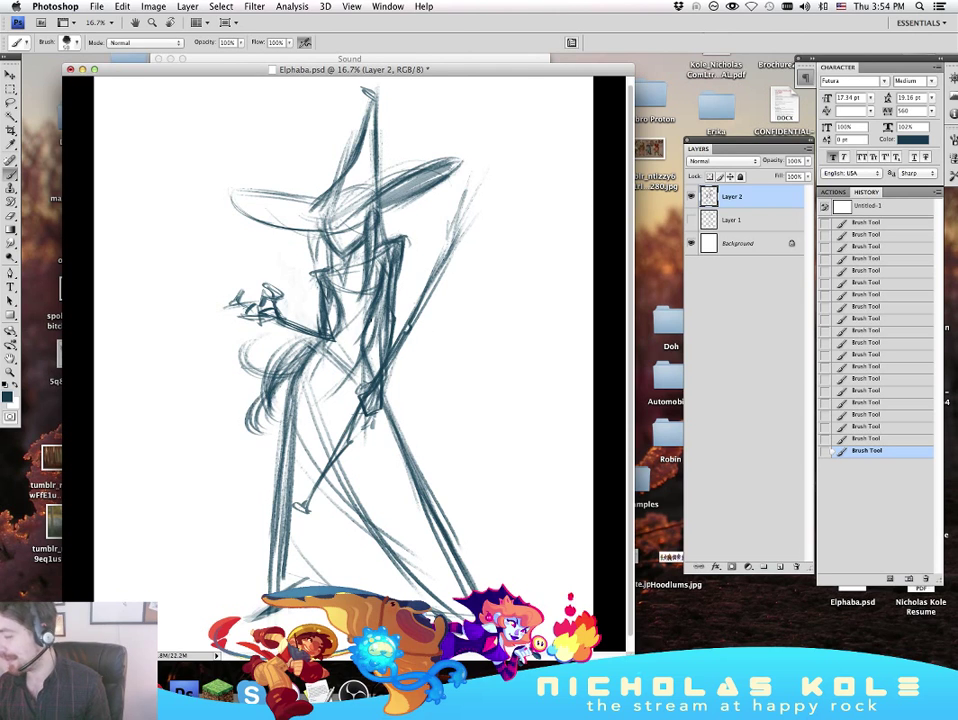
click(870, 402)
click(894, 352)
click(894, 294)
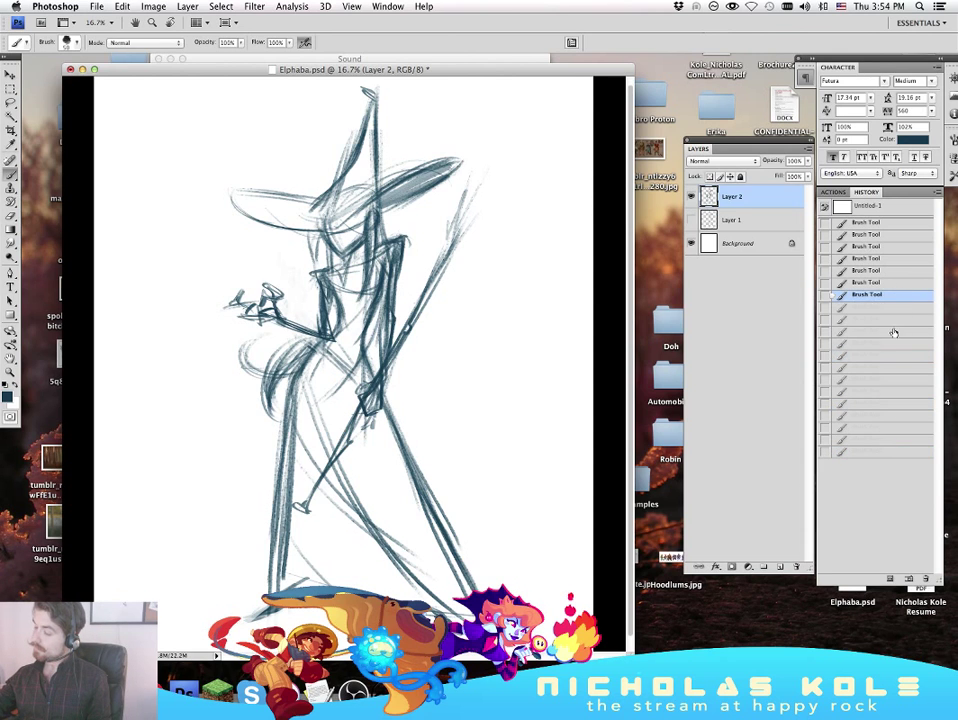
click(894, 331)
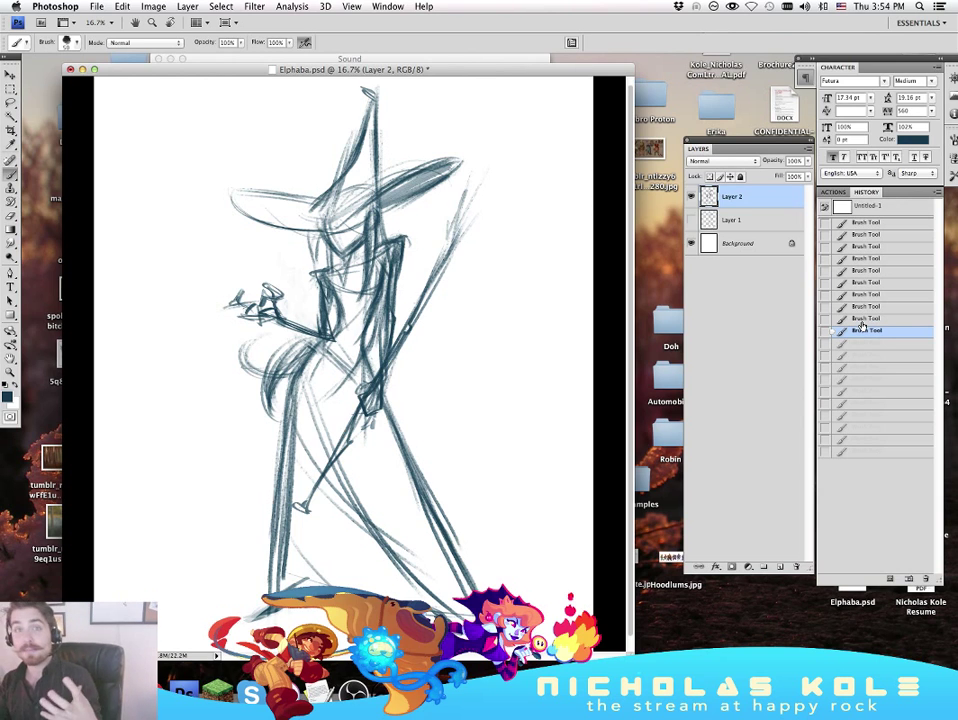
key(XF86AudioRaiseVolume)
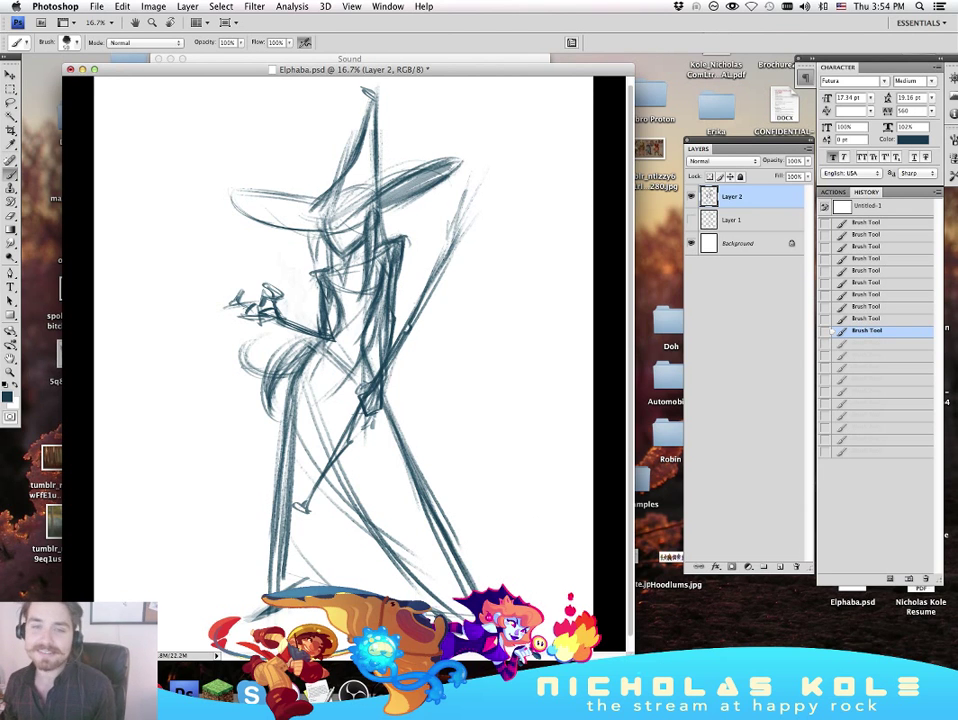
key(super+Tab)
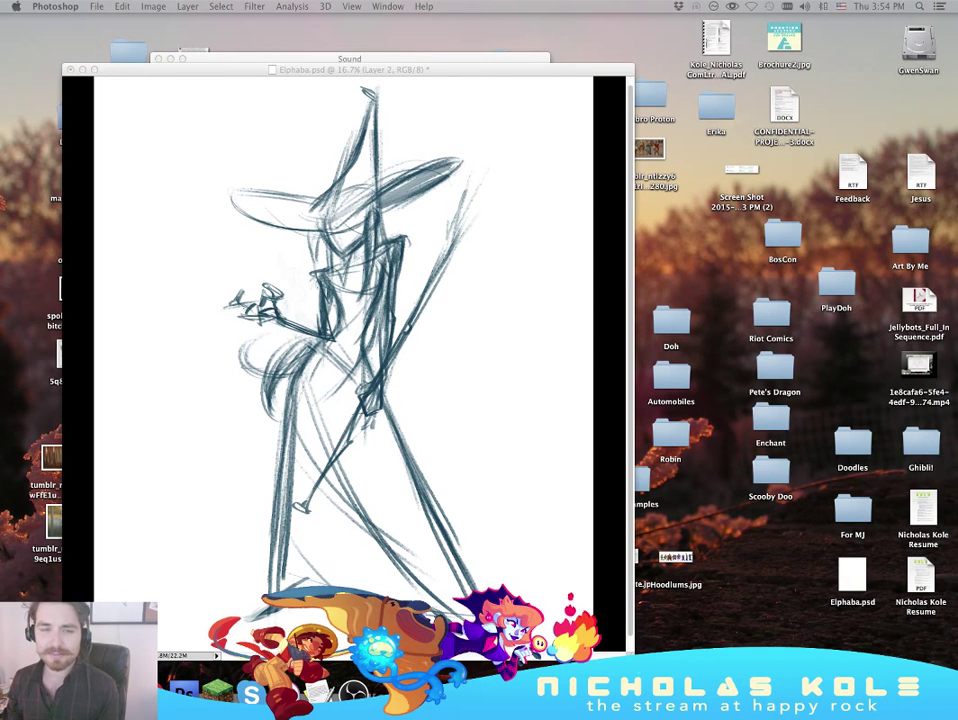
key(super+Tab)
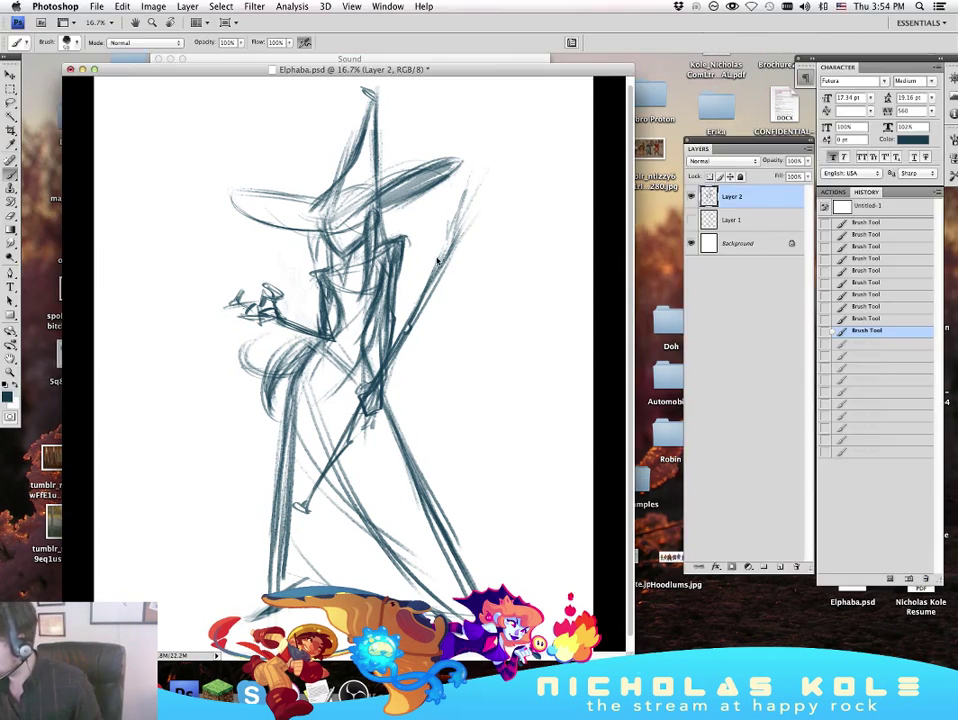
Step: Sketch the broom's bristles fanning upward from the end of the handle beside the hat
drag(441, 256, 456, 205)
drag(446, 252, 470, 194)
mouse_move(449, 248)
mouse_down()
mouse_move(474, 208)
mouse_move(456, 194)
mouse_move(472, 190)
mouse_up()
drag(454, 238, 487, 160)
drag(456, 238, 489, 150)
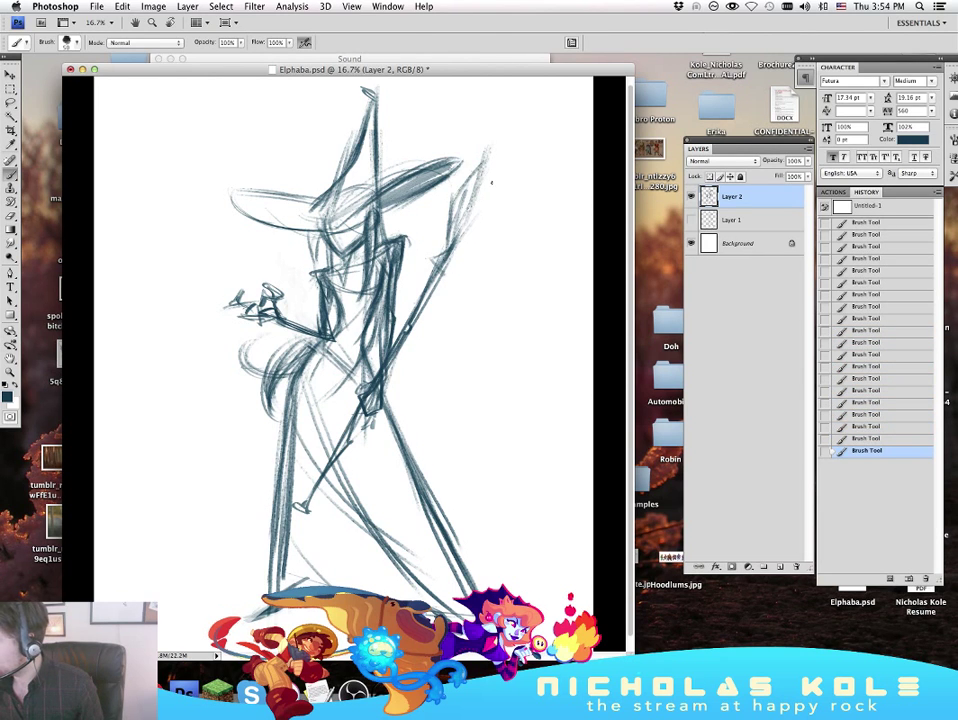
drag(487, 226, 527, 150)
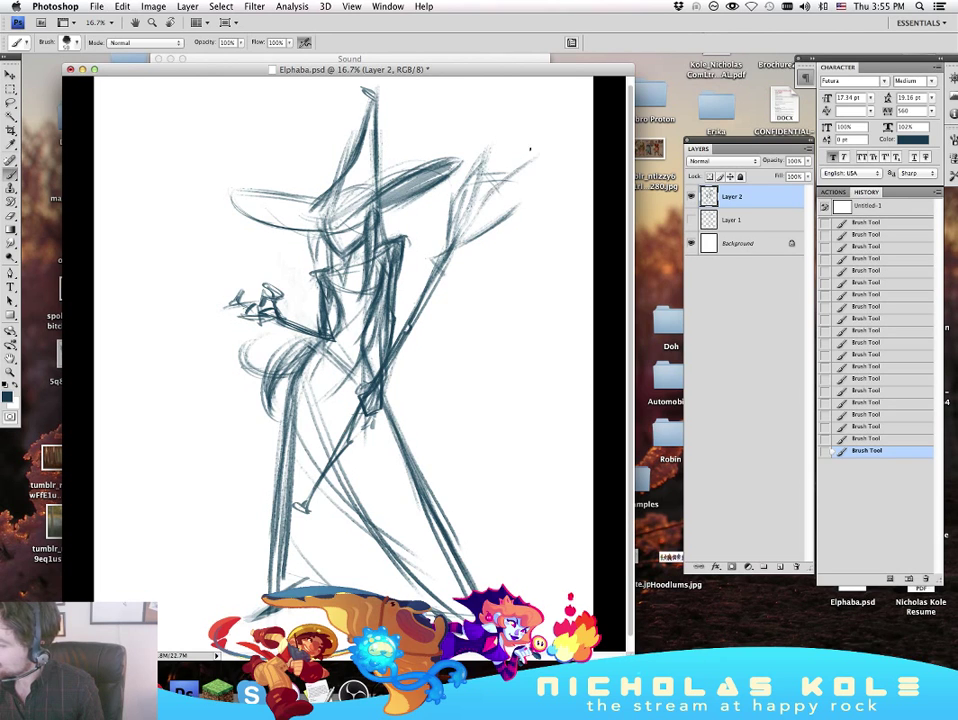
mouse_move(492, 196)
mouse_down()
mouse_move(535, 154)
mouse_move(528, 180)
mouse_up()
mouse_move(464, 249)
mouse_down()
mouse_move(516, 209)
mouse_move(500, 206)
mouse_up()
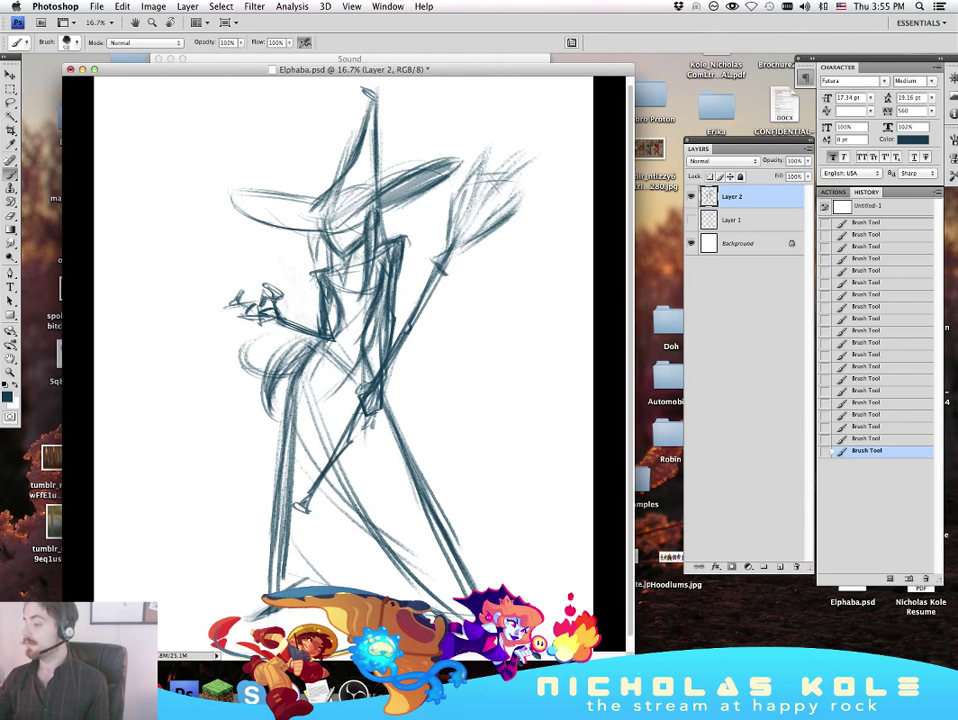
Step: Check the drawing by toggling Layer 2's visibility, erase stray marks beside the raised hand's fingertips and save the document
click(691, 196)
click(691, 196)
click(691, 196)
click(691, 196)
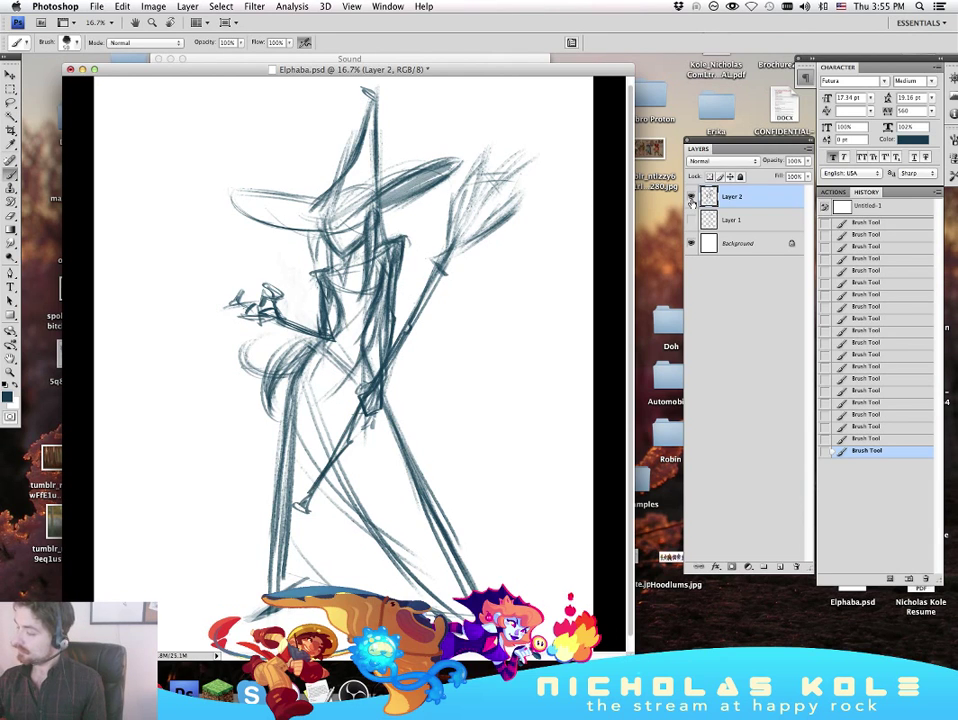
click(691, 196)
click(692, 197)
key(e)
drag(226, 298, 225, 311)
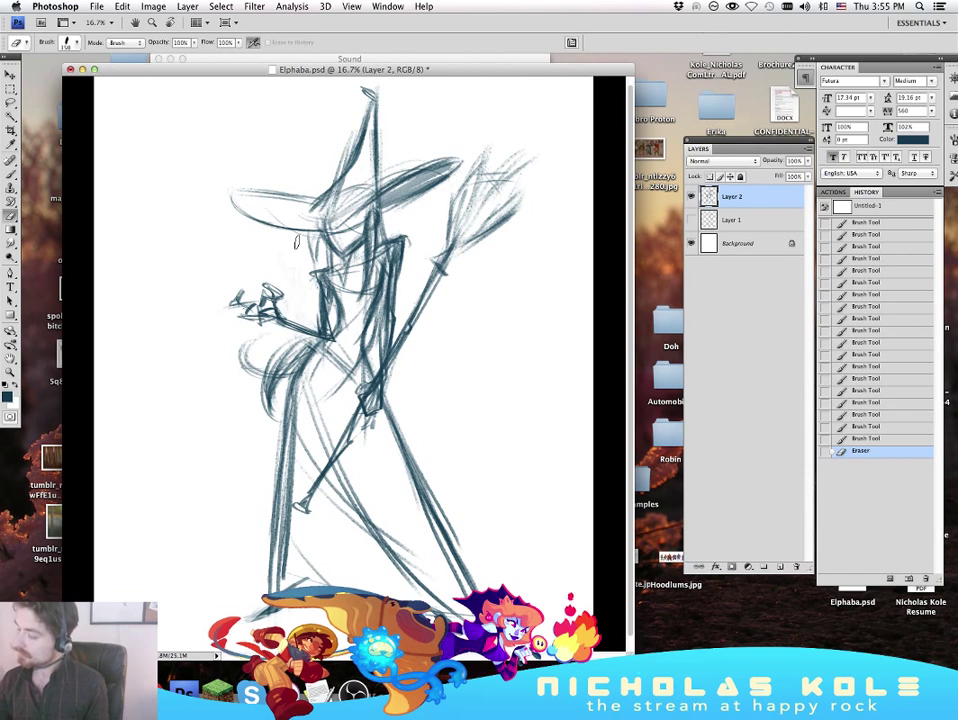
key(cmd+s)
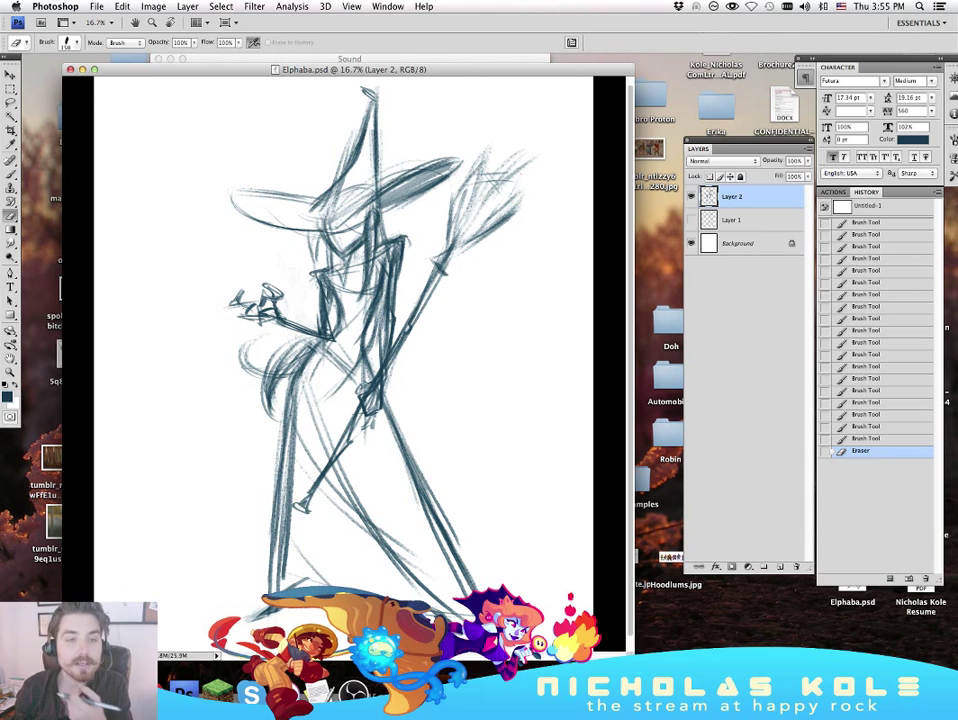
key(Tab)
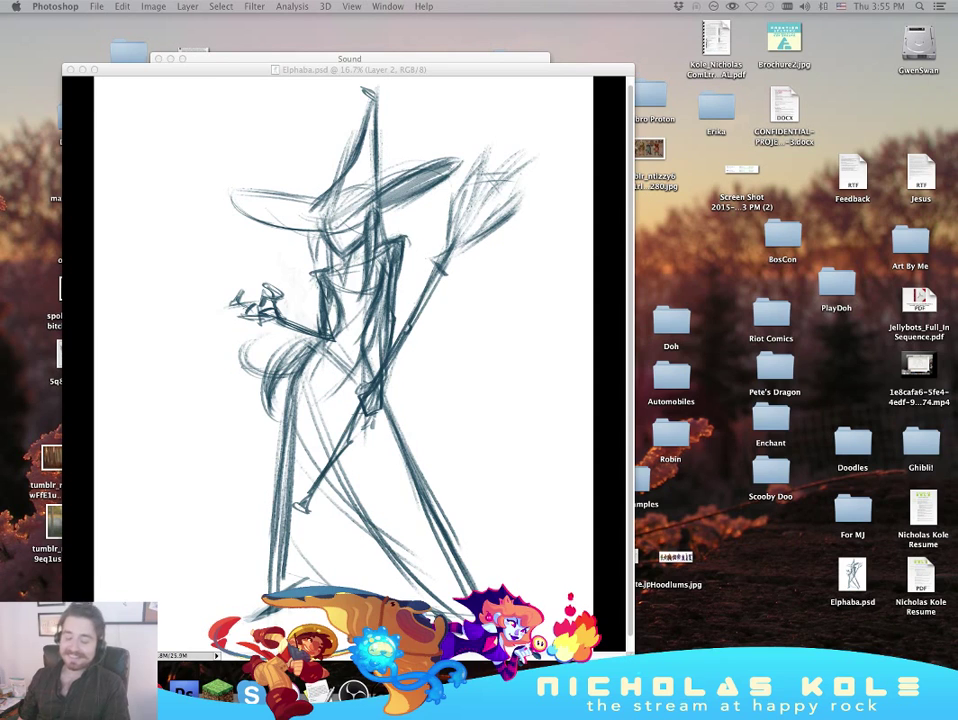
key(XF86AudioRaiseVolume)
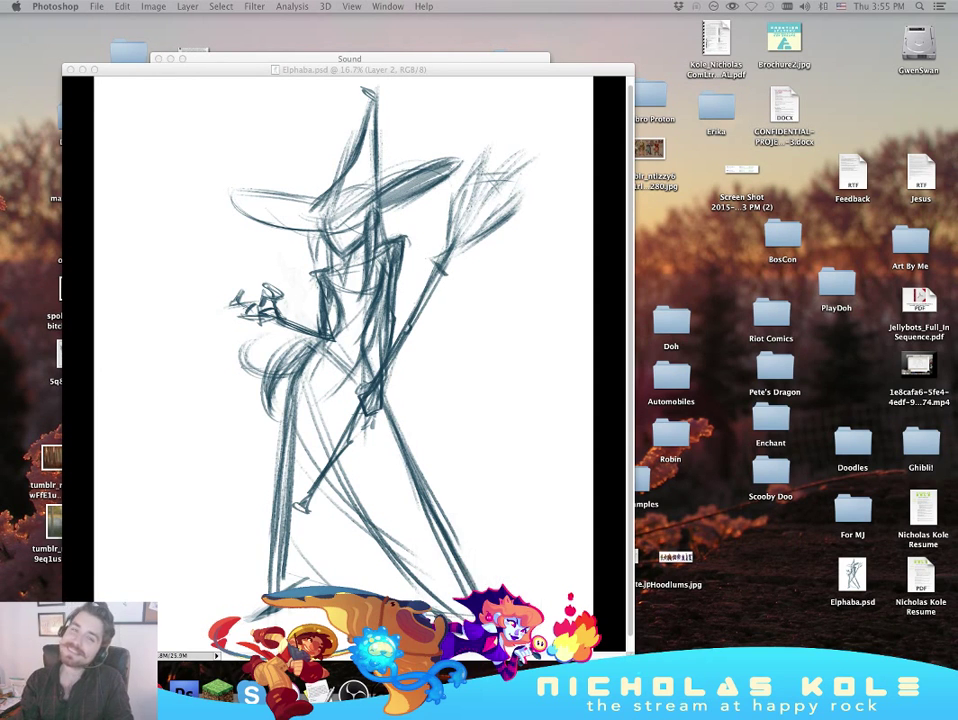
key(Tab)
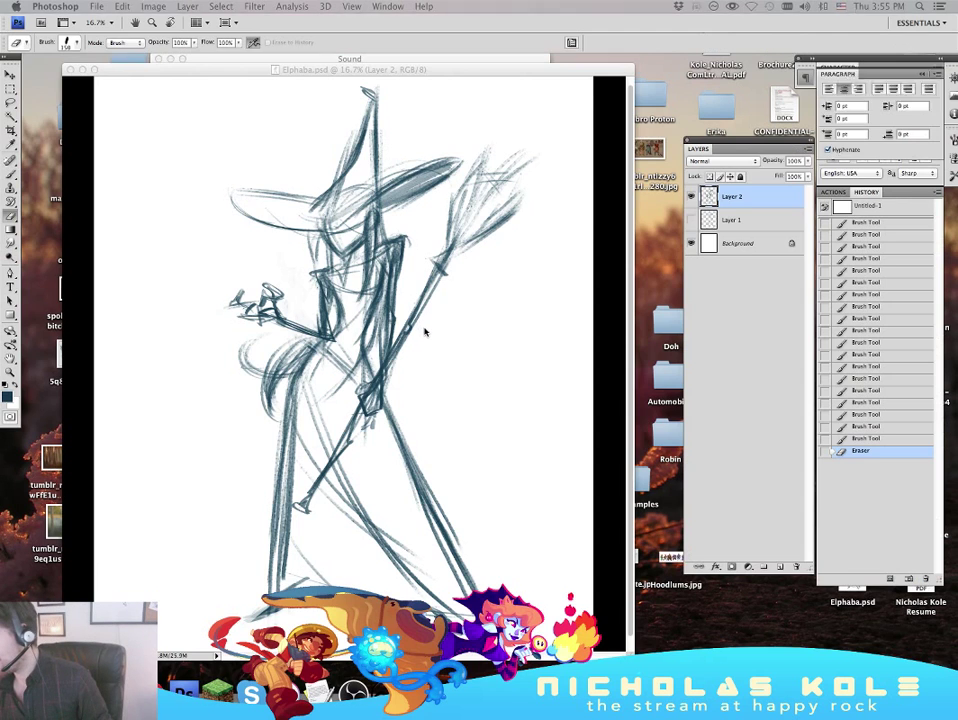
Step: Compare the poses on Layer 2 and Layer 1, keep Layer 2 visible and delete Layer 1
click(690, 199)
click(690, 199)
click(690, 199)
click(691, 219)
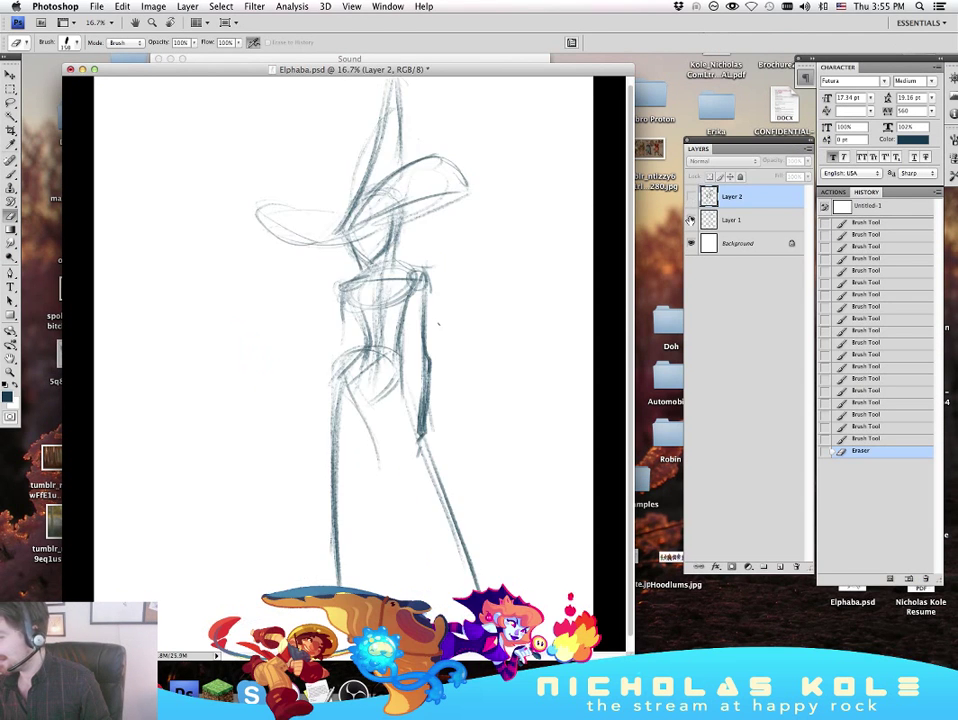
click(691, 219)
click(690, 199)
drag(722, 222, 797, 567)
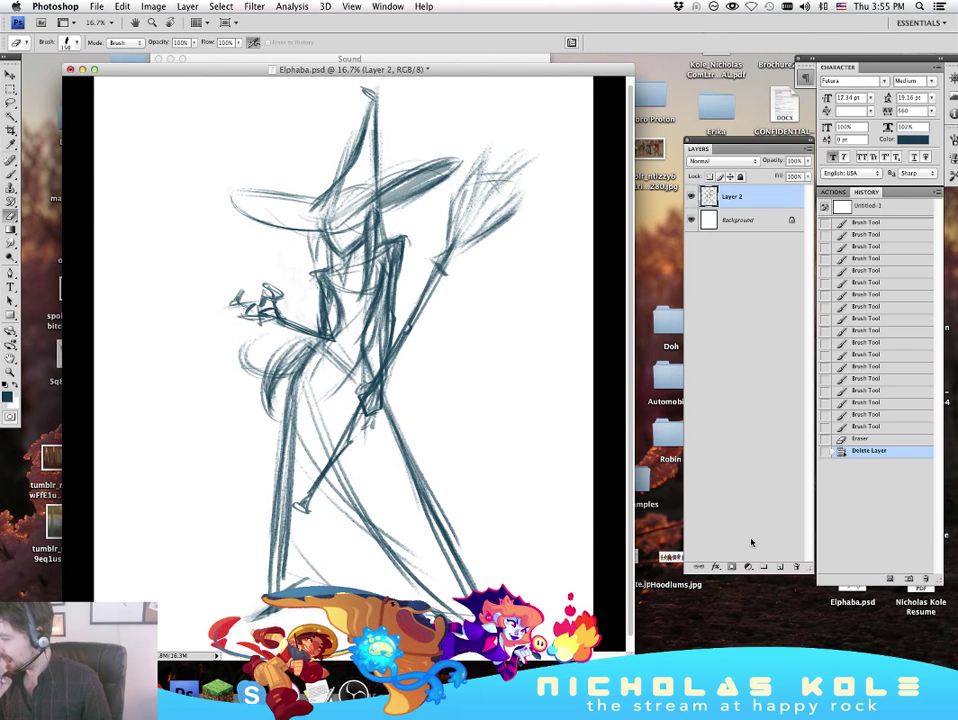
Step: Darken the binding where the bristles meet the broom handle and add strokes along the hat's crown
key(b)
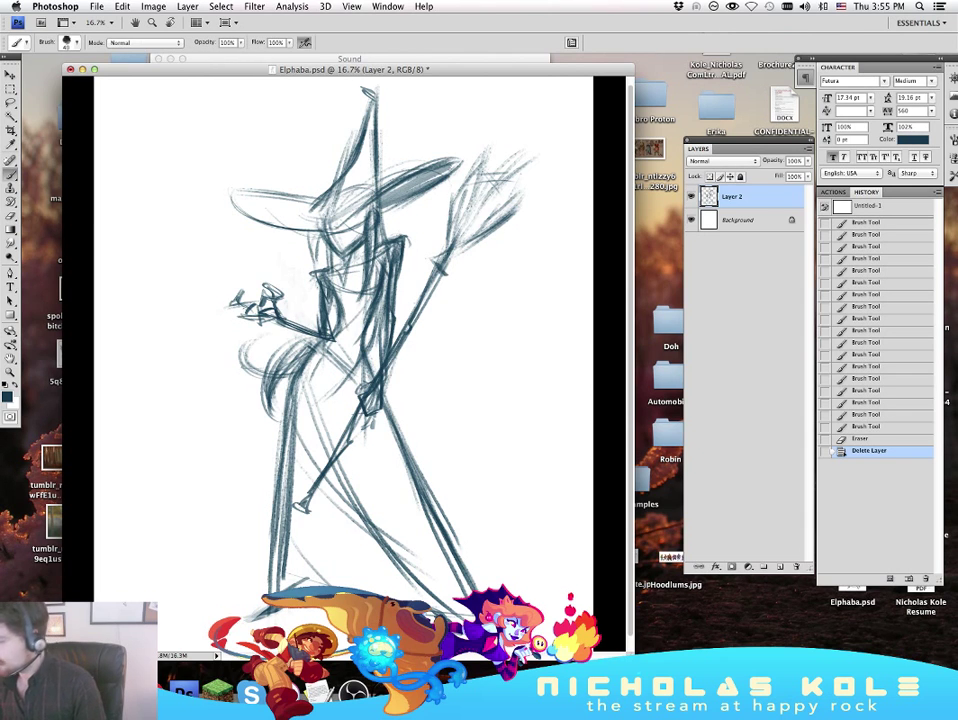
drag(448, 255, 453, 252)
mouse_move(447, 246)
mouse_down()
mouse_move(455, 249)
mouse_move(434, 261)
mouse_move(446, 274)
mouse_up()
drag(434, 259, 440, 270)
mouse_move(332, 211)
mouse_down()
mouse_move(332, 193)
mouse_move(368, 175)
mouse_up()
mouse_move(344, 186)
mouse_down()
mouse_move(369, 174)
mouse_move(341, 146)
mouse_move(344, 133)
mouse_up()
key(F12)
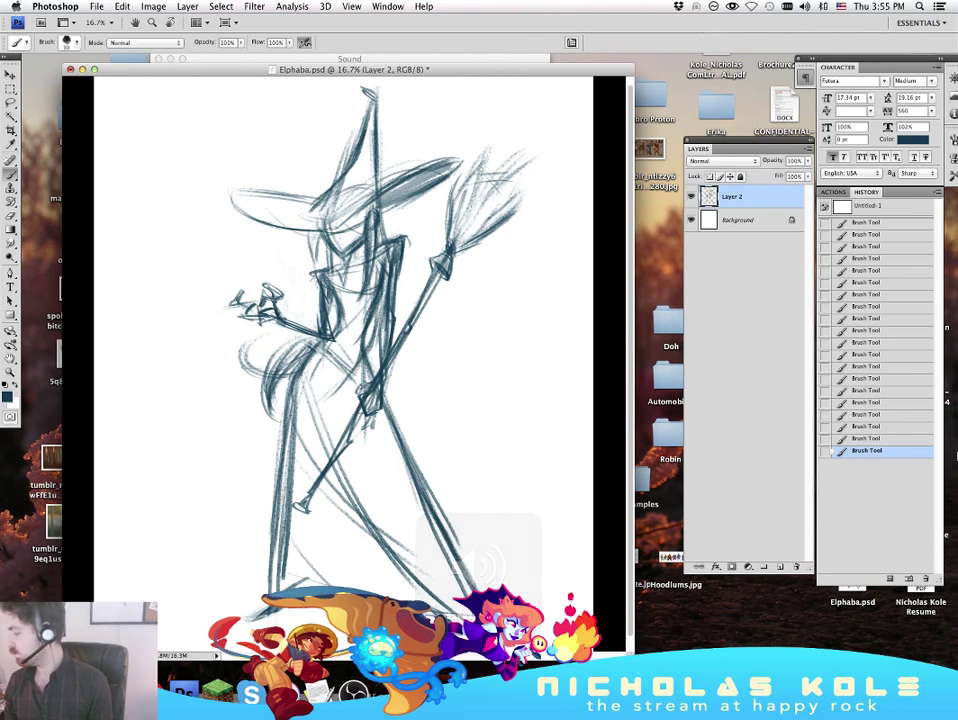
key(Tab)
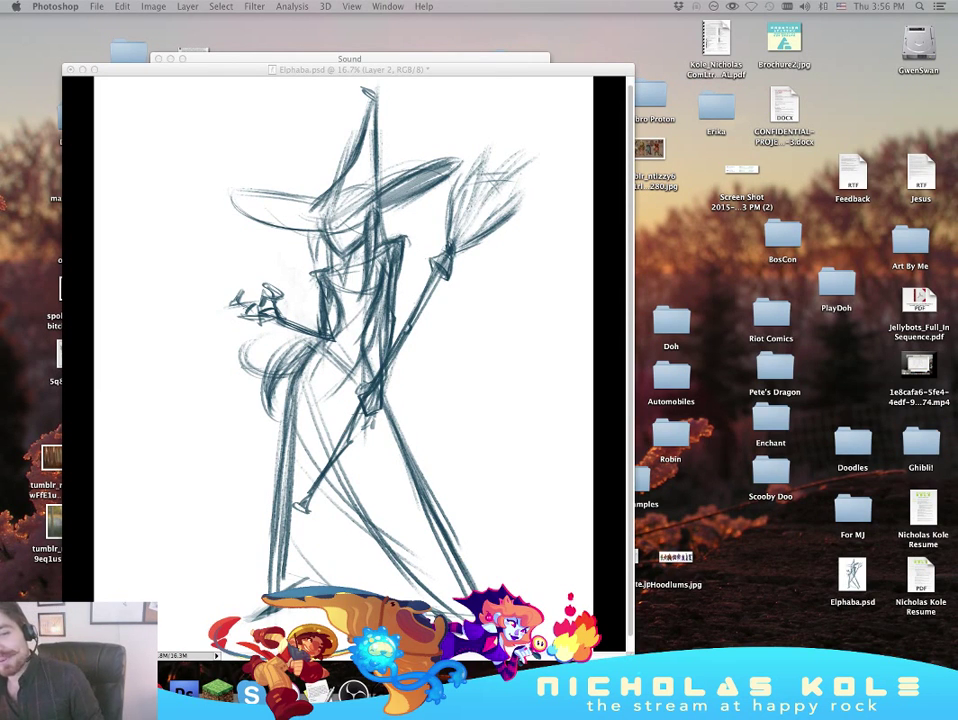
key(Tab)
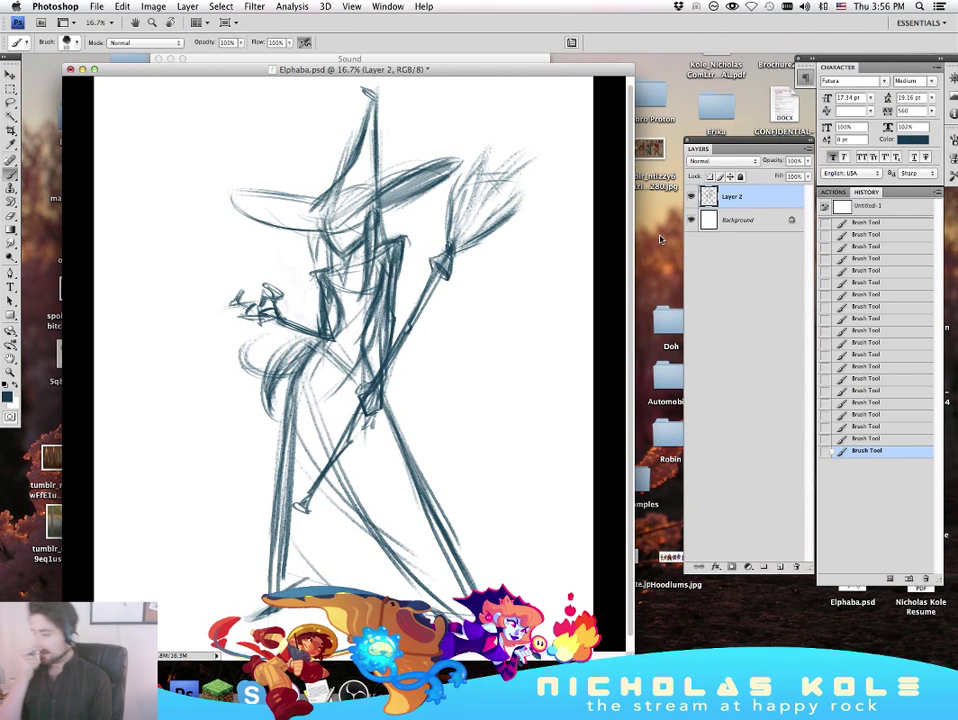
Step: Save the document, then sketch an angular line from the torso out to the hip and down the front thigh
key(super+s)
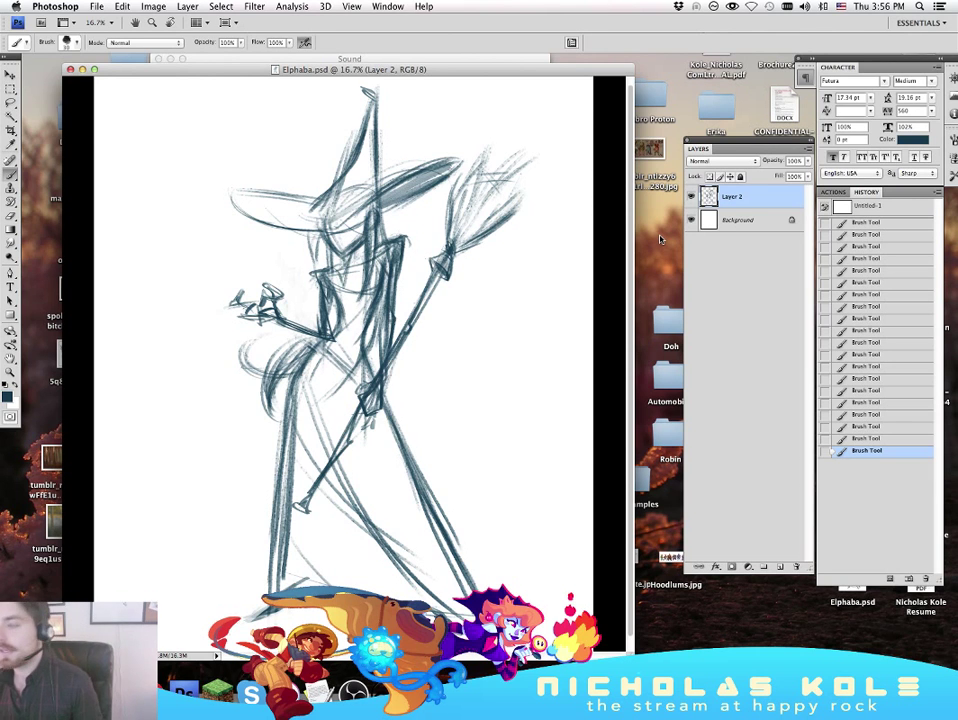
click(690, 197)
click(690, 197)
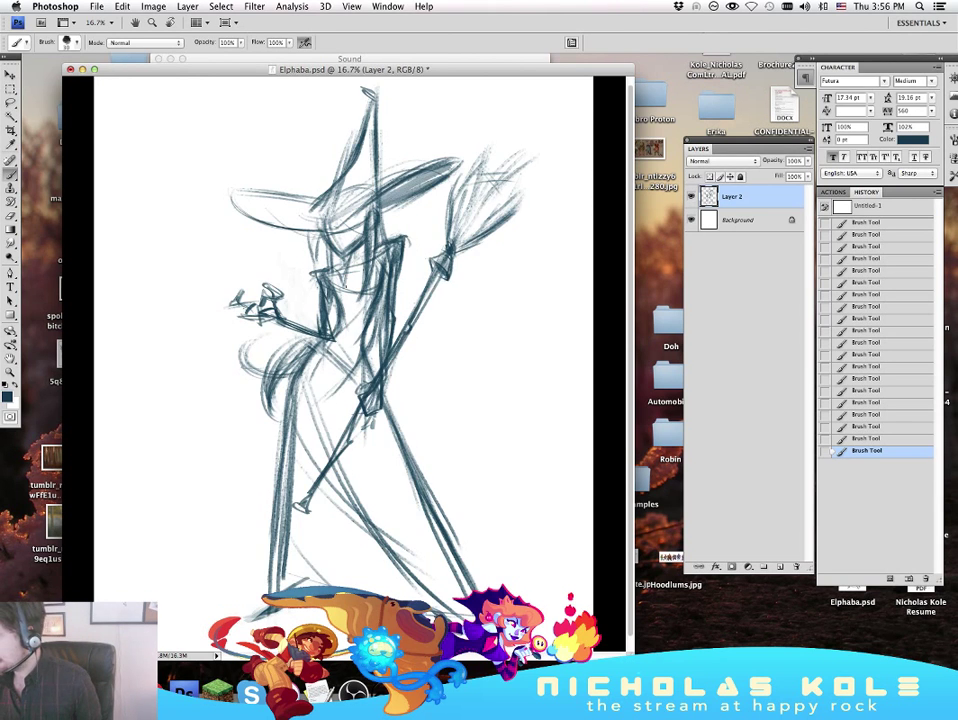
mouse_move(344, 322)
mouse_down()
mouse_move(368, 382)
mouse_move(407, 392)
mouse_up()
mouse_move(404, 393)
mouse_down()
mouse_move(416, 453)
mouse_move(406, 442)
mouse_move(406, 392)
mouse_move(407, 440)
mouse_up()
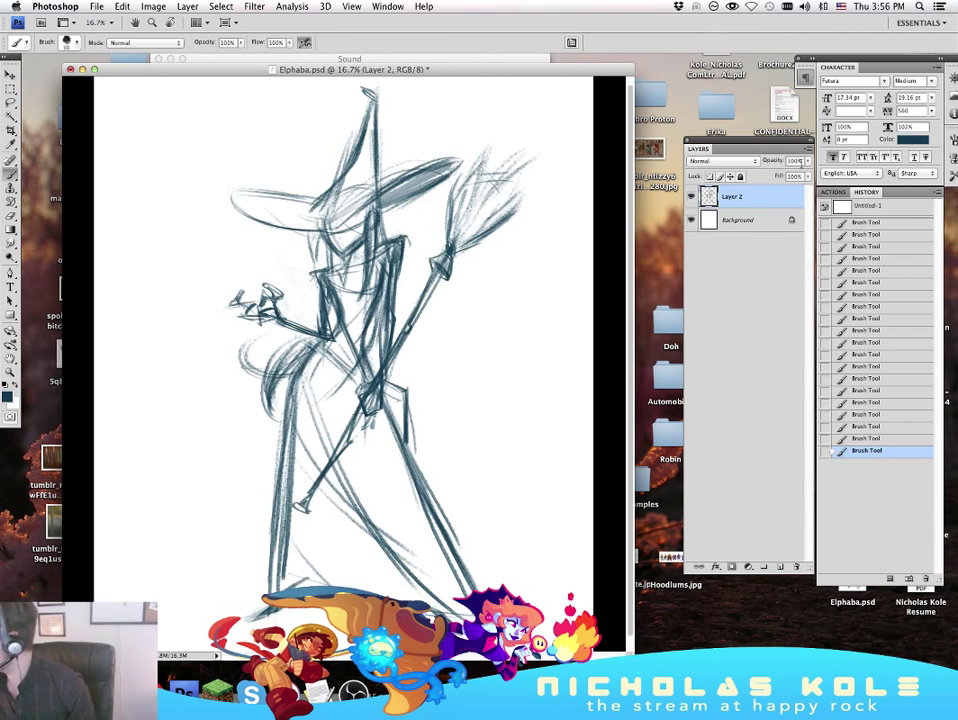
Step: Lower Layer 2's opacity to 51% and add a new layer above it
click(808, 161)
mouse_move(795, 174)
mouse_down()
mouse_move(765, 175)
mouse_move(800, 175)
mouse_up()
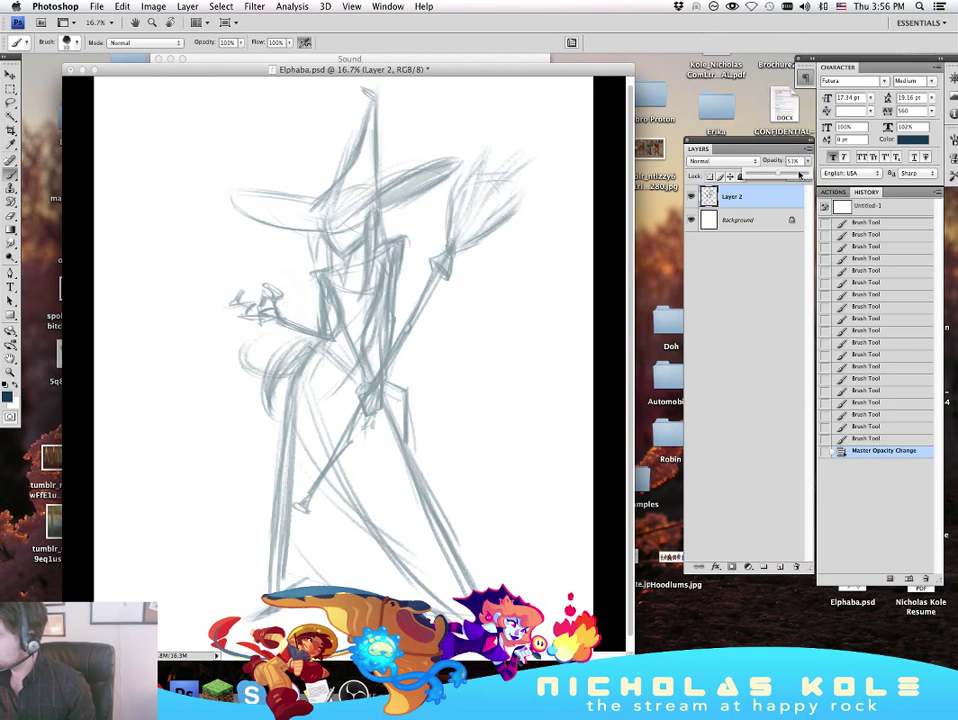
click(780, 566)
Step: Fade Layer 2 to 31% opacity and make Layer 3 active for brush drawing
click(11, 373)
click(362, 270)
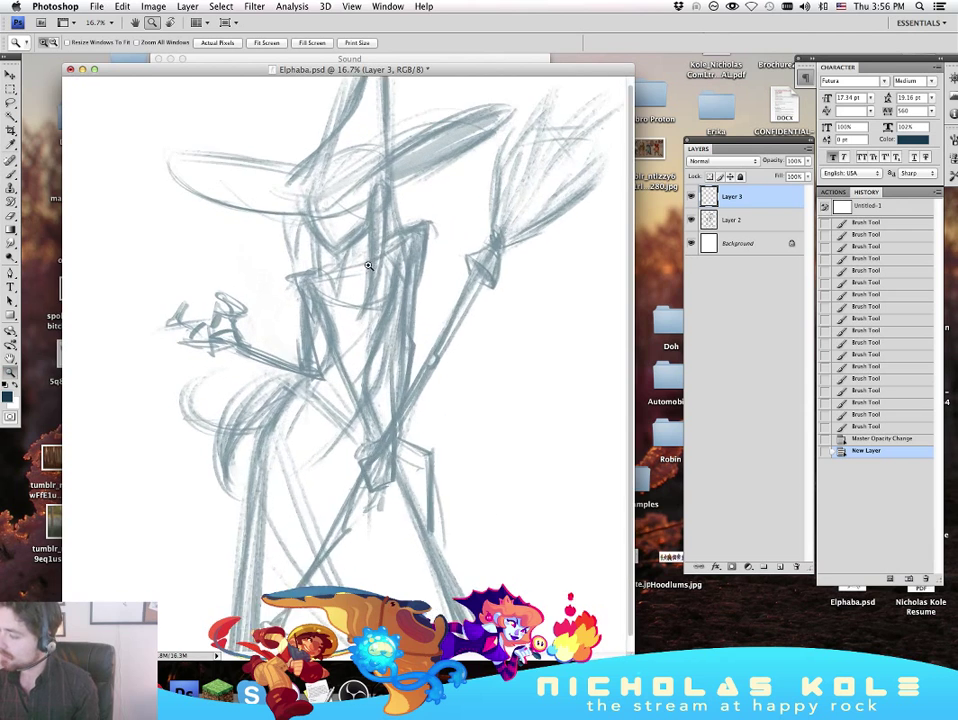
click(366, 267)
drag(514, 366, 521, 419)
click(364, 391)
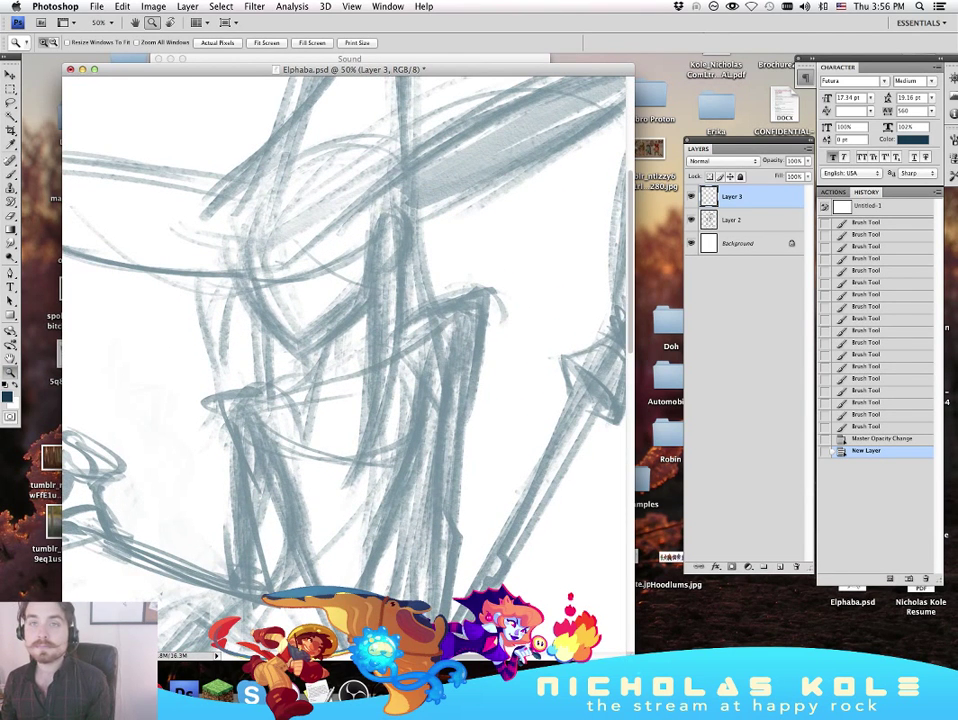
key(Tab)
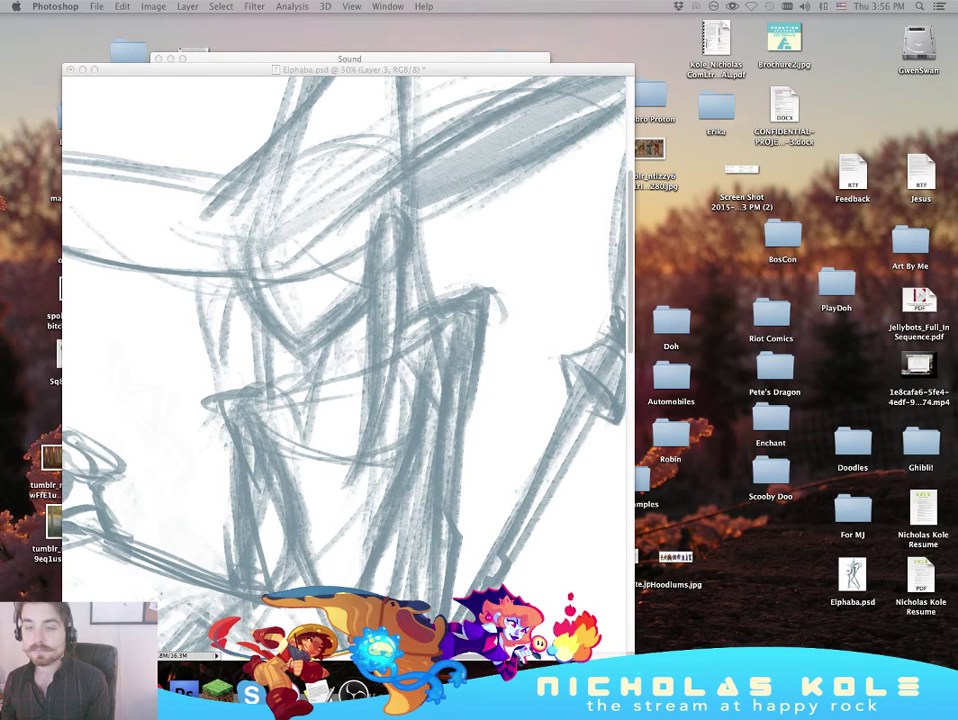
key(Tab)
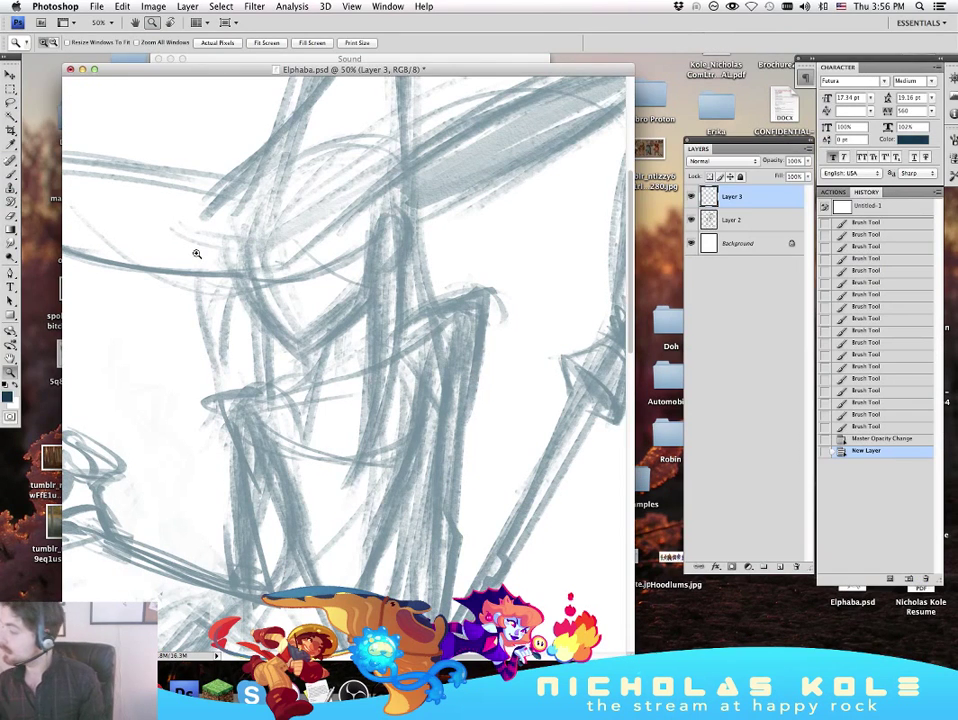
click(738, 221)
mouse_move(808, 161)
mouse_down()
mouse_move(808, 170)
mouse_move(774, 176)
mouse_up()
key(b)
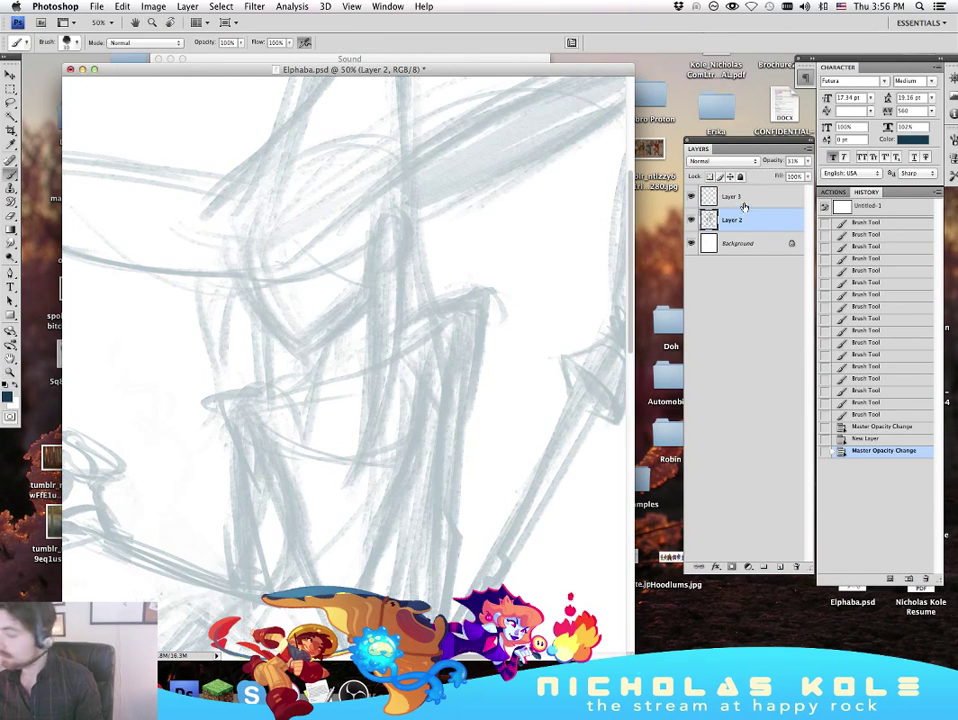
click(744, 203)
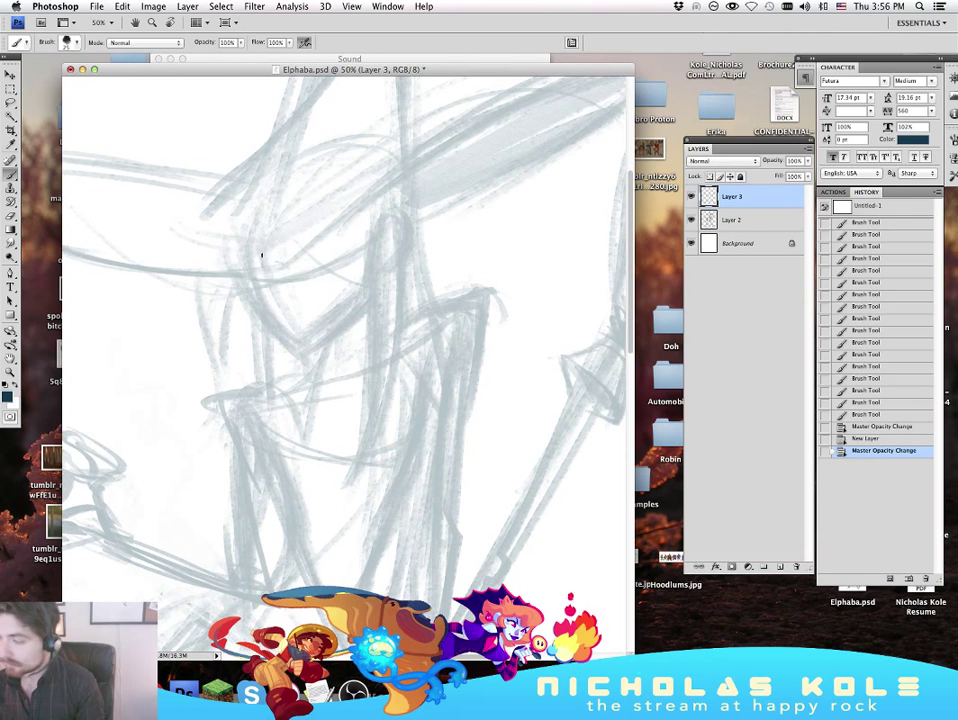
Step: Try thin face-contour strokes beneath the hat brim on Layer 3 and undo each one
drag(244, 278, 241, 197)
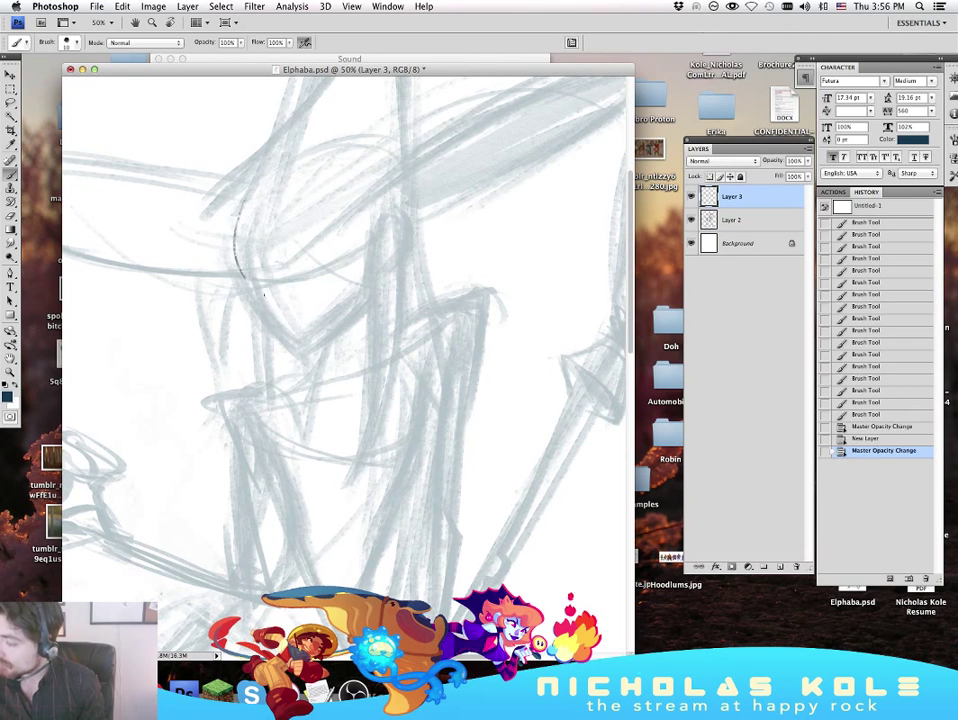
key(super+z)
drag(262, 300, 269, 224)
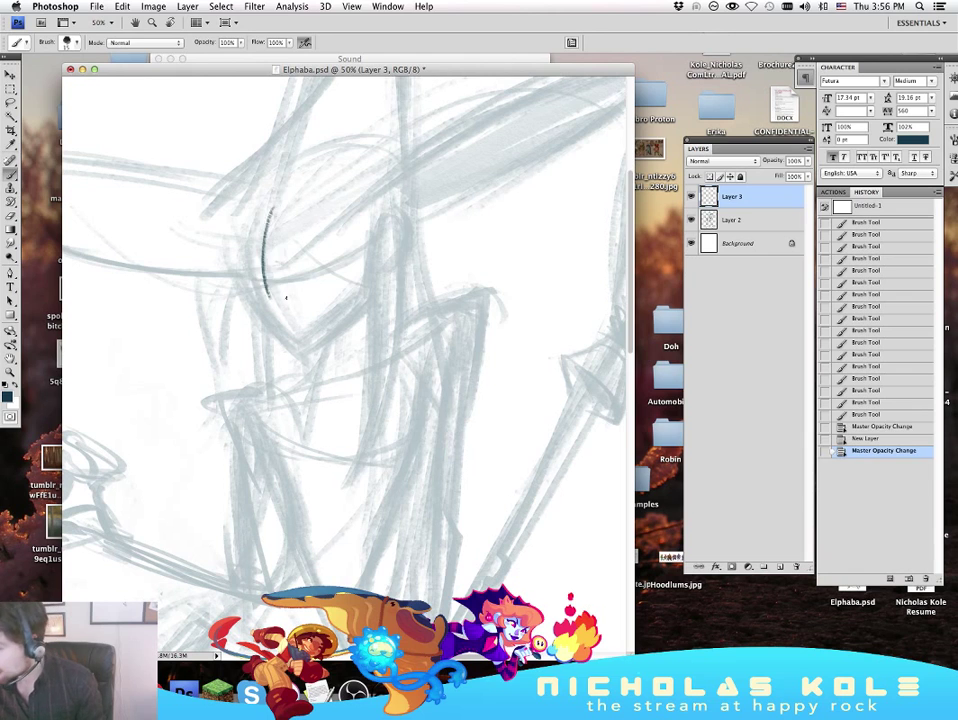
key(super+z)
drag(262, 304, 272, 187)
key(super+z)
key(bracketleft)
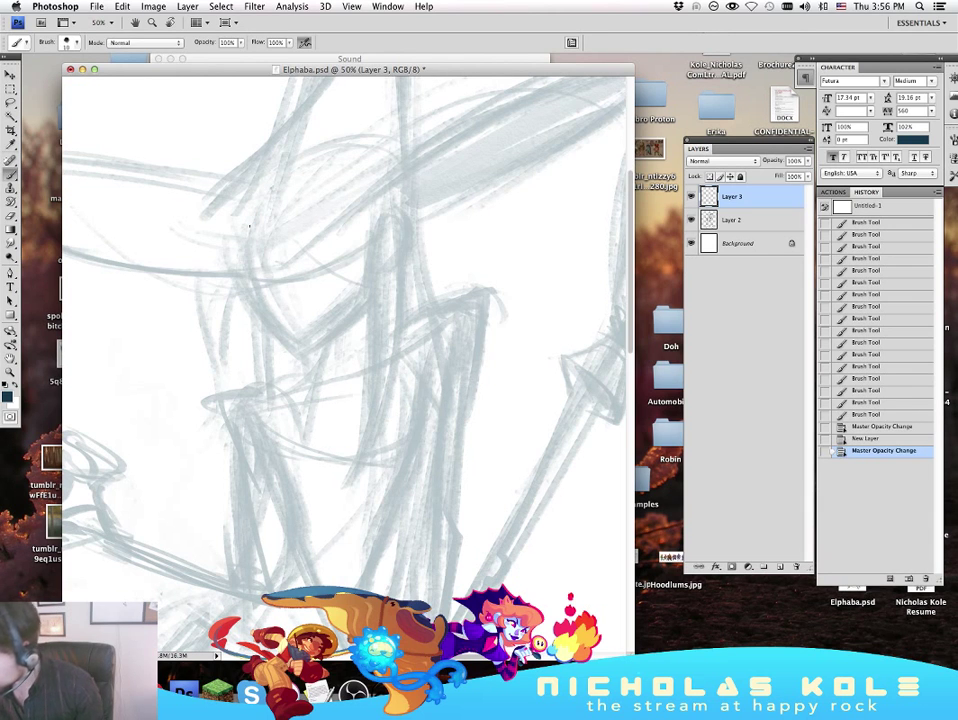
drag(264, 297, 269, 189)
key(super+z)
mouse_move(250, 248)
mouse_down()
mouse_move(272, 271)
mouse_move(385, 232)
mouse_up()
key(super+z)
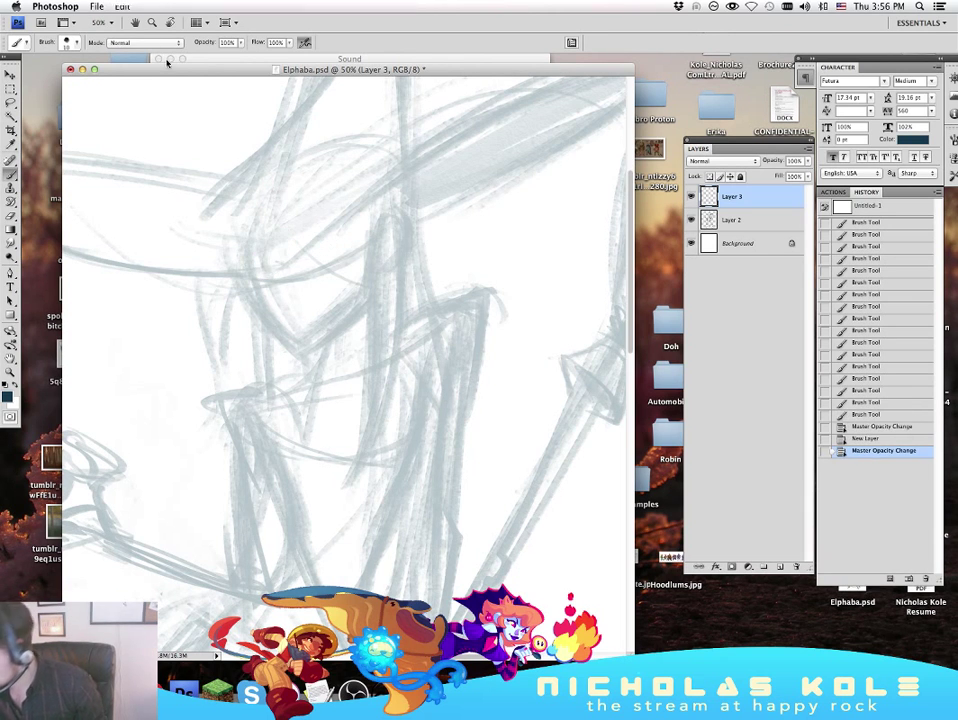
Step: Enlarge the image to a width of 7000 pixels with proportions constrained
click(153, 6)
click(216, 102)
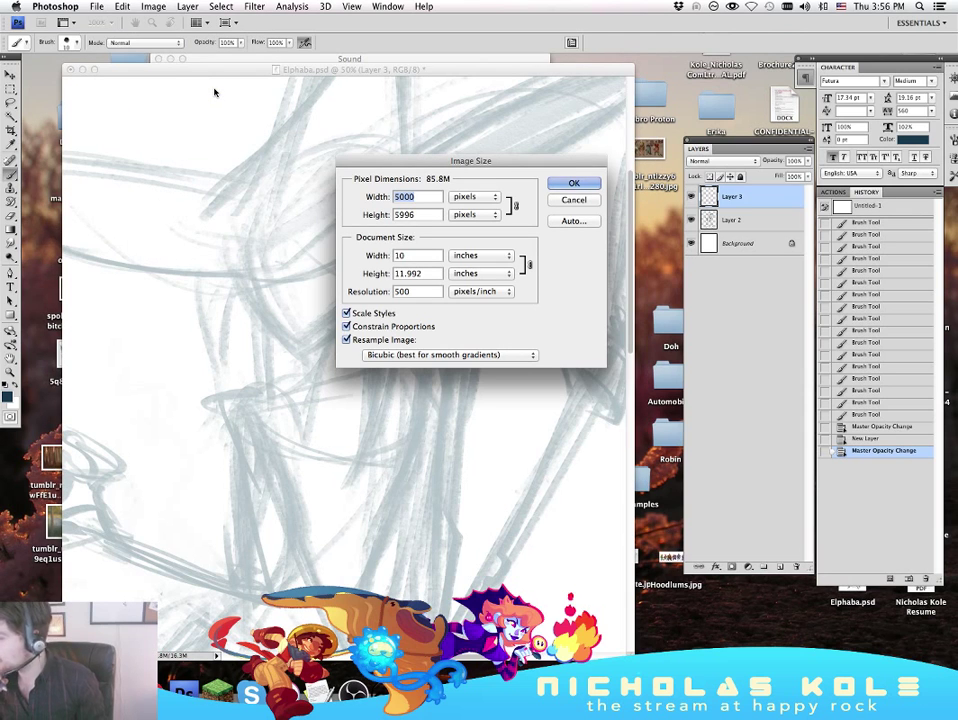
text(7000)
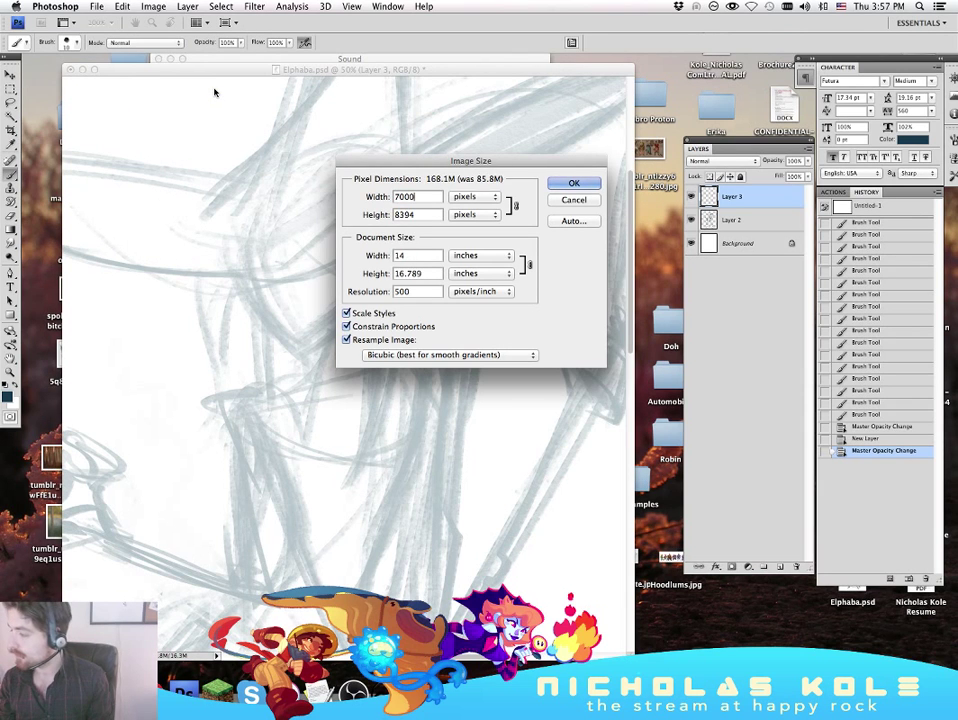
key(Return)
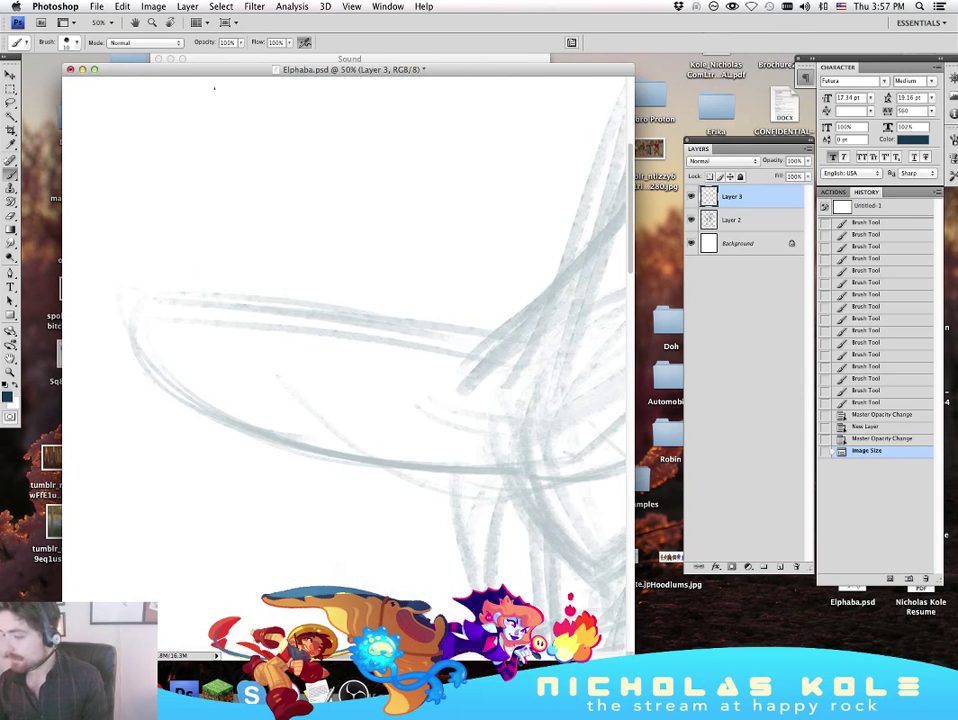
Step: Reframe the enlarged canvas at 33.3% around the figure's head and shoulders
key(space)
key(super+0)
alt+super+click(300, 353)
alt+super+click(432, 300)
alt+super+click(432, 300)
super+click(343, 303)
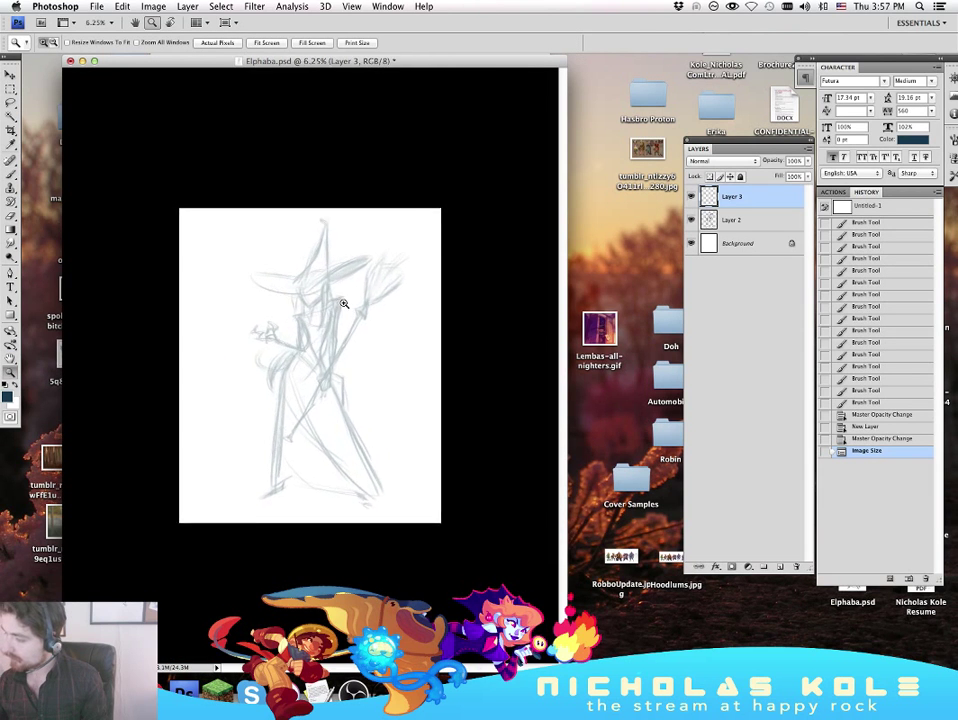
super+click(343, 303)
super+click(344, 302)
super+click(348, 300)
super+click(352, 298)
super+click(353, 297)
mouse_move(350, 305)
mouse_down()
mouse_move(425, 372)
mouse_move(495, 488)
mouse_up()
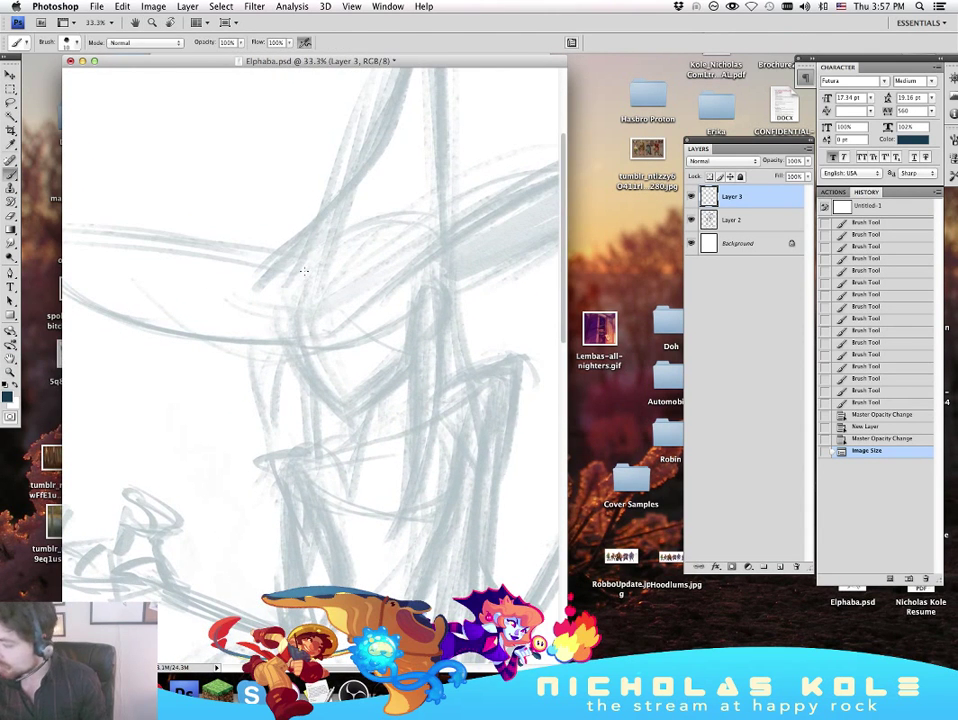
Step: Test a short stroke across the base of the hat, undo it and enlarge the brush
drag(304, 271, 322, 306)
key(super+z)
key(])
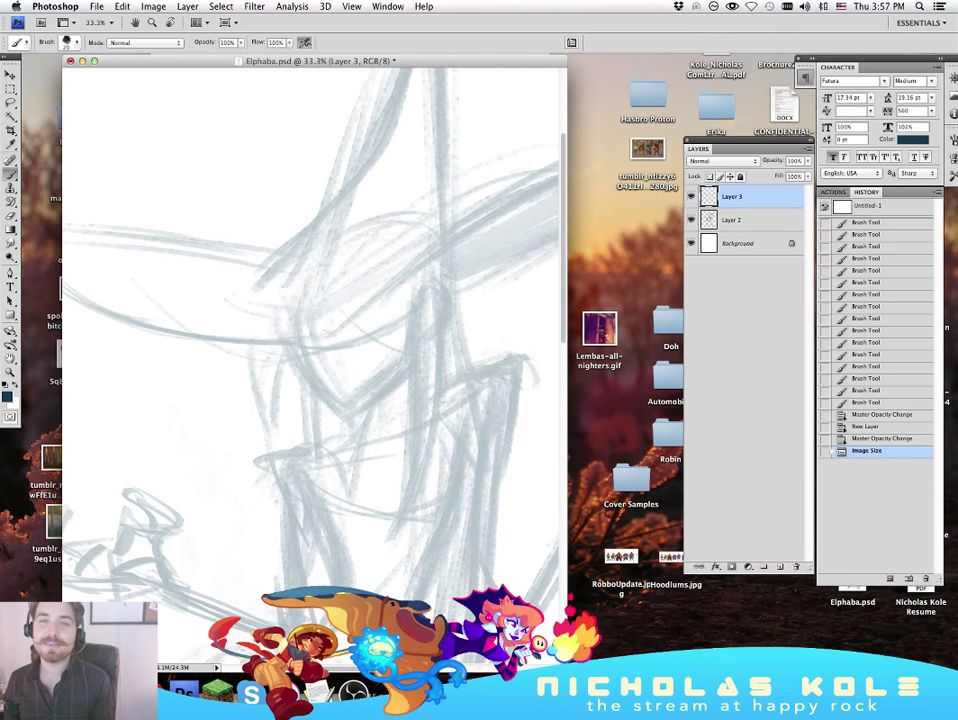
key(Tab)
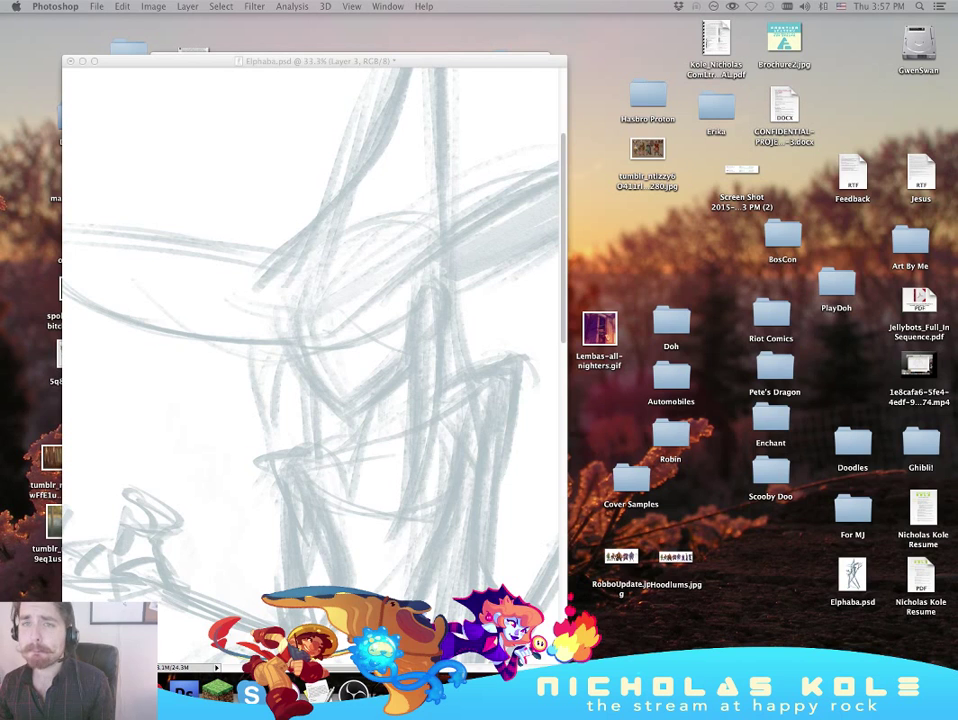
key(XF86AudioRaiseVolume)
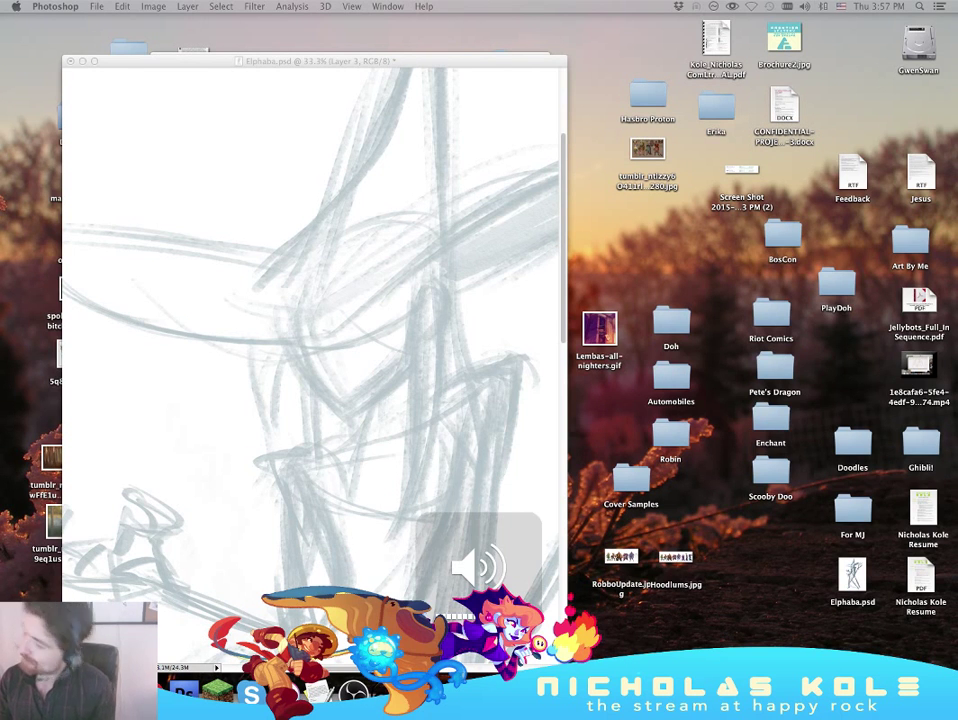
key(Tab)
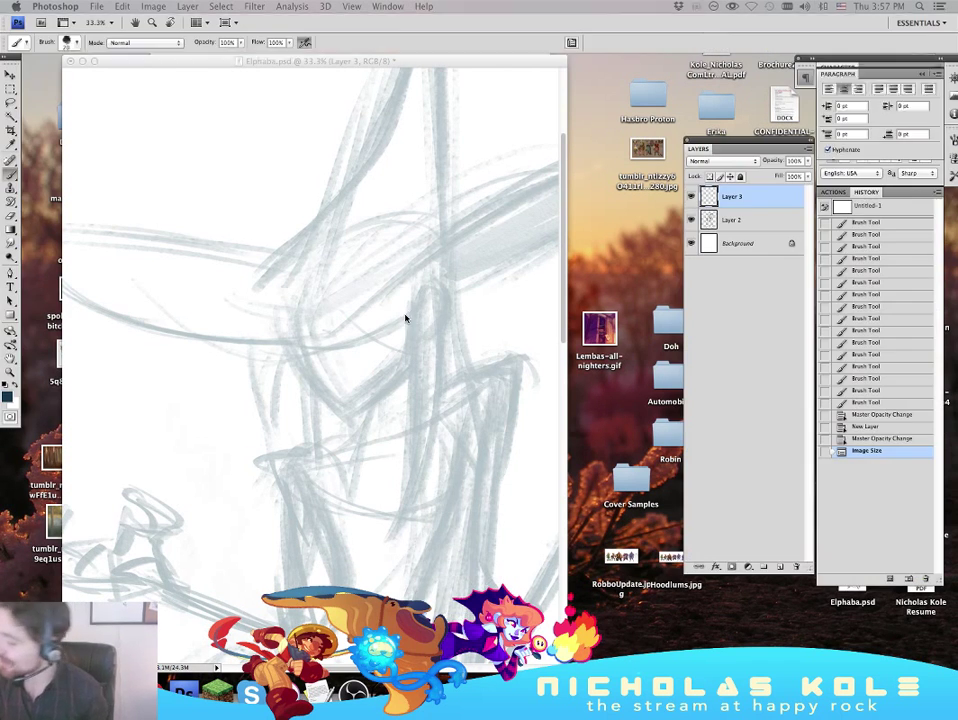
Step: Draw the face's profile on Layer 3 from the forehead through the brow down to a pointed nose with its nostril
drag(298, 285, 290, 345)
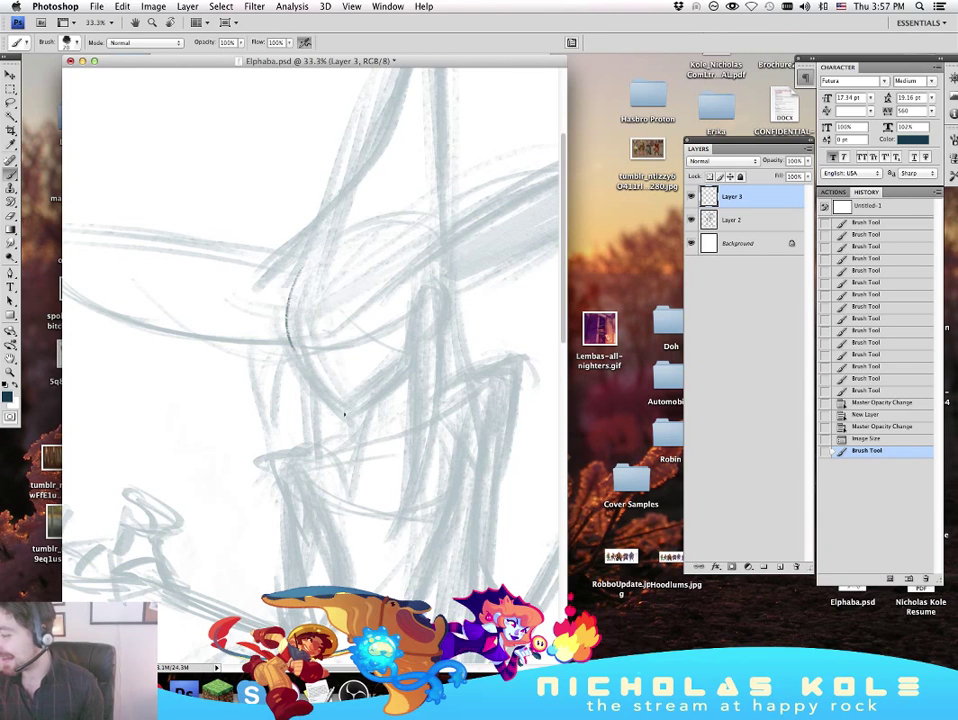
key(super+z)
mouse_move(298, 275)
mouse_down()
mouse_move(287, 325)
mouse_move(296, 337)
mouse_up()
mouse_move(292, 330)
mouse_down()
mouse_move(318, 361)
mouse_move(300, 387)
mouse_up()
mouse_move(306, 377)
mouse_down()
mouse_move(318, 388)
mouse_move(316, 377)
mouse_up()
mouse_move(310, 346)
mouse_down()
mouse_move(319, 362)
mouse_move(328, 334)
mouse_up()
mouse_move(286, 289)
mouse_down()
mouse_move(289, 338)
mouse_move(316, 366)
mouse_up()
drag(317, 358, 303, 385)
mouse_move(312, 378)
mouse_down()
mouse_move(301, 388)
mouse_move(314, 391)
mouse_up()
mouse_move(304, 388)
mouse_down()
mouse_move(317, 391)
mouse_move(313, 374)
mouse_move(307, 380)
mouse_up()
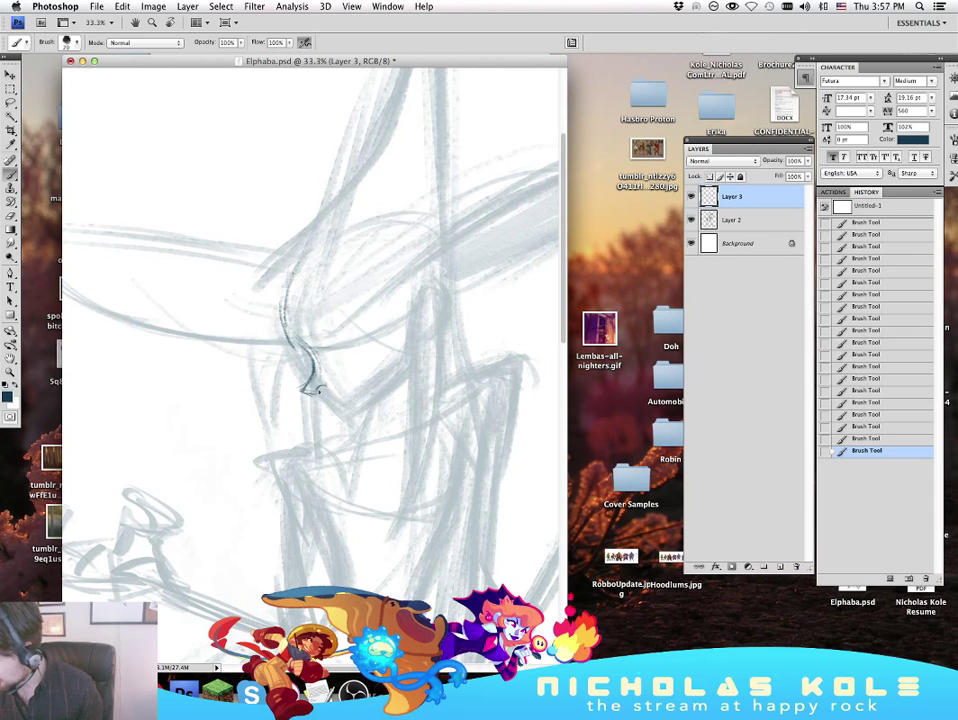
Step: Draw the pursed lips below the nose and the dark scowling near eye with its slanted brow
mouse_move(320, 395)
mouse_down()
mouse_move(335, 400)
mouse_move(354, 387)
mouse_move(344, 388)
mouse_up()
key(super+z)
mouse_move(342, 390)
mouse_down()
mouse_move(357, 396)
mouse_move(350, 412)
mouse_up()
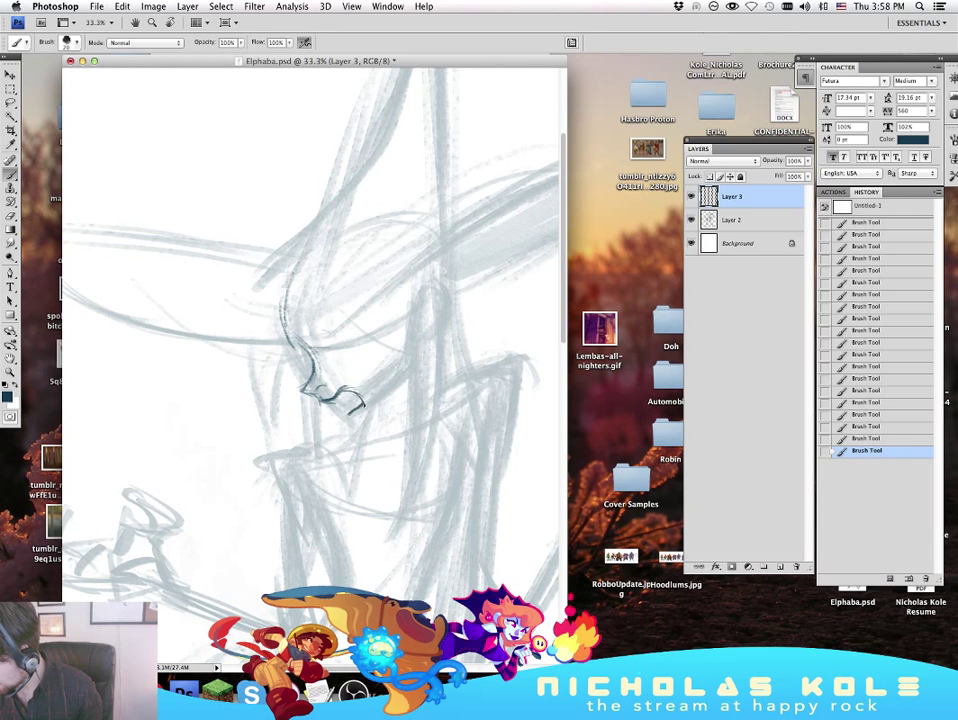
drag(331, 349, 356, 325)
mouse_move(286, 338)
mouse_down()
mouse_move(298, 349)
mouse_move(362, 337)
mouse_move(339, 348)
mouse_up()
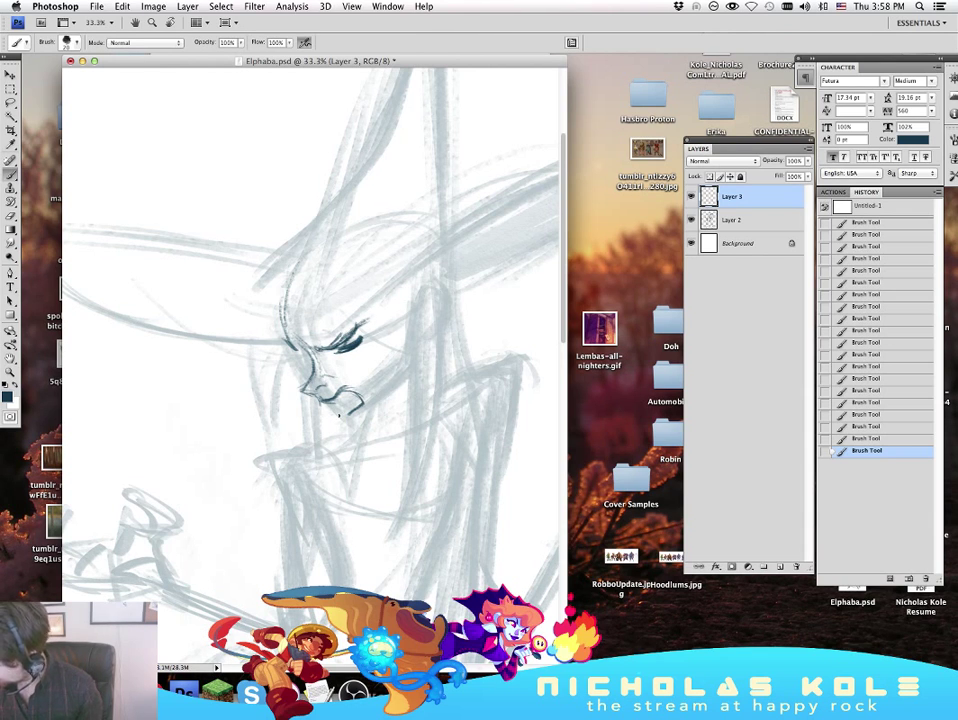
drag(361, 396, 350, 414)
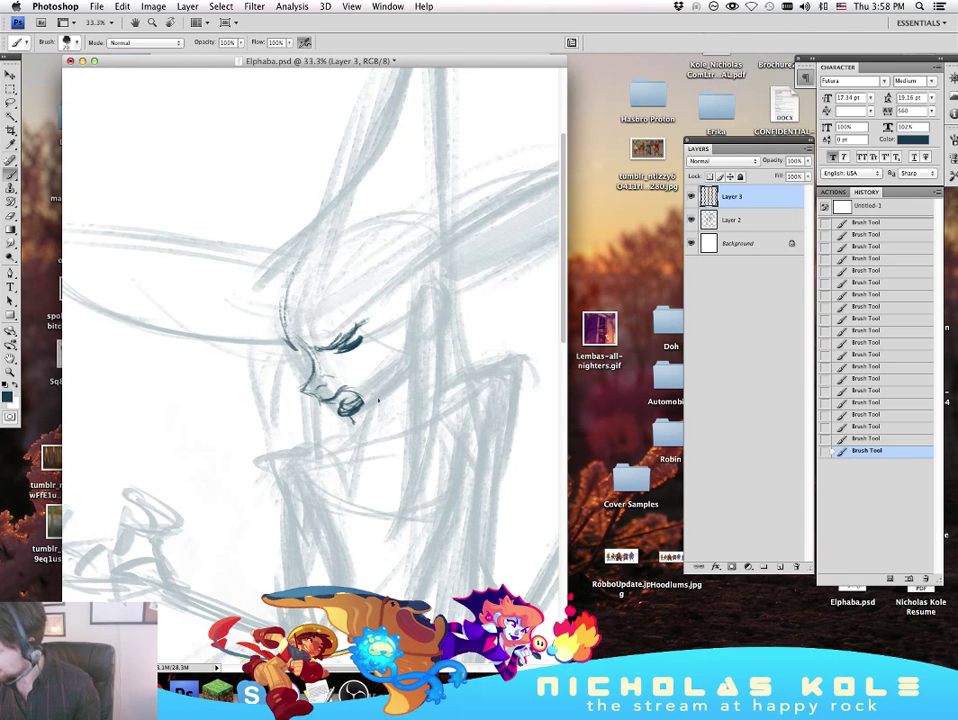
Step: Draw the jaw line from the chin up the near side of the face and mark the far eye beside the nose bridge
drag(367, 411, 405, 368)
drag(404, 314, 399, 386)
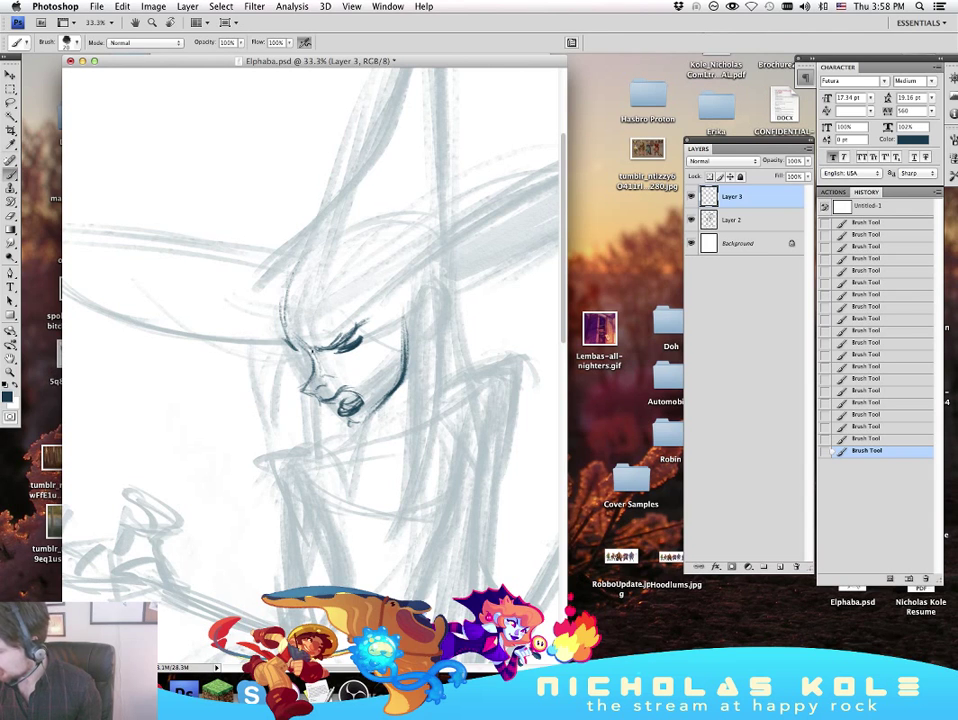
drag(304, 360, 310, 361)
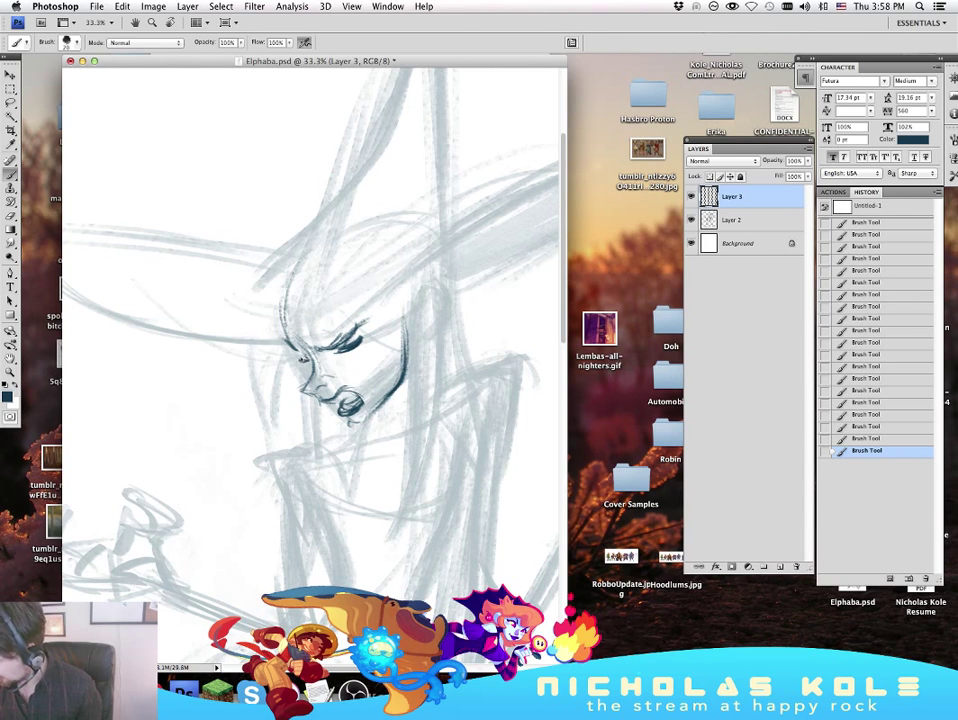
key(super+z)
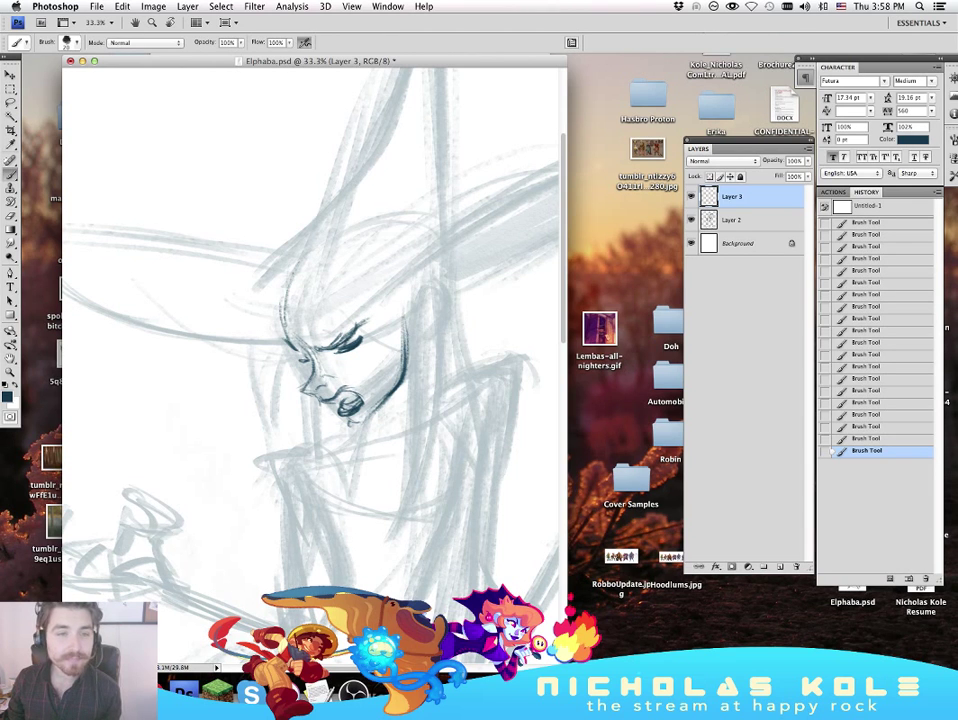
key(super+Tab)
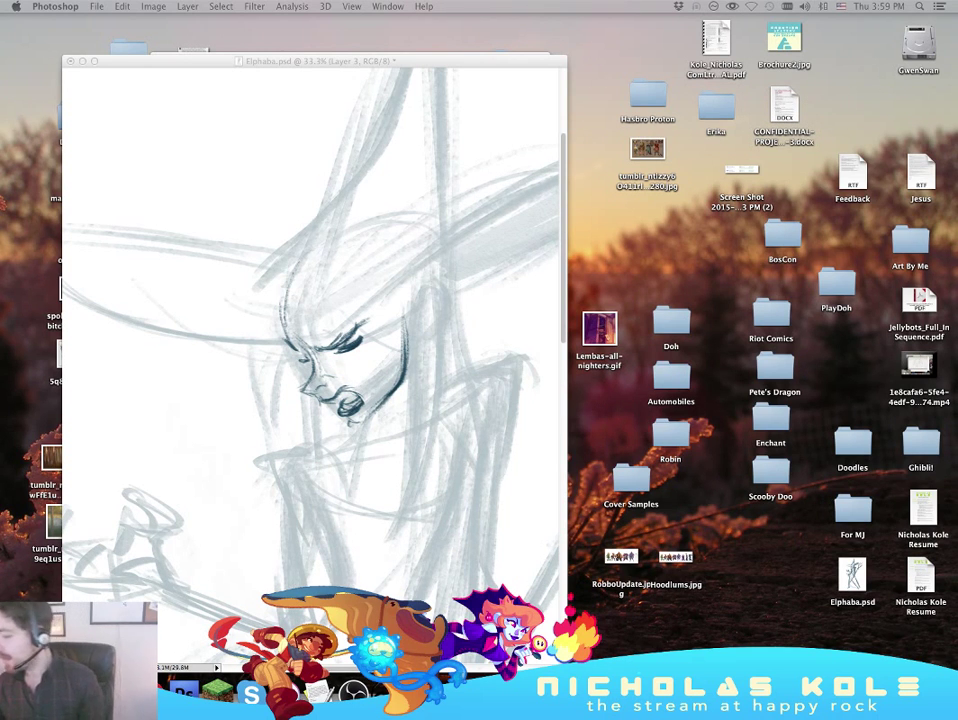
key(Tab)
Step: Outline the crown of the head, the near ear, and the hair locks framing both sides of the face
mouse_move(282, 325)
mouse_down()
mouse_move(310, 256)
mouse_move(300, 258)
mouse_move(345, 245)
mouse_up()
mouse_move(430, 290)
mouse_down()
mouse_move(416, 321)
mouse_move(427, 297)
mouse_move(442, 308)
mouse_move(436, 297)
mouse_move(417, 339)
mouse_up()
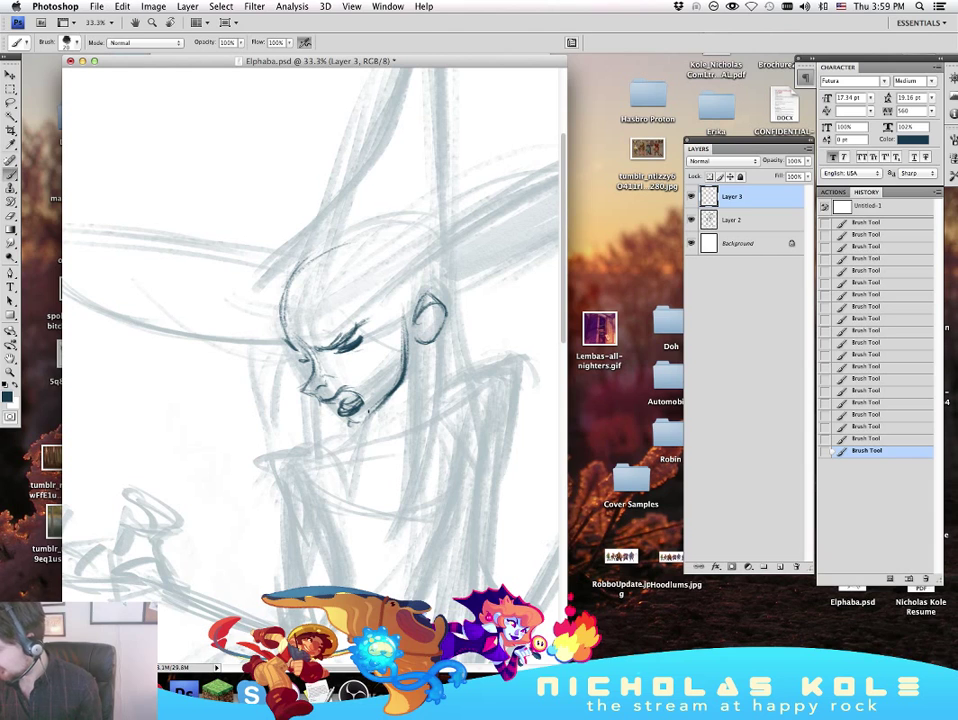
drag(402, 322, 409, 388)
drag(282, 354, 273, 404)
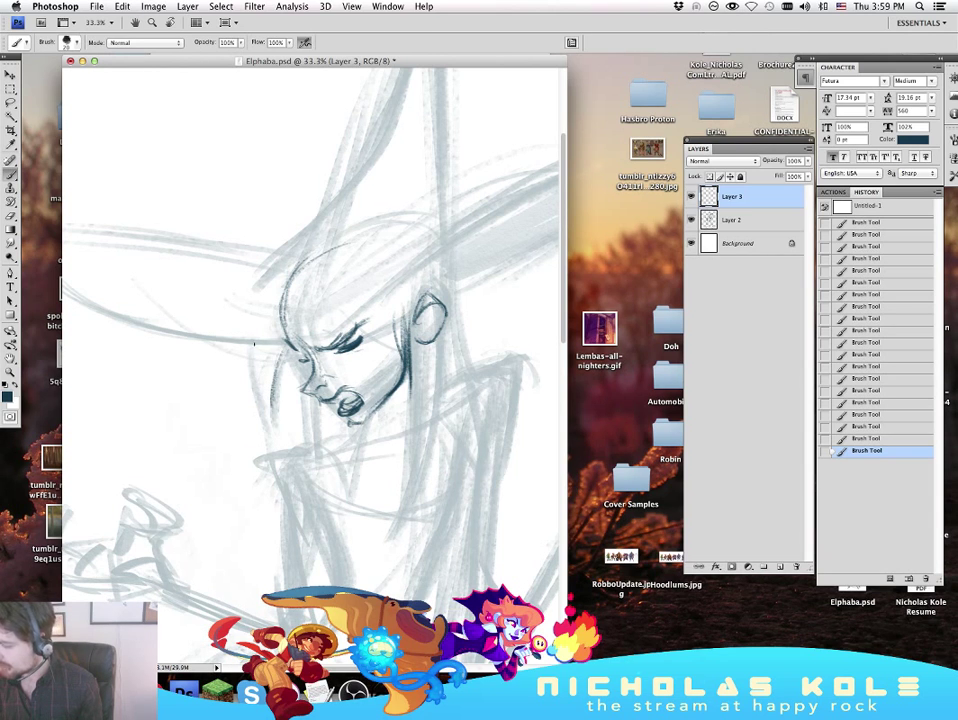
mouse_move(251, 340)
mouse_down()
mouse_move(256, 397)
mouse_move(275, 430)
mouse_up()
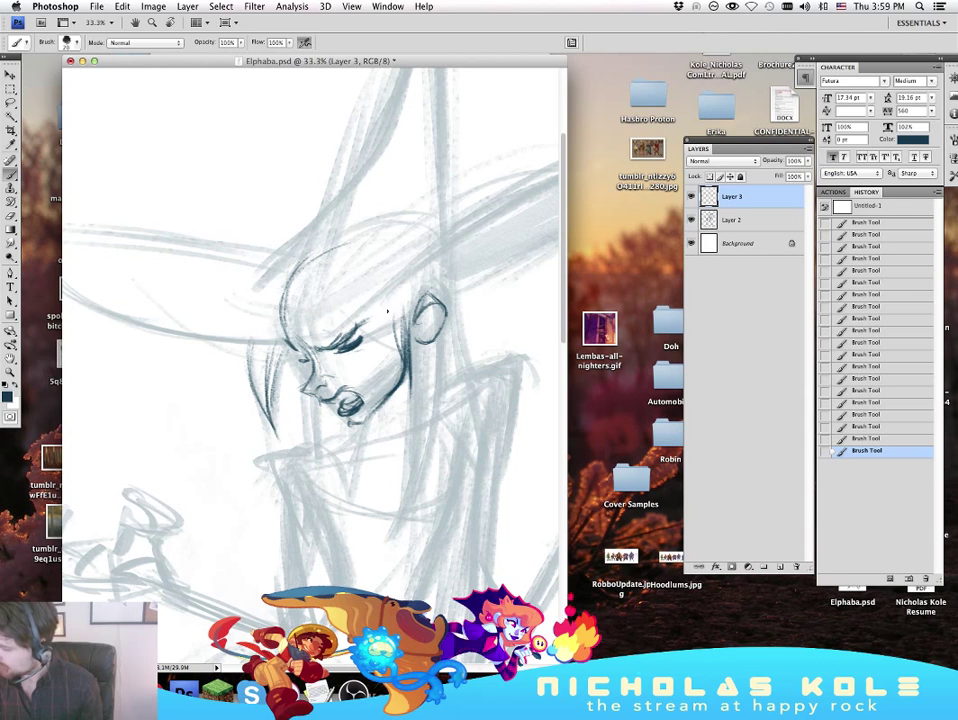
drag(355, 320, 404, 346)
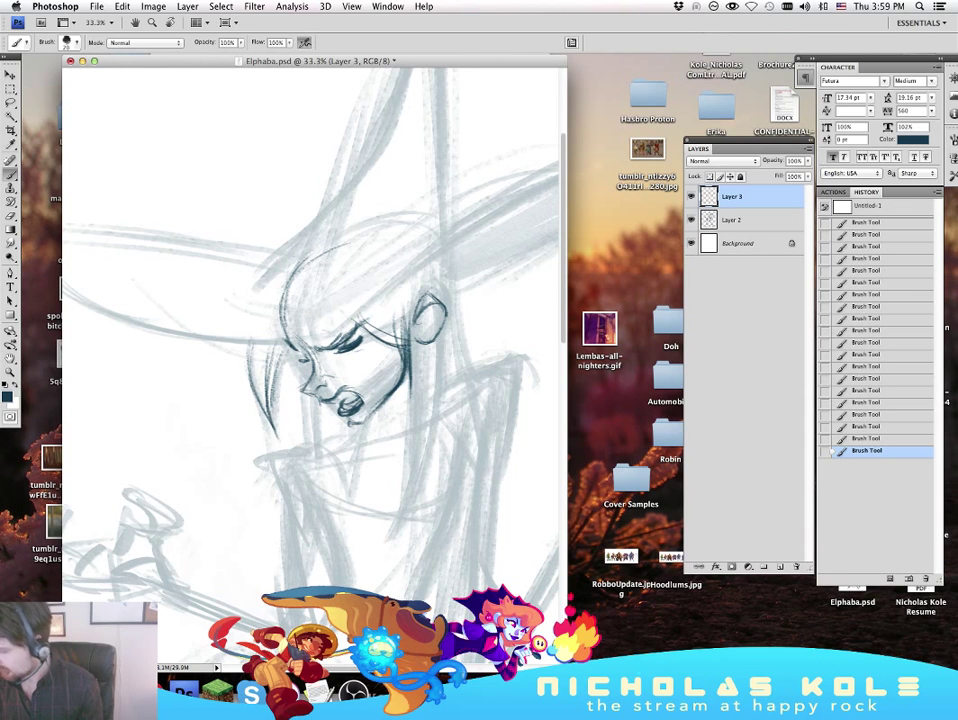
Step: Draw the thin strands hanging beneath the nose side of the face and the long curve behind the ear down to the shoulder
drag(296, 351, 308, 451)
drag(305, 393, 311, 447)
drag(311, 409, 315, 455)
drag(410, 313, 417, 430)
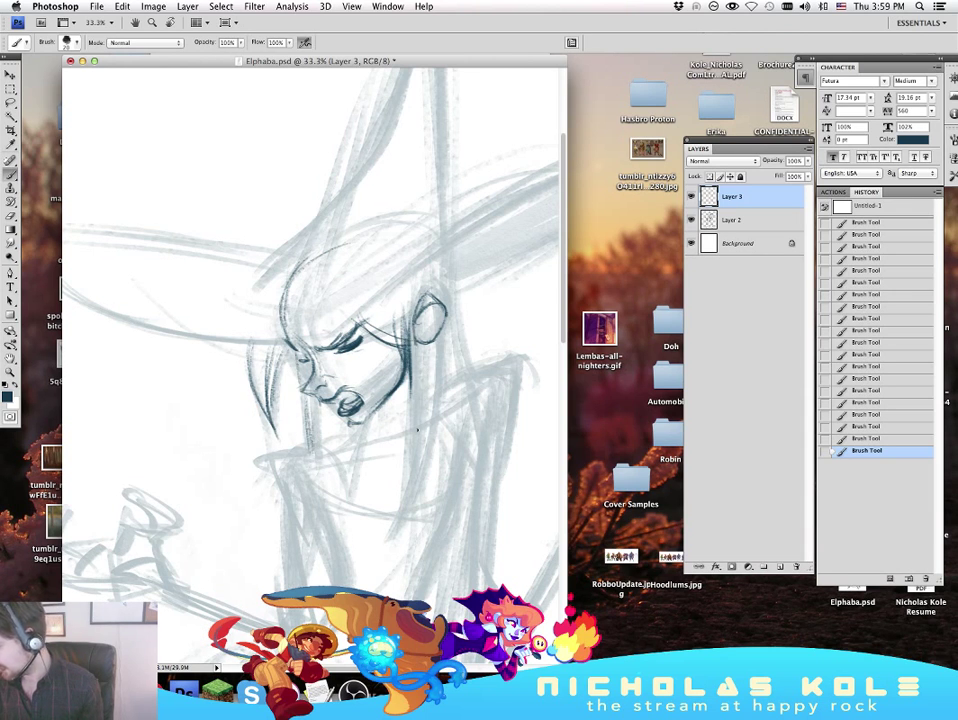
mouse_move(451, 247)
mouse_down()
mouse_move(460, 359)
mouse_move(472, 371)
mouse_up()
drag(455, 310, 478, 366)
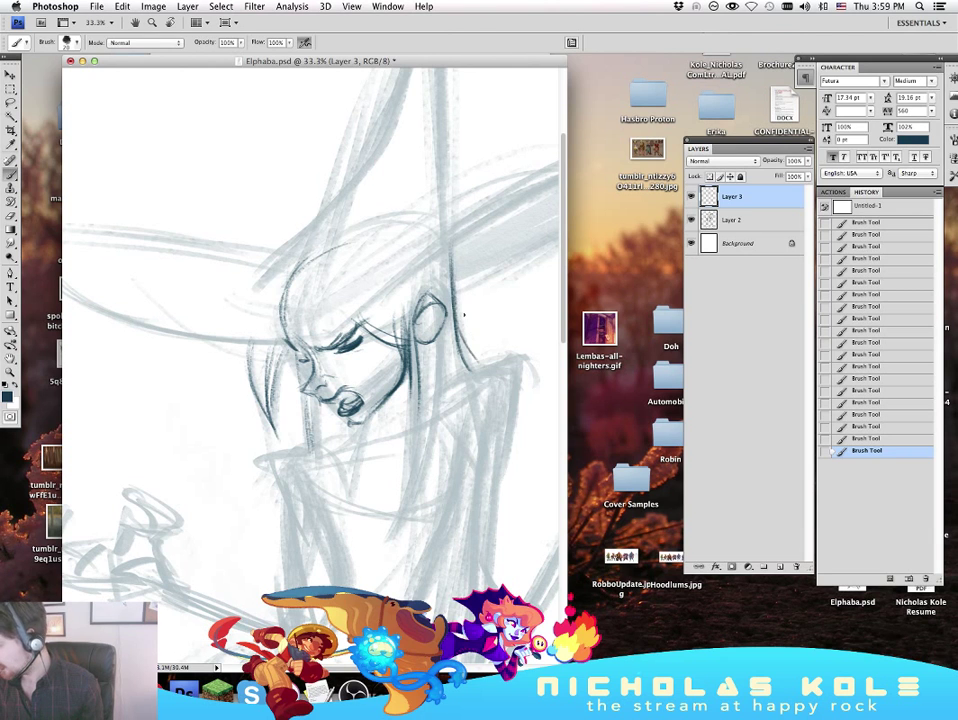
Step: Darken the hair lock in front of the ear, strengthen the far eye, and add inner ear detail with hair strokes behind it
drag(509, 451, 492, 399)
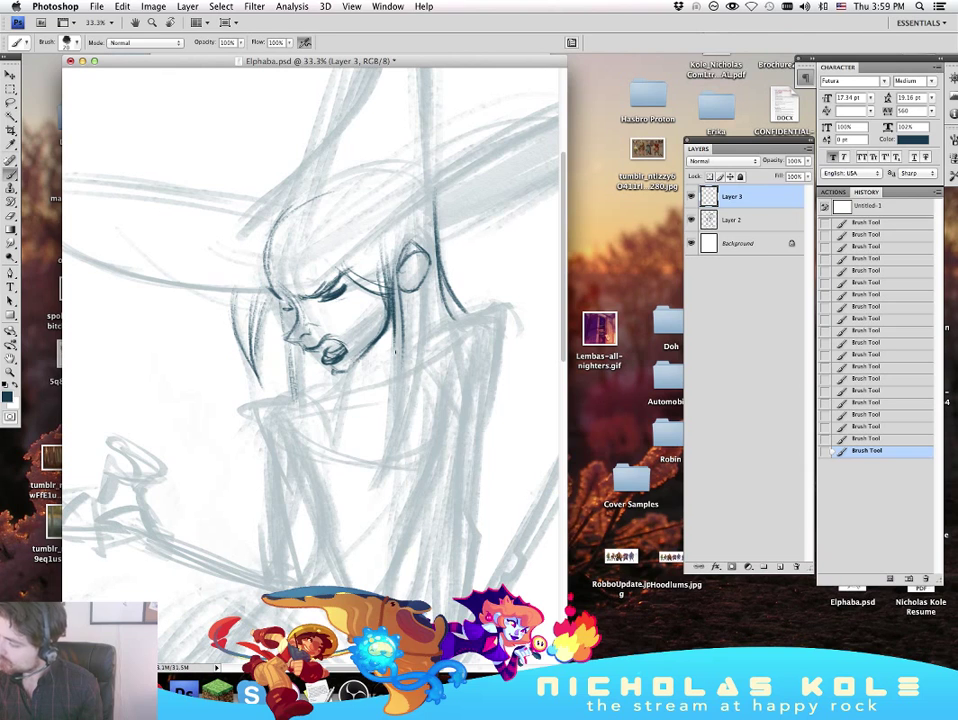
drag(395, 318, 387, 366)
drag(402, 278, 380, 369)
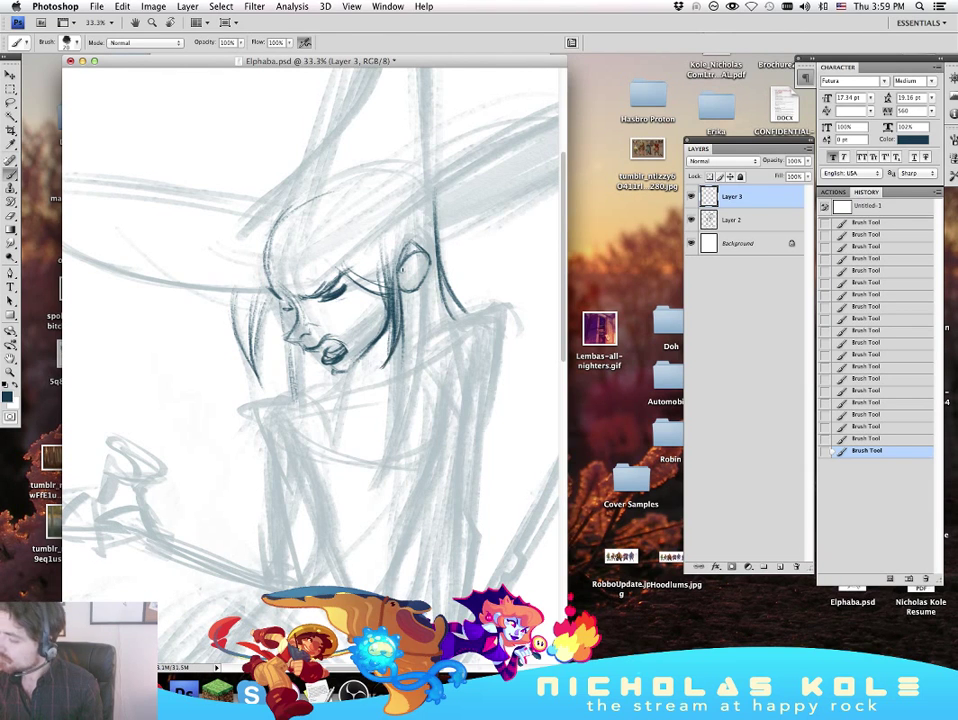
drag(283, 296, 287, 310)
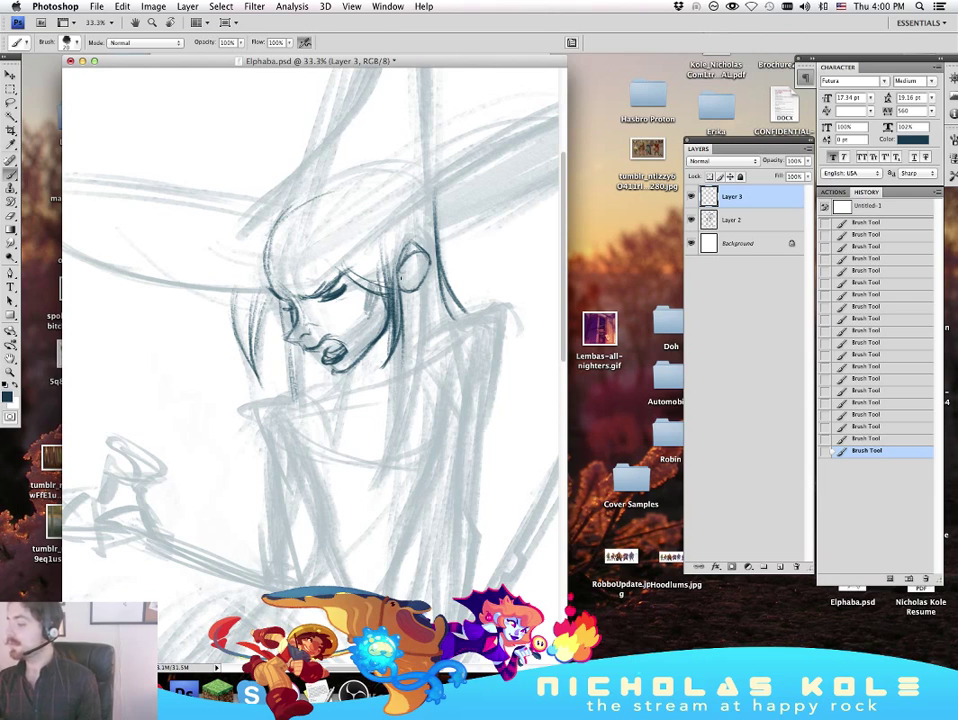
mouse_move(399, 265)
mouse_down()
mouse_move(411, 244)
mouse_move(424, 281)
mouse_move(411, 272)
mouse_move(426, 272)
mouse_up()
drag(415, 228, 450, 308)
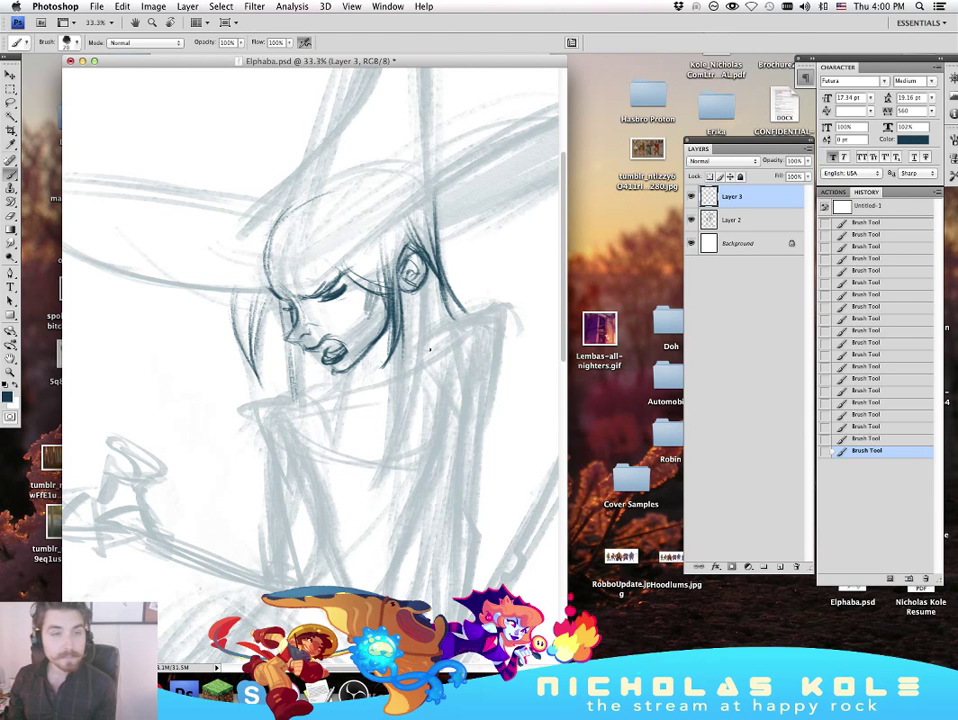
key(Tab)
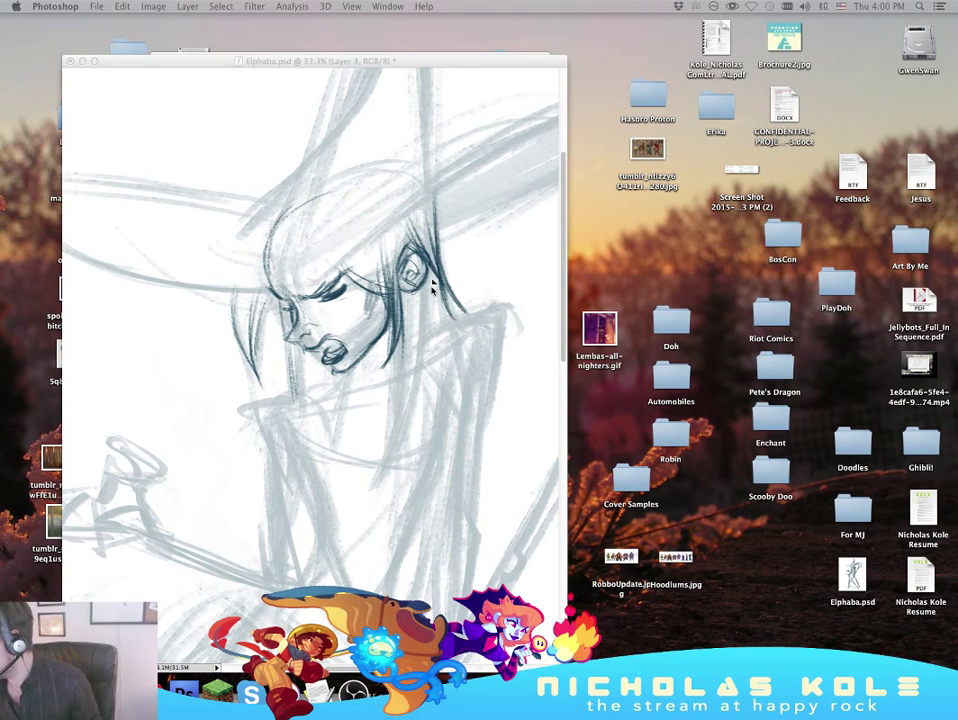
key(Tab)
Step: Thicken the far hair lock and draw the neck lines below the jaw and ear toward the collar
mouse_move(262, 291)
mouse_down()
mouse_move(255, 353)
mouse_move(236, 300)
mouse_move(256, 379)
mouse_up()
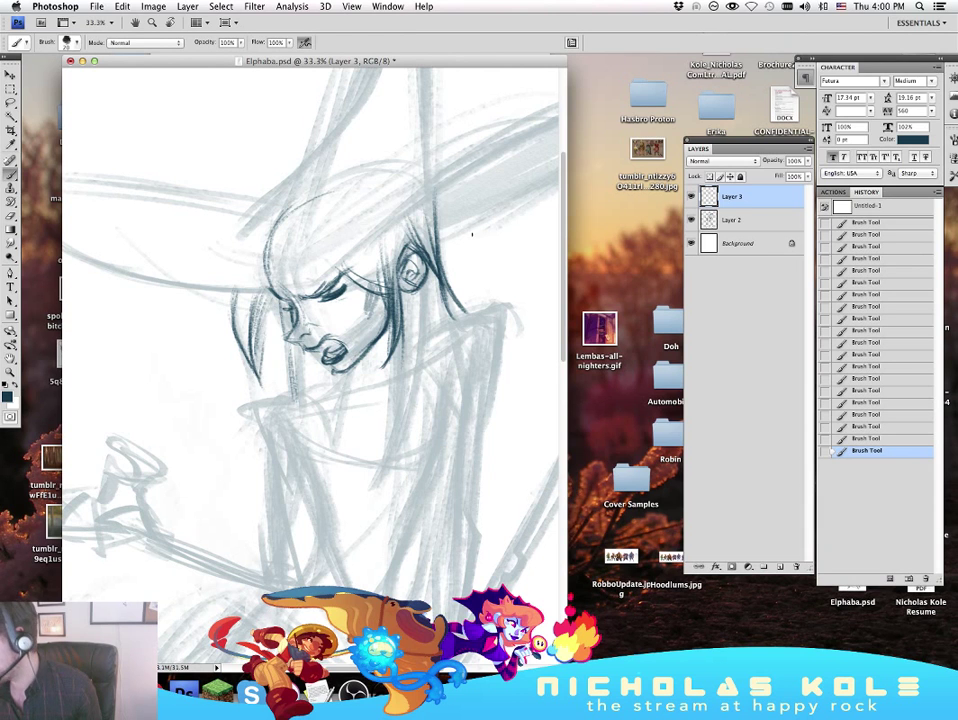
scroll(472, 235, down, 3)
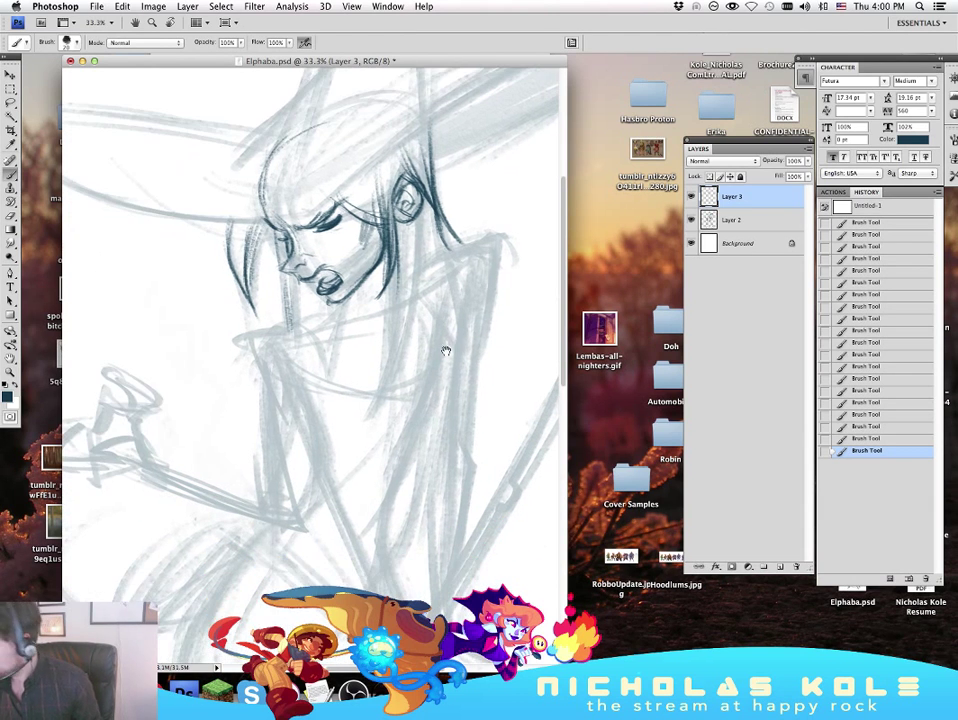
scroll(462, 410, up, 2)
scroll(462, 410, right, 1)
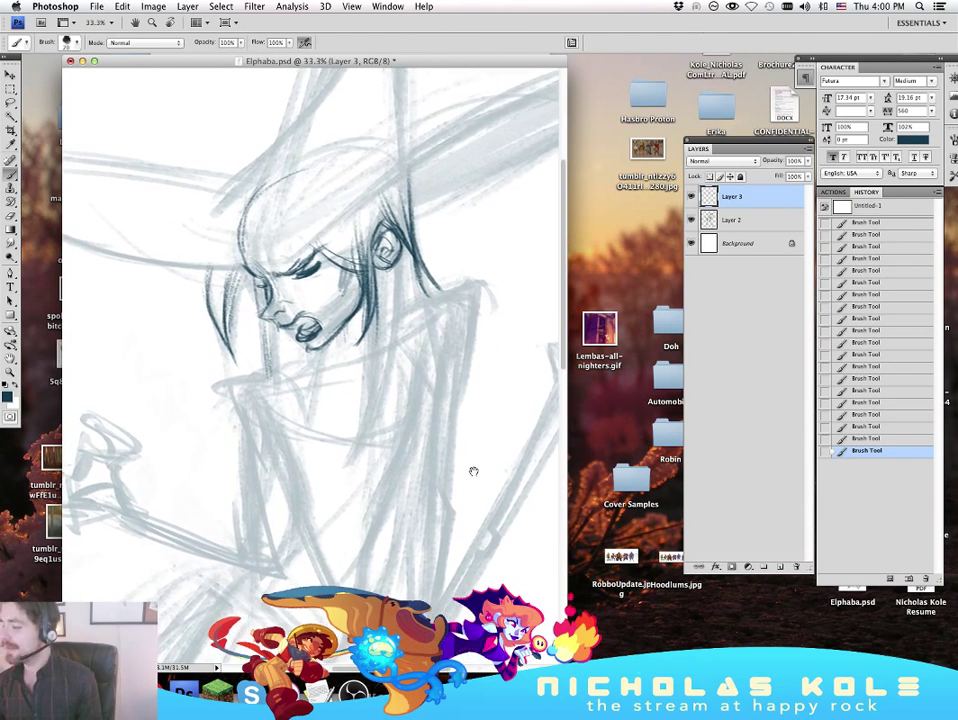
drag(406, 325, 412, 396)
drag(407, 348, 414, 407)
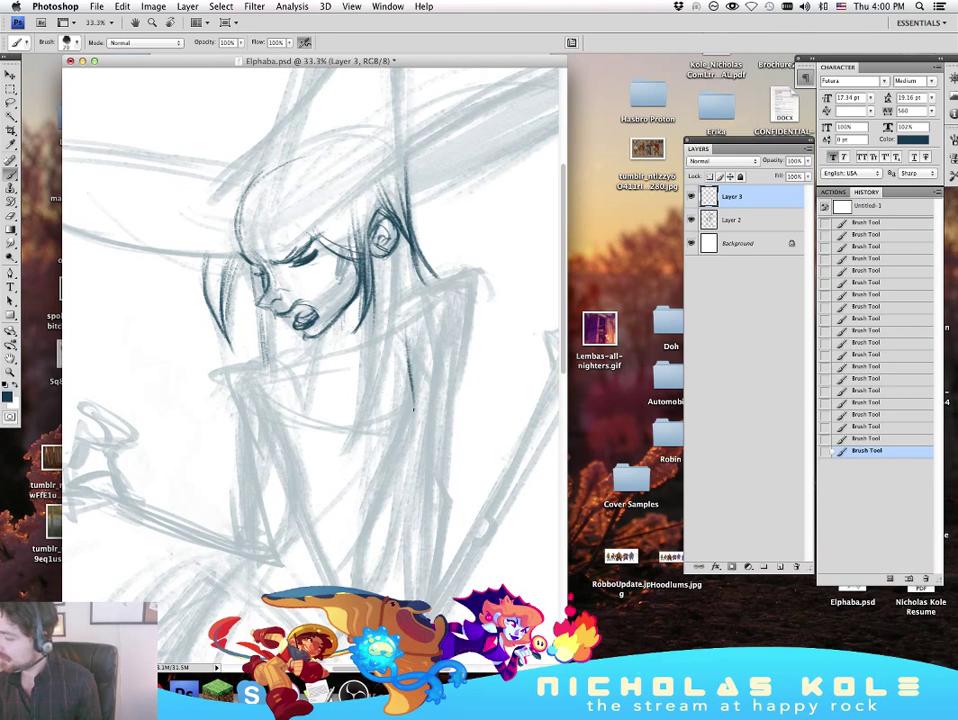
drag(378, 275, 370, 328)
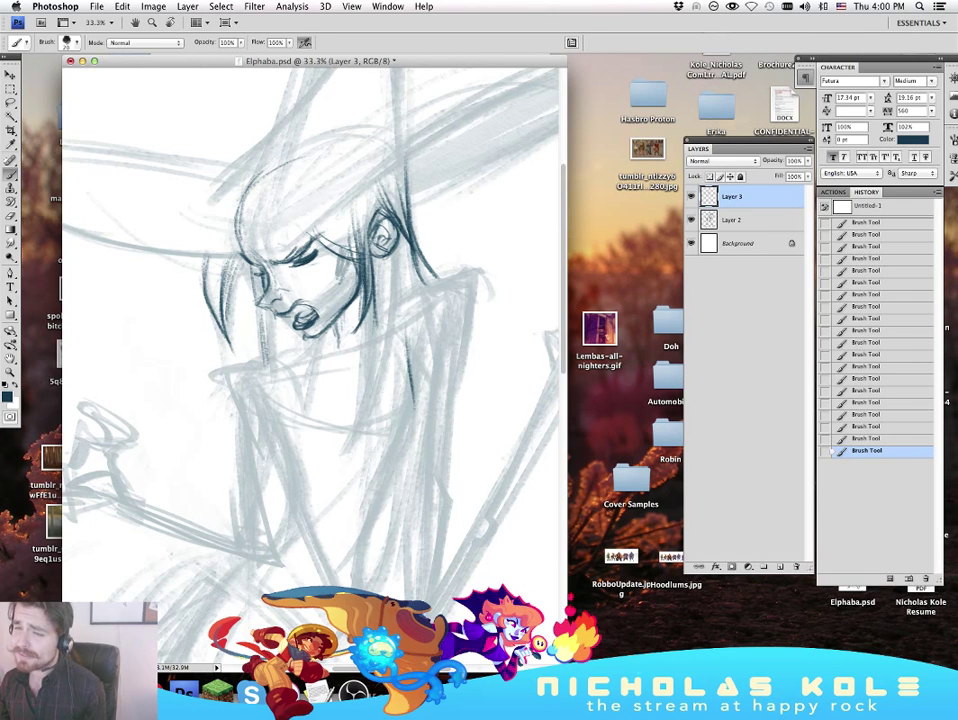
key(super+Tab)
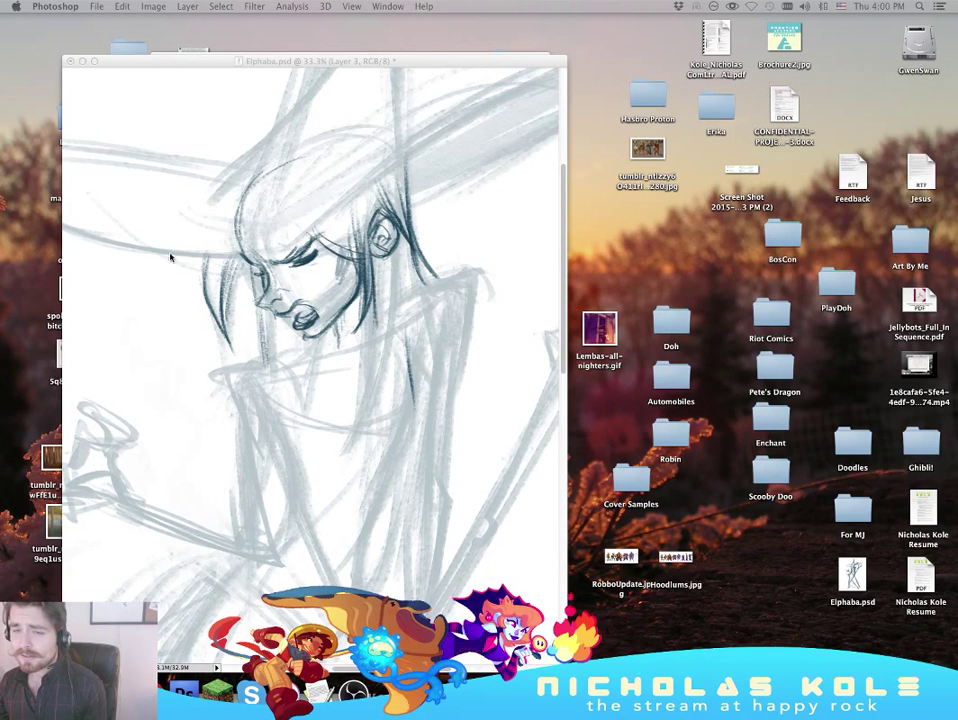
click(208, 198)
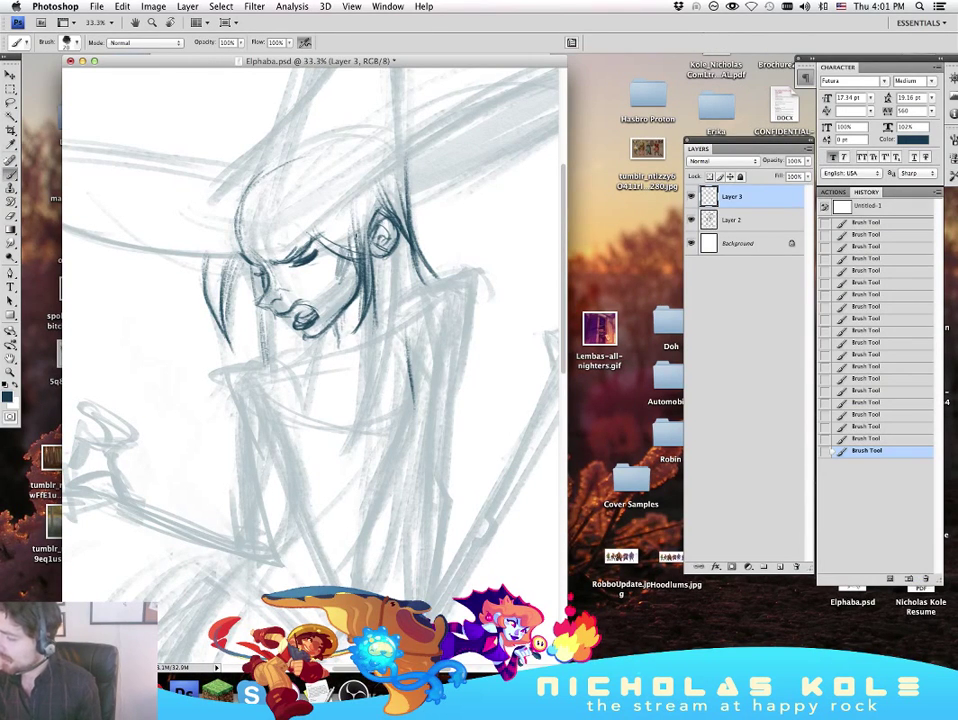
Step: Review the whole figure at 12.5% zoom, comparing it with Layer 3 hidden and shown
mouse_move(415, 370)
mouse_down()
mouse_move(475, 480)
mouse_move(440, 452)
mouse_up()
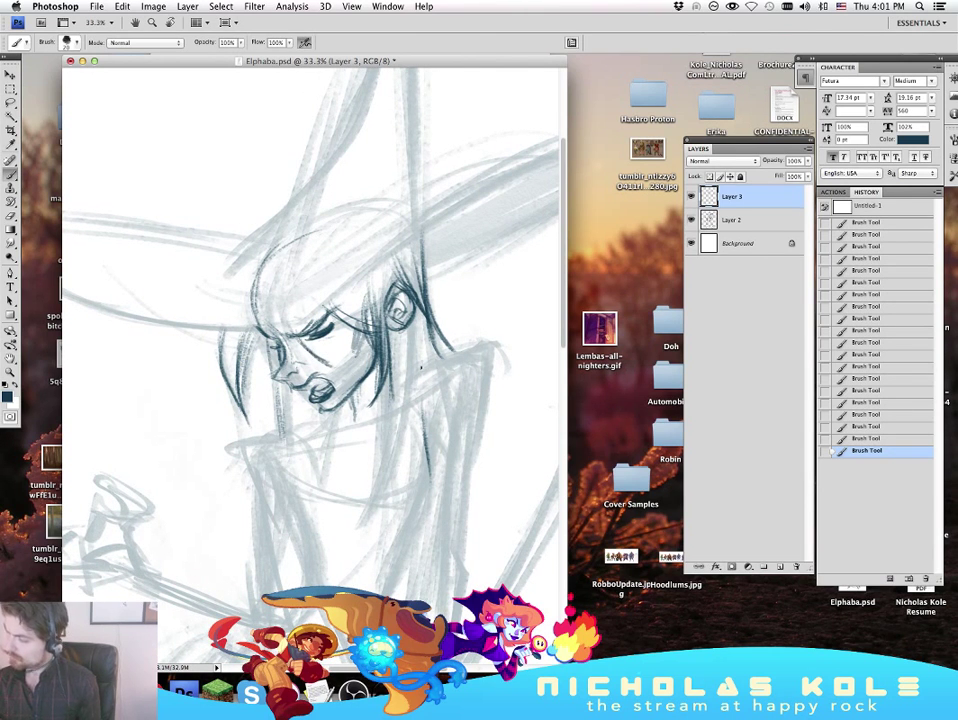
drag(473, 475, 556, 471)
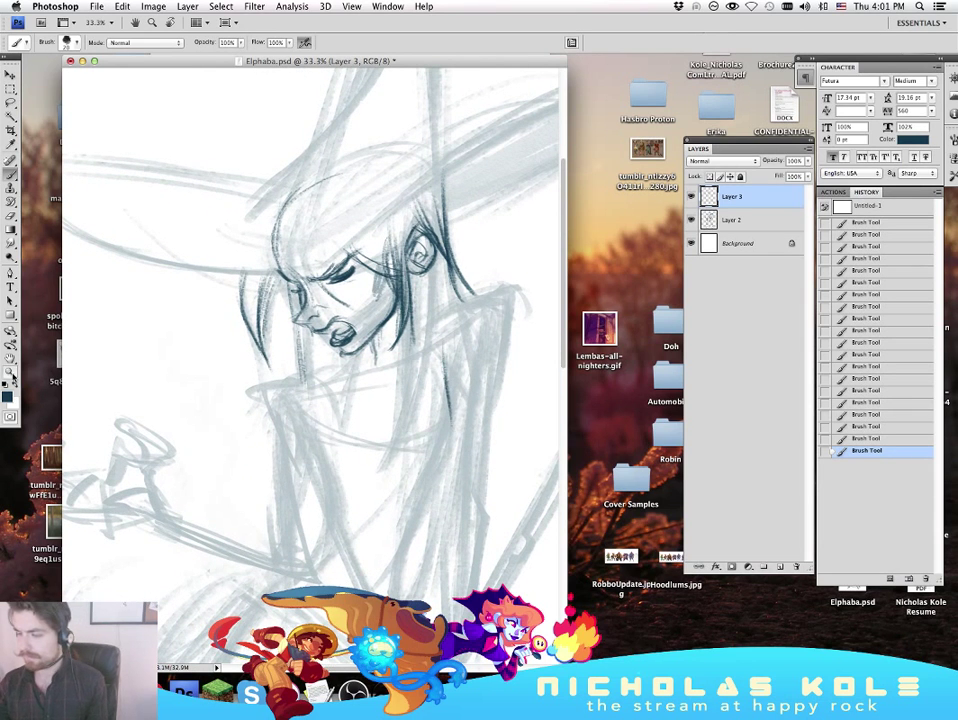
click(10, 372)
alt+click(366, 396)
alt+click(461, 408)
alt+click(490, 391)
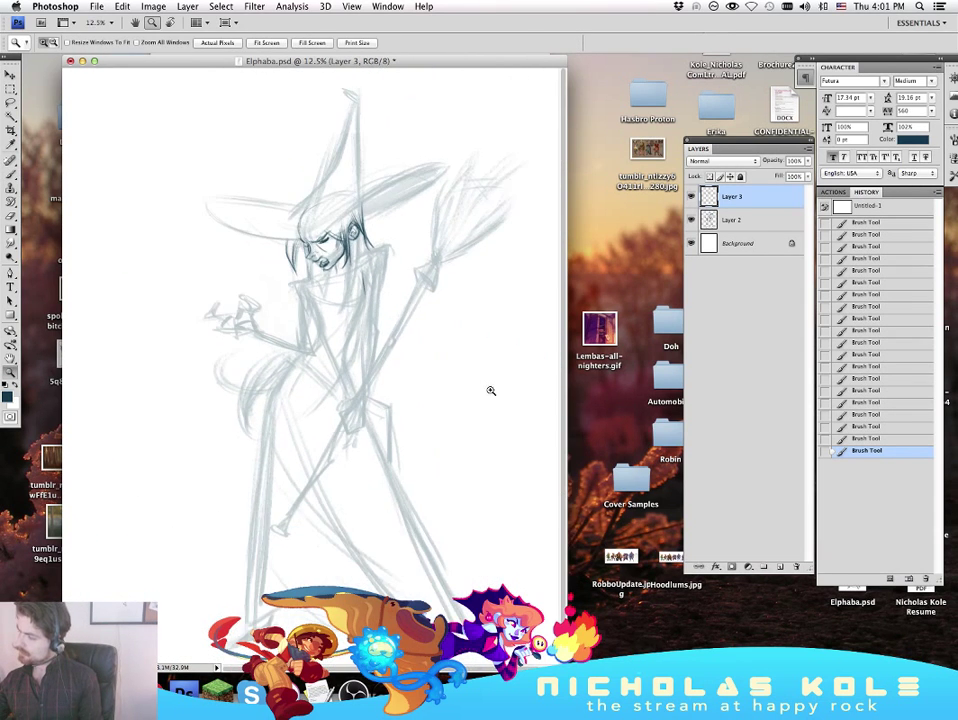
scroll(479, 385, down, 1)
click(689, 197)
click(689, 198)
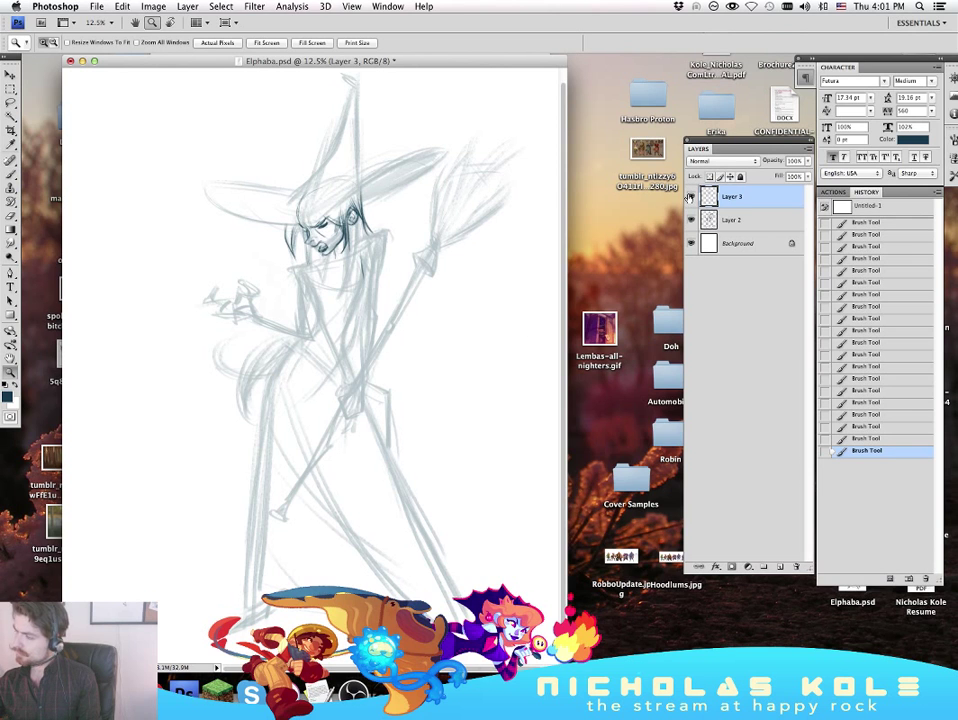
Step: Erase parts of the jaw and cheek lines and the stray marks at the far side of the forehead at 25% zoom
click(342, 268)
click(351, 262)
key(e)
drag(339, 212, 312, 245)
key(b)
key(e)
mouse_move(240, 182)
mouse_down()
mouse_move(256, 152)
mouse_move(246, 176)
mouse_up()
key(b)
Step: Redraw the jaw line with repeated strokes between the chin and the front hair lock, undoing the last stroke
drag(327, 237, 339, 221)
drag(341, 218, 322, 240)
drag(344, 209, 328, 234)
drag(346, 201, 333, 228)
key(super+z)
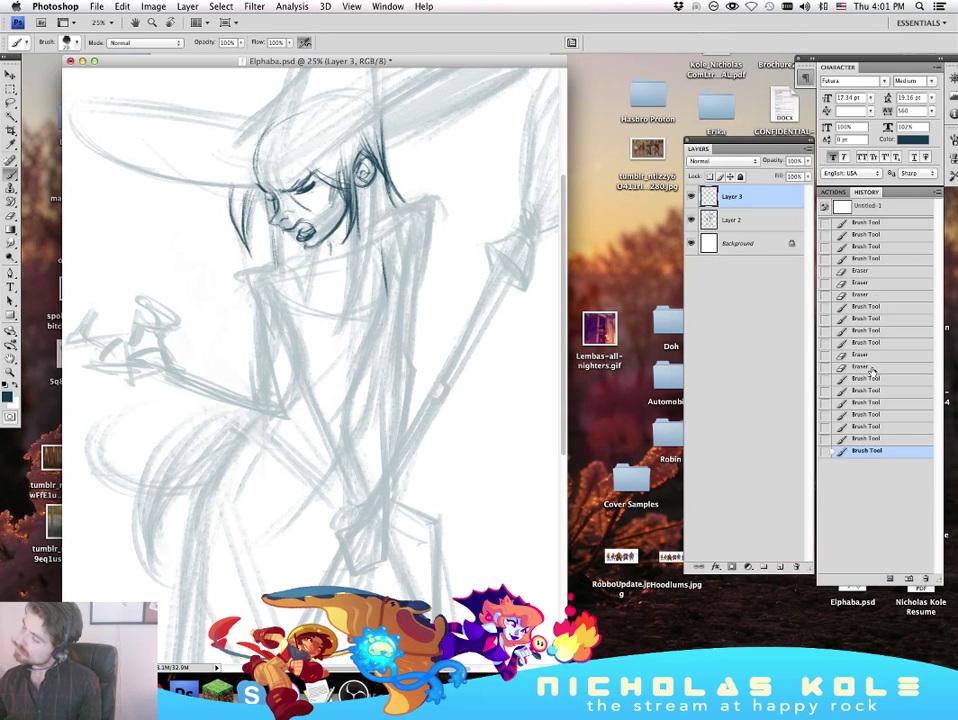
Step: Return to the history state before the latest jaw strokes and redraw the jaw line between the chin and the front hair lock
click(873, 369)
click(890, 307)
click(888, 367)
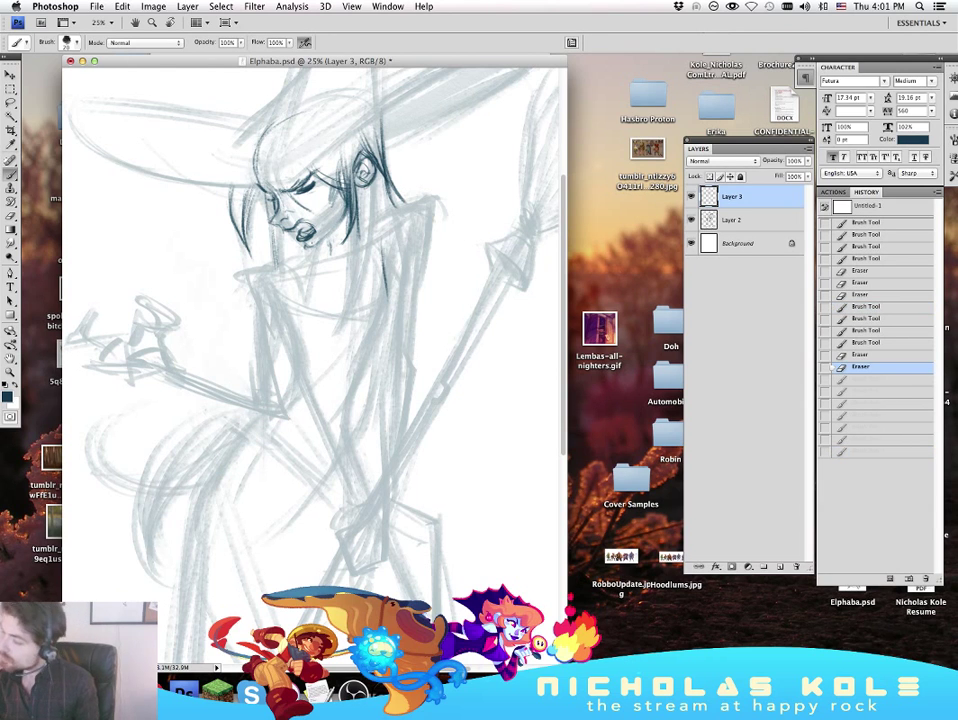
drag(344, 208, 328, 235)
drag(343, 212, 327, 238)
mouse_move(346, 208)
mouse_down()
mouse_move(314, 249)
mouse_move(327, 240)
mouse_up()
drag(347, 190, 337, 227)
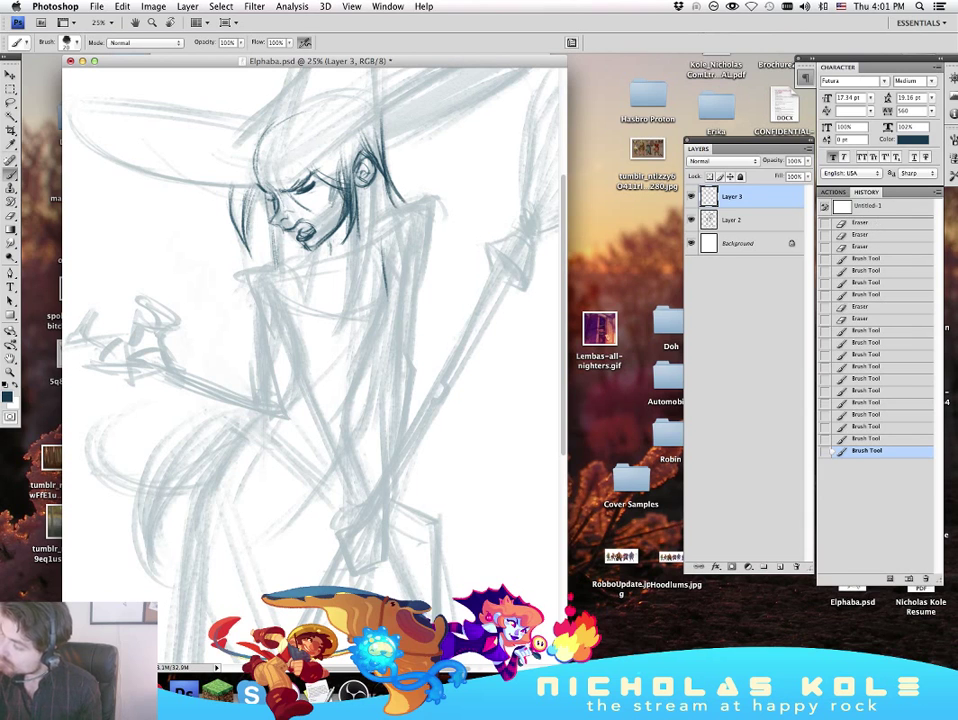
Step: Step back and forward through the jaw strokes in the history to compare them, leaving out the last stroke
click(880, 330)
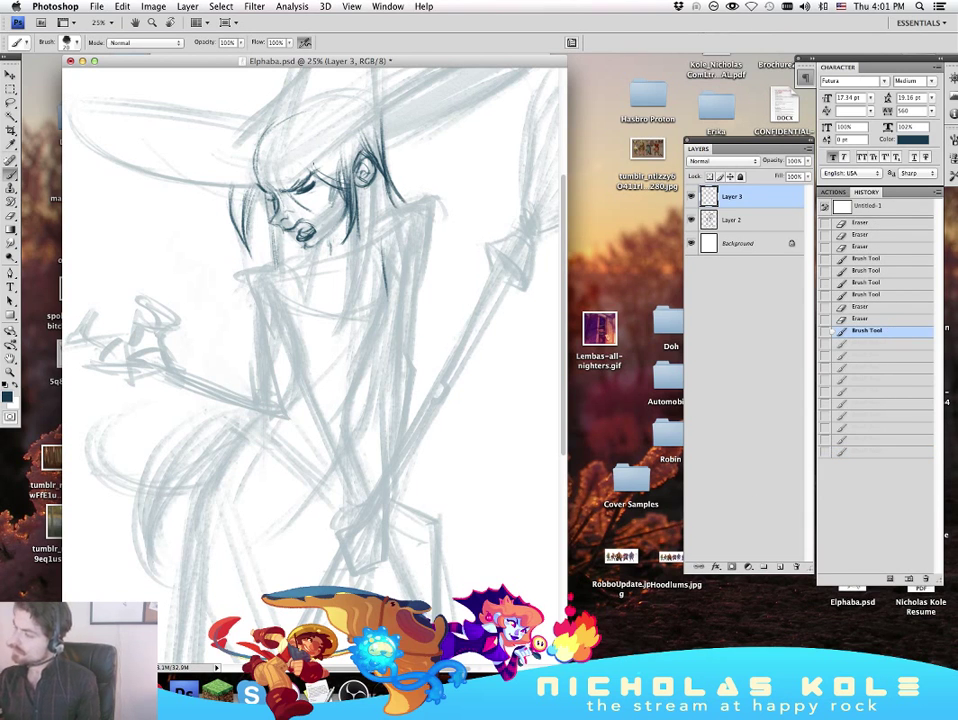
key(super+alt+z)
key(super+alt+z)
key(super+alt+z)
key(super+alt+z)
key(super+alt+z)
key(super+alt+z)
key(super+alt+z)
key(super+alt+z)
key(super+alt+z)
click(886, 440)
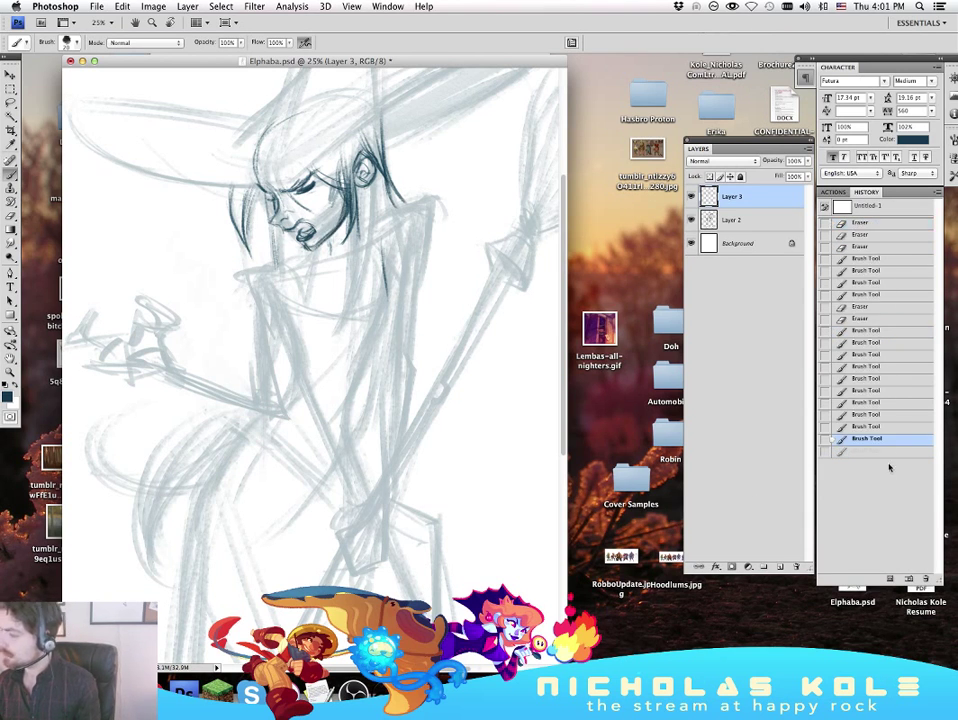
Step: Erase the excess jaw marks around and below the chin, and add small touch-up brush strokes to the sketch
key(e)
drag(337, 224, 308, 258)
drag(319, 239, 310, 258)
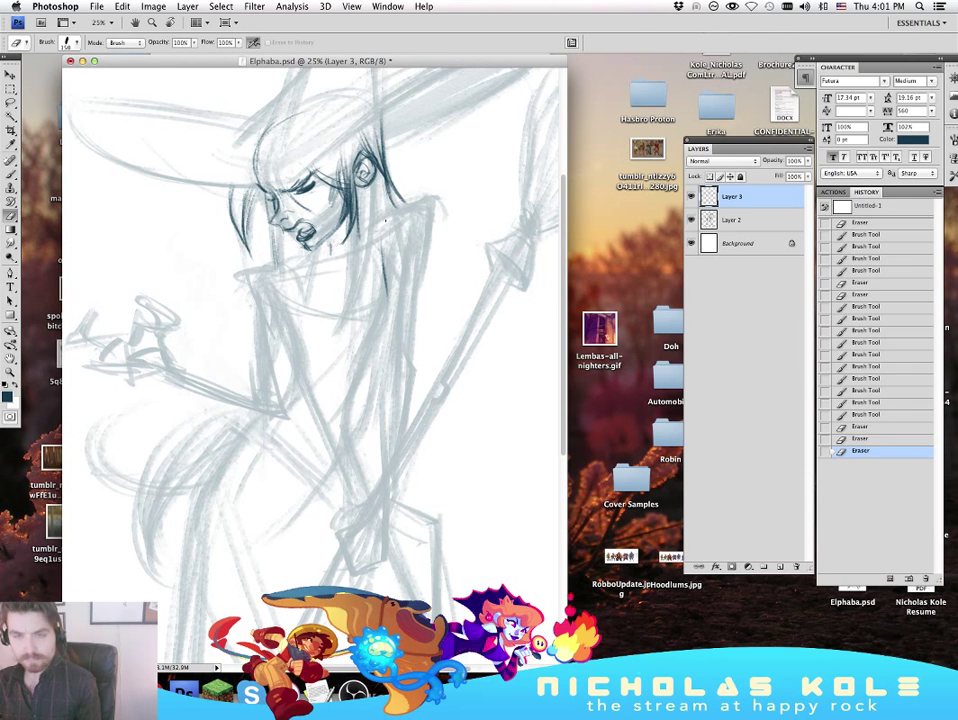
key(b)
drag(407, 364, 390, 444)
drag(232, 241, 221, 249)
drag(244, 224, 222, 248)
mouse_move(430, 530)
mouse_down()
mouse_move(505, 511)
mouse_move(462, 537)
mouse_up()
scroll(432, 436, down, 3)
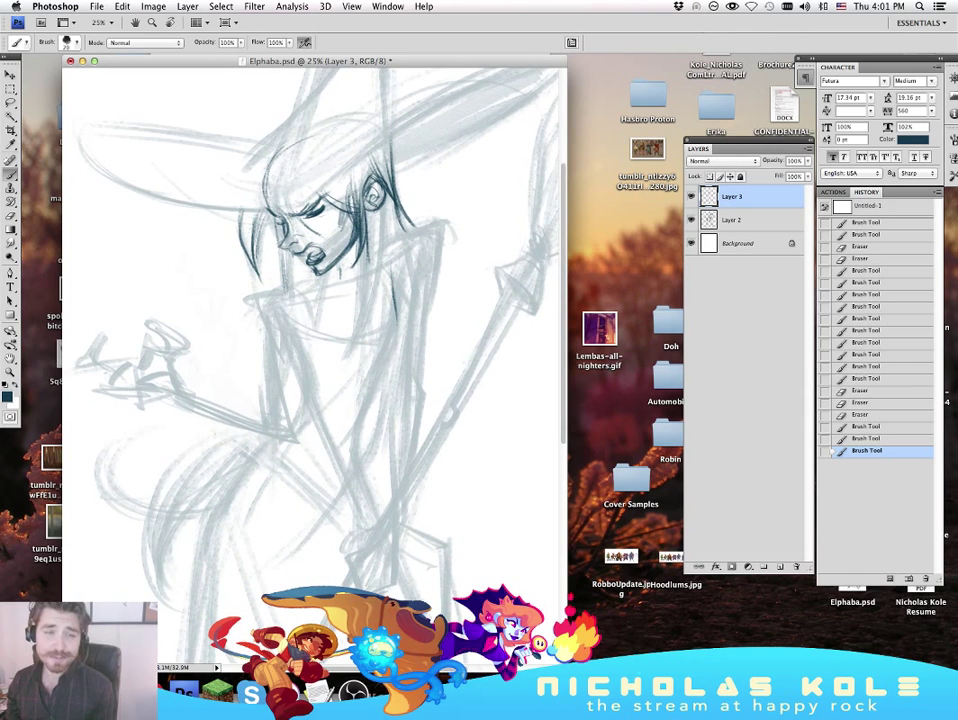
key(Tab)
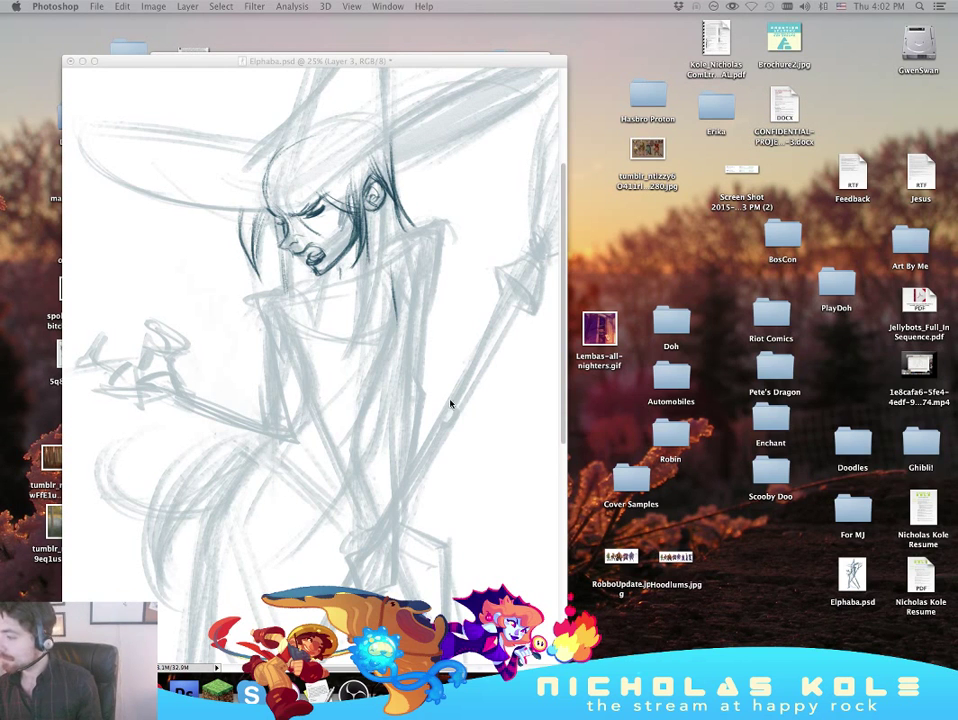
key(Tab)
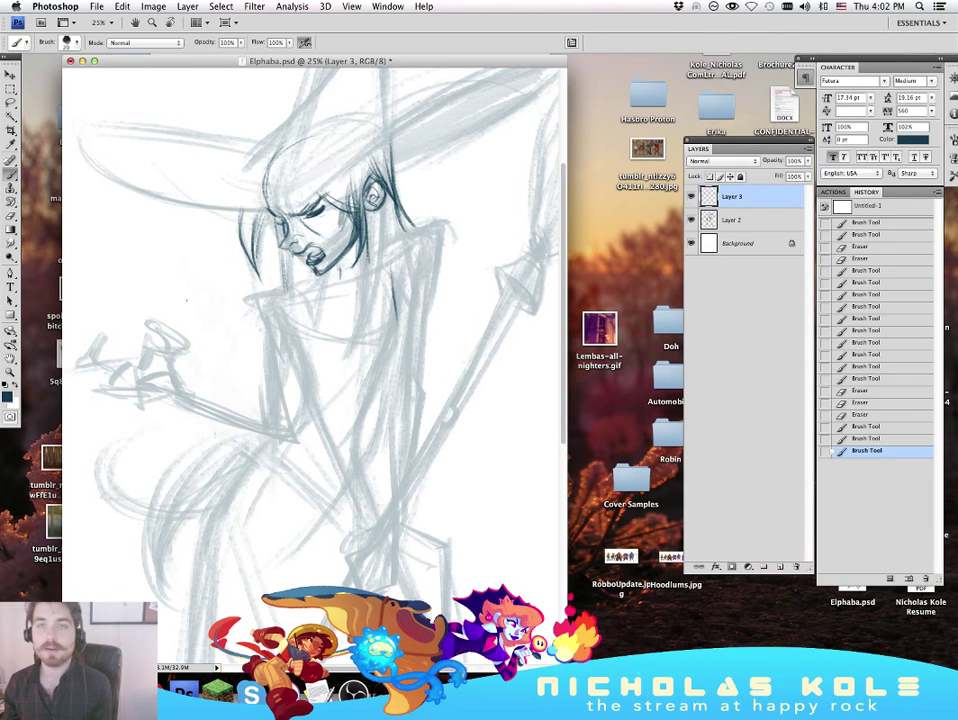
key(Tab)
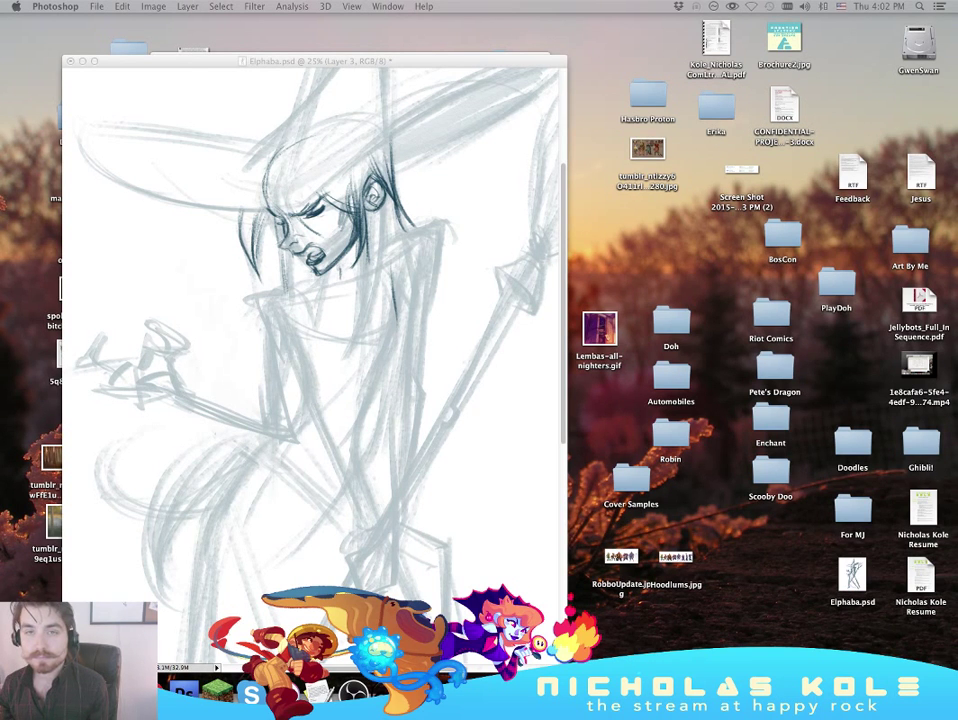
key(Tab)
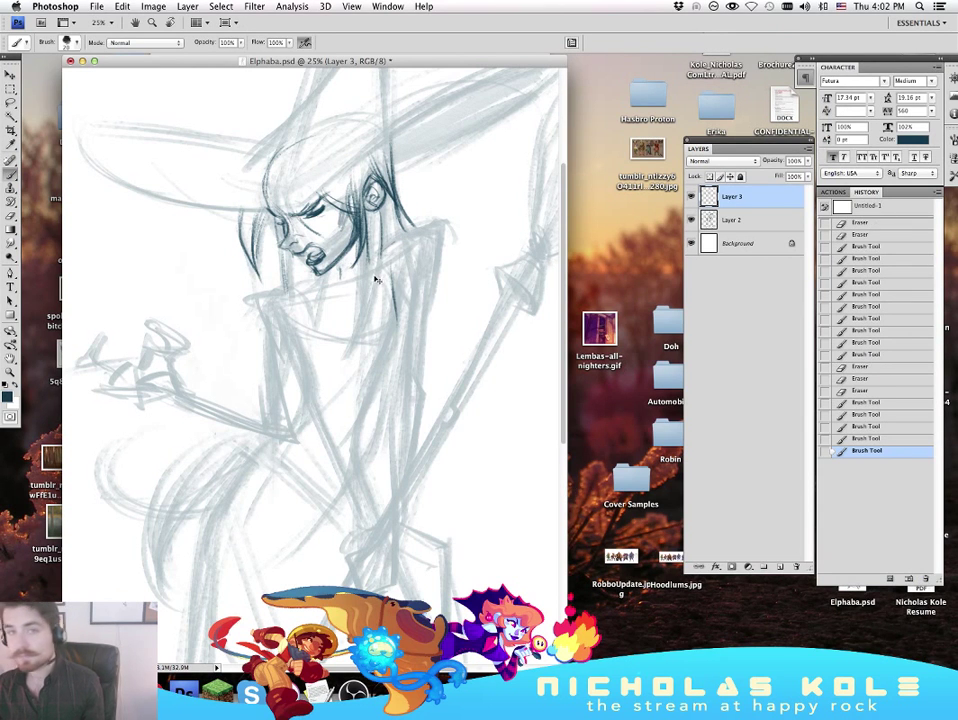
key(Delete)
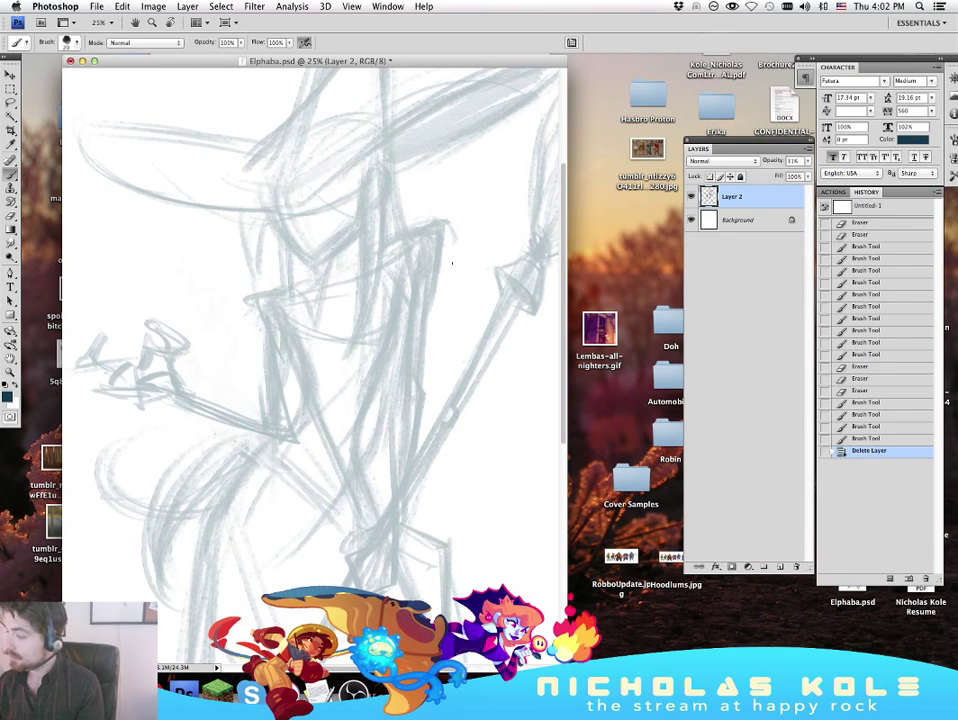
key(super+z)
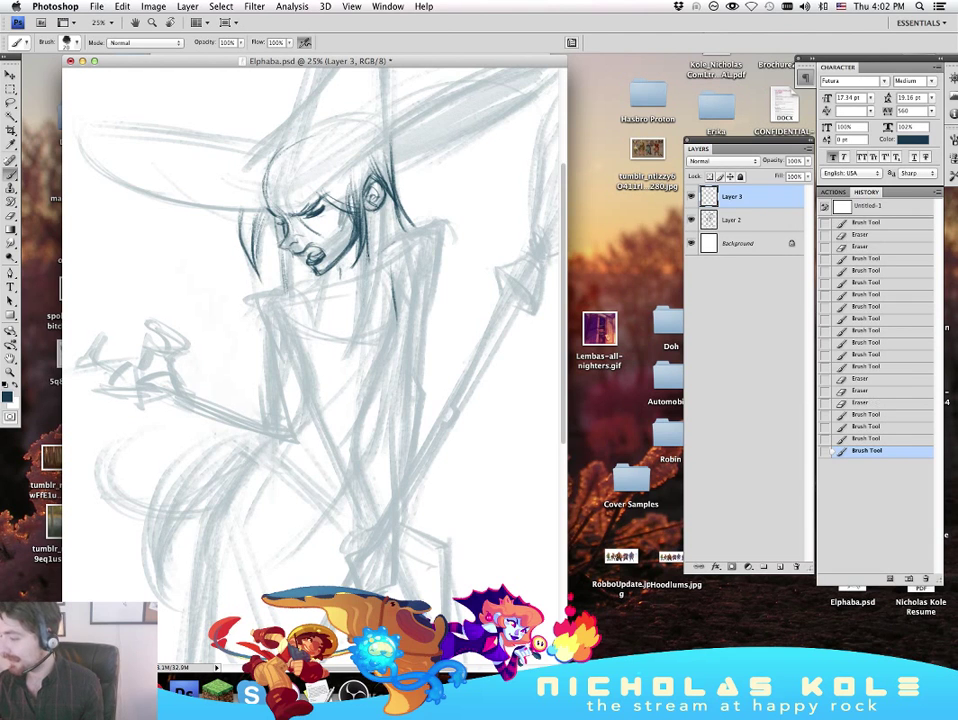
Step: Extend the hair locks on both sides of the neck toward the chest, add the near collar curve, and erase excess marks
drag(368, 225, 366, 319)
drag(365, 252, 383, 320)
drag(420, 238, 385, 285)
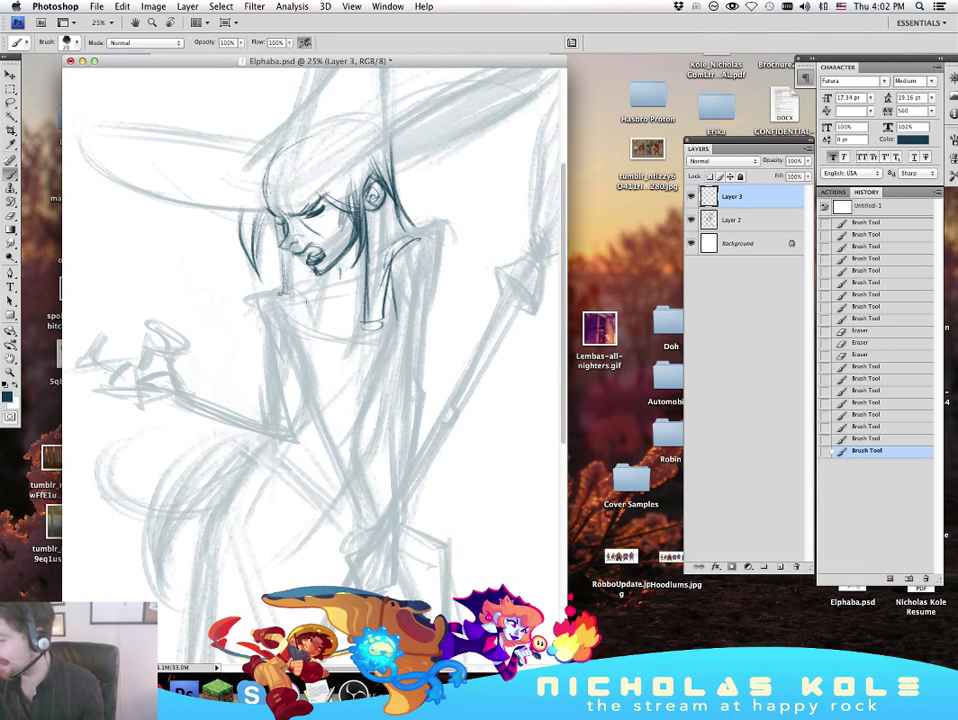
drag(280, 290, 373, 353)
scroll(315, 369, up, 2)
key(e)
mouse_move(283, 226)
mouse_down()
mouse_move(289, 272)
mouse_move(289, 252)
mouse_up()
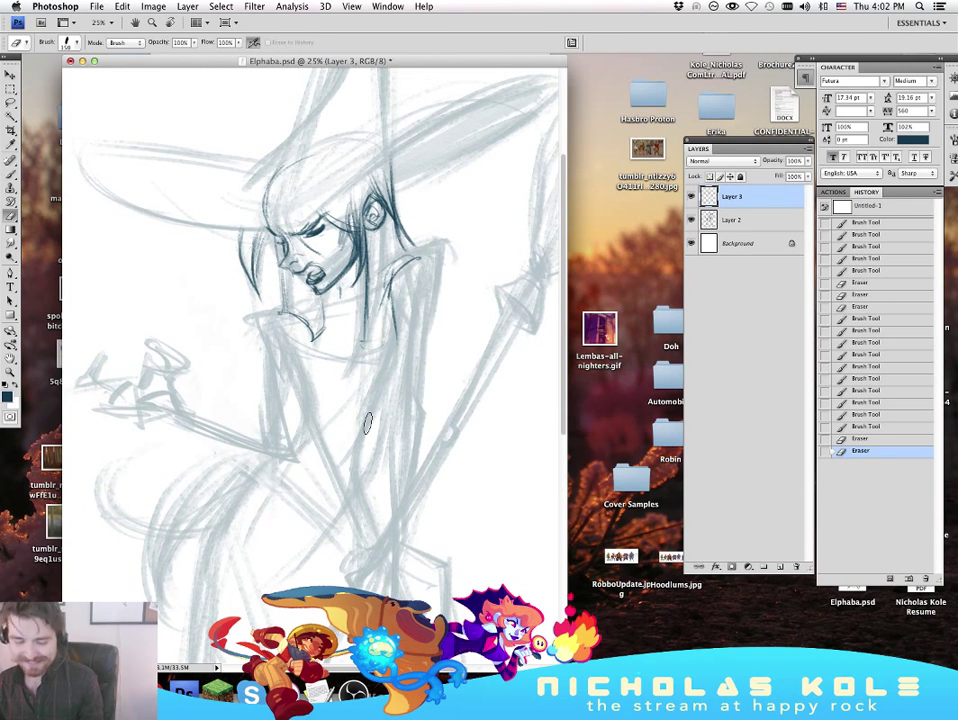
Step: Lengthen the near front hair lock with tapering strokes down onto the upper chest
key(b)
drag(366, 312, 350, 360)
drag(377, 250, 354, 357)
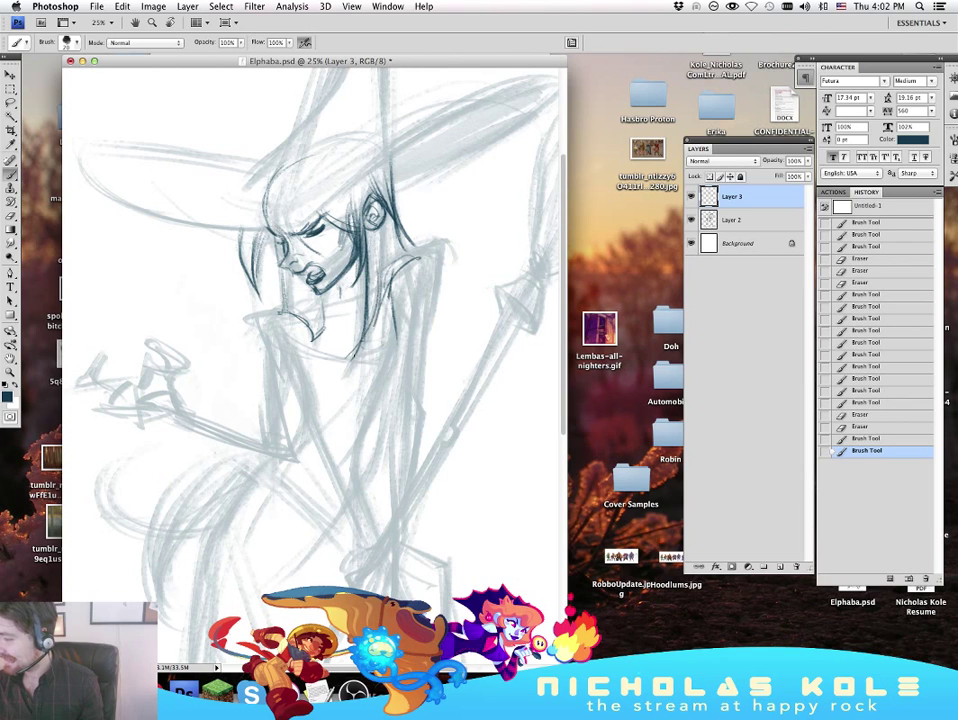
mouse_move(262, 268)
mouse_down()
mouse_move(283, 170)
mouse_move(273, 253)
mouse_up()
drag(280, 200, 271, 282)
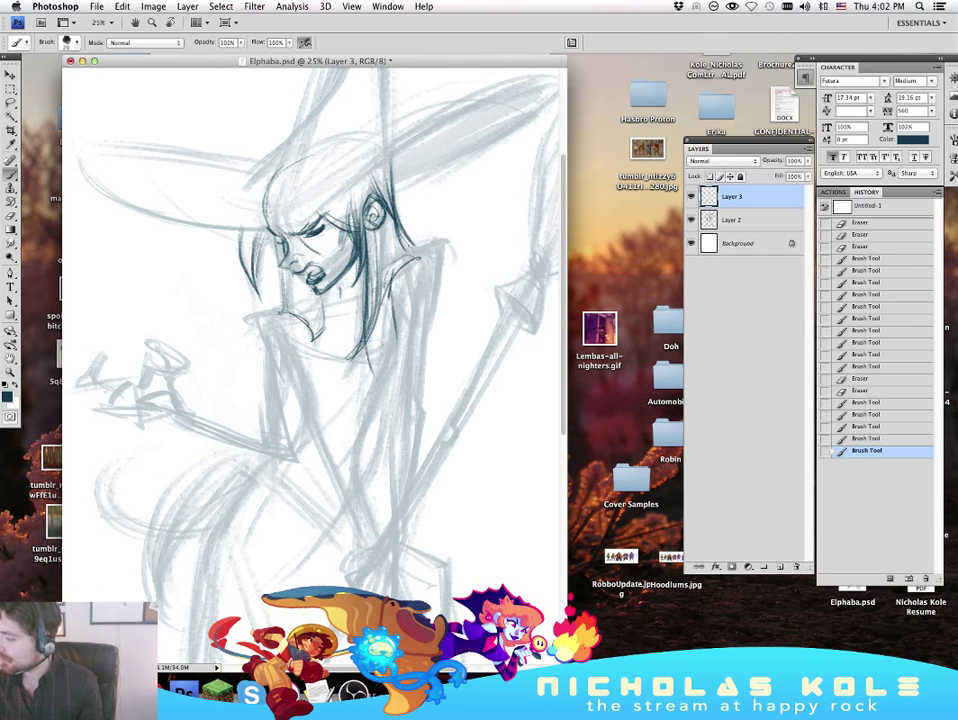
Step: Draw the near and far shoulder contours, continuing the far one into the top of the upper arm
drag(391, 204, 414, 257)
drag(386, 276, 373, 345)
drag(281, 312, 323, 320)
mouse_move(243, 226)
mouse_down()
mouse_move(236, 251)
mouse_move(222, 223)
mouse_move(220, 237)
mouse_up()
drag(298, 162, 330, 196)
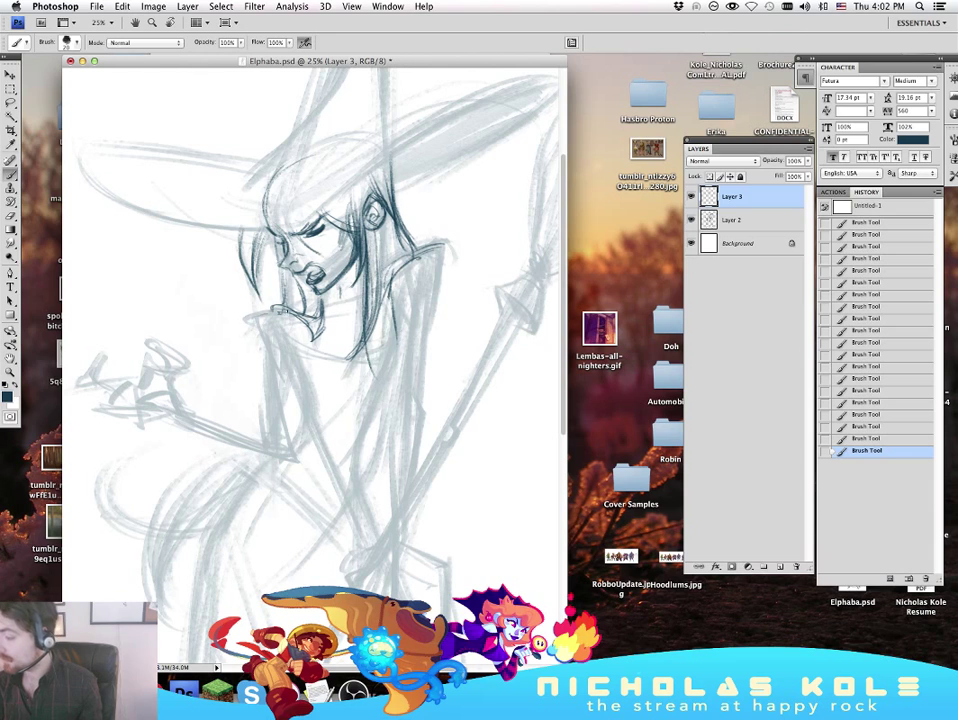
mouse_move(283, 311)
mouse_down()
mouse_move(249, 321)
mouse_move(263, 362)
mouse_move(297, 379)
mouse_up()
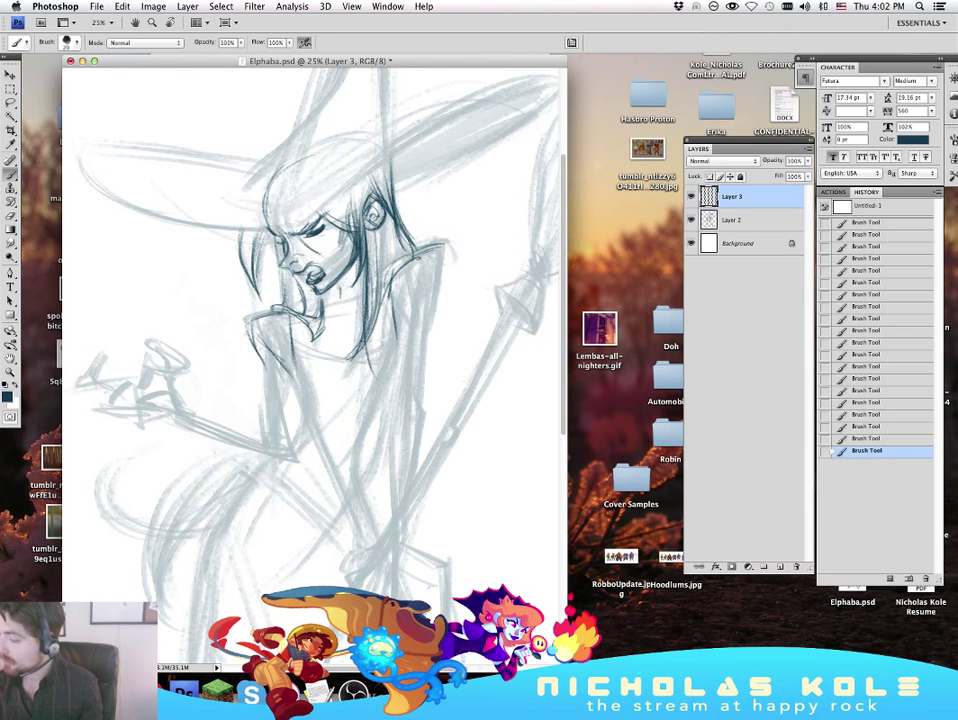
drag(430, 248, 443, 275)
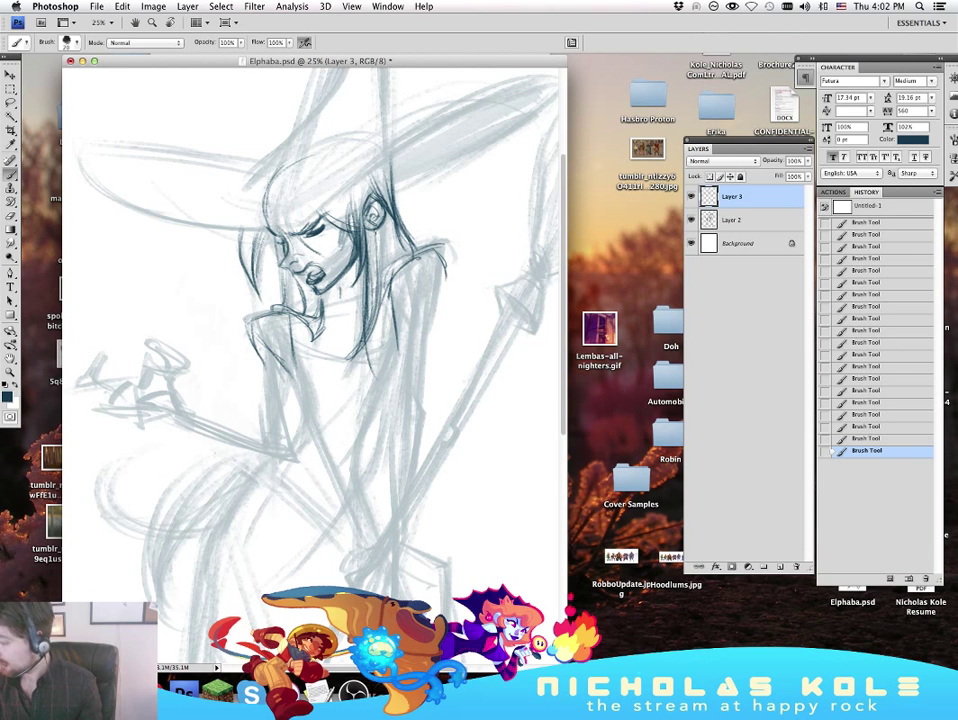
Step: Draw the inner contour of the far arm and the long curved near side of the torso down to the waist
drag(443, 432, 409, 378)
mouse_move(250, 281)
mouse_down()
mouse_move(278, 347)
mouse_move(256, 395)
mouse_up()
drag(362, 257, 346, 350)
mouse_move(367, 286)
mouse_down()
mouse_move(332, 402)
mouse_move(333, 453)
mouse_up()
drag(332, 392, 340, 465)
drag(346, 342, 340, 463)
drag(370, 288, 349, 339)
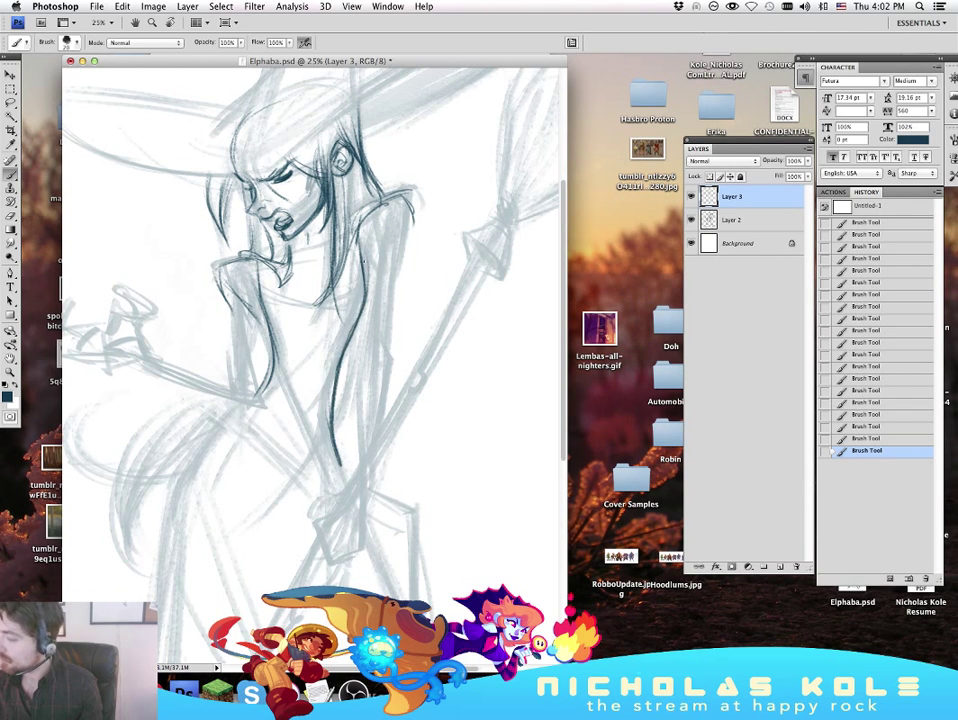
mouse_move(358, 243)
mouse_down()
mouse_move(373, 304)
mouse_move(362, 338)
mouse_up()
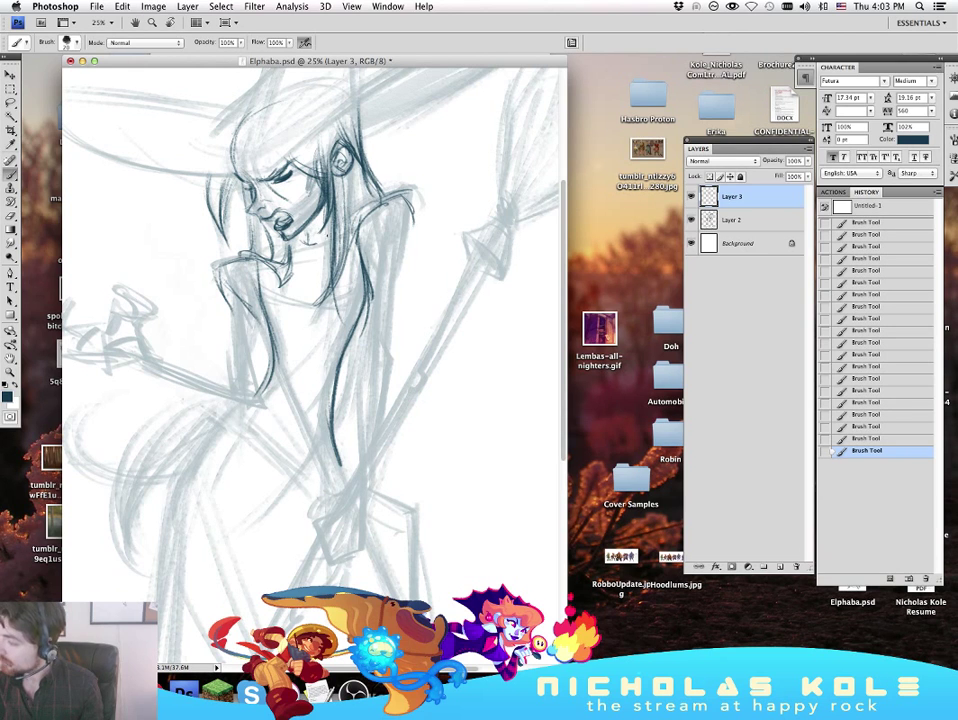
Step: Step back past the stray strokes beside the near torso line and draw the neckline across the chest between the shoulders
click(887, 369)
drag(240, 165, 222, 187)
key(super+z)
mouse_move(232, 262)
mouse_down()
mouse_move(326, 252)
mouse_move(390, 199)
mouse_up()
drag(345, 237, 388, 202)
drag(249, 136, 247, 184)
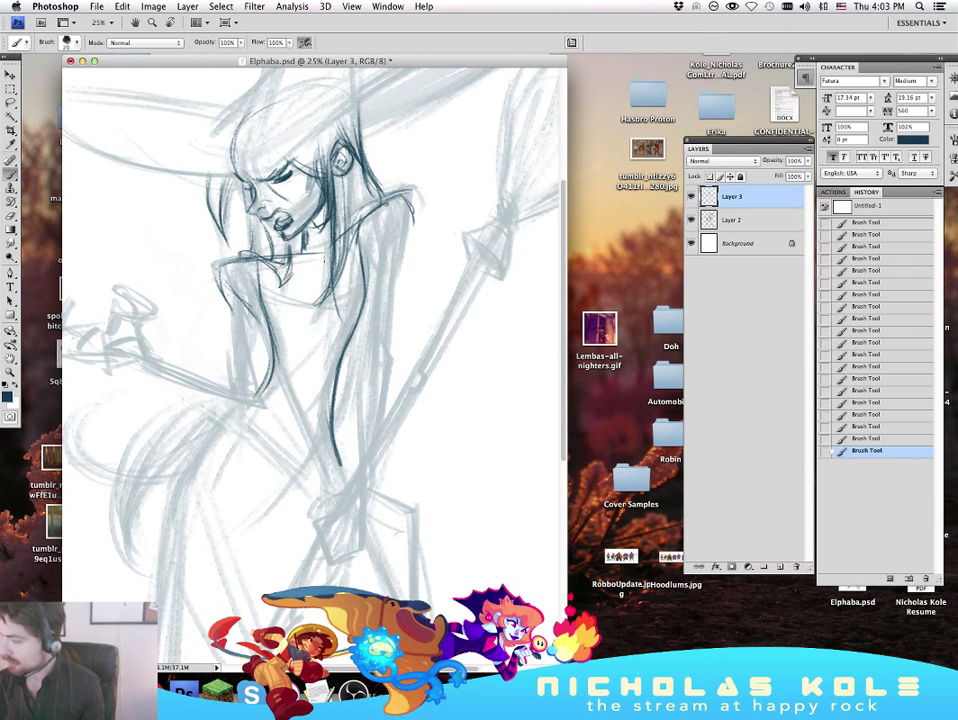
Step: Draw a long line down the middle of the torso and the lower edge of the near shoulder cap
drag(325, 228, 309, 422)
drag(319, 346, 306, 436)
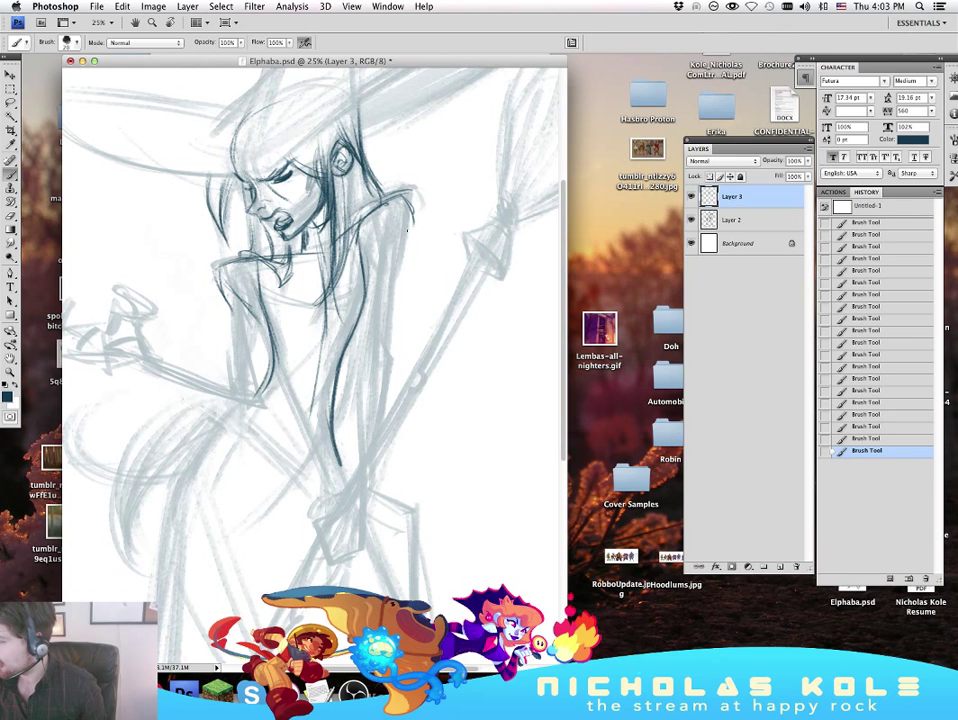
mouse_move(402, 248)
mouse_down()
mouse_move(368, 284)
mouse_move(370, 274)
mouse_up()
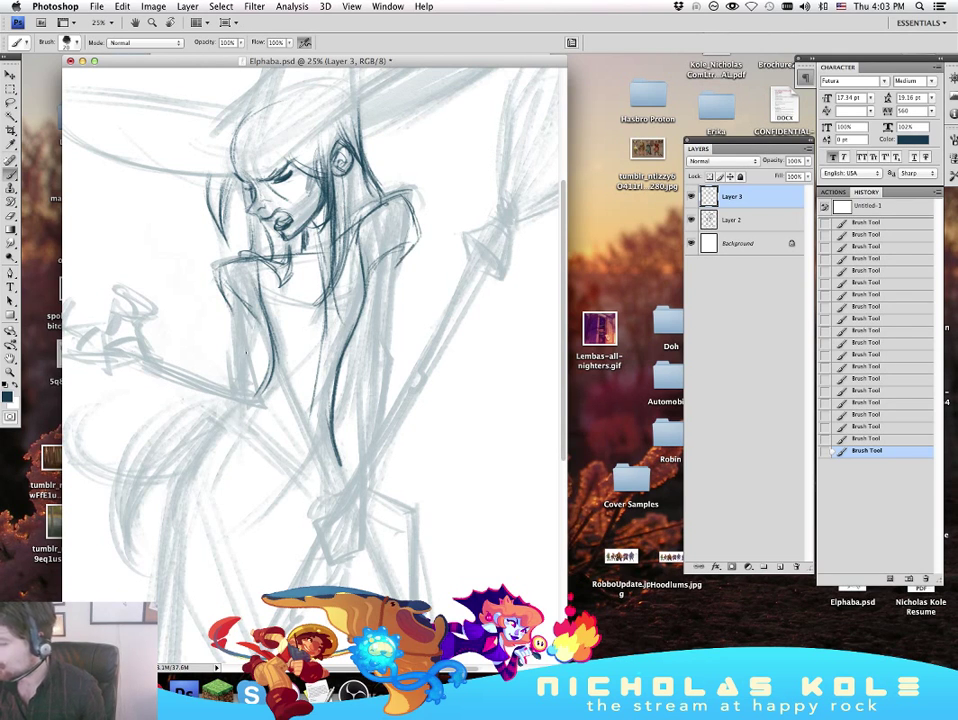
Step: Outline both sides of the far upper arm and close it with the elbow
drag(231, 308, 245, 377)
mouse_move(259, 318)
mouse_down()
mouse_move(262, 391)
mouse_move(271, 353)
mouse_move(267, 384)
mouse_up()
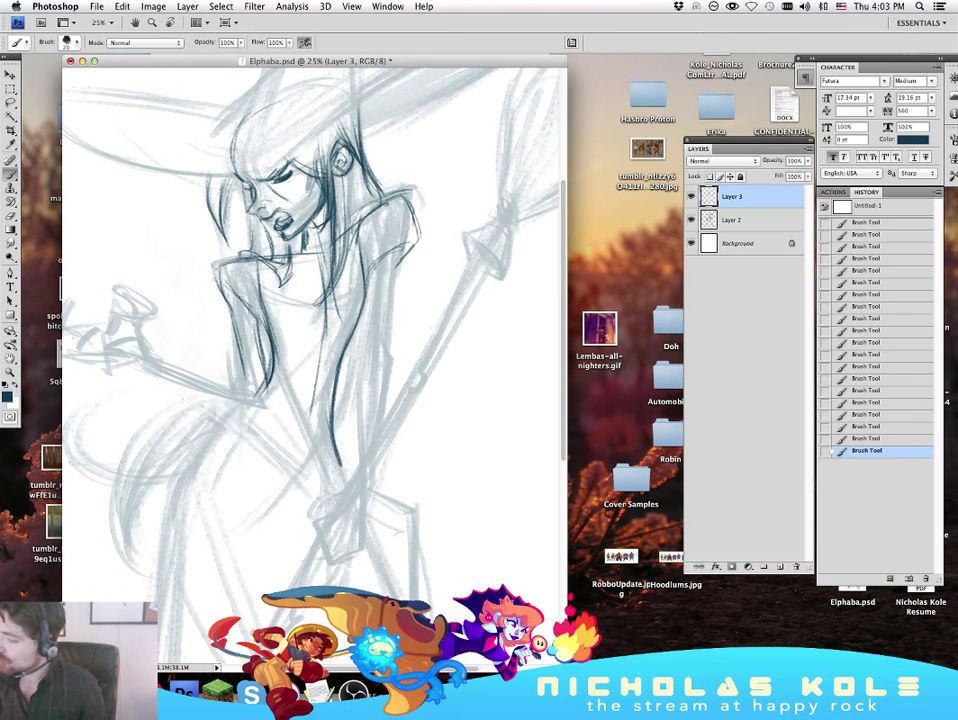
mouse_move(231, 299)
mouse_down()
mouse_move(239, 340)
mouse_move(231, 380)
mouse_up()
drag(231, 380, 258, 404)
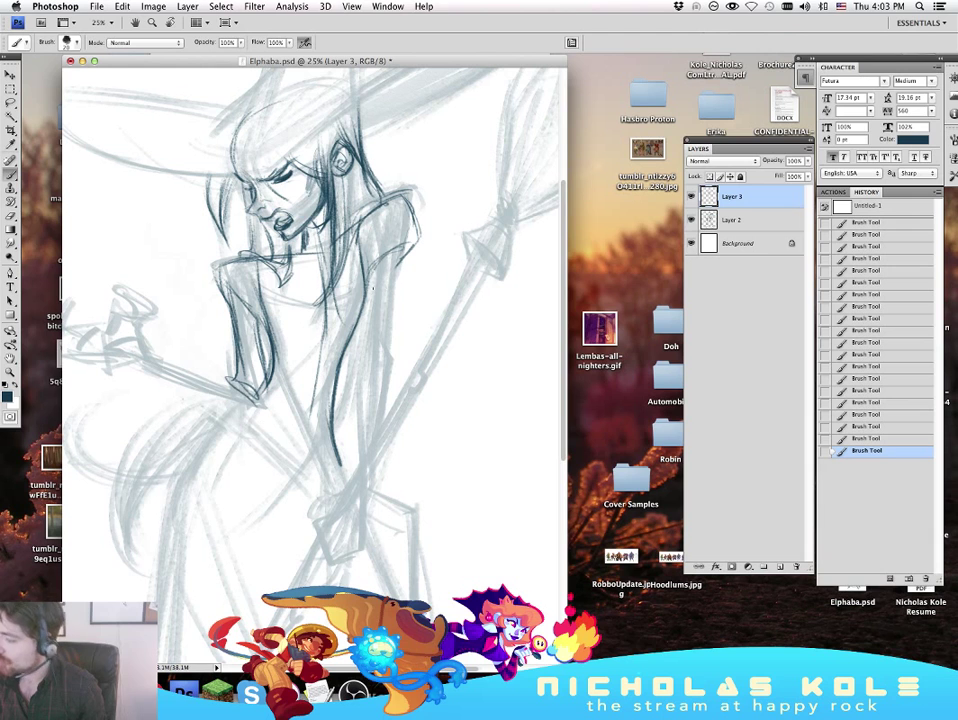
Step: Draw the near side of the hat brim from the forehead up toward its outer tip, undoing the surplus strokes
mouse_move(431, 466)
mouse_down()
mouse_move(440, 498)
mouse_move(455, 490)
mouse_move(476, 522)
mouse_up()
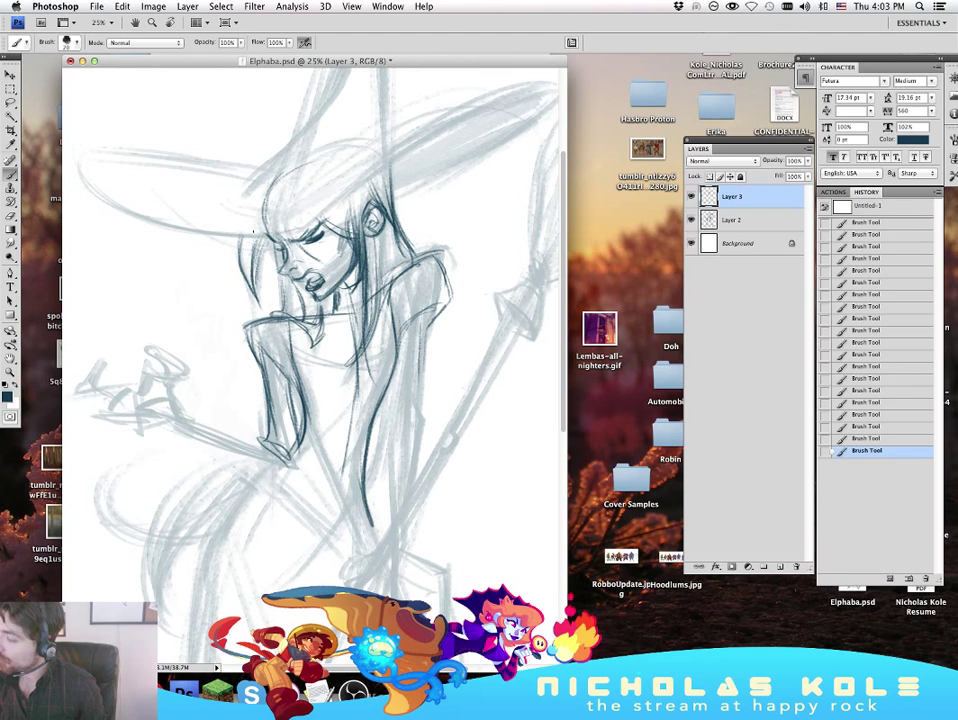
mouse_move(271, 236)
mouse_down()
mouse_move(303, 237)
mouse_move(376, 176)
mouse_up()
drag(316, 226, 414, 150)
drag(325, 221, 453, 124)
drag(376, 176, 475, 113)
drag(384, 164, 485, 106)
key(super+z)
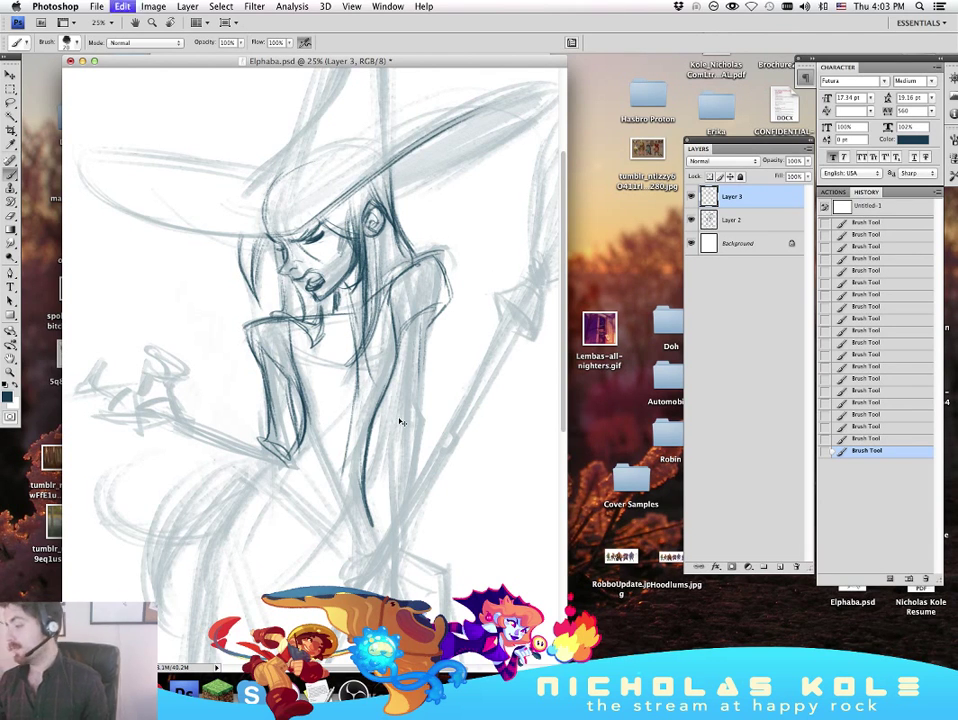
key(super+z)
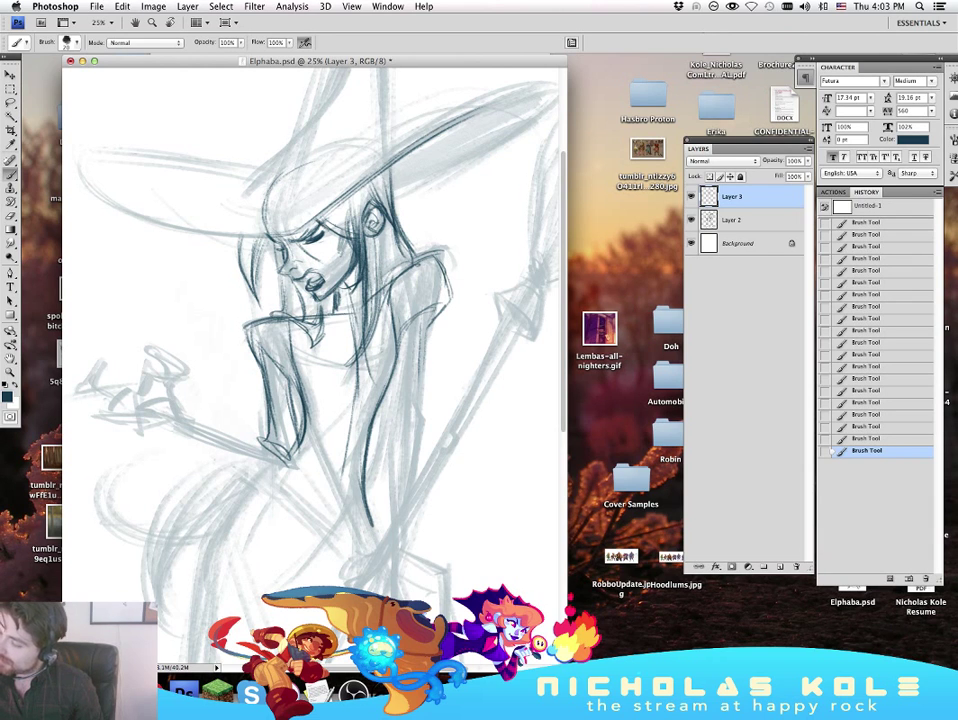
Step: Undo the extra brim stroke over the forehead and draw the lower edge of the hat brim's far side
drag(273, 238, 339, 208)
key(super+z)
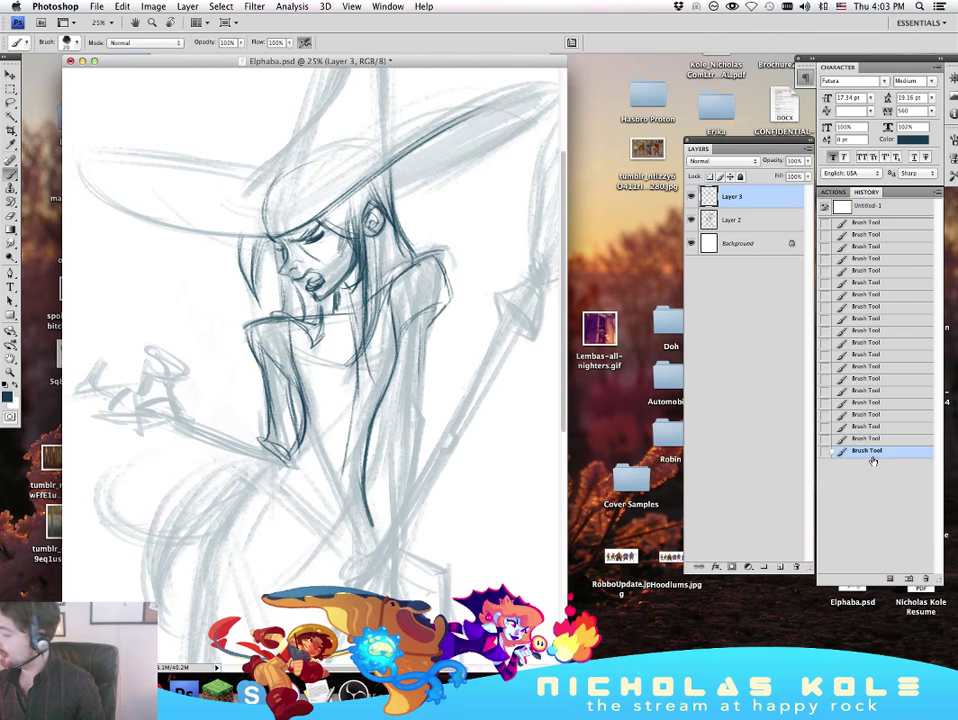
click(873, 440)
drag(122, 212, 268, 237)
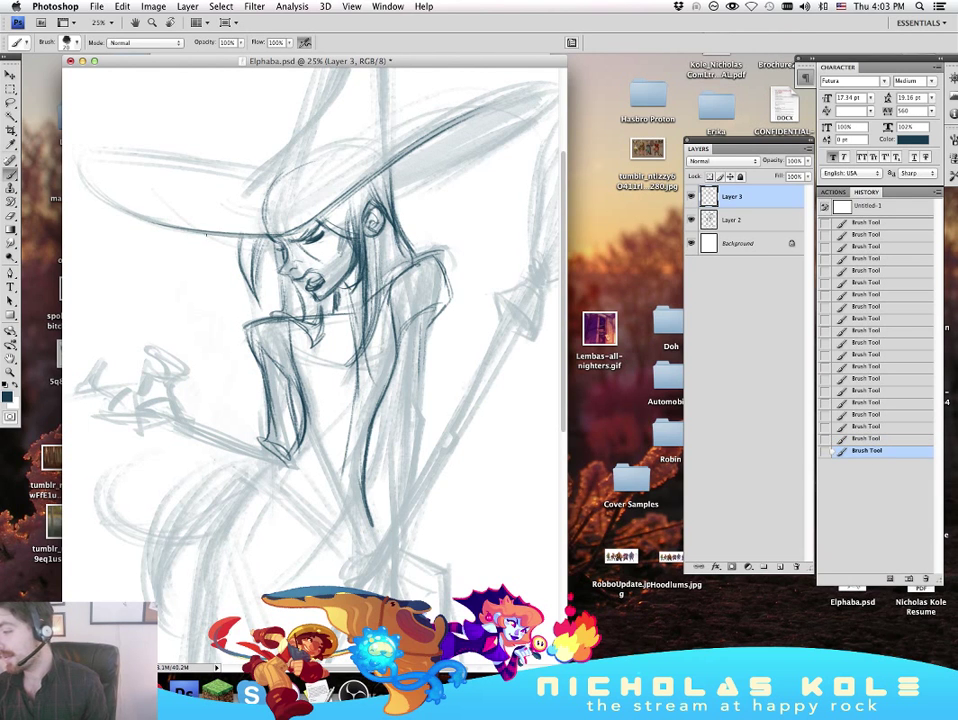
Step: Draw the near arm's contours from below the shoulder cap past the elbow and down the forearm toward the hip
scroll(462, 421, right, 5)
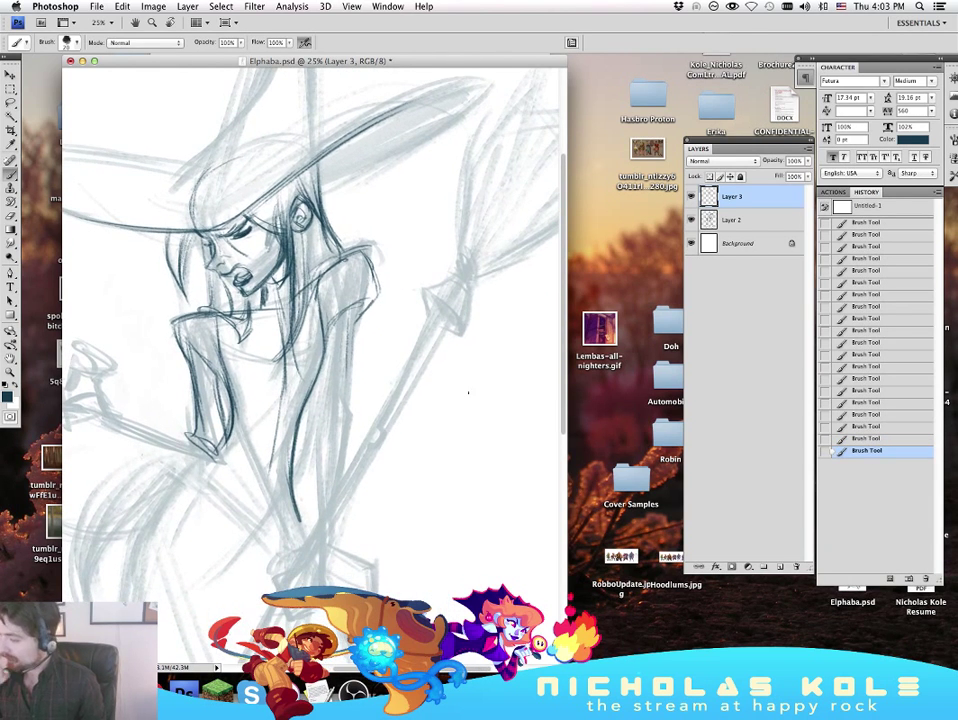
drag(468, 393, 513, 354)
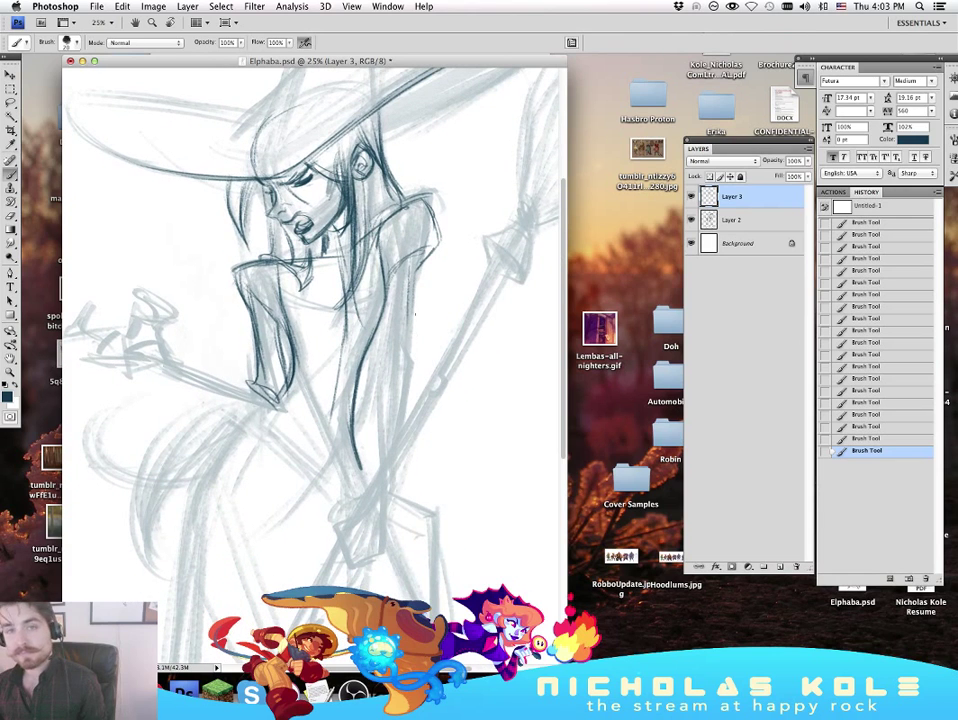
mouse_move(408, 258)
mouse_down()
mouse_move(409, 338)
mouse_move(383, 360)
mouse_move(402, 370)
mouse_up()
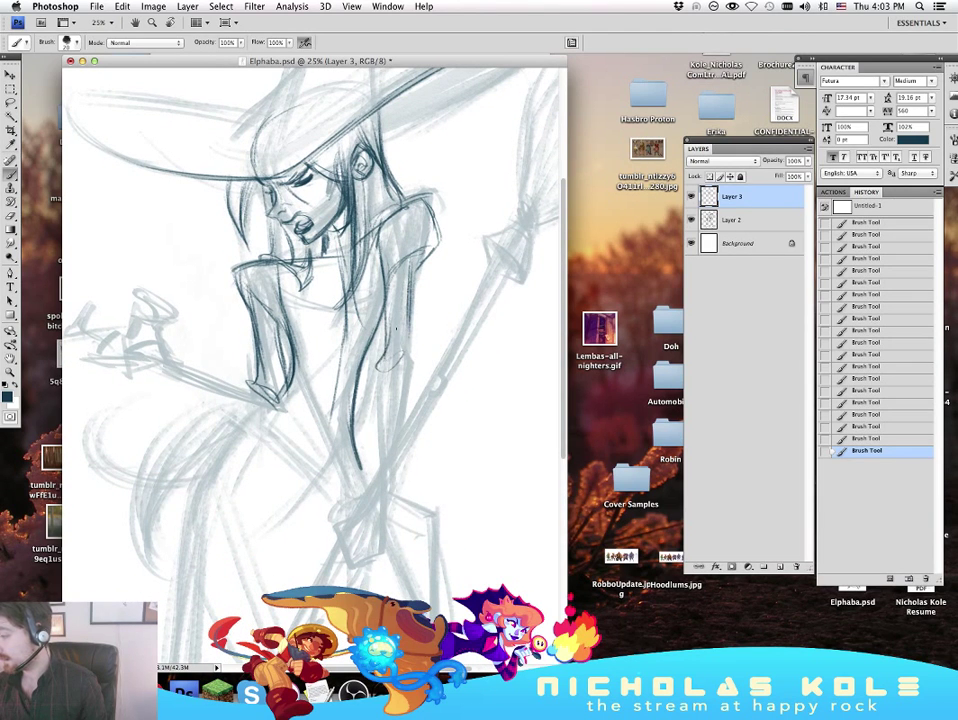
mouse_move(405, 310)
mouse_down()
mouse_move(381, 378)
mouse_move(413, 355)
mouse_move(402, 427)
mouse_up()
drag(379, 375, 384, 460)
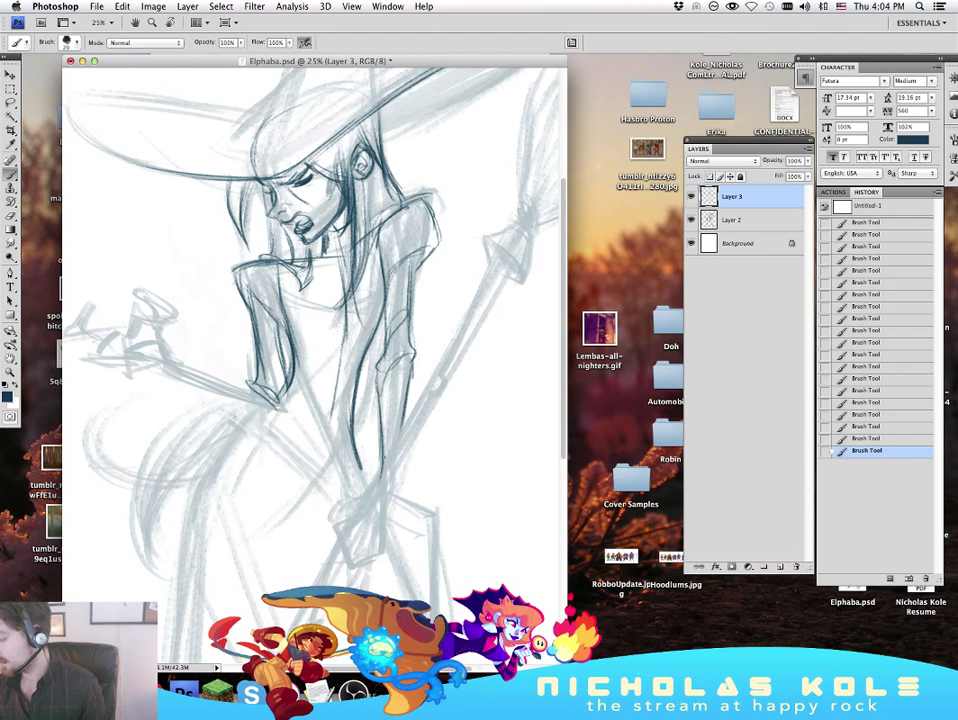
Step: Carry the near forearm's contour down to a pointed cuff at the wrist and reinforce the far upper arm's lines
drag(304, 285, 300, 341)
mouse_move(402, 438)
mouse_down()
mouse_move(401, 482)
mouse_move(372, 494)
mouse_move(391, 522)
mouse_up()
drag(304, 356, 296, 390)
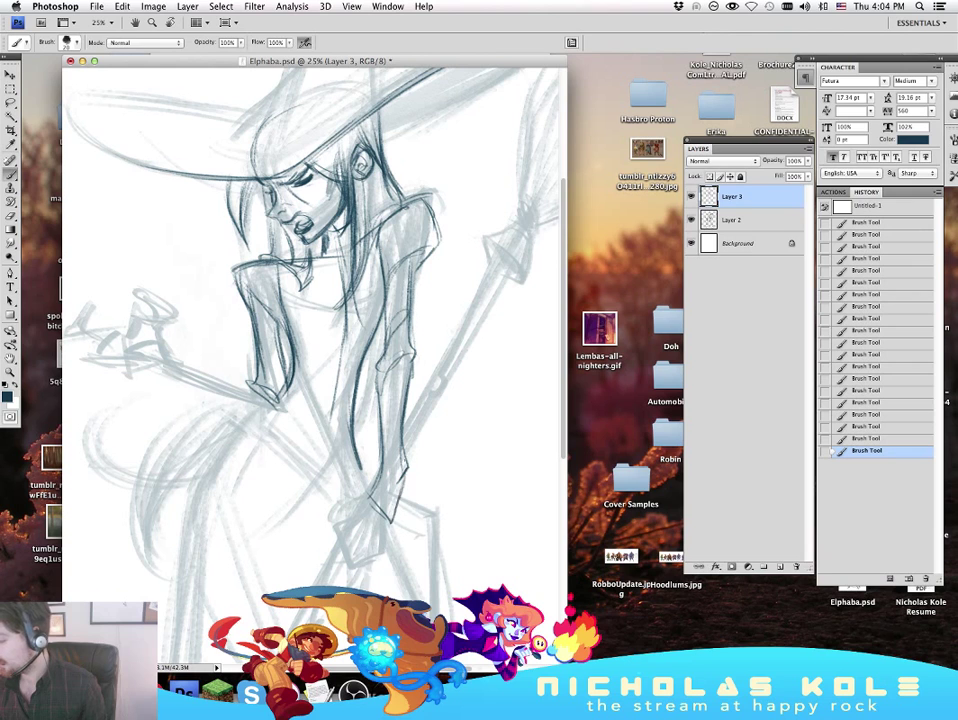
drag(282, 324, 303, 396)
Step: Draw the far forearm's upper and lower contours between wrist and elbow, stepping back in the history to redo the first strokes
drag(486, 482, 500, 436)
mouse_move(172, 326)
mouse_down()
mouse_move(194, 308)
mouse_move(229, 327)
mouse_move(230, 347)
mouse_up()
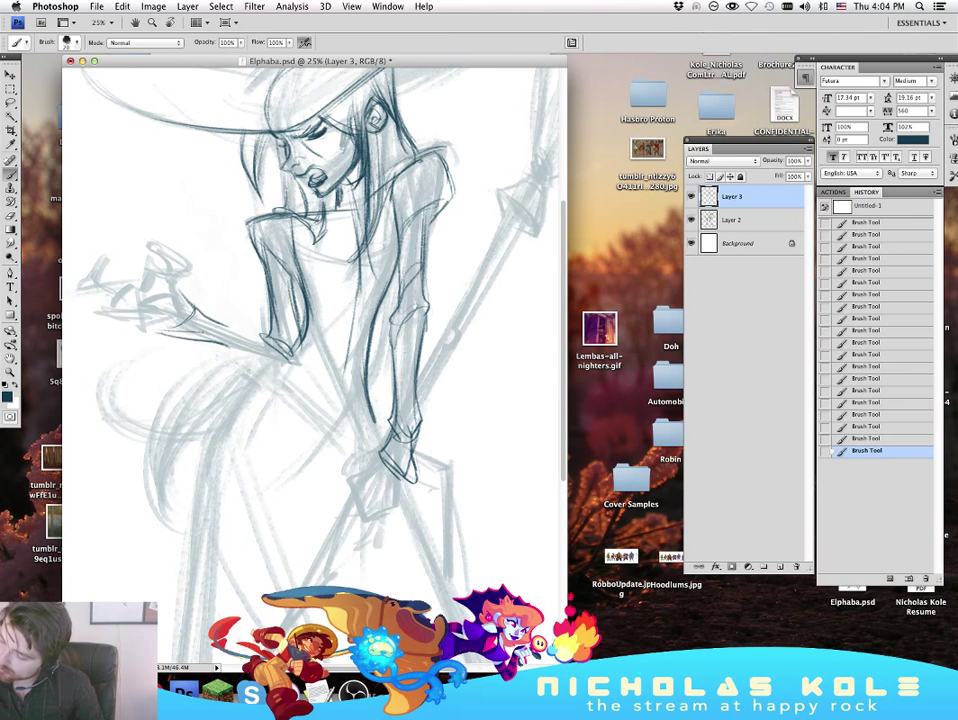
drag(165, 331, 268, 358)
drag(193, 311, 253, 332)
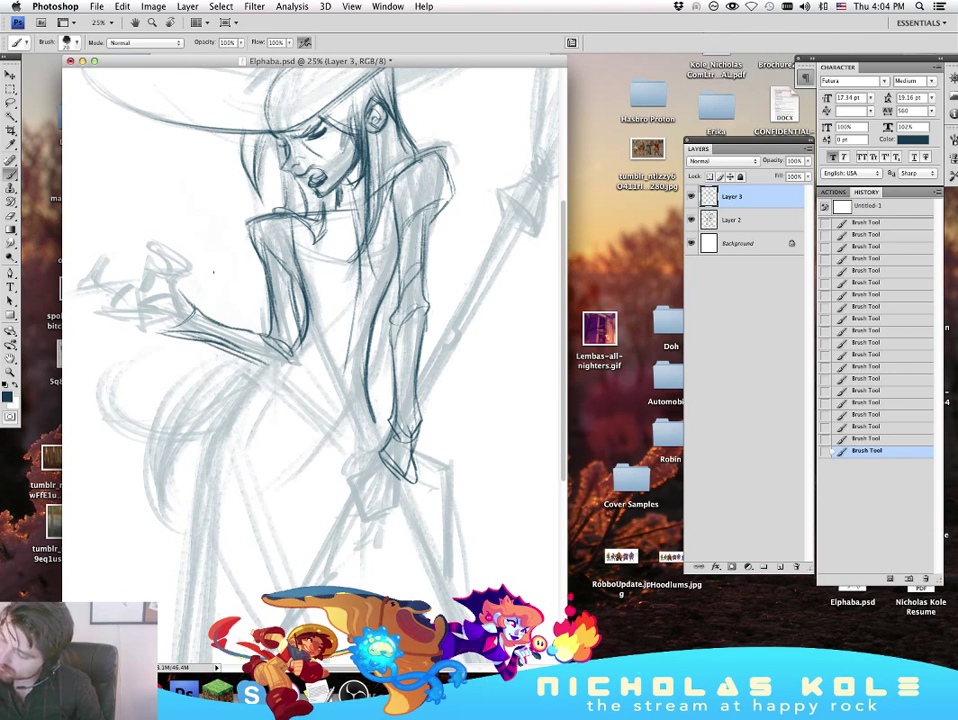
click(889, 389)
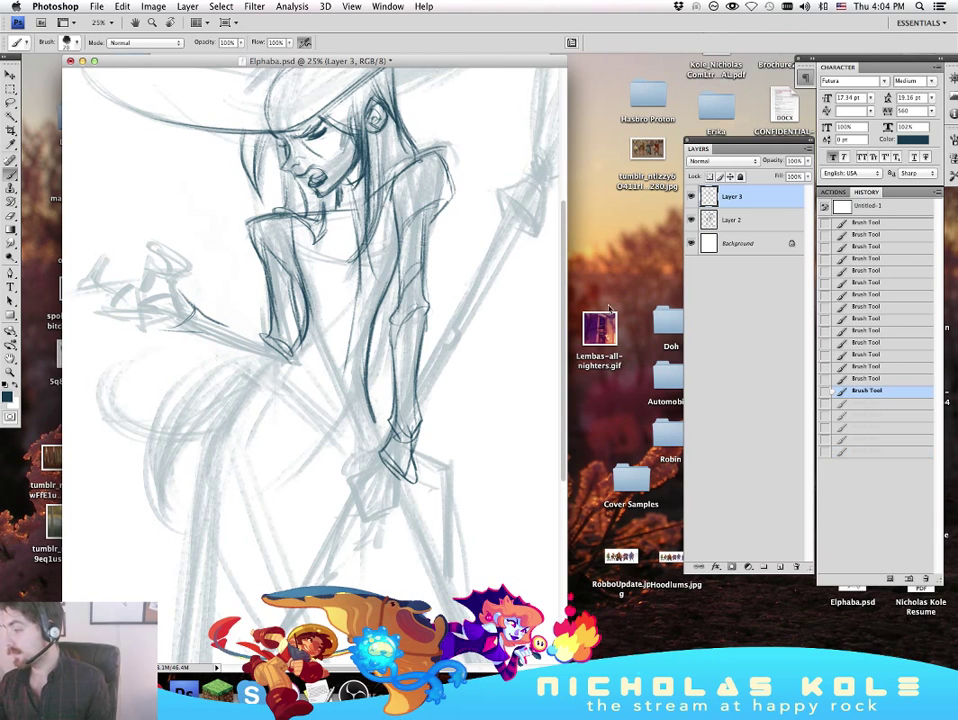
drag(196, 312, 262, 342)
drag(165, 328, 208, 341)
mouse_move(160, 329)
mouse_down()
mouse_move(282, 369)
mouse_move(301, 366)
mouse_up()
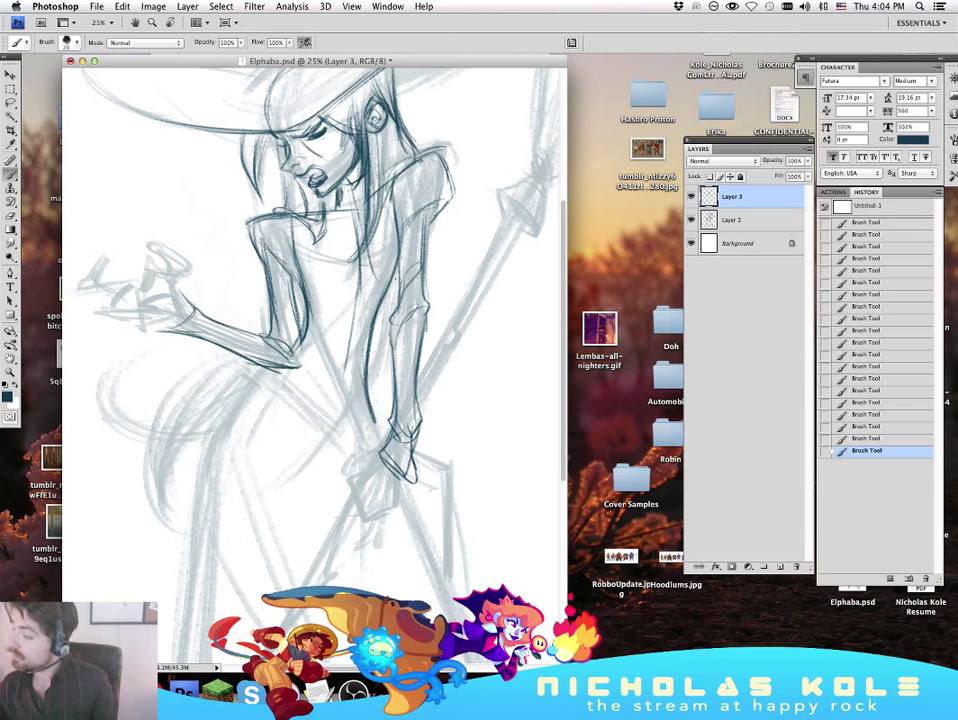
Step: On Layer 2, lasso the faded sketch of the far hand, shift it closer to the forearm with Free Transform, and deselect
click(735, 219)
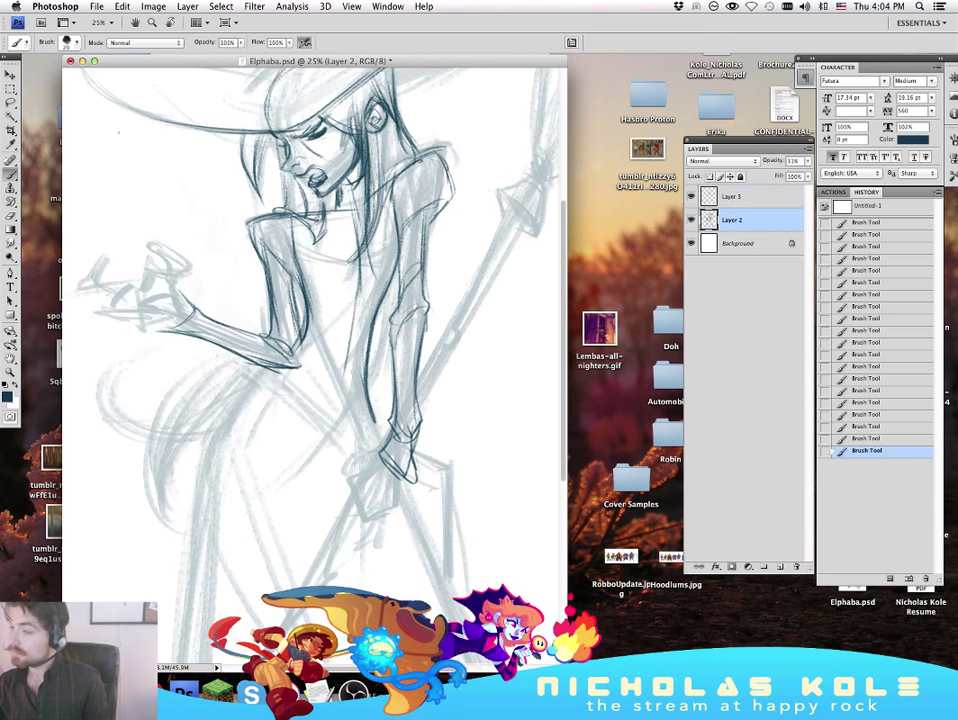
key(l)
mouse_move(110, 348)
mouse_down()
mouse_move(150, 207)
mouse_move(220, 276)
mouse_move(172, 353)
mouse_move(130, 352)
mouse_up()
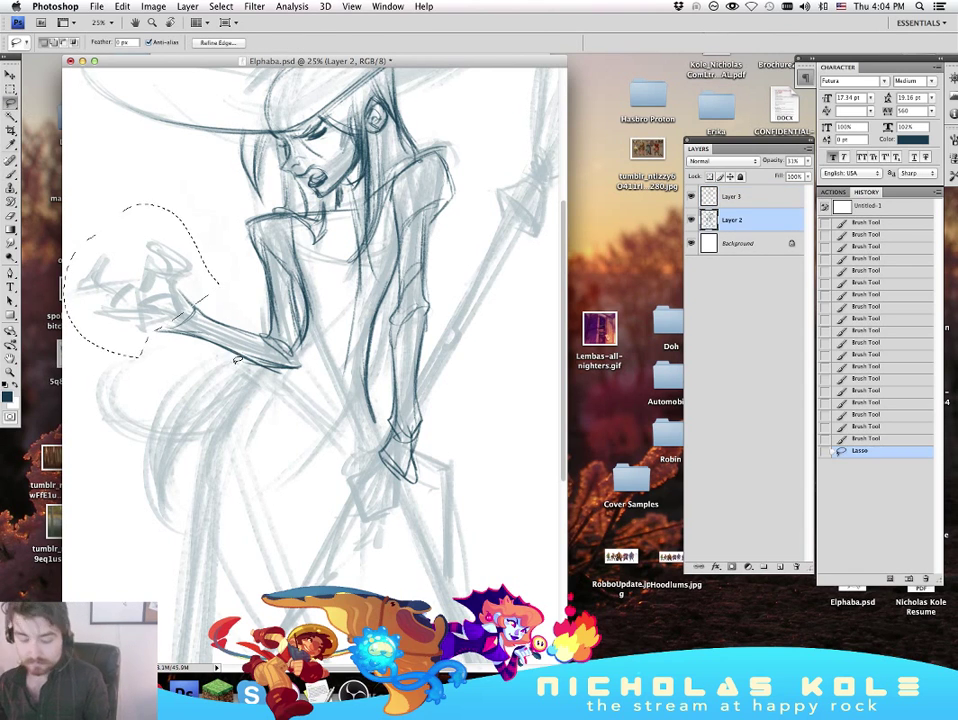
key(ctrl+t)
drag(198, 245, 214, 265)
key(Return)
key(ctrl+d)
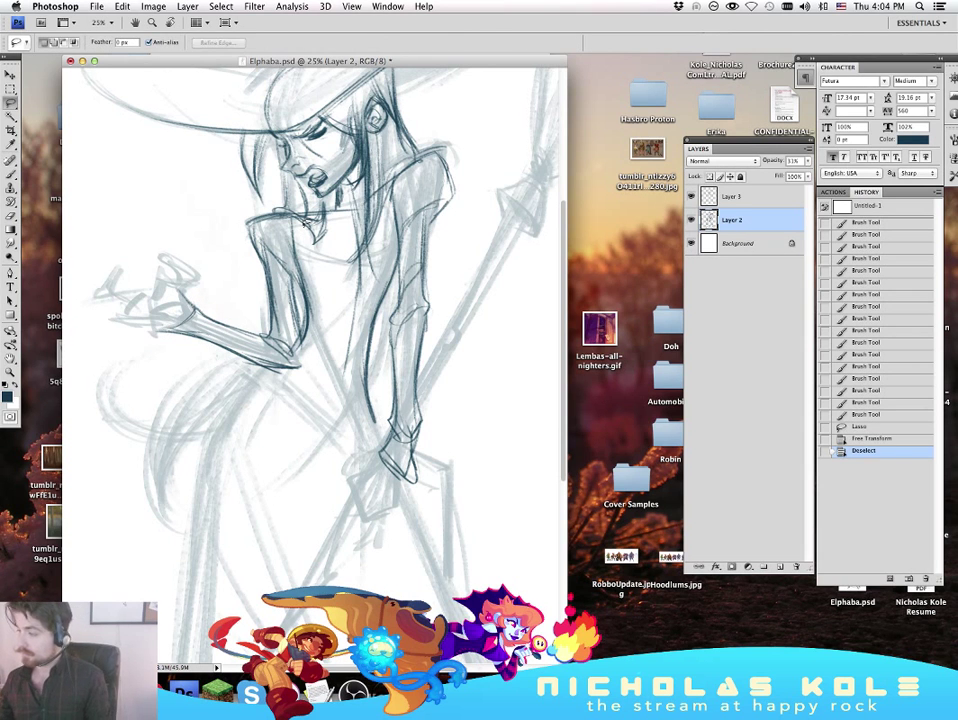
key(b)
click(691, 220)
click(691, 220)
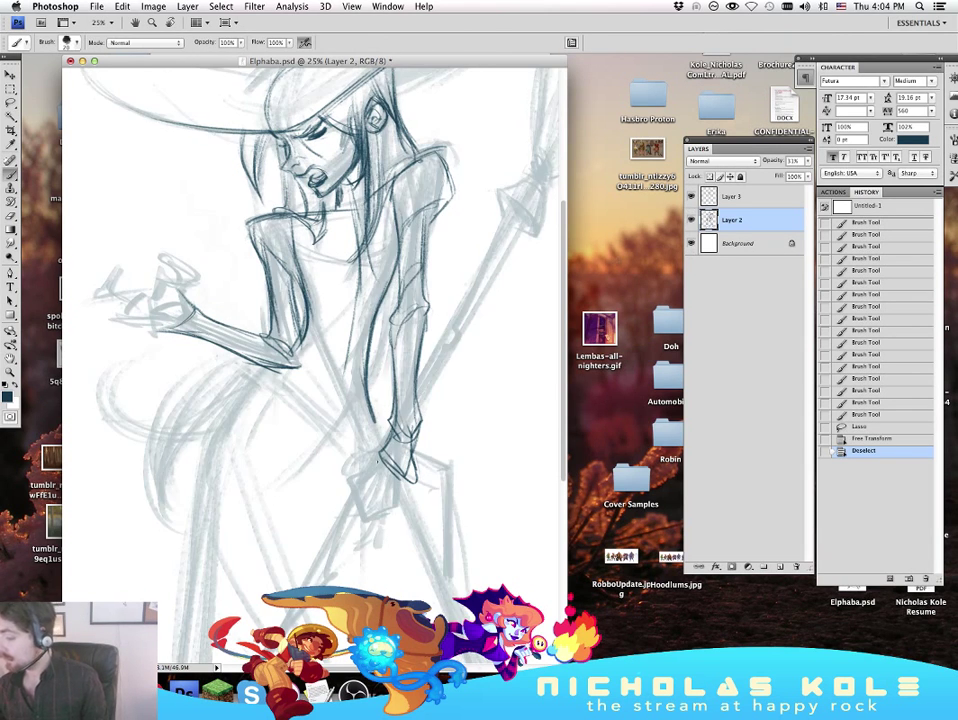
Step: Undo the stray brush mark on Layer 2 and draw the near hand's back, knuckles and bent fingers on Layer 3
mouse_move(536, 158)
mouse_down()
mouse_move(526, 171)
mouse_move(533, 164)
mouse_up()
key(super+z)
click(732, 197)
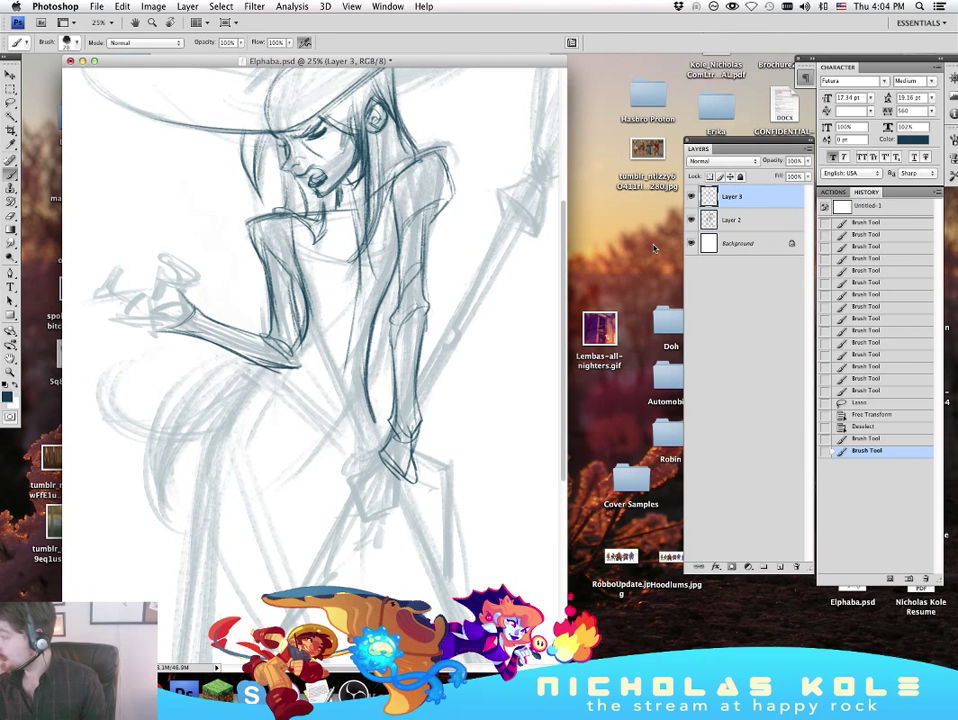
drag(384, 447, 361, 458)
drag(382, 452, 356, 461)
mouse_move(354, 458)
mouse_down()
mouse_move(353, 474)
mouse_move(371, 471)
mouse_up()
drag(370, 479, 381, 499)
drag(359, 474, 379, 507)
drag(367, 500, 391, 514)
mouse_move(388, 500)
mouse_down()
mouse_move(391, 513)
mouse_move(415, 484)
mouse_up()
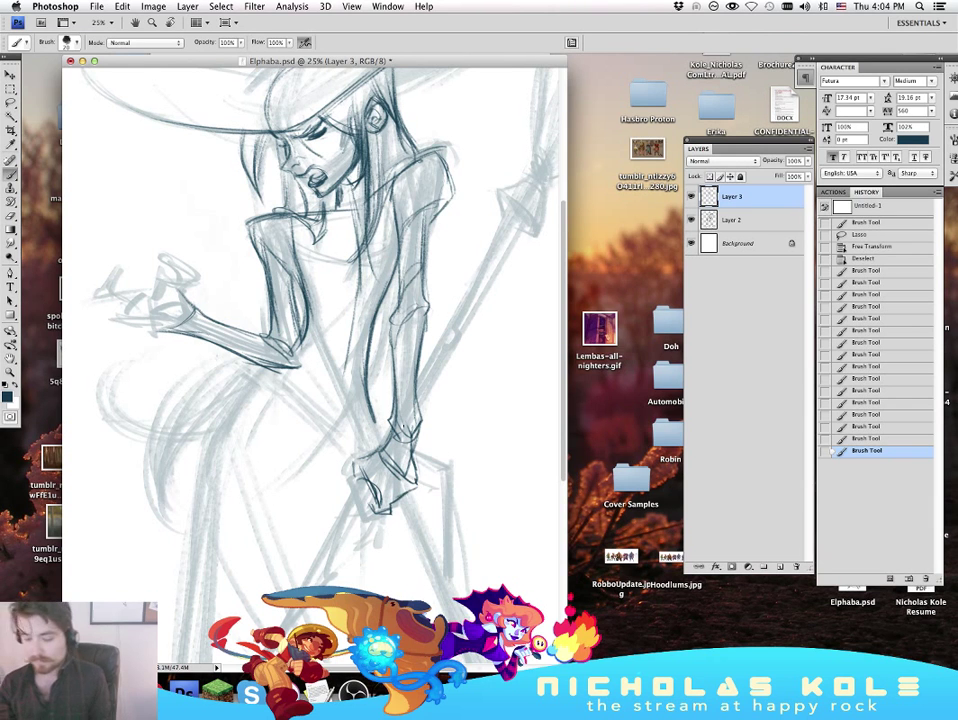
Step: Darken the far upper arm's contours, square off its shoulder and add short crease strokes on the sleeve caps
key(XF86AudioRaiseVolume)
key(space)
mouse_move(466, 386)
mouse_down()
mouse_move(490, 442)
mouse_move(477, 404)
mouse_up()
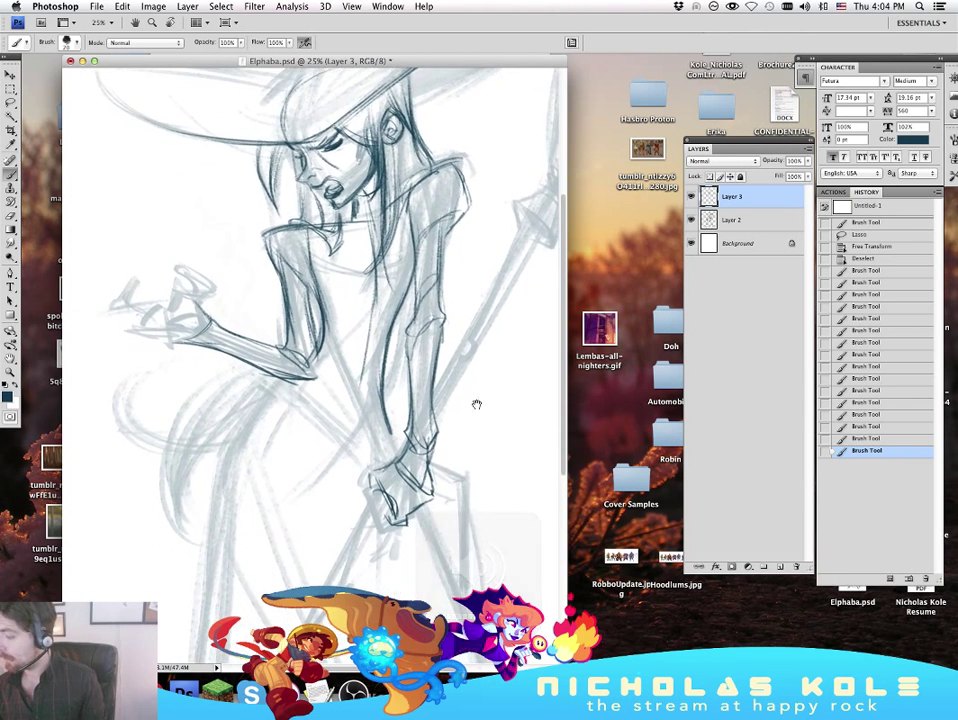
drag(305, 281, 317, 356)
mouse_move(301, 285)
mouse_down()
mouse_move(319, 377)
mouse_move(313, 341)
mouse_up()
key(super+z)
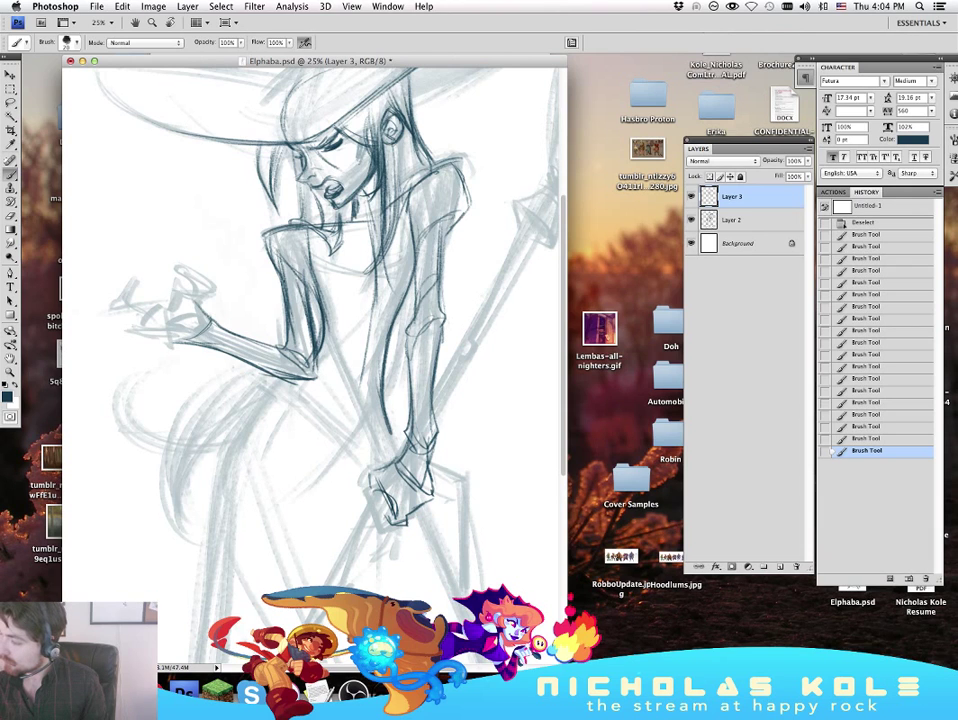
drag(266, 248, 290, 334)
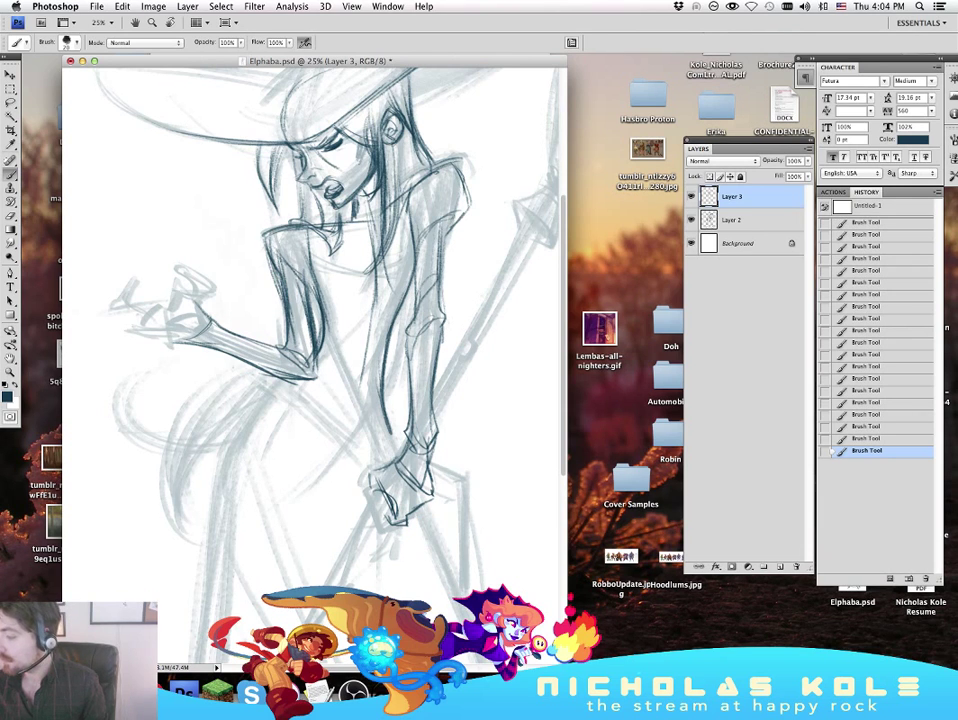
mouse_move(295, 264)
mouse_down()
mouse_move(314, 296)
mouse_move(316, 340)
mouse_up()
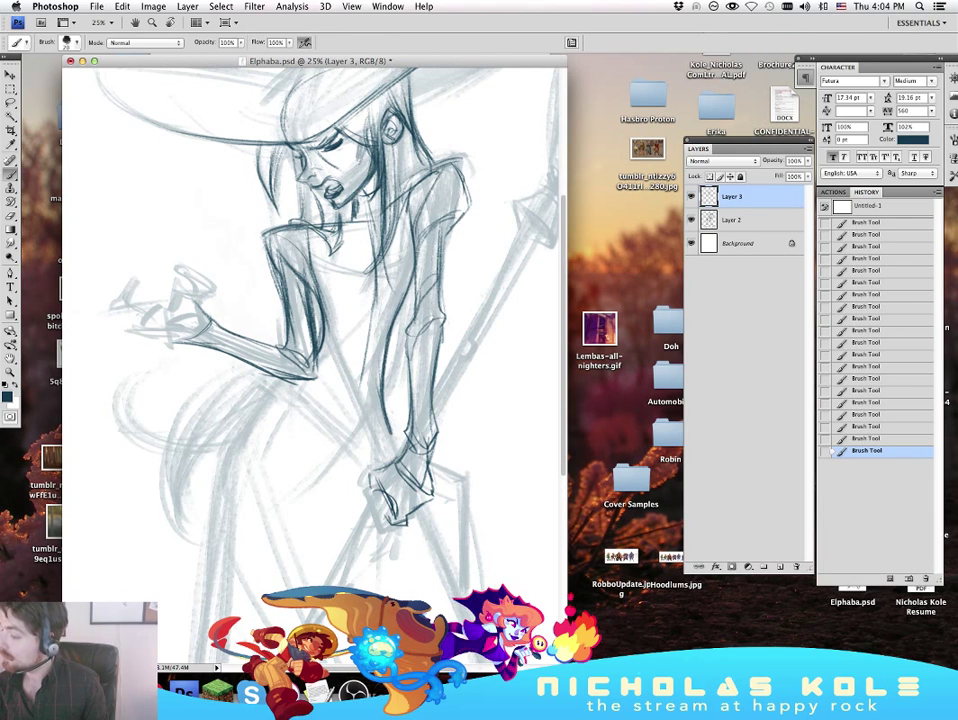
drag(196, 179, 203, 216)
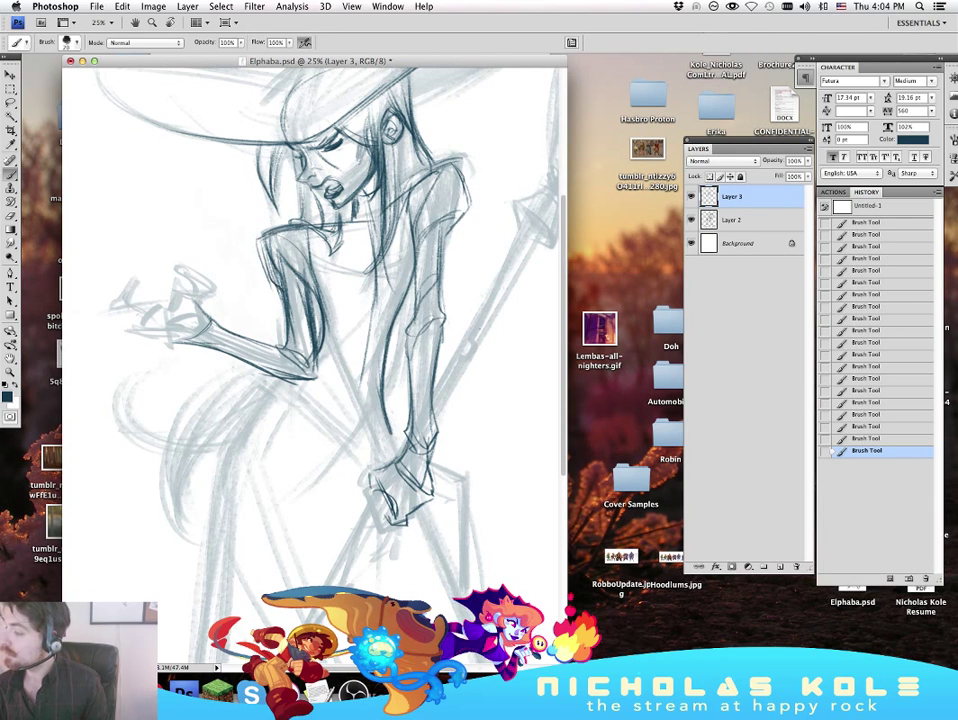
drag(311, 149, 324, 157)
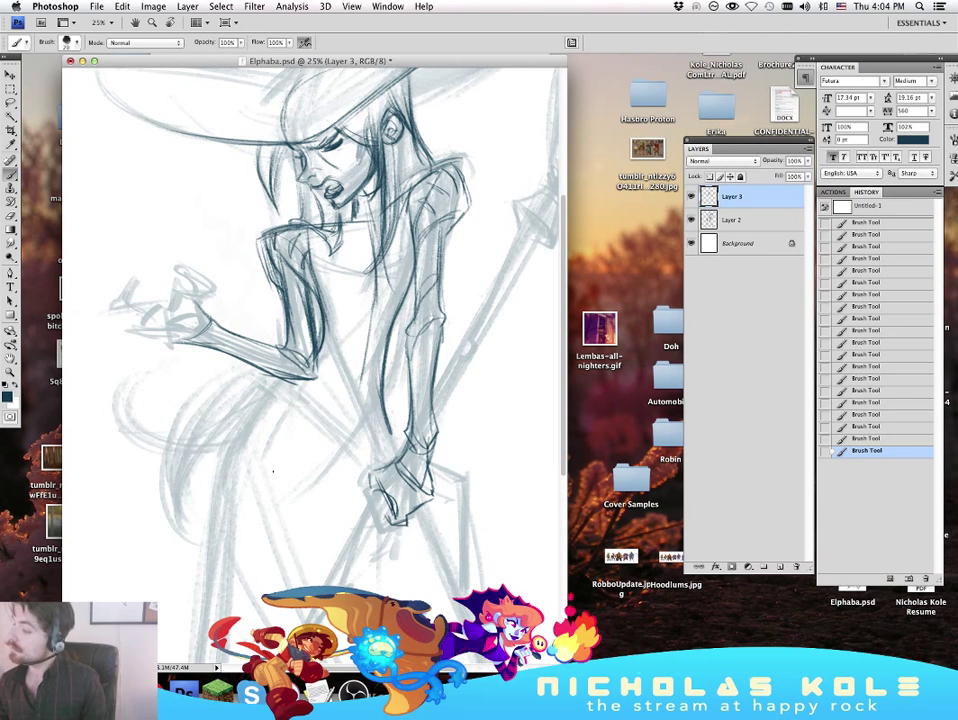
Step: Add a short slanted mark on the chest and two diagonal lines from the far elbow toward the near hand
drag(446, 387, 418, 406)
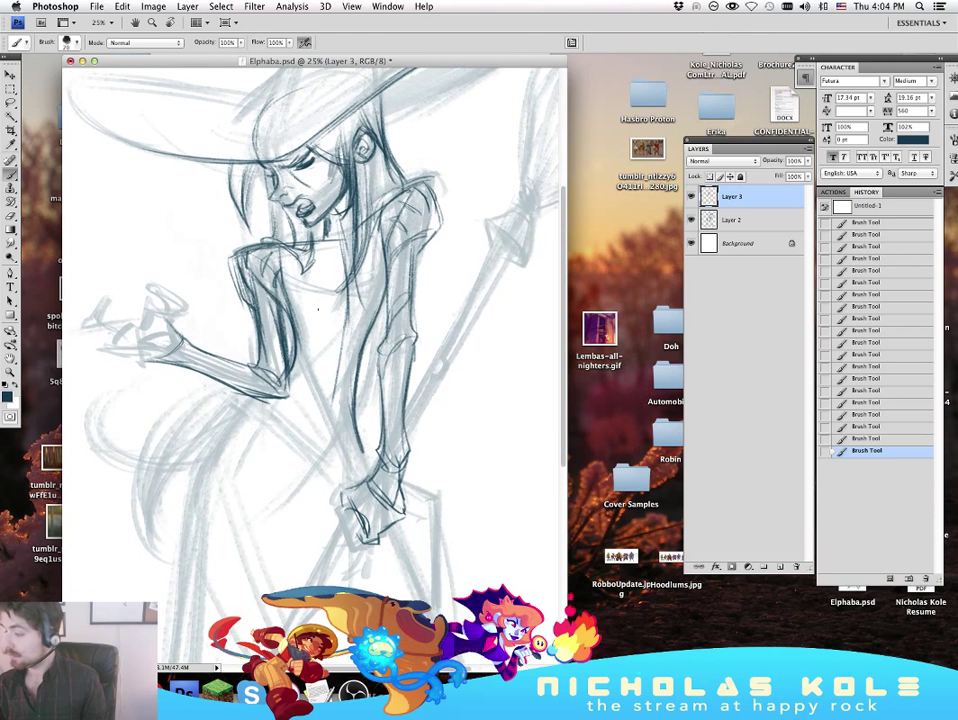
drag(314, 317, 335, 307)
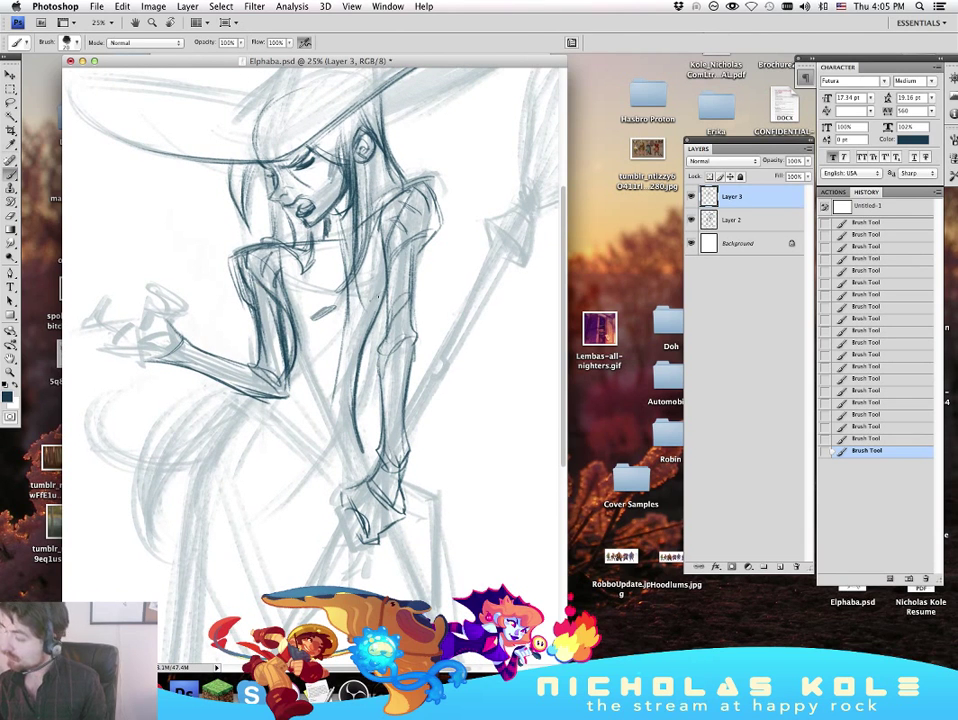
mouse_move(250, 400)
mouse_down()
mouse_move(202, 474)
mouse_move(298, 447)
mouse_move(312, 462)
mouse_up()
key(super+z)
drag(265, 403, 329, 470)
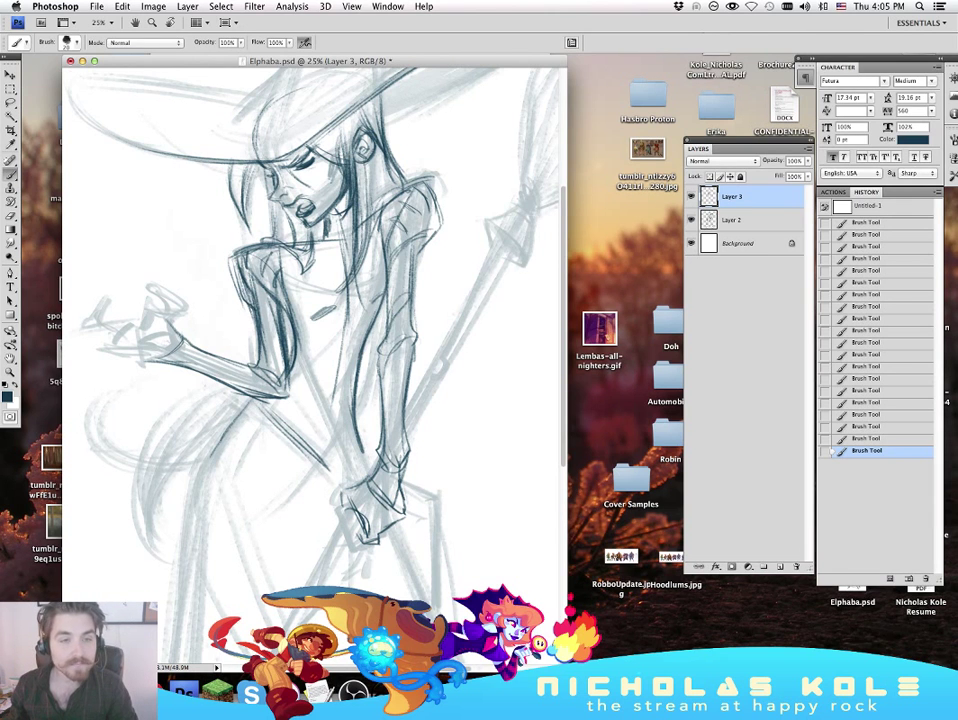
key(Tab)
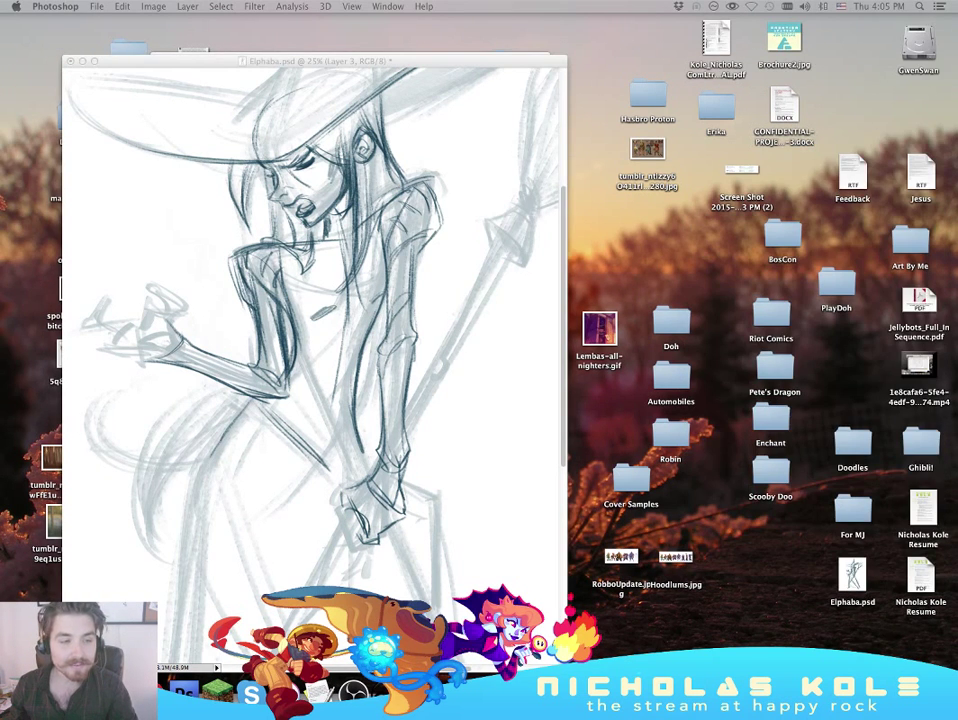
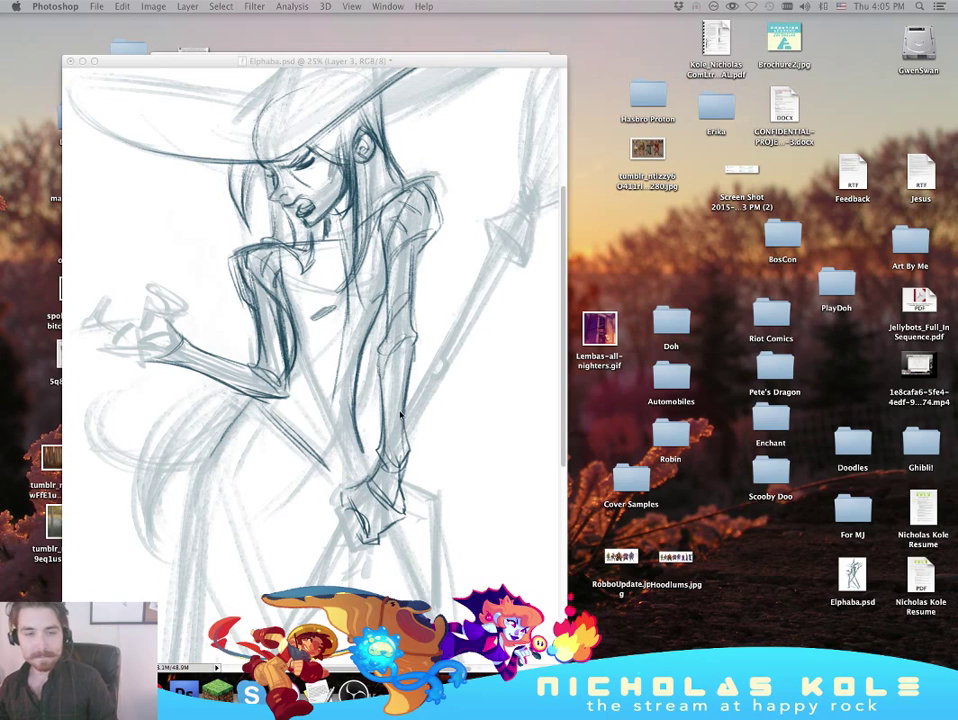
key(Tab)
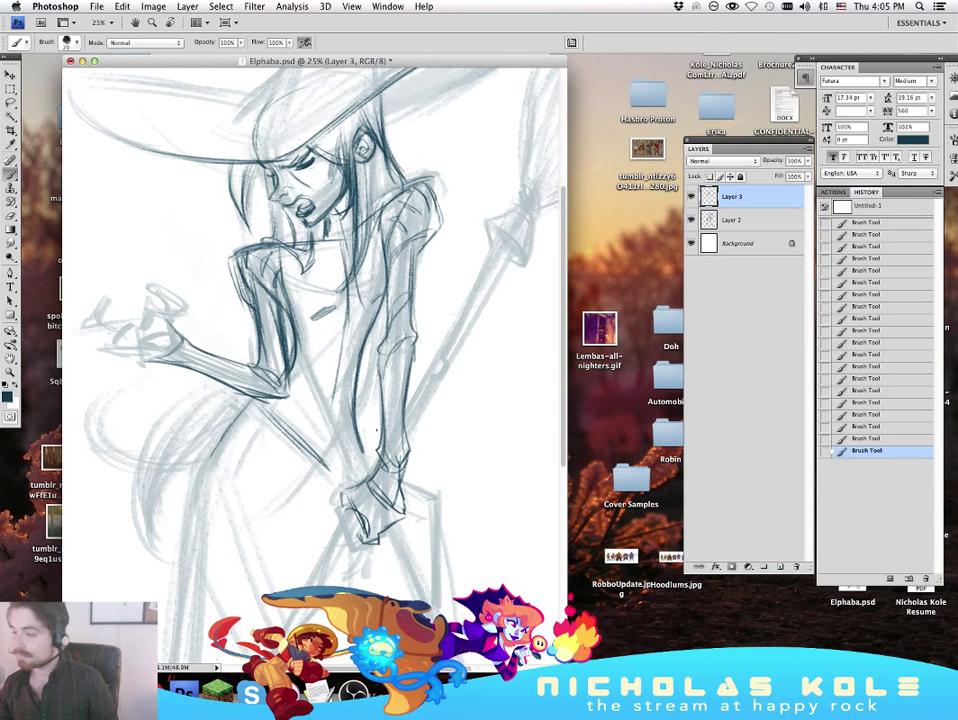
Step: Draw the front slope of the hat's cone from the brim up to the tip, undoing the first stroke
drag(497, 424, 502, 518)
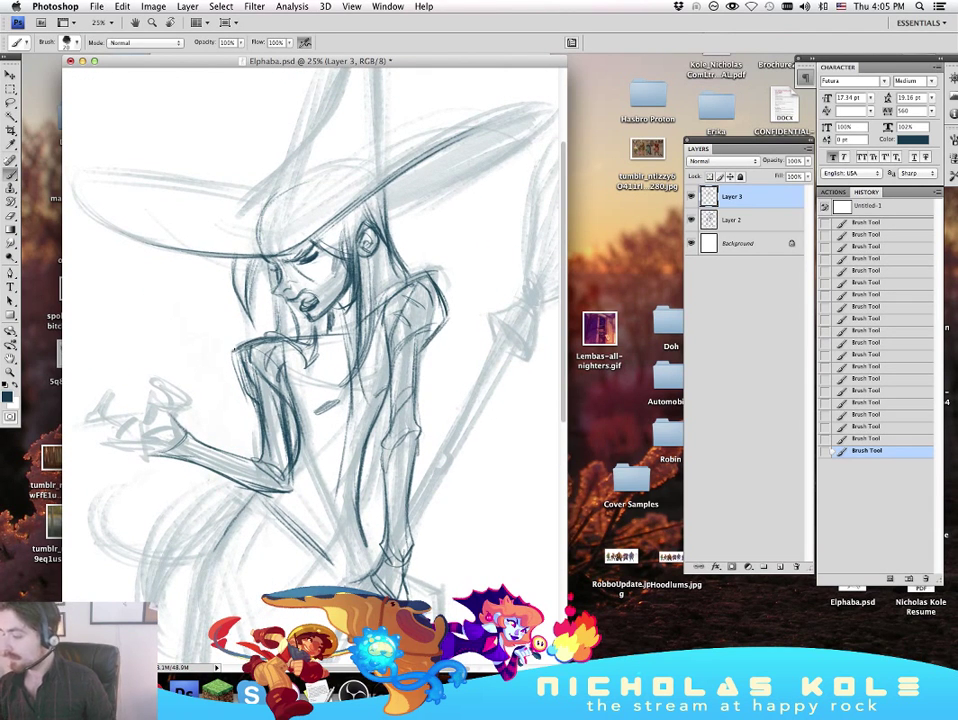
drag(431, 417, 389, 574)
drag(196, 364, 302, 171)
key(super+z)
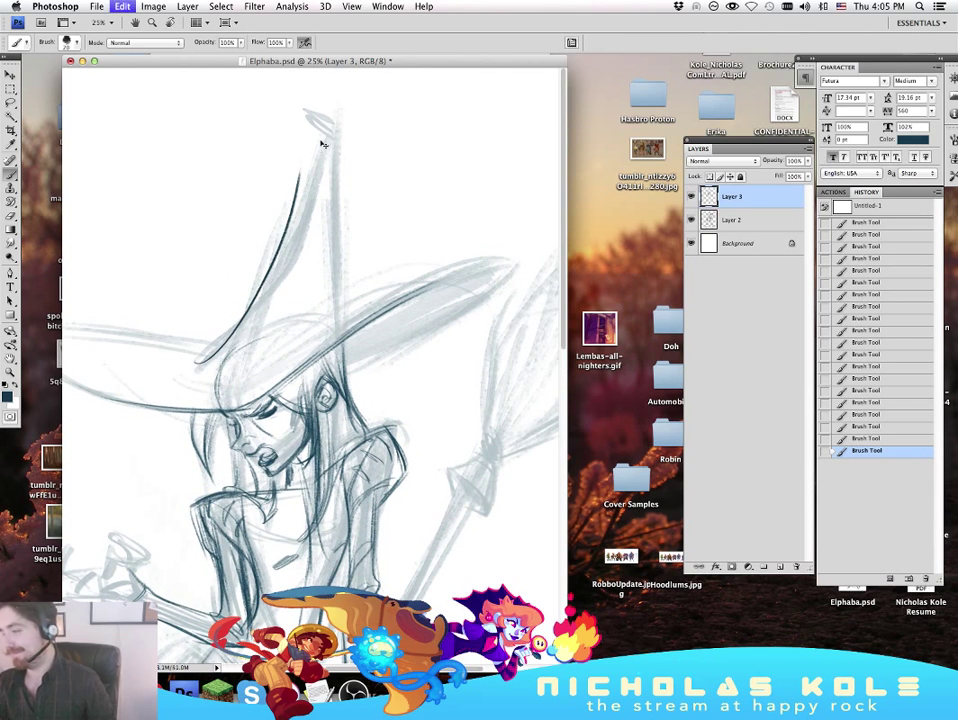
mouse_move(303, 224)
mouse_down()
mouse_move(326, 147)
mouse_move(284, 270)
mouse_up()
drag(320, 171, 281, 265)
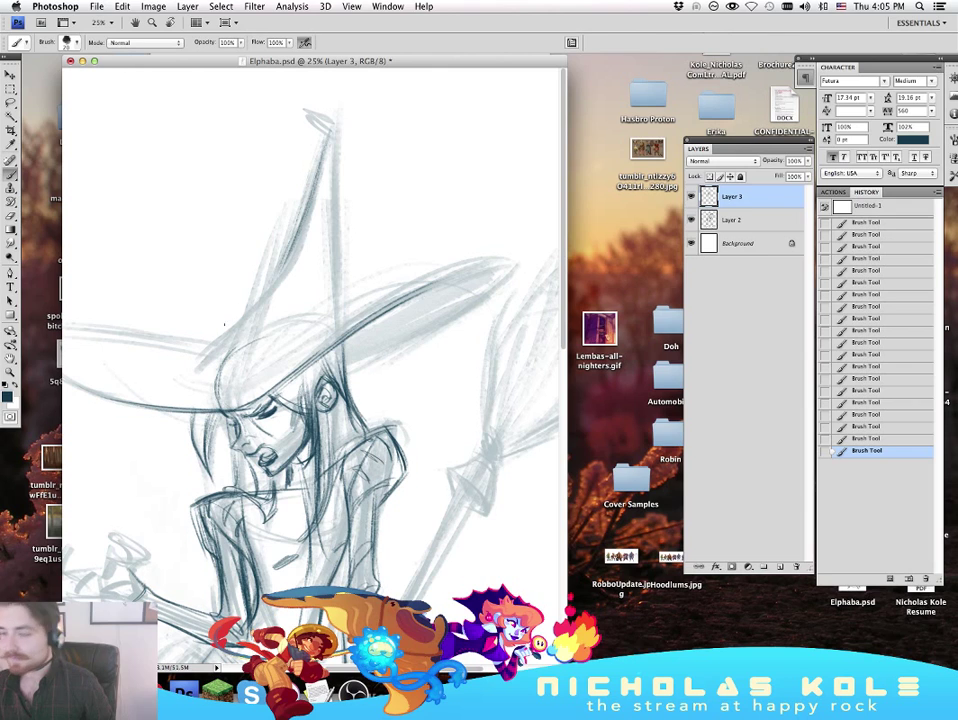
mouse_move(212, 340)
mouse_down()
mouse_move(280, 264)
mouse_move(320, 242)
mouse_move(280, 268)
mouse_up()
Step: Draw the straight back edge of the hat's cone and shape its tip, undoing the surplus stroke across the cone
drag(336, 114, 336, 325)
mouse_move(270, 278)
mouse_down()
mouse_move(197, 370)
mouse_move(217, 387)
mouse_move(346, 320)
mouse_up()
key(super+z)
mouse_move(321, 164)
mouse_down()
mouse_move(329, 131)
mouse_move(320, 125)
mouse_move(337, 131)
mouse_move(335, 148)
mouse_up()
Step: Outline the remaining edges of the hat brim on both sides of the cone, undoing the surplus stroke
mouse_move(342, 325)
mouse_down()
mouse_move(453, 269)
mouse_move(513, 260)
mouse_move(494, 290)
mouse_move(378, 371)
mouse_up()
mouse_move(475, 298)
mouse_down()
mouse_move(358, 381)
mouse_move(465, 397)
mouse_up()
mouse_move(158, 310)
mouse_down()
mouse_move(178, 345)
mouse_move(235, 380)
mouse_move(276, 322)
mouse_move(325, 329)
mouse_move(280, 319)
mouse_move(331, 328)
mouse_up()
key(ctrl+z)
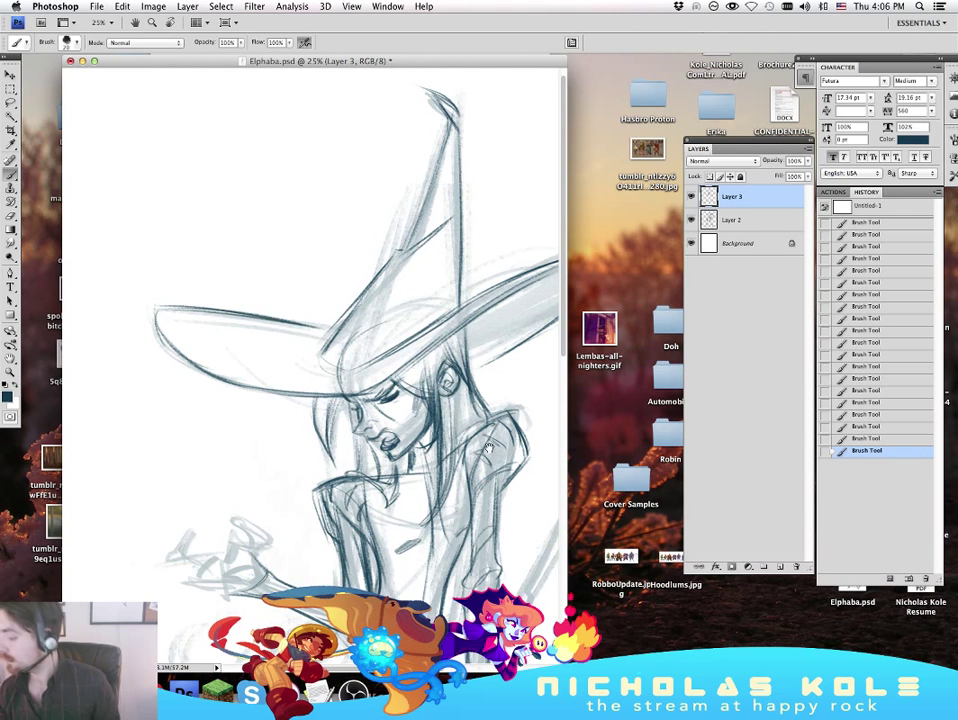
Step: Refine the cone's lower slope and its curved base at the brim, undoing the surplus stroke
drag(487, 447, 397, 427)
drag(264, 372, 327, 316)
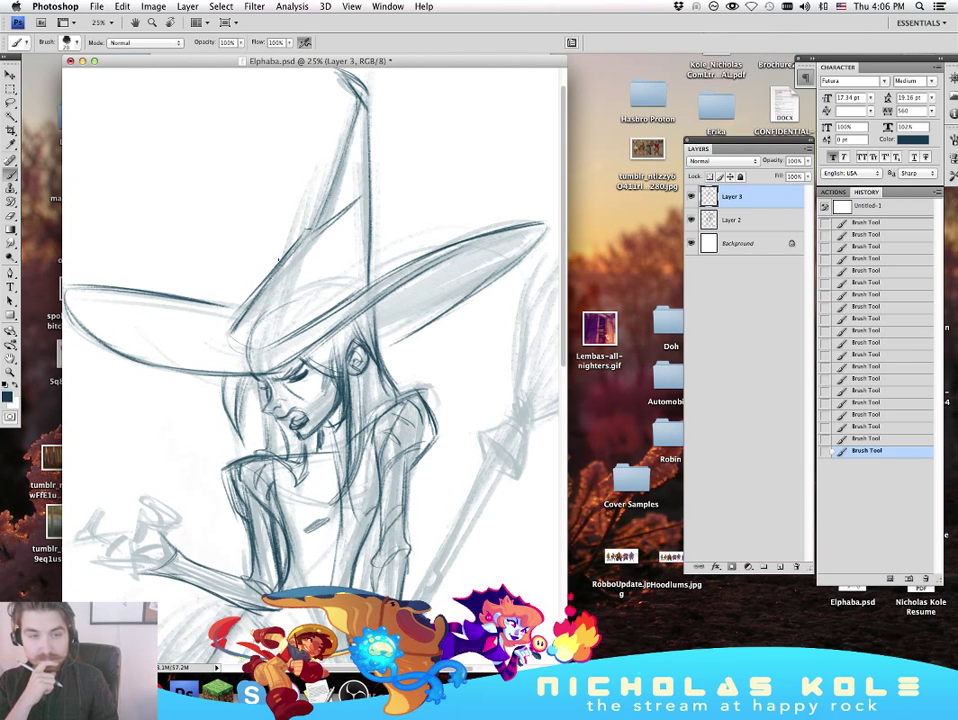
drag(274, 320, 274, 365)
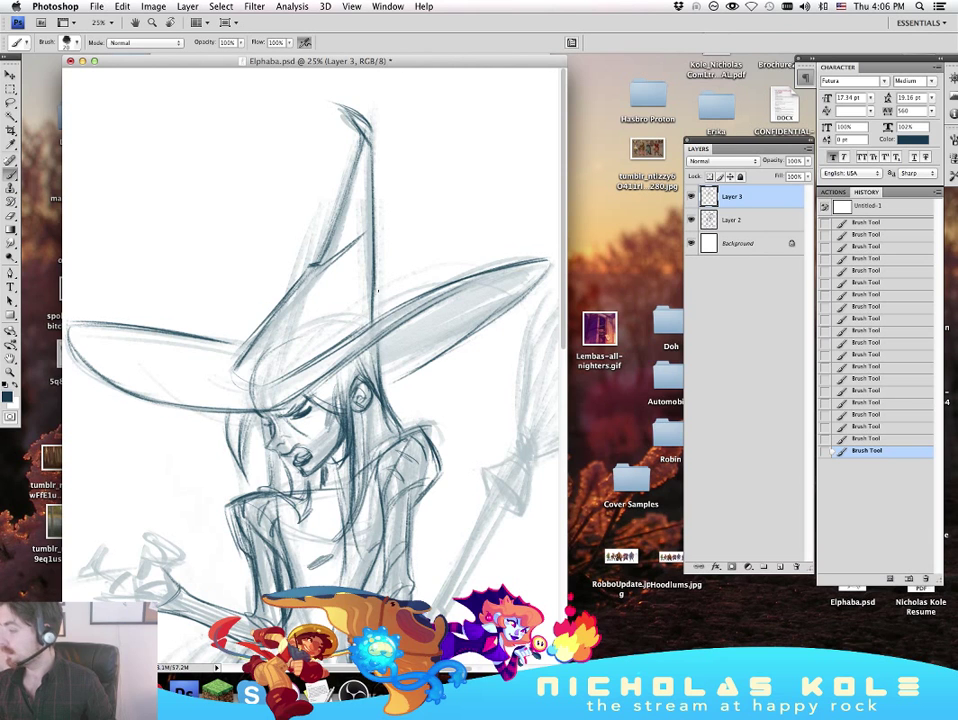
drag(468, 381, 508, 311)
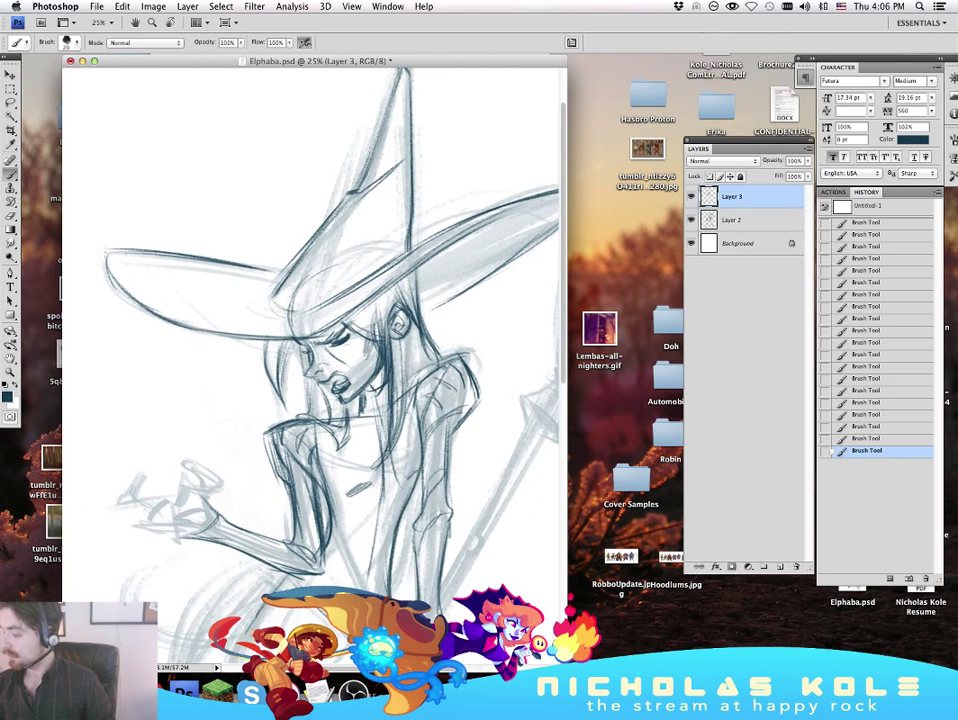
drag(288, 305, 354, 284)
key(super+z)
drag(294, 266, 273, 306)
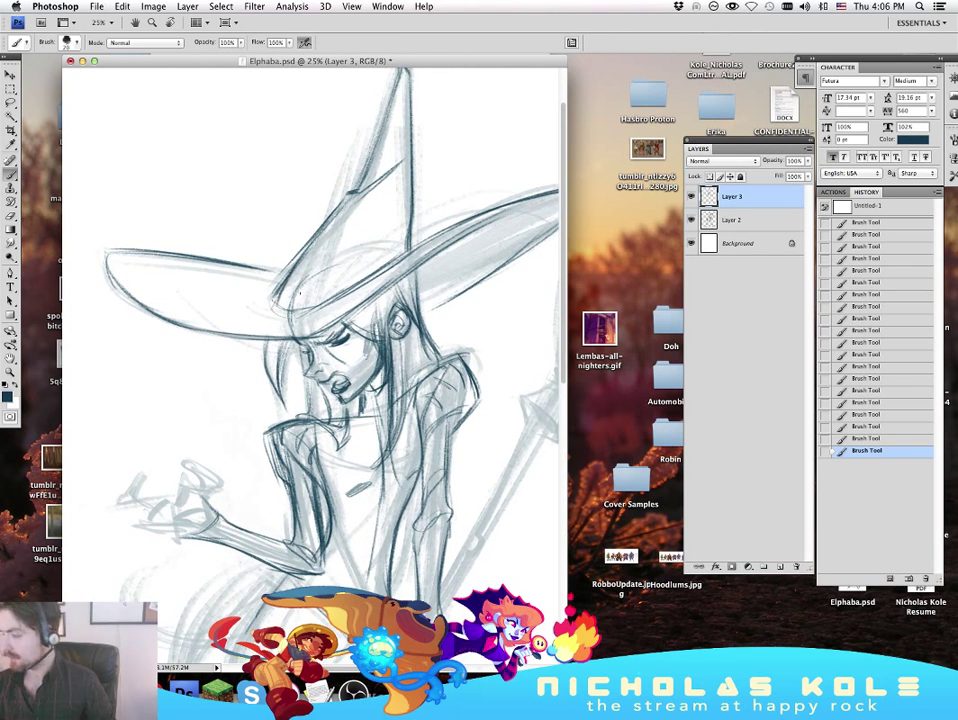
Step: Undo the latest run of brush strokes made over the far hand
drag(516, 471, 455, 527)
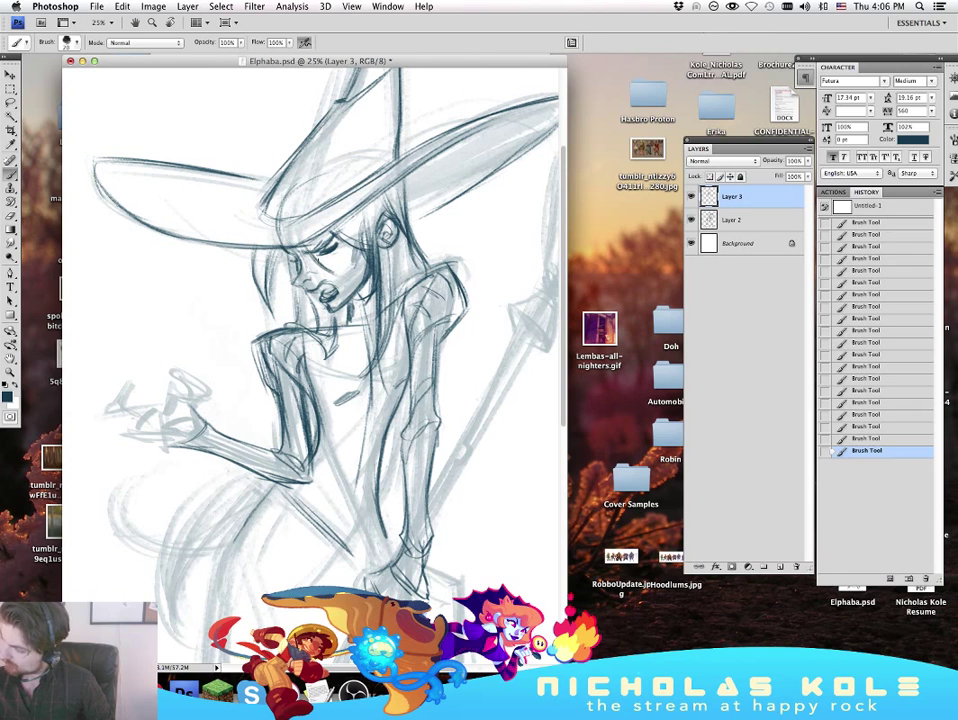
mouse_move(490, 566)
mouse_down()
mouse_move(453, 571)
mouse_move(500, 560)
mouse_move(487, 537)
mouse_move(519, 612)
mouse_up()
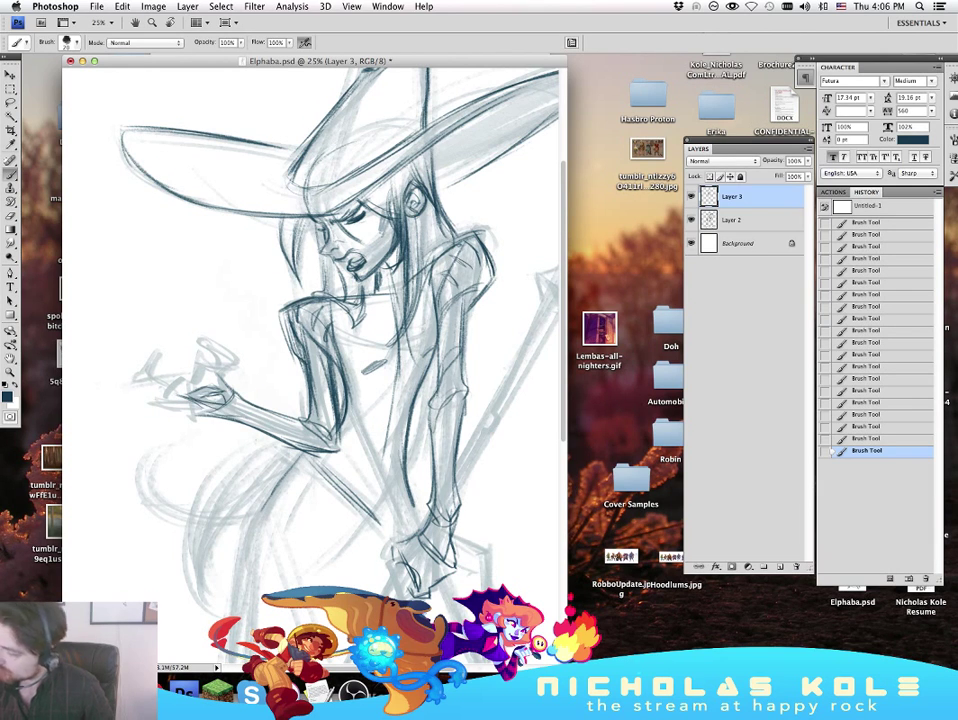
key(super+alt+z)
key(super+alt+z)
key(super+alt+z)
key(super+alt+z)
key(super+alt+z)
key(super+alt+z)
key(super+alt+z)
key(super+alt+z)
key(super+alt+z)
key(super+alt+z)
key(super+alt+z)
key(super+alt+z)
key(super+alt+z)
key(super+alt+z)
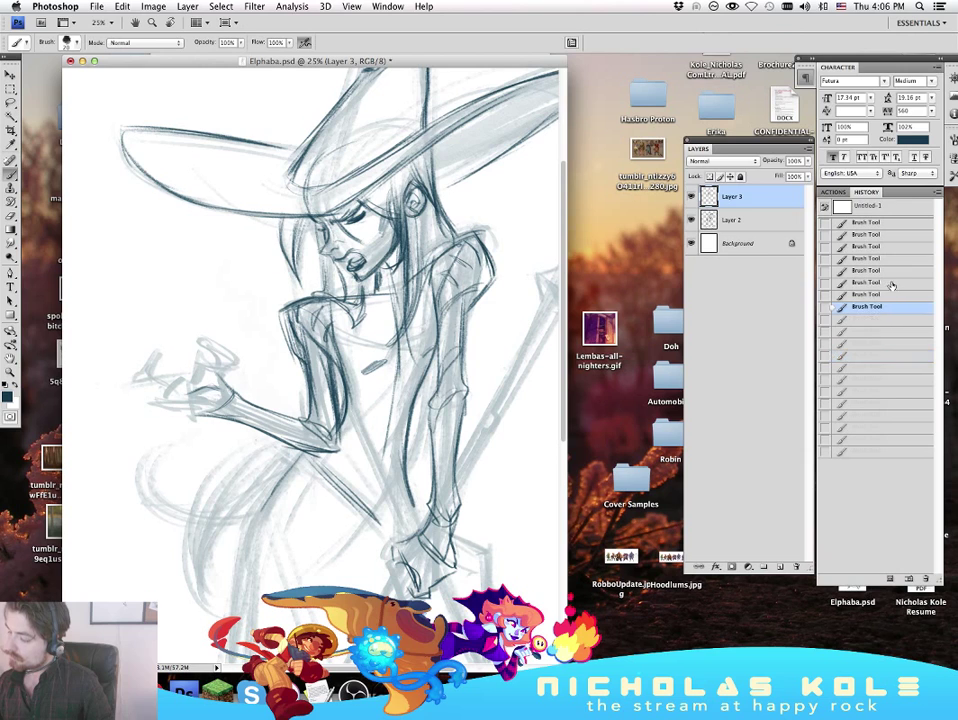
Step: Redraw the palm and knuckles of the raised far hand and erase the surplus lines at the finger bases
drag(232, 394, 193, 393)
mouse_move(193, 393)
mouse_down()
mouse_move(214, 398)
mouse_move(192, 399)
mouse_move(202, 390)
mouse_up()
drag(184, 383, 200, 389)
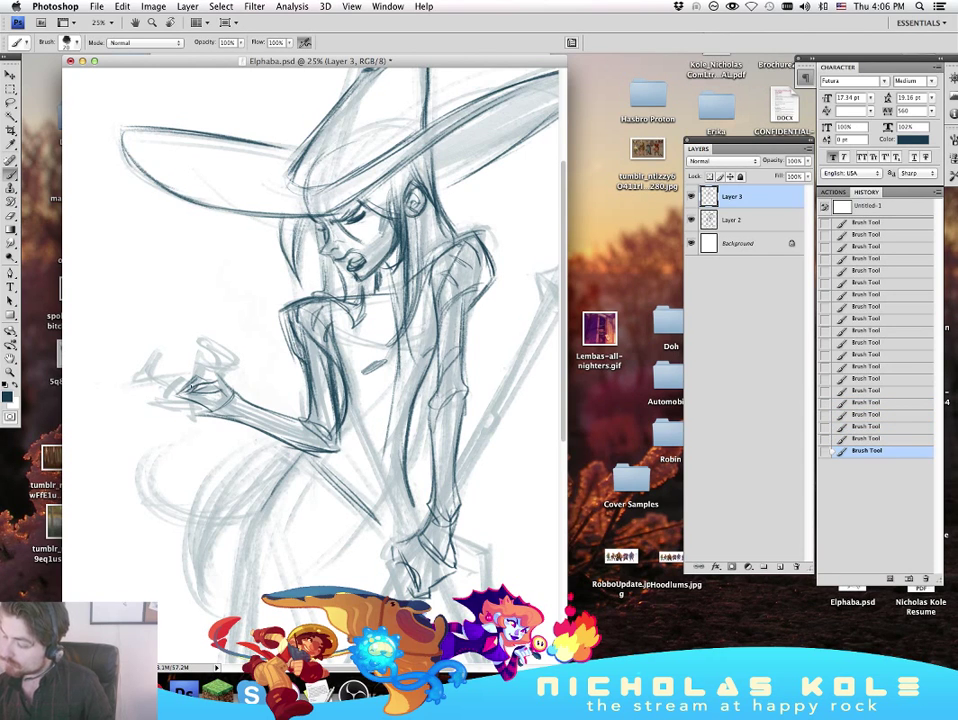
key(e)
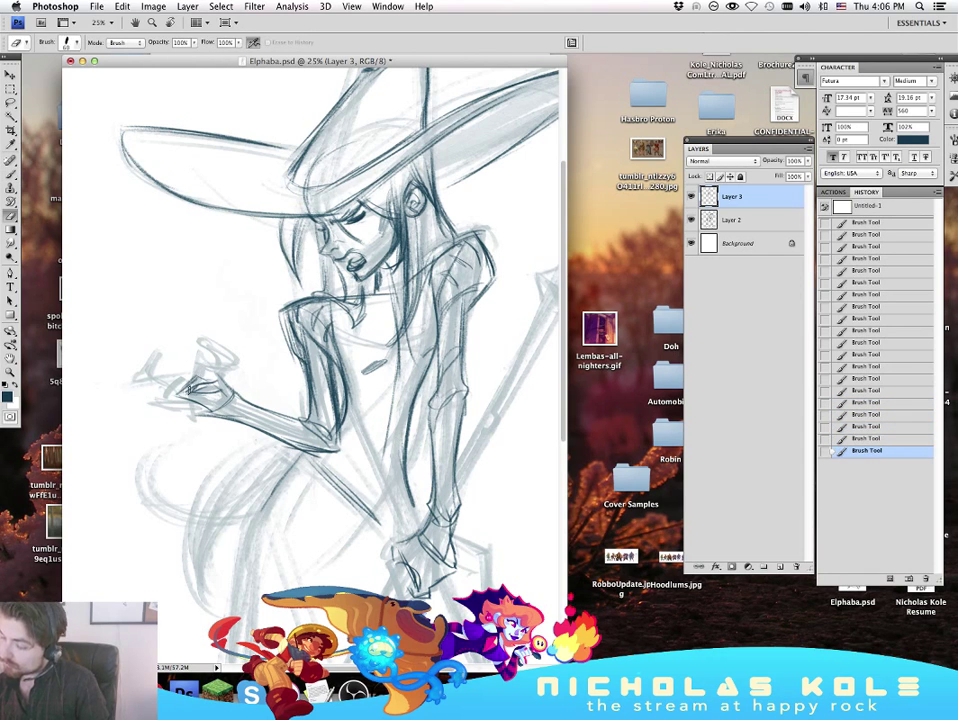
mouse_move(190, 376)
mouse_down()
mouse_move(206, 390)
mouse_move(202, 378)
mouse_up()
Step: Draw the upright pointed finger nearest the wrist and the folded finger lines of the raised hand, undoing the surplus stroke
key(b)
mouse_move(192, 388)
mouse_down()
mouse_move(208, 380)
mouse_move(219, 388)
mouse_up()
mouse_move(206, 380)
mouse_down()
mouse_move(222, 386)
mouse_move(204, 376)
mouse_up()
mouse_move(197, 375)
mouse_down()
mouse_move(209, 365)
mouse_move(231, 388)
mouse_move(198, 346)
mouse_up()
drag(212, 366, 210, 352)
drag(200, 343, 210, 349)
key(super+z)
mouse_move(209, 338)
mouse_down()
mouse_move(228, 358)
mouse_move(219, 361)
mouse_move(235, 362)
mouse_move(208, 354)
mouse_move(216, 372)
mouse_move(190, 369)
mouse_up()
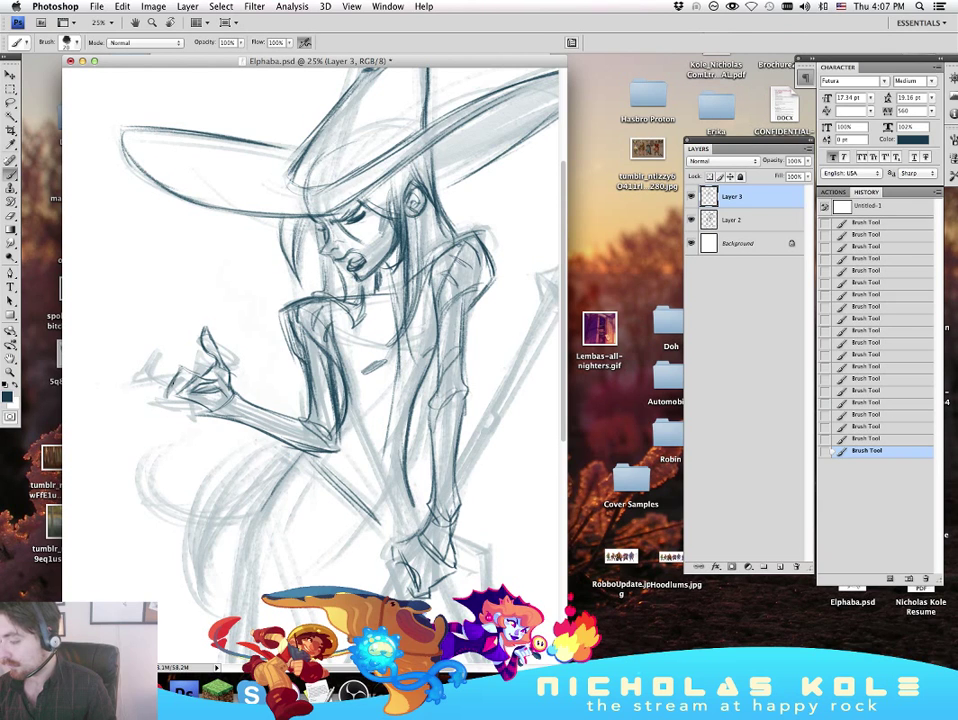
Step: Draw the next curved finger of the raised hand and undo the last four surplus strokes
drag(125, 287, 143, 298)
mouse_move(152, 370)
mouse_down()
mouse_move(170, 386)
mouse_move(167, 352)
mouse_move(177, 343)
mouse_move(152, 367)
mouse_move(174, 349)
mouse_move(165, 351)
mouse_move(175, 356)
mouse_up()
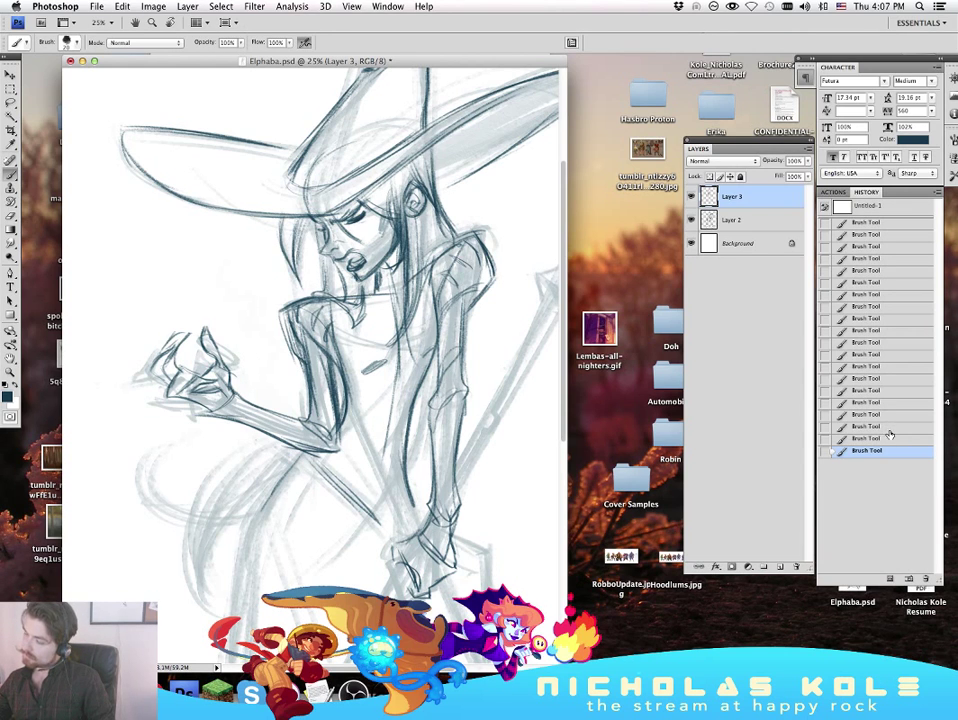
key(alt+super+z)
key(alt+super+z)
key(alt+super+z)
key(alt+super+z)
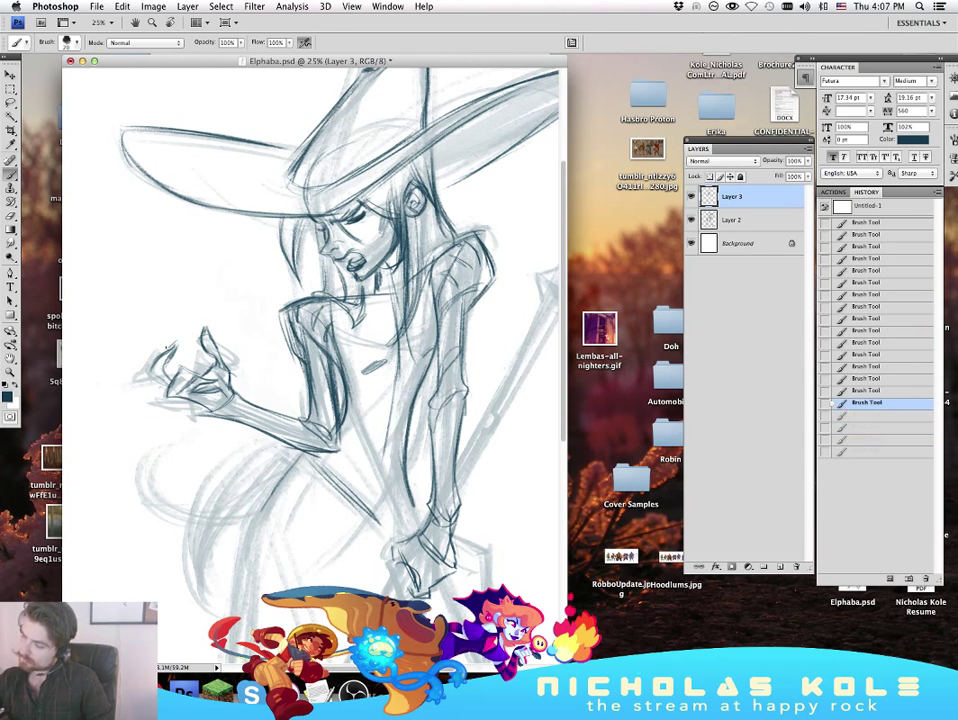
Step: Strengthen the bent finger and knuckle lines of the raised hand
key(shift+super+z)
key(shift+super+z)
key(shift+super+z)
key(shift+super+z)
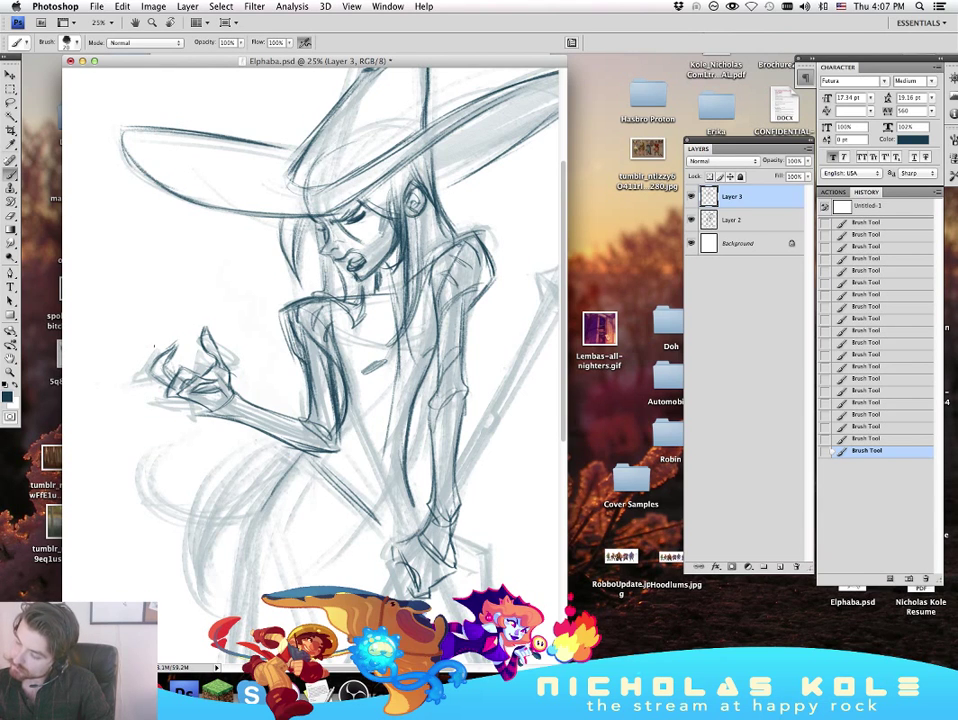
drag(151, 337, 149, 326)
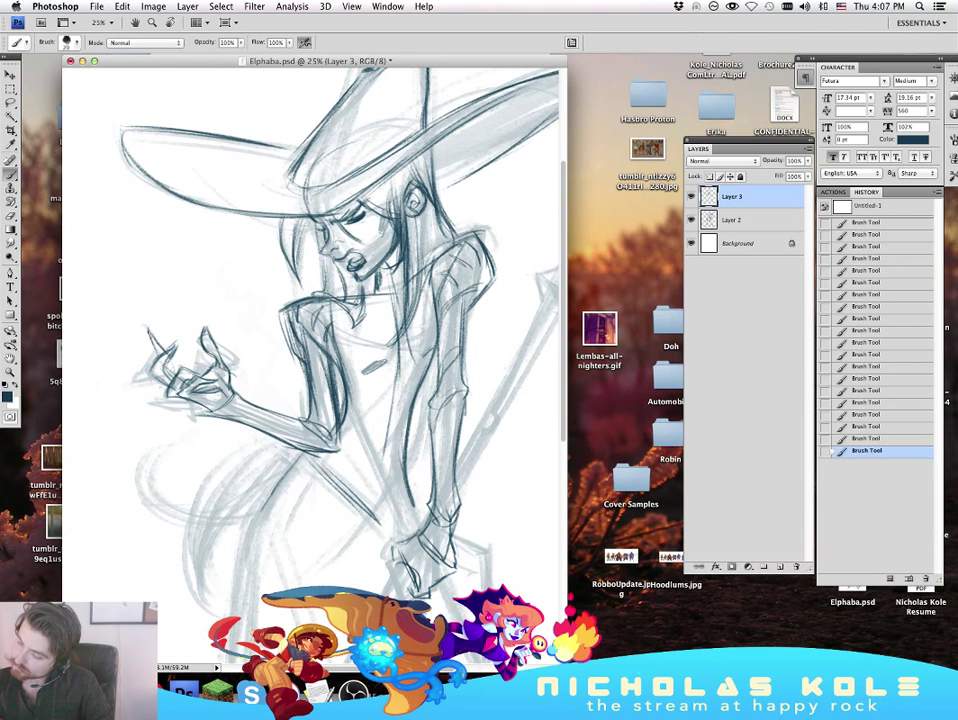
key(XF86AudioLowerVolume)
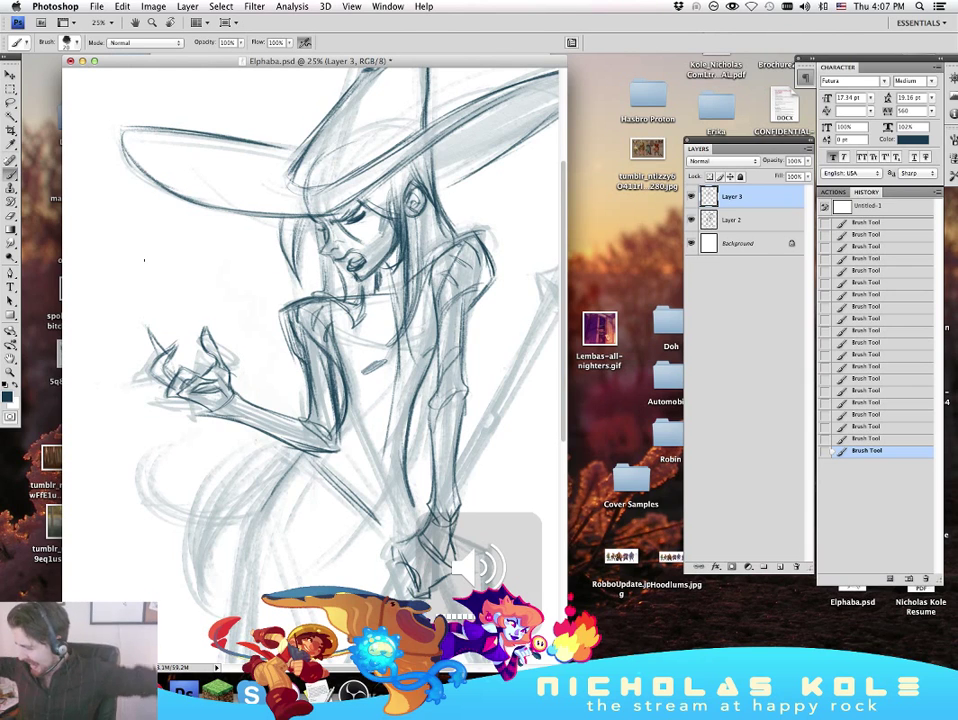
key(super+alt+z)
key(super+alt+z)
key(super+alt+z)
key(super+alt+z)
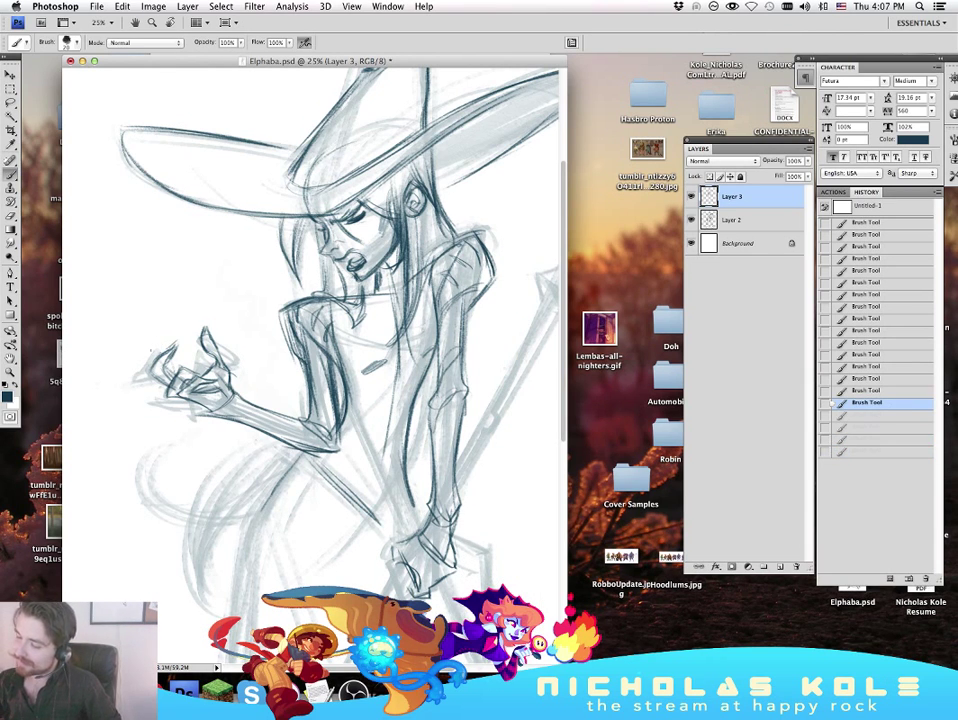
key(super+shift+z)
key(super+shift+z)
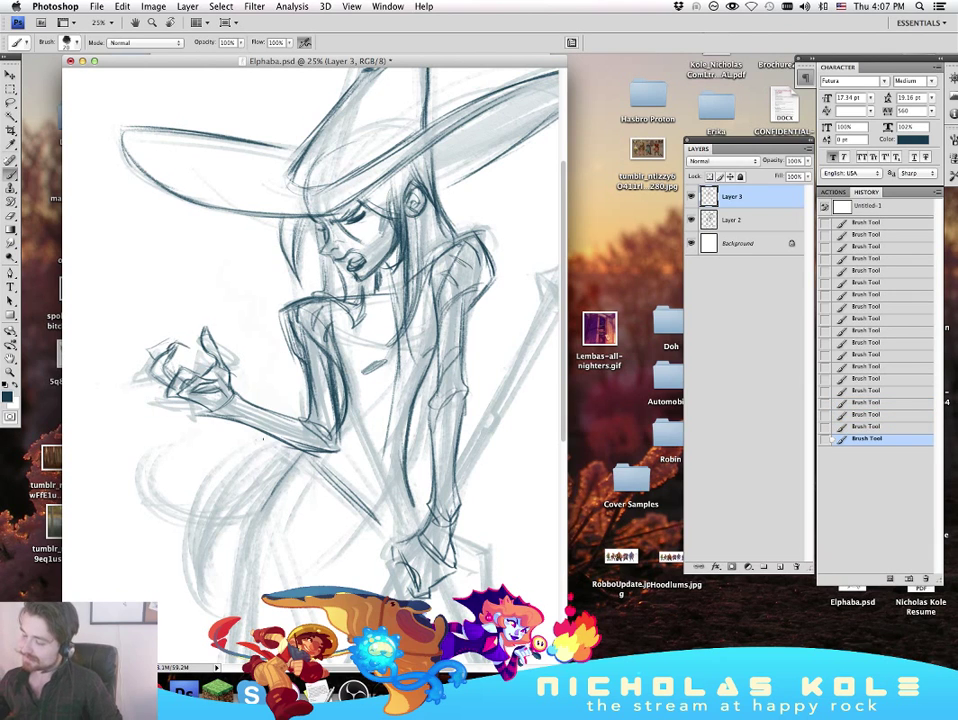
key(super+alt+z)
key(super+alt+z)
key(super+alt+z)
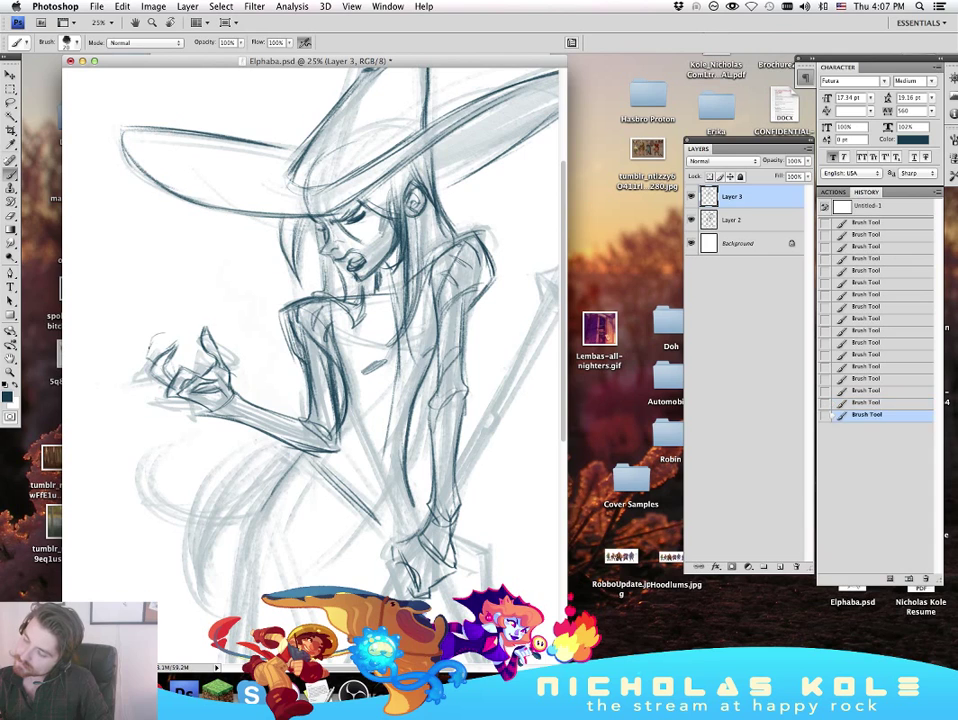
Step: Draw the outermost finger of the raised hand bent upward to a pointed tip
key(super+shift+z)
key(super+shift+z)
key(super+shift+z)
key(super+shift+z)
key(super+shift+z)
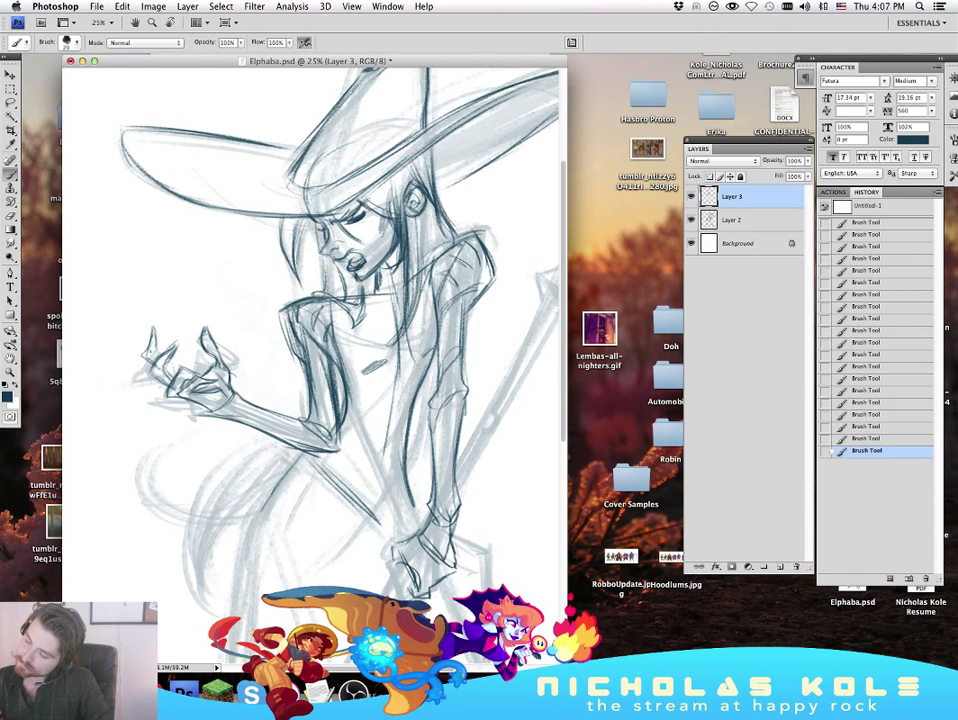
mouse_move(154, 326)
mouse_down()
mouse_move(157, 356)
mouse_move(179, 366)
mouse_up()
key(super+alt+z)
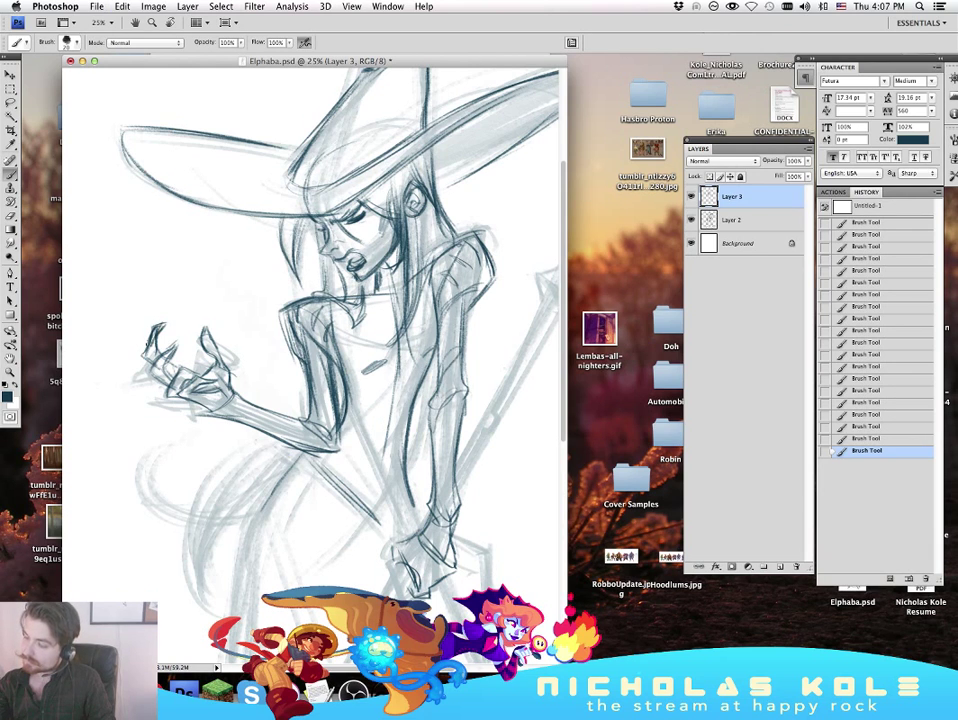
key(alt+super+z)
key(alt+super+z)
key(alt+super+z)
key(alt+super+z)
key(alt+super+z)
key(alt+super+z)
key(alt+super+z)
key(alt+super+z)
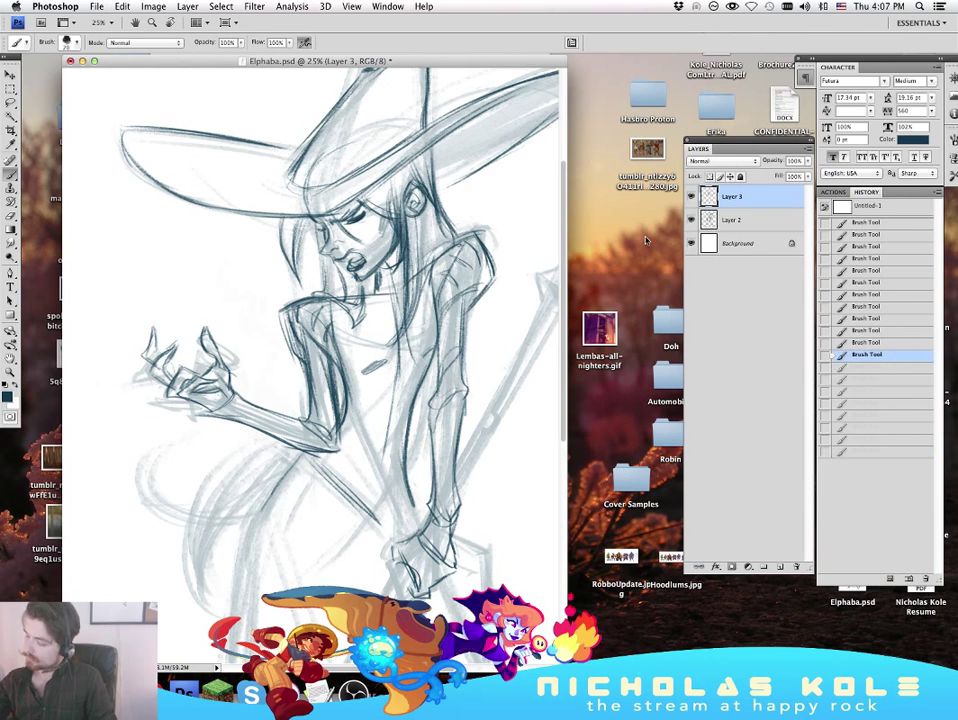
Step: Clean up the outermost fingertip and redraw the pointed fingers of the raised hand, undoing the surplus strokes
key(e)
mouse_move(152, 338)
mouse_down()
mouse_move(158, 321)
mouse_move(146, 358)
mouse_move(157, 361)
mouse_move(155, 322)
mouse_up()
key(b)
drag(155, 322, 158, 350)
mouse_move(154, 324)
mouse_down()
mouse_move(154, 359)
mouse_move(216, 368)
mouse_up()
drag(204, 322, 209, 352)
mouse_move(208, 346)
mouse_down()
mouse_move(215, 360)
mouse_move(200, 370)
mouse_up()
key(super+z)
drag(205, 361, 215, 371)
drag(148, 322, 160, 340)
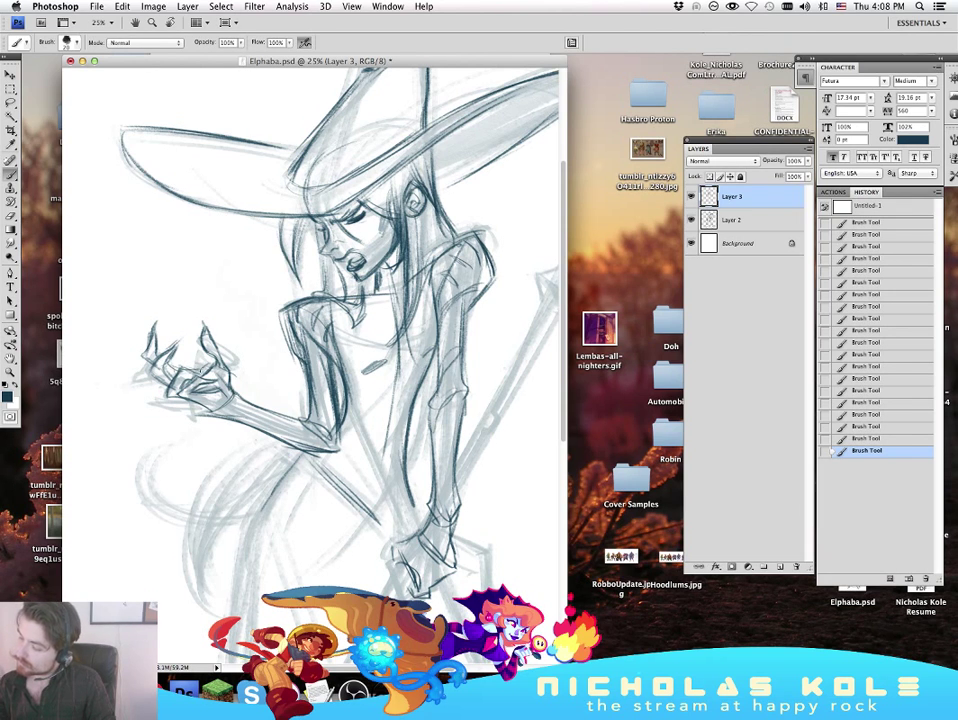
key(super+z)
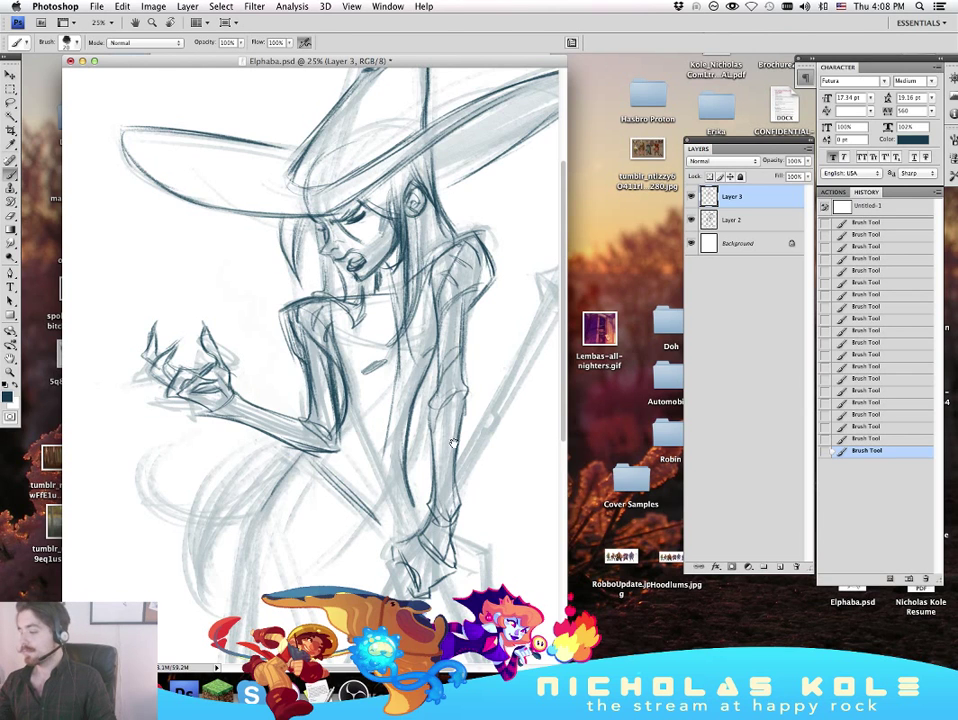
Step: Draw the bodice's front seam from the chest down to the waist, undoing the surplus strokes
drag(452, 441, 430, 387)
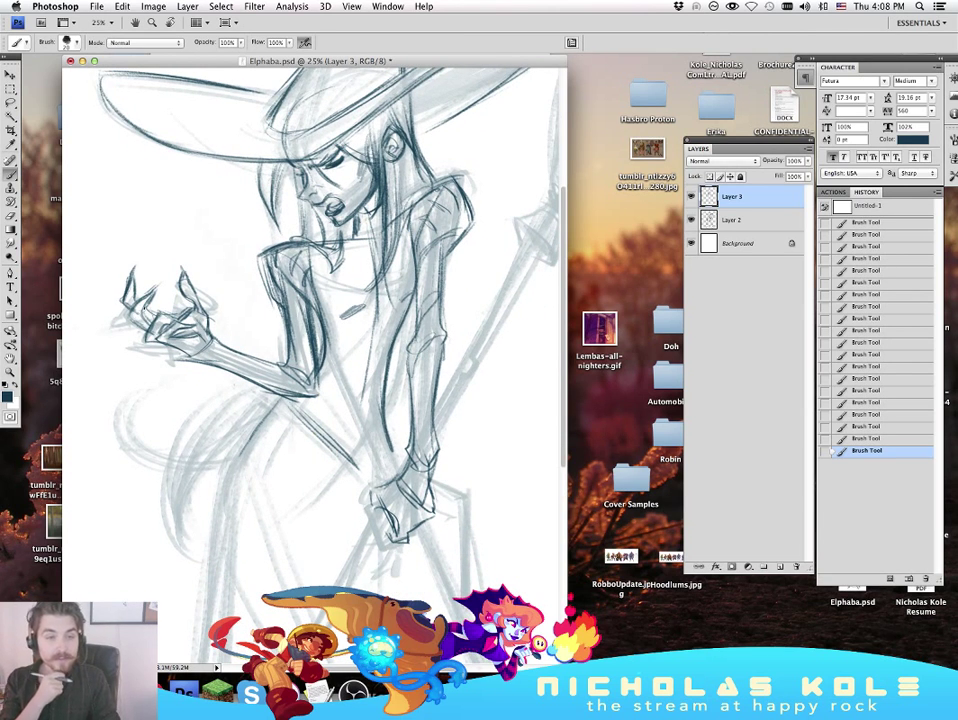
mouse_move(492, 398)
mouse_down()
mouse_move(492, 413)
mouse_move(492, 401)
mouse_up()
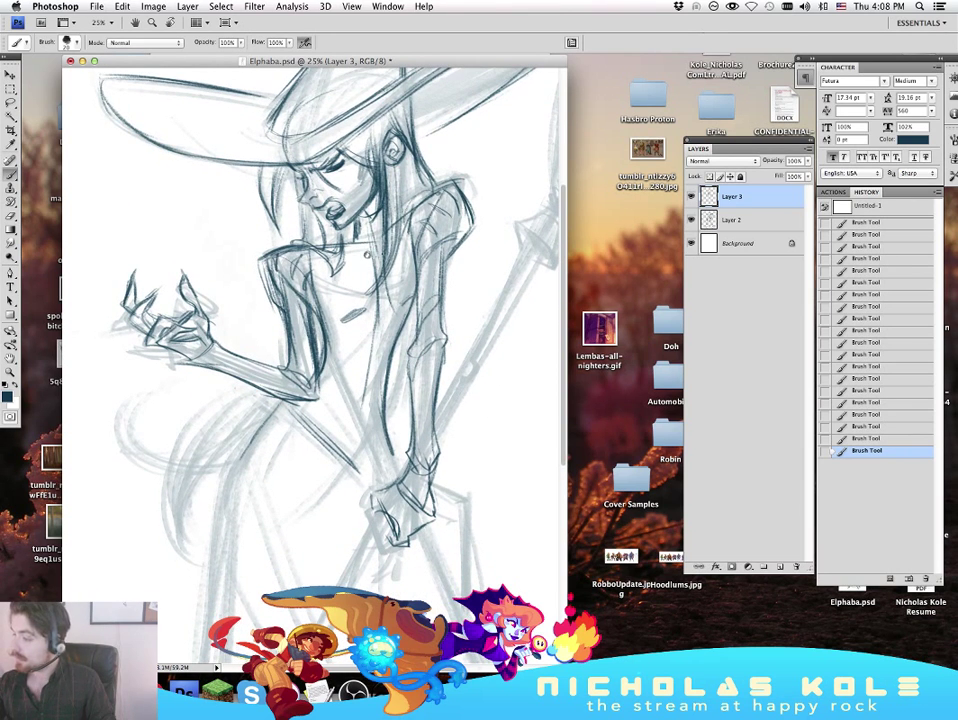
key(super+z)
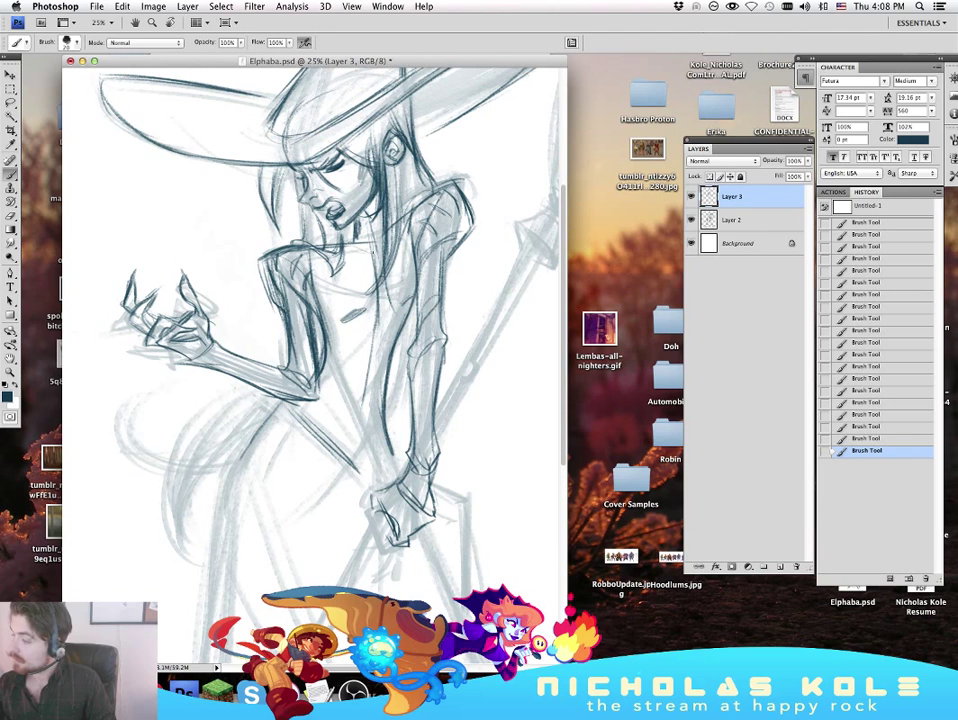
mouse_move(524, 550)
mouse_down()
mouse_move(513, 513)
mouse_move(466, 464)
mouse_up()
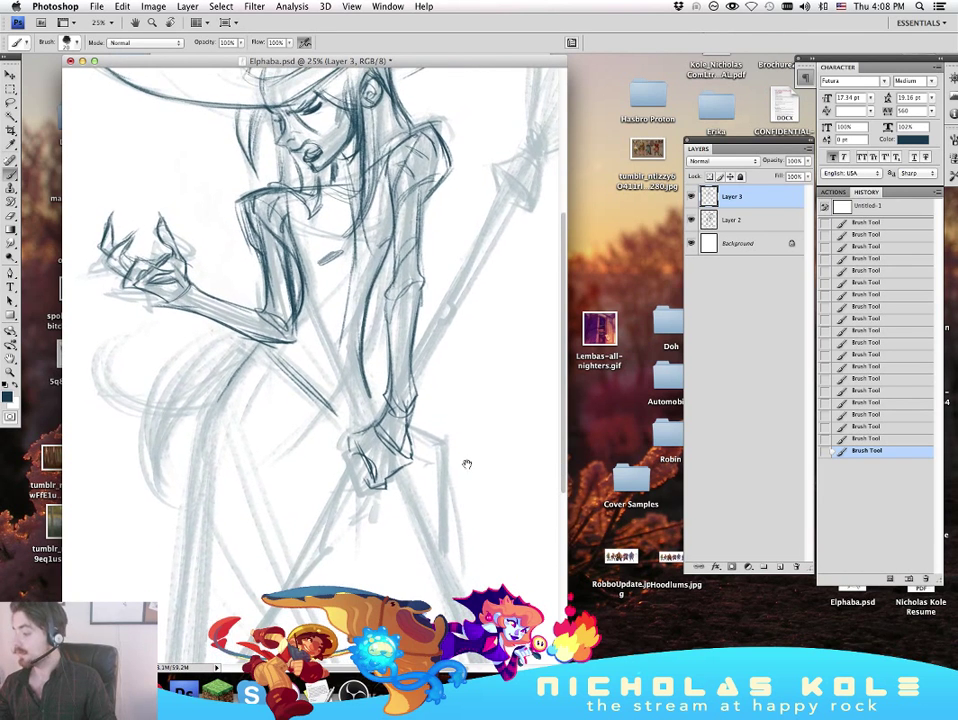
drag(279, 313, 299, 344)
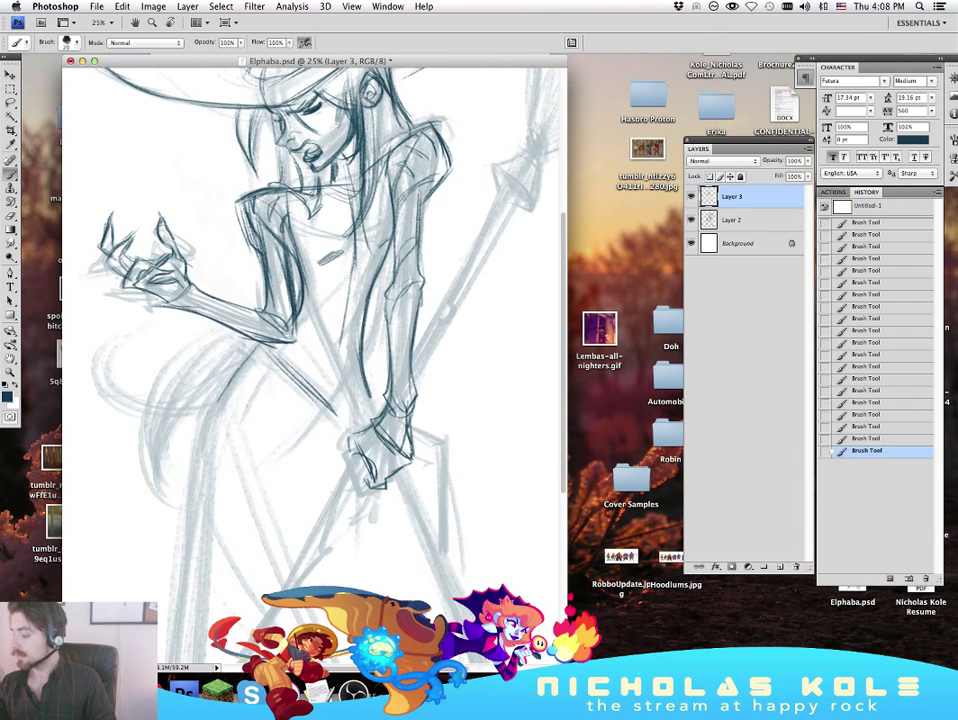
mouse_move(366, 352)
mouse_down()
mouse_move(348, 418)
mouse_move(356, 414)
mouse_up()
key(super+z)
drag(360, 280, 338, 428)
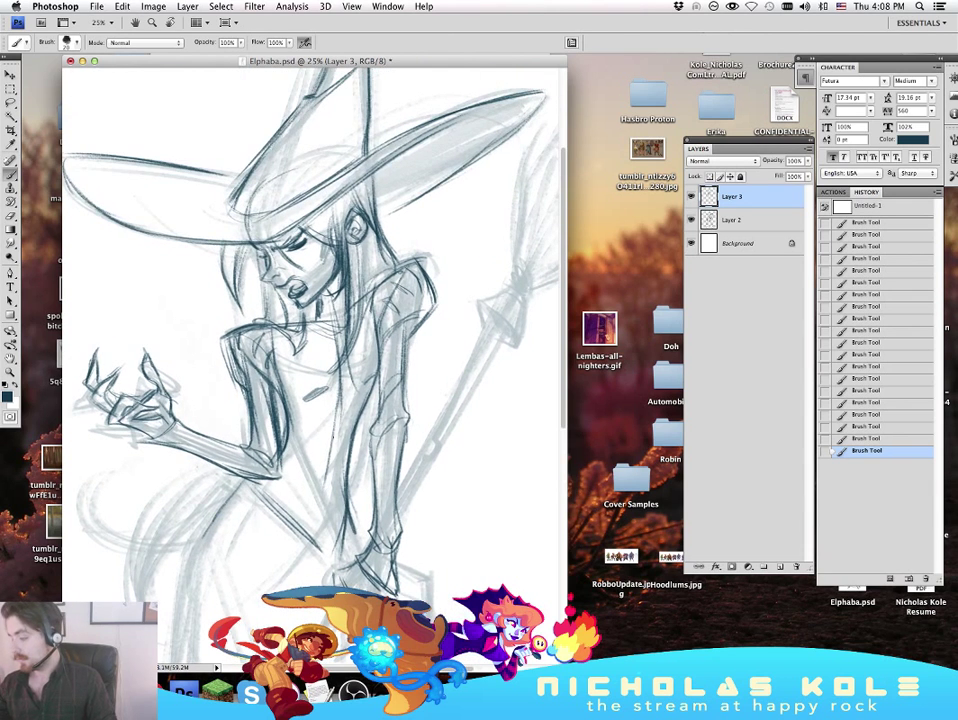
key(super+z)
drag(258, 282, 242, 417)
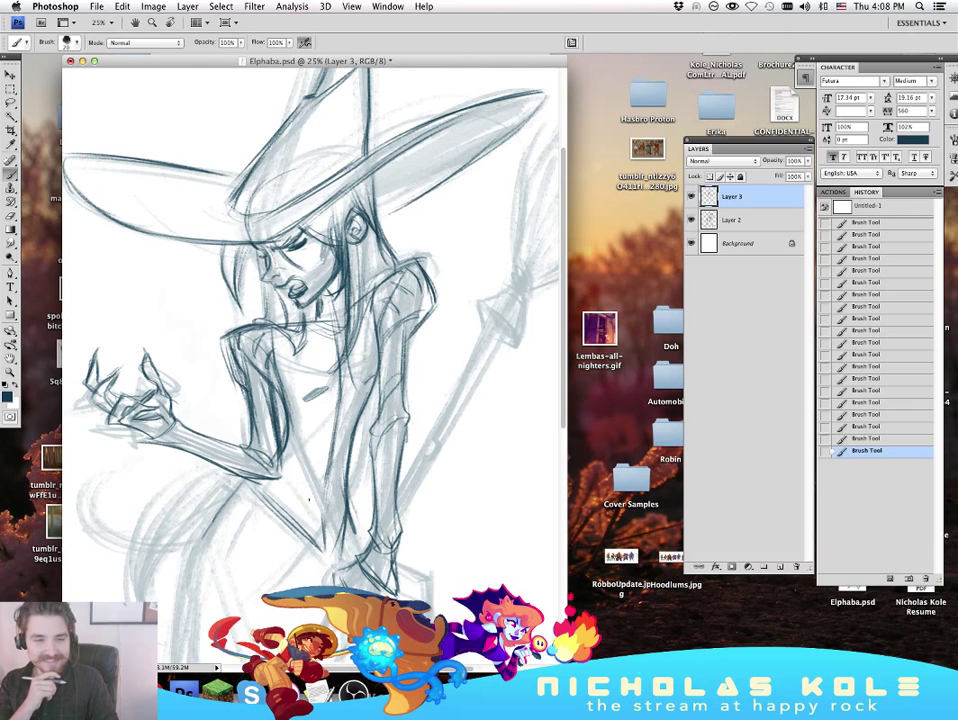
Step: Draw a row of small round buttons down the front of the bodice from collar to waist
scroll(477, 396, down, 5)
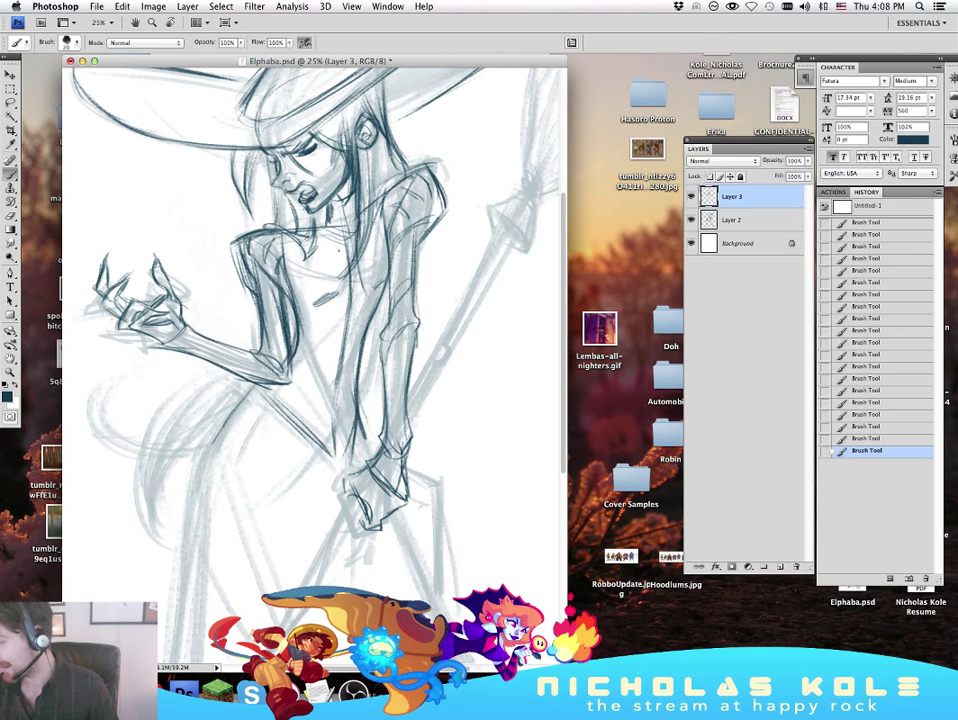
key(super+z)
drag(337, 246, 341, 250)
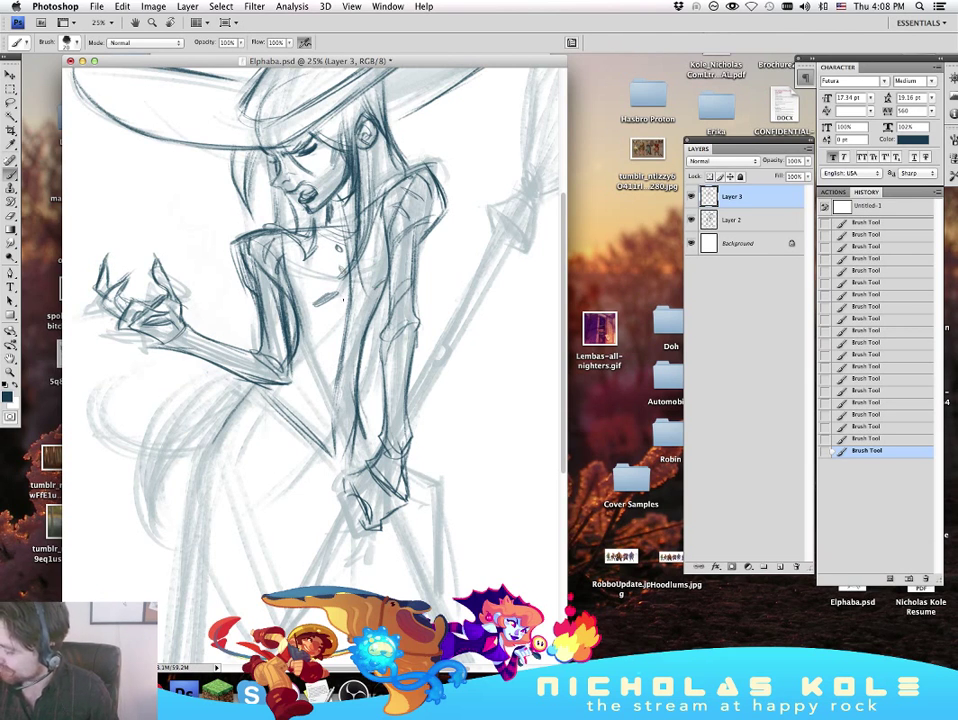
key(super+s)
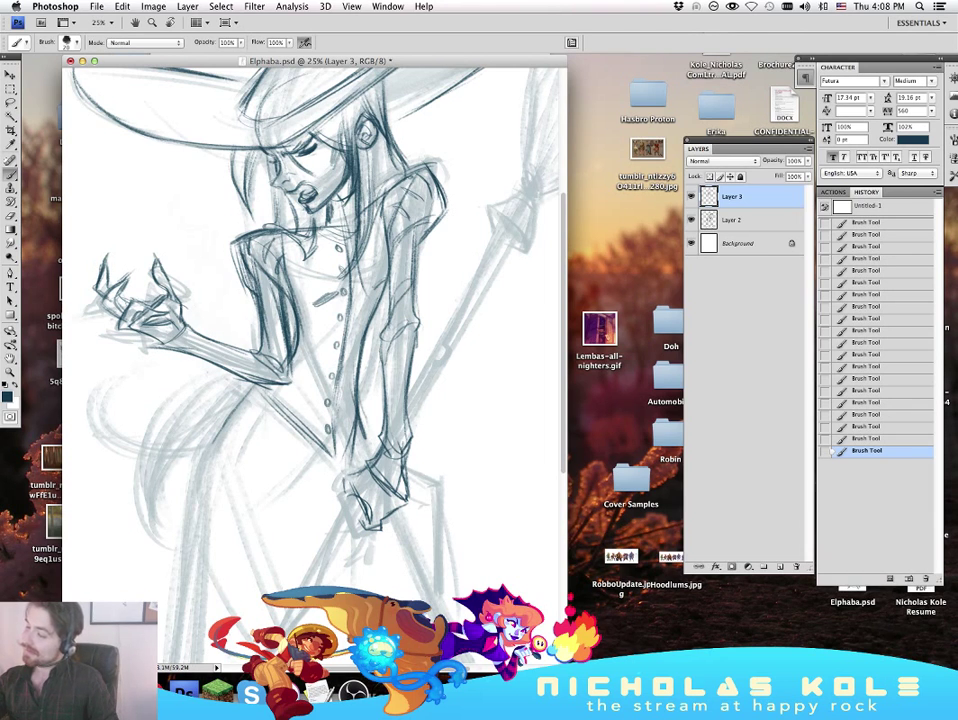
Step: Draw the long sweeping curves of the fabric flaring behind the hip from below the far elbow
scroll(455, 293, up, 3)
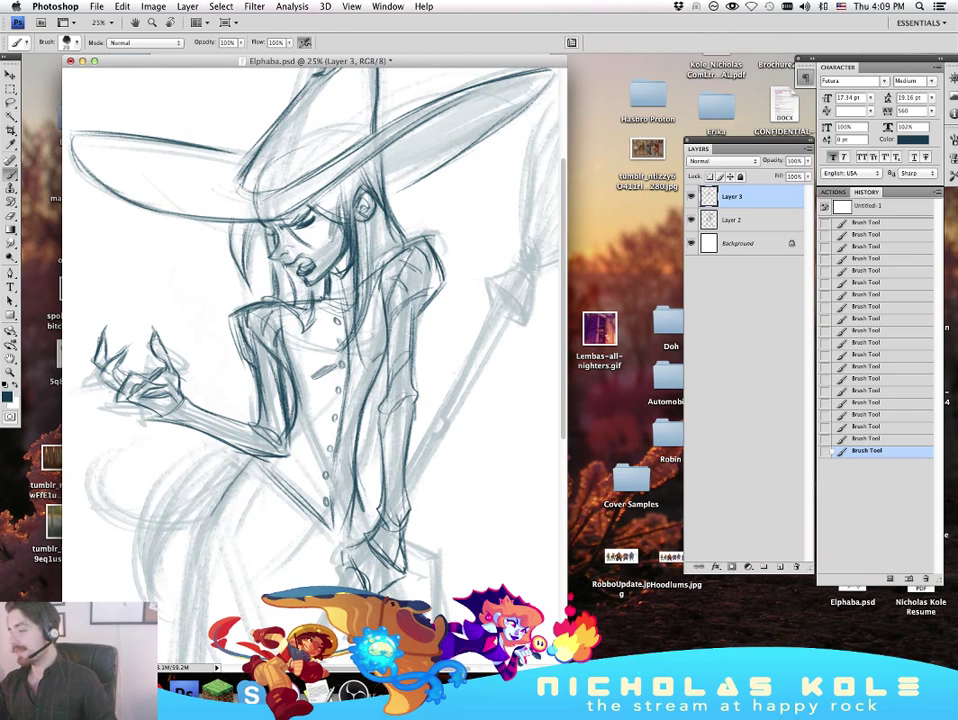
drag(475, 314, 460, 429)
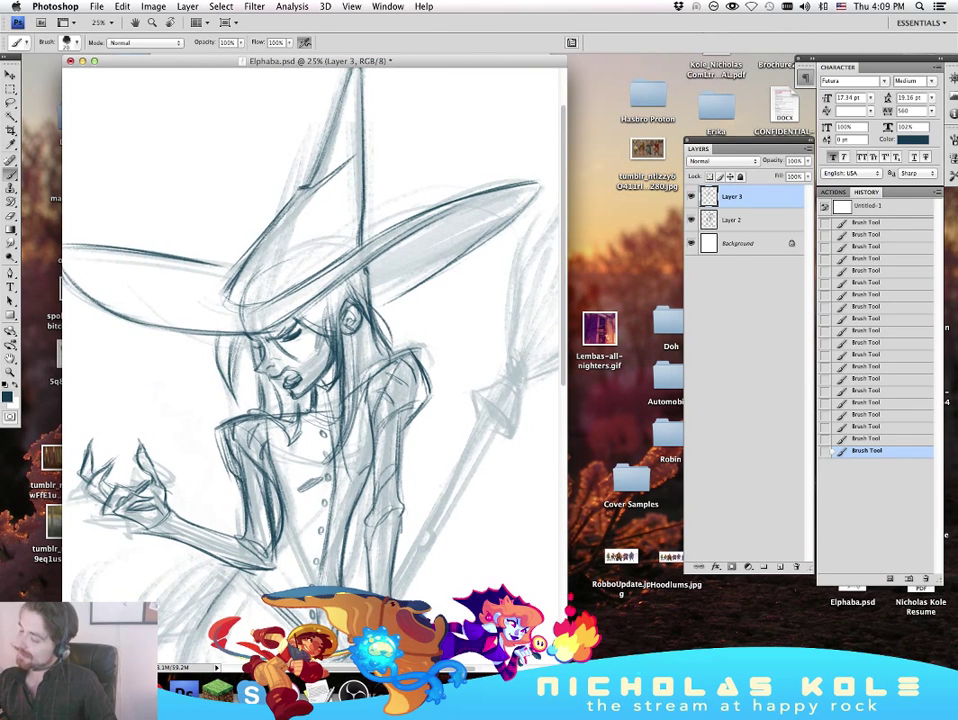
drag(458, 589, 468, 486)
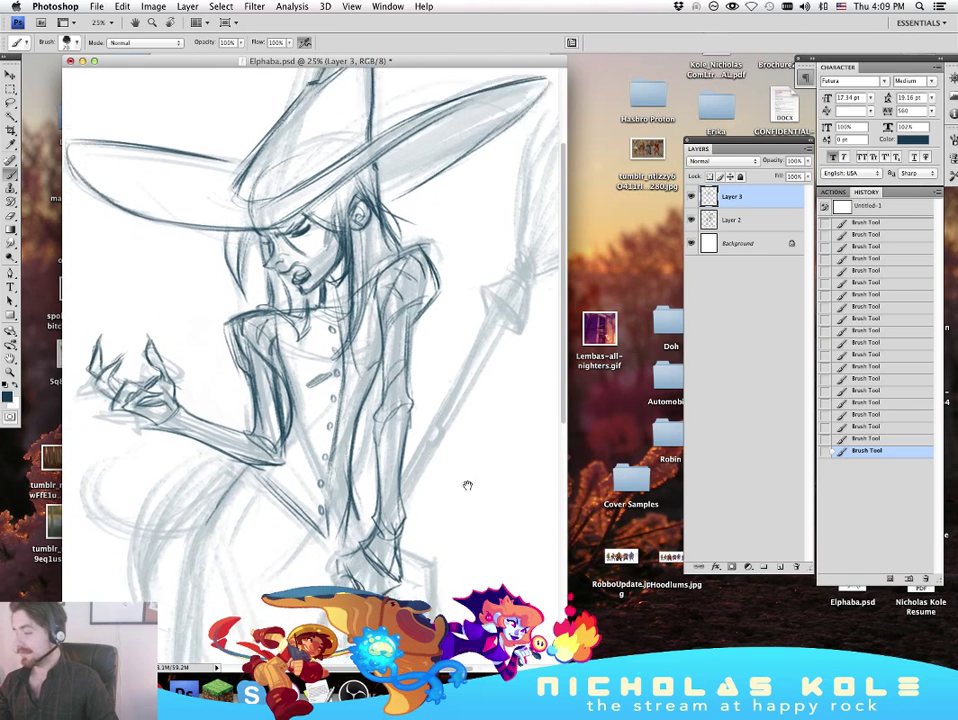
scroll(467, 485, down, 3)
mouse_move(245, 318)
mouse_down()
mouse_move(256, 371)
mouse_move(158, 484)
mouse_up()
mouse_move(235, 387)
mouse_down()
mouse_move(205, 403)
mouse_move(154, 525)
mouse_up()
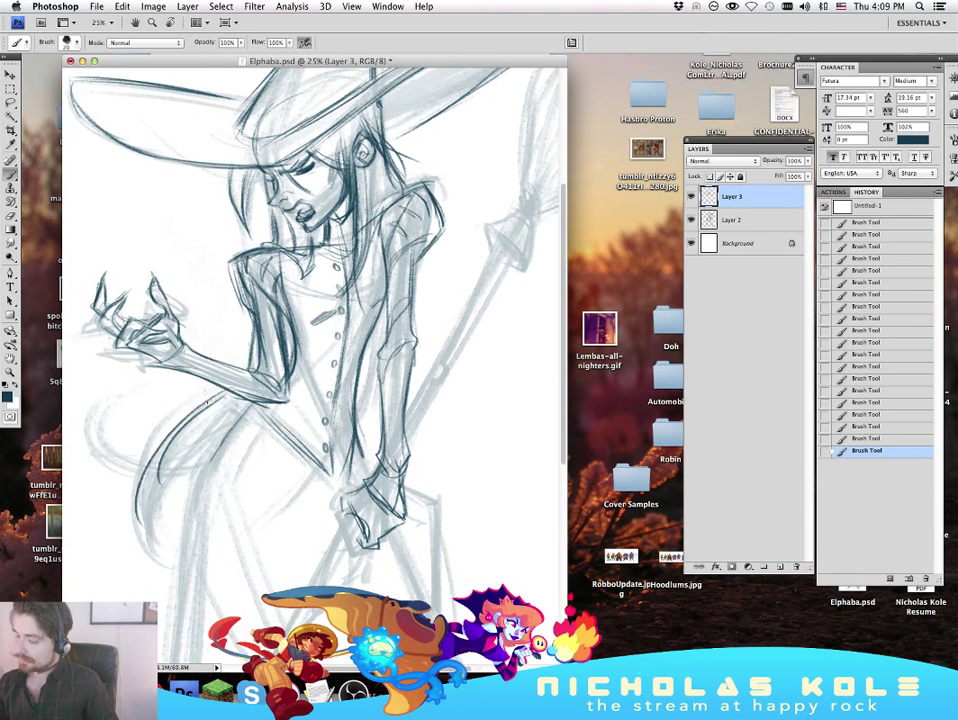
drag(211, 400, 157, 535)
drag(230, 434, 148, 530)
mouse_move(258, 386)
mouse_down()
mouse_move(178, 473)
mouse_move(149, 484)
mouse_up()
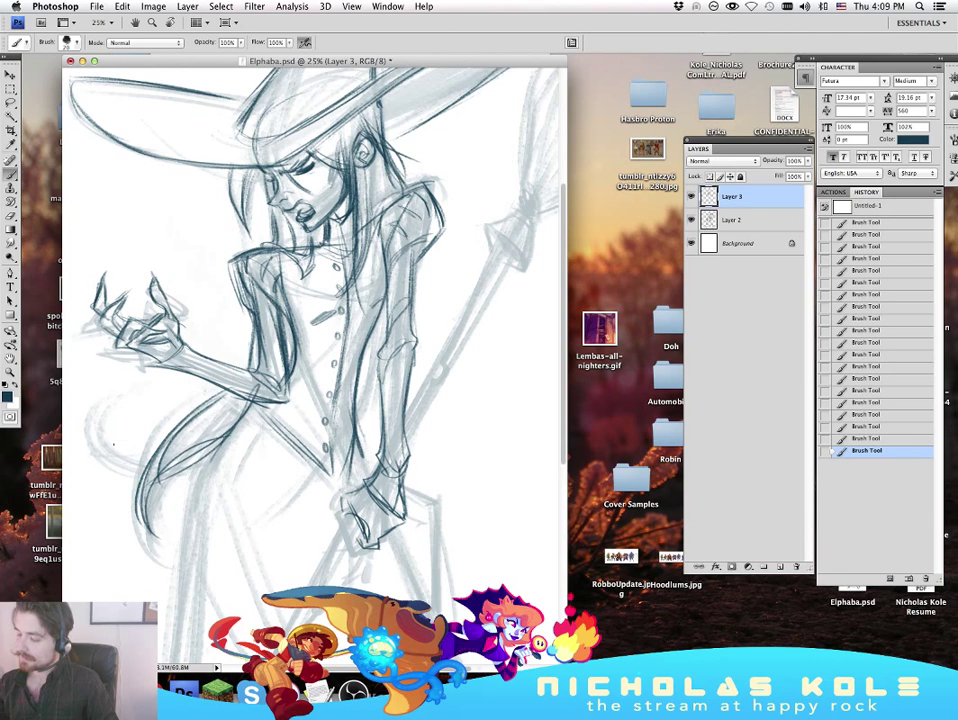
Step: Draw the large curled loop of fabric behind the hip and join it to the sweeping curves
mouse_move(144, 393)
mouse_down()
mouse_move(110, 399)
mouse_move(141, 471)
mouse_move(194, 464)
mouse_up()
drag(97, 427, 231, 442)
mouse_move(106, 458)
mouse_down()
mouse_move(122, 469)
mouse_move(225, 446)
mouse_up()
drag(213, 447, 157, 513)
Step: Reinforce the contours of the near arm's elbow and the far arm's wrist, undoing the surplus stroke
mouse_move(380, 324)
mouse_down()
mouse_move(357, 422)
mouse_move(356, 405)
mouse_up()
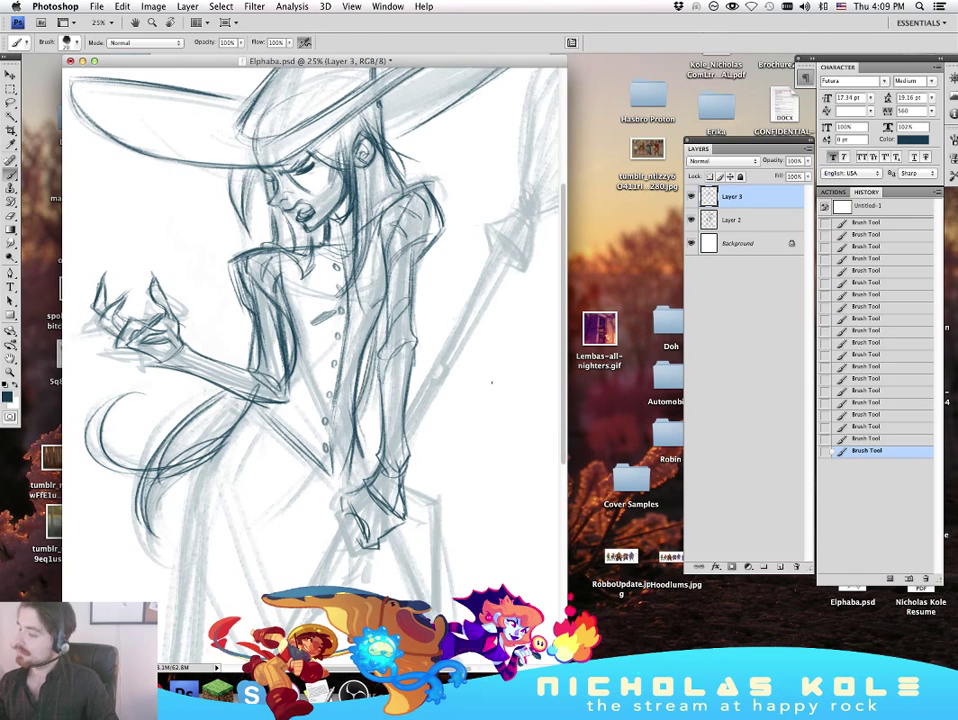
mouse_move(505, 400)
mouse_down()
mouse_move(509, 468)
mouse_move(508, 450)
mouse_up()
scroll(507, 450, down, 2)
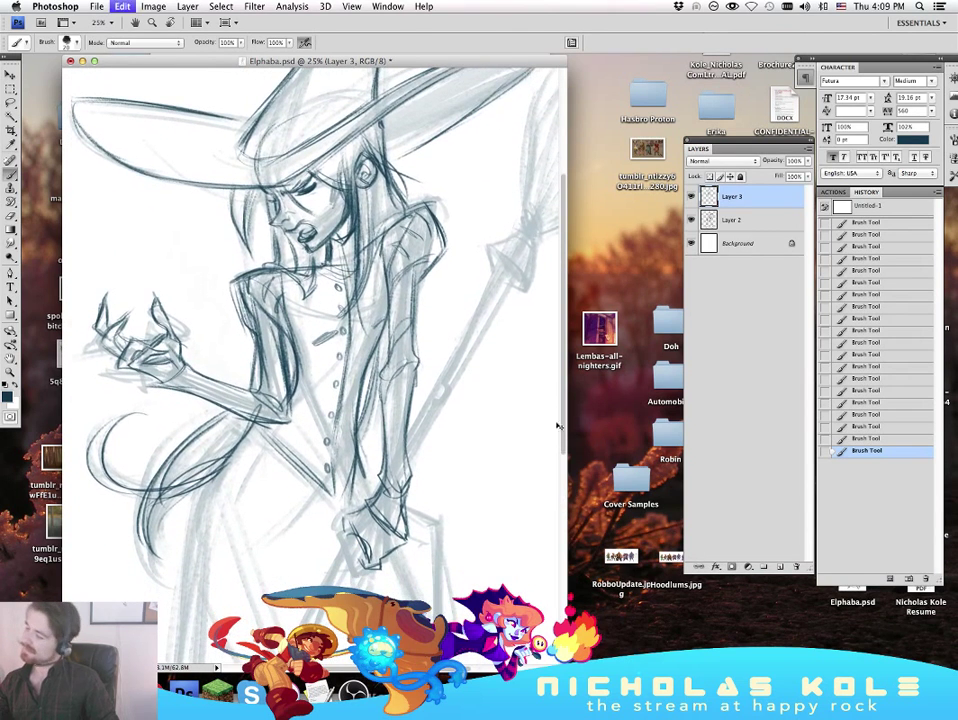
mouse_move(317, 221)
mouse_down()
mouse_move(312, 270)
mouse_move(291, 266)
mouse_move(287, 279)
mouse_move(291, 373)
mouse_up()
key(super+z)
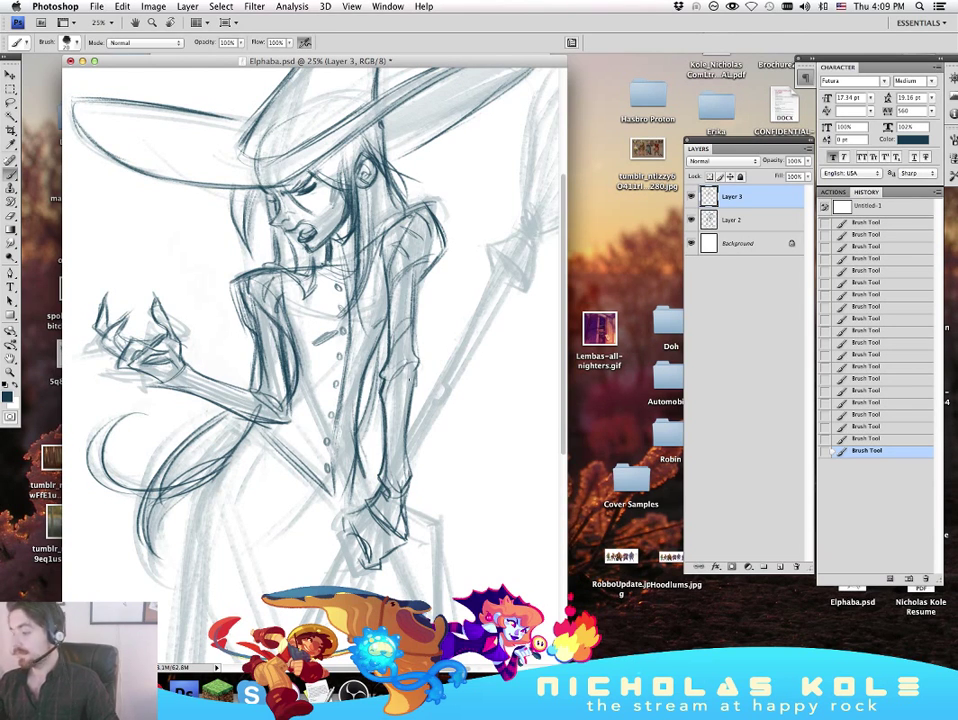
drag(295, 243, 307, 270)
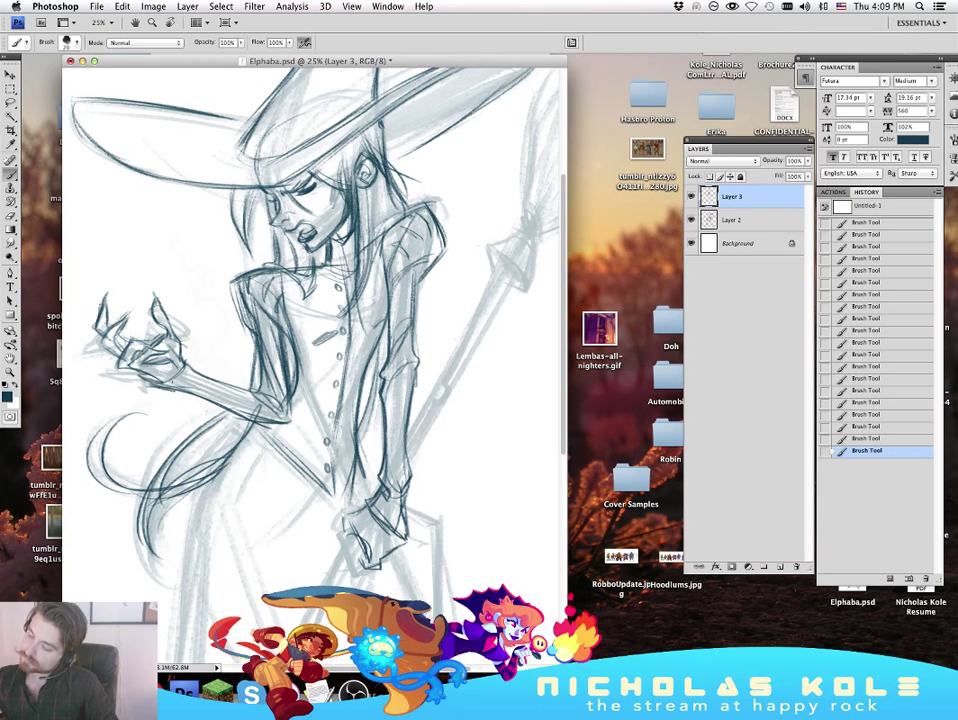
Step: Erase stray lines around the raised hand's fingertips and along the forearm
mouse_move(104, 282)
mouse_down()
mouse_move(156, 297)
mouse_move(114, 283)
mouse_move(131, 289)
mouse_up()
key(super+z)
key(e)
mouse_move(110, 290)
mouse_down()
mouse_move(155, 300)
mouse_move(136, 292)
mouse_up()
drag(221, 394, 198, 385)
Step: Redraw the raised hand's wrist and fingers, and reinforce the waist edge running from the elbow toward the lower hand
key(b)
drag(138, 379, 182, 381)
drag(135, 380, 200, 394)
mouse_move(137, 305)
mouse_down()
mouse_move(180, 291)
mouse_move(190, 271)
mouse_up()
drag(148, 285, 191, 286)
drag(172, 292, 186, 288)
drag(263, 429, 326, 487)
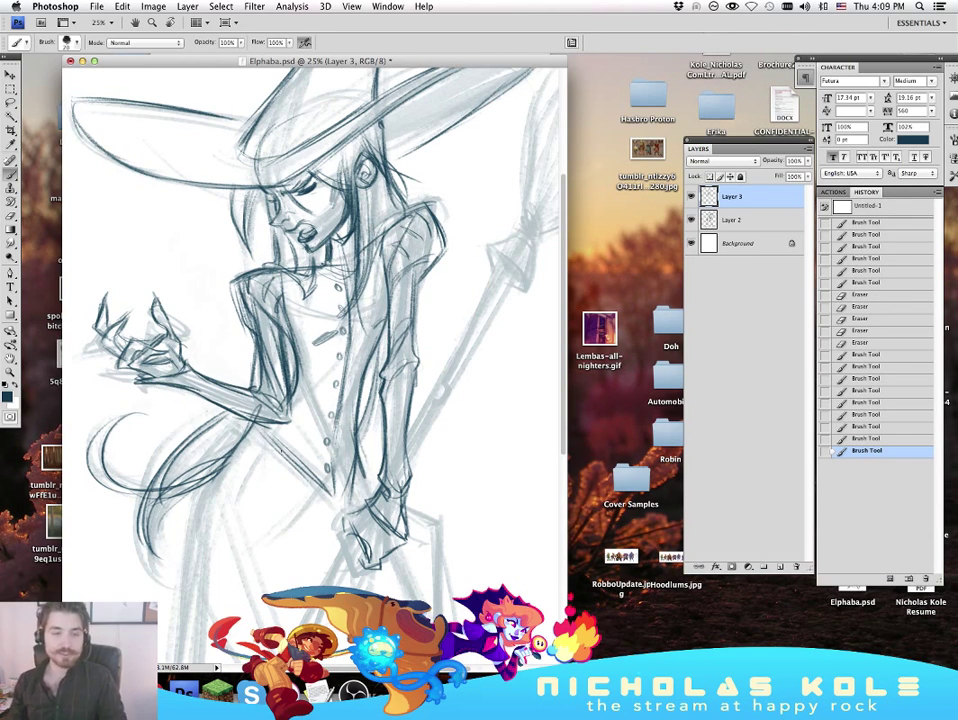
key(Tab)
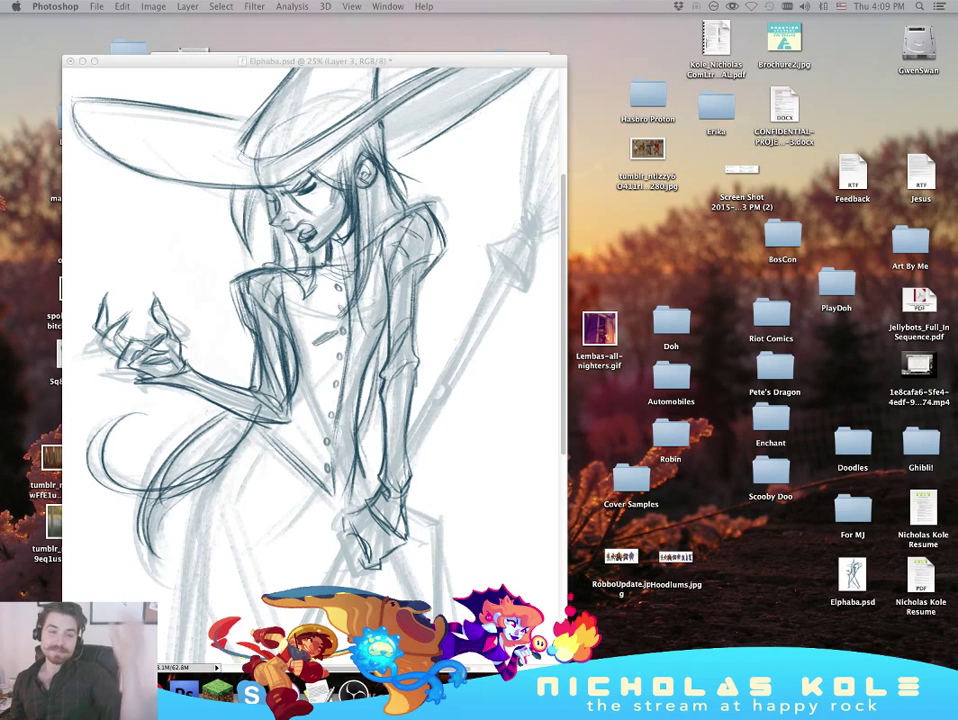
key(Tab)
Step: Strengthen the diagonal contour of the bodice from the chest down to the narrow waist
scroll(509, 470, down, 5)
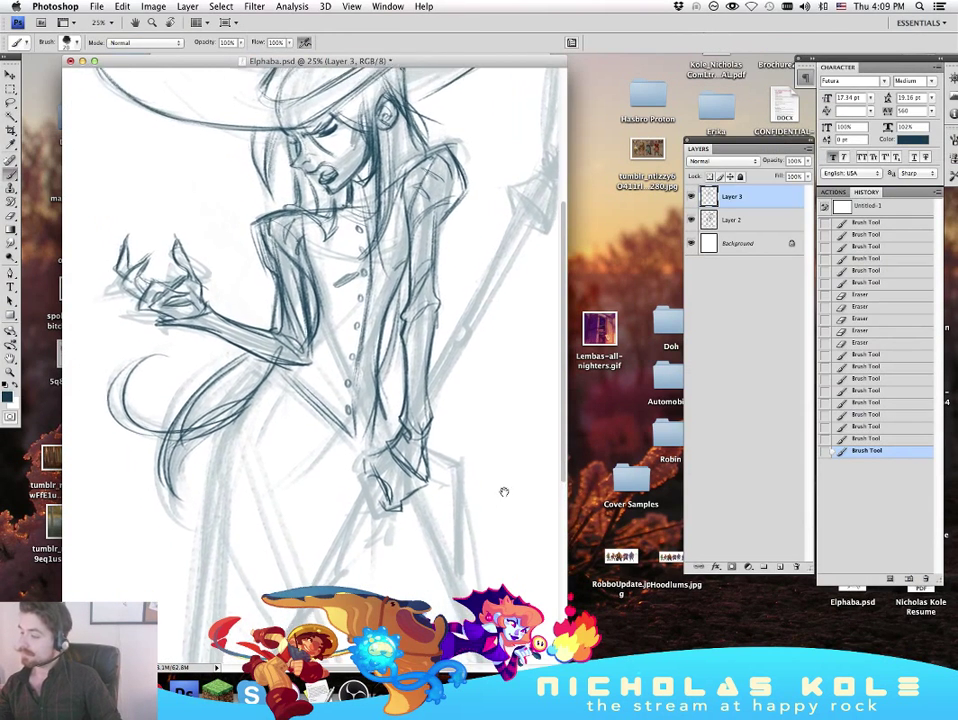
click(10, 372)
alt+click(341, 406)
alt+click(341, 406)
alt+click(341, 406)
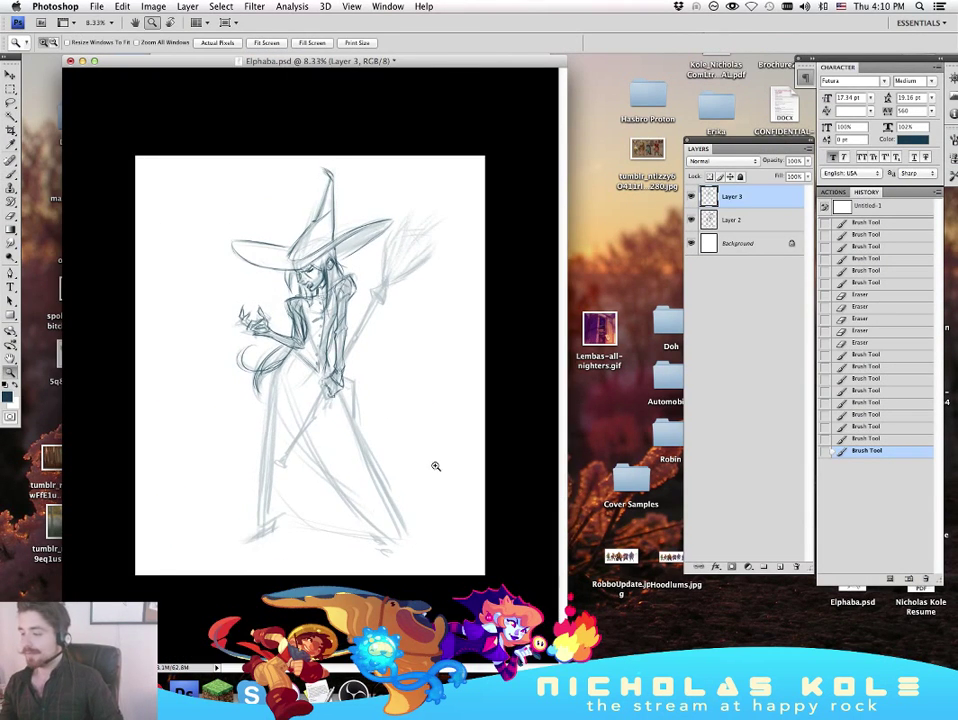
click(382, 379)
click(382, 379)
key(b)
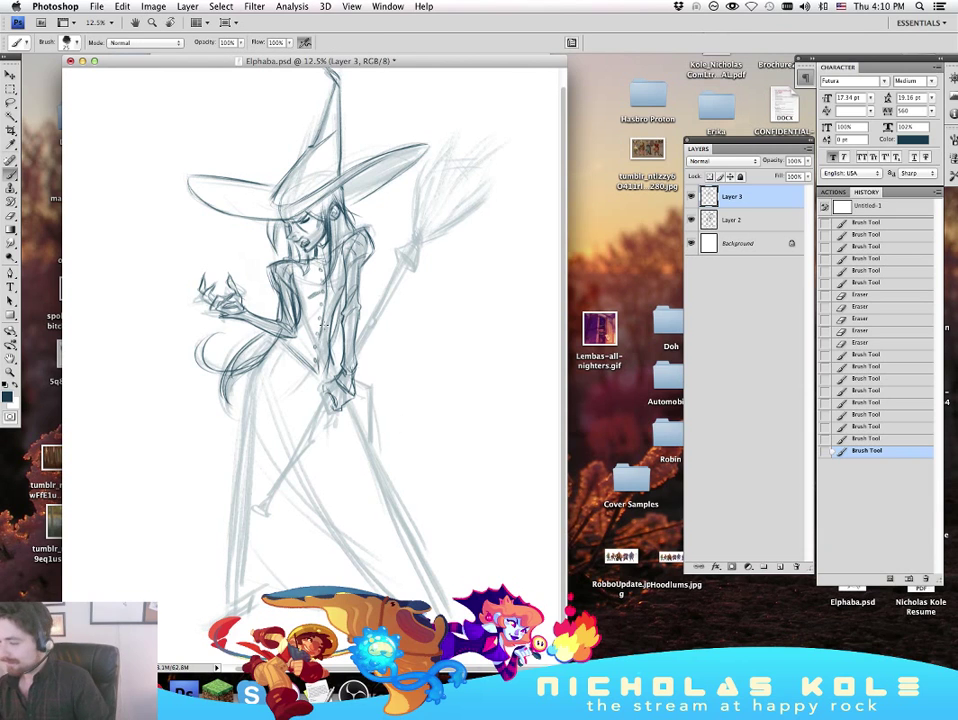
drag(302, 279, 322, 287)
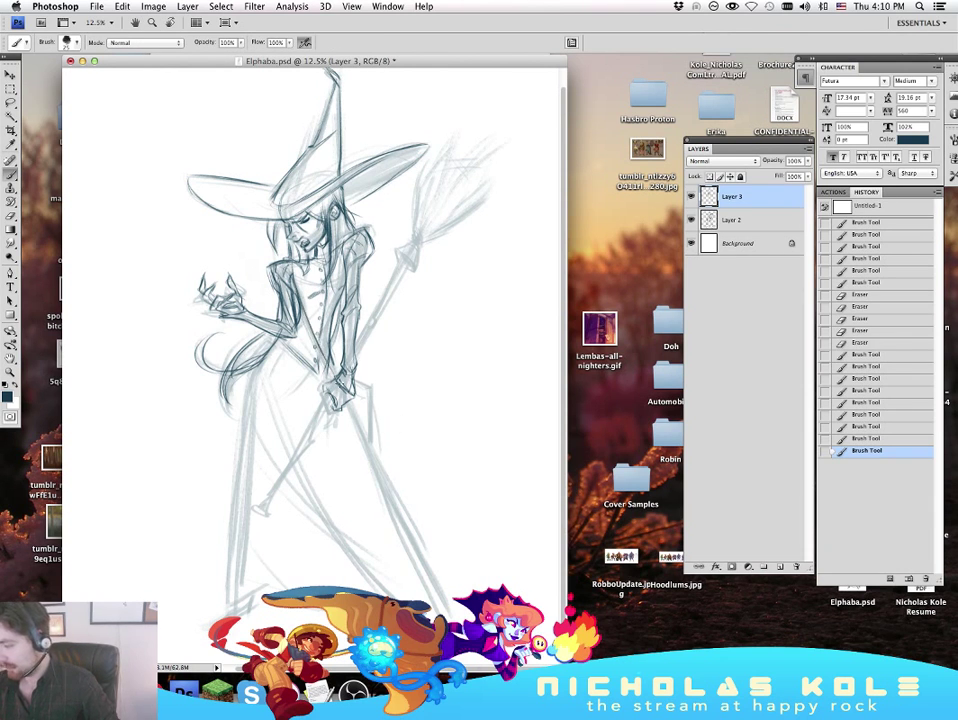
drag(289, 273, 334, 384)
key(super+z)
key(super+z)
drag(290, 264, 337, 370)
key(super+z)
key(super+z)
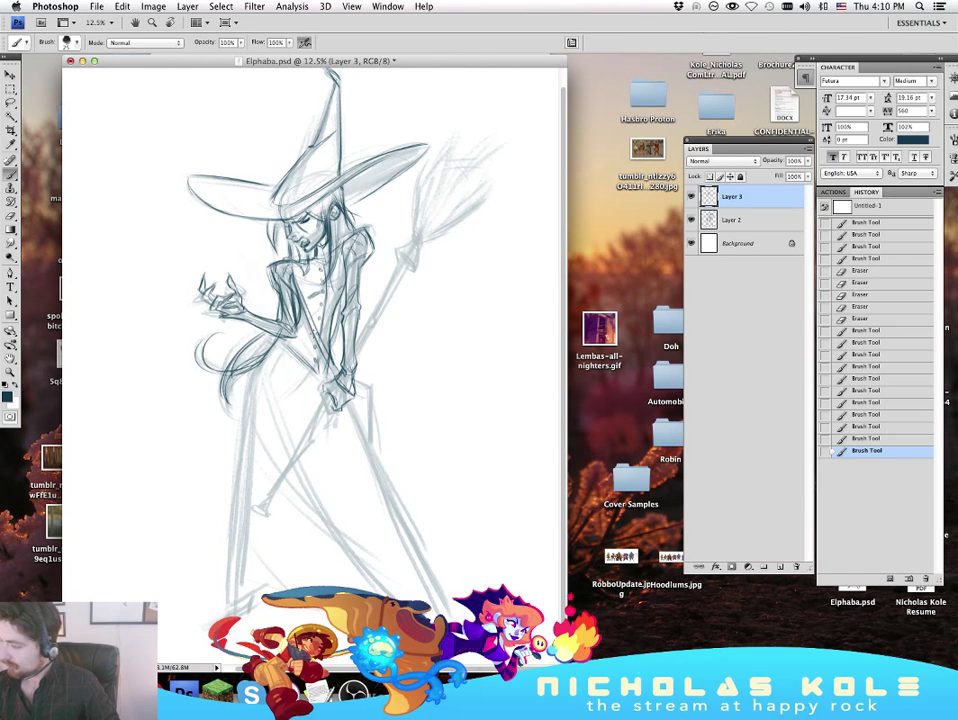
drag(303, 306, 329, 359)
click(317, 371)
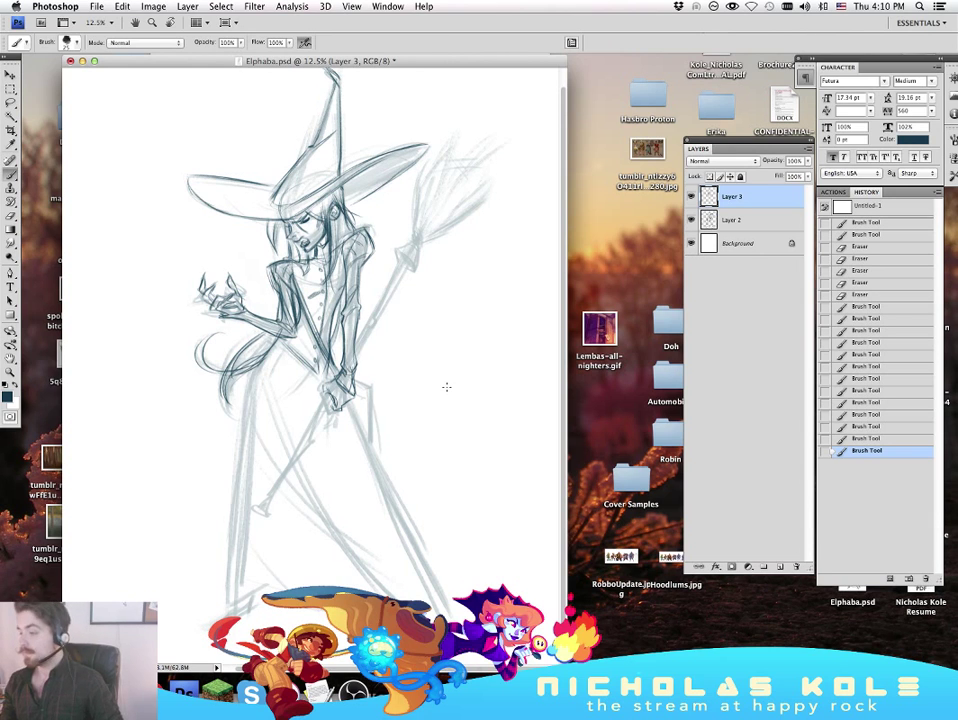
Step: Reinforce the upper hip contour and the bodice line beside the straight arm
drag(279, 339, 250, 377)
drag(562, 329, 560, 312)
drag(342, 252, 330, 366)
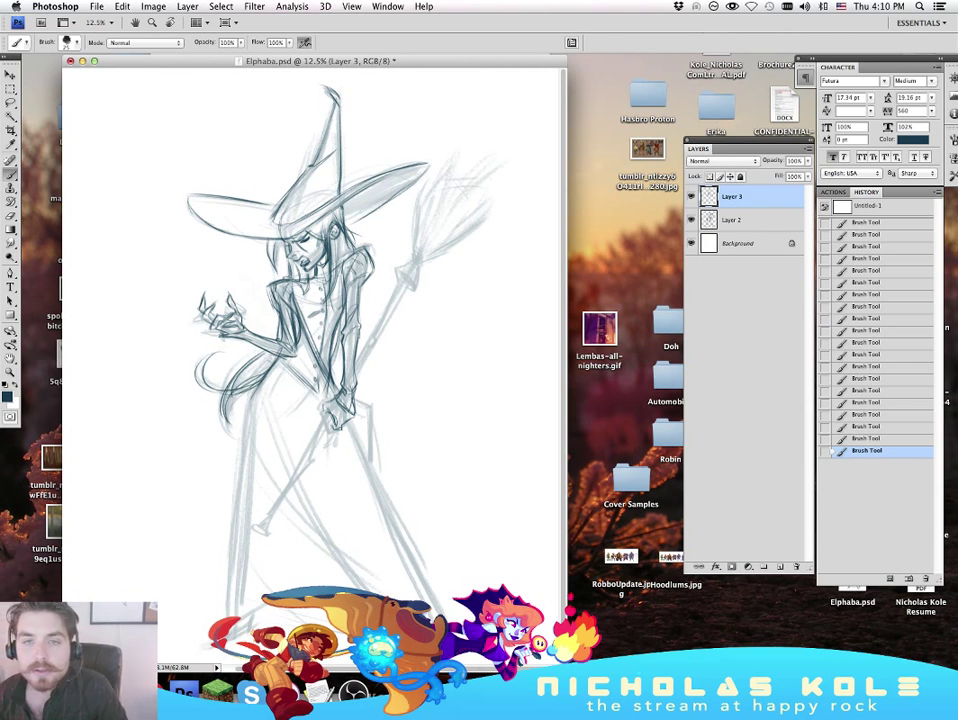
key(super+Tab)
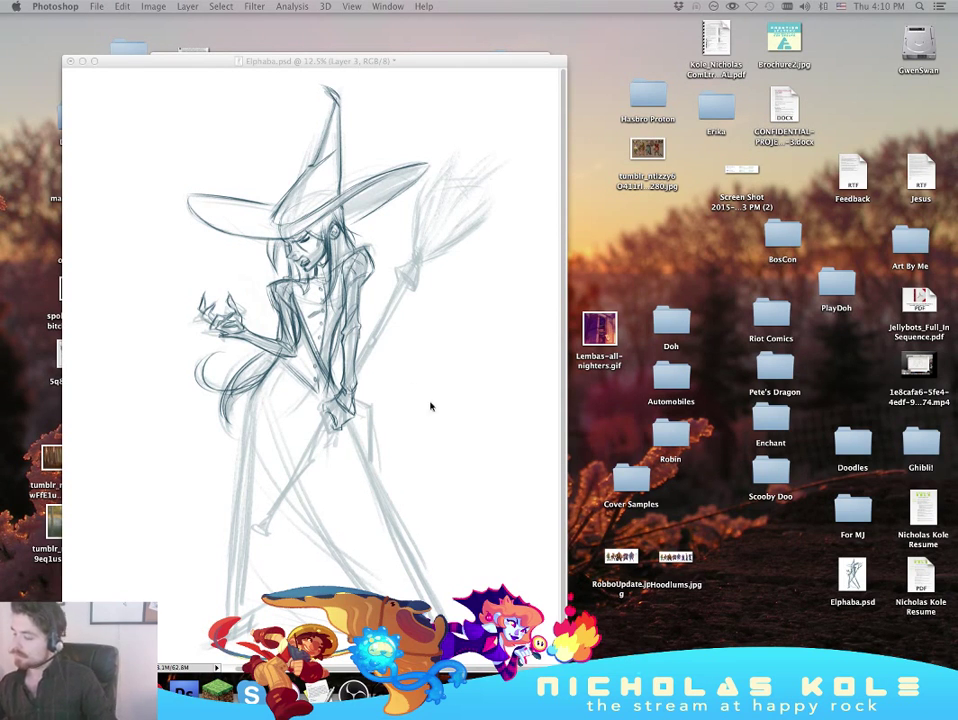
key(Tab)
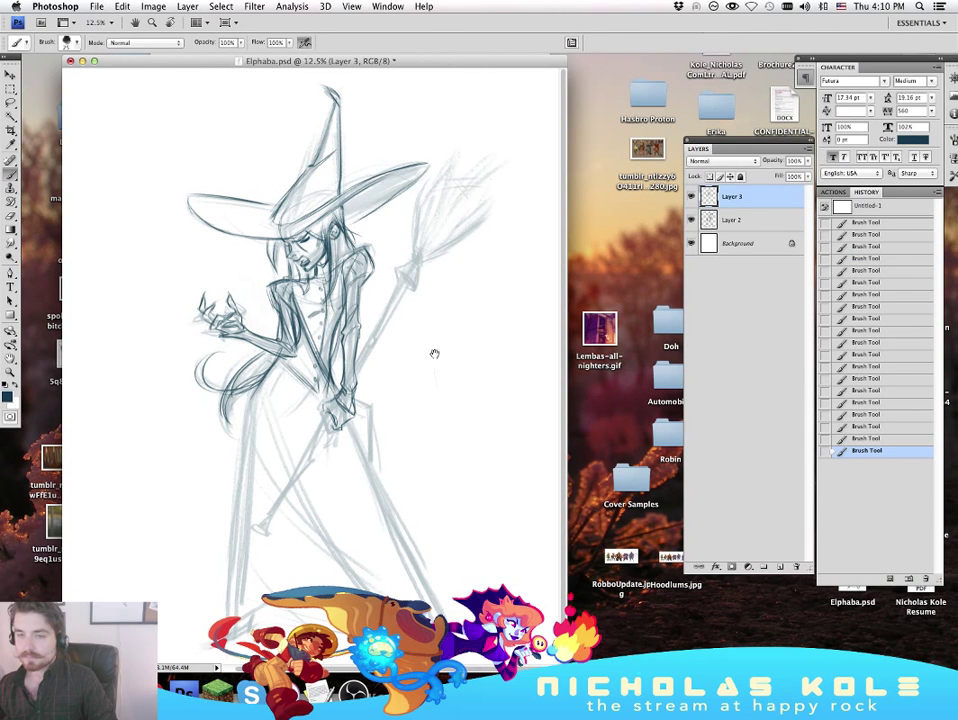
Step: Draw the long skirt's front and back edges and its curved inner folds from the hips to the hem
mouse_move(416, 385)
mouse_down()
mouse_move(432, 371)
mouse_move(417, 359)
mouse_up()
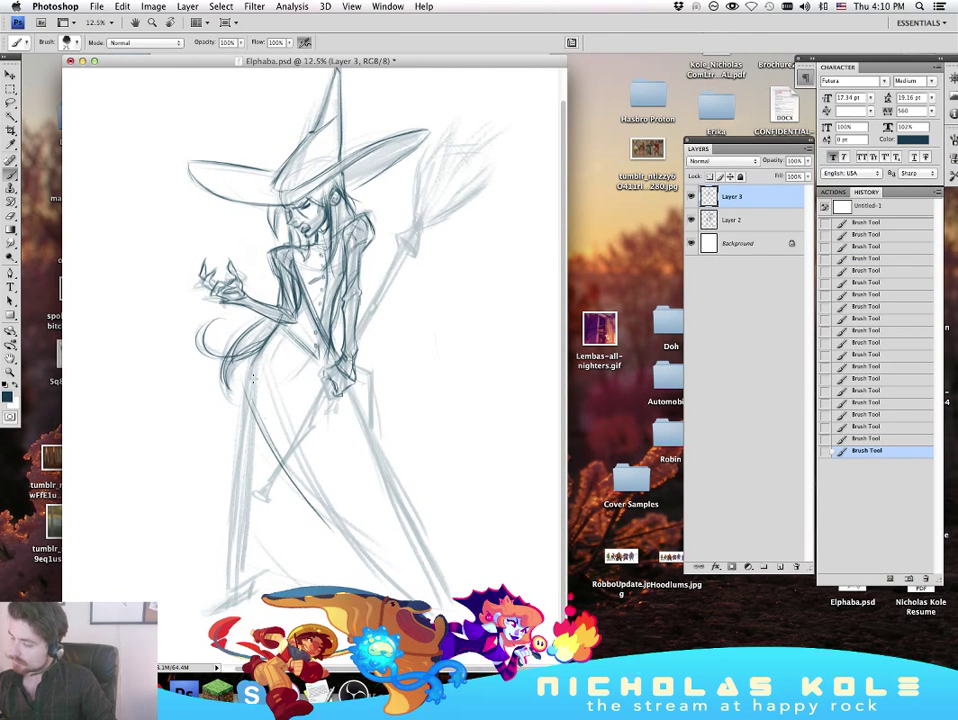
drag(273, 388, 388, 585)
drag(352, 399, 446, 578)
drag(387, 468, 457, 608)
drag(251, 384, 223, 563)
mouse_move(241, 475)
mouse_down()
mouse_move(253, 567)
mouse_move(222, 572)
mouse_move(225, 580)
mouse_move(270, 587)
mouse_move(229, 573)
mouse_move(473, 527)
mouse_move(220, 576)
mouse_move(281, 584)
mouse_up()
key(super+z)
drag(240, 452, 283, 577)
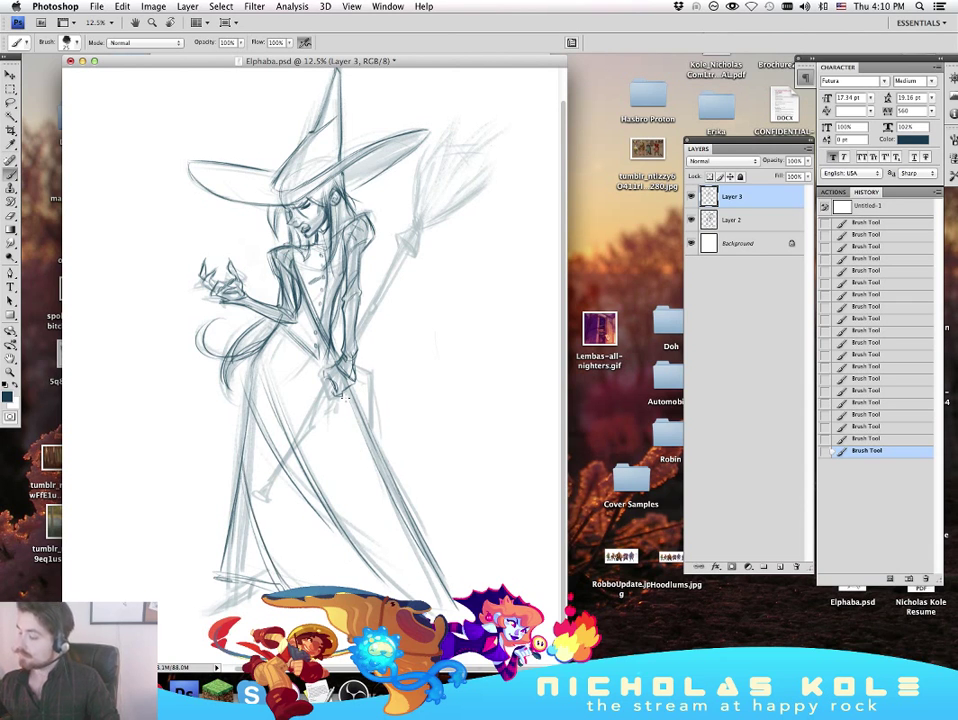
Step: Draw the diagonal waist edge passing under the lower hand and strengthen the skirt's front edge down to the hem
mouse_move(282, 334)
mouse_down()
mouse_move(352, 408)
mouse_move(385, 469)
mouse_up()
key(super+z)
drag(352, 386, 395, 492)
drag(368, 417, 418, 541)
drag(379, 438, 454, 602)
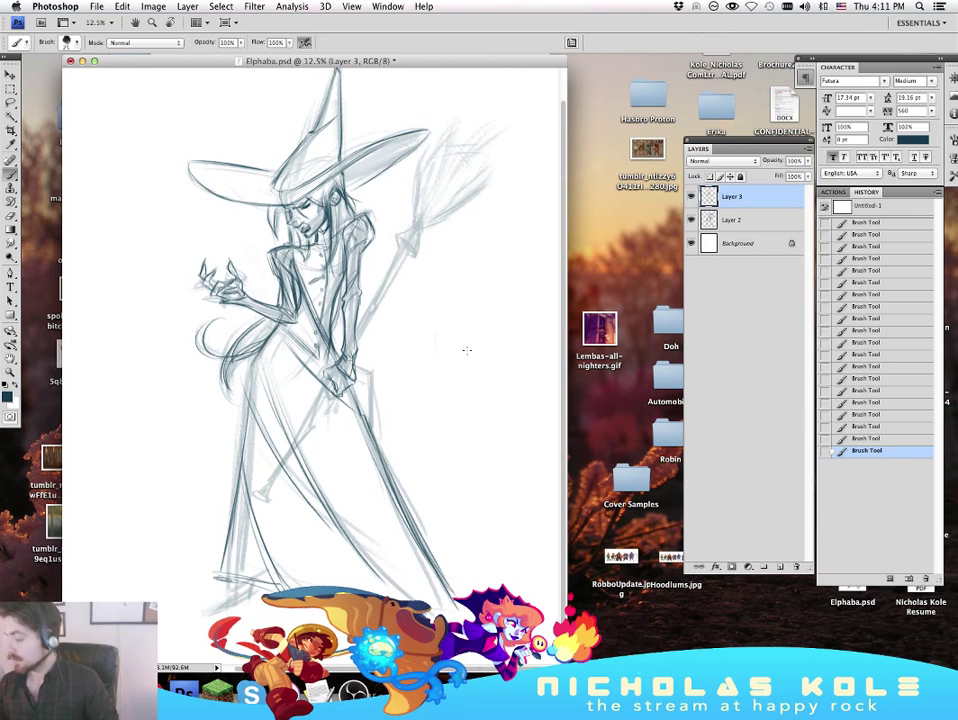
Step: Add the hem line at the foot of the skirt's front edge, undoing the extra stroke at the back hem
drag(344, 458, 322, 450)
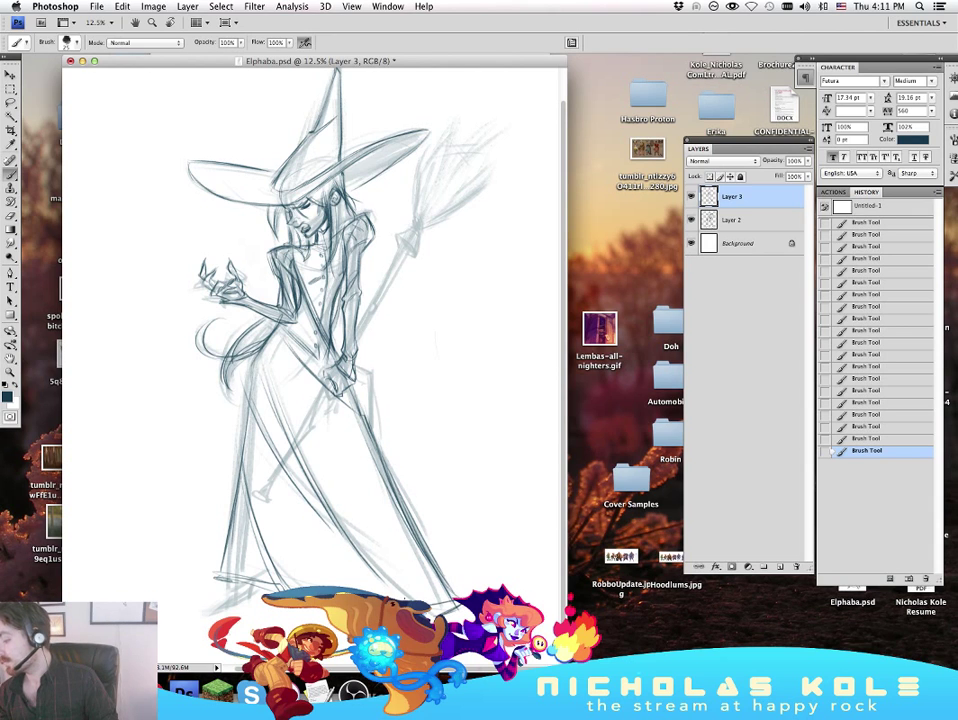
drag(435, 613, 466, 607)
drag(214, 576, 242, 580)
key(super+z)
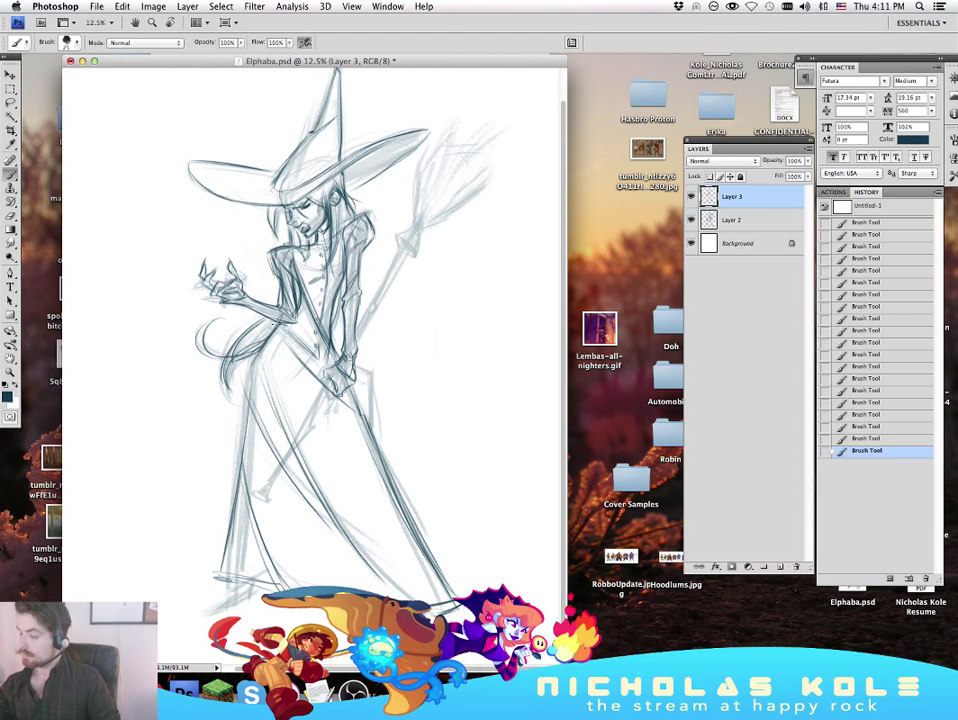
Step: Reinforce the skirt's back edge with long strokes from the hip down to the hem
mouse_move(275, 327)
mouse_down()
mouse_move(249, 371)
mouse_move(242, 484)
mouse_up()
mouse_move(246, 400)
mouse_down()
mouse_move(234, 542)
mouse_move(222, 564)
mouse_up()
key(super+z)
drag(244, 345, 225, 550)
drag(241, 380, 220, 546)
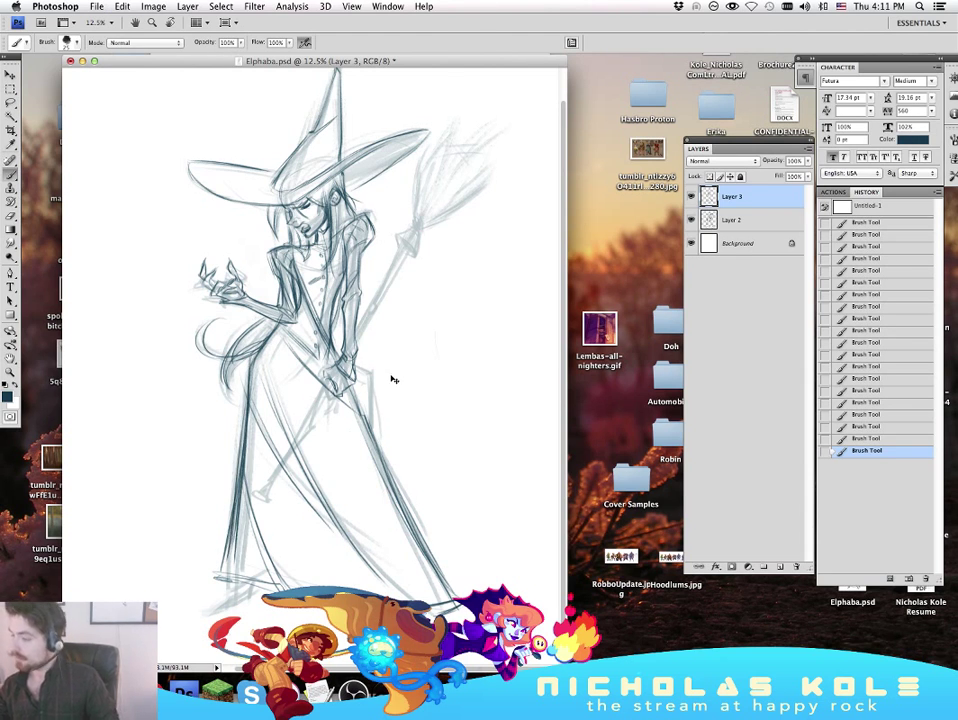
key(super+z)
key(super+z)
Step: Enlarge the eraser and clear the surplus outer strokes along the skirt's lower back edge
key(e)
drag(170, 386, 167, 420)
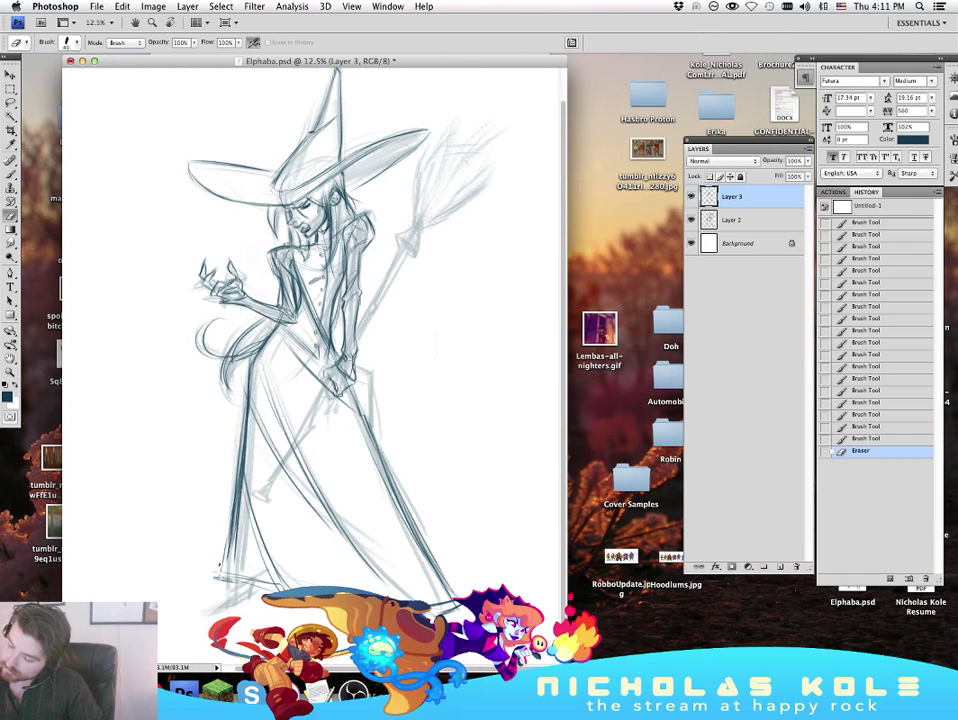
key(bracketright)
key(bracketright)
key(bracketright)
key(bracketright)
key(bracketright)
mouse_move(226, 568)
mouse_down()
mouse_move(235, 470)
mouse_move(228, 568)
mouse_move(237, 508)
mouse_up()
drag(237, 508, 233, 548)
drag(238, 456, 234, 512)
drag(223, 582, 232, 432)
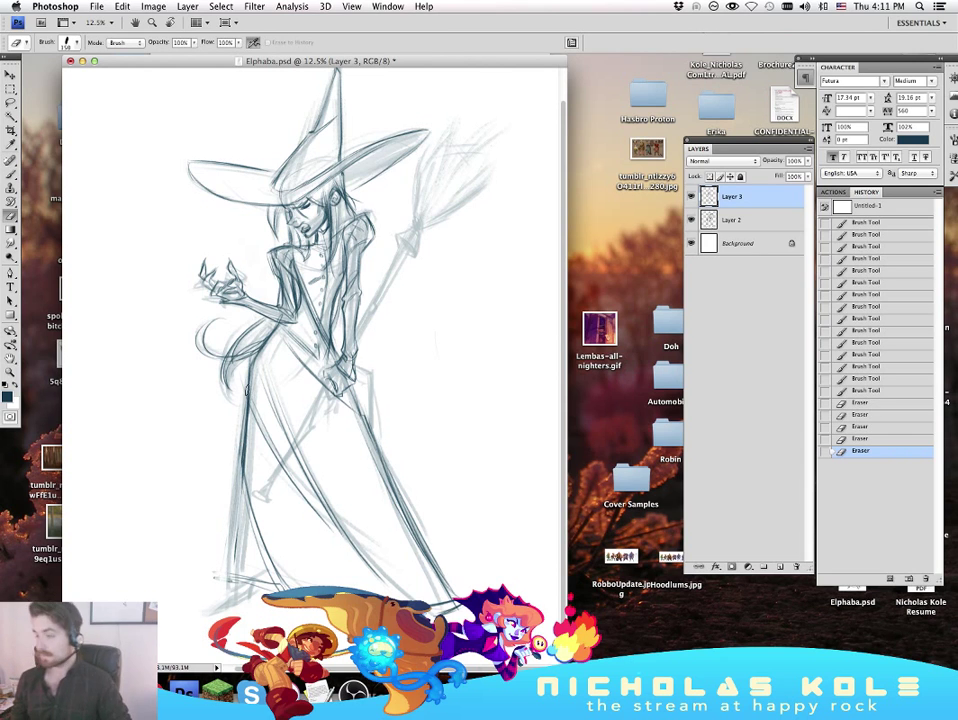
Step: Redraw the skirt's back edge as a darker line from below the hip to the hem
key(b)
drag(250, 373, 237, 538)
drag(245, 450, 234, 569)
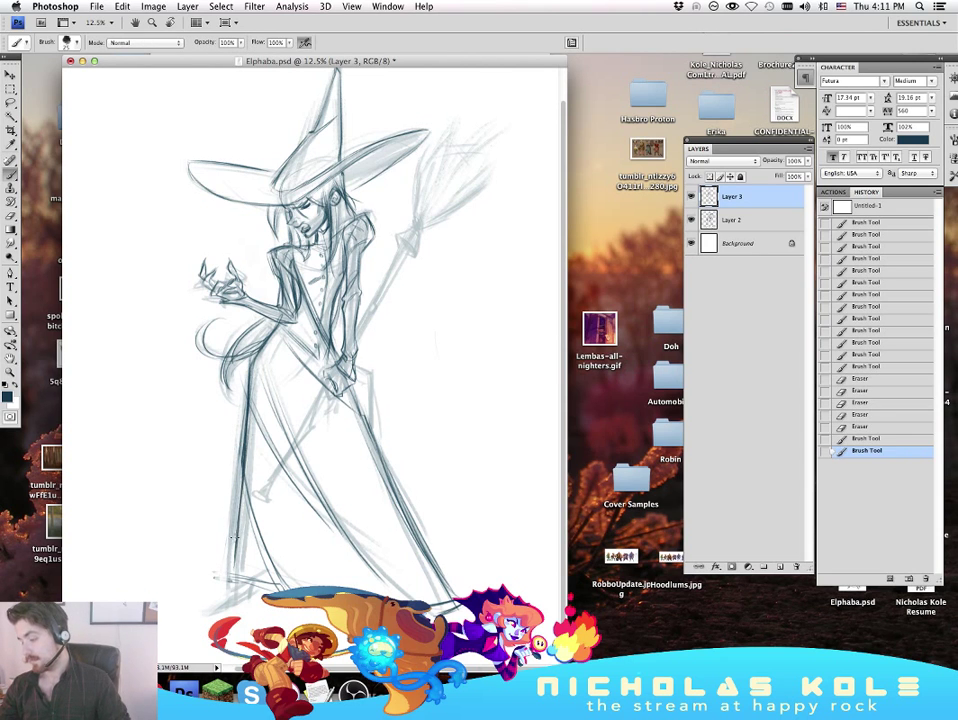
mouse_move(240, 479)
mouse_down()
mouse_move(230, 579)
mouse_move(240, 573)
mouse_up()
Step: Darken the curve of the hip below the bent elbow and touch up the waist and bodice lines
mouse_move(268, 334)
mouse_down()
mouse_move(246, 367)
mouse_move(250, 360)
mouse_up()
drag(272, 332, 247, 378)
mouse_move(287, 328)
mouse_down()
mouse_move(331, 369)
mouse_move(329, 326)
mouse_up()
drag(328, 336, 340, 262)
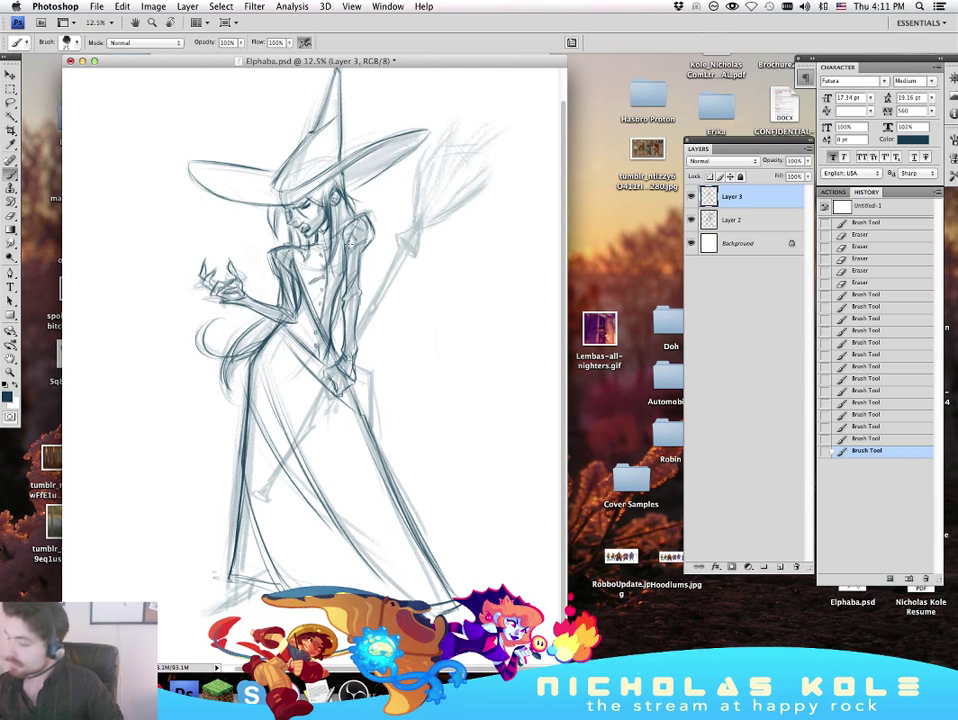
Step: Draw the short pointed piece of fabric jutting out beside the lower hand
drag(349, 366, 354, 379)
mouse_move(352, 360)
mouse_down()
mouse_move(353, 378)
mouse_move(371, 375)
mouse_up()
mouse_move(359, 370)
mouse_down()
mouse_move(372, 378)
mouse_move(363, 394)
mouse_up()
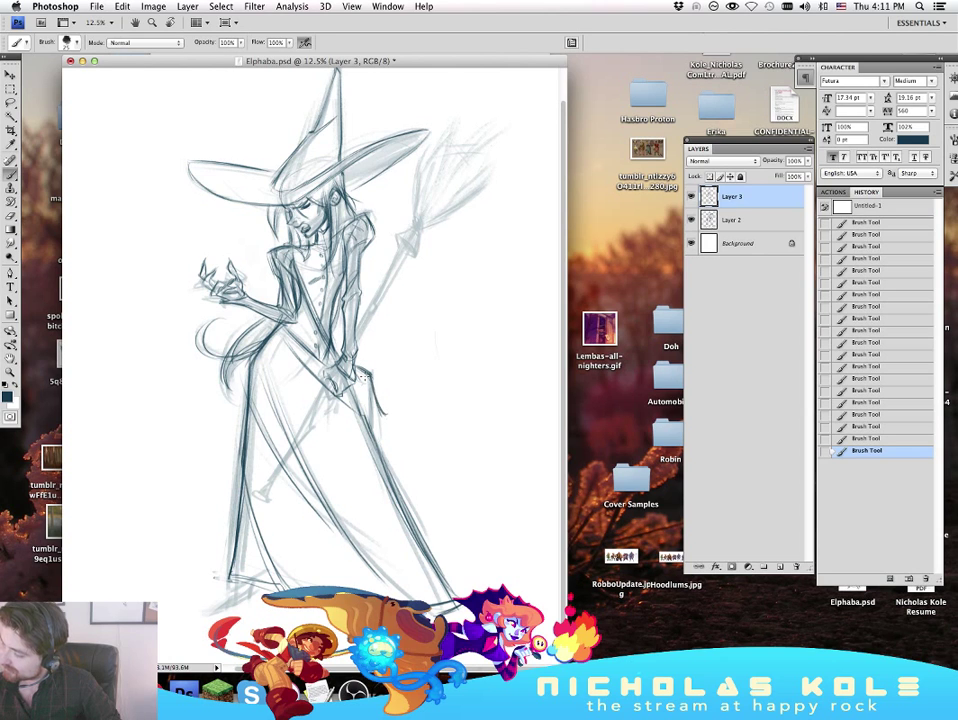
mouse_move(354, 370)
mouse_down()
mouse_move(367, 405)
mouse_move(379, 400)
mouse_up()
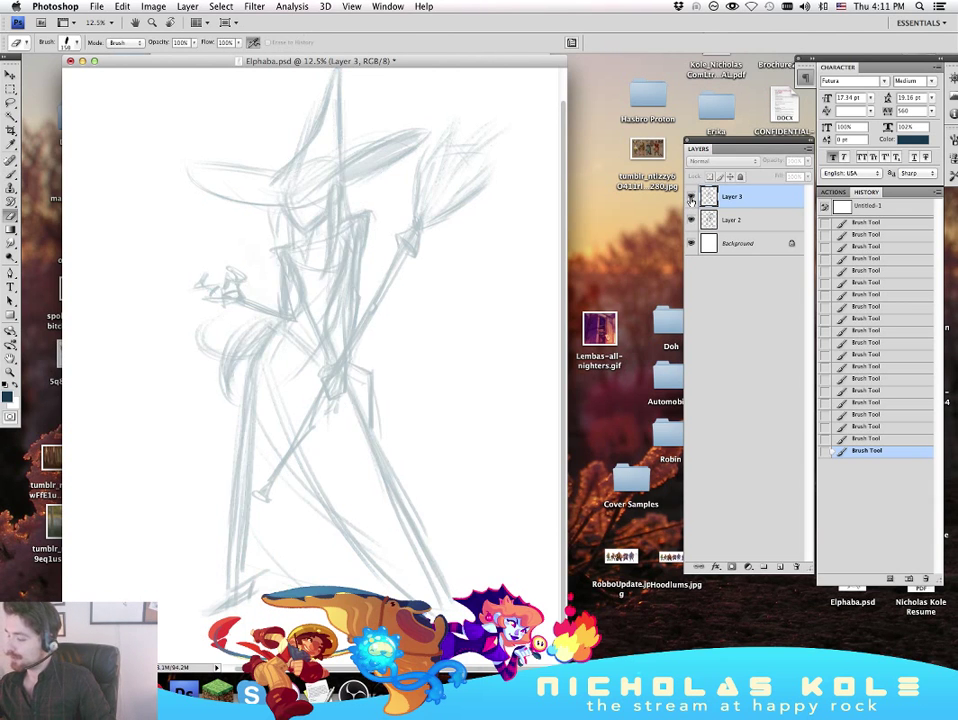
Step: Erase rough strokes near the waist and along the skirt's front edge
key(e)
drag(262, 291, 296, 368)
drag(391, 476, 402, 496)
drag(383, 462, 413, 512)
Step: Redraw the skirt's front edge with darker strokes from the lower hand to the hem
key(b)
drag(345, 390, 380, 466)
key(super+z)
drag(266, 308, 312, 398)
drag(280, 335, 332, 428)
mouse_move(296, 370)
mouse_down()
mouse_move(336, 440)
mouse_move(425, 545)
mouse_up()
drag(400, 497, 462, 597)
drag(435, 571, 466, 596)
drag(424, 543, 458, 592)
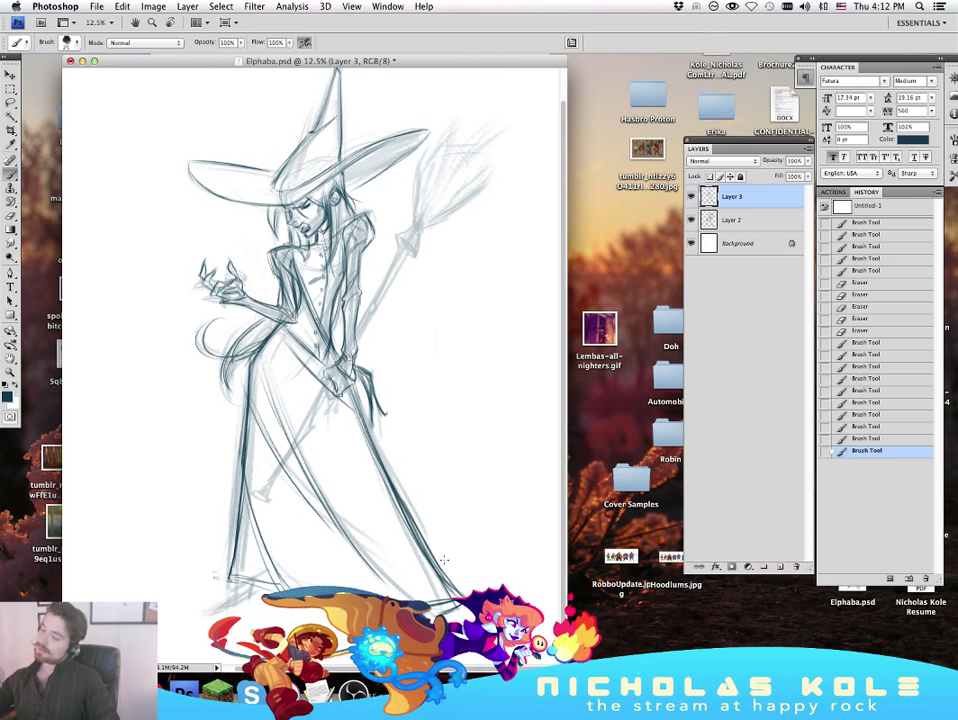
Step: Darken both sides of the bodice where it tapers from the chest to the waist
drag(304, 290, 330, 352)
drag(335, 317, 327, 354)
drag(249, 216, 254, 242)
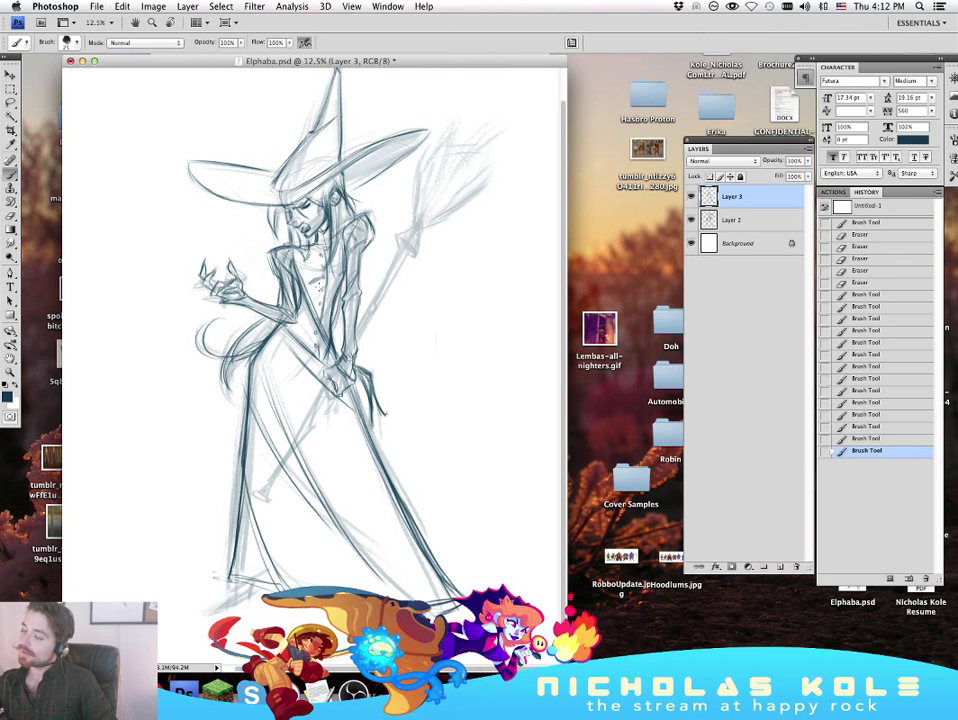
drag(333, 292, 340, 324)
drag(306, 298, 337, 361)
drag(318, 328, 332, 356)
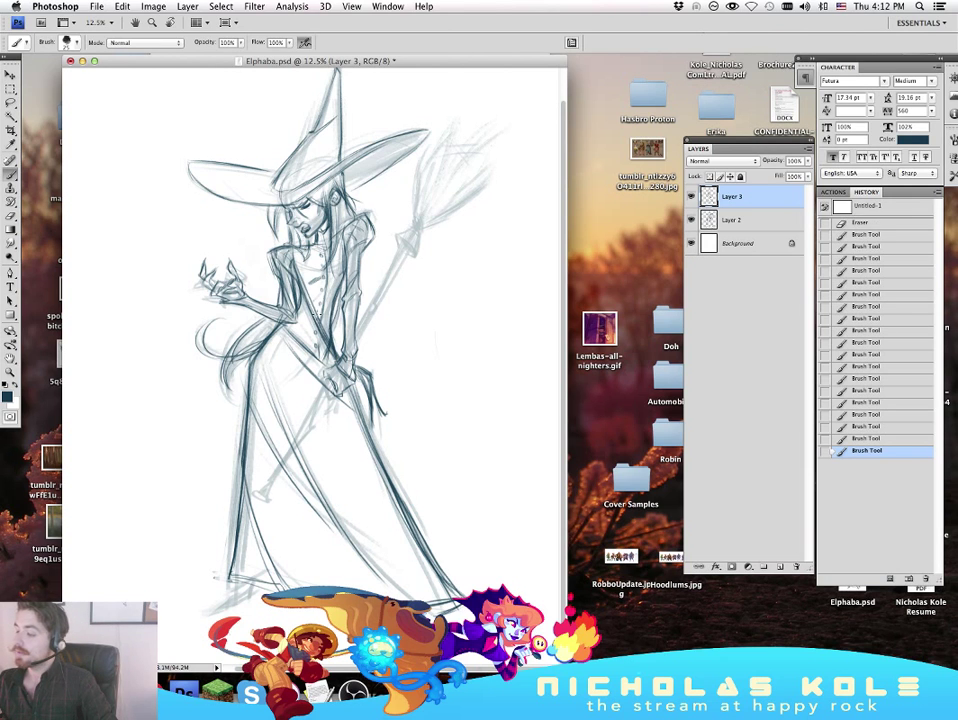
drag(313, 304, 321, 322)
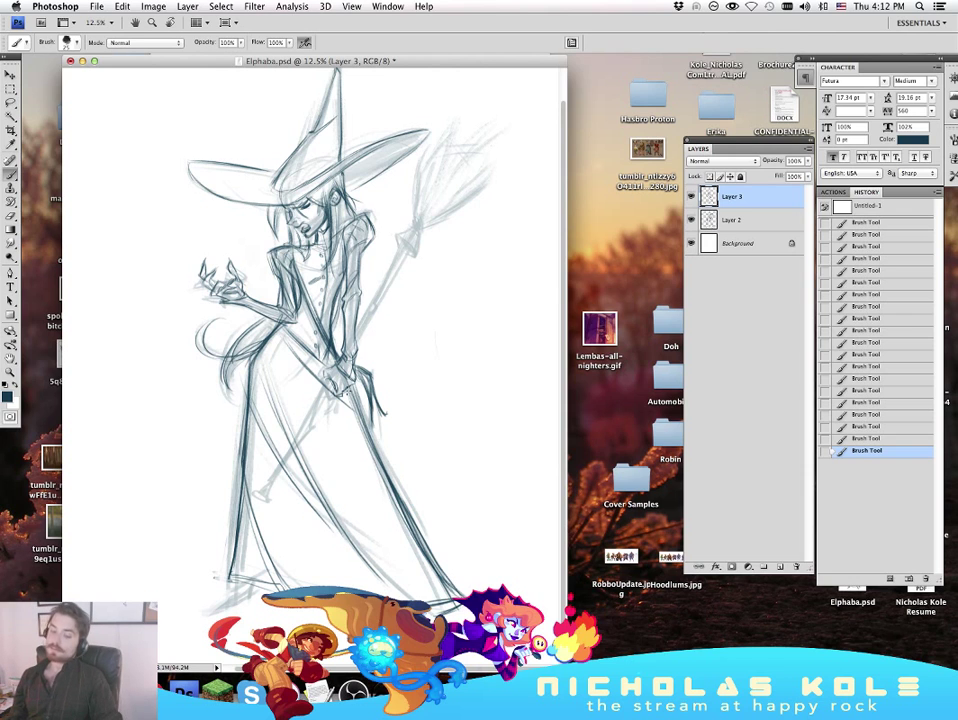
key(XF86AudioLowerVolume)
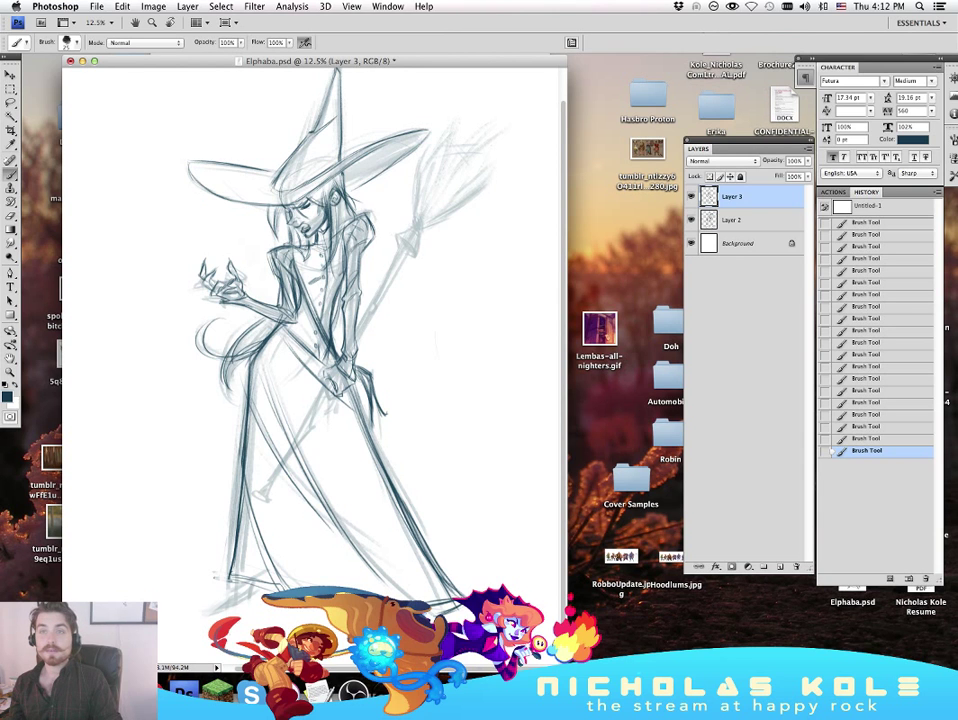
key(Tab)
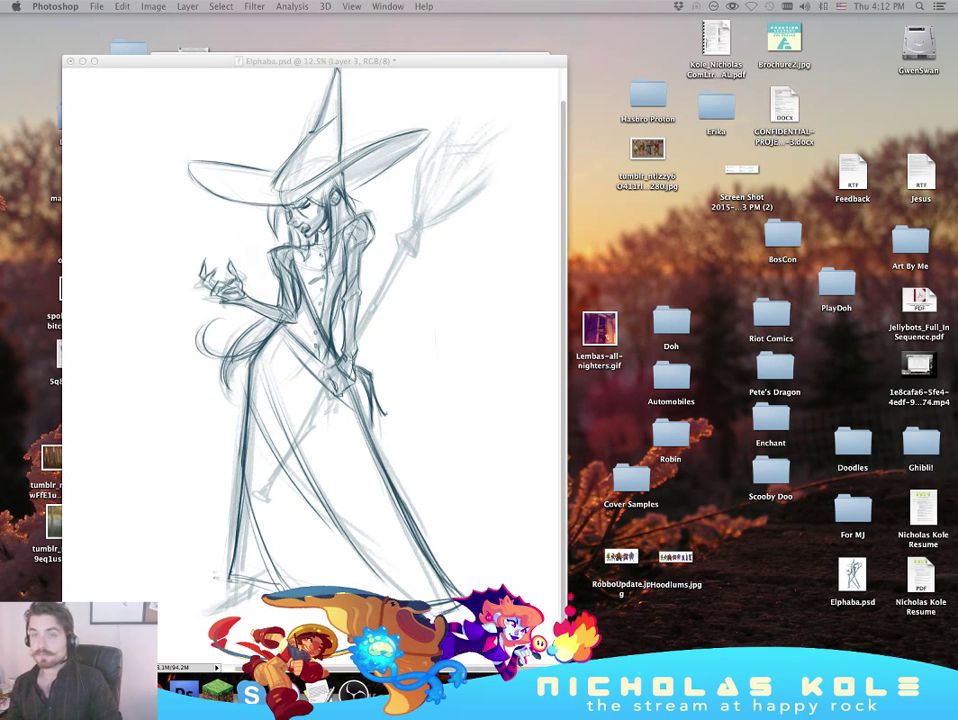
key(Tab)
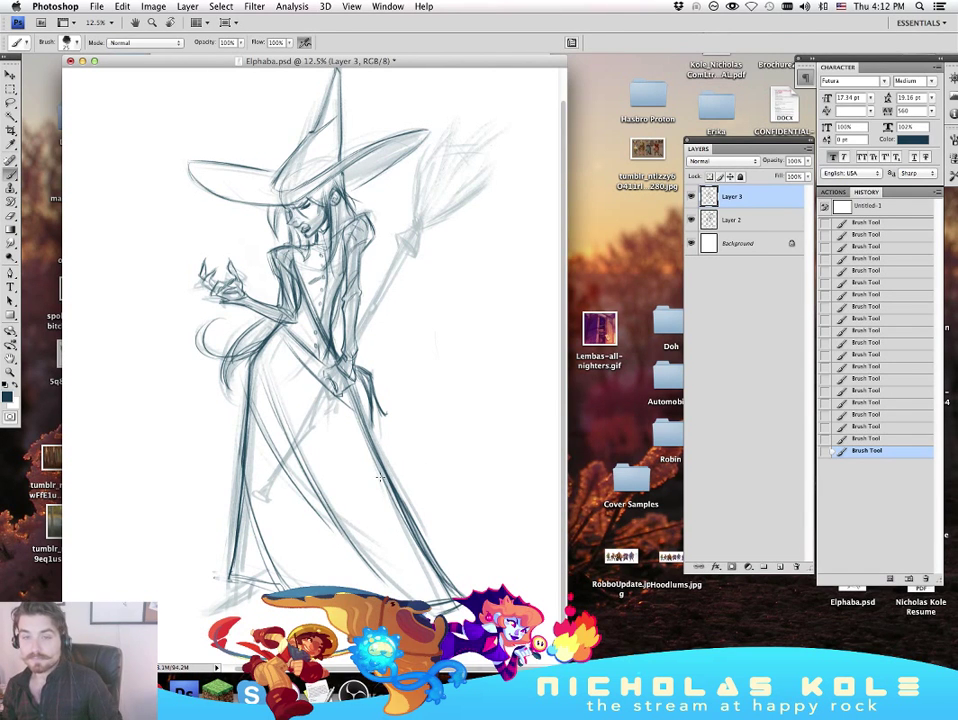
key(Tab)
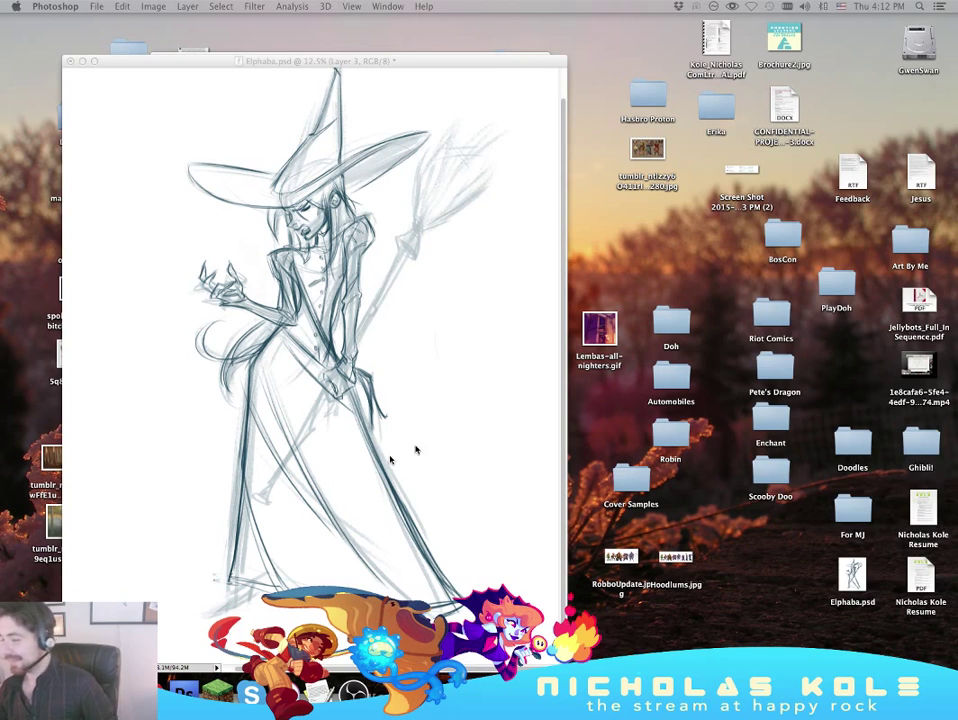
key(Tab)
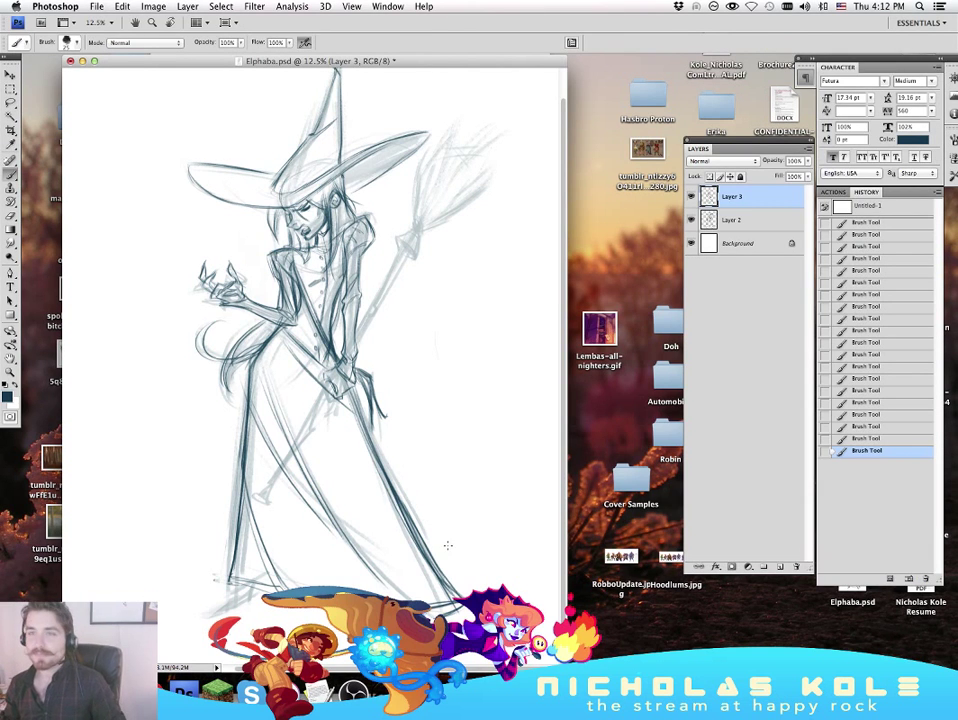
key(Tab)
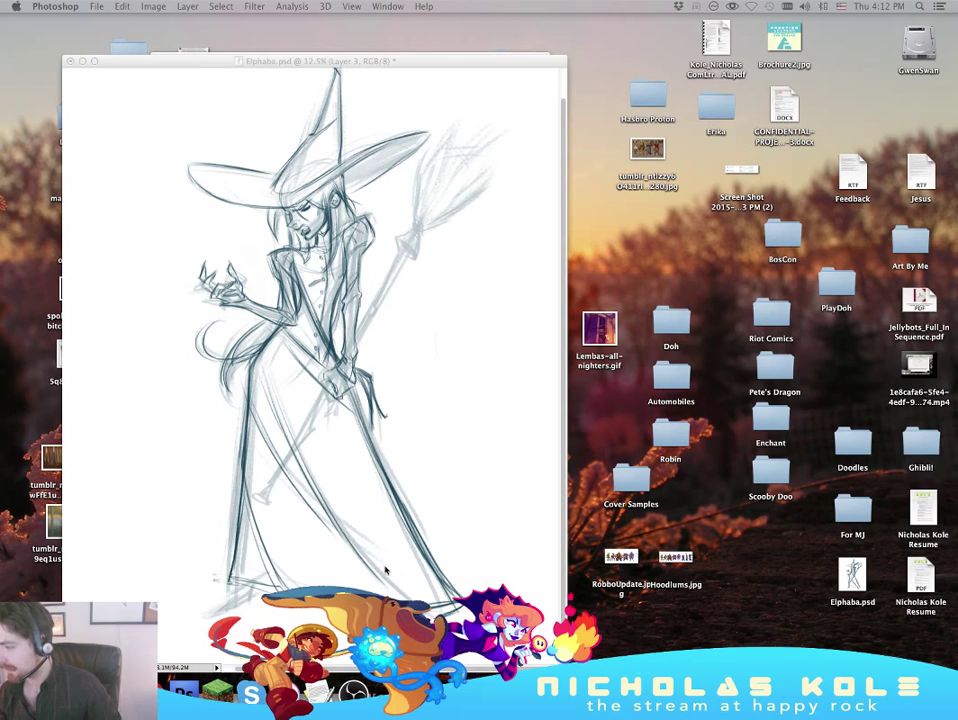
key(Tab)
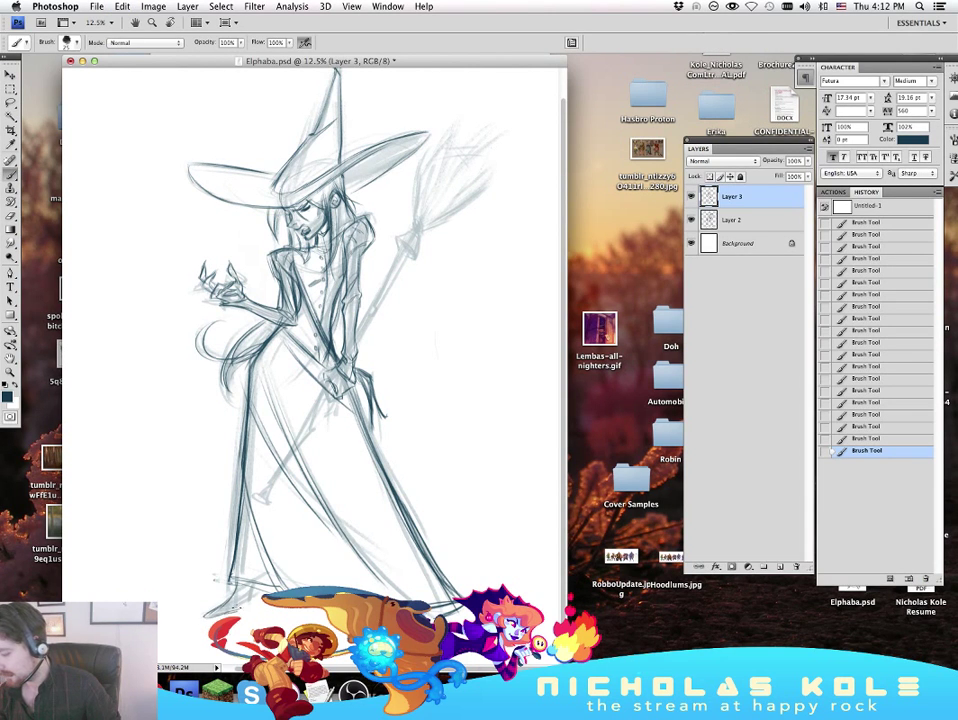
Step: Sketch the pointed shoe beneath the skirt's back hem, undoing the surplus stroke
mouse_move(205, 616)
mouse_down()
mouse_move(223, 602)
mouse_move(231, 612)
mouse_move(258, 608)
mouse_move(249, 612)
mouse_move(251, 604)
mouse_up()
key(super+z)
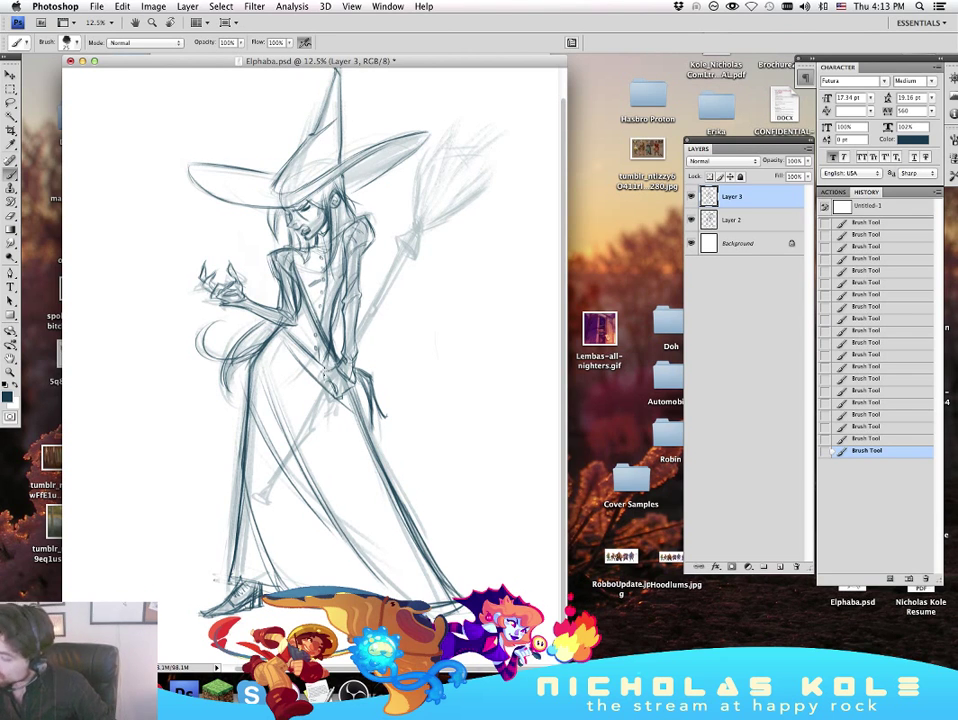
Step: Draw both edges of the broom handle's lower section, from its flared end up to the gripping hand
drag(263, 487, 274, 467)
key(XF86AudioRaiseVolume)
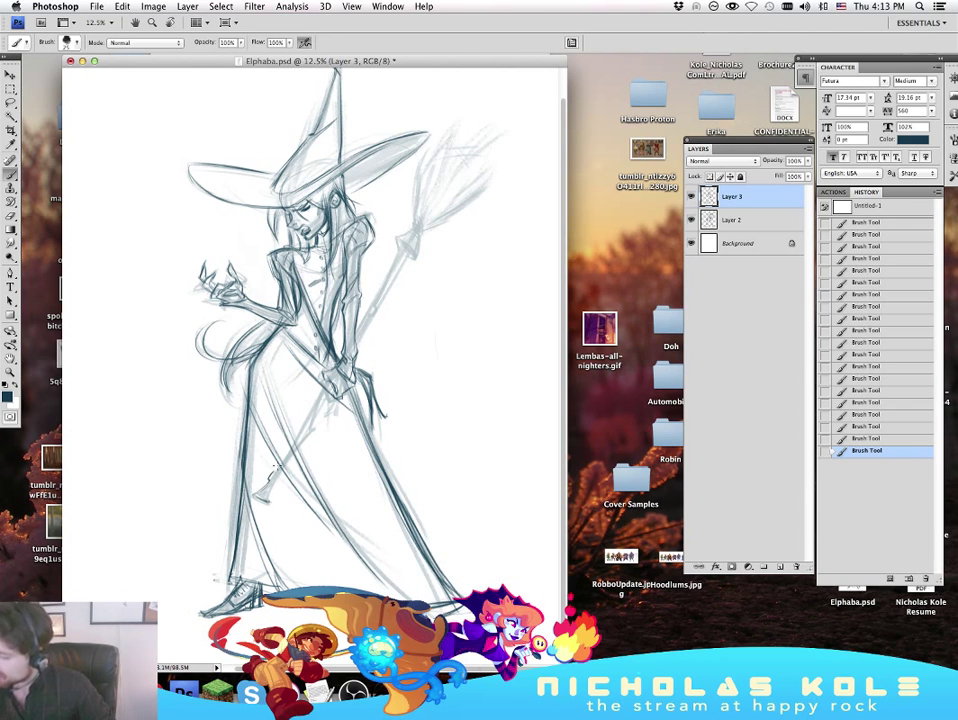
drag(275, 469, 307, 421)
drag(273, 470, 328, 381)
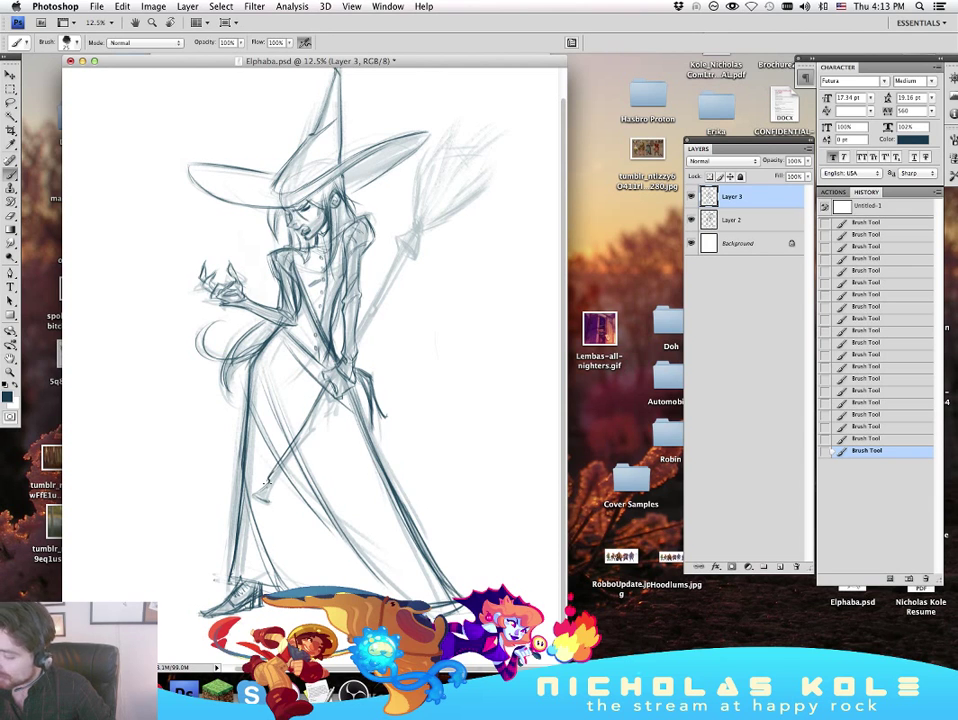
drag(269, 497, 312, 428)
drag(280, 474, 332, 378)
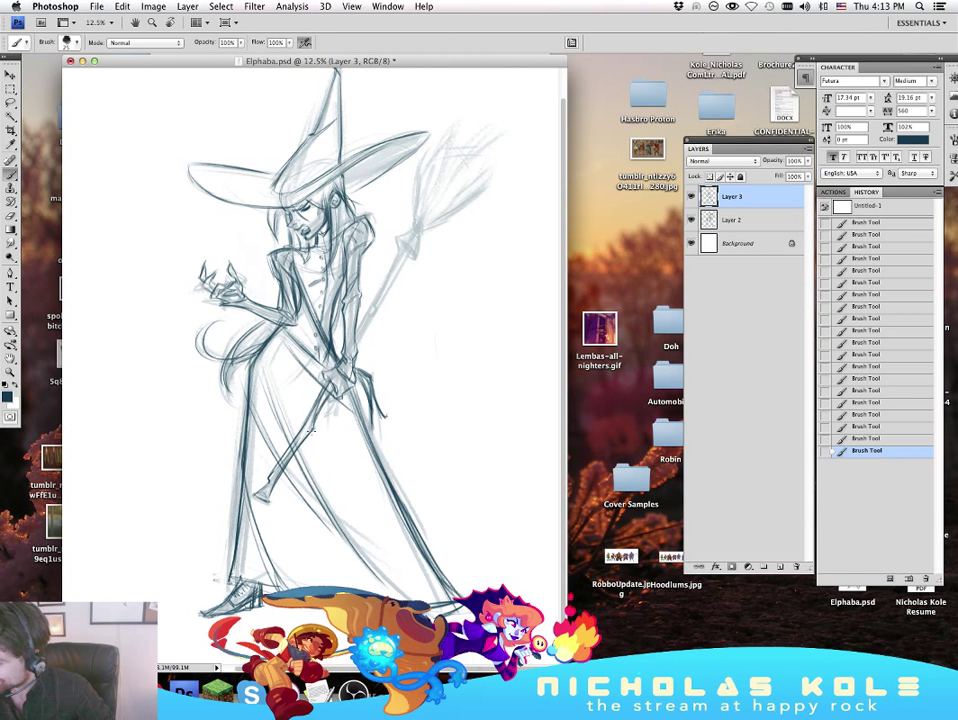
Step: Darken the lower broom handle below the hand and finish its flared end, undoing the surplus stroke
drag(312, 424, 331, 386)
drag(270, 470, 297, 429)
key(super+z)
mouse_move(199, 361)
mouse_down()
mouse_move(241, 290)
mouse_move(205, 354)
mouse_up()
mouse_move(267, 485)
mouse_down()
mouse_move(255, 498)
mouse_move(270, 500)
mouse_up()
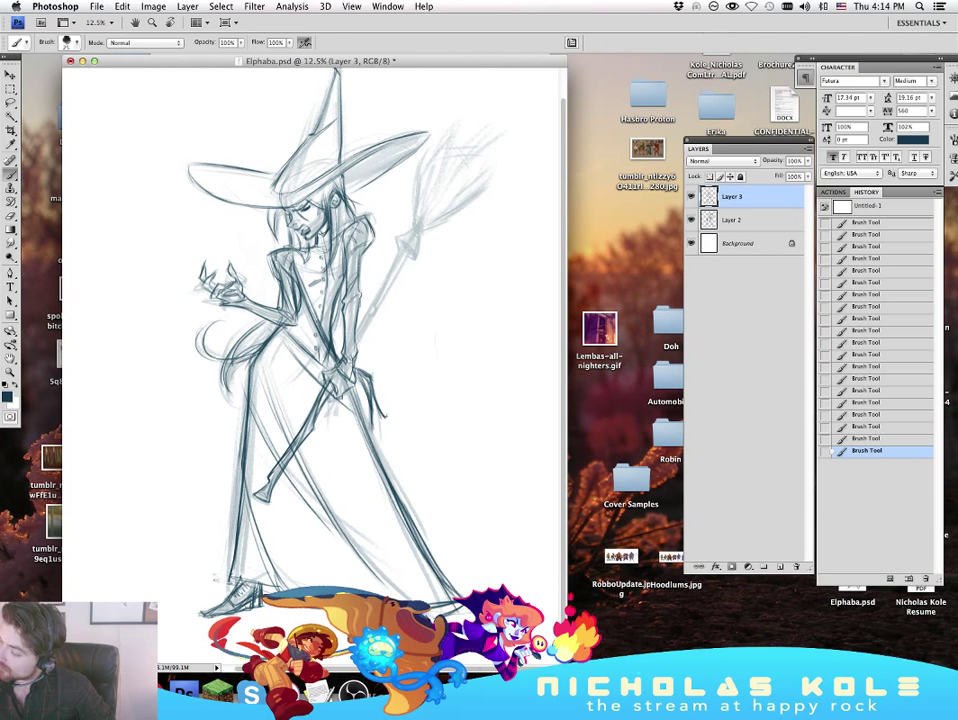
Step: Draw the upper broom handle from the forearm to the broom head, adding the flared collar and binding beneath the bristles
mouse_move(357, 341)
mouse_down()
mouse_move(410, 252)
mouse_move(358, 345)
mouse_up()
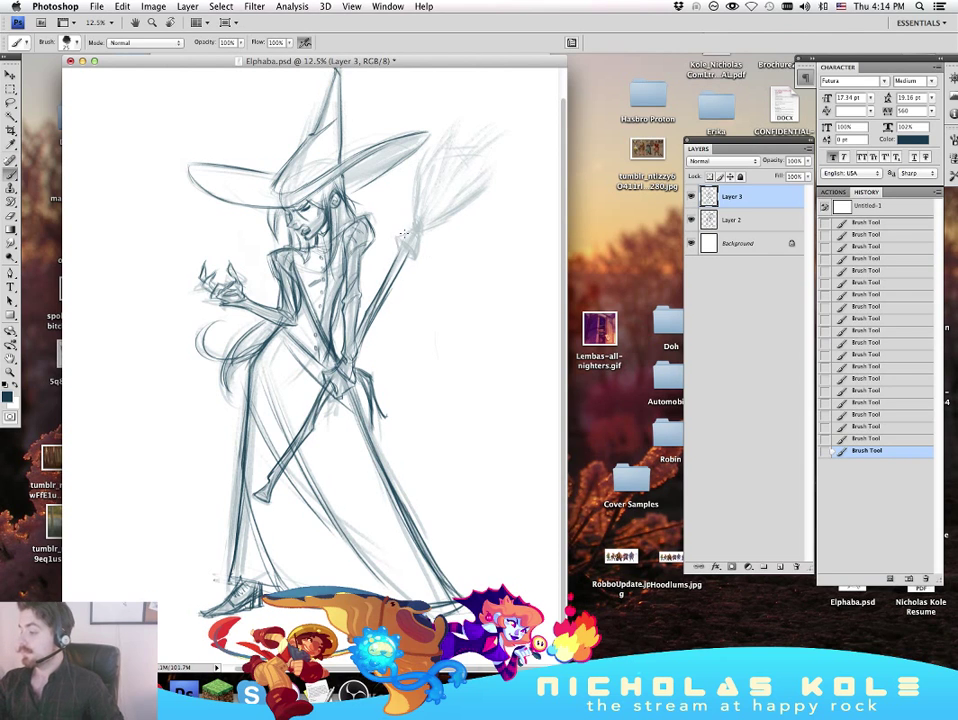
mouse_move(411, 233)
mouse_down()
mouse_move(397, 240)
mouse_move(405, 244)
mouse_up()
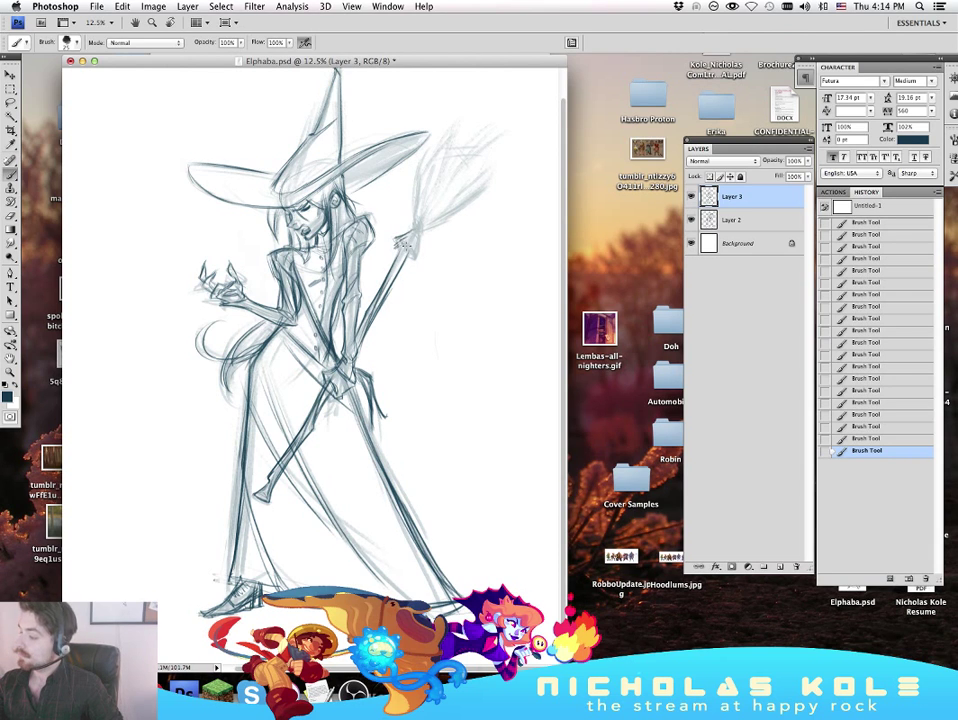
drag(313, 176, 310, 195)
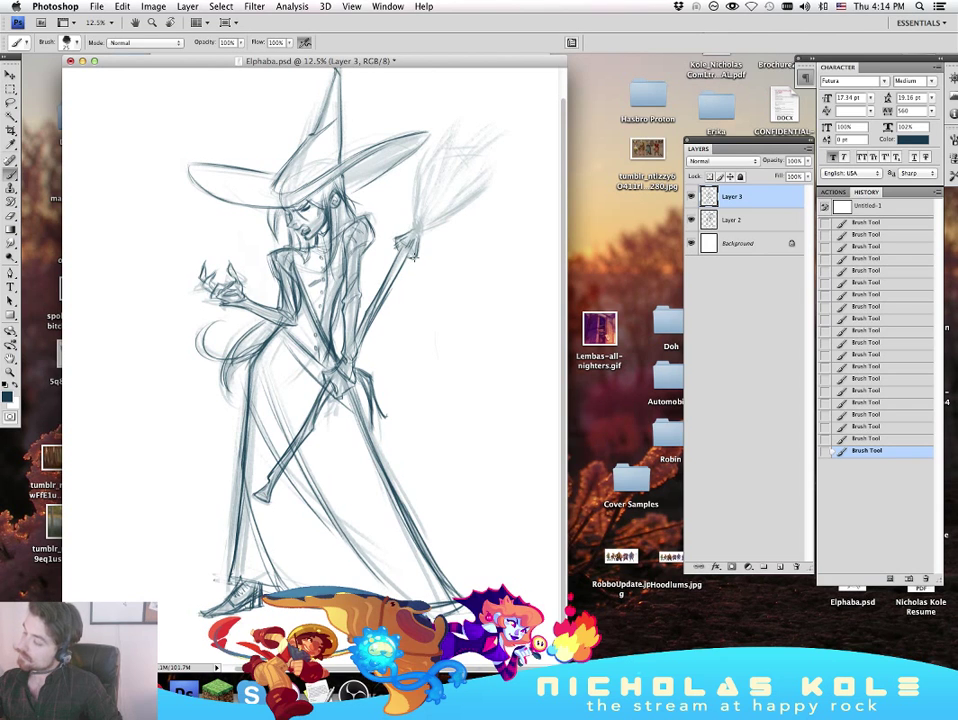
drag(305, 187, 300, 201)
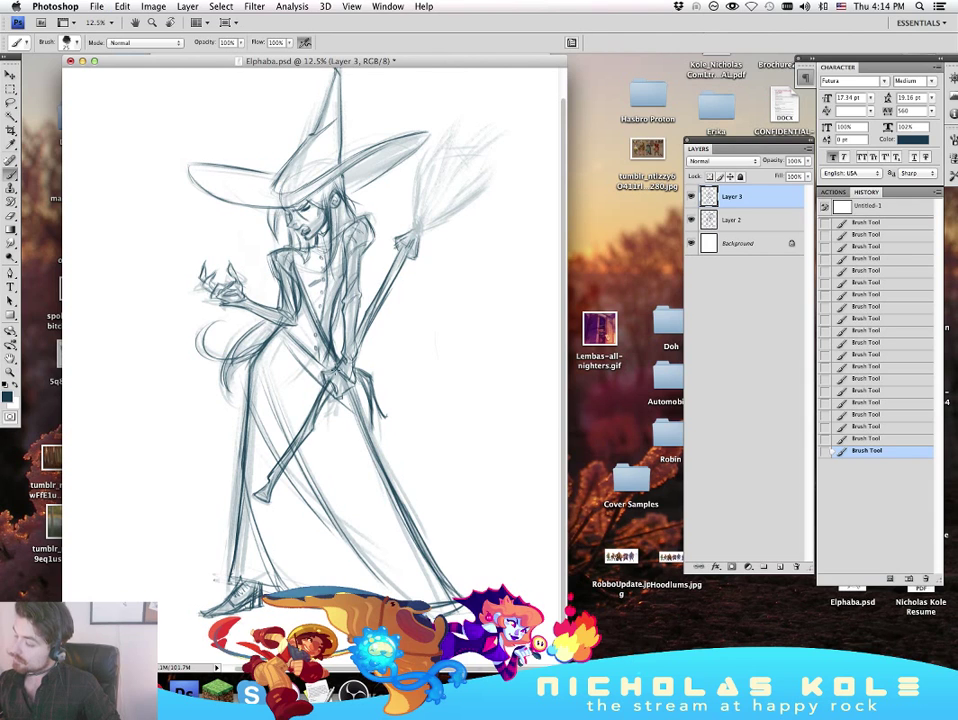
drag(419, 223, 424, 232)
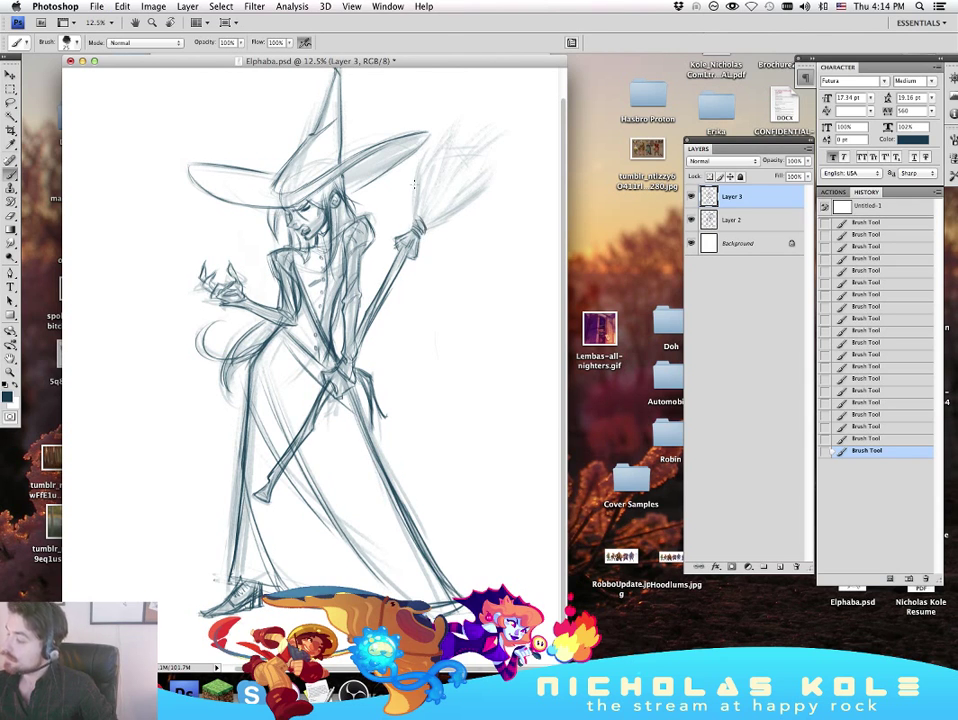
Step: Outline the broom head's edge nearest the hat and sketch the jagged bristle tips over the faded sketch
drag(315, 127, 310, 164)
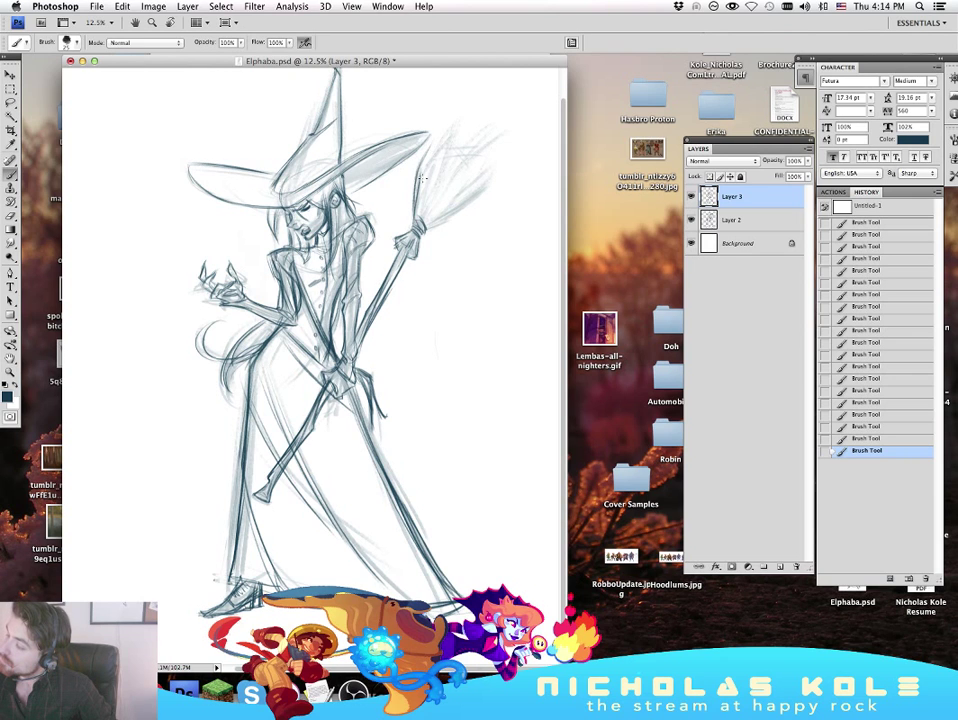
mouse_move(340, 95)
mouse_down()
mouse_move(318, 133)
mouse_move(337, 122)
mouse_up()
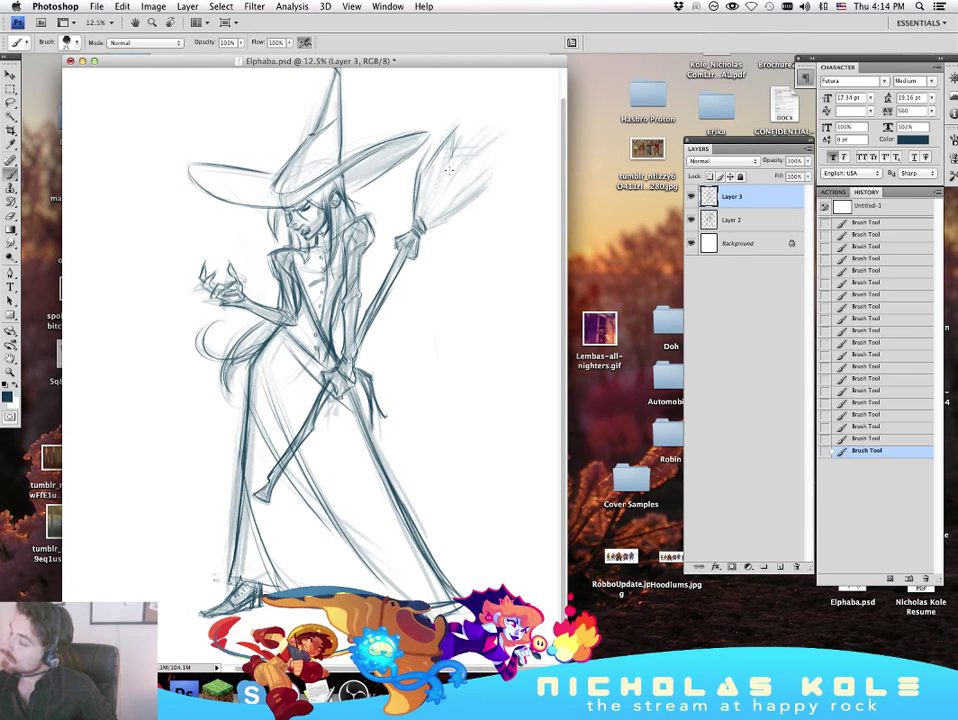
mouse_move(450, 168)
mouse_down()
mouse_move(475, 129)
mouse_move(499, 123)
mouse_move(485, 147)
mouse_move(507, 125)
mouse_up()
drag(462, 171, 503, 130)
drag(482, 175, 495, 147)
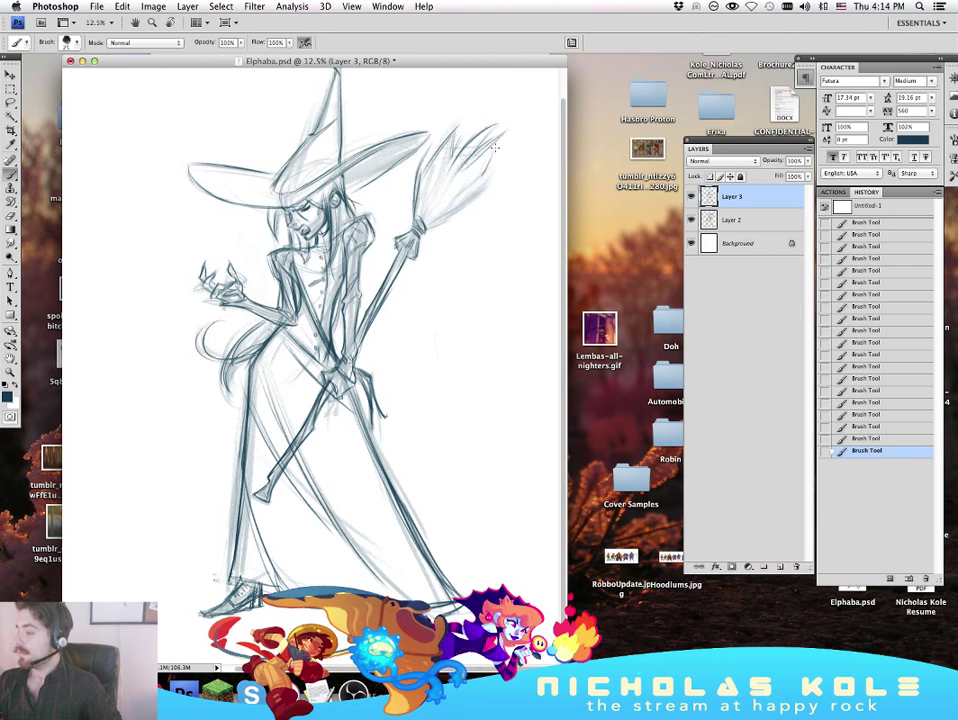
Step: Draw the broom head's outer edge, curving from the bristle tips down to the binding
drag(372, 112, 323, 173)
mouse_move(364, 142)
mouse_down()
mouse_move(322, 172)
mouse_move(358, 147)
mouse_up()
drag(373, 95, 365, 103)
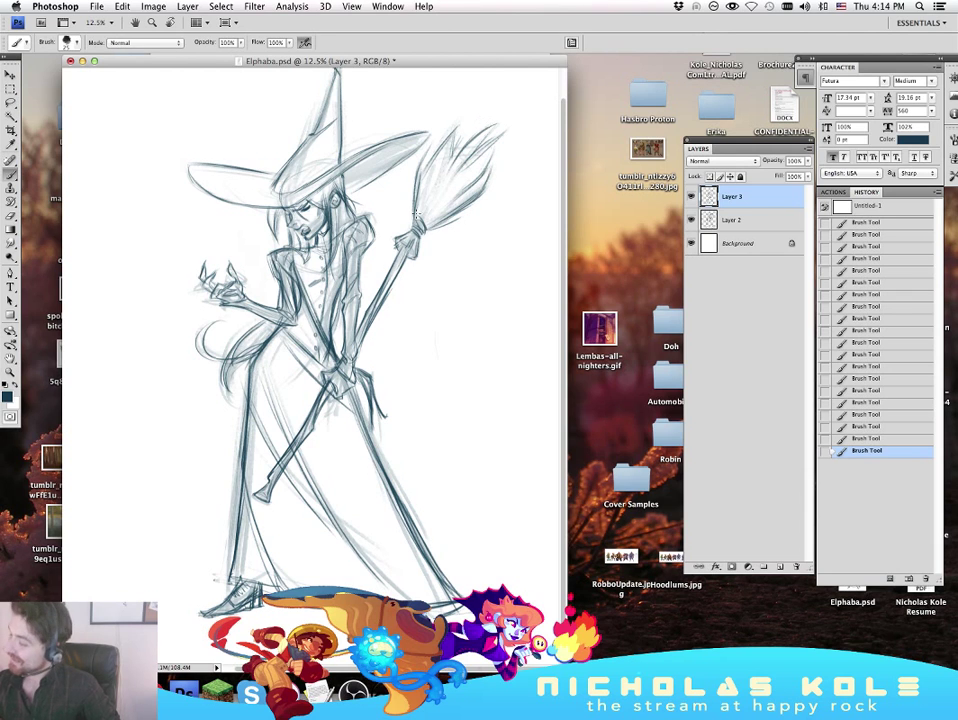
Step: Add inner bristle strands from the binding upward and strengthen the strokes near the broom's tips
drag(416, 211, 438, 158)
mouse_move(418, 211)
mouse_down()
mouse_move(442, 155)
mouse_move(434, 187)
mouse_move(451, 168)
mouse_move(426, 220)
mouse_up()
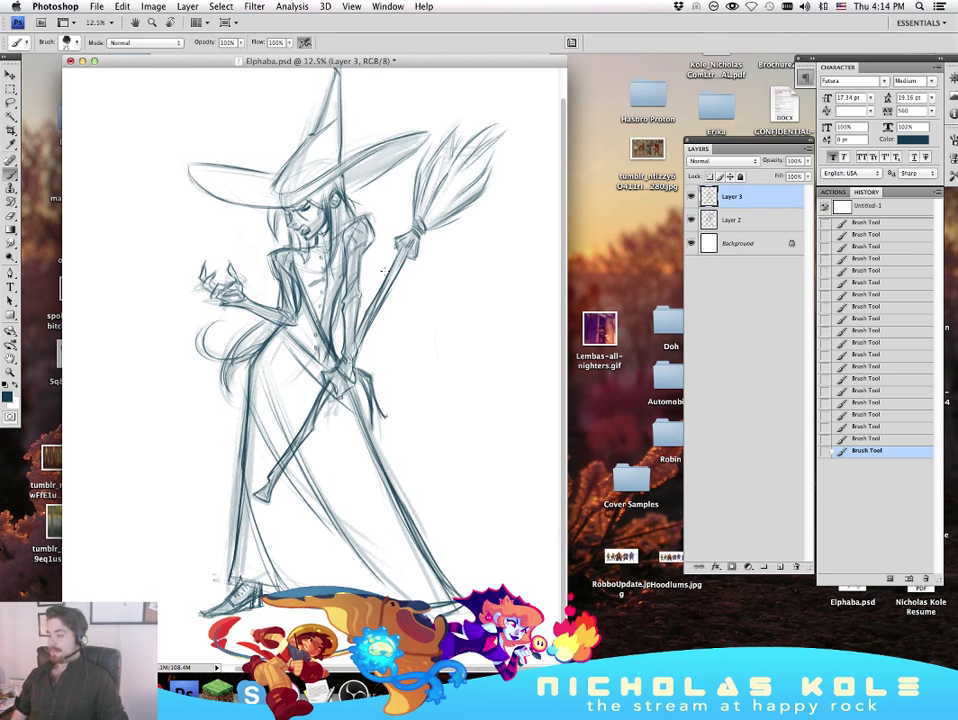
drag(487, 144, 479, 181)
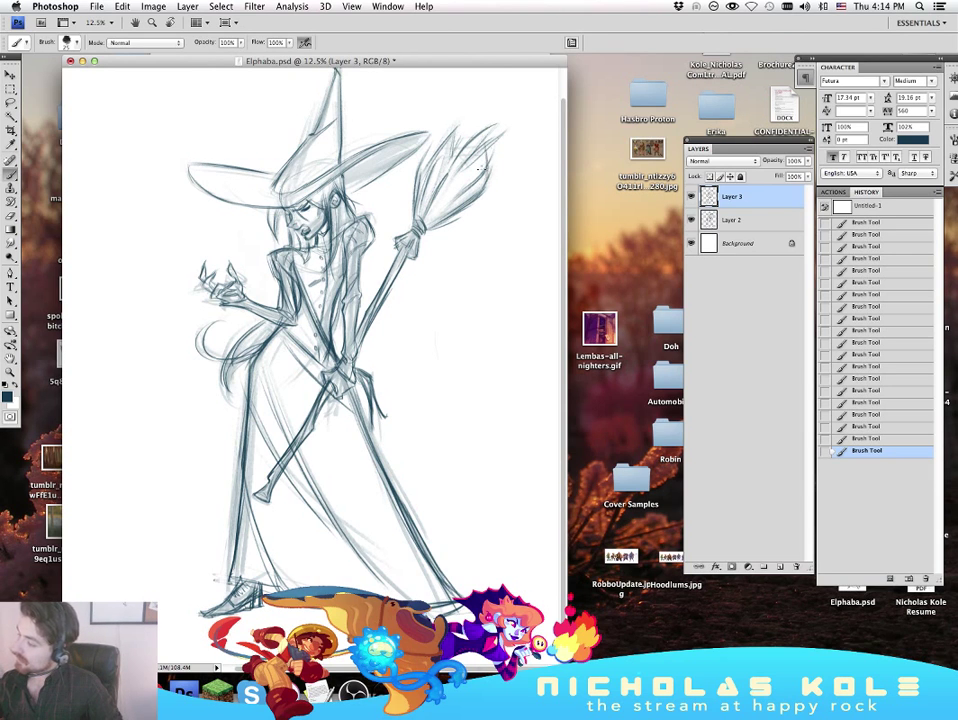
drag(489, 131, 455, 178)
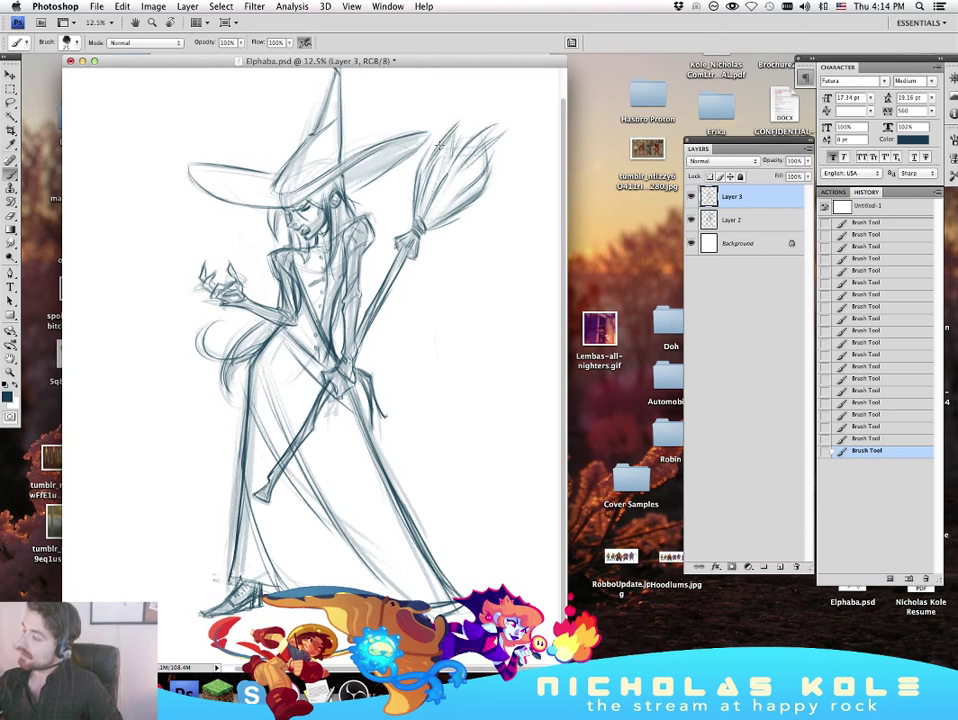
Step: Lasso the hat brim's tip beside the broom, move it slightly inward toward the hat, and deselect it
drag(491, 472, 480, 503)
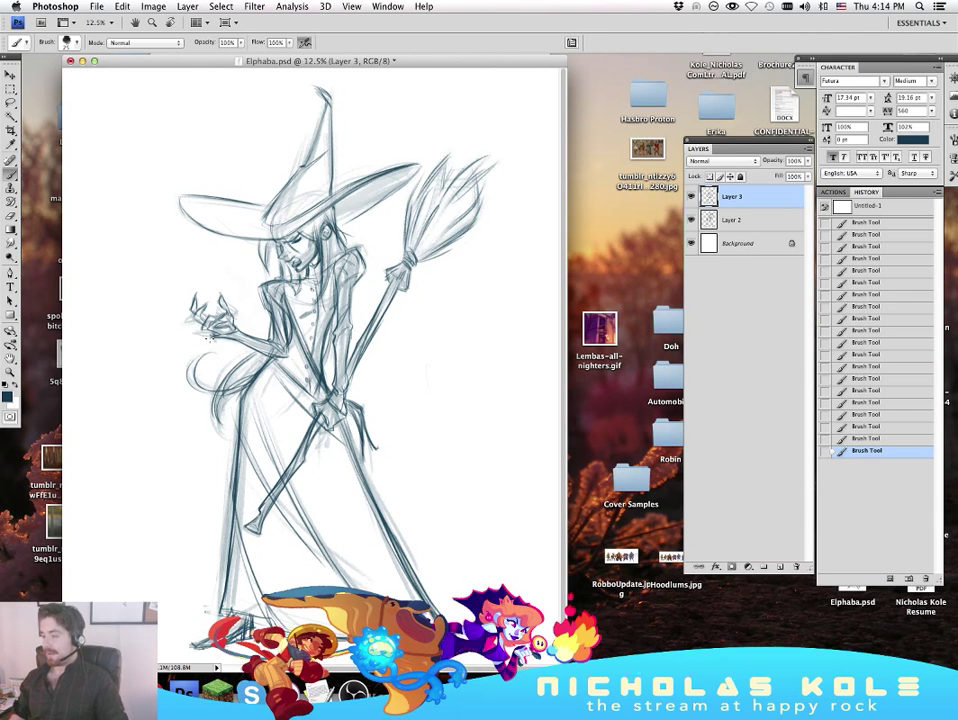
key(l)
mouse_move(362, 218)
mouse_down()
mouse_move(423, 168)
mouse_move(410, 153)
mouse_move(359, 166)
mouse_move(342, 184)
mouse_move(342, 208)
mouse_move(395, 212)
mouse_move(365, 218)
mouse_up()
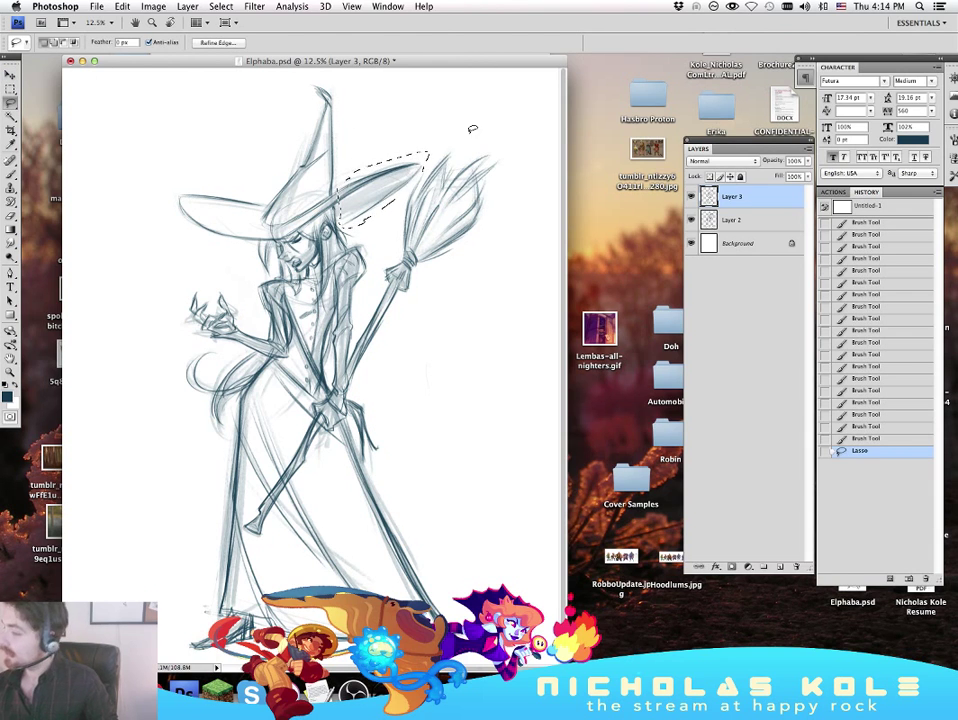
click(10, 75)
drag(407, 164, 398, 168)
key(super+d)
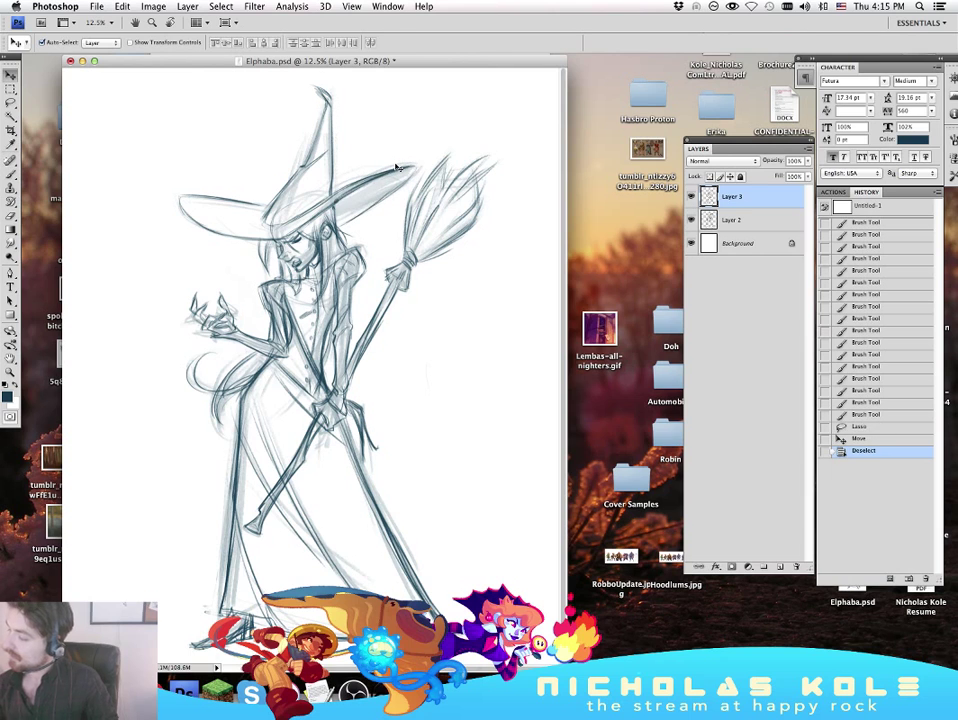
Step: Revert the sketch to its state before the last lassoed move on Layer 3
key(super+z)
key(super+z)
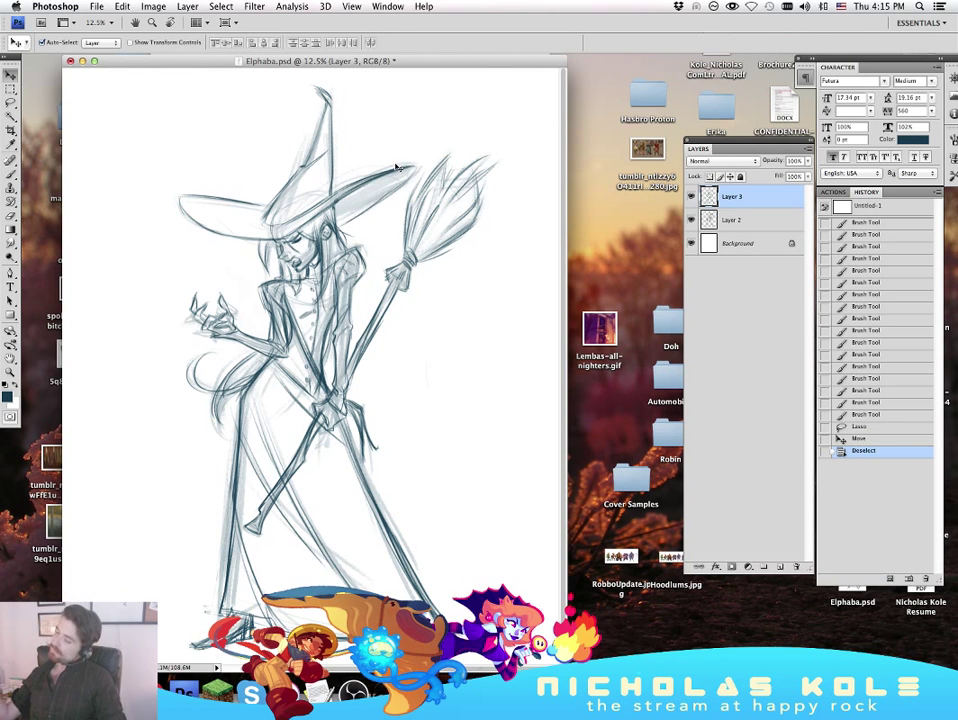
click(880, 415)
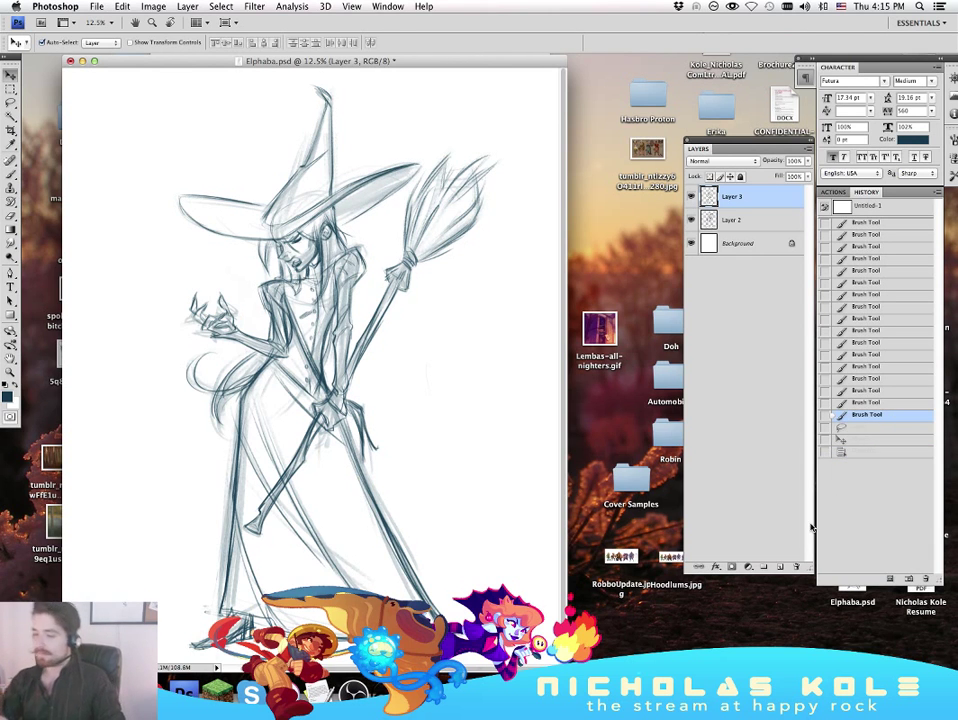
Step: Examine the whole witch sketch and compare it with Layer 3 hidden and shown
key(z)
alt+click(423, 417)
alt+click(440, 400)
alt+click(464, 378)
click(389, 378)
click(390, 378)
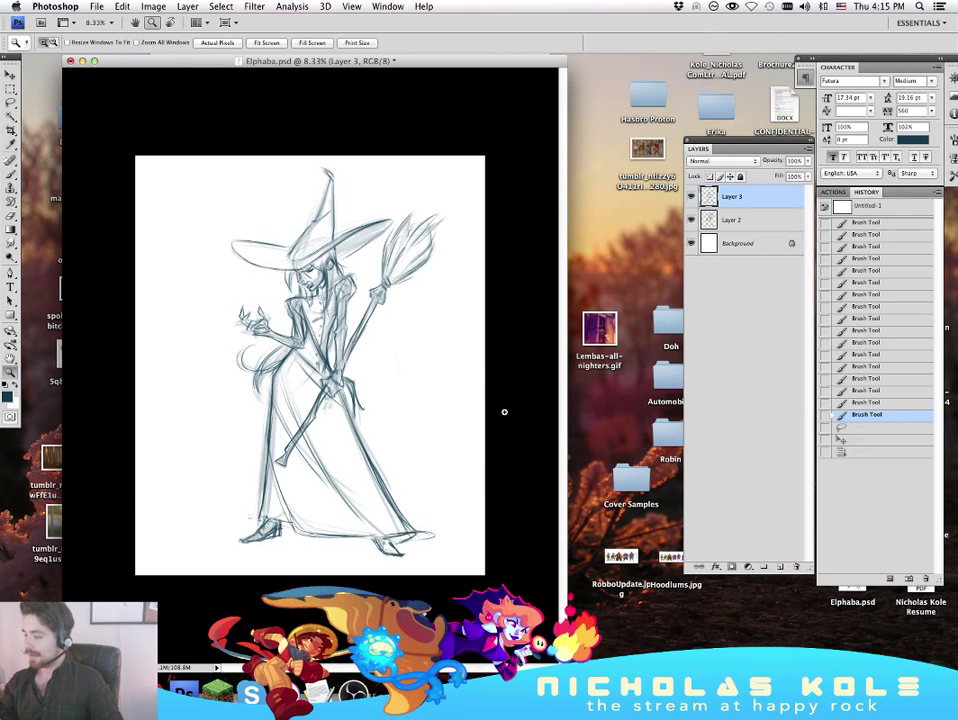
click(691, 196)
click(691, 196)
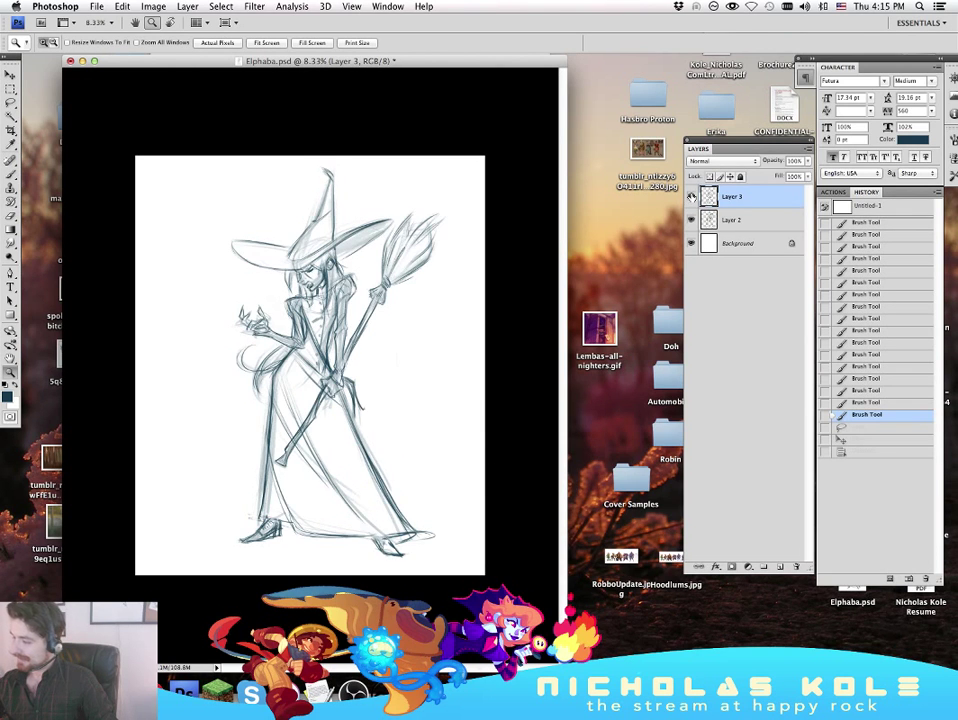
click(315, 290)
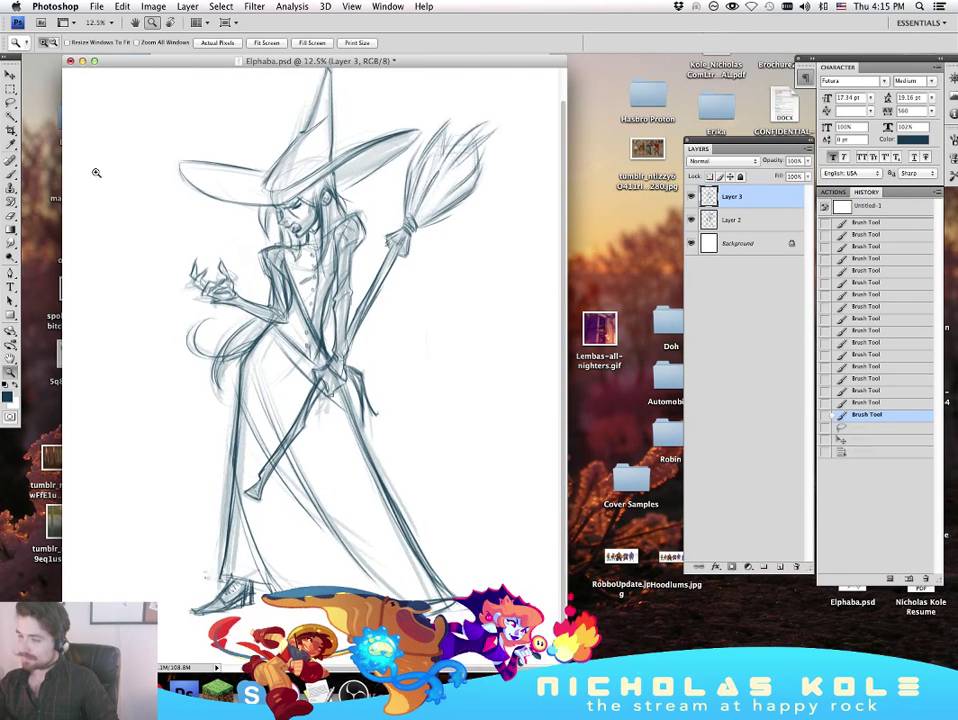
Step: Lasso the witch's forward foot at the skirt's right hem, skew it horizontally about 14.3 degrees, and deselect
key(l)
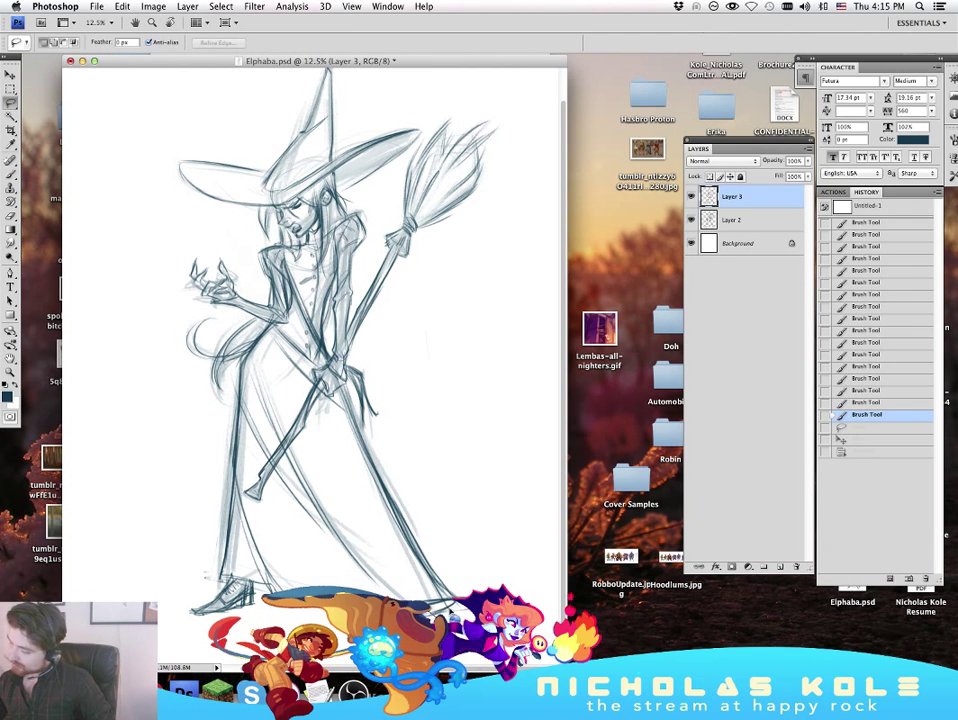
mouse_move(453, 615)
mouse_down()
mouse_move(432, 613)
mouse_move(418, 518)
mouse_up()
click(122, 7)
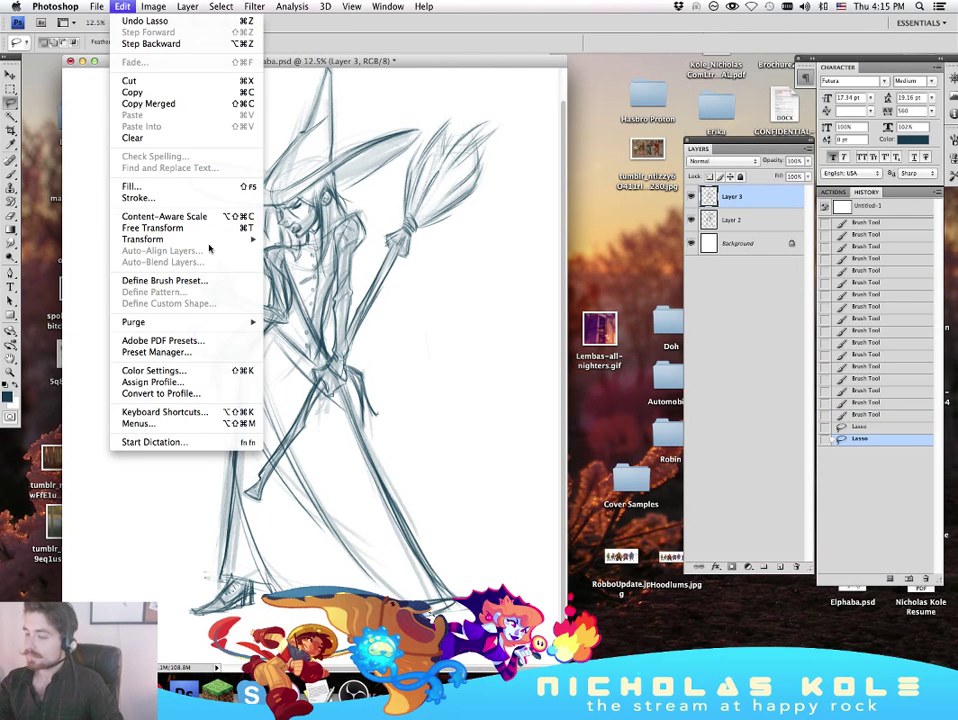
mouse_move(210, 240)
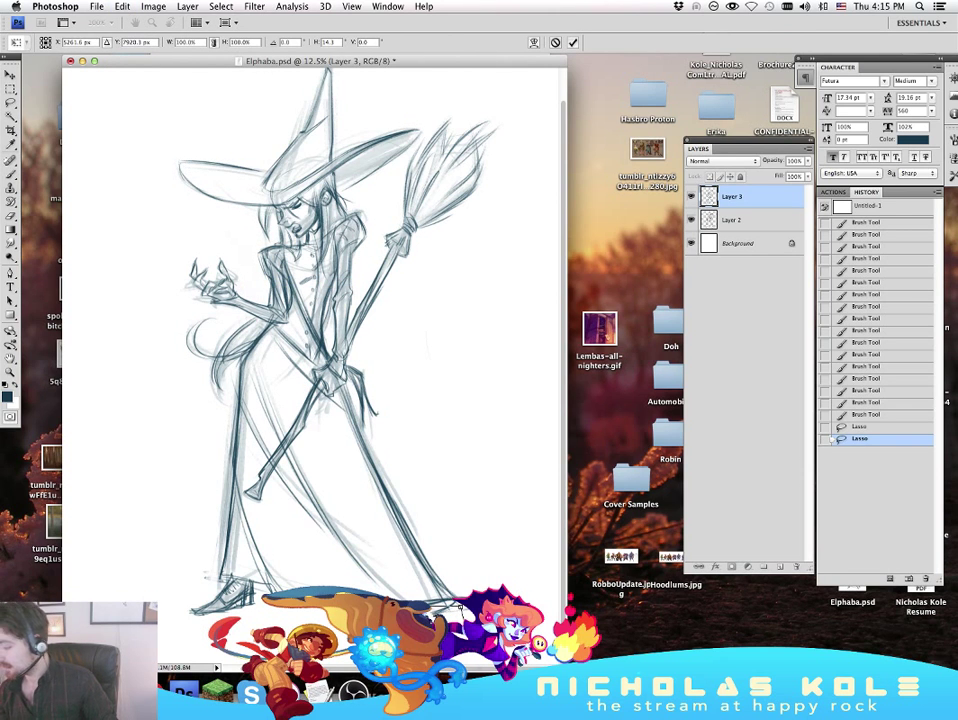
key(Return)
key(super+d)
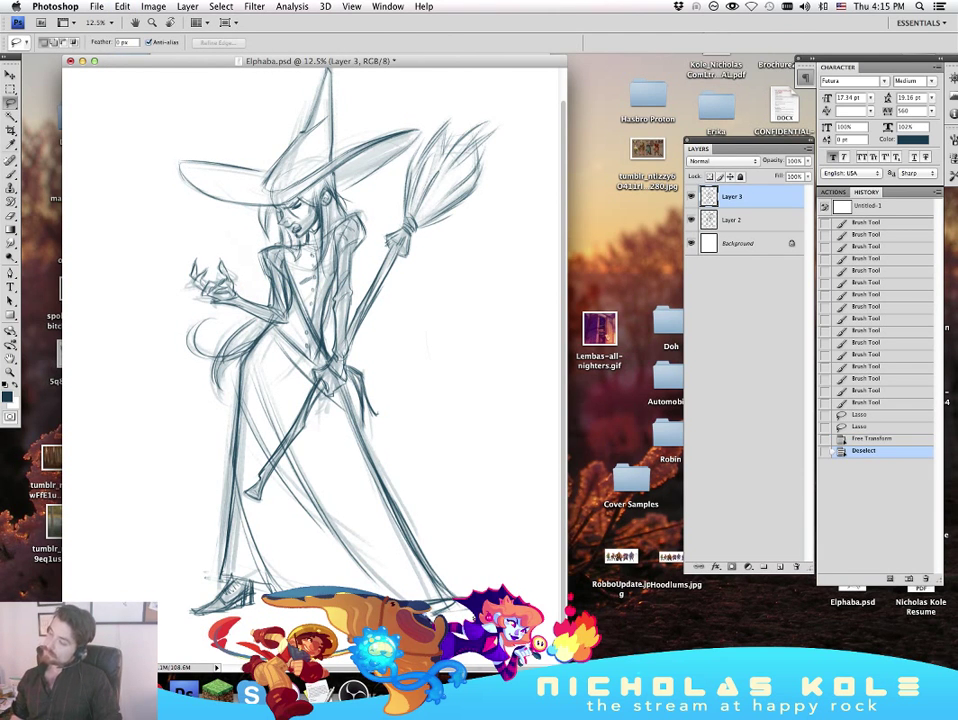
Step: Examine the full figure at several magnifications to judge the stance and the reshaped foot
key(z)
alt+click(354, 402)
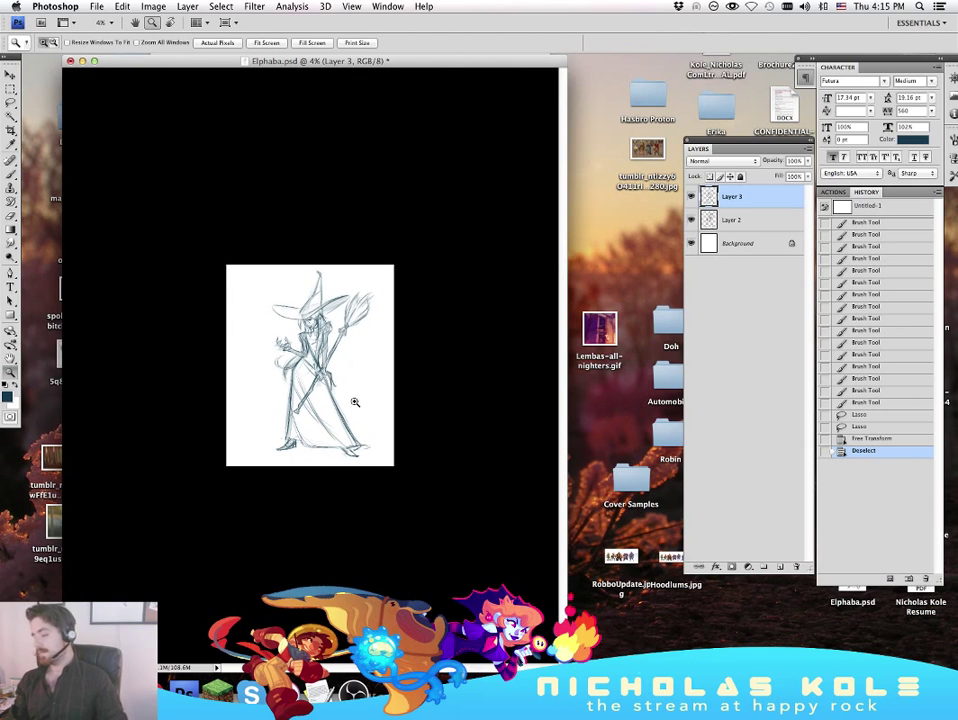
click(373, 390)
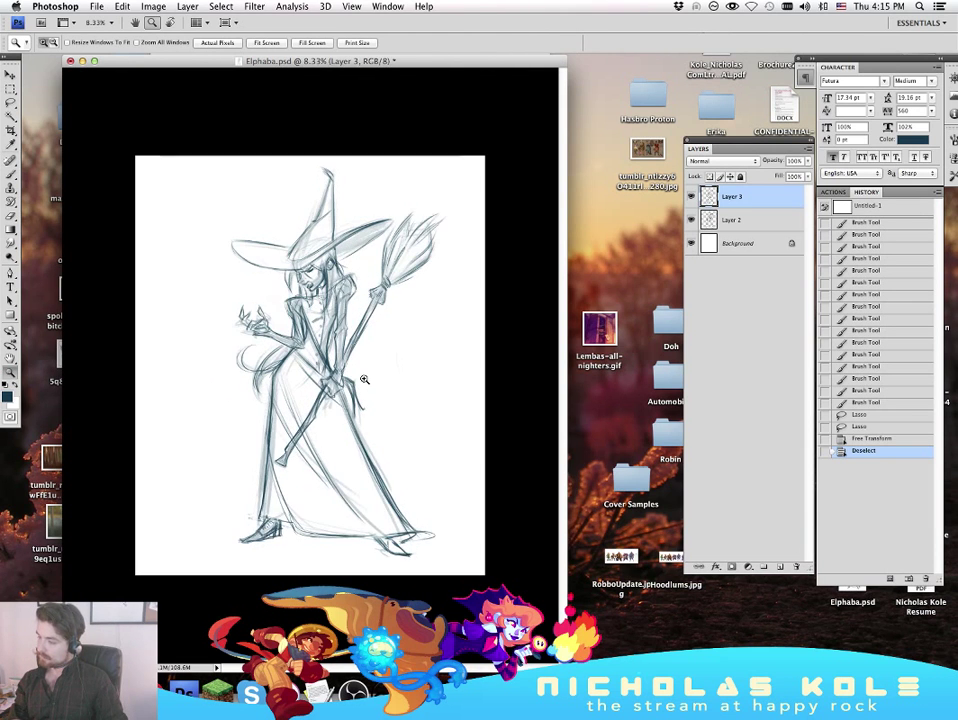
click(362, 382)
alt+click(353, 365)
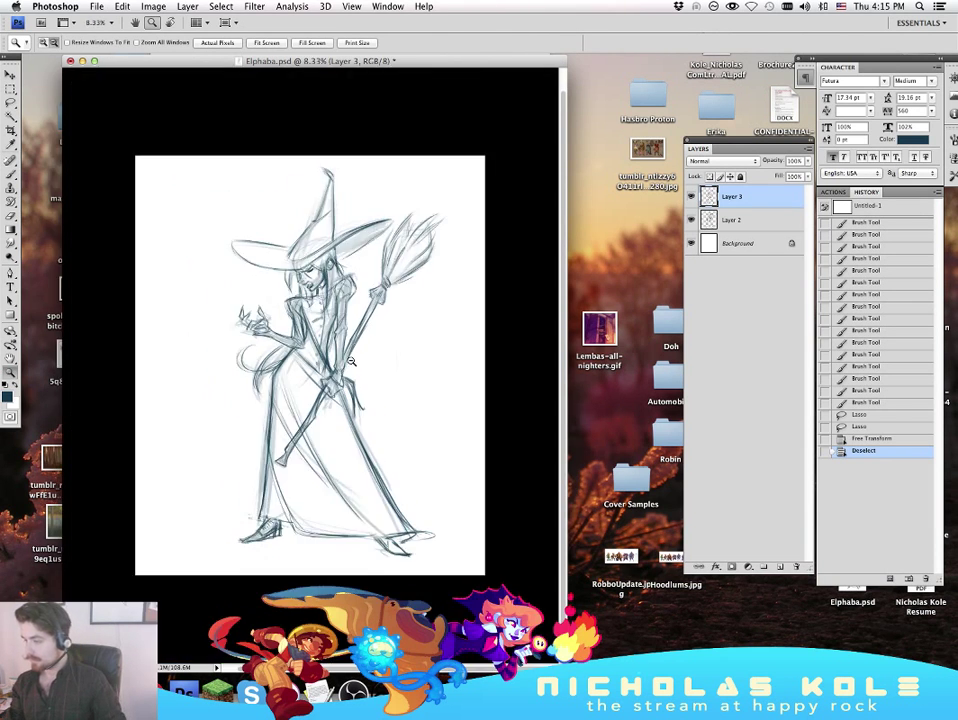
alt+click(348, 361)
click(346, 359)
click(360, 363)
alt+click(364, 363)
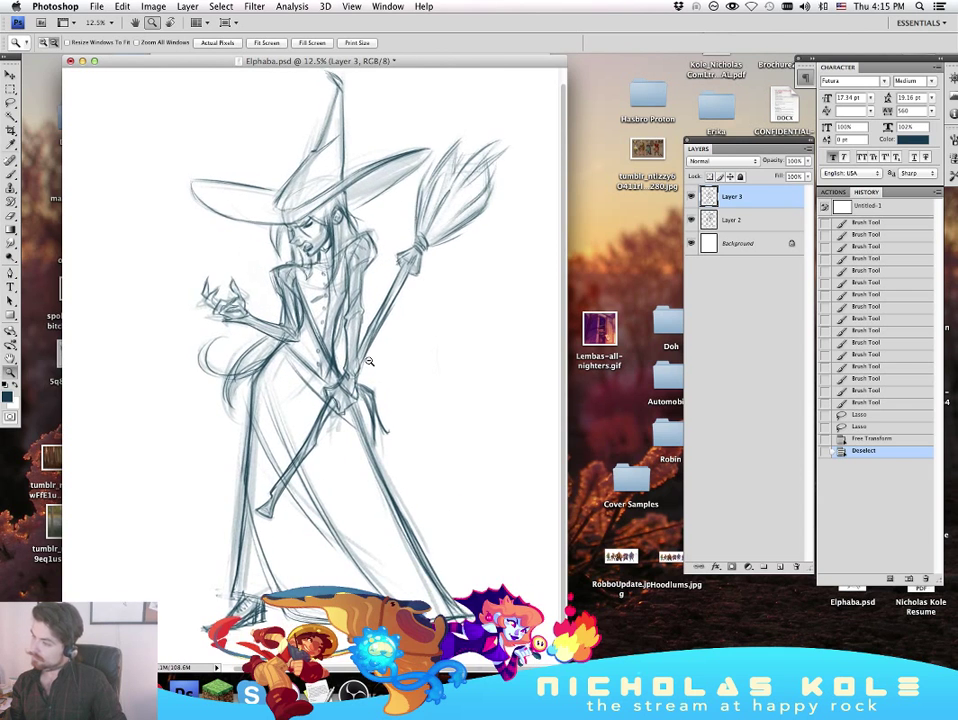
alt+click(367, 363)
alt+click(362, 363)
click(361, 363)
click(360, 363)
alt+click(360, 363)
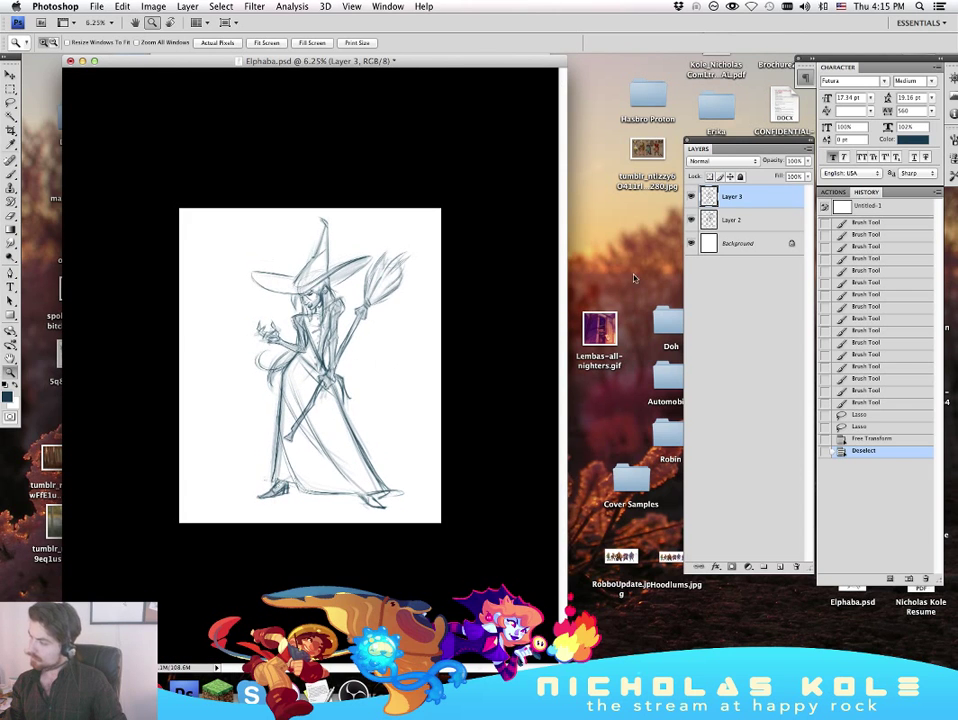
Step: Select Layer 3 and Layer 2 together and nudge the whole figure slightly left and down on the canvas
shift+click(734, 226)
click(11, 76)
key(Left)
key(Left)
key(Left)
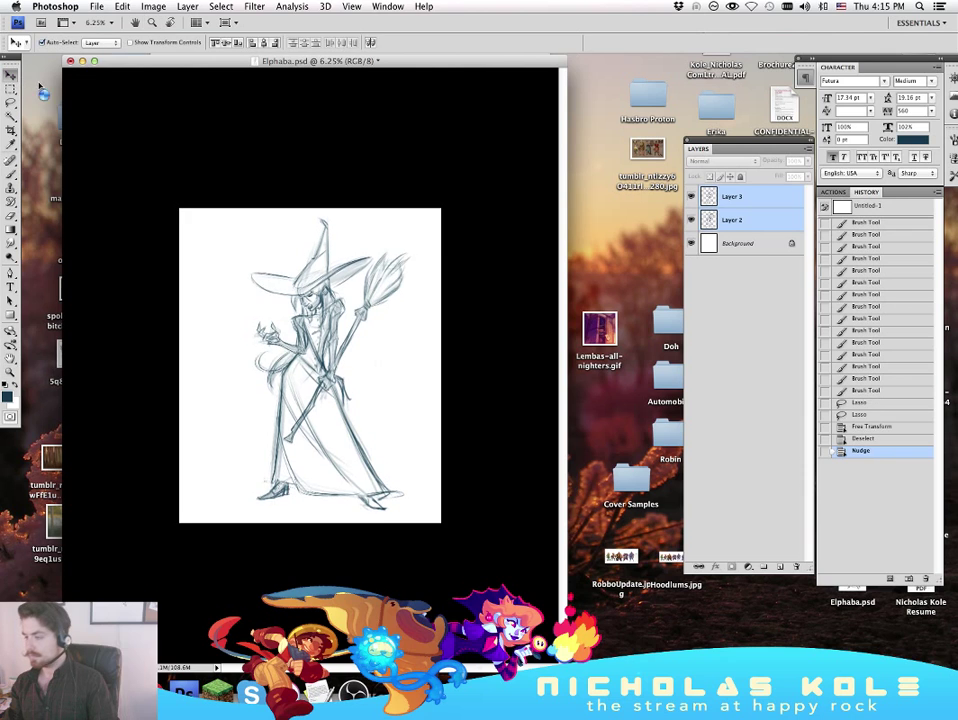
key(Down)
key(Down)
key(Down)
key(Down)
key(Down)
key(Down)
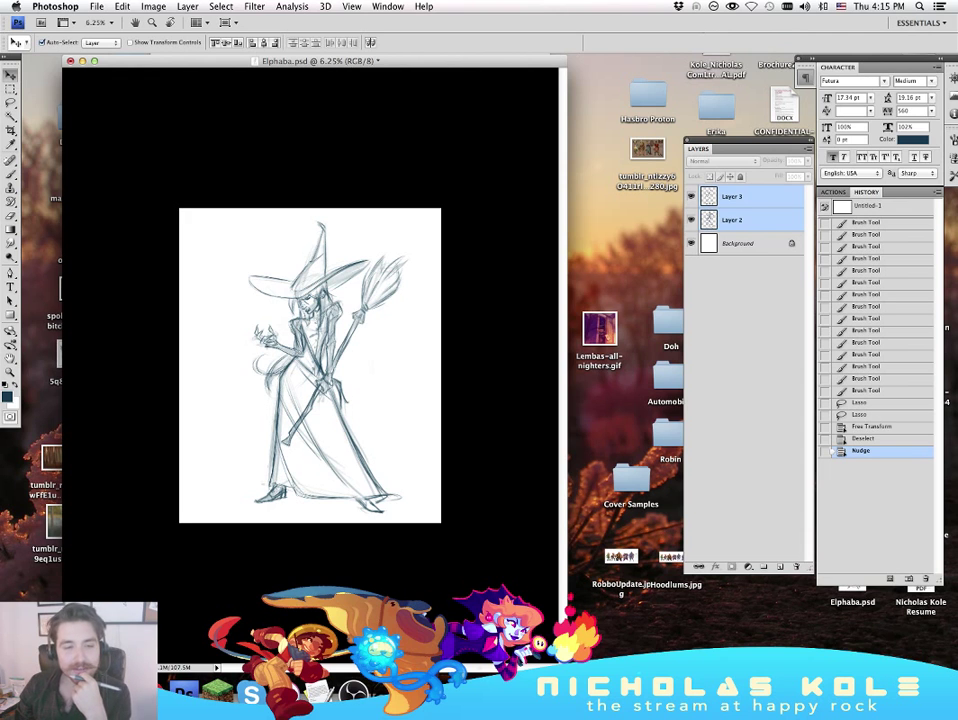
key(Tab)
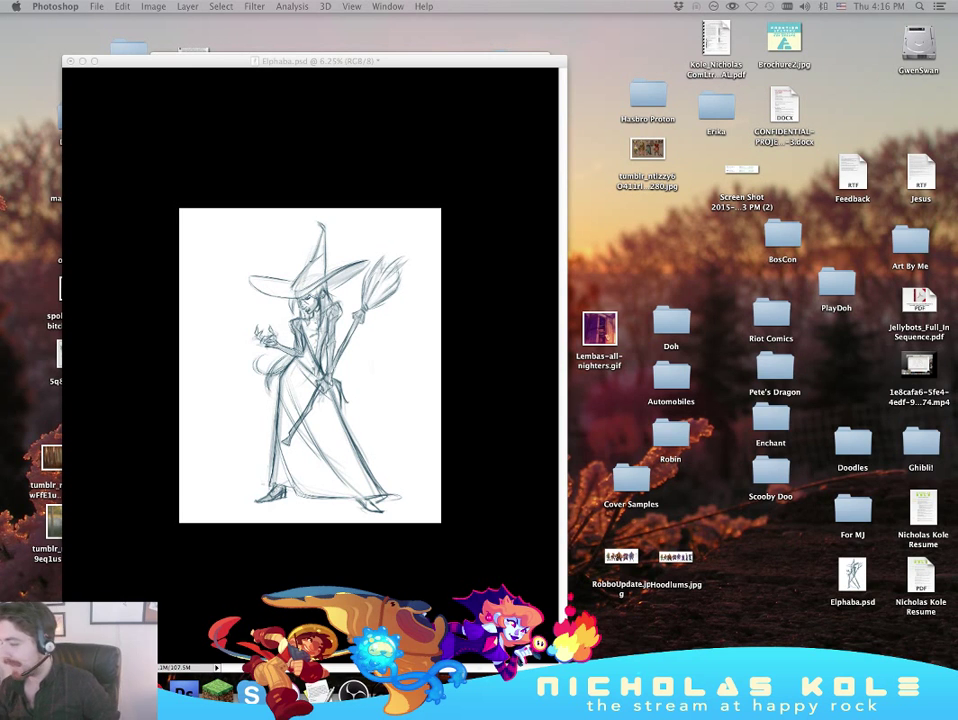
key(Tab)
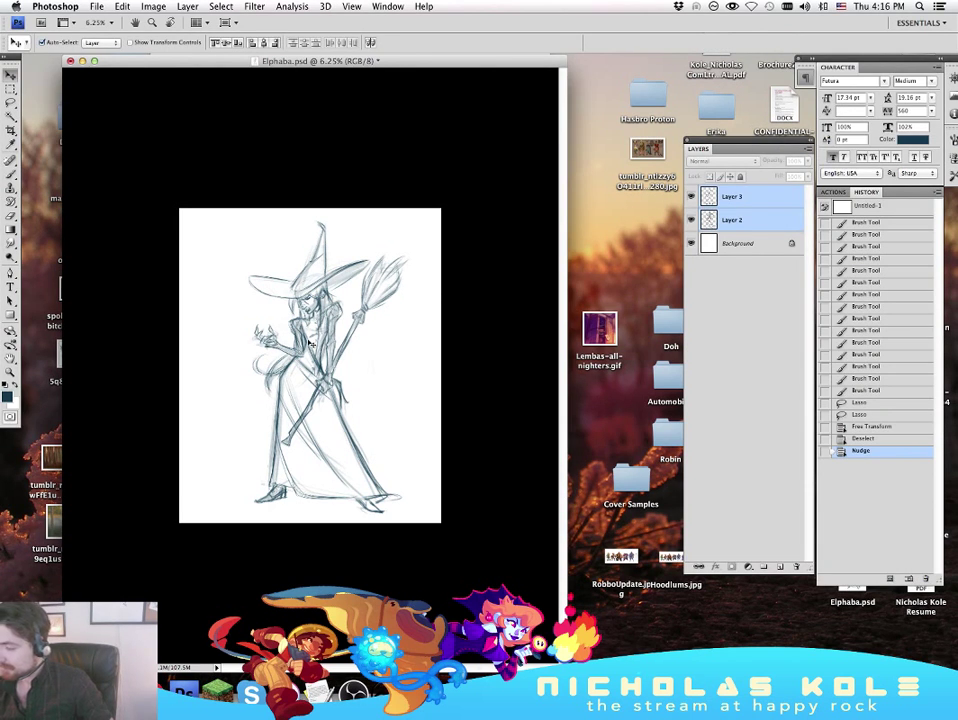
Step: Refine the hands gripping the broom with brush strokes on Layer 3, and hide the rough sketch on Layer 2
click(9, 371)
click(361, 363)
click(361, 363)
click(363, 361)
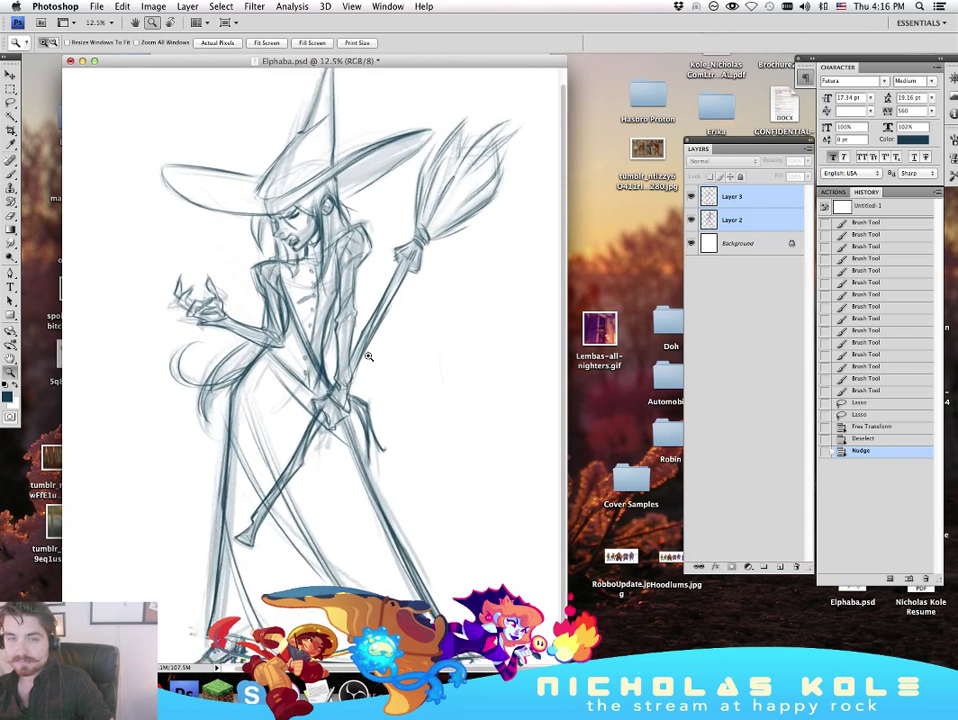
click(368, 357)
mouse_move(466, 308)
mouse_down()
mouse_move(479, 378)
mouse_move(470, 353)
mouse_move(434, 366)
mouse_move(468, 346)
mouse_move(455, 321)
mouse_up()
key(b)
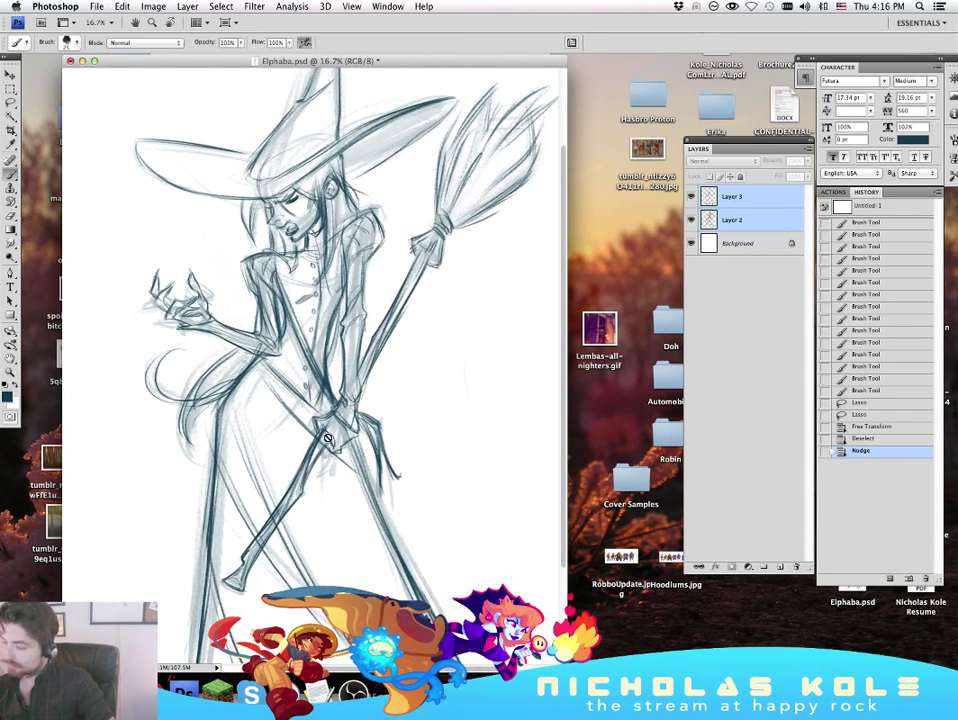
click(686, 196)
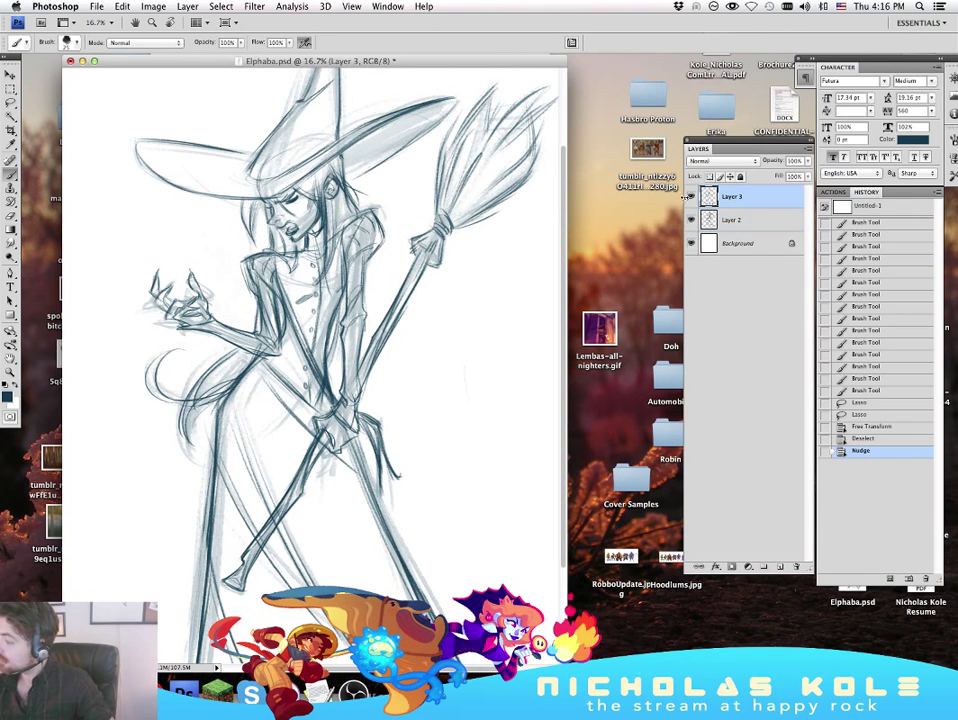
key(super+z)
mouse_move(321, 425)
mouse_down()
mouse_move(337, 452)
mouse_move(354, 408)
mouse_up()
click(691, 220)
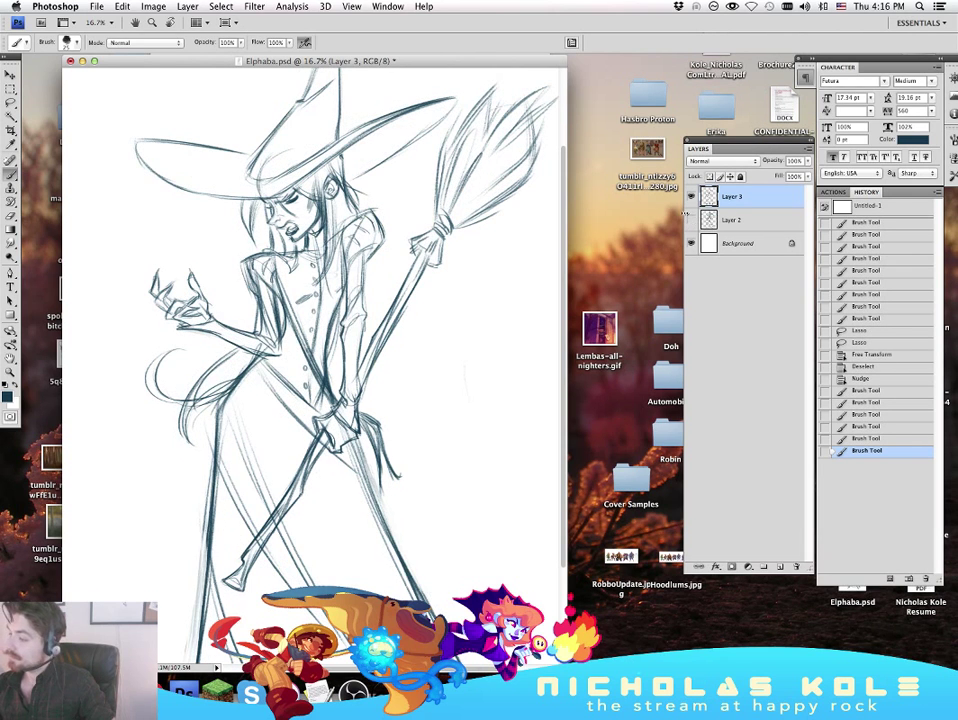
Step: Review the cleaned-up line work on Layer 3 by toggling layer visibility and viewing the figure at several magnifications
key(z)
alt+click(447, 383)
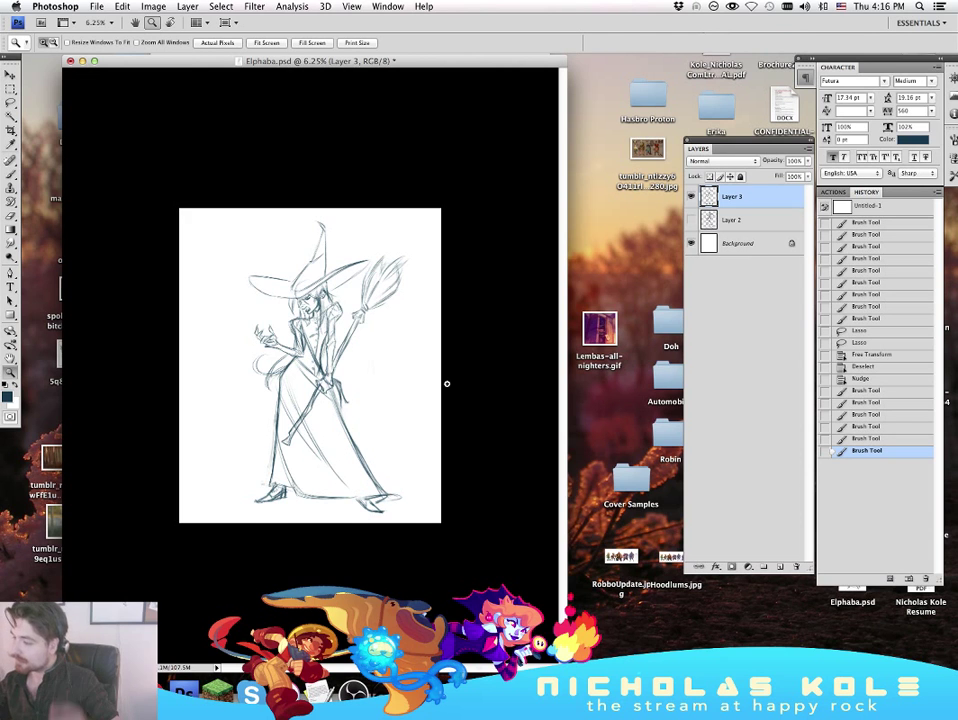
click(349, 347)
click(349, 347)
alt+click(451, 413)
click(690, 197)
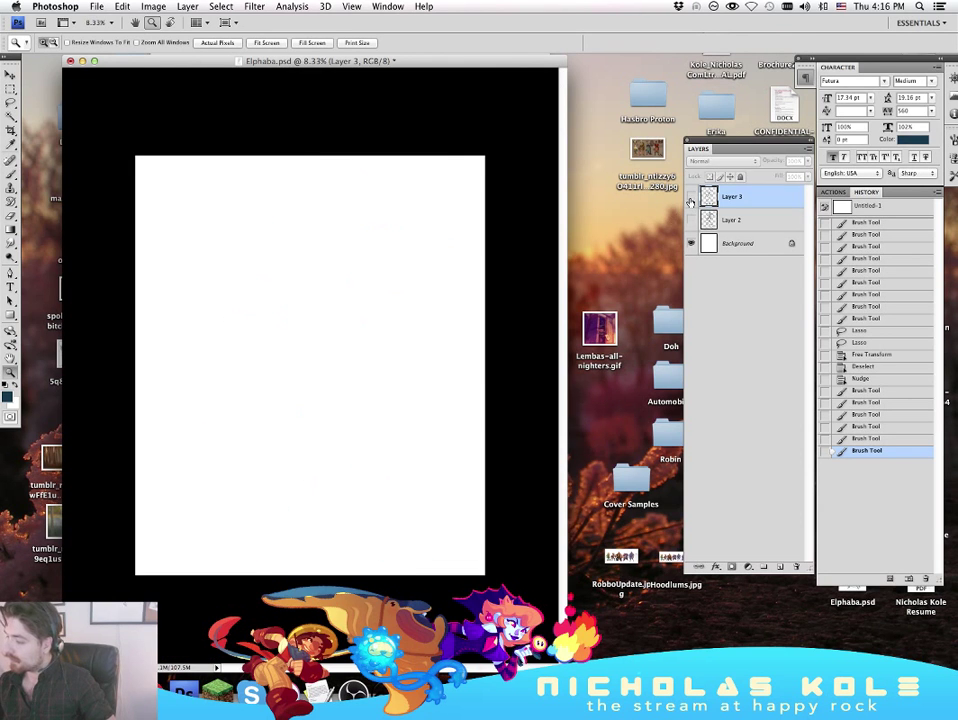
click(690, 197)
click(690, 198)
click(691, 221)
click(691, 221)
click(691, 198)
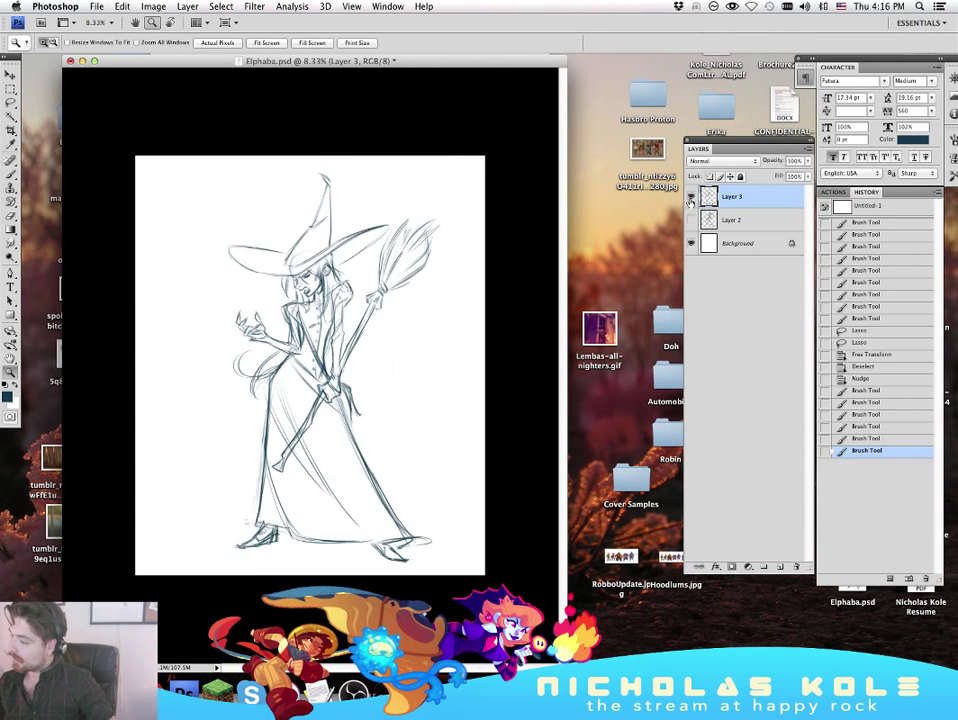
click(691, 198)
click(690, 197)
click(690, 197)
click(690, 197)
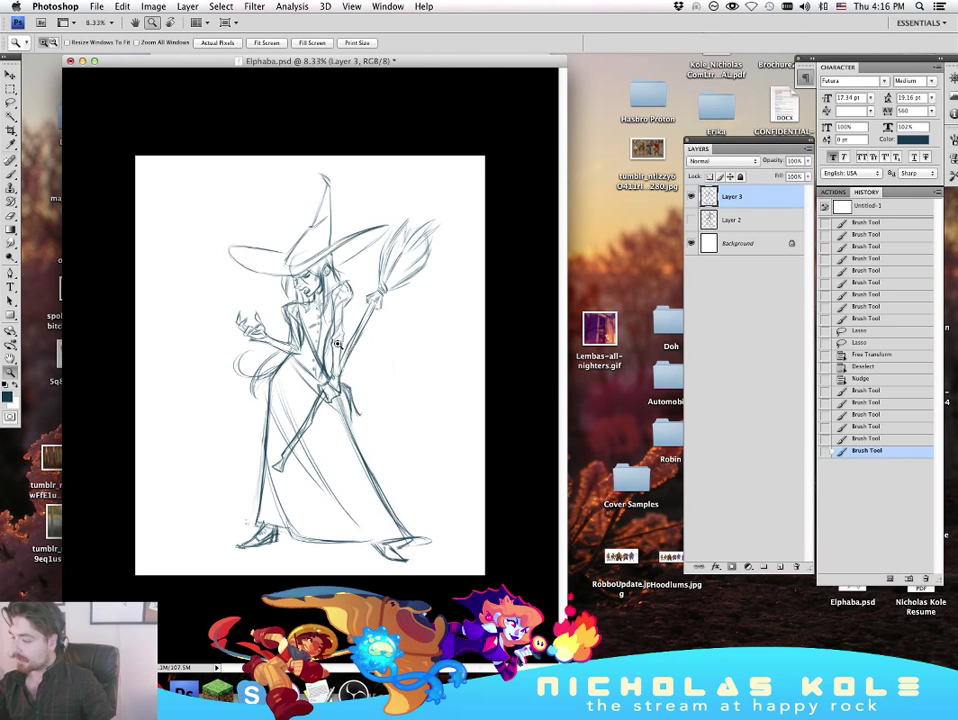
click(396, 350)
click(690, 197)
click(690, 197)
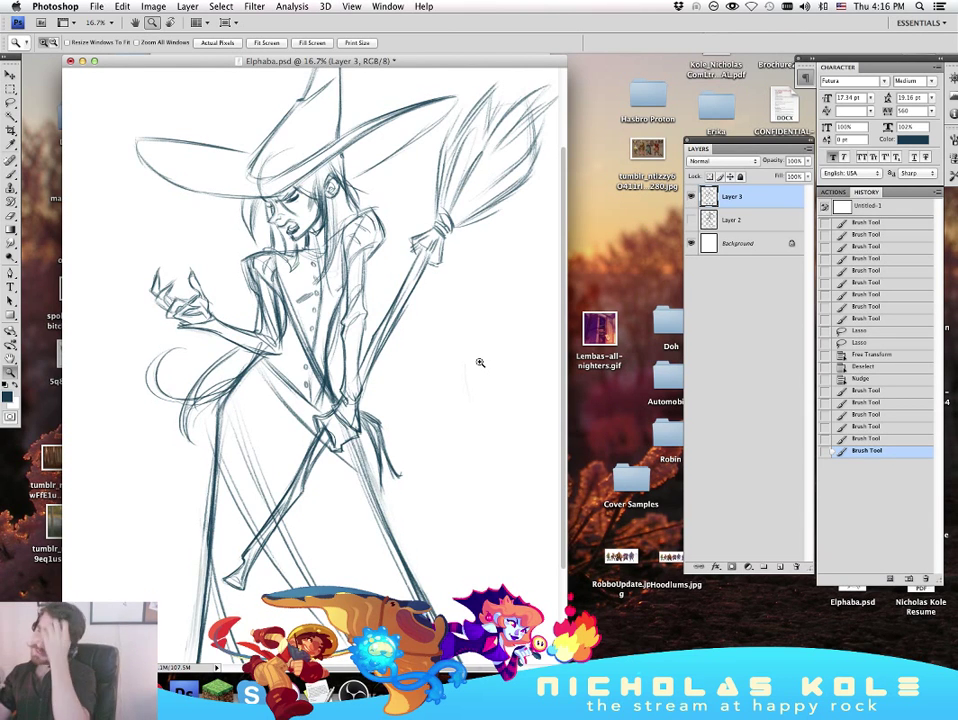
alt+click(441, 393)
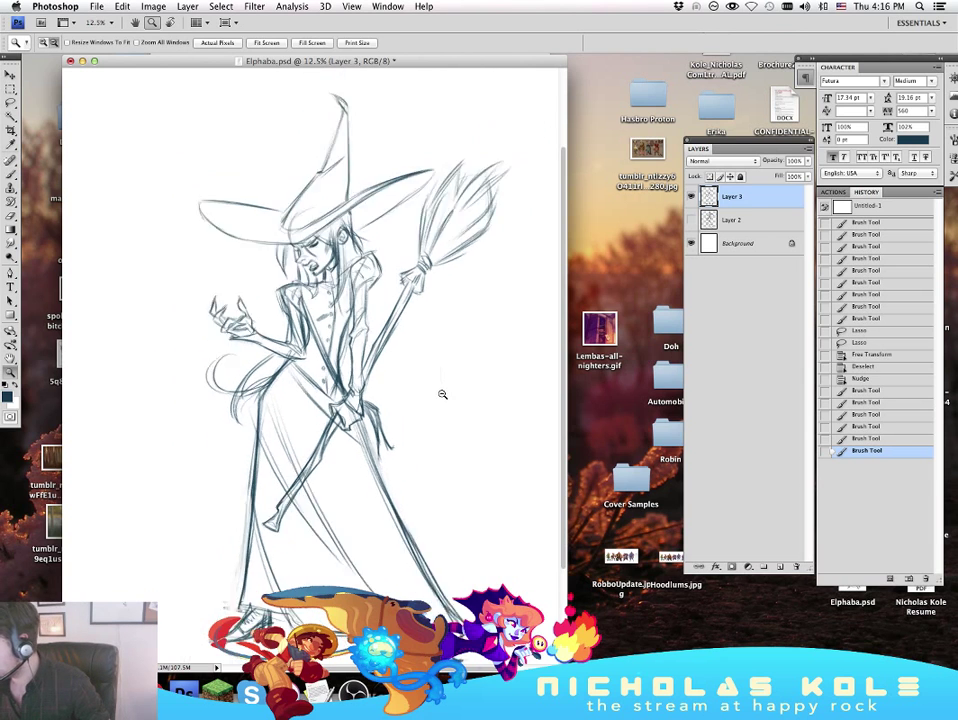
alt+click(442, 398)
alt+click(442, 404)
click(442, 406)
click(442, 406)
Step: Lasso the witch's facial features, scale them to 106%, shift them slightly right, and deselect
click(355, 258)
click(331, 253)
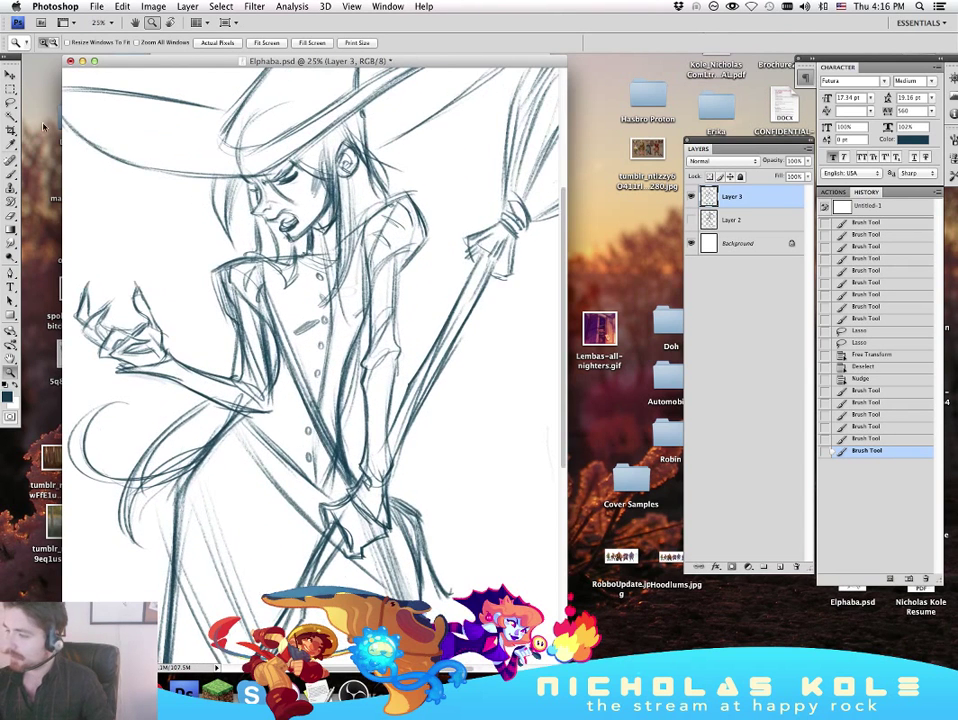
click(13, 103)
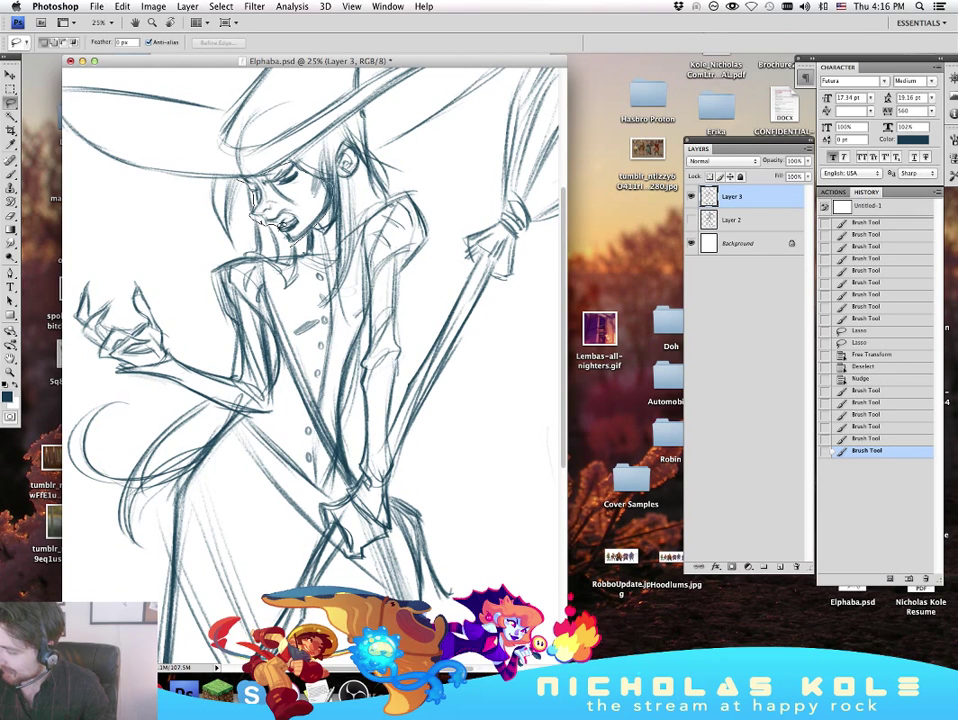
drag(258, 212, 230, 255)
key(ctrl+t)
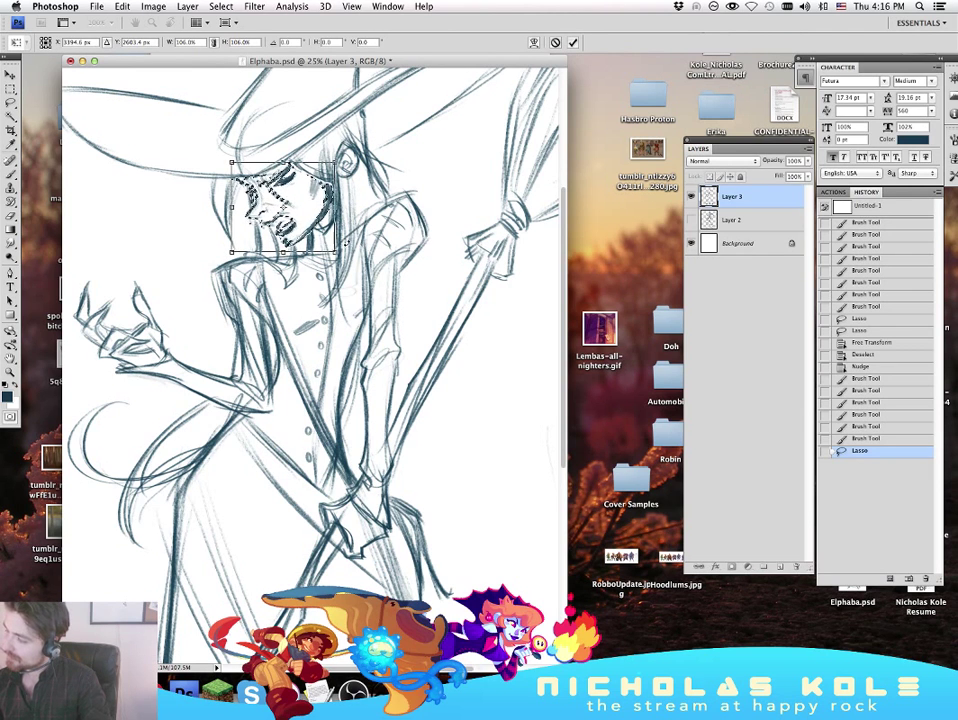
drag(336, 251, 341, 253)
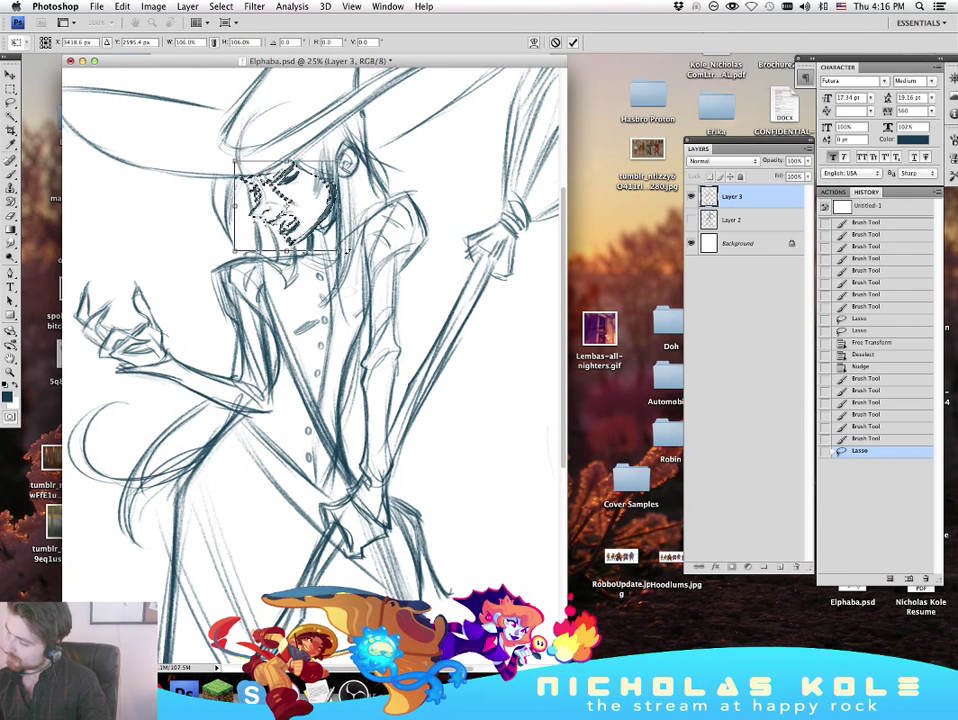
key(Return)
key(super+d)
Step: Undo the deselection of the face and nudge the selected facial features slightly left
click(10, 372)
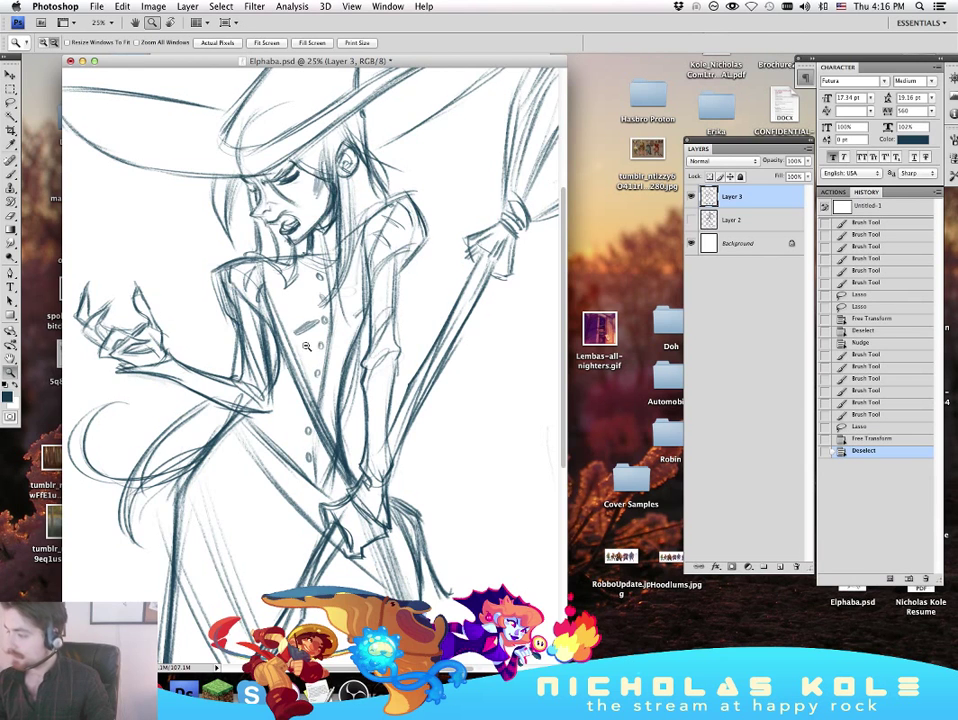
alt+click(385, 328)
alt+click(385, 328)
alt+click(385, 328)
alt+click(385, 328)
key(ctrl+plus)
key(ctrl+plus)
key(ctrl+z)
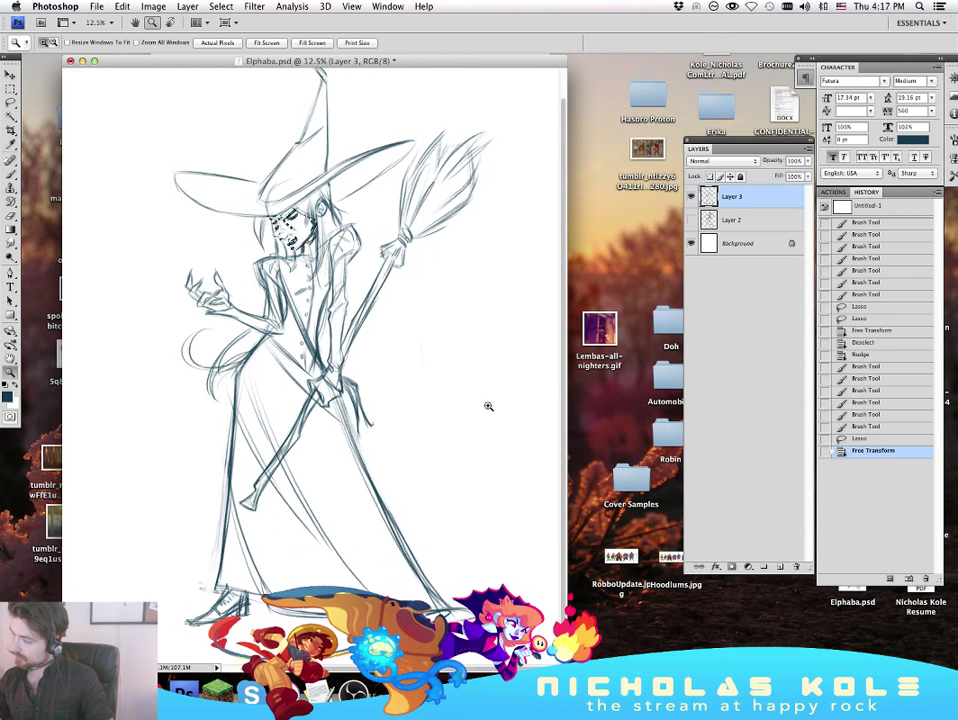
key(super+Left)
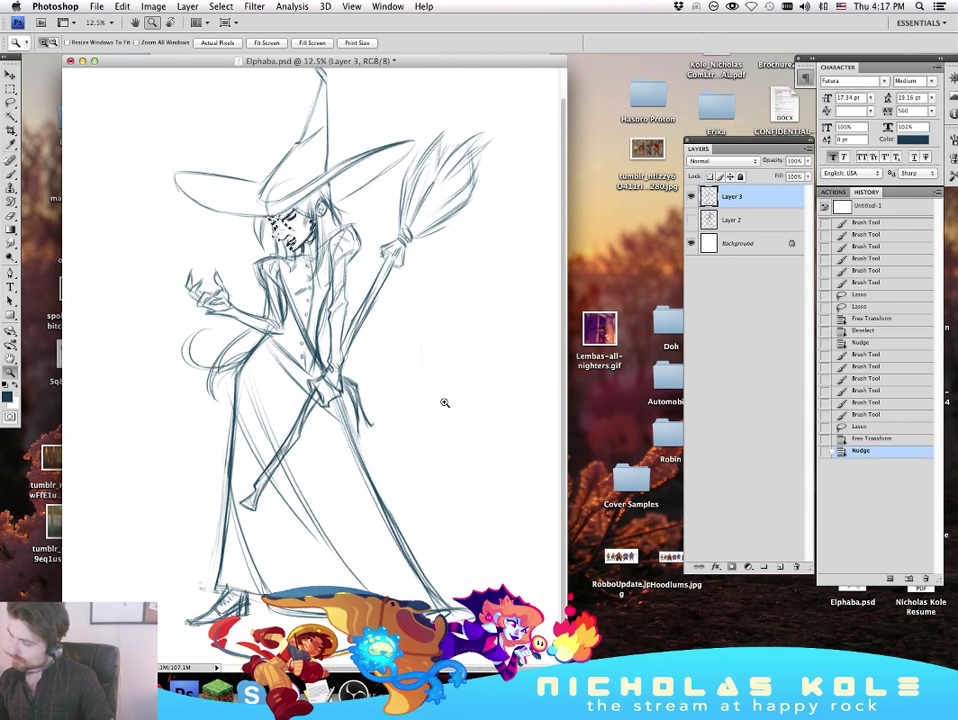
Step: Deselect the facial features and compare the drawing before and after the face adjustment using the history states
key(super+d)
click(890, 403)
click(896, 449)
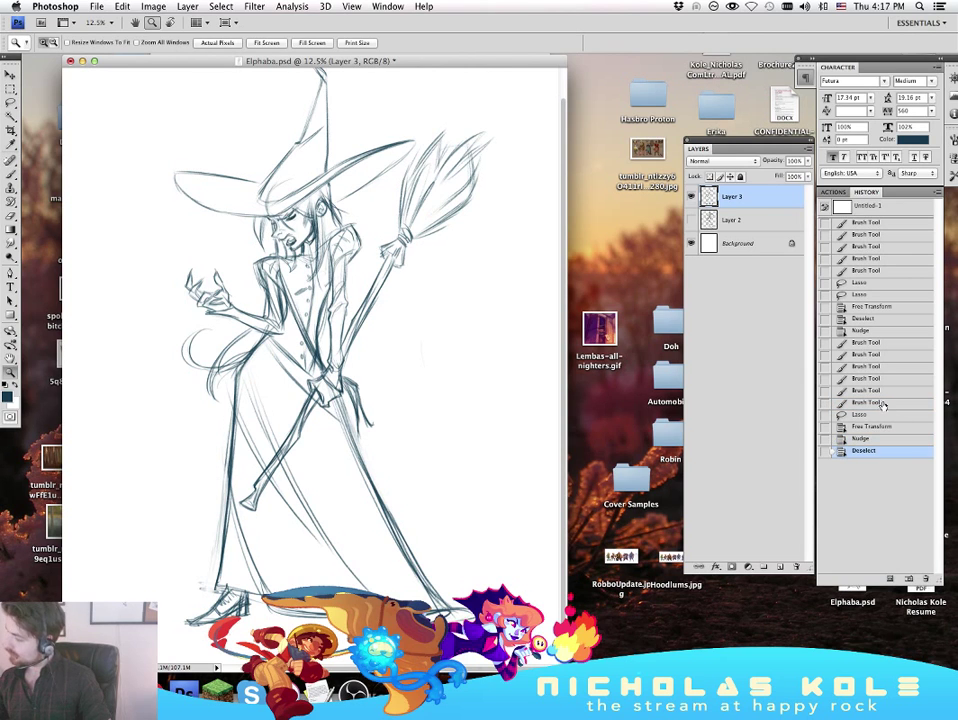
click(896, 402)
click(894, 449)
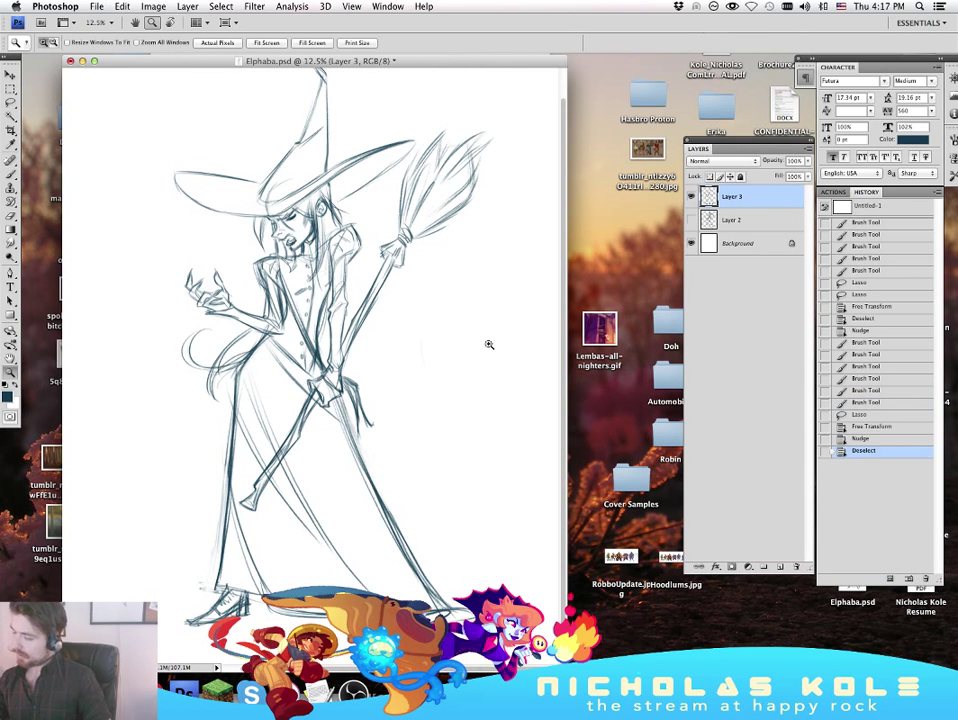
Step: Strengthen the collar, shoulder line and upper sleeve of the witch's raised arm with brush strokes on Layer 3
key(ctrl+plus)
drag(471, 433, 470, 433)
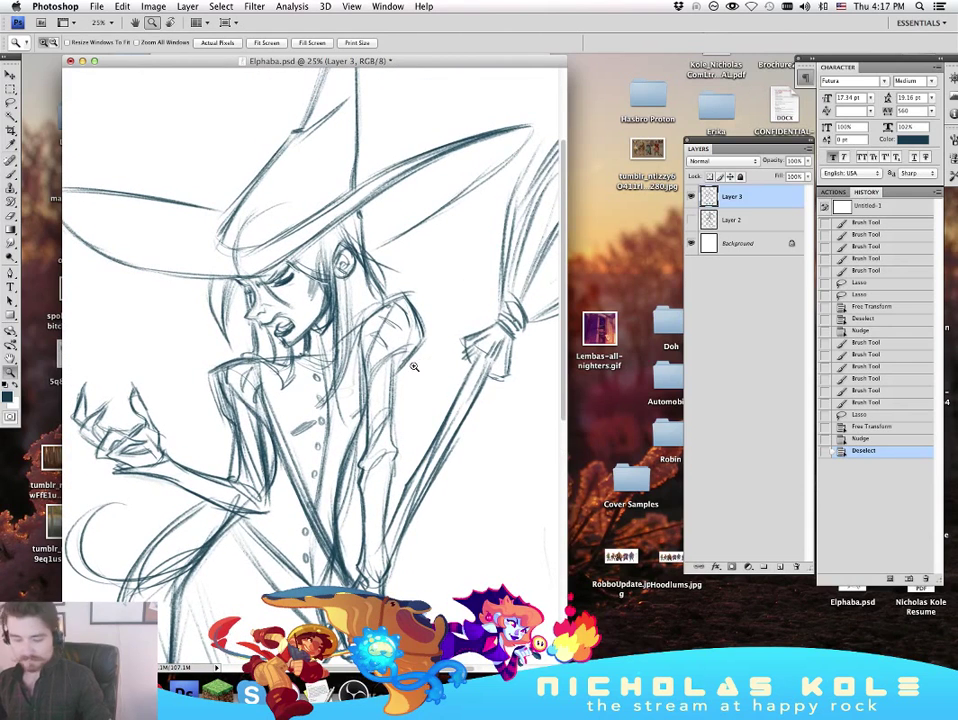
key(b)
drag(285, 261, 329, 285)
drag(246, 357, 272, 354)
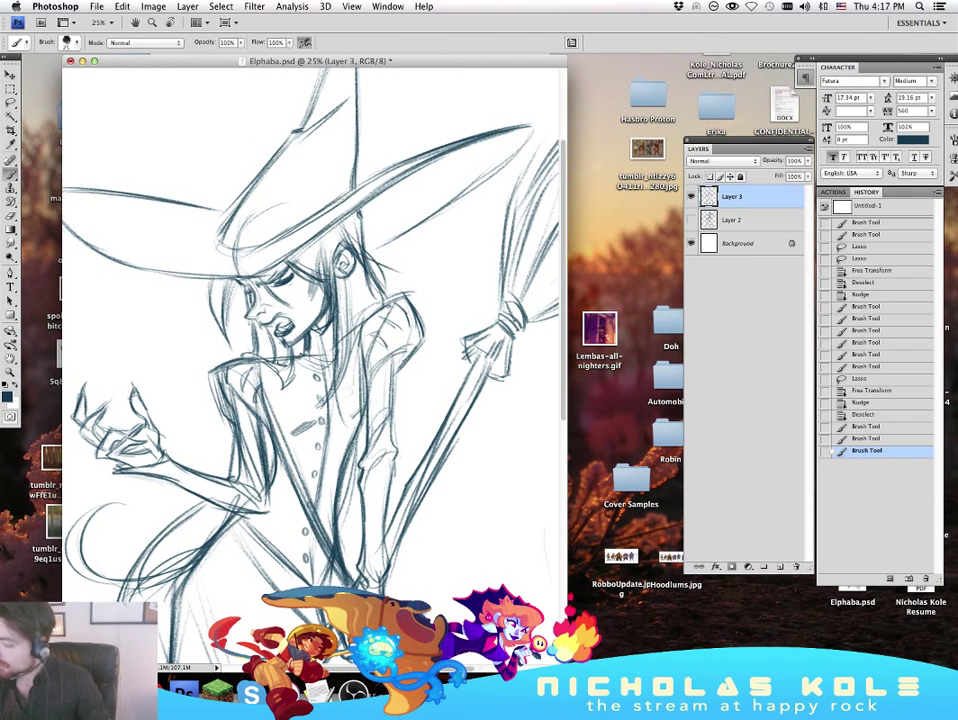
mouse_move(214, 367)
mouse_down()
mouse_move(312, 353)
mouse_move(232, 418)
mouse_move(238, 440)
mouse_up()
mouse_move(256, 392)
mouse_down()
mouse_move(268, 440)
mouse_move(236, 470)
mouse_move(274, 455)
mouse_up()
drag(274, 440, 266, 492)
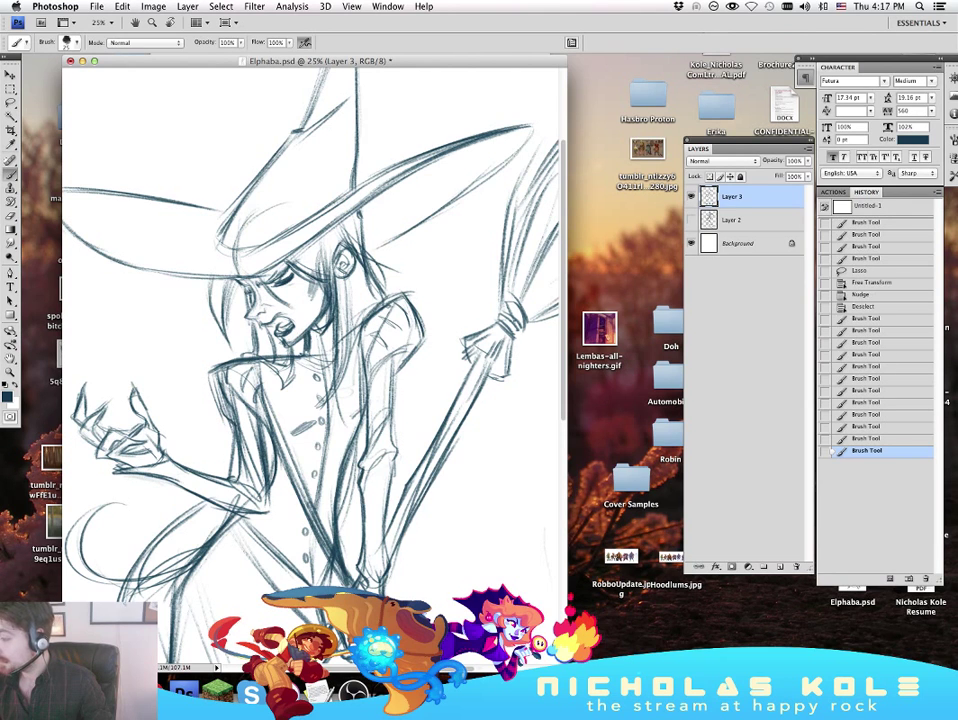
Step: Brush in long hair strands over the witch's chest and shoulder, and darken the puffed sleeve beside them
drag(287, 221, 270, 250)
drag(277, 197, 263, 280)
drag(352, 362, 350, 380)
mouse_move(358, 352)
mouse_down()
mouse_move(332, 459)
mouse_move(336, 450)
mouse_up()
key(super+z)
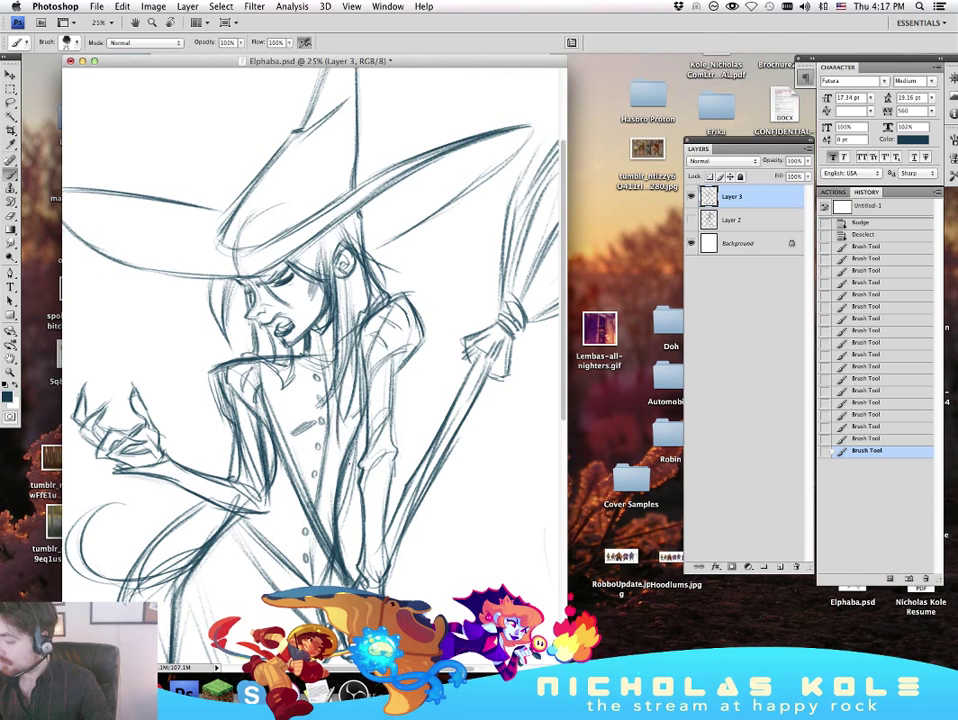
key(super+z)
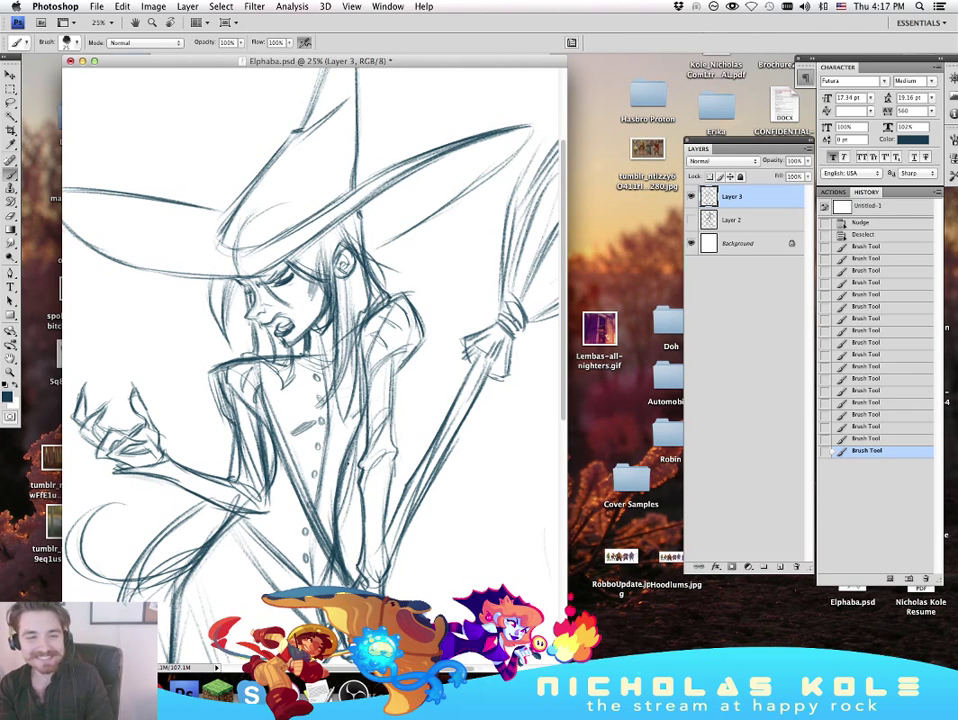
click(428, 415)
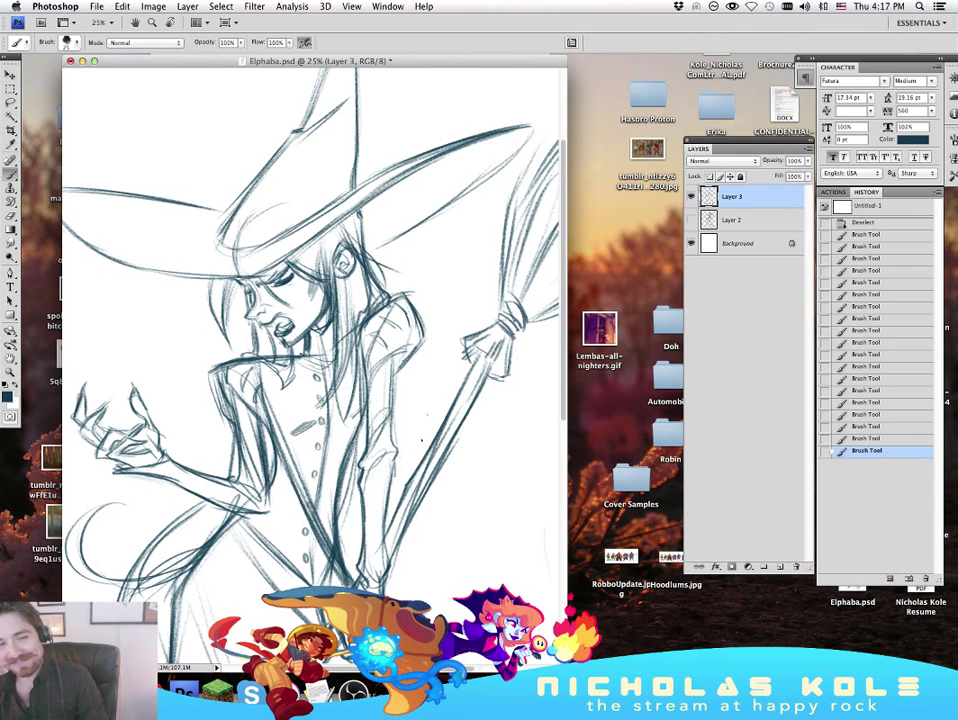
mouse_move(318, 221)
mouse_down()
mouse_move(306, 248)
mouse_move(319, 271)
mouse_up()
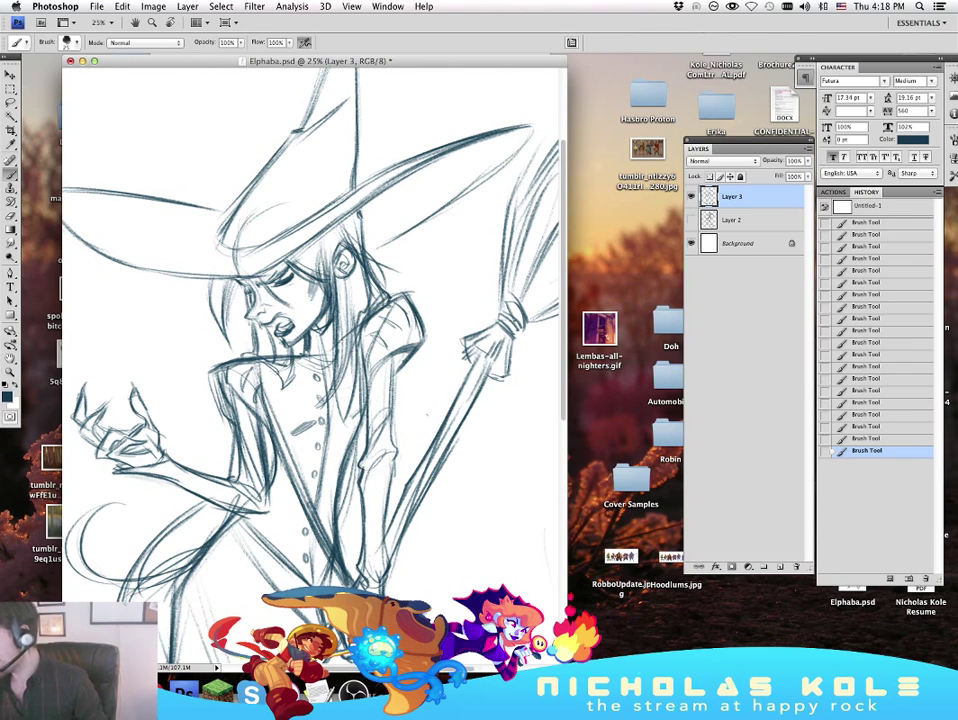
Step: Widen the document window slightly and recentre the witch's upper body in it
click(600, 335)
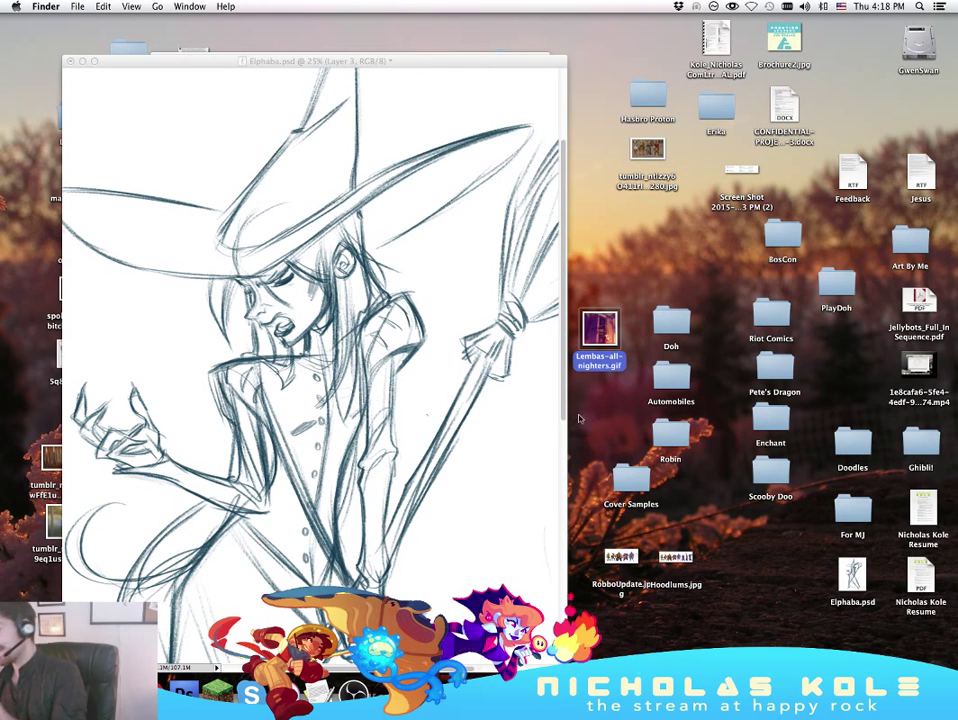
click(426, 332)
drag(562, 667, 583, 659)
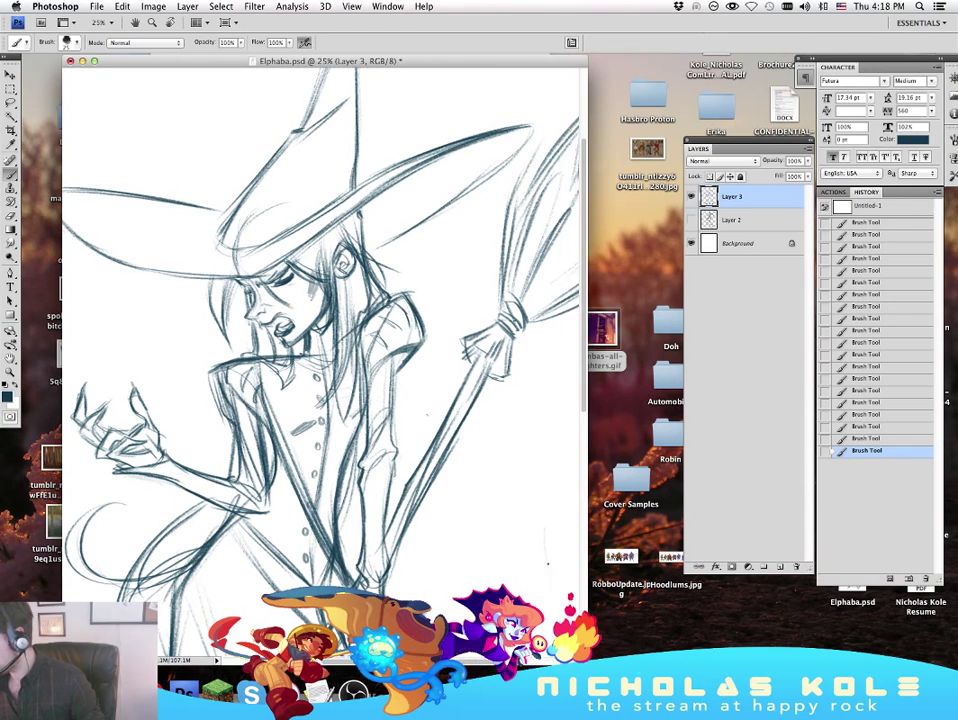
drag(430, 451, 489, 453)
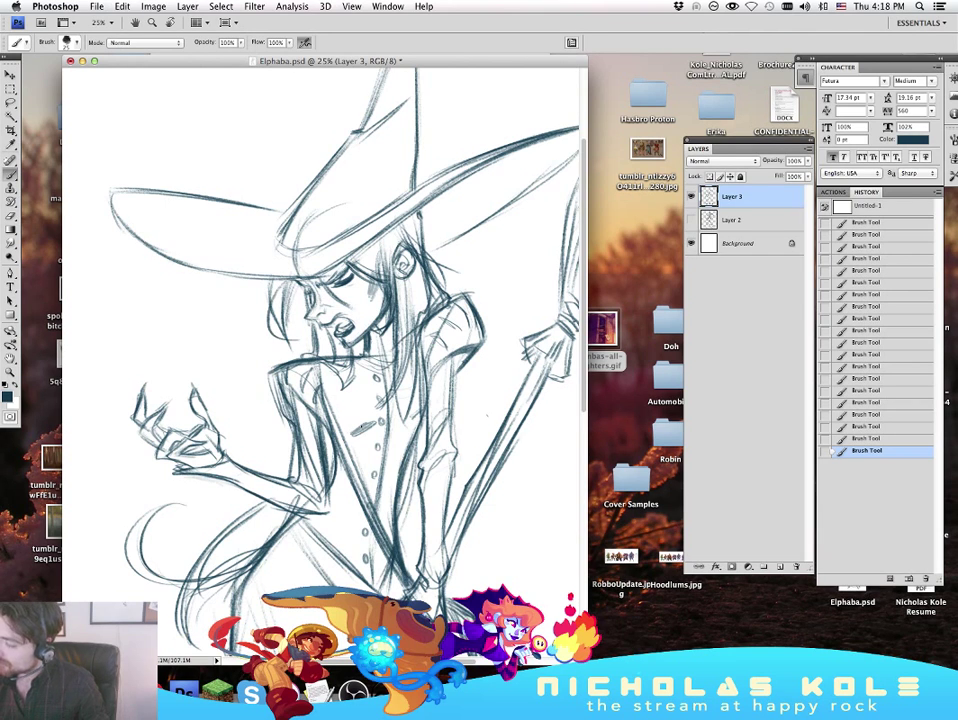
key(super+z)
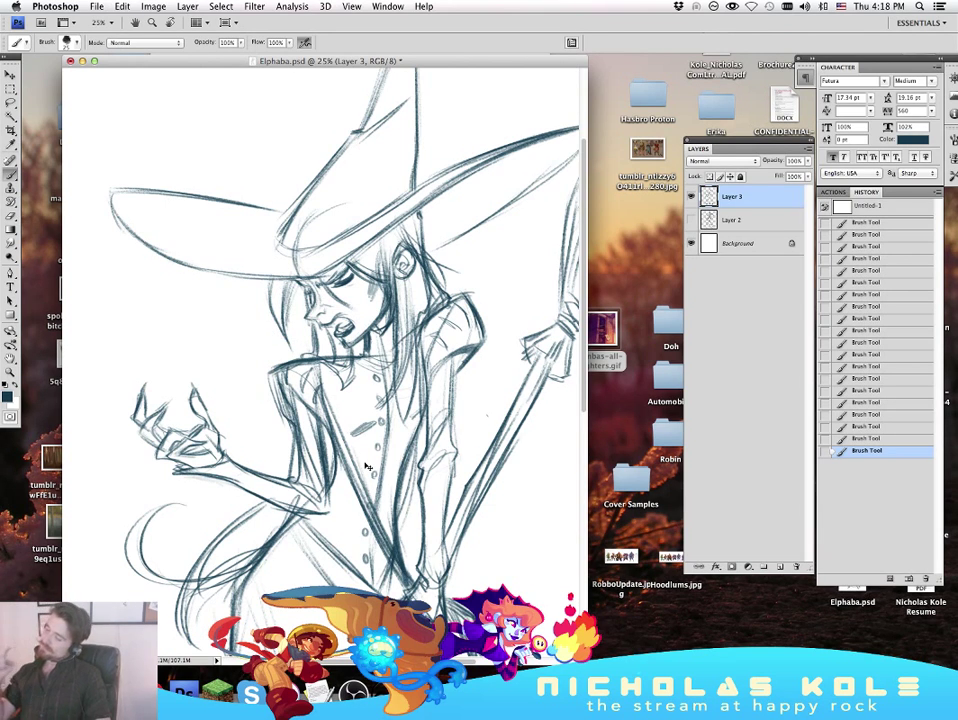
key(super+z)
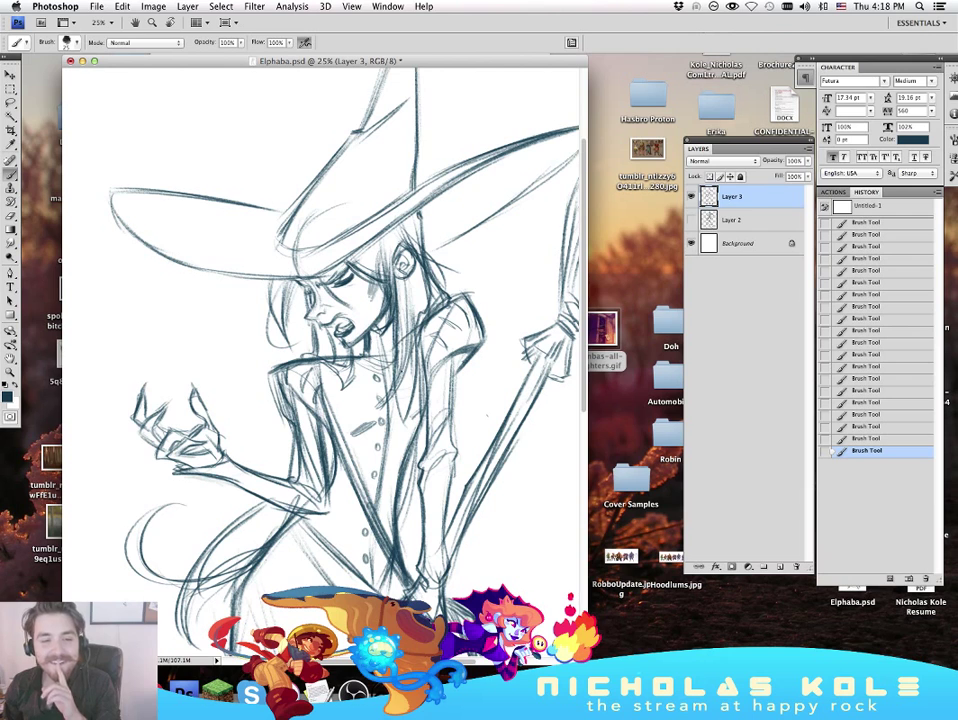
Step: Erase part of the raised arm's upper sleeve, redraw its contour, and reinforce the coat and hair lines across the torso
drag(502, 313, 472, 333)
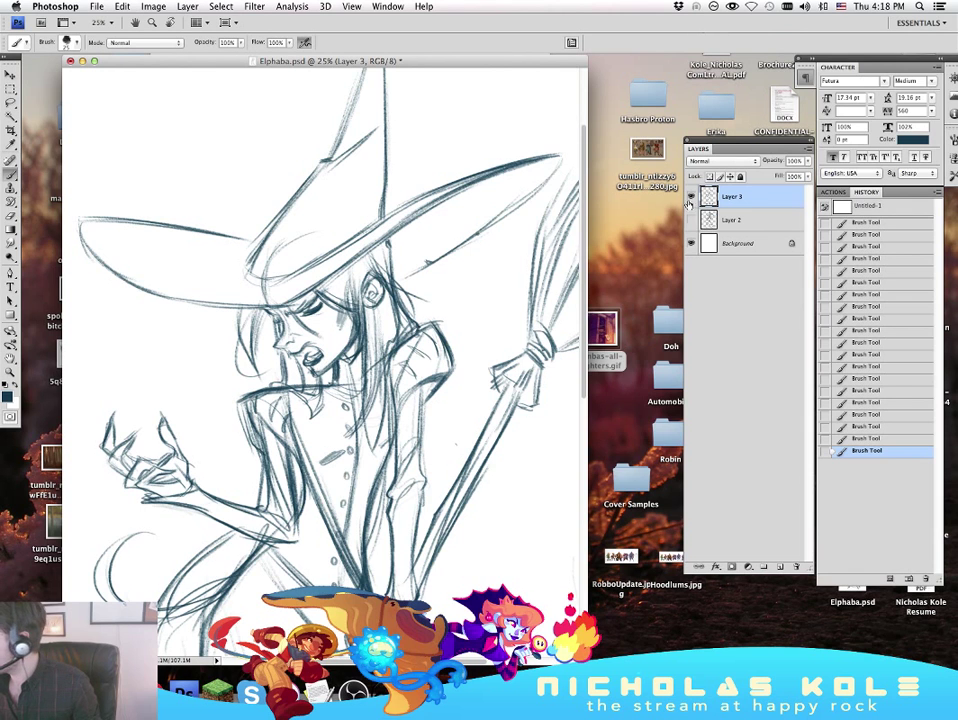
drag(455, 456, 440, 418)
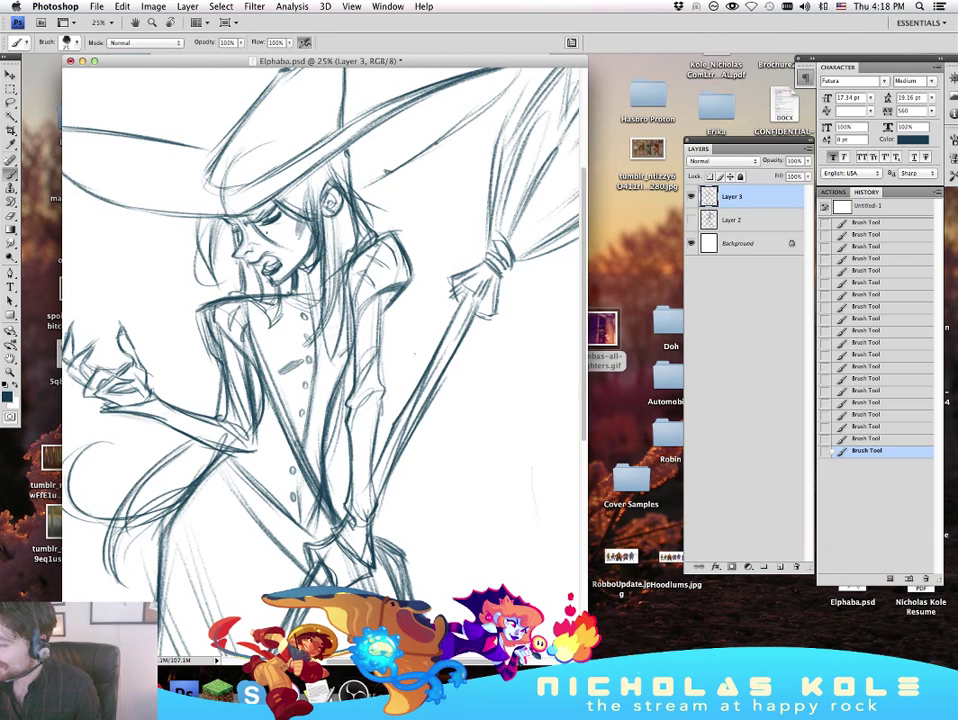
drag(509, 405, 543, 436)
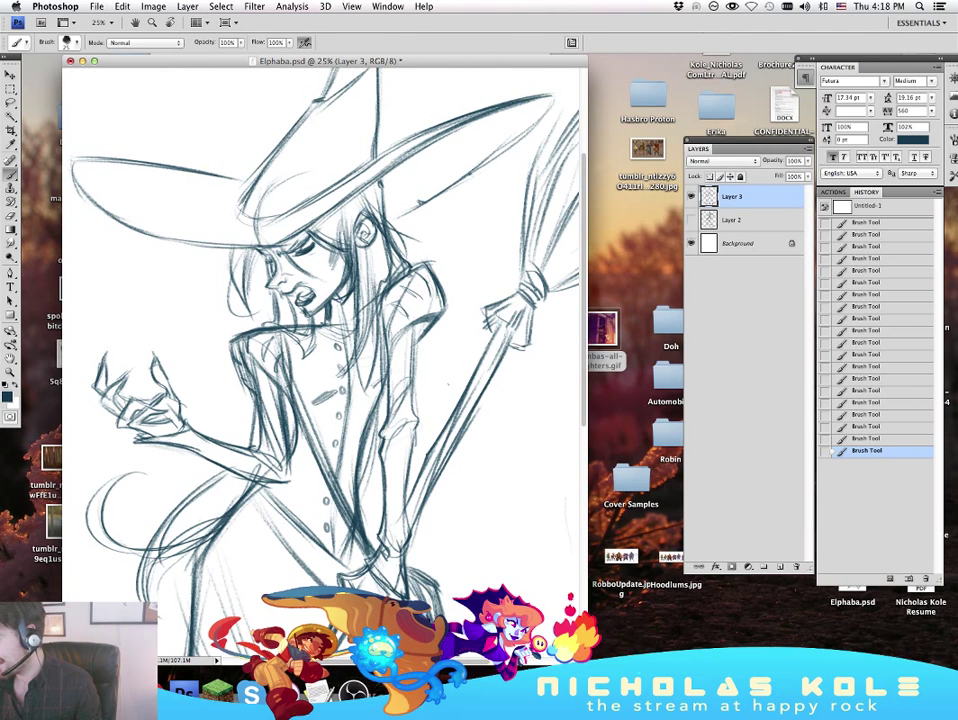
drag(583, 432, 478, 373)
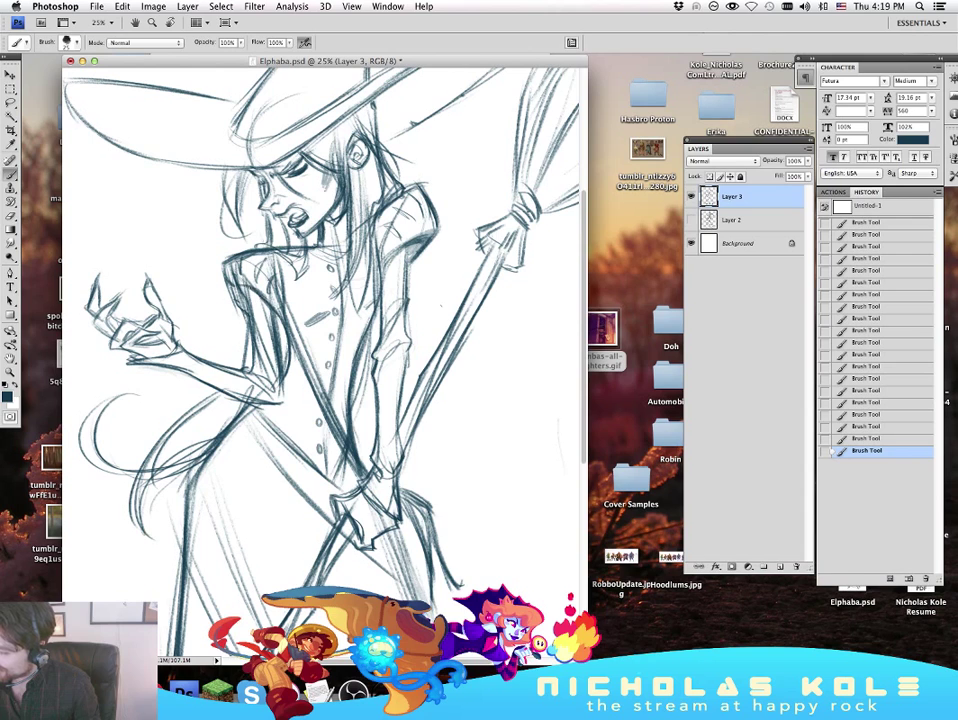
key(e)
mouse_move(240, 275)
mouse_down()
mouse_move(276, 317)
mouse_move(249, 314)
mouse_up()
key(b)
drag(245, 290, 249, 322)
drag(247, 295, 250, 340)
drag(249, 310, 249, 350)
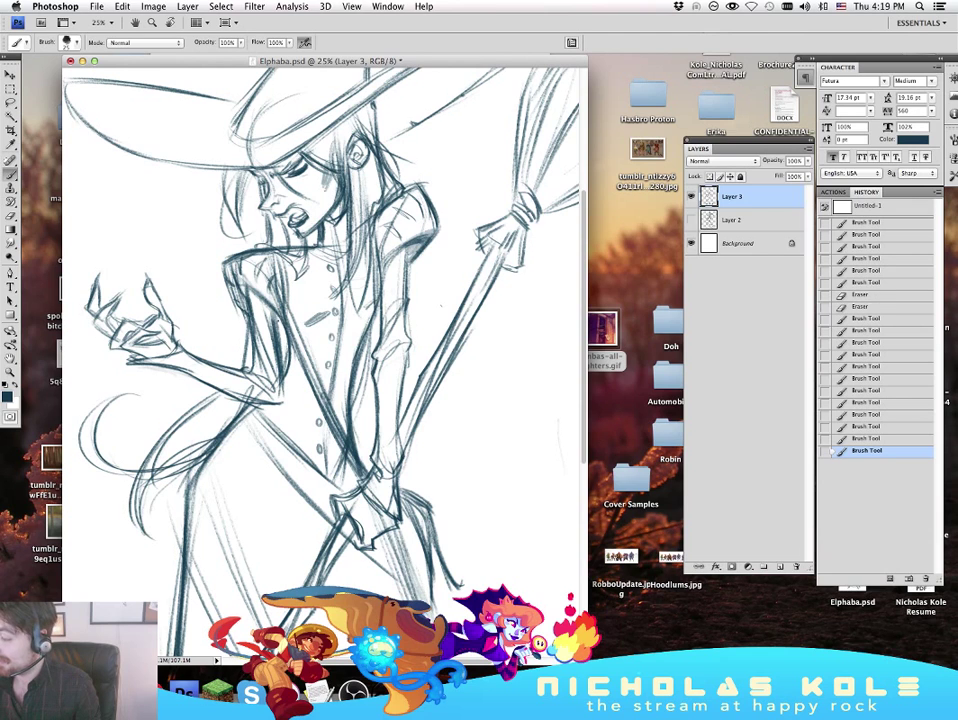
drag(380, 264, 371, 322)
drag(376, 270, 371, 325)
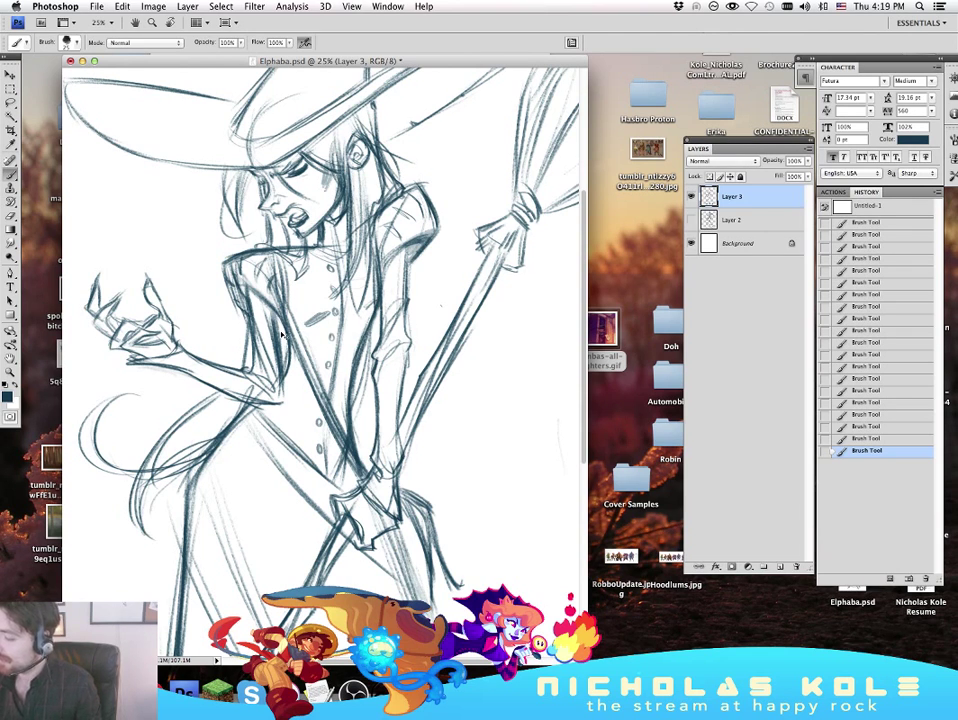
key(XF86AudioRaiseVolume)
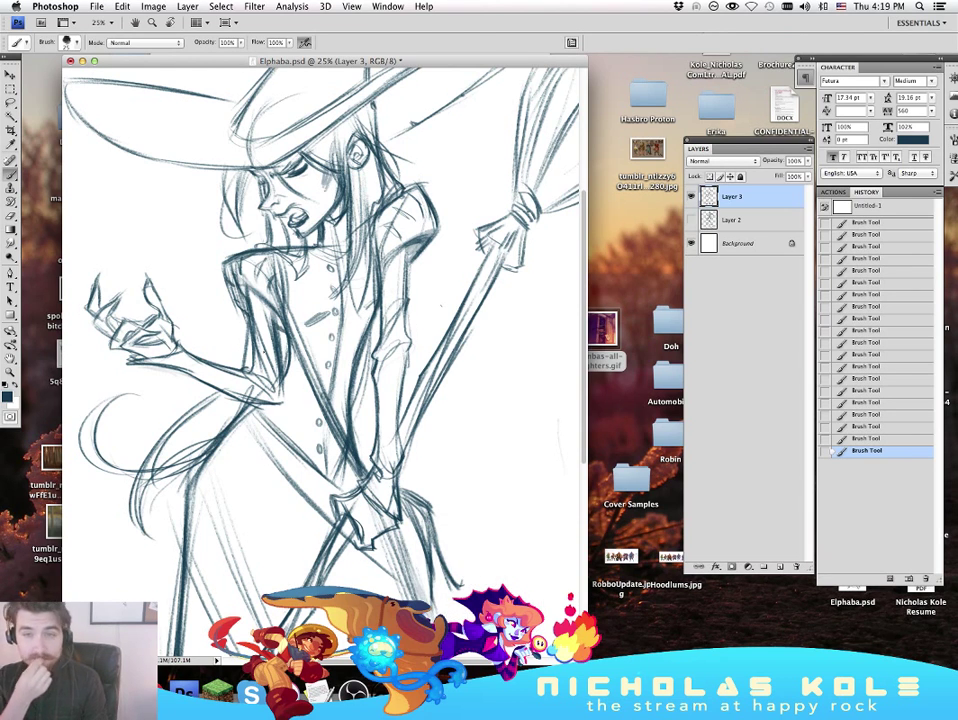
Step: Check the upper-body line work by toggling the visibility of Layer 3
drag(485, 369, 488, 466)
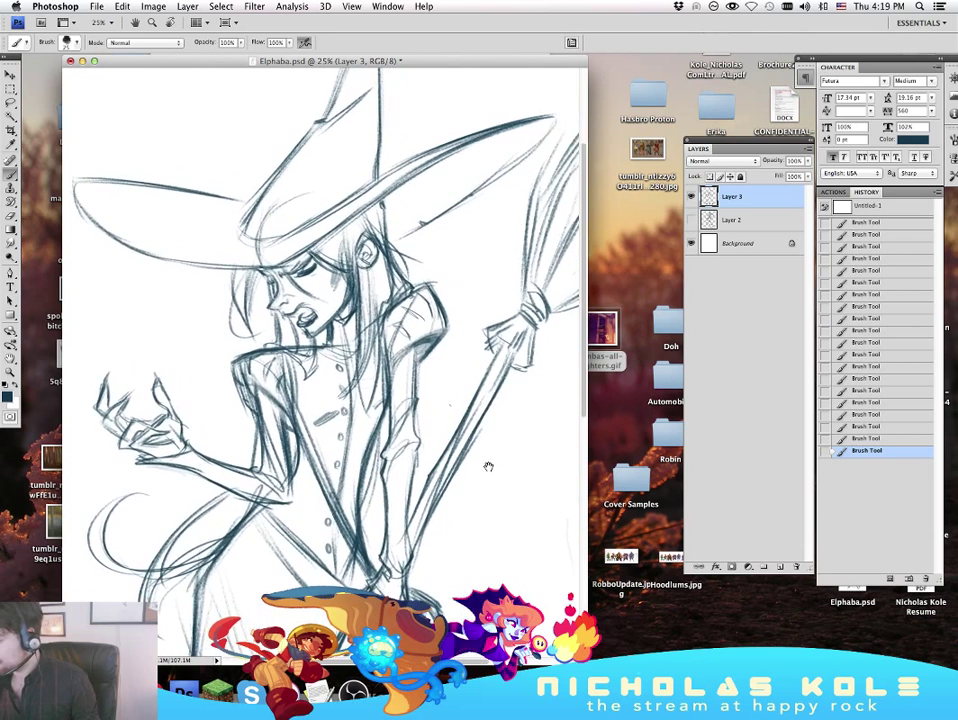
click(690, 200)
click(690, 198)
click(690, 198)
click(690, 198)
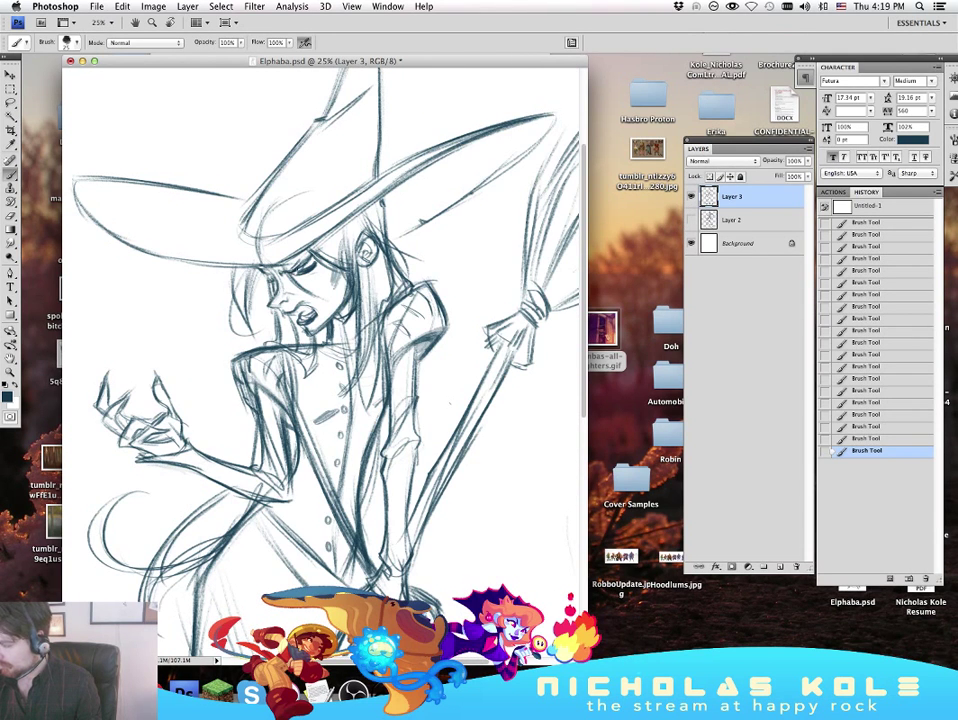
Step: Step back in the history to remove the latest brush strokes around the face and hat brim
key(super+z)
drag(299, 266, 313, 256)
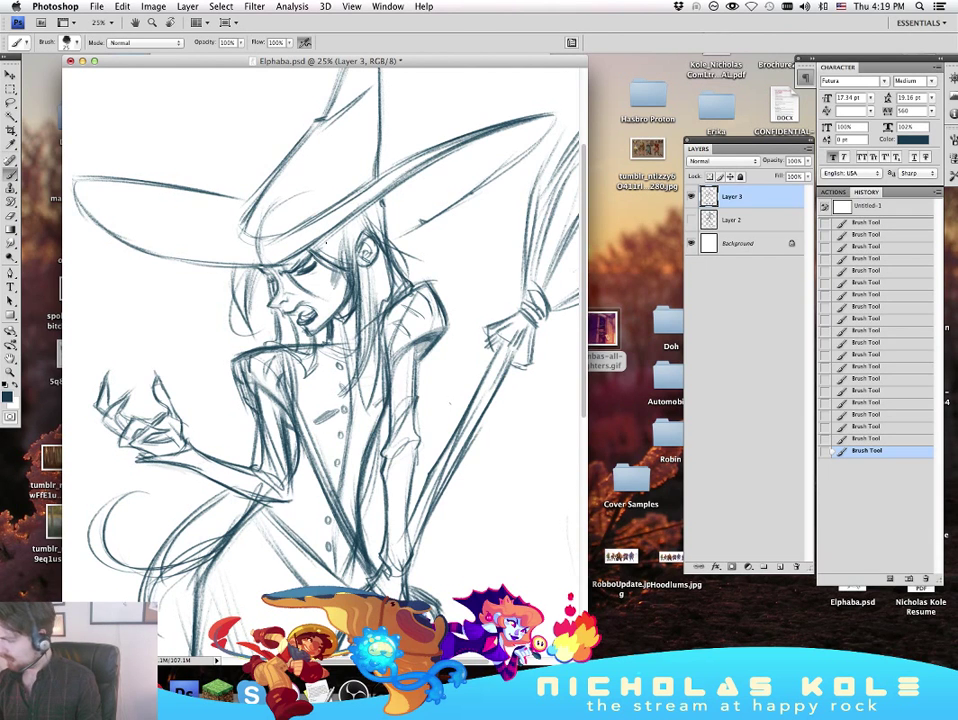
click(882, 427)
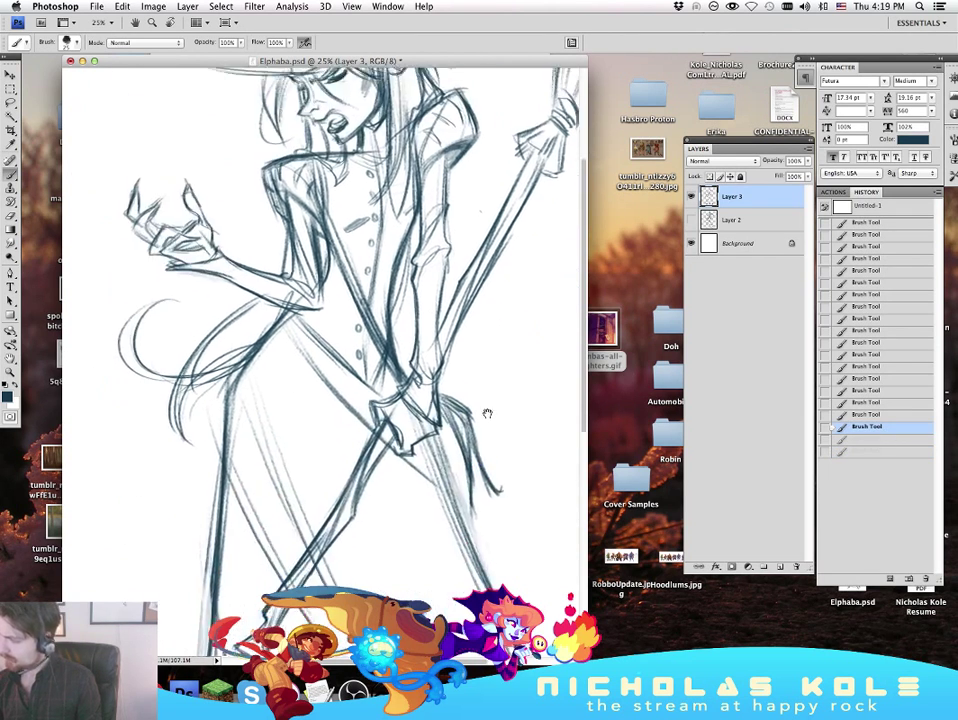
Step: Compare the rough sketch on Layer 2 with the refined drawing on Layer 3 by toggling their visibility
click(690, 197)
click(690, 218)
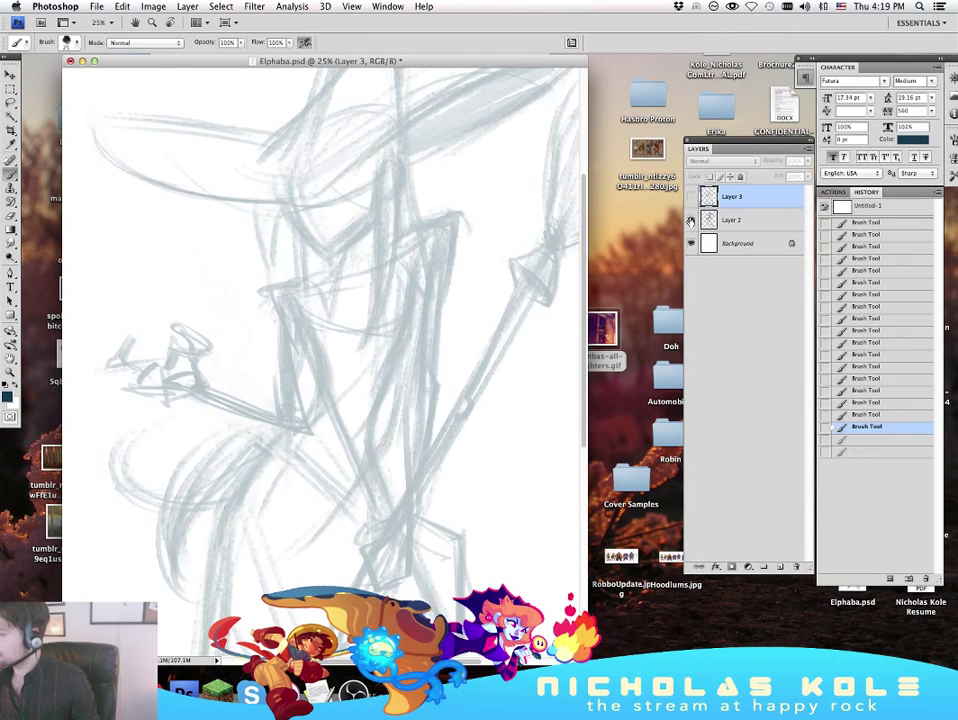
click(690, 218)
click(690, 198)
click(690, 198)
click(690, 218)
click(690, 218)
click(690, 198)
Step: Examine the full figure's proportions and pose at several magnifications, toggling Layer 3 off and on
key(z)
key(super+minus)
key(super+minus)
key(super+minus)
key(super+minus)
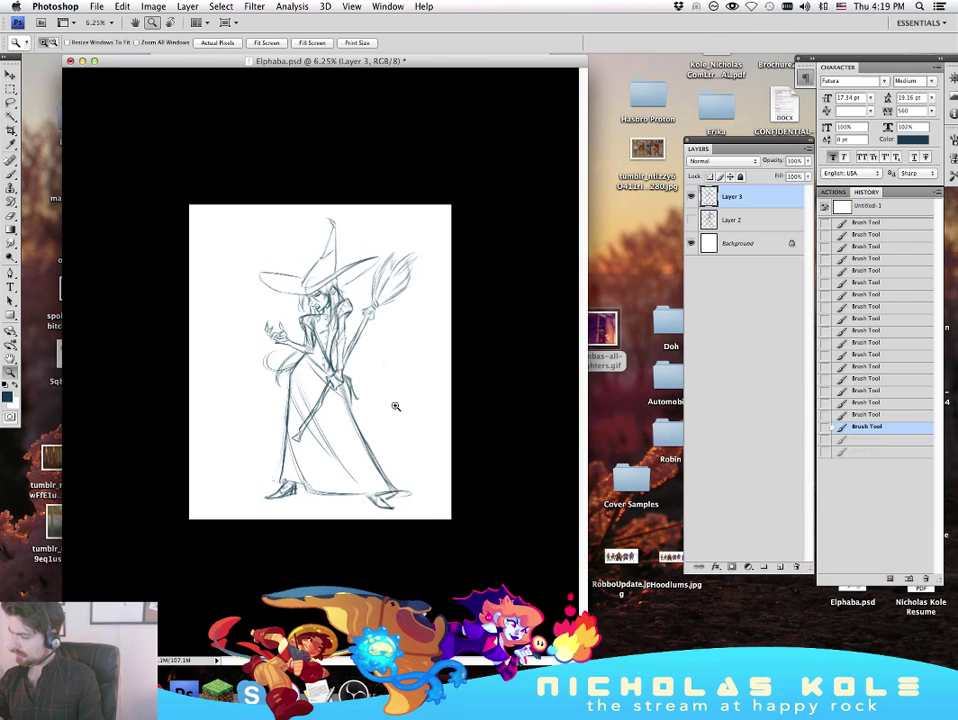
click(396, 406)
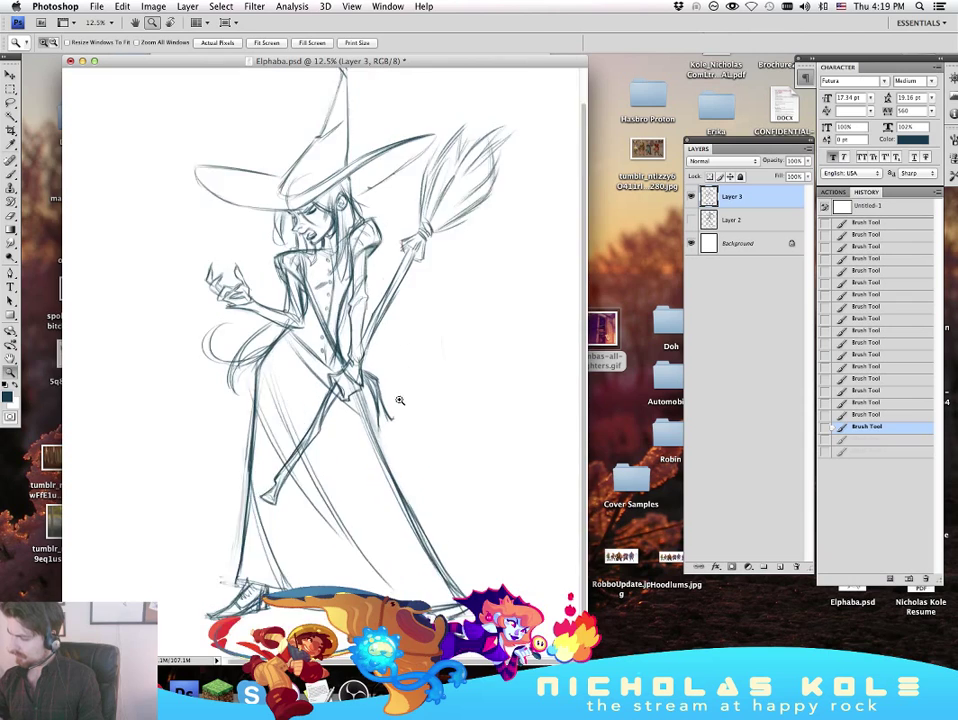
click(404, 396)
mouse_move(388, 380)
mouse_down()
mouse_move(409, 408)
mouse_move(481, 417)
mouse_move(541, 446)
mouse_up()
click(444, 389)
alt+click(448, 391)
alt+click(460, 394)
click(460, 395)
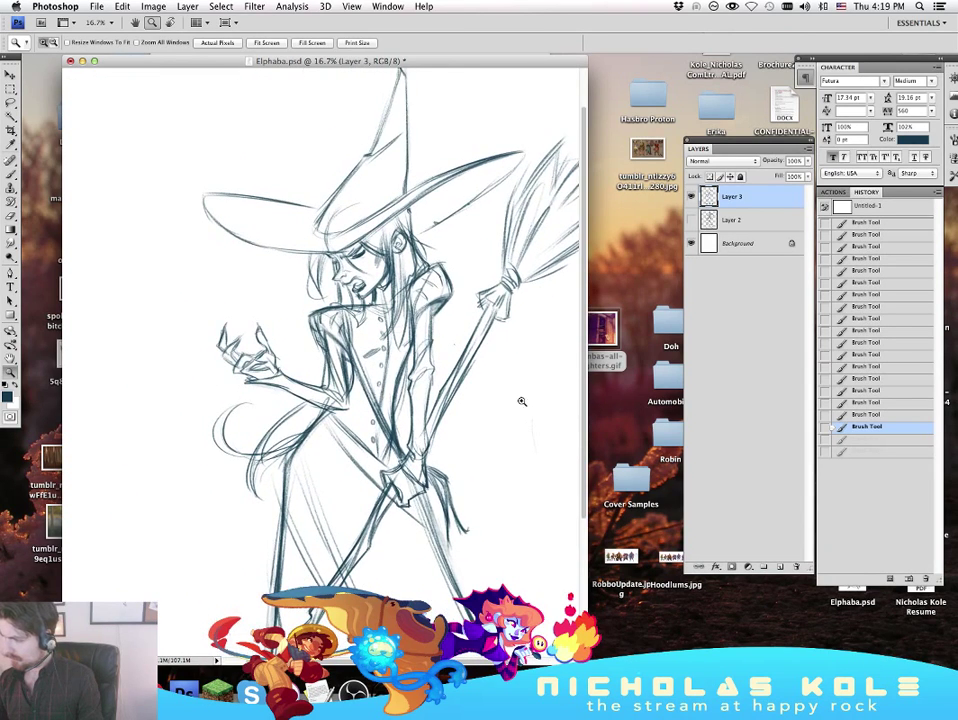
click(691, 198)
click(691, 198)
Step: Erase the inner lines of the raised arm's sleeve and redraw it with cleaner brush contours down to the elbow
click(376, 352)
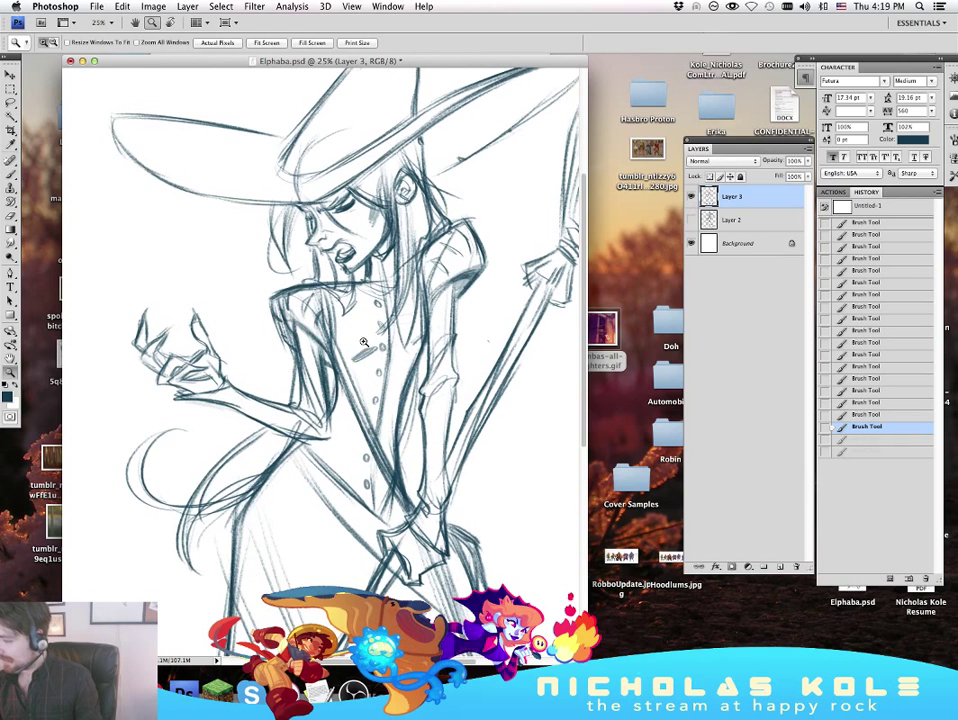
key(e)
drag(299, 337, 307, 380)
mouse_move(302, 340)
mouse_down()
mouse_move(315, 397)
mouse_move(321, 365)
mouse_move(326, 411)
mouse_up()
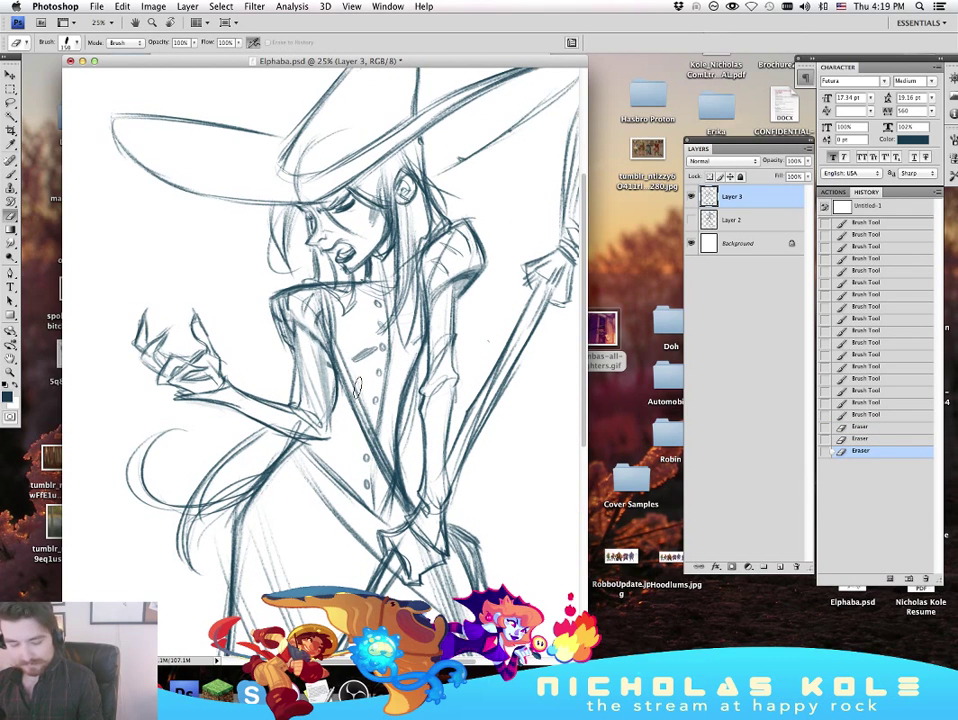
key(b)
drag(299, 337, 303, 407)
drag(323, 348, 326, 426)
drag(245, 317, 249, 329)
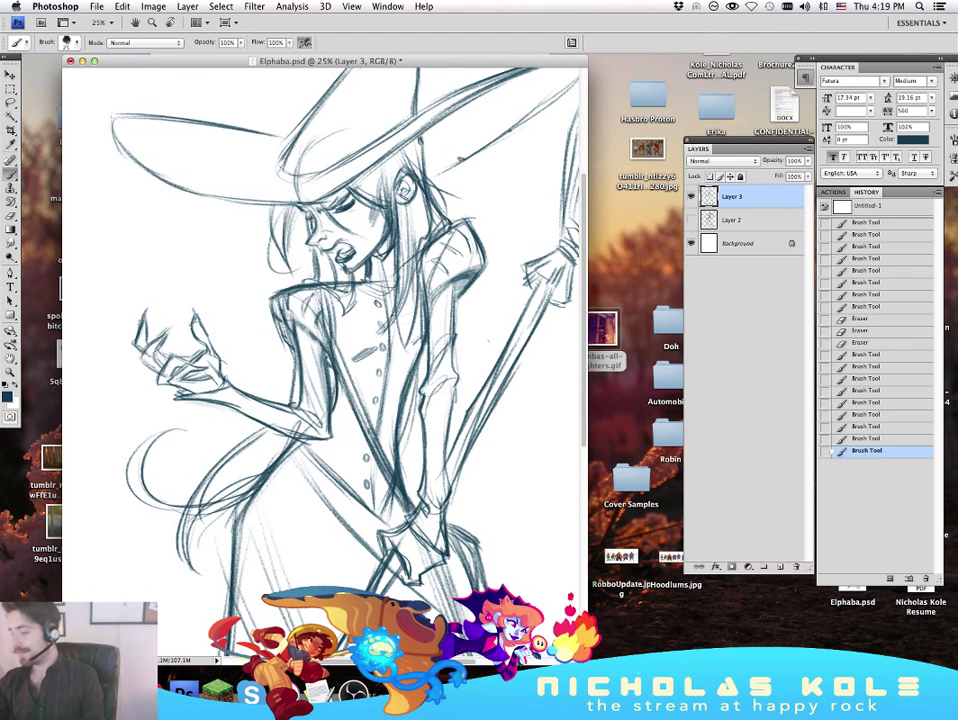
drag(251, 284, 254, 302)
Step: Darken the hip contour and the coat's front edge from the waist down toward the hands with brush strokes
drag(298, 442, 268, 474)
drag(292, 450, 242, 508)
drag(309, 453, 348, 492)
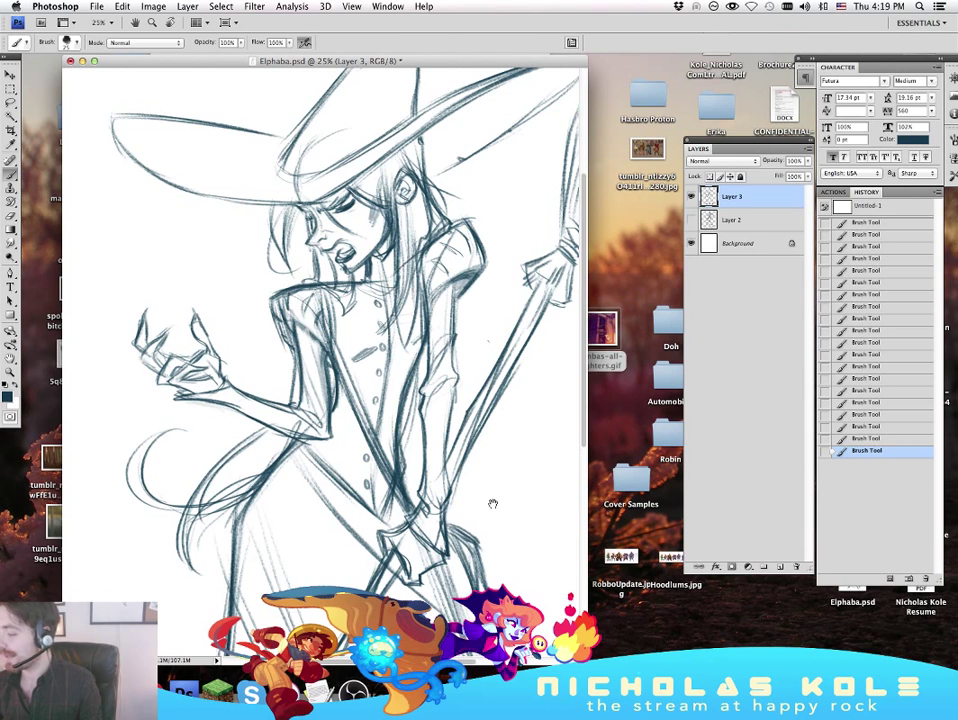
drag(492, 503, 437, 403)
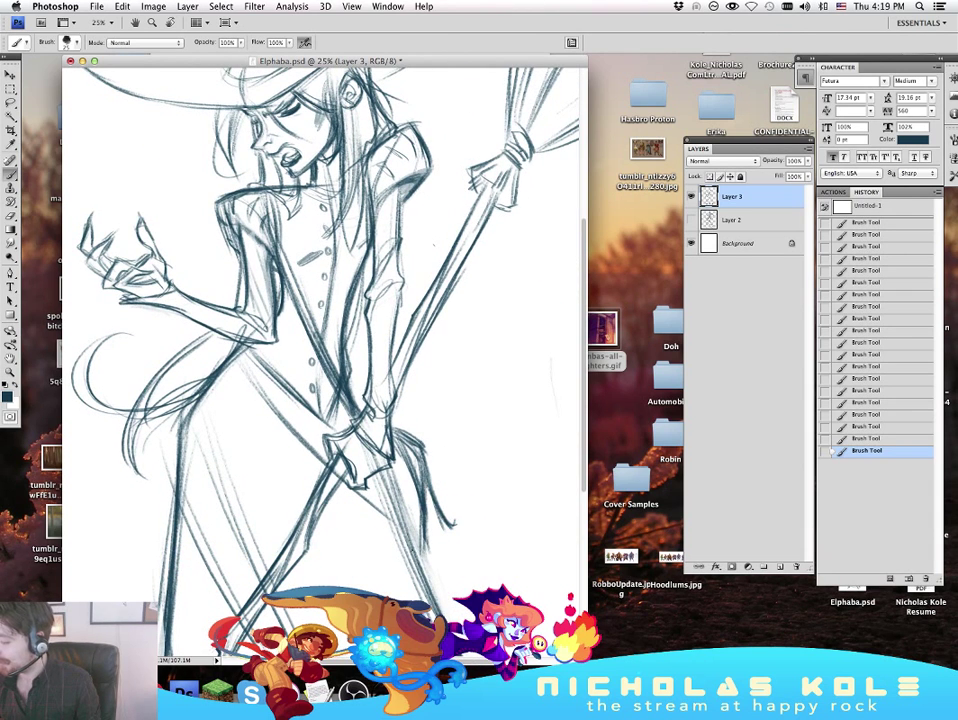
drag(295, 364, 321, 434)
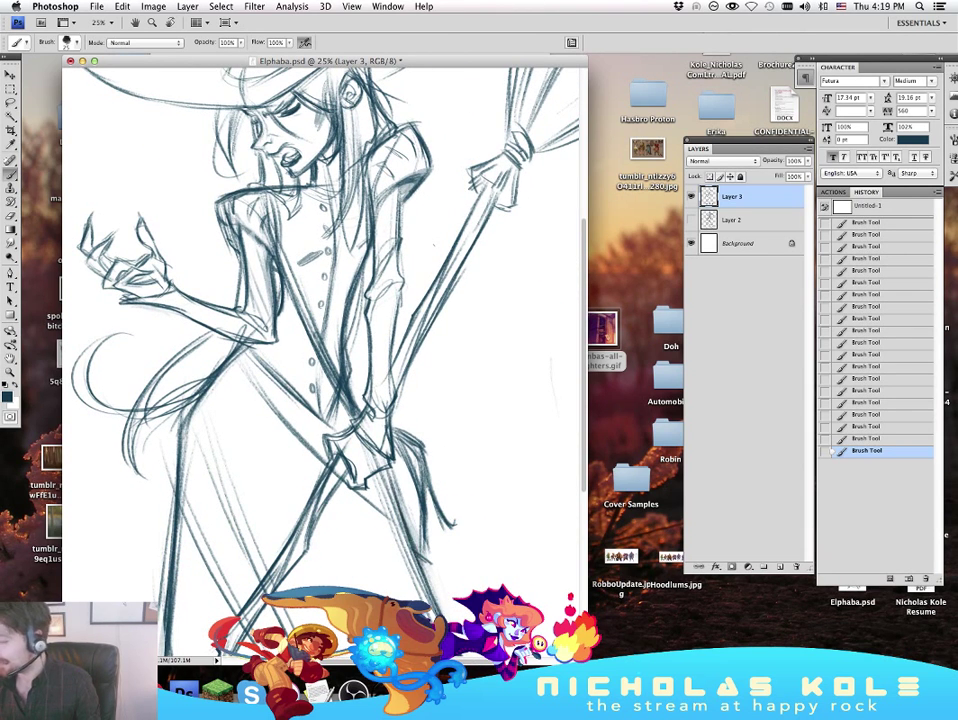
Step: Check the full figure at a smaller magnification, toggling Layer 3's visibility off and on
click(11, 373)
alt+click(400, 407)
alt+click(402, 408)
alt+click(404, 408)
click(434, 456)
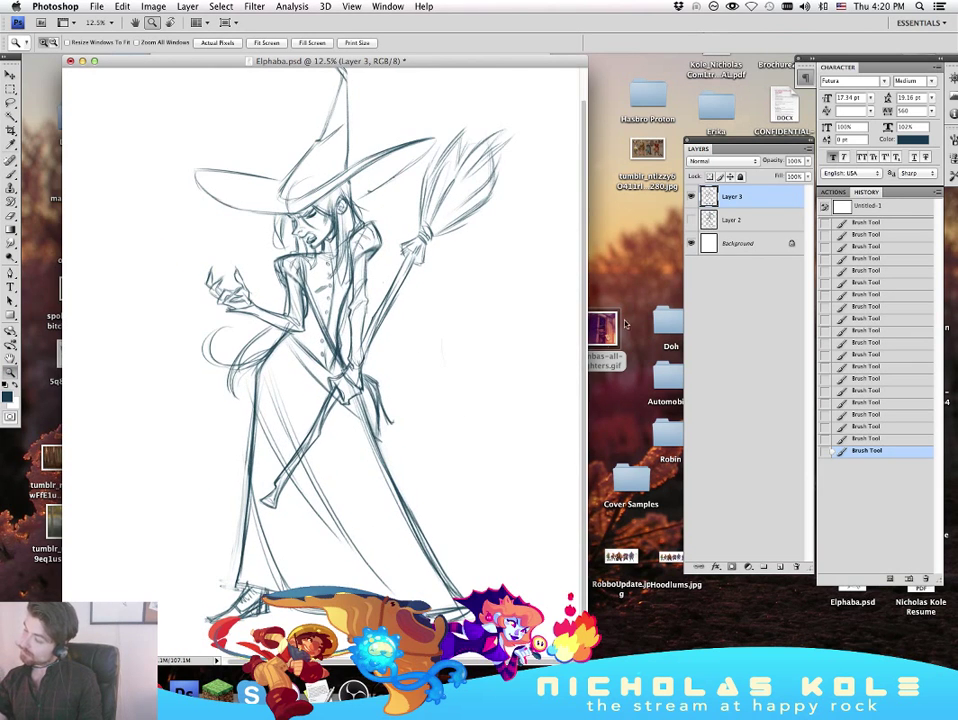
click(692, 198)
click(692, 198)
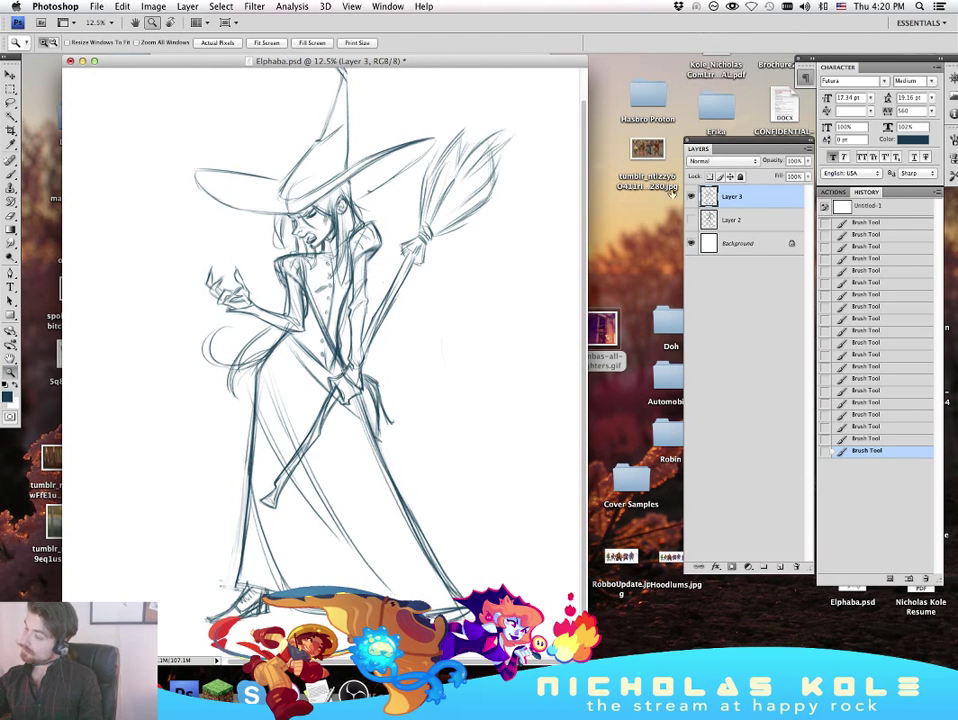
Step: Flip the refined drawing on Layer 3 horizontally to mirror the figure
shift+click(725, 219)
click(691, 219)
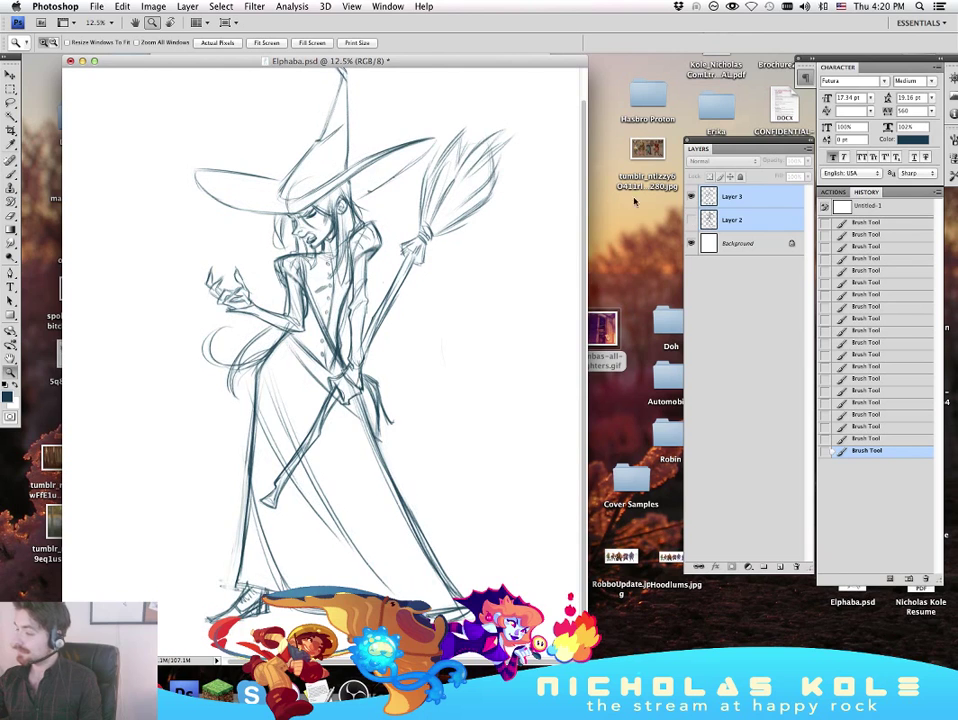
click(124, 7)
mouse_move(145, 240)
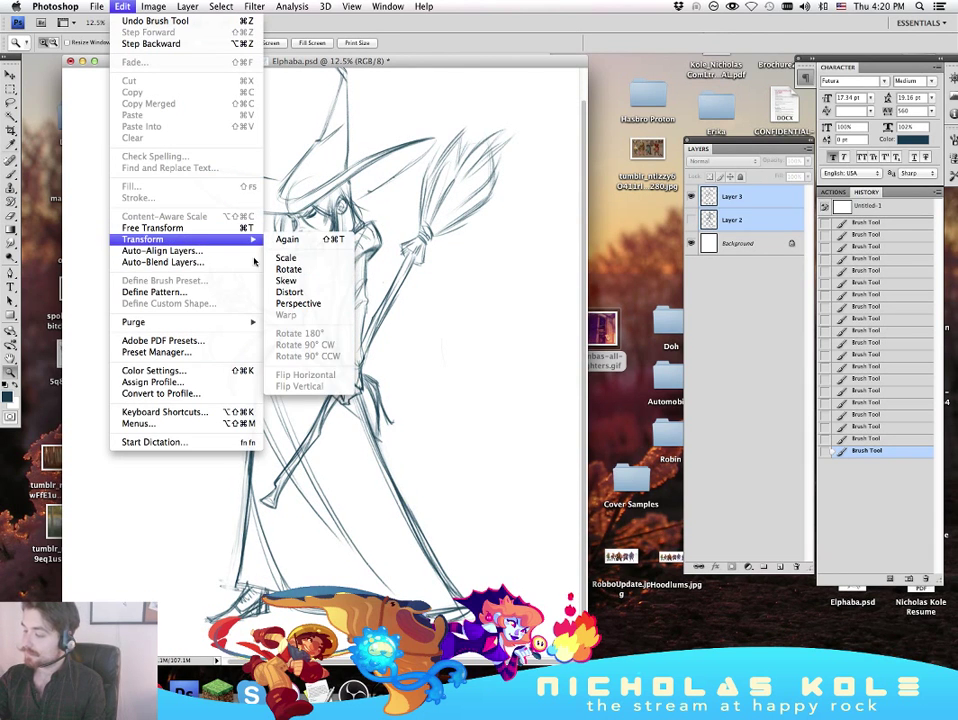
click(733, 197)
click(124, 7)
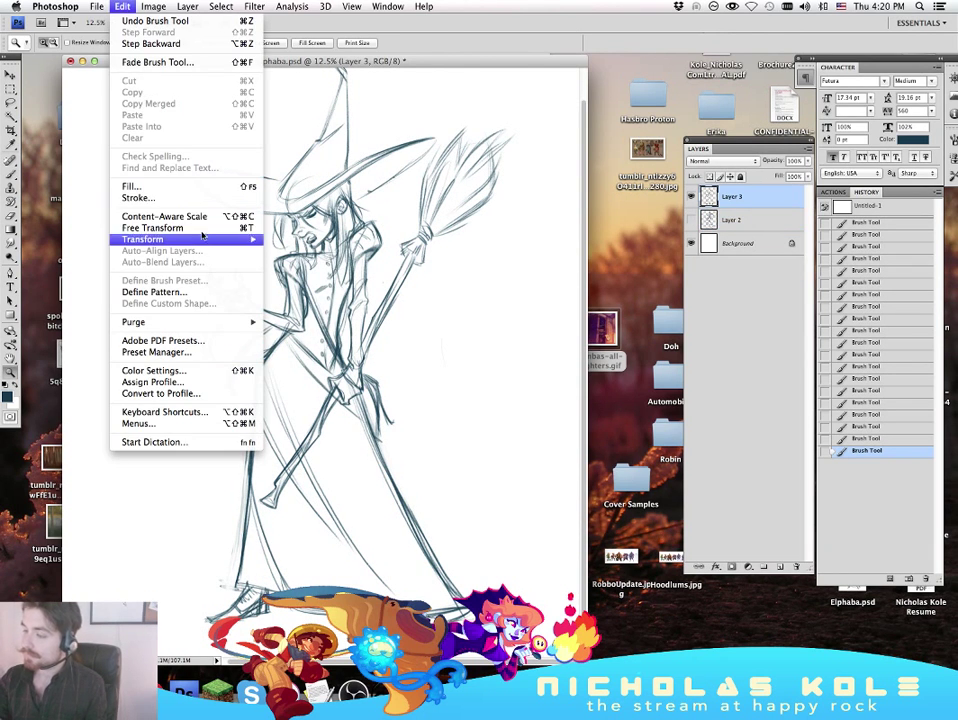
mouse_move(256, 245)
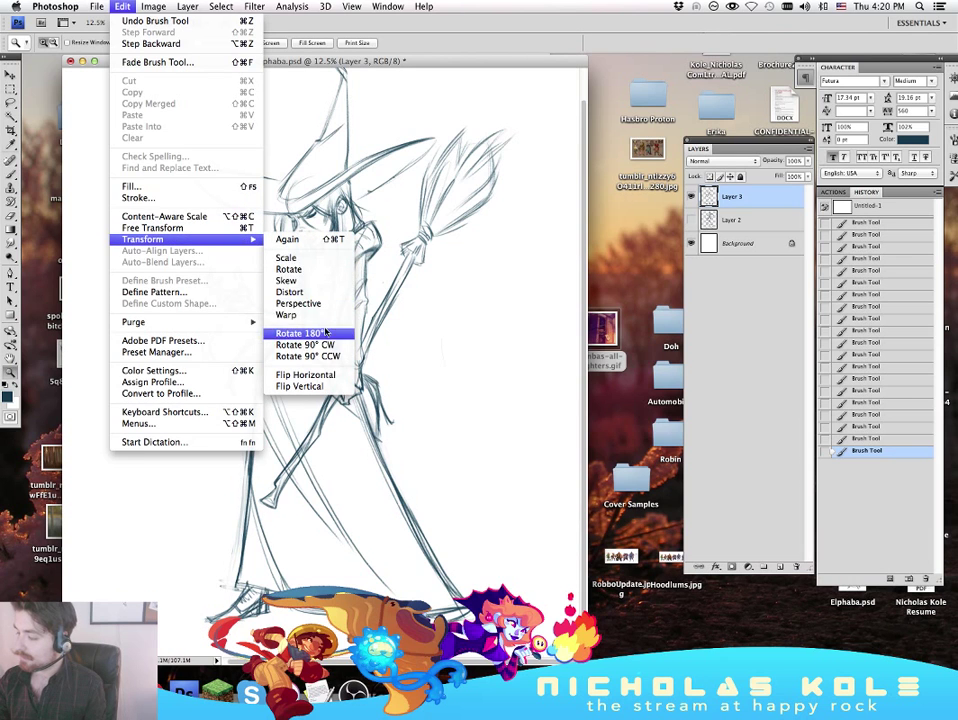
click(318, 373)
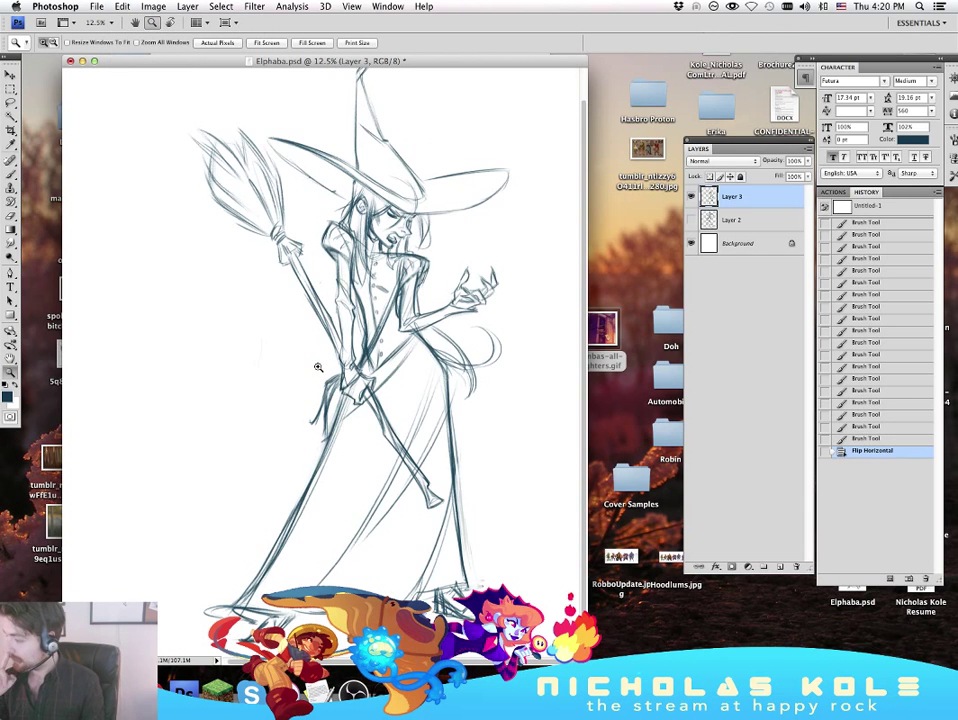
Step: Sketch the curve of the head across the hat's crown and touch up the face area with light brush strokes
alt+click(515, 399)
click(434, 403)
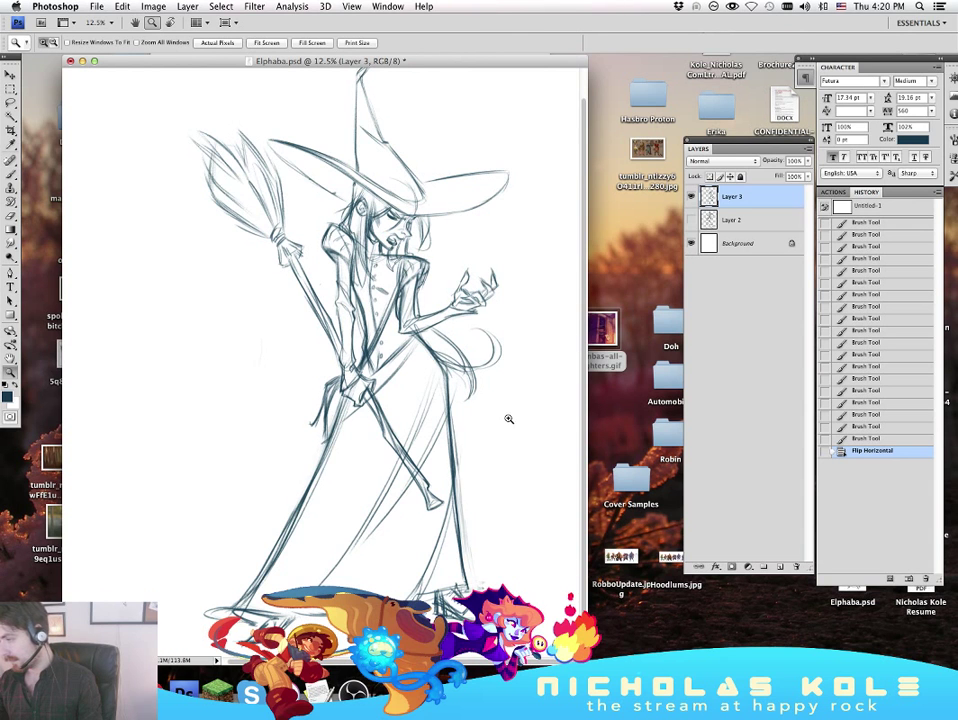
click(508, 418)
key(b)
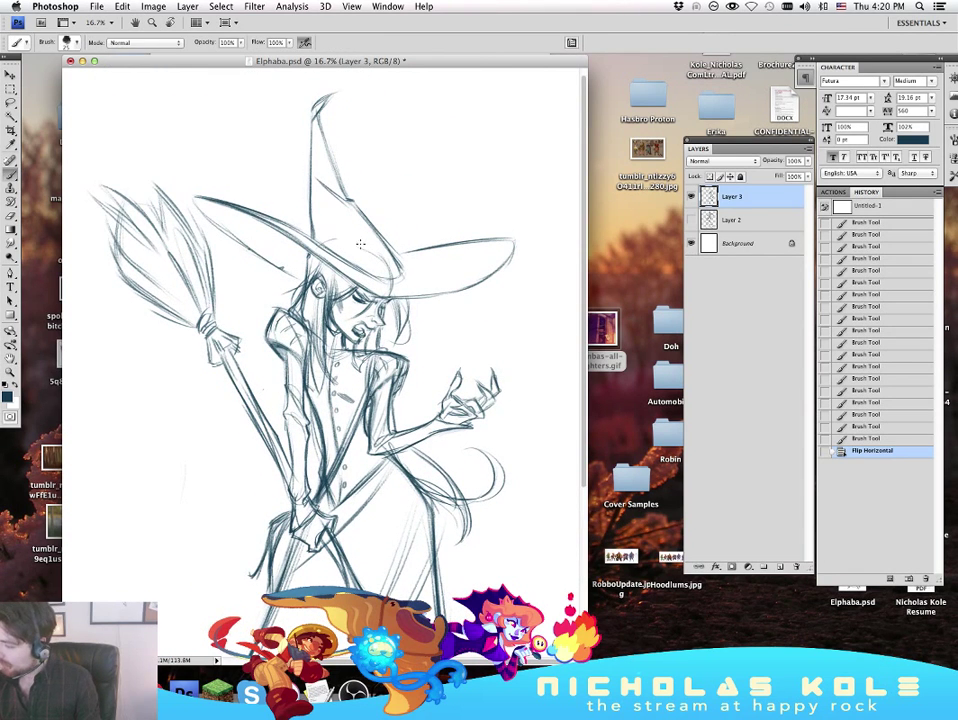
drag(360, 244, 394, 262)
key(super+z)
mouse_move(324, 250)
mouse_down()
mouse_move(394, 262)
mouse_move(390, 323)
mouse_up()
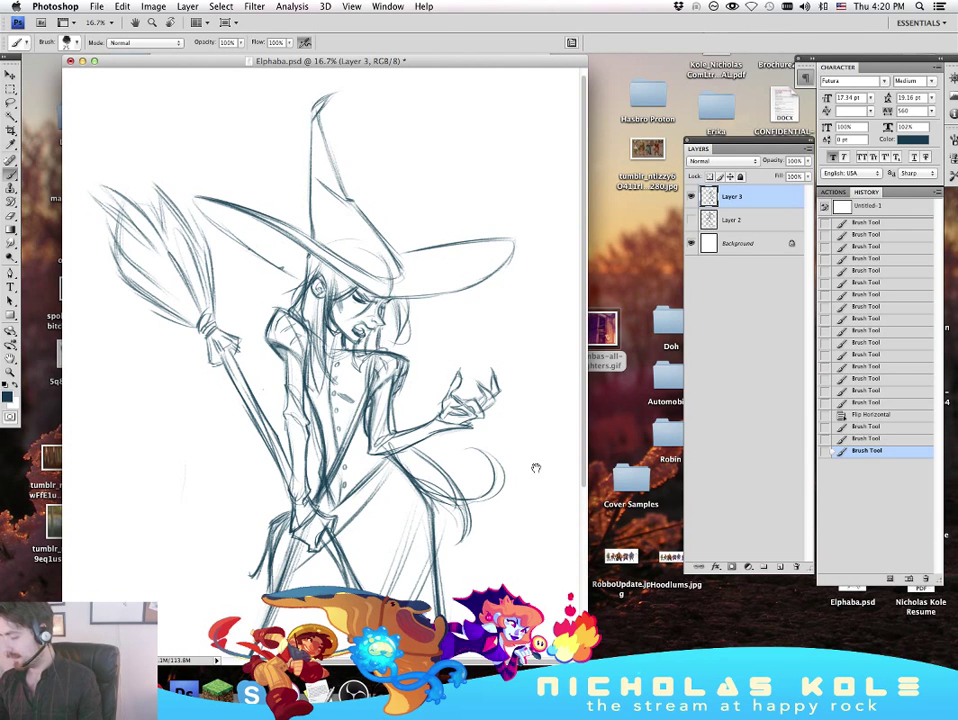
drag(535, 467, 506, 489)
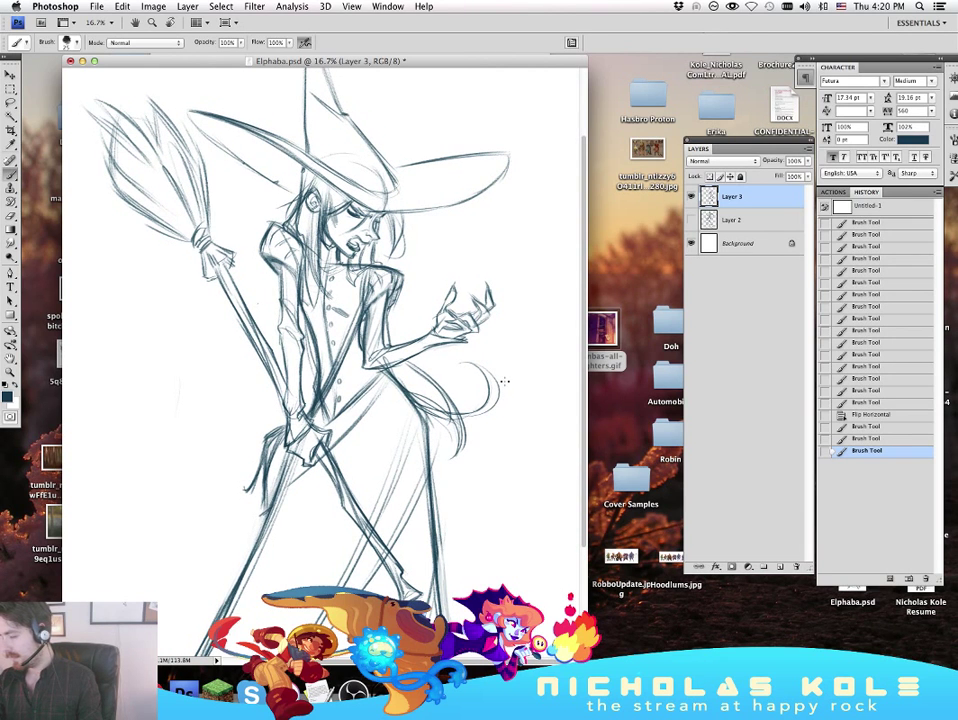
mouse_move(528, 435)
mouse_down()
mouse_move(537, 396)
mouse_move(532, 428)
mouse_move(534, 415)
mouse_up()
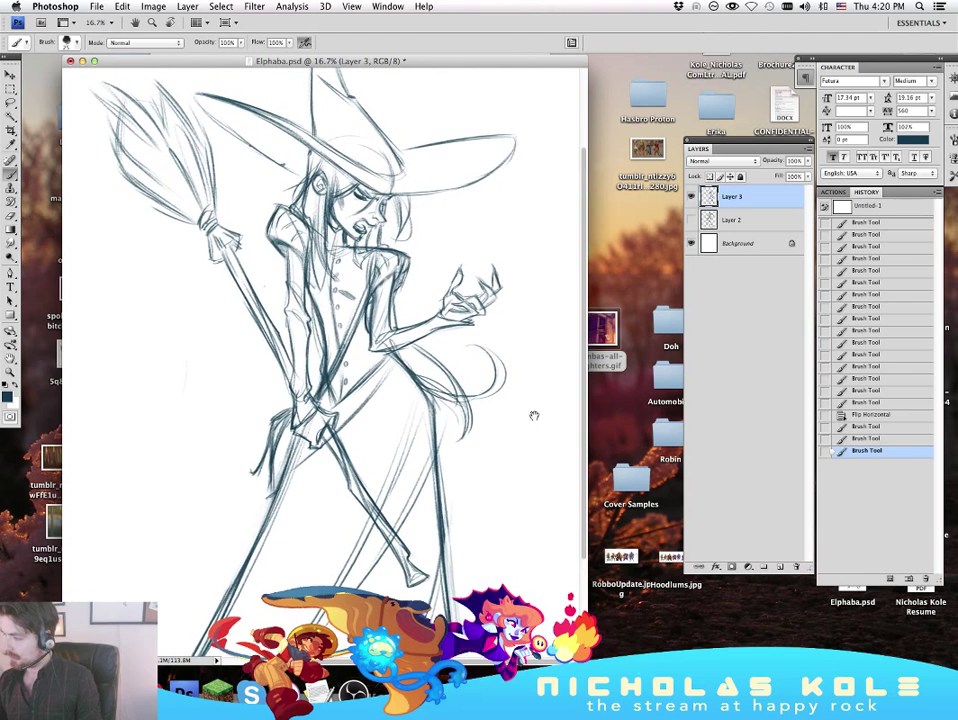
Step: Select the figure from the hat tip to below the hands with a rectangular marquee and open the Liquify filter
click(10, 89)
drag(515, 466, 522, 327)
scroll(521, 326, up, 5)
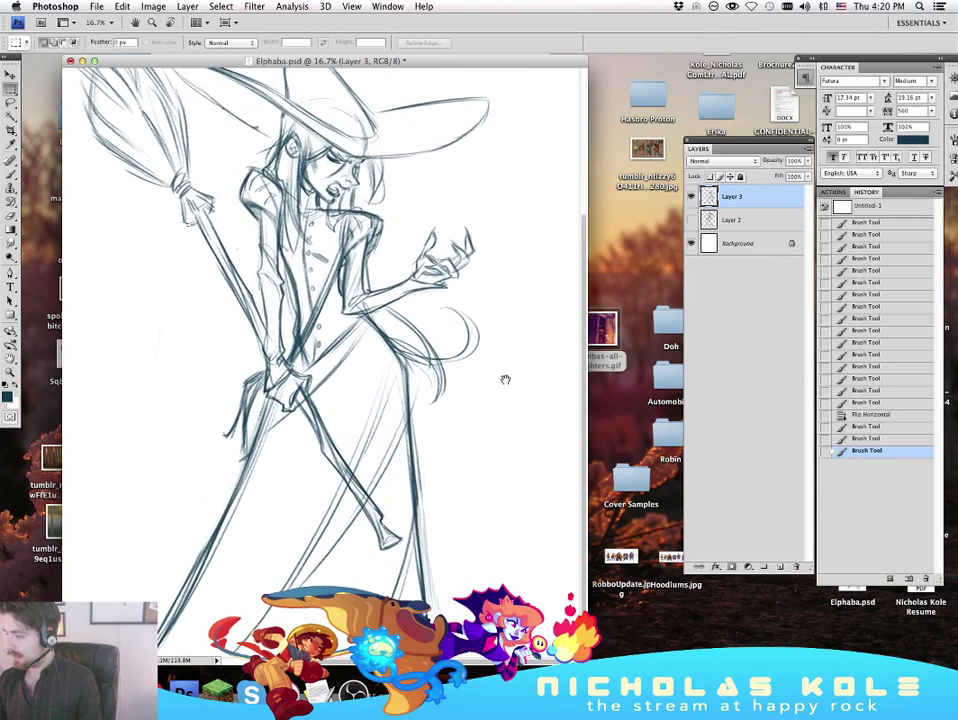
scroll(511, 437, down, 1)
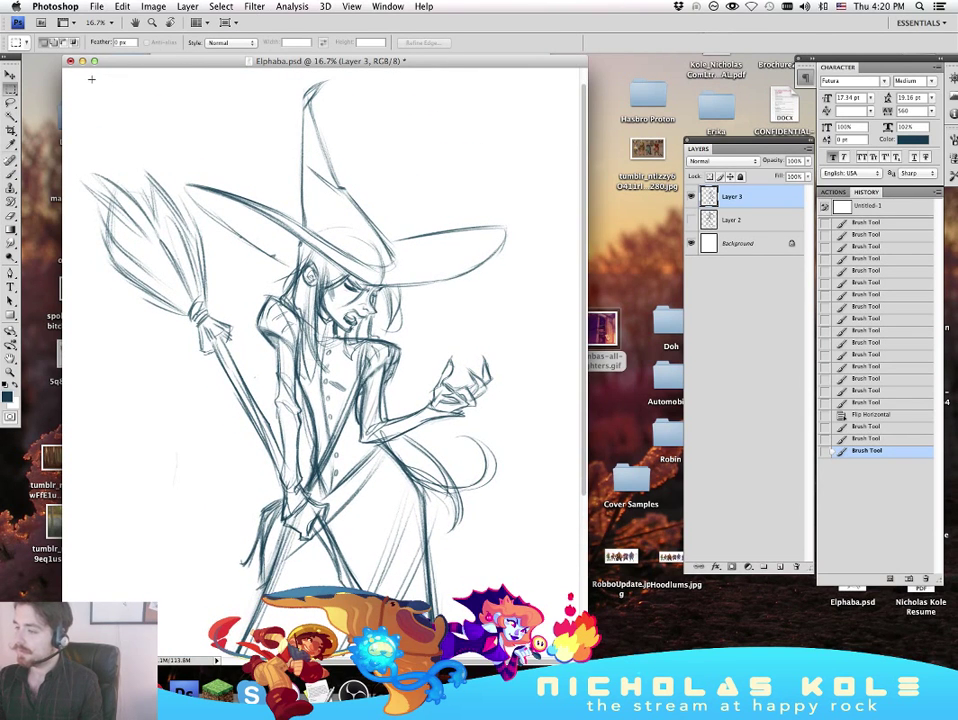
drag(245, 153, 558, 645)
drag(480, 490, 484, 479)
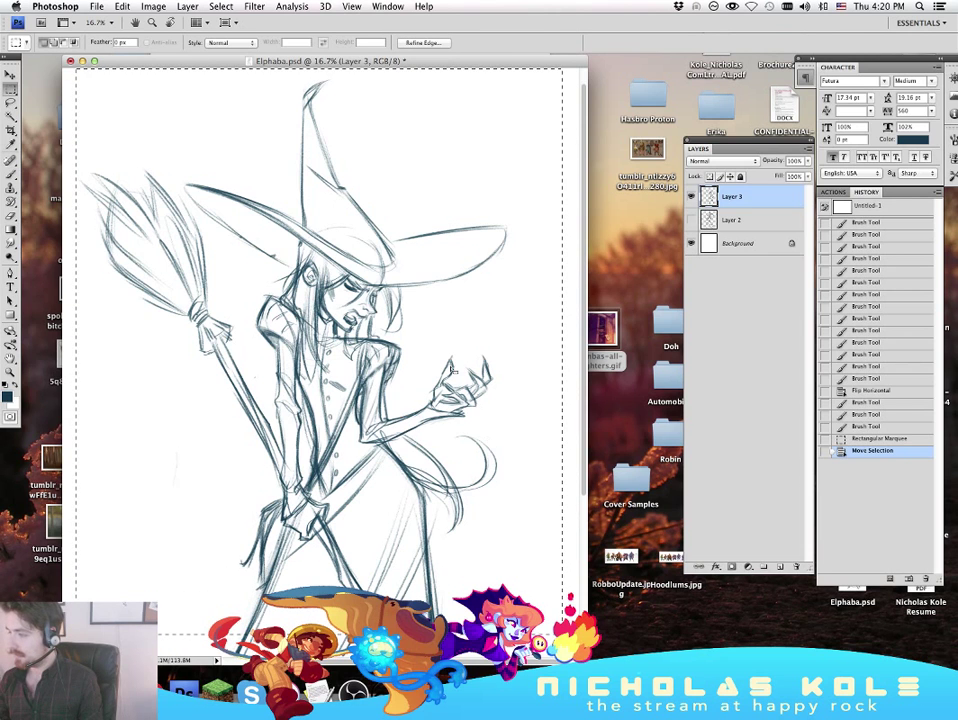
click(259, 6)
click(268, 69)
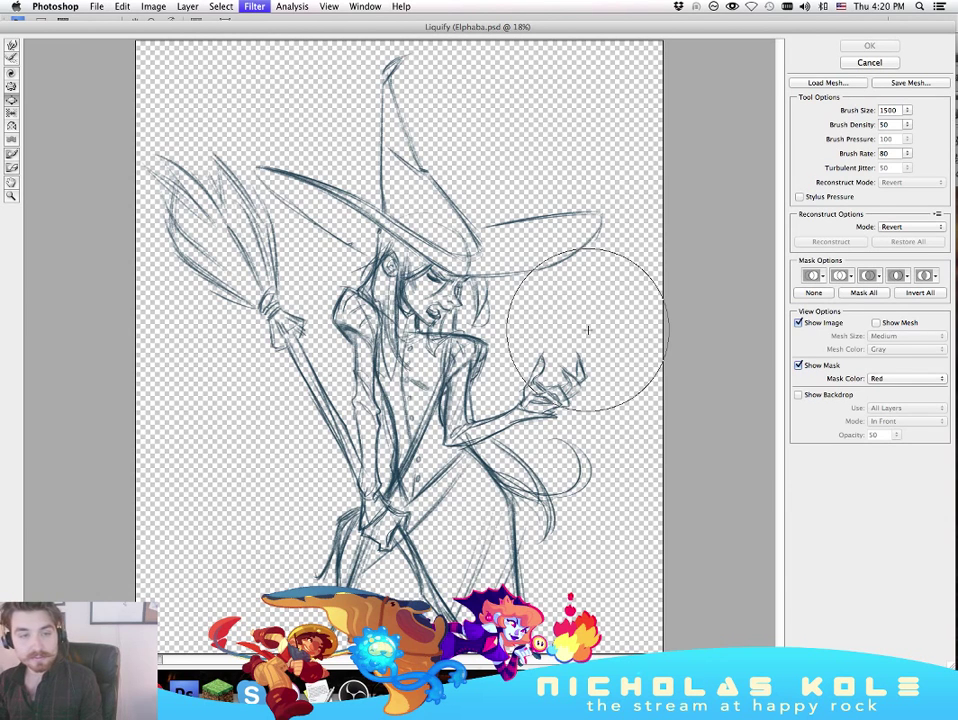
Step: Push the broom-side puffed shoulder and sleeve outward with Forward Warp at brush size 1500, and apply the Liquify
drag(350, 317, 350, 317)
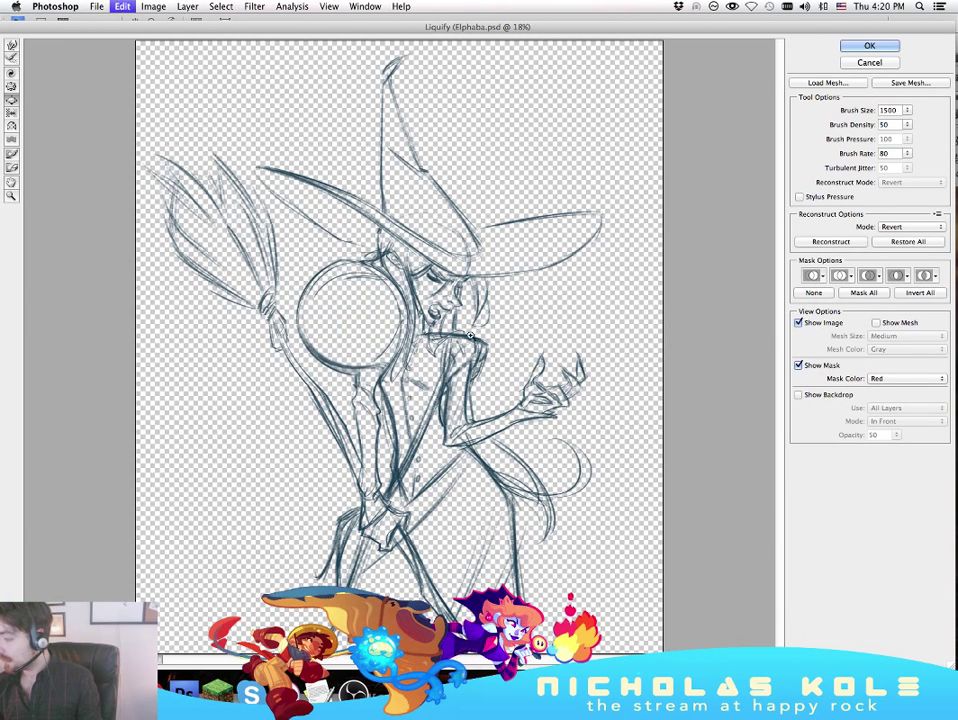
key(super+z)
key(w)
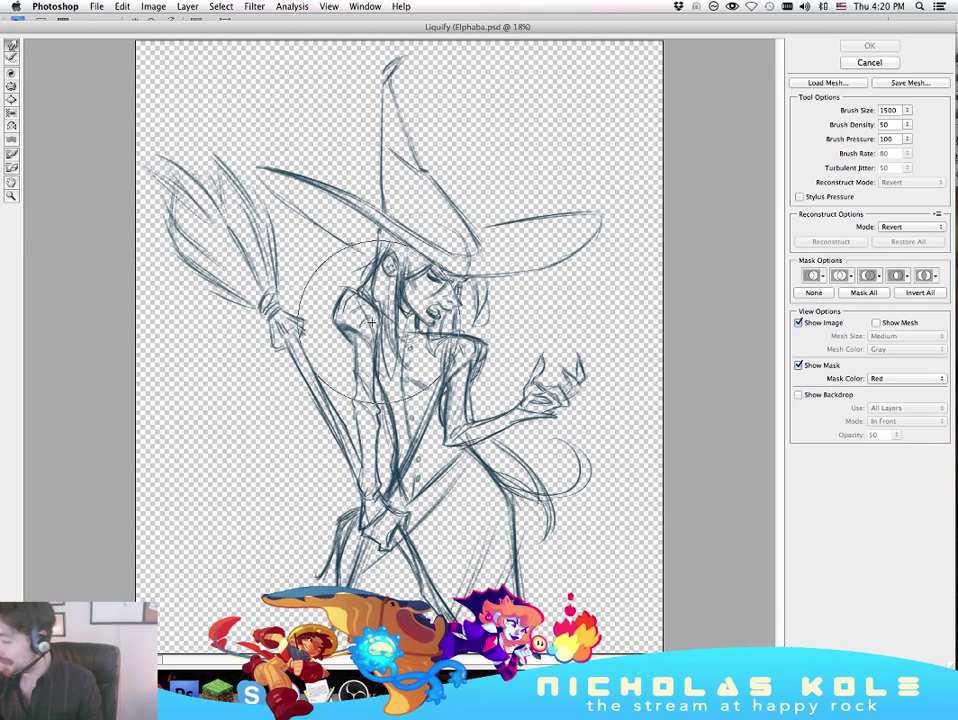
drag(359, 323, 327, 330)
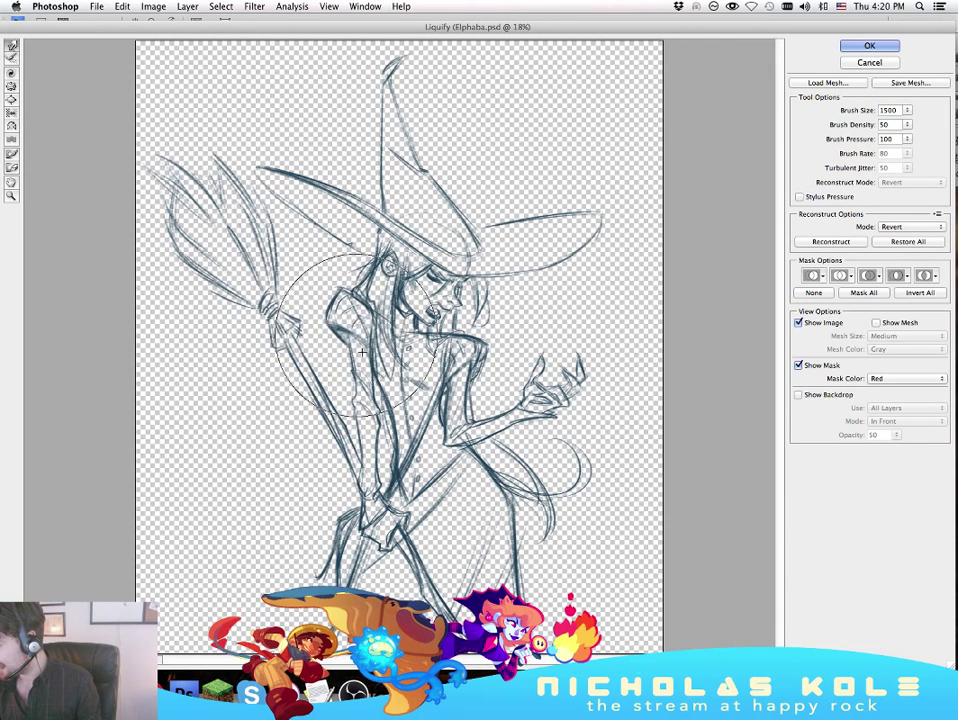
drag(353, 385, 347, 384)
drag(363, 442, 351, 446)
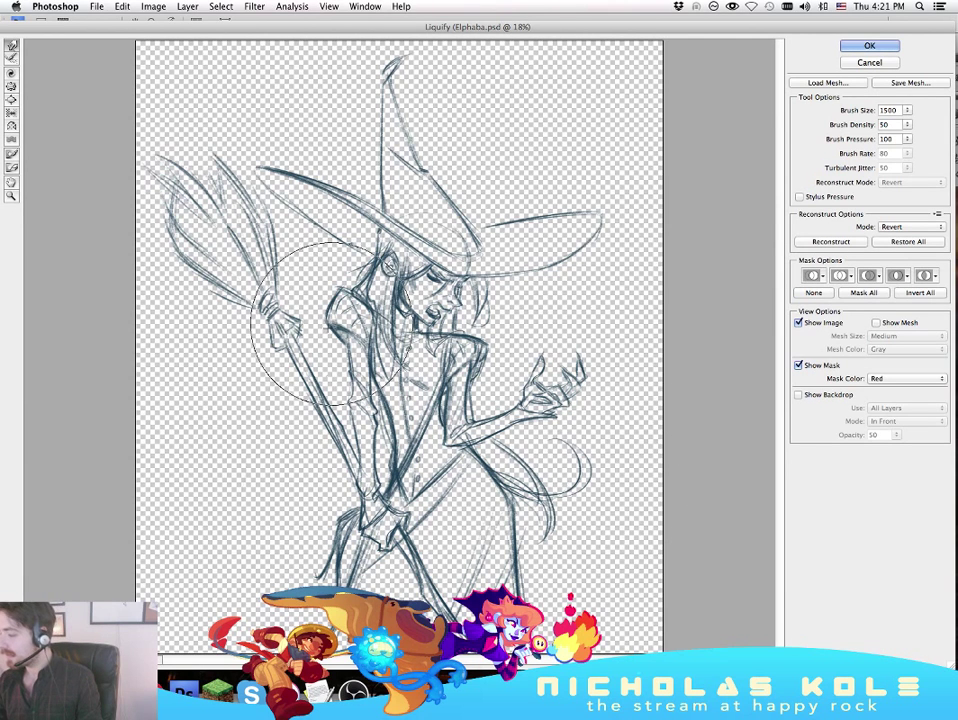
drag(335, 328, 327, 330)
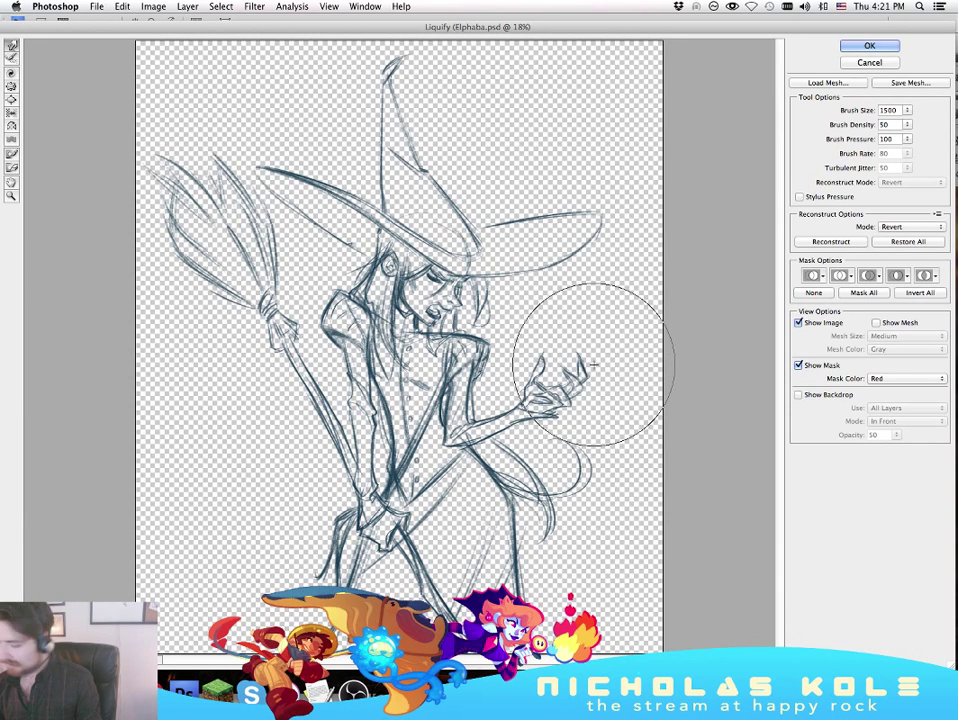
key(XF86AudioRaiseVolume)
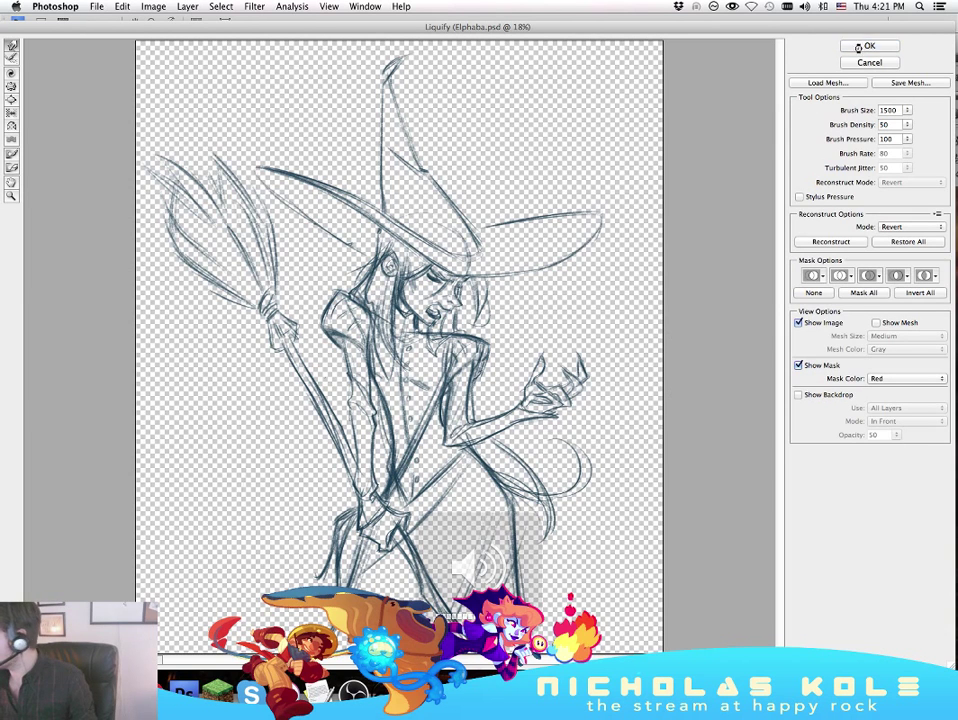
key(Return)
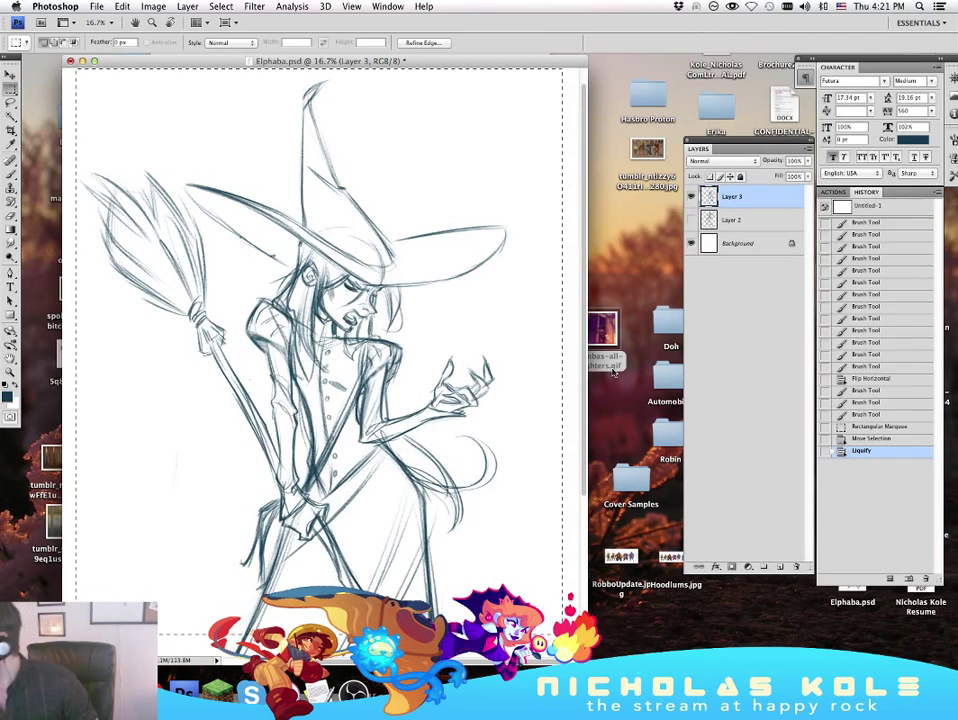
Step: Clear the selection and compare the figure before and after the warp using the history states
key(super+d)
key(z)
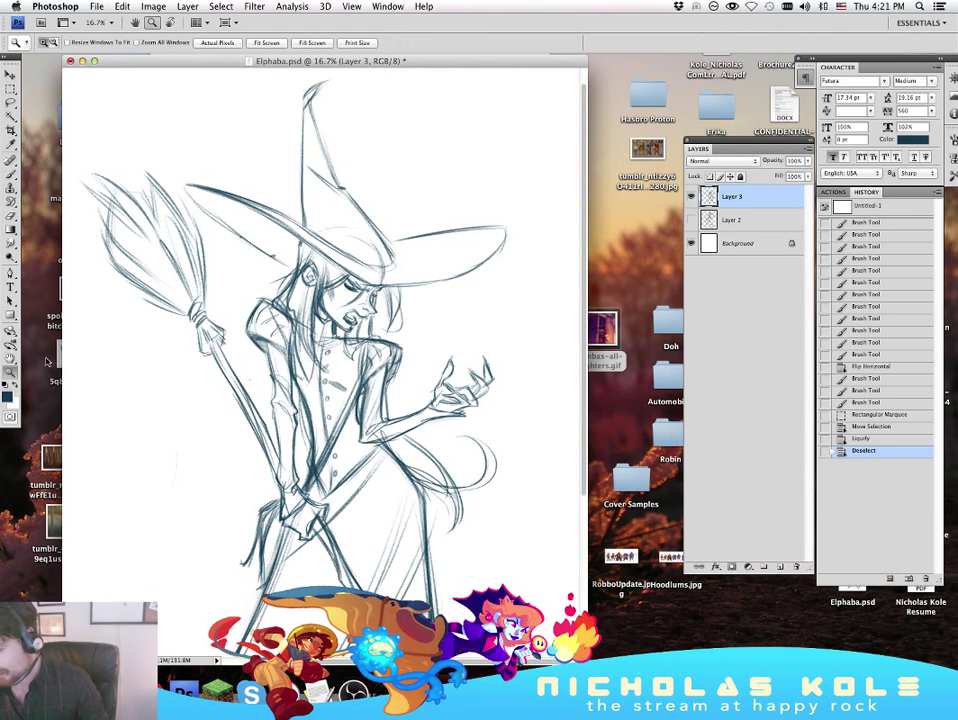
alt+click(414, 401)
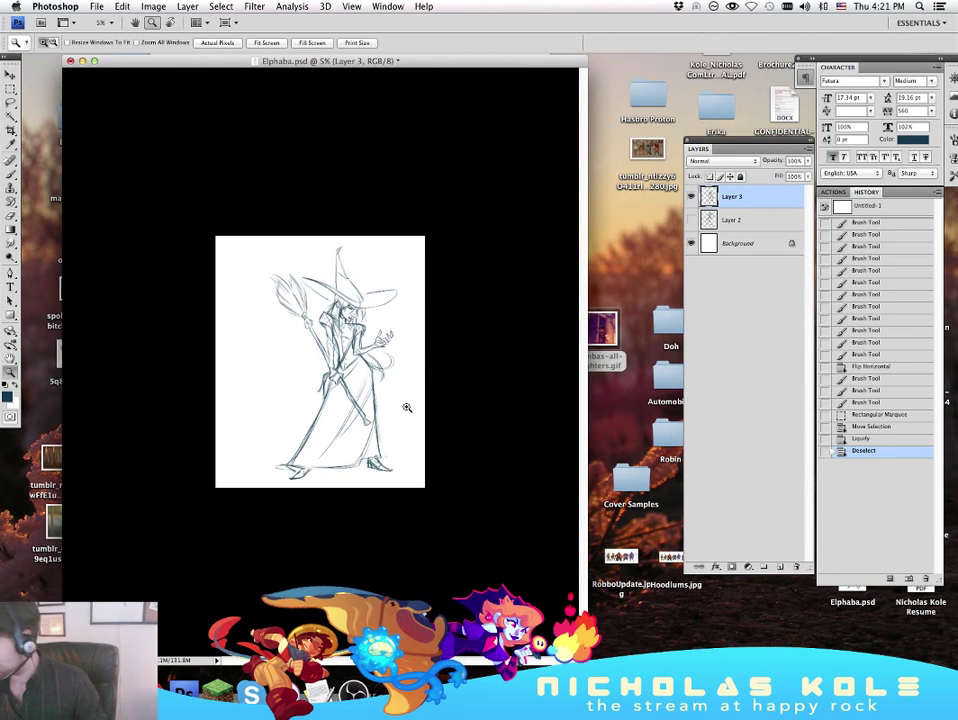
scroll(410, 402, up, 4)
key(super+z)
scroll(510, 448, down, 3)
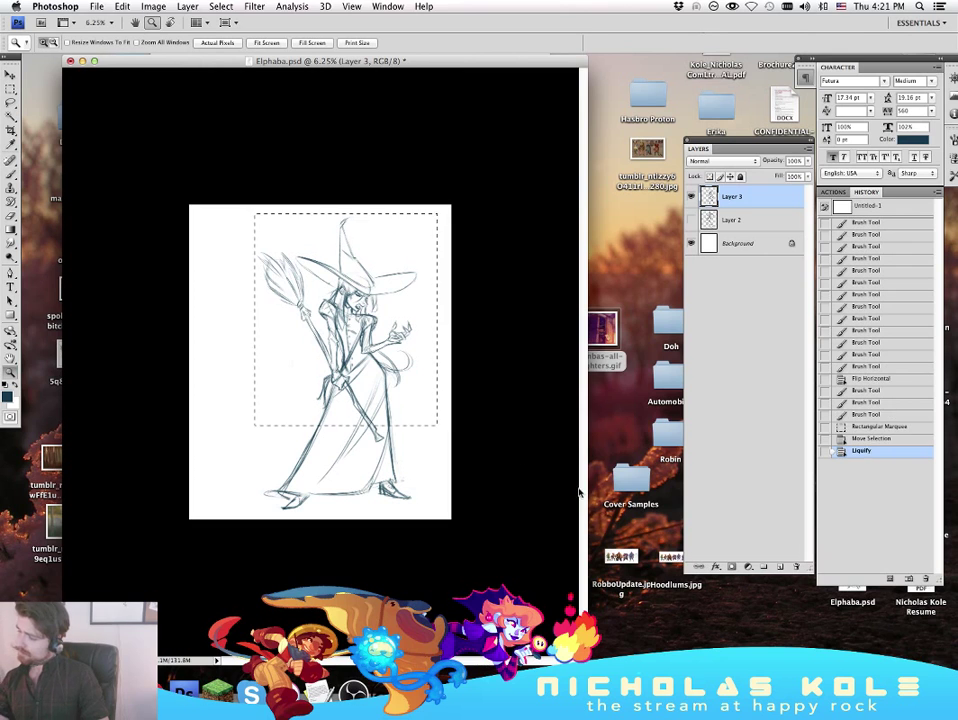
key(super+d)
click(877, 427)
click(887, 452)
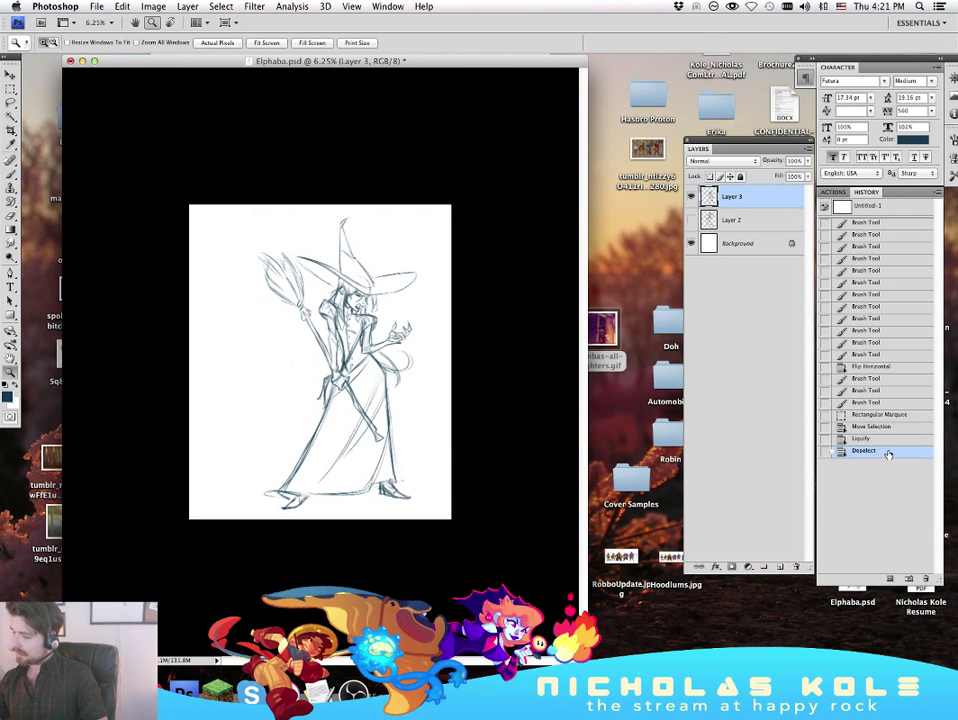
Step: Flip Layer 3 horizontally back to its original direction, check the whole figure, and save the file
scroll(403, 380, up, 3)
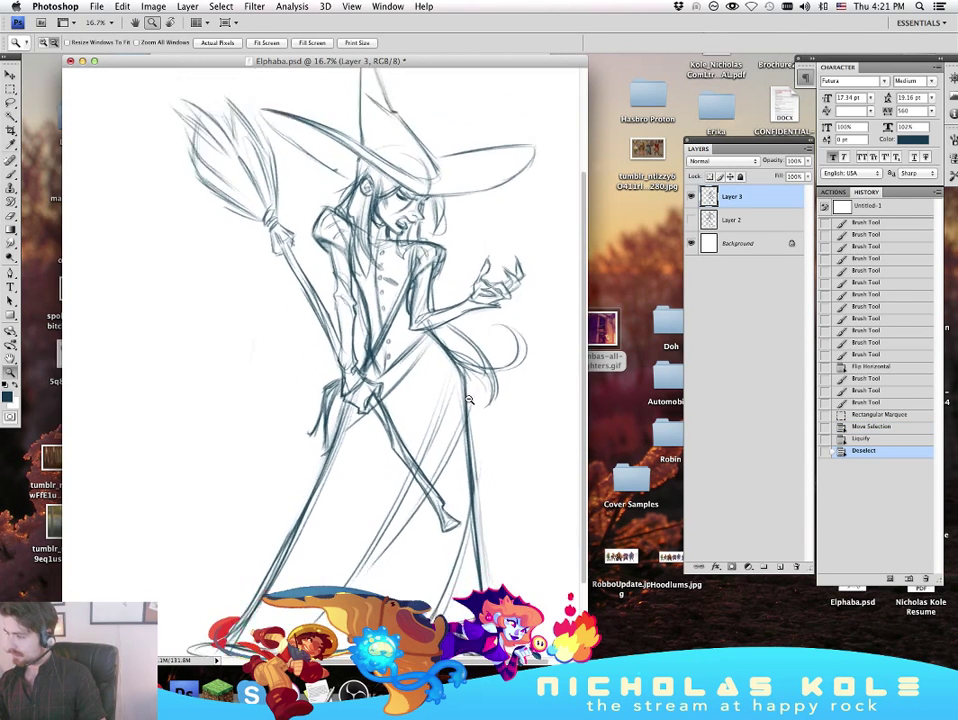
scroll(471, 396, down, 2)
click(122, 6)
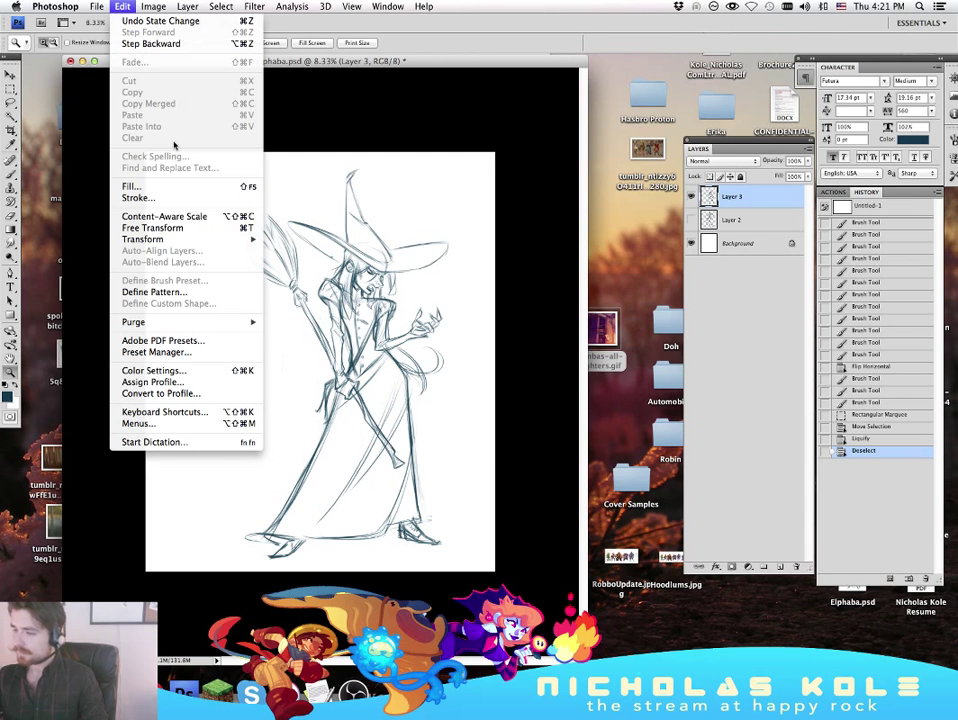
mouse_move(145, 239)
click(322, 375)
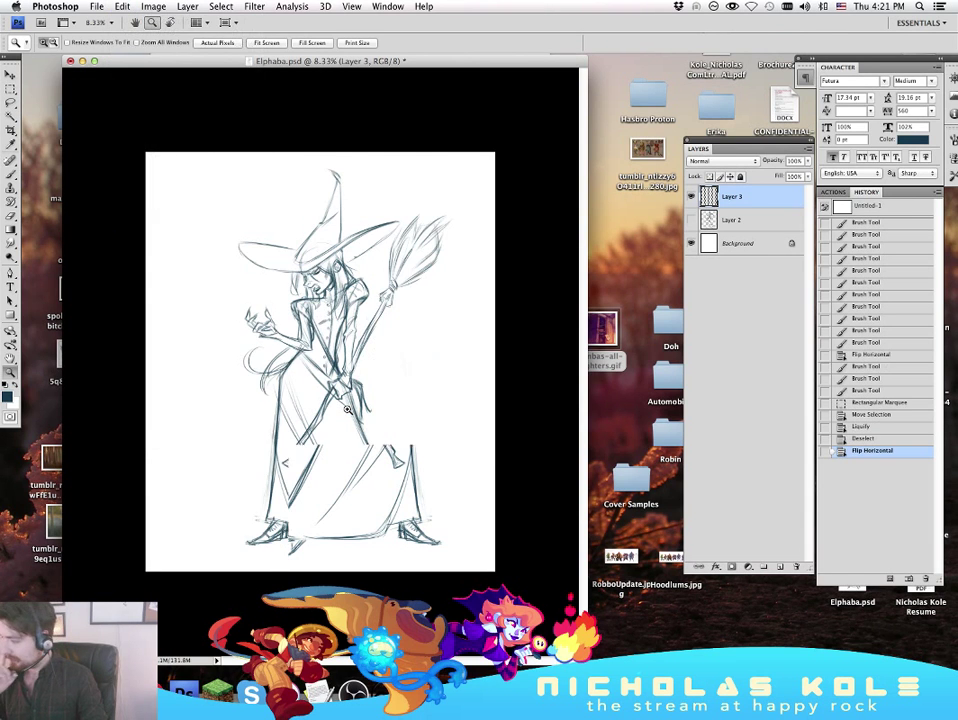
scroll(378, 333, up, 3)
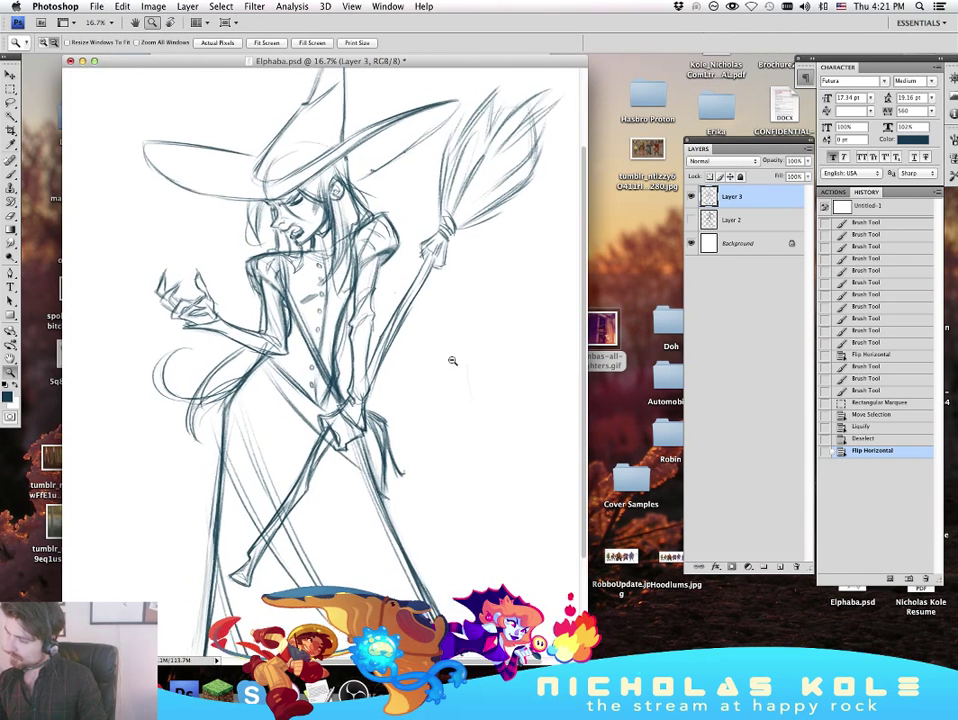
scroll(445, 374, down, 5)
scroll(416, 393, up, 2)
scroll(416, 393, up, 1)
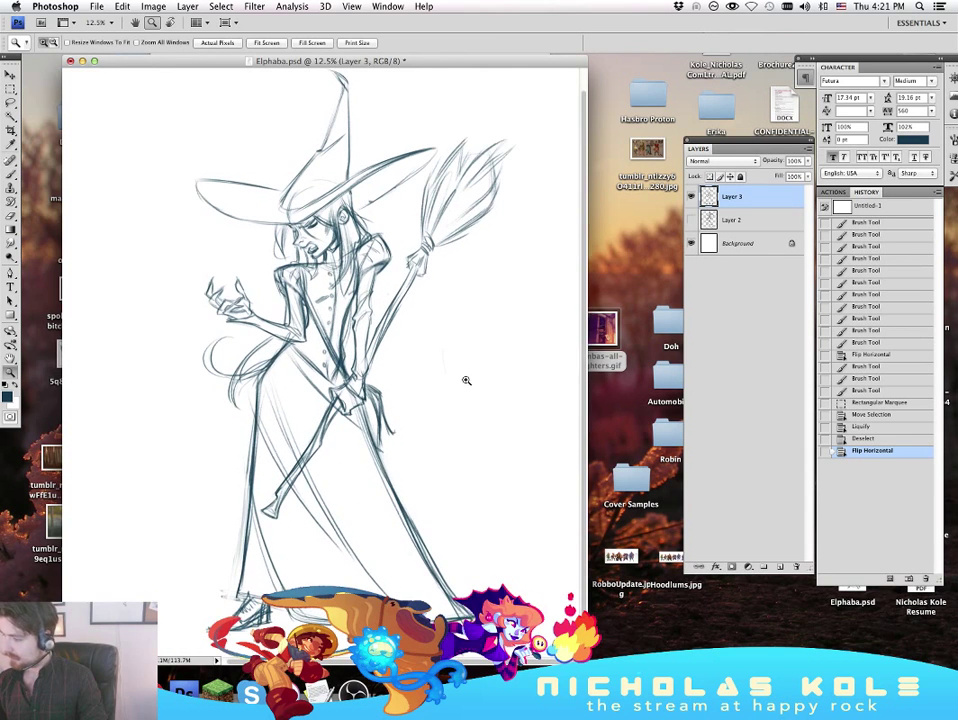
key(super+s)
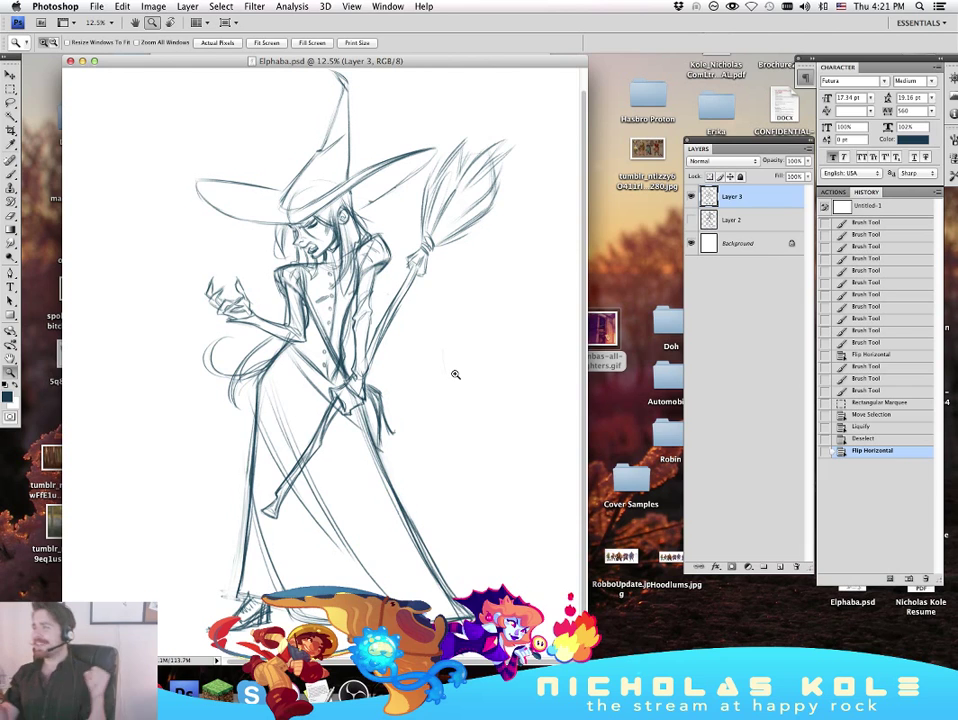
Step: Toggle Layer 3's visibility as a check and lower its opacity to 44%
click(691, 197)
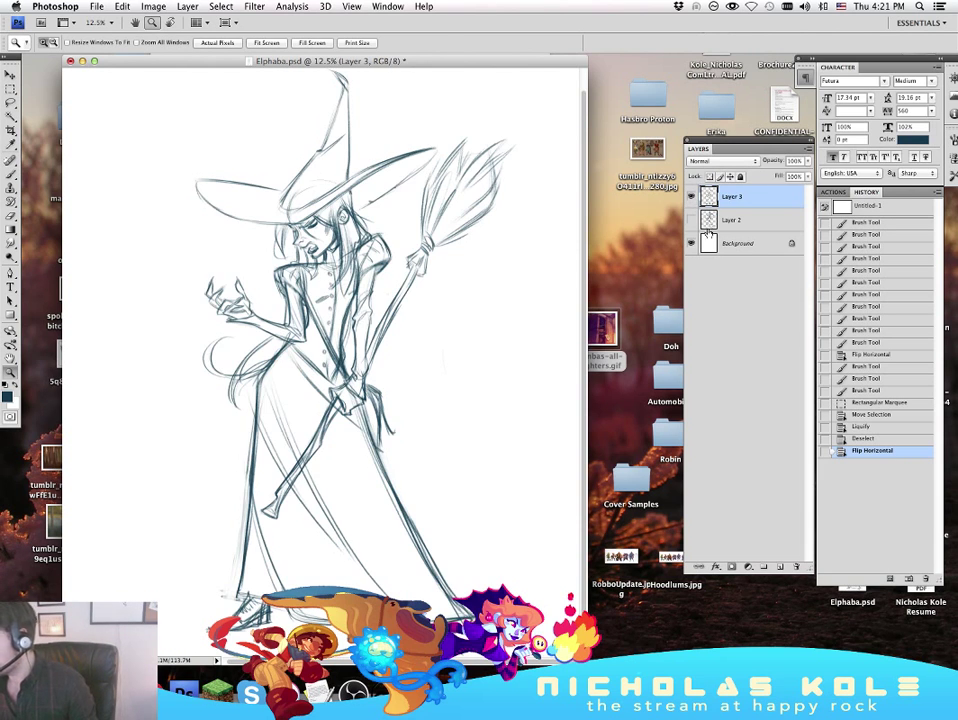
click(691, 197)
drag(807, 161, 775, 175)
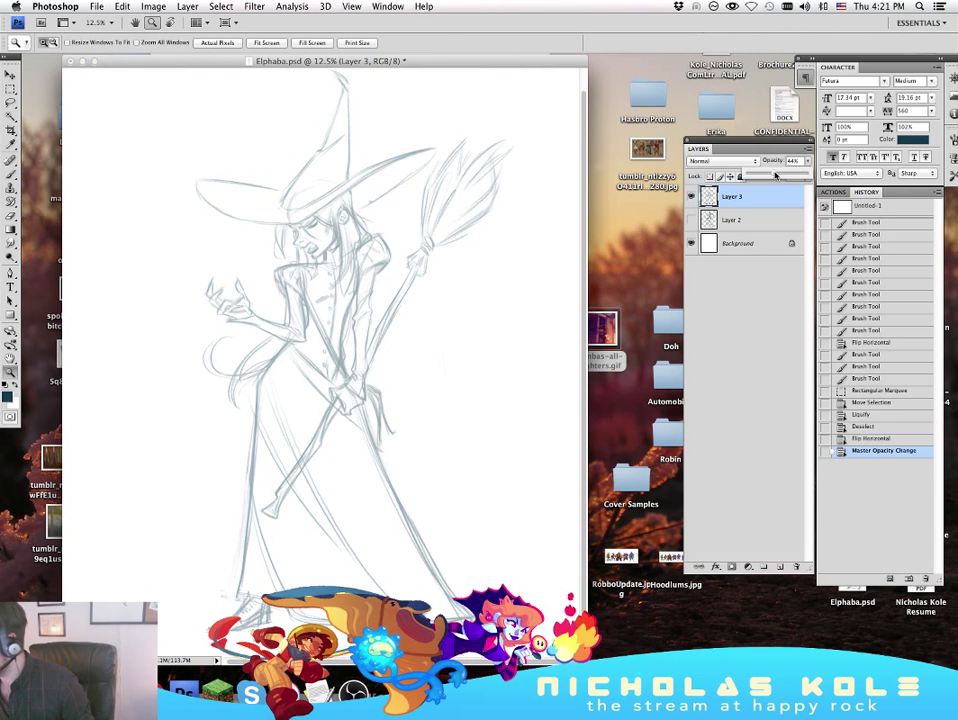
Step: Add a new layer above Layer 3 for inking the witch's face over the faded sketch
click(782, 566)
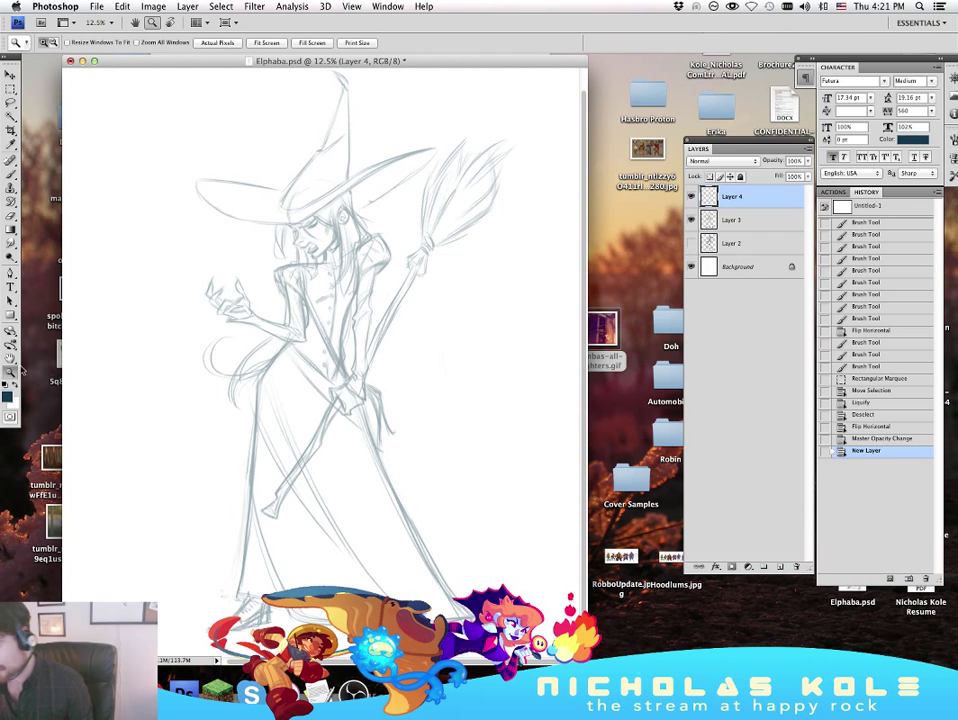
click(297, 255)
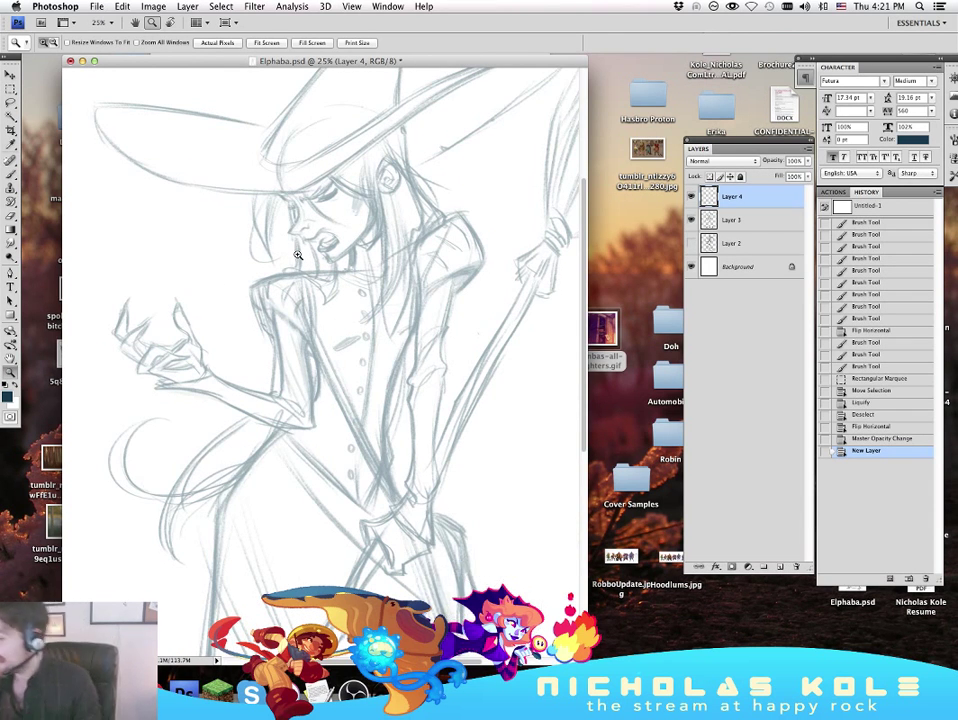
click(353, 217)
drag(385, 287, 405, 353)
click(406, 353)
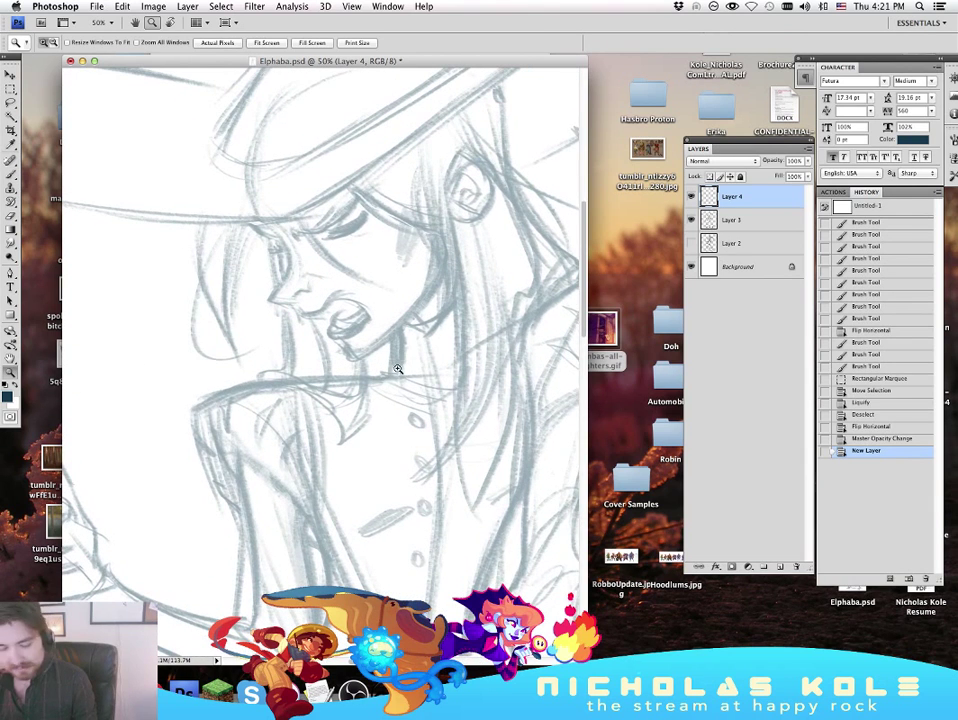
Step: Set the Brush to size 15 and try it with test strokes on the jacket's chest, undoing each one
key(b)
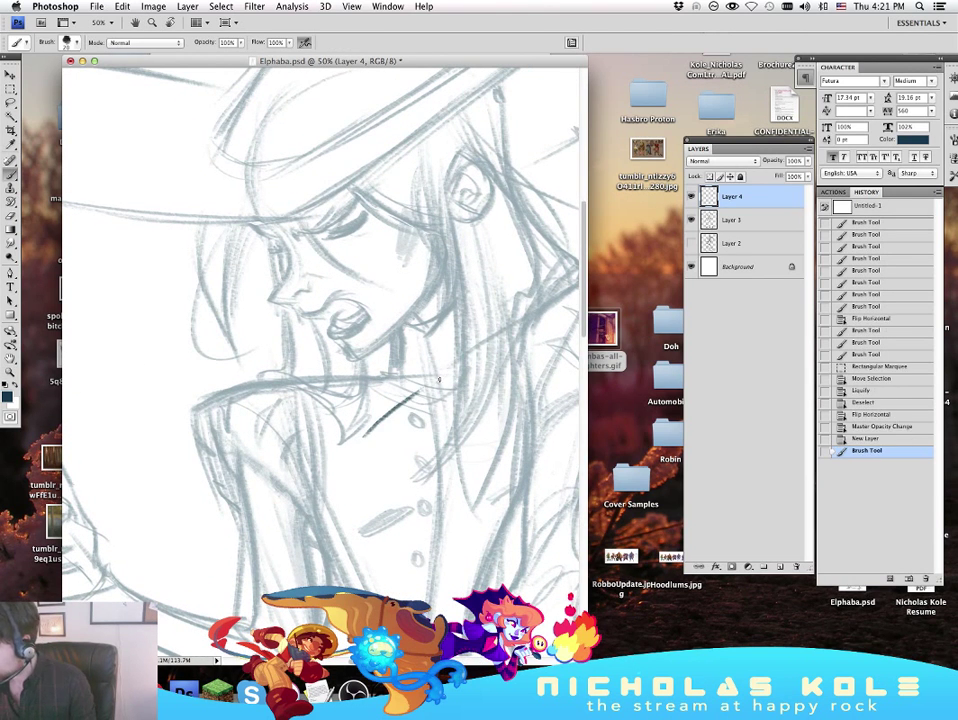
key(super+z)
mouse_move(357, 460)
mouse_down()
mouse_move(455, 387)
mouse_move(394, 430)
mouse_move(450, 389)
mouse_move(386, 457)
mouse_move(428, 477)
mouse_up()
key(super+z)
drag(418, 418, 362, 503)
key(ctrl+z)
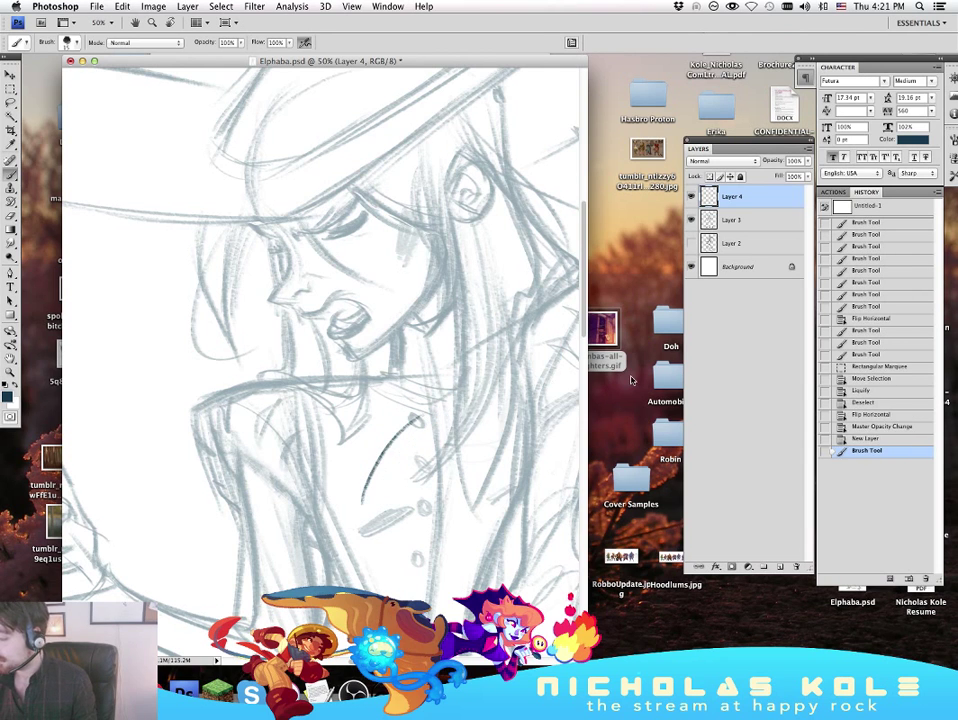
Step: Switch to Finder and open PeeJayColor2.jpg and Preest.jpg from the desktop's Robin folder in Photoshop
click(725, 440)
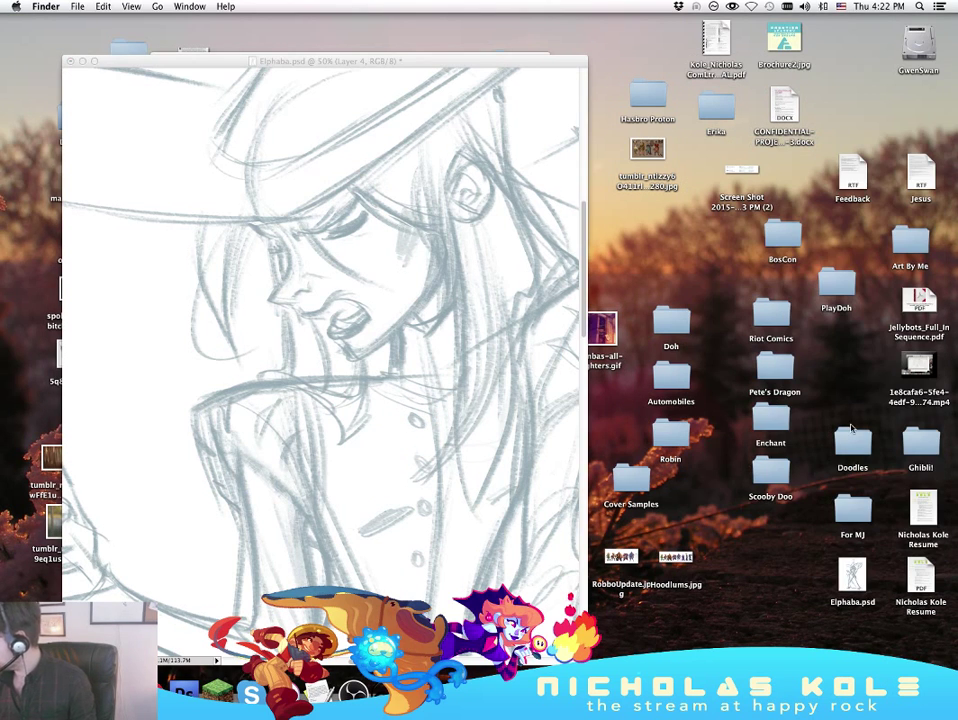
click(621, 556)
click(810, 469)
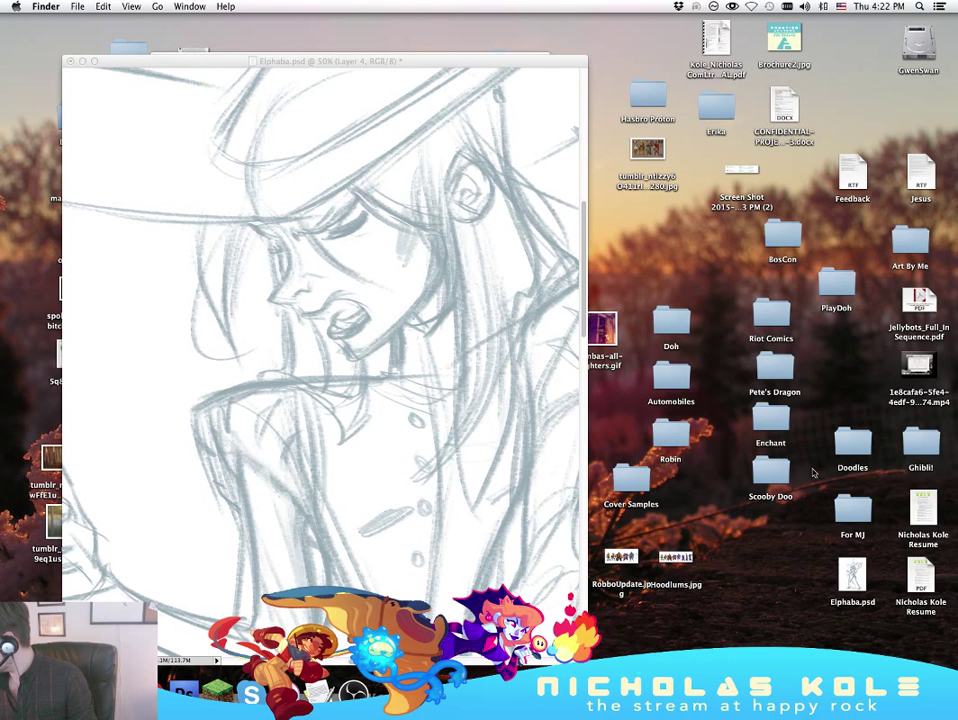
double_click(680, 433)
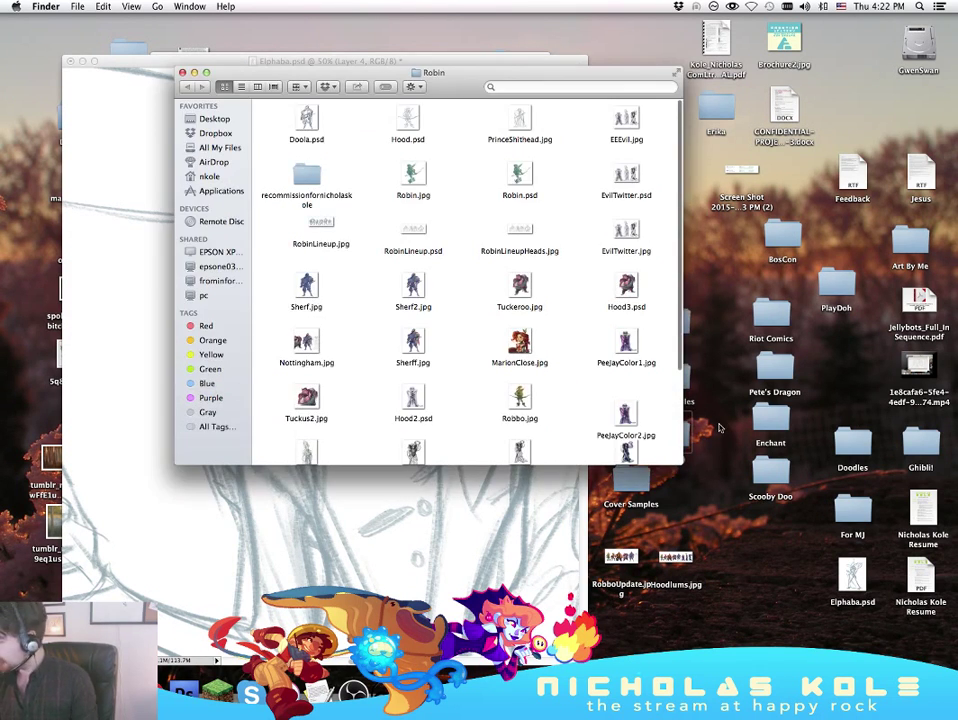
scroll(633, 222, down, 3)
click(626, 290)
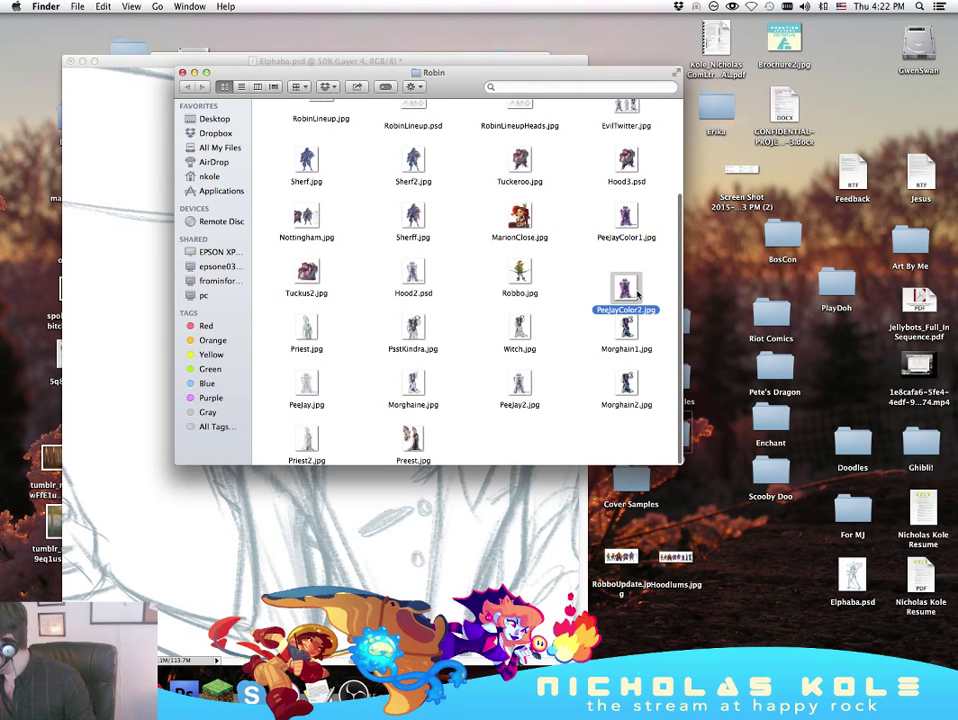
super+click(418, 446)
drag(421, 449, 187, 694)
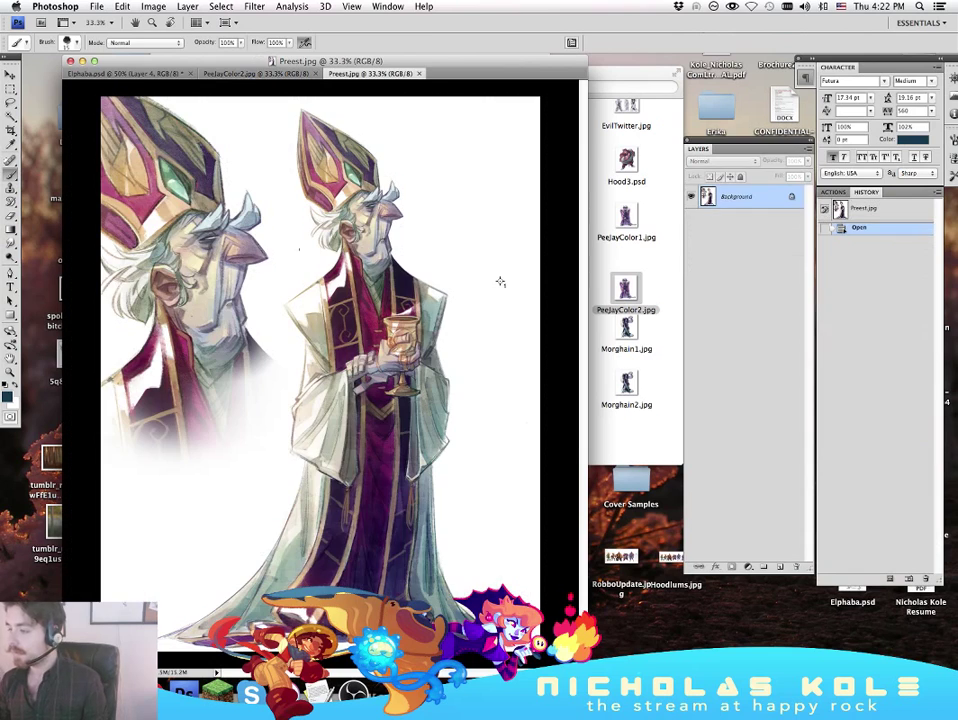
Step: Separate Preest.jpg and PeeJayColor2.jpg from the Elphaba document window and move both references onto the other display
drag(387, 74, 0, 130)
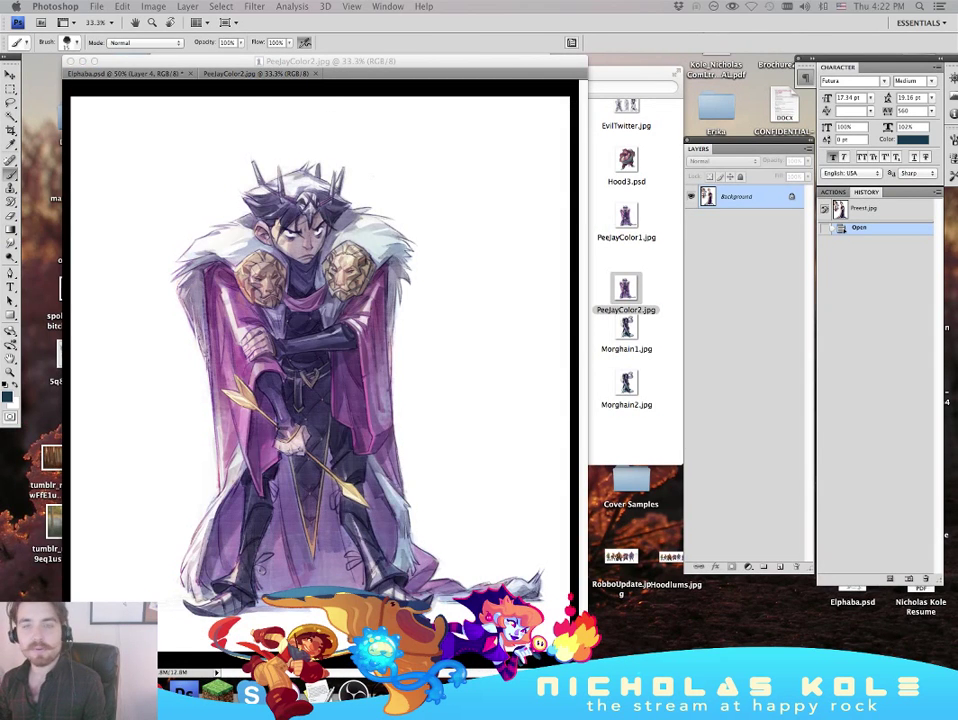
click(293, 79)
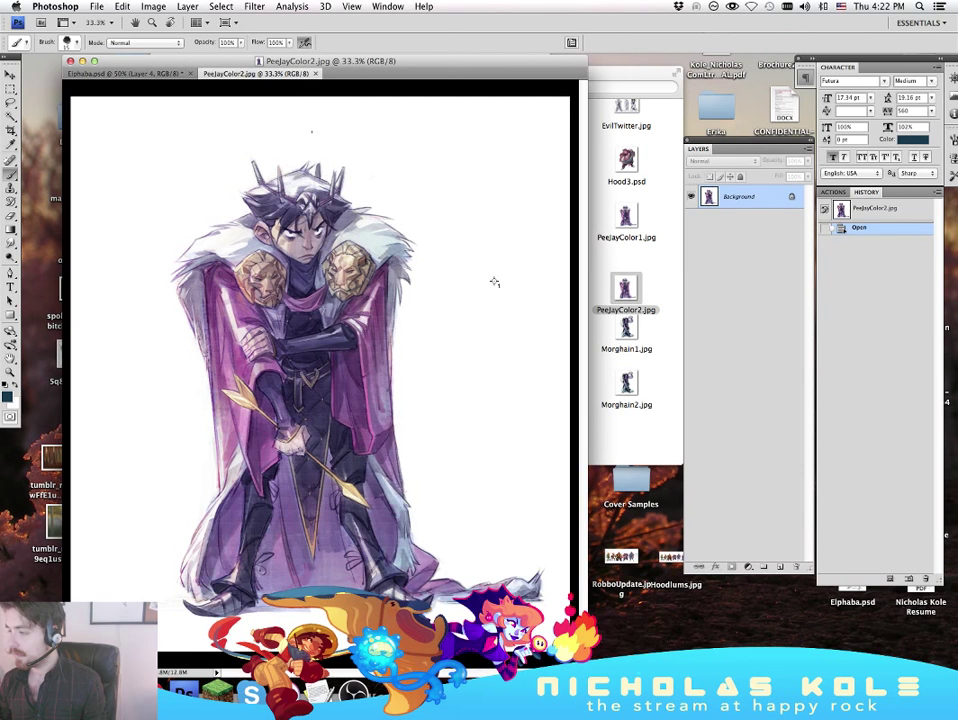
drag(293, 84, 0, 100)
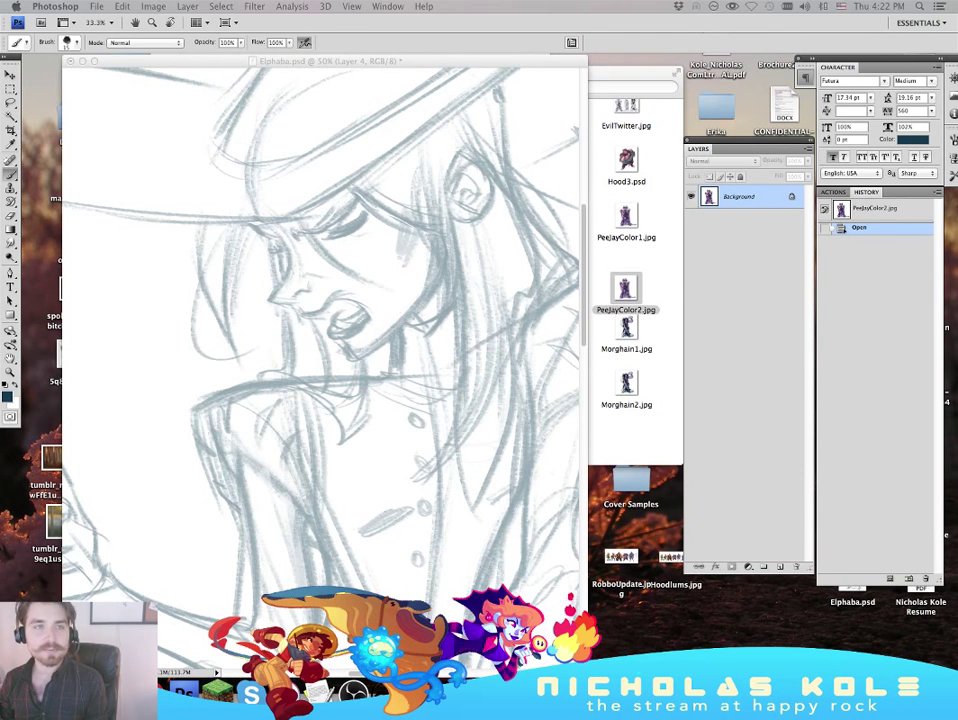
key(Tab)
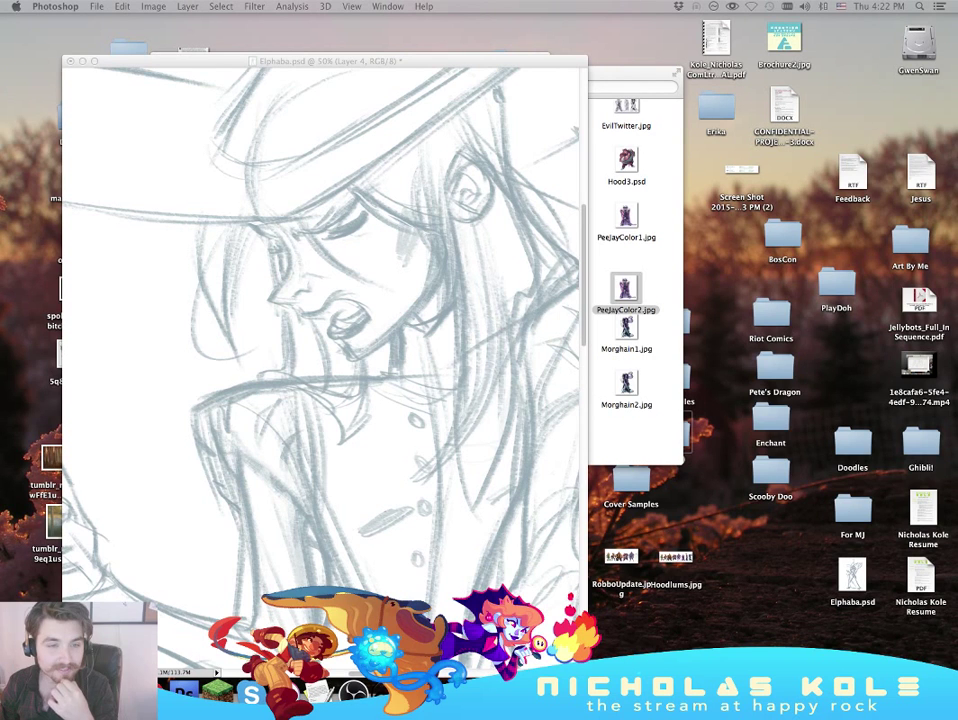
key(Tab)
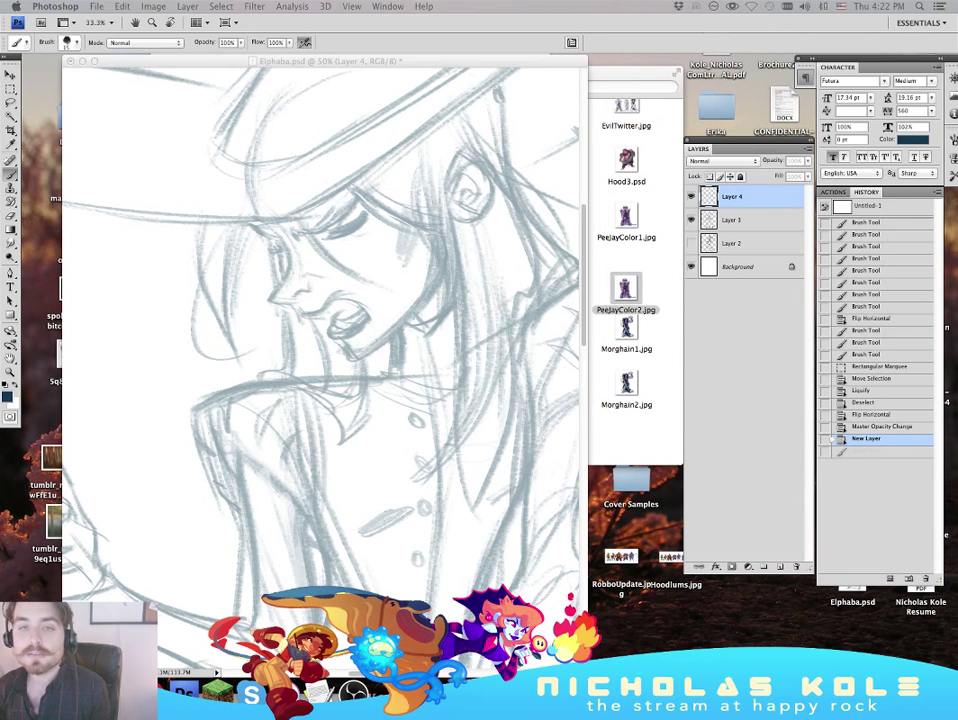
key(super+Tab)
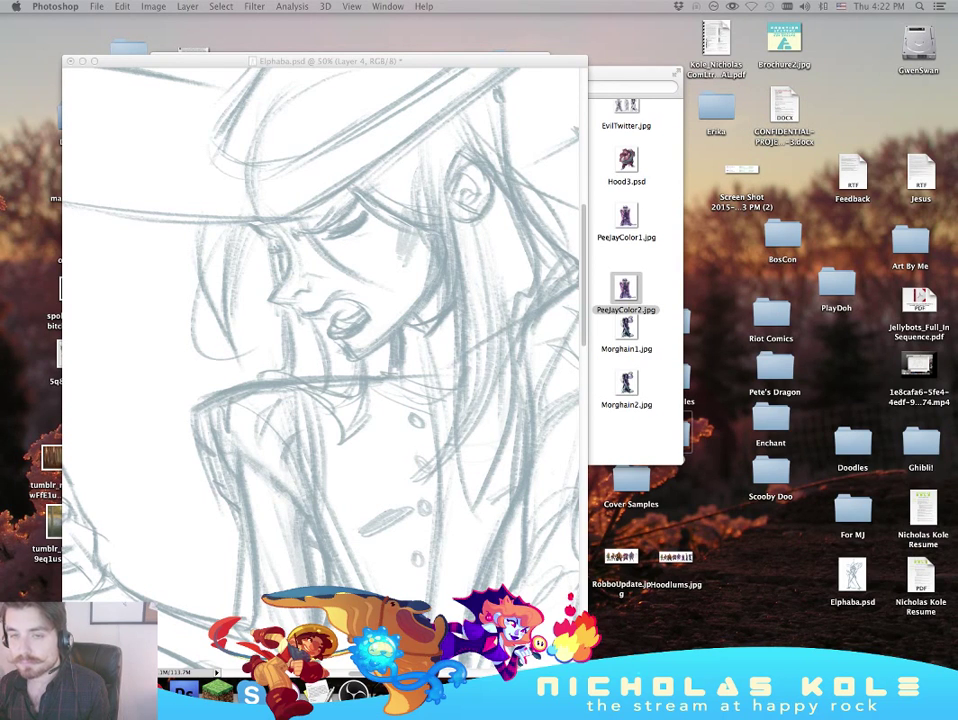
key(Tab)
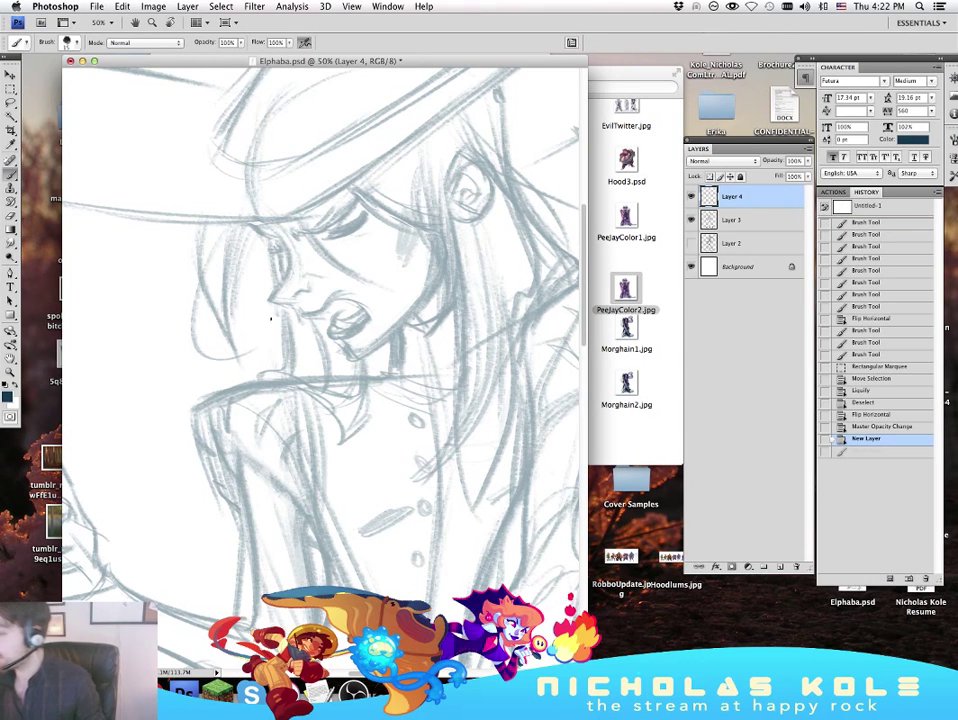
Step: Ink the inner end of the near eyebrow on Layer 4 with short dark strokes, undoing the unwanted ones
drag(302, 231, 320, 235)
key(super+z)
drag(299, 233, 320, 235)
drag(303, 235, 328, 224)
drag(312, 232, 331, 222)
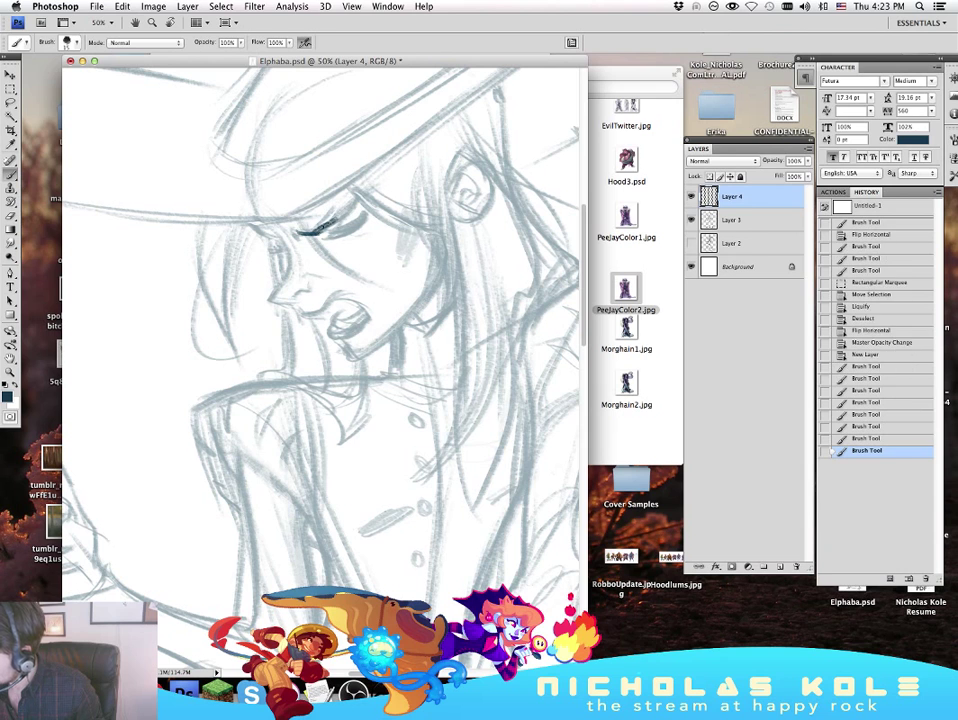
key(super+z)
key(super+equal)
key(super+minus)
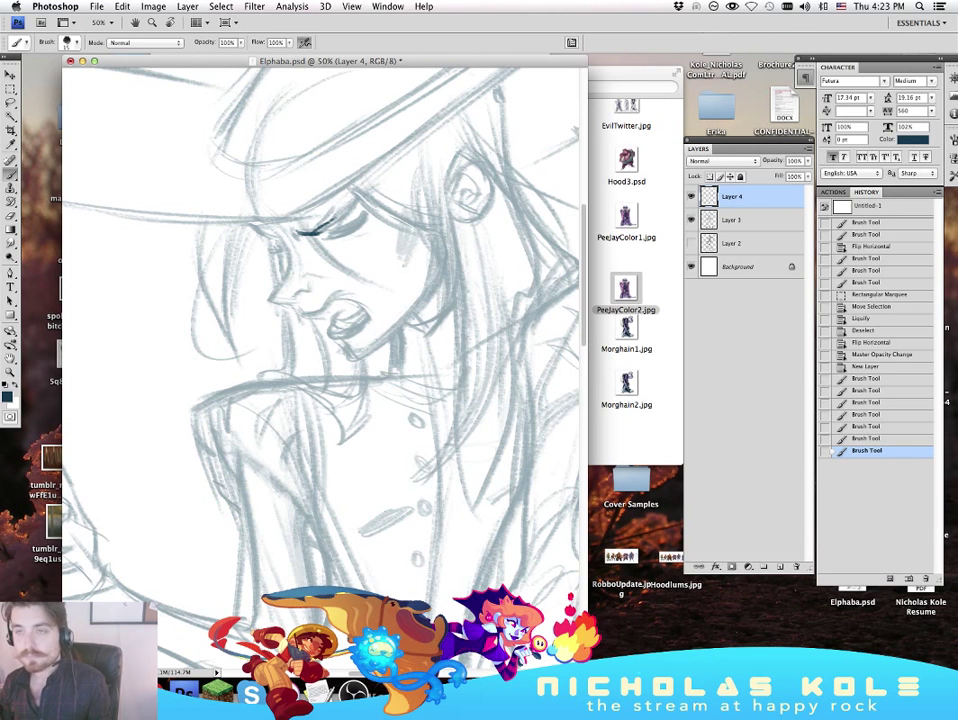
Step: Switch to Preview, move the Elphaba Variations reference image to the other display, and return to the Photoshop drawing
key(Tab)
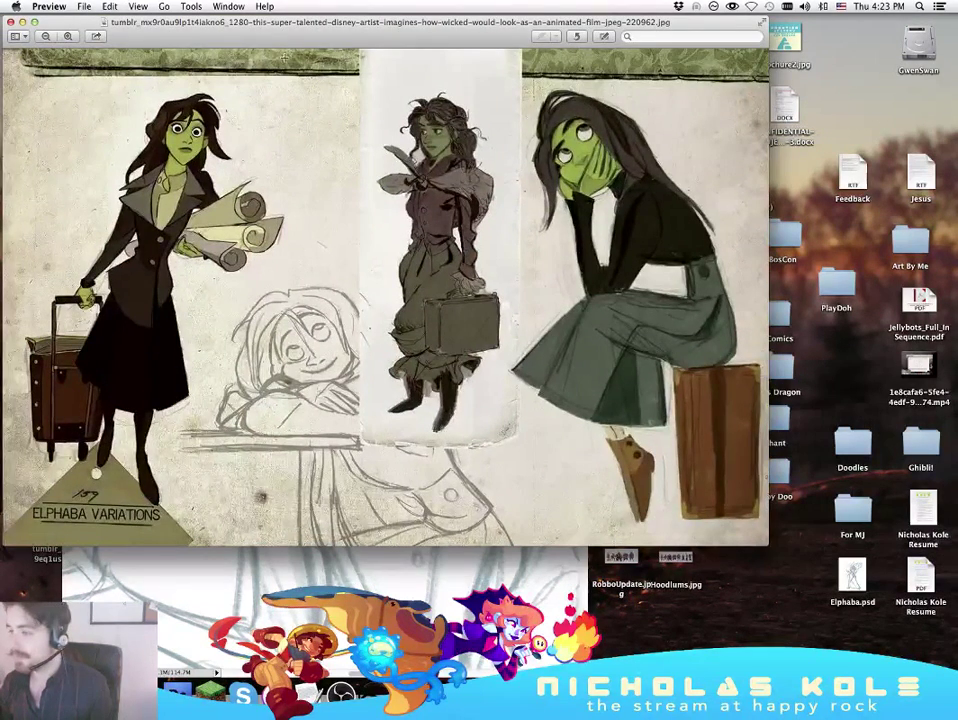
drag(237, 27, 0, 208)
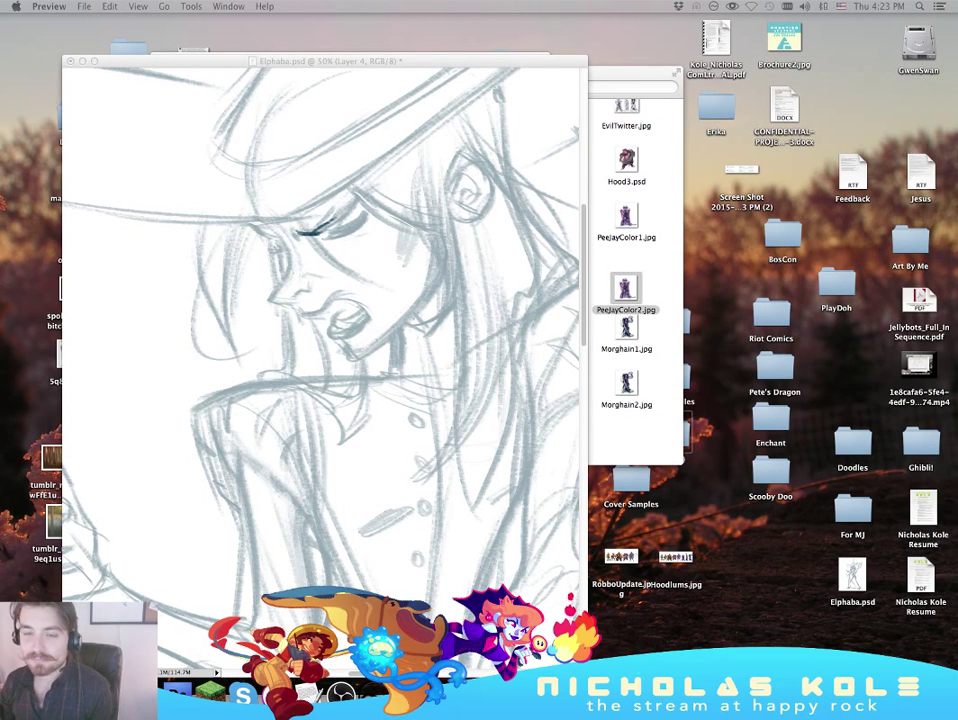
click(412, 371)
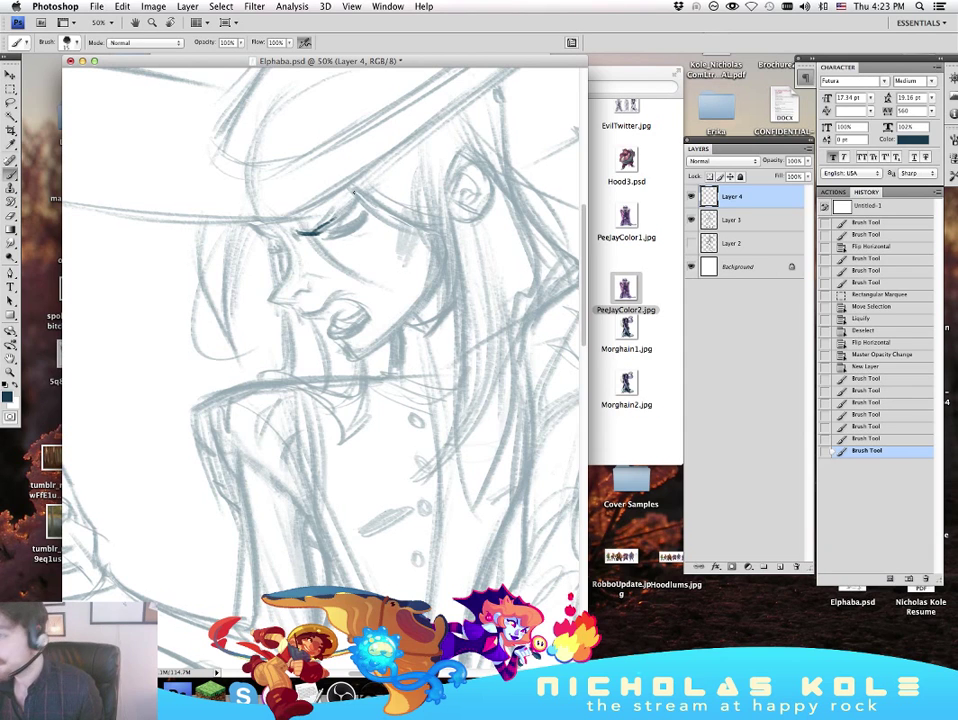
Step: Build up the near eyebrow with overlapping dark strokes, then ink the far brow and the near eye's upper lid
drag(317, 232, 335, 221)
drag(316, 232, 345, 214)
drag(328, 226, 351, 208)
drag(334, 221, 354, 204)
drag(338, 217, 355, 202)
drag(343, 214, 356, 203)
drag(252, 224, 284, 239)
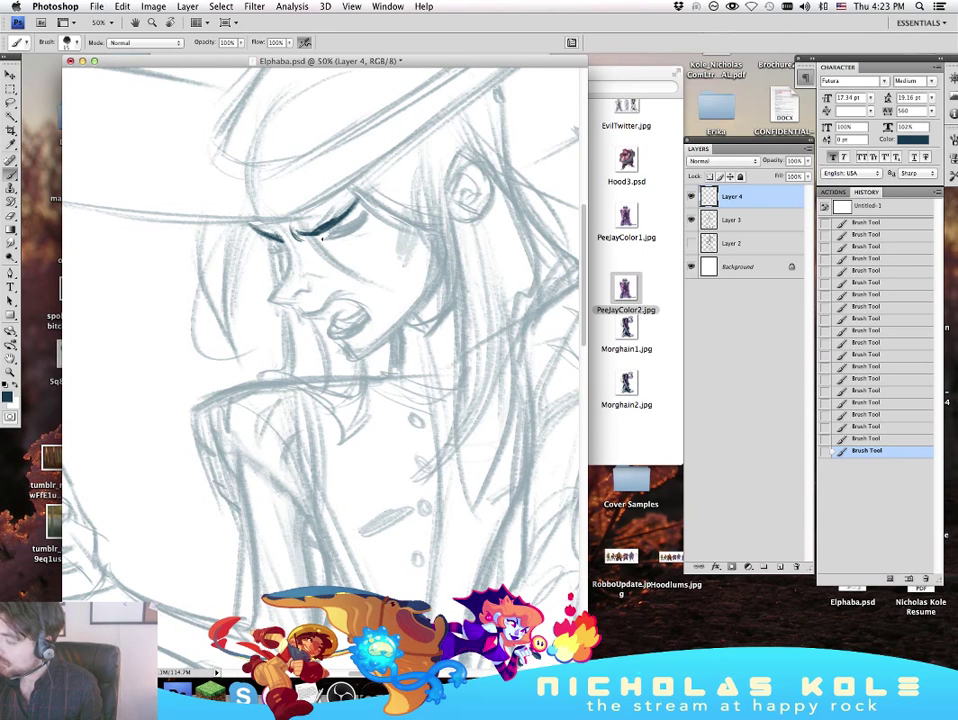
mouse_move(319, 233)
mouse_down()
mouse_move(329, 218)
mouse_move(348, 221)
mouse_up()
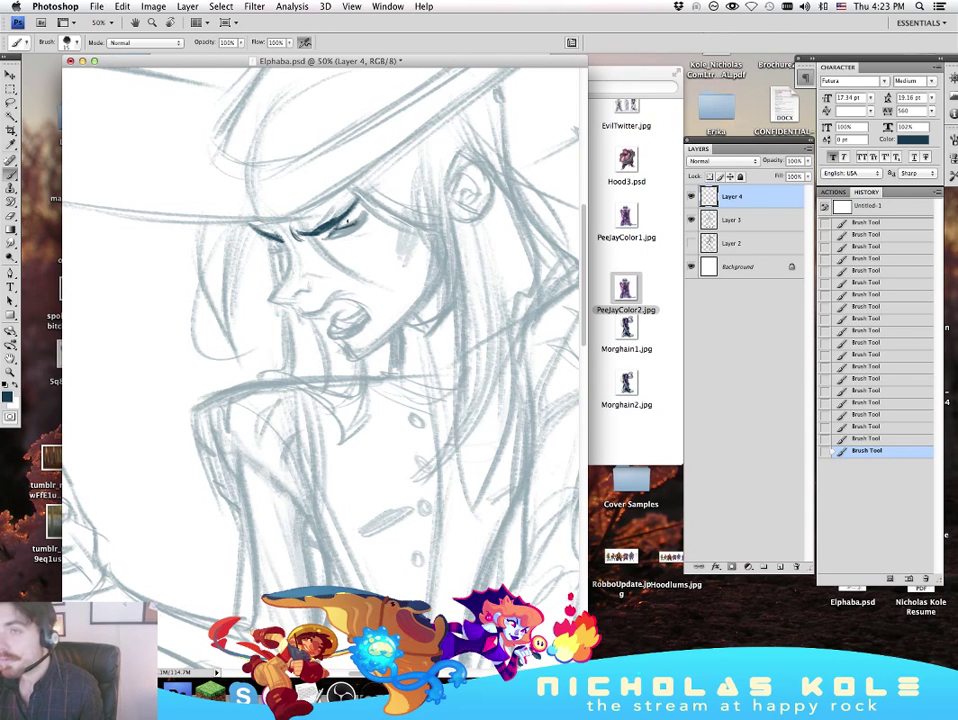
key(XF86AudioLowerVolume)
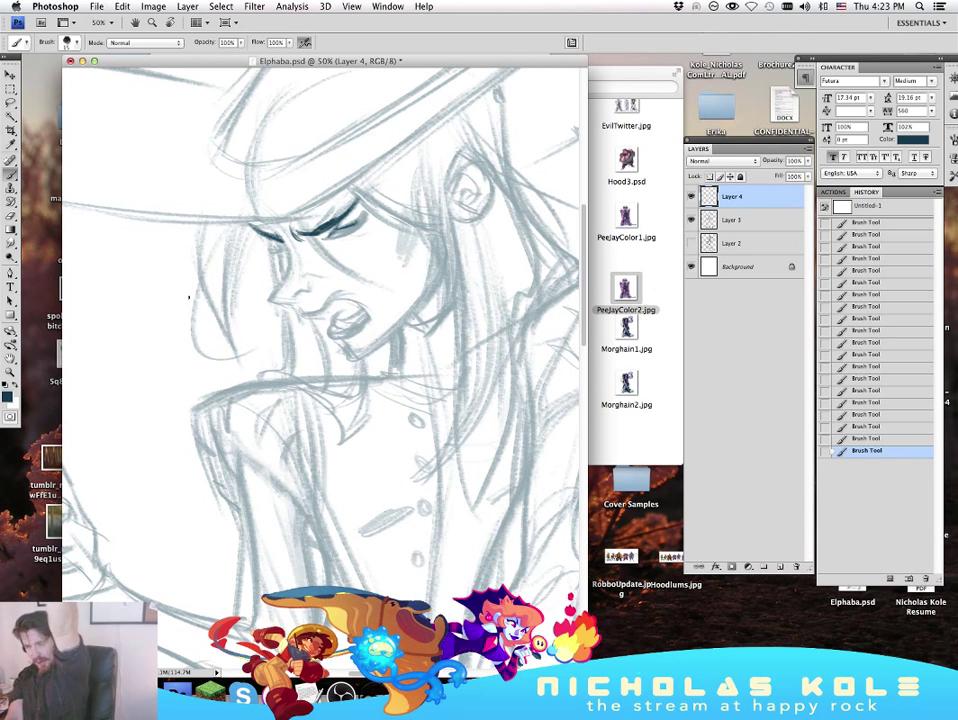
key(super+Tab)
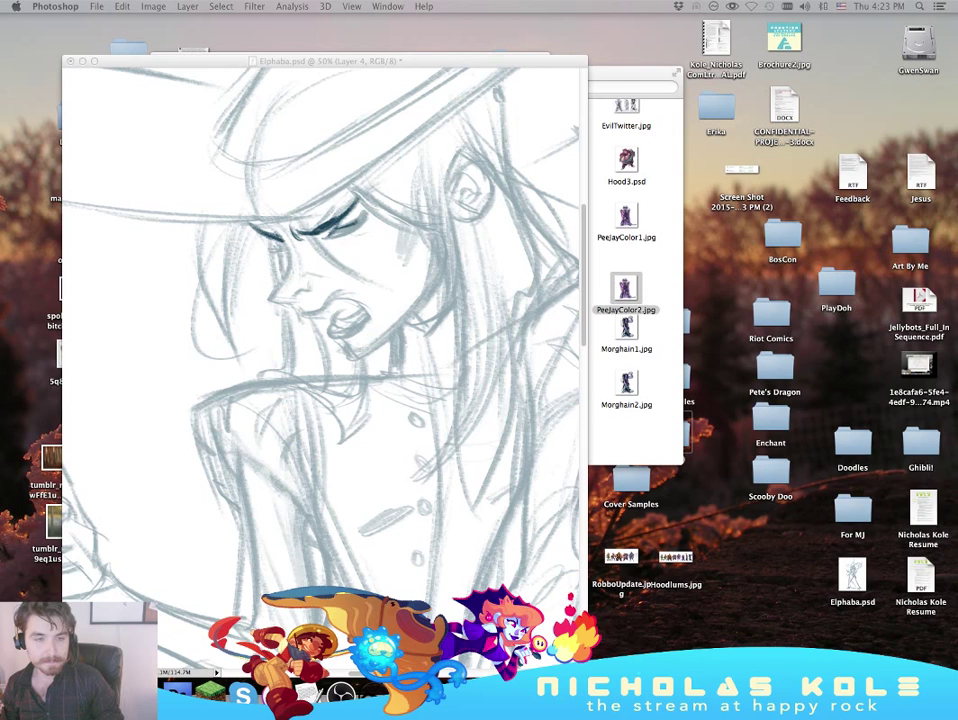
key(super+Tab)
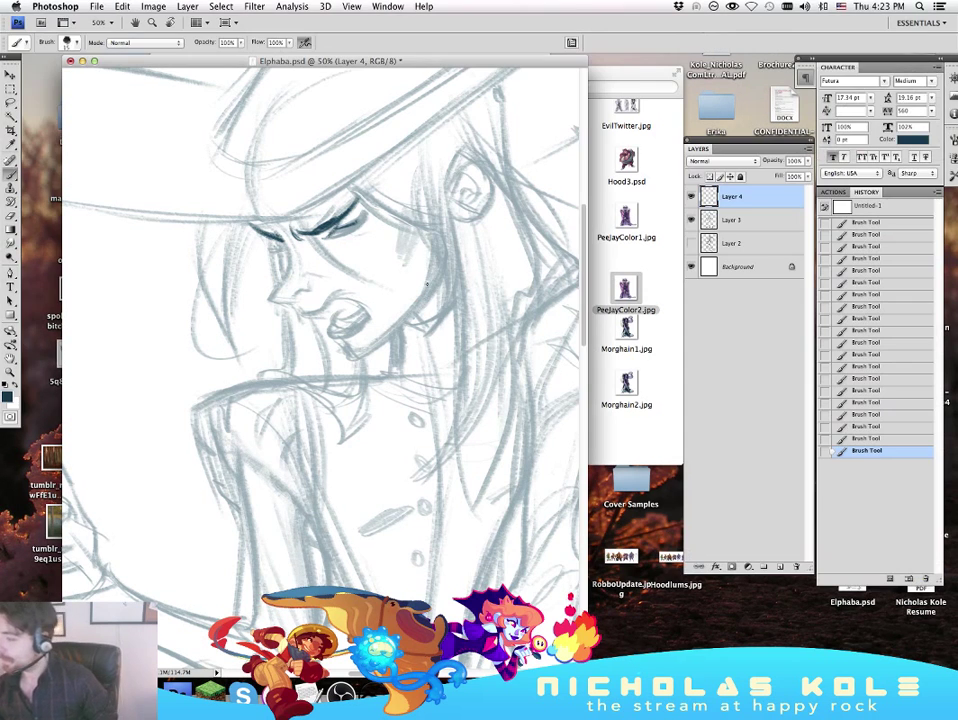
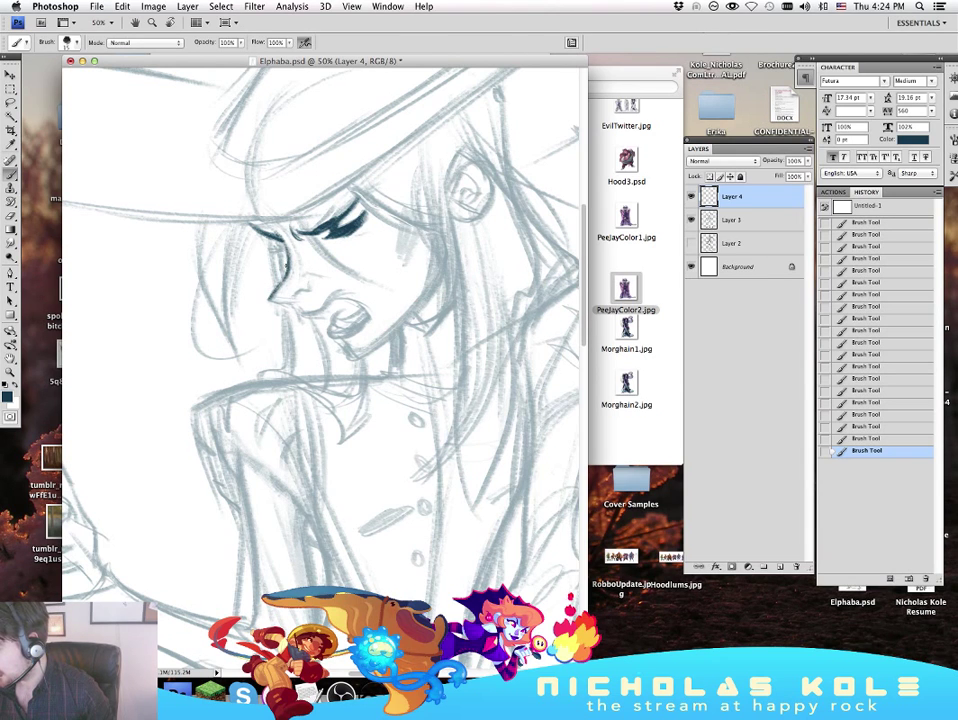
Step: Ink the pointed nose profile and the snarling upper lip on Layer 4, undoing and redrawing the first lip strokes
mouse_move(288, 254)
mouse_down()
mouse_move(276, 301)
mouse_move(295, 304)
mouse_move(309, 288)
mouse_up()
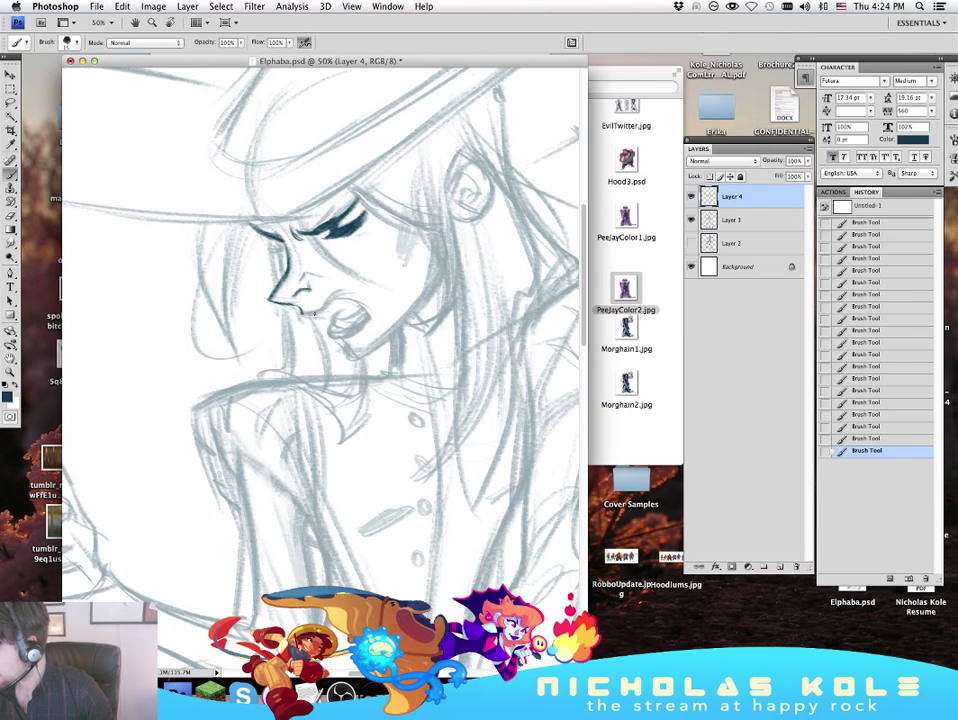
drag(301, 313, 330, 297)
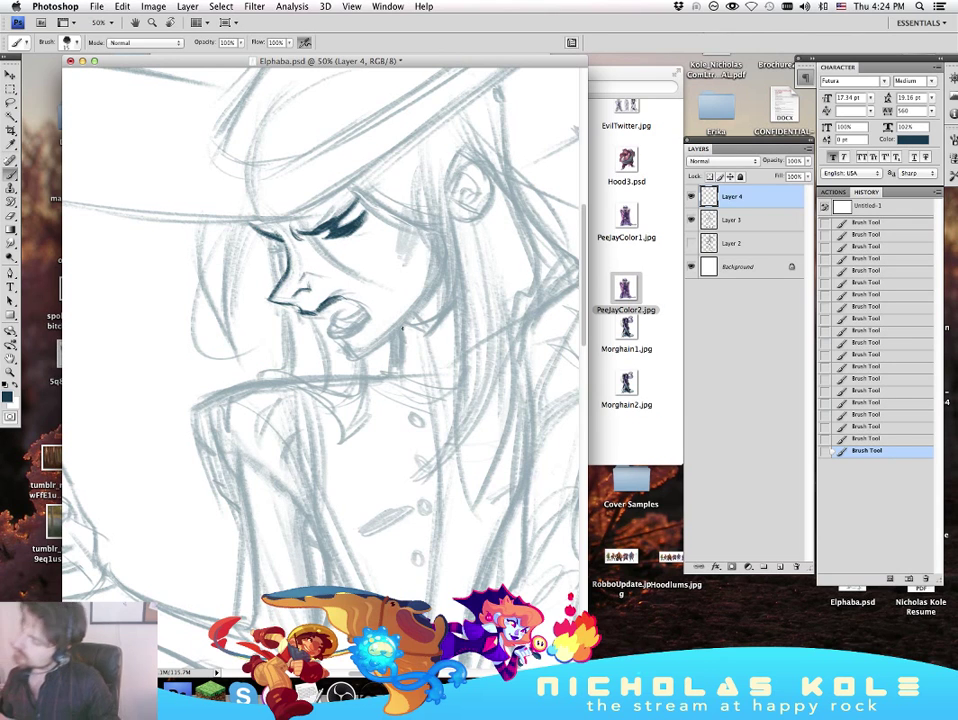
key(super+alt+z)
key(super+alt+z)
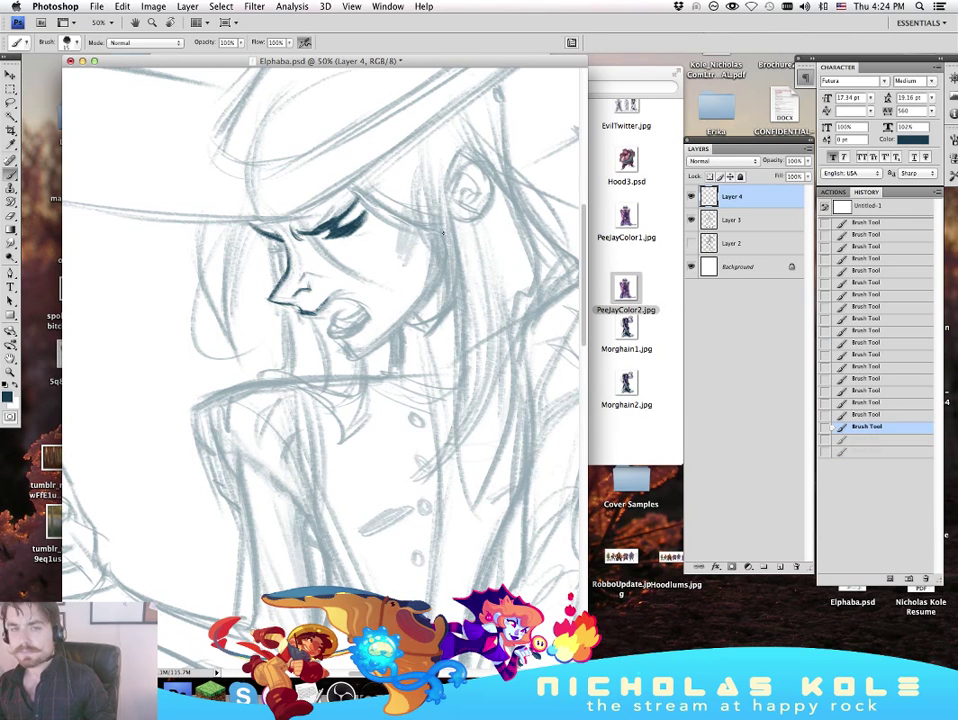
mouse_move(317, 313)
mouse_down()
mouse_move(332, 298)
mouse_move(355, 300)
mouse_move(347, 297)
mouse_up()
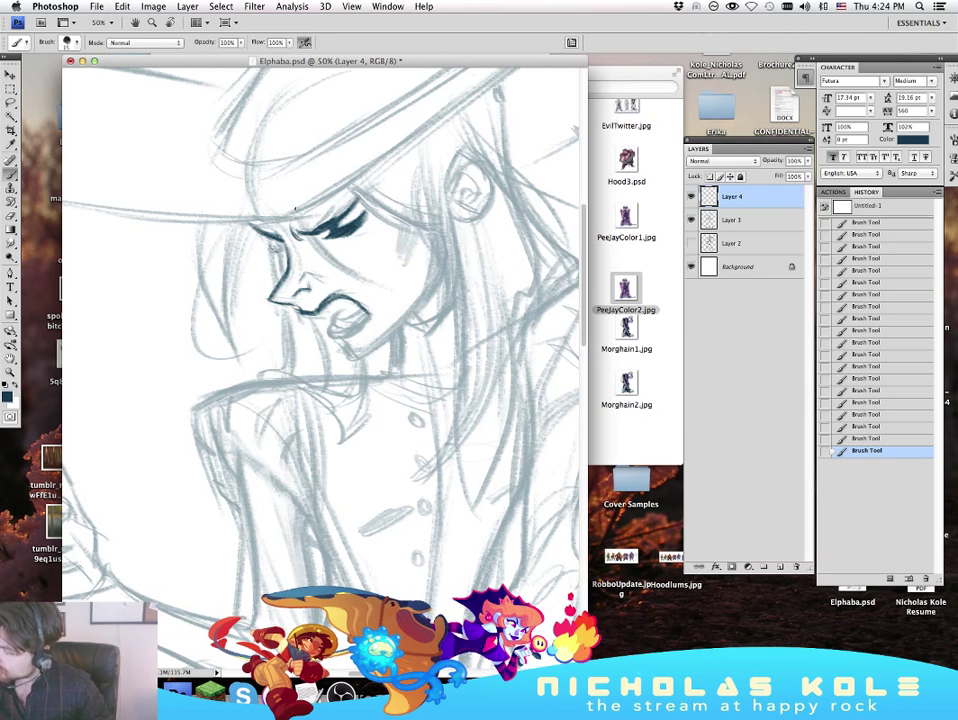
Step: Ink the far eye's lashes beside the nose bridge and darken the line between nose and upper lip
drag(270, 248, 279, 244)
key(super+equal)
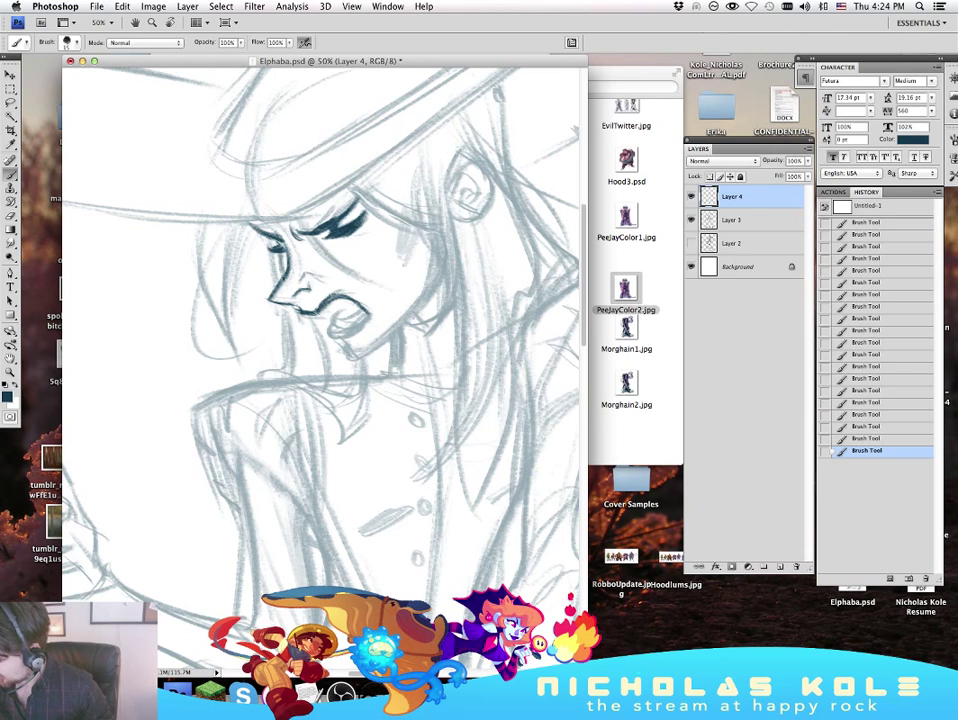
key(super+minus)
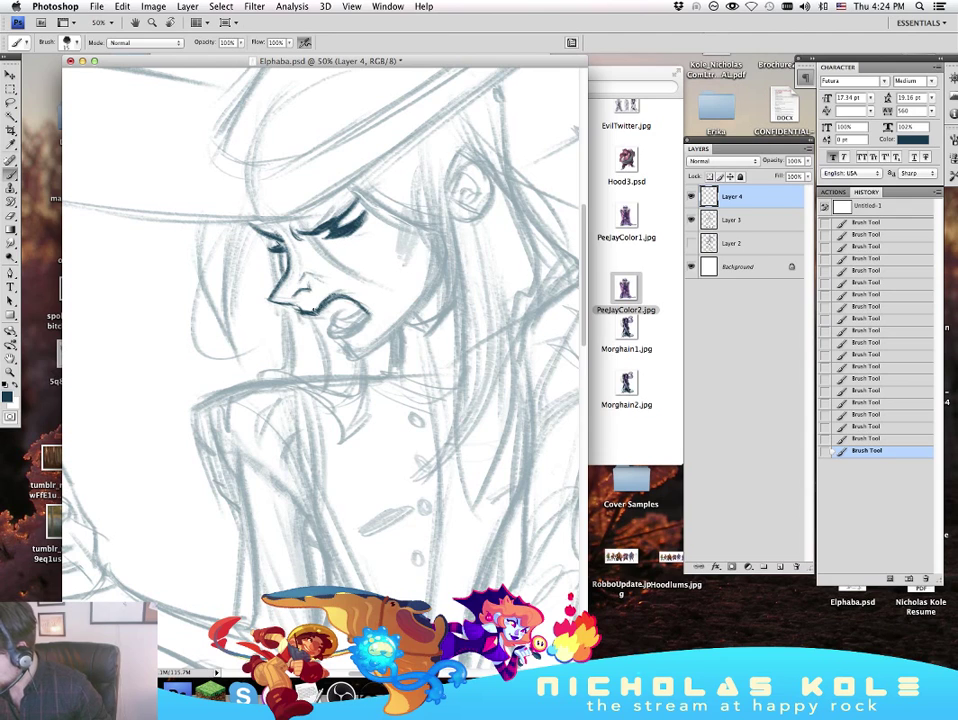
key(super+equal)
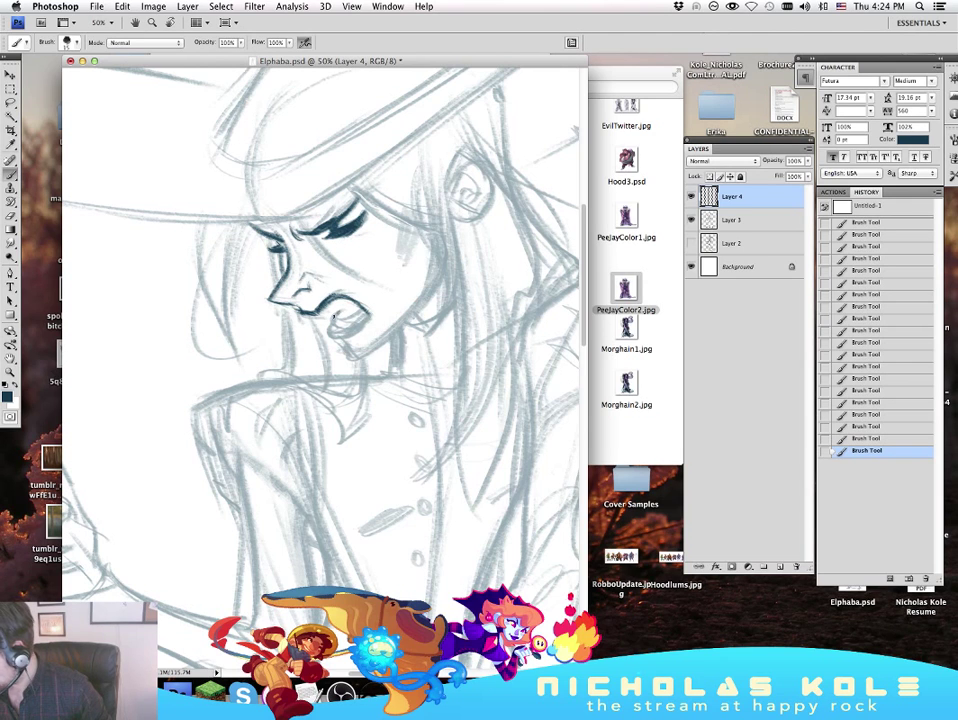
Step: Ink the lower lip of the snarling mouth on Layer 4 with short overlapping strokes, carrying the outline round to the mouth corner
key(super+minus)
key(super+equal)
key(super+minus)
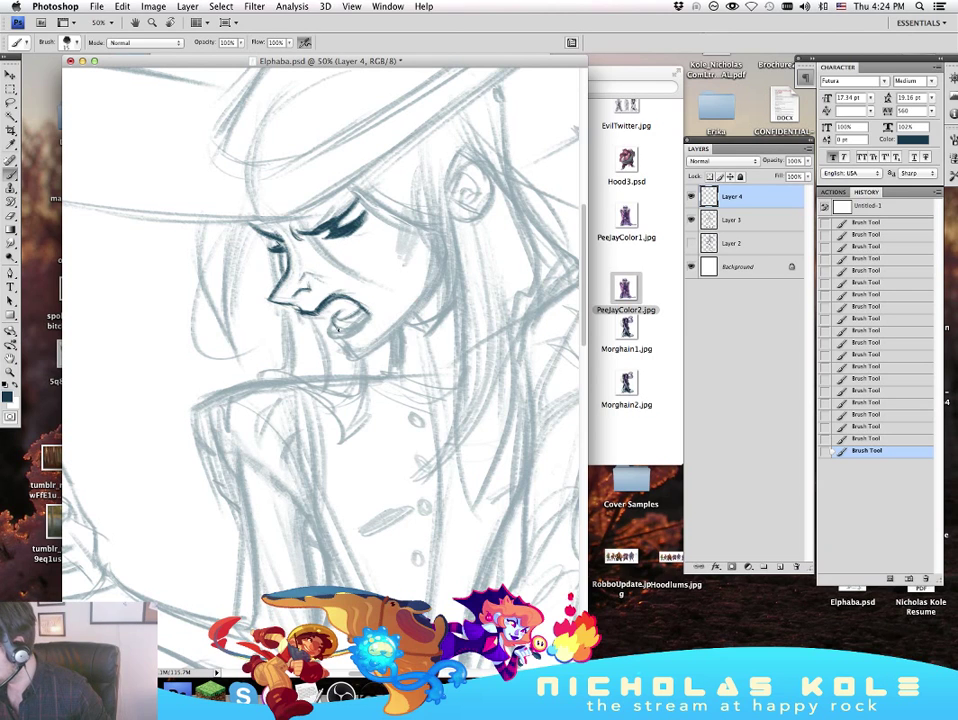
key(super+equal)
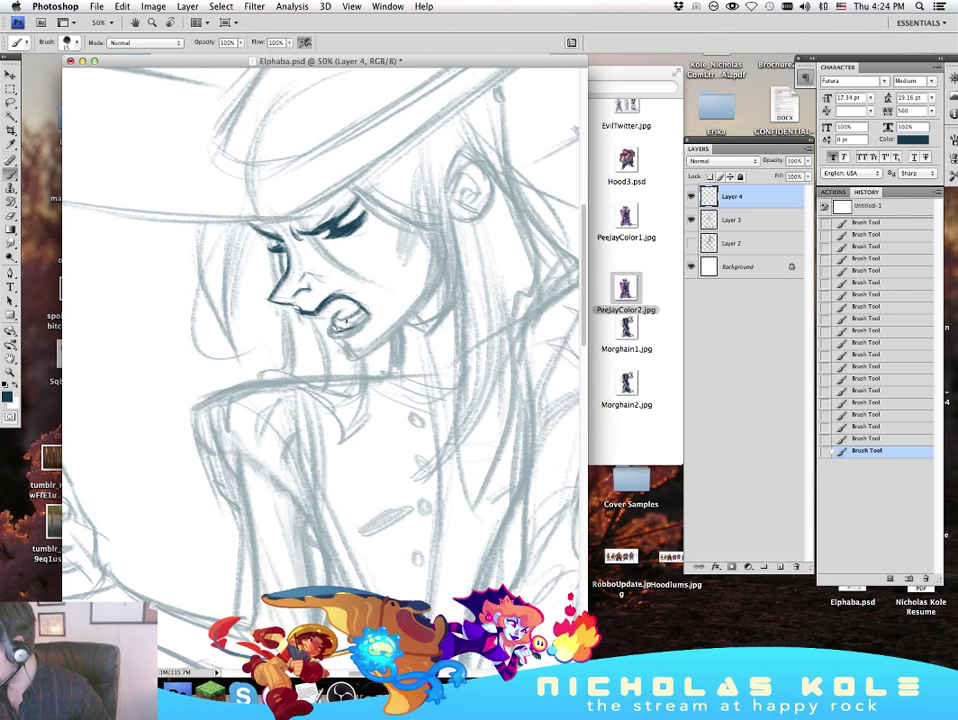
key(super+minus)
key(super+equal)
key(super+minus)
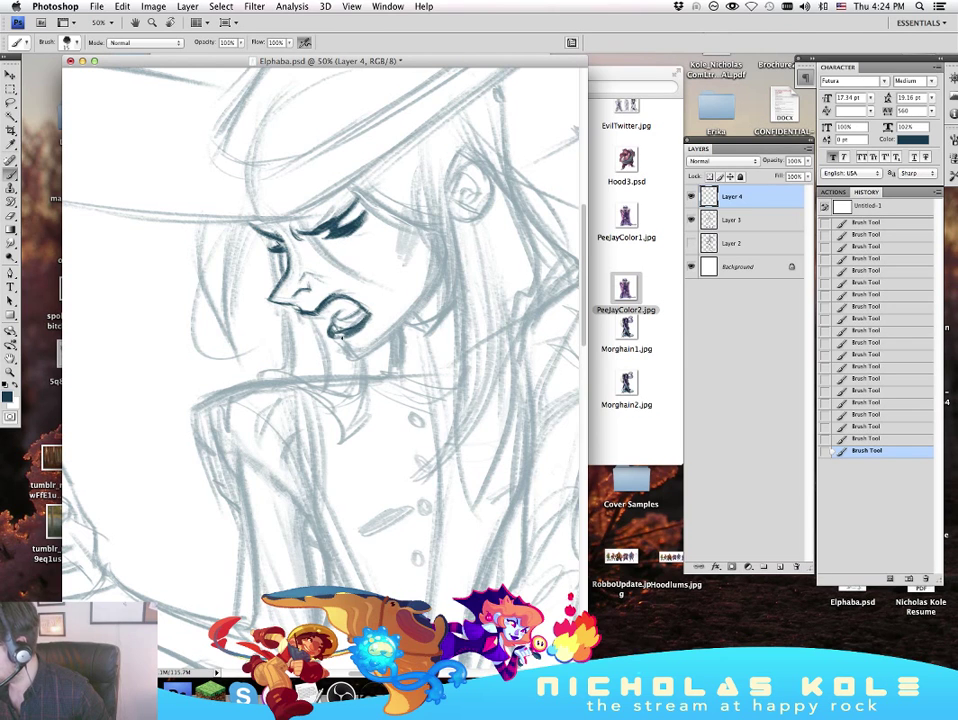
key(super+equal)
key(super+minus)
key(super+equal)
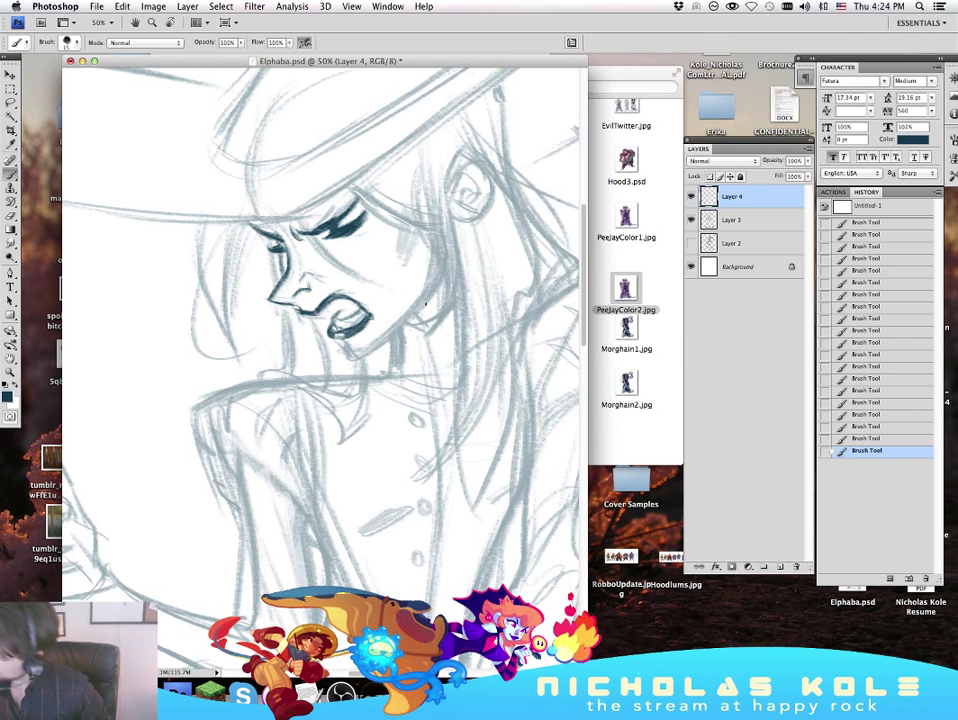
Step: Darken the upper lip and shade the inside of the open mouth above the lower lip
key(super+minus)
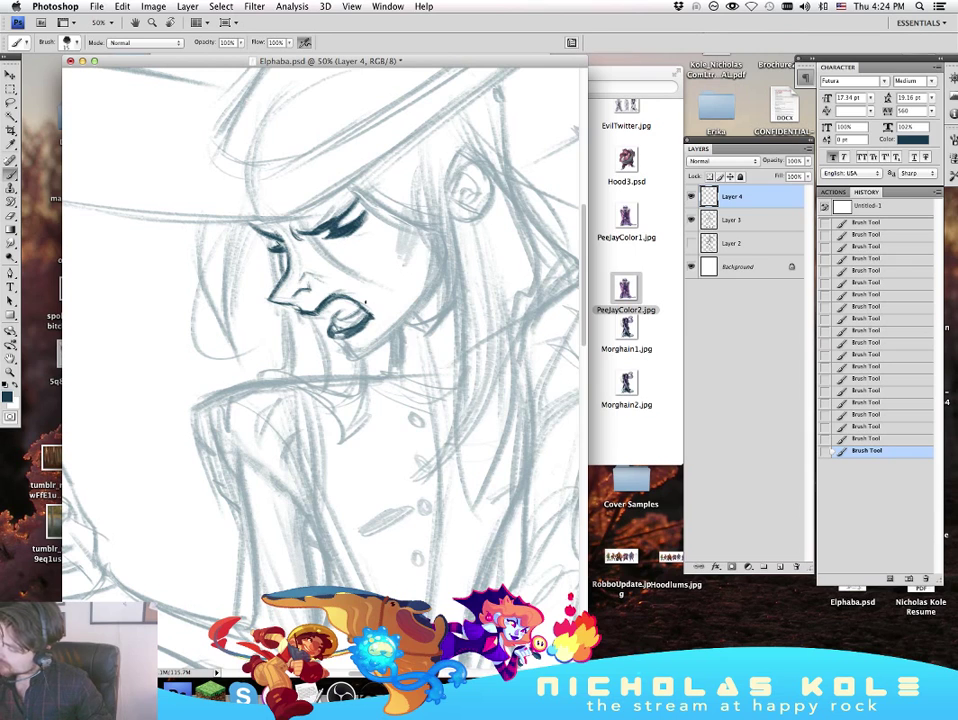
key(super+equal)
key(super+minus)
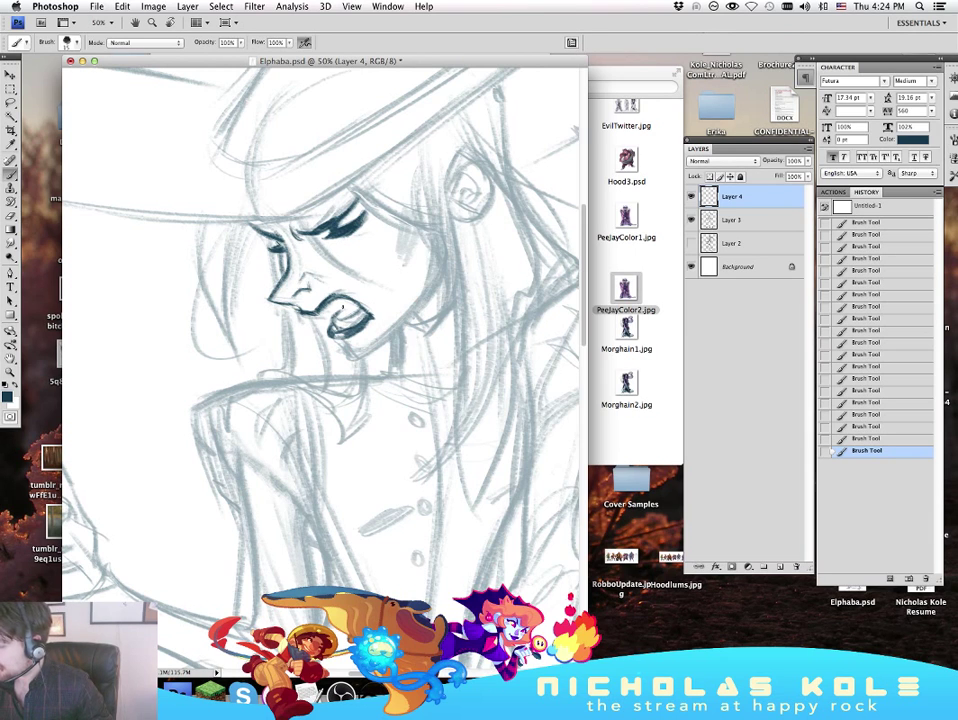
key(super+equal)
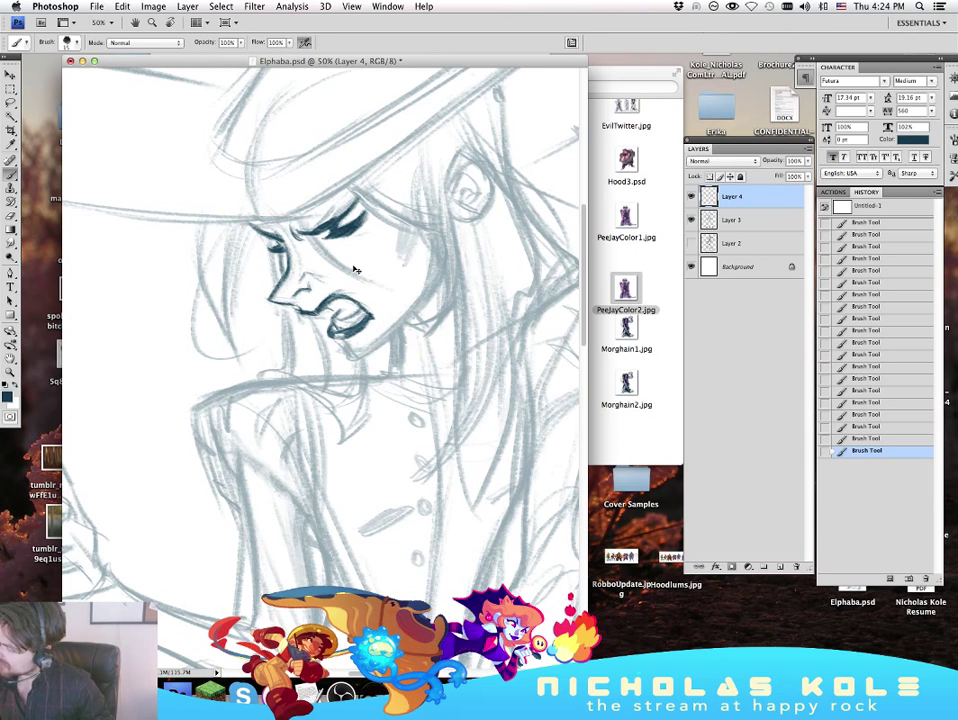
key(super+minus)
key(super+equal)
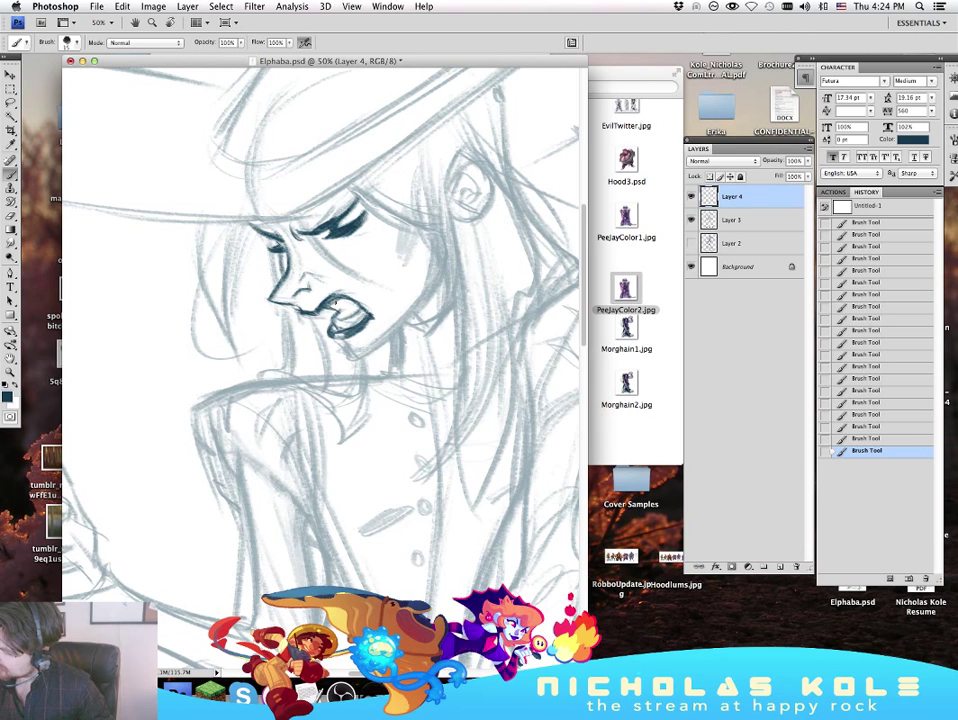
key(super+minus)
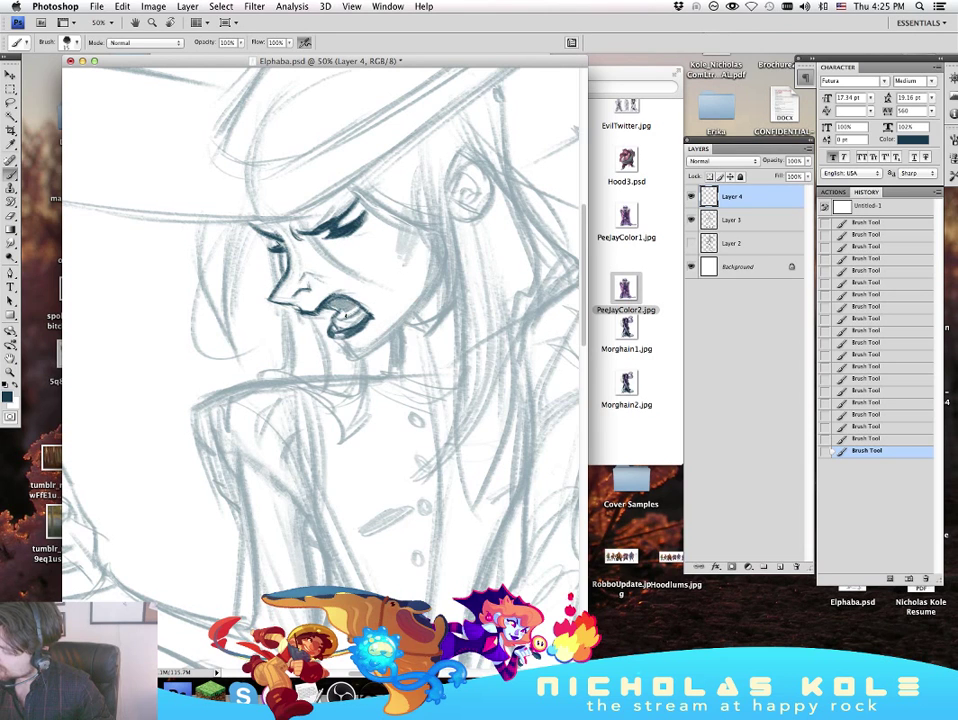
key(super+equal)
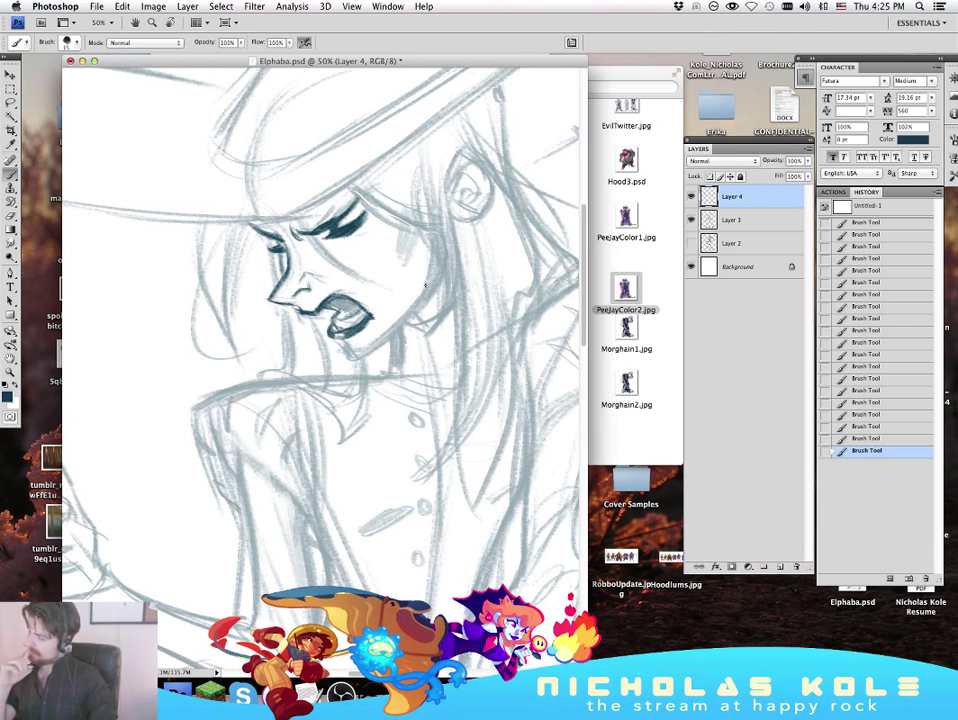
Step: Touch up the outer tip of the far eyebrow with a short dark stroke
key(super+minus)
drag(248, 220, 260, 223)
key(super+equal)
key(super+minus)
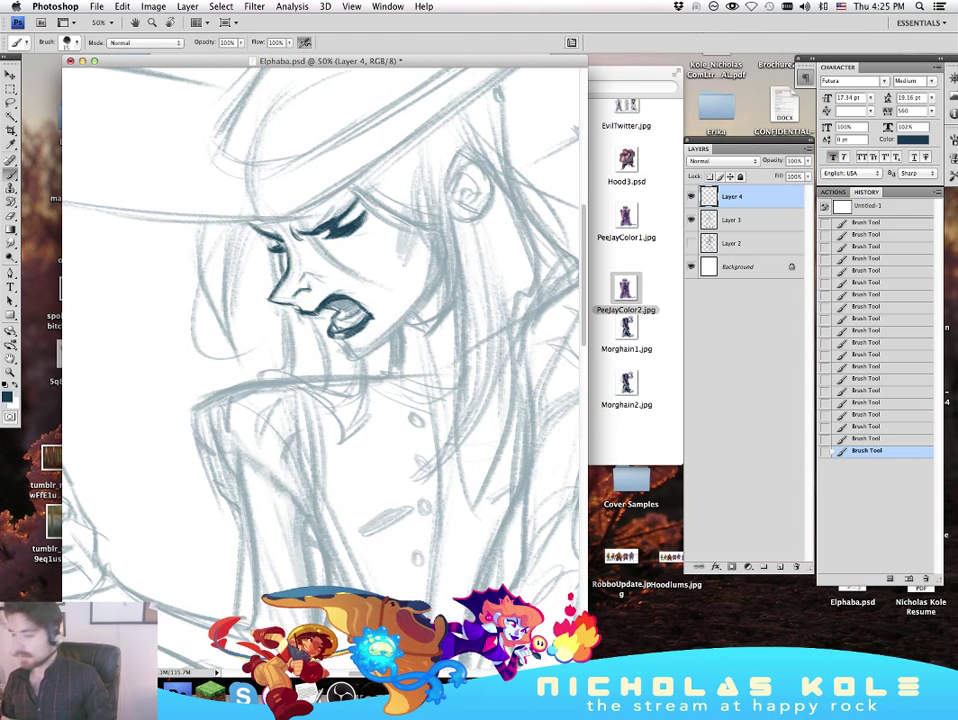
key(super+equal)
key(super+minus)
Step: Switch to the PeeJayColor2.jpg reference and back to the drawing, and hide and reshow Layer 3 to check the inked face
key(Tab)
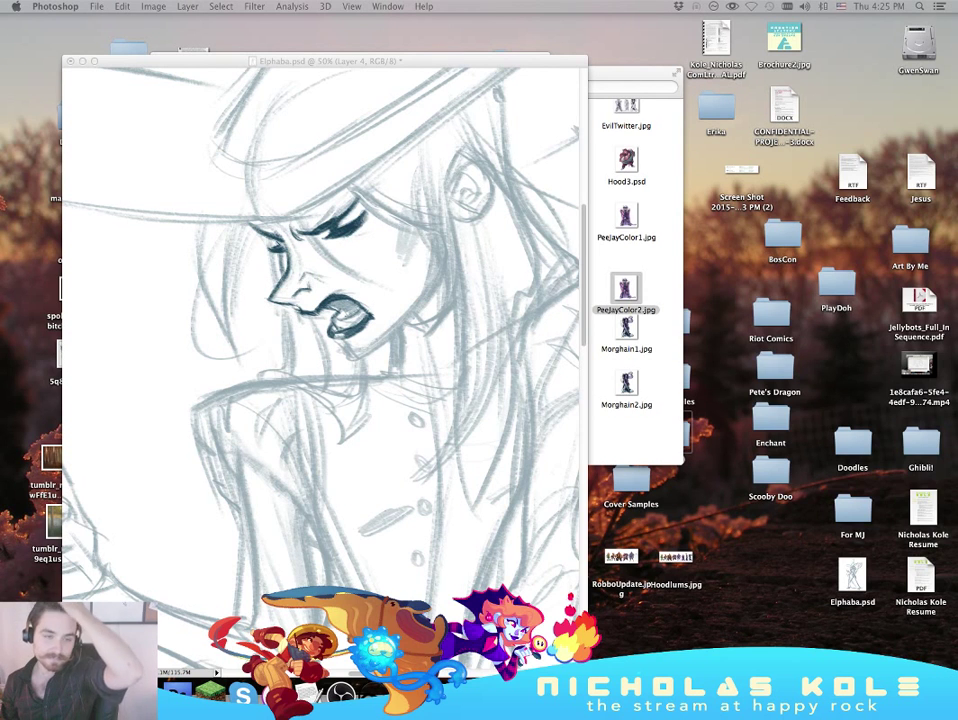
click(476, 348)
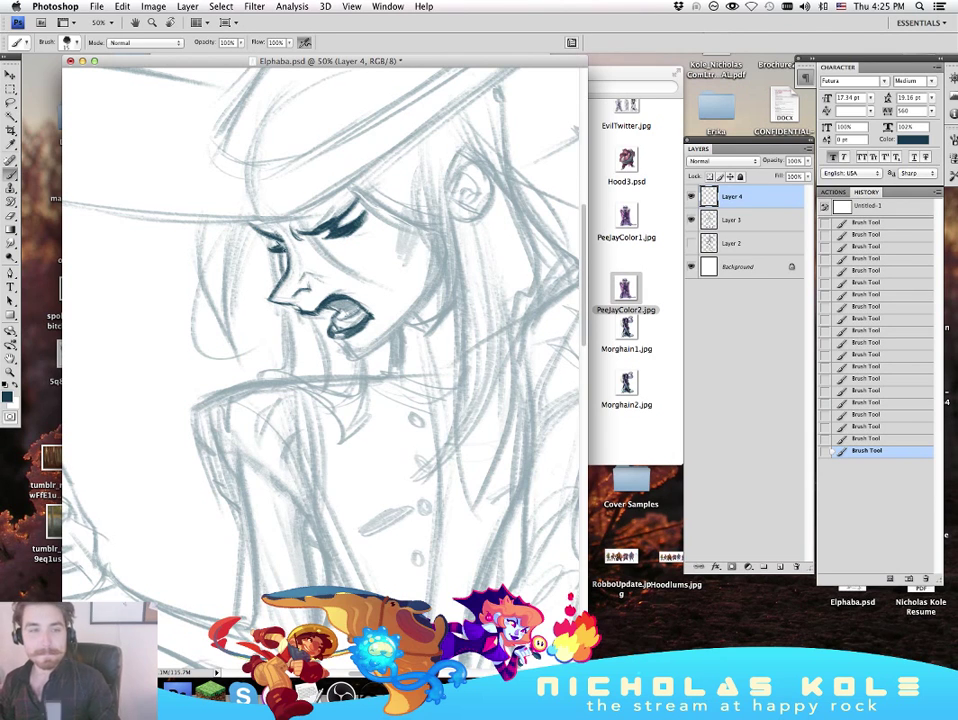
key(super+grave)
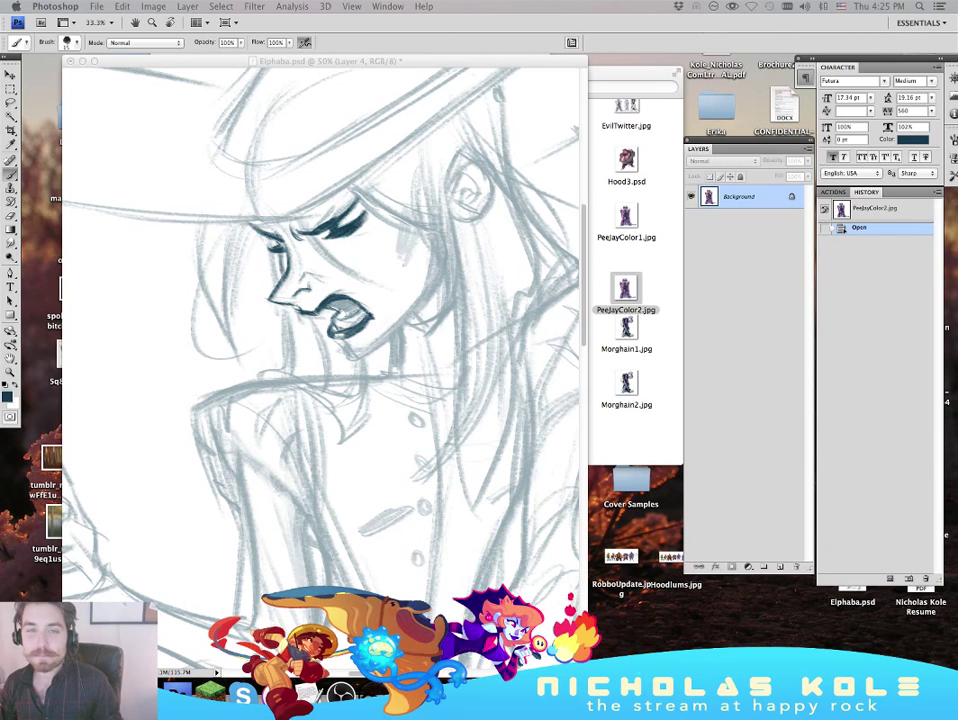
click(66, 186)
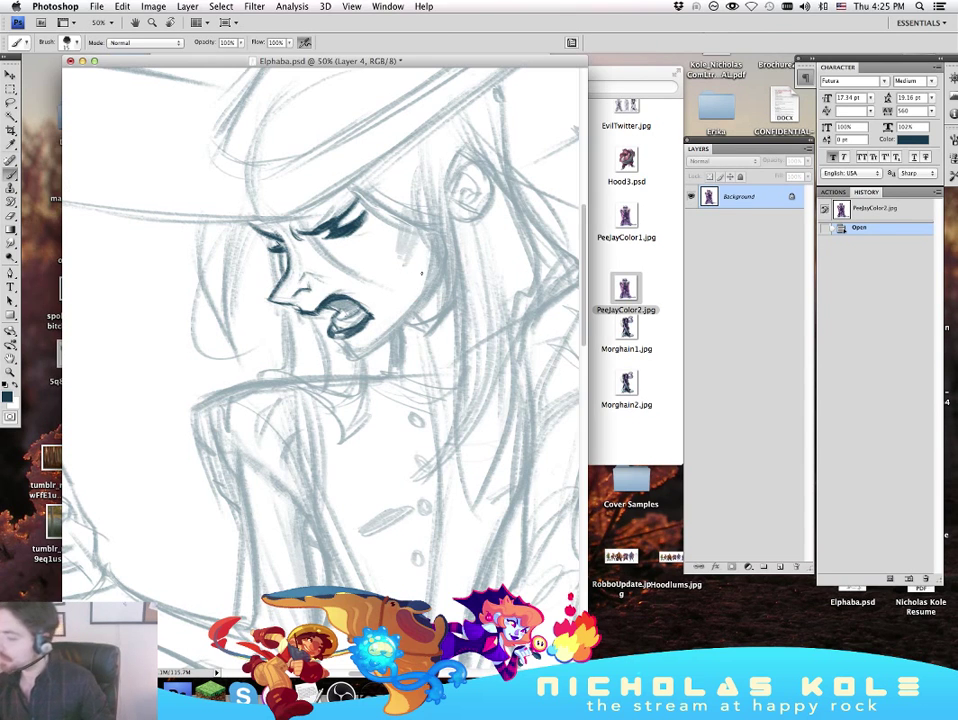
click(691, 219)
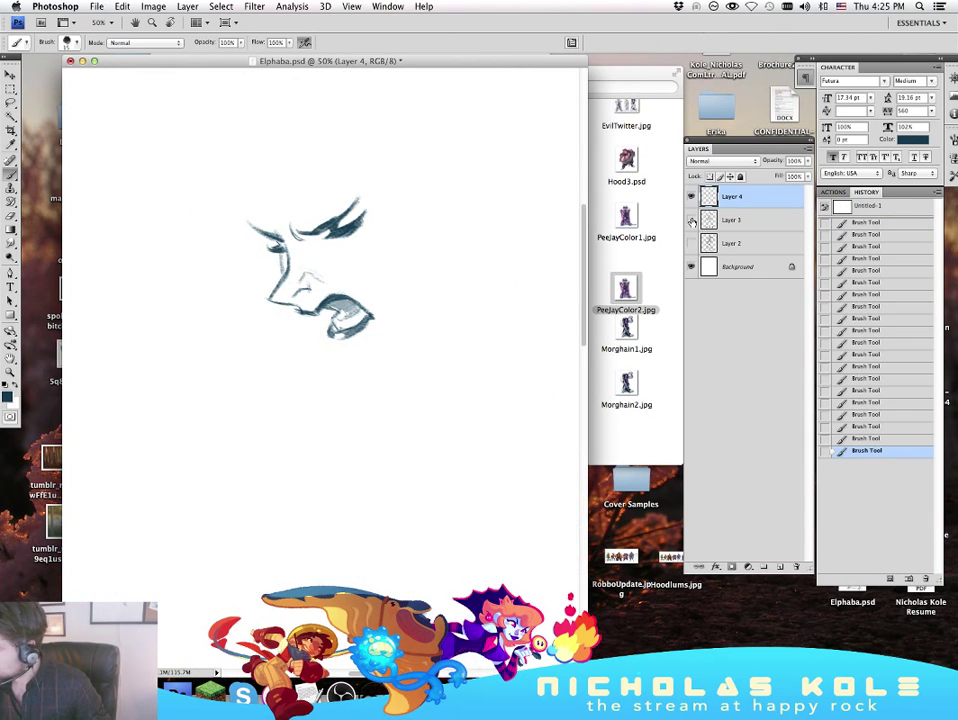
click(691, 219)
Step: Erase the stray strokes above the nostril on Layer 4 with a much smaller eraser
key(e)
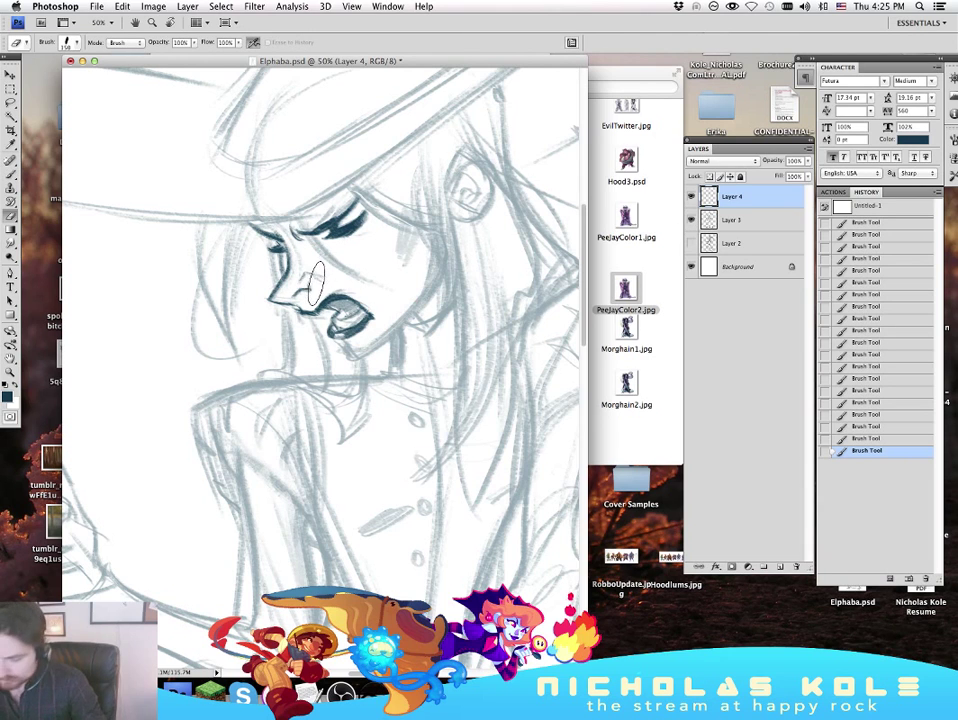
key(bracketleft)
key(bracketleft)
key(bracketleft)
key(bracketleft)
key(bracketleft)
drag(319, 280, 318, 276)
drag(317, 275, 306, 274)
drag(294, 264, 290, 271)
Step: Return to the brush with only Layer 4 selected, and redraw the nostril wing line
shift+super+click(322, 279)
key(super+z)
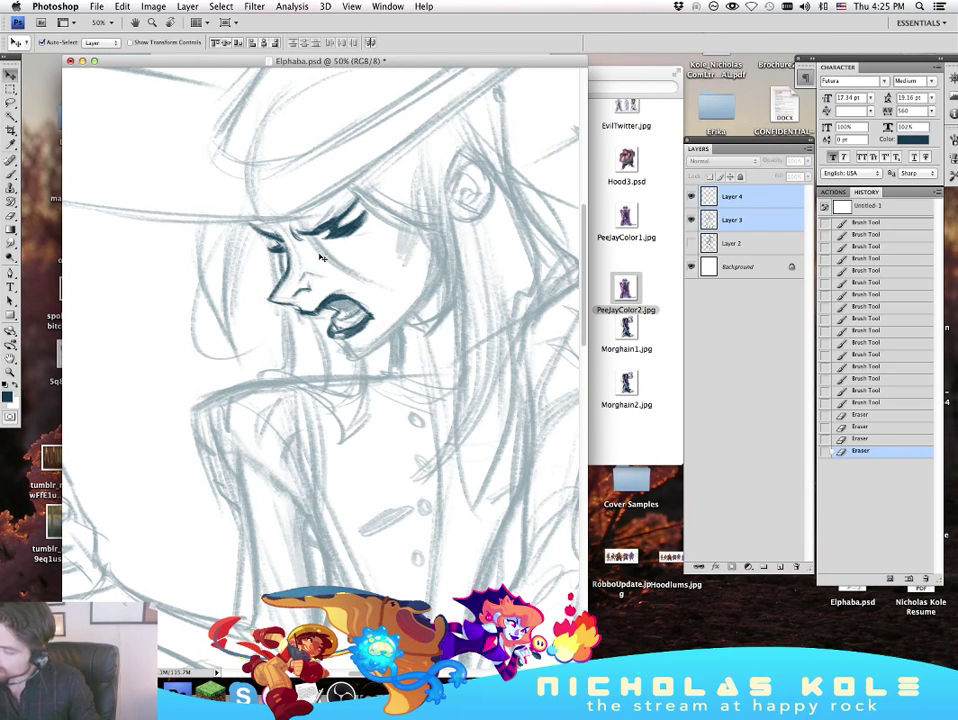
key(b)
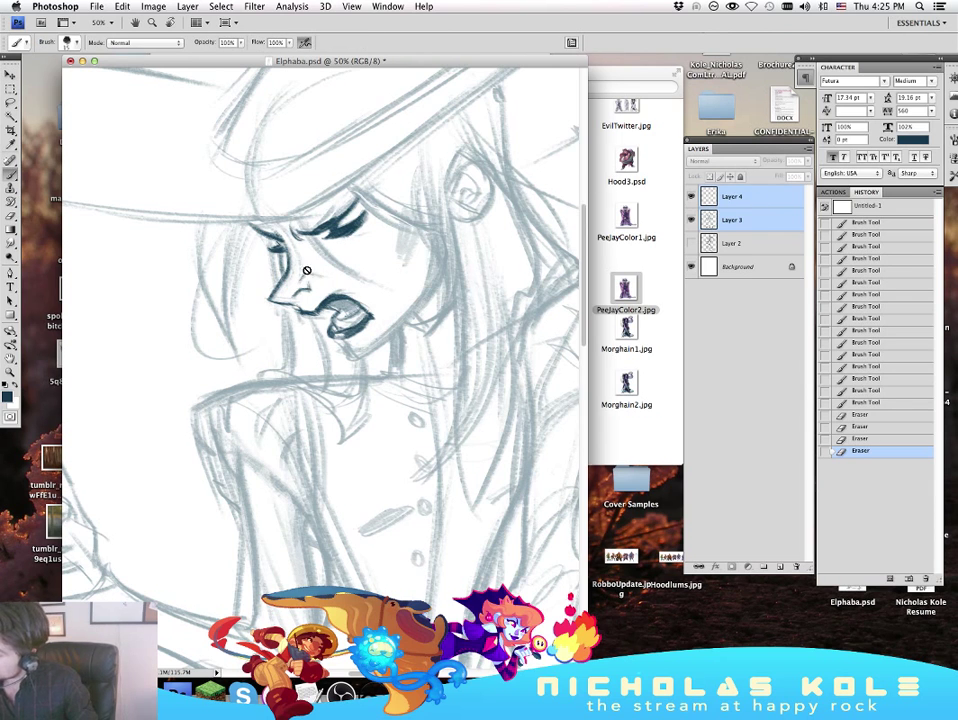
click(309, 272)
key(Return)
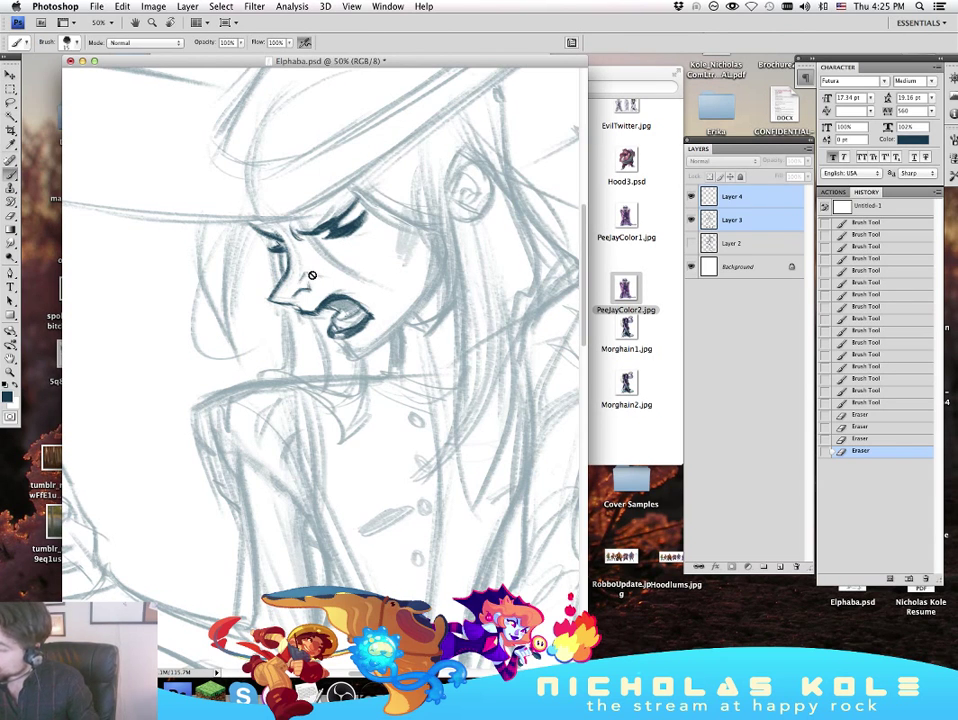
click(757, 206)
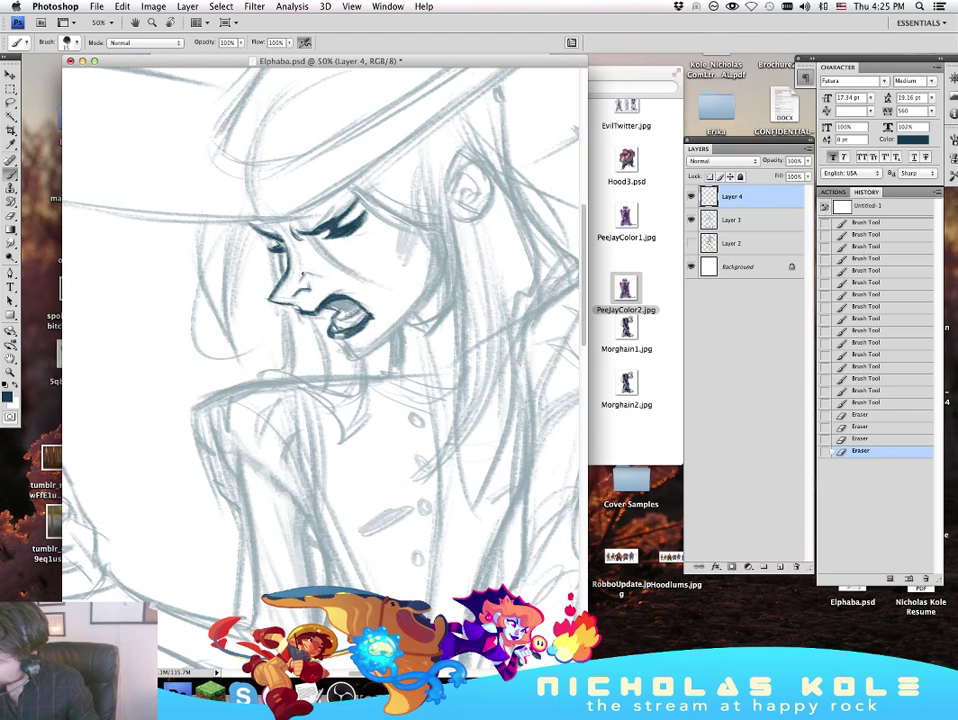
mouse_move(322, 277)
mouse_down()
mouse_move(343, 250)
mouse_move(328, 240)
mouse_up()
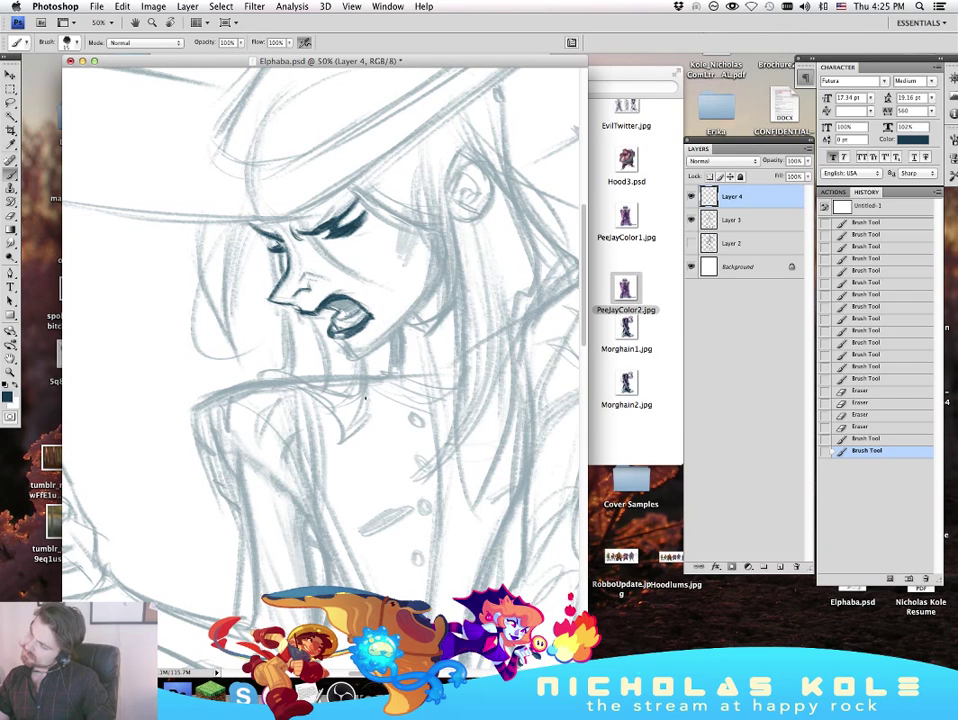
Step: Ink the chin below the lower lip and try a first jawline stroke running up toward the ear
key(super+z)
drag(349, 352, 351, 358)
drag(349, 357, 386, 338)
key(super+s)
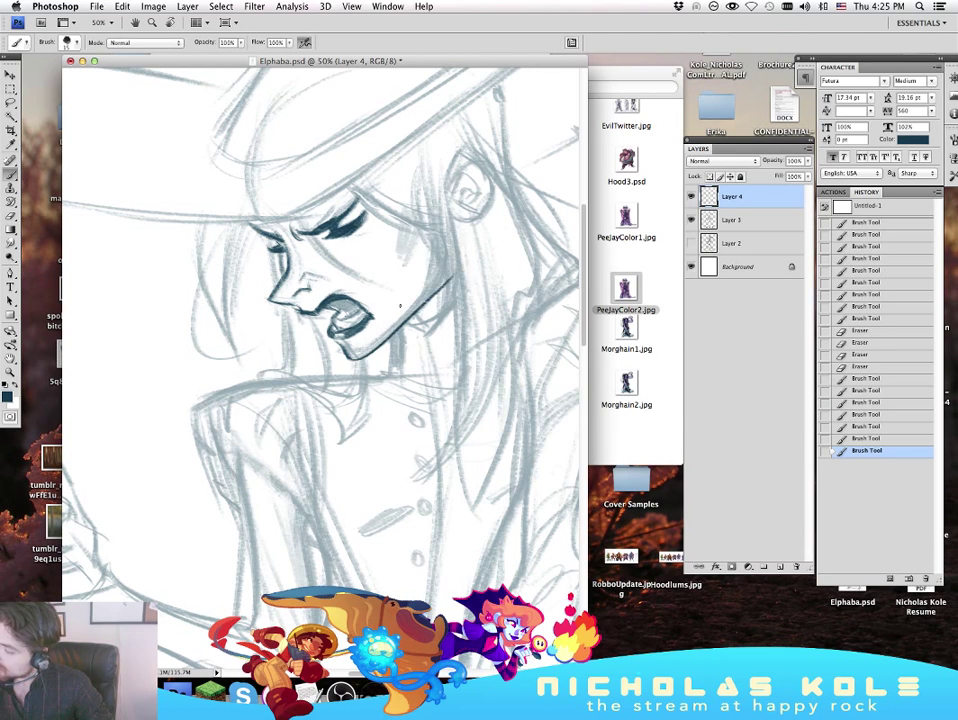
key(super+s)
click(462, 245)
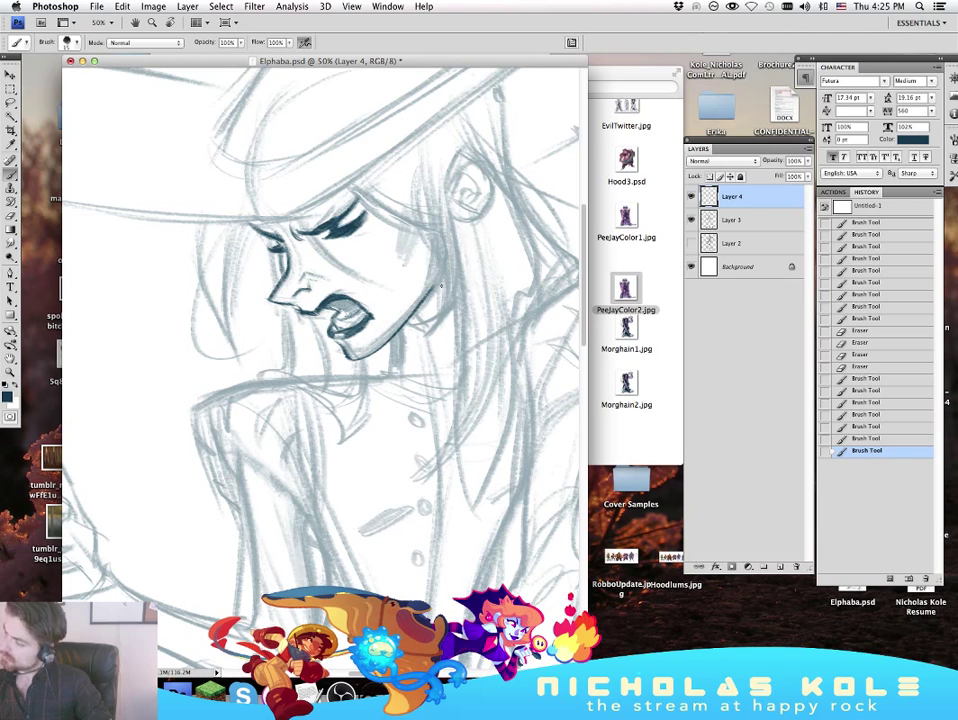
Step: Undo the jawline and redraw it as a smoother curve from the chin up past the cheek
key(super+equal)
key(super+minus)
key(super+z)
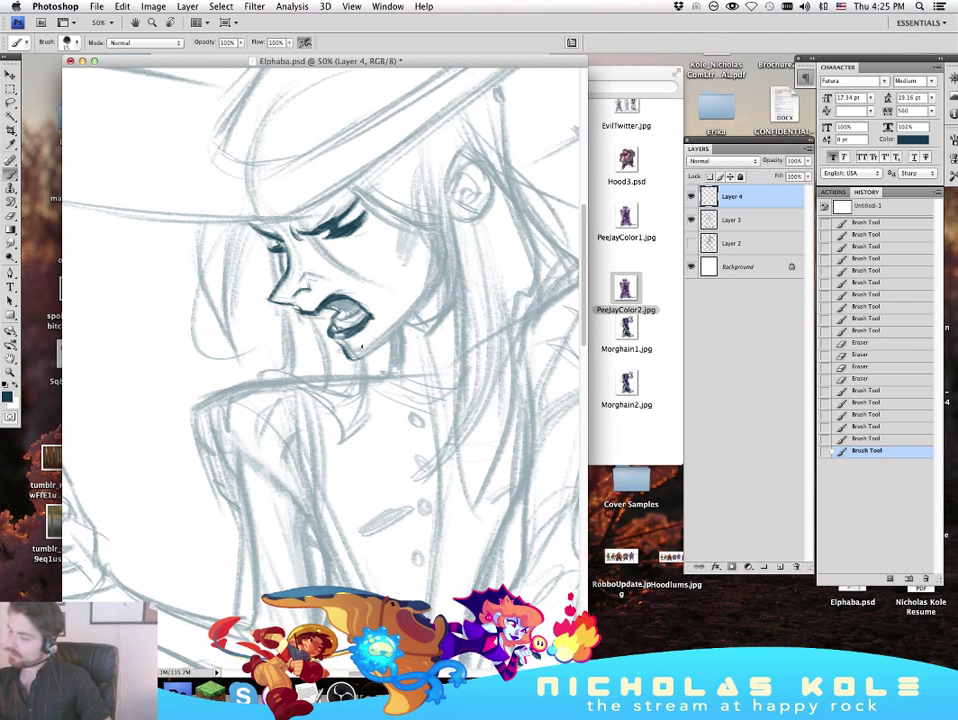
mouse_move(352, 352)
mouse_down()
mouse_move(382, 343)
mouse_move(435, 258)
mouse_up()
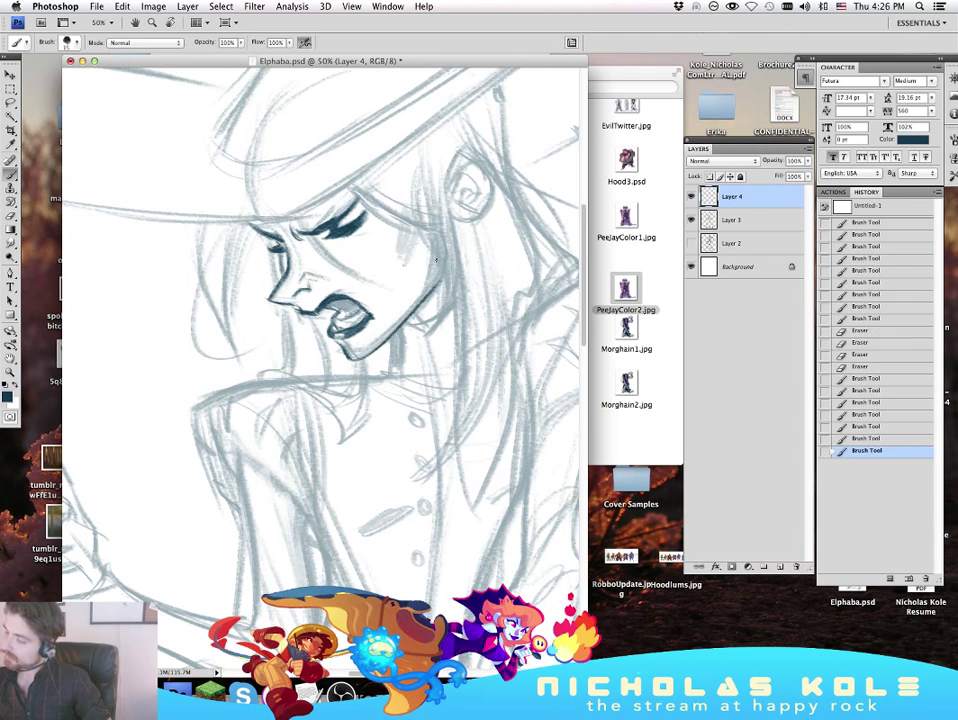
key(super+z)
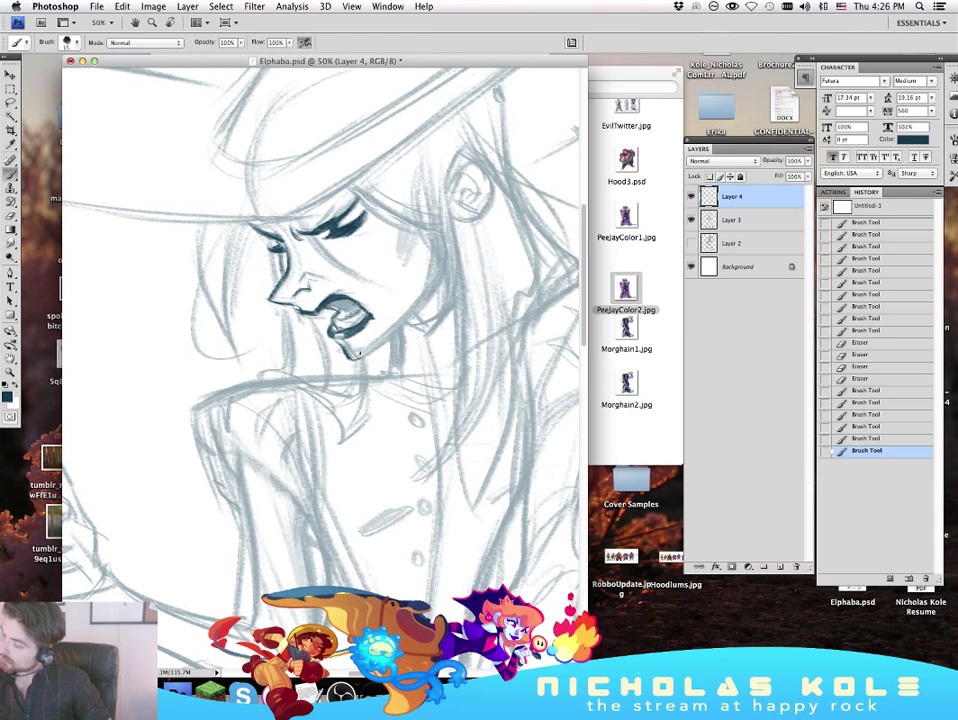
drag(402, 322, 437, 236)
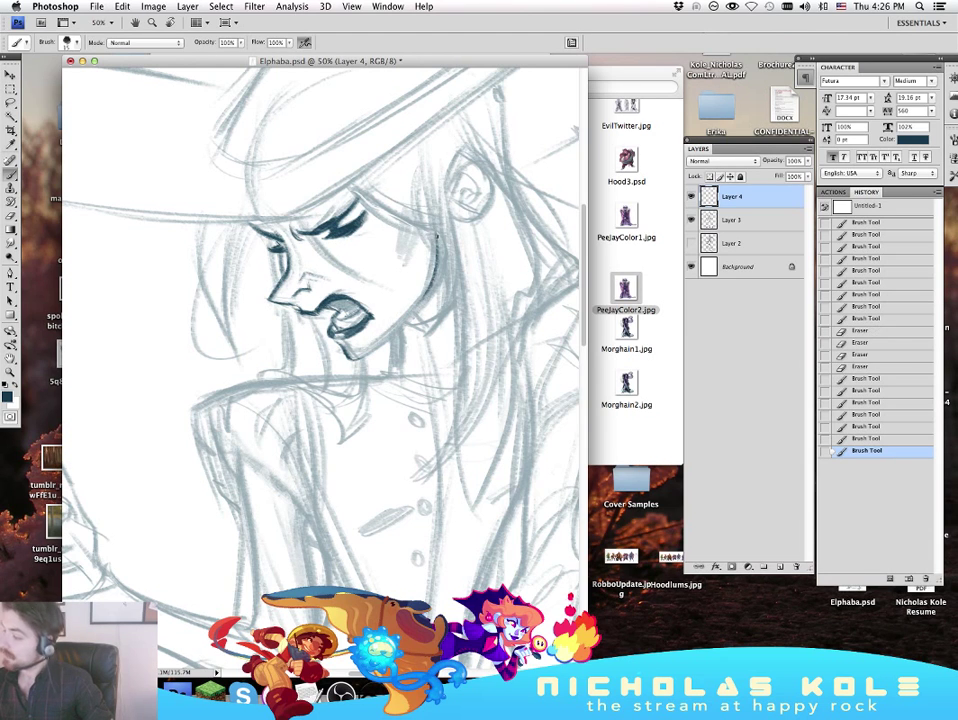
Step: Strengthen the jawline up to the side of the cheek, redoing one stroke, and darken the front contour of the chin
key(super+equal)
mouse_move(372, 322)
mouse_down()
mouse_move(422, 302)
mouse_move(437, 248)
mouse_up()
key(super+minus)
key(super+z)
drag(435, 268, 437, 242)
drag(337, 300, 345, 350)
drag(343, 346, 346, 354)
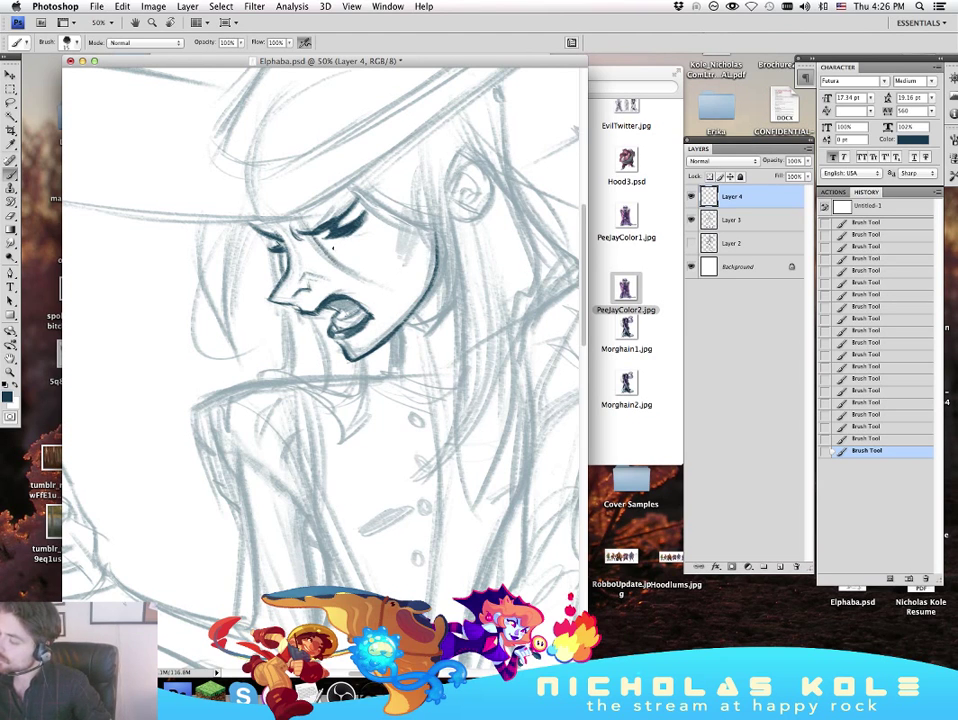
Step: Ink the curved crease running from beneath the near eye's inner corner down across the cheek
drag(329, 242, 378, 284)
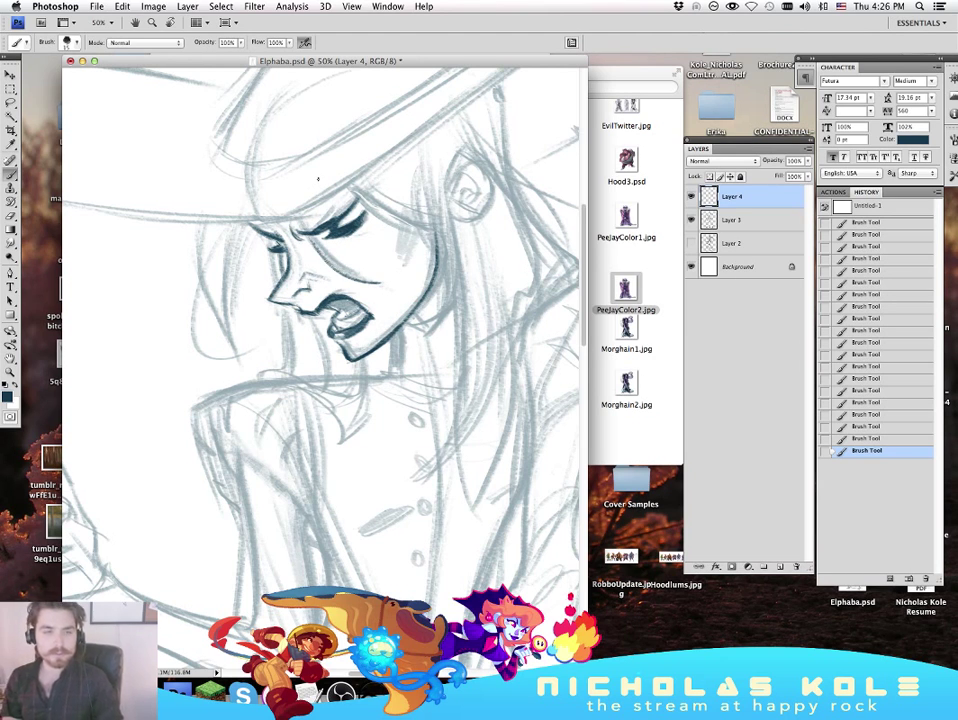
key(Tab)
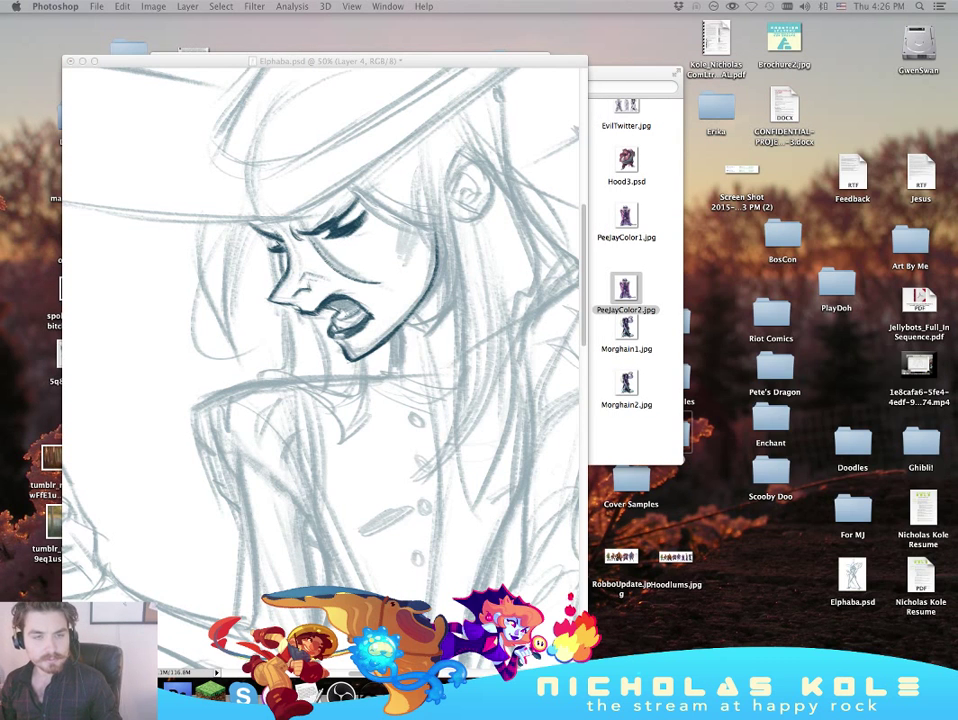
key(Tab)
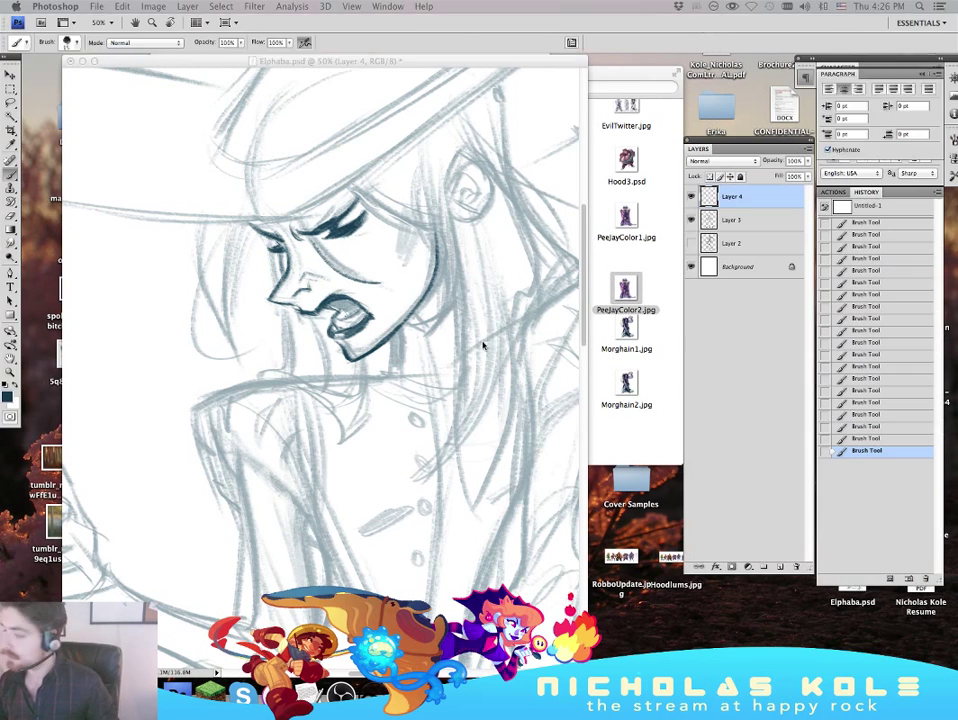
Step: Ink the curve sweeping from the near eyebrow across the temple to the jawline, redoing trial strokes, and add a line beside the nose bridge
drag(356, 193, 418, 241)
key(super+z)
drag(363, 202, 425, 237)
key(super+z)
key(super+z)
key(super+z)
key(super+z)
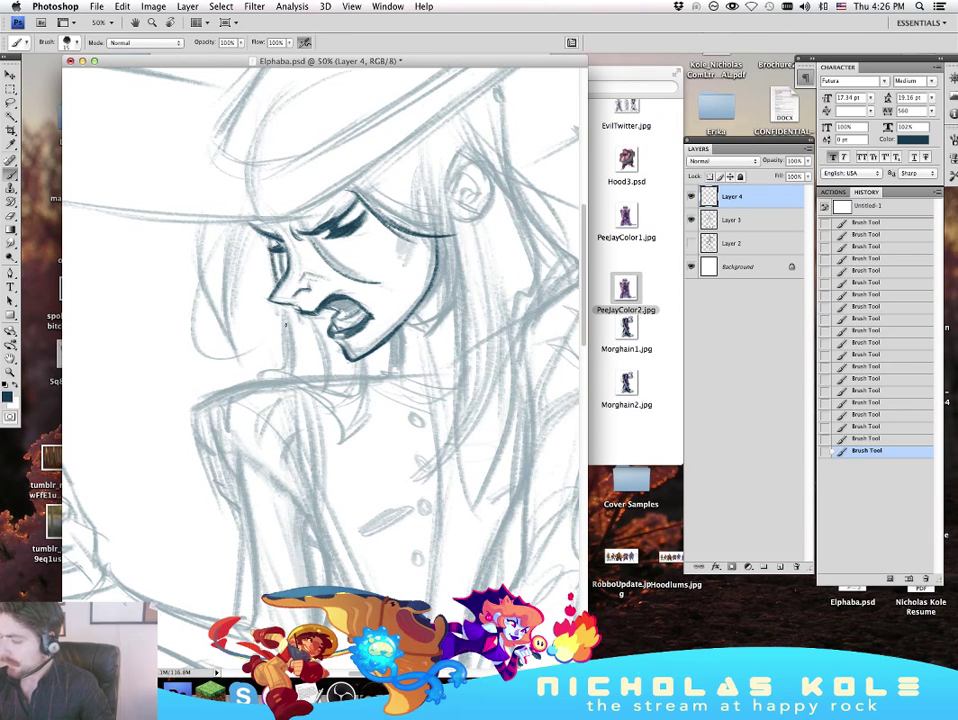
Step: Ink the long line from below the nose to the shoulder, and outline the pointed collar beneath the chin
key(super+z)
key(super+z)
key(super+z)
key(super+z)
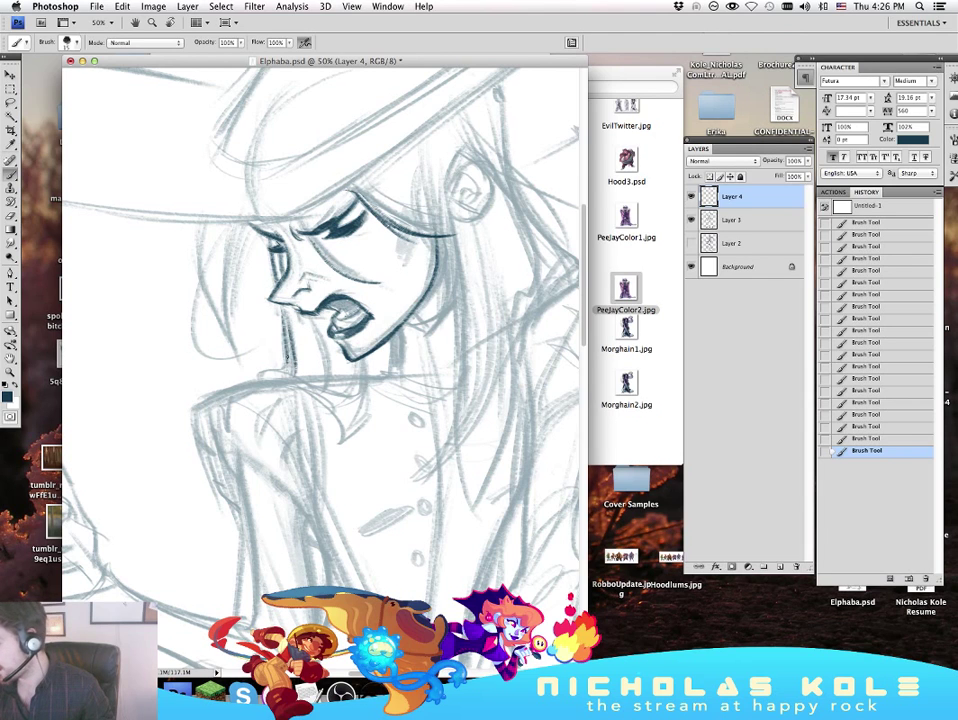
mouse_move(256, 376)
mouse_down()
mouse_move(306, 386)
mouse_move(344, 441)
mouse_up()
drag(366, 362, 367, 428)
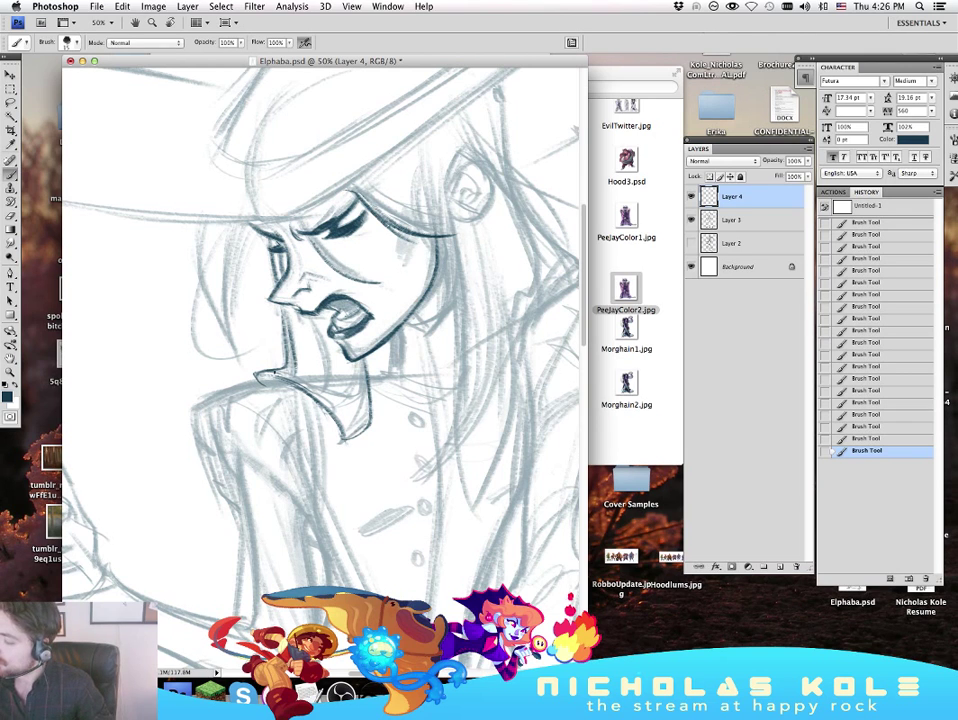
Step: Ink the hair strand running from below the mouth down to the pointed collar, redoing trial strokes
mouse_move(281, 373)
mouse_down()
mouse_move(356, 392)
mouse_move(346, 436)
mouse_up()
key(super+z)
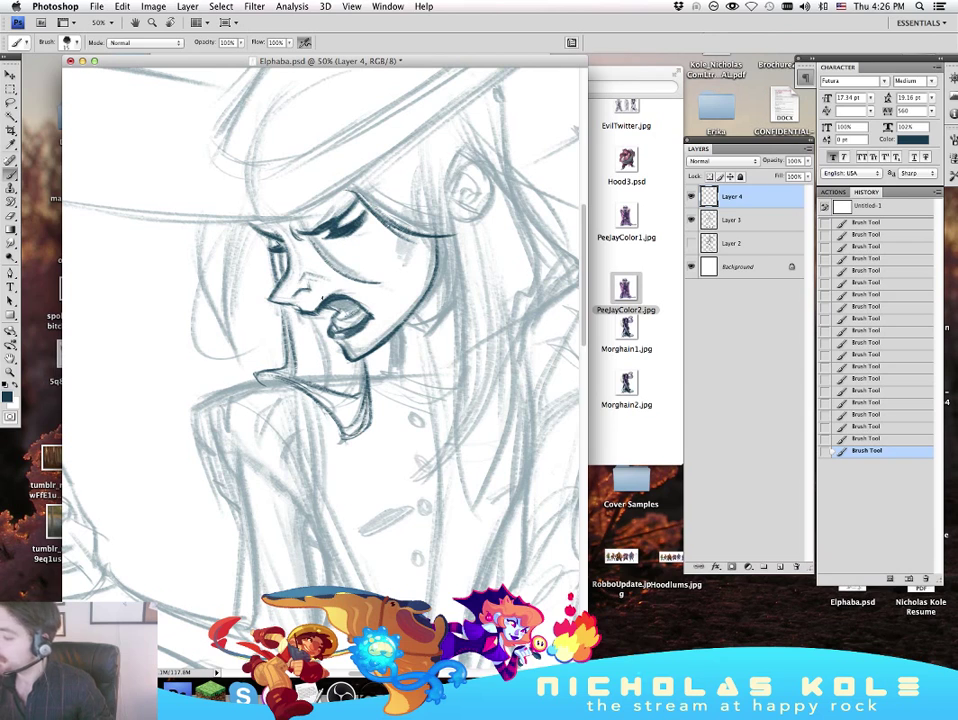
drag(314, 318, 328, 378)
key(super+z)
drag(316, 318, 325, 380)
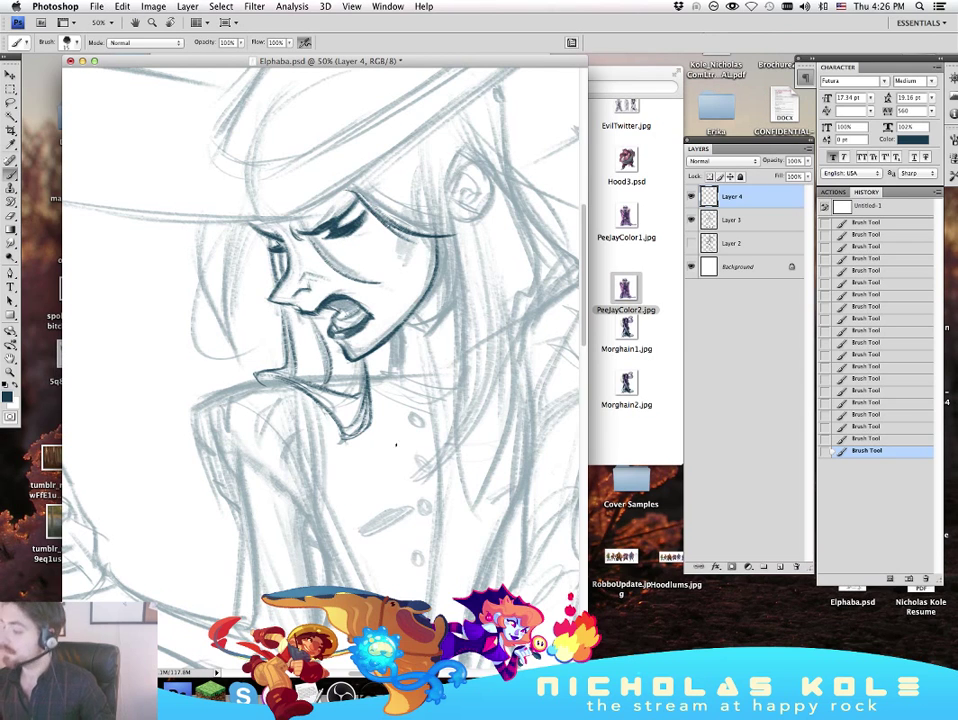
key(super+z)
Step: Ink the long inner strands of the hair lock hanging beneath the hat brim in front of the face
mouse_move(248, 228)
mouse_down()
mouse_move(231, 332)
mouse_move(240, 353)
mouse_move(230, 341)
mouse_up()
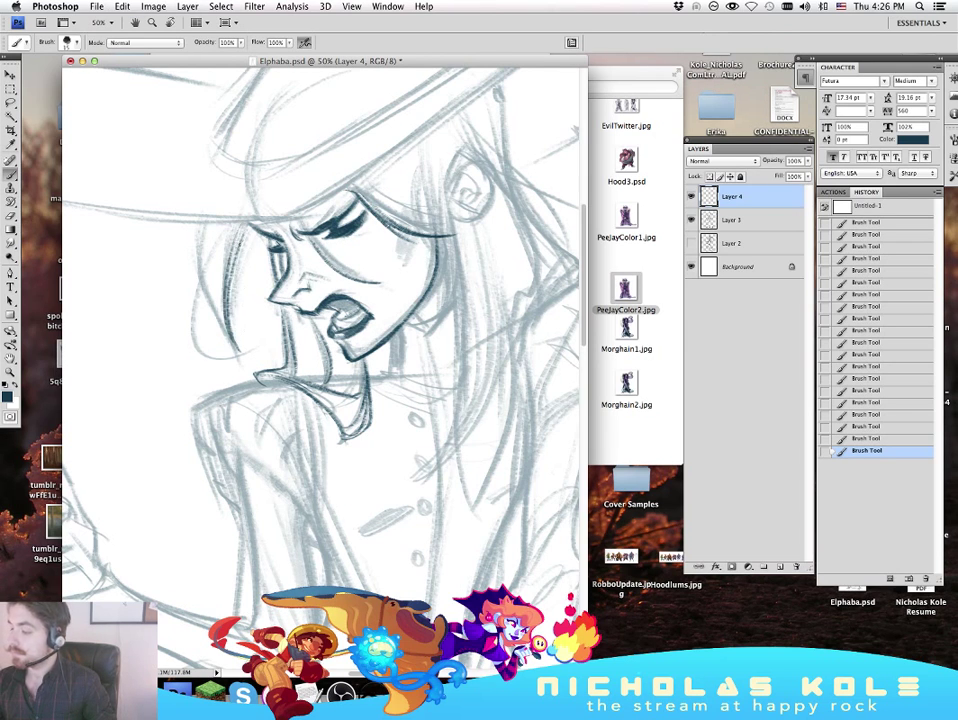
mouse_move(204, 224)
mouse_down()
mouse_move(205, 272)
mouse_move(195, 235)
mouse_move(243, 364)
mouse_up()
drag(201, 288, 246, 376)
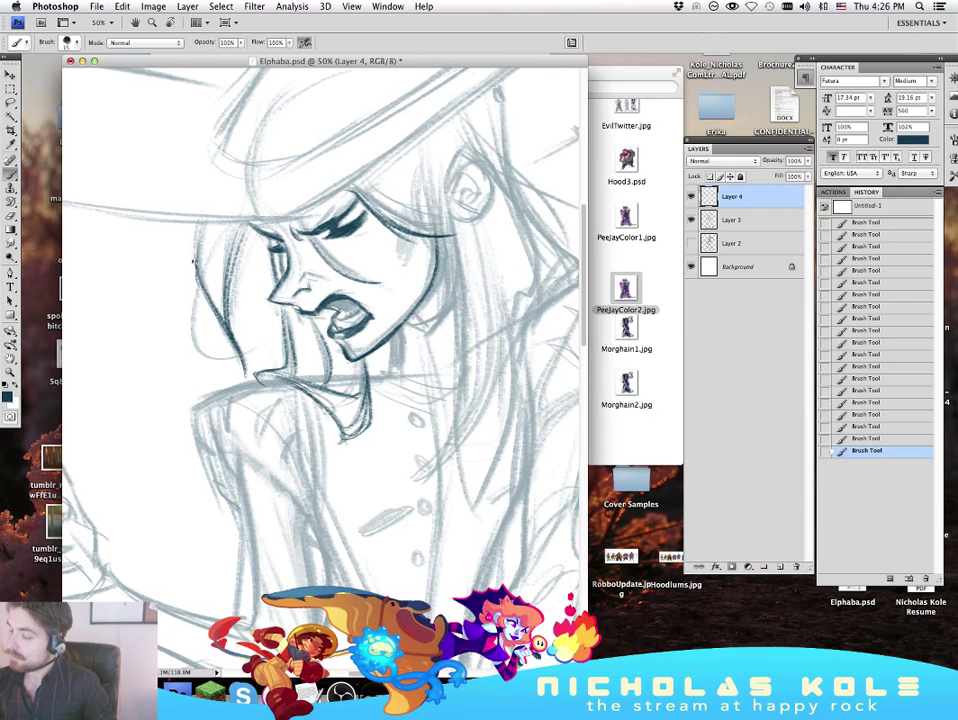
Step: Outline the curling outer edge of the lock in front of the face and reinforce its strands below the brim, redoing strokes
drag(231, 220, 194, 340)
drag(201, 262, 230, 359)
key(super+z)
drag(198, 296, 256, 350)
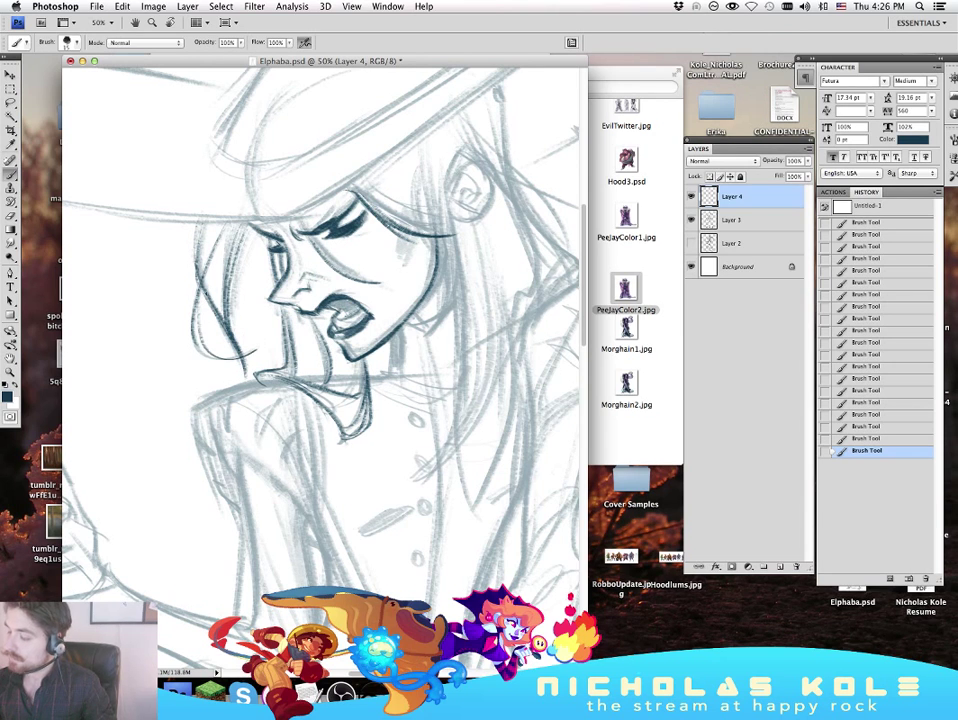
key(super+z)
drag(240, 245, 229, 284)
mouse_move(251, 225)
mouse_down()
mouse_move(231, 271)
mouse_move(234, 315)
mouse_up()
key(super+z)
drag(247, 217, 233, 259)
Step: Ink the hair strand falling from the temple past the jaw toward the collar
drag(456, 215, 383, 230)
mouse_move(288, 211)
mouse_down()
mouse_move(386, 243)
mouse_move(366, 295)
mouse_up()
key(super+z)
mouse_move(379, 251)
mouse_down()
mouse_move(383, 322)
mouse_move(374, 386)
mouse_move(361, 384)
mouse_up()
Step: Outline the ear and ink its inner fold
mouse_move(388, 179)
mouse_down()
mouse_move(373, 212)
mouse_move(399, 181)
mouse_move(411, 221)
mouse_move(388, 244)
mouse_up()
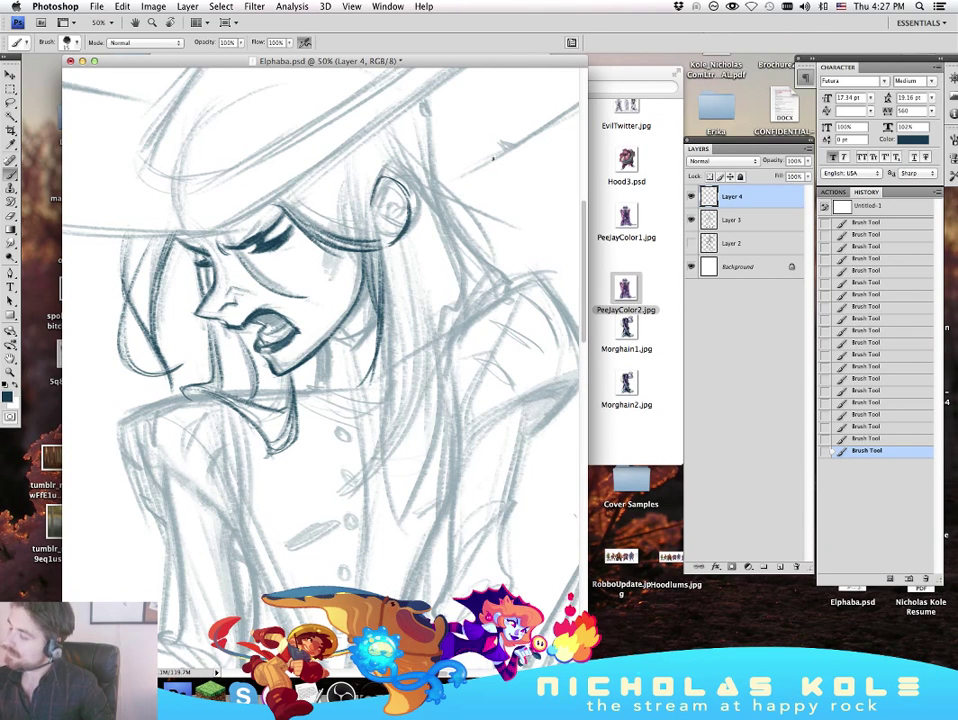
key(shift+super+z)
key(shift+super+z)
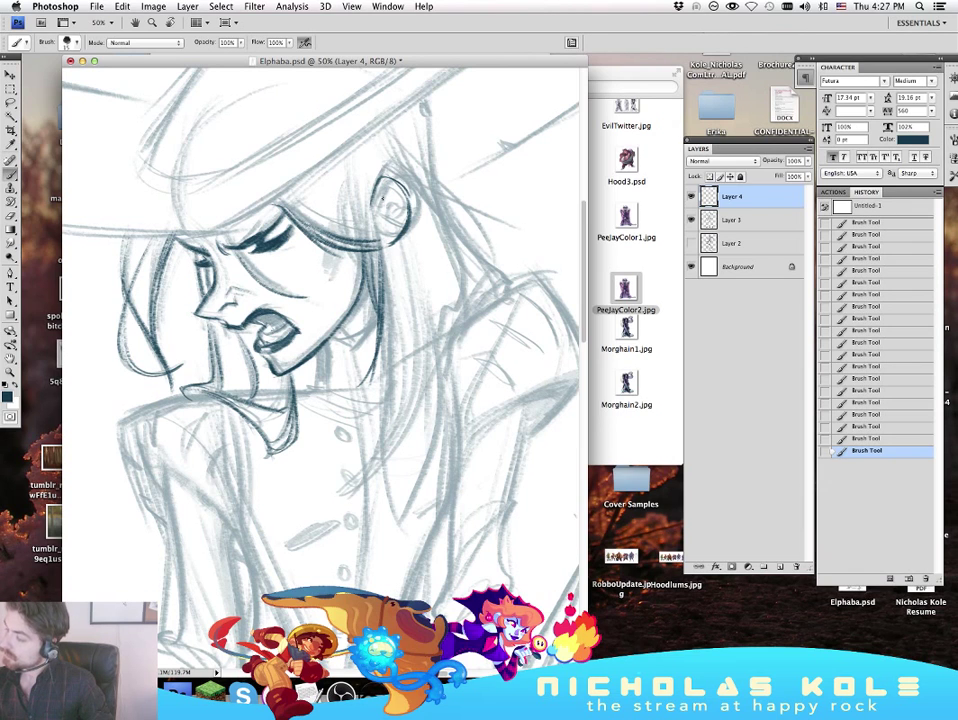
drag(391, 188, 376, 211)
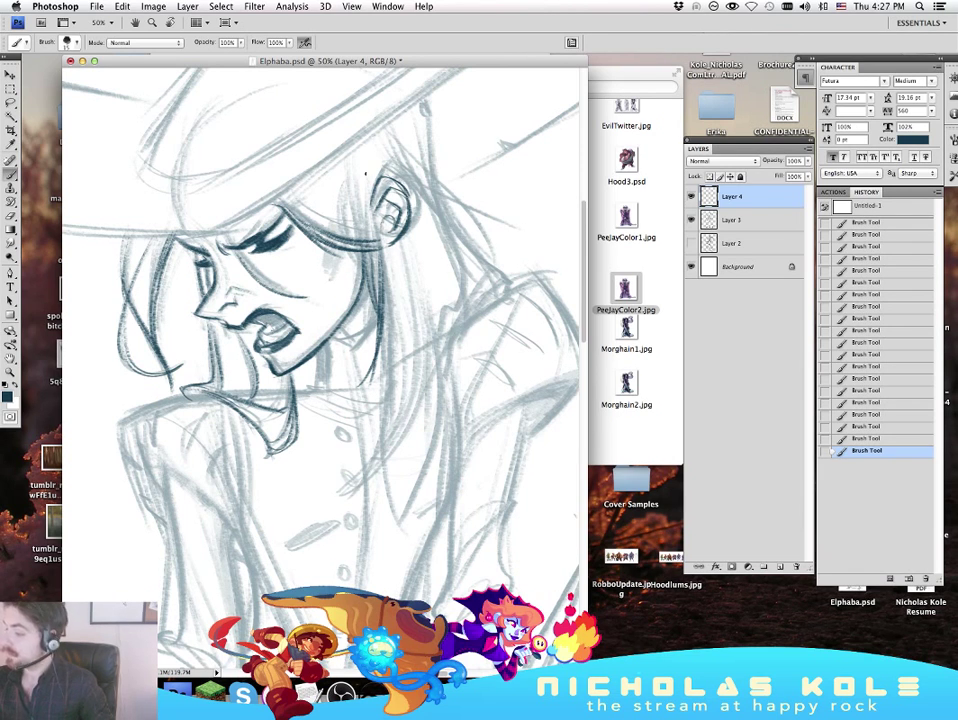
Step: Ink the hair strands descending from the hat brim in front of the ear, redoing the long trial stroke
mouse_move(367, 177)
mouse_down()
mouse_move(387, 268)
mouse_move(365, 412)
mouse_up()
key(super+z)
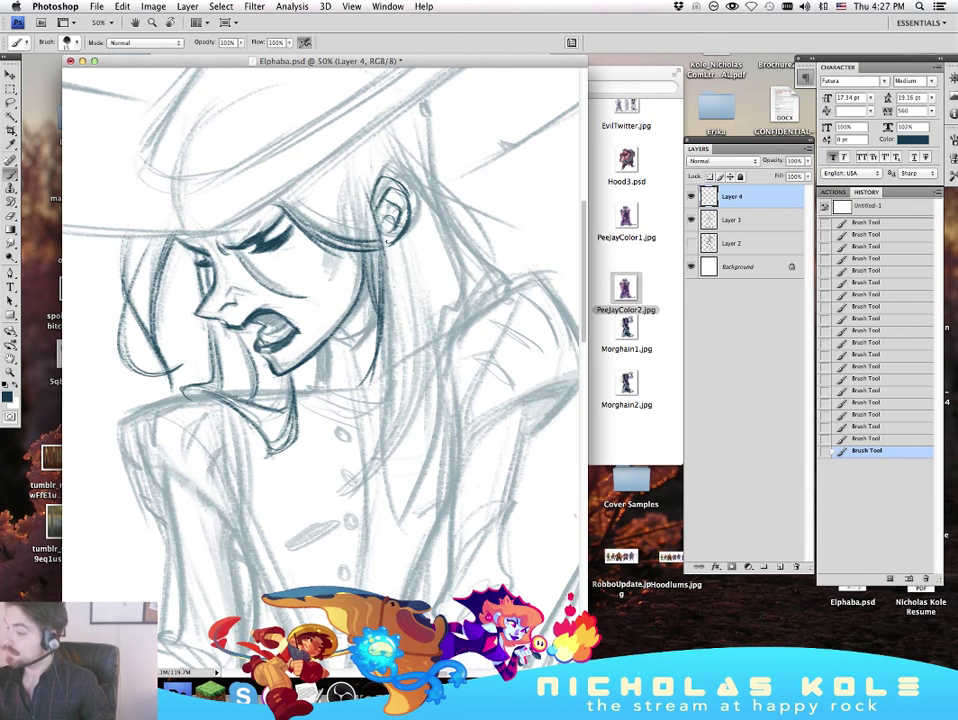
key(super+z)
mouse_move(373, 174)
mouse_down()
mouse_move(384, 278)
mouse_move(365, 201)
mouse_move(374, 246)
mouse_up()
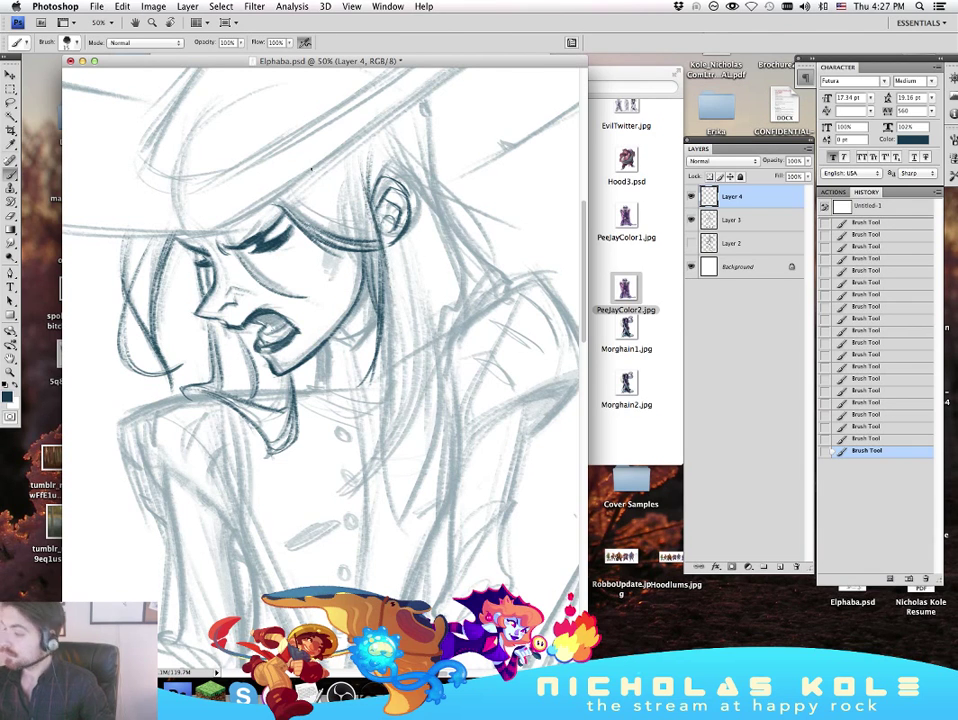
drag(300, 193, 352, 215)
Step: Ink the back edge of the hair from the hat brim down to the shoulder
key(super+equal)
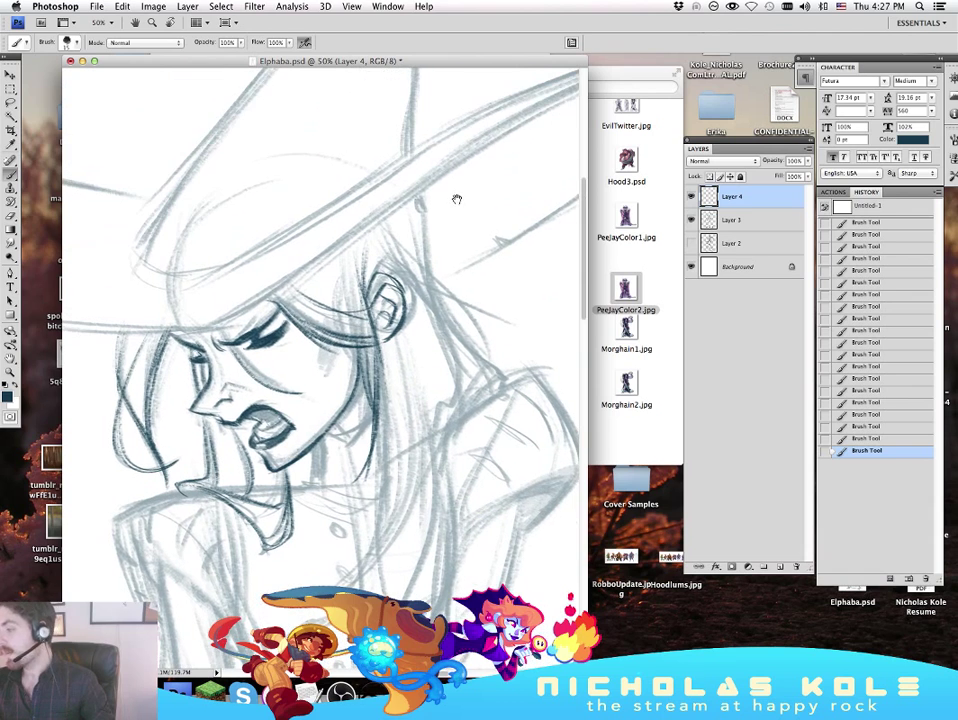
key(super+minus)
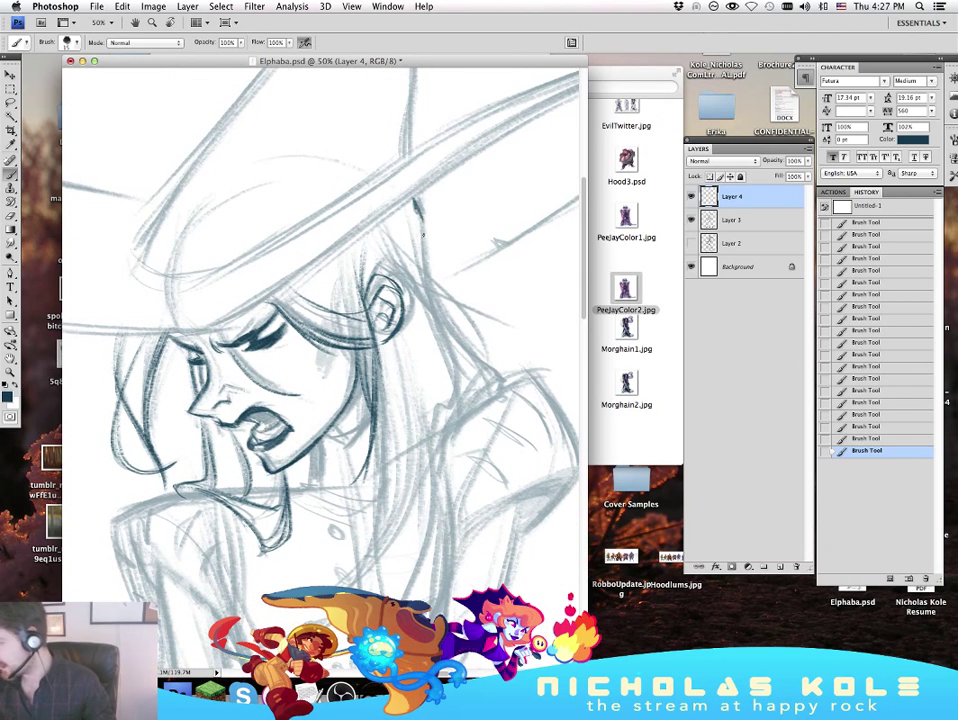
mouse_move(415, 203)
mouse_down()
mouse_move(440, 308)
mouse_move(492, 374)
mouse_up()
key(super+z)
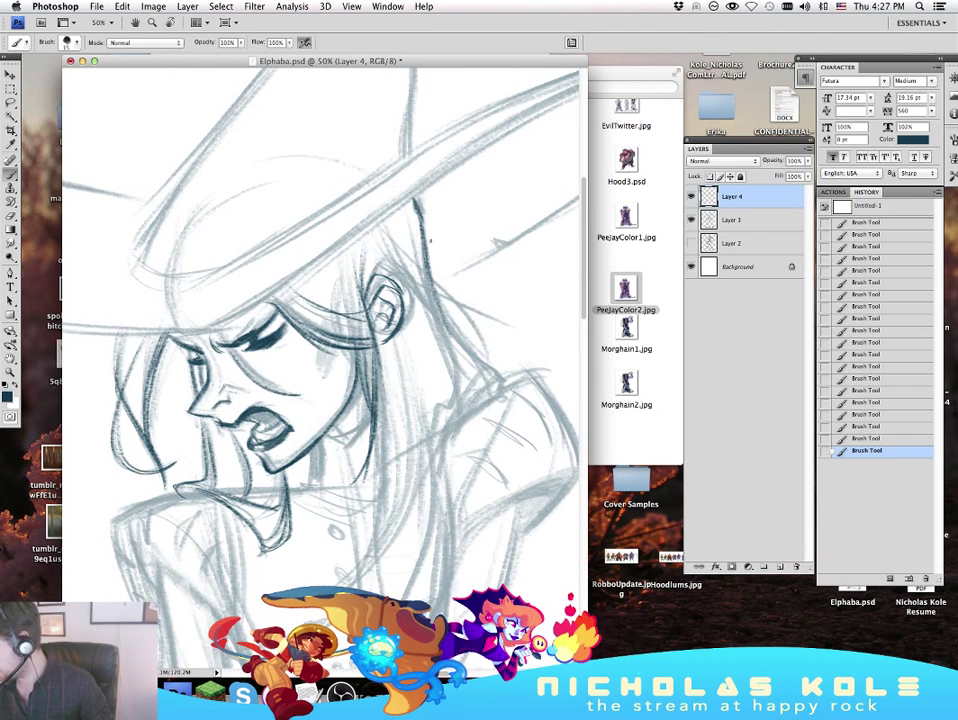
drag(427, 249, 498, 376)
drag(463, 340, 503, 390)
Step: Add a loose strand flicking outward from the back of the hair, redoing trial strokes
drag(470, 305, 498, 325)
key(super+z)
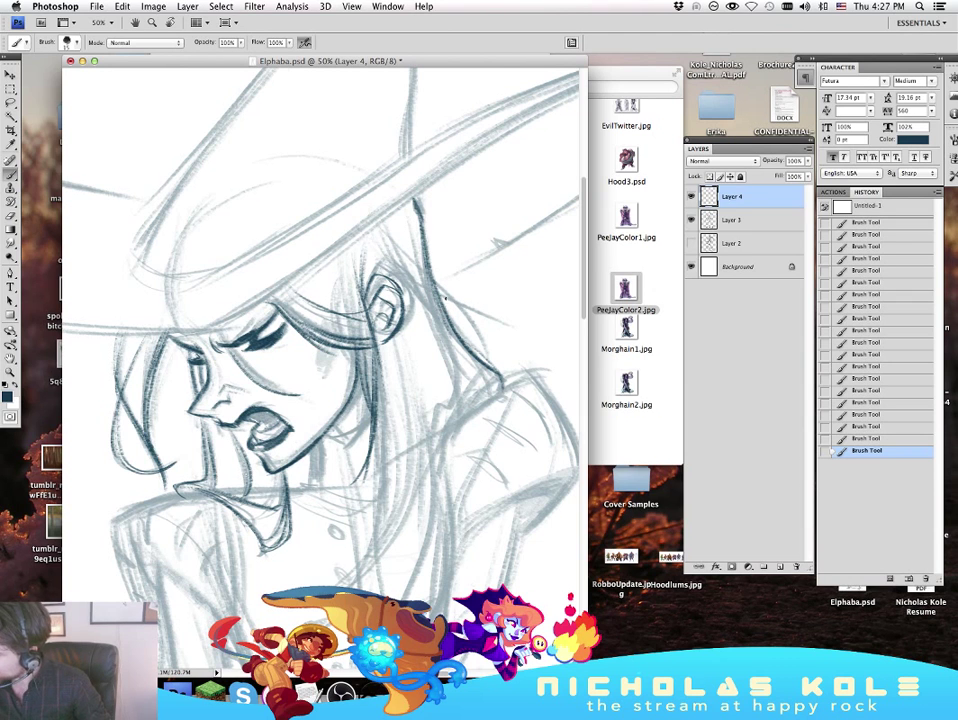
mouse_move(429, 267)
mouse_down()
mouse_move(377, 224)
mouse_move(514, 334)
mouse_up()
mouse_move(440, 296)
mouse_down()
mouse_move(489, 378)
mouse_move(511, 316)
mouse_up()
key(super+z)
Step: Ink the long hair lock falling from behind the ear to a pointed tip over the chest
mouse_move(387, 249)
mouse_down()
mouse_move(405, 384)
mouse_move(376, 473)
mouse_up()
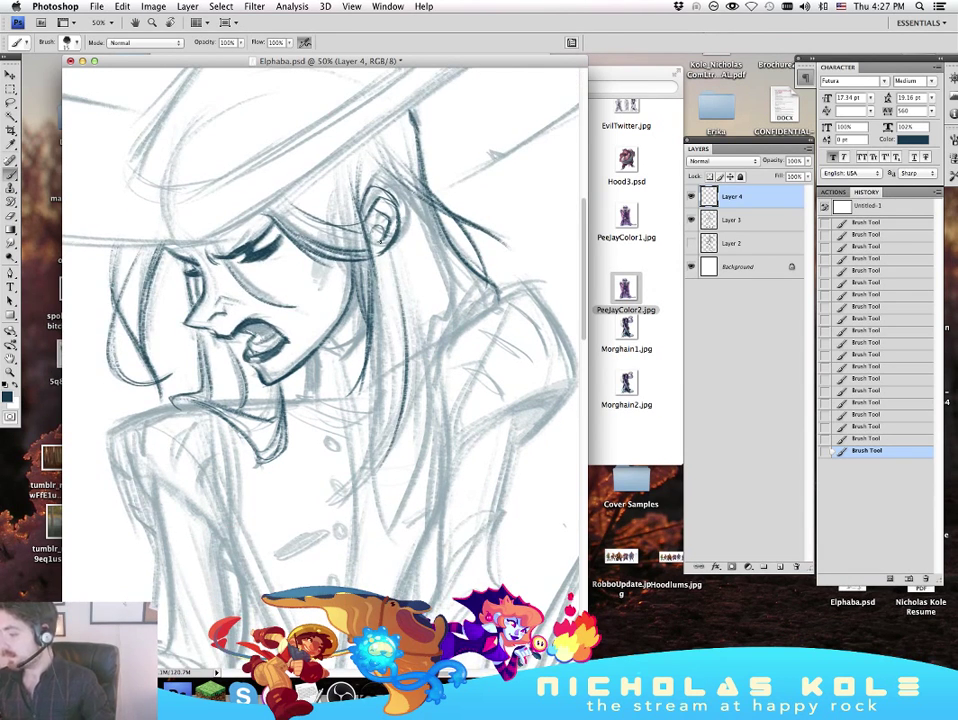
drag(374, 277, 371, 442)
mouse_move(378, 310)
mouse_down()
mouse_move(358, 502)
mouse_move(346, 502)
mouse_up()
drag(404, 420, 347, 502)
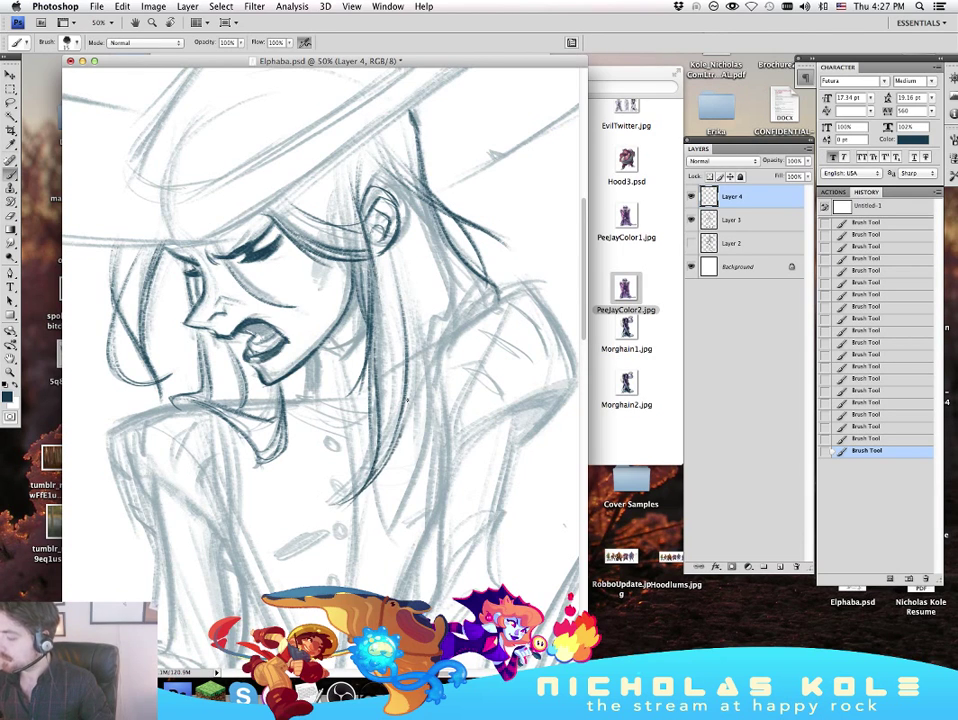
Step: Ink the second, longer lock beside the first one, tapering it to a point over the chest
drag(416, 338, 378, 468)
drag(415, 311, 377, 474)
drag(407, 267, 391, 483)
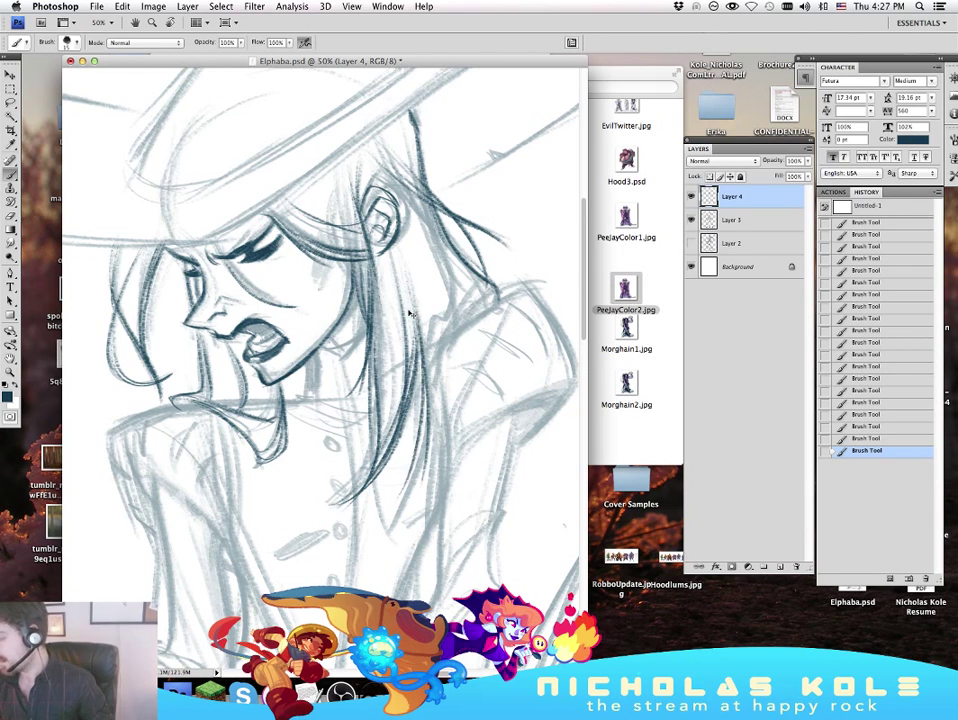
key(super+z)
drag(409, 314, 380, 527)
drag(423, 388, 387, 536)
Step: Ink the rear hair mass where it curves inward behind the collar and meets the shoulder
mouse_move(434, 390)
mouse_down()
mouse_move(456, 321)
mouse_move(491, 302)
mouse_up()
drag(452, 229, 434, 335)
drag(457, 252, 428, 354)
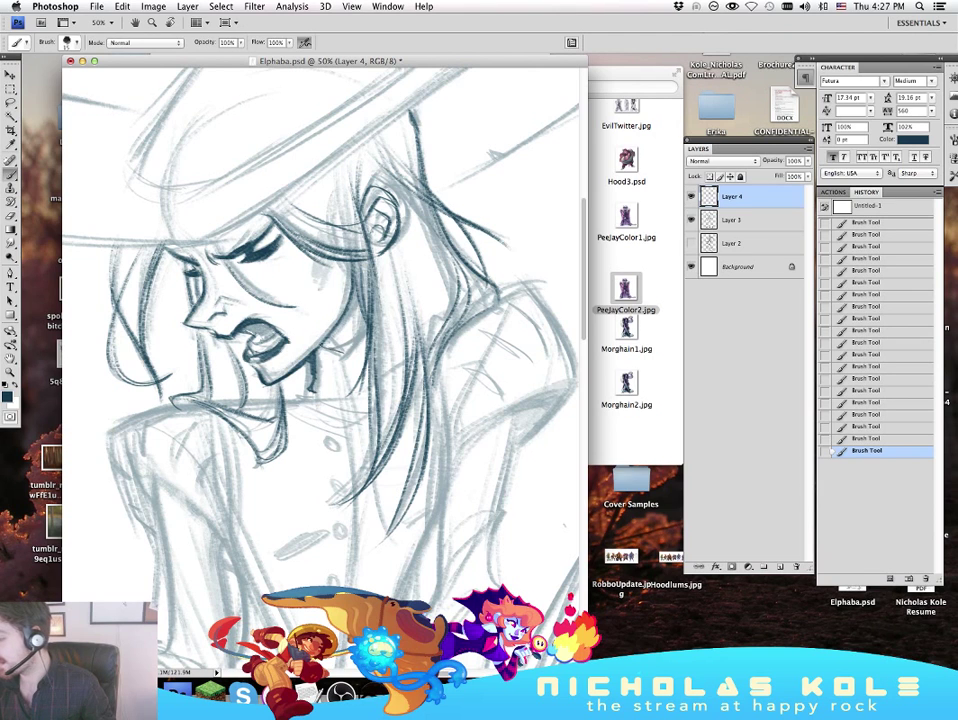
Step: Ink the neck below the jaw and the near side of the open collar
drag(362, 335, 345, 351)
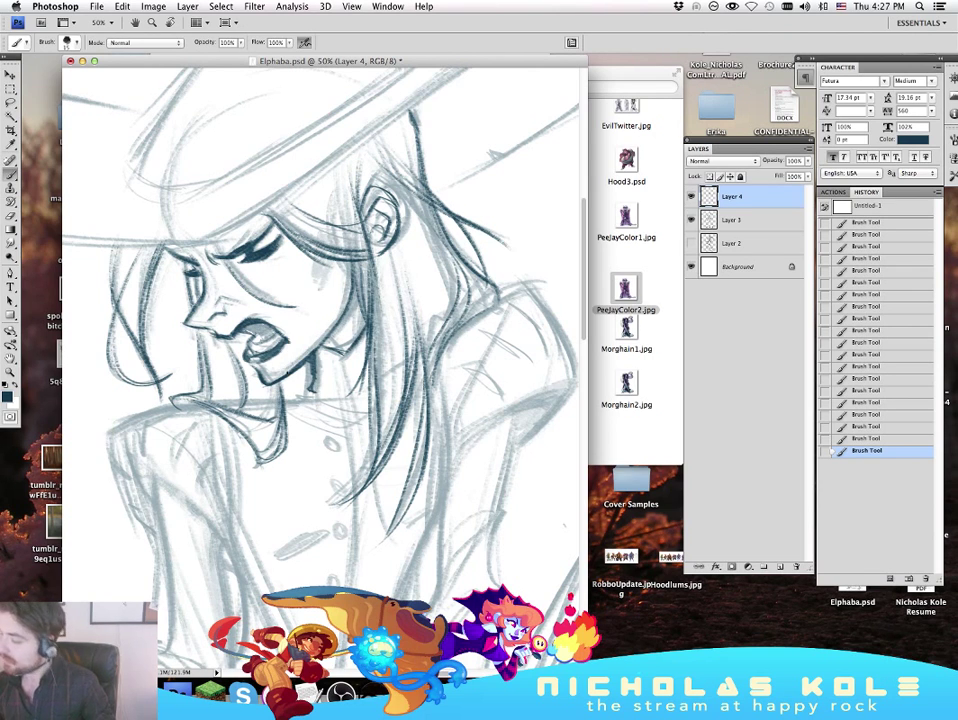
mouse_move(276, 402)
mouse_down()
mouse_move(313, 396)
mouse_move(357, 418)
mouse_up()
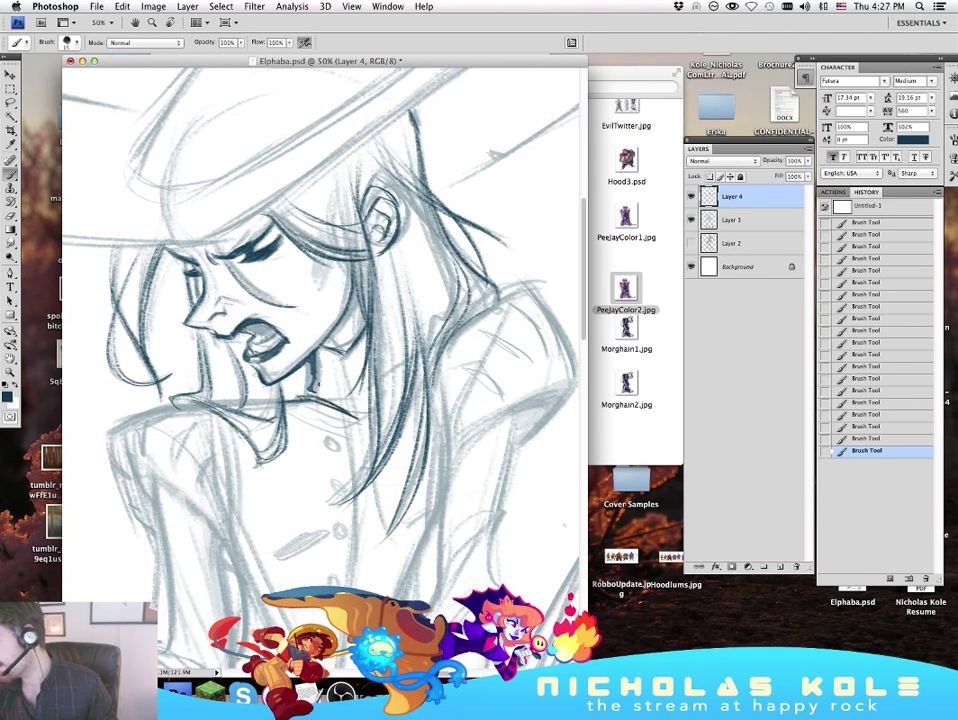
drag(236, 292, 270, 303)
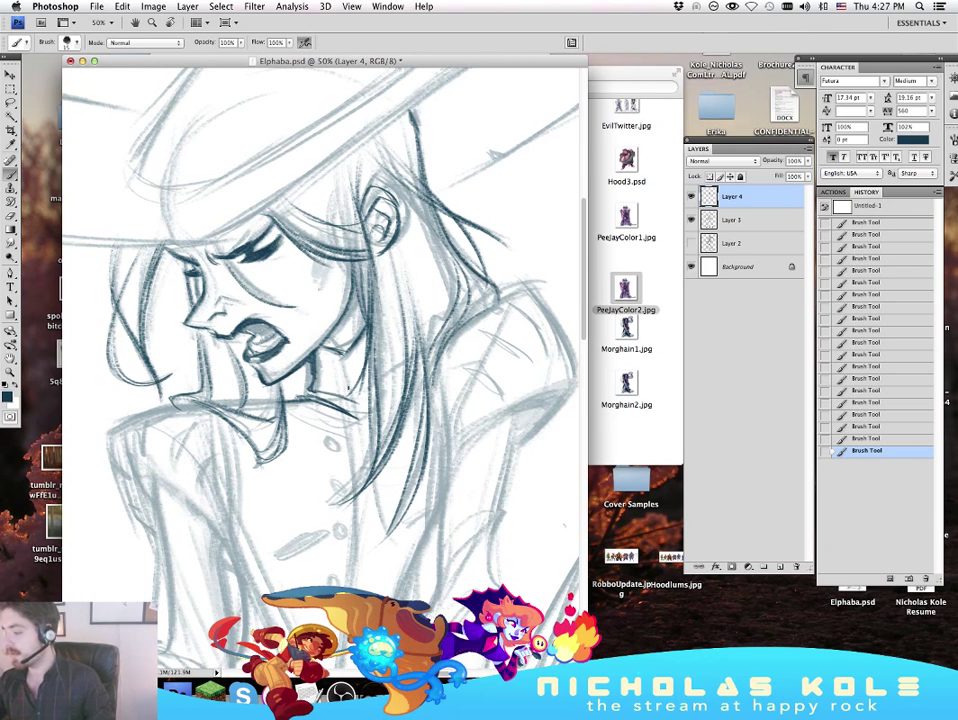
mouse_move(241, 261)
mouse_down()
mouse_move(256, 264)
mouse_move(265, 301)
mouse_up()
drag(257, 270, 269, 306)
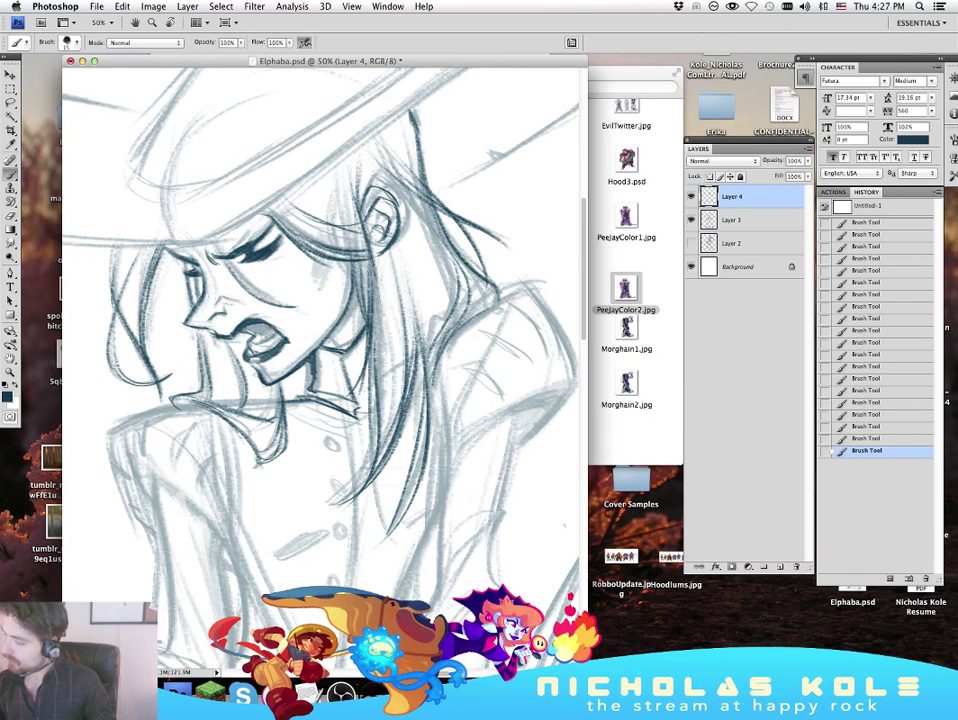
Step: Ink the curved top of the shoulder beneath the pointed collar
drag(451, 478, 475, 433)
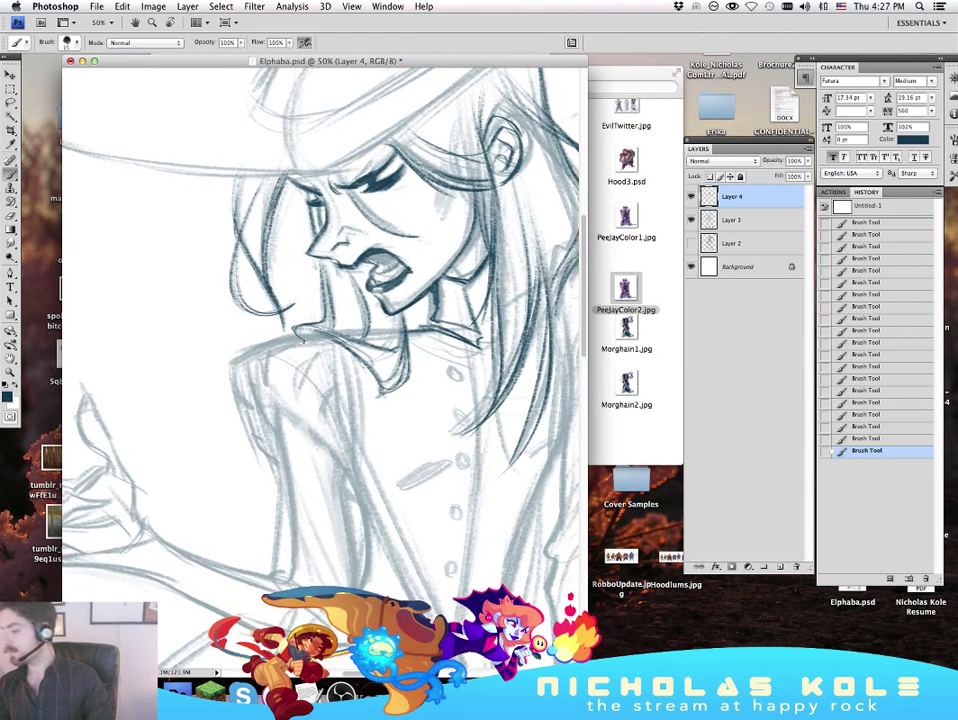
key(super+z)
mouse_move(278, 342)
mouse_down()
mouse_move(237, 360)
mouse_move(326, 333)
mouse_up()
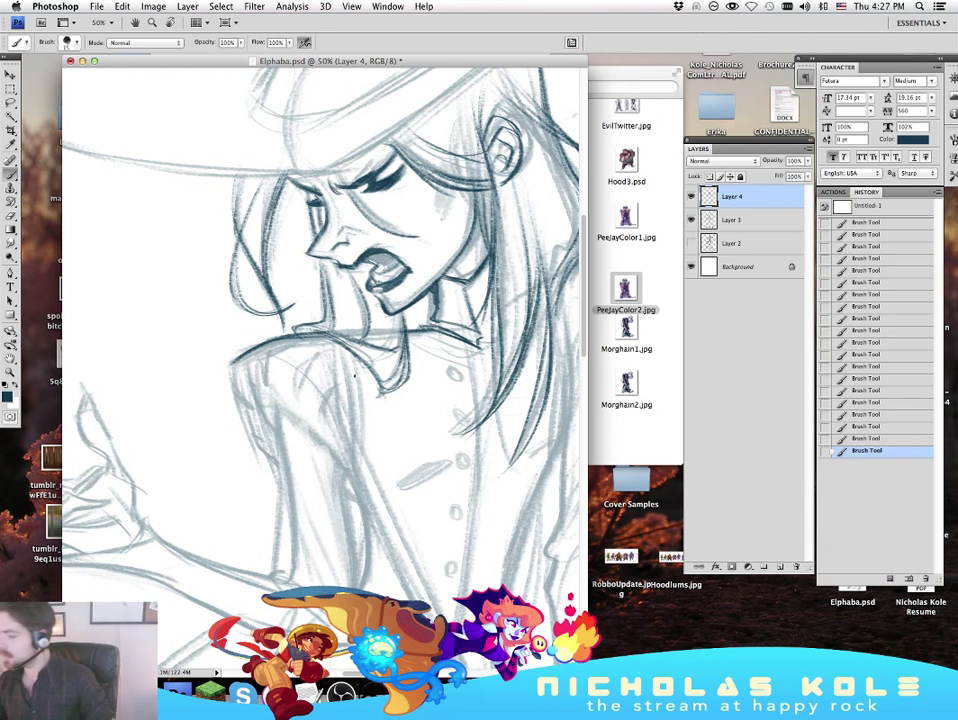
Step: Ink the coat's front closure line running down from the collar beside the buttons, redoing trial strokes
drag(525, 393, 445, 366)
key(super+z)
drag(405, 322, 404, 467)
key(super+z)
drag(408, 388, 398, 487)
key(super+z)
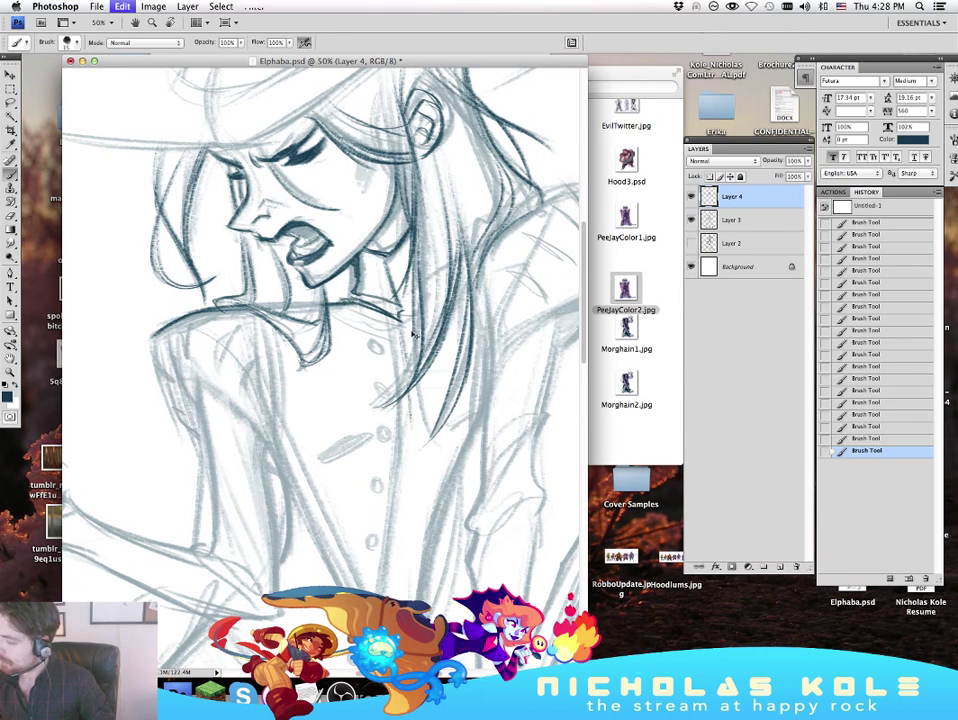
drag(406, 324, 401, 371)
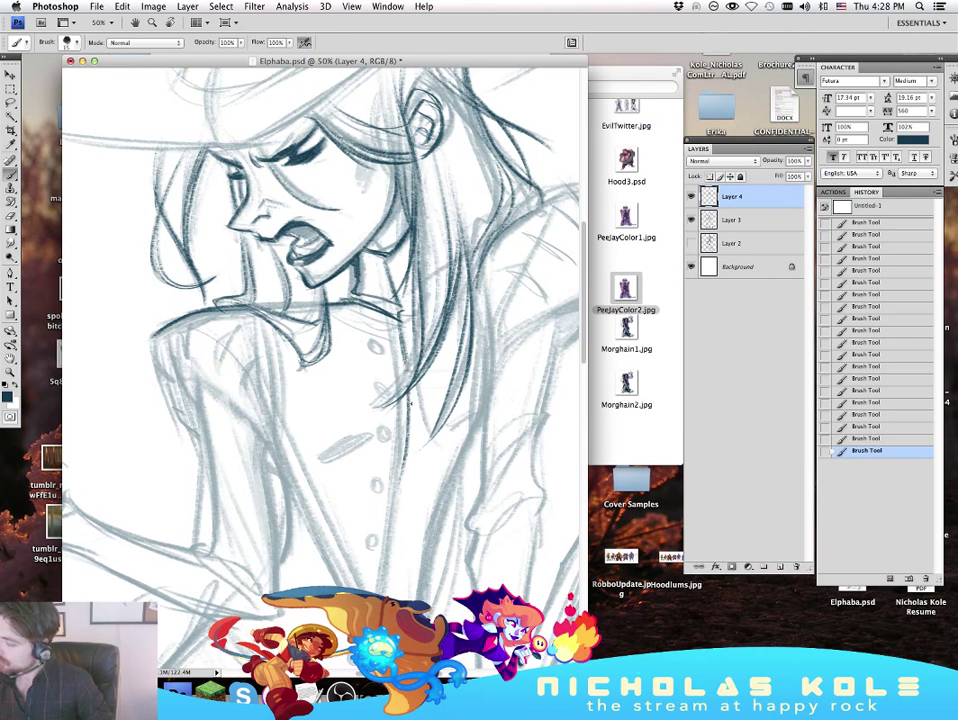
Step: Ink the line dropping from under the pointed collar down the side of the chest
mouse_move(497, 447)
mouse_down()
mouse_move(447, 440)
mouse_move(507, 418)
mouse_up()
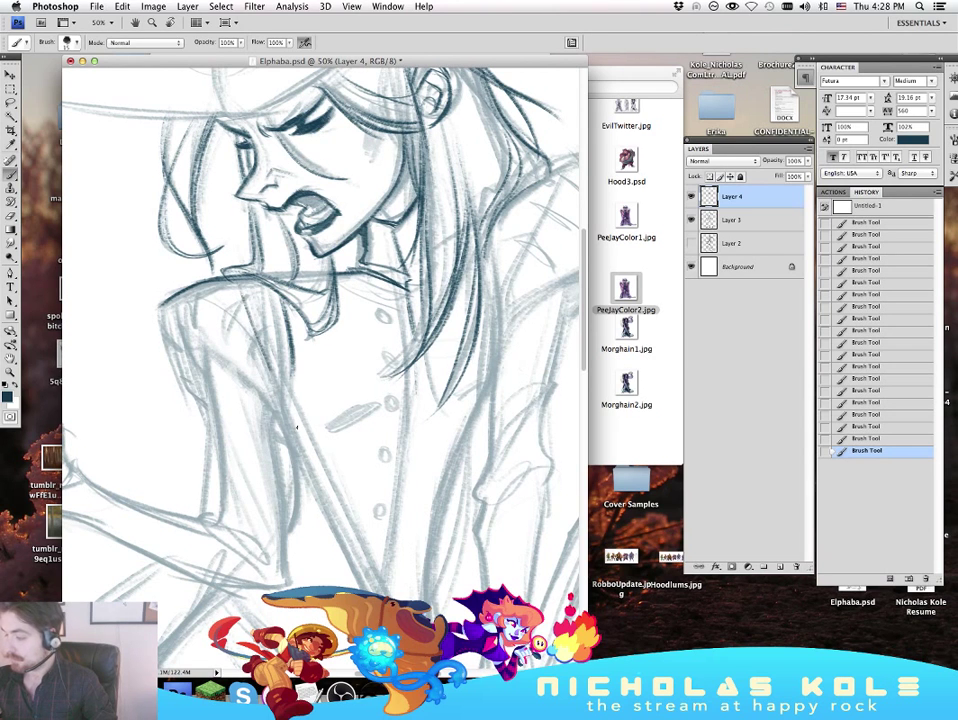
drag(360, 439, 322, 270)
drag(269, 198, 296, 268)
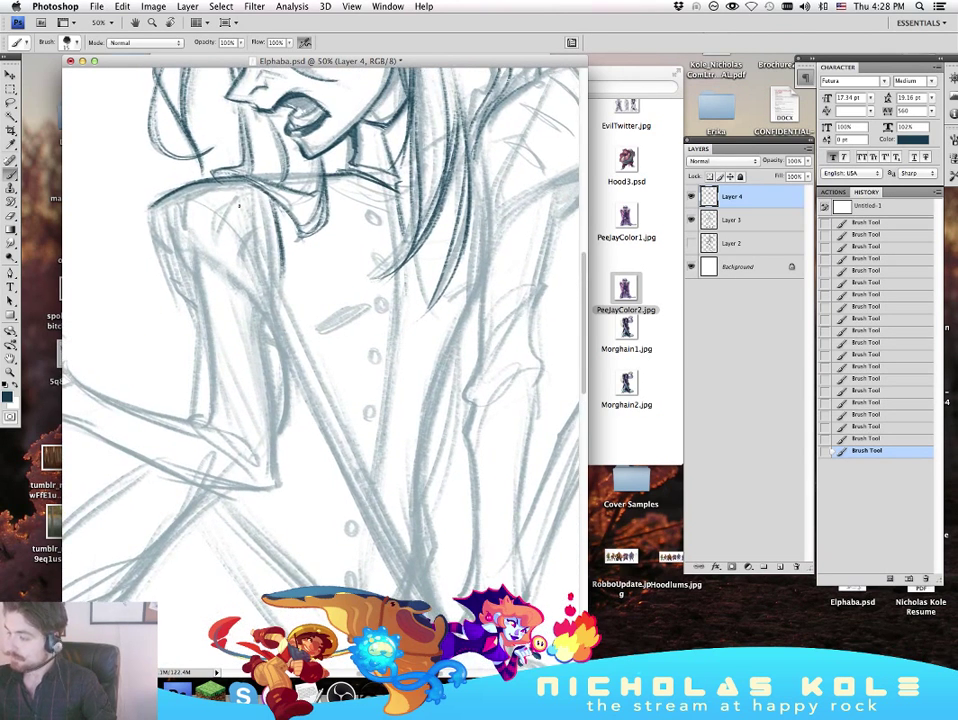
key(super+z)
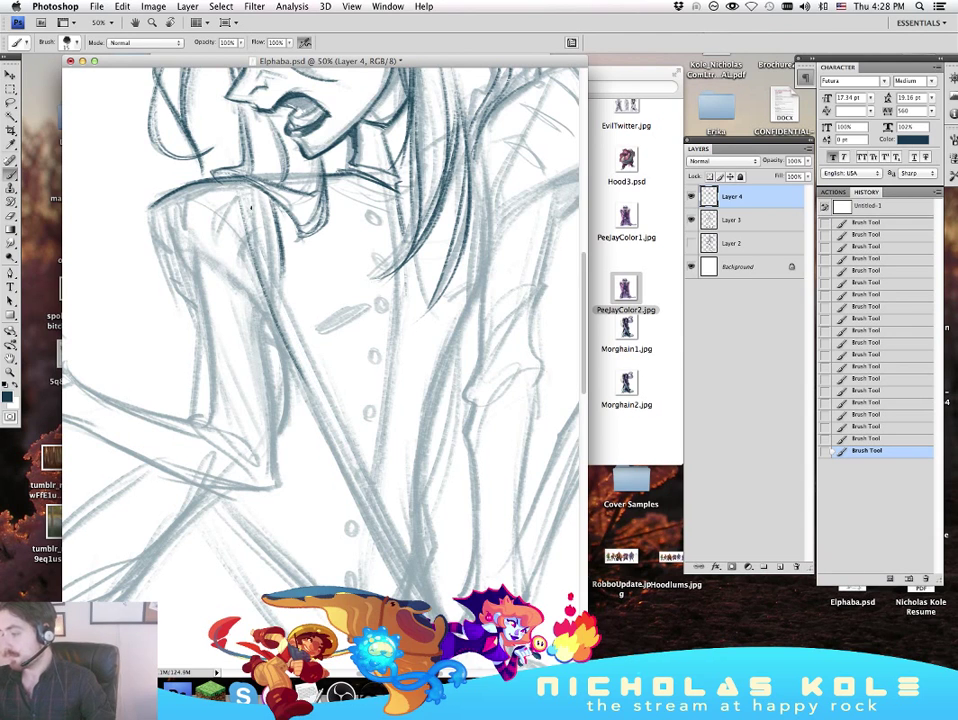
Step: Ink the long diagonal line from the top of the shoulder down to the waist, redoing trial strokes
drag(242, 195, 403, 534)
key(super+z)
drag(239, 189, 430, 601)
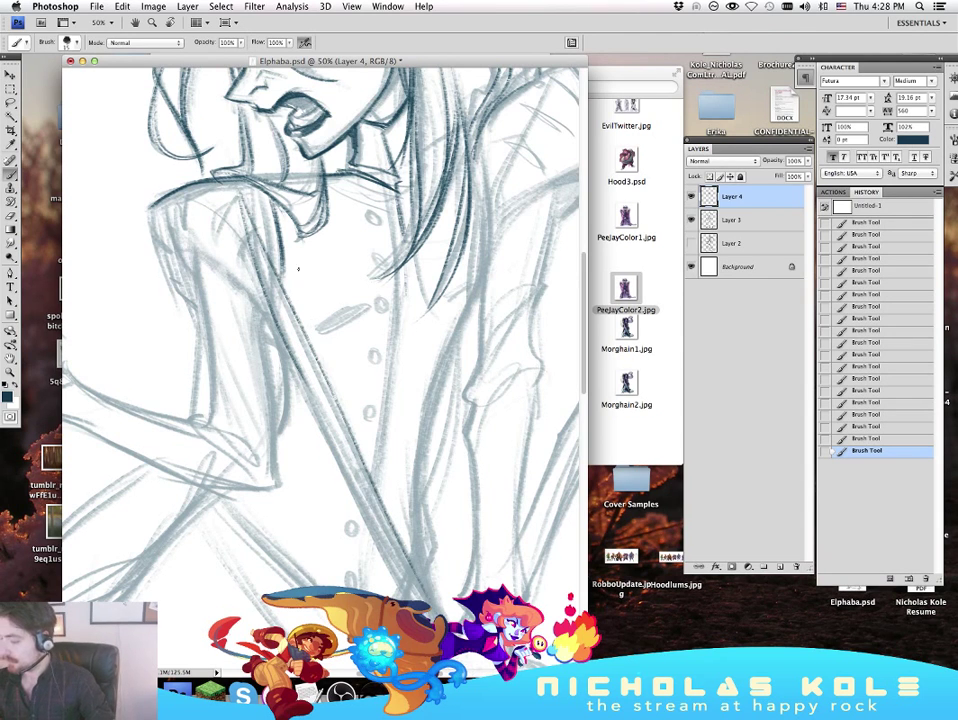
drag(240, 191, 367, 487)
key(super+z)
Step: Strengthen the lower part of the long diagonal line down to the waist, redoing strokes
drag(286, 345, 381, 549)
drag(293, 367, 397, 596)
key(super+z)
drag(320, 427, 411, 598)
drag(364, 512, 416, 601)
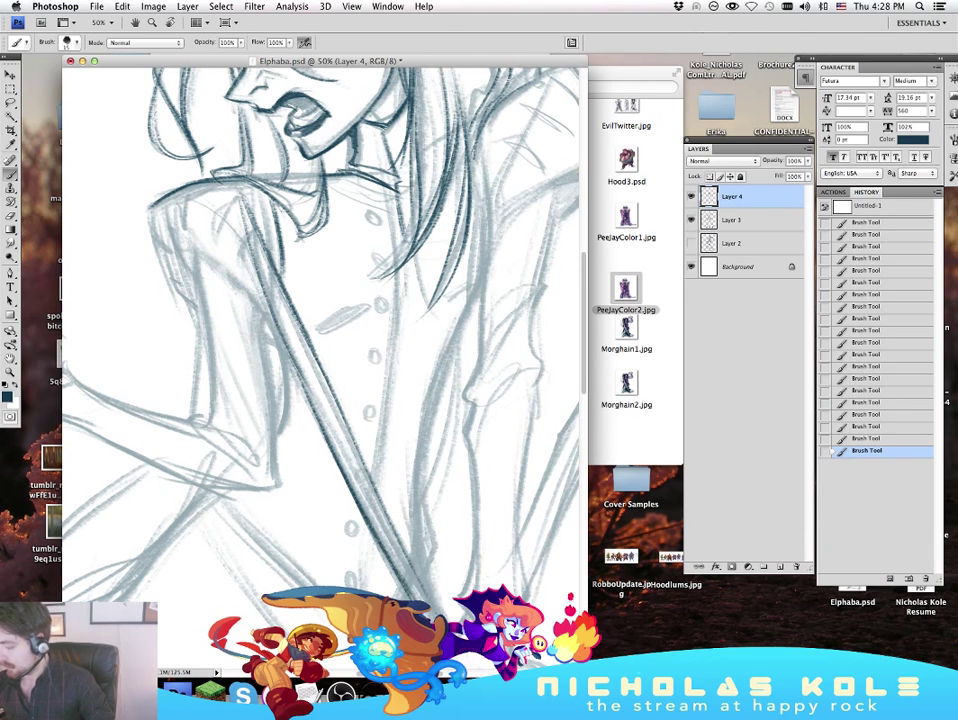
key(super+z)
drag(367, 515, 415, 601)
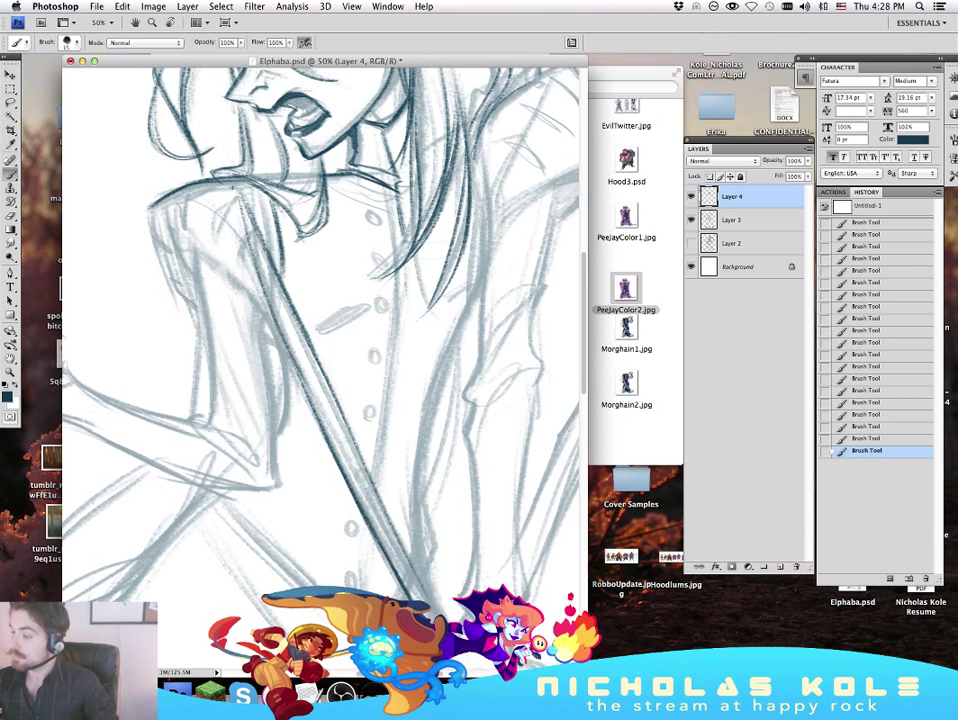
Step: Add short strokes at the upper end of the diagonal line, just beneath the pointed collar
drag(175, 140, 259, 268)
drag(245, 187, 274, 261)
drag(245, 189, 268, 244)
mouse_move(214, 175)
mouse_down()
mouse_move(211, 216)
mouse_move(227, 220)
mouse_up()
Step: Ink the far side of the torso from beneath the hair down past the armpit, redoing trial strokes
drag(528, 369, 496, 460)
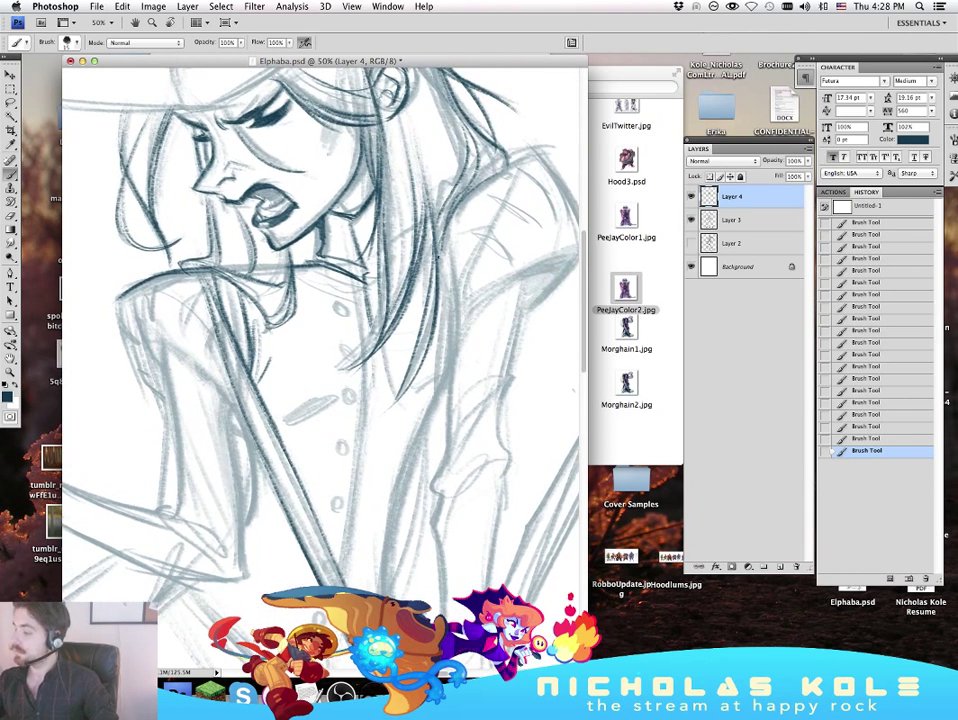
key(super+z)
drag(445, 262, 410, 469)
key(super+z)
drag(334, 187, 318, 345)
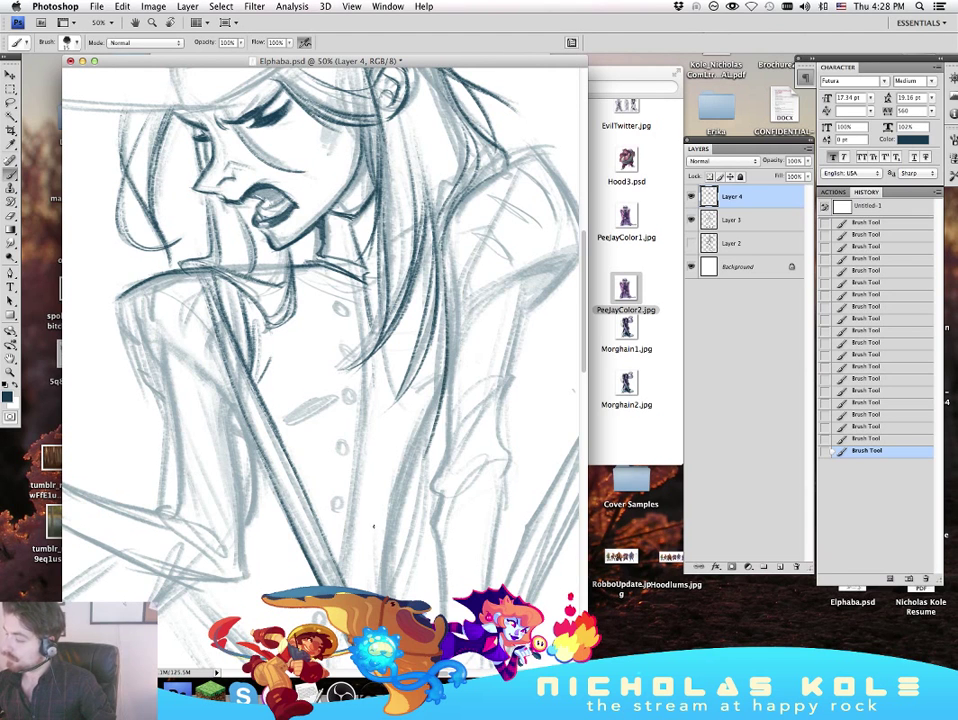
key(super+z)
drag(340, 189, 316, 350)
drag(457, 457, 436, 384)
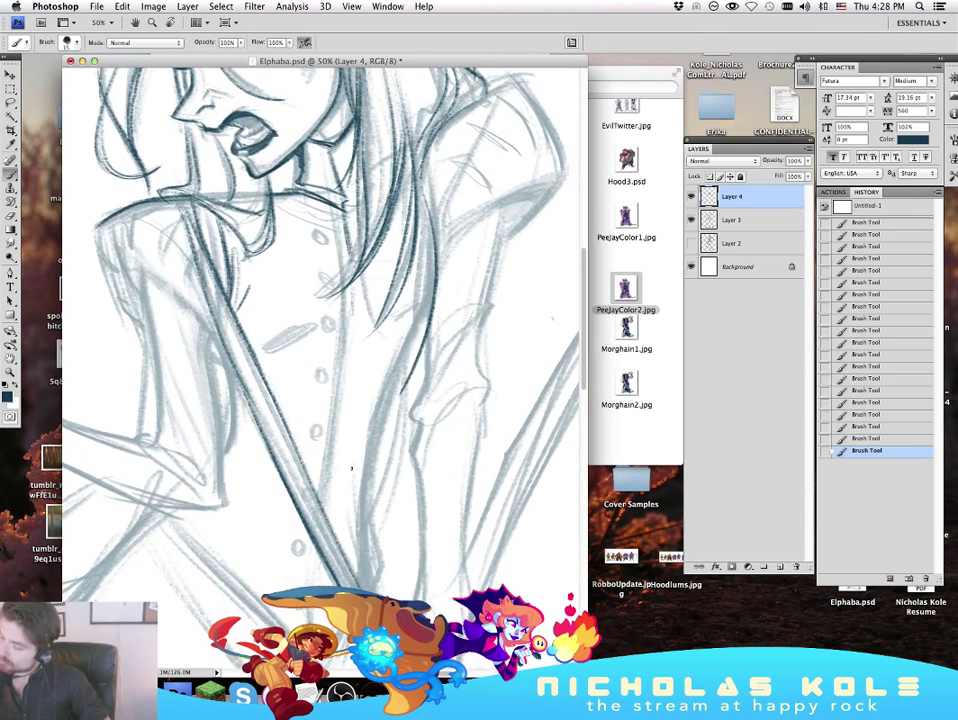
Step: Redo the far torso line and carry it in a long curve down to the waist
drag(368, 558, 421, 350)
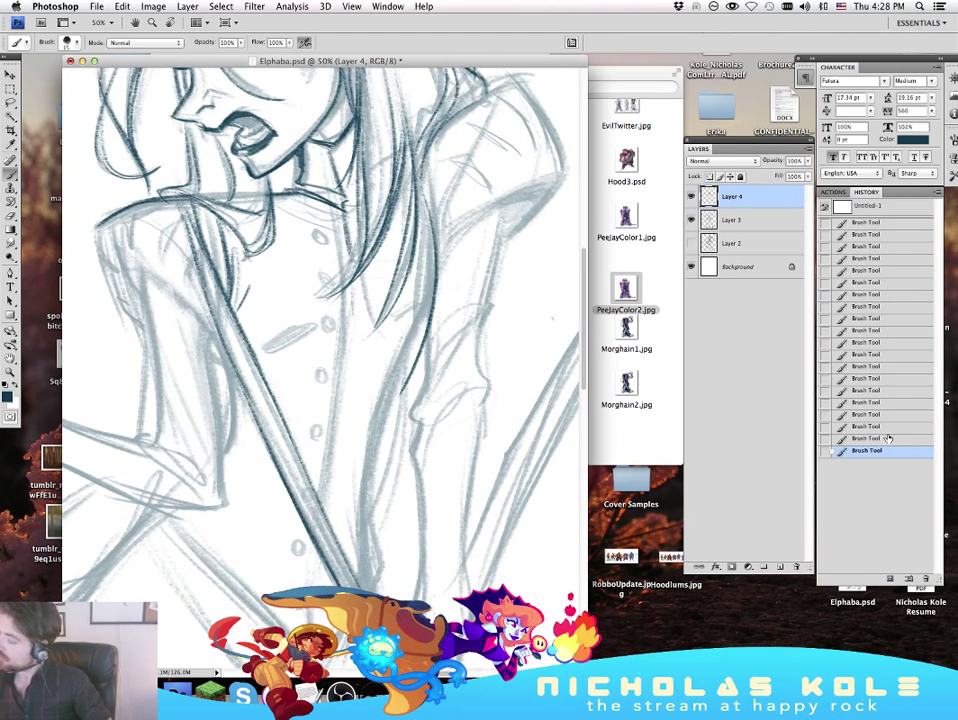
key(super+z)
drag(428, 219, 412, 378)
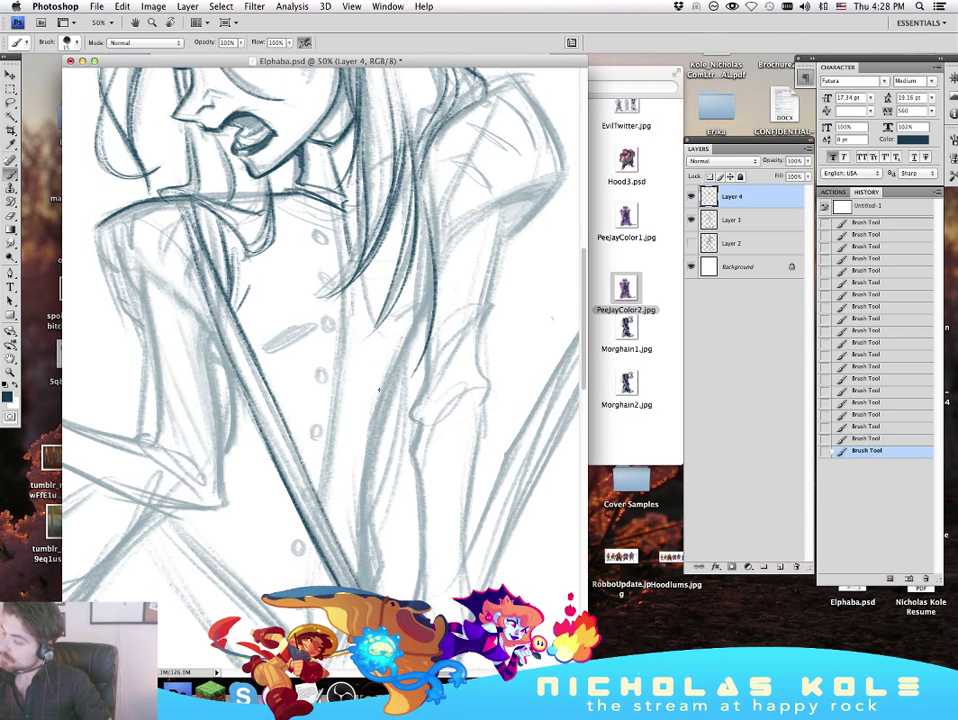
drag(379, 561, 416, 370)
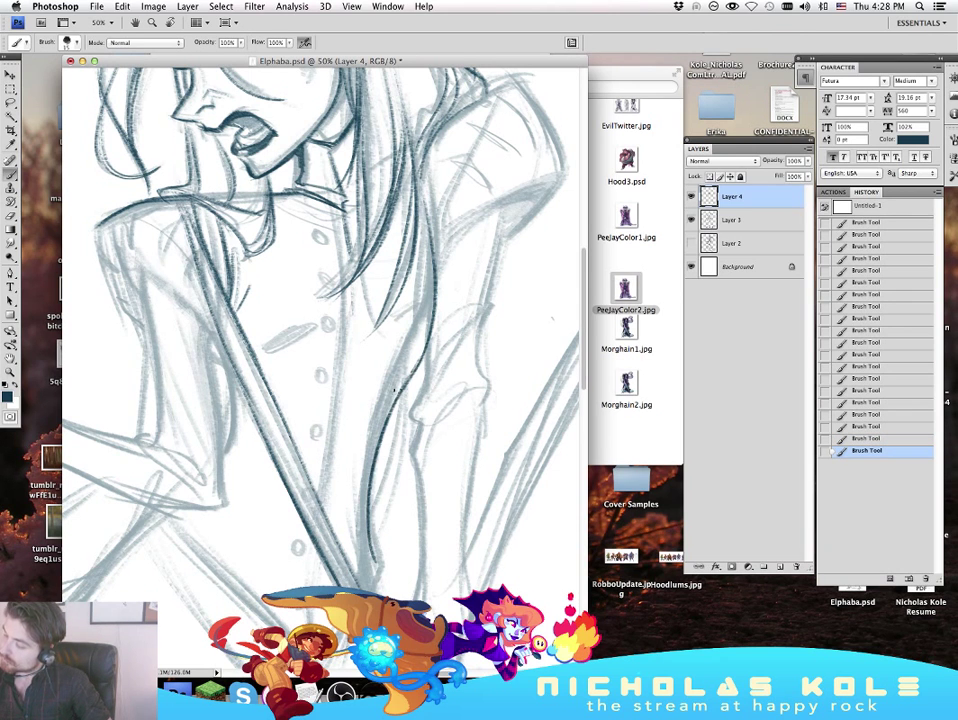
Step: Hide the Layer 3 sketch to check the inked lines on their own, and show it again
key(z)
alt+click(371, 426)
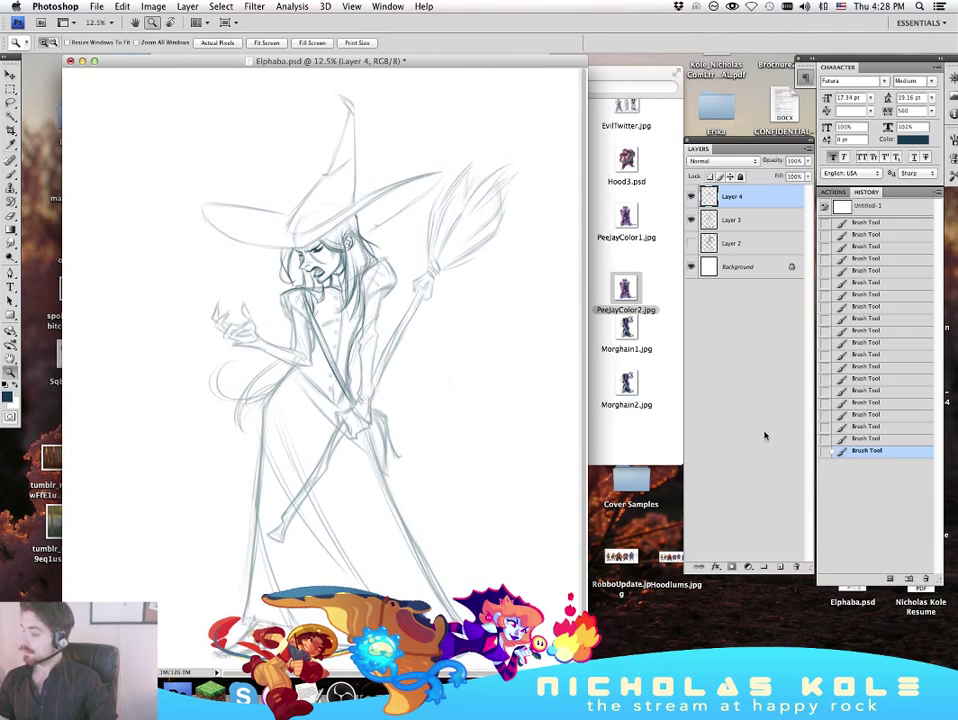
click(426, 415)
click(691, 220)
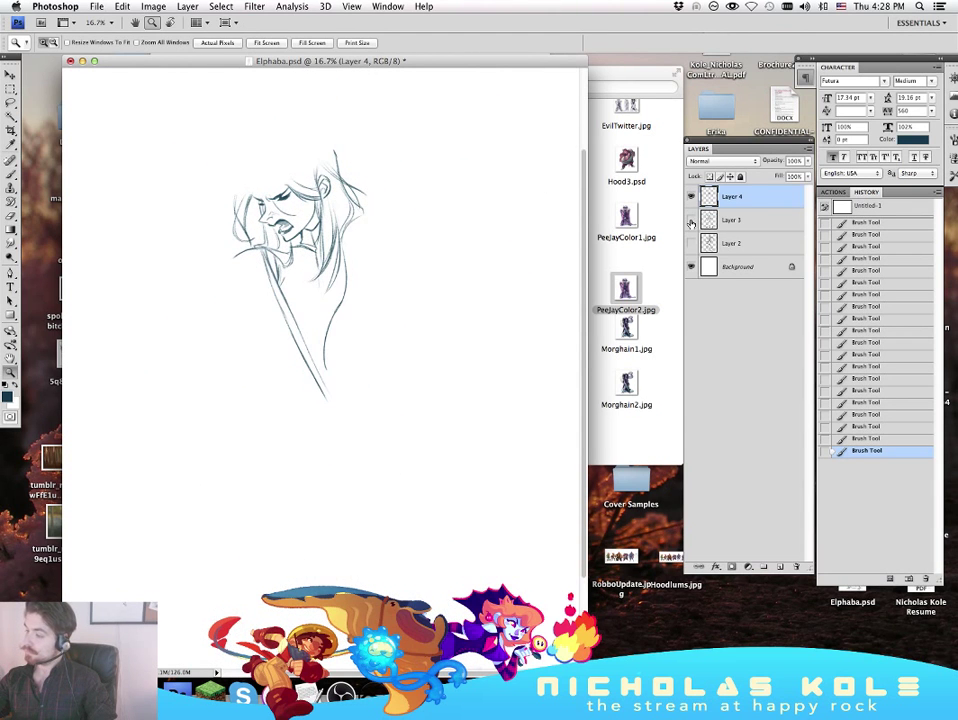
click(691, 220)
key(super+equal)
key(super+equal)
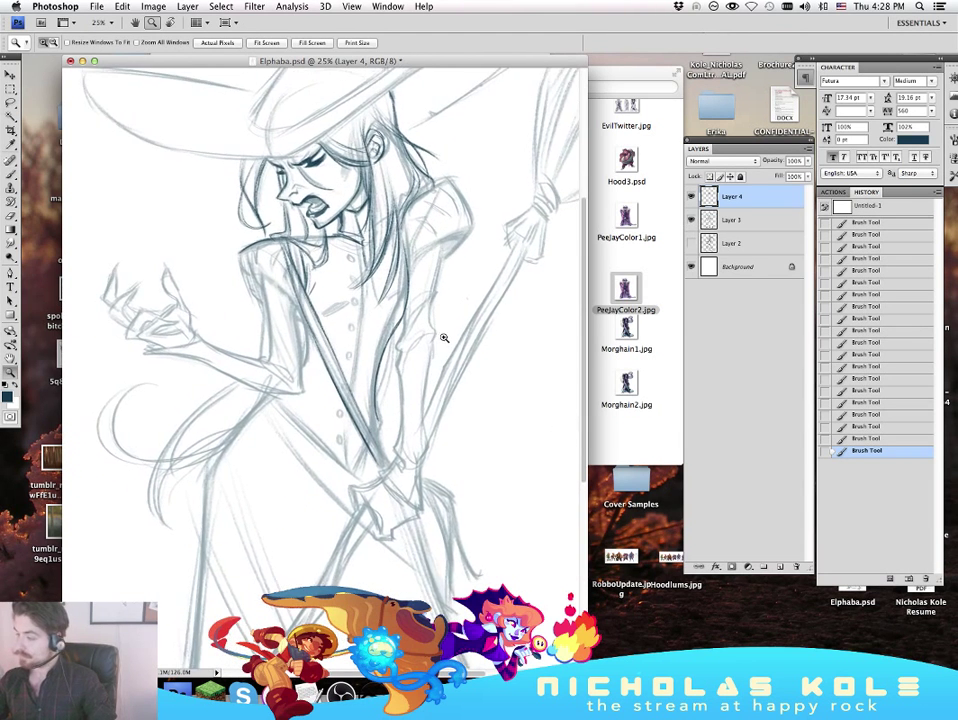
Step: Erase rough parts of the far torso line below the armpit and redraw its curve, undoing poor strokes
key(e)
drag(392, 313, 381, 335)
drag(392, 313, 382, 330)
drag(392, 312, 381, 337)
key(b)
drag(398, 306, 388, 326)
mouse_move(399, 294)
mouse_down()
mouse_move(389, 318)
mouse_move(393, 309)
mouse_up()
drag(391, 205, 397, 235)
mouse_move(393, 206)
mouse_down()
mouse_move(400, 275)
mouse_move(390, 318)
mouse_up()
key(super+z)
key(super+z)
drag(400, 264, 400, 302)
drag(391, 237, 399, 302)
Step: Clean up the bend in the far torso line with the eraser and re-ink it with darker strokes
key(e)
mouse_move(405, 272)
mouse_down()
mouse_move(394, 235)
mouse_move(402, 291)
mouse_up()
mouse_move(404, 278)
mouse_down()
mouse_move(399, 300)
mouse_move(402, 292)
mouse_up()
mouse_move(403, 280)
mouse_down()
mouse_move(404, 242)
mouse_move(396, 290)
mouse_up()
drag(397, 276, 394, 296)
drag(397, 274, 400, 297)
key(b)
key(super+z)
drag(403, 273, 399, 302)
drag(402, 274, 398, 304)
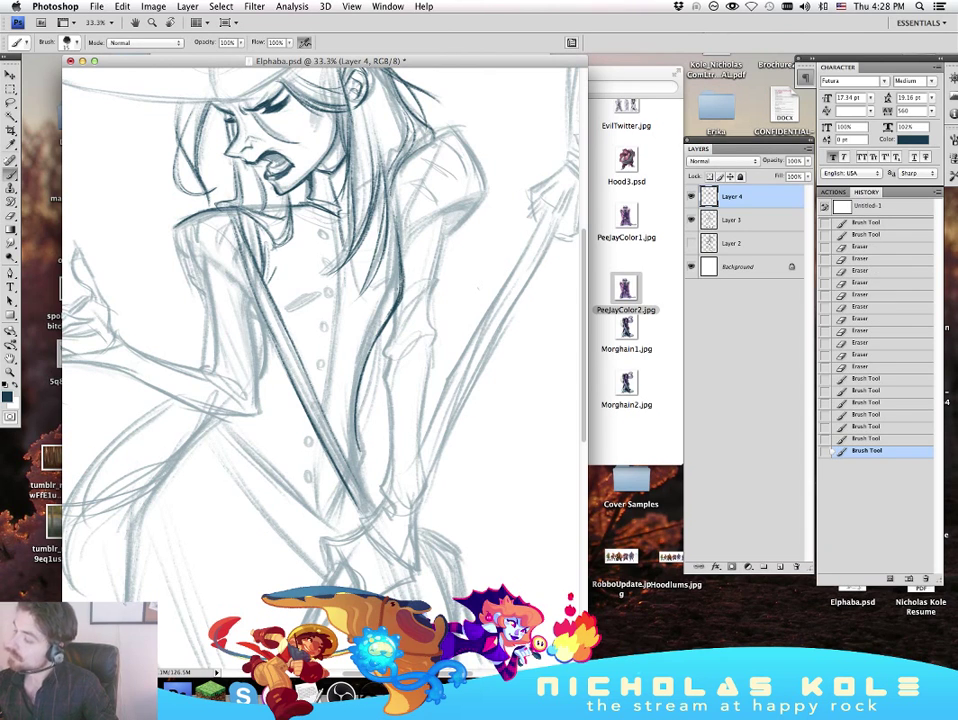
drag(399, 249, 403, 286)
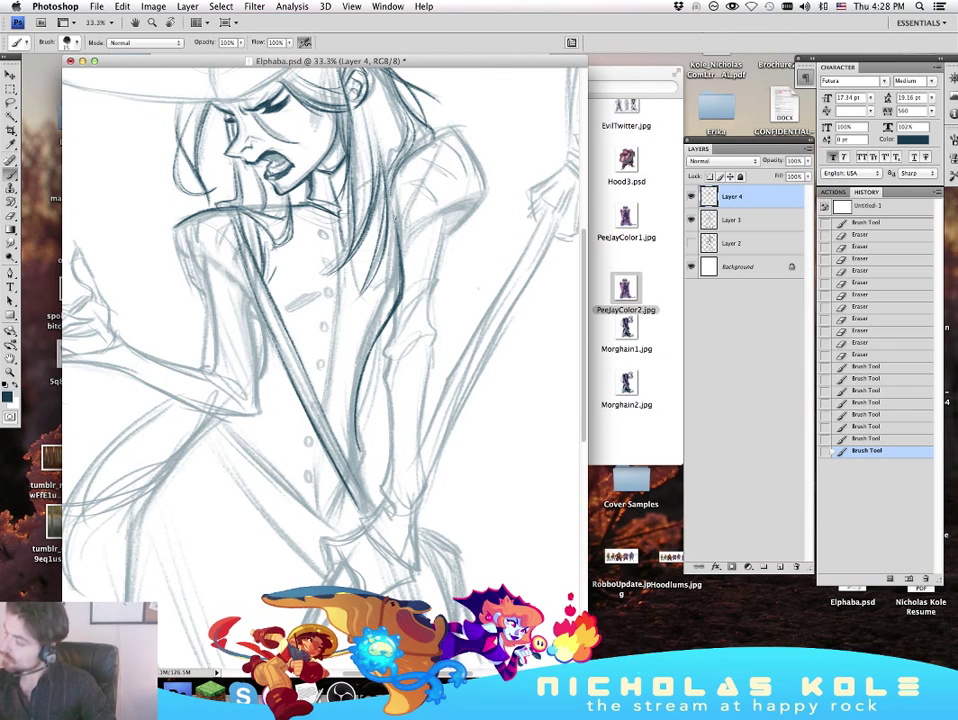
Step: Ink the outline of the far shoulder's puffed sleeve, including its top curve and lower edge
drag(298, 150, 295, 179)
drag(303, 128, 298, 171)
mouse_move(392, 176)
mouse_down()
mouse_move(389, 207)
mouse_move(452, 206)
mouse_up()
drag(406, 243, 471, 203)
drag(409, 158, 451, 130)
drag(338, 121, 304, 98)
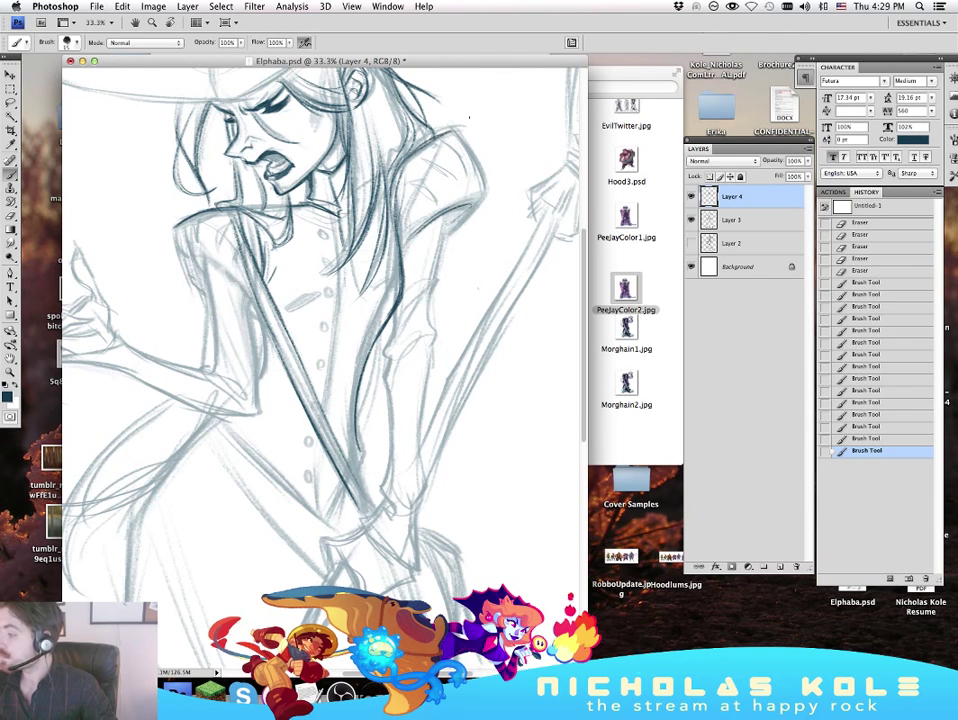
drag(360, 137, 342, 98)
drag(303, 206, 303, 219)
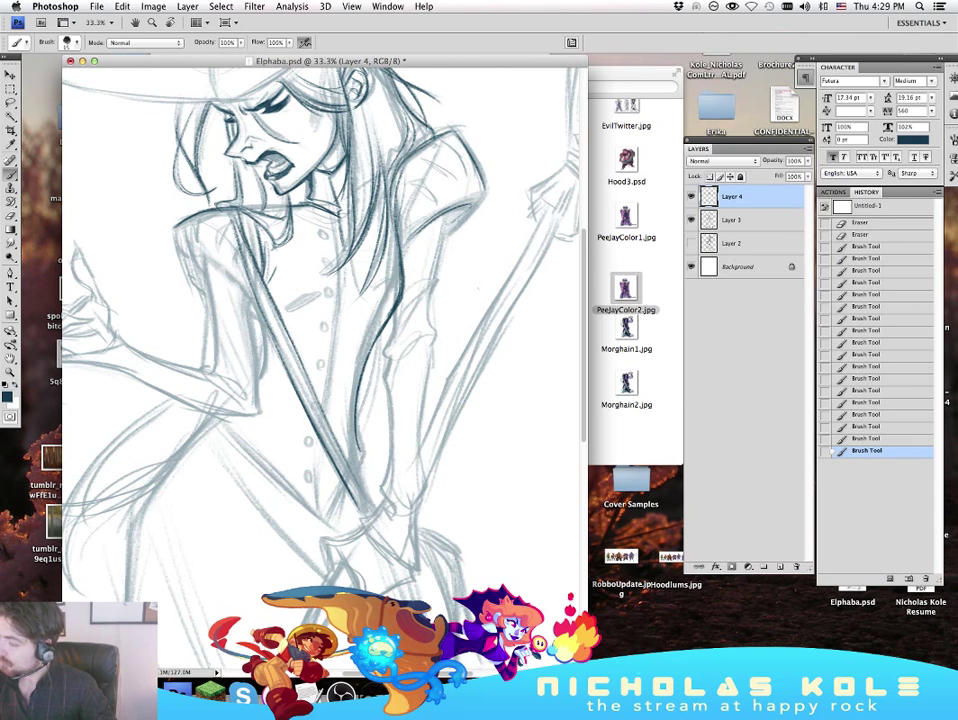
Step: Ink the inner edge of the near upper arm, just beside the long diagonal line
mouse_move(267, 307)
mouse_down()
mouse_move(261, 376)
mouse_move(258, 368)
mouse_up()
key(super+z)
drag(265, 312, 255, 374)
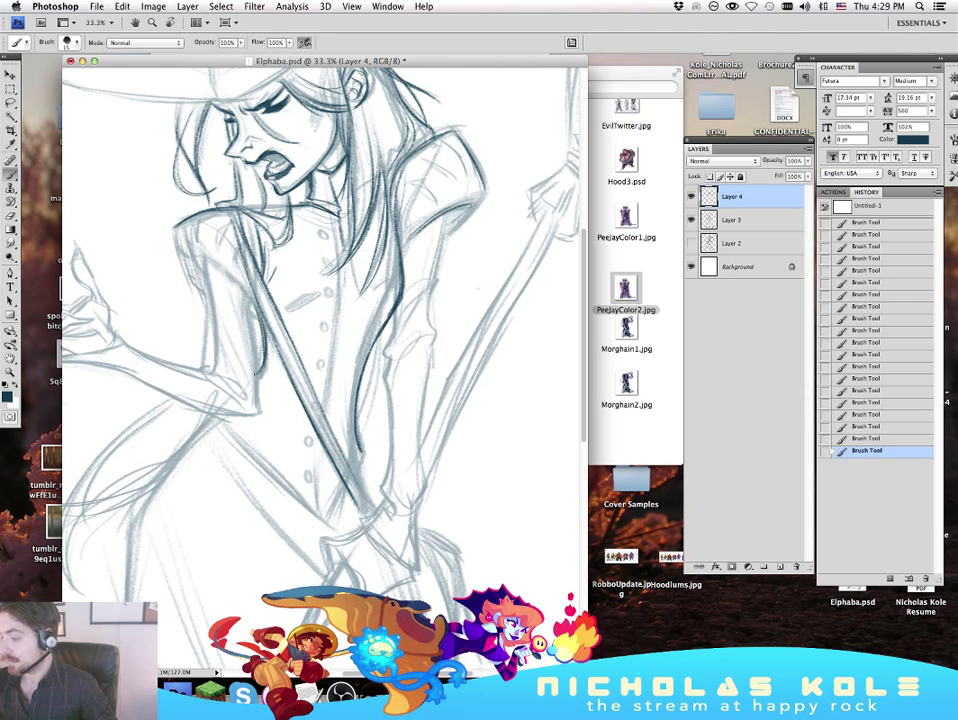
Step: Ink the near shoulder's puff and the outer sleeve edge down toward the elbow, and save the document
drag(502, 397, 482, 467)
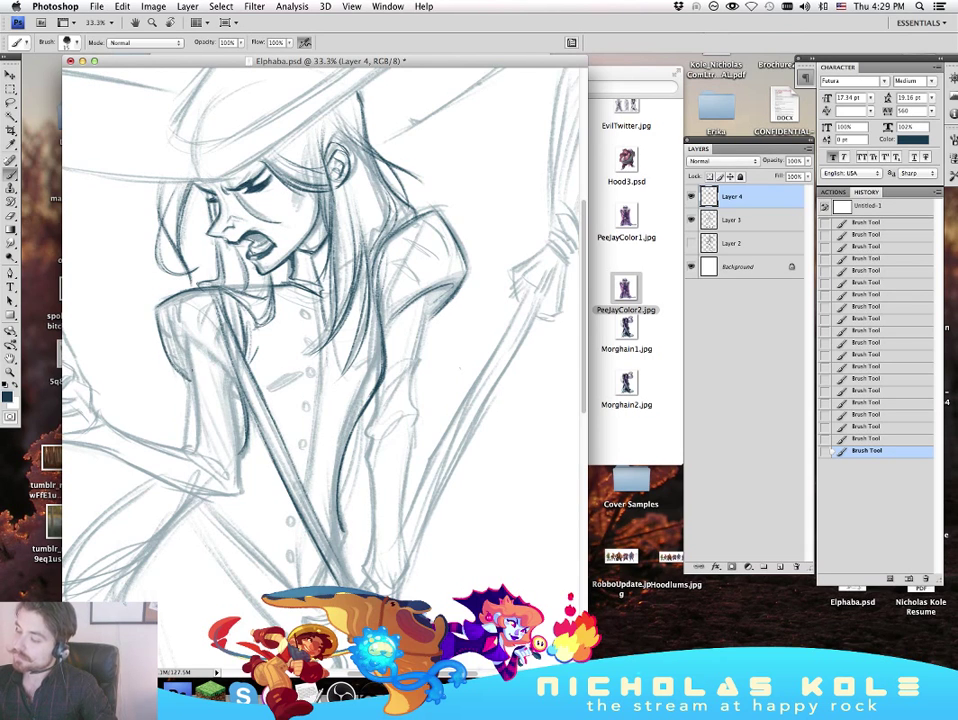
key(super+z)
key(super+z)
mouse_move(161, 318)
mouse_down()
mouse_move(181, 368)
mouse_move(236, 387)
mouse_up()
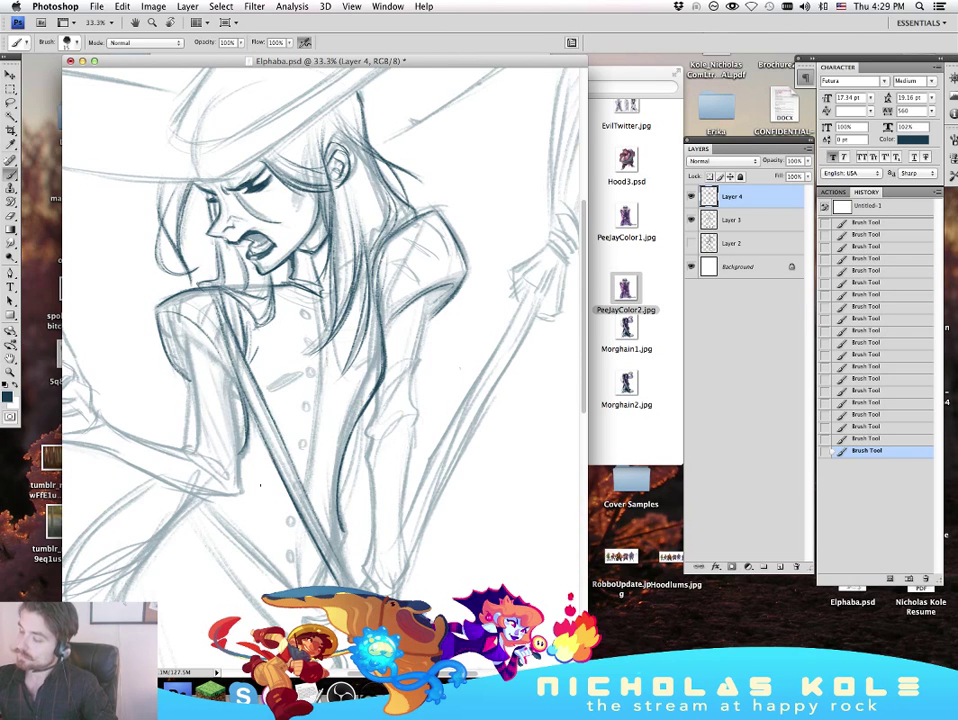
key(super+z)
mouse_move(193, 345)
mouse_down()
mouse_move(239, 391)
mouse_move(196, 453)
mouse_up()
key(super+s)
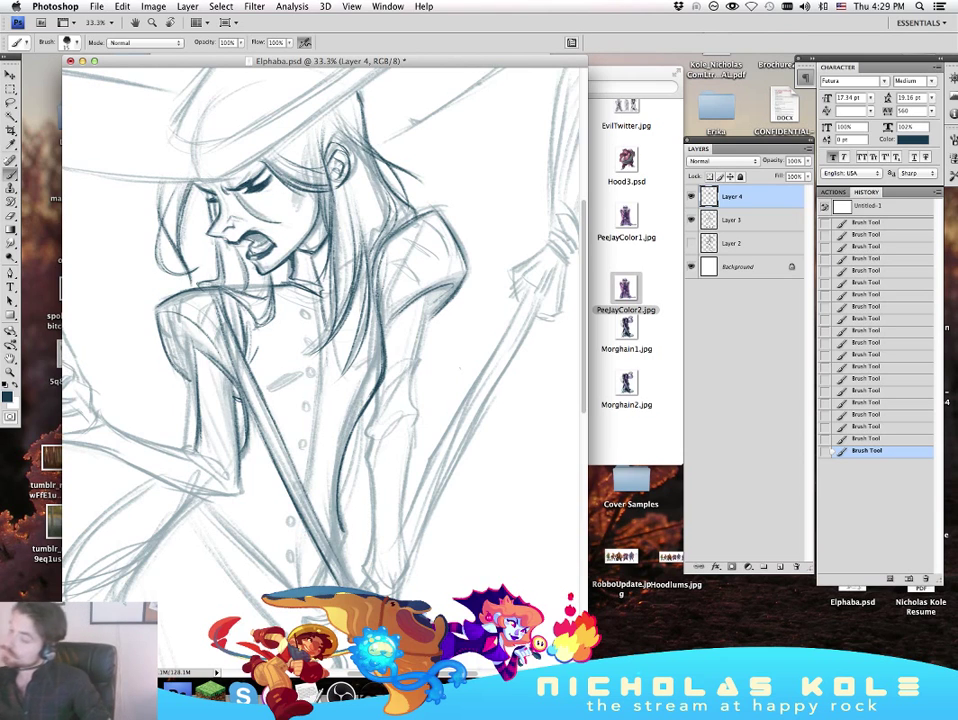
drag(425, 217, 385, 326)
key(super+s)
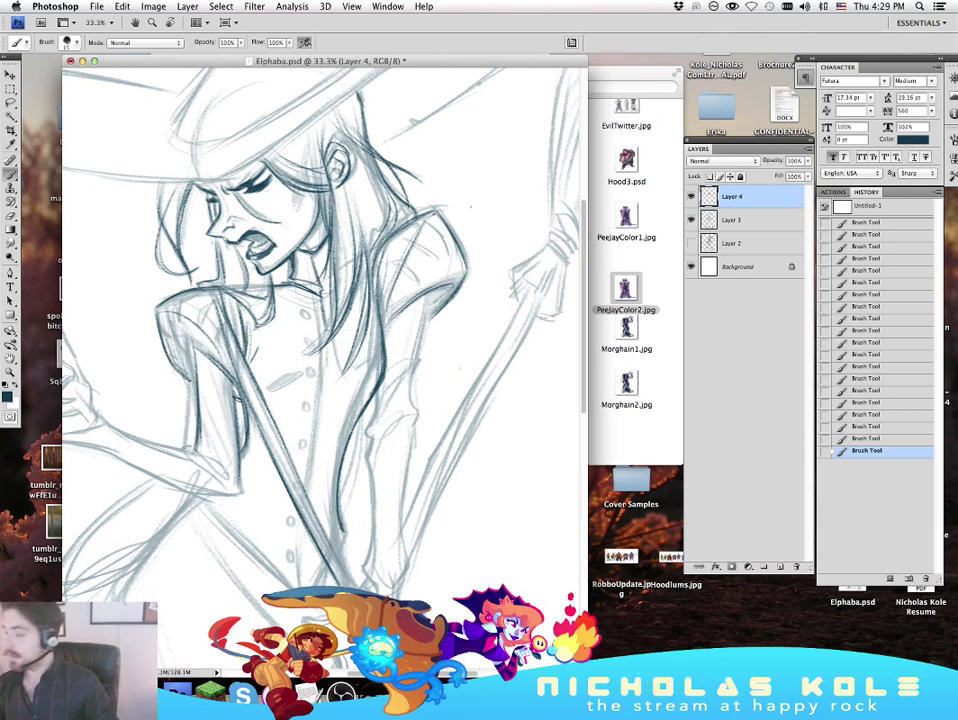
Step: Ink the coat's front edge above and below the point where the long diagonal line crosses it
drag(461, 367, 511, 390)
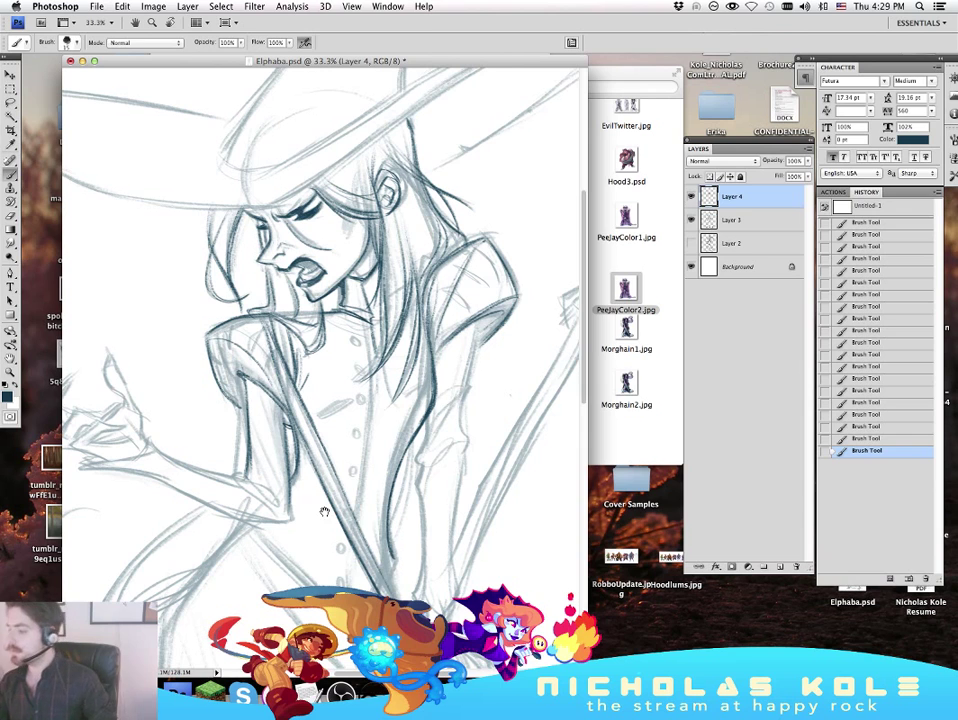
scroll(320, 370, down, 5)
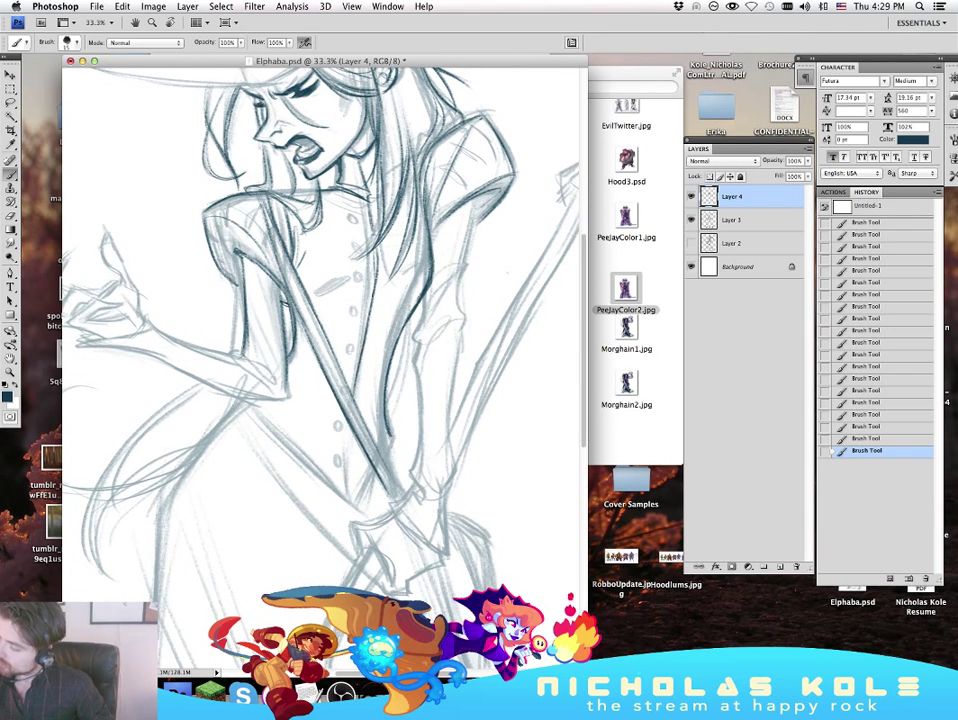
drag(347, 433, 353, 495)
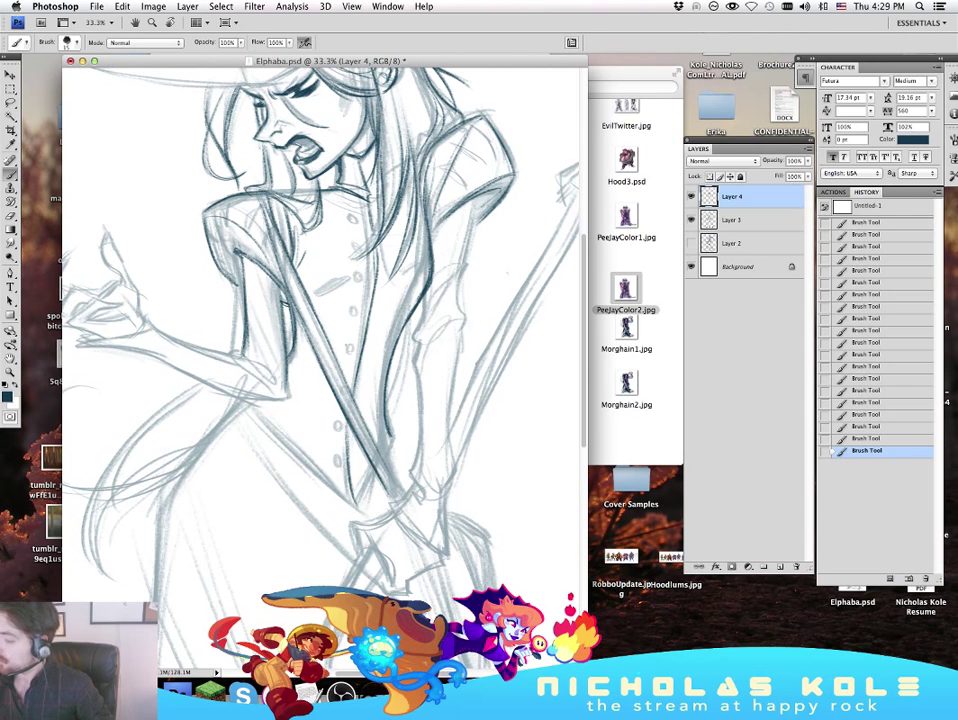
drag(266, 220, 281, 288)
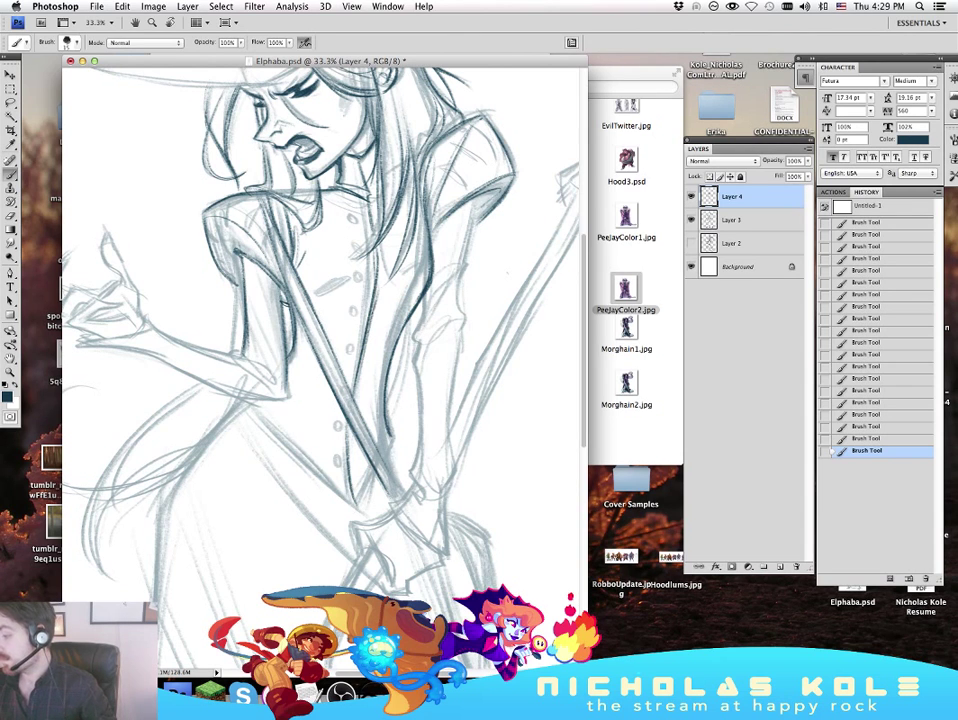
Step: Erase rough spots on the coat's upper front edge, re-ink it, and strengthen its lower end
key(e)
drag(378, 246, 377, 272)
mouse_move(377, 268)
mouse_down()
mouse_move(374, 307)
mouse_move(375, 296)
mouse_up()
key(b)
key(super+z)
drag(280, 196, 283, 234)
drag(376, 282, 368, 325)
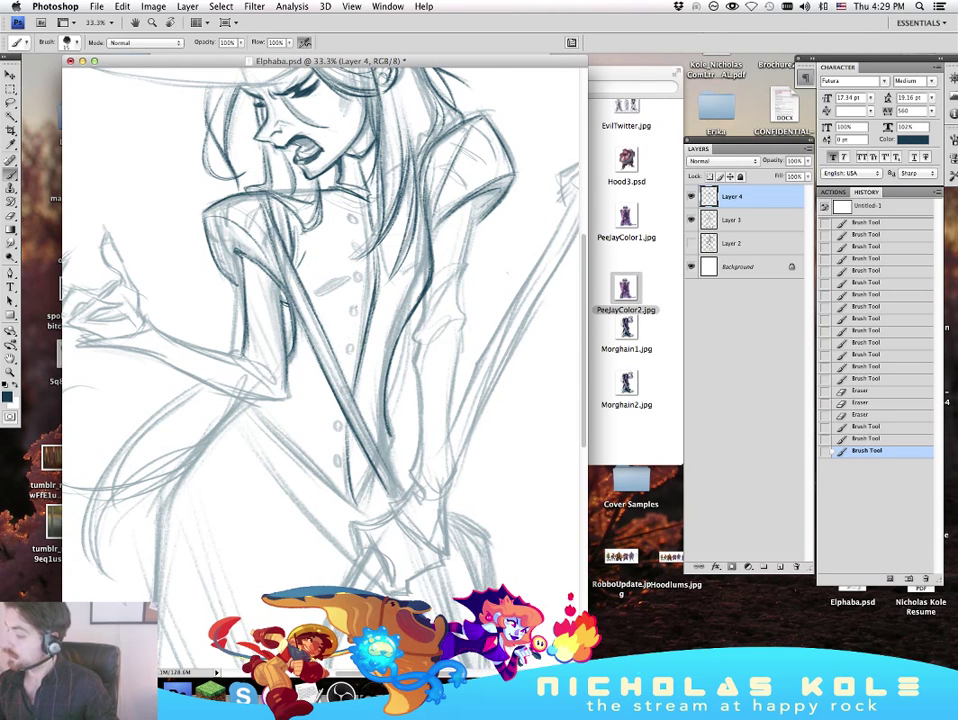
drag(461, 331, 431, 381)
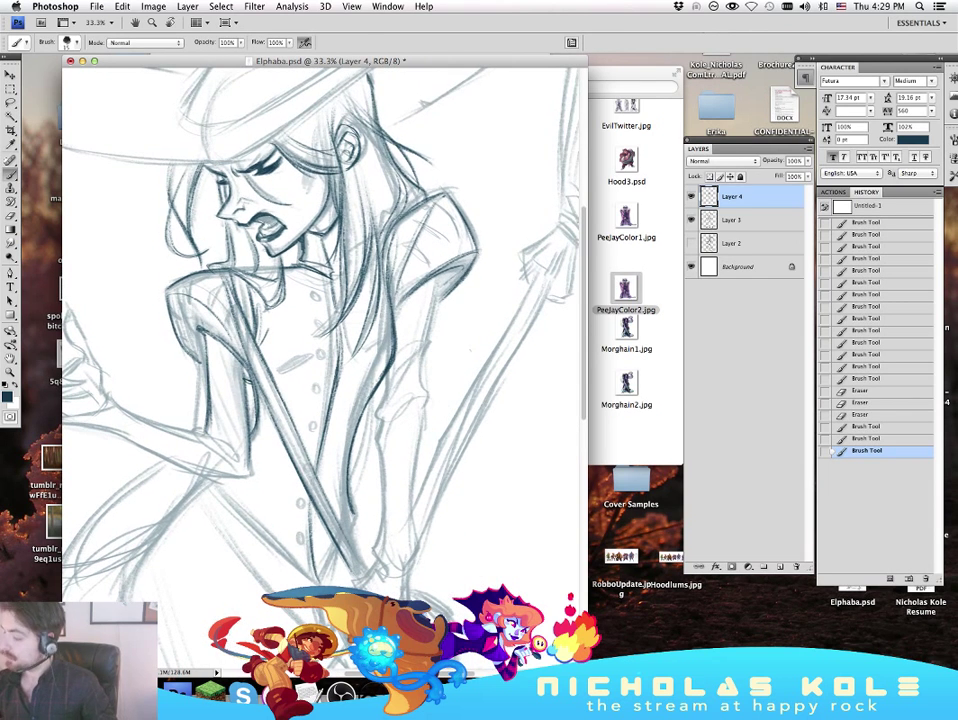
drag(310, 506, 317, 578)
Step: Ink both edges of the far sleeve's upper arm from beneath the puff to the elbow fold
drag(440, 338, 428, 272)
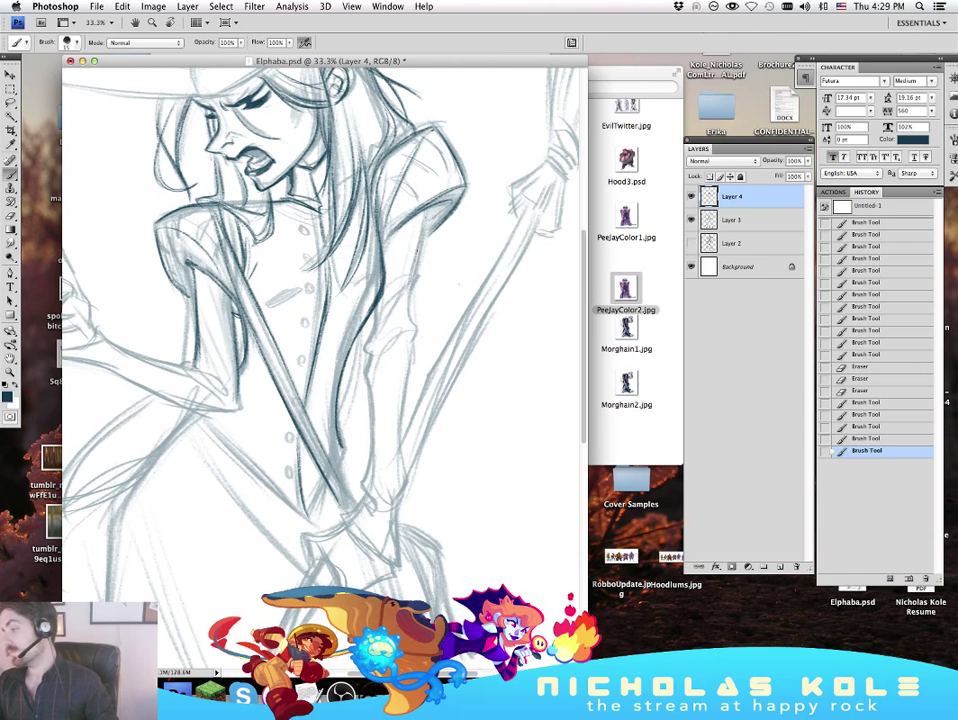
drag(319, 175, 312, 204)
mouse_move(314, 194)
mouse_down()
mouse_move(308, 225)
mouse_move(270, 262)
mouse_up()
drag(309, 216, 305, 243)
mouse_move(311, 216)
mouse_down()
mouse_move(307, 254)
mouse_move(288, 231)
mouse_move(282, 260)
mouse_up()
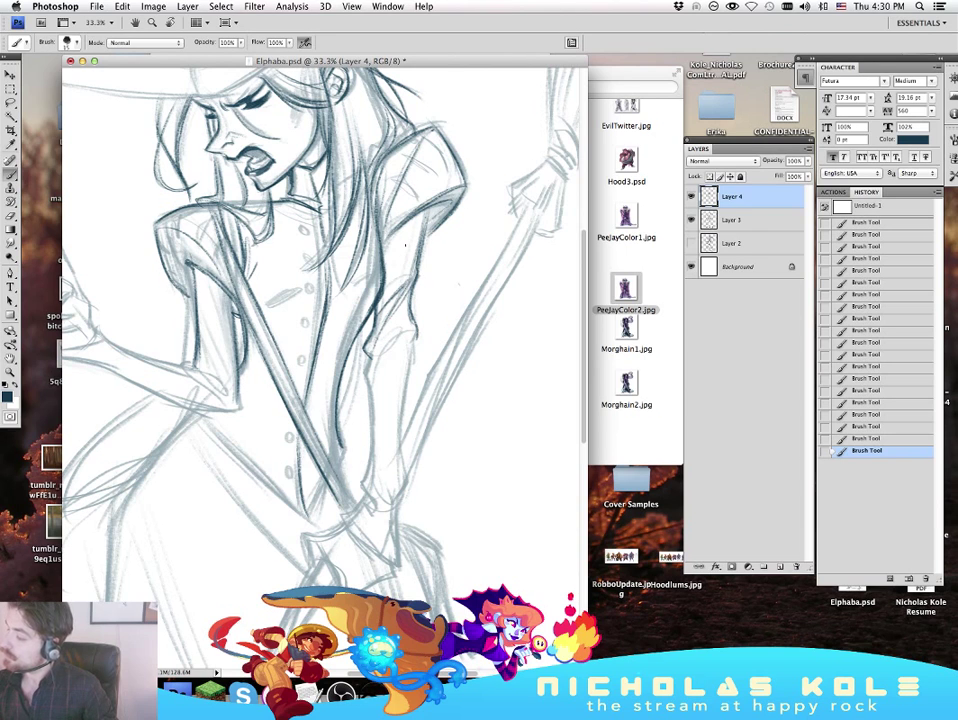
drag(309, 169, 290, 214)
Step: Ink the far sleeve's elbow fold and both forearm edges down to the cuff
mouse_move(383, 347)
mouse_down()
mouse_move(408, 333)
mouse_move(384, 357)
mouse_move(363, 484)
mouse_move(371, 501)
mouse_up()
drag(282, 368, 272, 388)
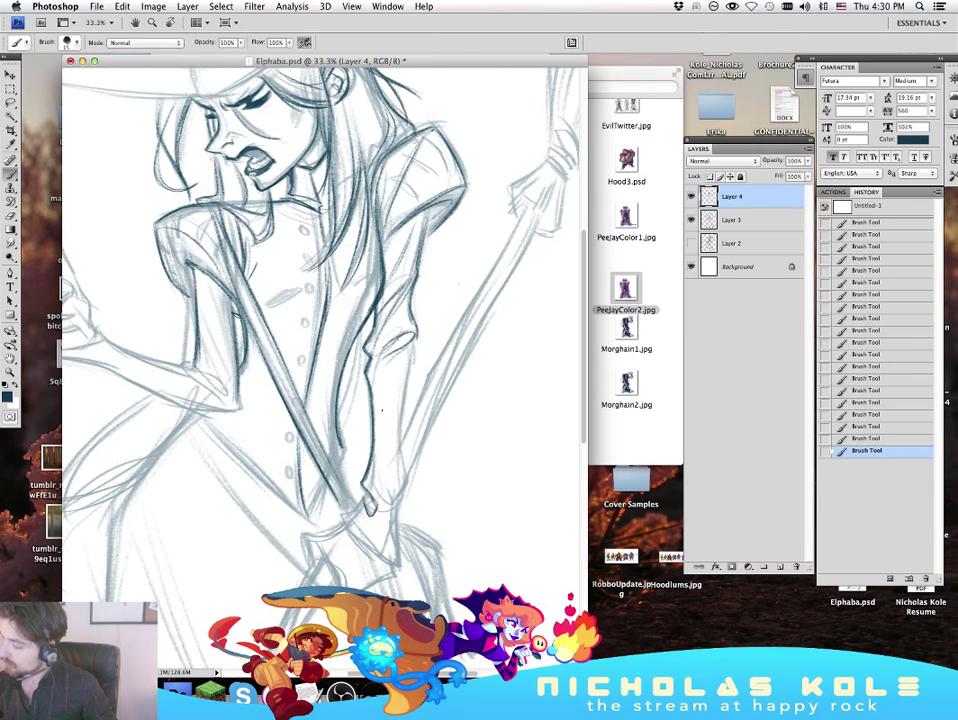
drag(308, 255, 301, 332)
drag(405, 412, 402, 485)
Step: Ink the folded cuff of the near sleeve at the elbow
key(space)
drag(470, 398, 491, 459)
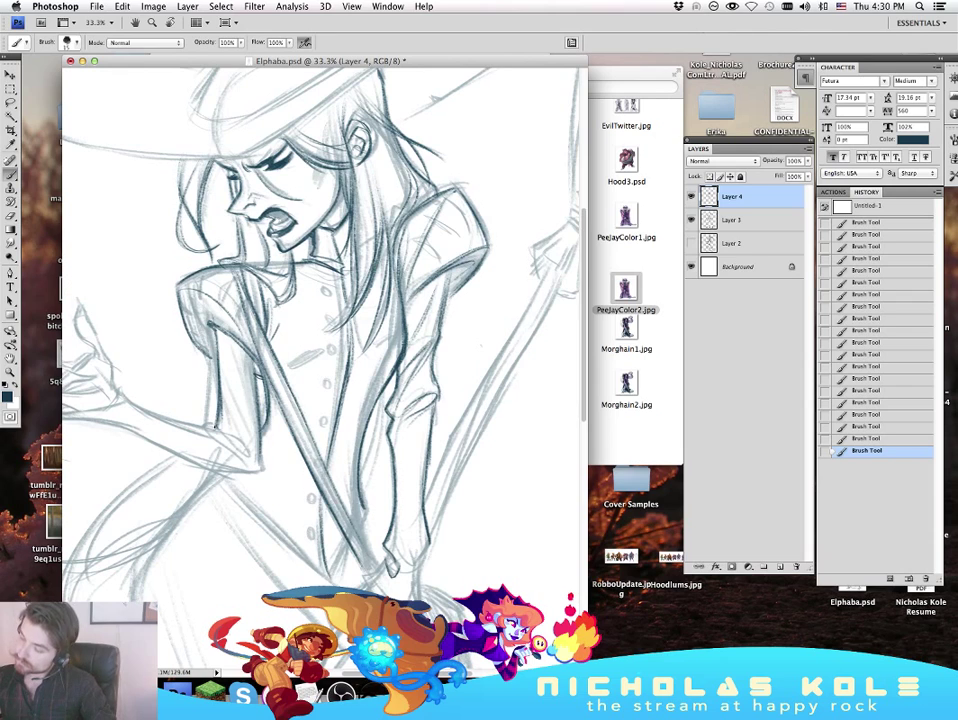
mouse_move(212, 427)
mouse_down()
mouse_move(249, 456)
mouse_move(209, 430)
mouse_up()
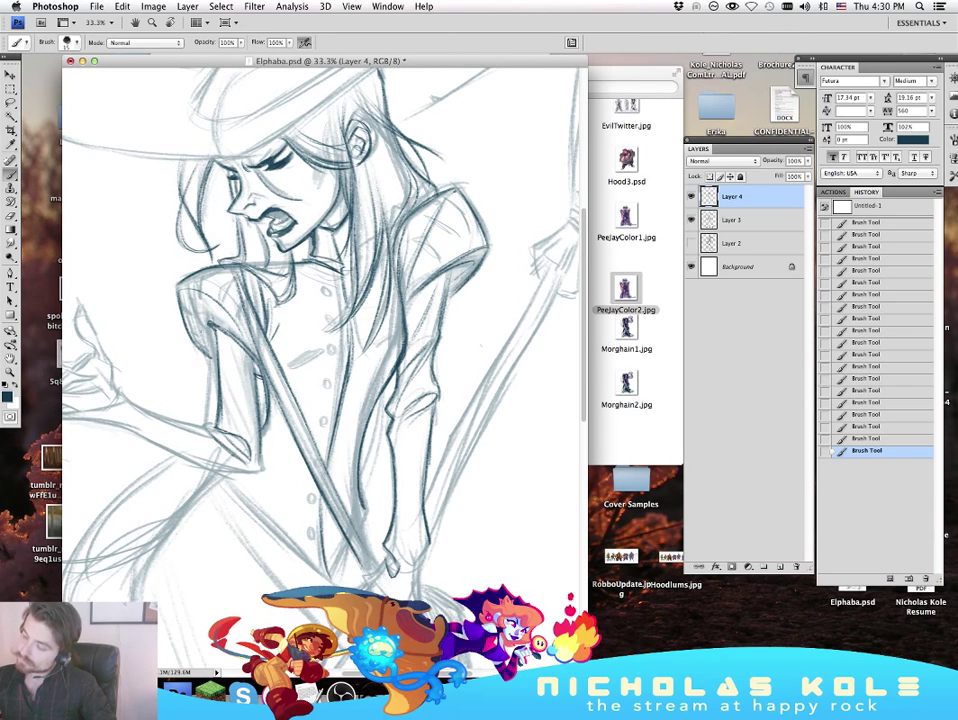
drag(182, 273, 167, 313)
drag(191, 314, 182, 328)
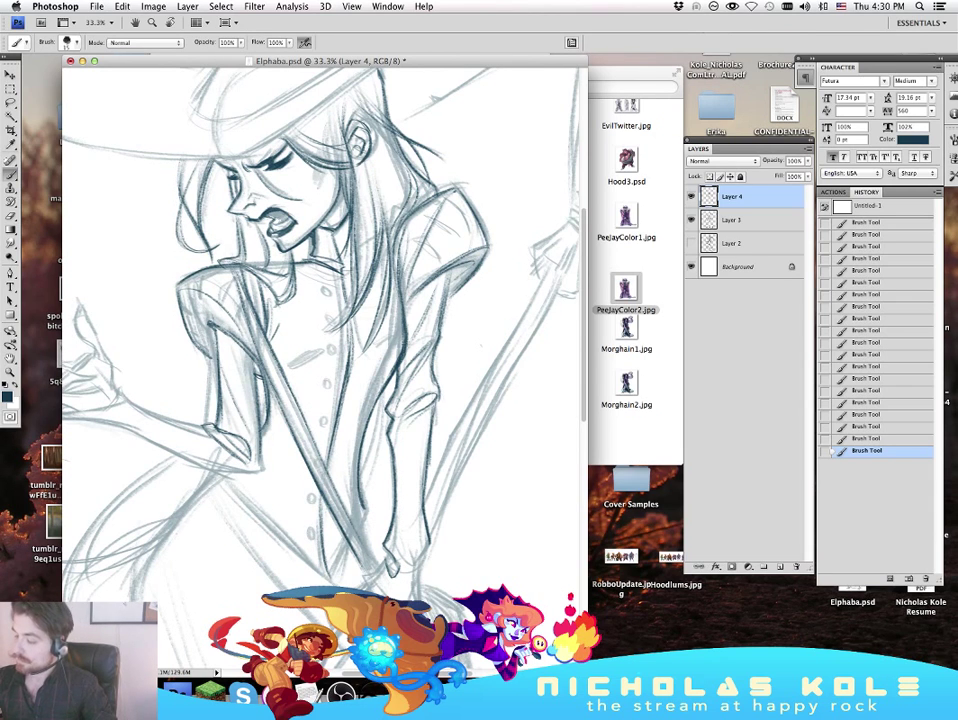
mouse_move(190, 267)
mouse_down()
mouse_move(166, 334)
mouse_move(186, 346)
mouse_move(184, 304)
mouse_up()
Step: Ink the near forearm's upper edge from cuff to wrist with small ragged marks, plus the heel of the hand
drag(481, 345, 536, 270)
drag(180, 322, 263, 356)
drag(223, 343, 260, 355)
drag(410, 340, 505, 375)
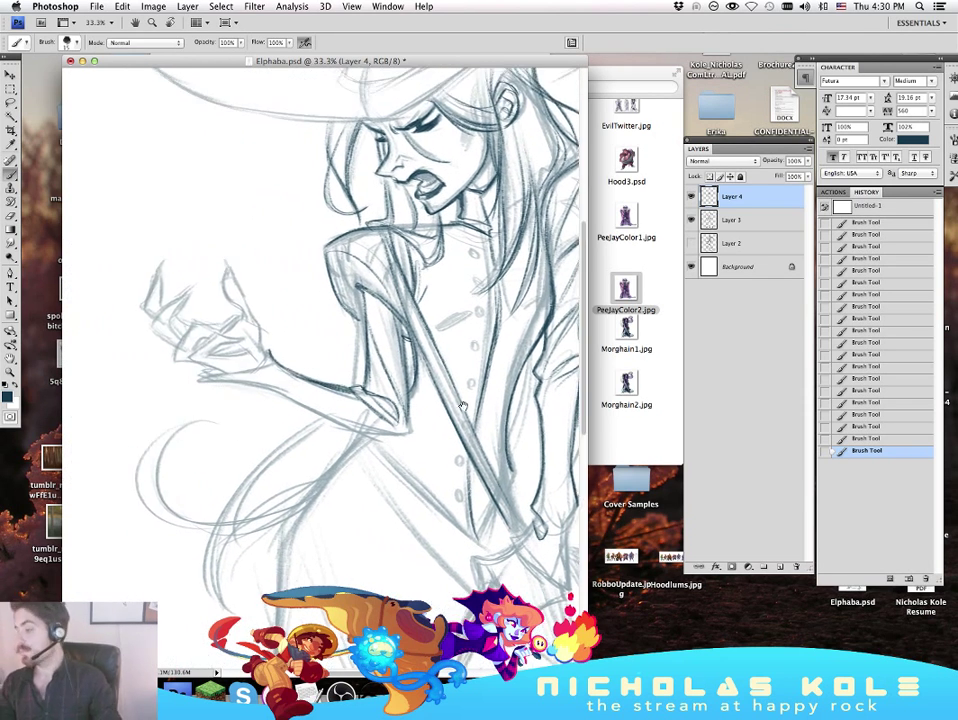
mouse_move(149, 282)
mouse_down()
mouse_move(164, 277)
mouse_move(156, 281)
mouse_up()
drag(155, 283, 188, 278)
mouse_move(200, 368)
mouse_down()
mouse_move(268, 354)
mouse_move(281, 371)
mouse_up()
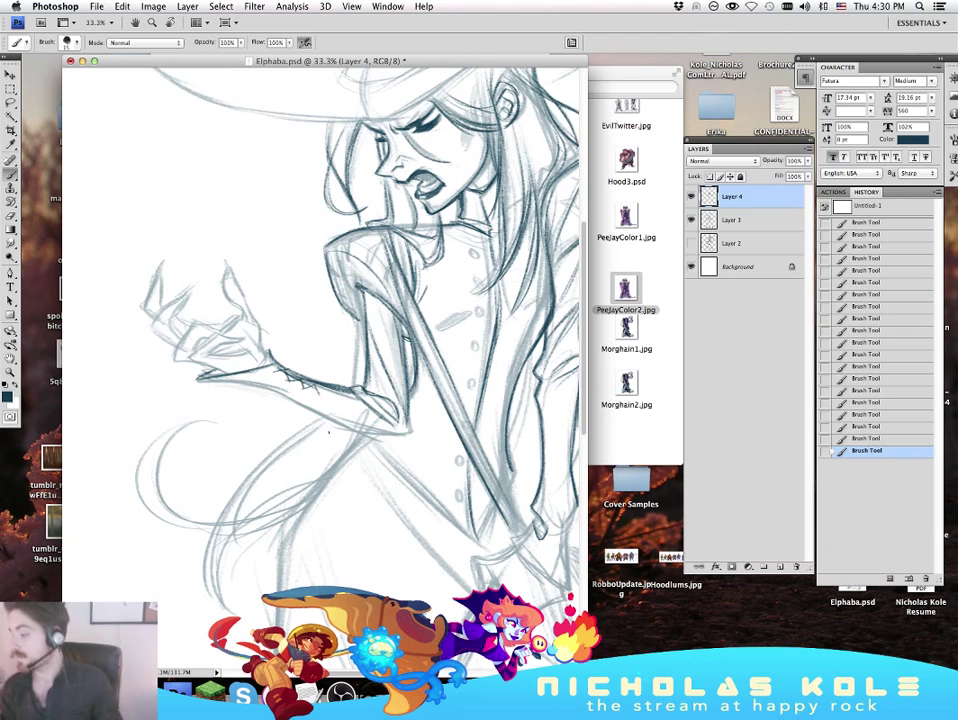
Step: Ink the underside of the near forearm from the hand back to the elbow
drag(306, 441, 326, 463)
drag(217, 398, 382, 451)
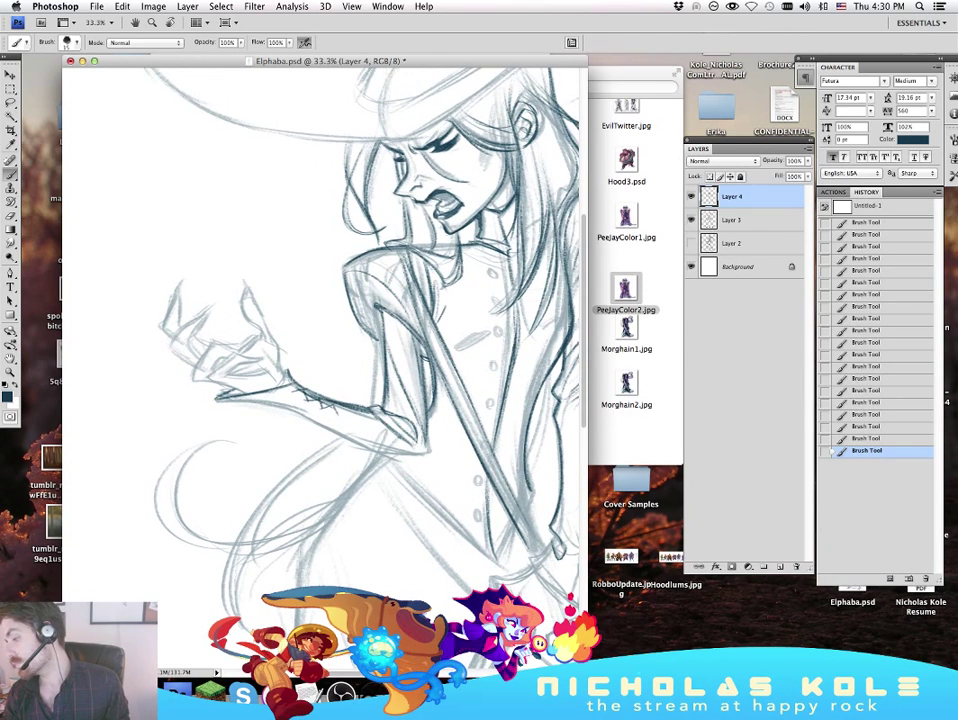
mouse_move(215, 399)
mouse_down()
mouse_move(309, 418)
mouse_move(382, 450)
mouse_up()
Step: Ink the pointed outline of the hand just below the far sleeve's cuff
mouse_move(223, 309)
mouse_down()
mouse_move(293, 340)
mouse_move(325, 338)
mouse_up()
drag(420, 350, 290, 312)
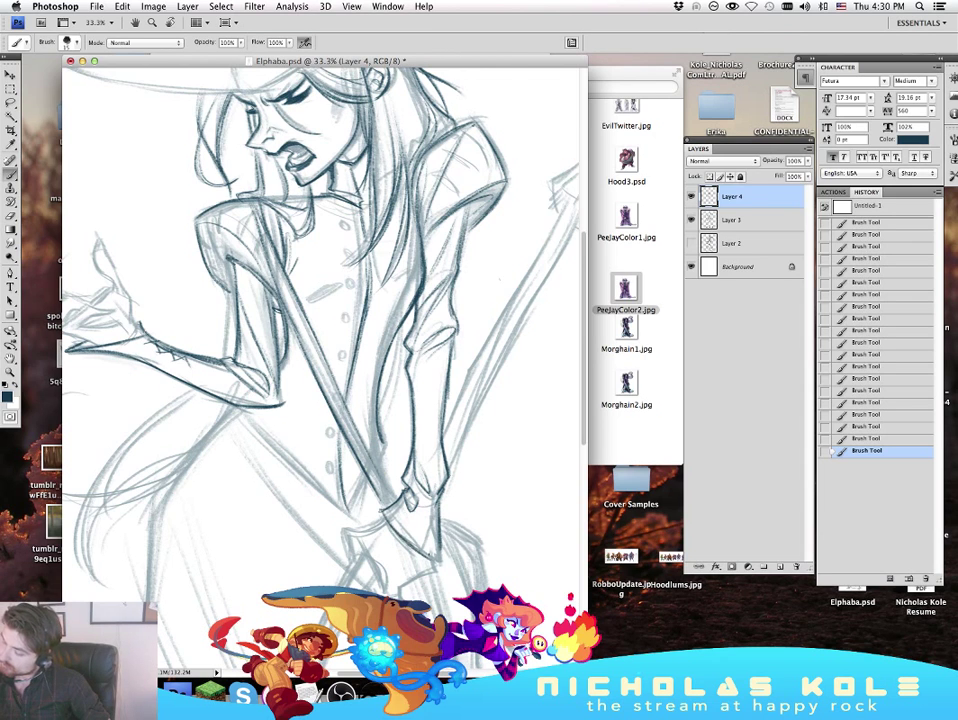
drag(385, 514, 436, 560)
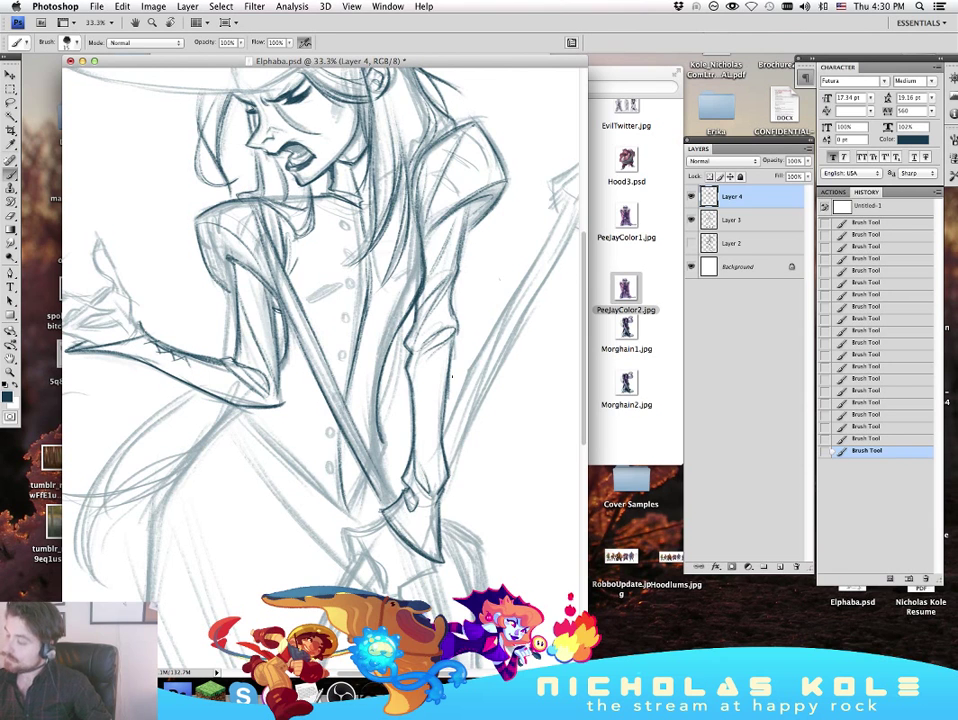
drag(495, 425, 507, 487)
drag(480, 265, 469, 306)
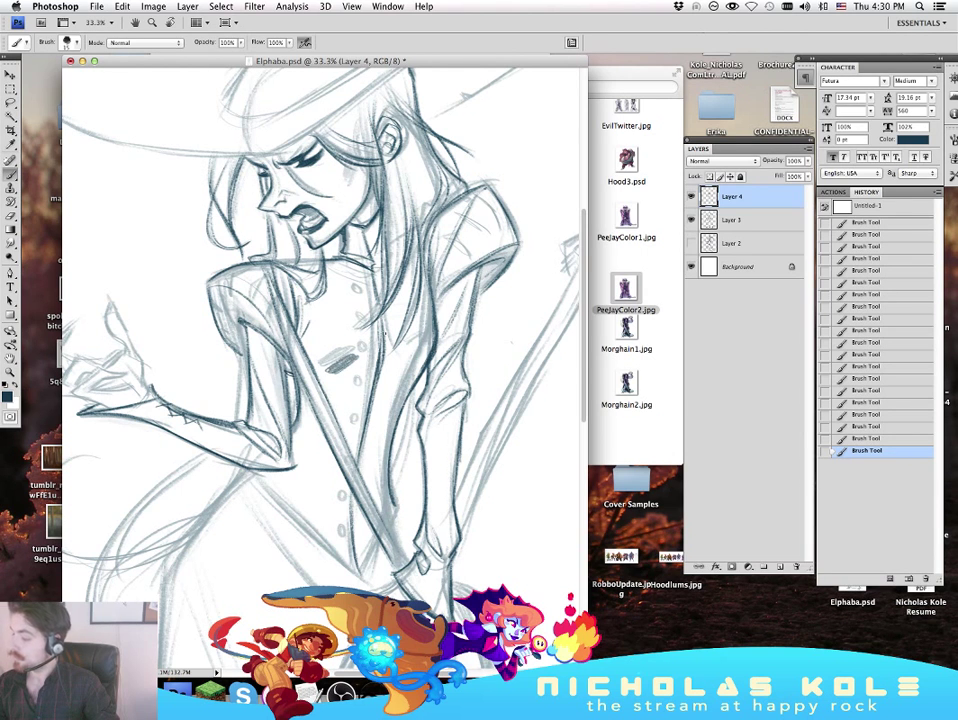
drag(510, 464, 536, 575)
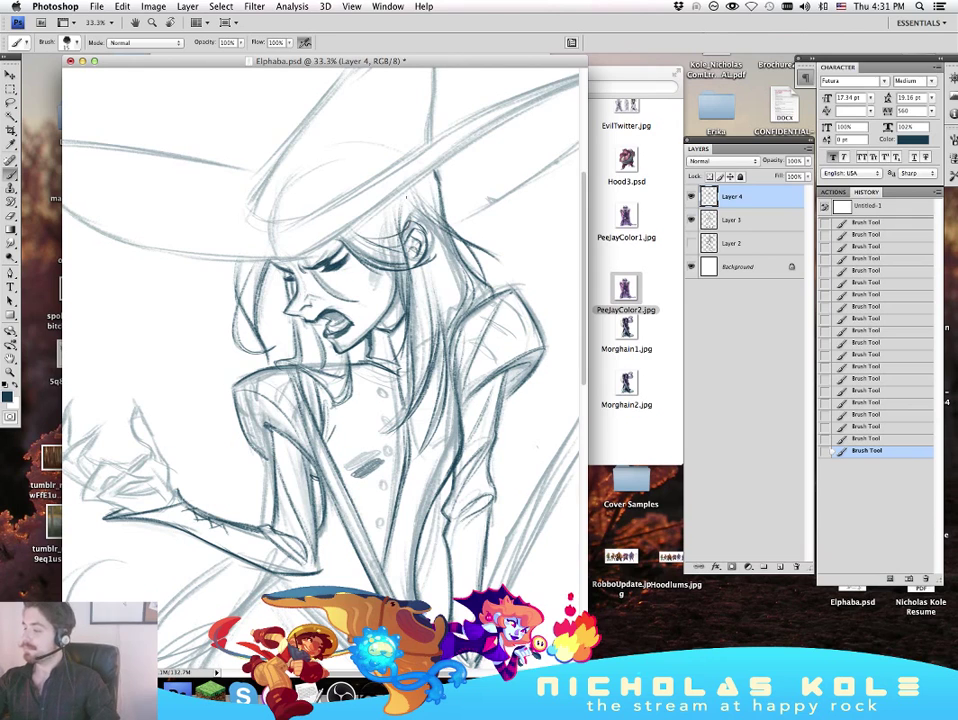
key(super+z)
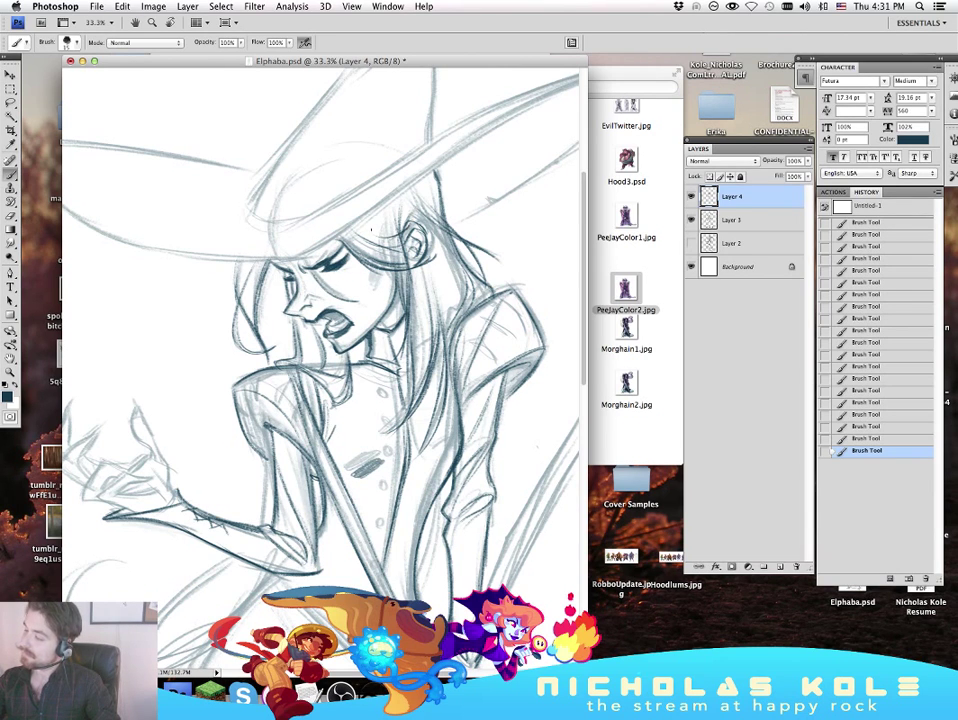
key(super+s)
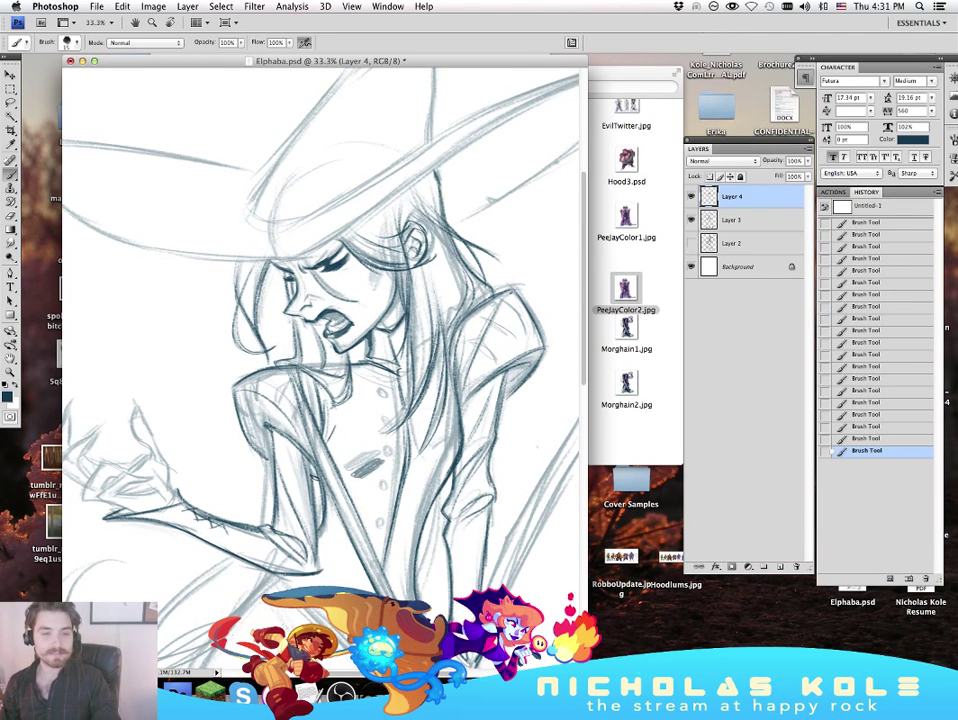
key(Tab)
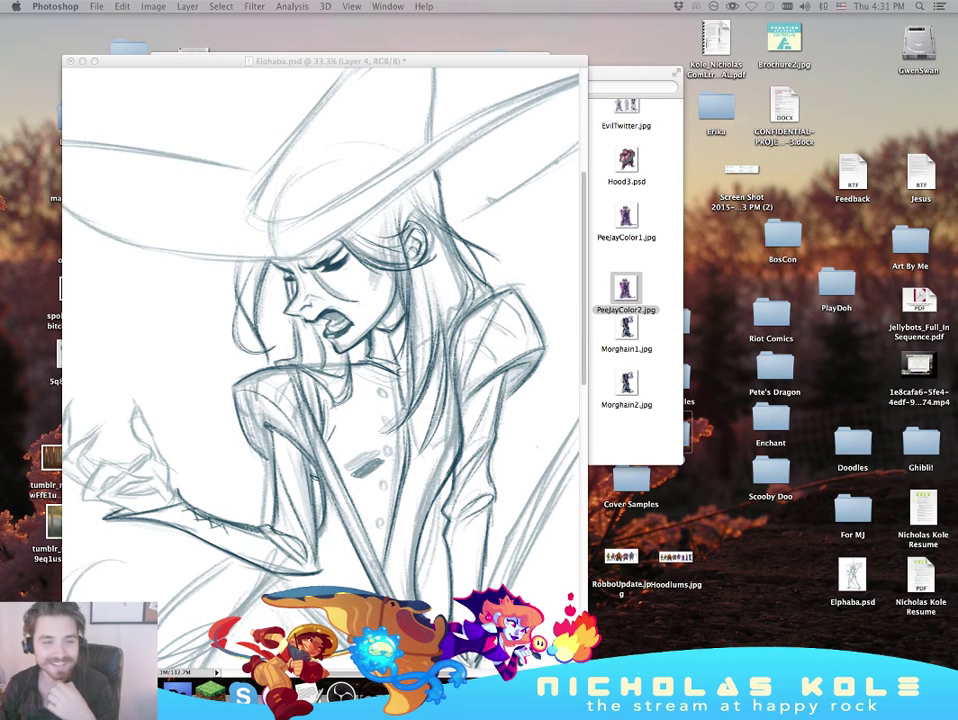
key(Tab)
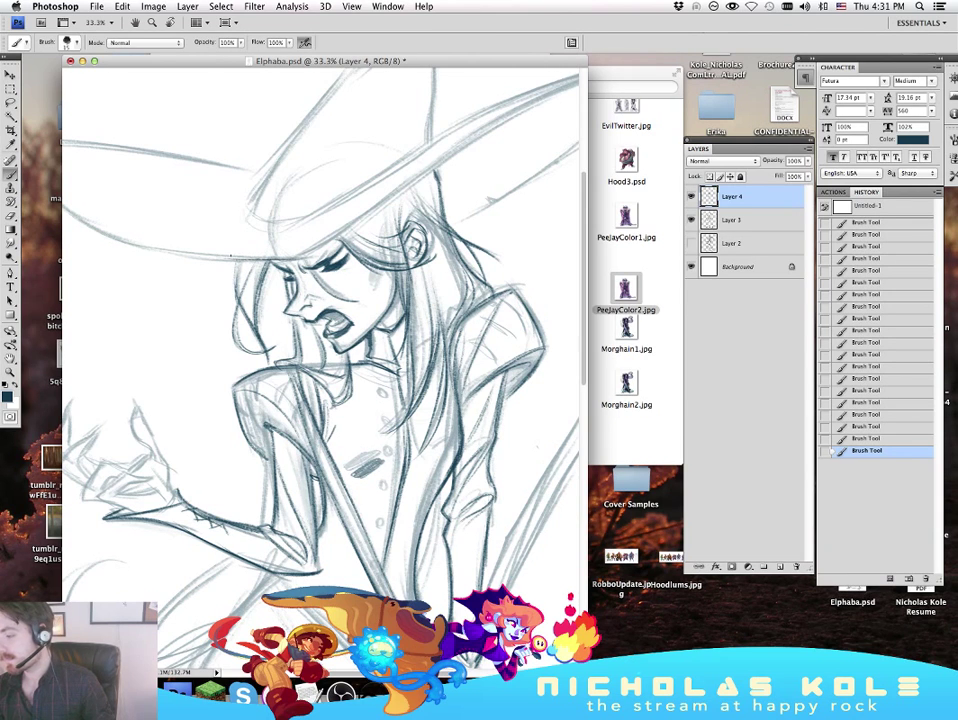
mouse_move(216, 193)
mouse_down()
mouse_move(181, 196)
mouse_move(279, 157)
mouse_up()
key(super+z)
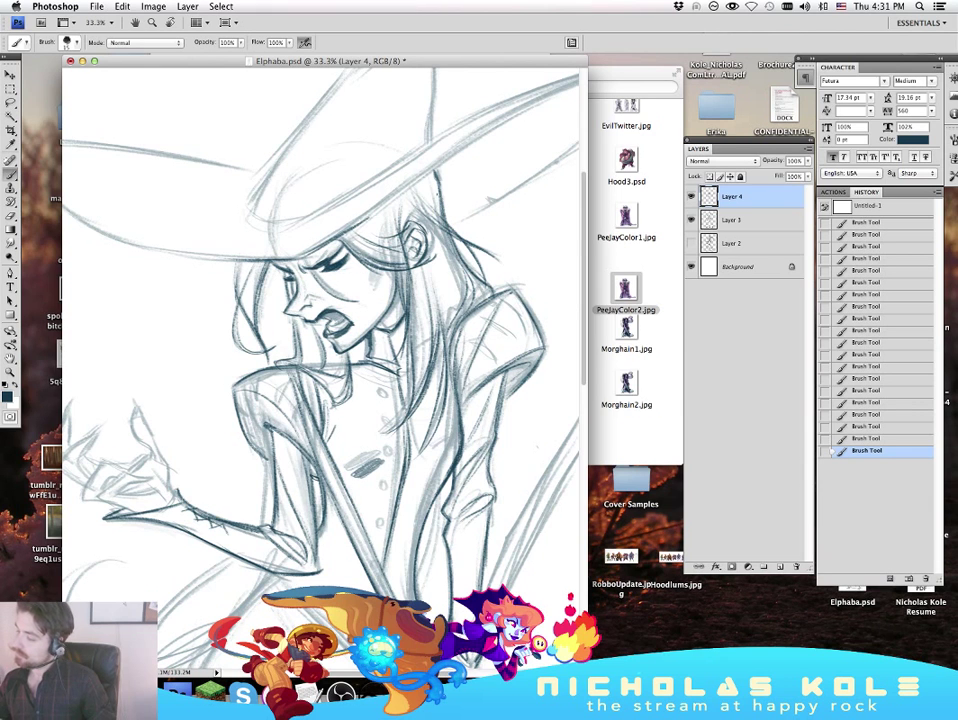
Step: Ink short fold lines on the puffed shoulders of both sleeves
mouse_move(499, 338)
mouse_down()
mouse_move(520, 342)
mouse_move(509, 370)
mouse_move(514, 304)
mouse_up()
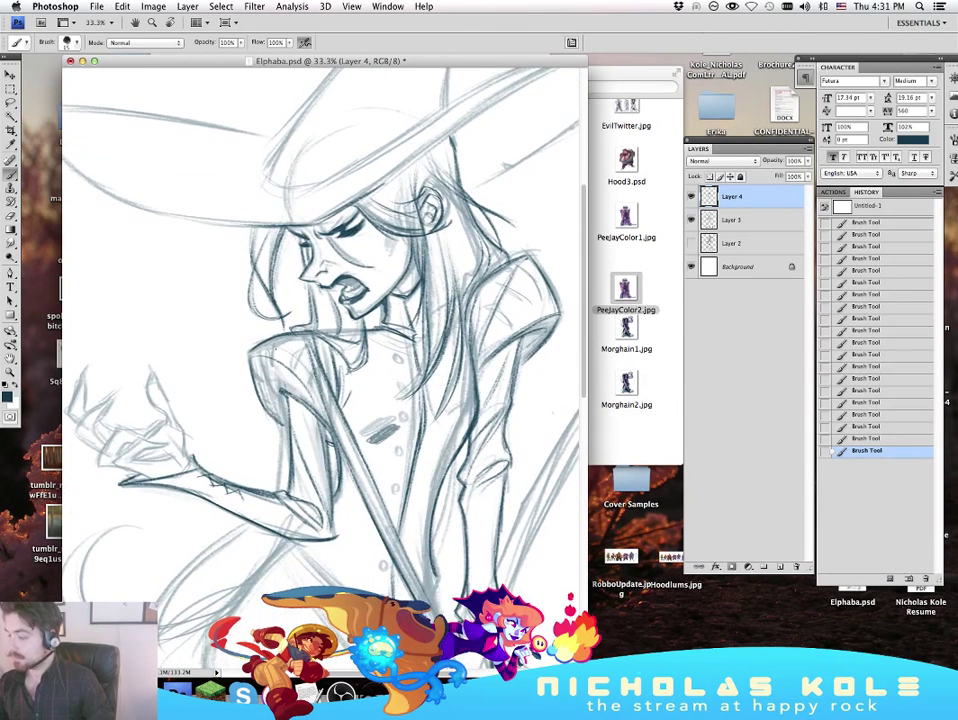
drag(264, 354, 269, 371)
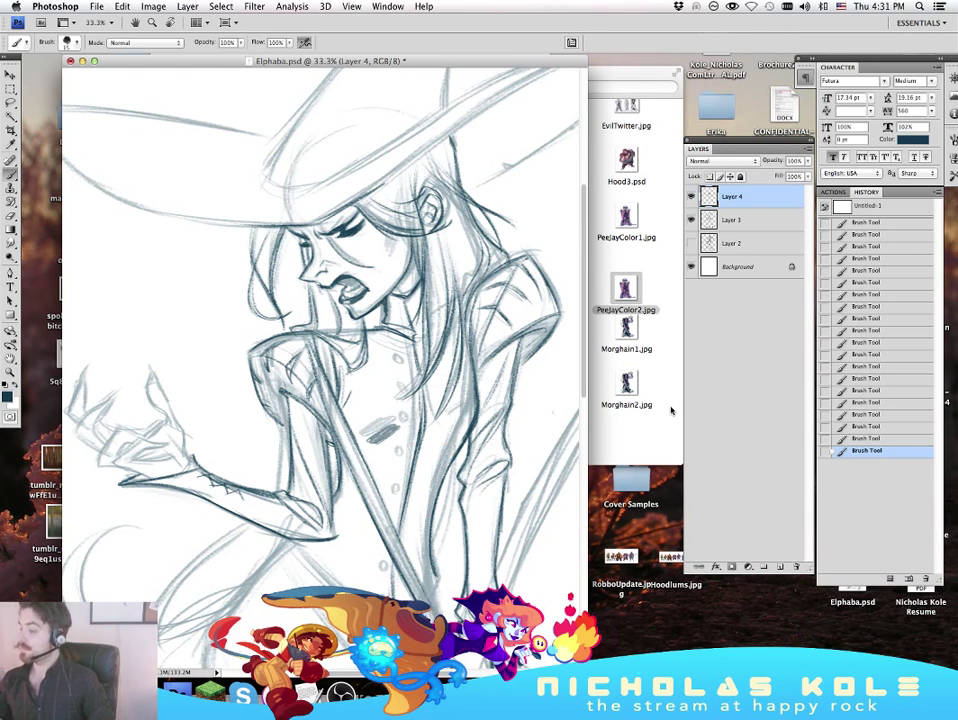
Step: Ink the upper edge of the far hat brim from above the hair out to its pointed tip, reinforcing the double rim line
drag(448, 498, 438, 461)
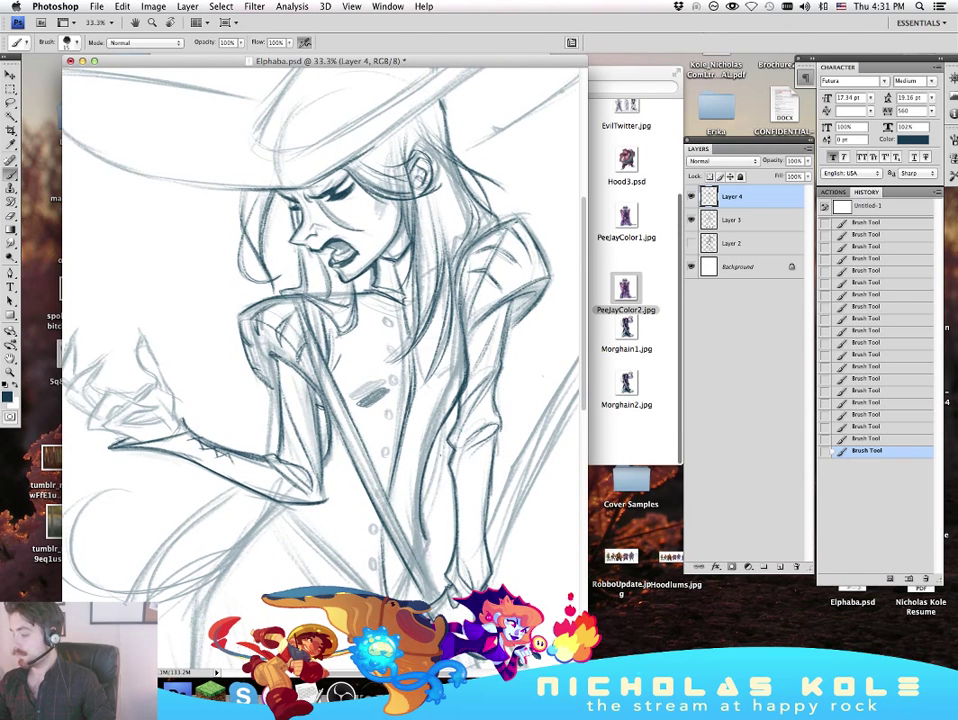
drag(519, 440, 507, 527)
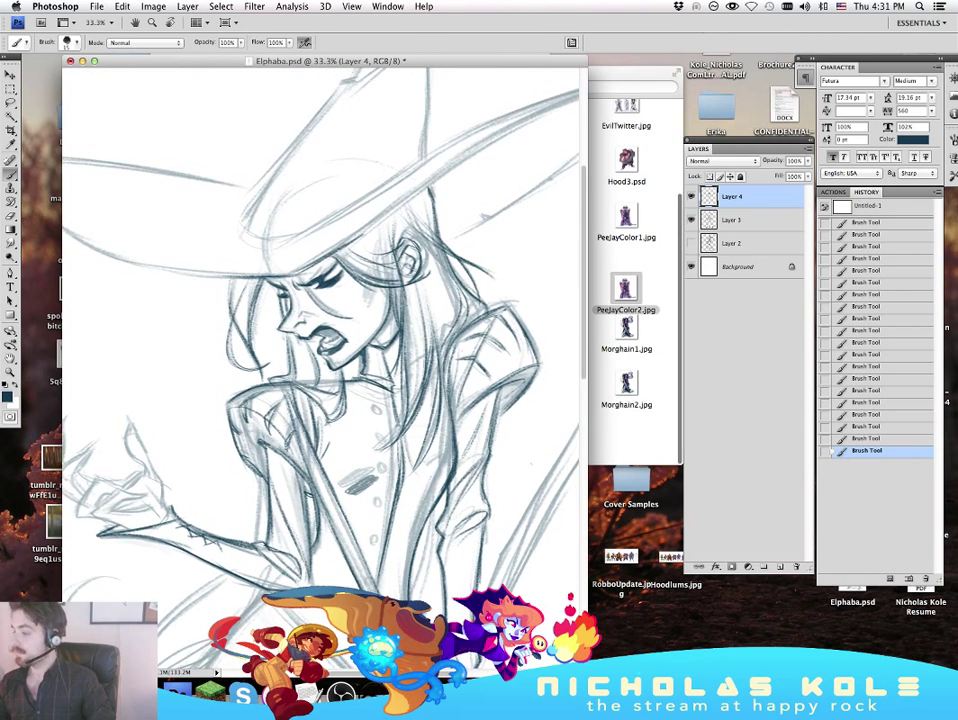
key(super+z)
drag(476, 260, 379, 317)
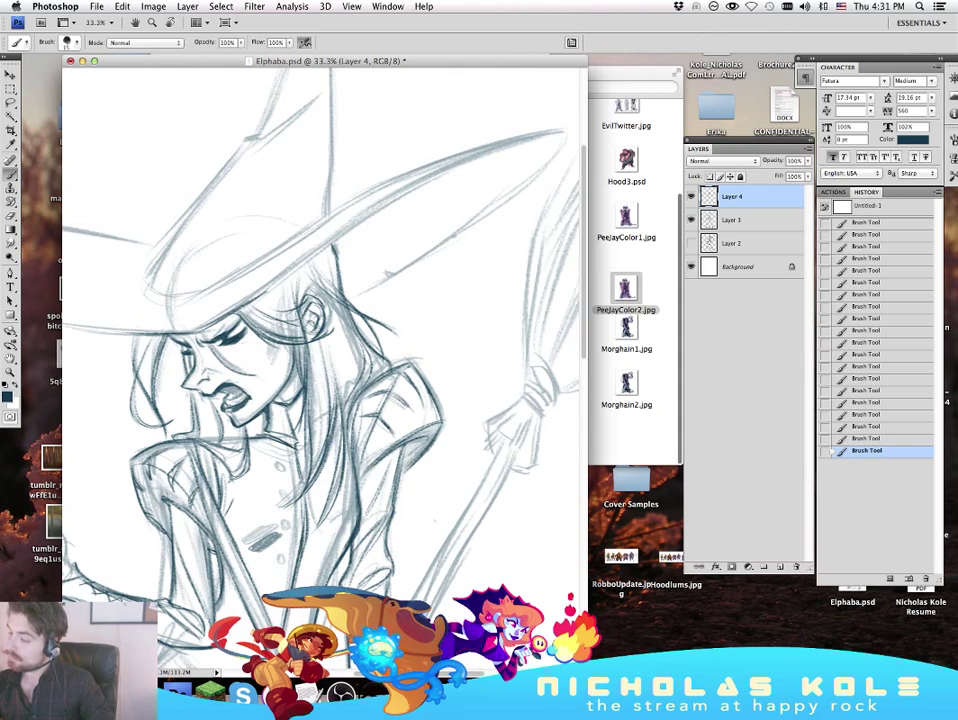
drag(210, 323, 398, 202)
key(super+z)
drag(237, 307, 471, 167)
key(super+z)
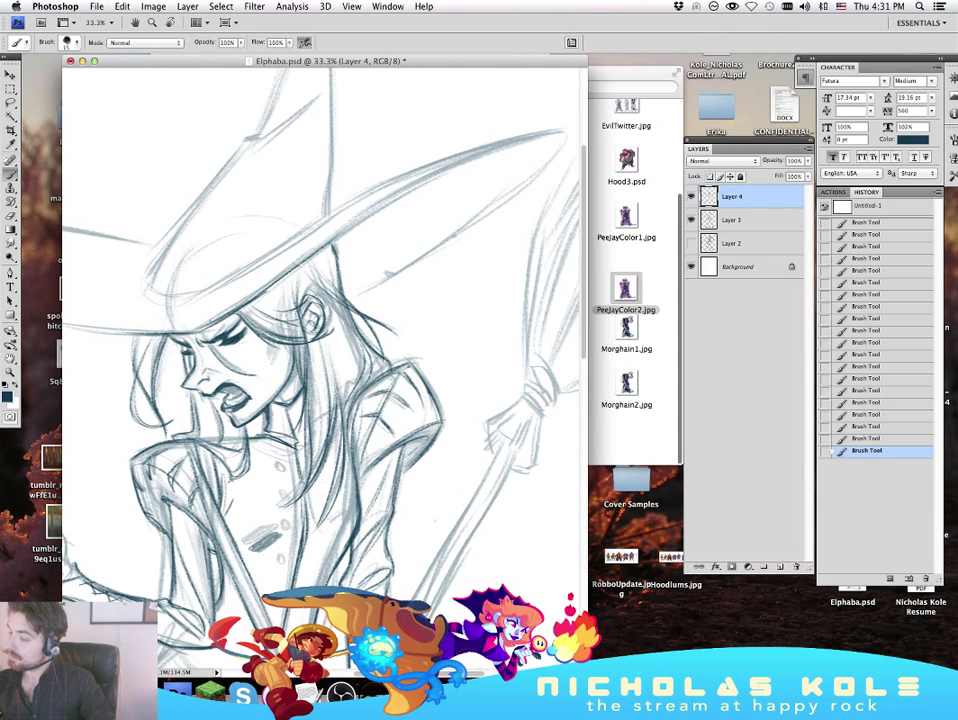
mouse_move(249, 300)
mouse_down()
mouse_move(481, 152)
mouse_move(508, 146)
mouse_up()
key(super+z)
drag(304, 259, 487, 148)
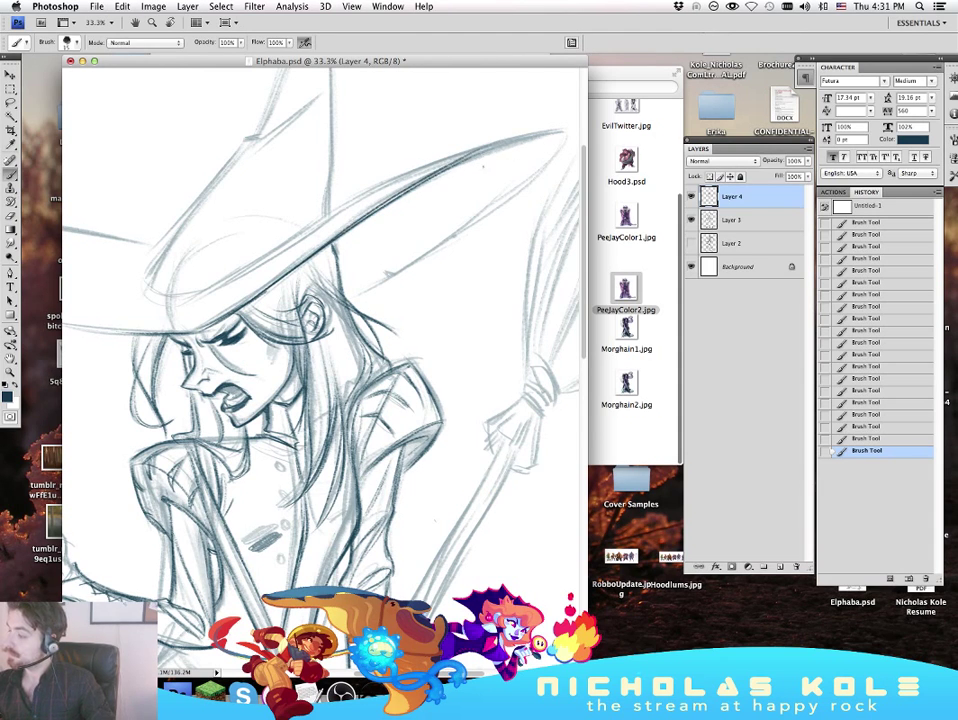
key(super+z)
drag(322, 248, 560, 130)
drag(492, 147, 566, 131)
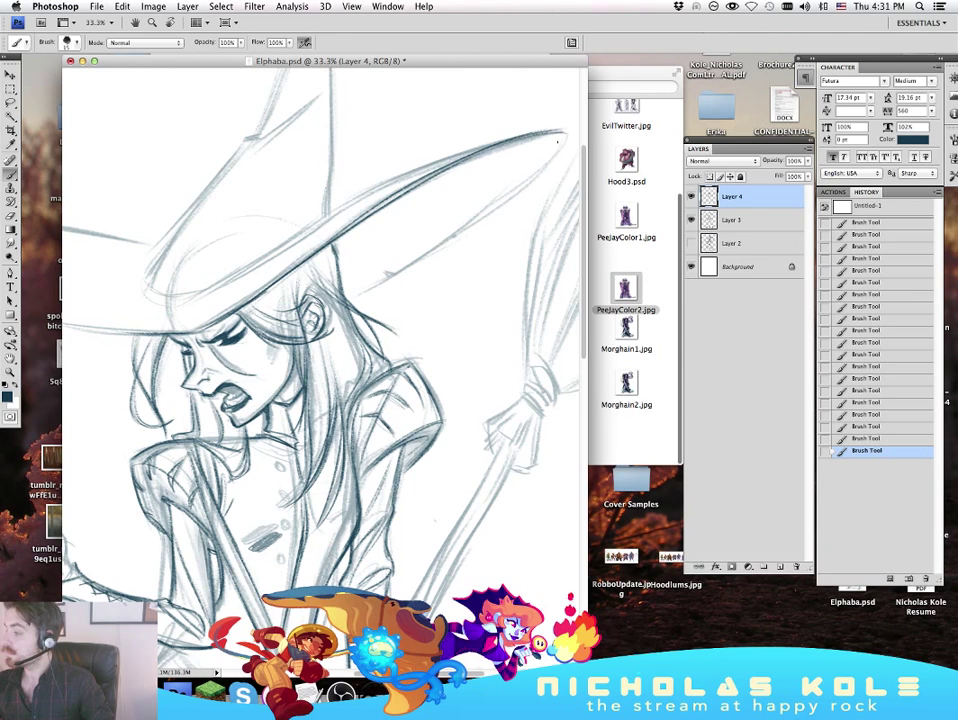
drag(255, 262, 405, 176)
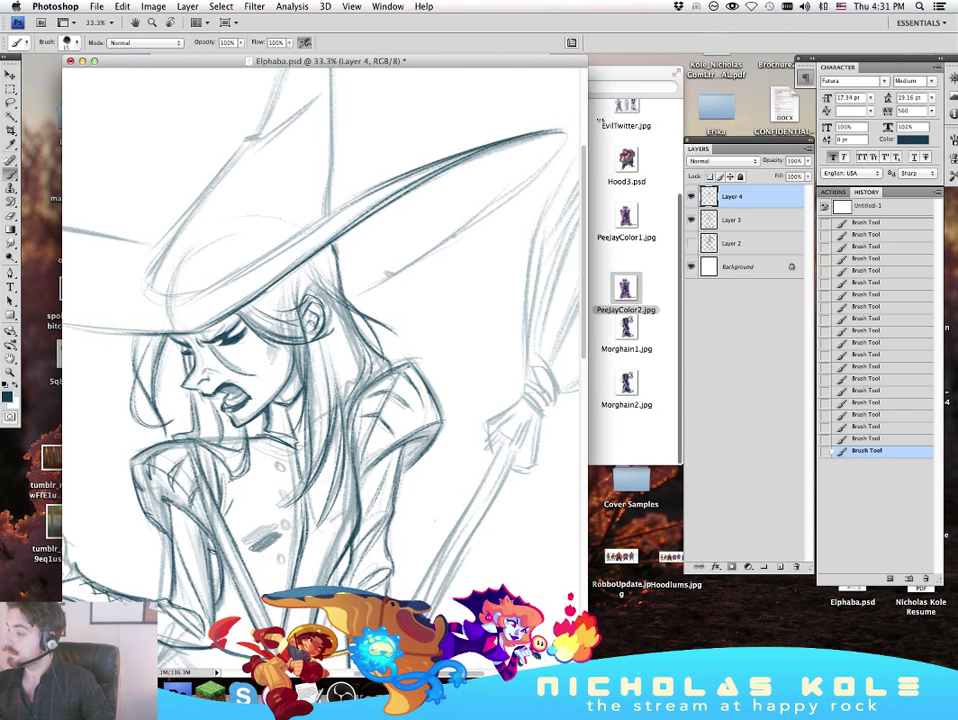
Step: Ink the underside edge of the far hat brim in one curve from its pointed tip back to the hair
drag(514, 189, 512, 190)
drag(348, 296, 507, 188)
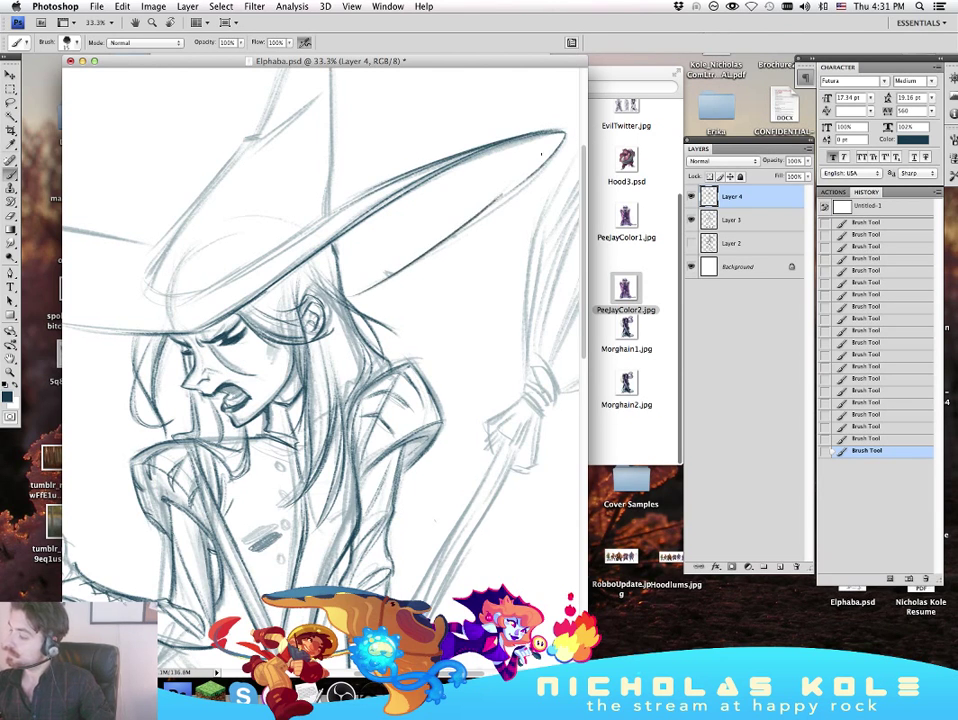
key(super+z)
drag(360, 284, 527, 177)
key(super+z)
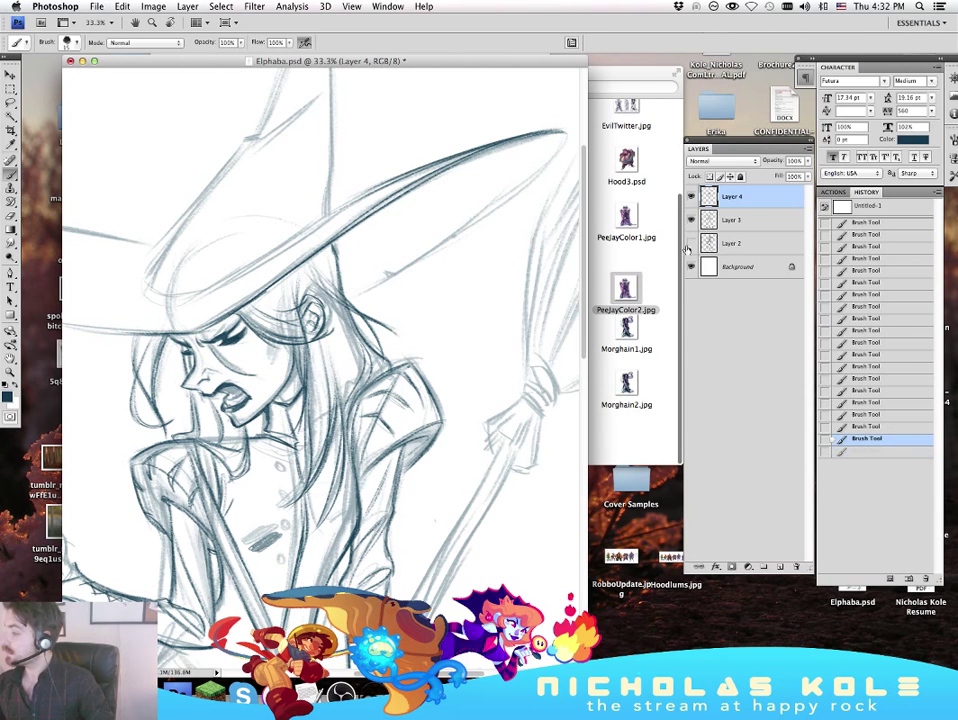
key(super+z)
drag(565, 137, 456, 241)
key(super+z)
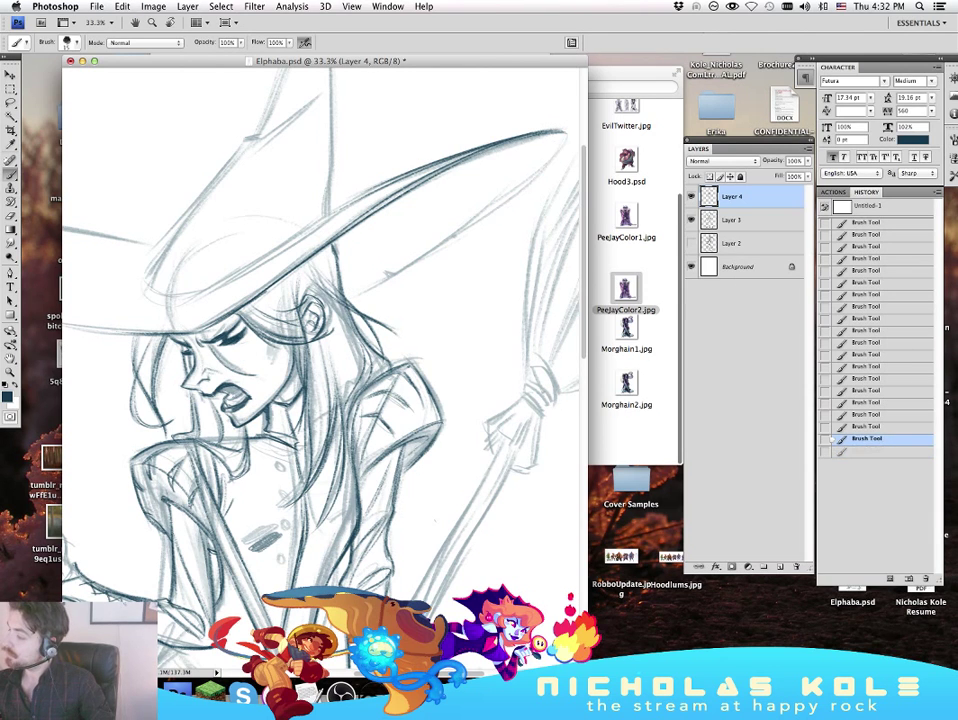
drag(564, 130, 401, 270)
key(super+z)
drag(566, 132, 420, 270)
key(super+z)
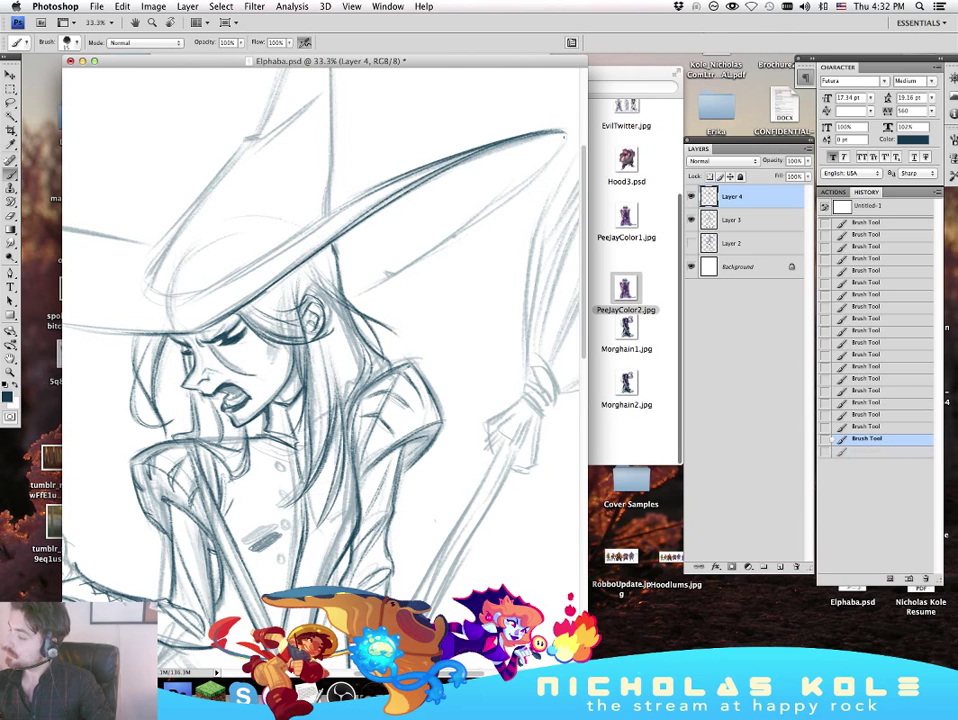
drag(565, 134, 359, 294)
mouse_move(419, 260)
mouse_down()
mouse_move(354, 291)
mouse_move(378, 280)
mouse_up()
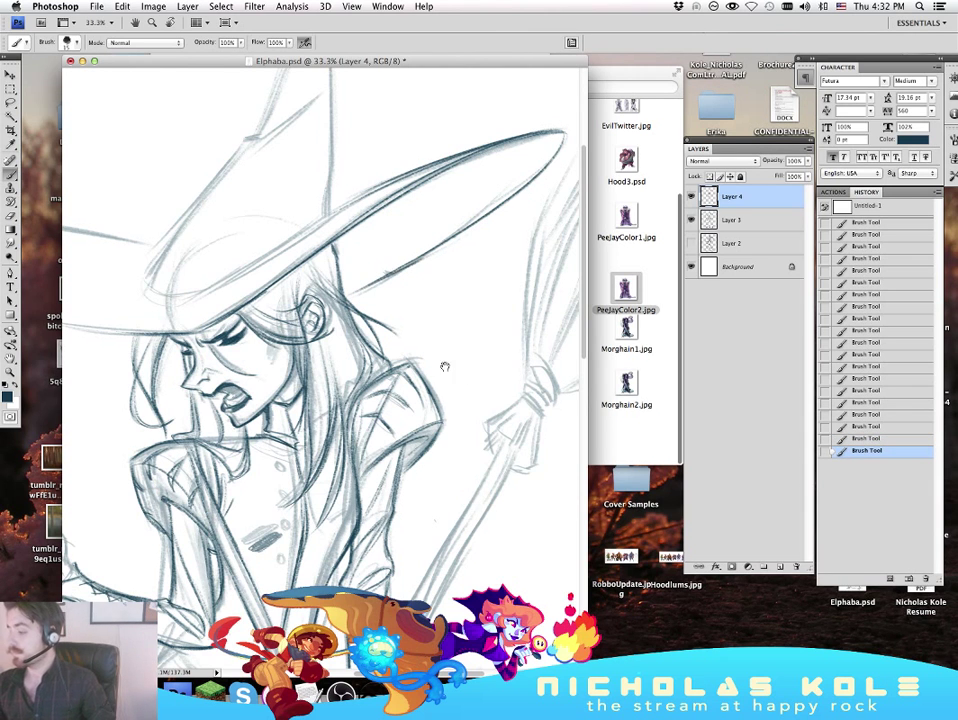
Step: Ink the bodice's slanted lower edge from below the near elbow to the point at the front
mouse_move(321, 436)
mouse_down()
mouse_move(433, 430)
mouse_move(467, 414)
mouse_move(449, 383)
mouse_move(299, 372)
mouse_move(496, 352)
mouse_up()
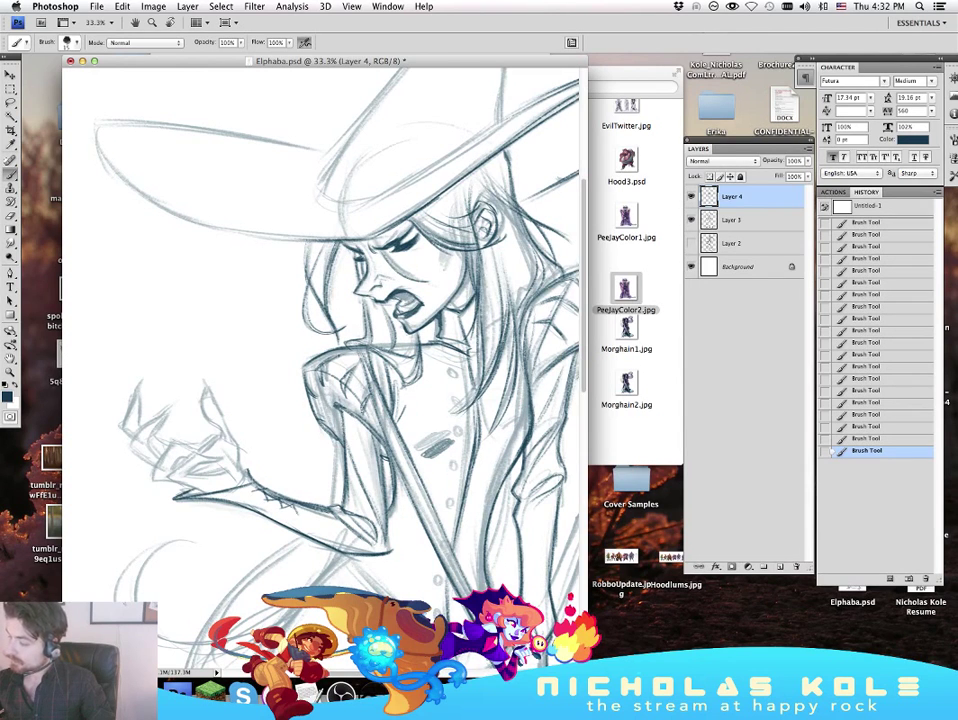
mouse_move(556, 458)
mouse_down()
mouse_move(484, 418)
mouse_move(494, 487)
mouse_move(512, 335)
mouse_move(560, 420)
mouse_move(443, 462)
mouse_move(453, 448)
mouse_up()
drag(381, 276, 486, 381)
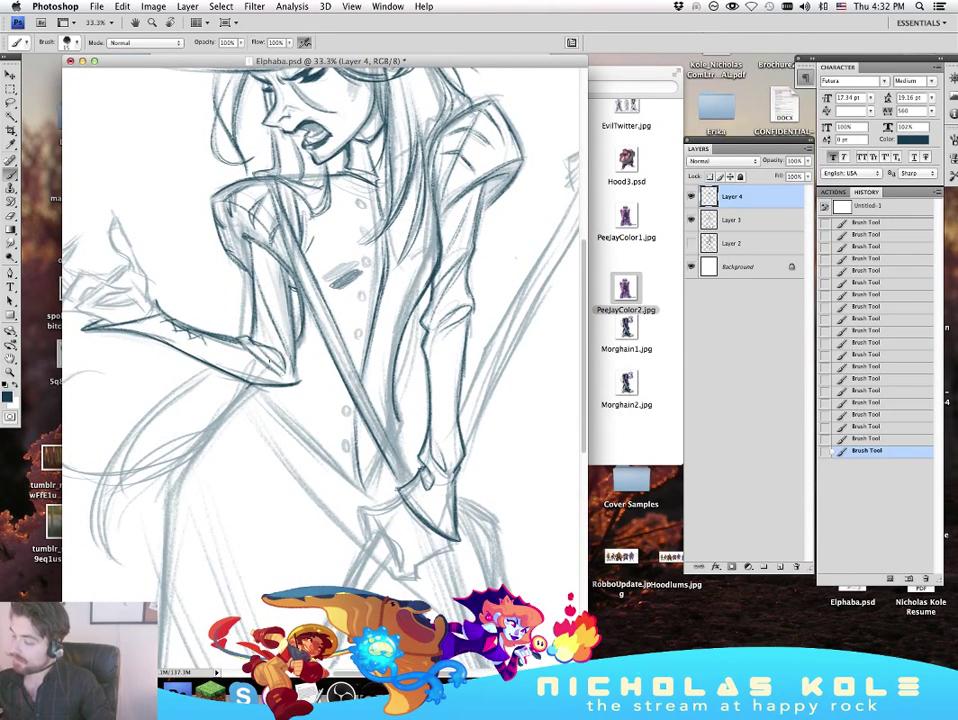
drag(256, 388, 366, 494)
key(super+z)
drag(277, 413, 367, 494)
drag(321, 458, 364, 489)
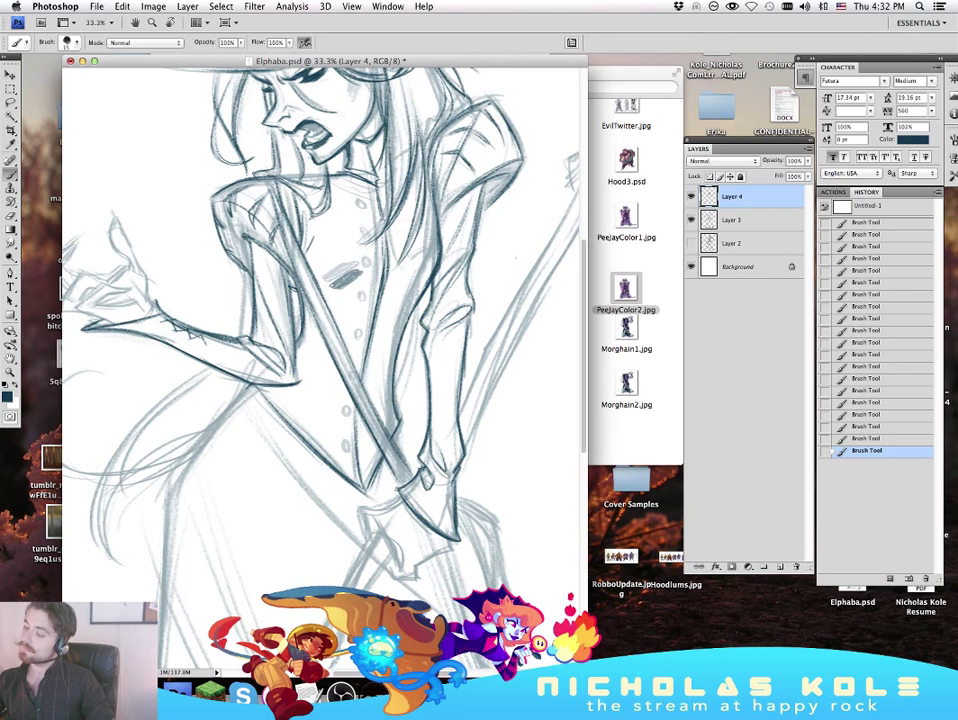
Step: Ink short fold marks on the bodice beside the near elbow
drag(297, 265, 289, 301)
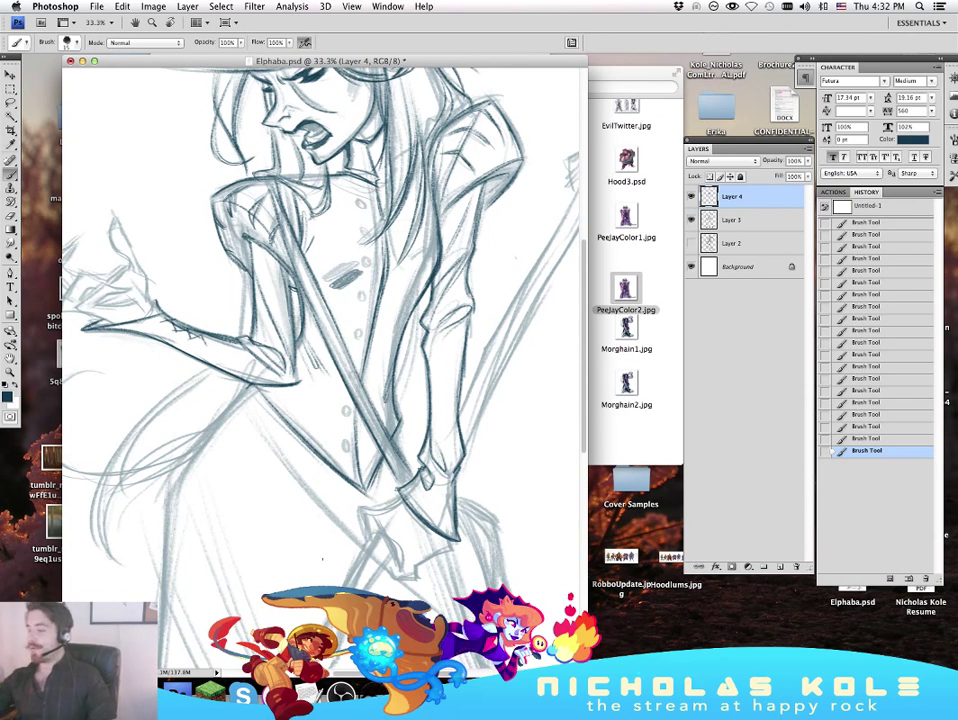
key(super+z)
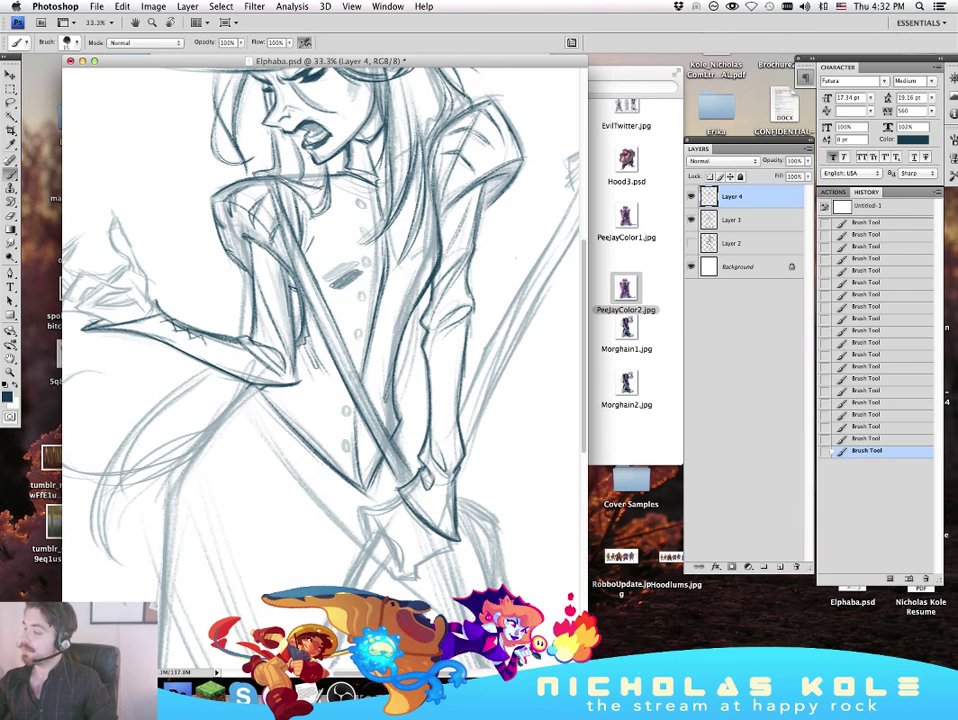
key(super+z)
key(super+z)
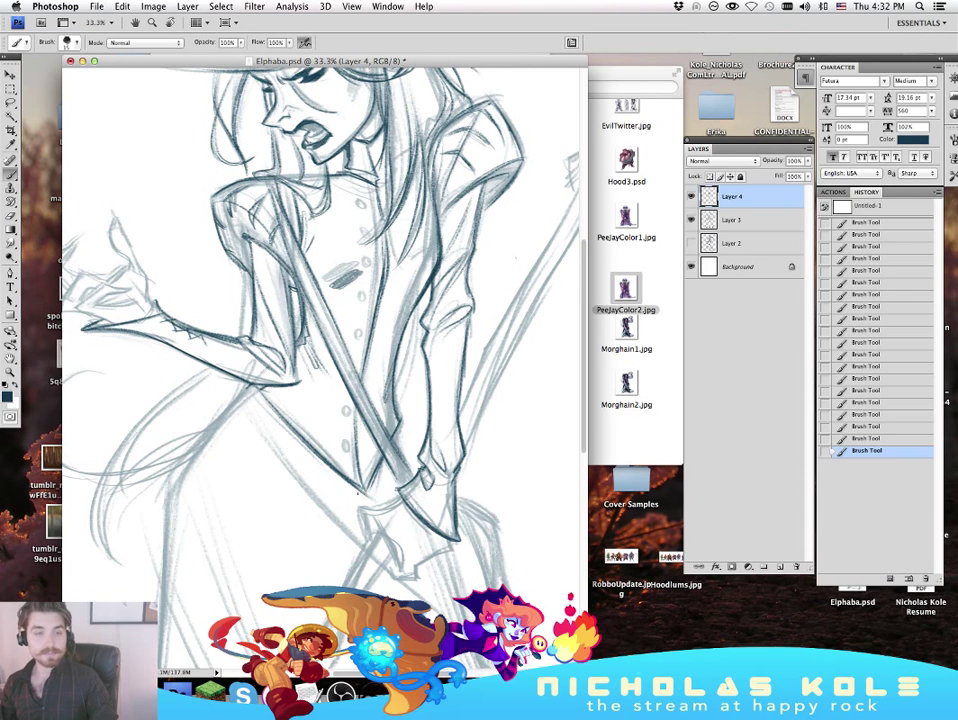
key(Tab)
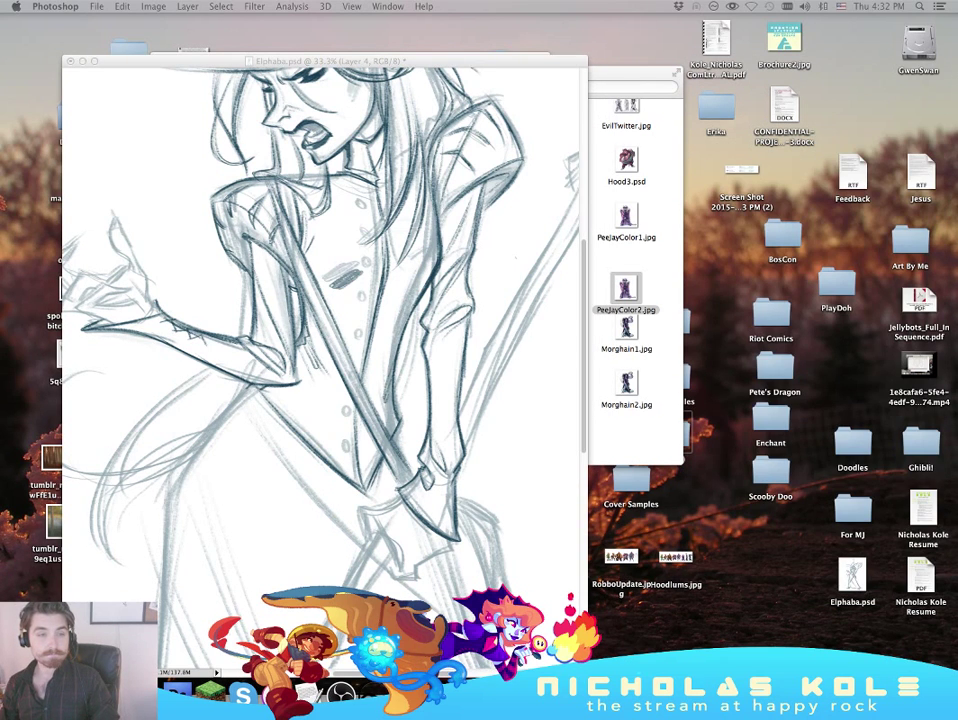
click(405, 480)
drag(465, 375, 497, 482)
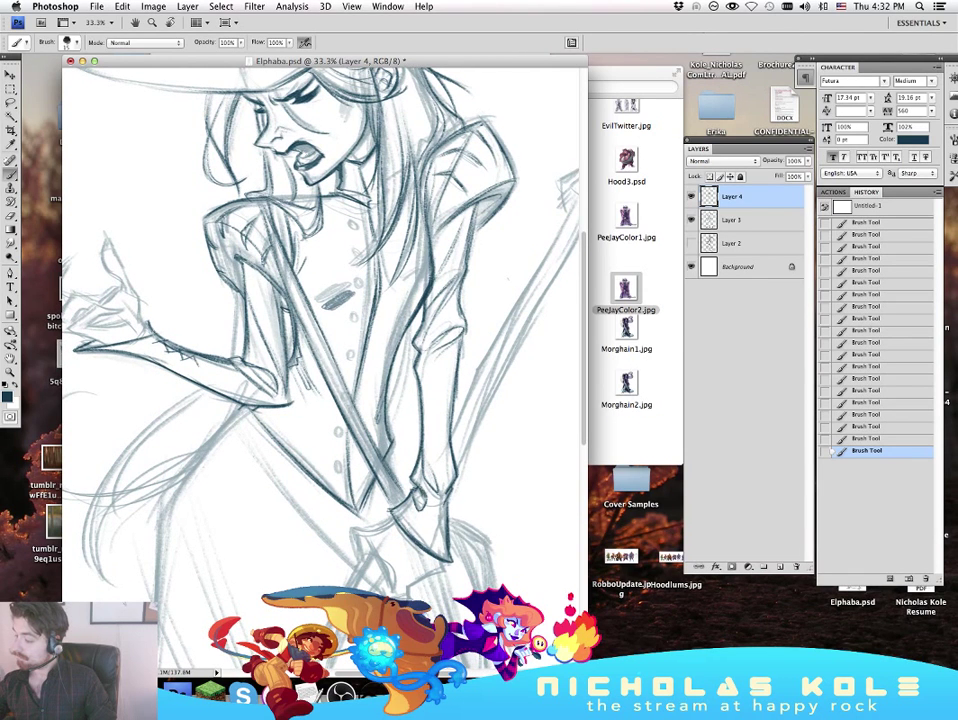
drag(489, 553, 469, 478)
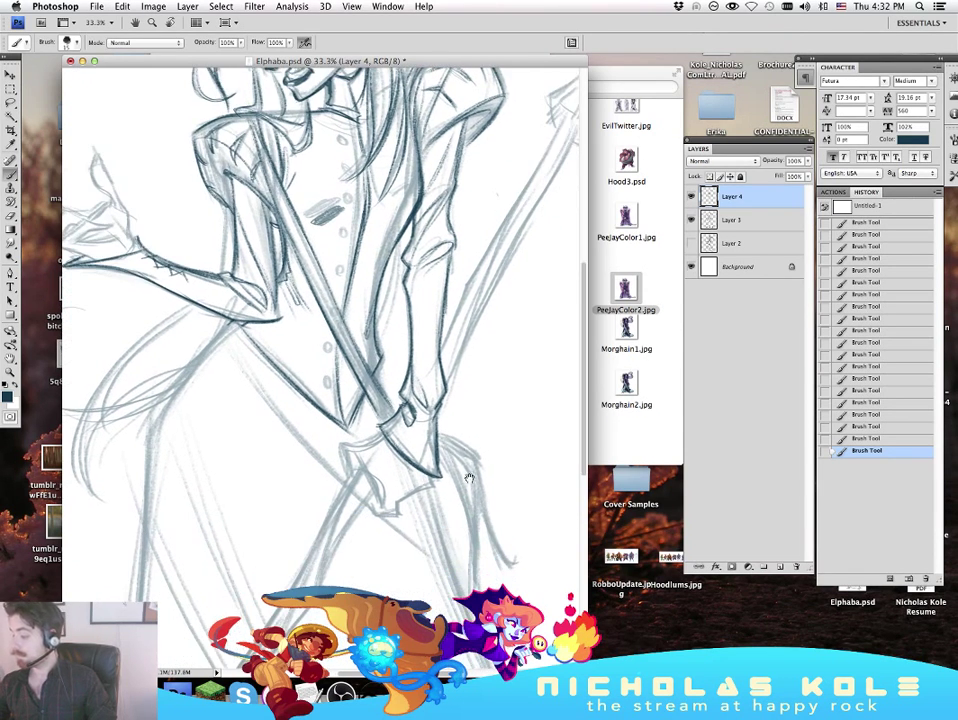
key(super+z)
drag(386, 426, 436, 469)
key(super+z)
drag(424, 355, 436, 652)
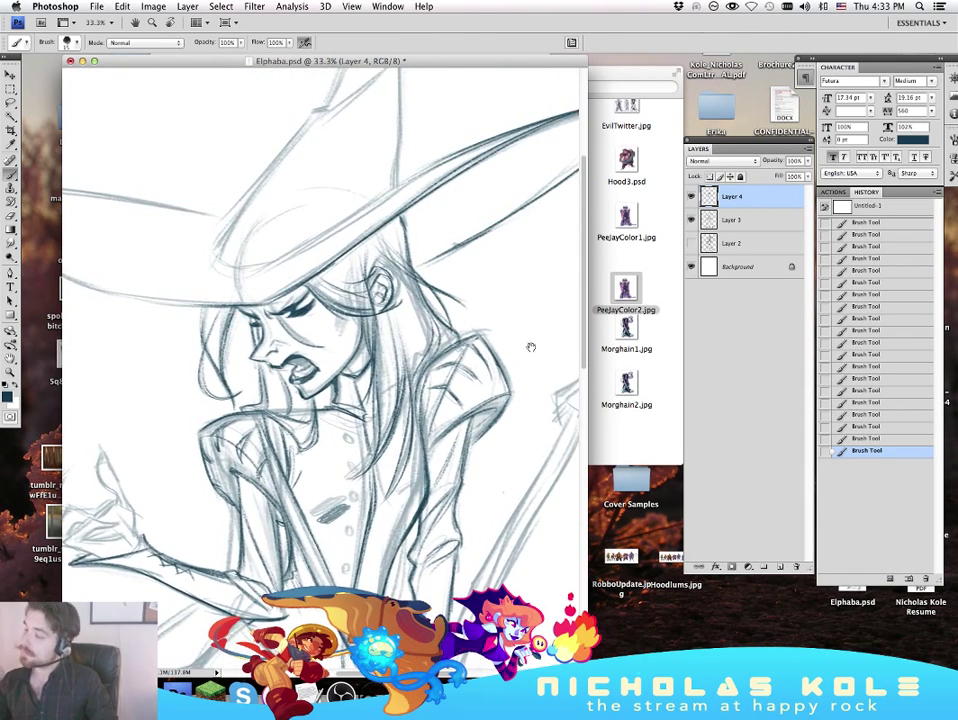
drag(531, 347, 415, 375)
drag(133, 232, 233, 165)
key(super+z)
drag(156, 225, 257, 155)
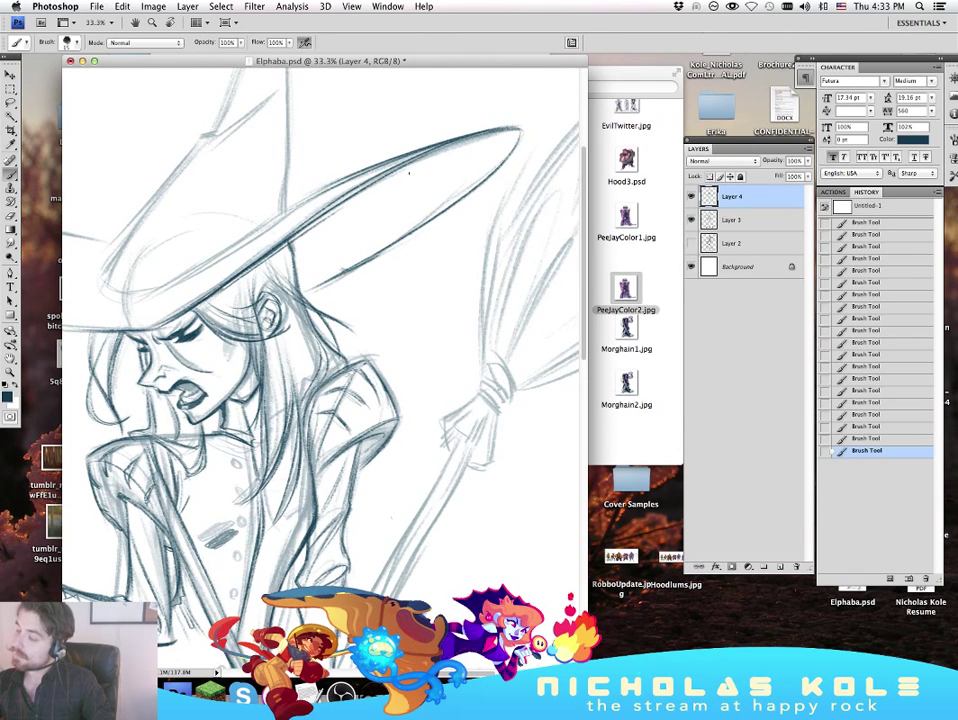
key(super+z)
Step: Ink the lower edge of the near hat brim from its outer tip to just above the face
mouse_move(266, 409)
mouse_down()
mouse_move(436, 349)
mouse_move(516, 394)
mouse_move(543, 389)
mouse_up()
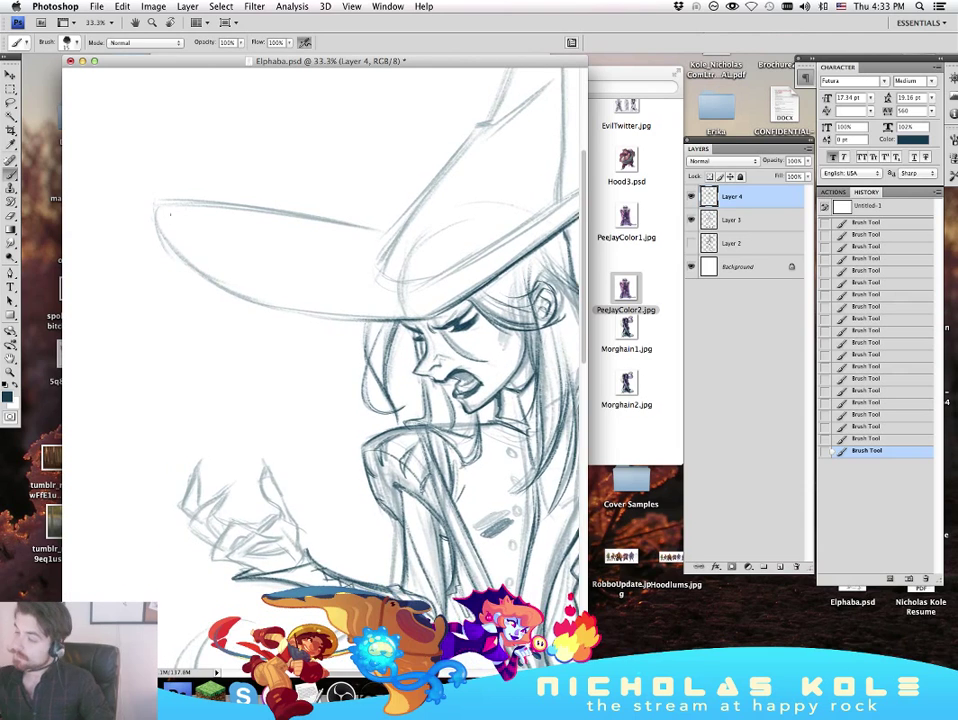
key(super+z)
mouse_move(185, 262)
mouse_down()
mouse_move(155, 202)
mouse_move(222, 288)
mouse_up()
key(super+z)
drag(158, 234, 243, 299)
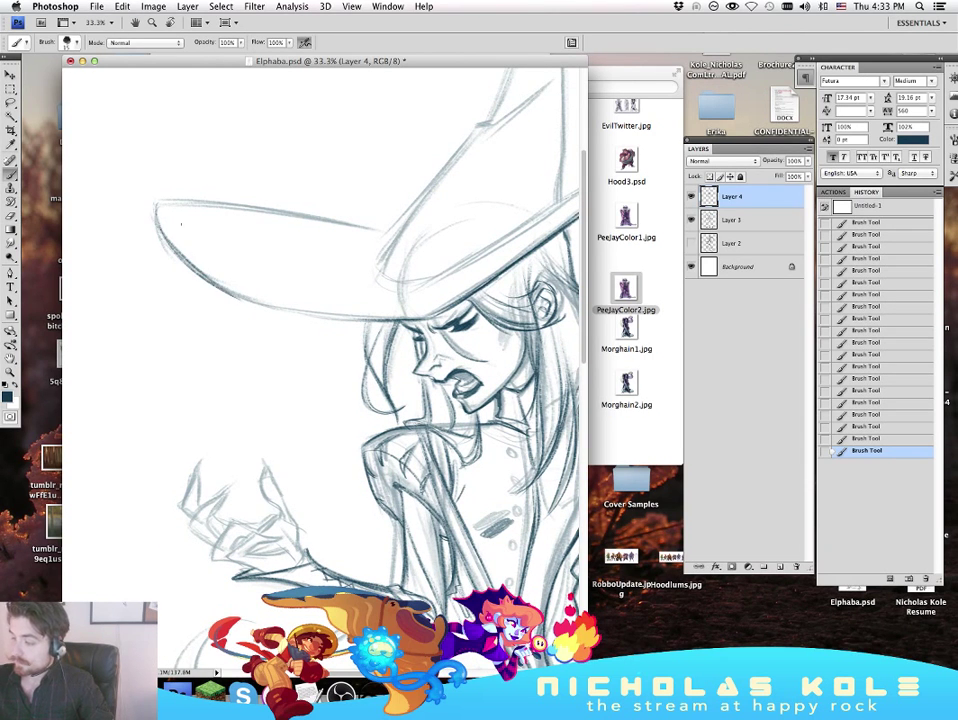
key(super+z)
key(super+z)
mouse_move(160, 236)
mouse_down()
mouse_move(238, 293)
mouse_move(229, 289)
mouse_move(355, 320)
mouse_up()
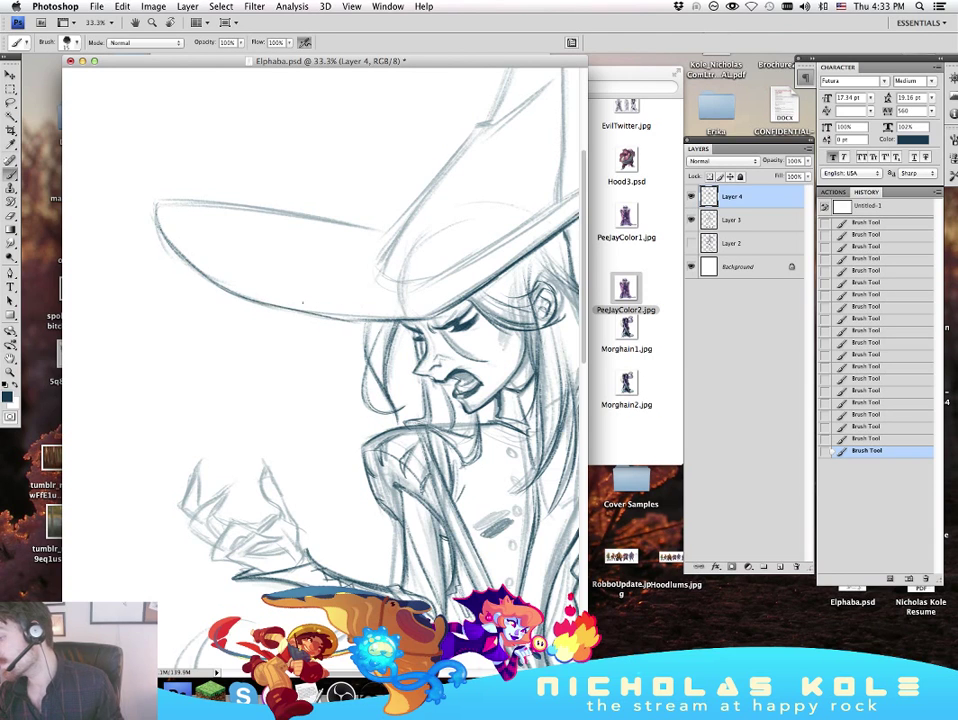
Step: Redo the lower edge of the near hat brim as a cleaner curve from the outer part toward the face
key(super+z)
key(super+z)
drag(234, 293, 388, 320)
key(super+z)
drag(262, 304, 422, 319)
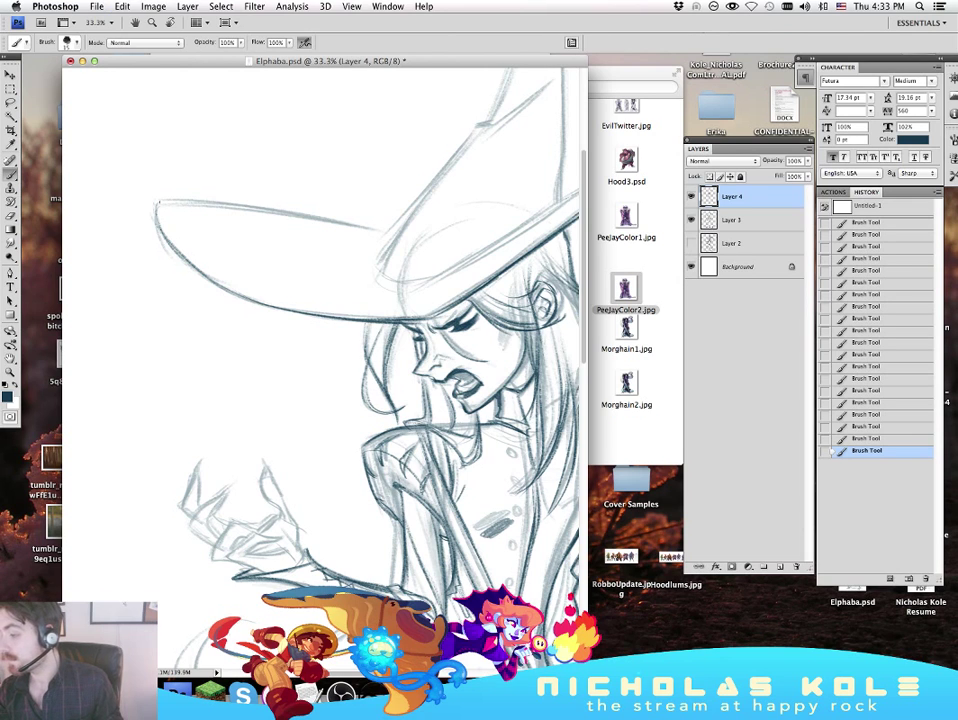
key(super+z)
Step: Ink the upper edge of the near hat brim from its outer tip to the base of the crown
drag(157, 203, 290, 214)
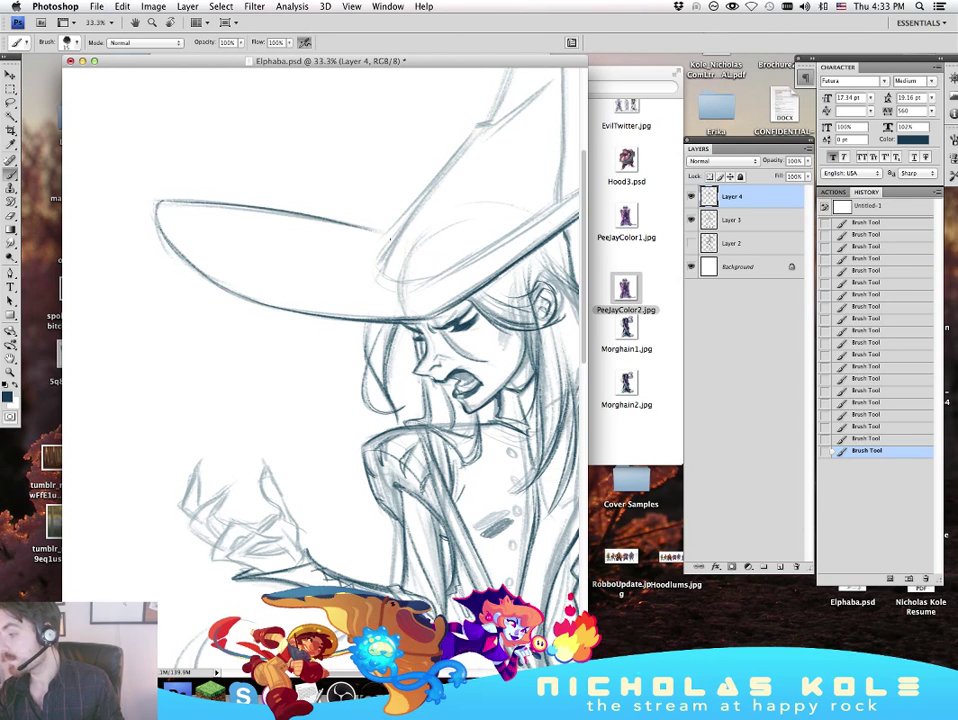
drag(157, 201, 386, 236)
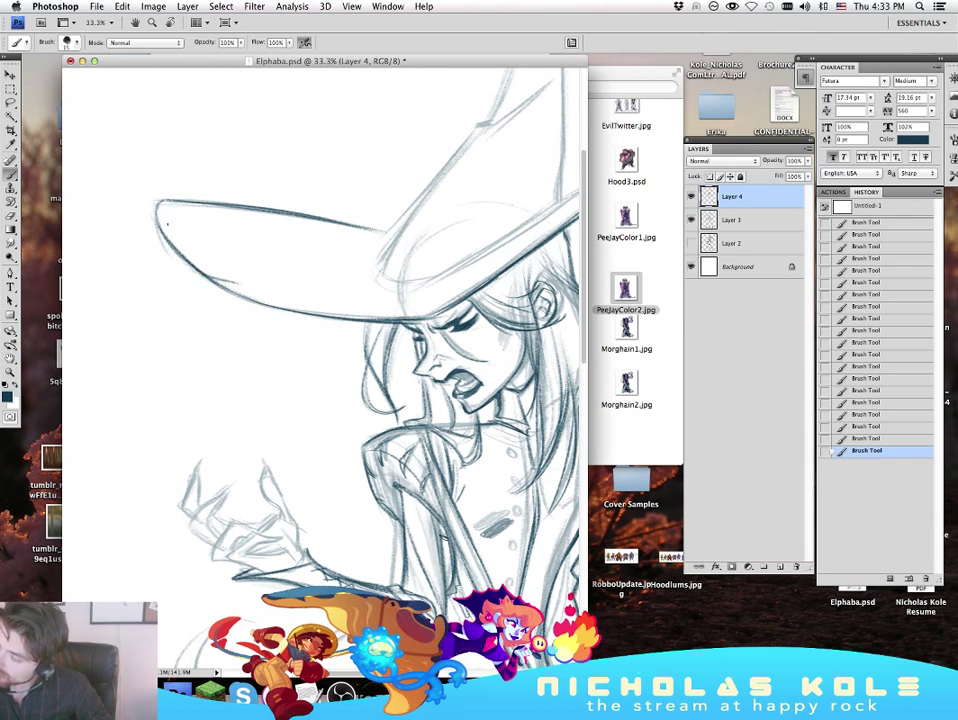
Step: Ink the crown's lower front edge up to the crease and the fold line running inward from it
drag(398, 222, 244, 231)
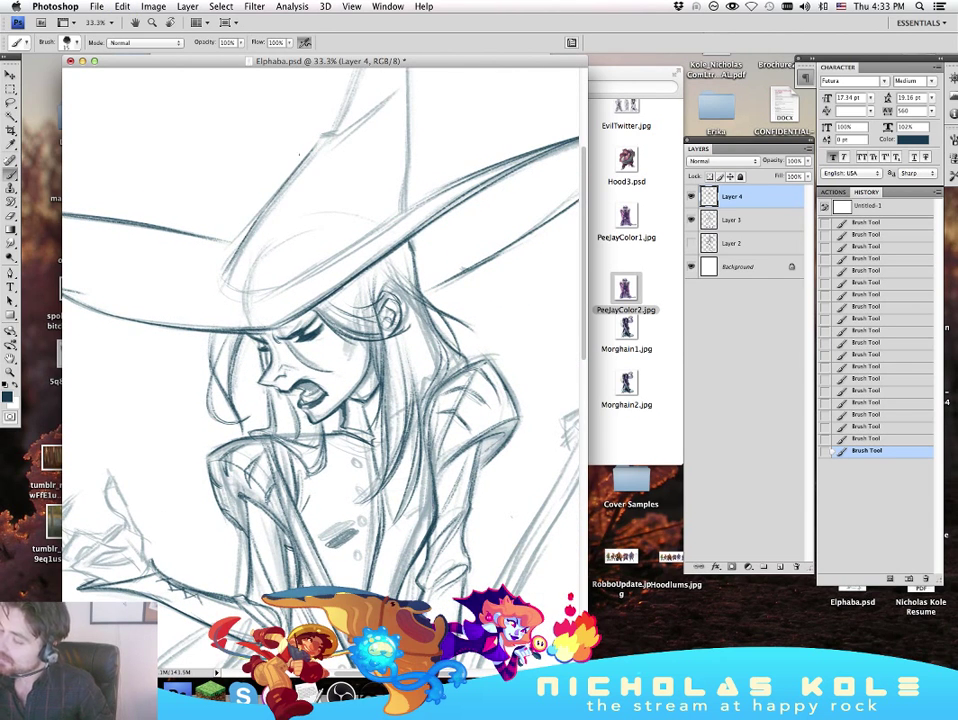
key(XF86AudioRaiseVolume)
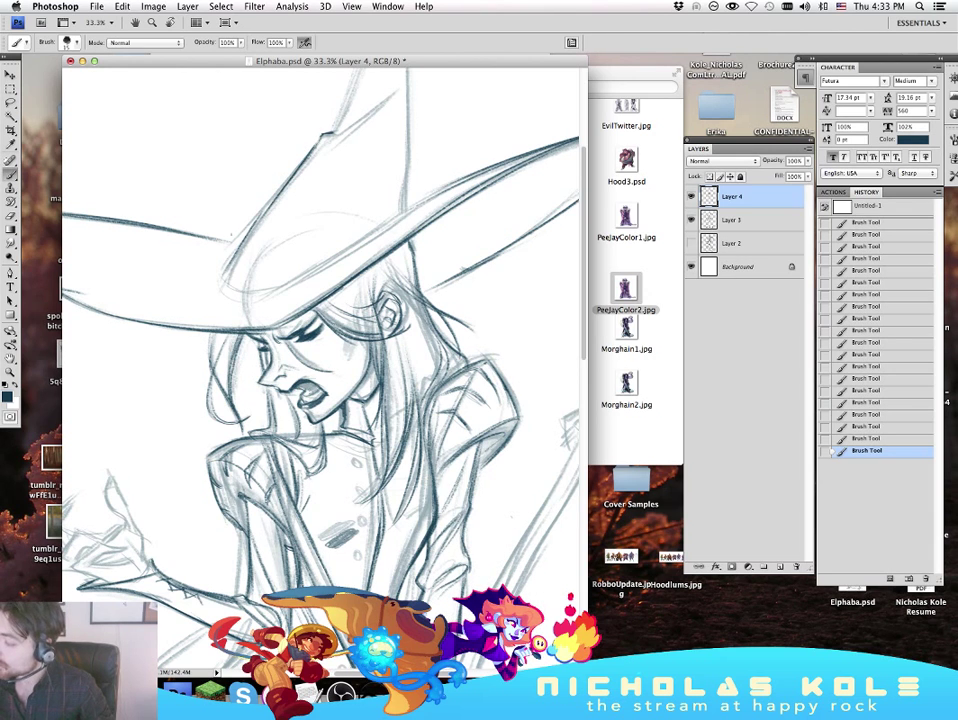
scroll(277, 187, up, 3)
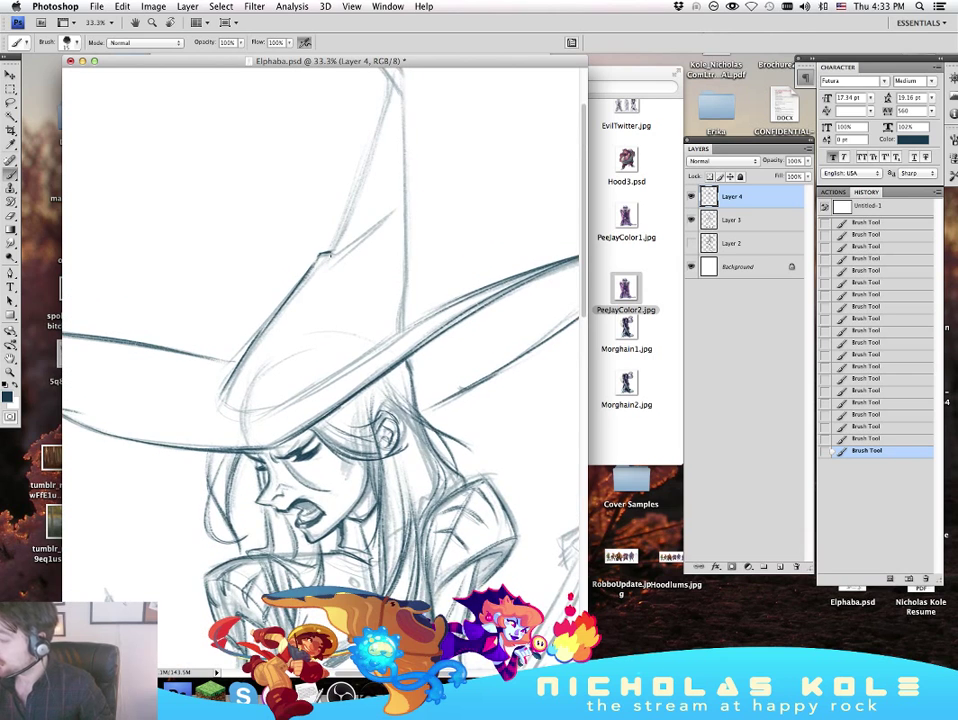
drag(333, 253, 387, 215)
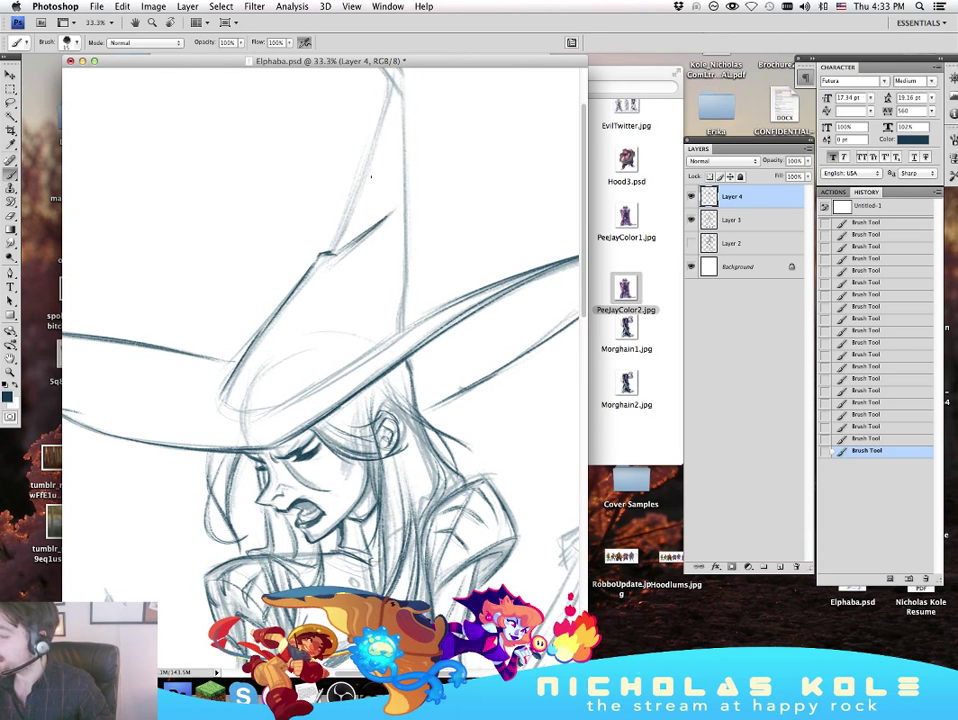
Step: Ink the upper front edge of the hat's crown from just below the bent tip down to the crease
drag(464, 169, 391, 267)
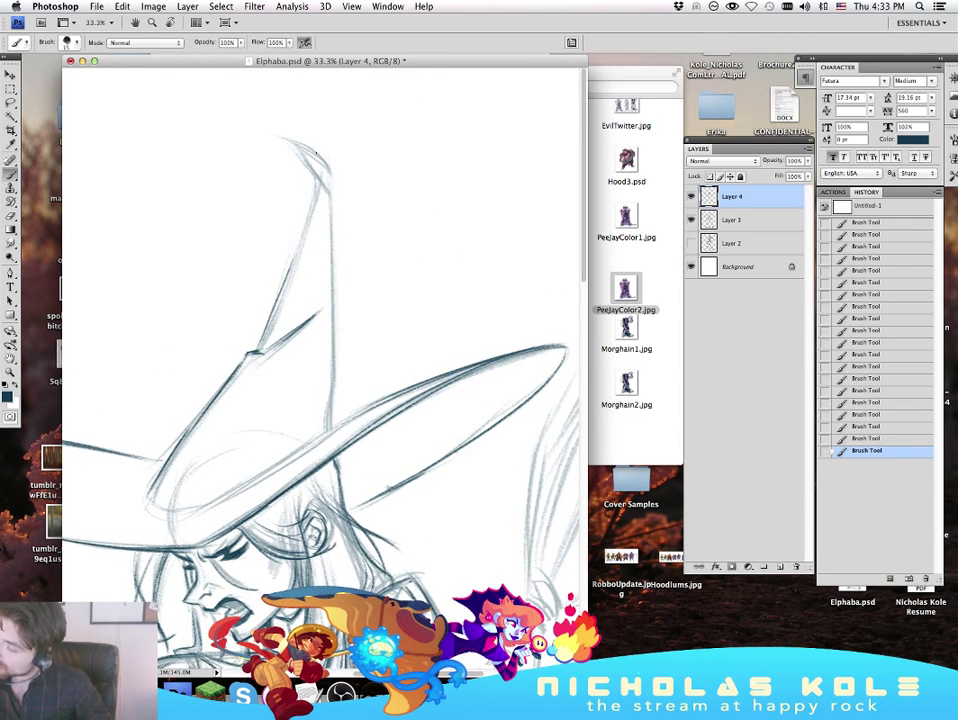
drag(316, 182, 275, 307)
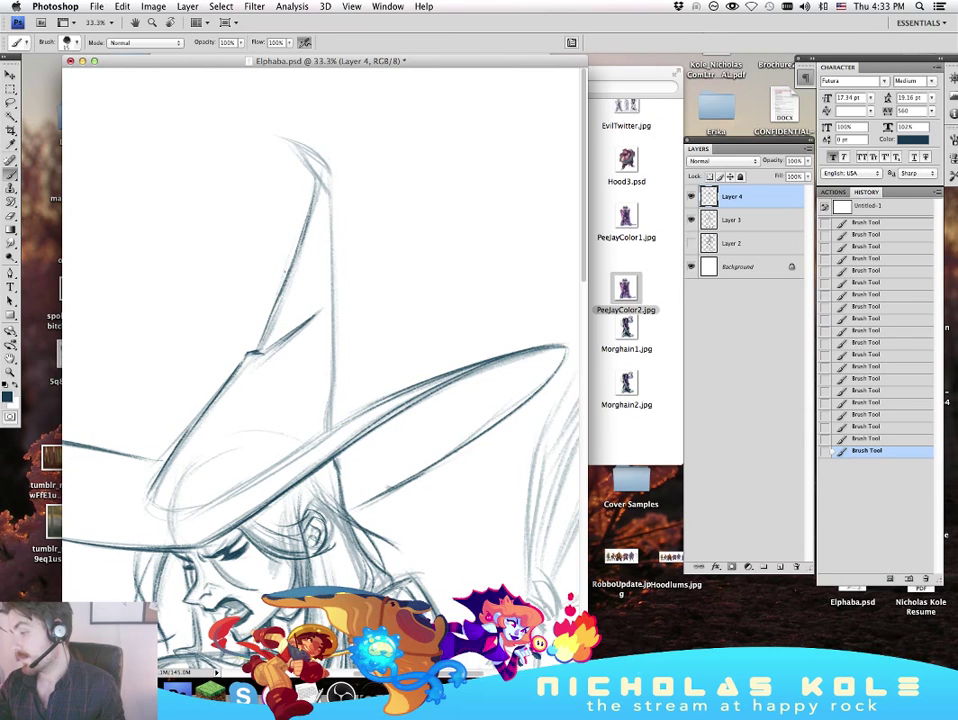
drag(298, 243, 259, 344)
drag(286, 275, 259, 352)
Step: Ink the crown's back edge down to the brim and the brim line along the crown's base
drag(330, 208, 331, 371)
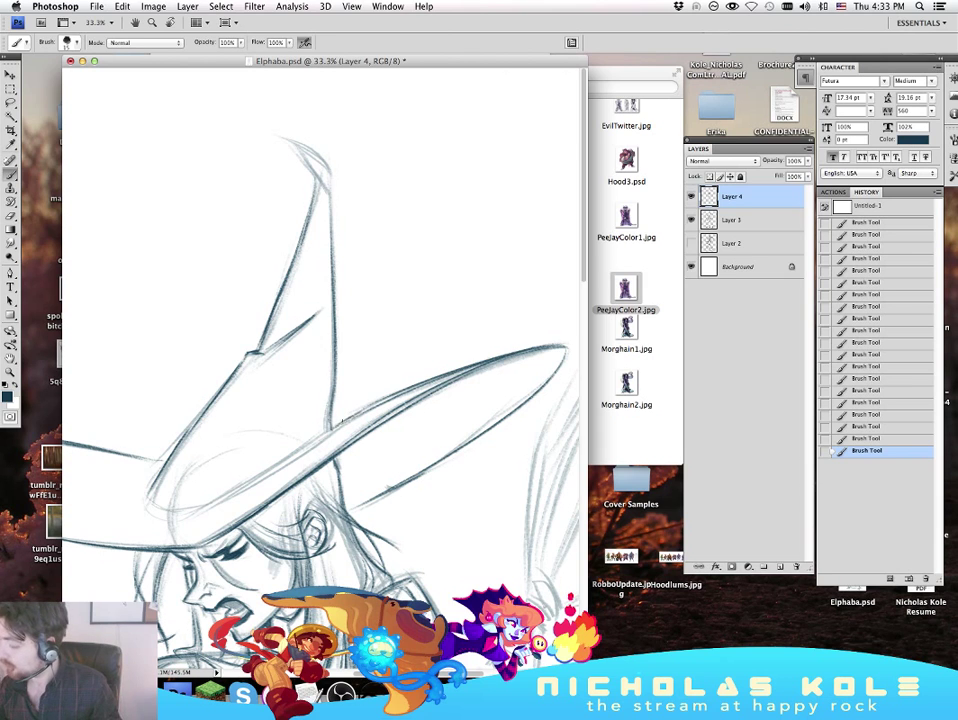
key(XF86AudioRaiseVolume)
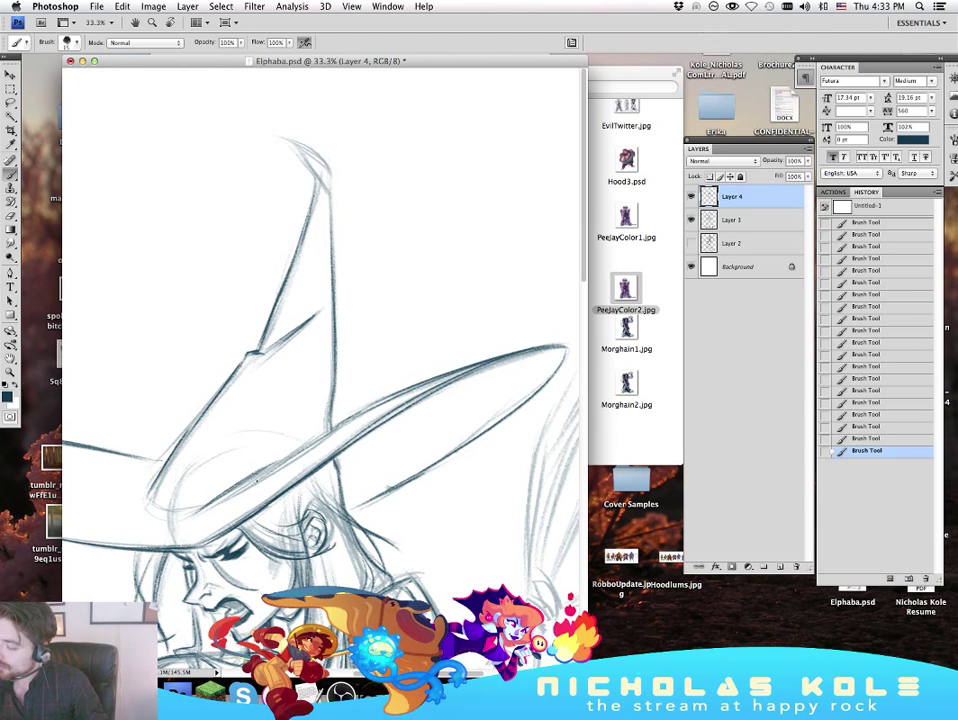
drag(253, 491, 319, 442)
drag(452, 471, 503, 399)
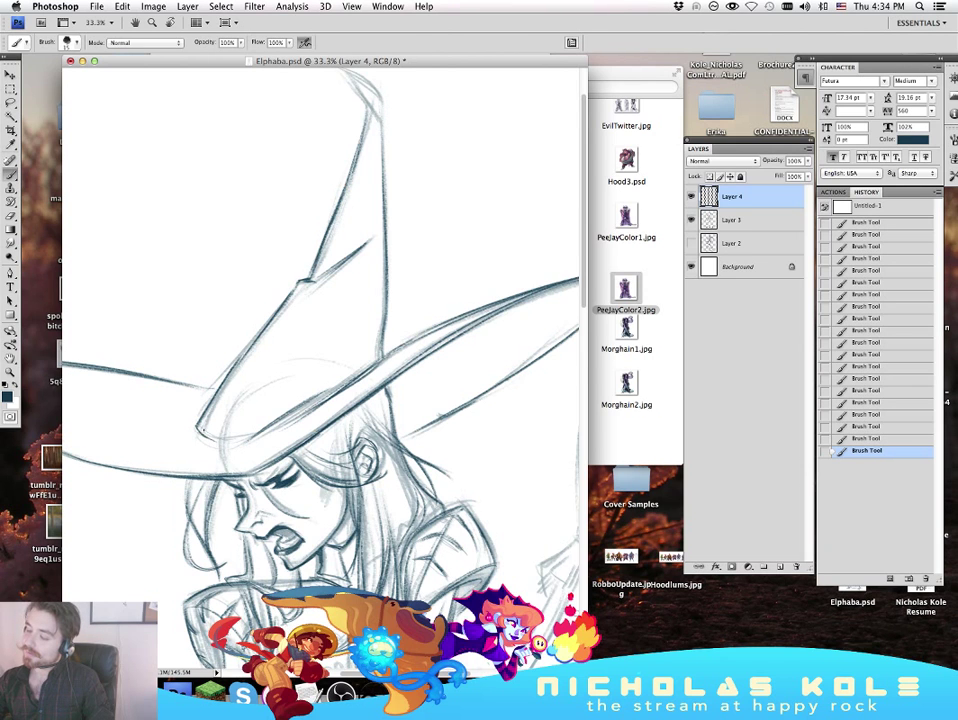
Step: Ink the bent tip of the hat and darken the crown's back edge below it
scroll(203, 436, up, 3)
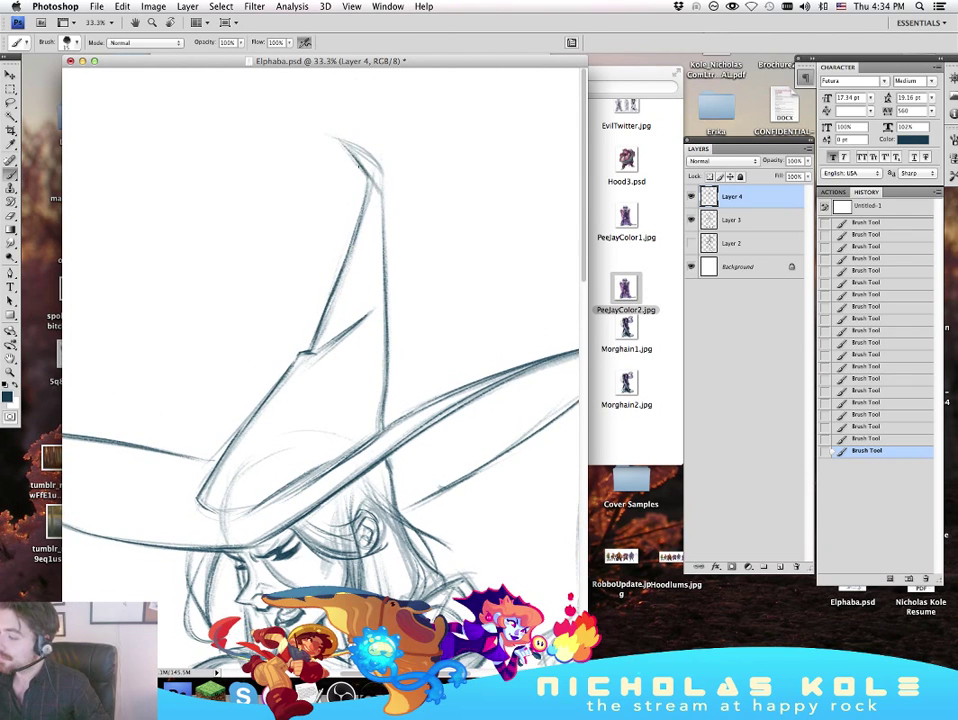
drag(346, 141, 326, 131)
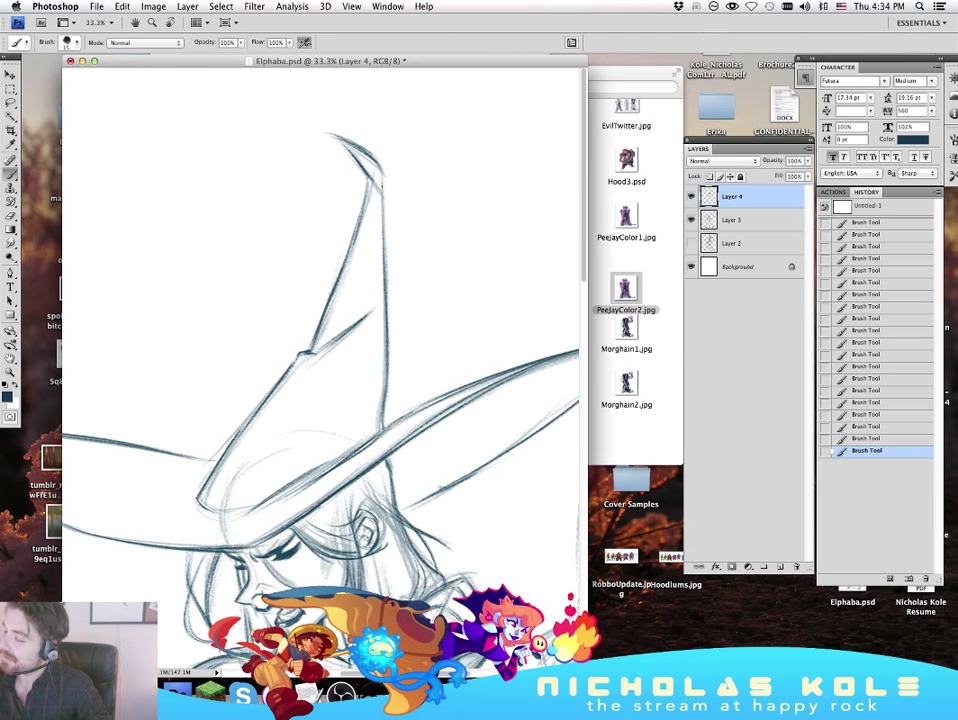
drag(382, 184, 384, 234)
drag(370, 177, 378, 194)
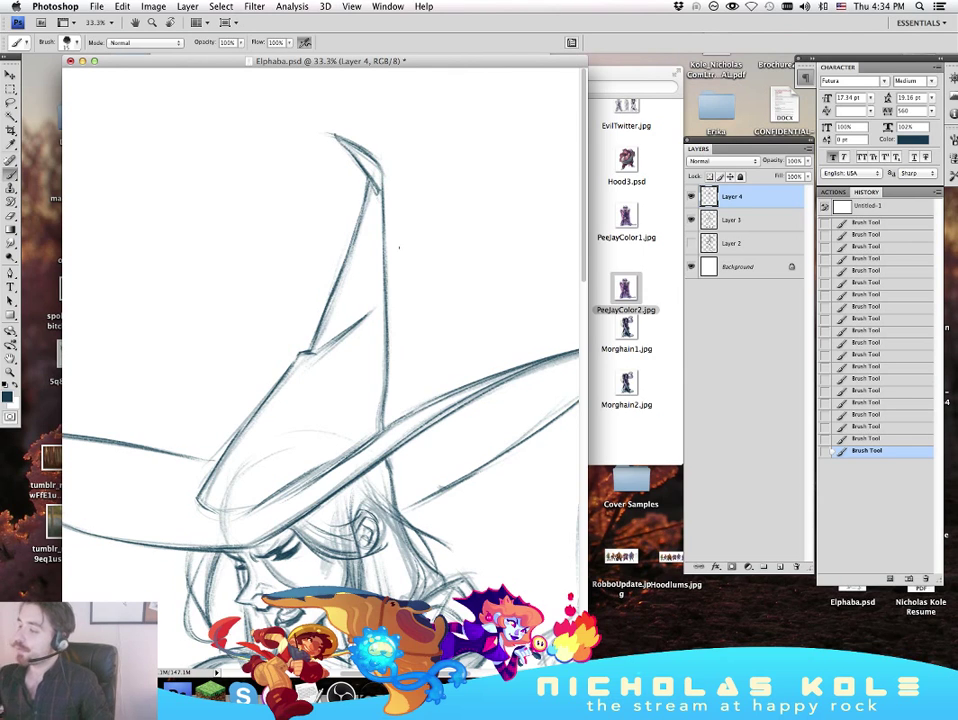
drag(386, 347, 388, 390)
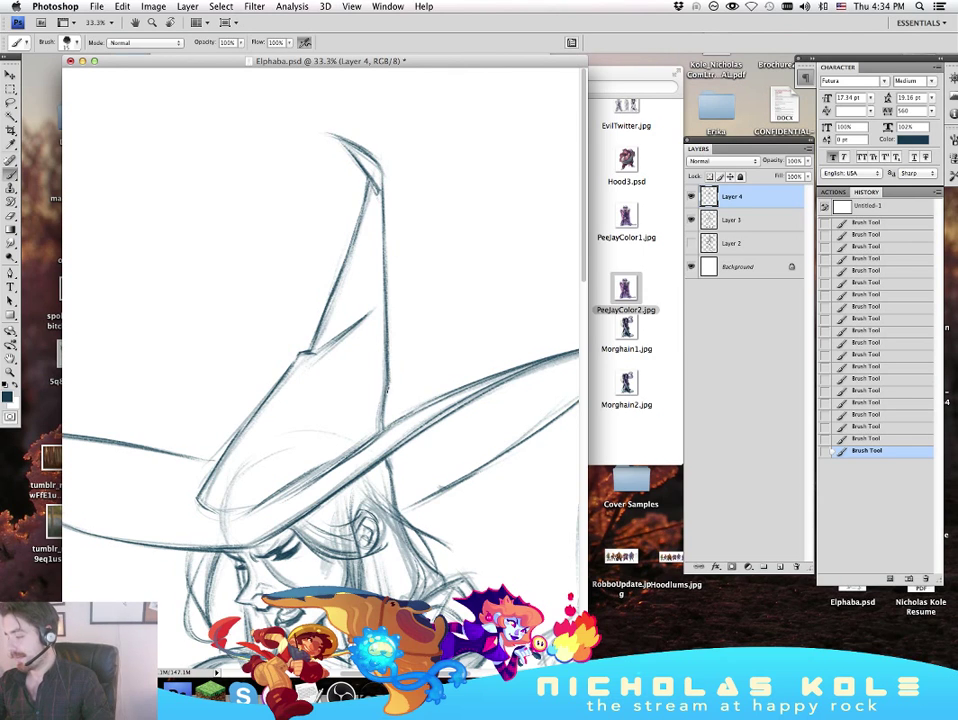
Step: Ink a short curved fold on the lower crown near its back edge, just above the brim
drag(491, 493, 511, 421)
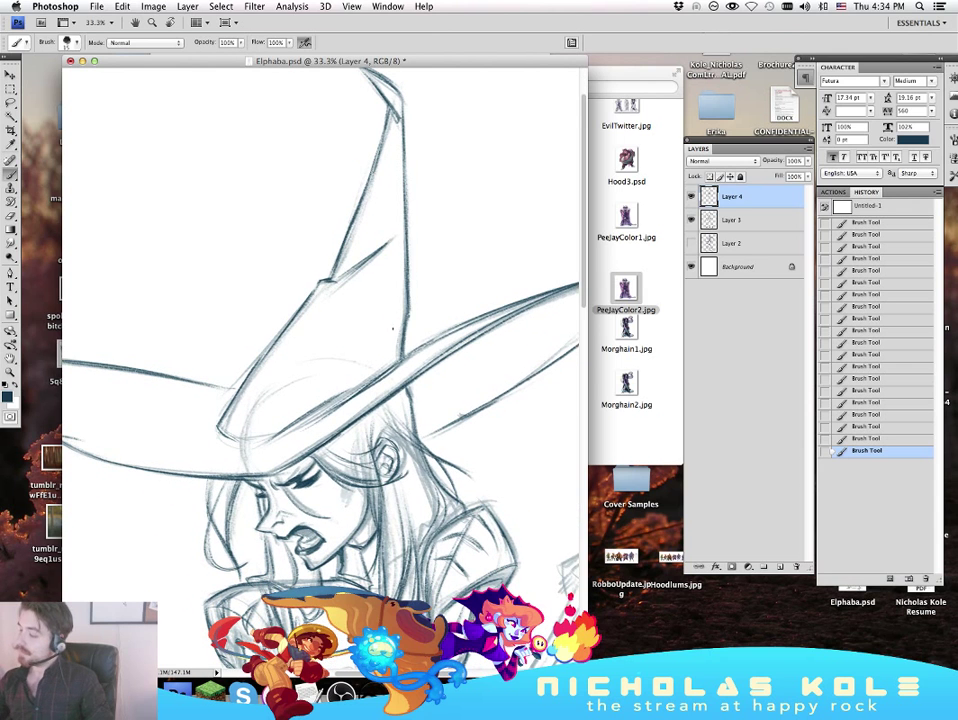
mouse_move(359, 390)
mouse_down()
mouse_move(391, 338)
mouse_move(363, 389)
mouse_up()
mouse_move(503, 532)
mouse_down()
mouse_move(503, 468)
mouse_move(485, 492)
mouse_move(511, 498)
mouse_move(519, 483)
mouse_up()
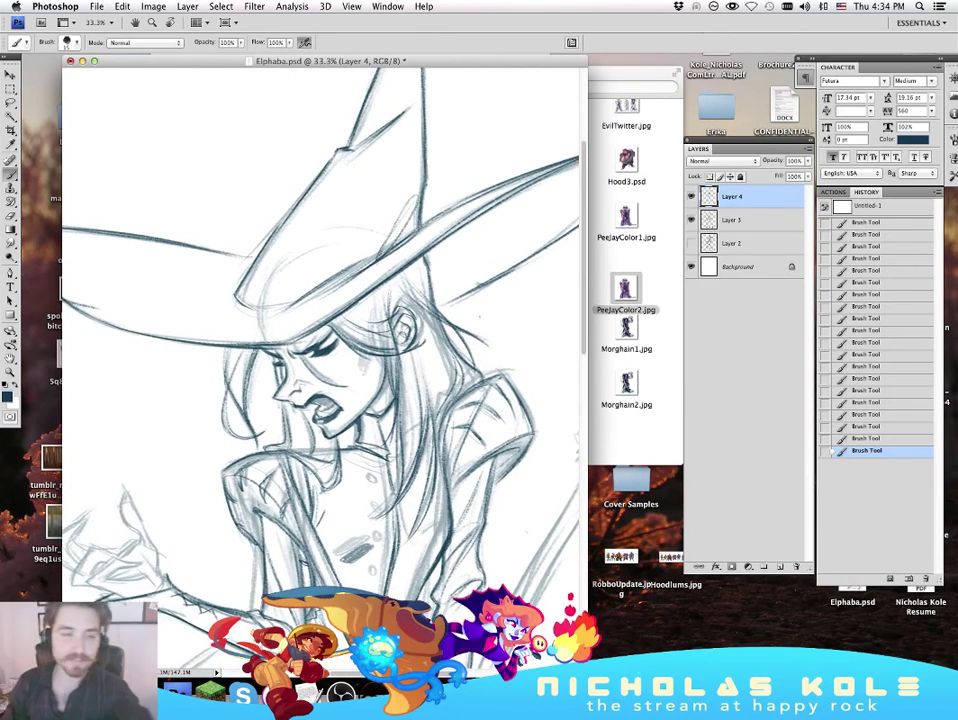
key(XF86AudioRaiseVolume)
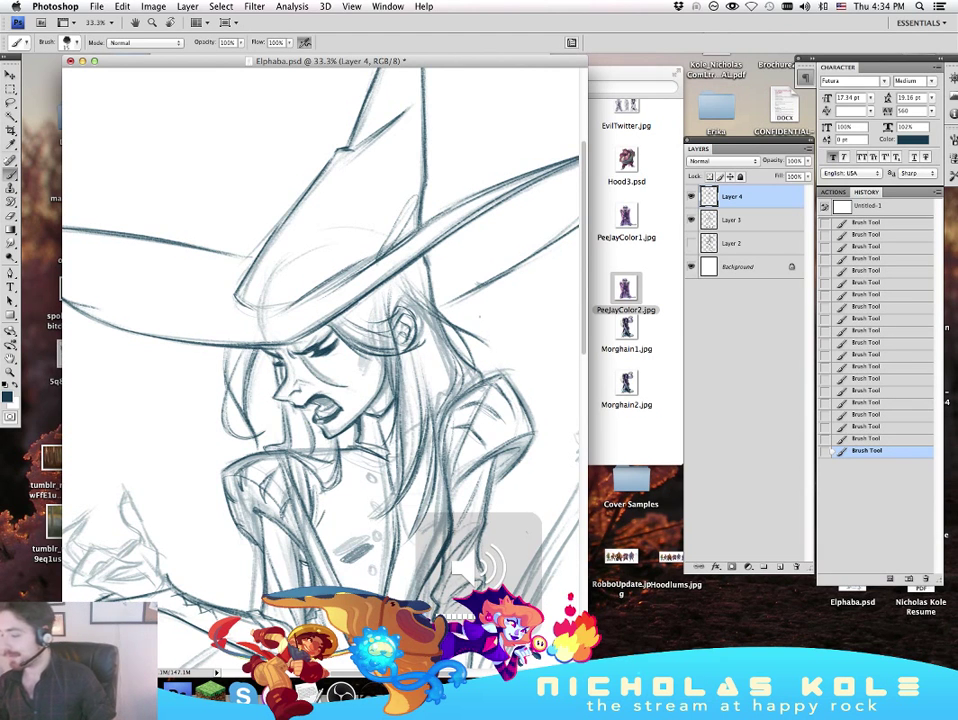
Step: Enlarge the document window to show more of the figure and the broom
drag(499, 556, 469, 462)
drag(584, 673, 674, 652)
drag(578, 580, 616, 418)
drag(414, 383, 418, 478)
Step: Examine the whole figure zoomed out, and return to a 33.3% view of the torso
click(10, 372)
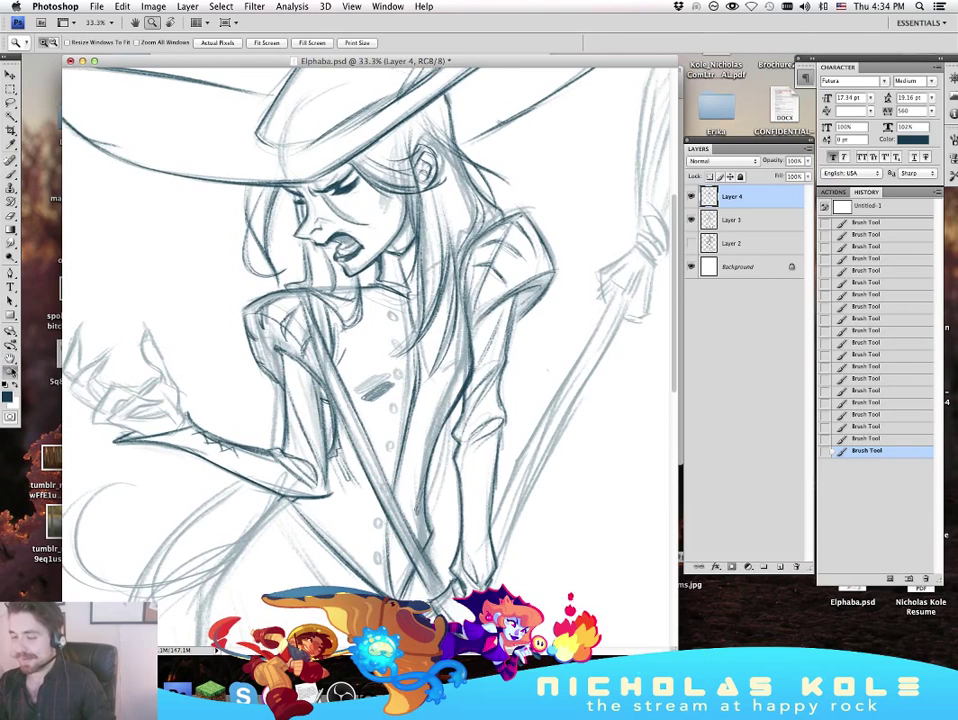
alt+click(475, 395)
alt+click(475, 395)
alt+click(475, 395)
click(449, 361)
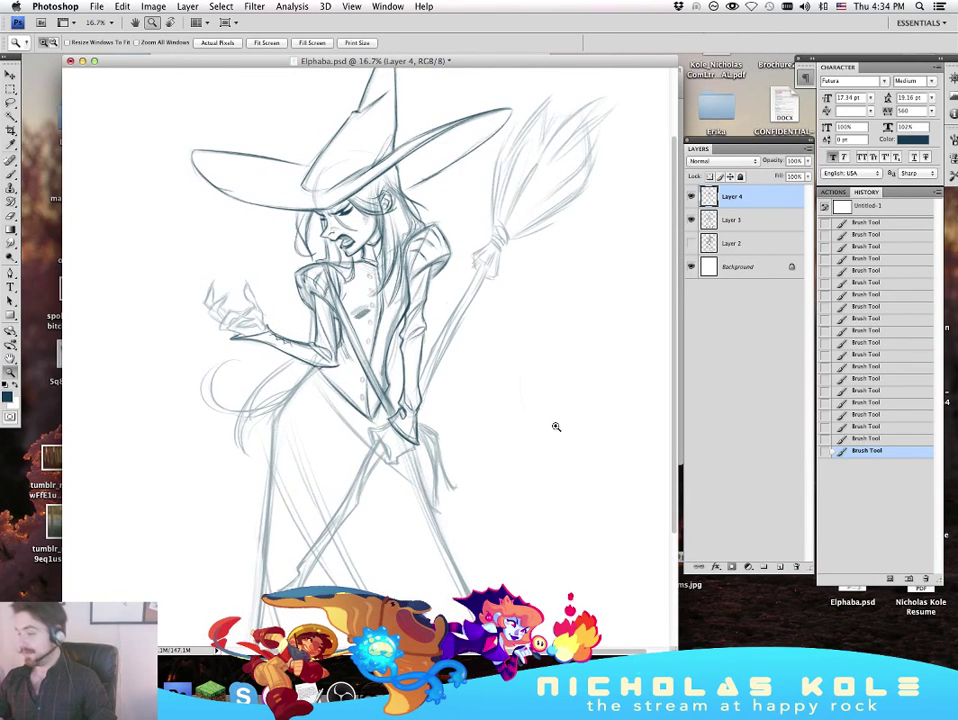
click(528, 432)
drag(503, 316, 536, 463)
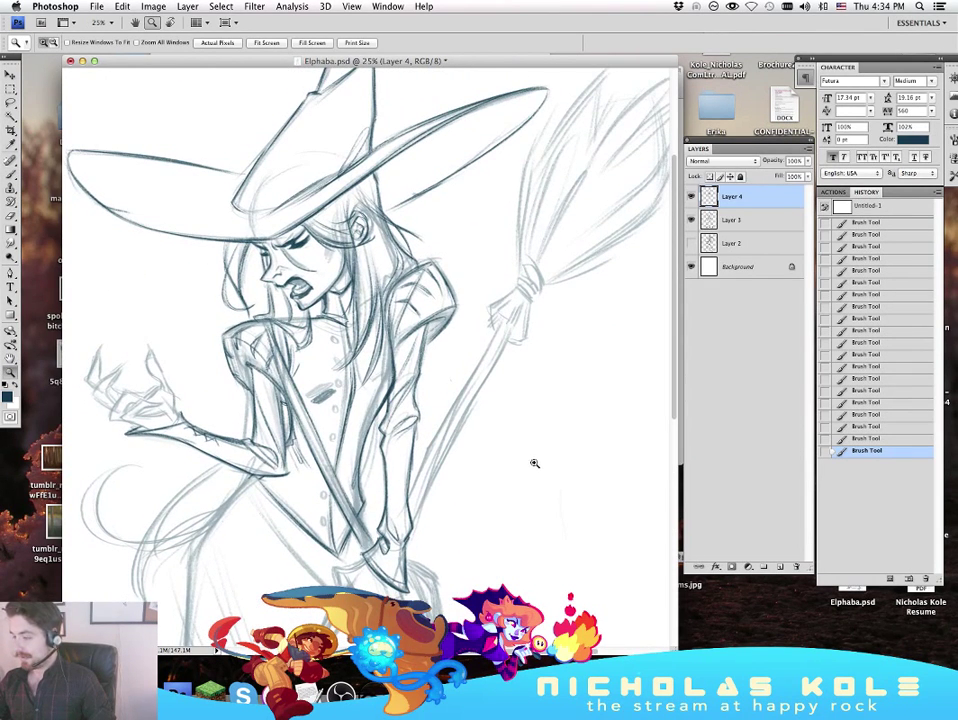
click(355, 425)
Step: Erase stray lines on the near puffed sleeve and re-ink its outer edge and folds with short strokes
key(b)
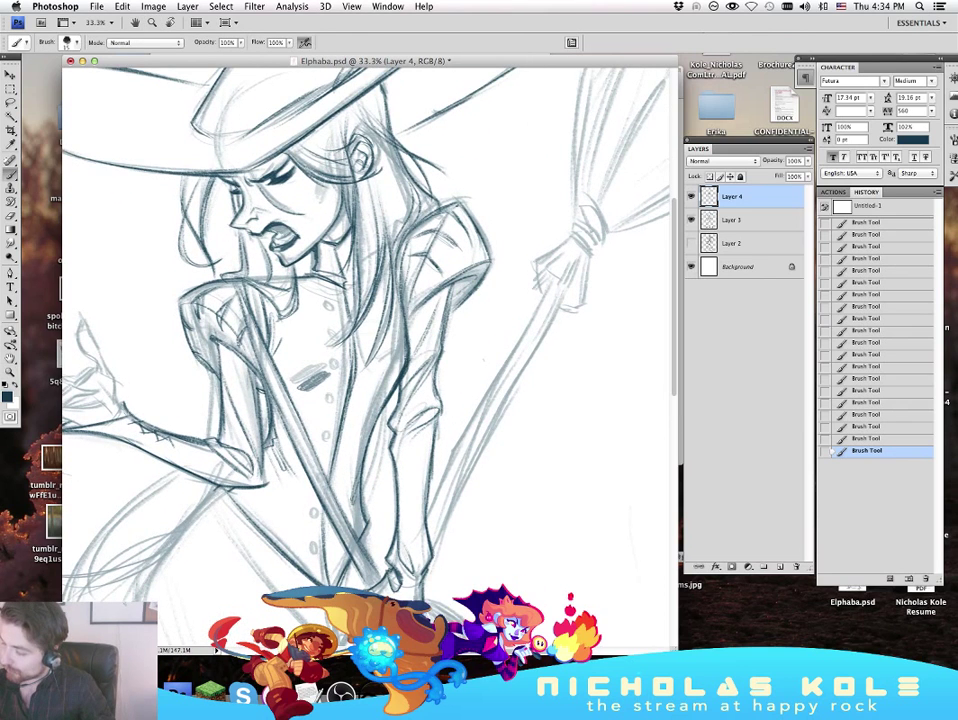
key(e)
mouse_move(197, 312)
mouse_down()
mouse_move(203, 334)
mouse_move(186, 296)
mouse_move(195, 328)
mouse_move(206, 327)
mouse_up()
key(b)
drag(200, 318, 210, 332)
drag(205, 322, 214, 336)
drag(210, 326, 216, 338)
drag(645, 276, 659, 264)
drag(638, 258, 660, 254)
drag(262, 392, 248, 383)
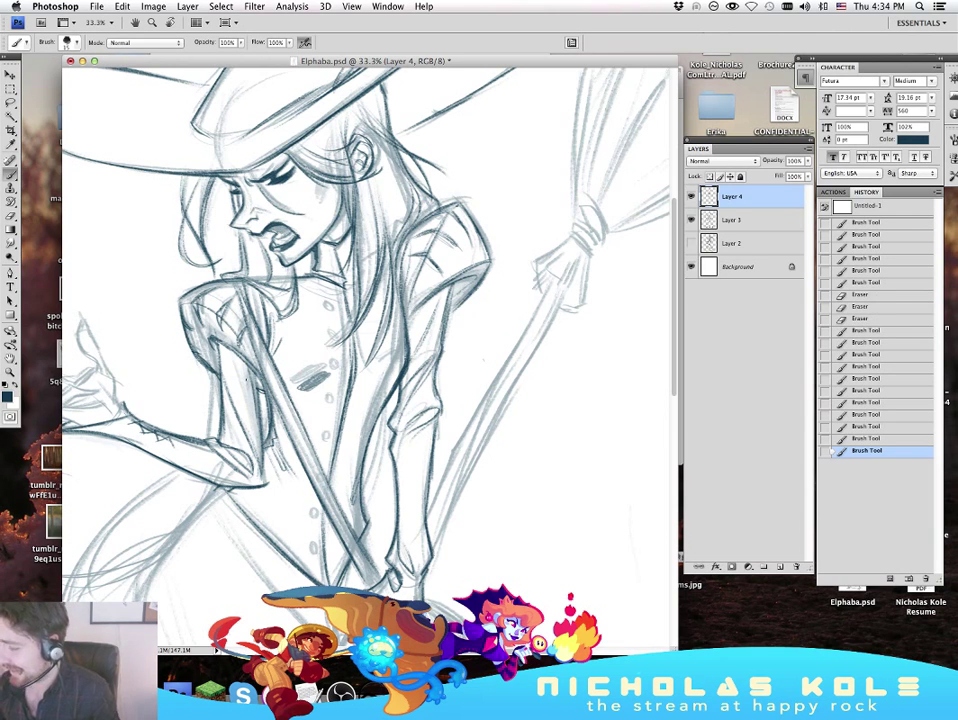
Step: Undo and restore the last sleeve stroke to compare, and save the document
key(super+z)
key(super+z)
key(super+s)
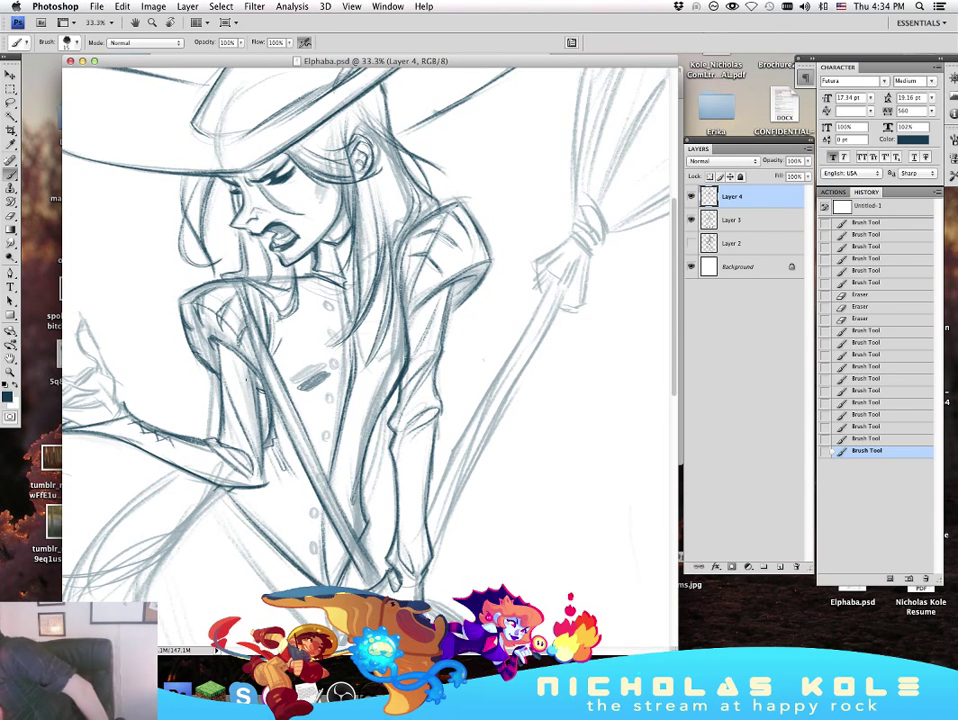
key(XF86AudioLowerVolume)
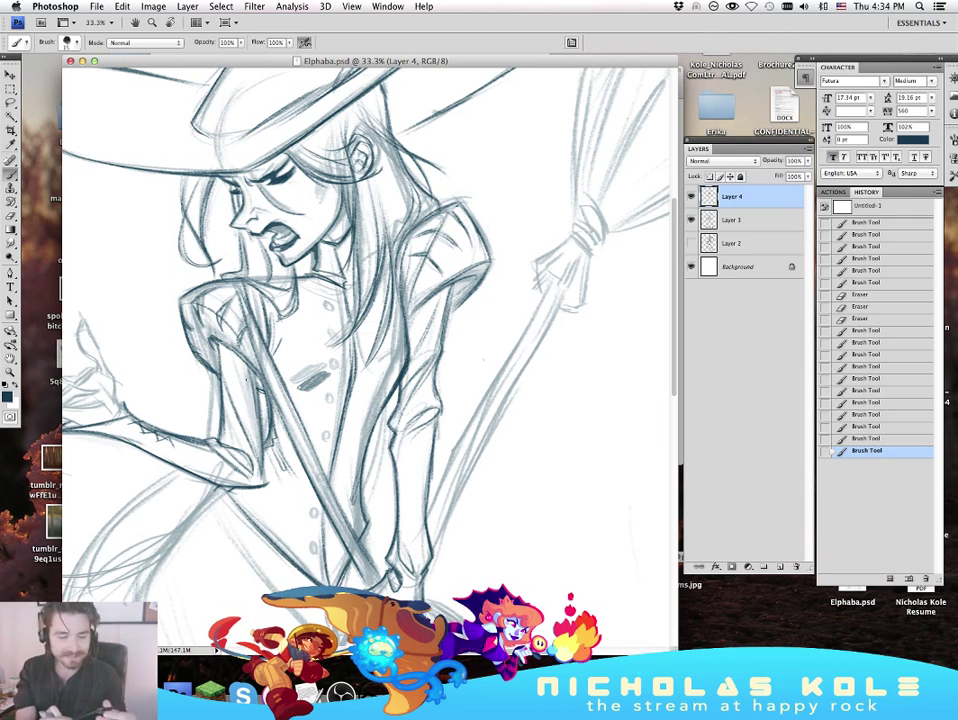
key(XF86AudioRaiseVolume)
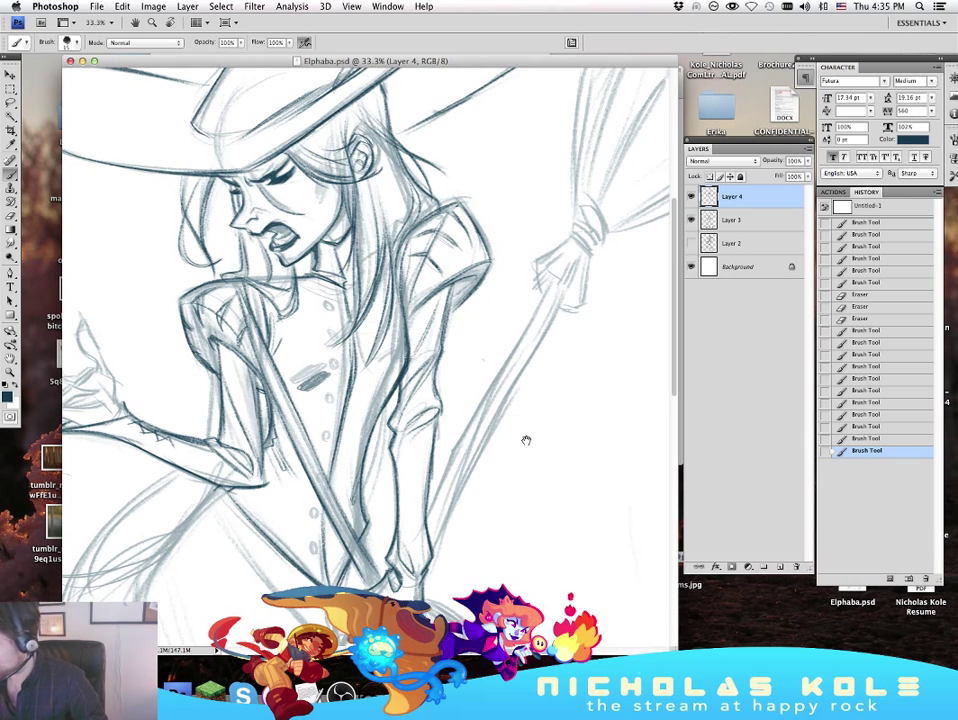
Step: Ink the outer edge of the near upper sleeve from below the puff down to the forearm
drag(526, 440, 537, 400)
drag(377, 246, 400, 329)
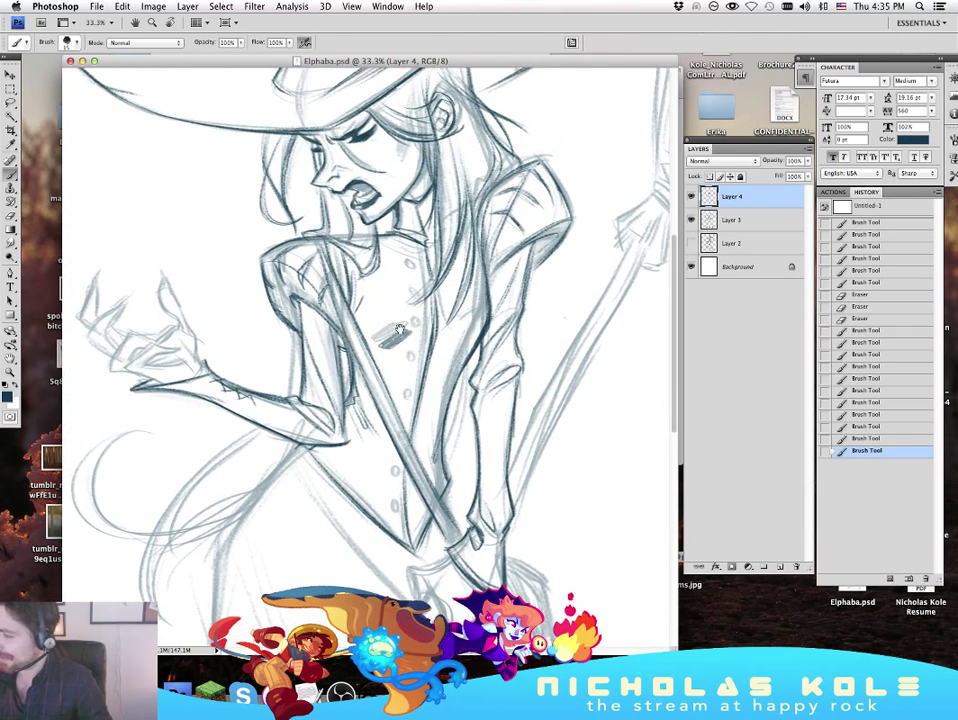
scroll(399, 330, up, 2)
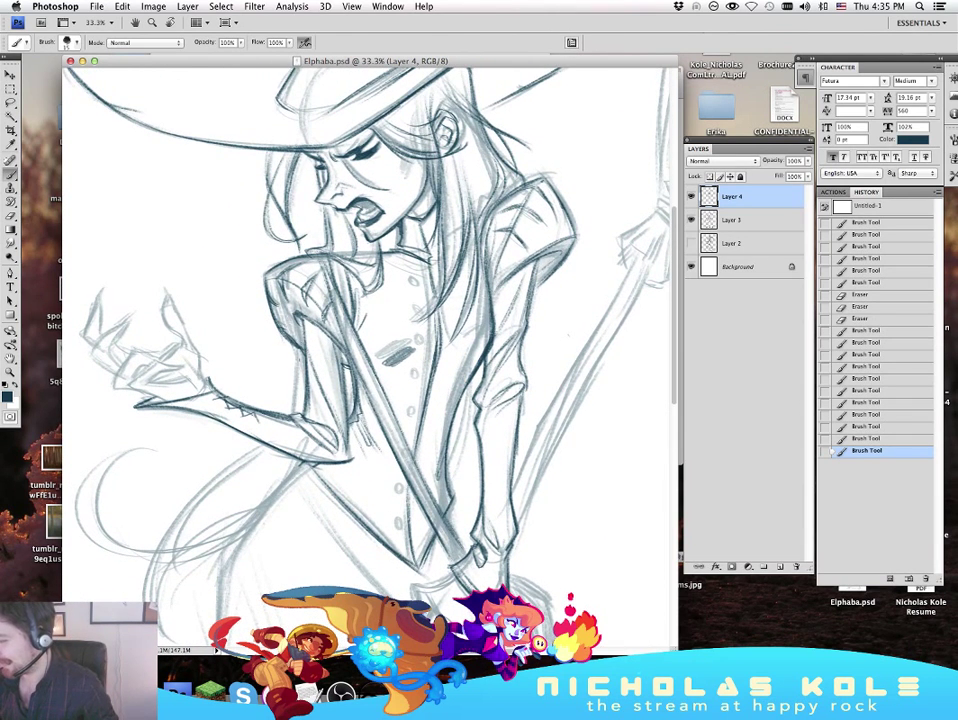
key(super+z)
drag(300, 350, 291, 414)
drag(301, 352, 295, 417)
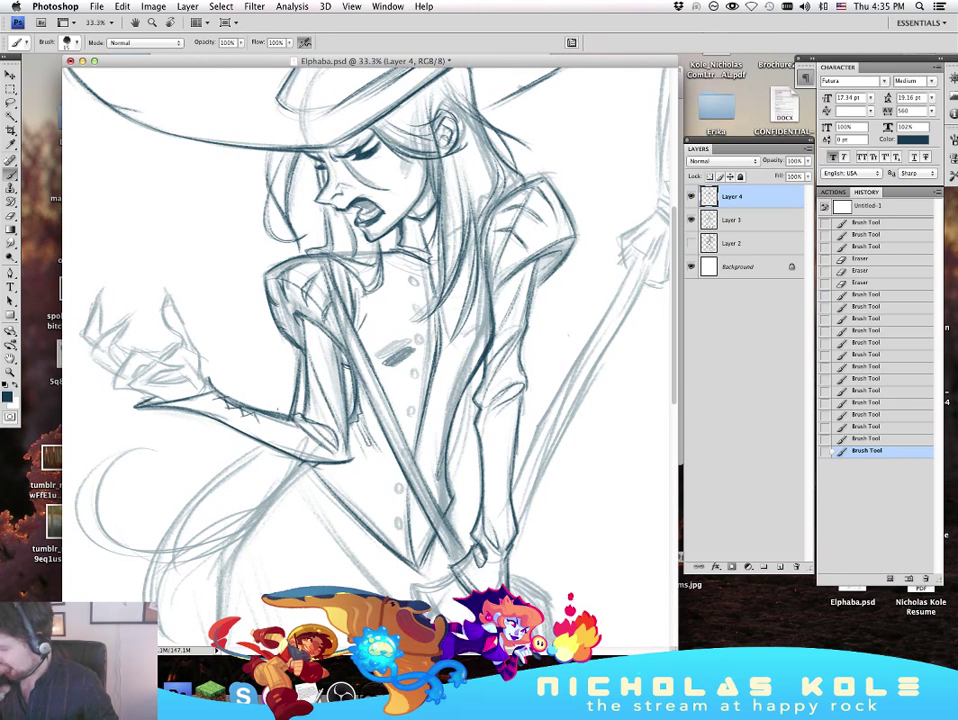
Step: Compare the drawing with and without the last ink stroke by repeatedly undoing and restoring it
key(super+z)
key(super+z)
key(super+z)
key(super+z)
key(super+z)
key(super+z)
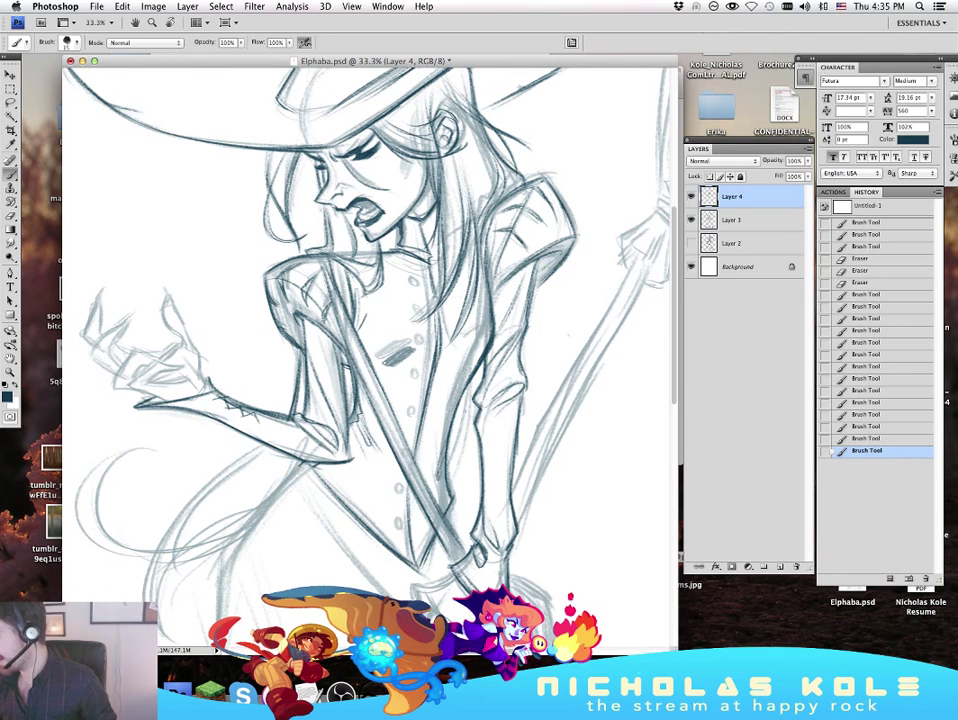
key(super+z)
key(super+z)
key(super+z)
key(super+z)
key(super+z)
key(super+z)
key(super+z)
key(super+z)
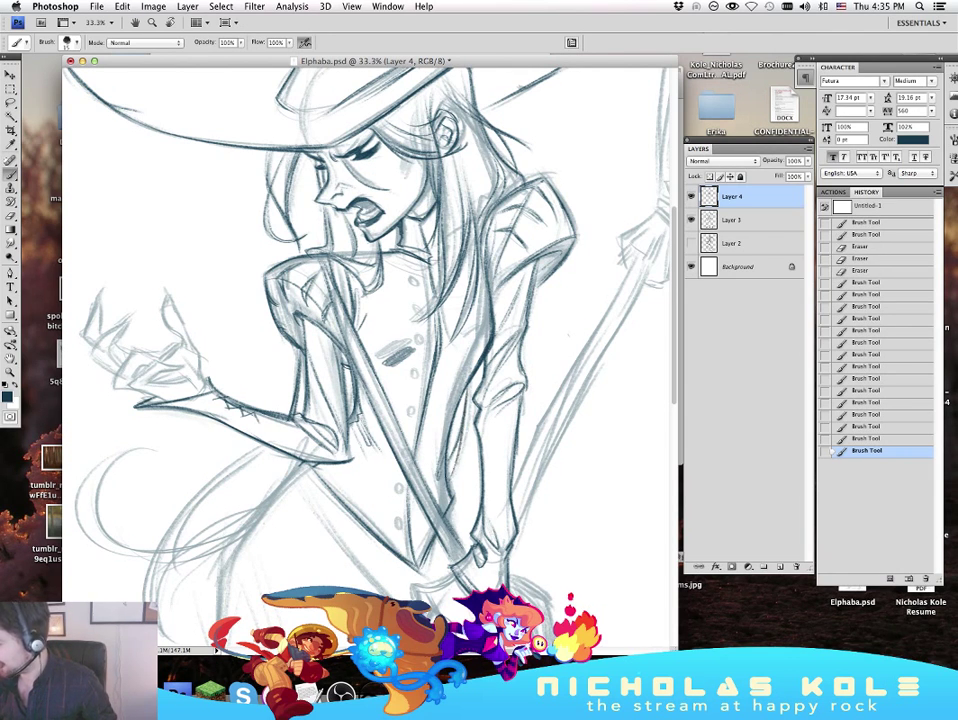
Step: Add short ink strokes on the bodice between the hanging hair and the far arm, toggling the last one to compare
drag(467, 397, 457, 390)
key(super+z)
key(super+z)
key(super+z)
key(super+z)
key(super+z)
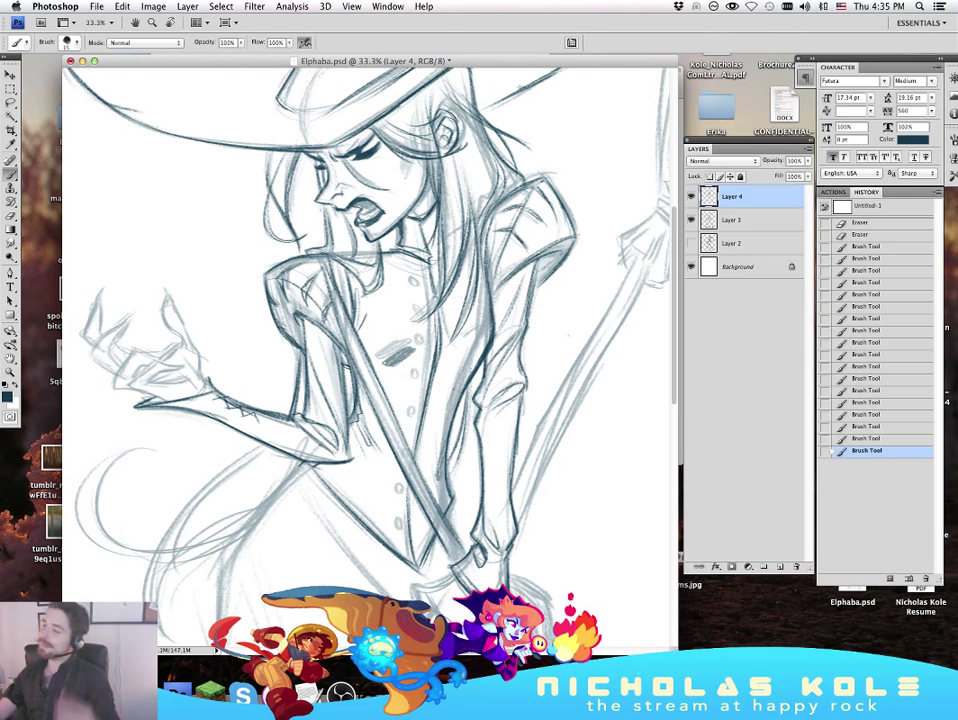
Step: Ink the strands of hair sweeping under the hat brim from the forehead toward the ear, toggling the last stroke to compare
drag(429, 196, 385, 254)
drag(340, 180, 372, 199)
drag(344, 182, 391, 200)
key(super+z)
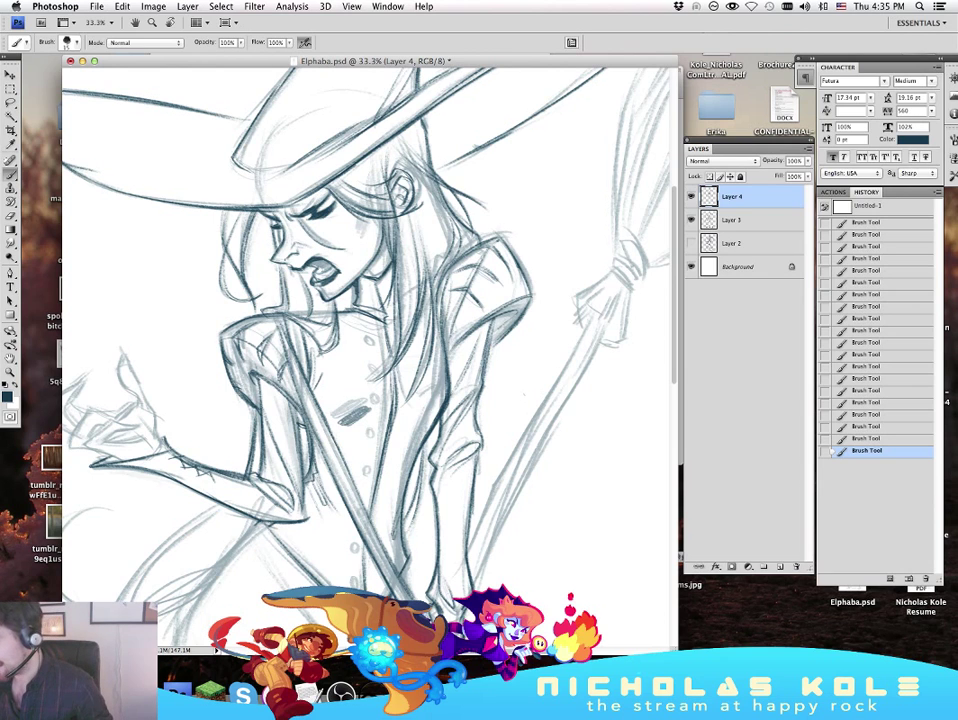
key(super+z)
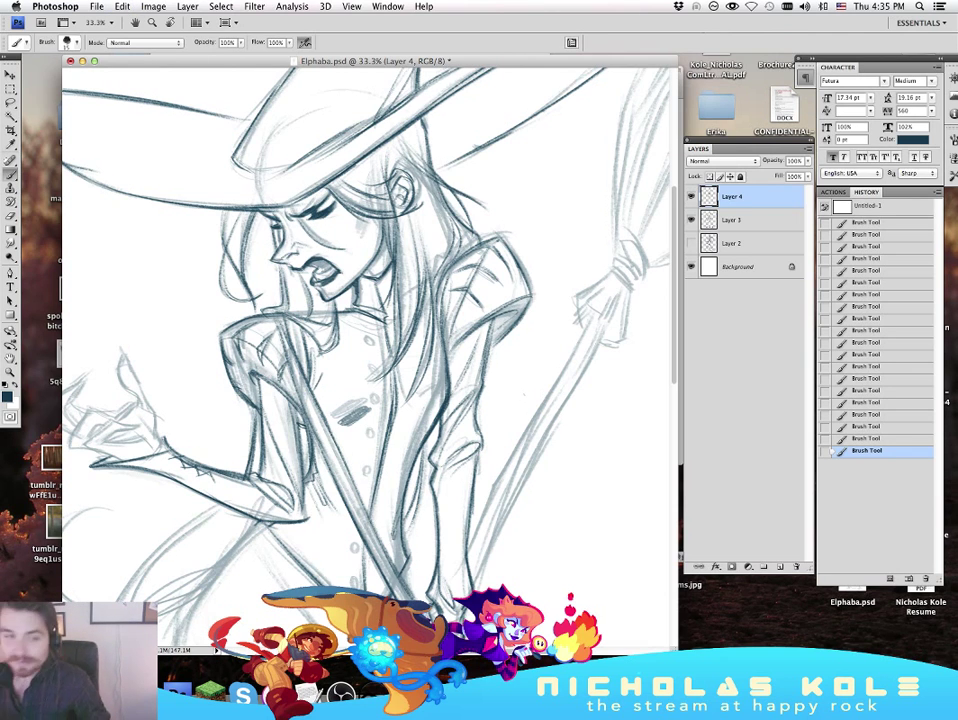
Step: Try an ink stroke down the long hair hanging beside the neck, then undo it
mouse_move(545, 468)
mouse_down()
mouse_move(601, 502)
mouse_move(583, 466)
mouse_up()
key(super+z)
drag(435, 230, 440, 299)
key(super+z)
drag(534, 520, 571, 555)
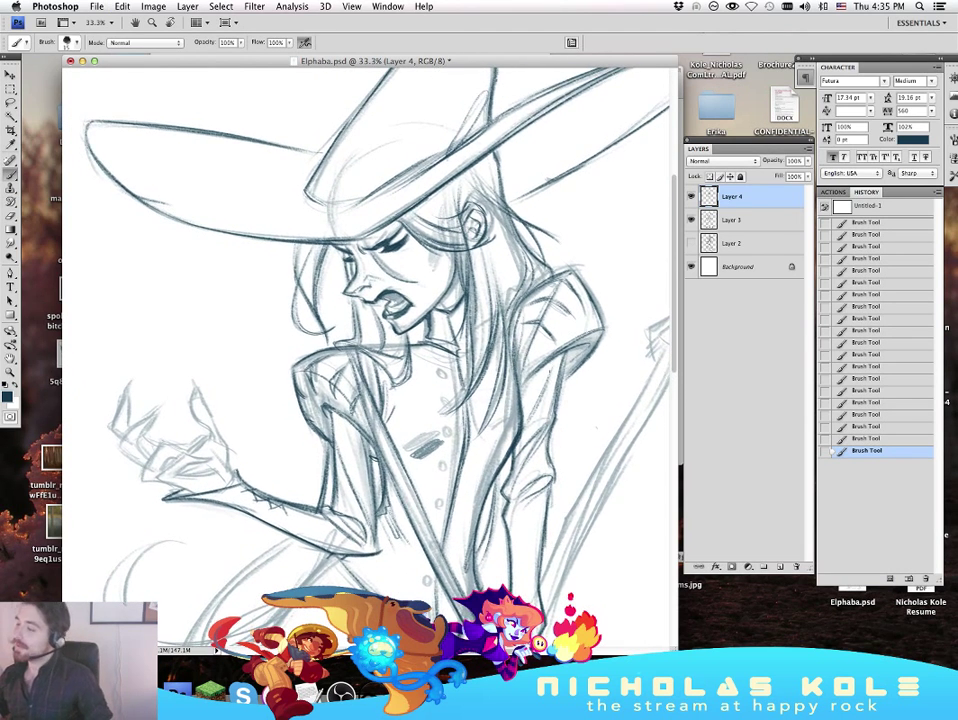
drag(320, 150, 360, 130)
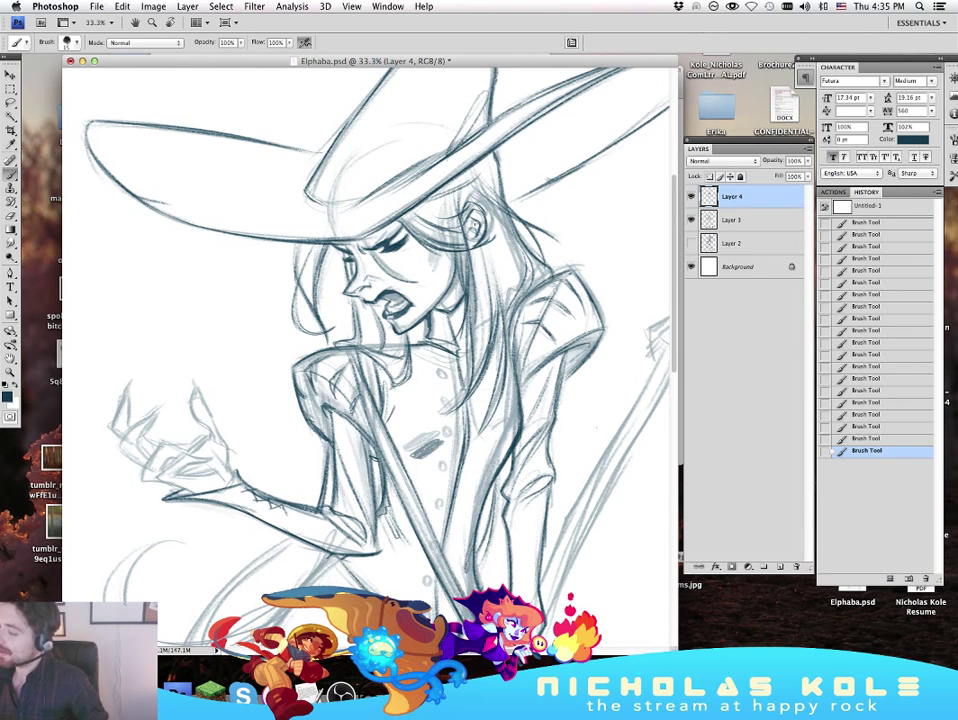
scroll(395, 349, down, 10)
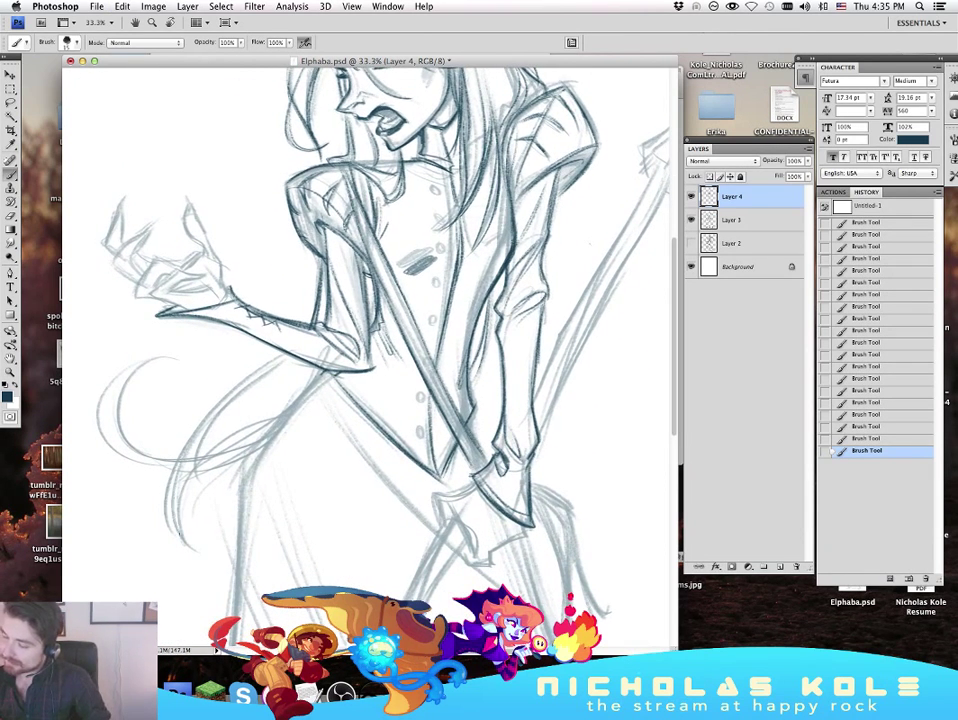
key(shift+BackSpace)
key(XF86AudioRaiseVolume)
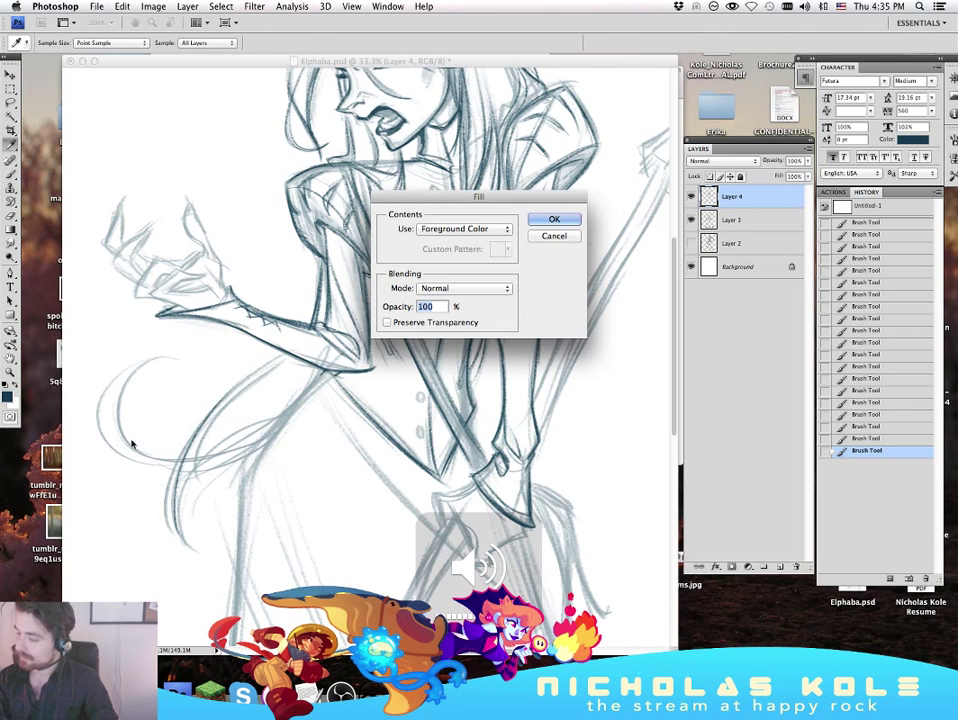
click(539, 238)
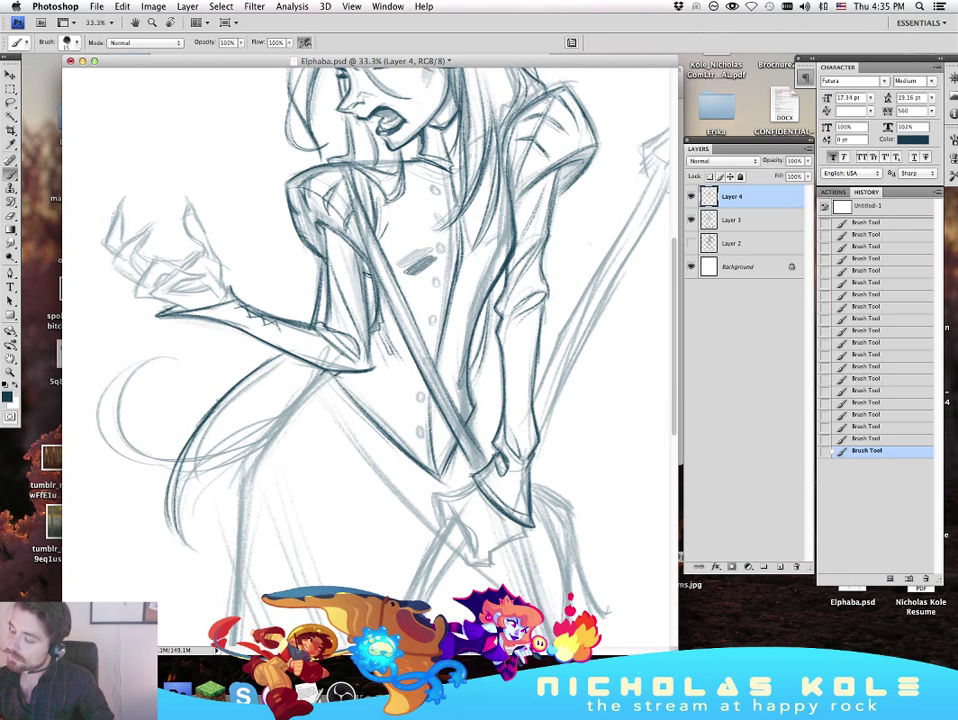
click(855, 696)
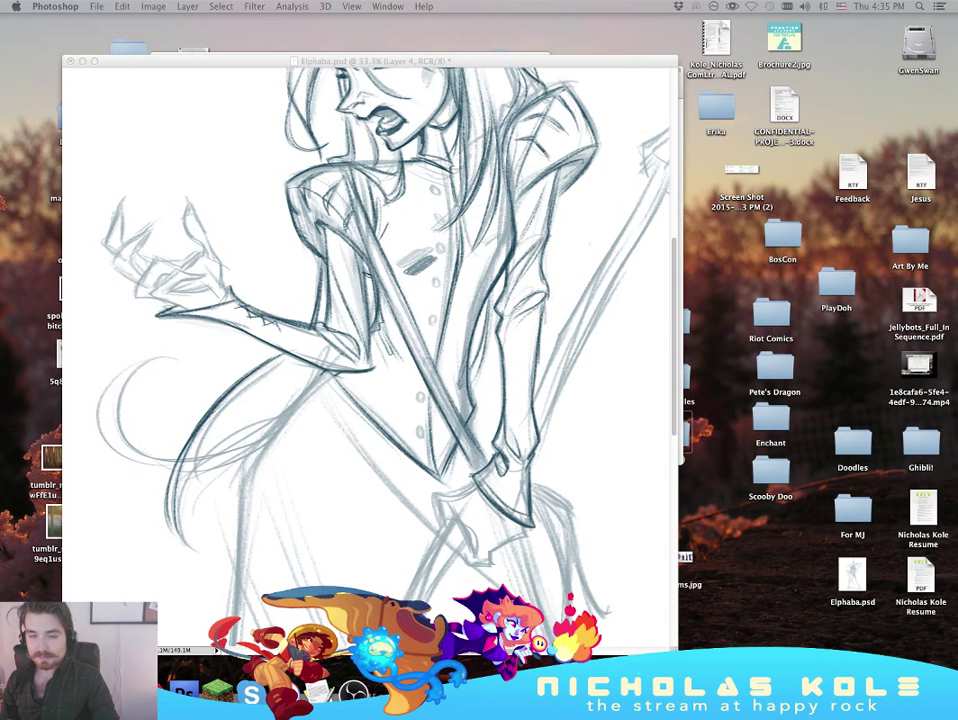
key(Tab)
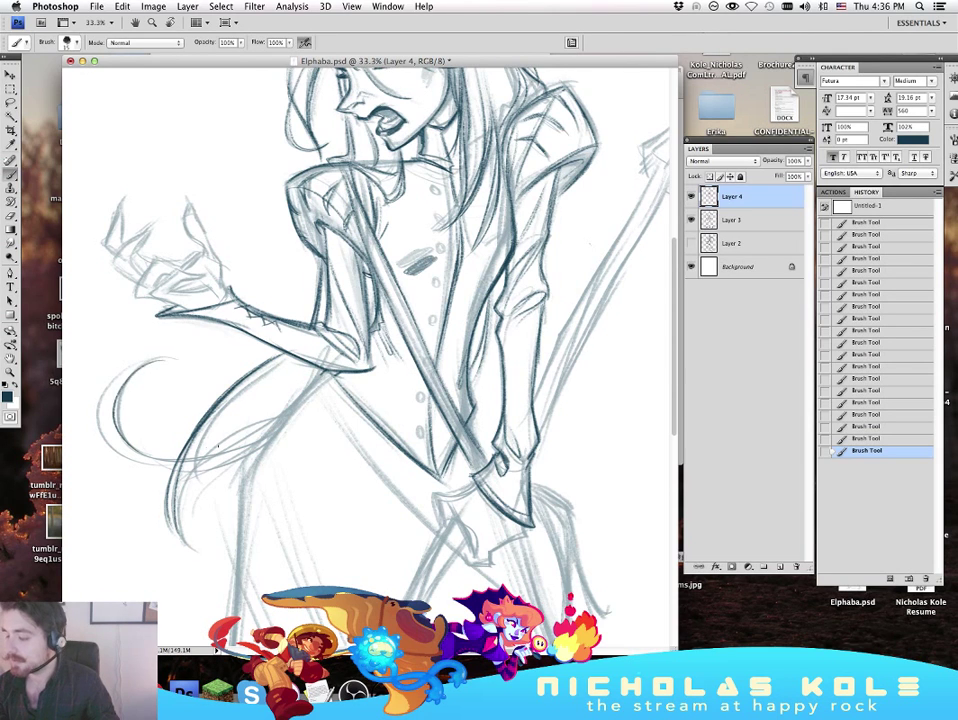
Step: Ink the inner contour of the curled coat tail, from its tip around the loop to the underside, redoing strokes as needed
key(super+z)
drag(168, 358, 157, 455)
key(super+z)
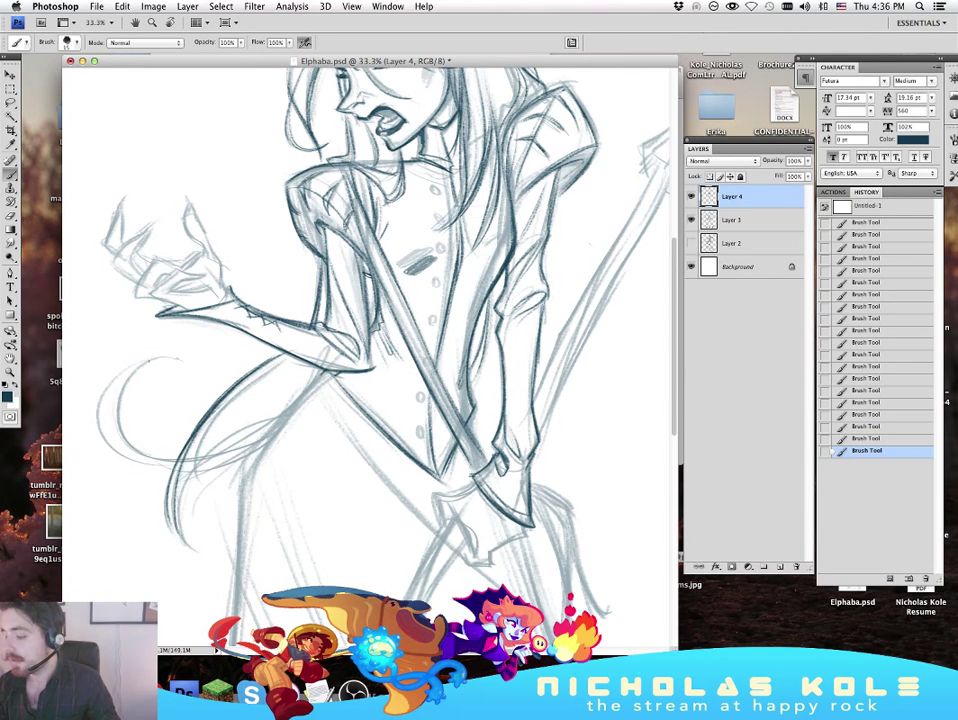
key(super+z)
mouse_move(180, 359)
mouse_down()
mouse_move(160, 451)
mouse_move(222, 443)
mouse_up()
key(super+z)
key(super+z)
mouse_move(176, 356)
mouse_down()
mouse_move(150, 448)
mouse_move(227, 456)
mouse_up()
key(super+z)
drag(158, 448, 268, 429)
drag(208, 455, 268, 427)
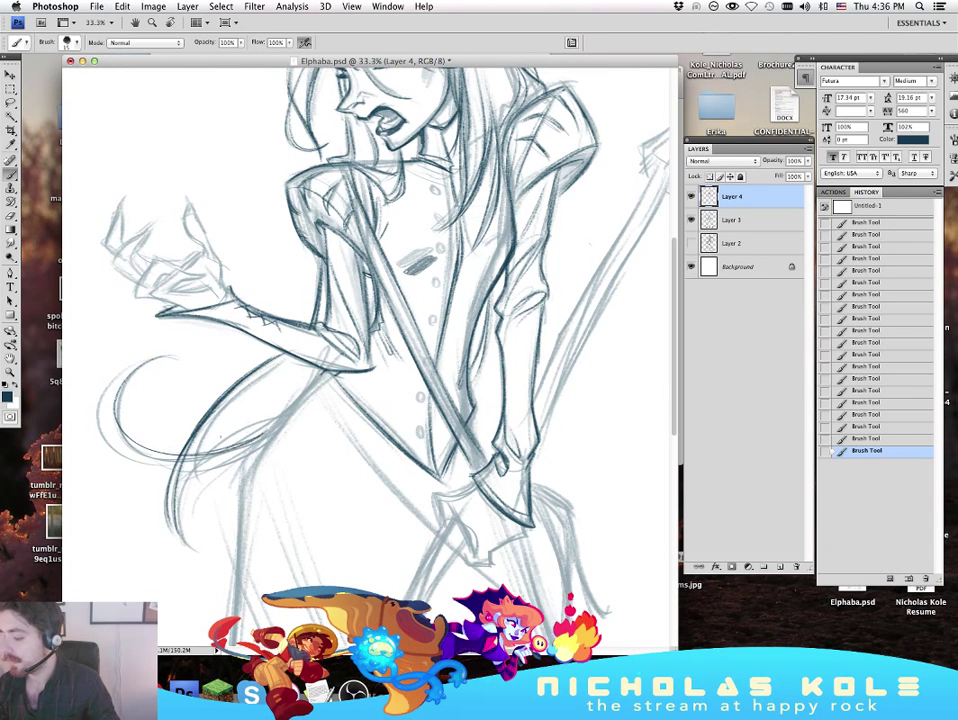
Step: Ink the outer contour of the curled coat tail around the loop and along its underside toward the waist
mouse_move(143, 361)
mouse_down()
mouse_move(157, 460)
mouse_move(223, 462)
mouse_up()
drag(156, 457, 257, 447)
drag(191, 462, 269, 440)
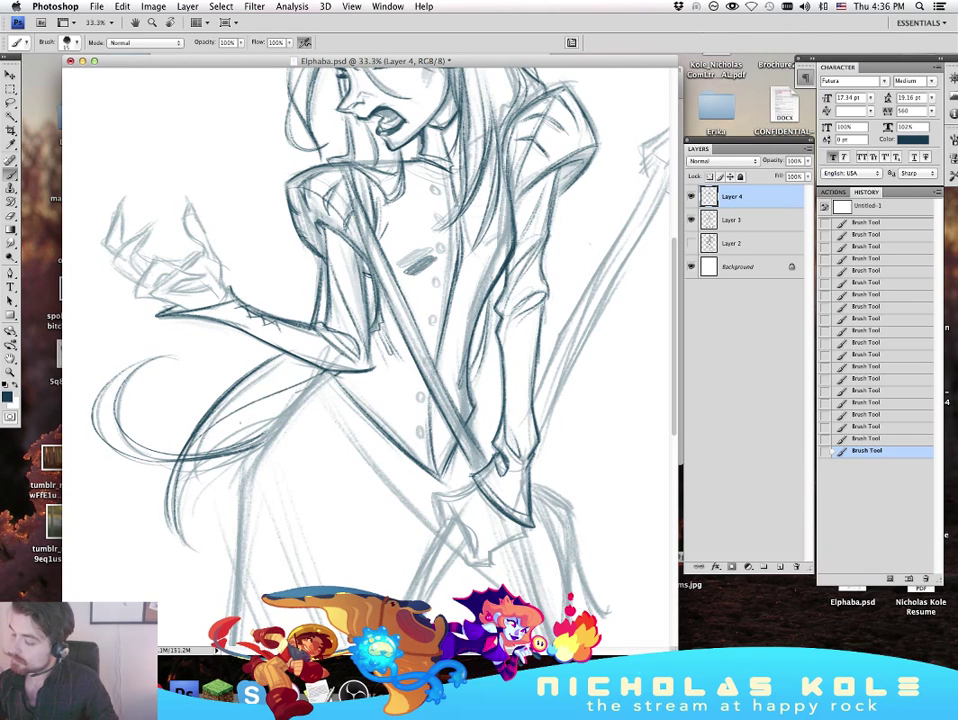
Step: Ink the inner fold lines of the lower coat tail and close its hanging rounded tip, retrying the long stroke
key(super+z)
drag(296, 391, 174, 510)
key(super+z)
key(super+z)
mouse_move(292, 407)
mouse_down()
mouse_move(217, 458)
mouse_move(213, 448)
mouse_move(229, 439)
mouse_move(177, 512)
mouse_up()
mouse_move(199, 460)
mouse_down()
mouse_move(192, 546)
mouse_move(209, 545)
mouse_move(187, 551)
mouse_move(205, 540)
mouse_up()
key(super+z)
mouse_move(176, 530)
mouse_down()
mouse_move(199, 544)
mouse_move(211, 526)
mouse_up()
drag(188, 546, 218, 516)
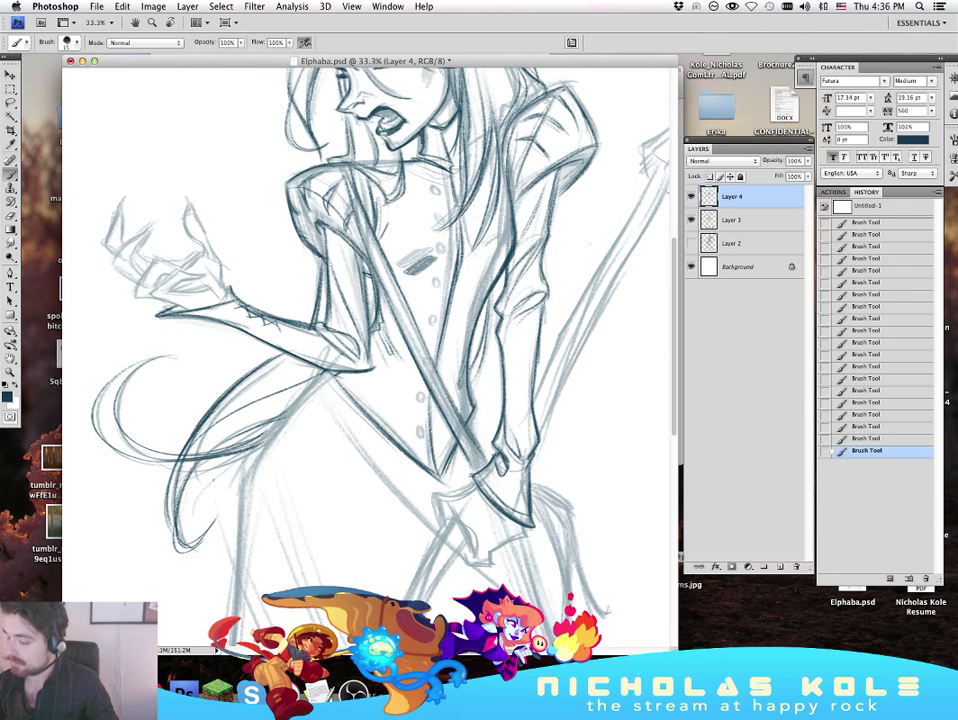
Step: Ink the lower edge of the coat tails down from the waist and the long hem line toward the lowered hand
key(super+z)
mouse_move(538, 456)
mouse_down()
mouse_move(475, 496)
mouse_move(568, 458)
mouse_up()
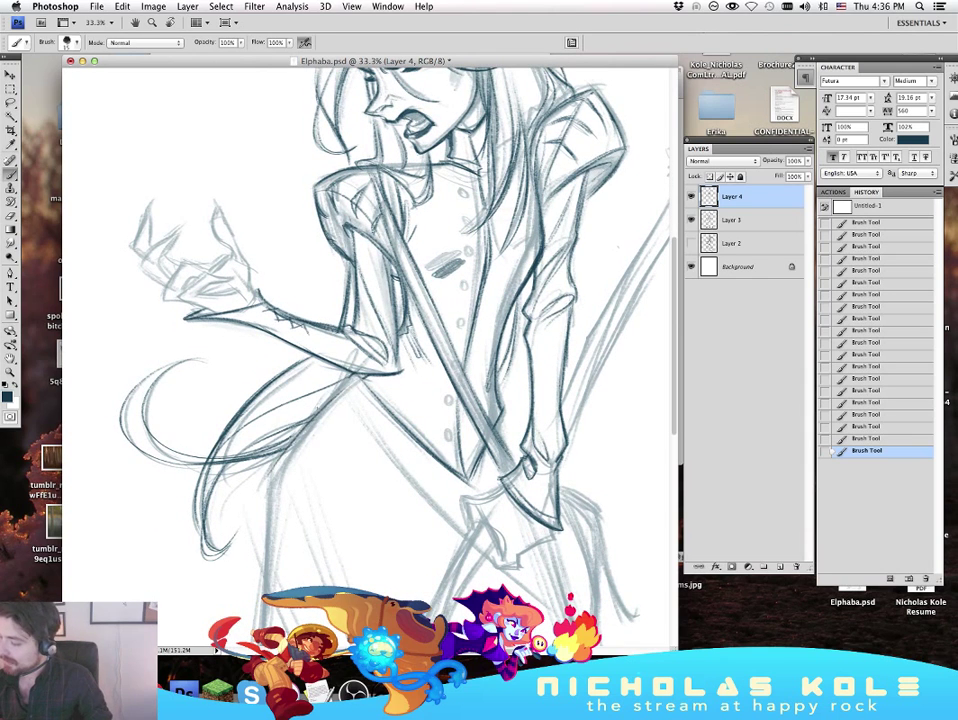
drag(347, 377, 268, 481)
key(super+z)
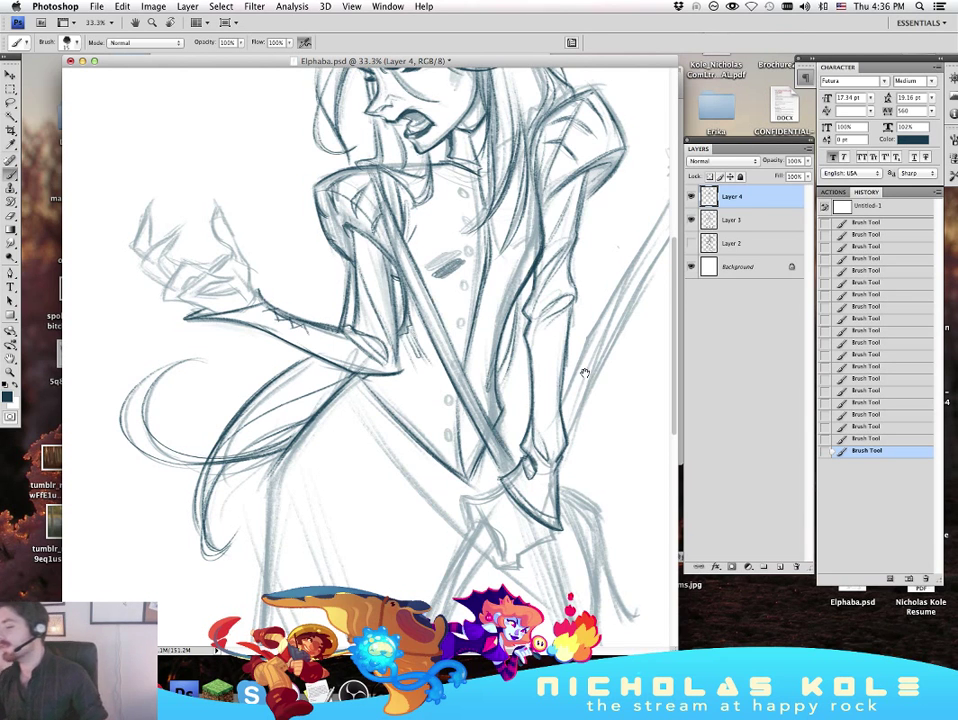
mouse_move(584, 373)
mouse_down()
mouse_move(571, 475)
mouse_move(569, 418)
mouse_move(594, 445)
mouse_move(586, 432)
mouse_move(579, 443)
mouse_move(588, 438)
mouse_up()
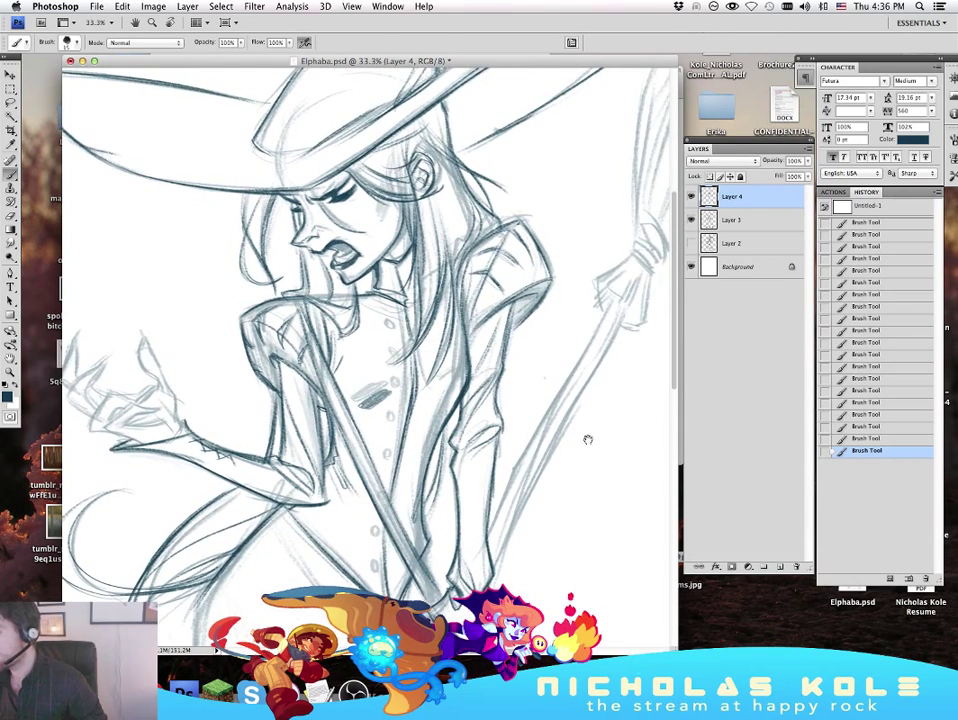
drag(586, 571, 590, 444)
scroll(588, 443, down, 3)
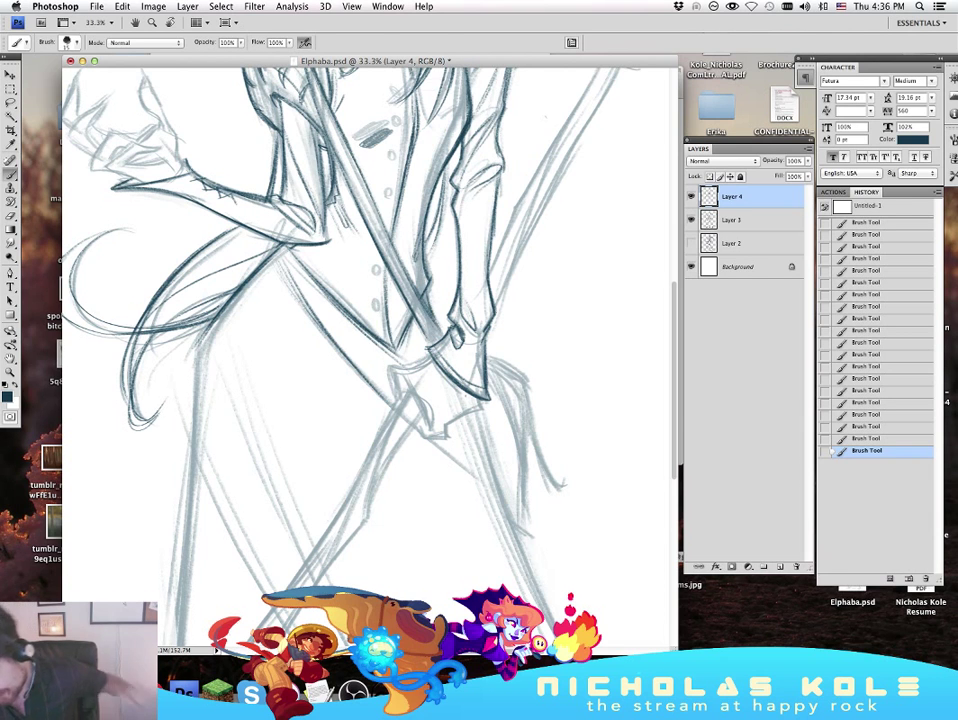
drag(548, 367, 571, 404)
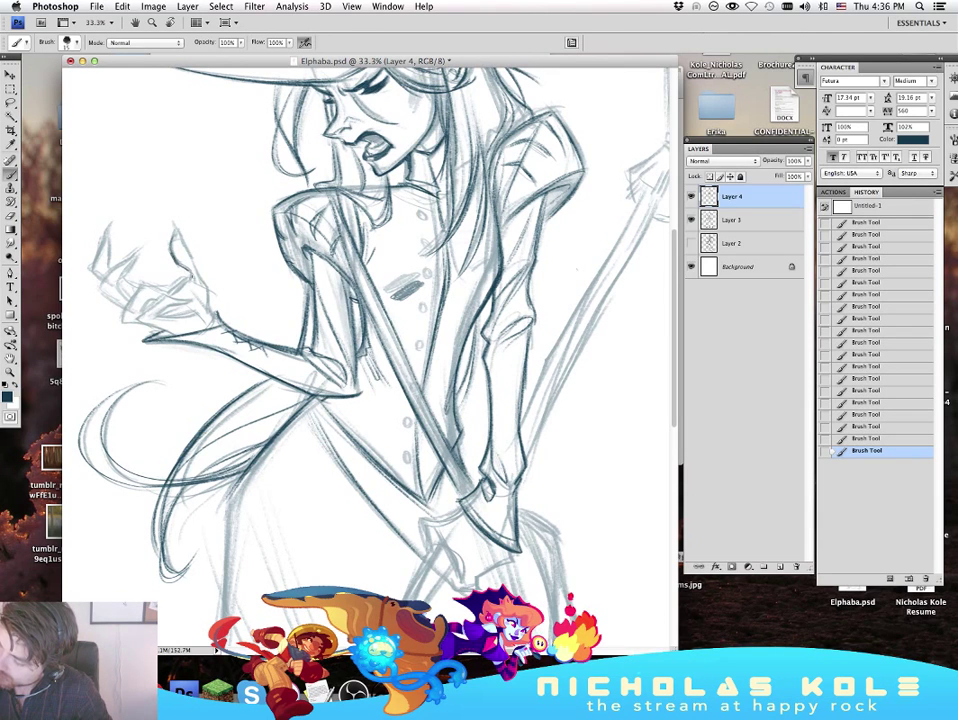
Step: Ink the raised hand's thumb, palm and nearer fingers down to the wrist over the sketch
drag(178, 233, 194, 258)
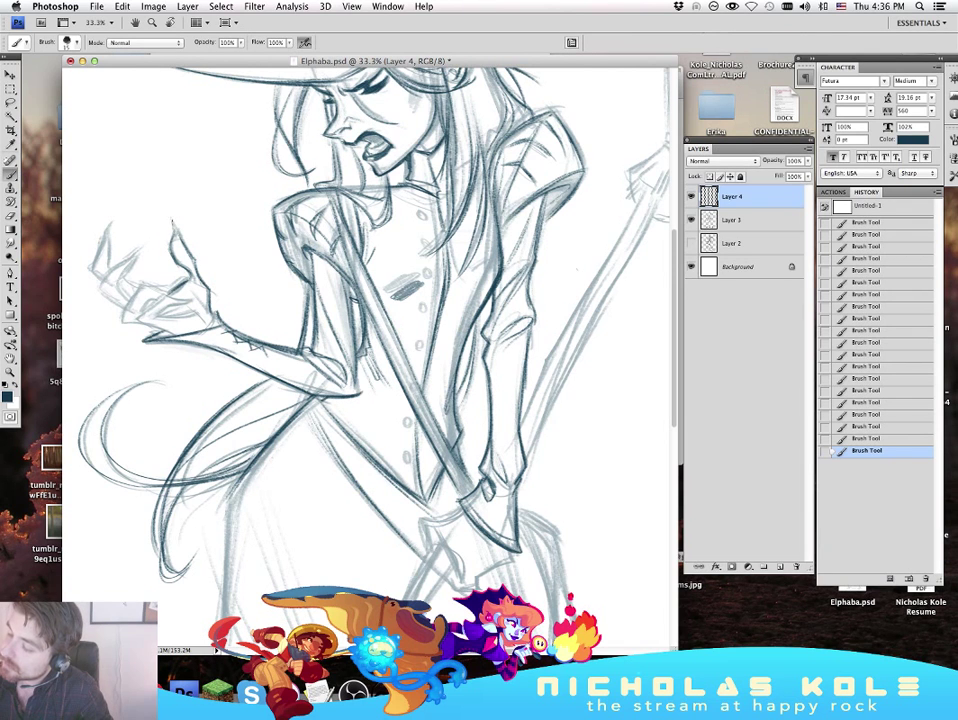
key(super+z)
drag(152, 299, 223, 329)
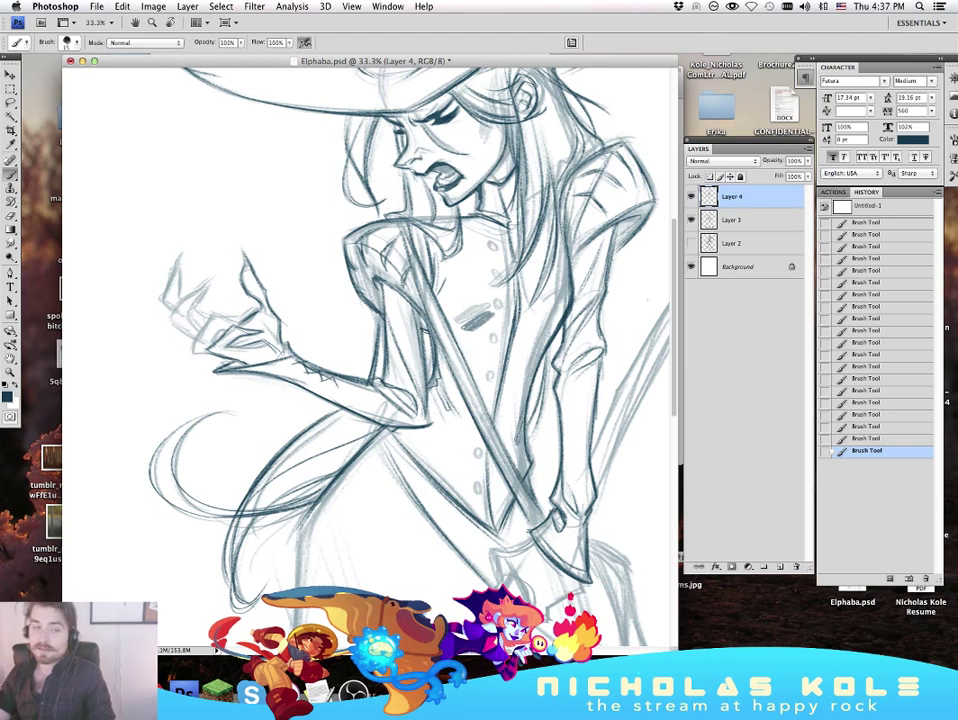
drag(409, 461, 475, 501)
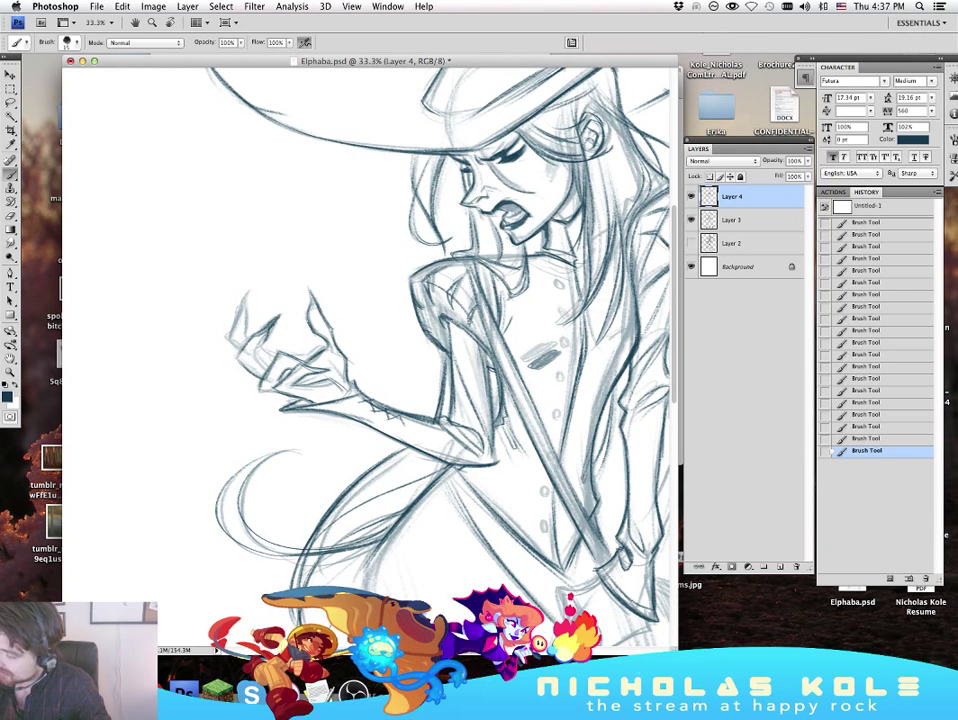
click(905, 438)
drag(265, 335, 256, 360)
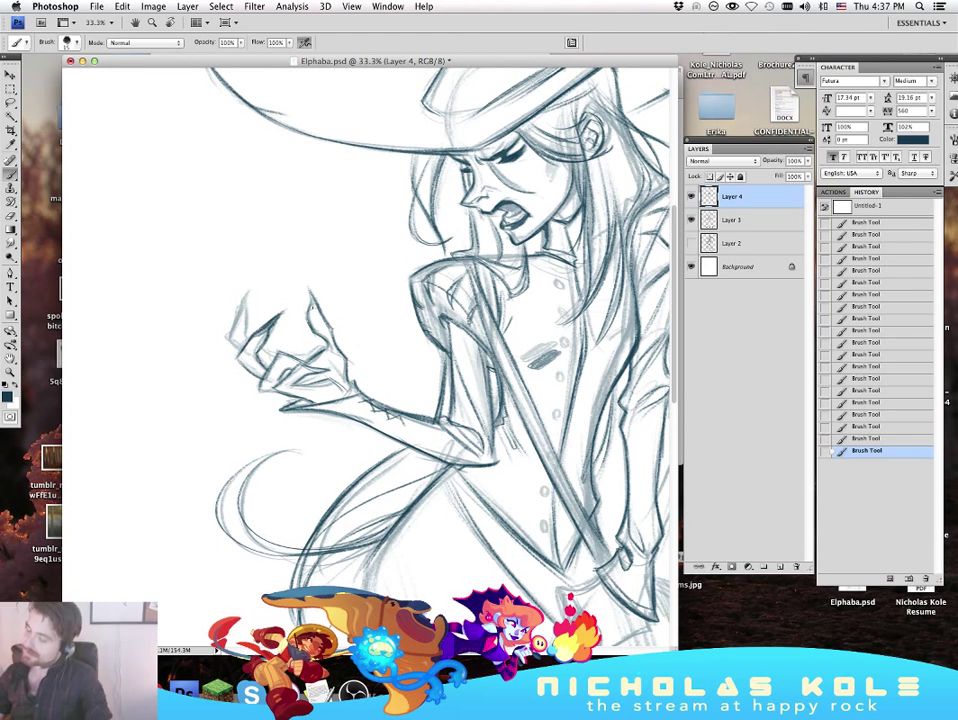
Step: Step back through the recent brush strokes and restore the latest state to compare the raised hand's inking
click(892, 425)
key(super+alt+z)
key(super+alt+z)
key(super+alt+z)
key(super+alt+z)
key(super+alt+z)
key(super+alt+z)
key(super+alt+z)
key(super+alt+z)
key(super+alt+z)
key(super+alt+z)
key(super+alt+z)
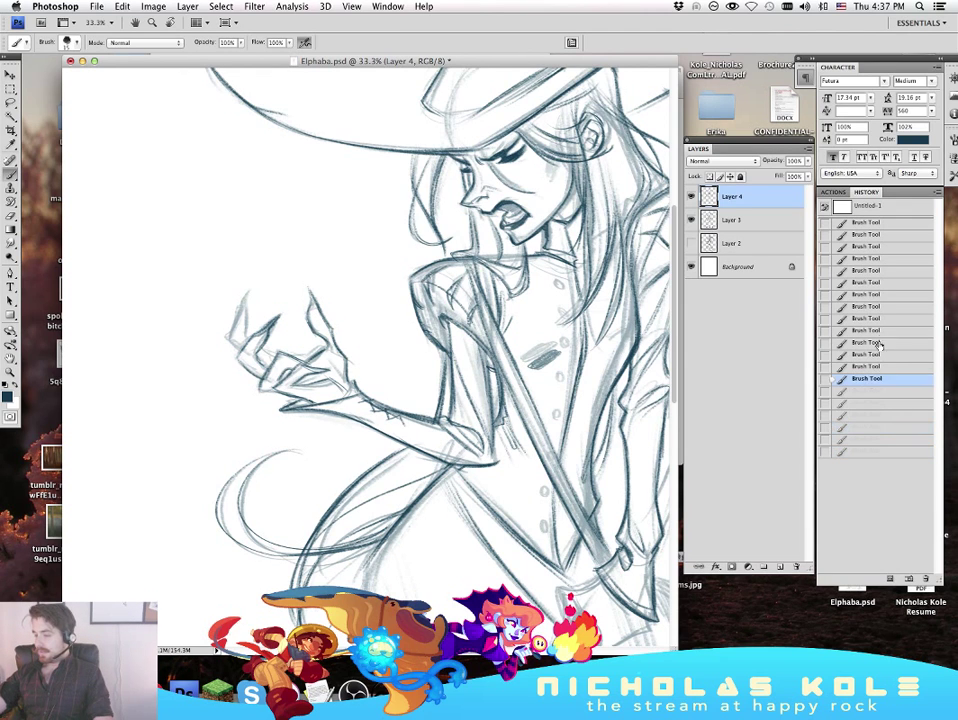
click(887, 448)
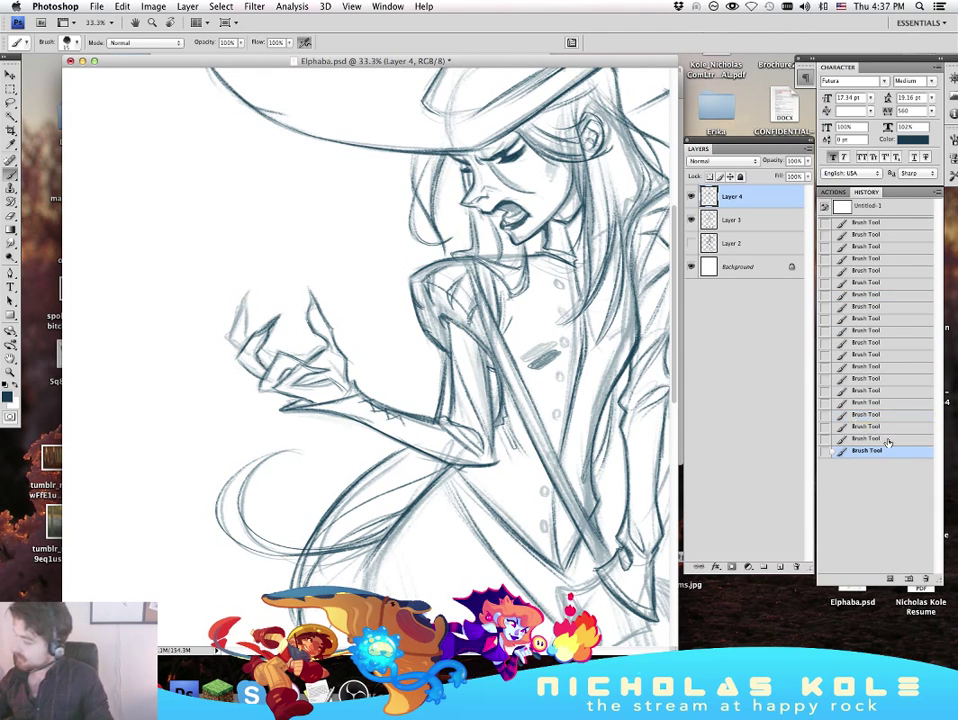
Step: Ink the two outermost fingers of the raised hand from their pointed tips down to the knuckles
key(e)
drag(248, 332, 276, 318)
mouse_move(256, 336)
mouse_down()
mouse_move(282, 314)
mouse_move(243, 352)
mouse_up()
key(b)
mouse_move(232, 343)
mouse_down()
mouse_move(252, 362)
mouse_move(245, 325)
mouse_up()
drag(240, 311, 230, 339)
drag(249, 290, 236, 316)
drag(248, 292, 238, 335)
drag(240, 312, 230, 339)
drag(280, 316, 260, 338)
mouse_move(258, 336)
mouse_down()
mouse_move(246, 352)
mouse_move(273, 360)
mouse_up()
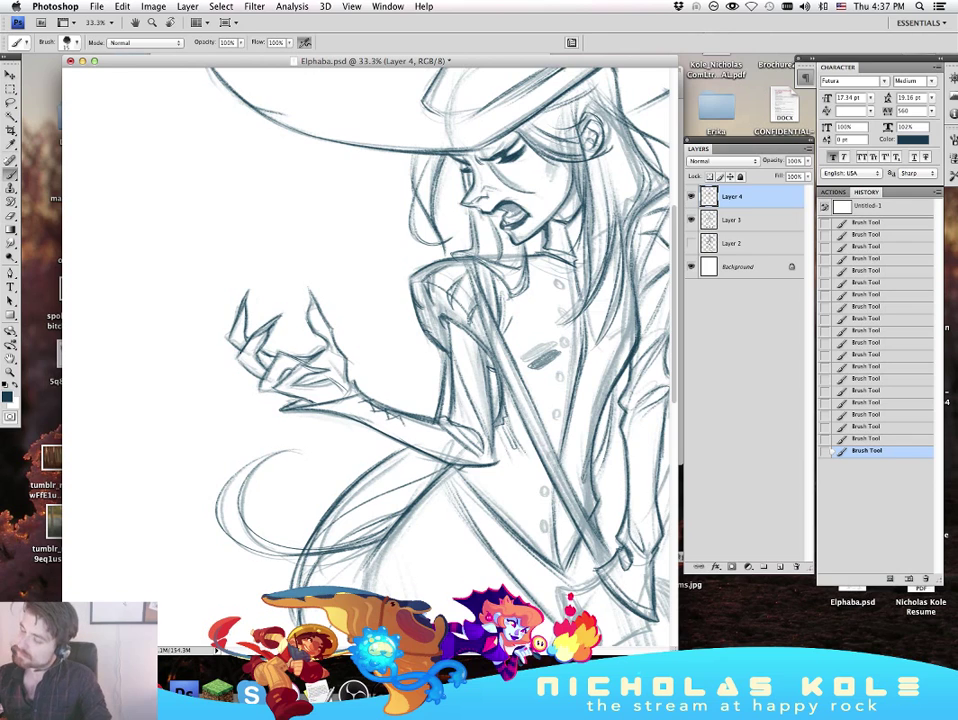
Step: Erase a small stretch of line at the base of the raised hand's fingers and re-ink the knuckle there
key(e)
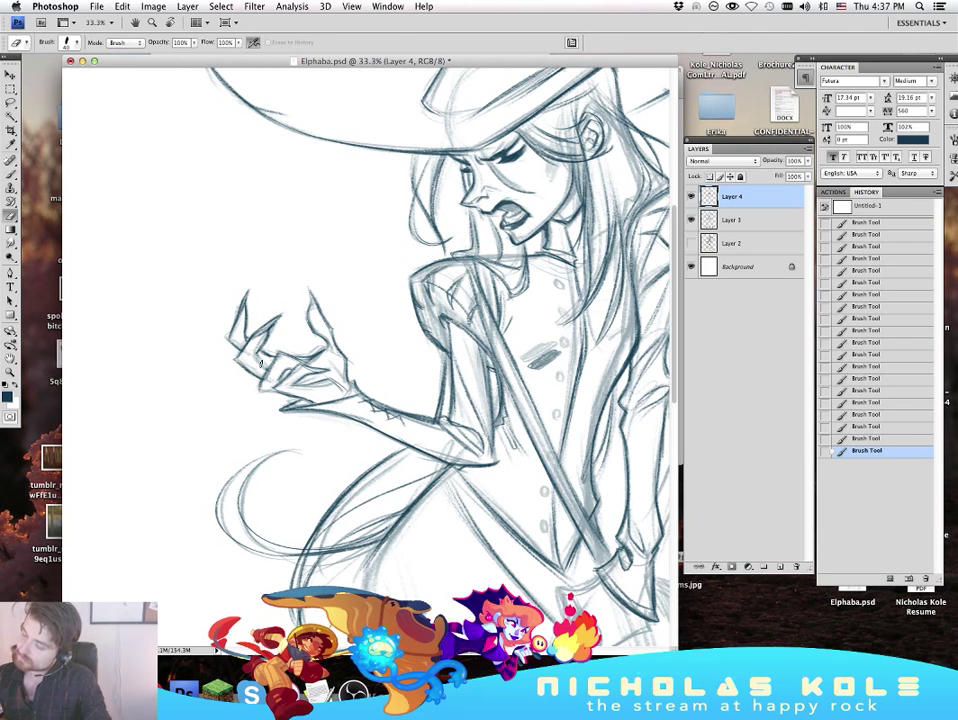
mouse_move(261, 363)
mouse_down()
mouse_move(254, 354)
mouse_move(266, 366)
mouse_up()
key(b)
key(super+z)
drag(262, 358, 270, 368)
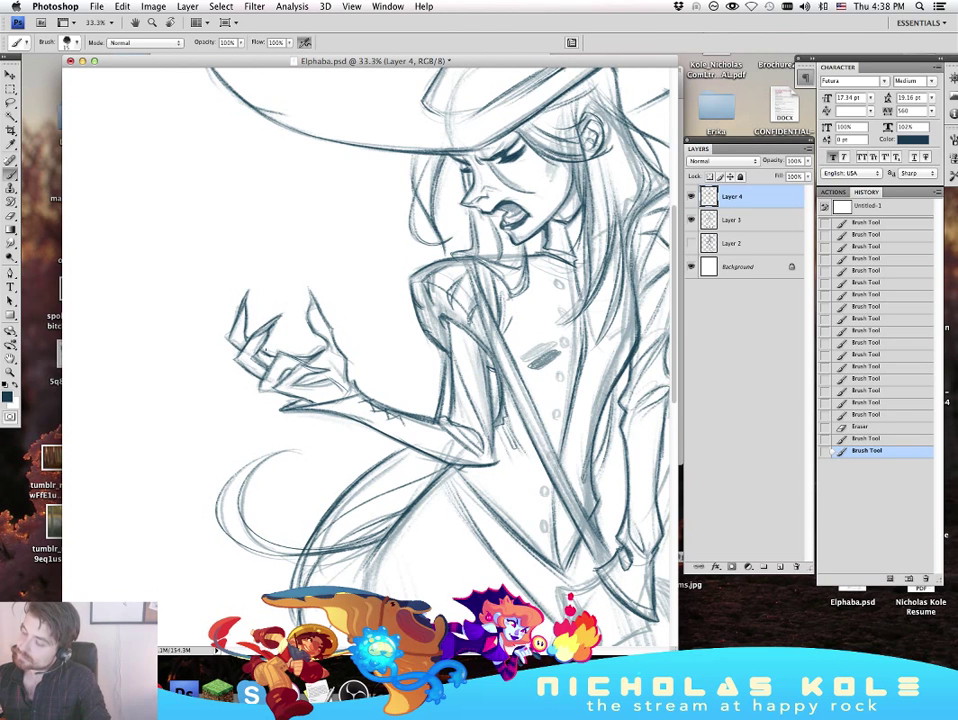
Step: Ink the upper and outer edges of the lowered hand beside the pointed cuff, plus the line along its finger
scroll(556, 460, down, 5)
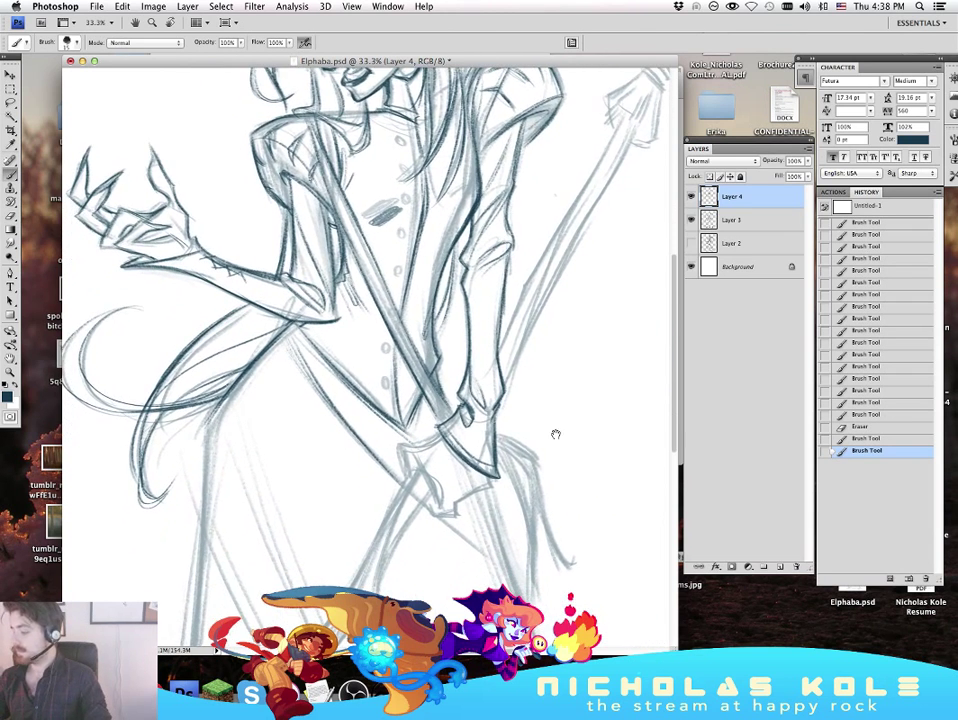
drag(400, 445, 409, 473)
mouse_move(400, 445)
mouse_down()
mouse_move(408, 476)
mouse_move(412, 443)
mouse_move(438, 437)
mouse_up()
drag(315, 331, 326, 326)
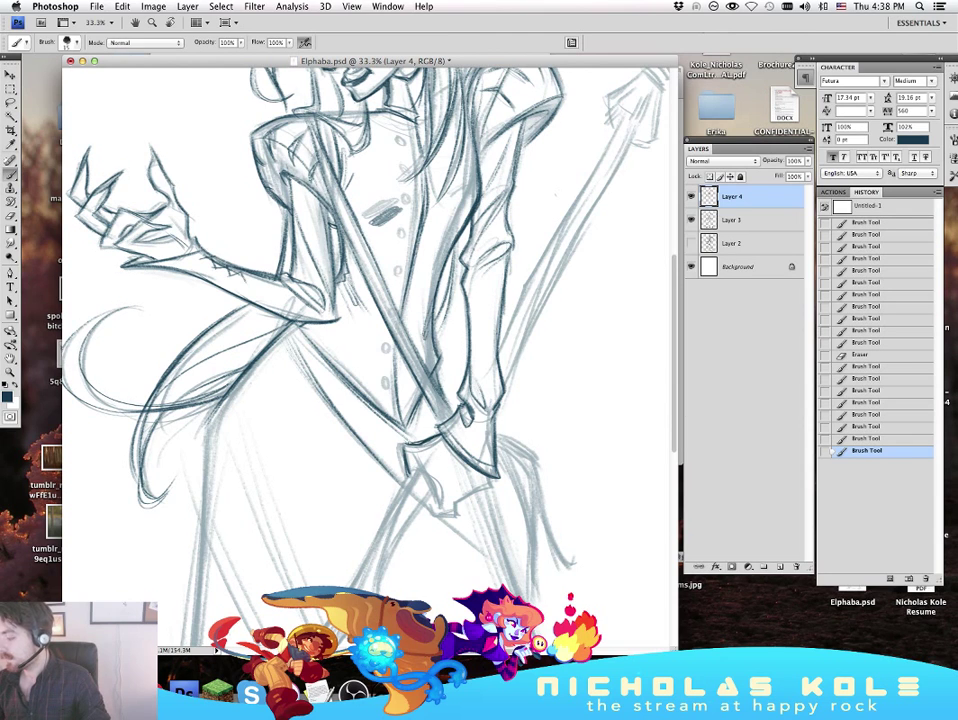
drag(414, 455, 438, 502)
drag(425, 470, 441, 504)
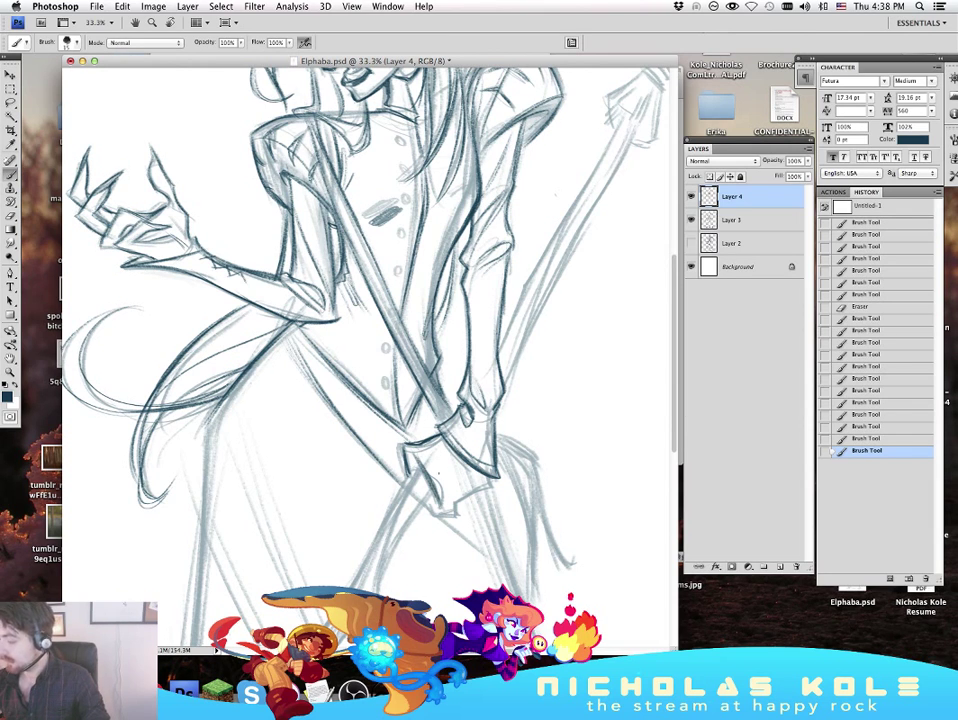
Step: Ink the squared fingertips of the lowered hand and its underside up to the tip of the cuff
drag(322, 377, 343, 385)
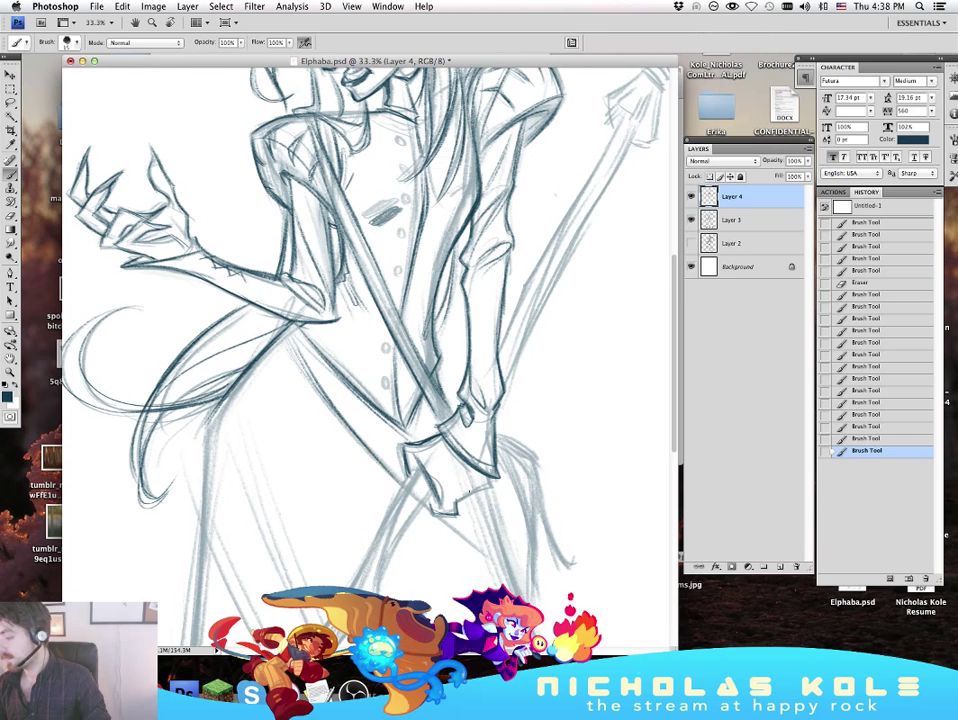
drag(470, 491, 469, 494)
mouse_move(458, 500)
mouse_down()
mouse_move(485, 489)
mouse_move(473, 492)
mouse_up()
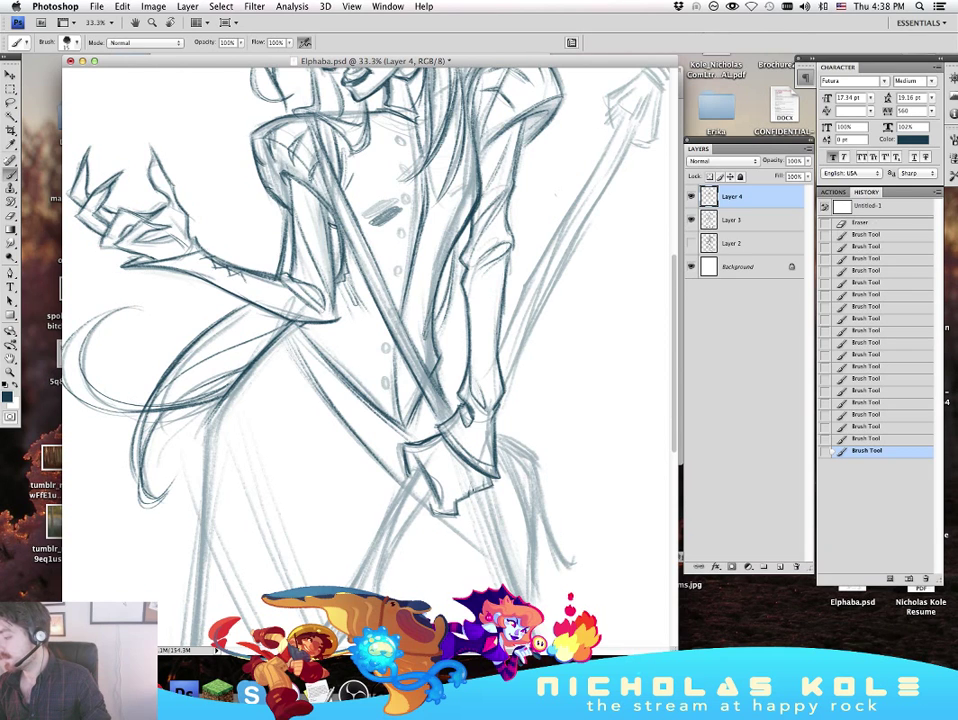
drag(353, 368, 366, 363)
Step: Save the drawing
drag(590, 372, 624, 422)
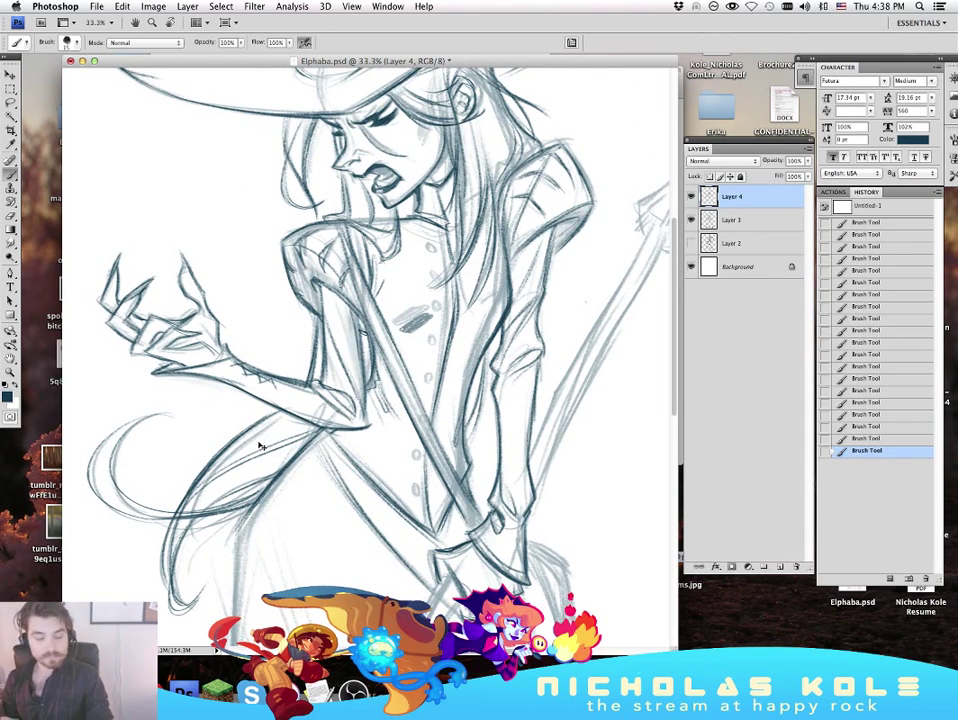
key(super+s)
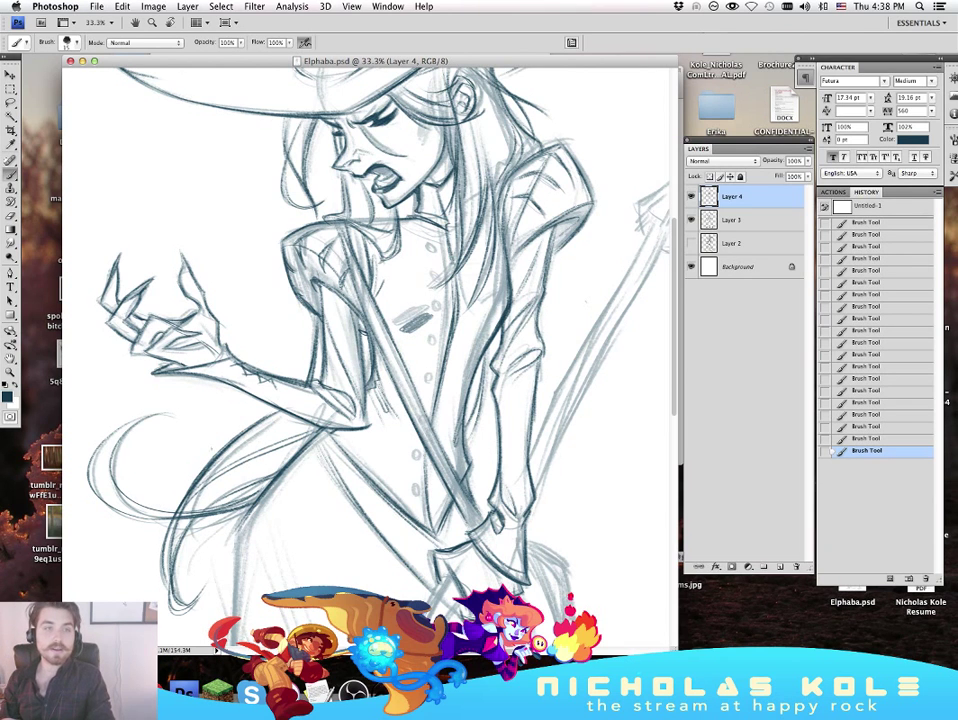
key(super+Tab)
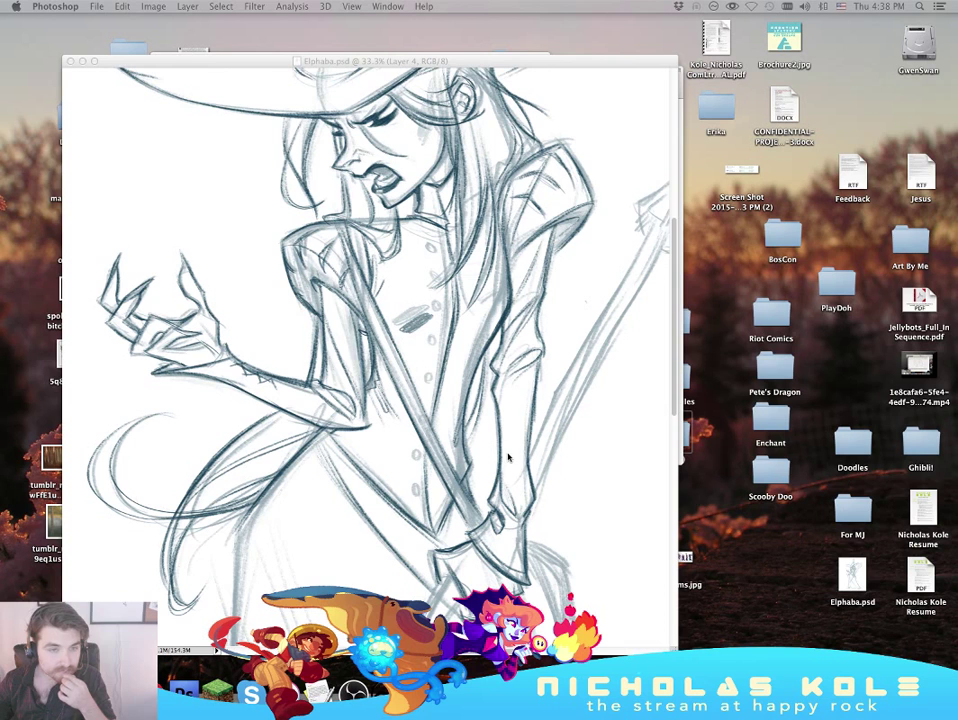
key(Tab)
Step: Ink the long hair strands in front of the far shoulder and the strand hanging beside the chin
drag(584, 440, 584, 545)
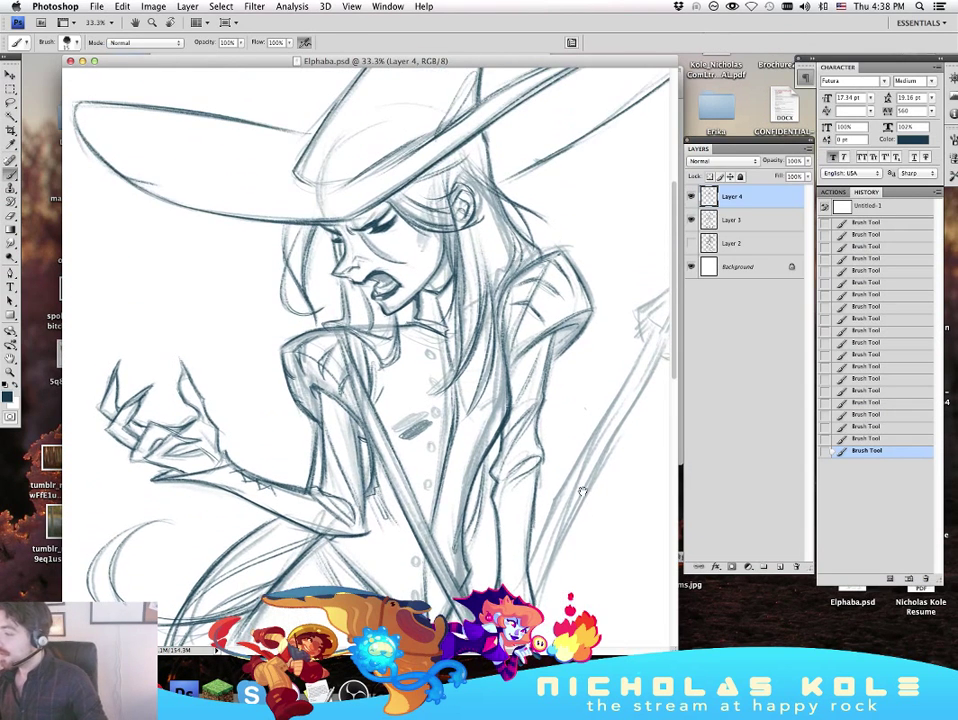
drag(495, 238, 489, 309)
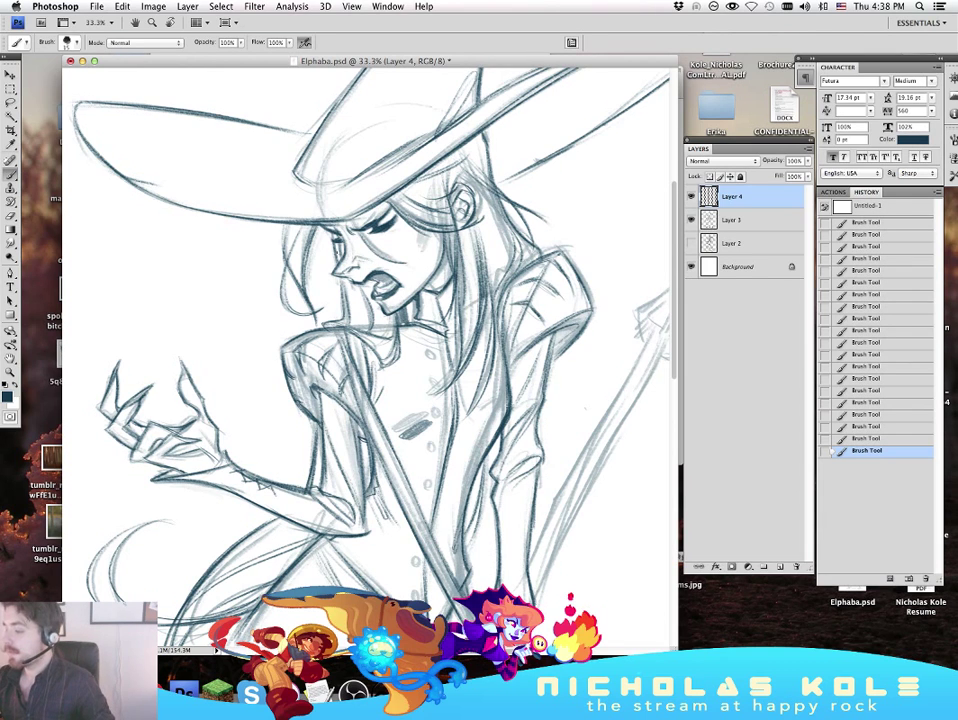
drag(346, 288, 354, 327)
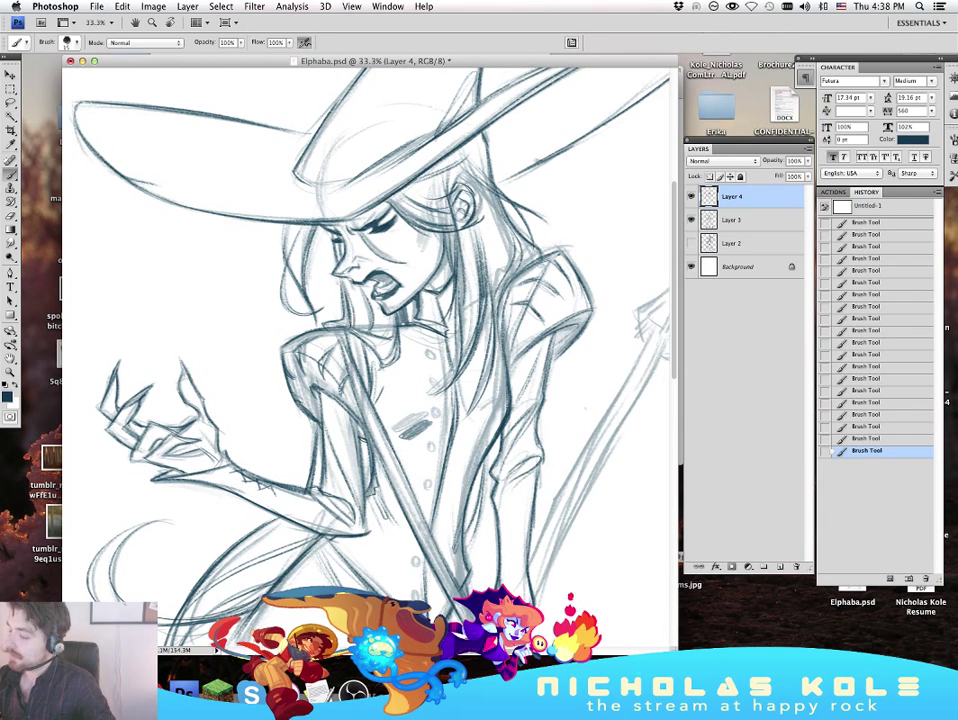
Step: Ink the collar line across the neckline below the chin, undoing the surplus last stroke
drag(567, 458, 538, 571)
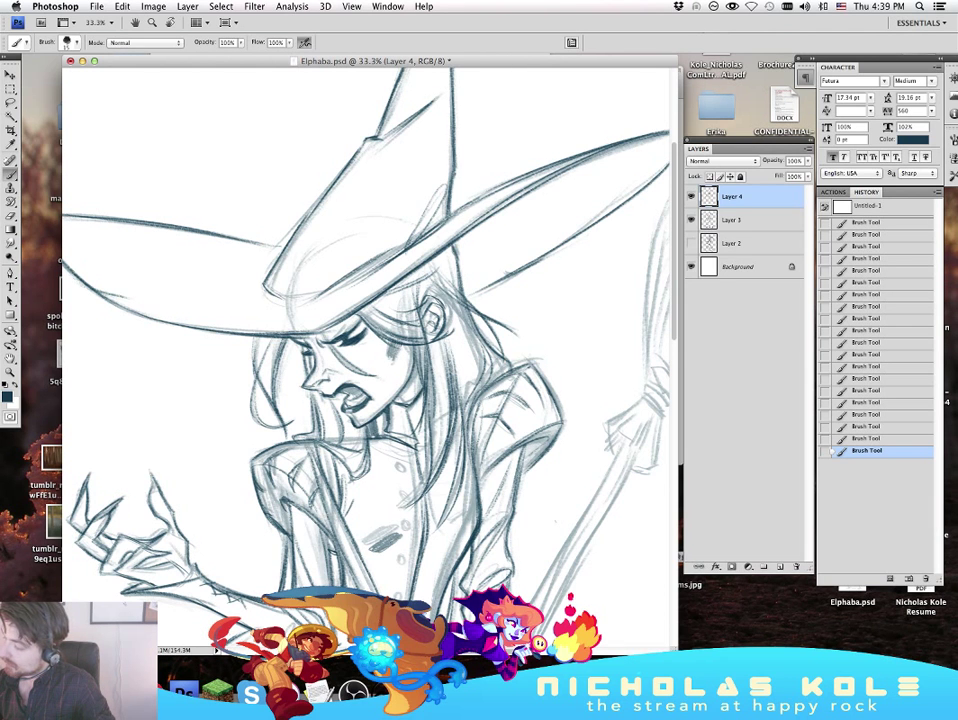
drag(601, 630, 550, 545)
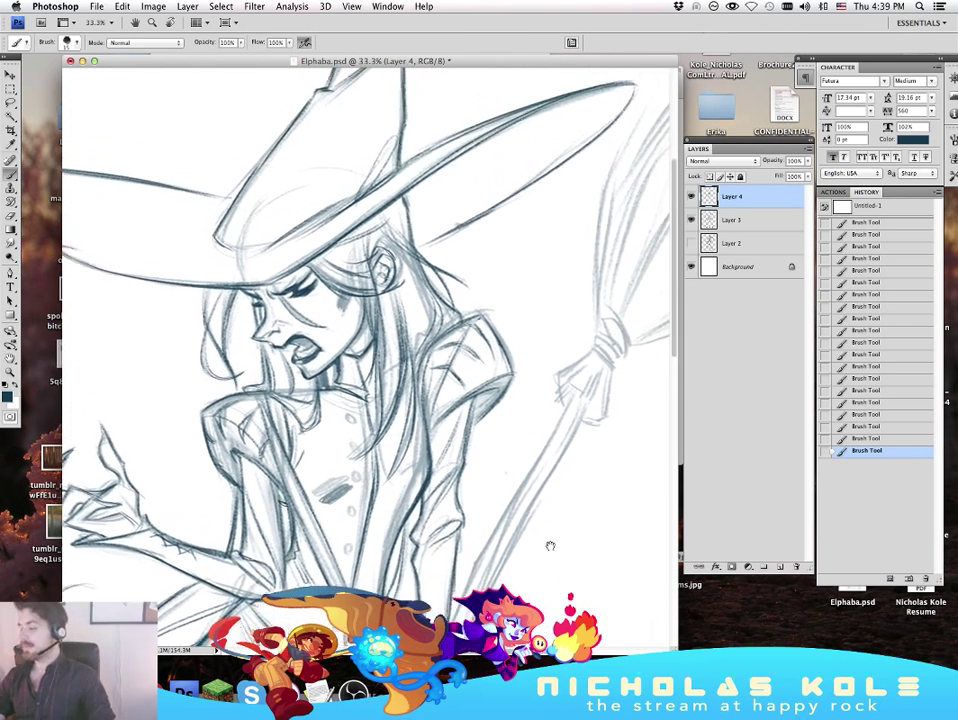
mouse_move(591, 501)
mouse_down()
mouse_move(529, 561)
mouse_move(590, 520)
mouse_move(584, 496)
mouse_move(583, 545)
mouse_up()
drag(575, 496, 576, 527)
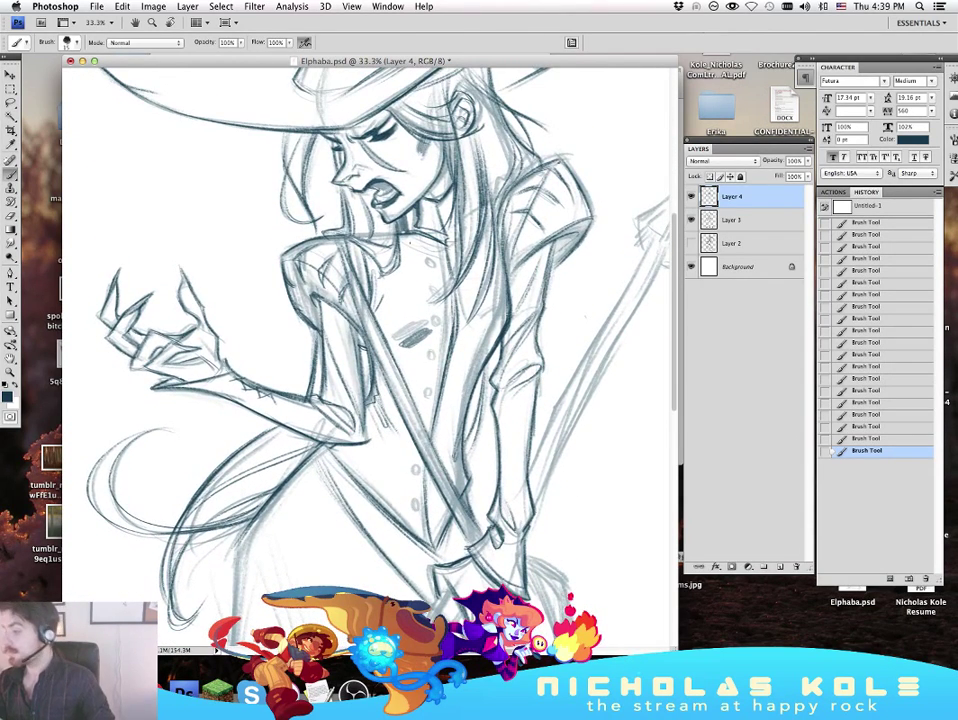
drag(407, 241, 457, 259)
drag(407, 241, 456, 259)
mouse_move(401, 241)
mouse_down()
mouse_move(447, 259)
mouse_move(429, 257)
mouse_up()
key(super+z)
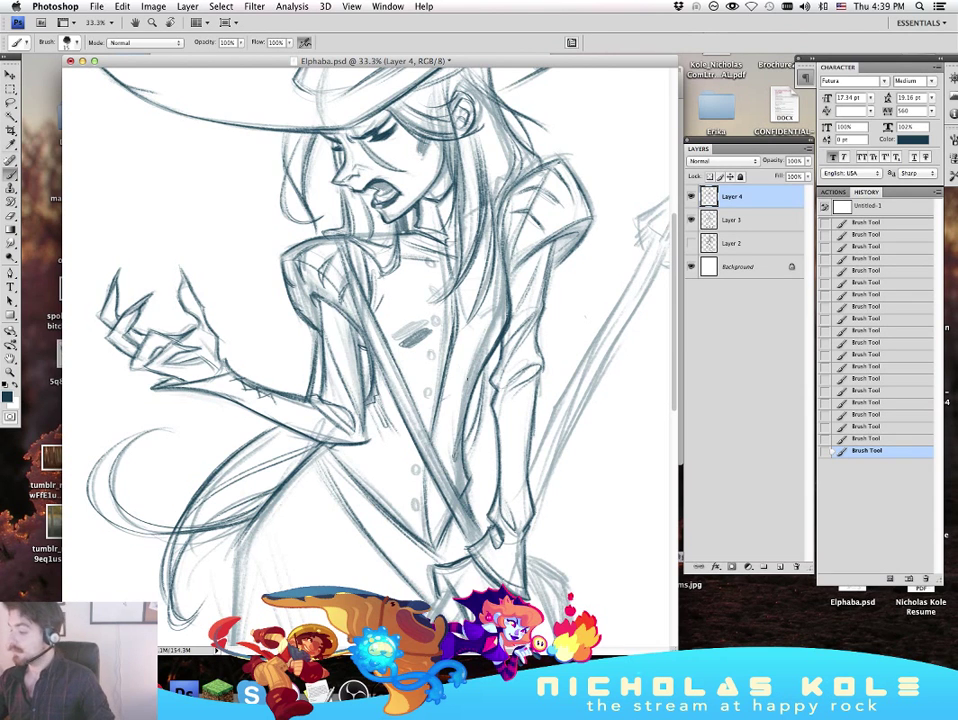
Step: Ink the outer and inner edges of the coat tail hanging behind the lowered hand
drag(349, 287, 320, 309)
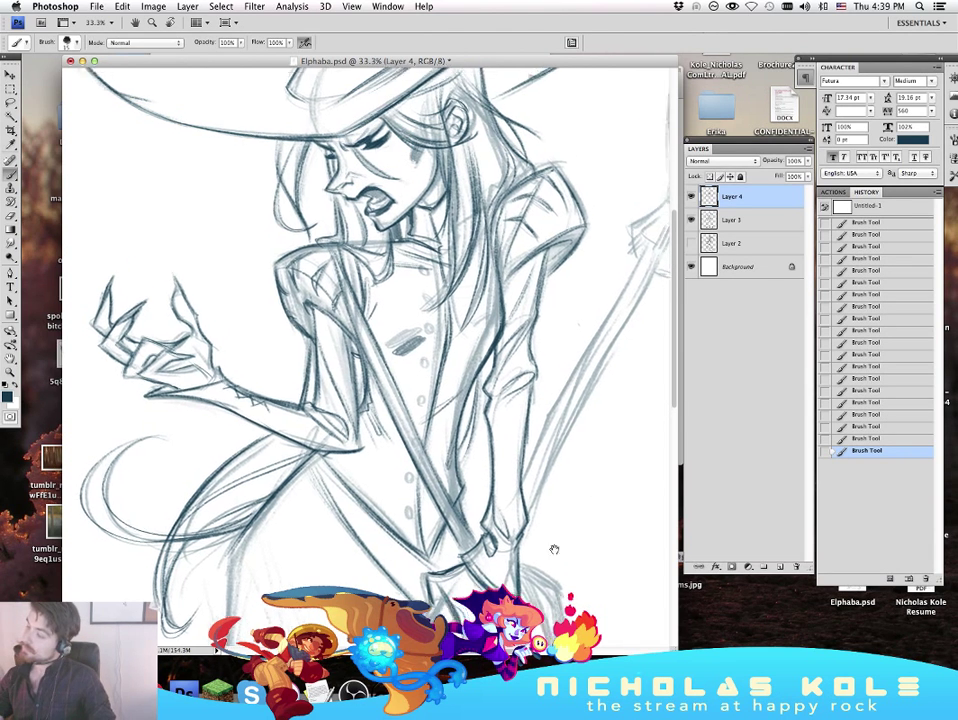
mouse_move(554, 549)
mouse_down()
mouse_move(556, 466)
mouse_move(535, 358)
mouse_up()
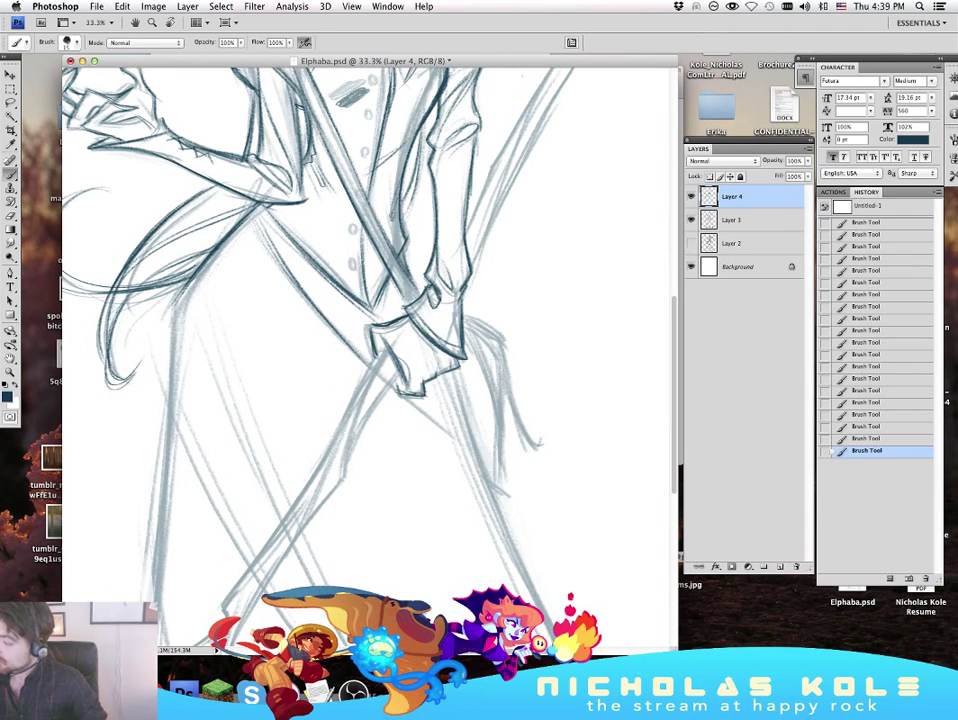
drag(430, 169, 461, 283)
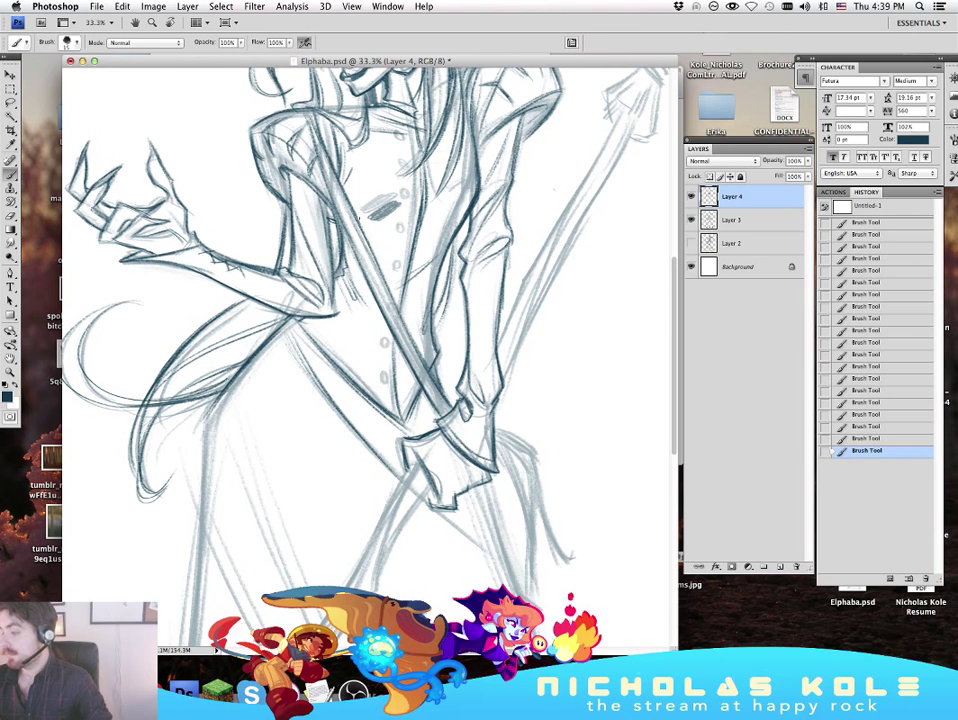
mouse_move(565, 449)
mouse_down()
mouse_move(577, 532)
mouse_move(569, 428)
mouse_up()
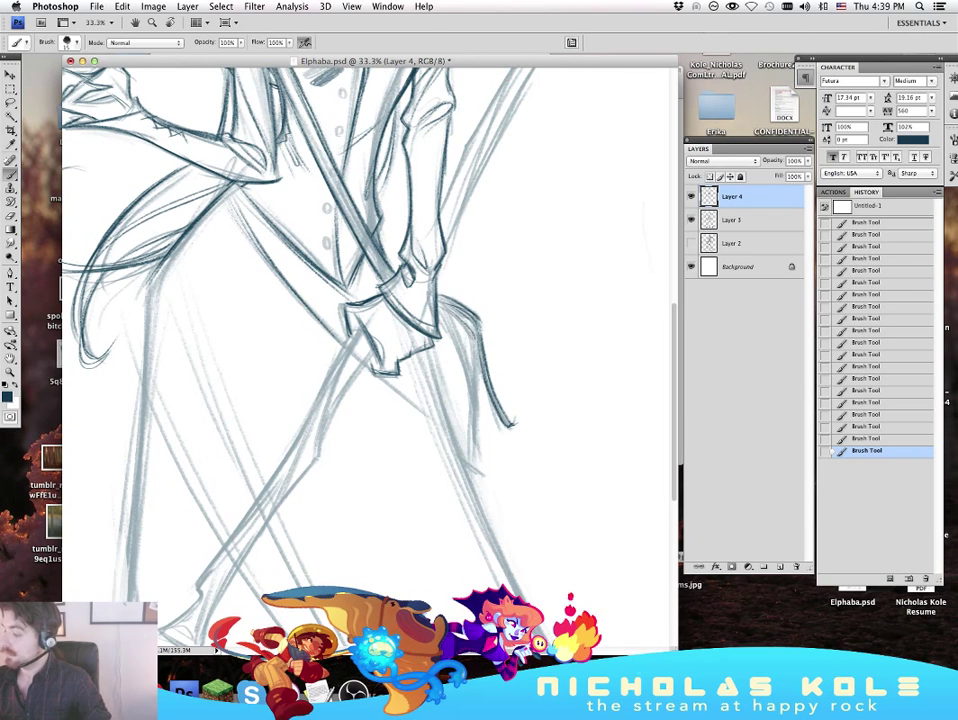
drag(477, 334, 480, 462)
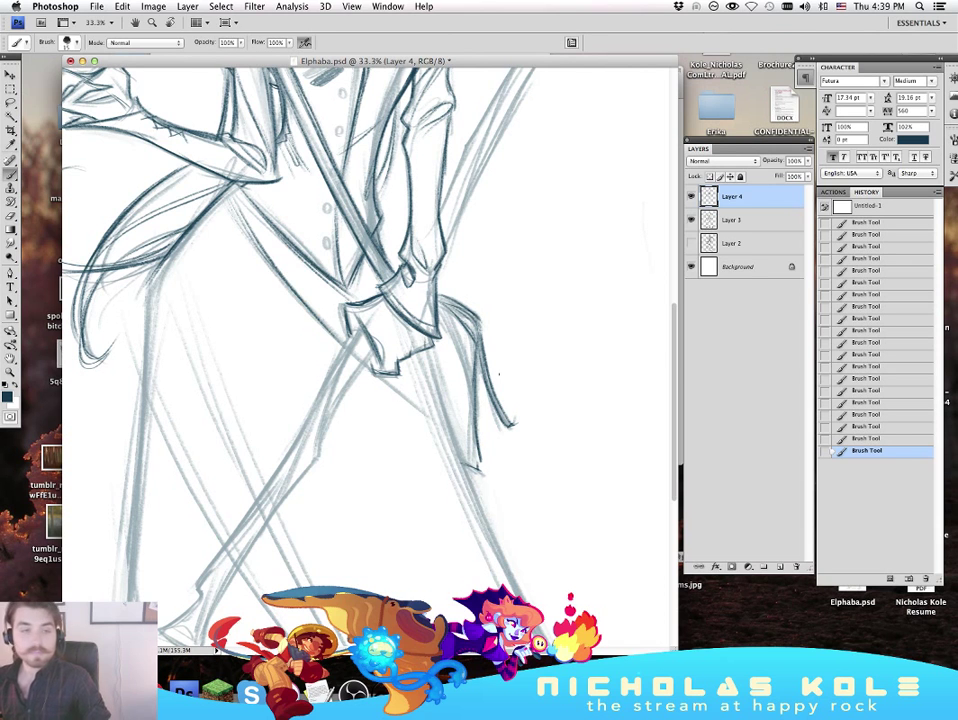
drag(499, 374, 474, 415)
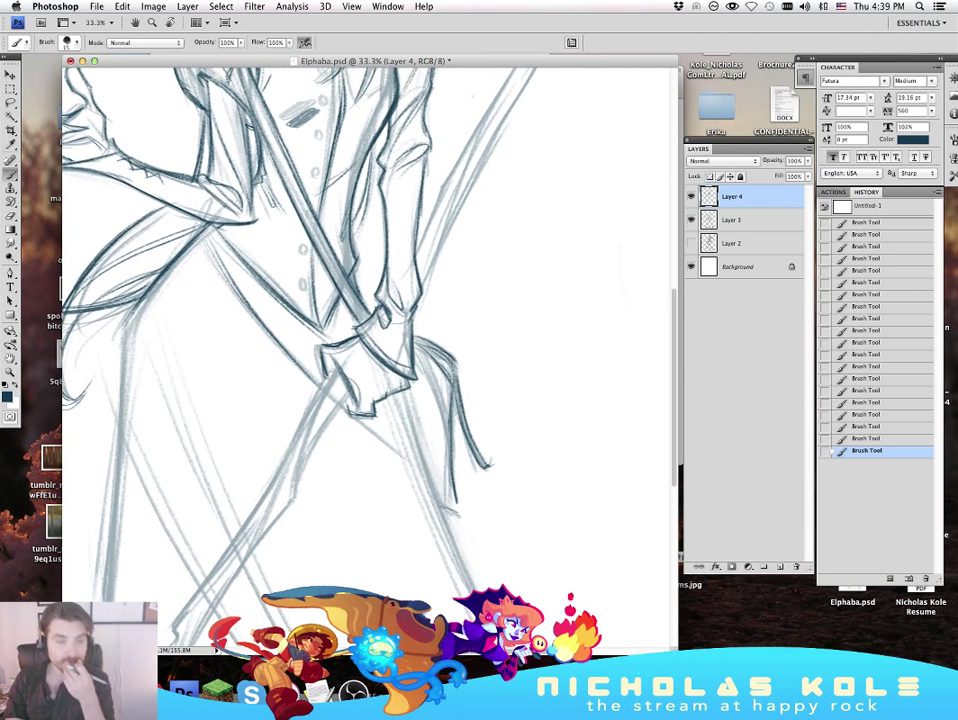
Step: Ink the small oval shape beside the lowered hand and the coat tail's inner fold, undoing a stroke tried along the leg
key(Tab)
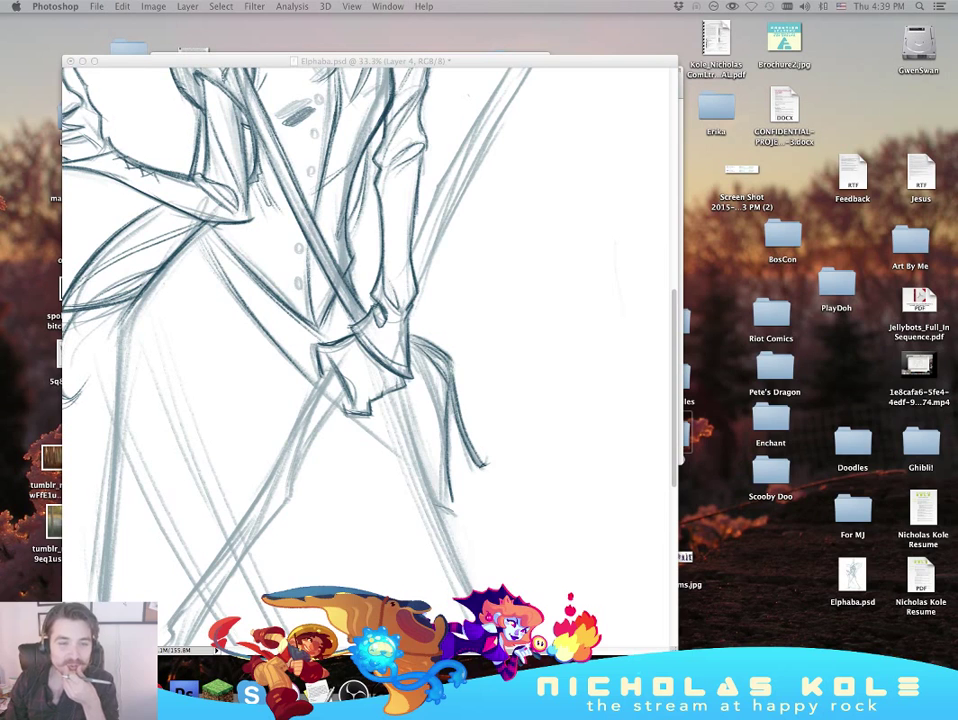
key(Tab)
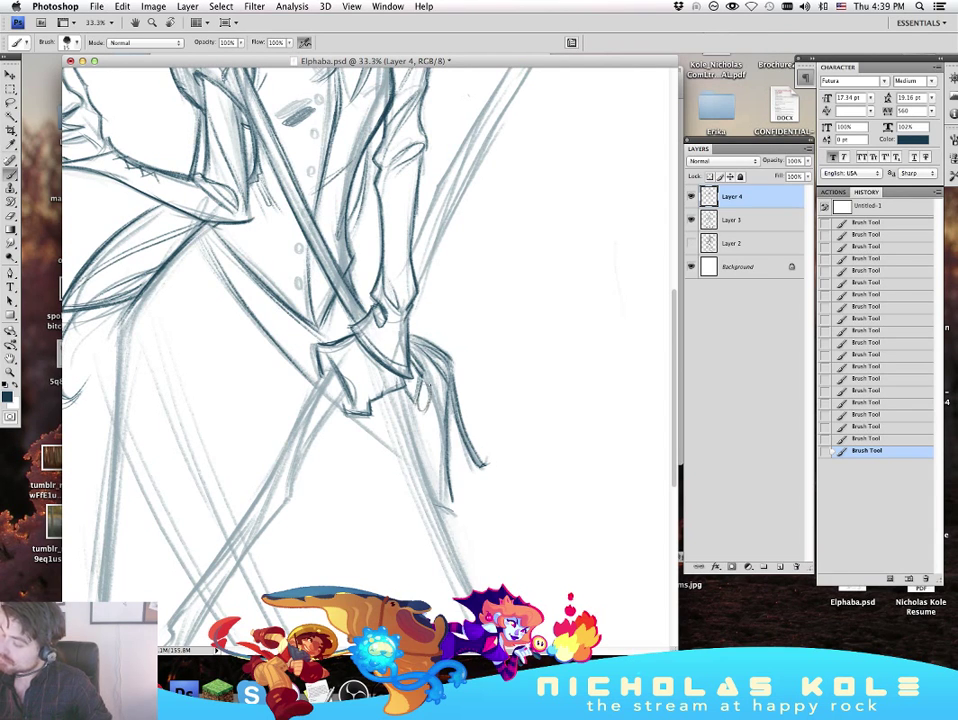
drag(420, 378, 421, 411)
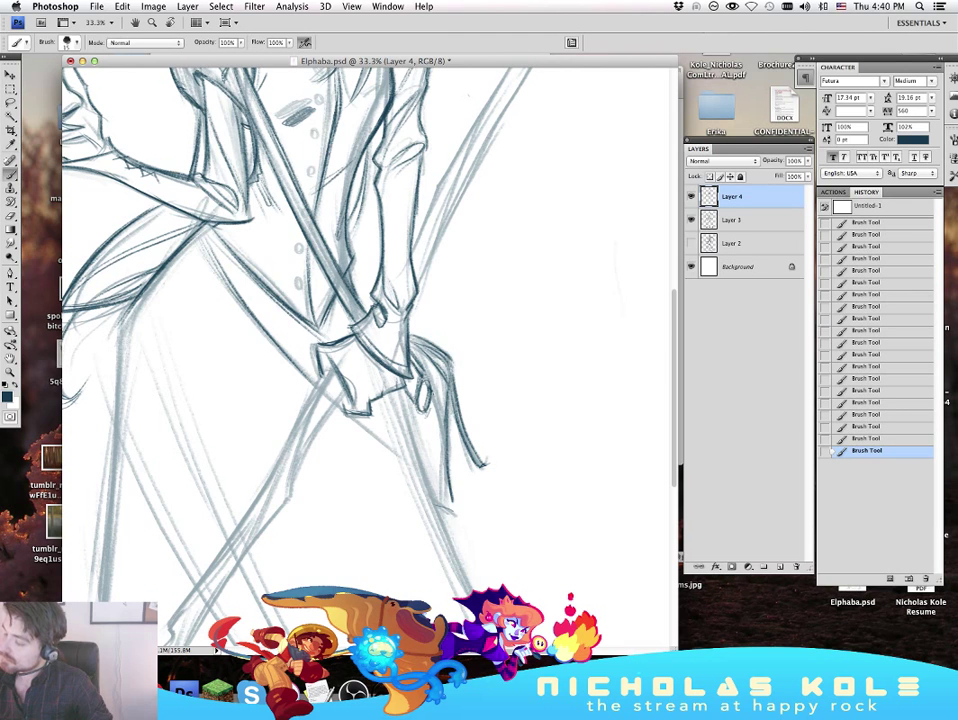
mouse_move(422, 360)
mouse_down()
mouse_move(446, 398)
mouse_move(447, 473)
mouse_up()
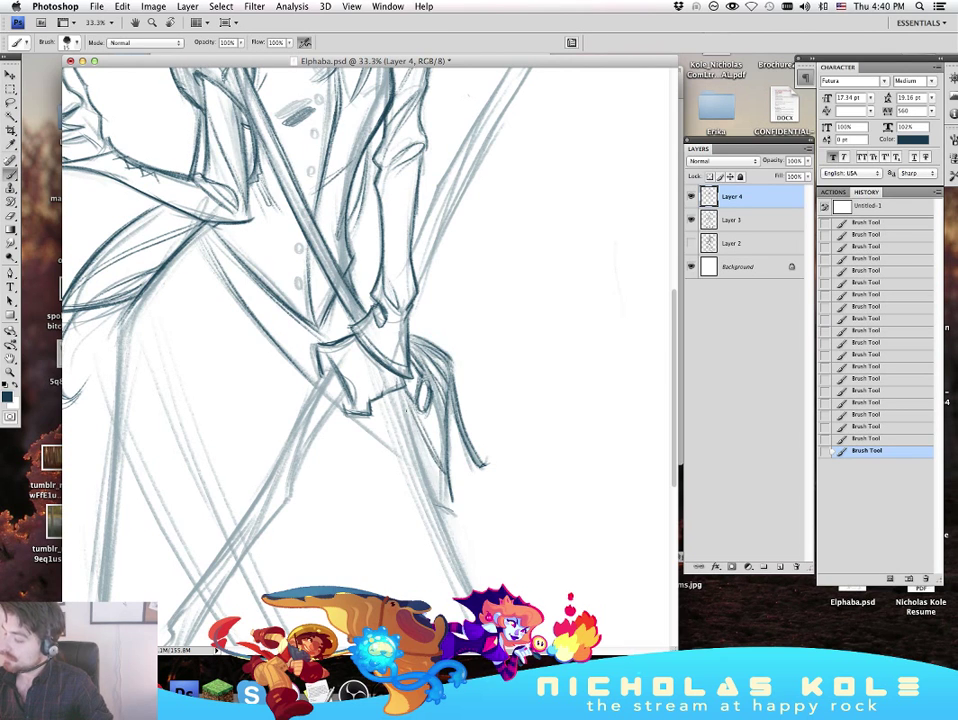
drag(402, 387, 430, 480)
key(super+z)
Step: View the whole figure at 12.5% and hide the Layer 3 sketch to check the inked lines alone
drag(522, 524, 488, 393)
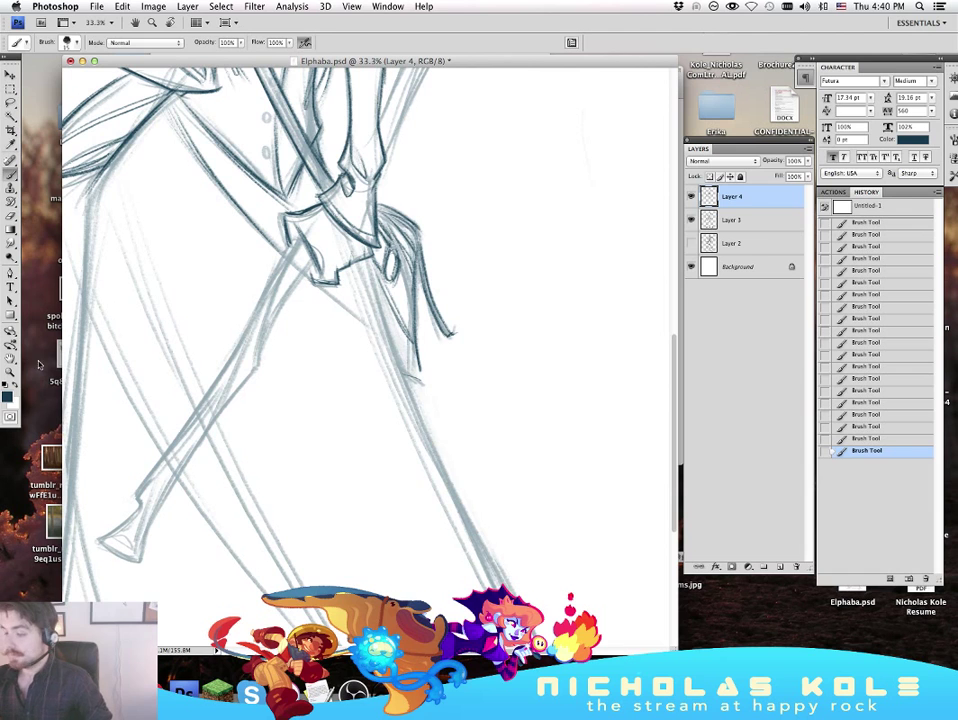
click(11, 372)
alt+click(344, 372)
alt+click(346, 376)
alt+click(348, 376)
alt+click(350, 376)
click(561, 399)
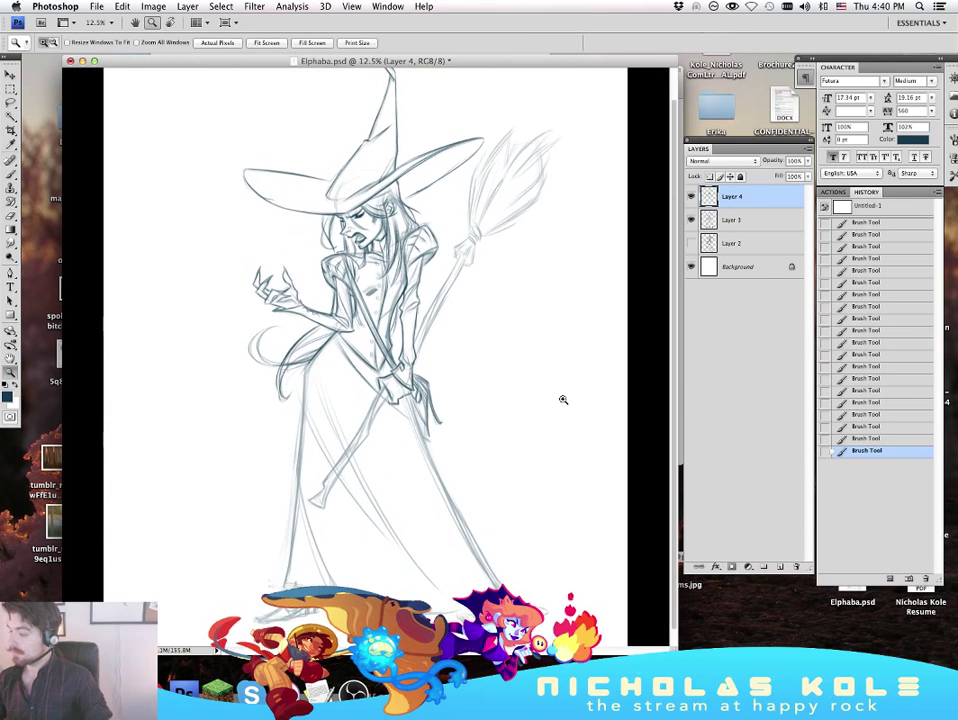
click(691, 220)
click(691, 220)
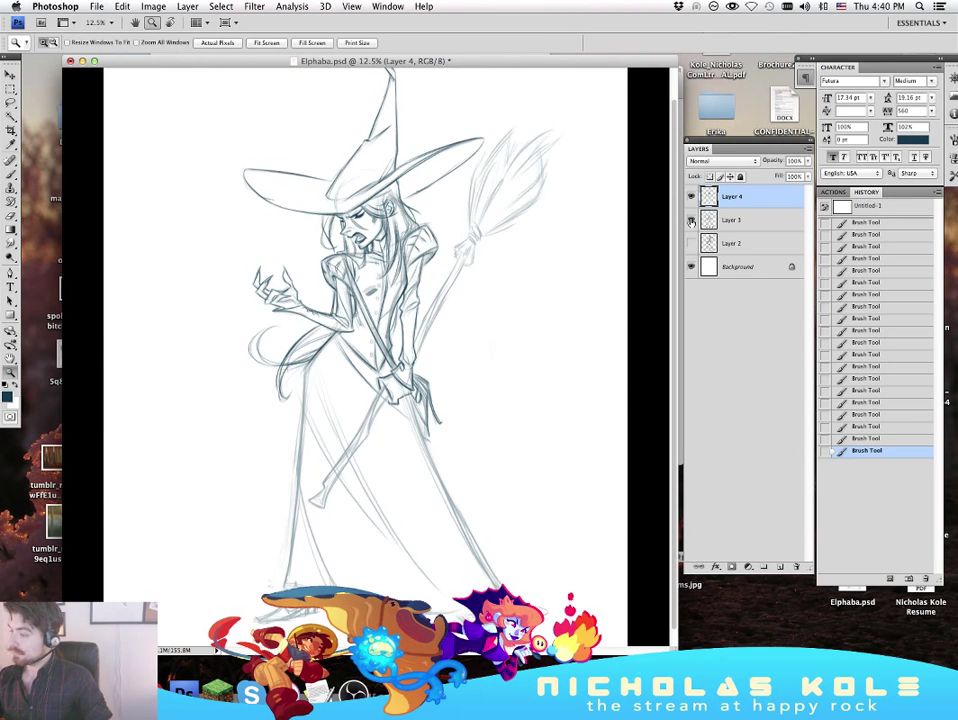
click(691, 220)
Step: Erase stray line work in the hair above the ear under the hat brim and re-ink the strands there
click(410, 222)
key(b)
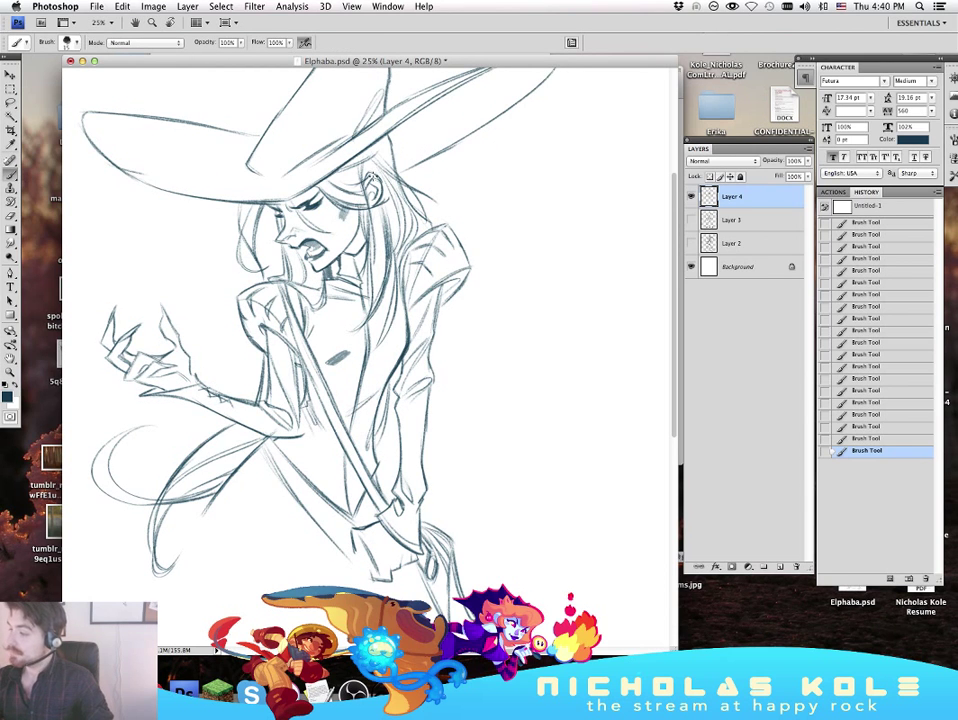
key(e)
drag(360, 169, 367, 163)
drag(360, 173, 370, 171)
key(b)
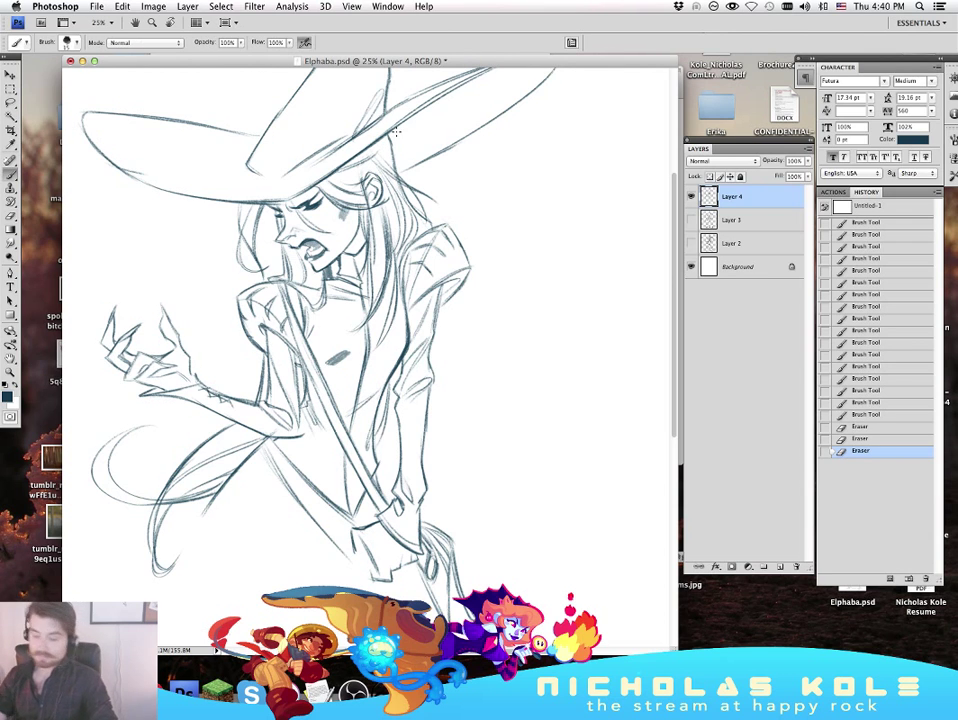
mouse_move(359, 171)
mouse_down()
mouse_move(382, 184)
mouse_move(416, 236)
mouse_up()
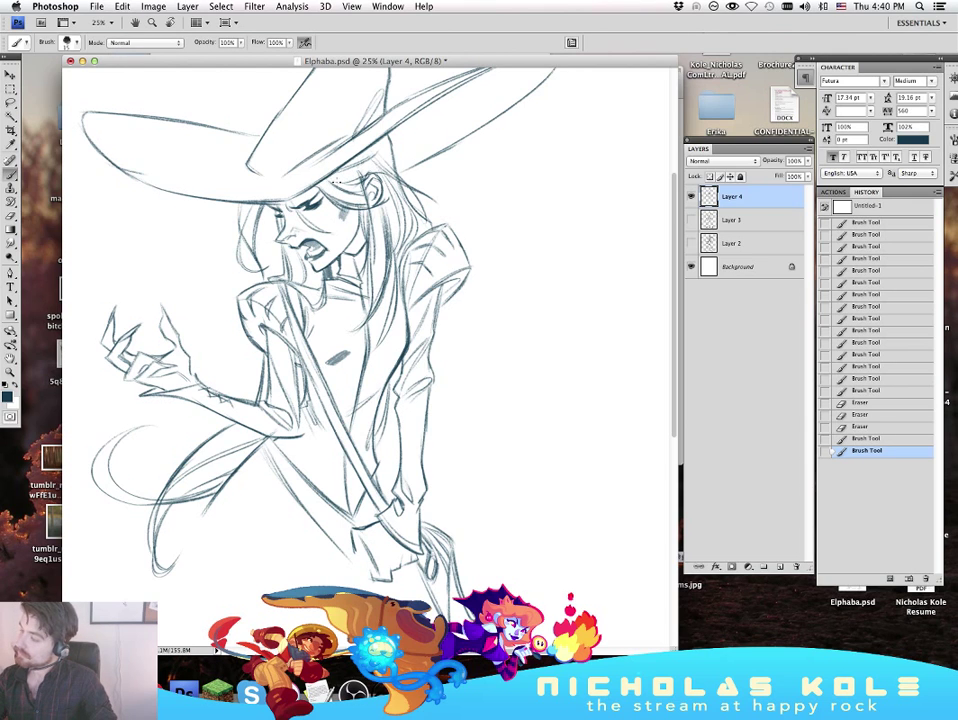
key(super+z)
key(super+z)
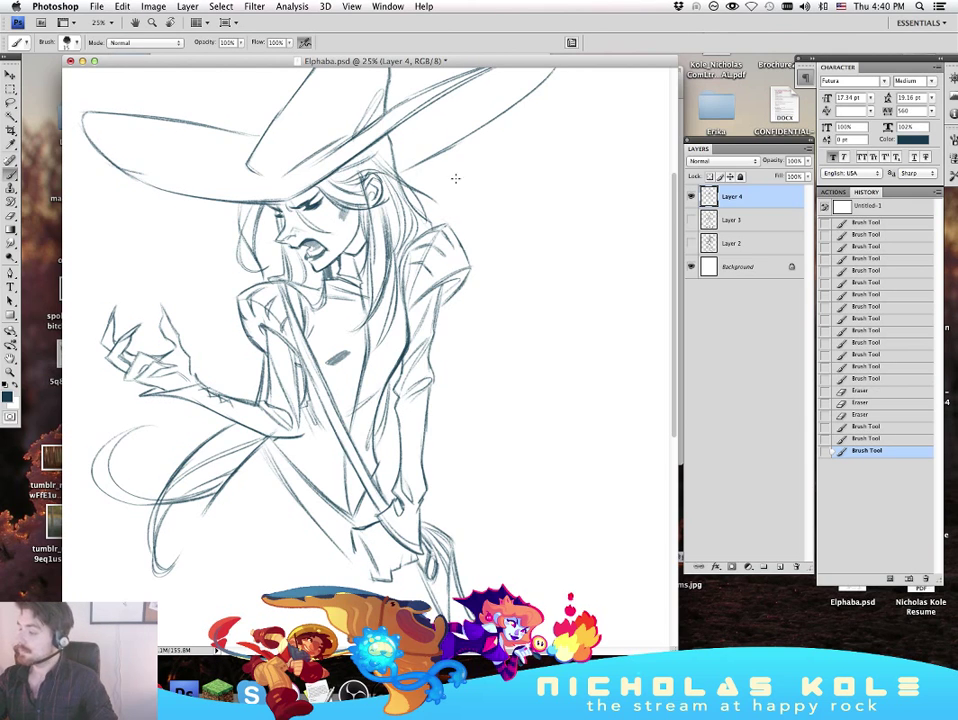
Step: Sketch long hair strands falling from behind the witch's ear down to her chest and shoulder on Layer 4, undoing weak strokes
key(super+z)
drag(386, 215, 366, 319)
key(super+z)
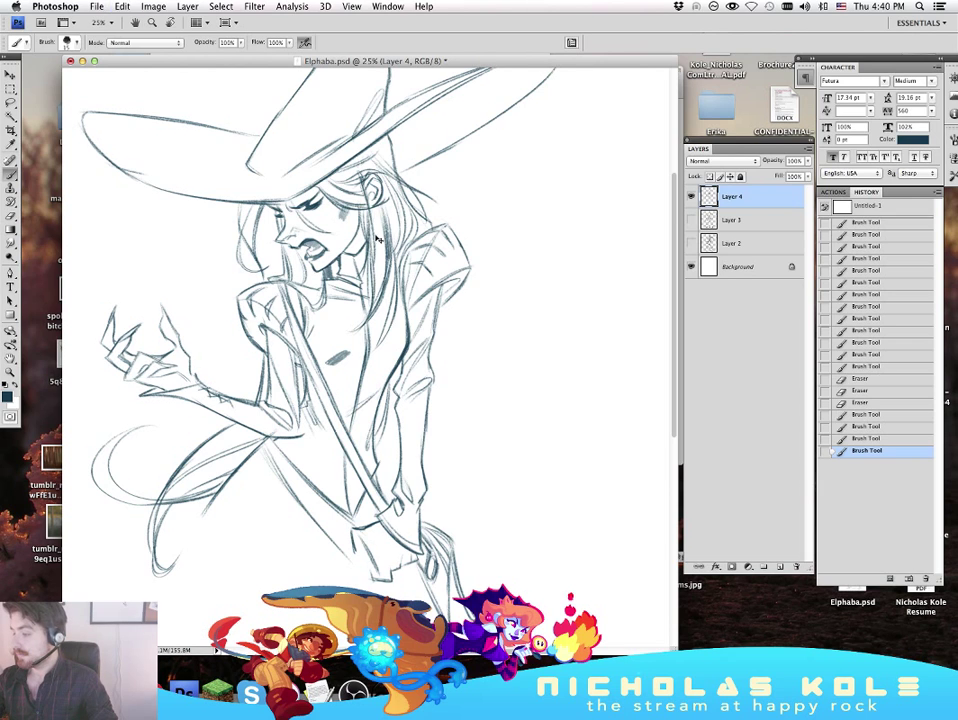
key(super+z)
drag(388, 254, 375, 323)
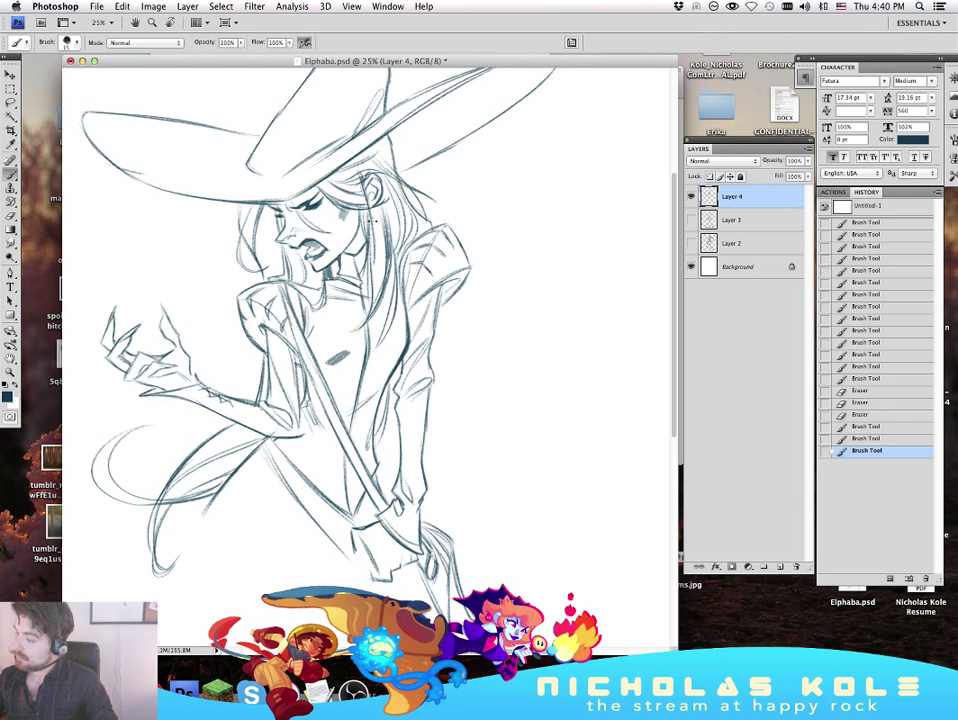
mouse_move(366, 226)
mouse_down()
mouse_move(349, 224)
mouse_move(359, 270)
mouse_move(368, 252)
mouse_up()
key(super+z)
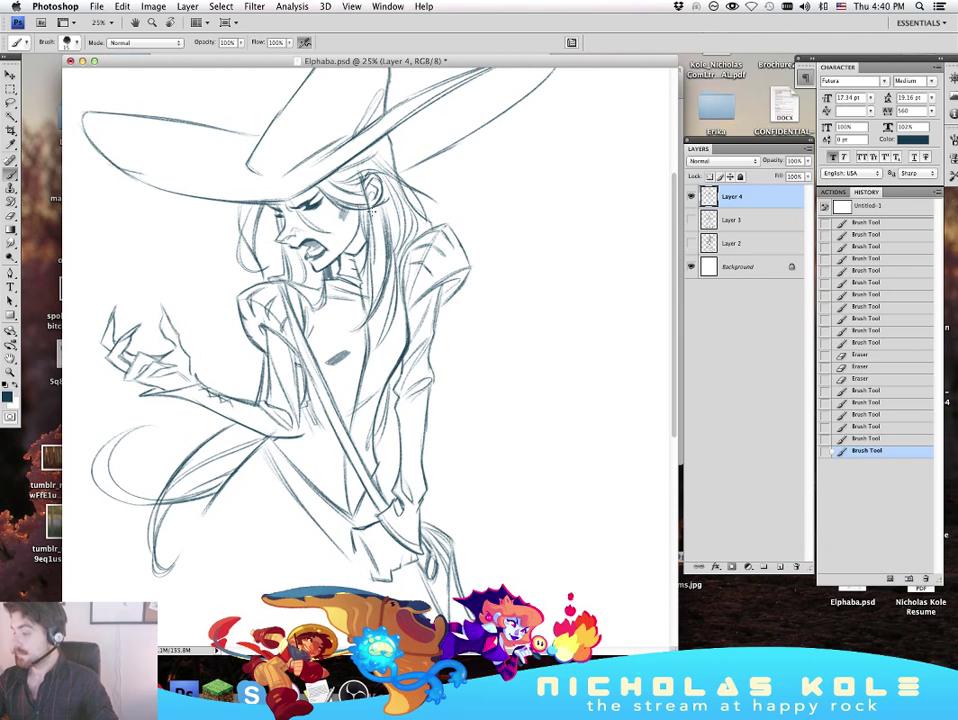
drag(372, 268, 371, 304)
key(super+z)
drag(377, 236, 371, 296)
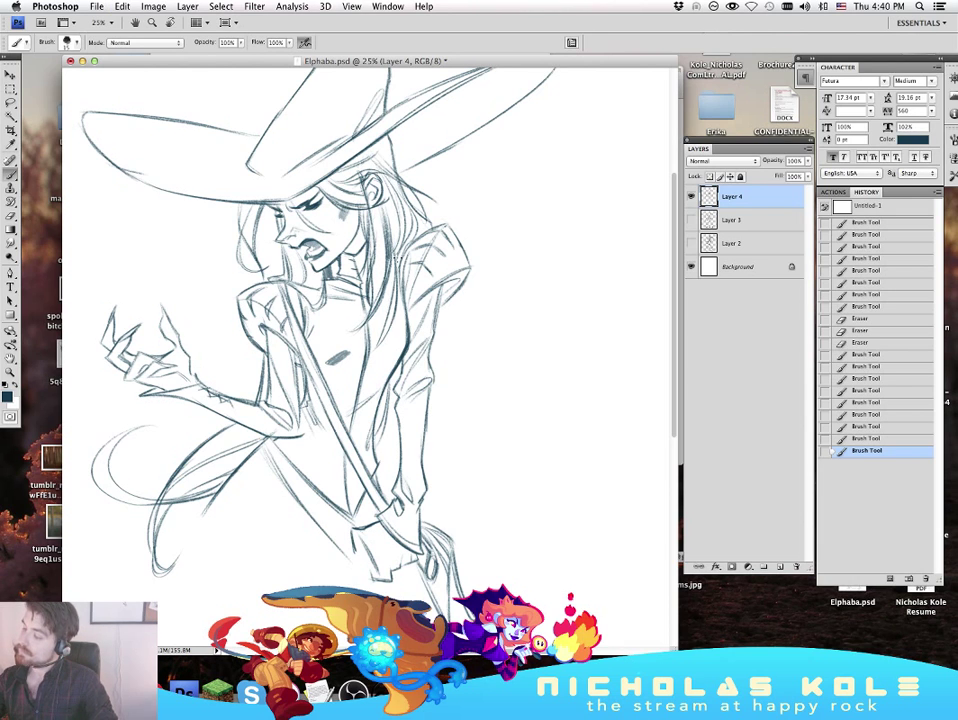
drag(412, 245, 409, 279)
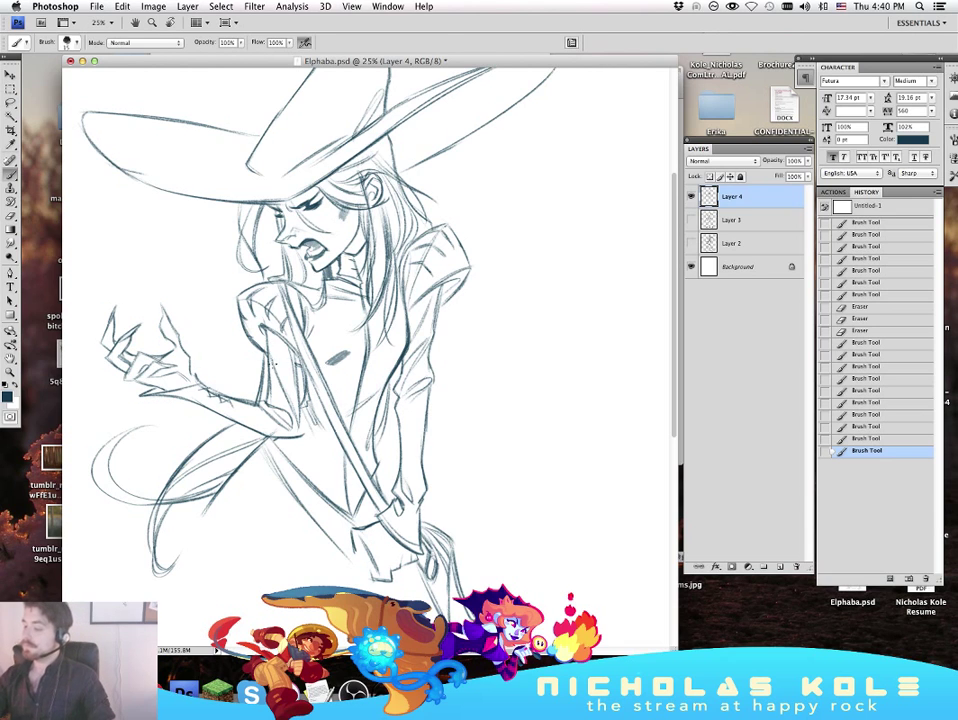
Step: Sketch fold lines on the raised arm's sleeve and along the jacket edge beside the waist
mouse_move(270, 386)
mouse_down()
mouse_move(263, 406)
mouse_move(296, 392)
mouse_move(301, 413)
mouse_up()
key(super+z)
key(super+z)
drag(292, 352, 299, 420)
drag(405, 371, 374, 430)
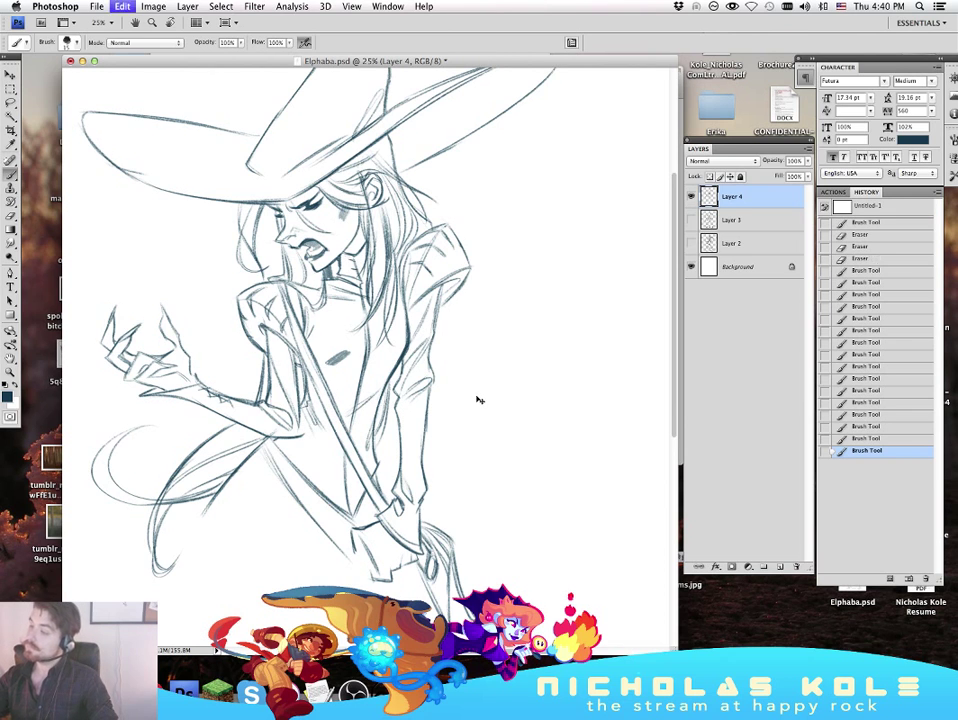
Step: Erase excess lines in the hair below the ear and redraw the strand there with the Brush tool
scroll(541, 477, up, 6)
key(e)
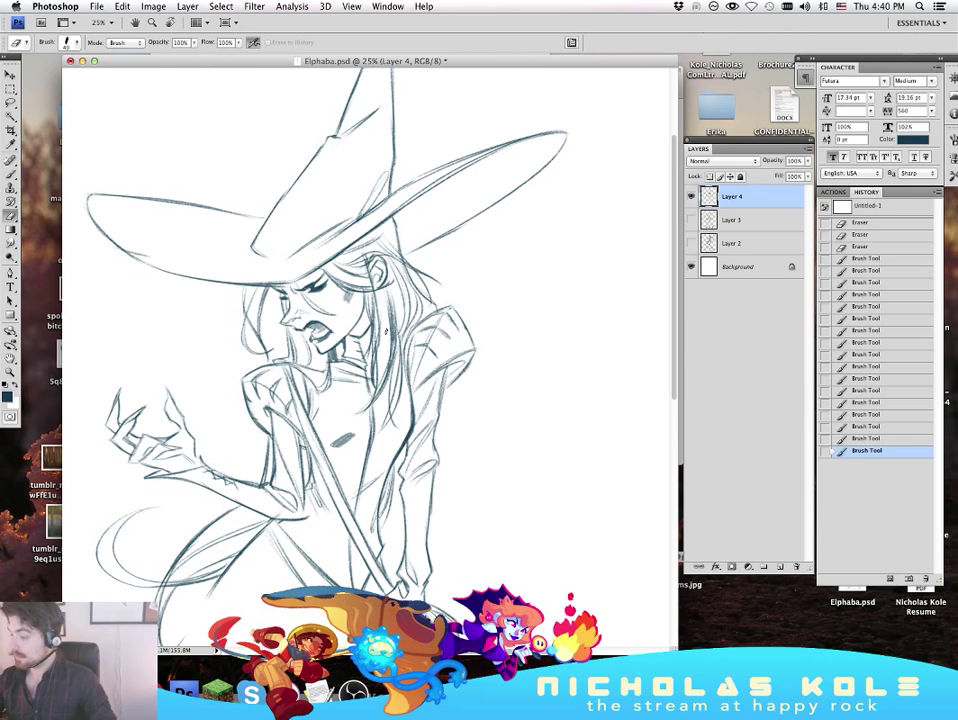
drag(382, 296, 384, 312)
drag(383, 302, 389, 330)
drag(388, 315, 390, 343)
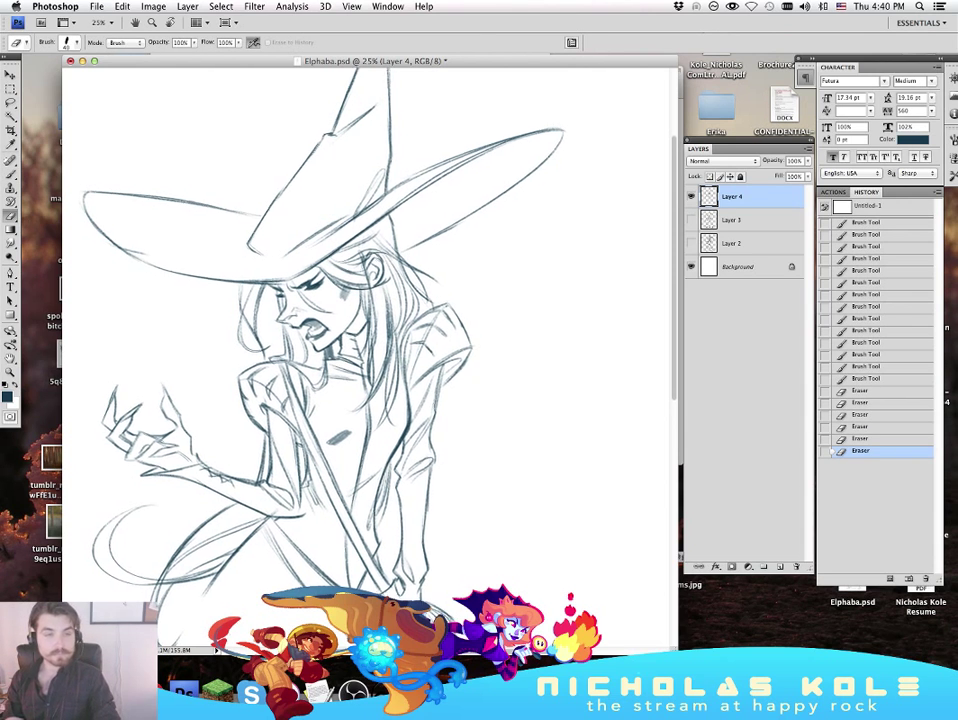
key(Tab)
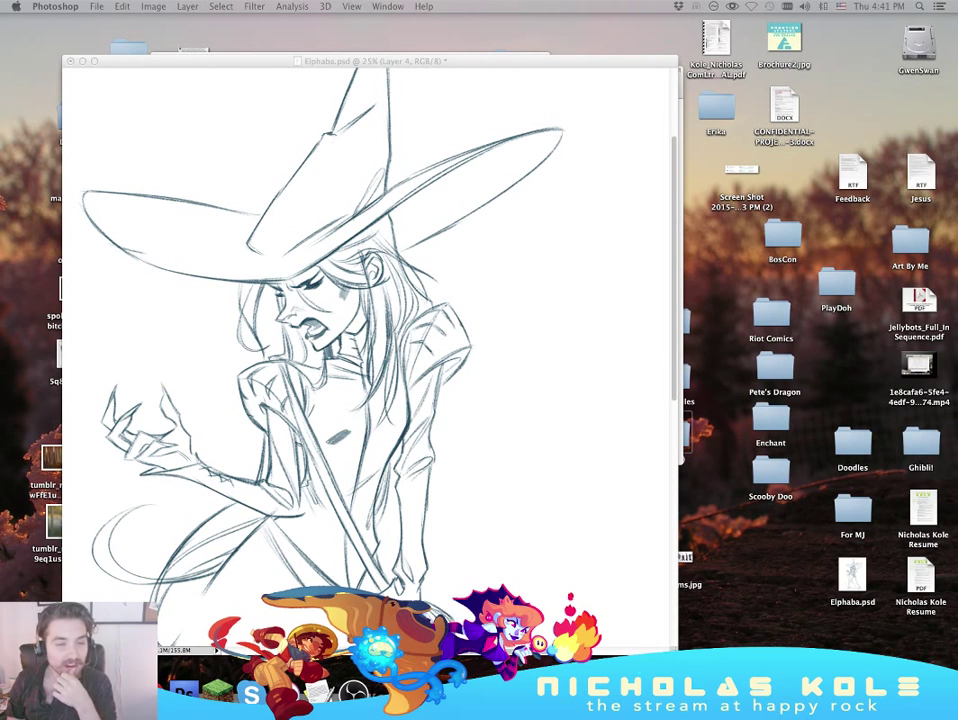
key(Tab)
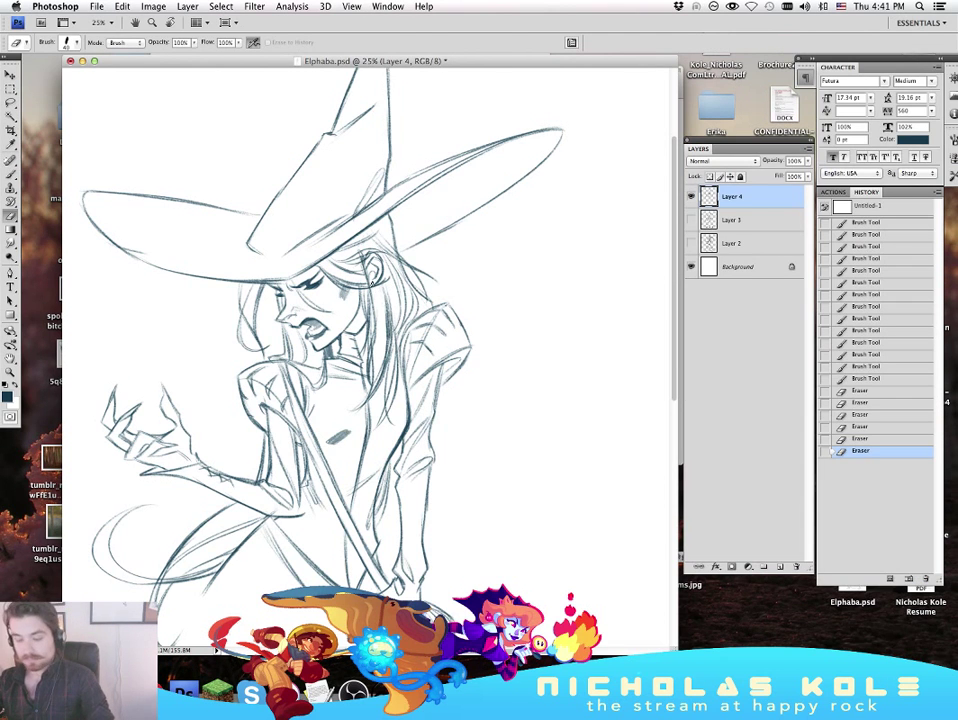
key(b)
click(385, 341)
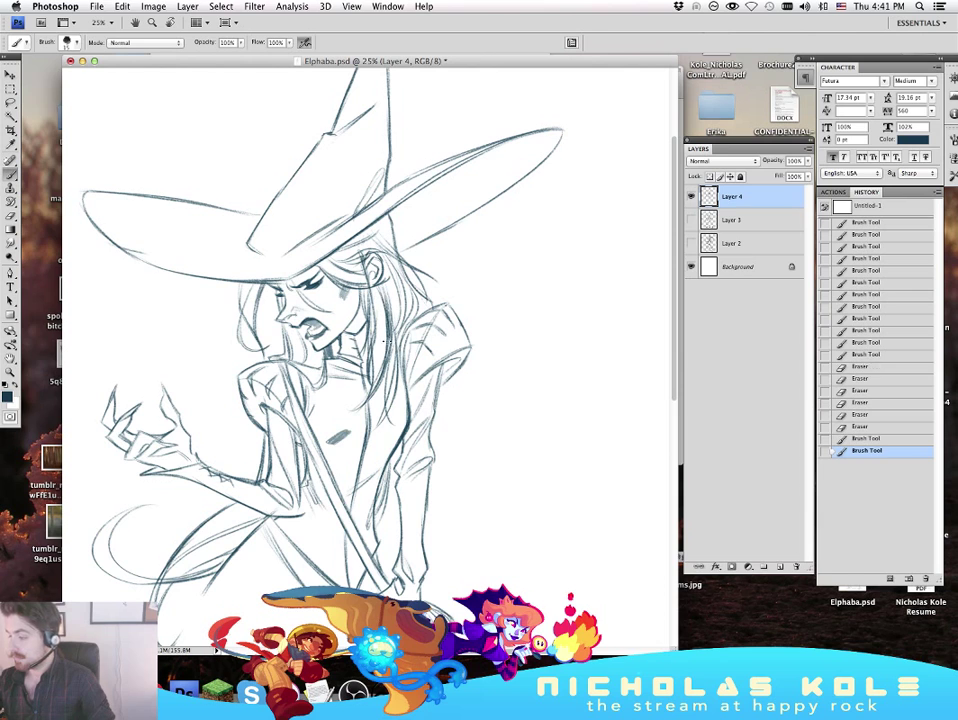
Step: Add curved strokes to the coat tails sweeping out behind the waist, undoing unsatisfactory ones
scroll(530, 413, down, 3)
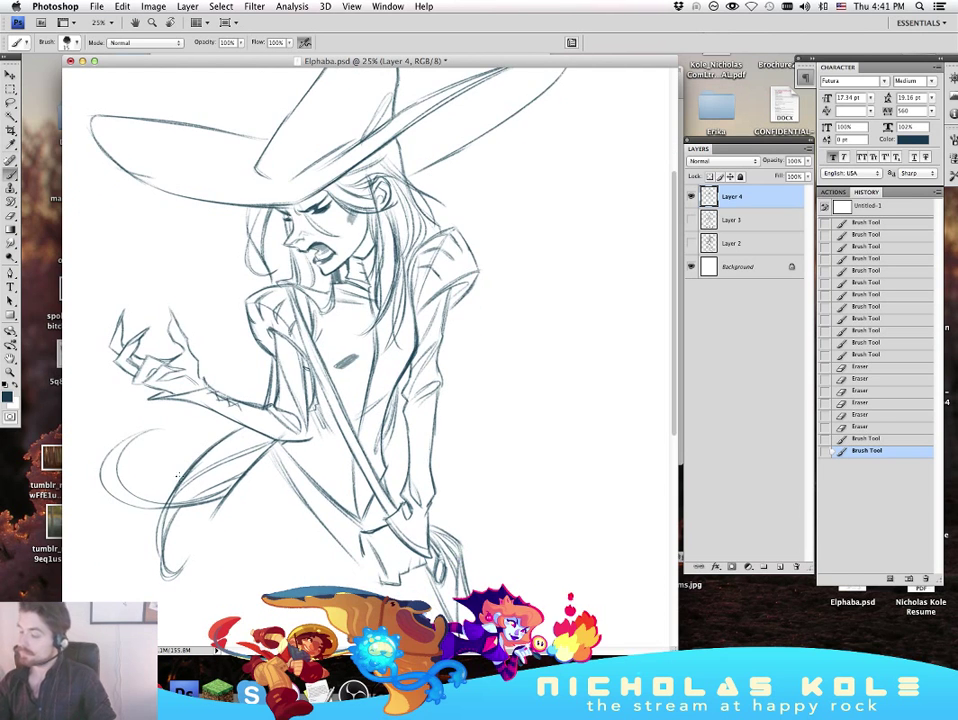
drag(178, 476, 262, 434)
key(super+z)
mouse_move(122, 450)
mouse_down()
mouse_move(144, 429)
mouse_move(156, 496)
mouse_up()
key(super+z)
mouse_move(146, 431)
mouse_down()
mouse_move(115, 492)
mouse_move(164, 505)
mouse_up()
key(super+z)
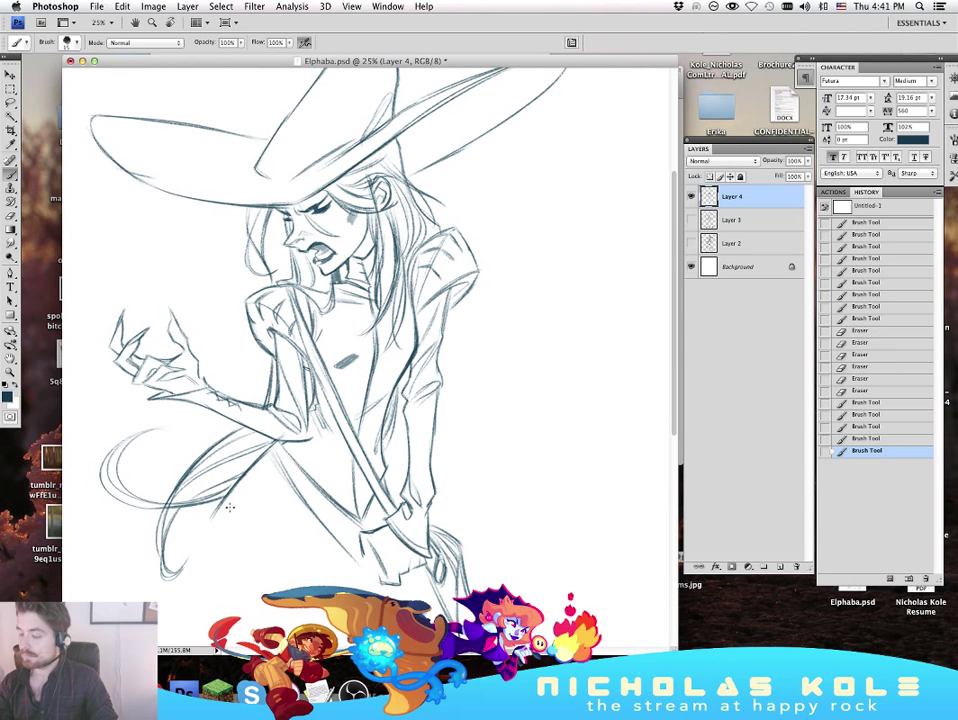
Step: Erase overlapping lines from the hair strands beside the neck
drag(549, 391, 550, 406)
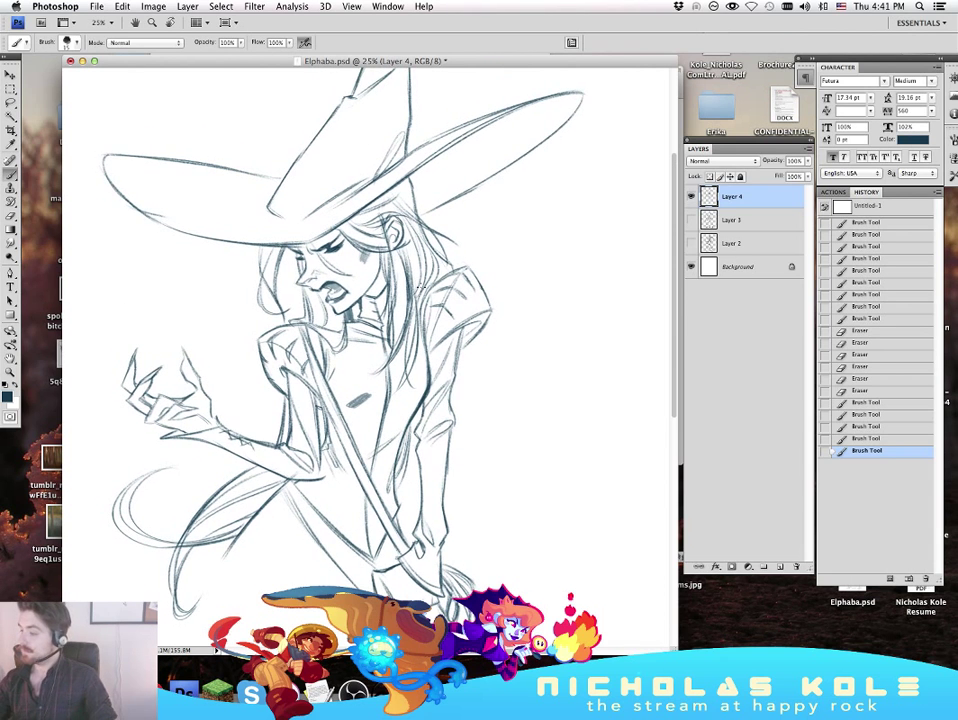
key(e)
mouse_move(402, 322)
mouse_down()
mouse_move(394, 347)
mouse_move(399, 319)
mouse_up()
drag(403, 266, 404, 300)
drag(404, 302, 408, 325)
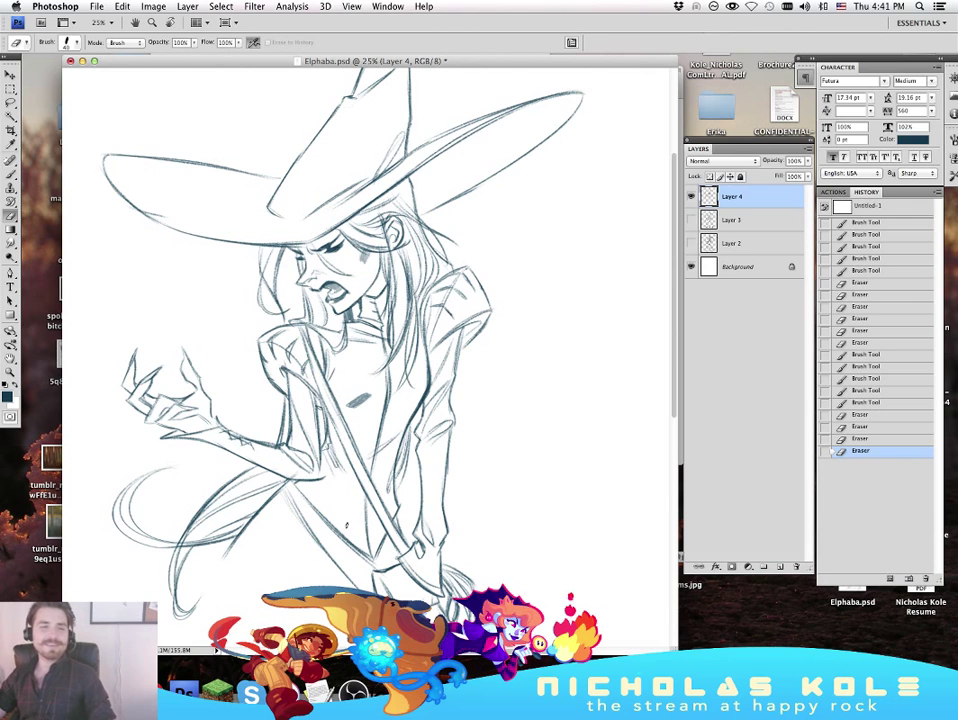
Step: Show Layer 3, lower its opacity to about a third as a tracing guide, and make Layer 4 active for the brush
key(b)
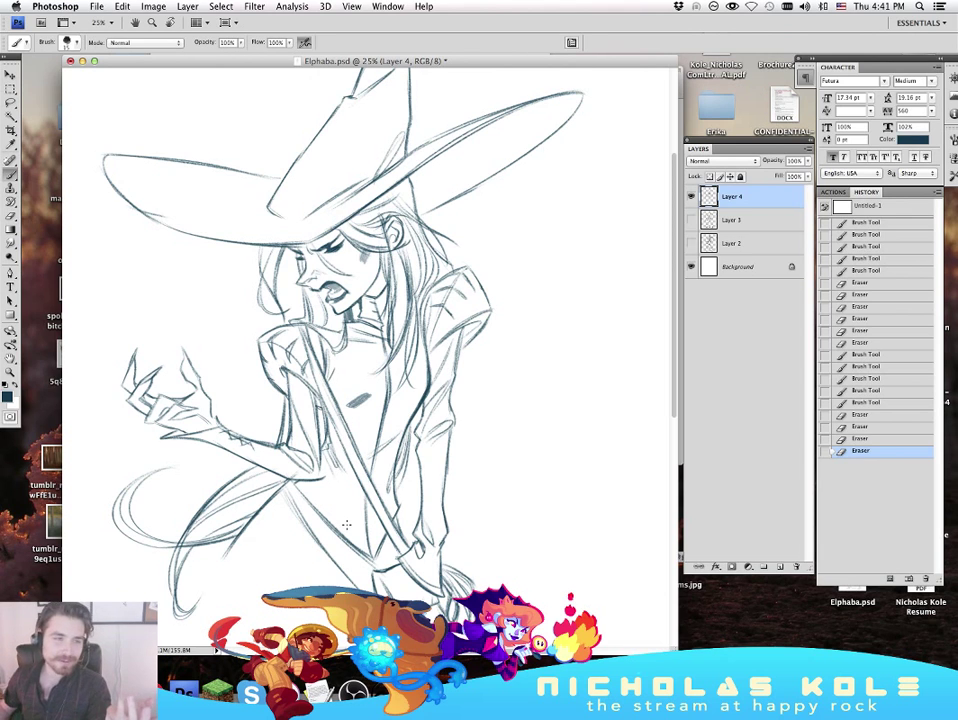
click(691, 221)
click(691, 221)
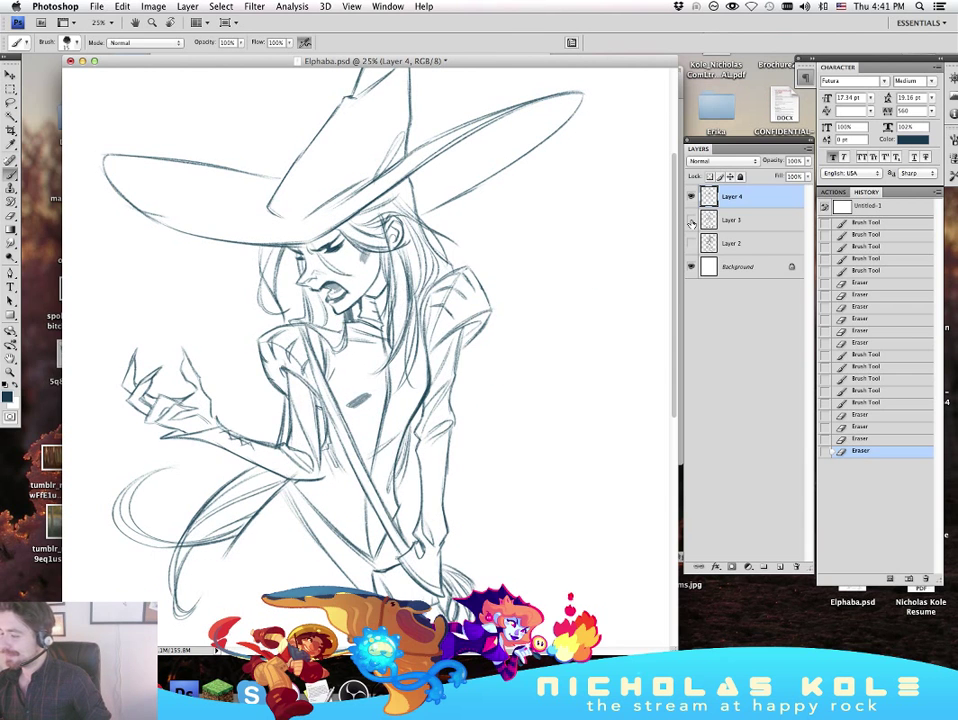
click(691, 221)
click(740, 220)
drag(808, 161, 770, 175)
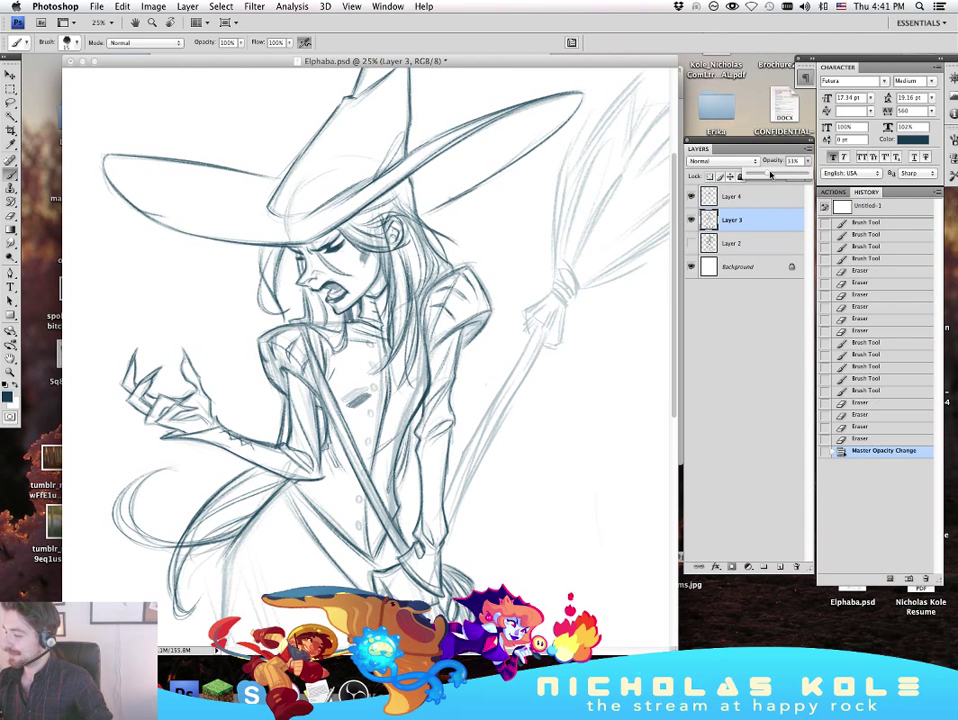
click(750, 196)
Step: Trace the skirt's back edge from the hip down to the hem over the faded sketch with a larger brush
scroll(552, 423, down, 5)
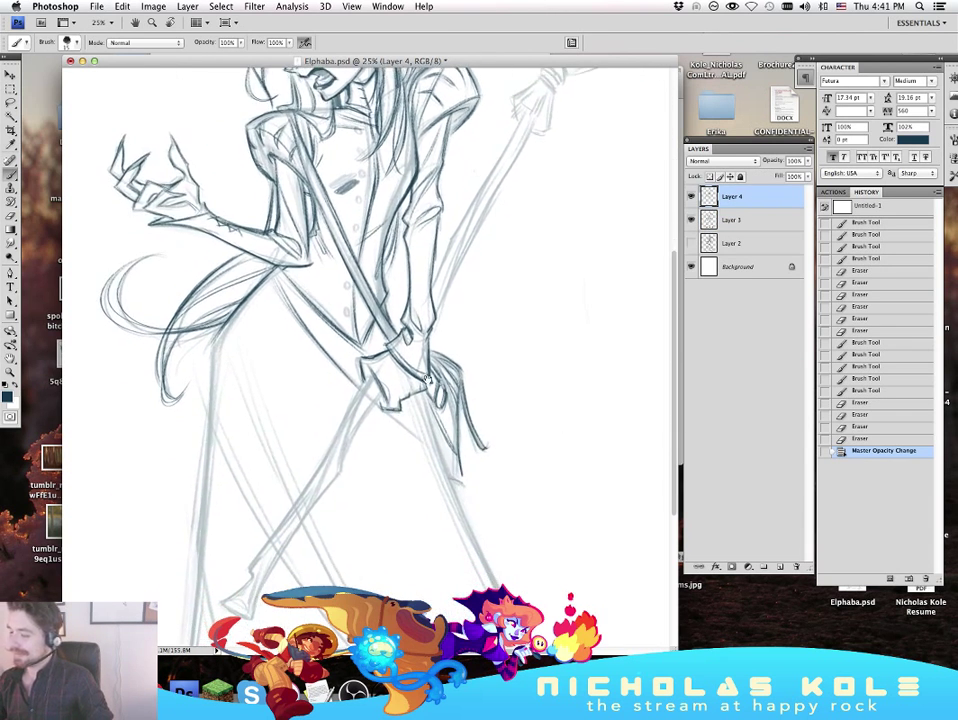
key(z)
alt+click(297, 378)
alt+click(297, 378)
alt+click(297, 378)
click(493, 389)
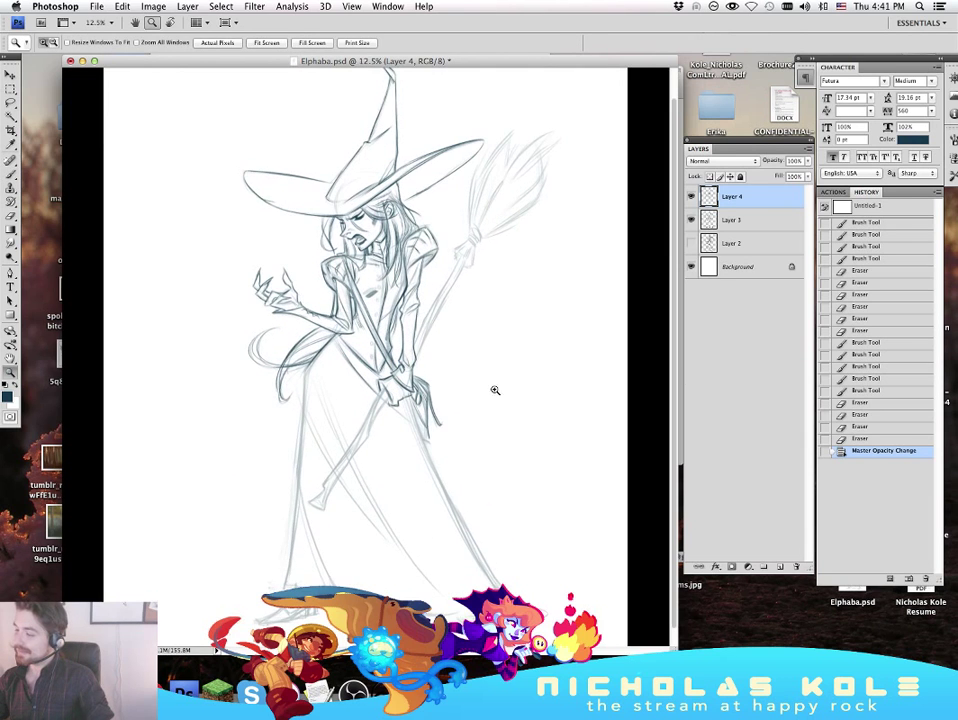
mouse_move(499, 427)
mouse_down()
mouse_move(502, 408)
mouse_move(542, 421)
mouse_up()
click(509, 415)
key(b)
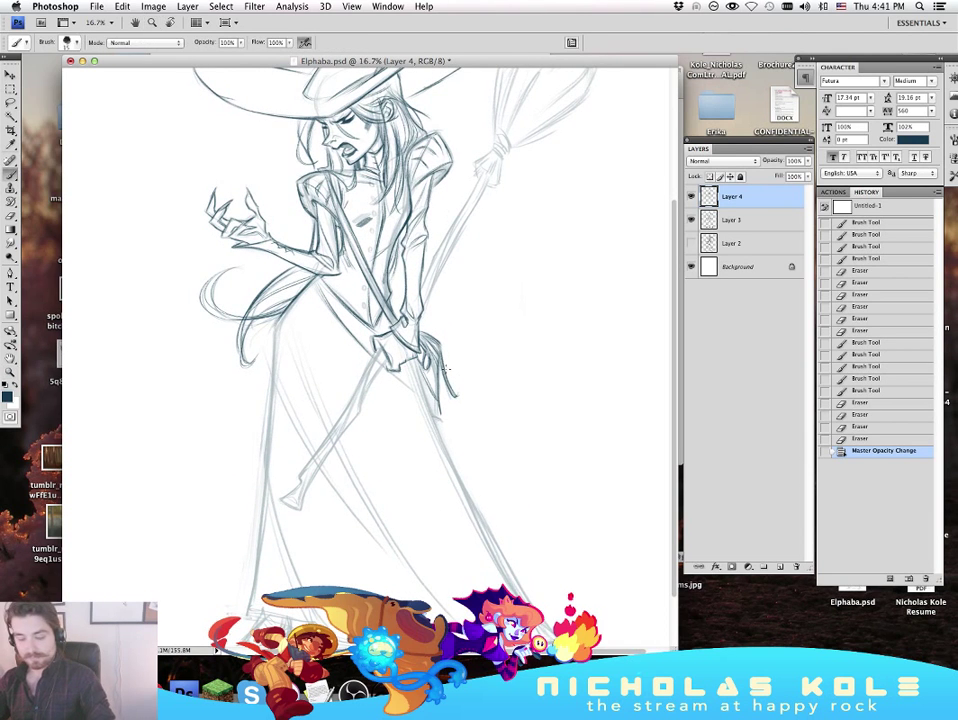
key(bracketright)
drag(277, 321, 274, 352)
drag(276, 322, 273, 356)
drag(275, 326, 268, 425)
mouse_move(270, 399)
mouse_down()
mouse_move(265, 509)
mouse_move(257, 505)
mouse_move(265, 476)
mouse_up()
mouse_move(266, 472)
mouse_down()
mouse_move(248, 609)
mouse_move(253, 556)
mouse_move(248, 611)
mouse_up()
key(super+z)
drag(258, 560, 252, 602)
drag(261, 530, 255, 588)
mouse_move(265, 492)
mouse_down()
mouse_move(260, 550)
mouse_move(264, 515)
mouse_up()
Step: Trace the skirt's front edge and the long fold lines running diagonally down through the skirt
drag(476, 400, 448, 330)
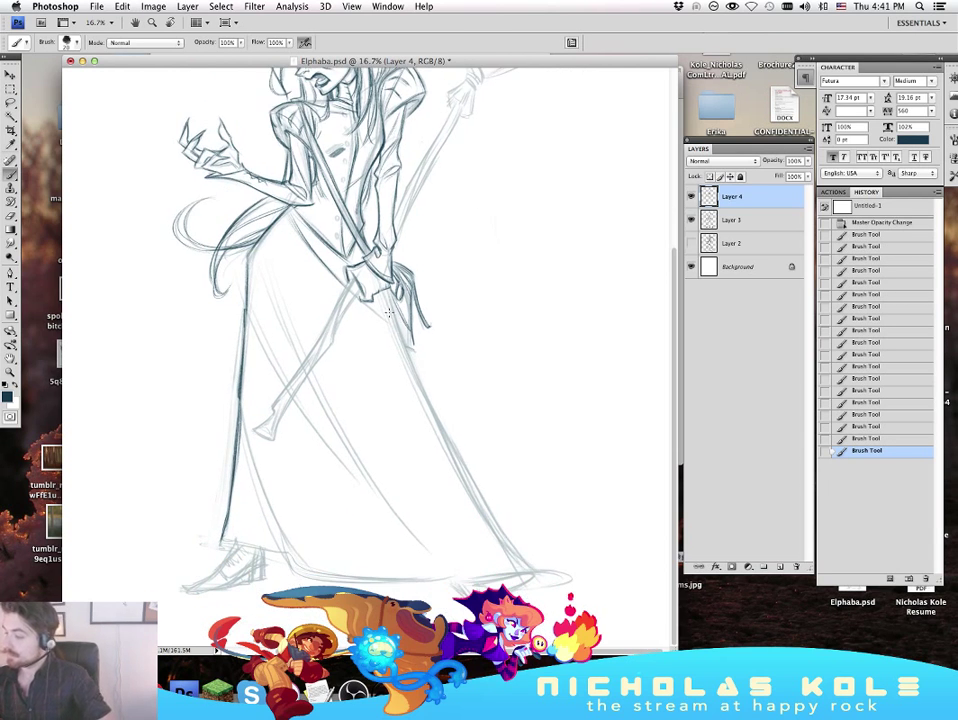
drag(295, 212, 286, 244)
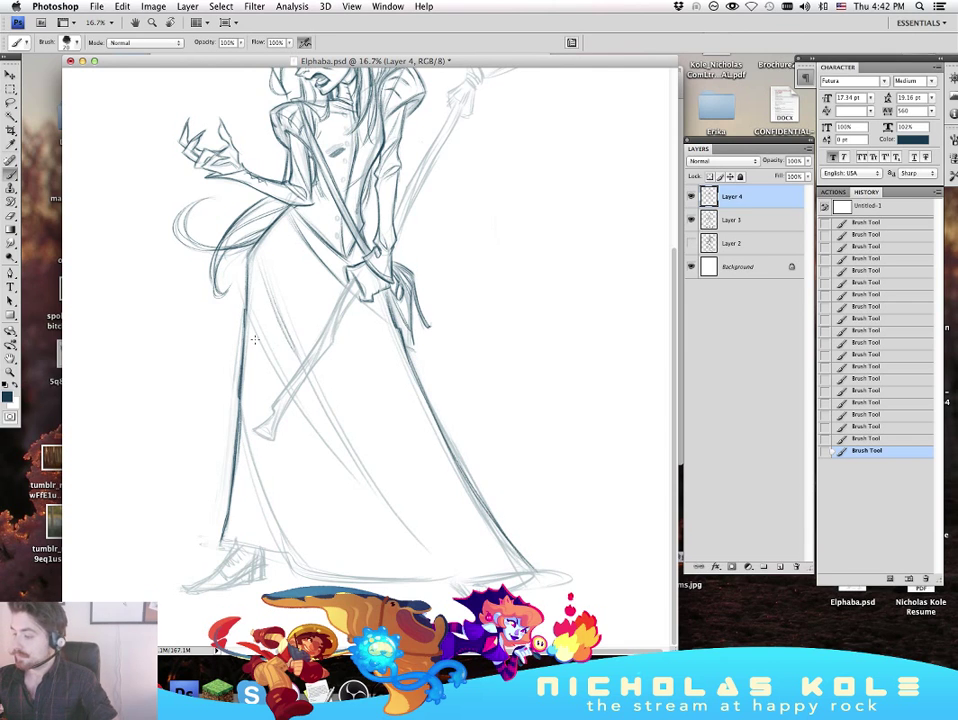
drag(254, 331, 341, 464)
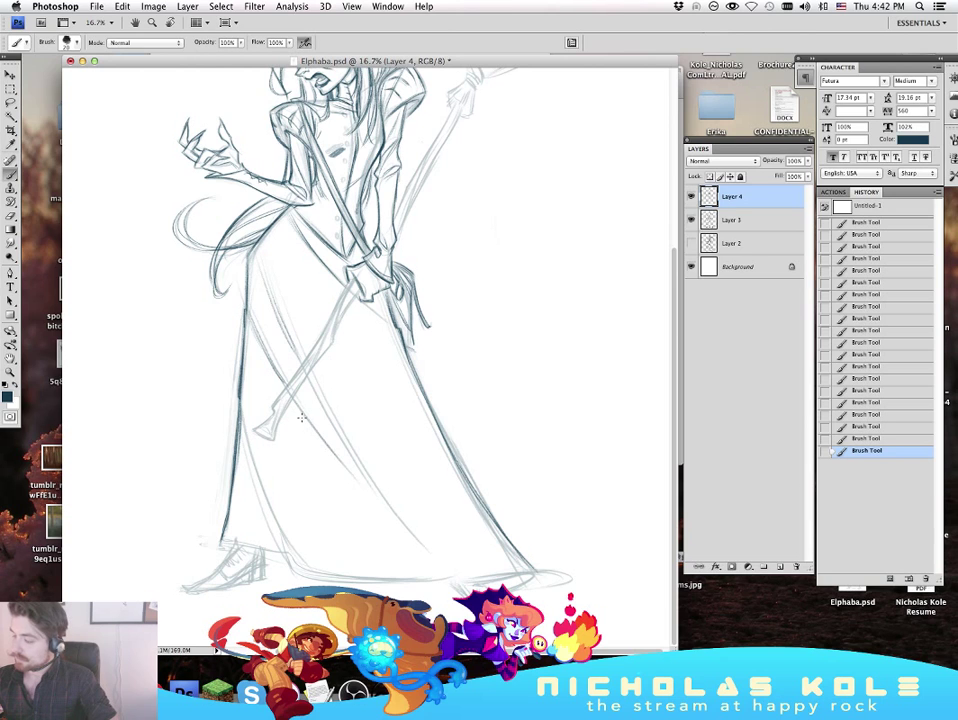
drag(300, 415, 361, 486)
drag(302, 345, 423, 543)
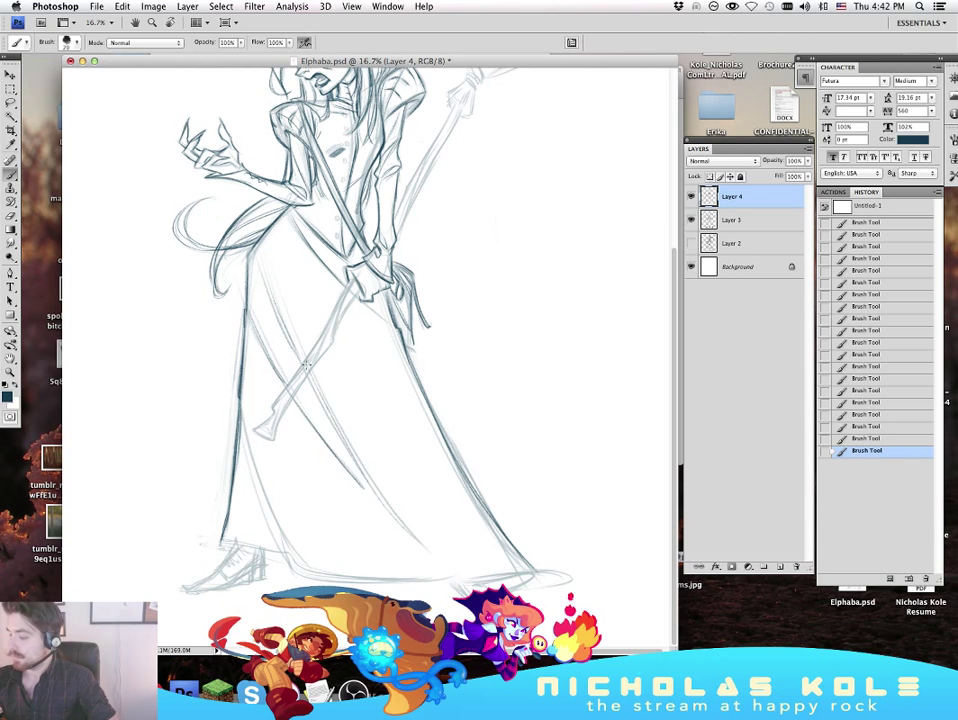
drag(240, 400, 288, 526)
mouse_move(242, 428)
mouse_down()
mouse_move(297, 560)
mouse_move(293, 551)
mouse_up()
Step: Draw the skirt's hem from the back foot across to the trailing front tip, redoing strokes that miss the guide
scroll(509, 476, left, 5)
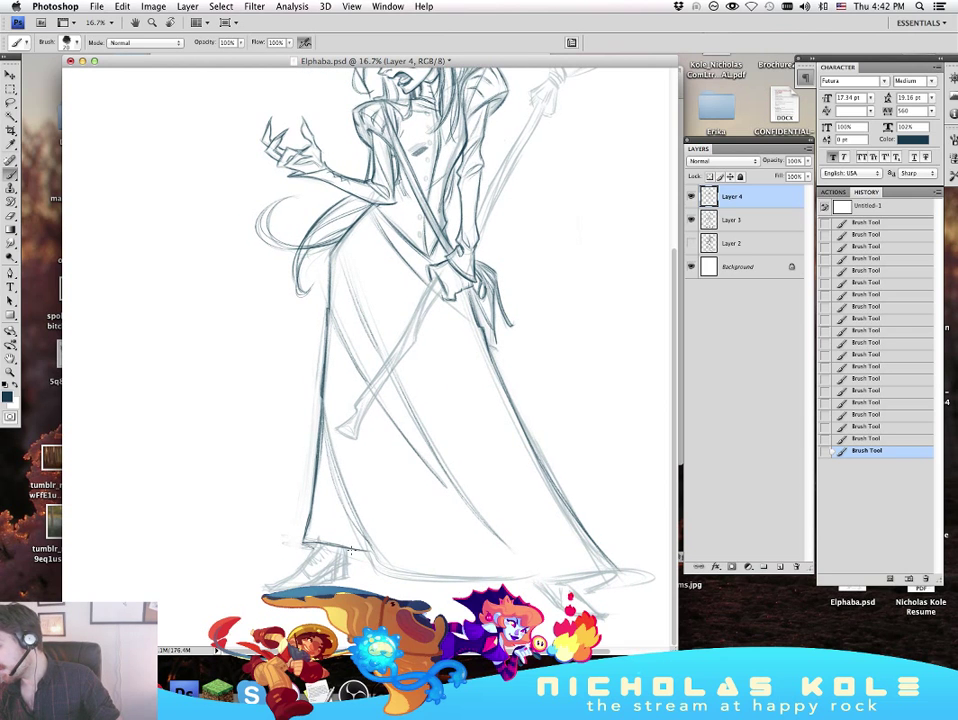
drag(302, 543, 370, 547)
mouse_move(312, 543)
mouse_down()
mouse_move(370, 552)
mouse_move(412, 580)
mouse_move(553, 577)
mouse_up()
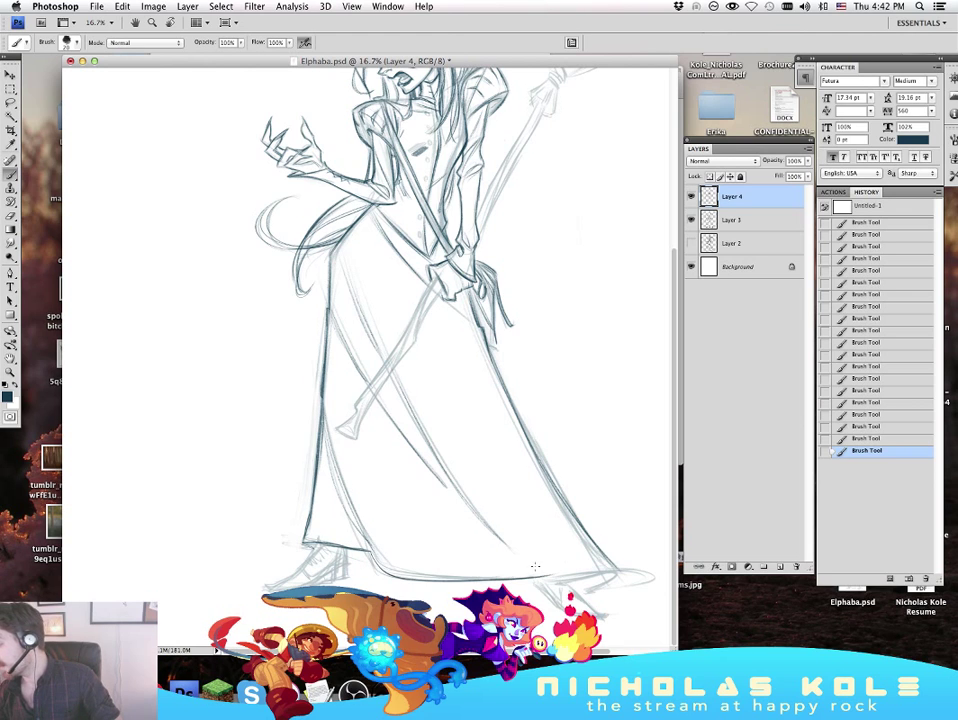
key(super+z)
drag(392, 571, 550, 577)
key(super+z)
drag(393, 570, 645, 572)
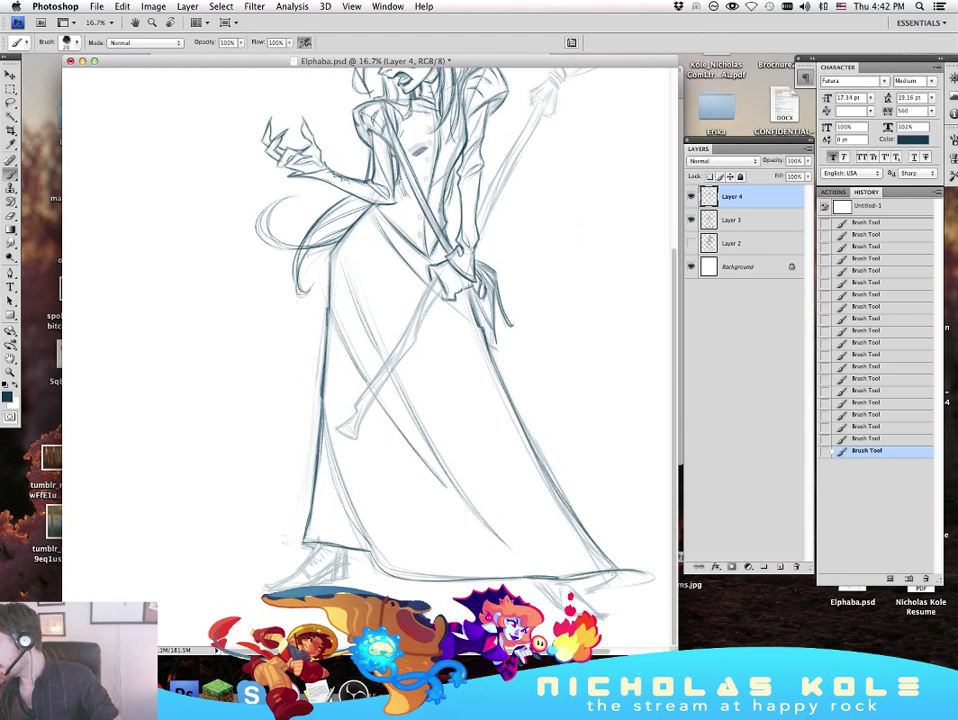
key(super+z)
drag(562, 579, 648, 573)
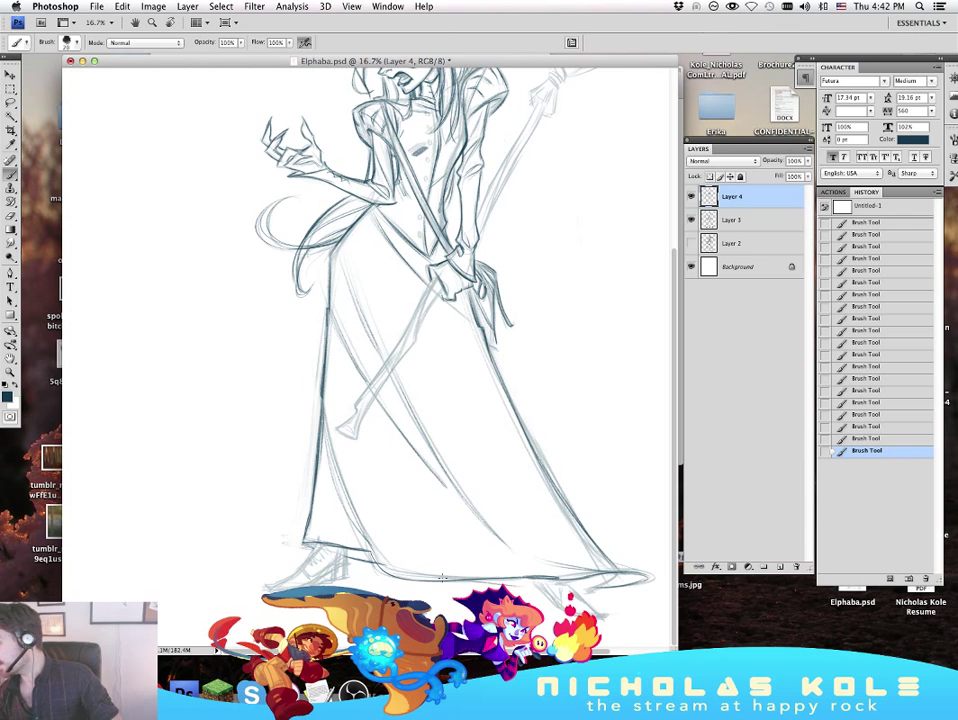
Step: Compare the line work with and without the underlying sketch, and leave Layer 3 hidden
mouse_move(663, 343)
mouse_down()
mouse_move(591, 505)
mouse_move(582, 468)
mouse_move(569, 492)
mouse_up()
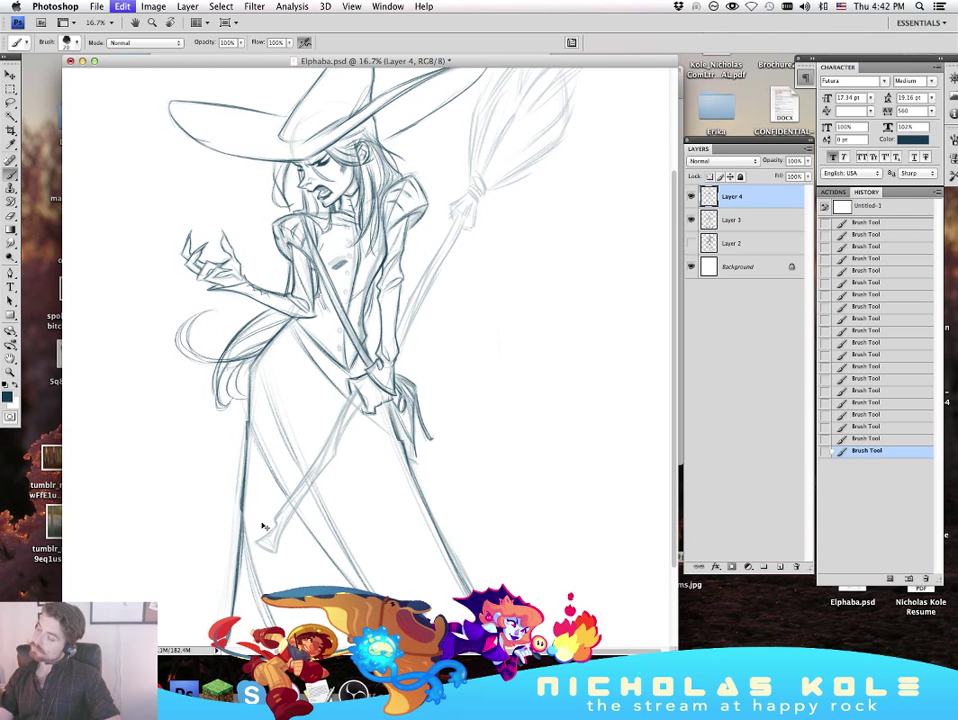
mouse_move(519, 467)
mouse_down()
mouse_move(529, 507)
mouse_move(511, 435)
mouse_up()
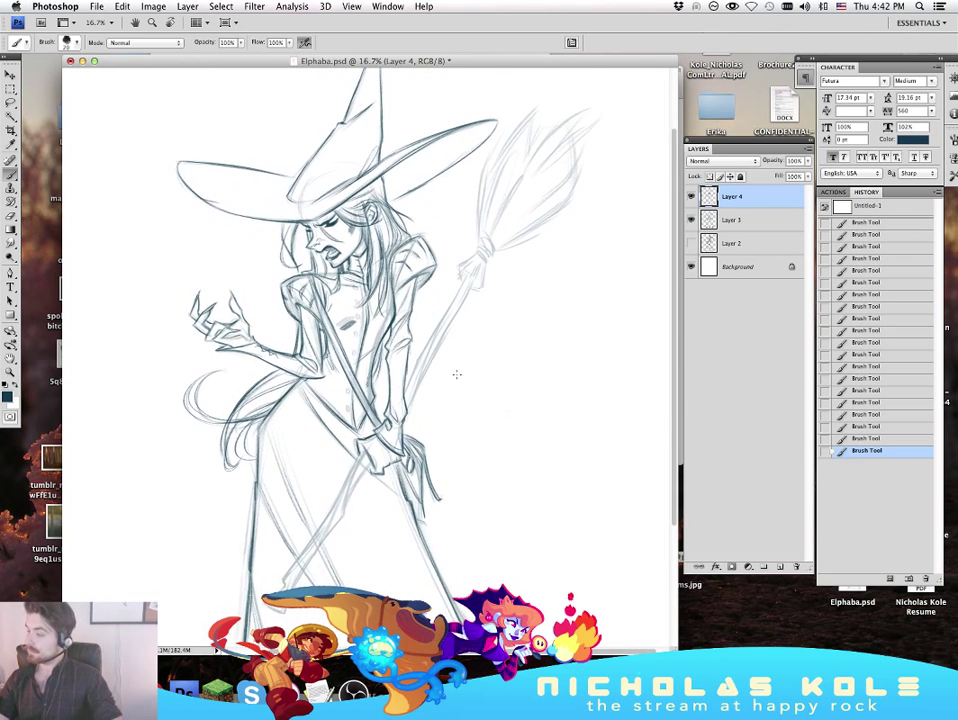
scroll(434, 399, down, 5)
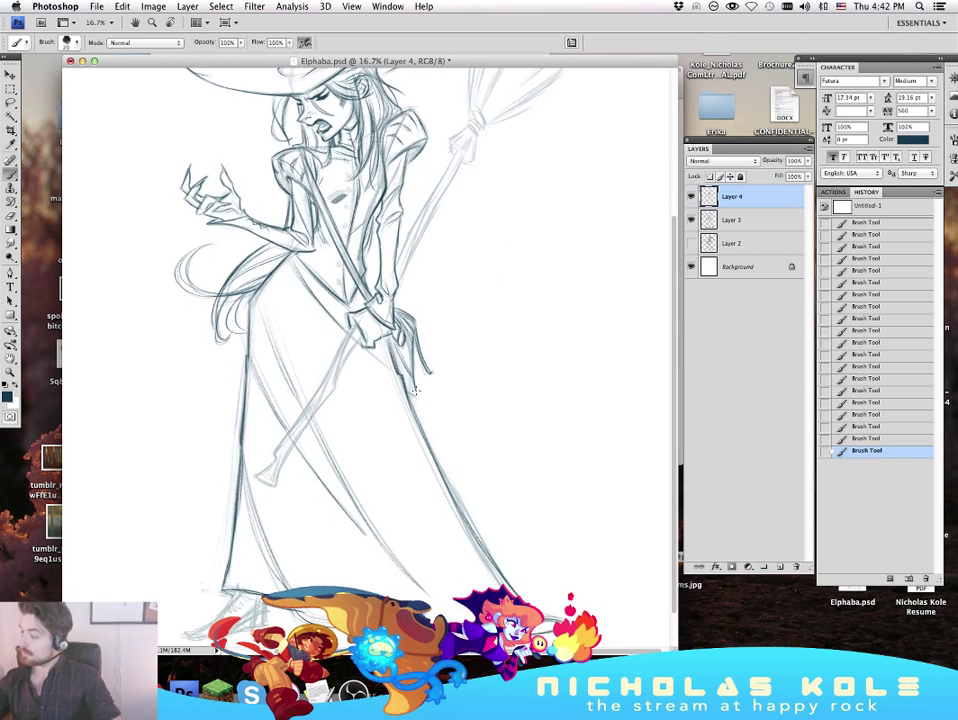
scroll(537, 432, up, 4)
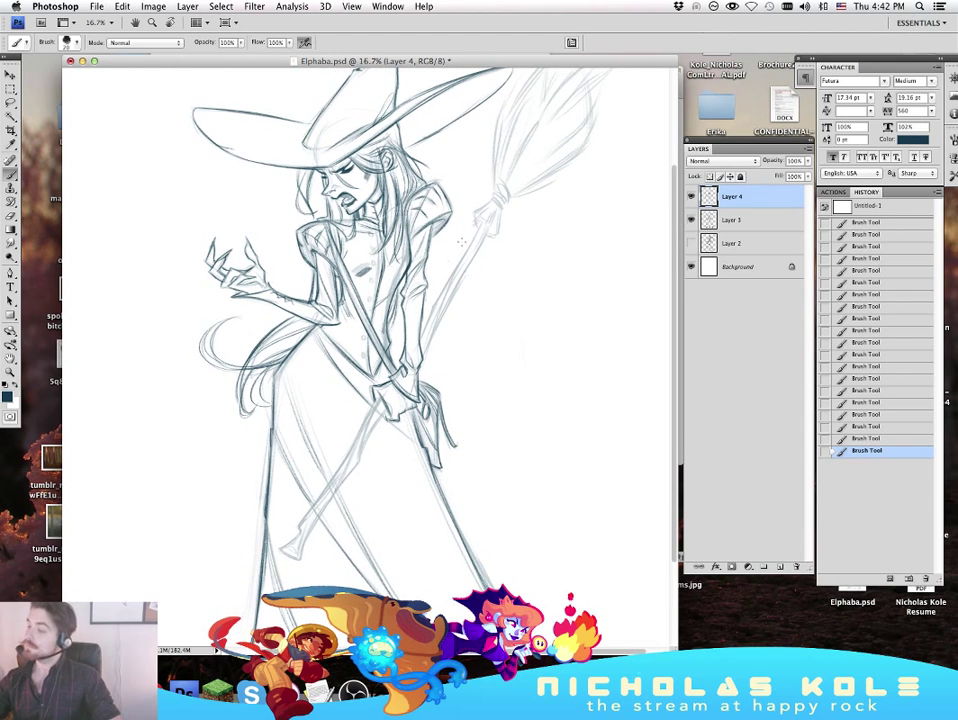
click(690, 220)
click(690, 220)
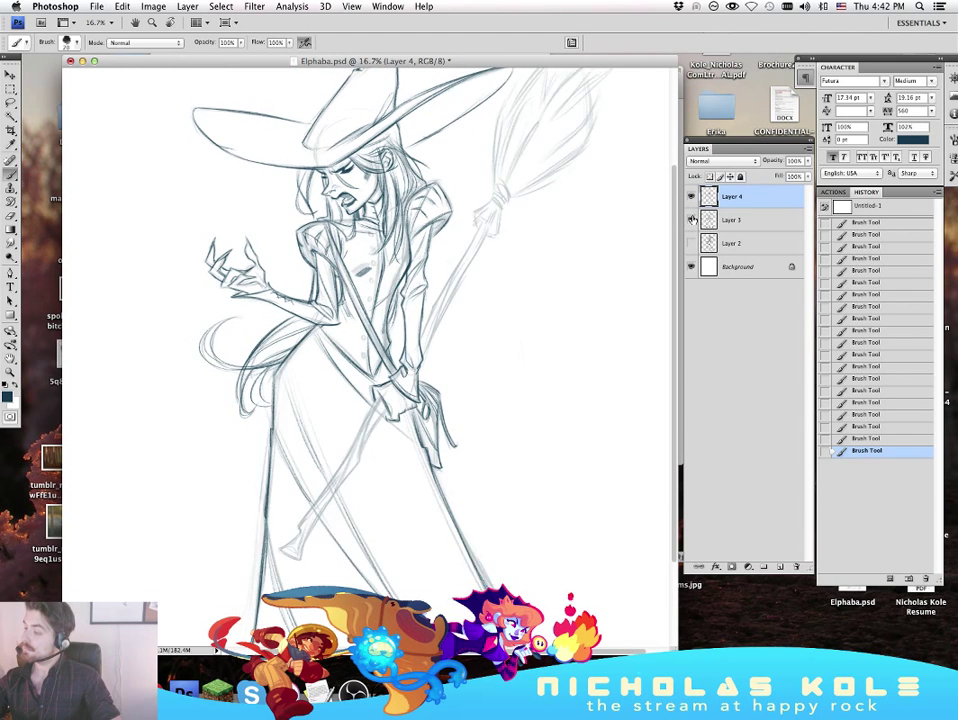
click(690, 220)
scroll(560, 446, up, 3)
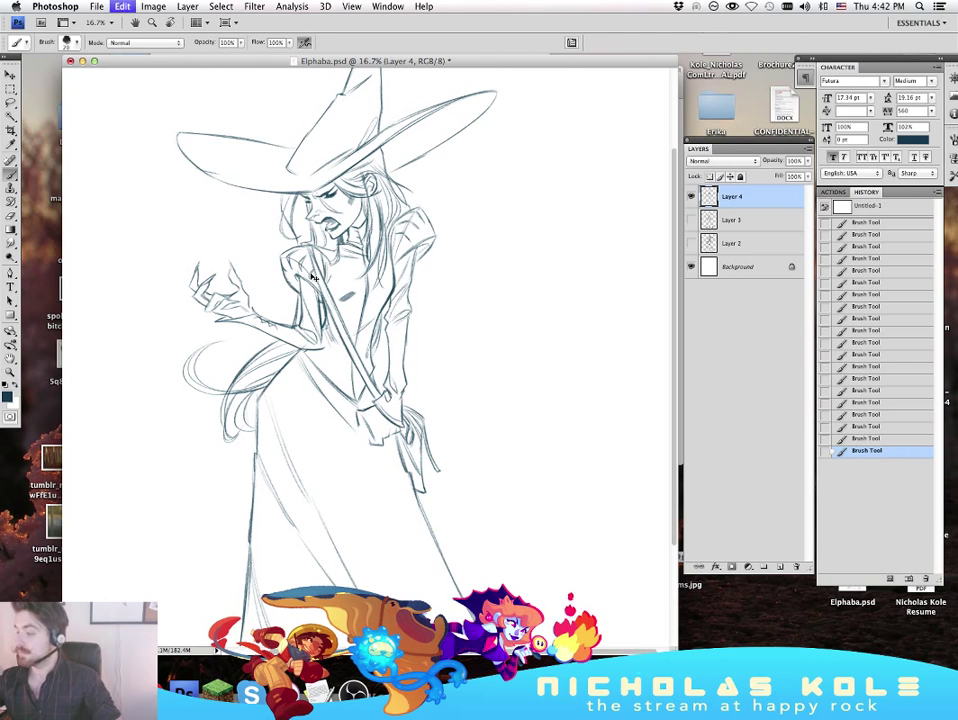
key(super+z)
key(super+z)
key(super+z)
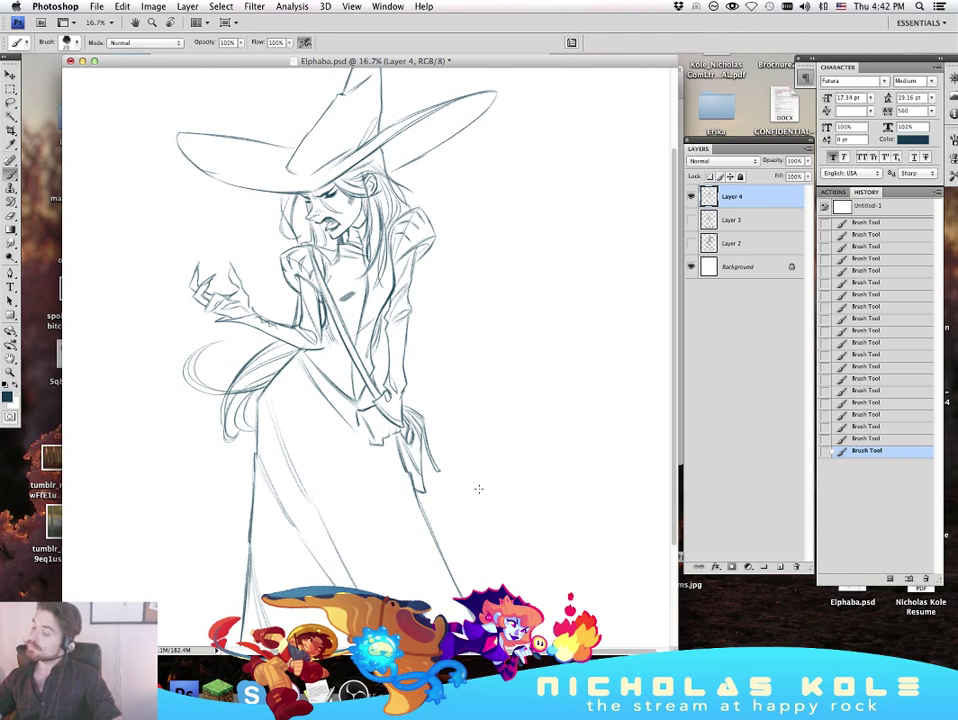
scroll(554, 499, down, 3)
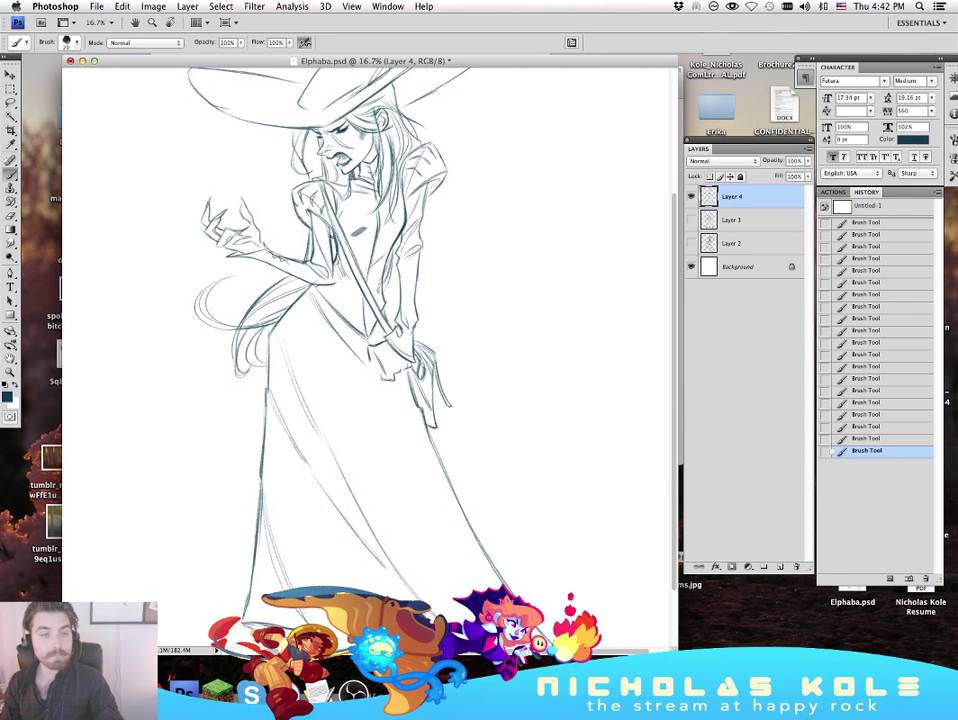
key(Tab)
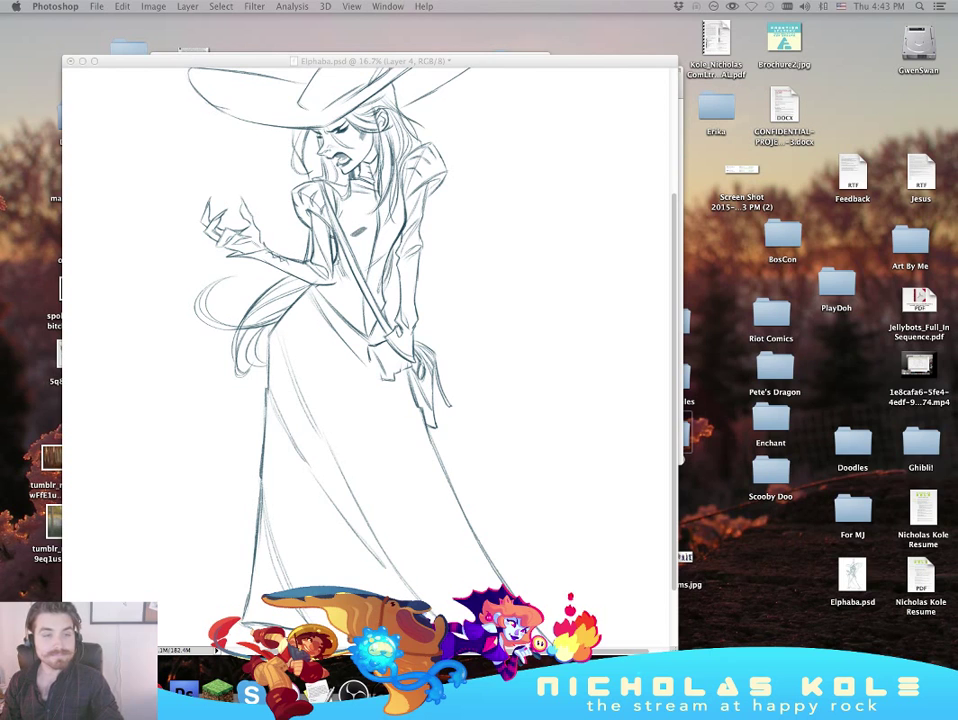
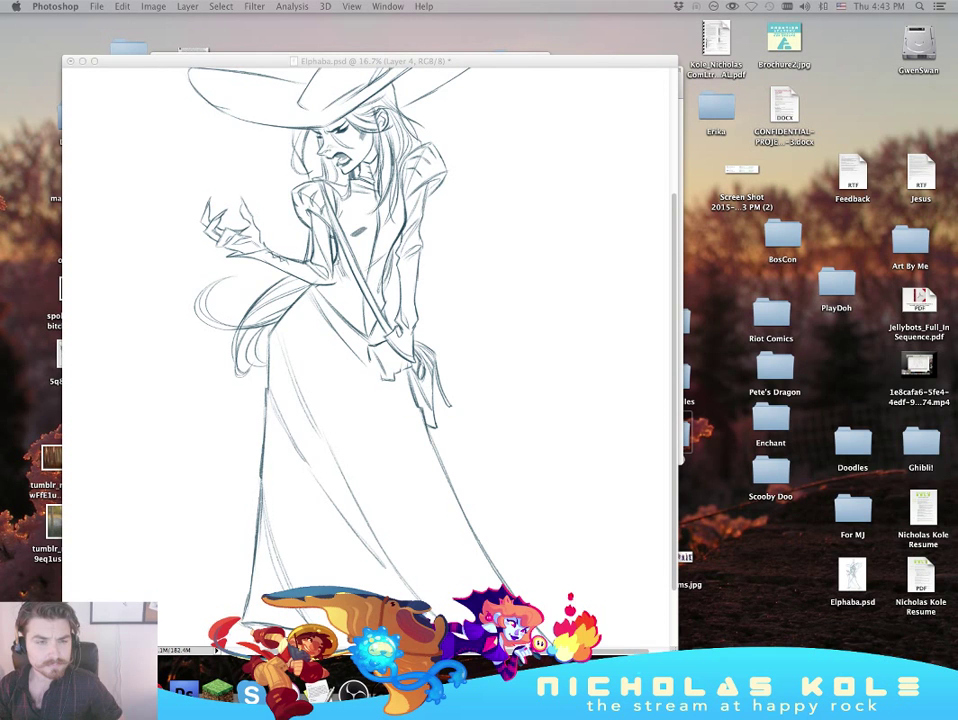
key(Tab)
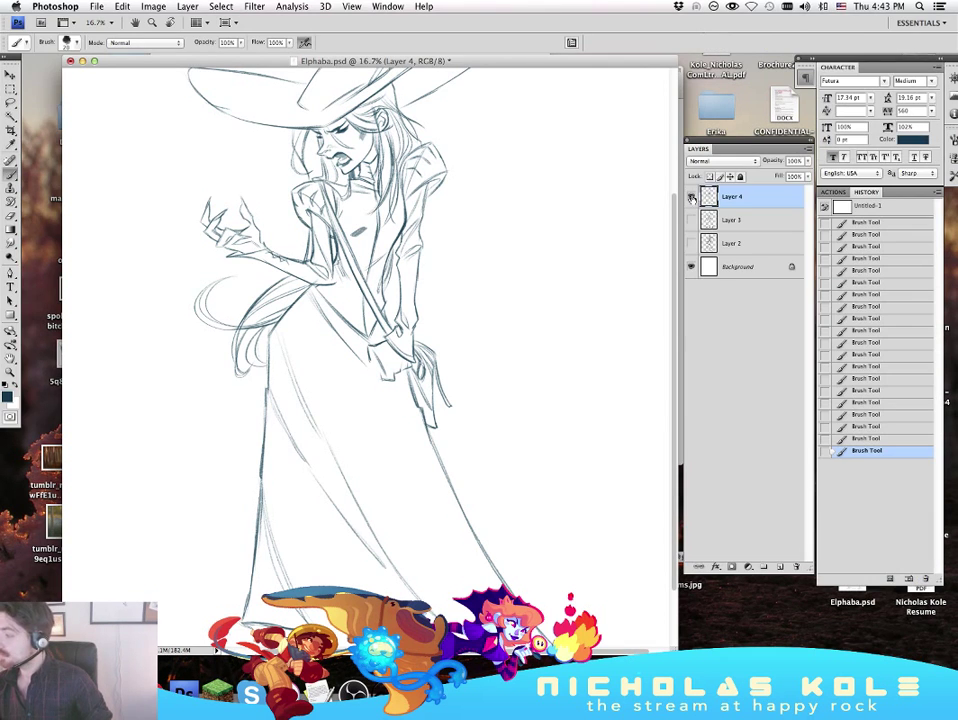
Step: Show the Layer 3 sketch again and add a fold line inside the skirt's front edge
click(690, 220)
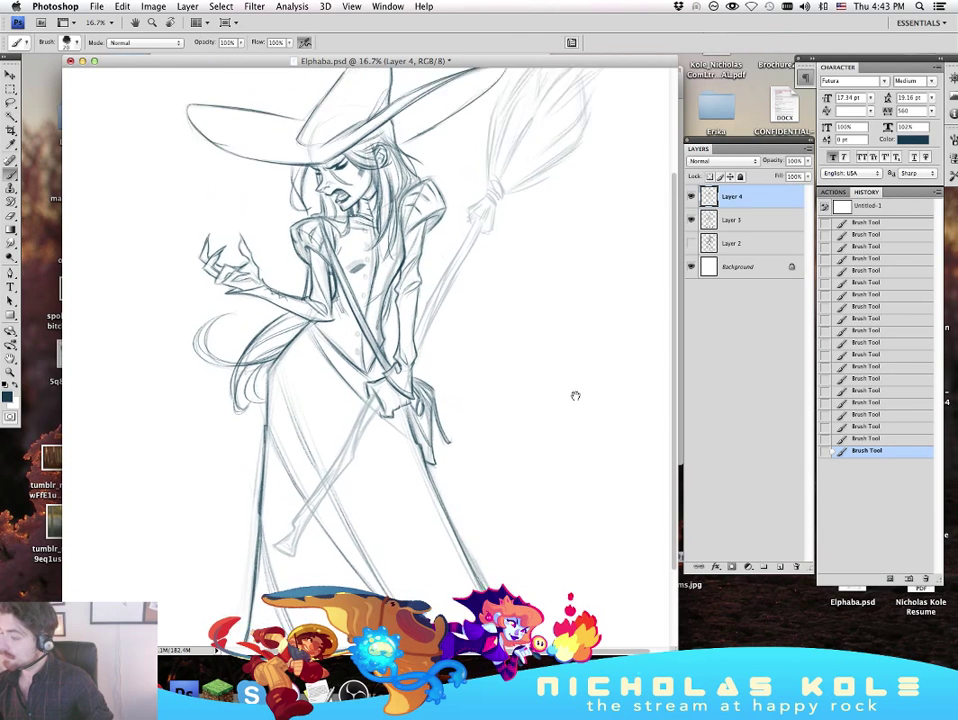
scroll(575, 395, down, 5)
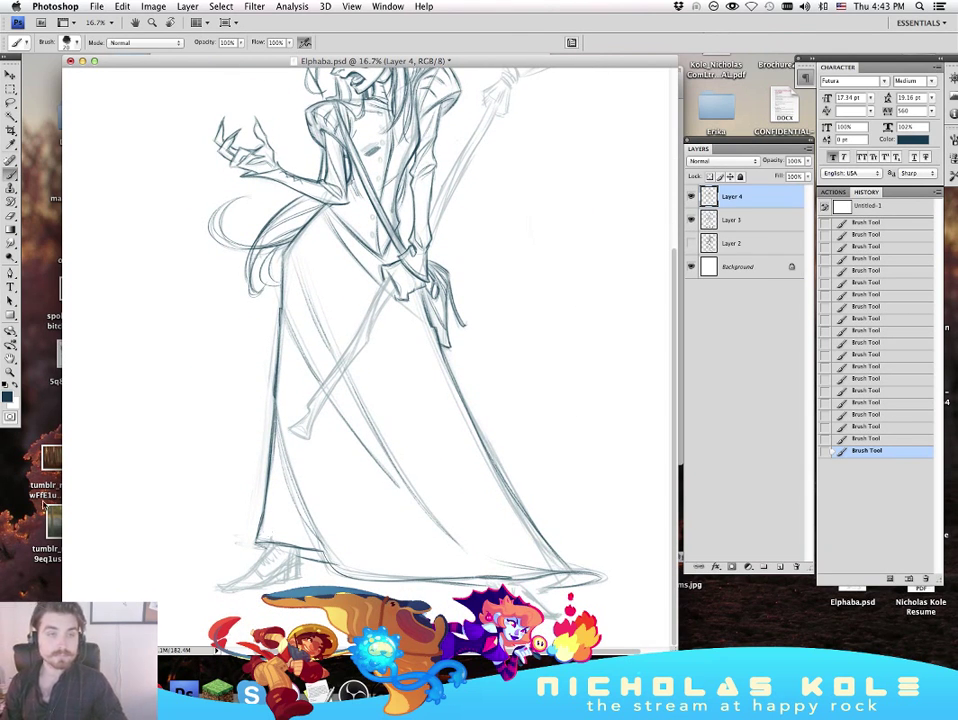
key(Tab)
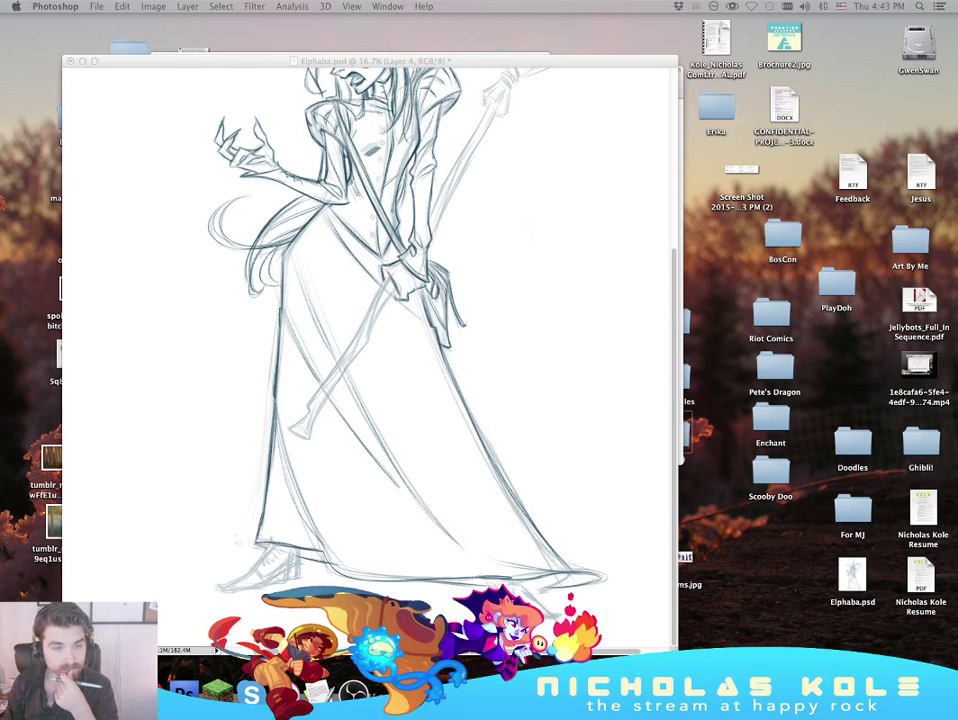
key(Tab)
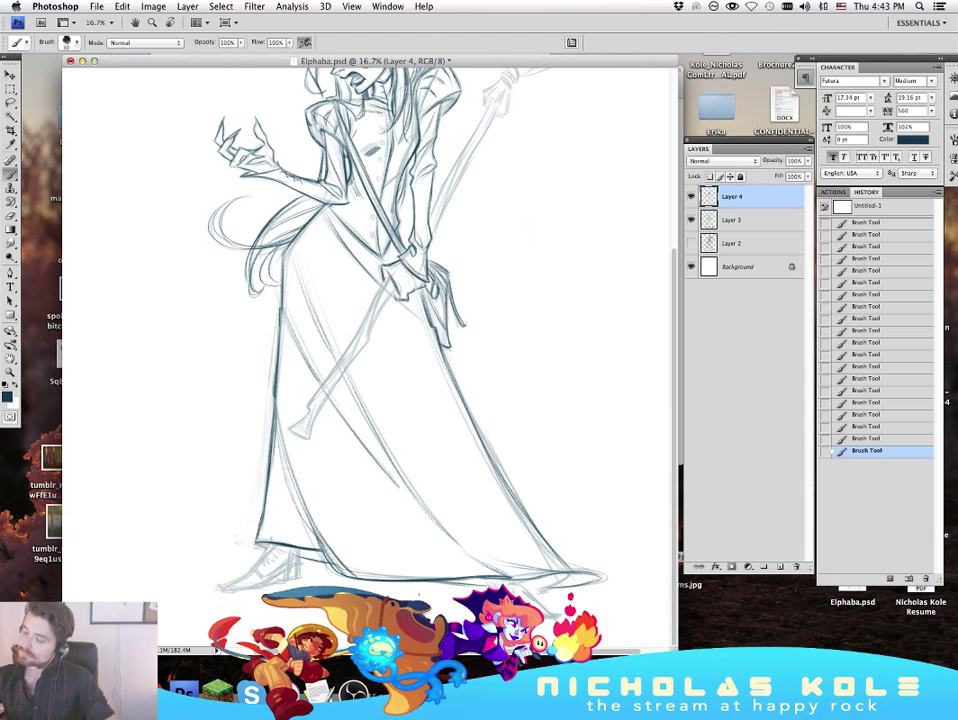
mouse_move(562, 350)
mouse_down()
mouse_move(575, 464)
mouse_move(540, 394)
mouse_up()
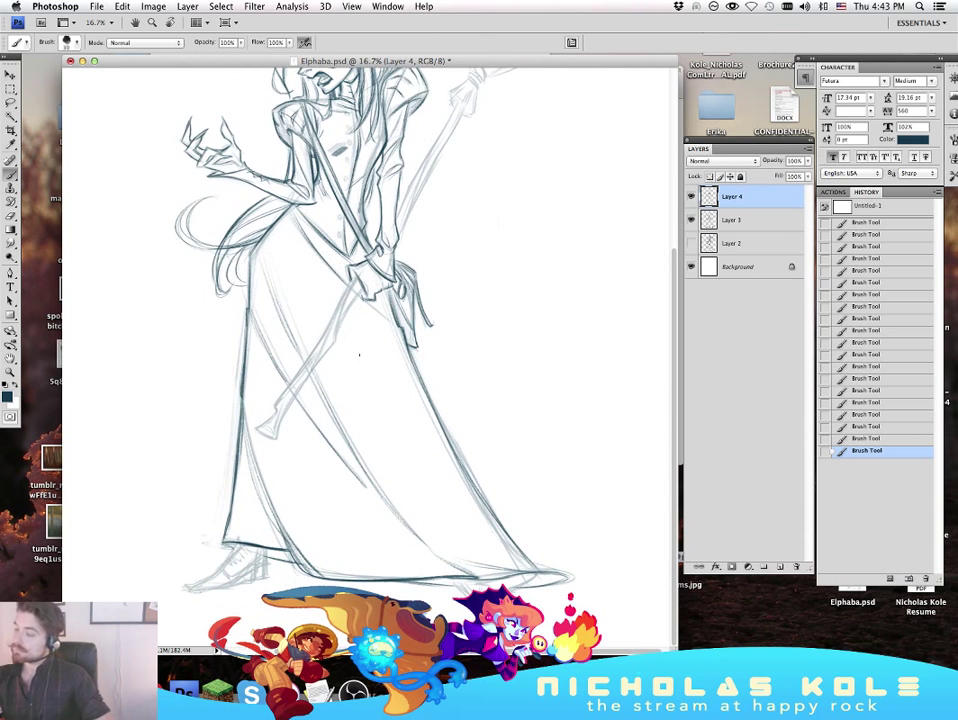
drag(526, 462, 549, 434)
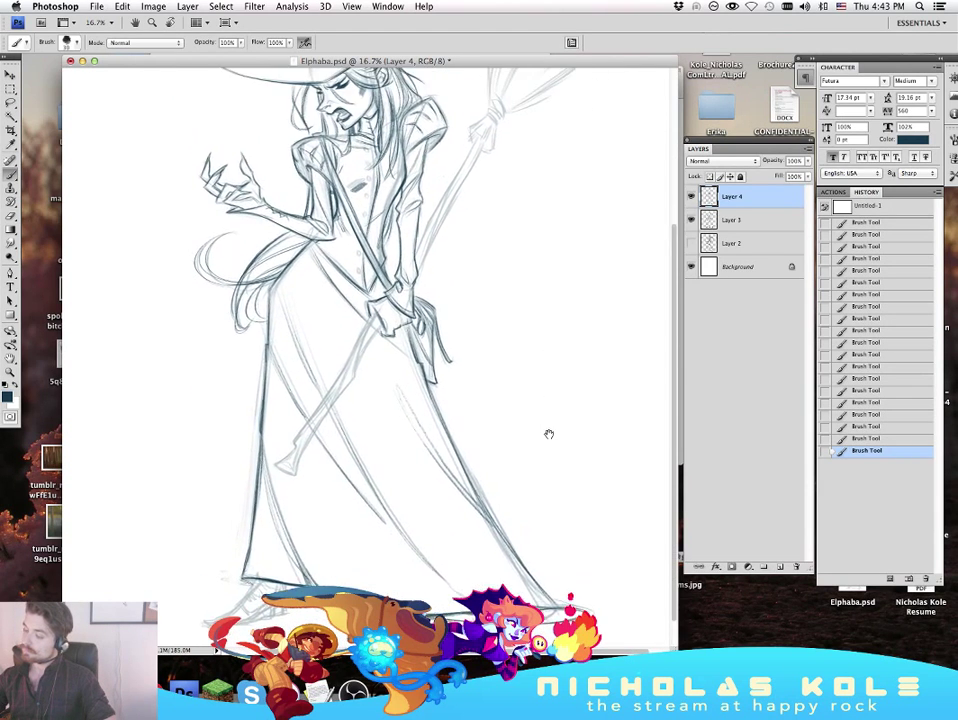
Step: Trace the upper edge of the broom handle's lower section from near its flared end up to the gripping hand
super+click(370, 385)
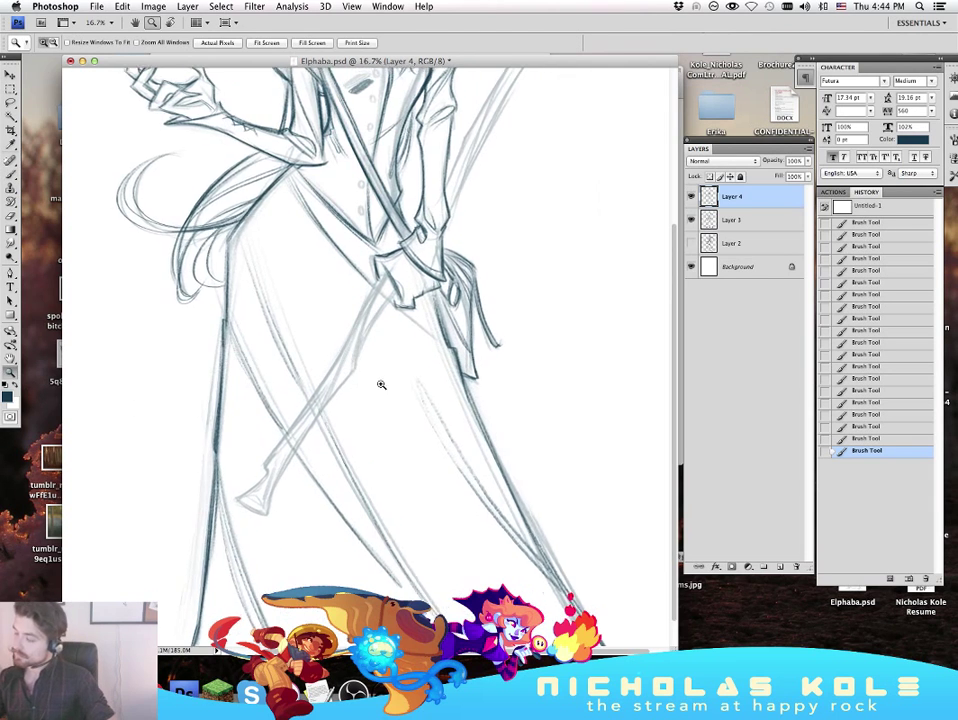
drag(304, 426, 315, 400)
key(b)
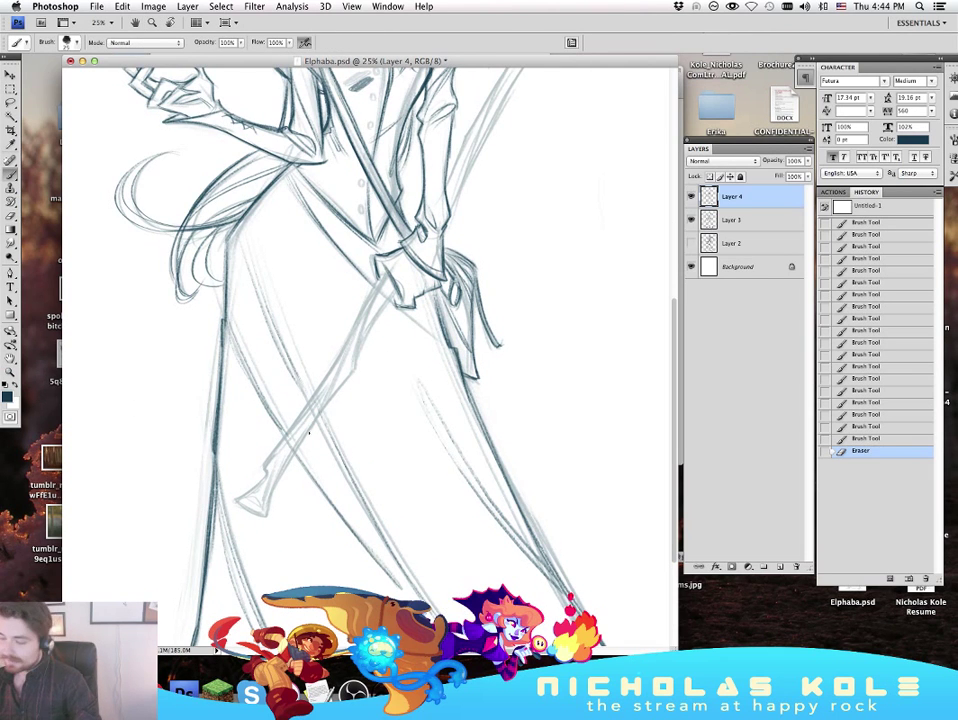
key(super+z)
mouse_move(263, 472)
mouse_down()
mouse_move(238, 496)
mouse_move(263, 475)
mouse_move(342, 348)
mouse_up()
key(super+z)
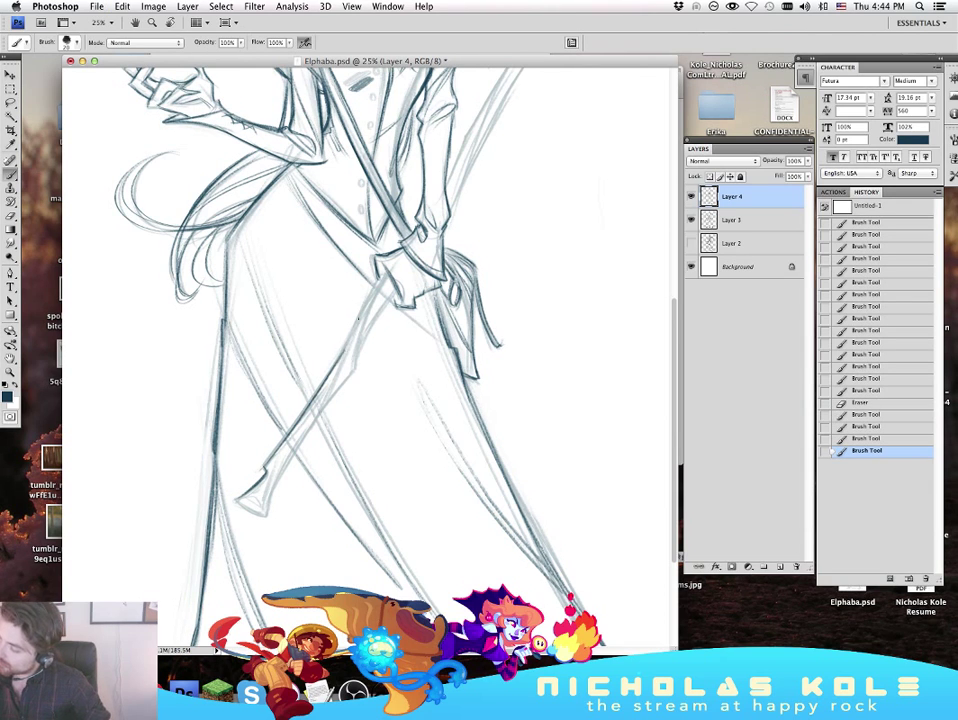
drag(362, 305, 342, 348)
drag(364, 302, 352, 330)
drag(380, 274, 363, 304)
drag(388, 268, 363, 308)
Step: Outline the broom handle's flared end and trace the handle's underside up past its knot, redoing strokes that miss
drag(266, 474, 237, 499)
mouse_move(237, 500)
mouse_down()
mouse_move(268, 516)
mouse_move(286, 464)
mouse_up()
key(super+z)
drag(269, 514, 303, 432)
key(super+z)
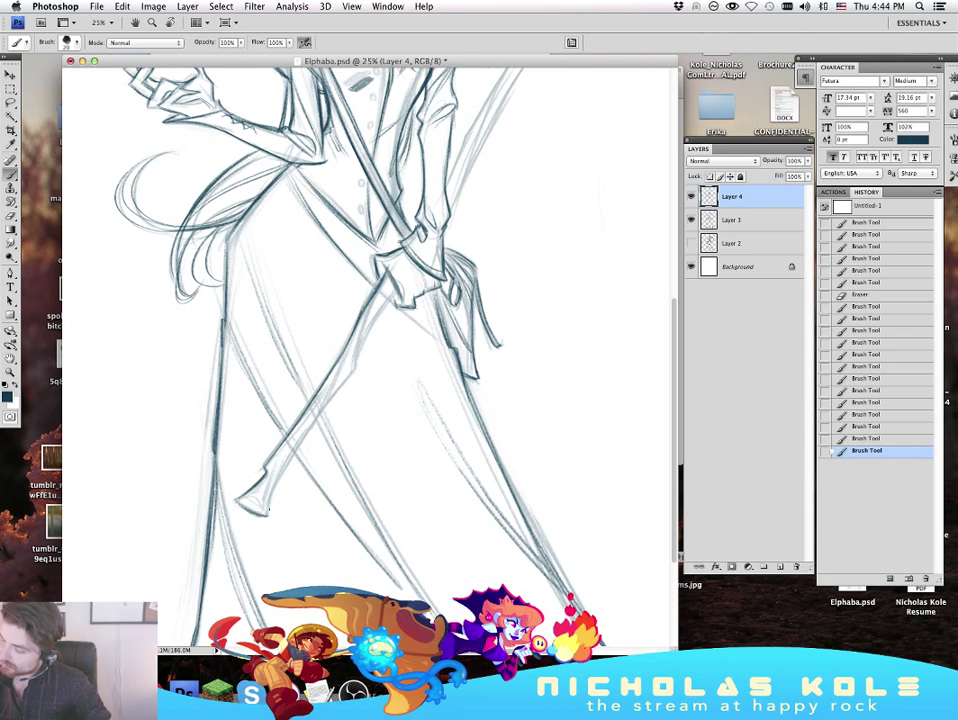
mouse_move(268, 506)
mouse_down()
mouse_move(281, 468)
mouse_move(267, 514)
mouse_move(351, 374)
mouse_move(307, 426)
mouse_move(355, 371)
mouse_up()
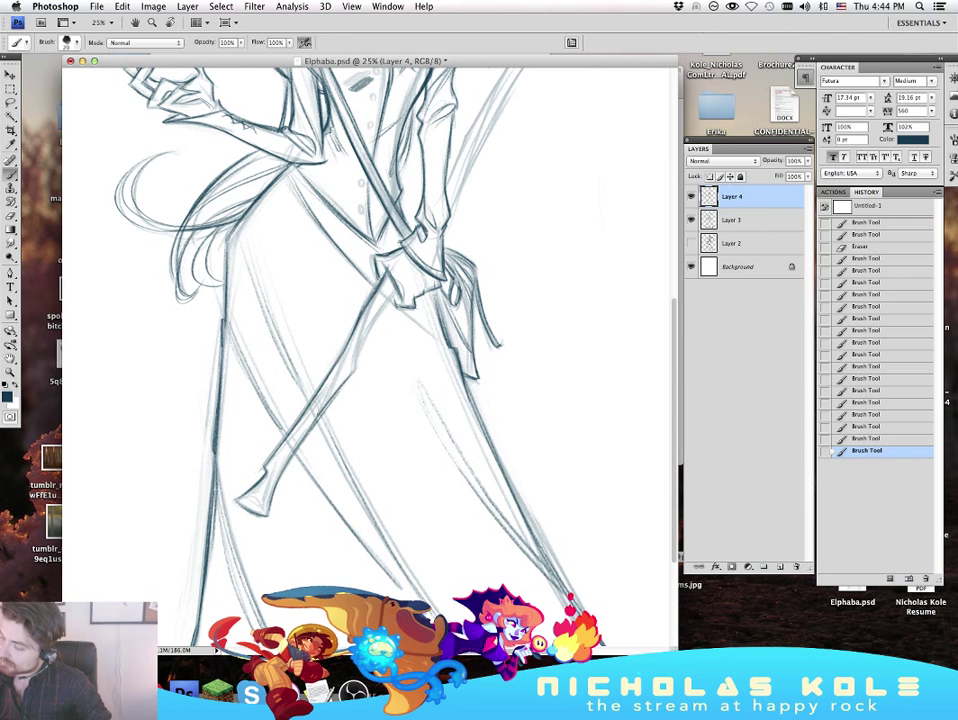
mouse_move(321, 410)
mouse_down()
mouse_move(358, 368)
mouse_move(359, 343)
mouse_up()
Step: Finish the handle's underside where it meets the hand and reinforce the lines along the shaft and flared end
drag(270, 262, 286, 211)
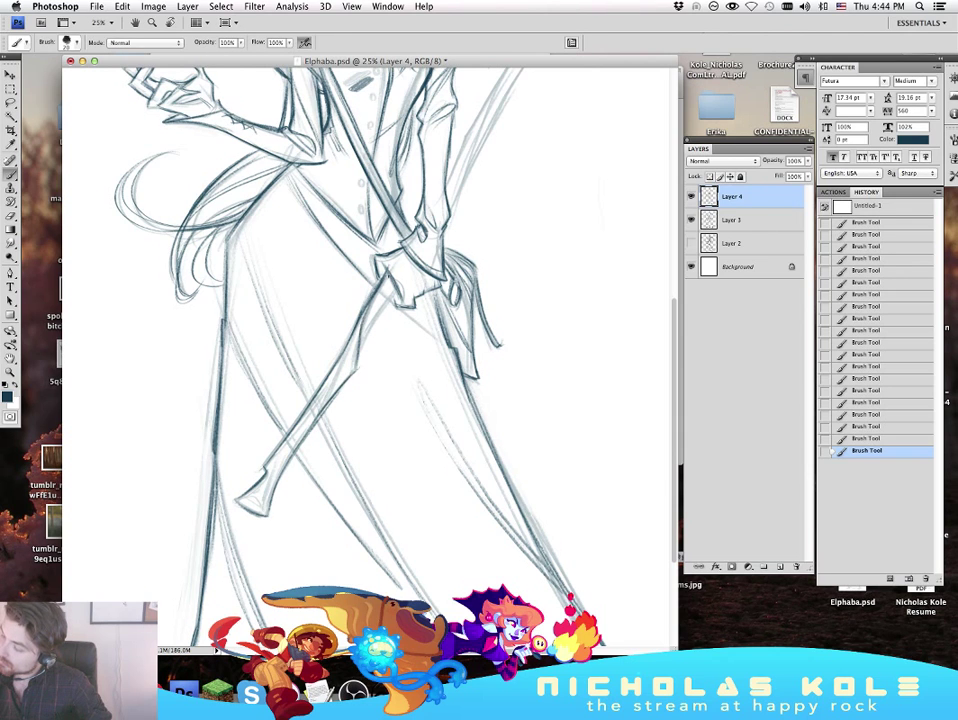
drag(267, 271, 297, 218)
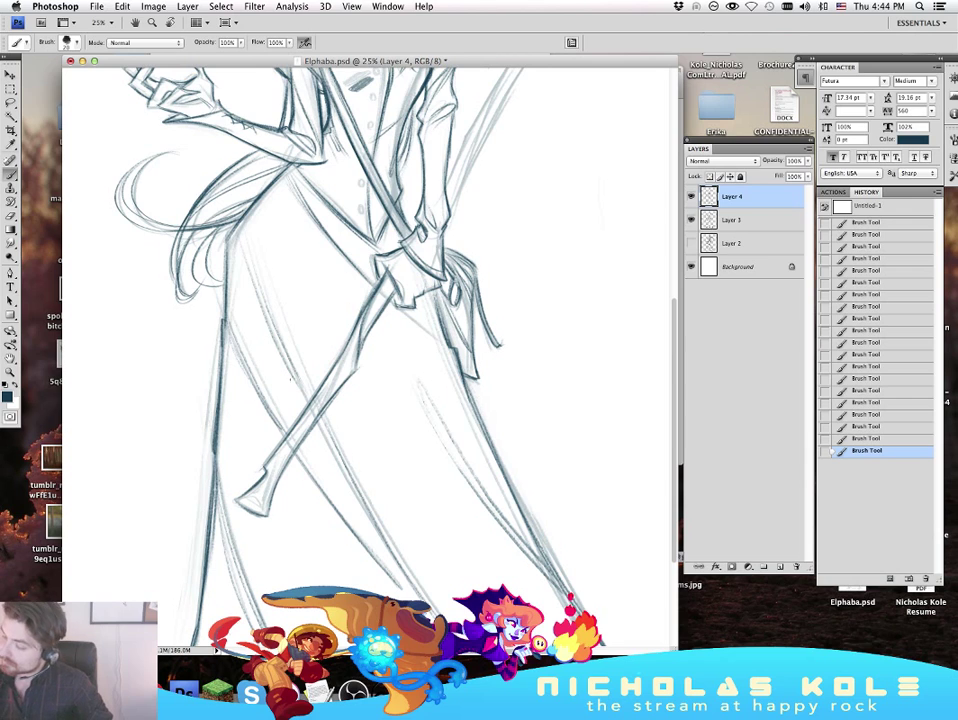
drag(220, 342, 254, 271)
mouse_move(235, 314)
mouse_down()
mouse_move(265, 244)
mouse_move(262, 258)
mouse_up()
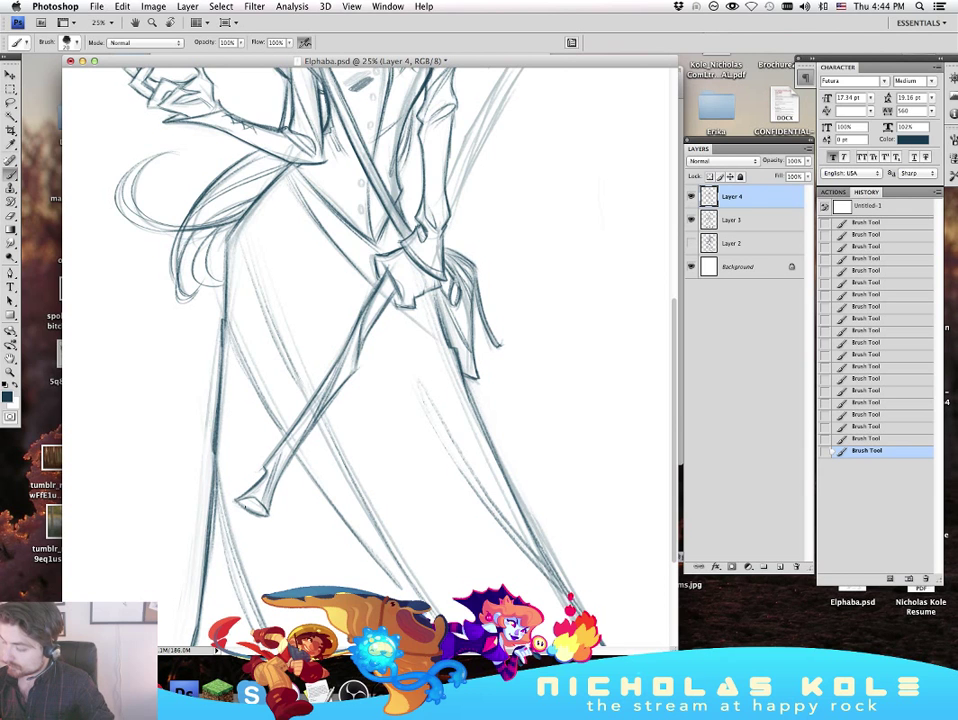
Step: Trace both edges of the upper broom handle from behind the forearm up to the bristle binding
drag(520, 349, 475, 486)
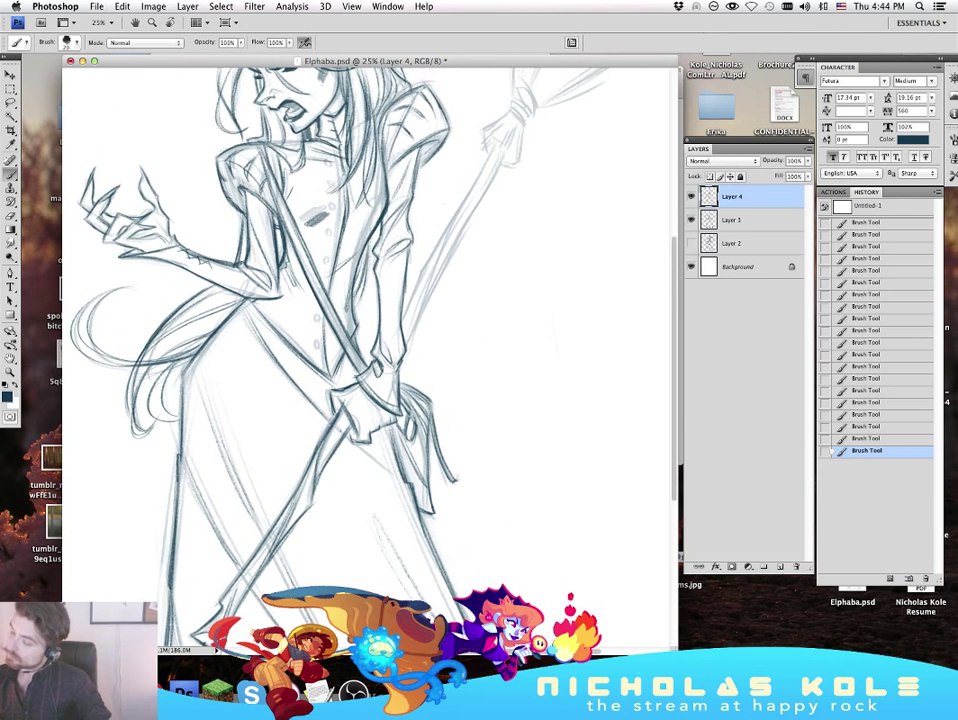
drag(430, 342, 354, 412)
drag(241, 296, 258, 260)
drag(345, 344, 394, 261)
key(super+z)
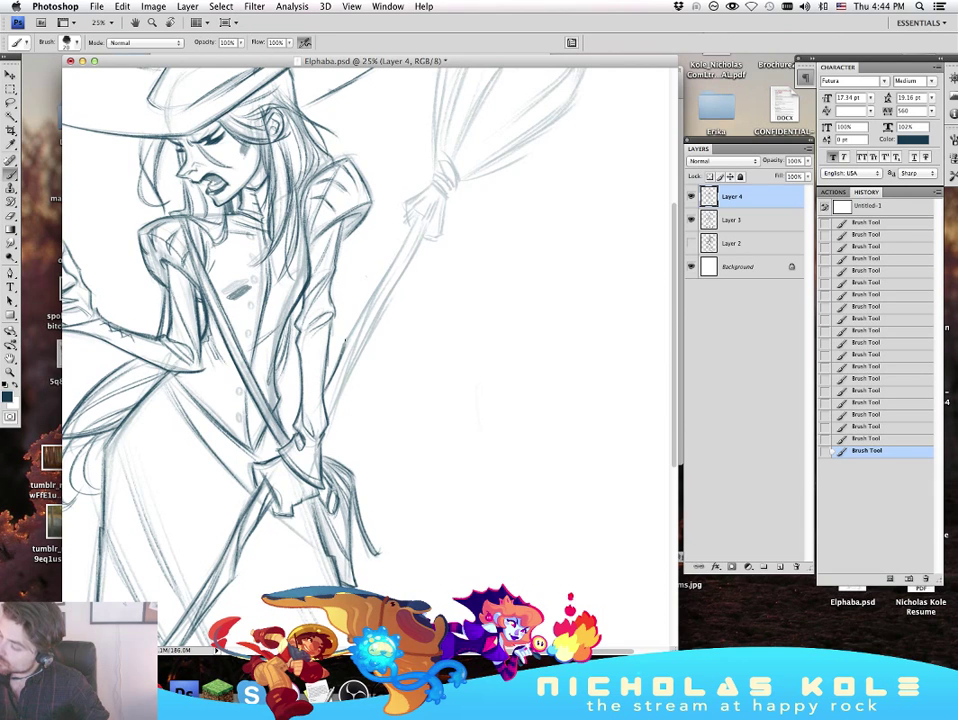
drag(351, 334, 417, 218)
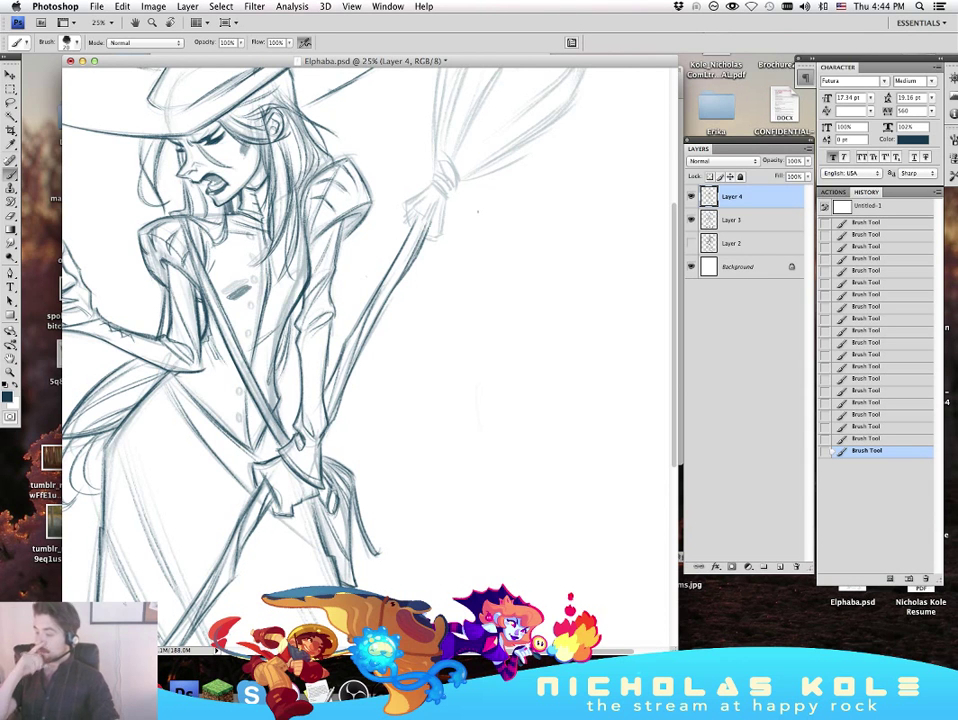
drag(411, 446, 425, 353)
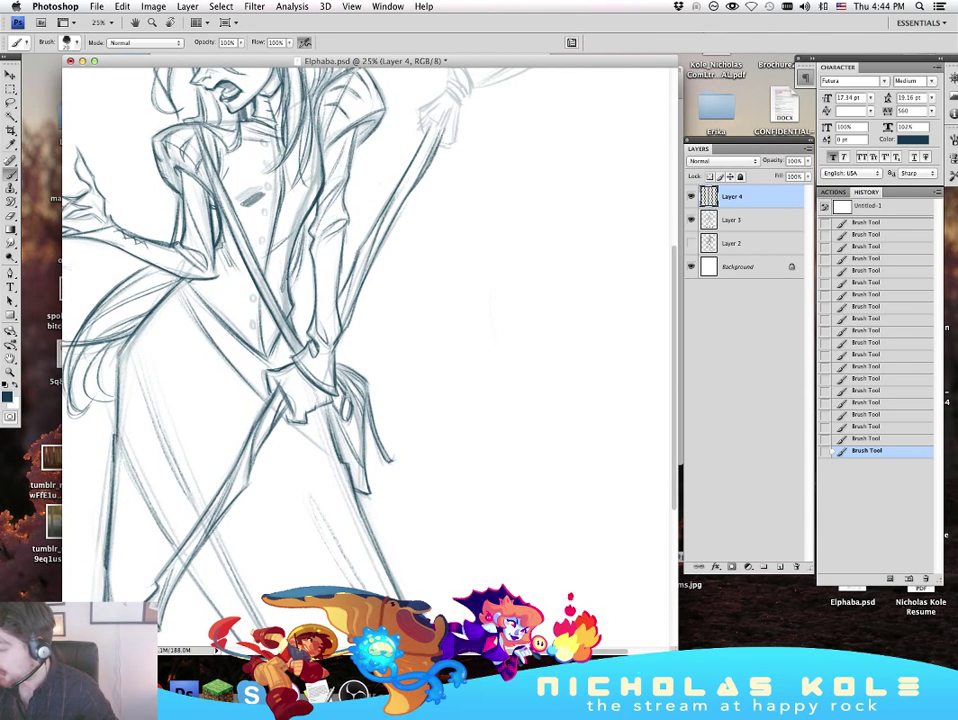
key(XF86AudioRaiseVolume)
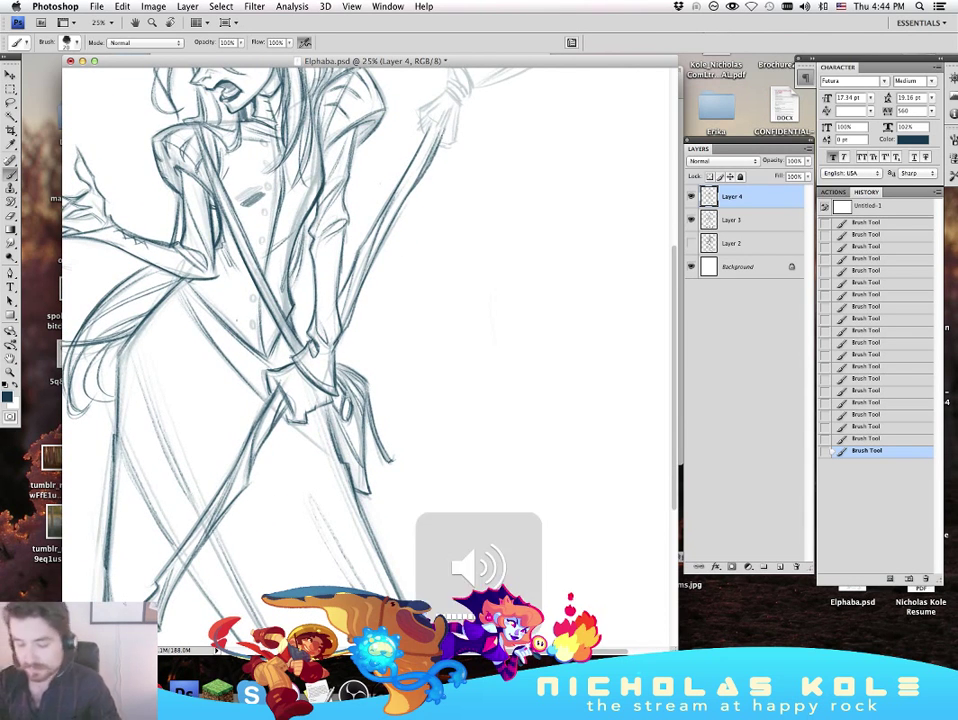
drag(531, 357, 552, 410)
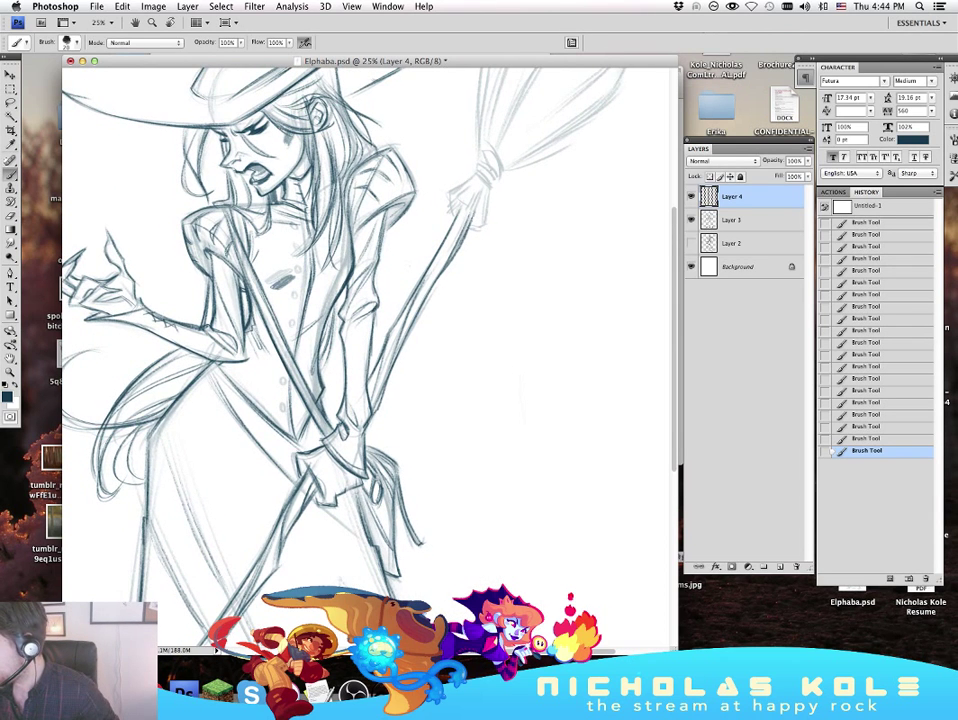
scroll(532, 473, down, 10)
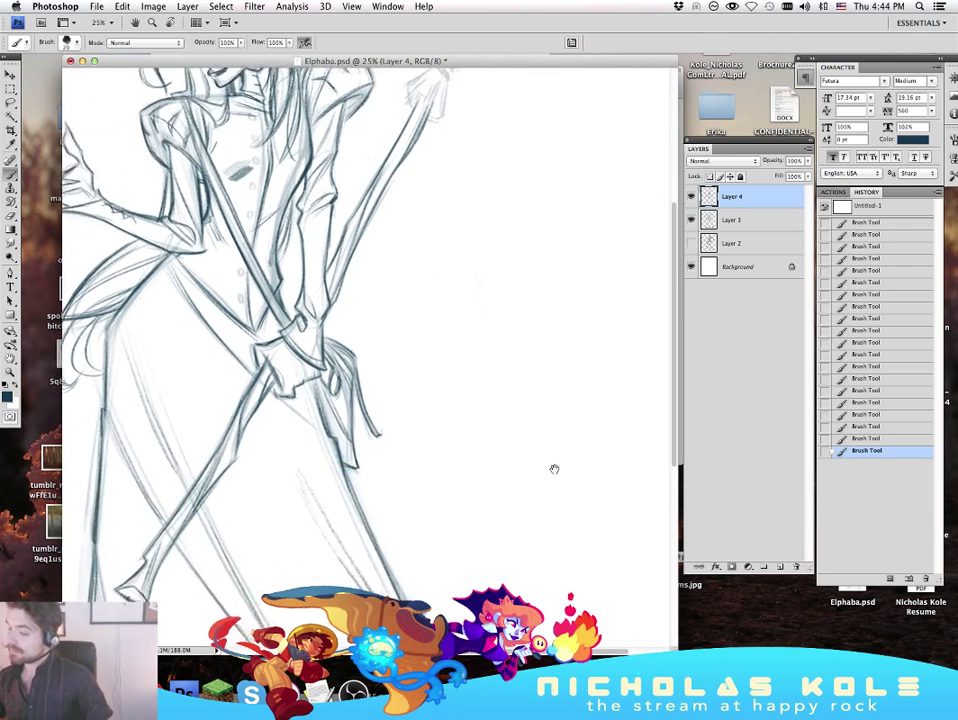
Step: Trace the broom's binding, then the bristles' edge nearest the hat and their upper jagged tips
scroll(560, 444, up, 15)
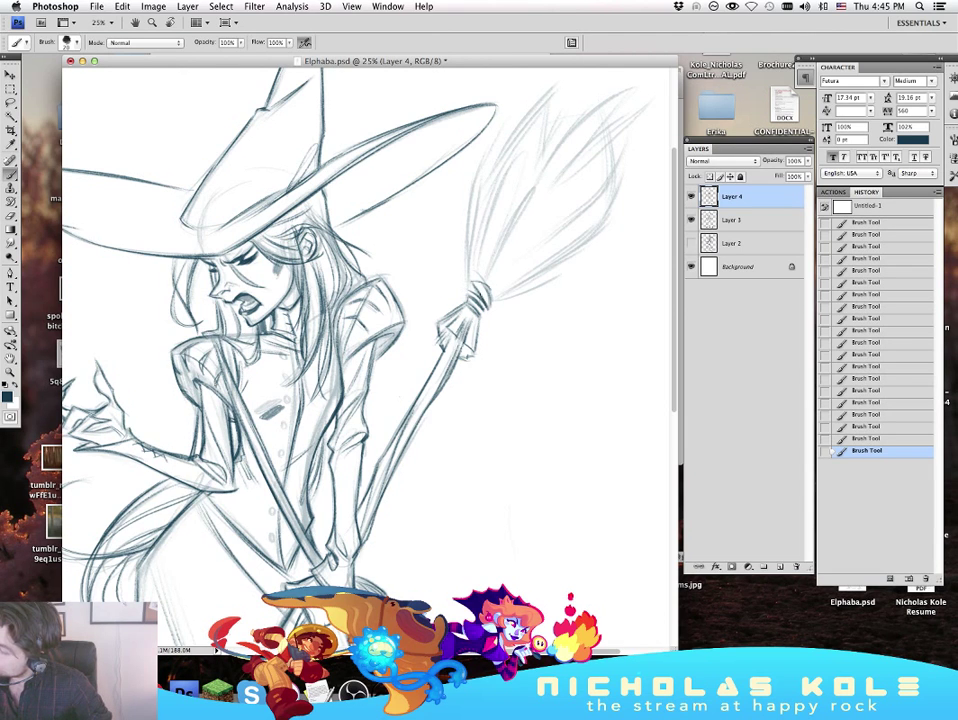
drag(546, 355, 438, 388)
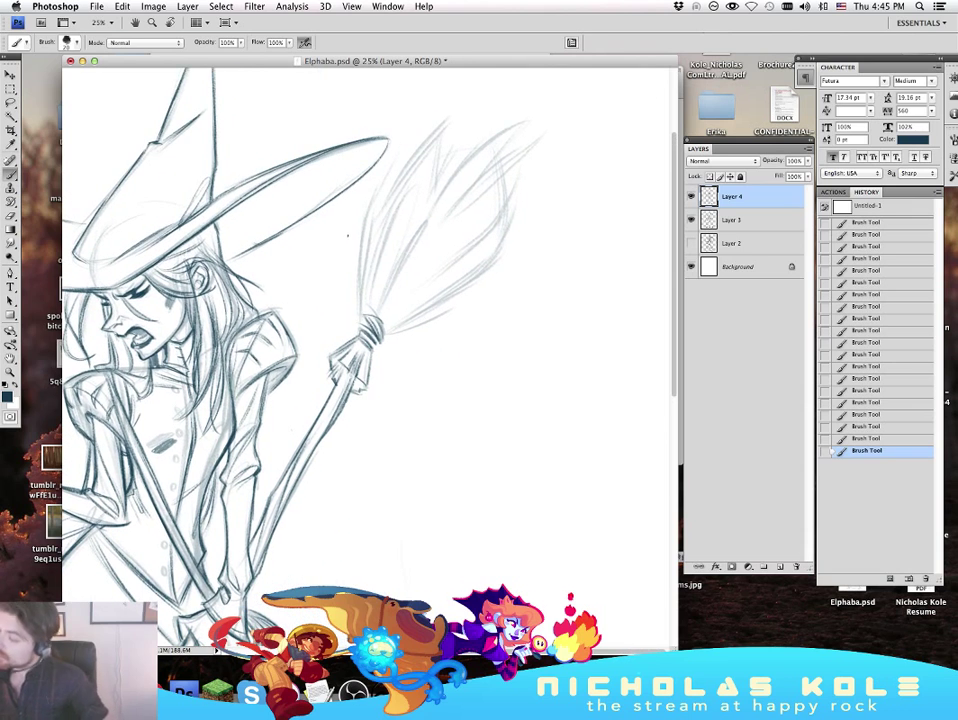
mouse_move(361, 287)
mouse_down()
mouse_move(366, 220)
mouse_move(394, 160)
mouse_up()
mouse_move(367, 227)
mouse_down()
mouse_move(396, 154)
mouse_move(376, 175)
mouse_up()
drag(366, 271, 382, 198)
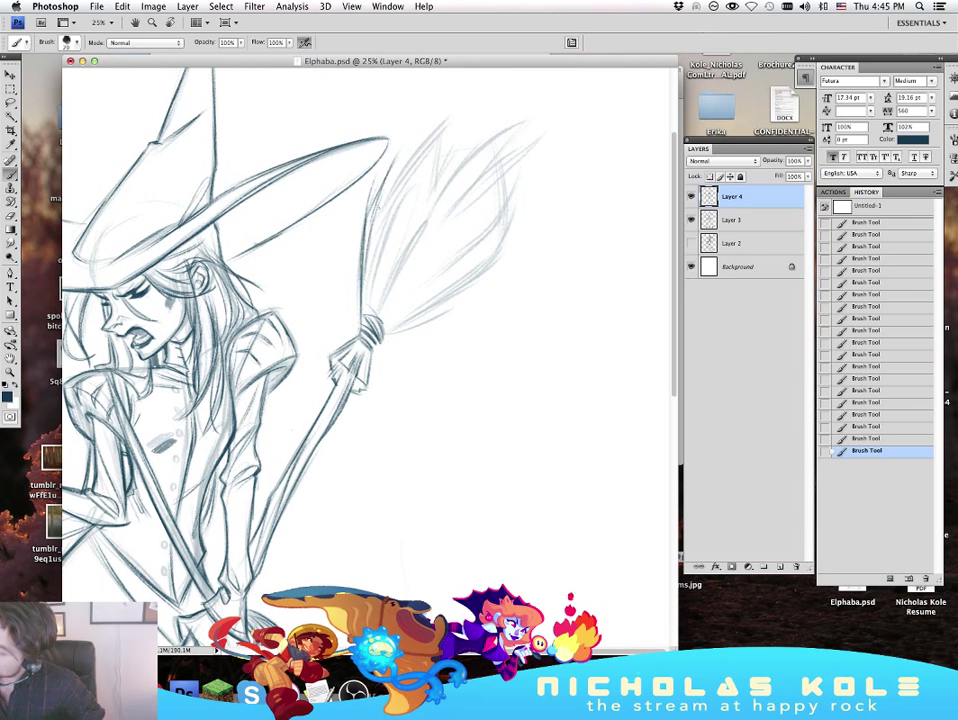
mouse_move(371, 242)
mouse_down()
mouse_move(380, 175)
mouse_move(430, 139)
mouse_up()
mouse_move(376, 228)
mouse_down()
mouse_move(453, 113)
mouse_move(413, 157)
mouse_move(445, 123)
mouse_move(432, 185)
mouse_up()
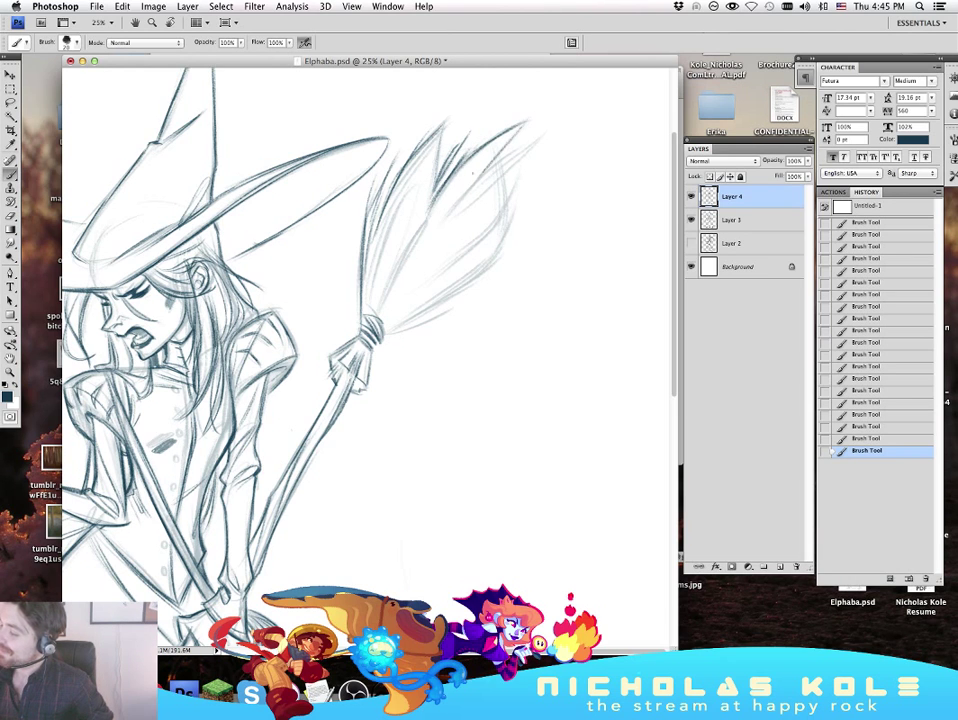
Step: Draw the bristles' outermost tips, outer edge and inner strands down to the binding with a 15 px brush
mouse_move(545, 130)
mouse_down()
mouse_move(495, 172)
mouse_move(502, 180)
mouse_up()
key(super+z)
key(bracketleft)
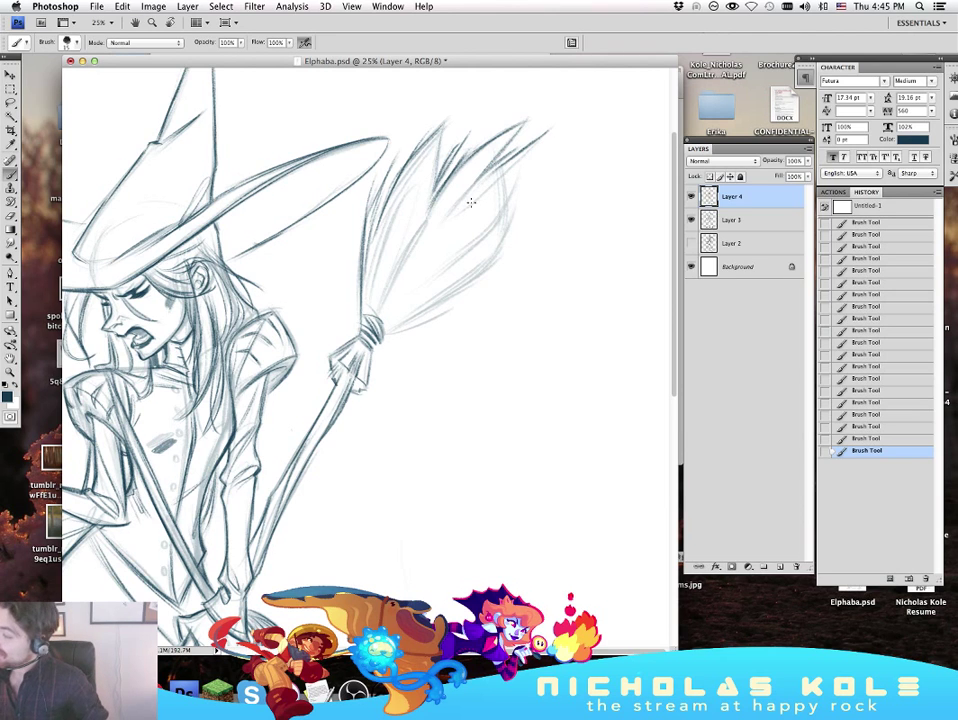
key(super+z)
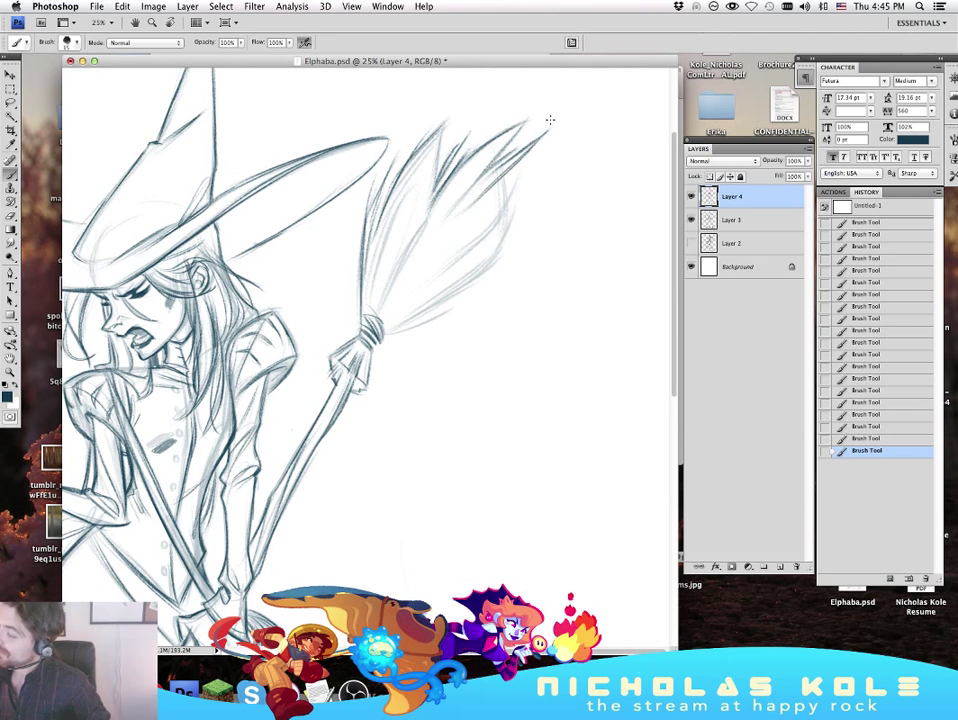
mouse_move(548, 126)
mouse_down()
mouse_move(502, 192)
mouse_move(502, 213)
mouse_move(501, 173)
mouse_move(507, 206)
mouse_up()
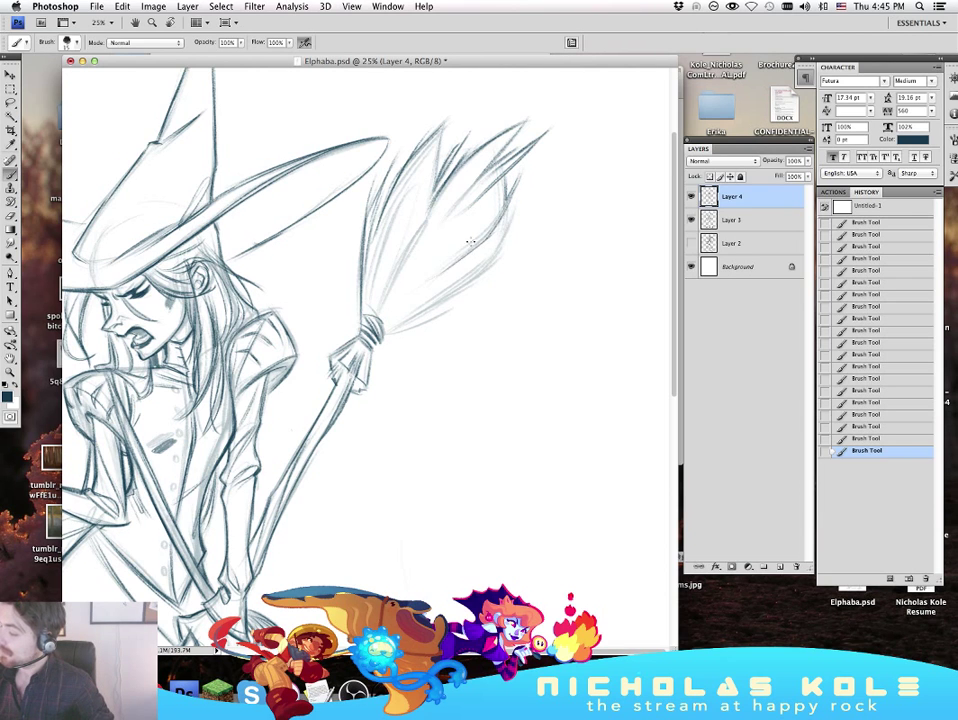
mouse_move(508, 200)
mouse_down()
mouse_move(455, 284)
mouse_move(485, 244)
mouse_move(393, 327)
mouse_up()
drag(495, 261, 390, 329)
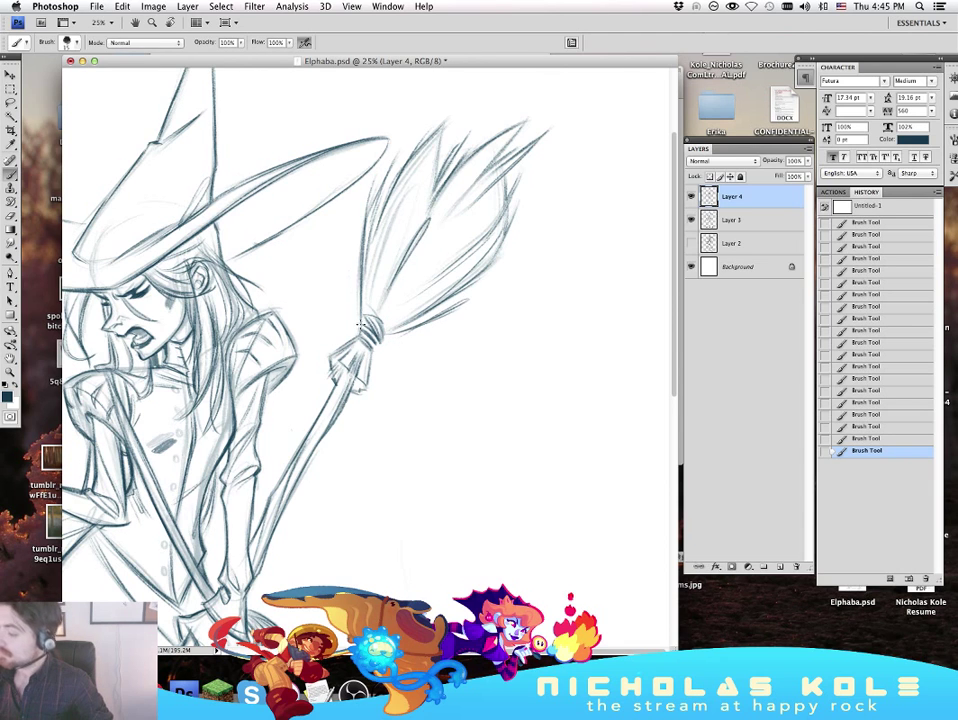
mouse_move(360, 324)
mouse_down()
mouse_move(352, 283)
mouse_move(412, 180)
mouse_up()
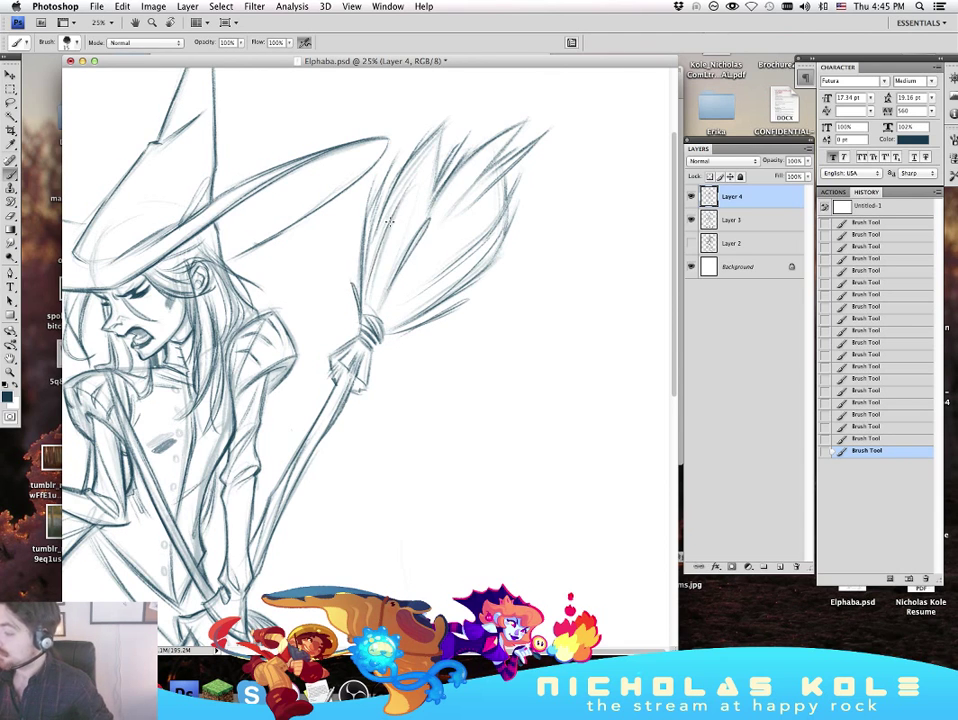
Step: Draw the bristles' inner strands and a stray strand sticking up beyond the upper tips of the broom
mouse_move(377, 258)
mouse_down()
mouse_move(415, 183)
mouse_move(399, 240)
mouse_move(415, 204)
mouse_up()
key(super+z)
drag(419, 206, 397, 247)
key(super+z)
drag(414, 292, 492, 214)
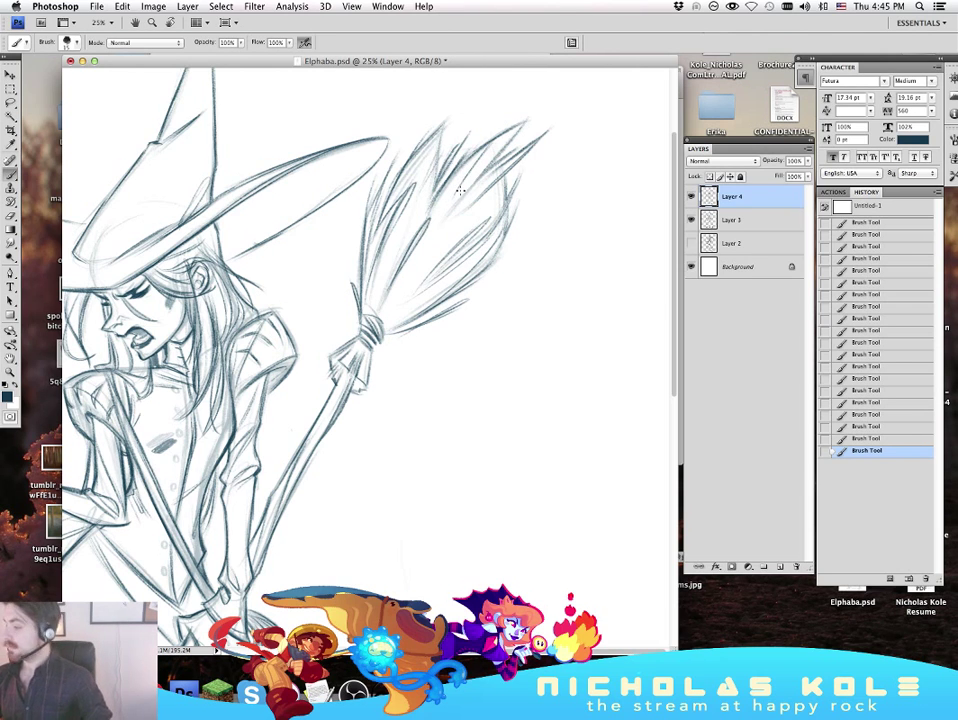
key(super+z)
mouse_move(430, 193)
mouse_down()
mouse_move(449, 106)
mouse_move(461, 94)
mouse_up()
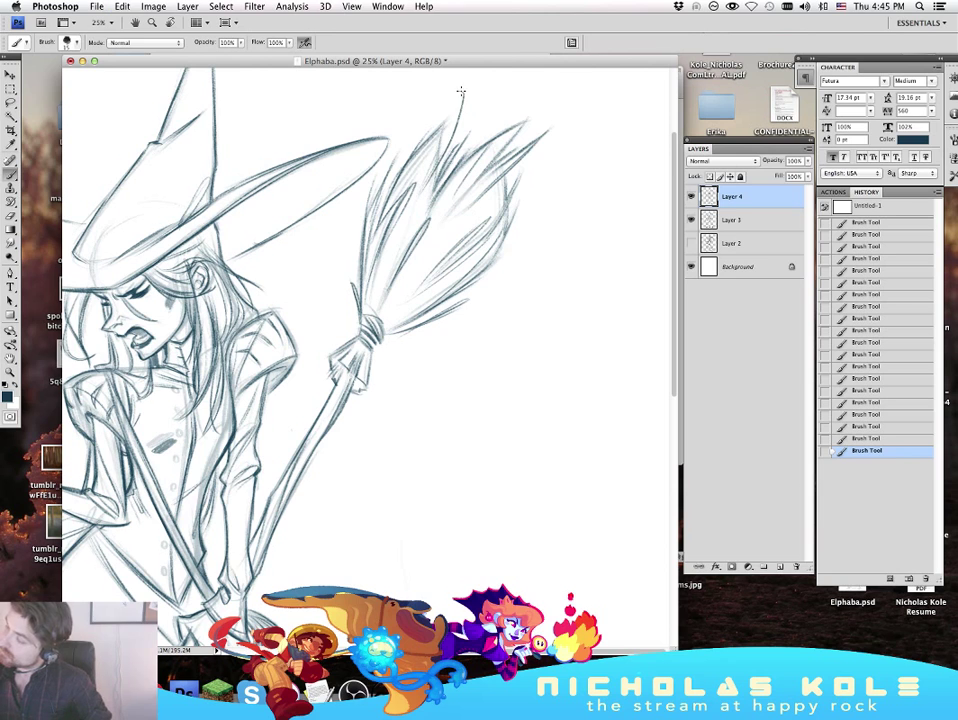
Step: Reinforce the bristles' hat-side edge and lowest strands where they spread out from the binding
drag(321, 389, 411, 374)
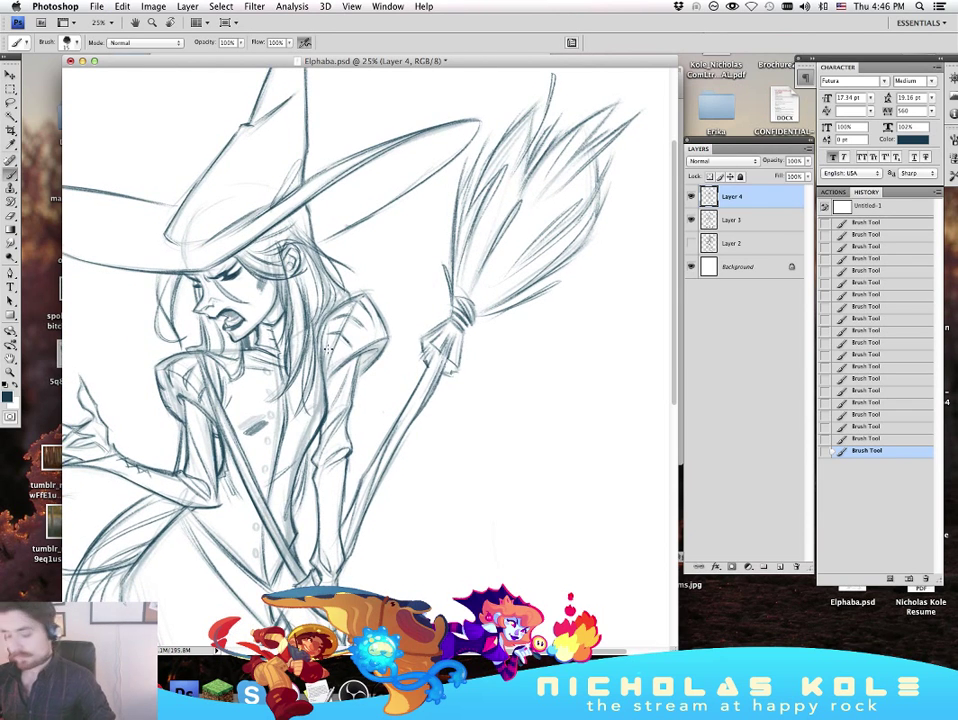
key(XF86AudioRaiseVolume)
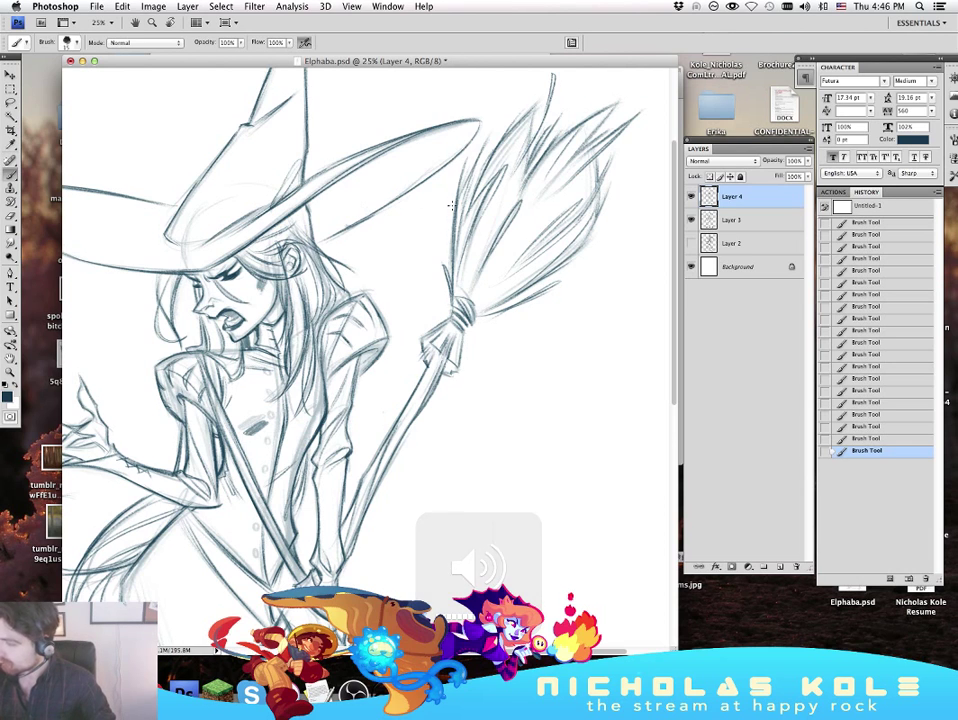
key(super+z)
mouse_move(453, 286)
mouse_down()
mouse_move(452, 187)
mouse_move(448, 282)
mouse_up()
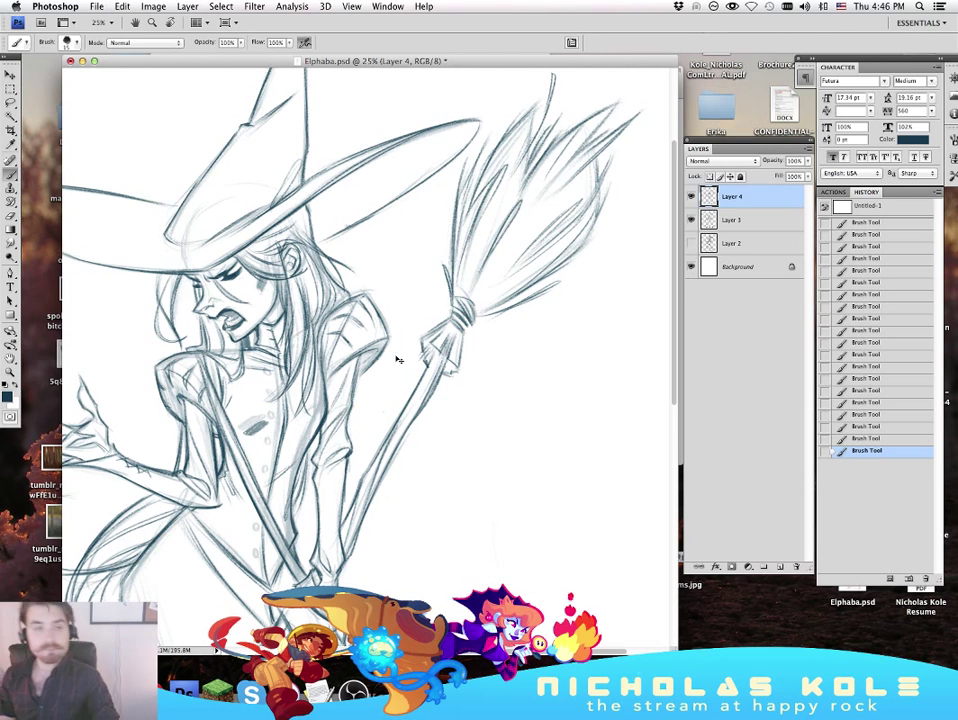
key(Tab)
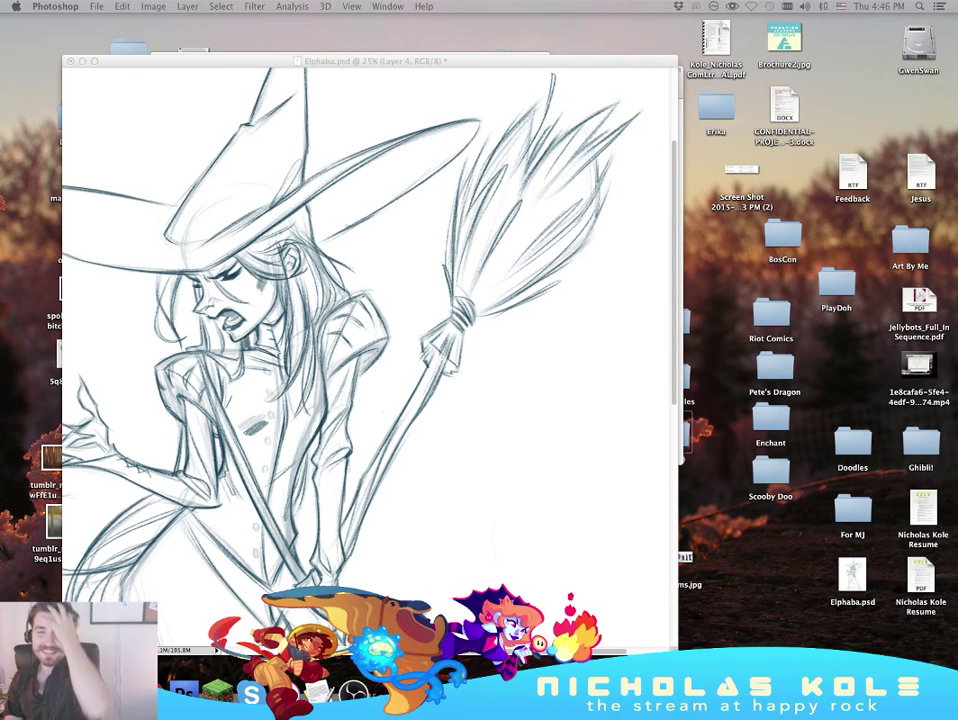
key(Tab)
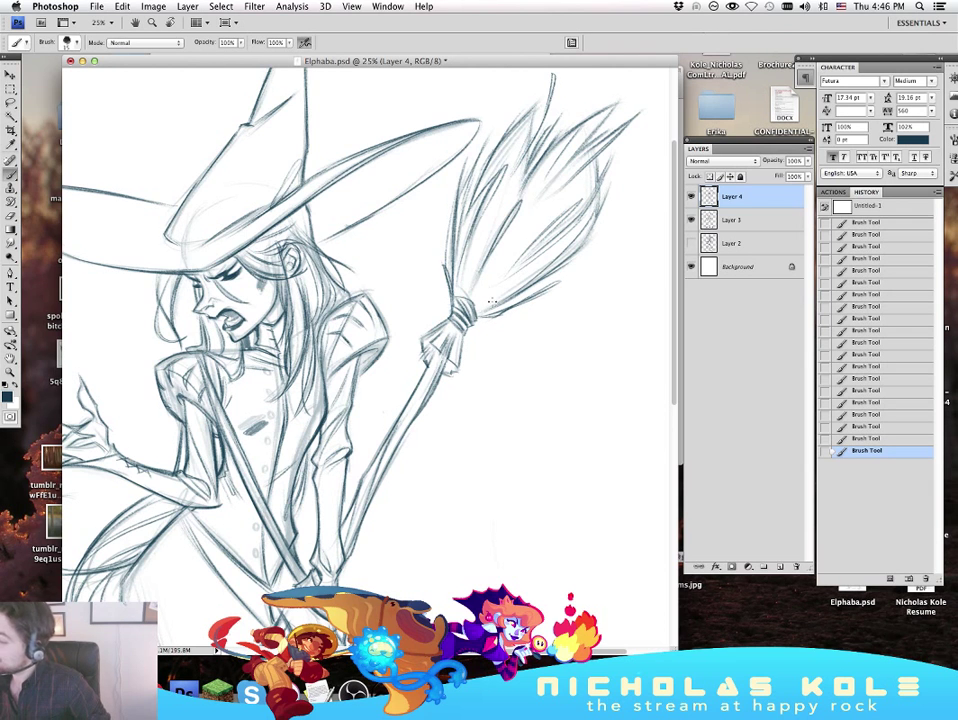
Step: Look over the drawing from the hat and broom down to the skirt and back
mouse_move(570, 535)
mouse_down()
mouse_move(607, 483)
mouse_move(569, 539)
mouse_move(552, 447)
mouse_up()
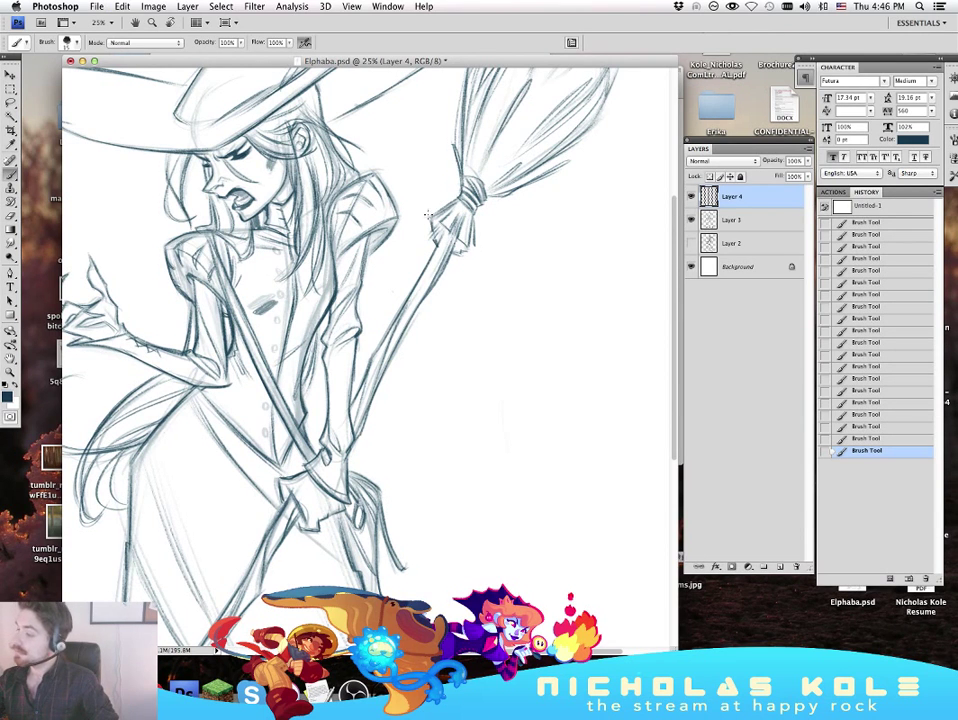
drag(515, 353, 464, 406)
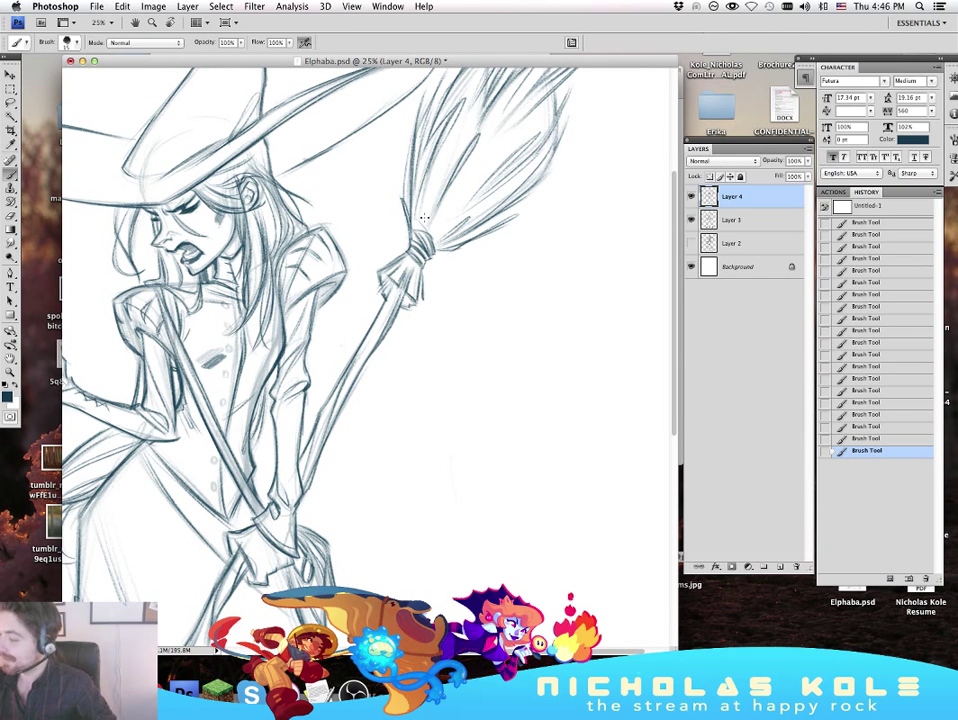
drag(510, 301, 486, 386)
drag(548, 504, 552, 498)
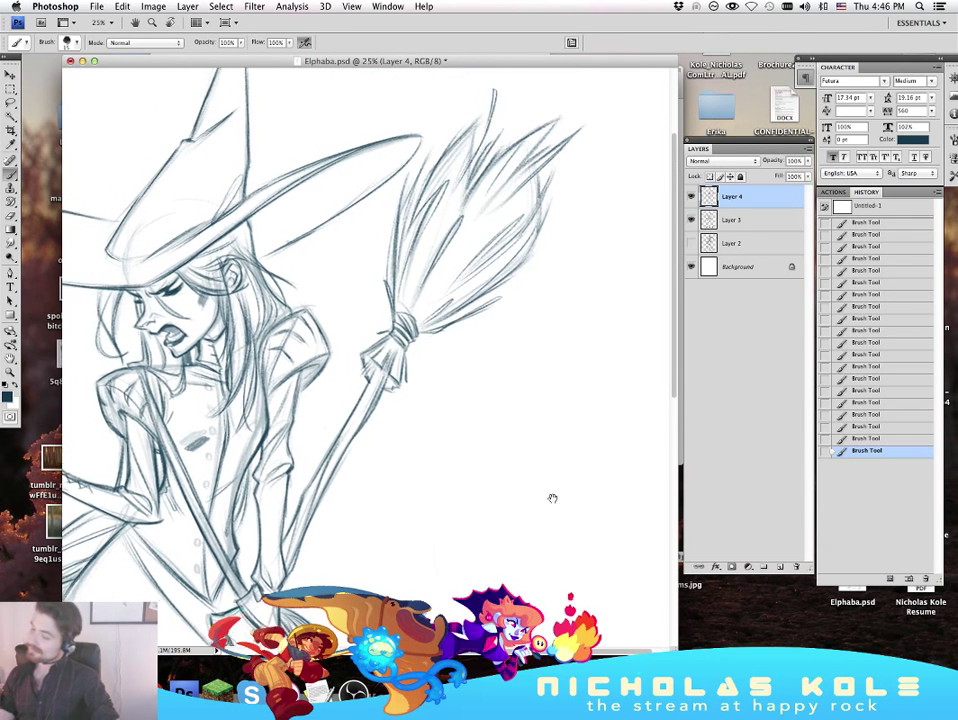
scroll(552, 497, down, 10)
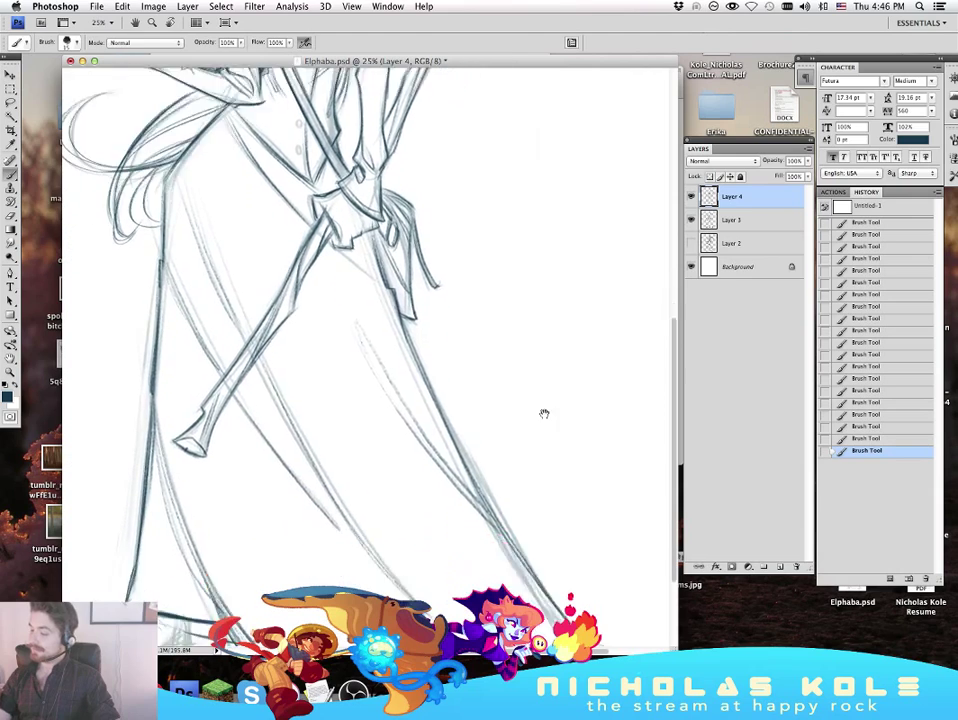
scroll(544, 413, down, 3)
scroll(552, 423, up, 15)
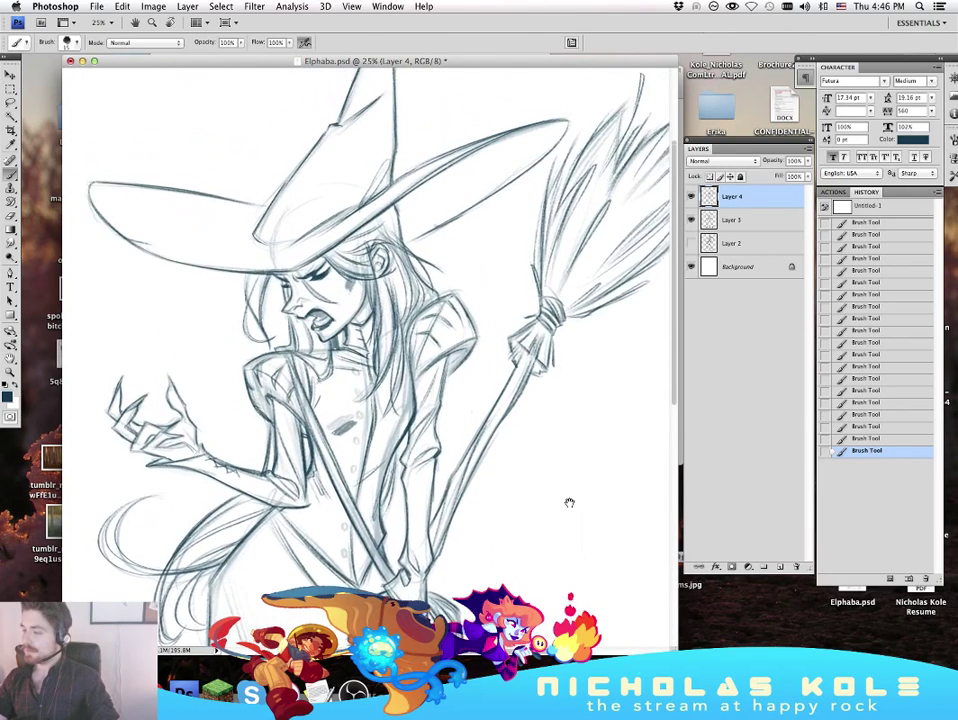
scroll(569, 502, up, 3)
scroll(590, 443, down, 6)
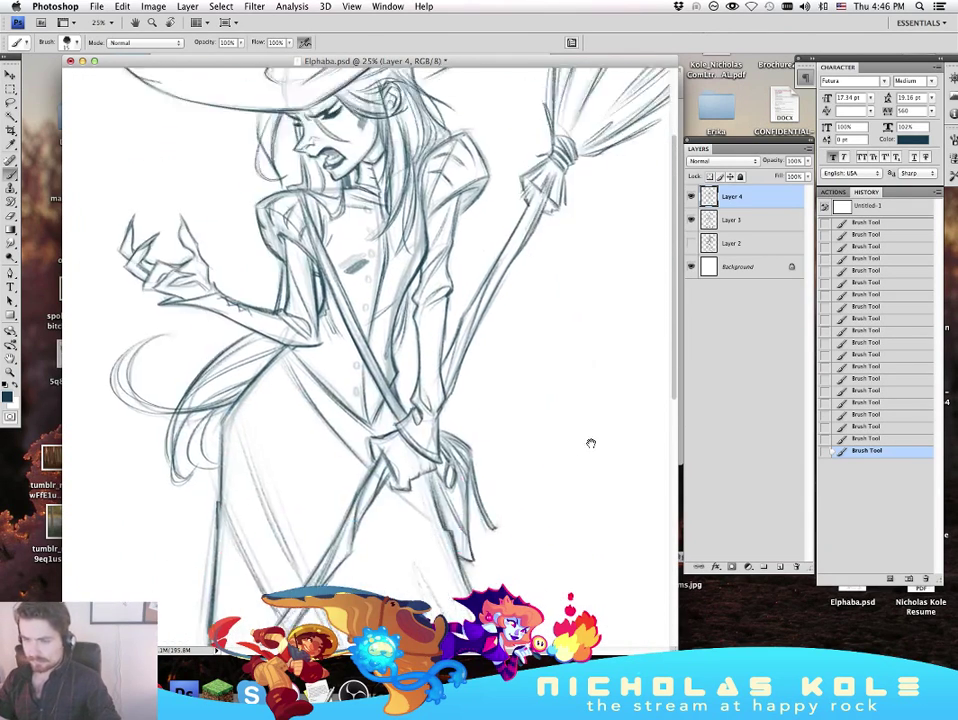
Step: Trace the rear shoe below the skirt hem, with its pointed toe, heel, sole line and crossed laces
scroll(590, 443, down, 8)
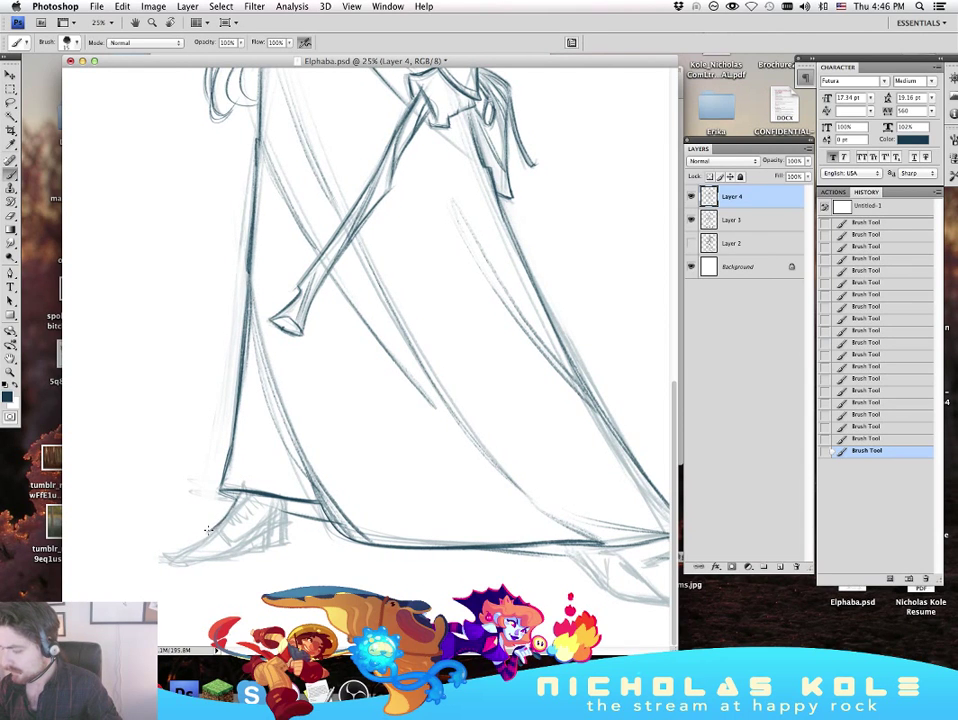
drag(208, 530, 234, 516)
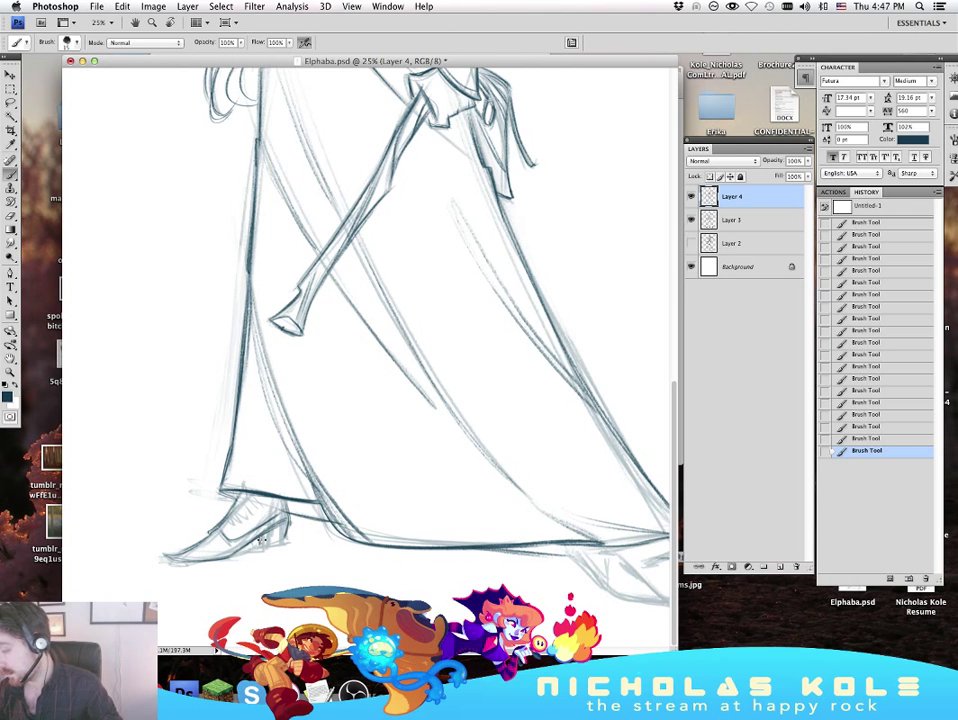
drag(258, 545, 285, 542)
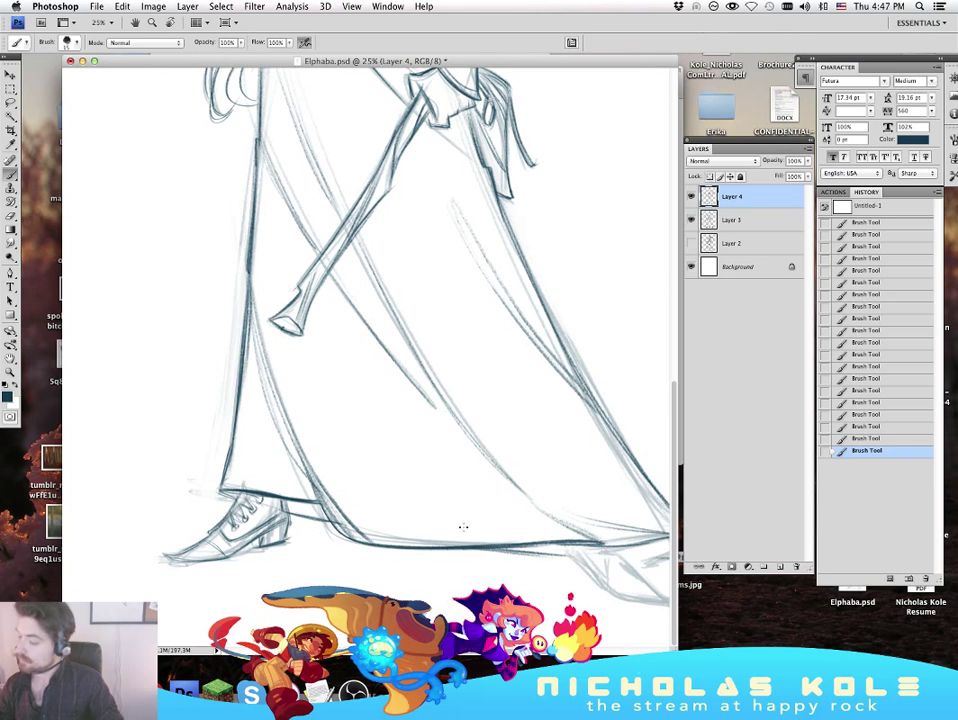
Step: Check the skirt, the hands on the broom handle and the upper figure against the rough sketch
drag(565, 562, 455, 571)
drag(382, 516, 501, 518)
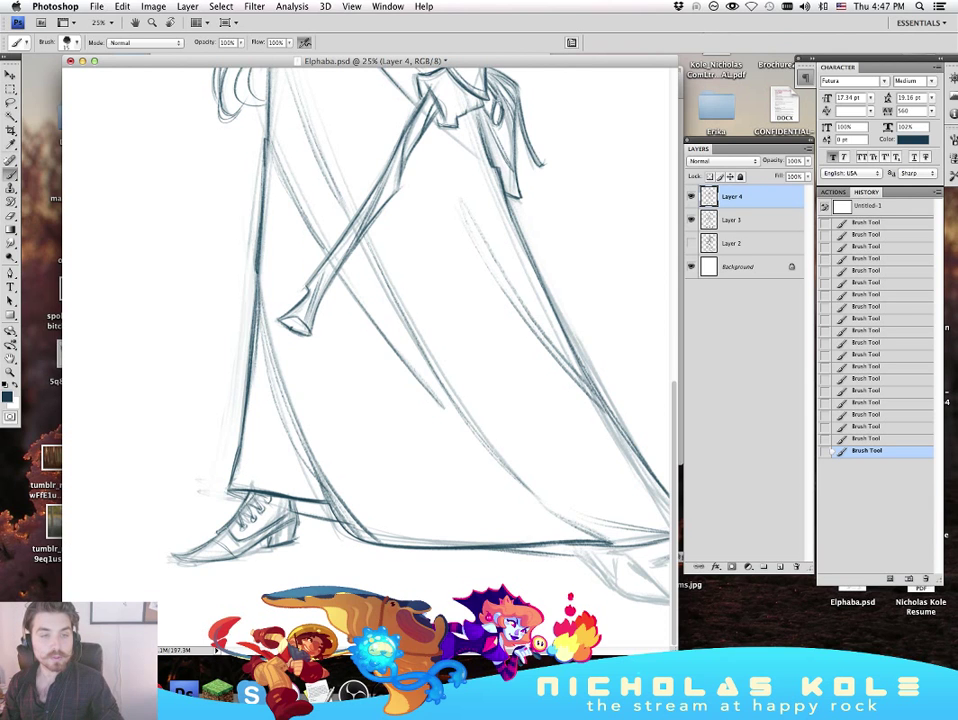
key(super+Tab)
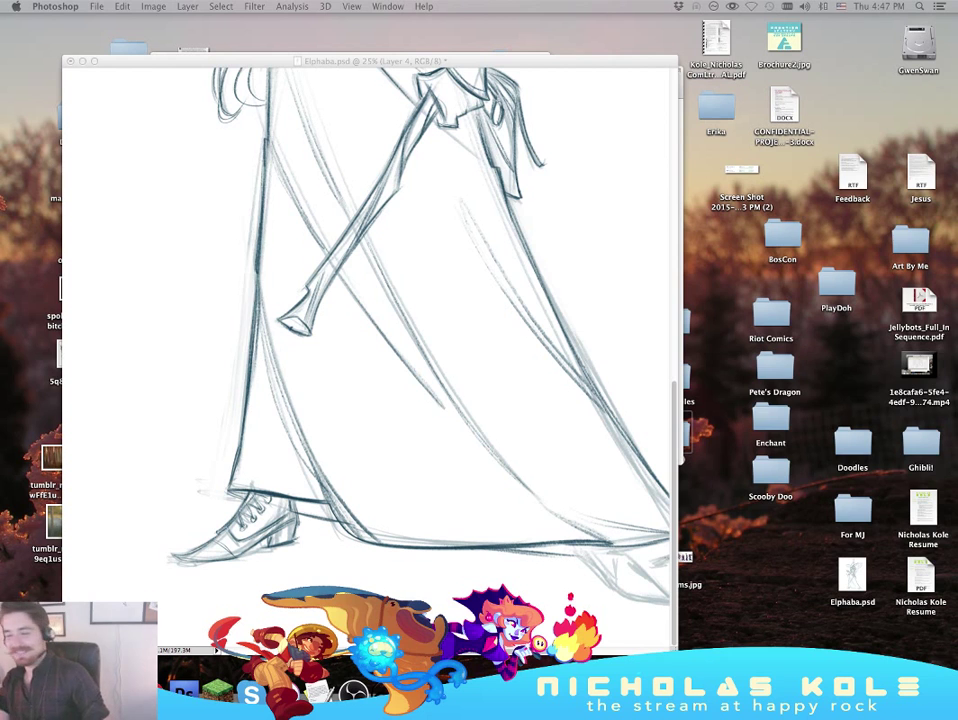
key(Tab)
scroll(580, 420, up, 2)
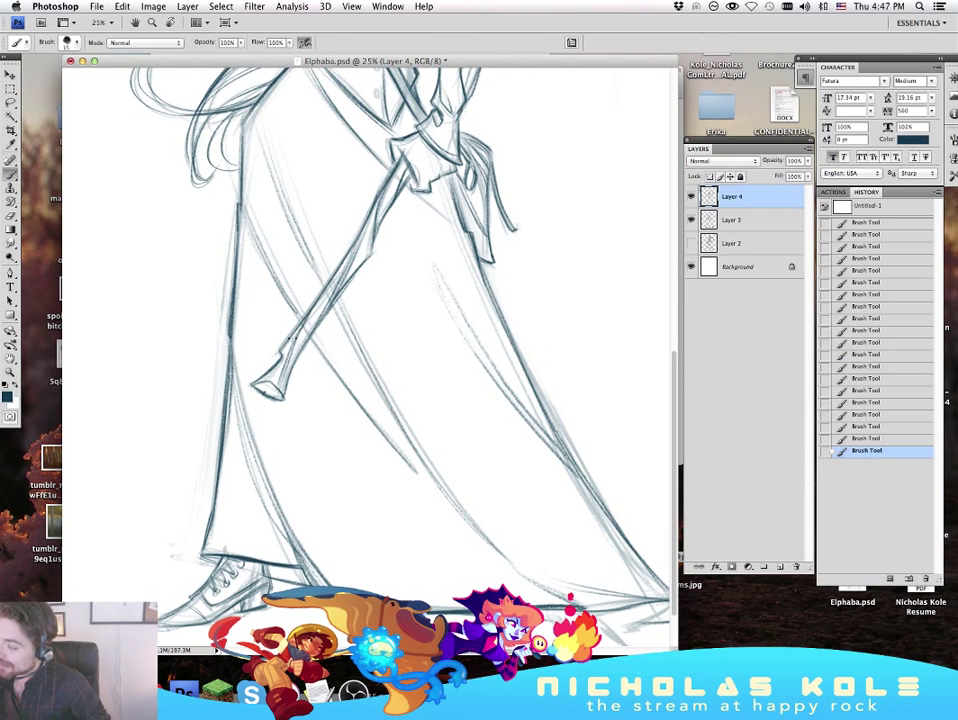
scroll(504, 415, up, 6)
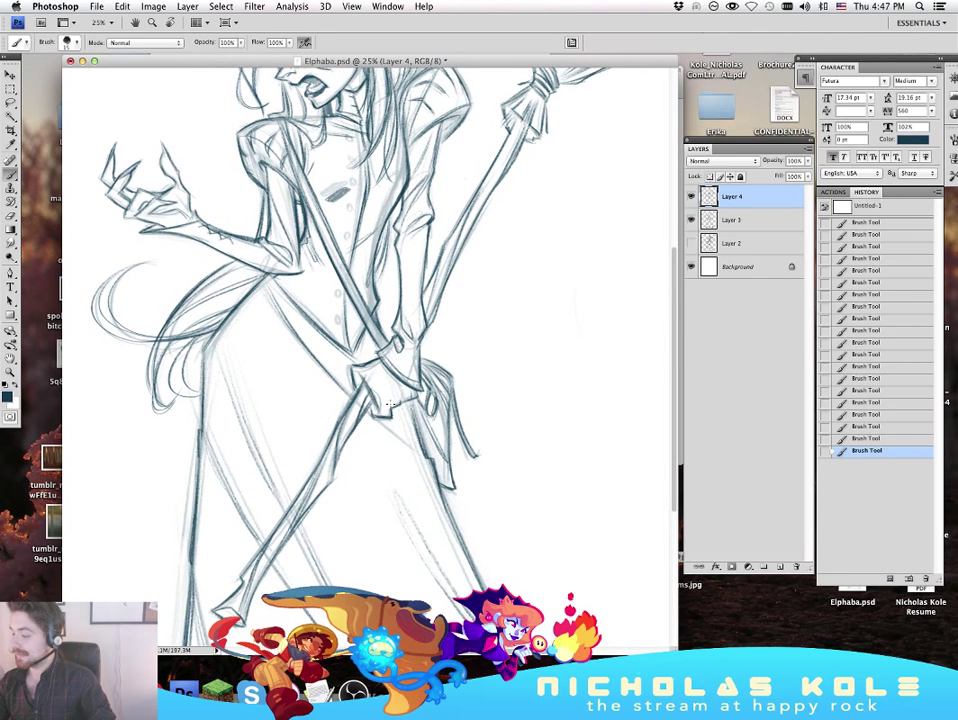
key(super+z)
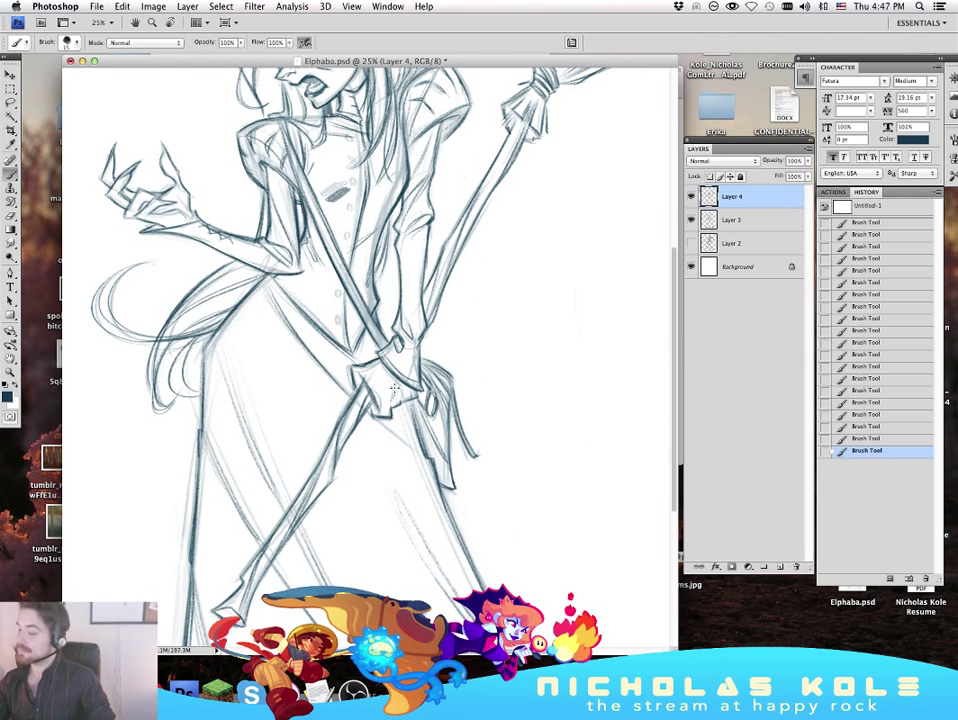
scroll(560, 355, up, 5)
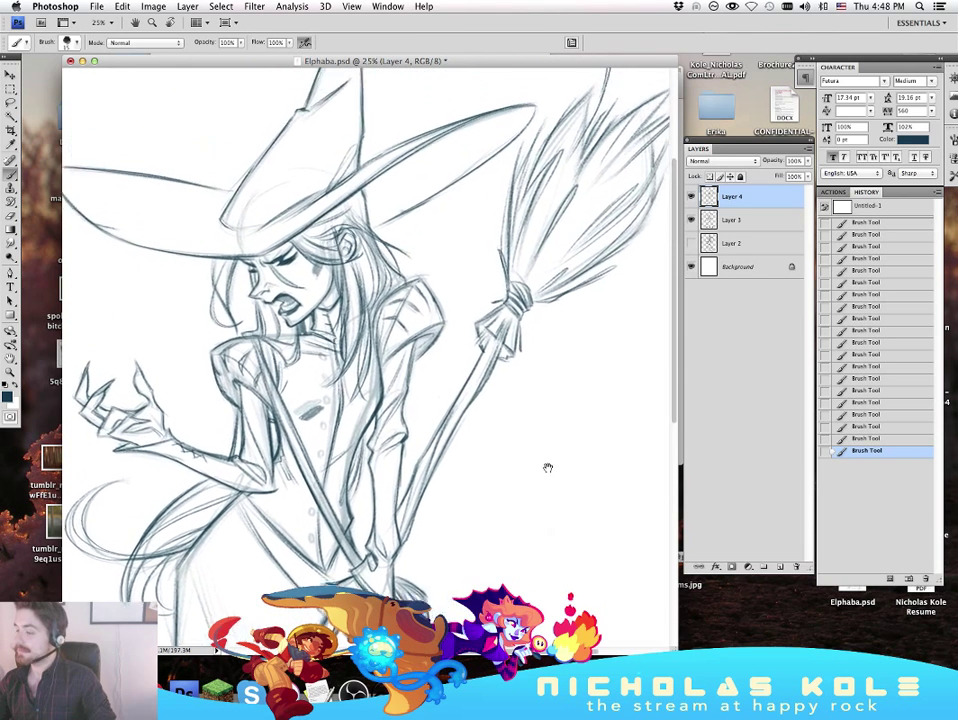
Step: Draw the front shoe with its heel, pointed toe and laces under the skirt's trailing hem
scroll(548, 467, down, 10)
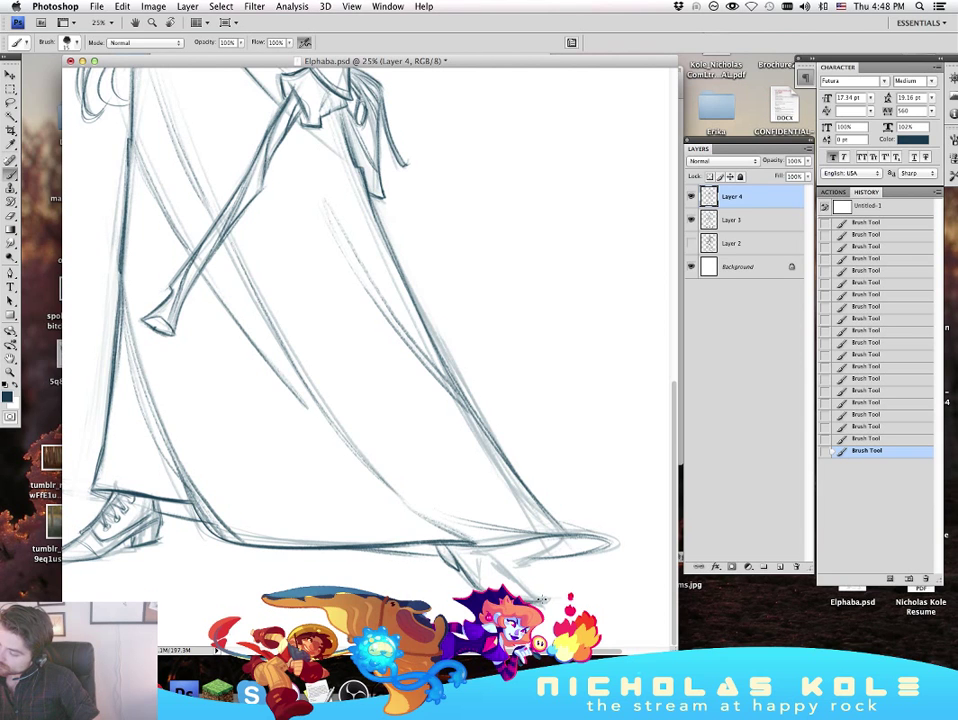
scroll(516, 545, left, 3)
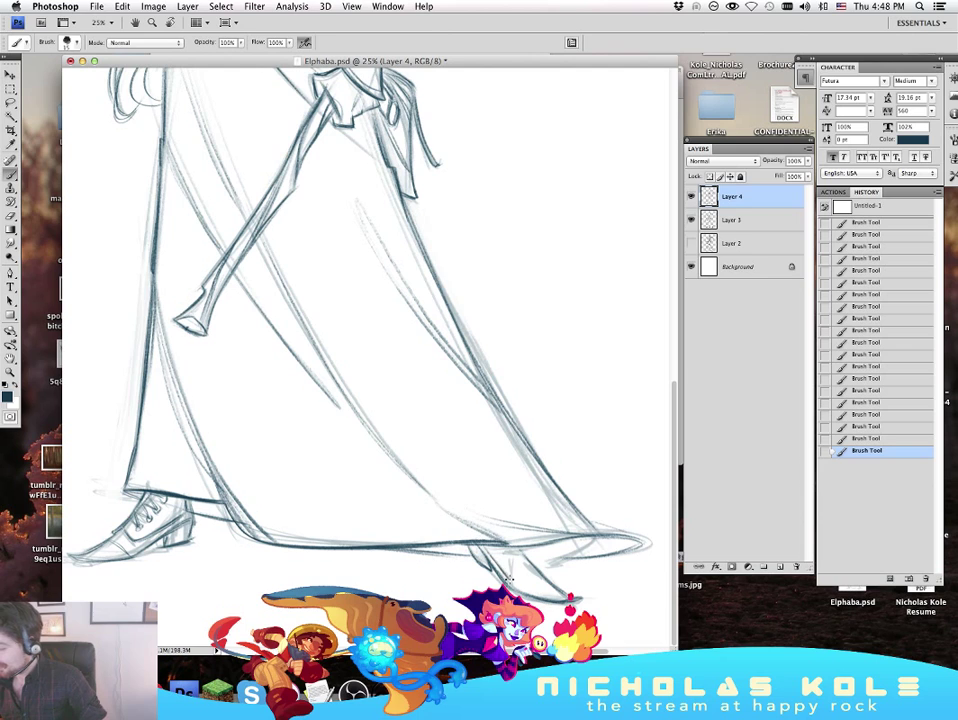
drag(510, 580, 519, 557)
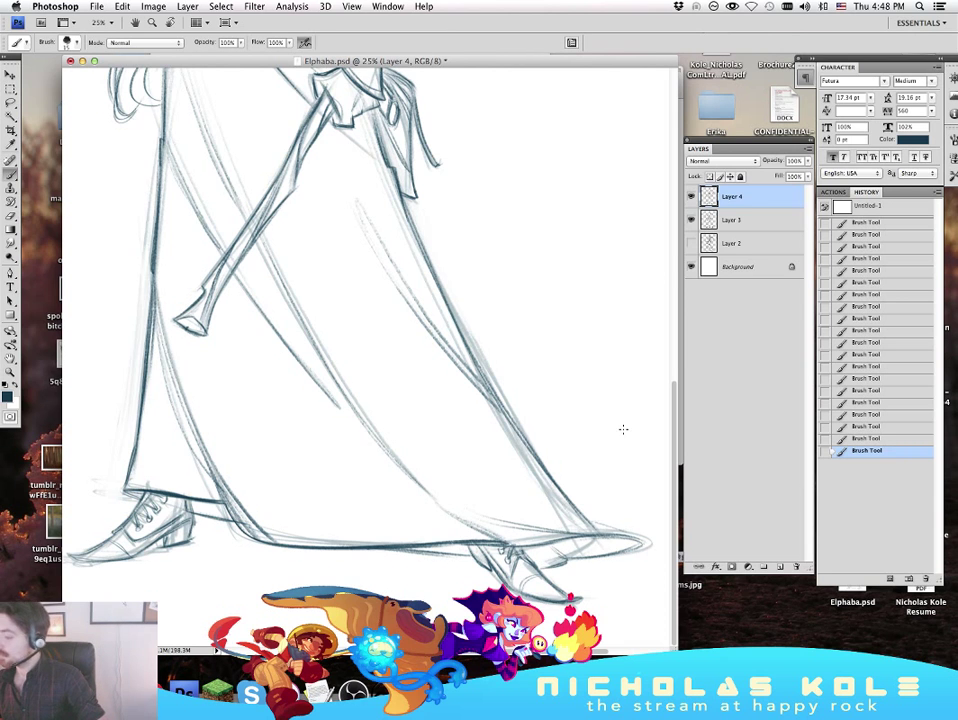
Step: Review the traced figure from the skirt and gripping hands up to the face, hat and broom
scroll(622, 430, up, 5)
drag(381, 374, 429, 458)
drag(396, 391, 453, 489)
drag(493, 267, 508, 389)
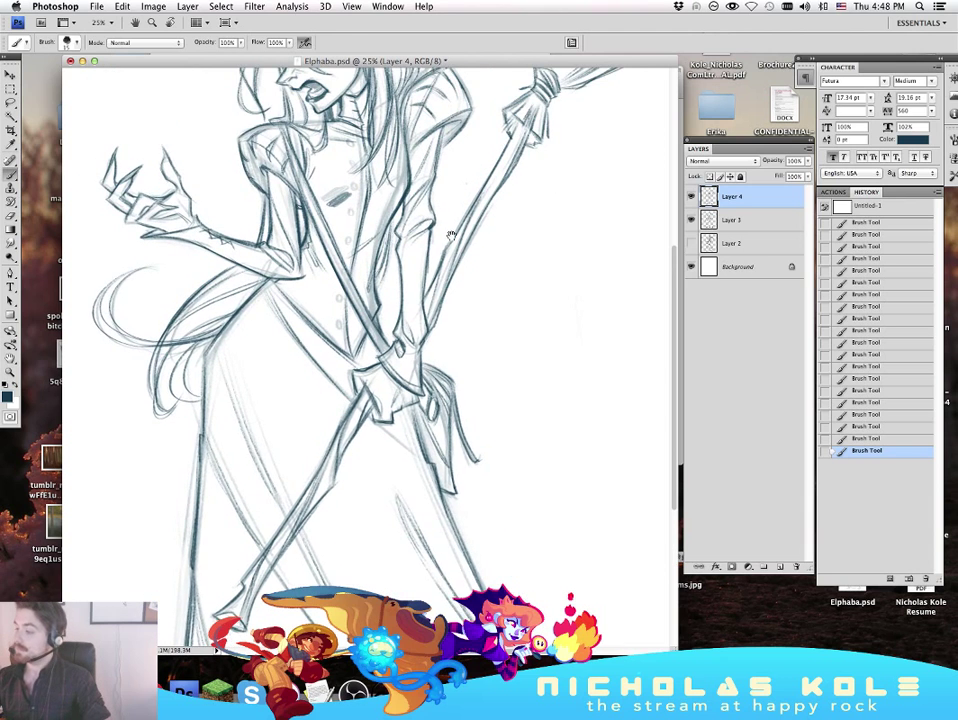
scroll(402, 313, up, 3)
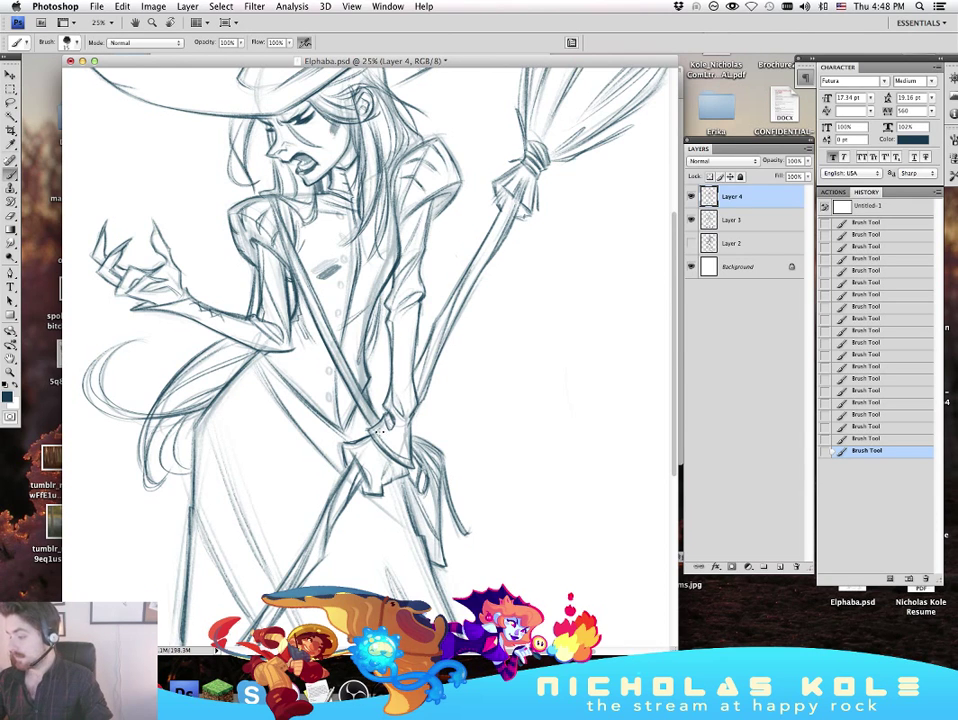
mouse_move(502, 326)
mouse_down()
mouse_move(524, 387)
mouse_move(507, 331)
mouse_up()
drag(583, 362, 600, 138)
scroll(591, 407, up, 5)
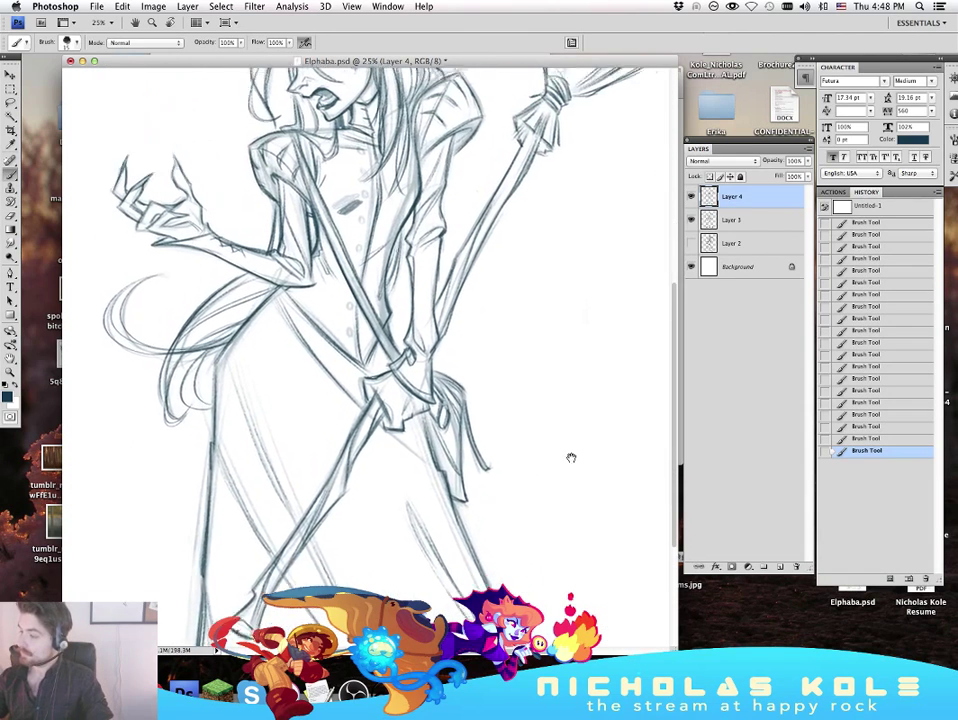
scroll(566, 376, up, 5)
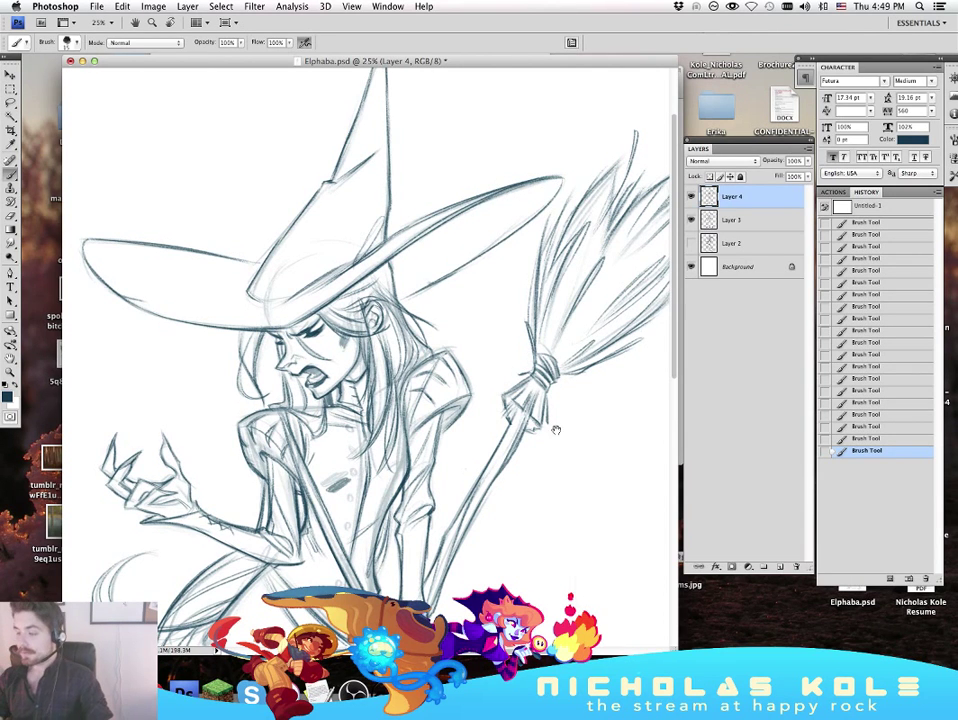
scroll(540, 420, down, 3)
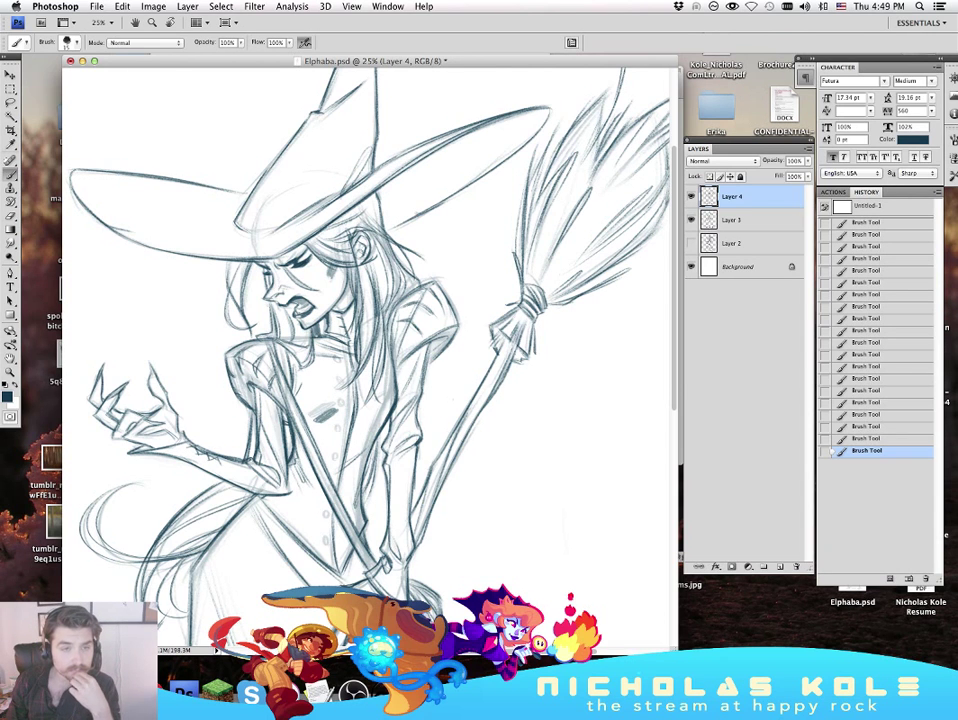
key(Tab)
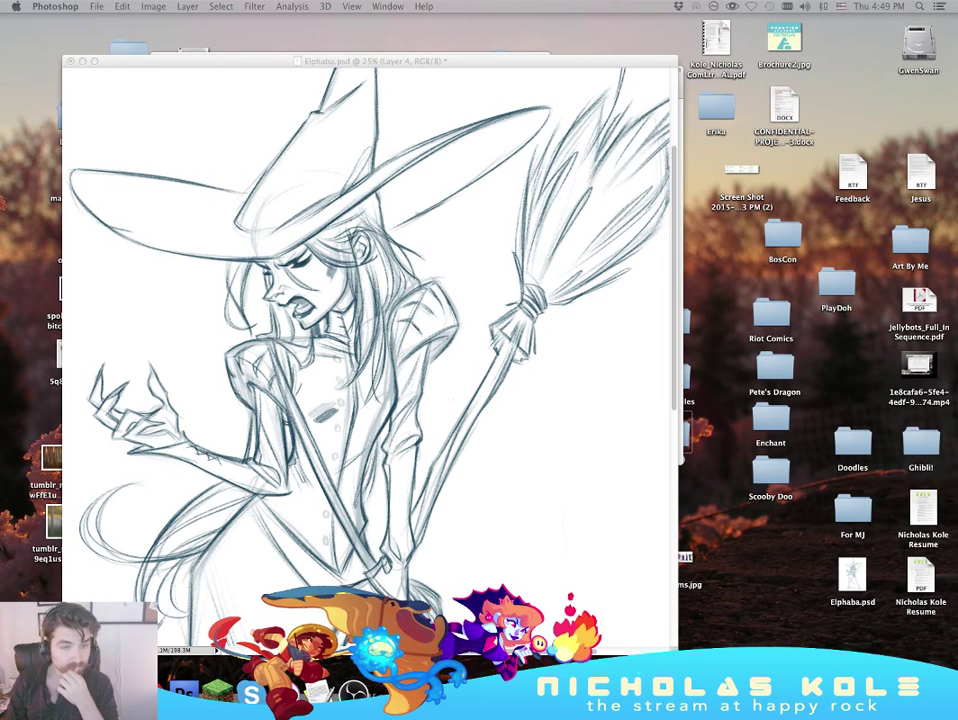
key(Tab)
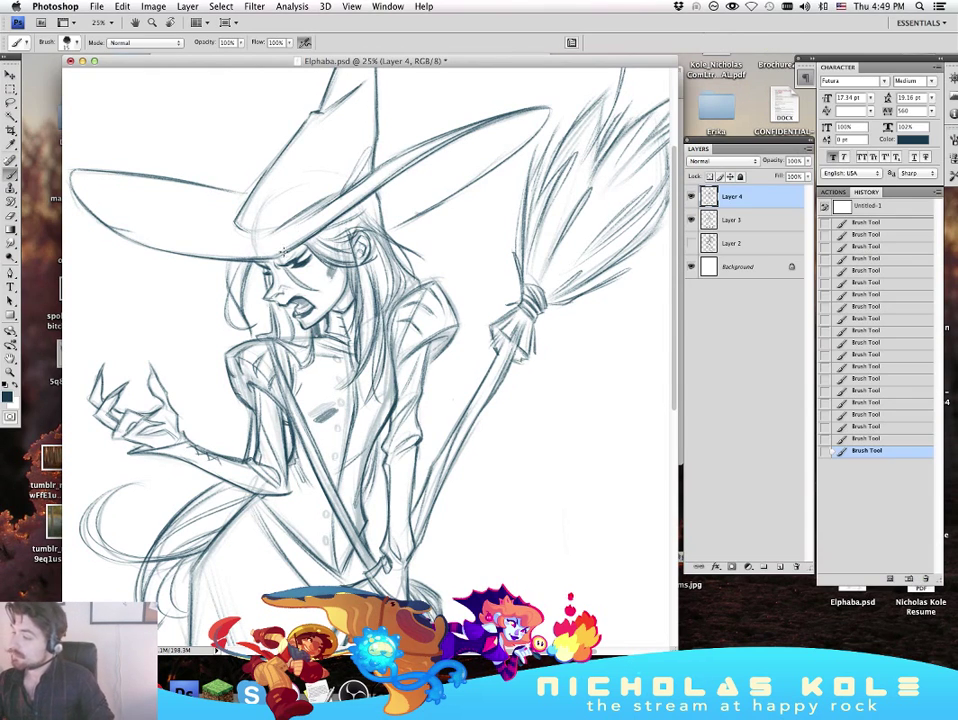
key(XF86AudioRaiseVolume)
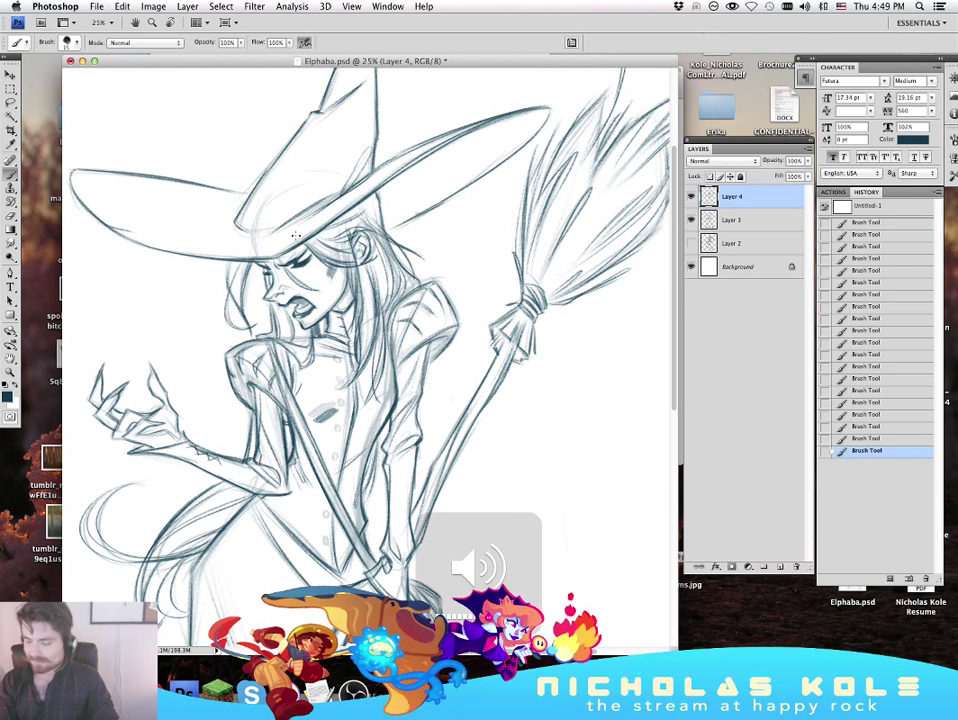
Step: Create a new layer above Layer 4
scroll(575, 407, down, 5)
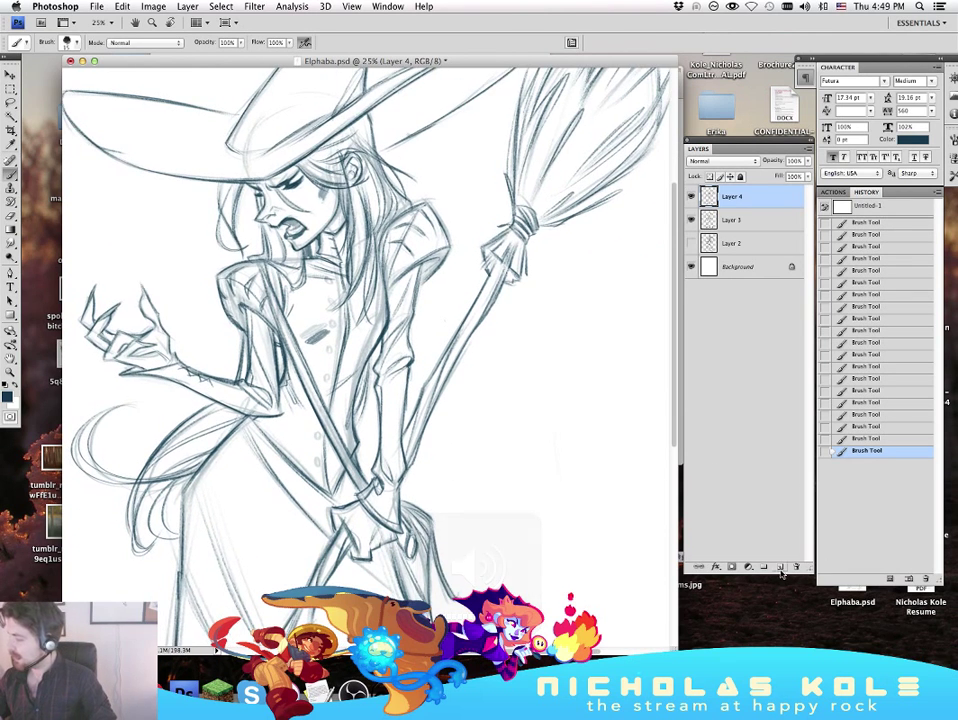
key(alt+shift+super+n)
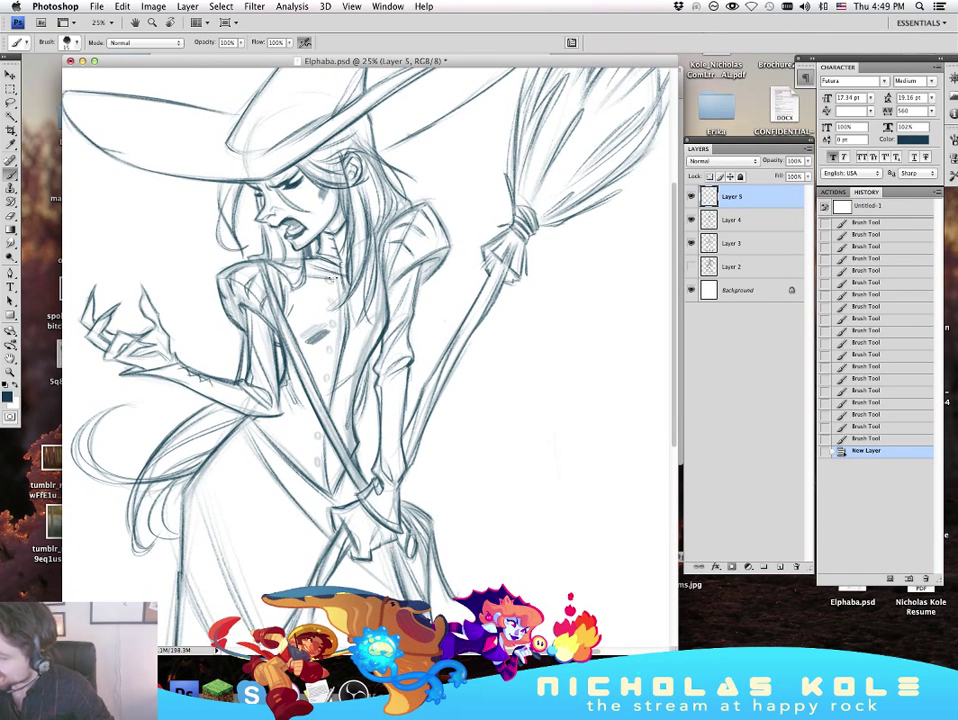
Step: Hide Layer 3's rough sketch and draw the upper small round buttons down the bodice front on Layer 5
drag(334, 277, 335, 281)
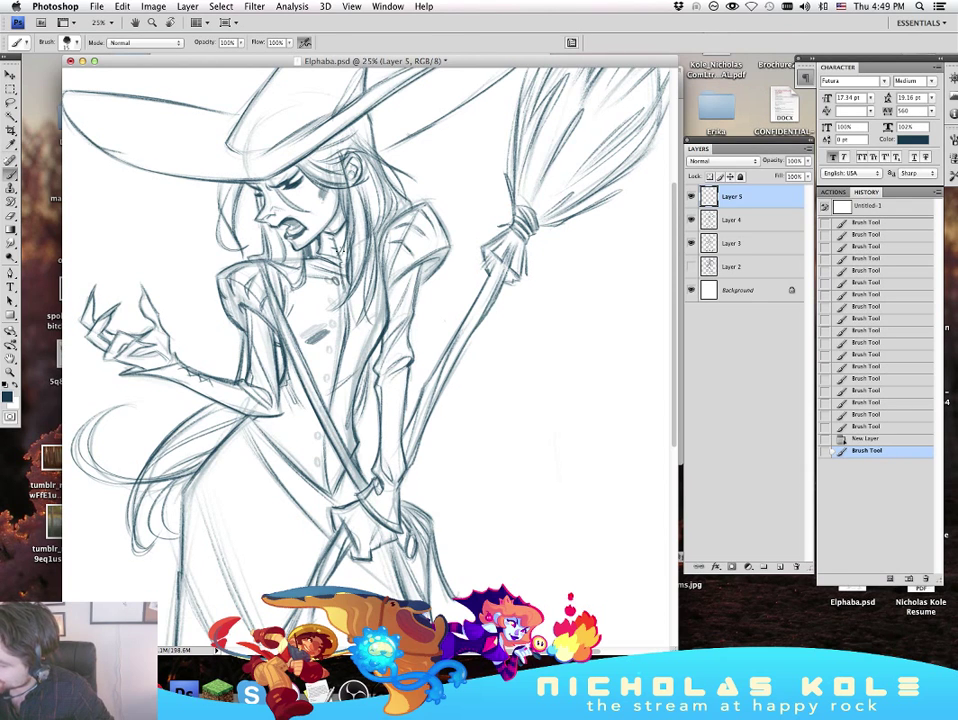
click(690, 197)
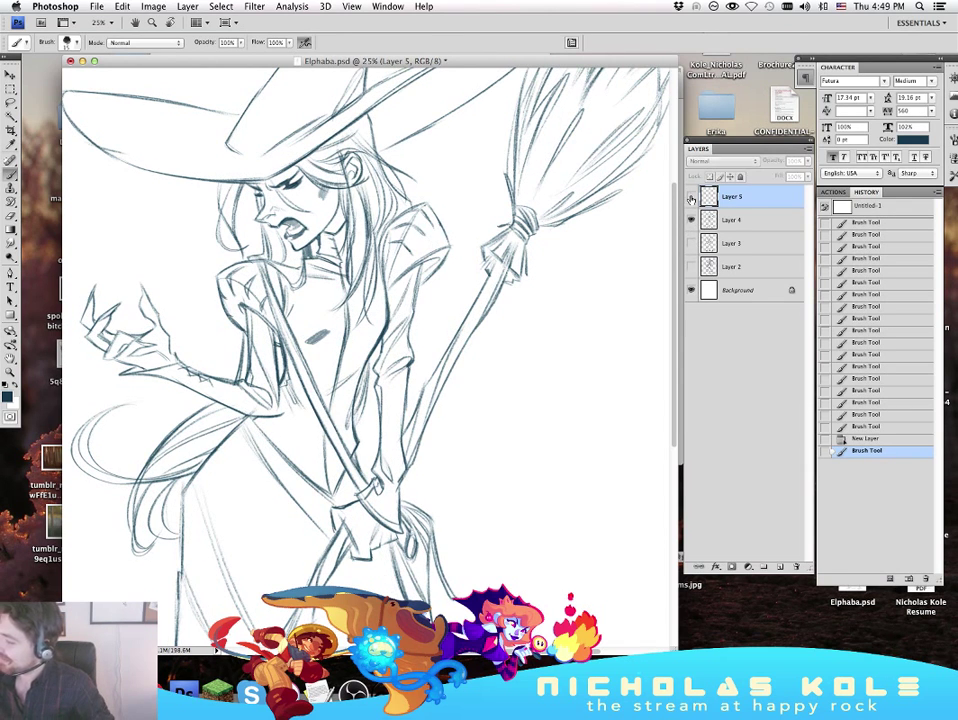
click(690, 197)
drag(337, 281, 334, 371)
key(super+z)
key(super+z)
key(super+z)
key(super+z)
key(super+z)
key(super+z)
key(super+z)
key(super+z)
key(super+z)
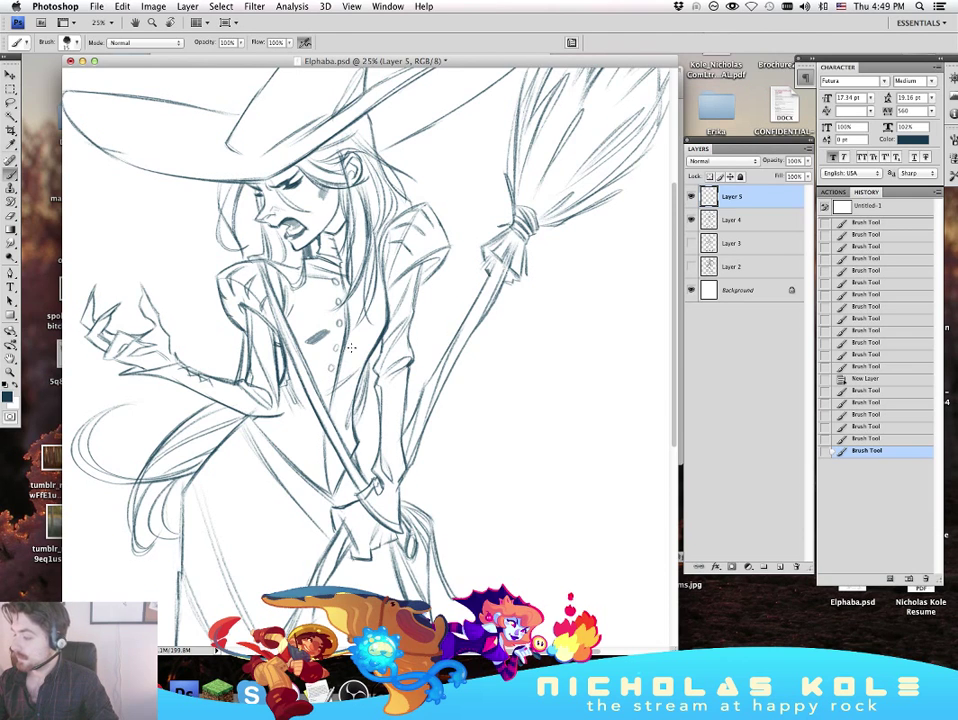
Step: Continue the row of buttons down to the bodice's waist point and add short detail strokes to the collar
drag(336, 347, 320, 474)
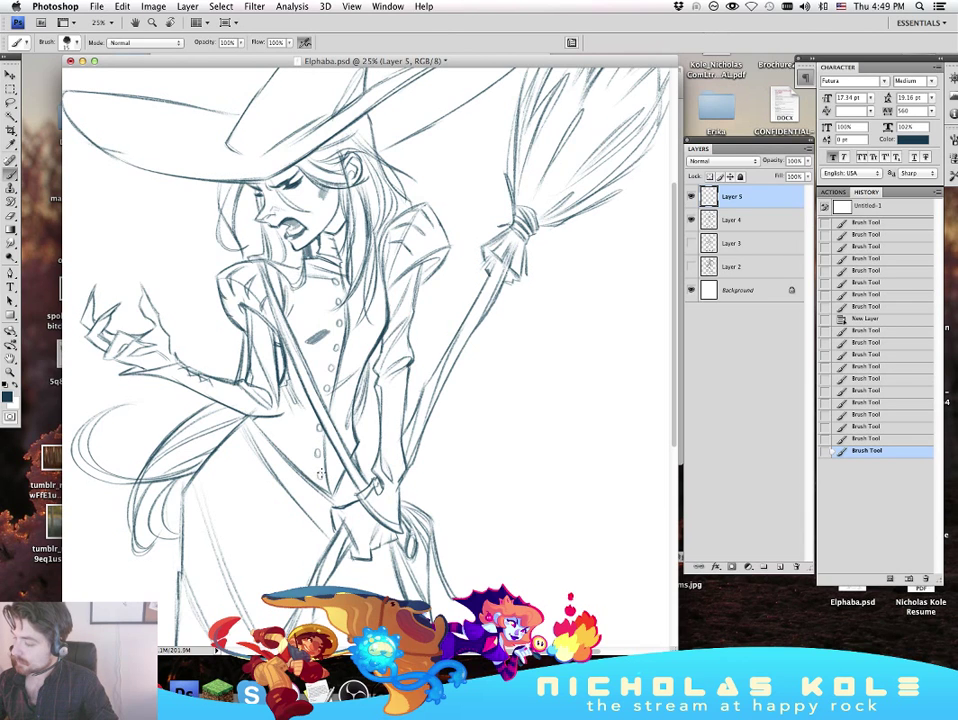
drag(321, 473, 320, 479)
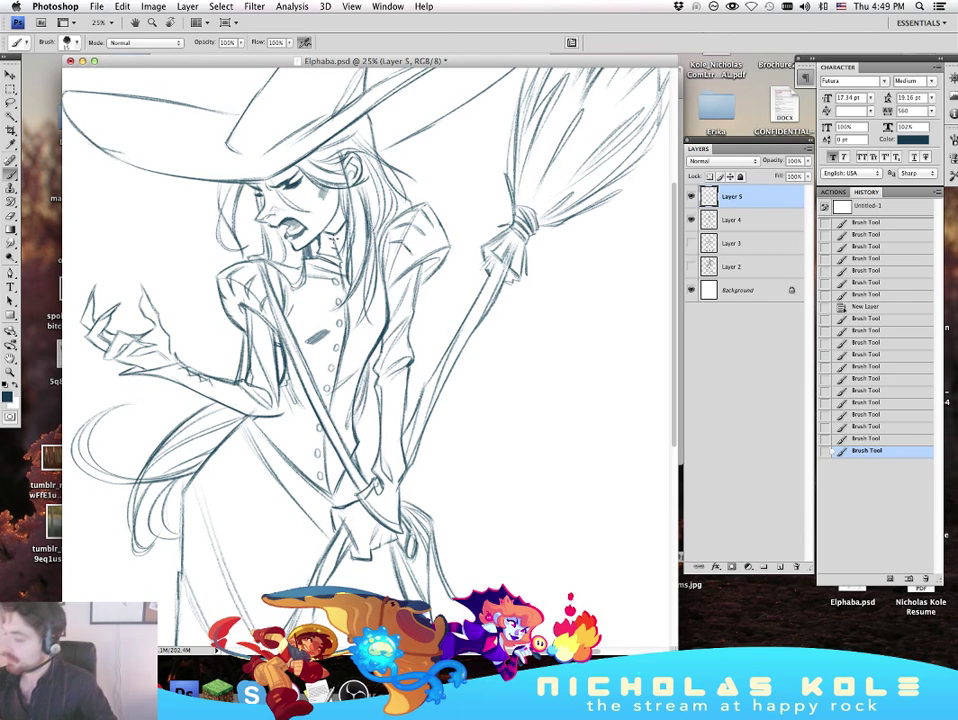
drag(334, 238, 337, 252)
drag(338, 250, 331, 226)
Step: Draw a seam with short stitch marks along the skirt's back edge from the hip down to the hem
drag(542, 519, 549, 453)
drag(541, 551, 546, 486)
scroll(546, 486, up, 4)
scroll(545, 524, down, 2)
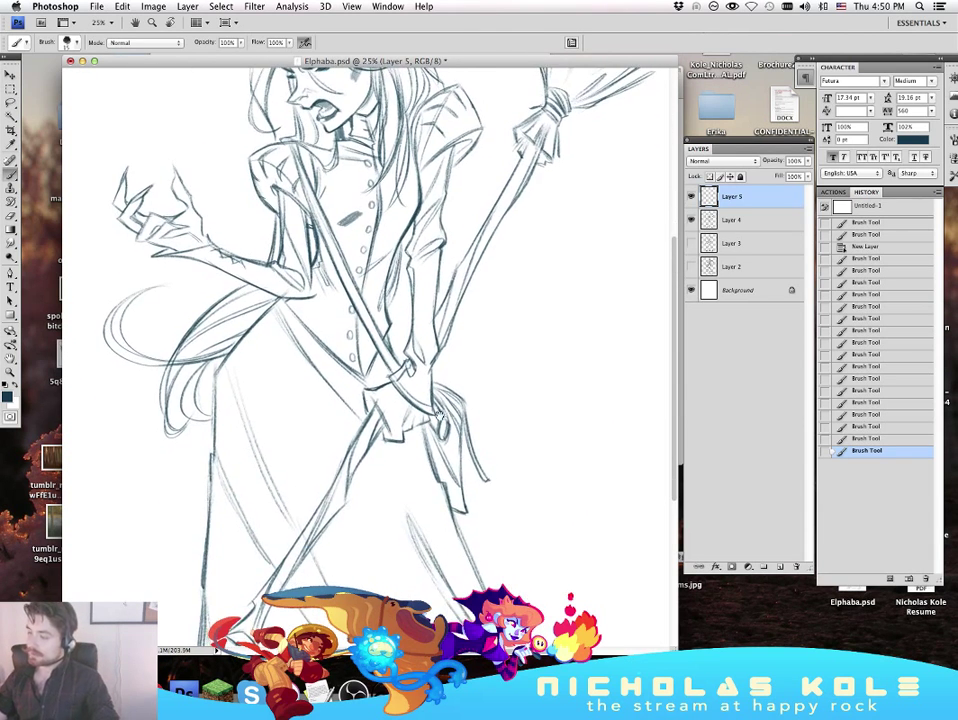
drag(295, 392, 284, 349)
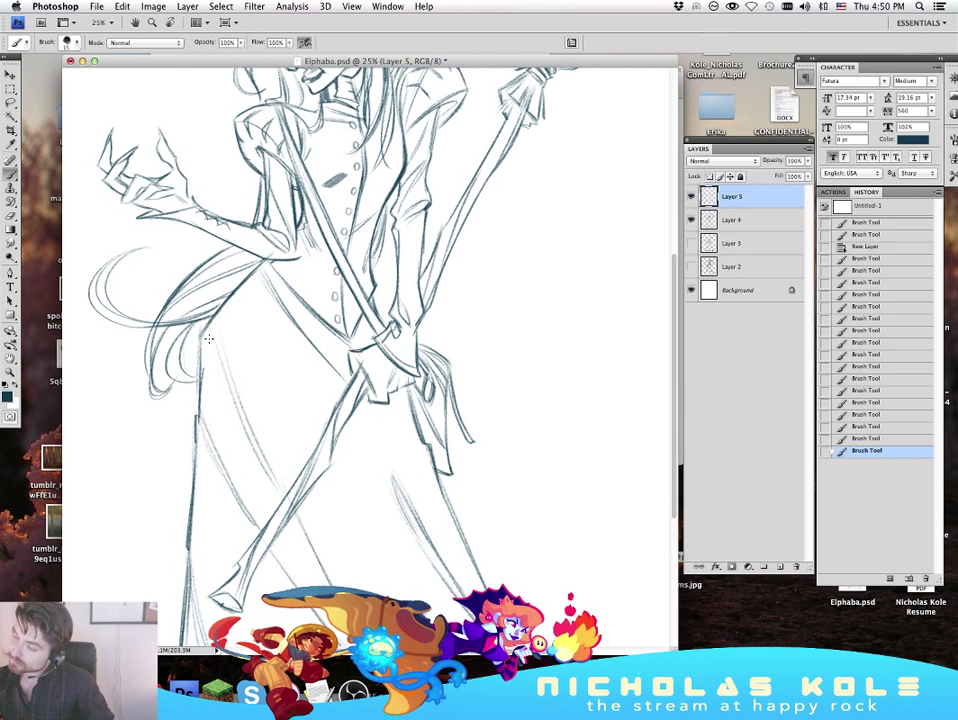
drag(158, 250, 192, 205)
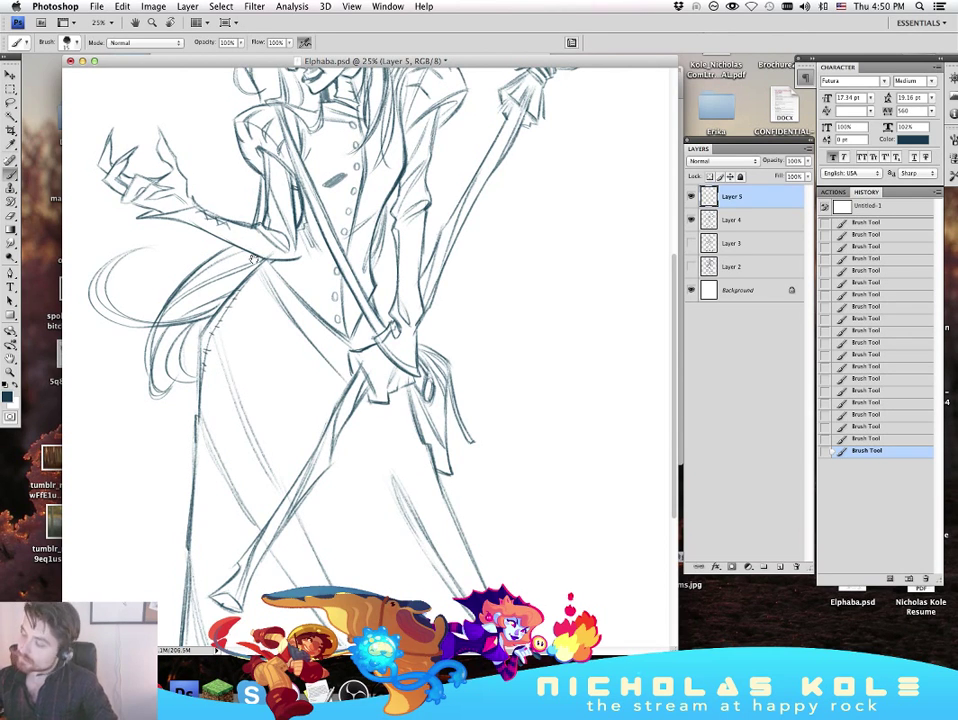
scroll(222, 318, down, 4)
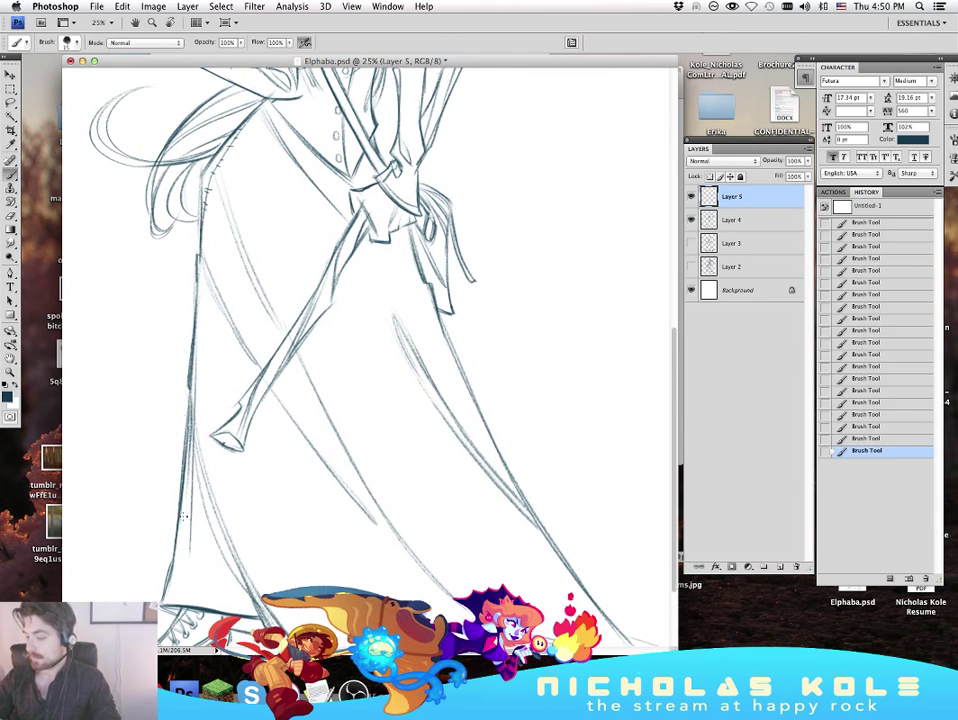
drag(191, 422, 188, 582)
key(super+z)
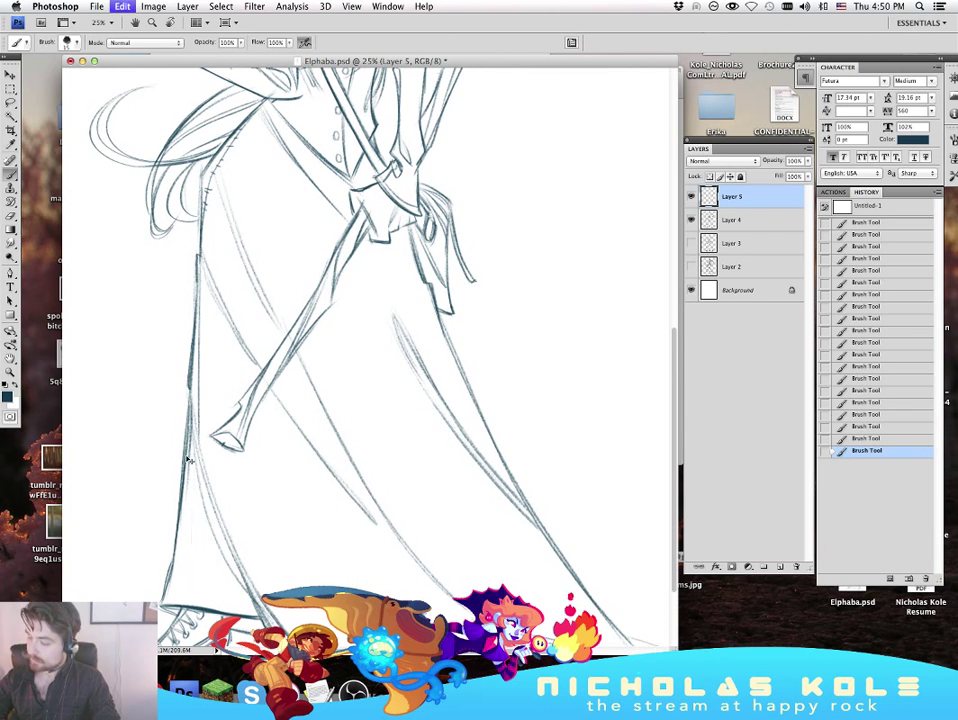
mouse_move(189, 460)
mouse_down()
mouse_move(188, 600)
mouse_move(188, 559)
mouse_up()
drag(183, 546, 189, 550)
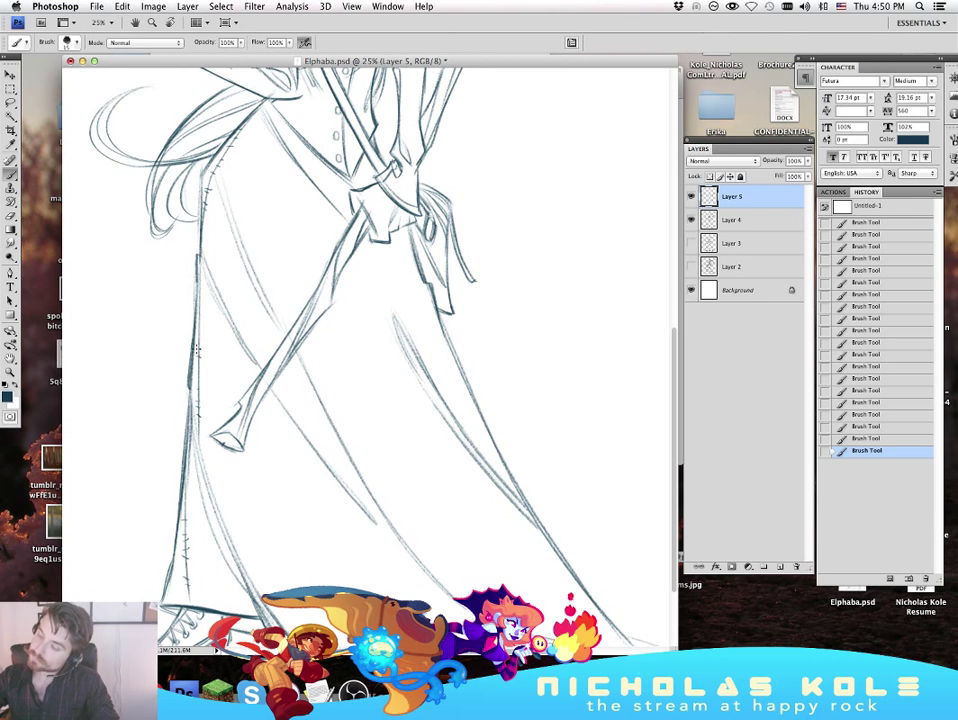
Step: Add fold strokes to the skirt below the gripping hands and detail strokes along the hat's tall crown
mouse_move(598, 520)
mouse_down()
mouse_move(563, 440)
mouse_move(573, 515)
mouse_up()
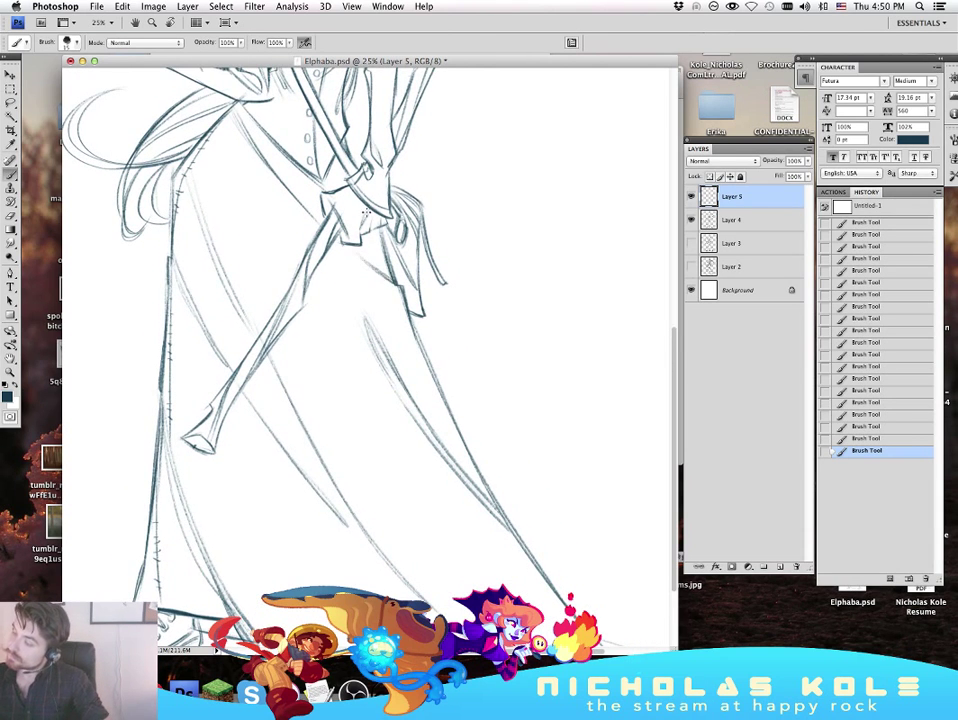
mouse_move(365, 215)
mouse_down()
mouse_move(539, 351)
mouse_move(524, 338)
mouse_move(514, 374)
mouse_up()
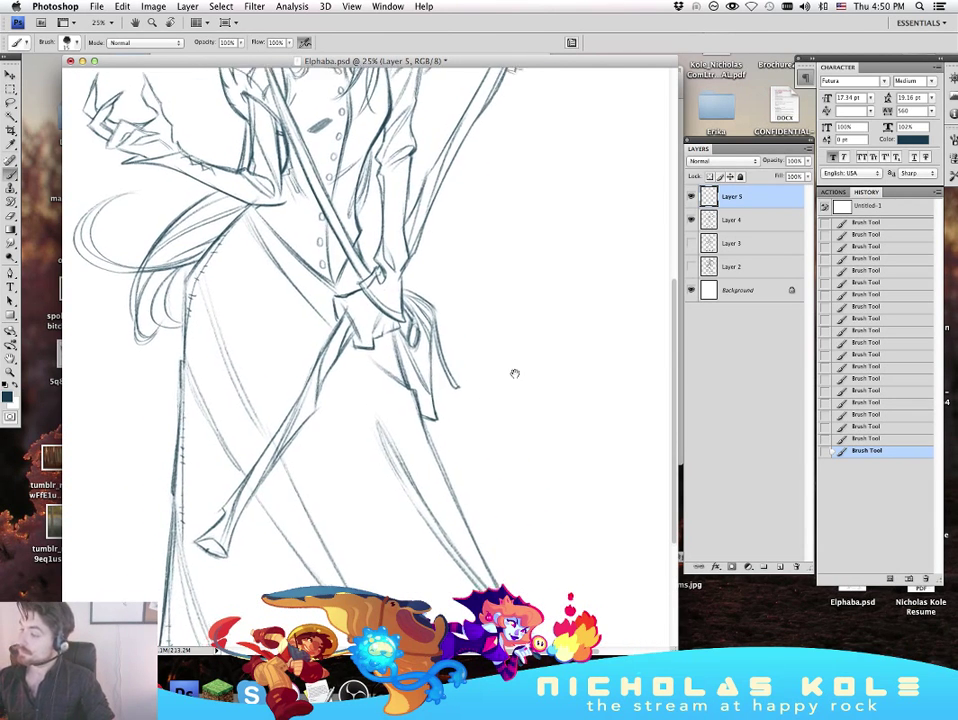
drag(559, 162, 517, 363)
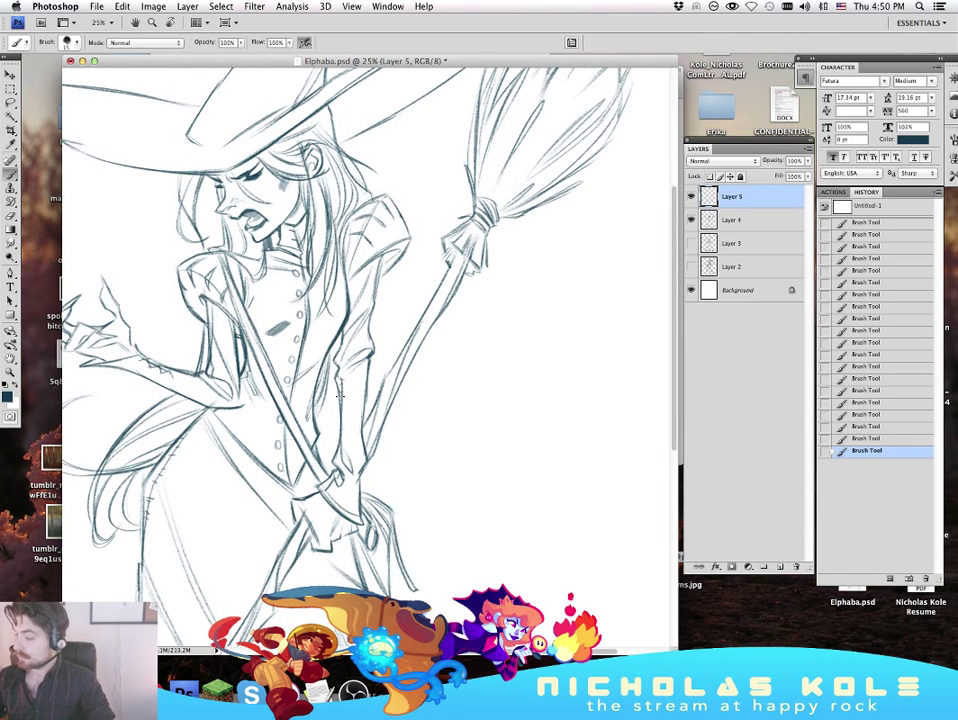
scroll(340, 396, up, 3)
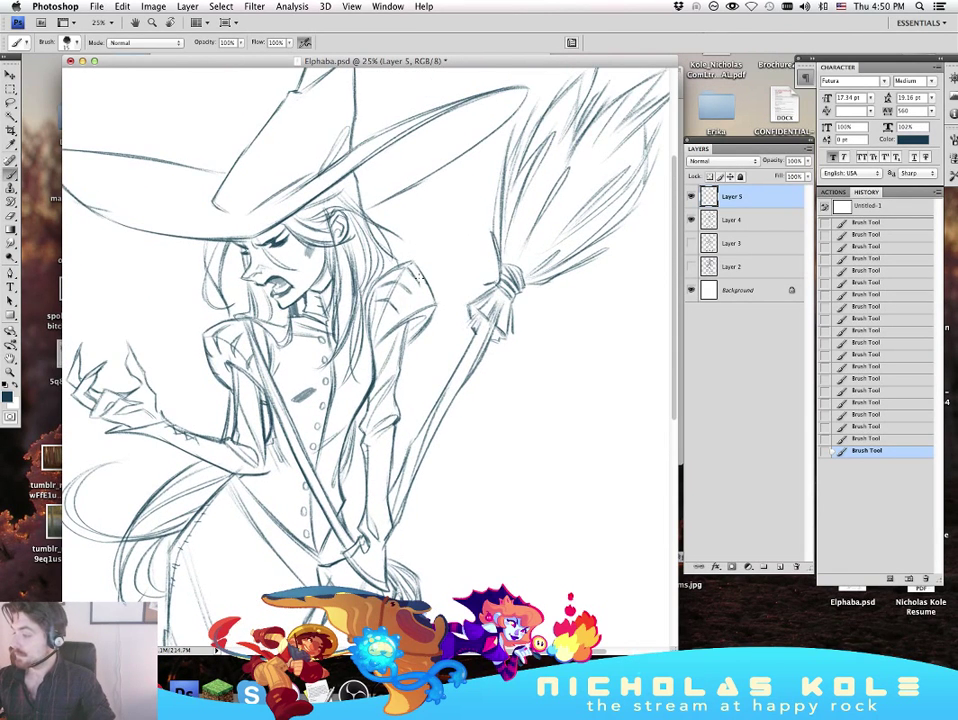
scroll(430, 285, up, 5)
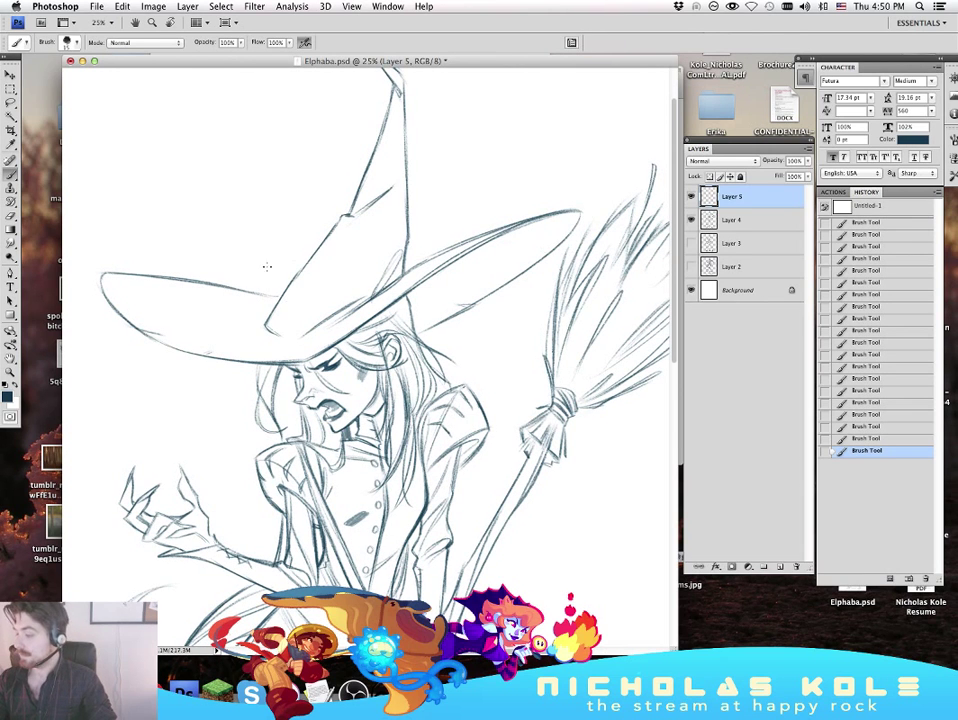
scroll(524, 293, up, 4)
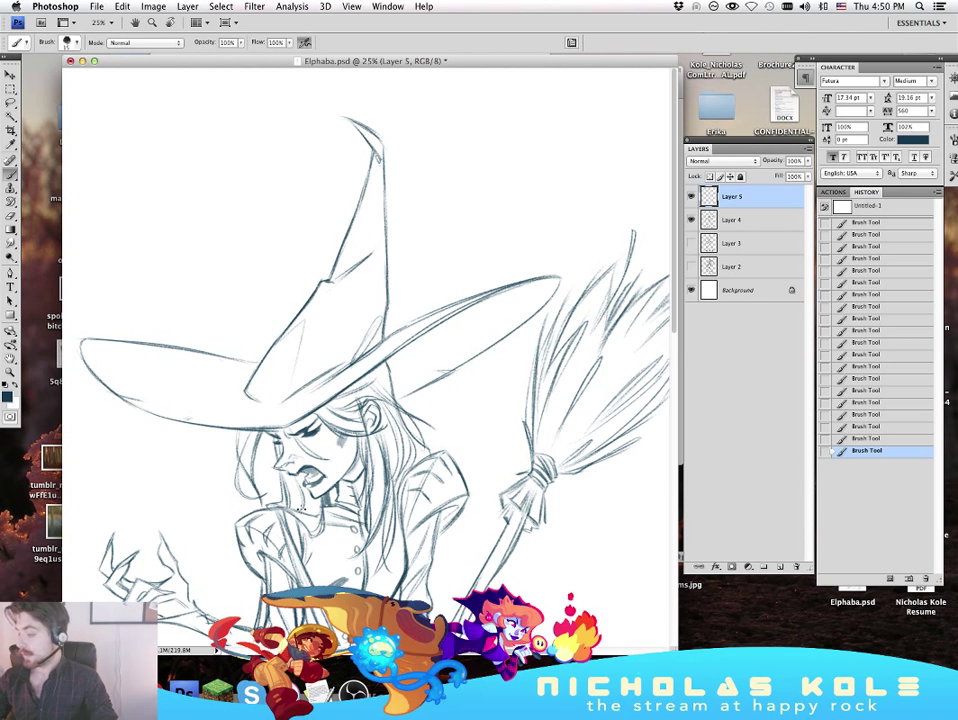
mouse_move(478, 345)
mouse_down()
mouse_move(481, 287)
mouse_move(482, 345)
mouse_up()
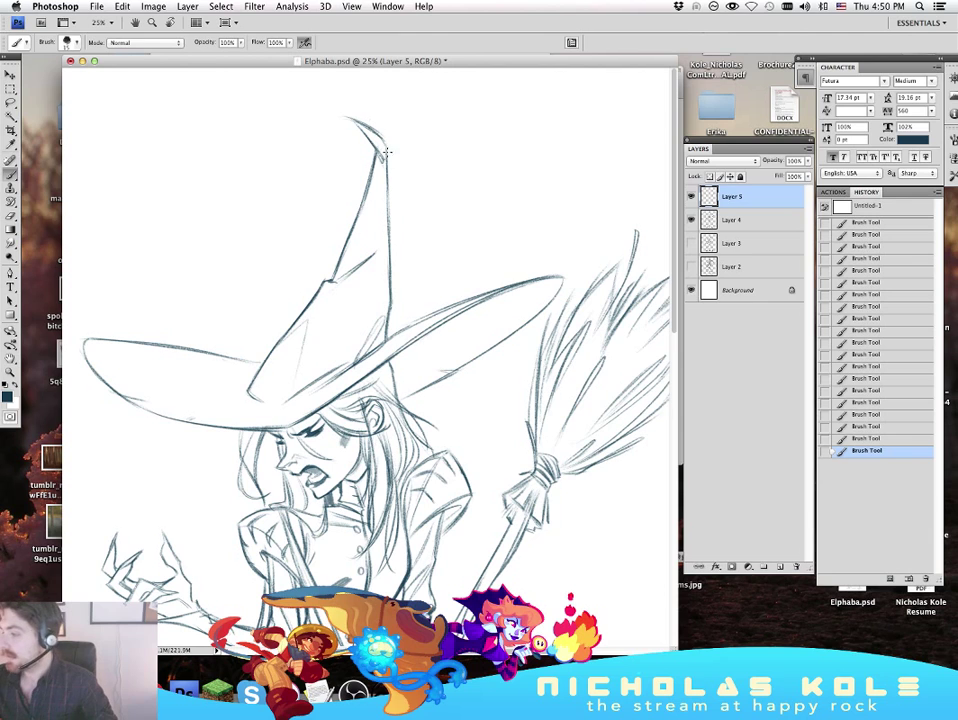
drag(386, 176, 387, 335)
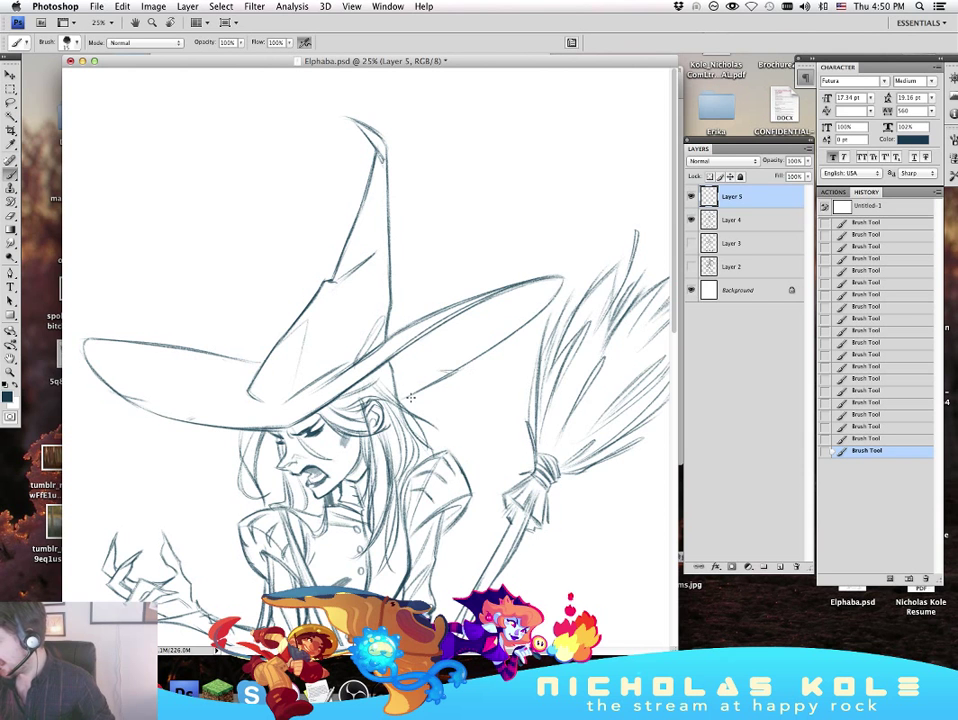
Step: Undo the last brush stroke around the witch's face
mouse_move(635, 628)
mouse_down()
mouse_move(574, 469)
mouse_move(543, 462)
mouse_up()
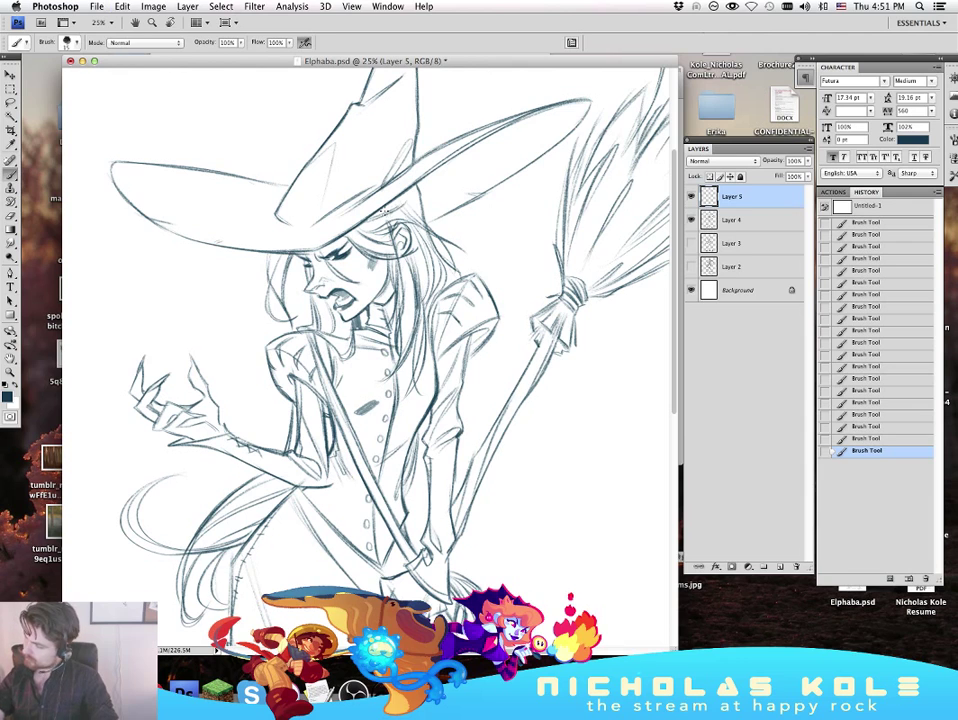
key(super+z)
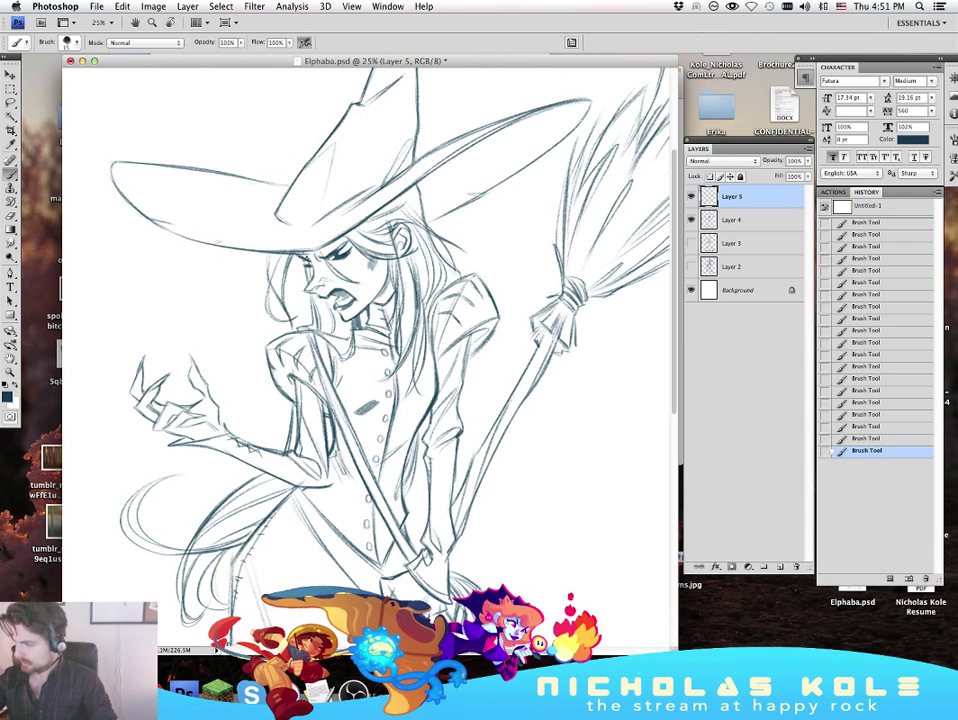
scroll(584, 515, down, 3)
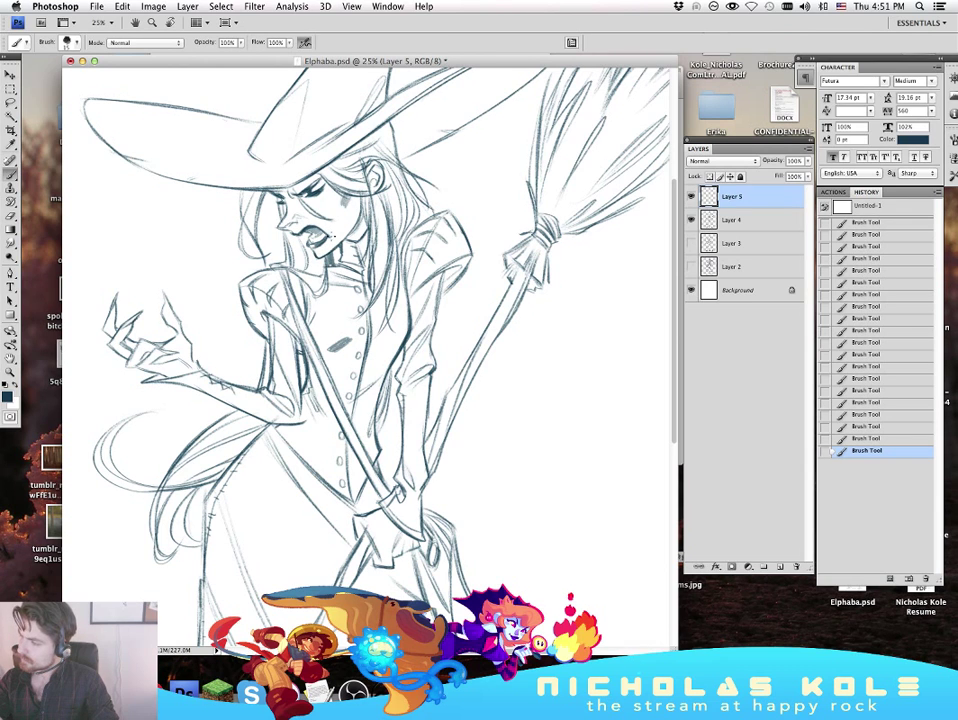
click(884, 439)
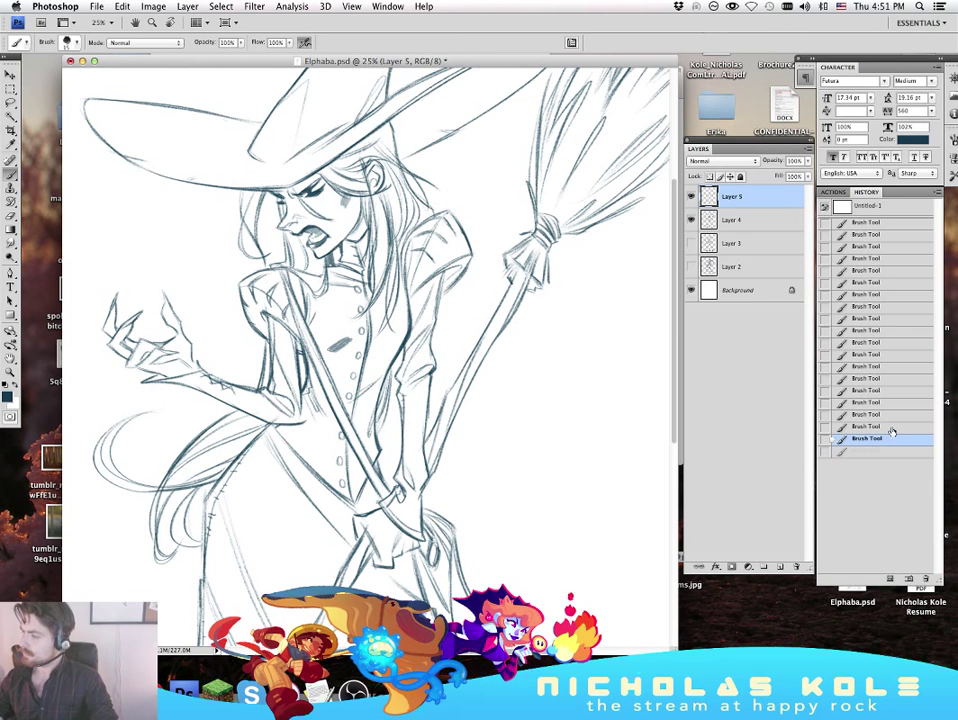
drag(512, 397, 539, 461)
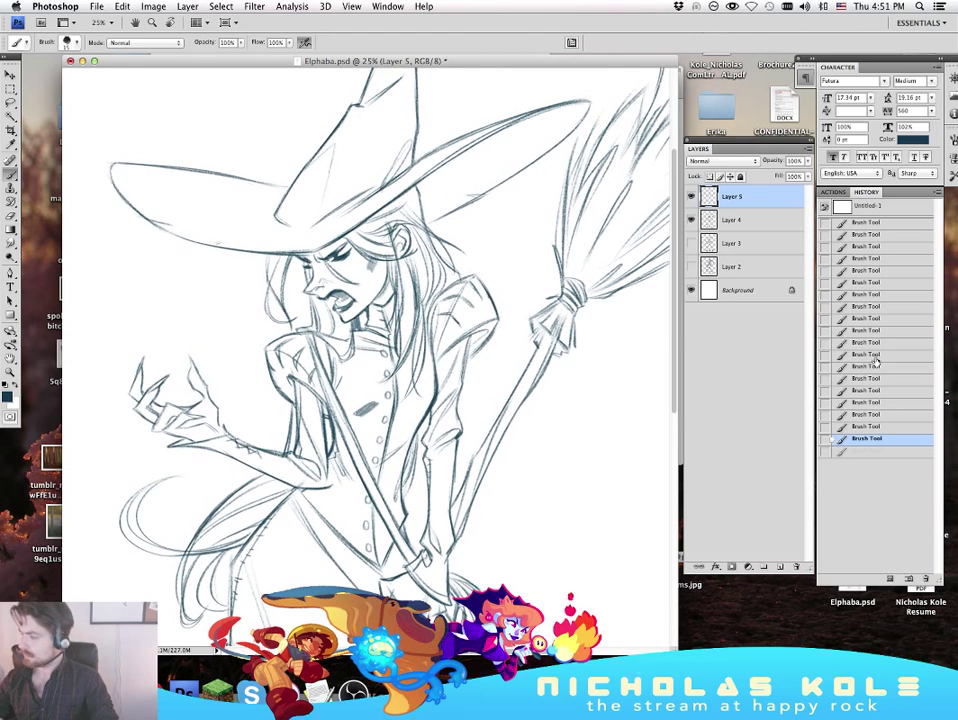
Step: Compare the drawing with and without Layer 5, and erase its stray marks near the brow and hat brim
click(691, 197)
click(691, 197)
key(e)
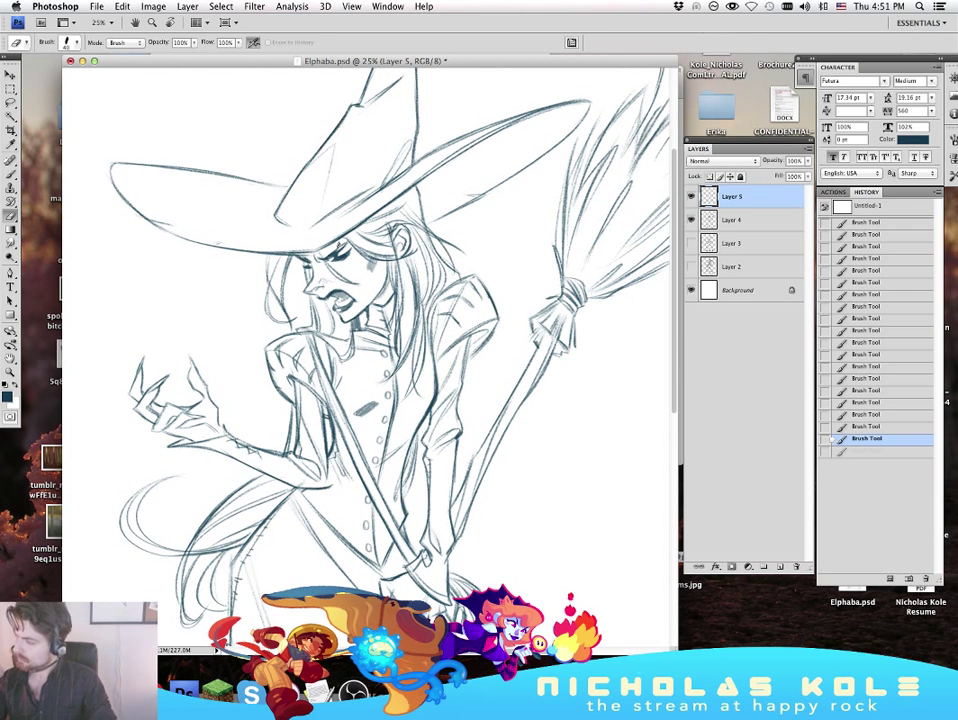
drag(338, 243, 342, 248)
drag(338, 243, 341, 246)
drag(630, 320, 658, 320)
mouse_move(630, 310)
mouse_down()
mouse_move(658, 310)
mouse_move(658, 293)
mouse_up()
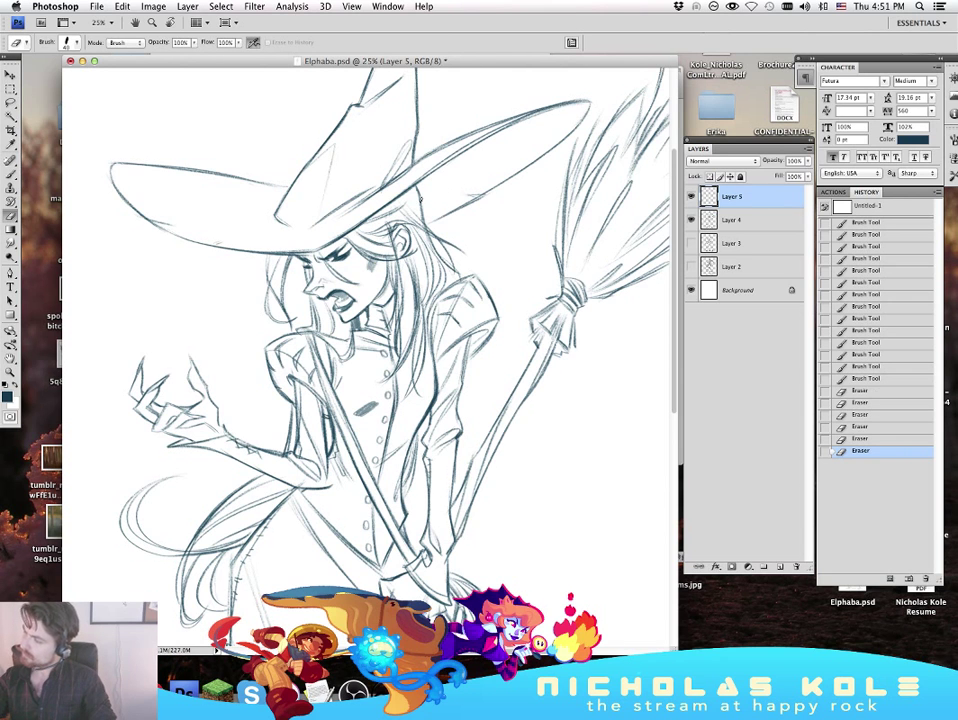
Step: Merge Layer 4 and Layer 5 into one layer and check the whole figure
shift+click(735, 220)
key(super+e)
key(z)
alt+click(440, 388)
alt+click(452, 380)
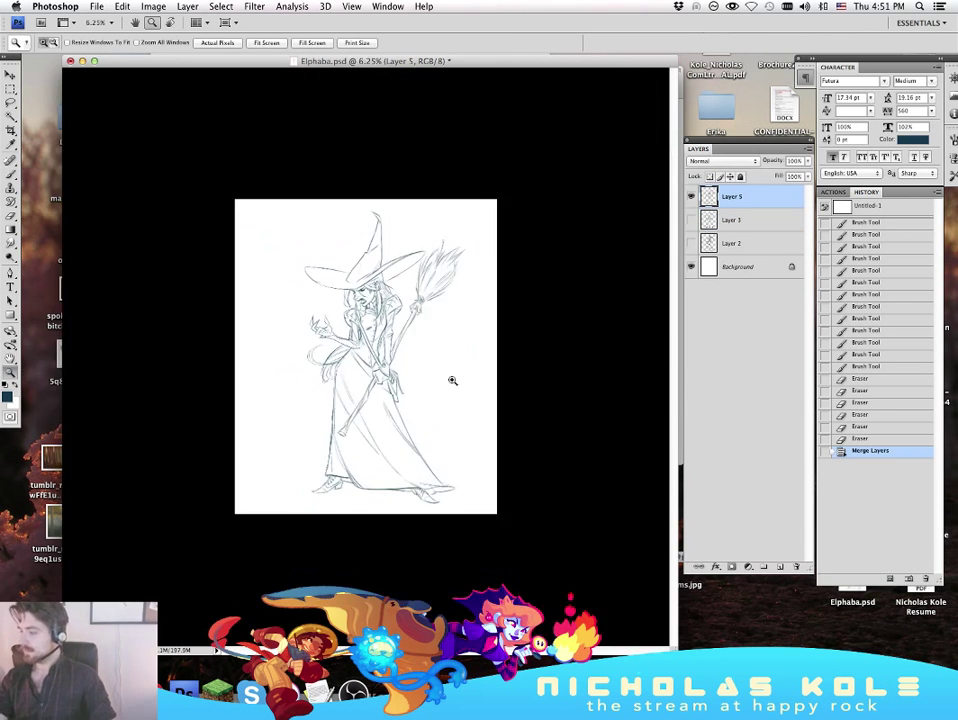
click(445, 332)
click(445, 332)
click(445, 333)
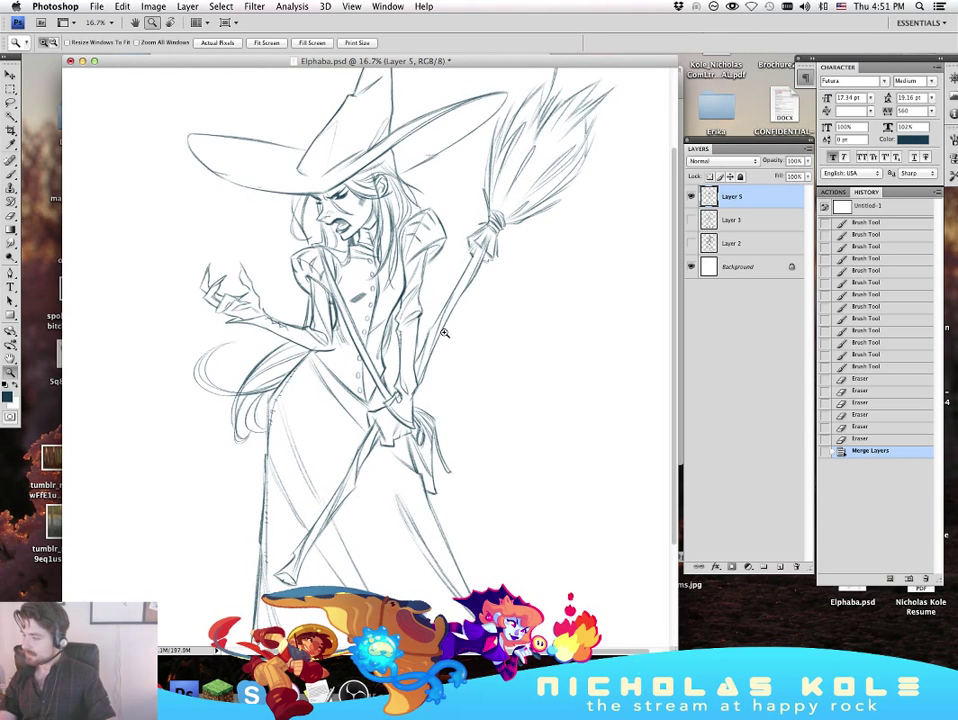
alt+click(509, 415)
Step: Brush a few fold strokes into the skirt just below the hands gripping the broom, replacing the first attempt
key(b)
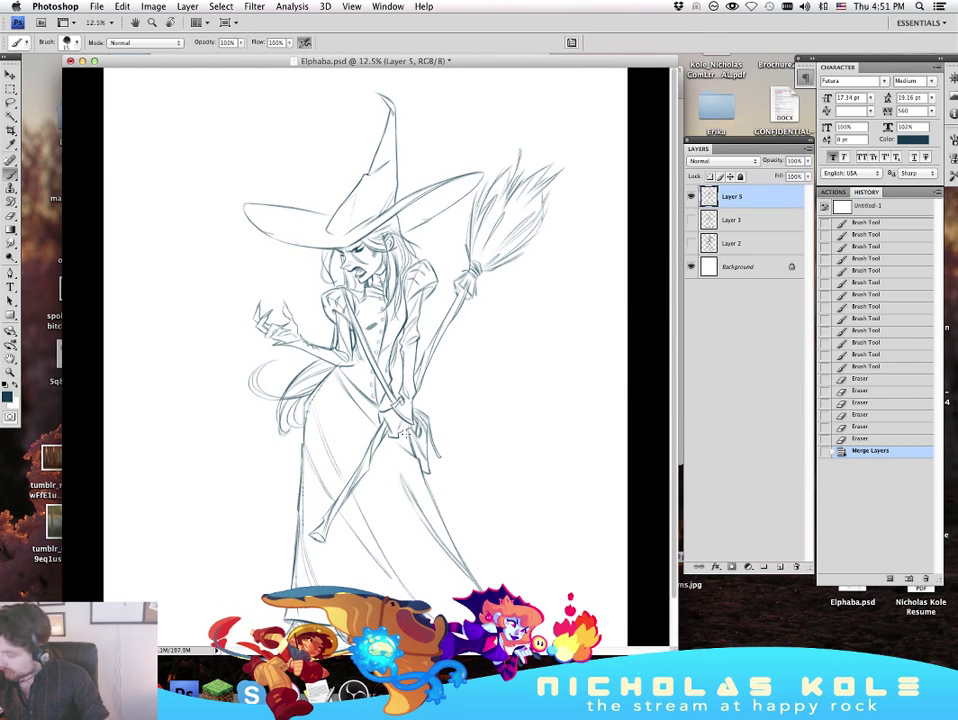
mouse_move(404, 434)
mouse_down()
mouse_move(402, 426)
mouse_move(417, 446)
mouse_up()
key(super+z)
drag(464, 452, 467, 400)
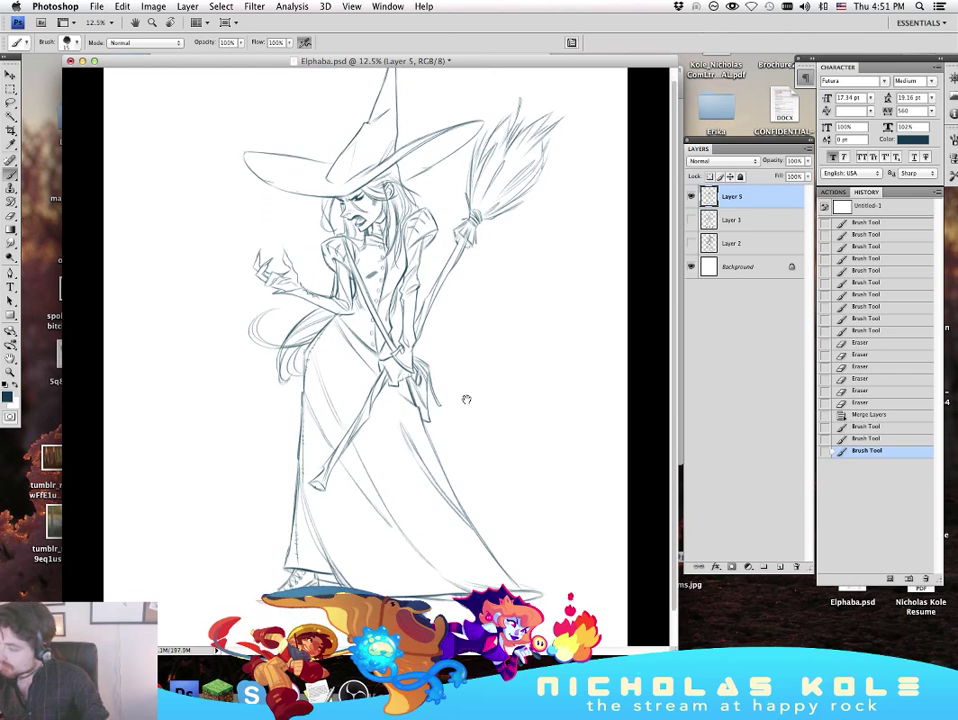
mouse_move(407, 382)
mouse_down()
mouse_move(419, 405)
mouse_move(405, 454)
mouse_up()
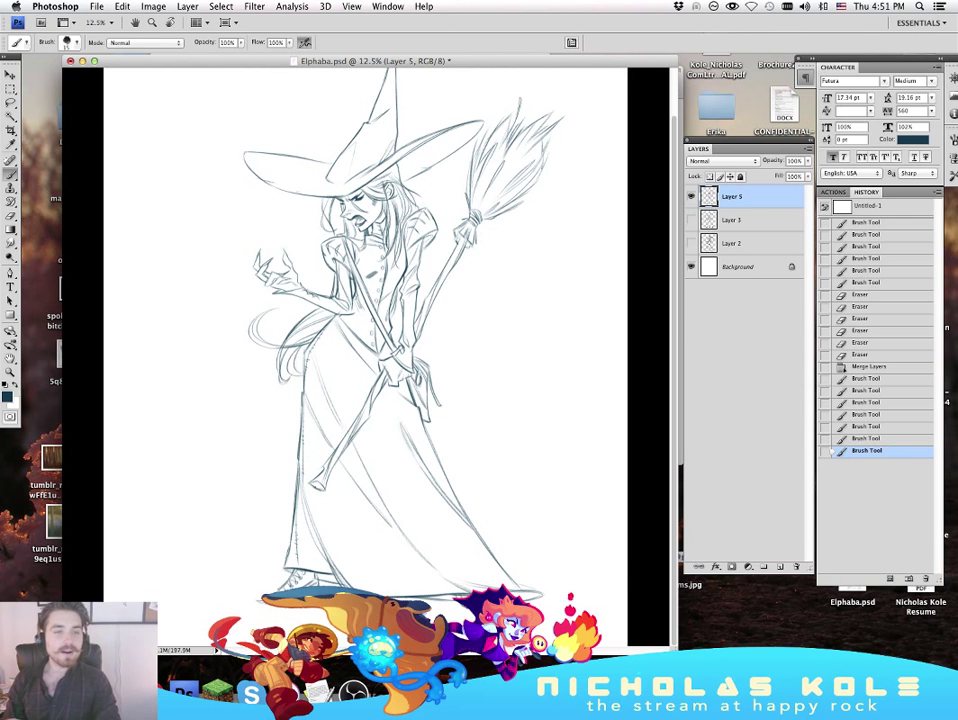
key(Tab)
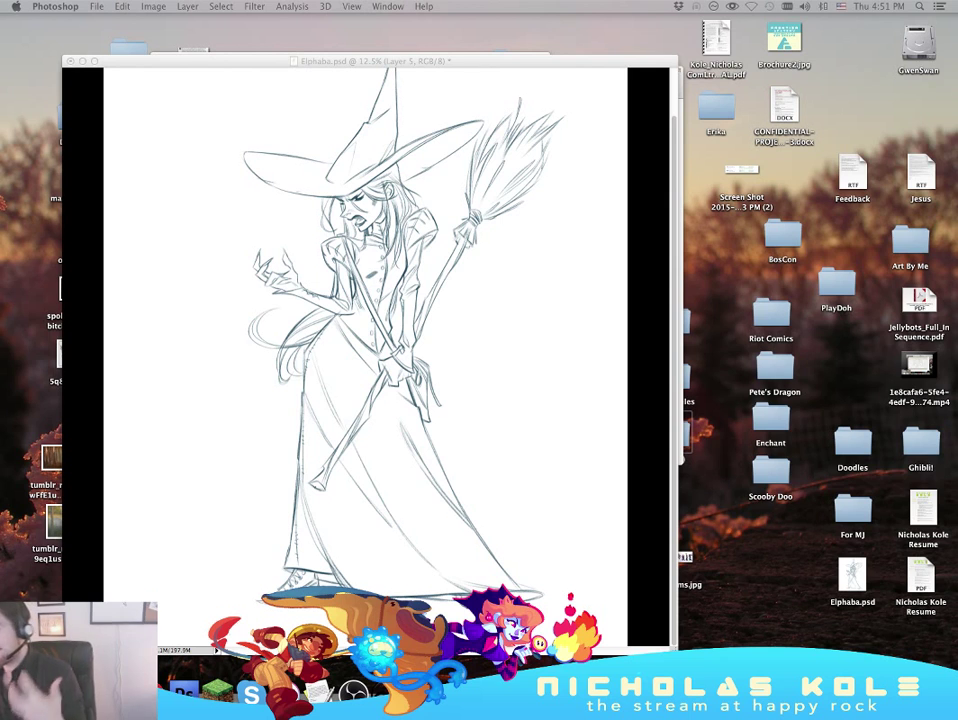
key(Tab)
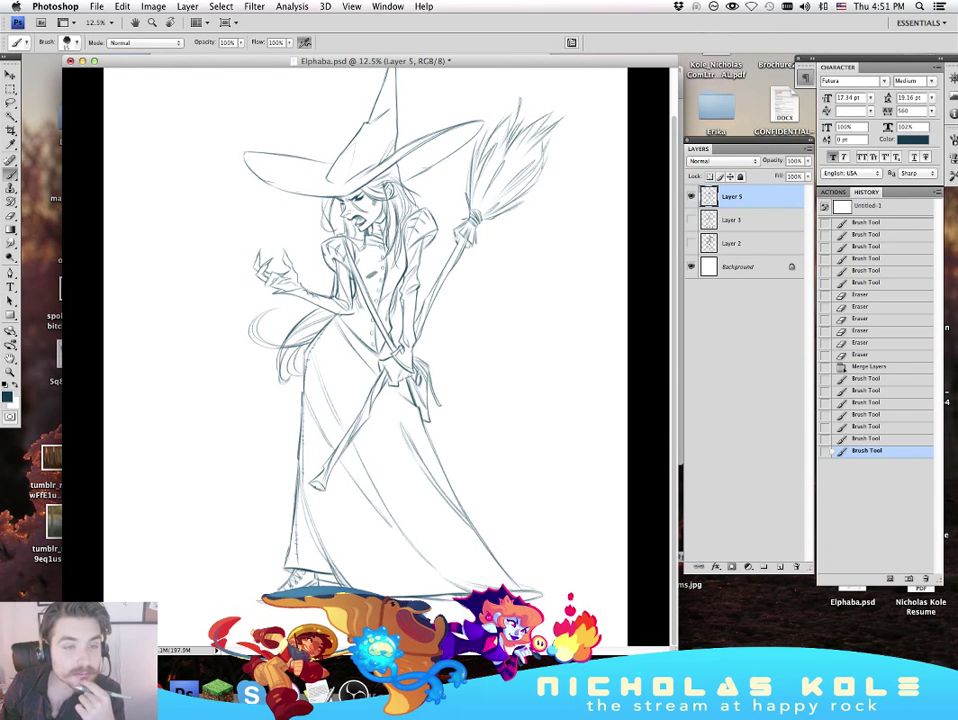
key(Tab)
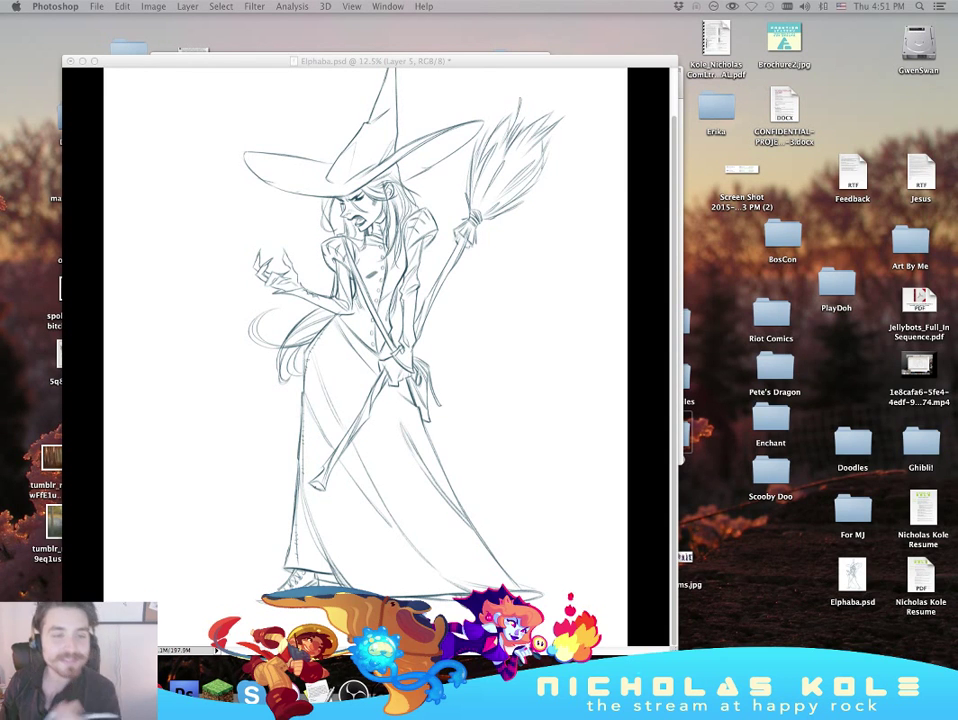
key(Tab)
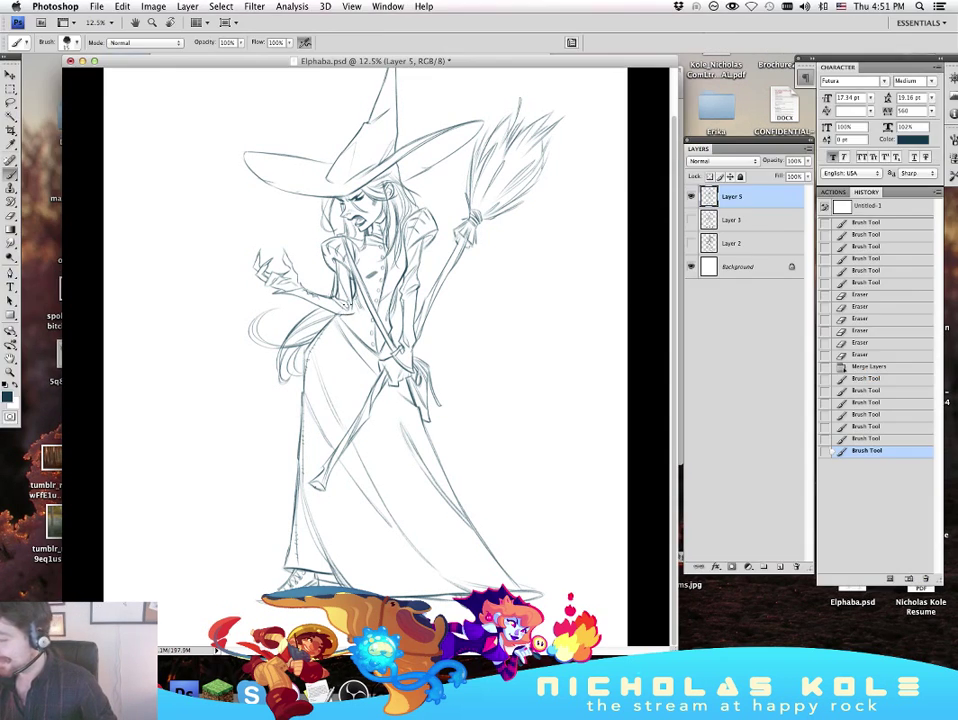
Step: Darken the puffed sleeve outline on the raised arm's shoulder with brush strokes and erase stray marks around it
key(z)
click(340, 248)
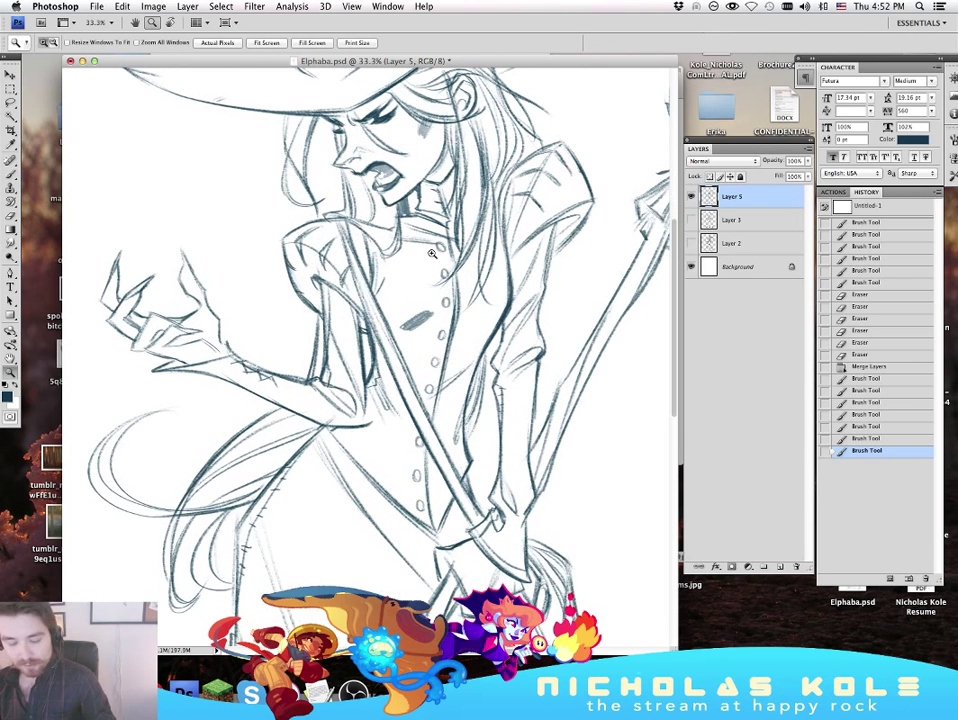
key(b)
key(super+z)
drag(282, 239, 349, 212)
mouse_move(284, 237)
mouse_down()
mouse_move(291, 272)
mouse_move(314, 305)
mouse_up()
key(e)
drag(638, 202, 663, 202)
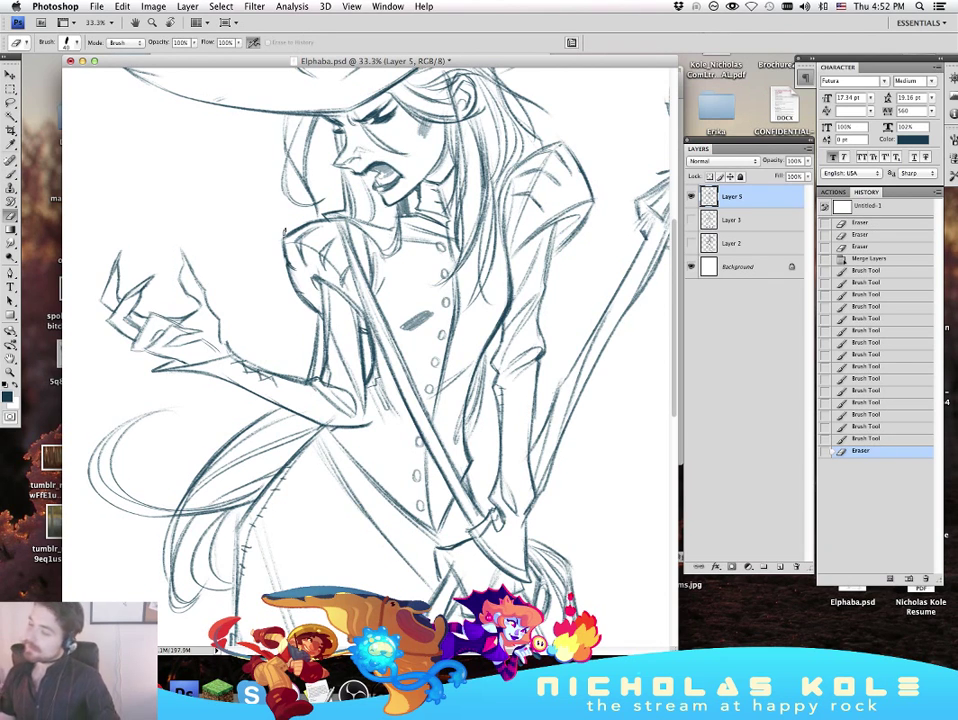
mouse_move(303, 293)
mouse_down()
mouse_move(294, 297)
mouse_move(288, 282)
mouse_up()
key(b)
key(super+z)
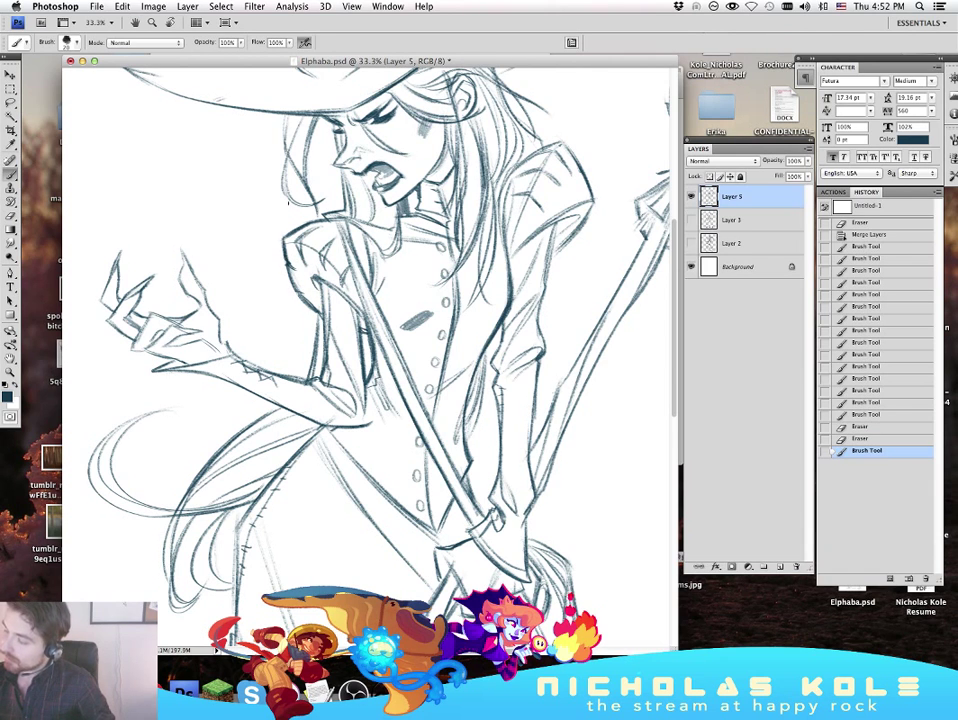
Step: Redraw the outer curve of the broom-side puffed sleeve and touch up the lower edge of the opposite puff
drag(567, 147, 589, 190)
key(super+z)
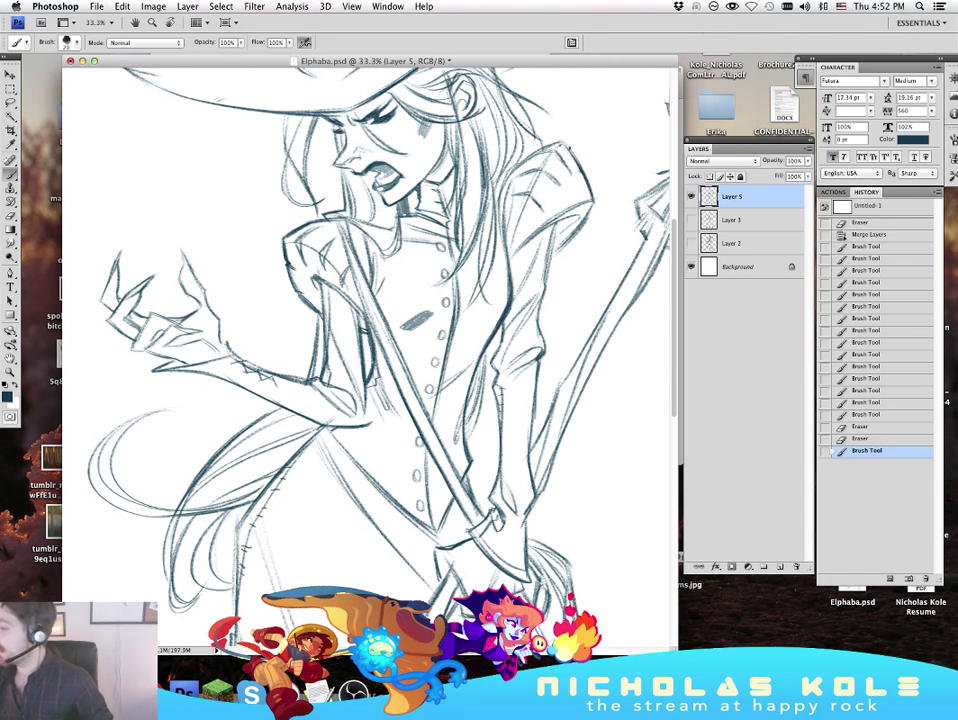
mouse_move(567, 147)
mouse_down()
mouse_move(592, 198)
mouse_move(578, 224)
mouse_up()
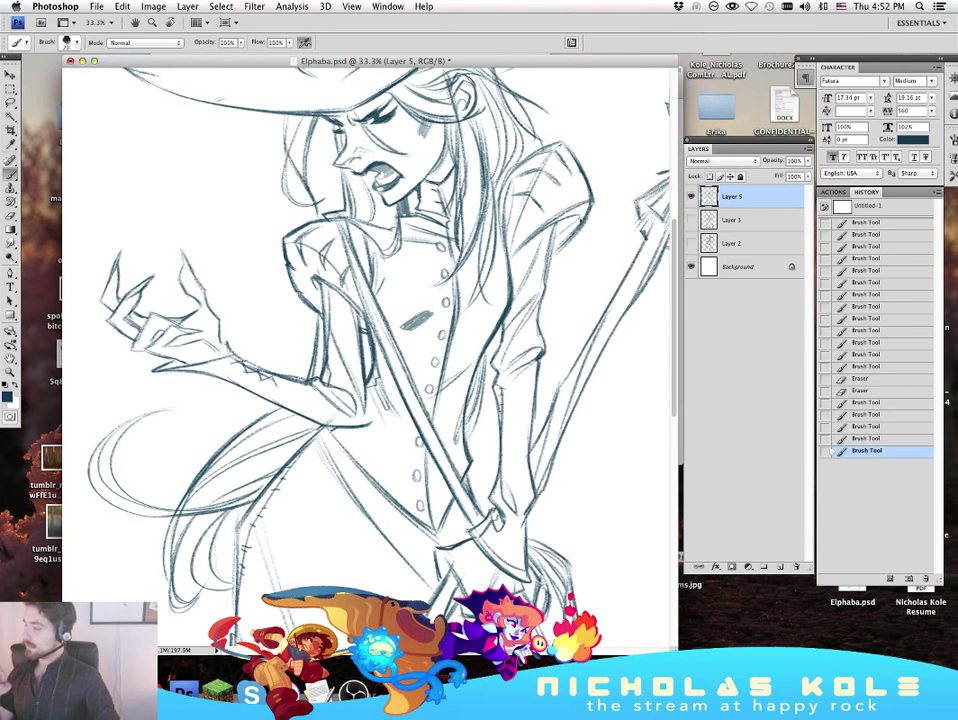
key(super+z)
drag(309, 281, 315, 307)
key(super+z)
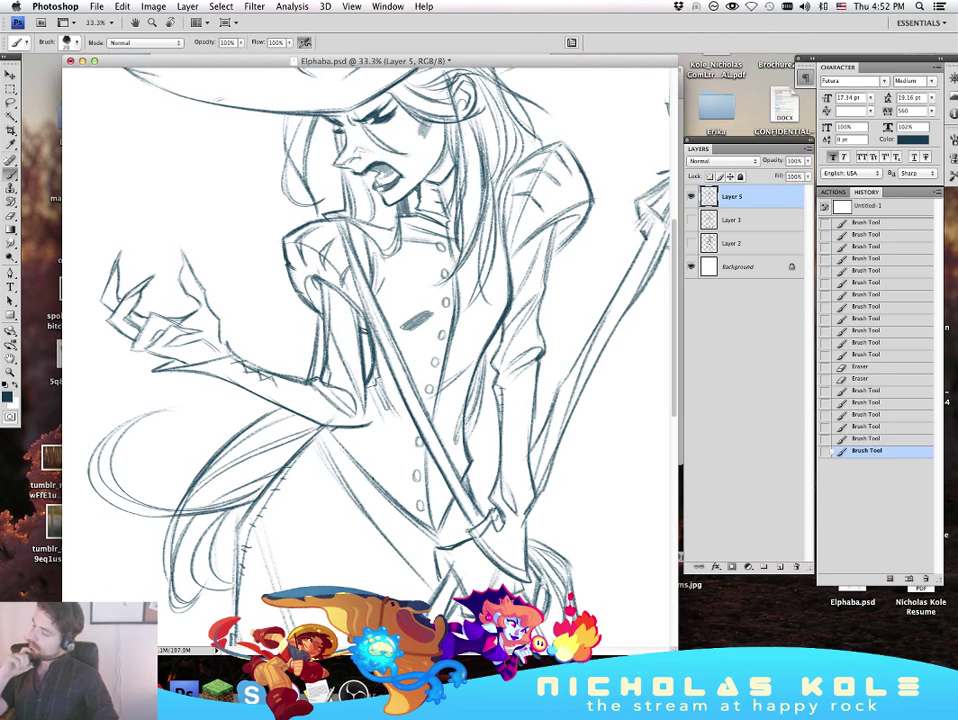
Step: Brush strands into the long hair hanging below the witch's ear, redoing strokes that miss
drag(564, 321, 534, 484)
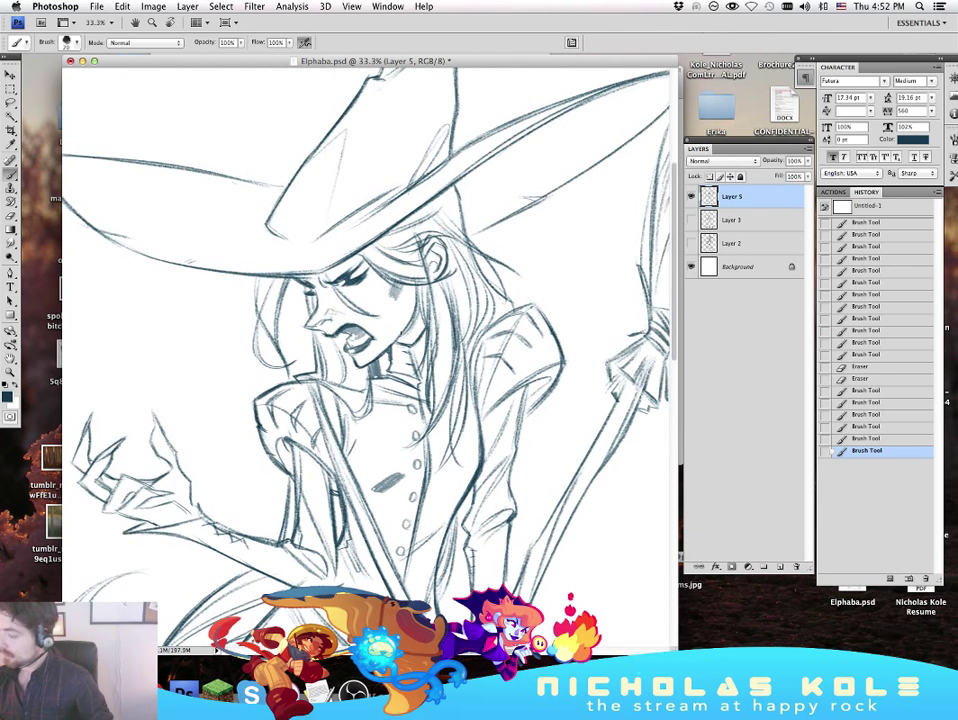
mouse_move(414, 313)
mouse_down()
mouse_move(408, 328)
mouse_move(418, 306)
mouse_up()
drag(421, 288, 420, 302)
mouse_move(424, 284)
mouse_down()
mouse_move(421, 298)
mouse_move(447, 269)
mouse_move(422, 306)
mouse_up()
key(super+z)
key(super+z)
key(super+z)
mouse_move(426, 286)
mouse_down()
mouse_move(418, 315)
mouse_move(428, 358)
mouse_move(419, 373)
mouse_up()
key(super+z)
key(super+z)
key(super+z)
drag(434, 300, 414, 384)
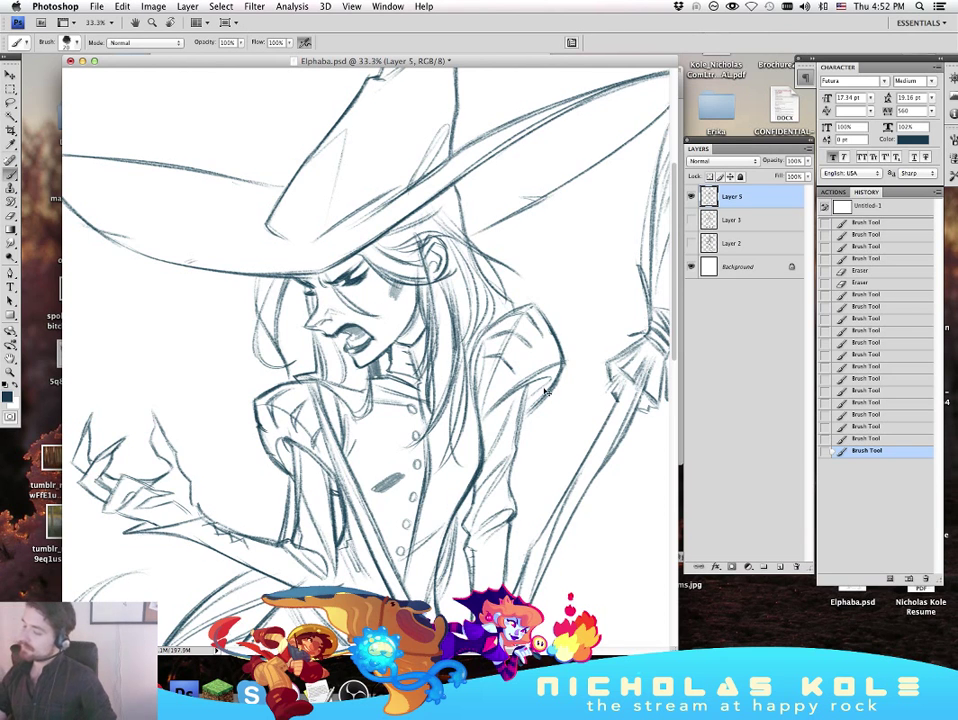
key(super+z)
key(super+z)
Step: Add a short stroke to the loose hair in front of the face under the brim, and check the whole figure
drag(551, 507, 523, 487)
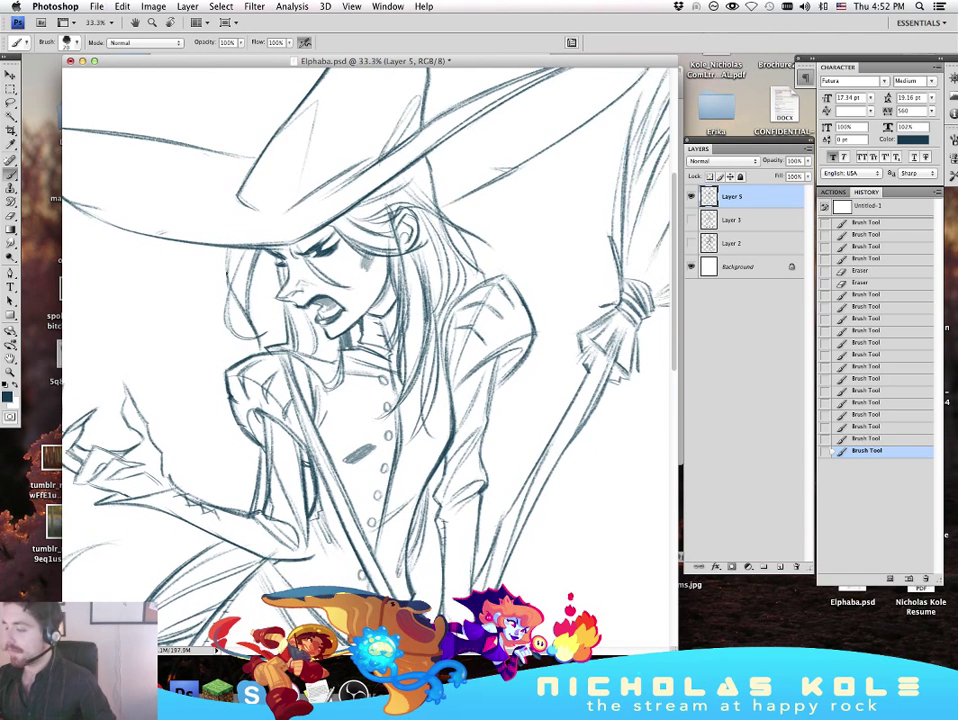
drag(229, 250, 228, 276)
drag(527, 461, 539, 486)
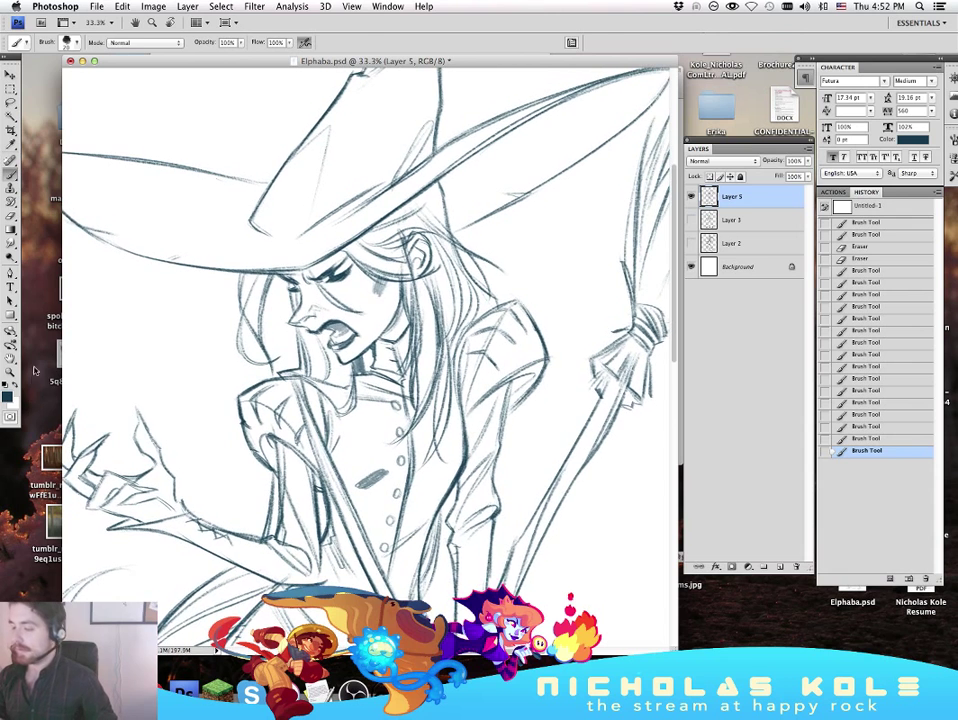
click(11, 373)
alt+click(293, 388)
alt+click(293, 388)
alt+click(293, 388)
alt+click(293, 388)
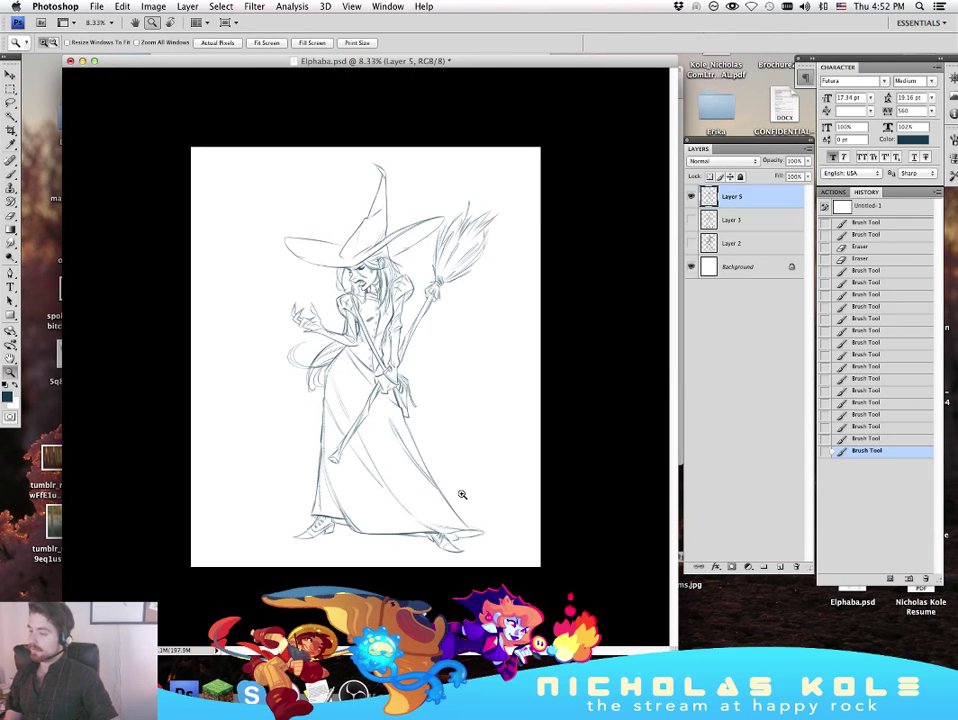
Step: Brush a row of short stitch marks down the upper part of the skirt's back edge
click(385, 421)
click(387, 422)
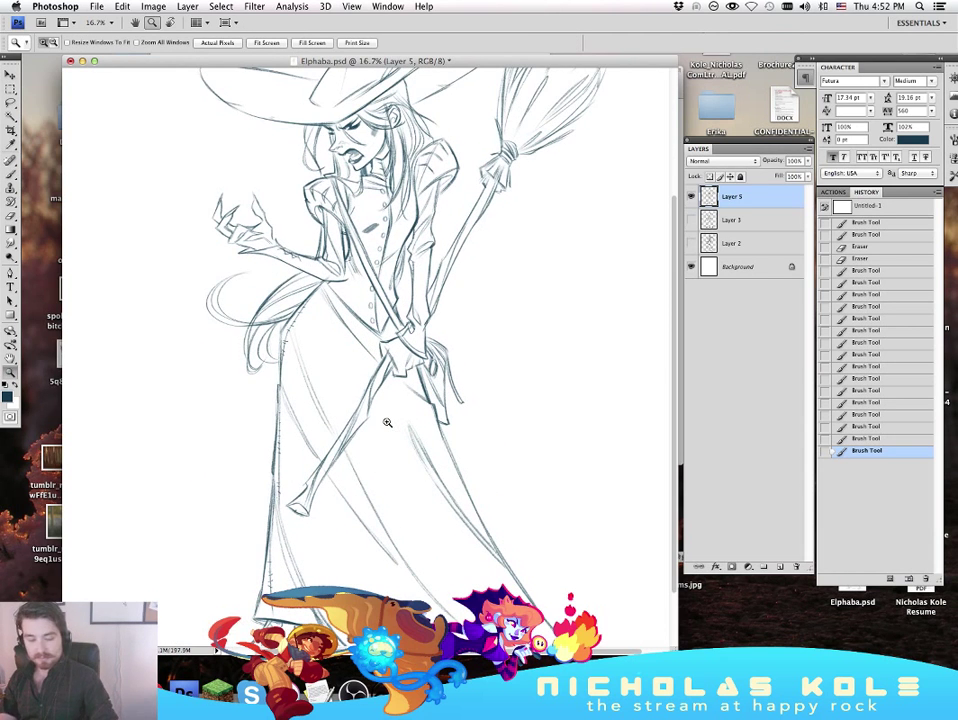
key(b)
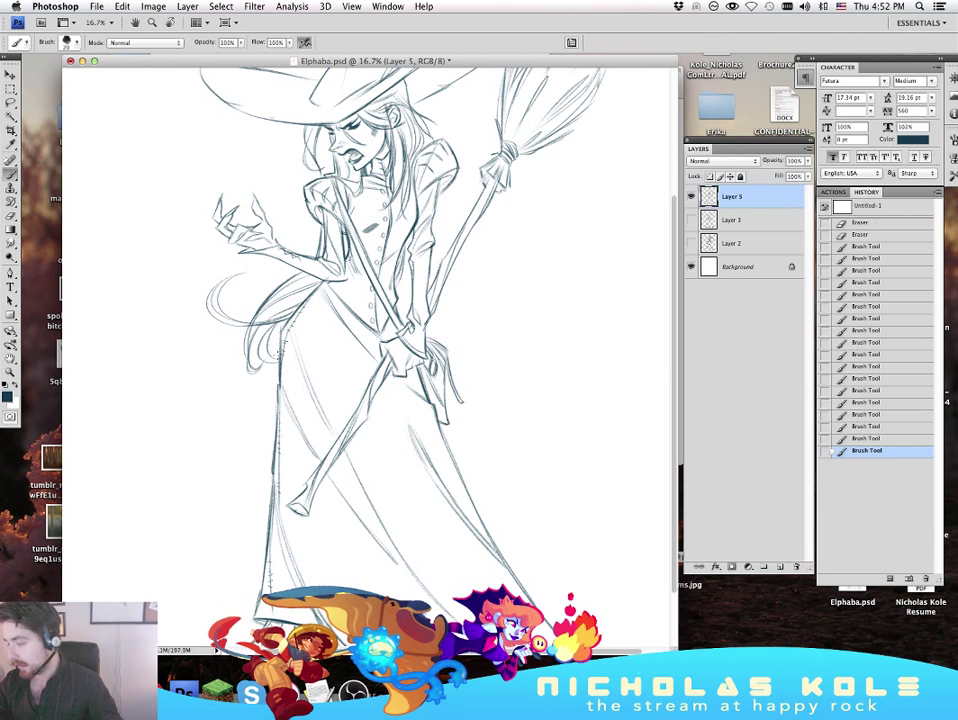
key(super+z)
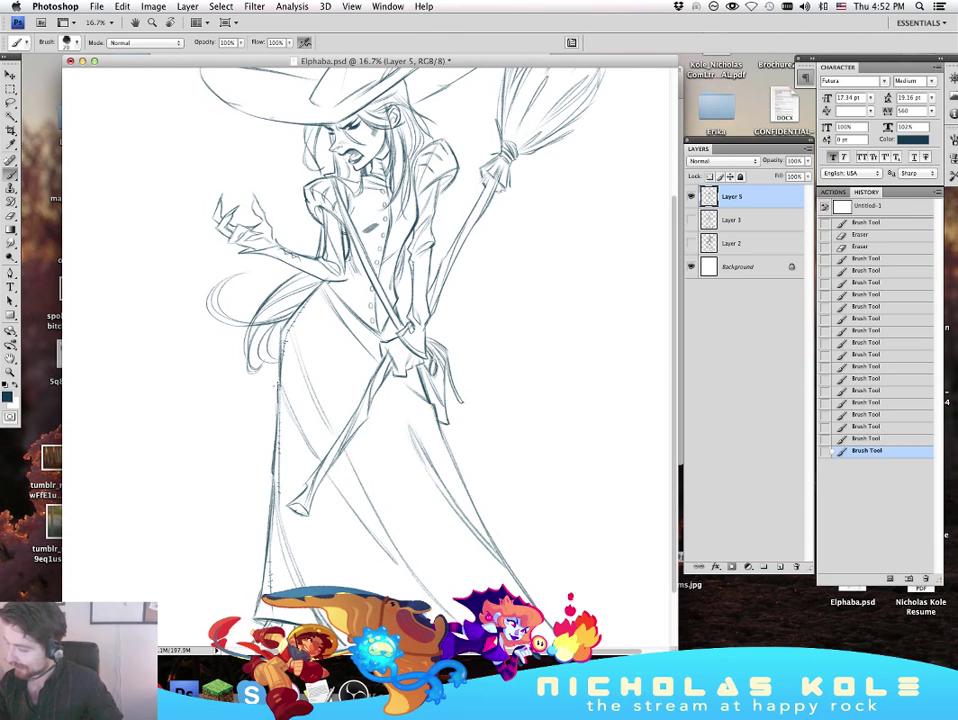
drag(277, 386, 281, 387)
drag(276, 392, 280, 398)
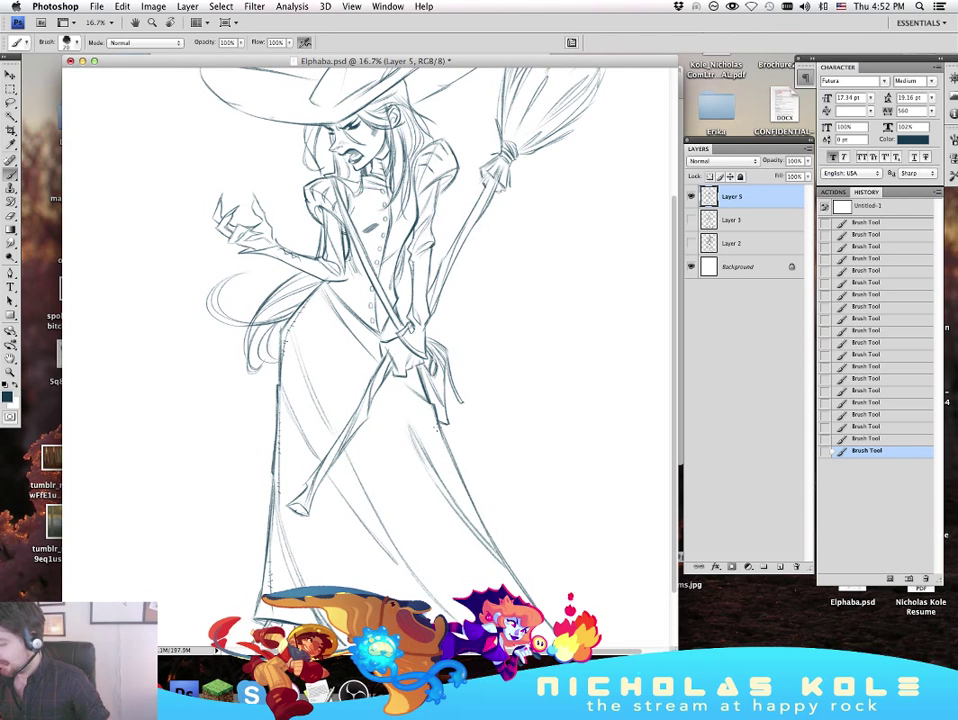
Step: Brush small details into the ribbon tail hanging beside the hands that grip the broom
drag(587, 541, 555, 463)
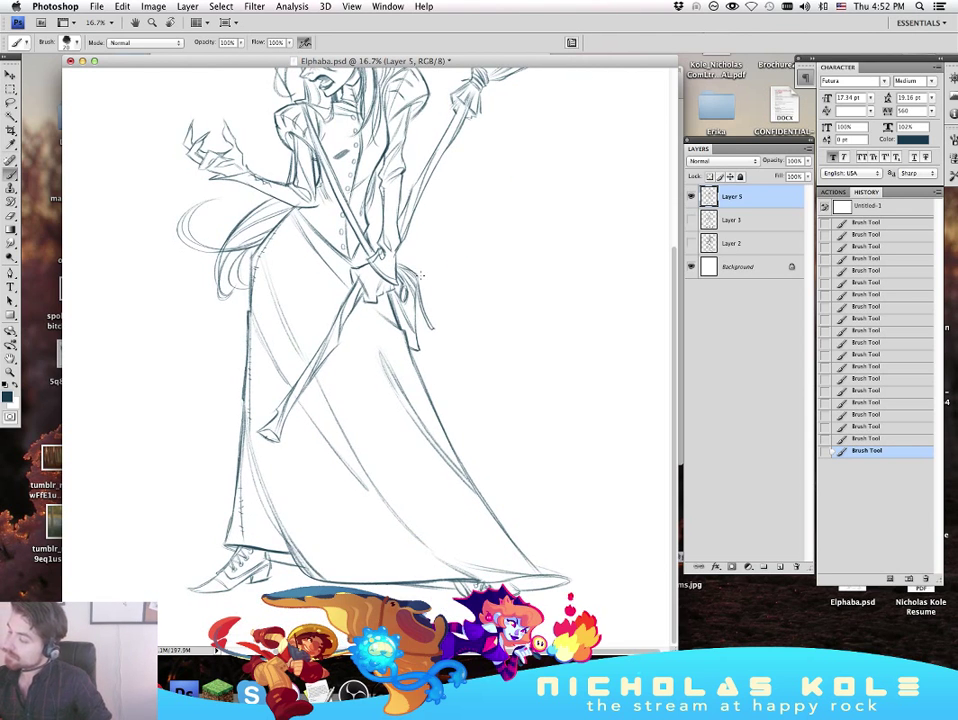
key(super+s)
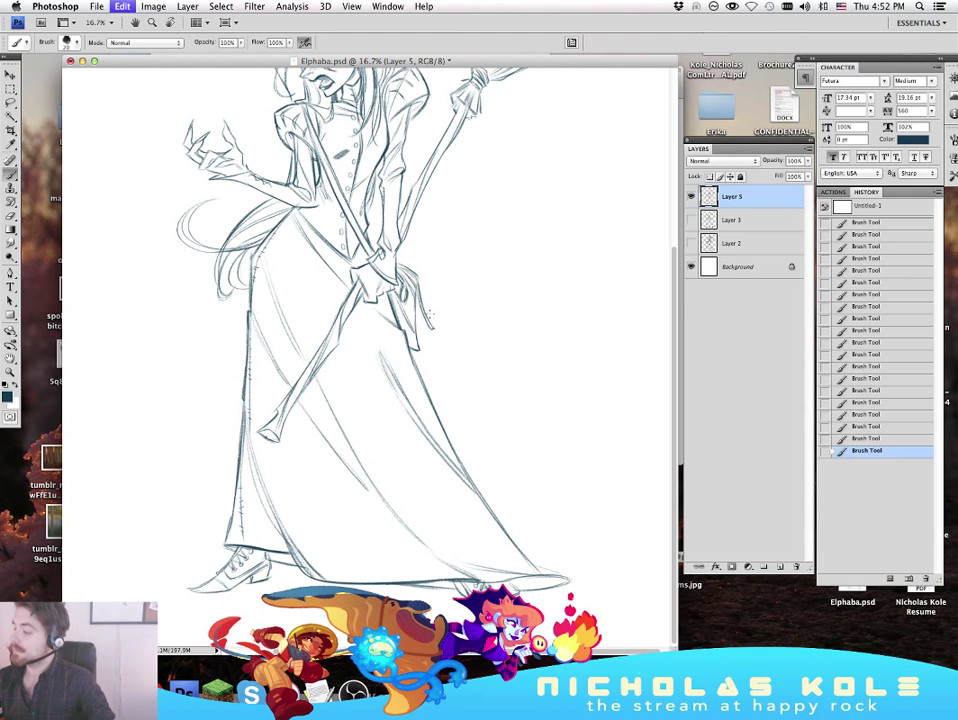
scroll(434, 276, up, 3)
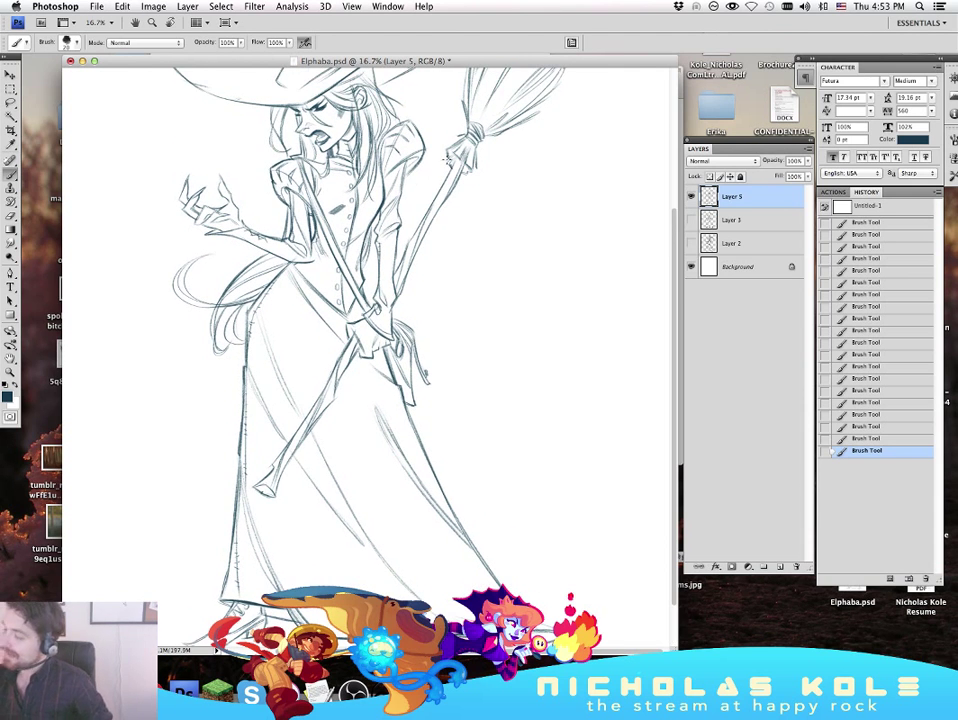
Step: Strengthen the drooping side of the hat brim, from its tip along the lower edge to the forehead, redoing poor strokes
scroll(530, 442, up, 6)
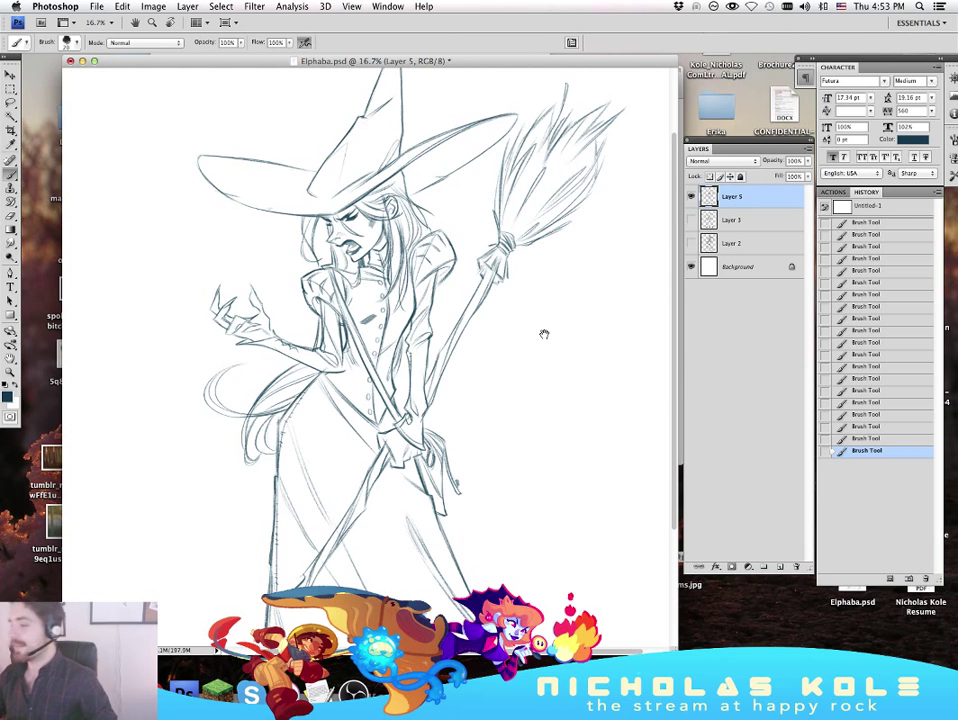
scroll(407, 250, up, 3)
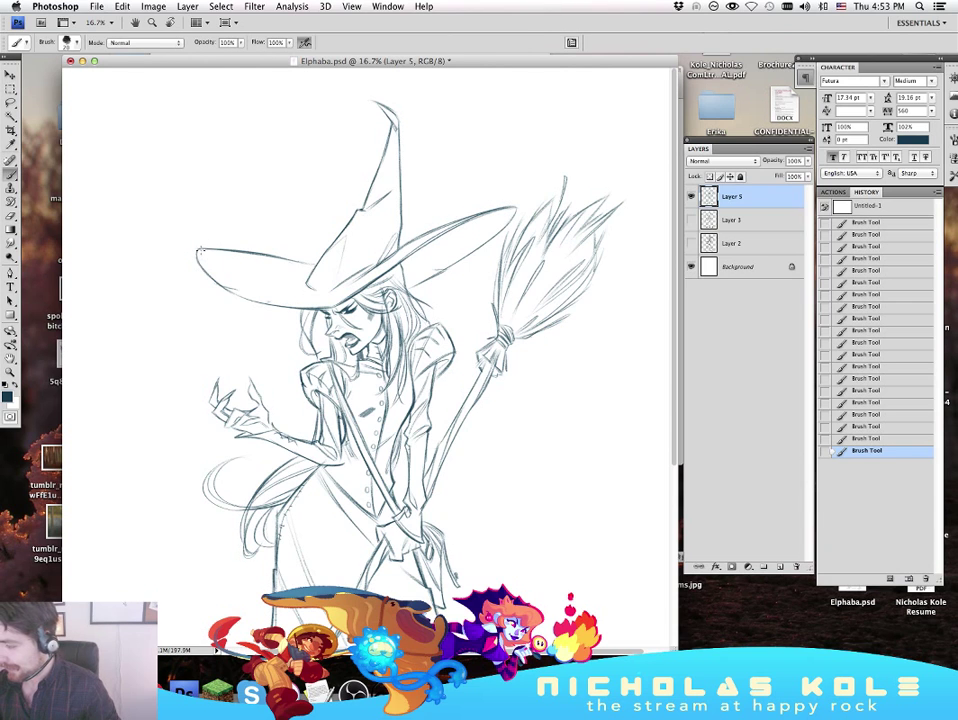
key(super+z)
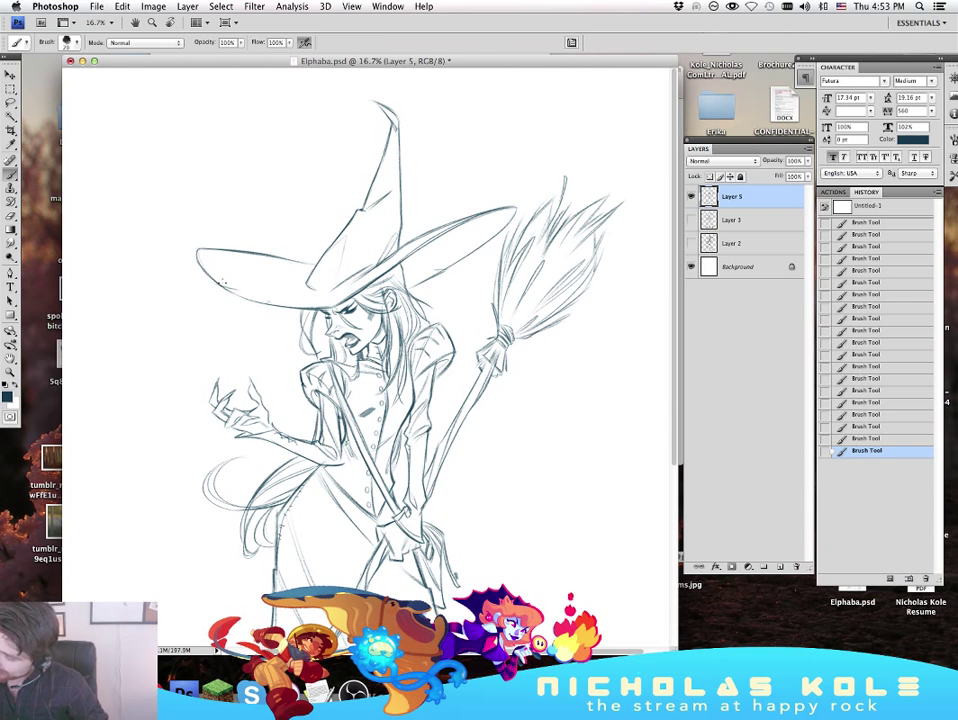
mouse_move(206, 264)
mouse_down()
mouse_move(229, 294)
mouse_move(264, 305)
mouse_up()
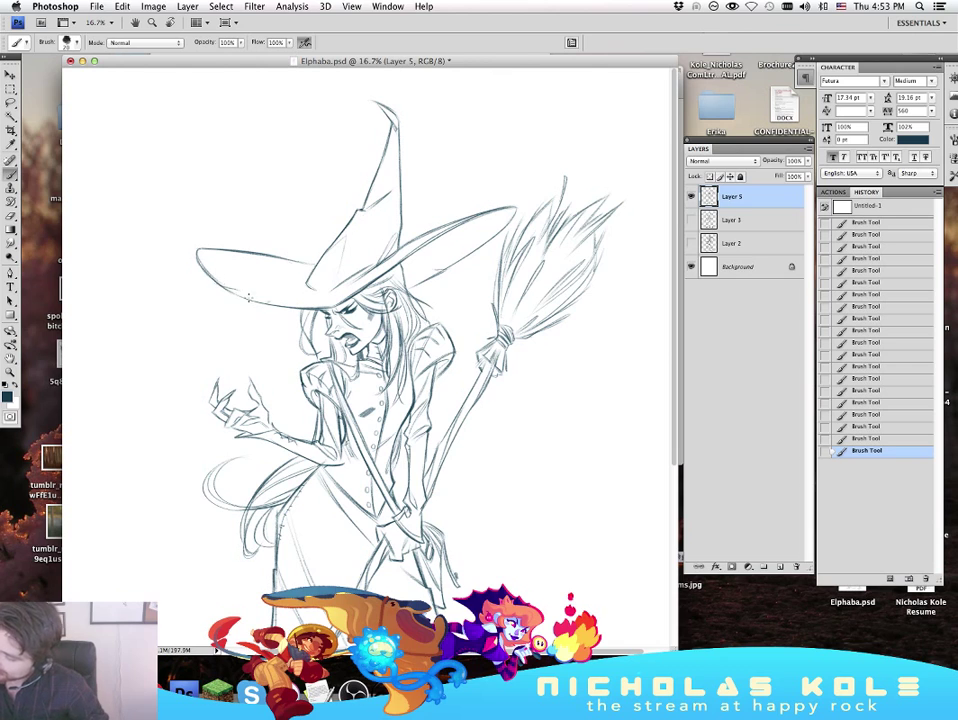
key(super+z)
key(super+s)
key(super+s)
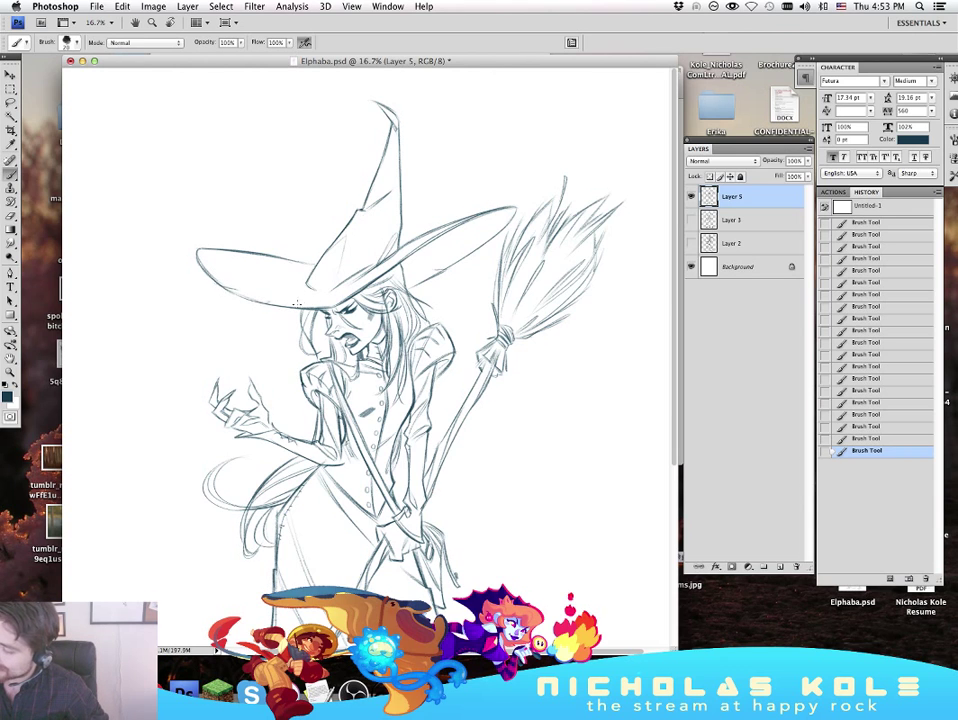
key(super+s)
key(super+s)
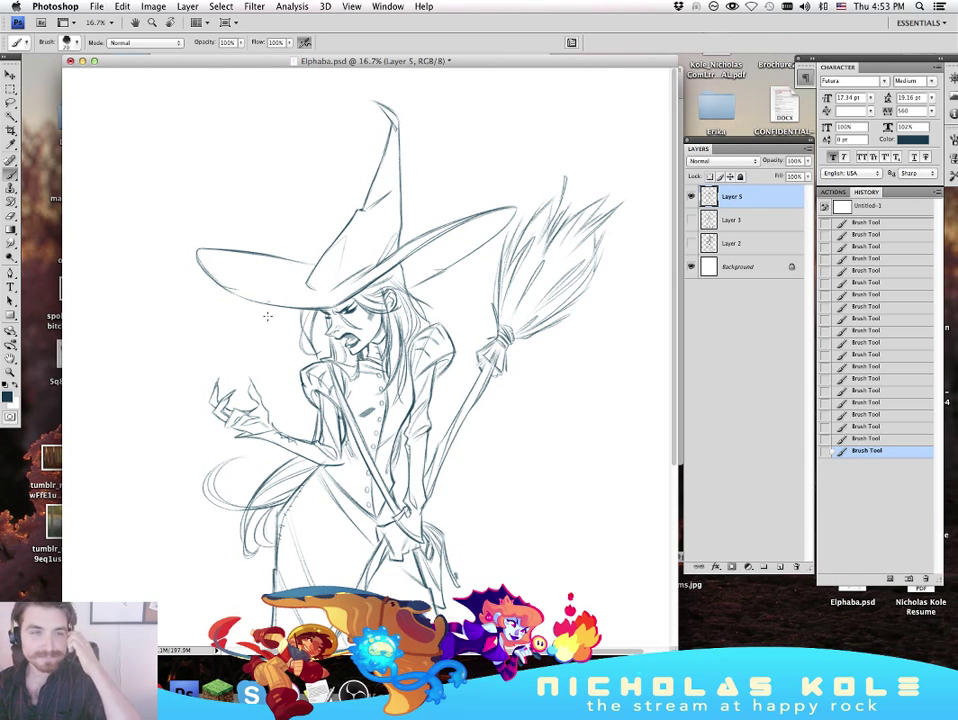
key(super+s)
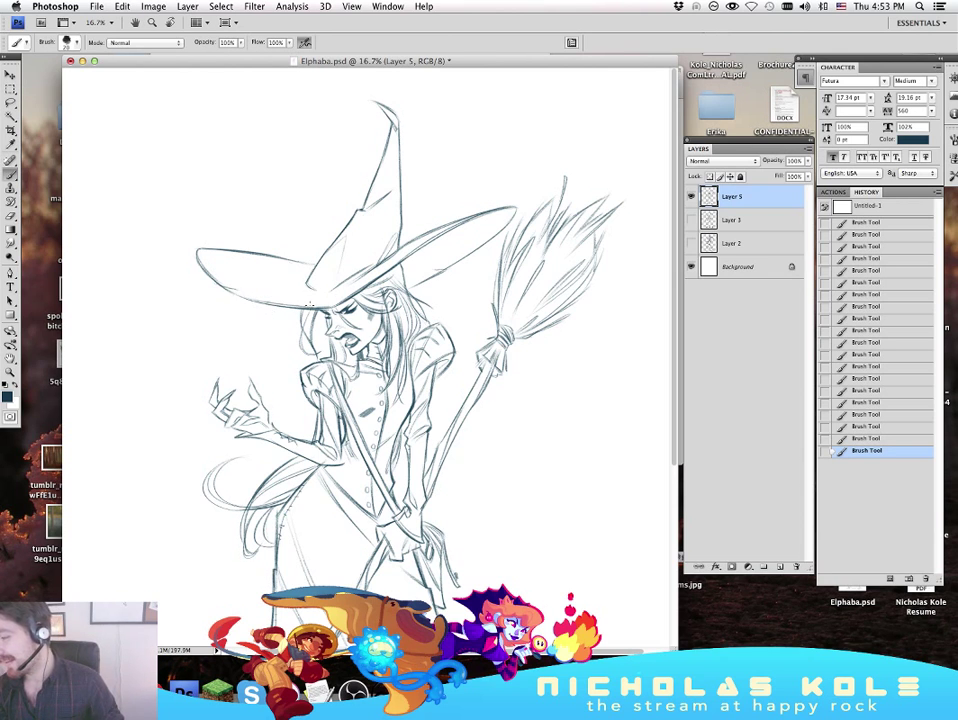
key(super+s)
drag(577, 520, 561, 500)
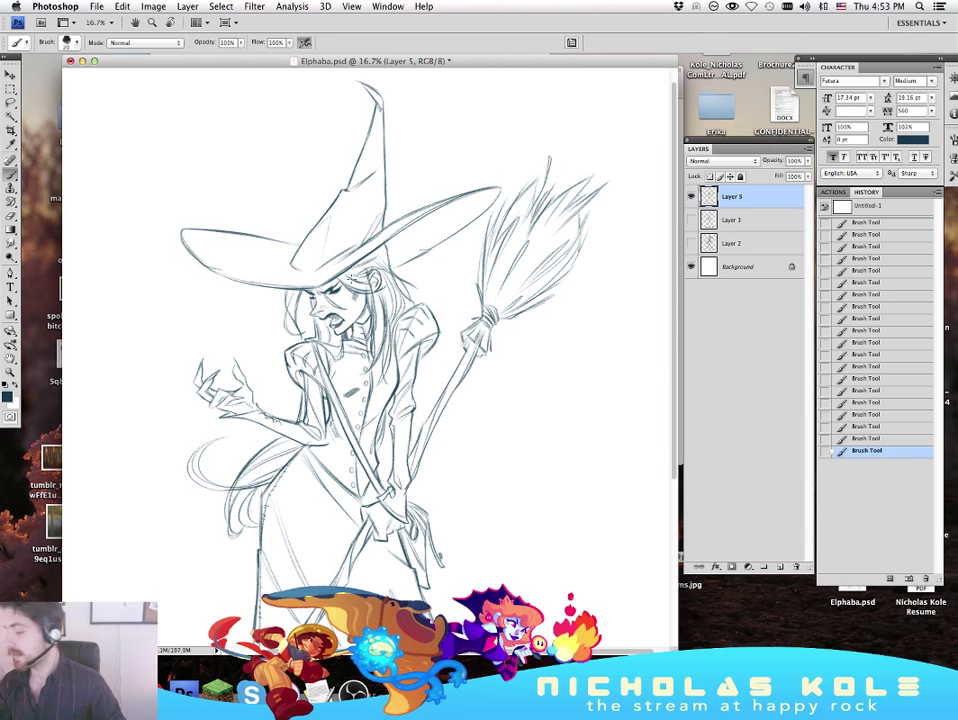
key(super+s)
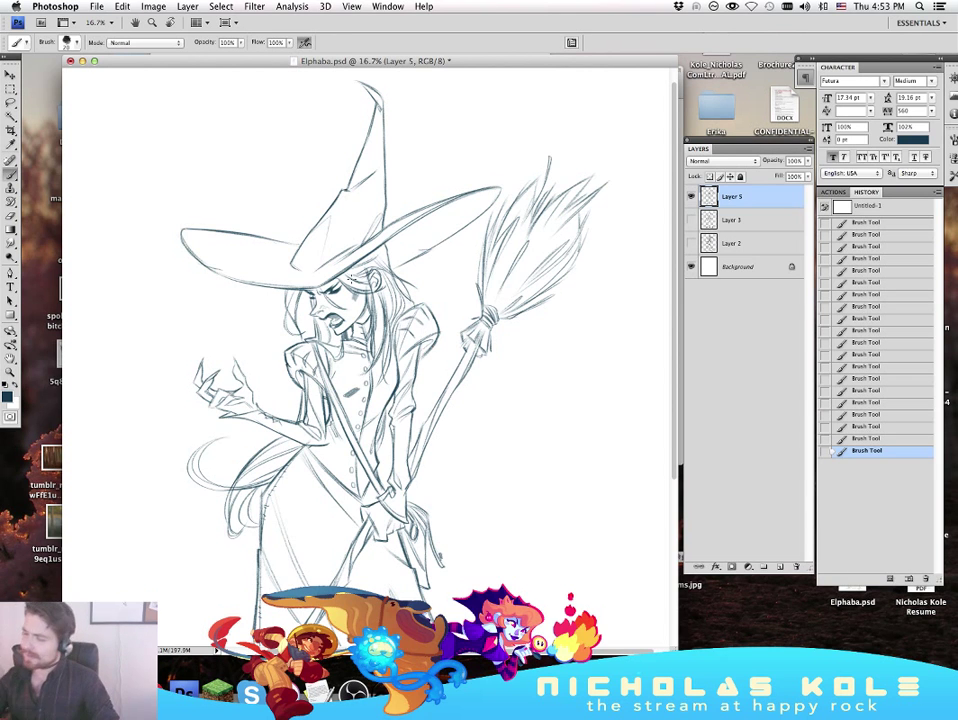
Step: Check the whole figure, and brush a hair stroke behind the ear just below the hat
key(z)
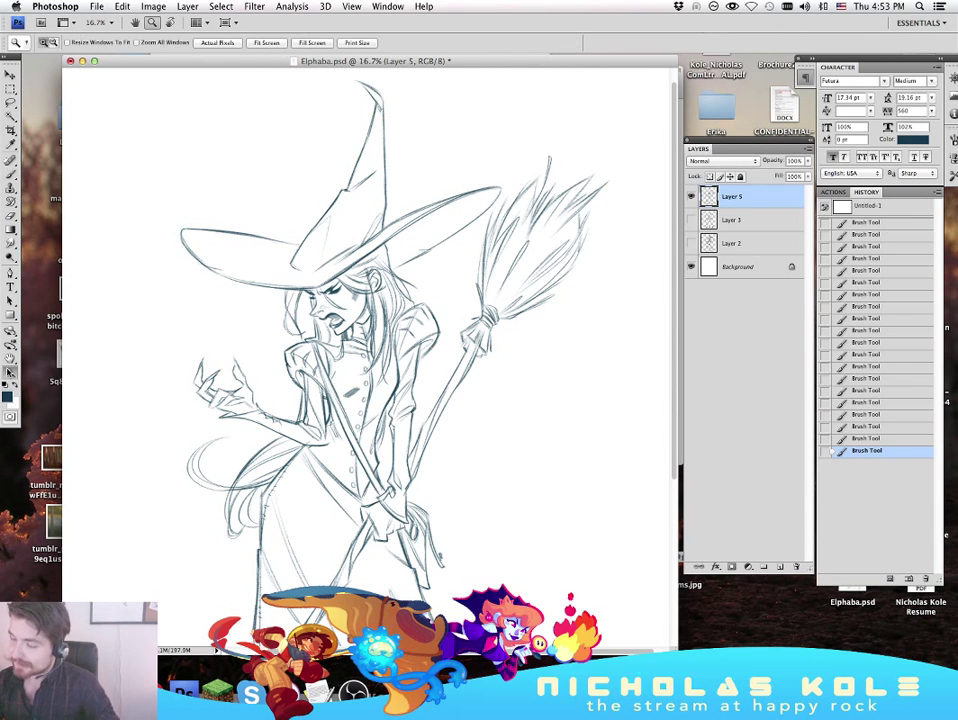
alt+click(330, 345)
alt+click(350, 347)
alt+click(350, 347)
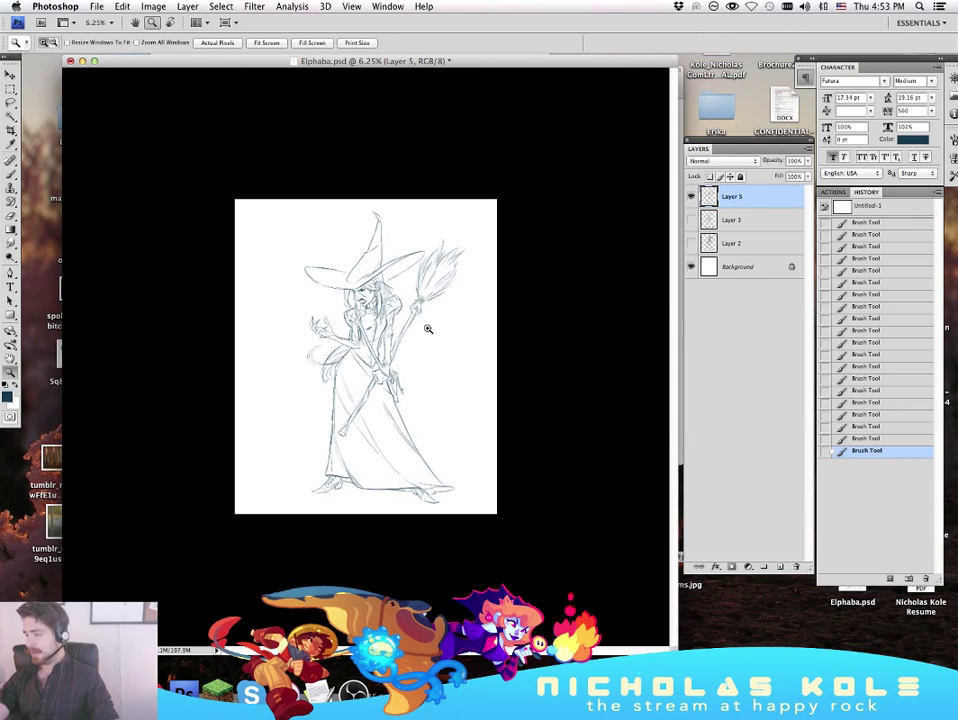
click(429, 327)
click(429, 325)
click(432, 325)
key(b)
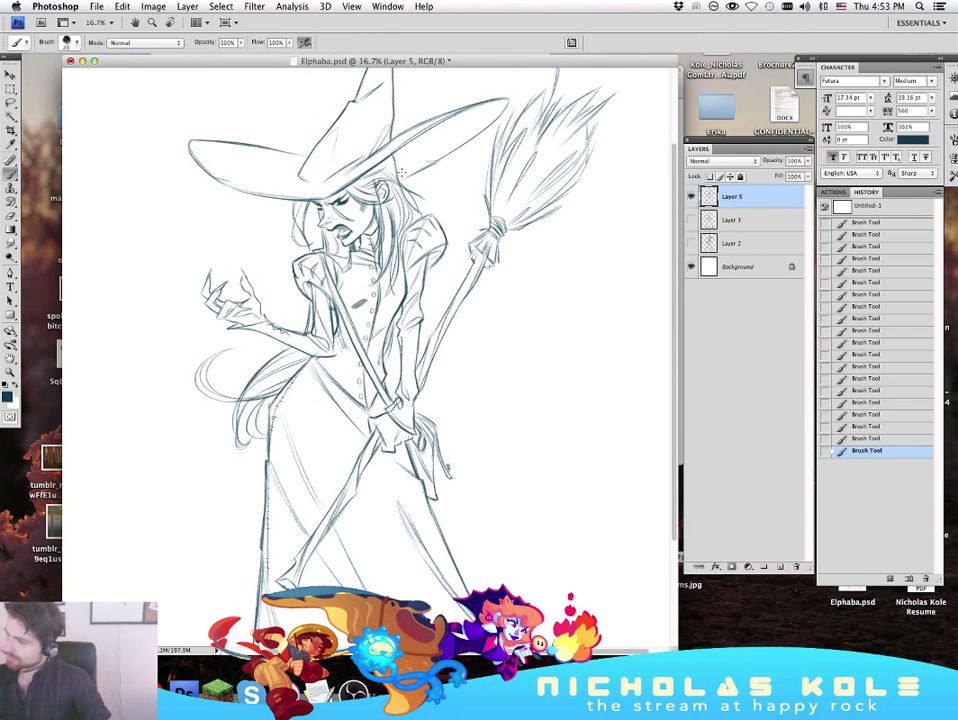
drag(398, 185, 412, 208)
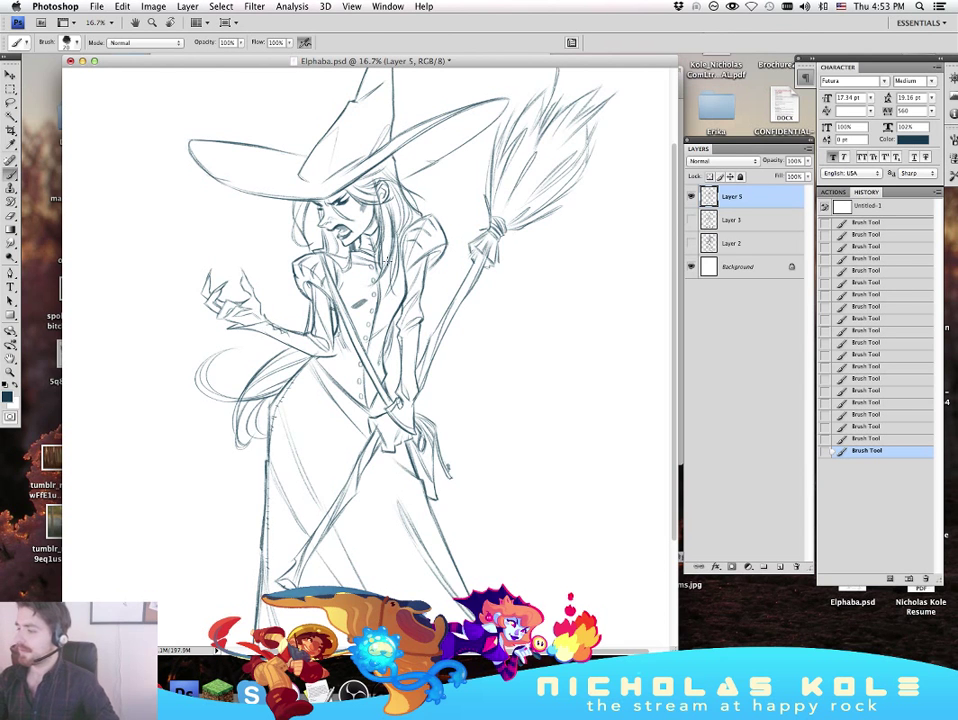
Step: Retouch the face and the loose hair under the brim at close view, and revert the last eraser stroke
key(z)
drag(370, 205, 416, 247)
scroll(416, 247, up, 5)
scroll(416, 247, left, 2)
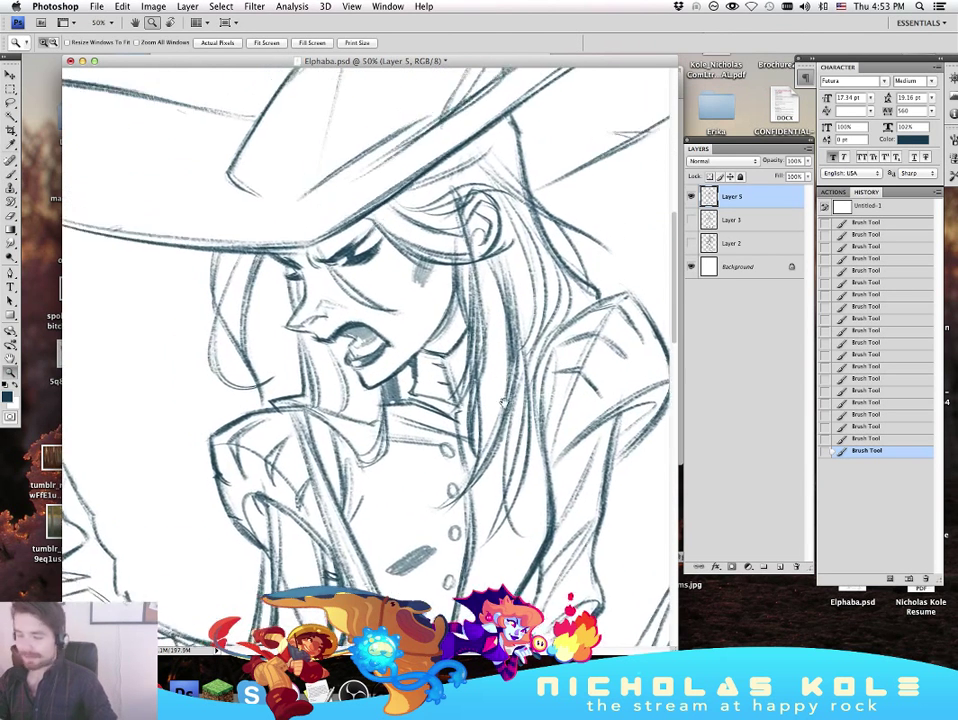
key(b)
drag(226, 249, 218, 261)
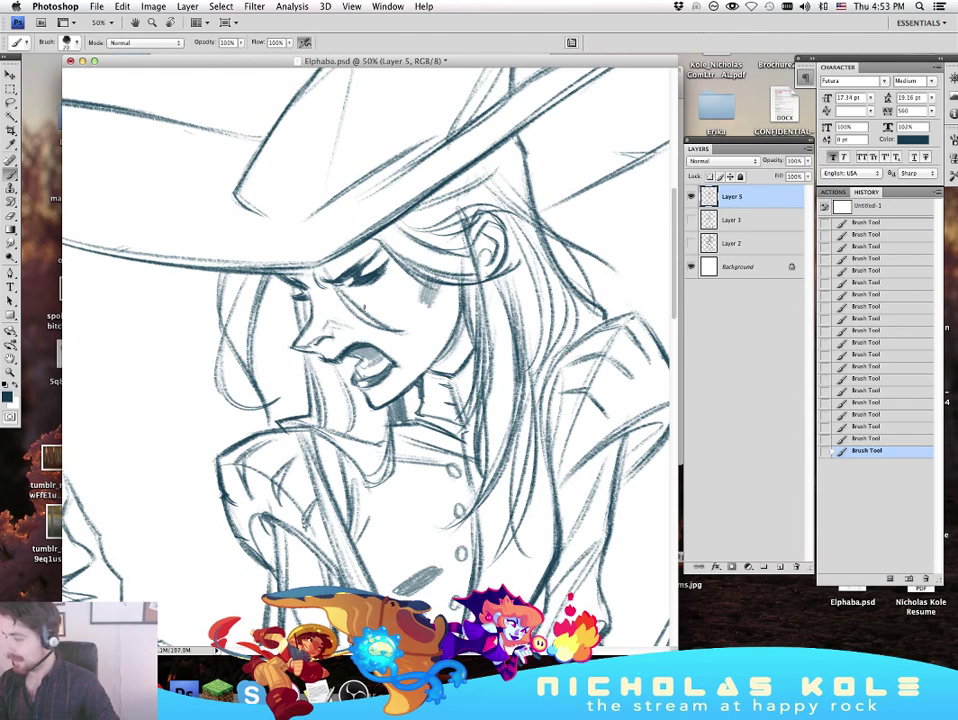
key(e)
drag(238, 250, 238, 262)
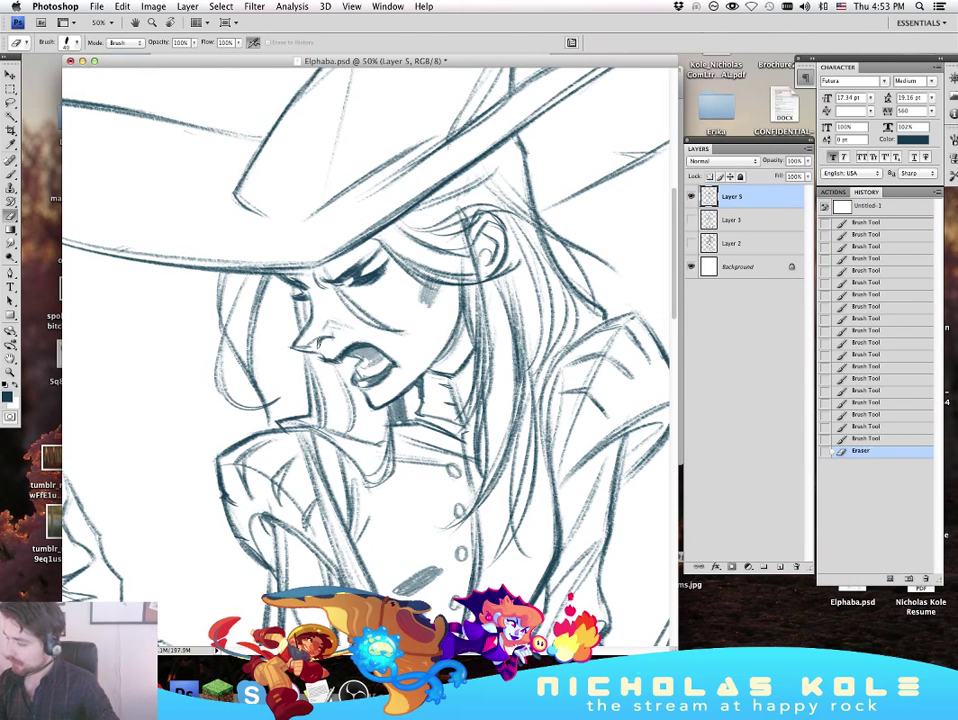
click(892, 438)
key(b)
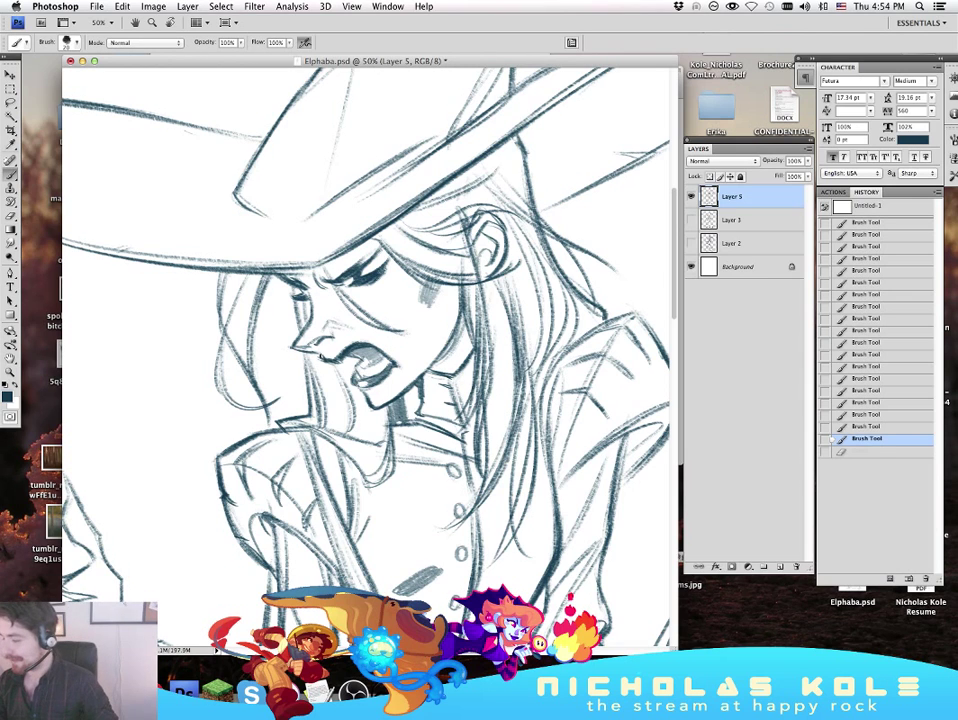
Step: Brush a short fold line onto the puffed shoulder of the sleeve beside the long hair
drag(638, 337, 661, 330)
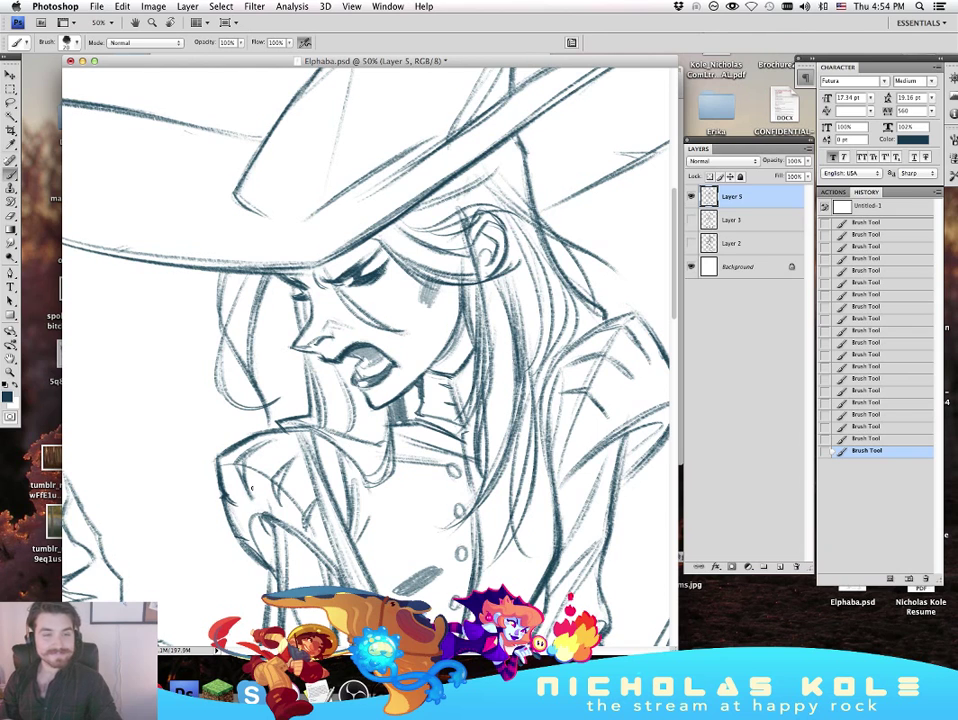
key(Tab)
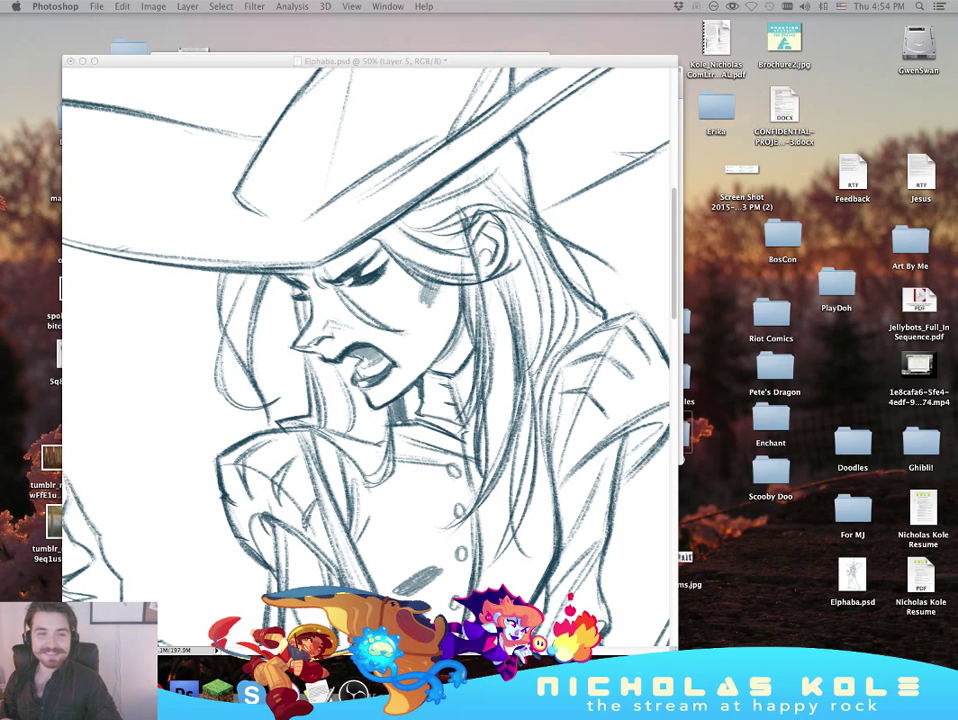
key(Tab)
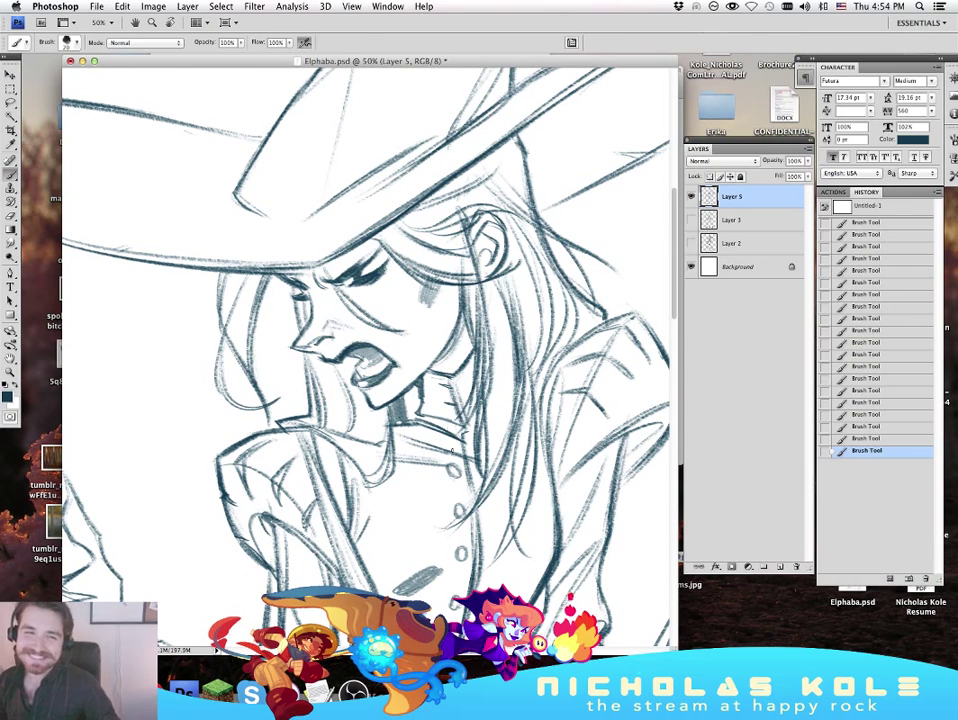
Step: Review the whole figure and its broom at reduced magnification
click(10, 372)
alt+click(415, 418)
alt+click(420, 418)
alt+click(446, 415)
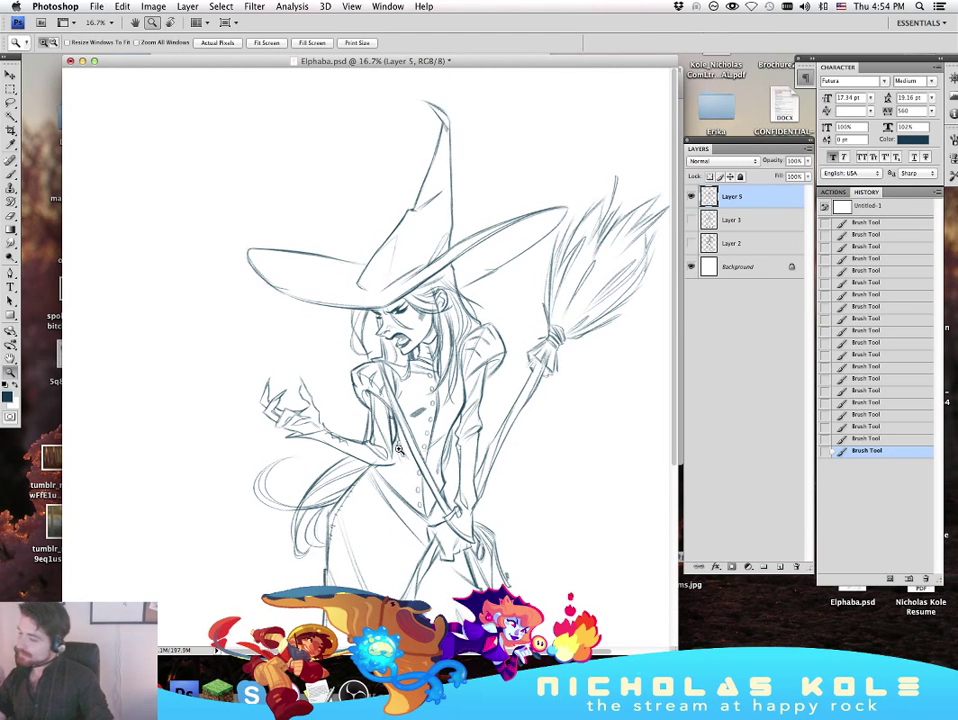
scroll(569, 436, right, 3)
scroll(569, 436, down, 2)
click(529, 442)
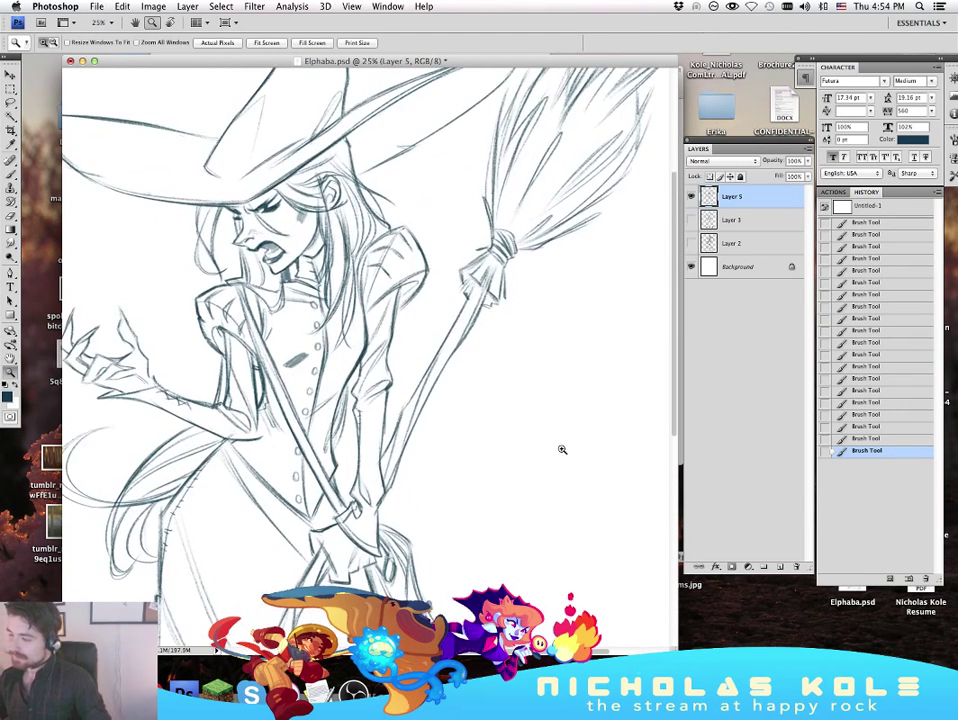
key(b)
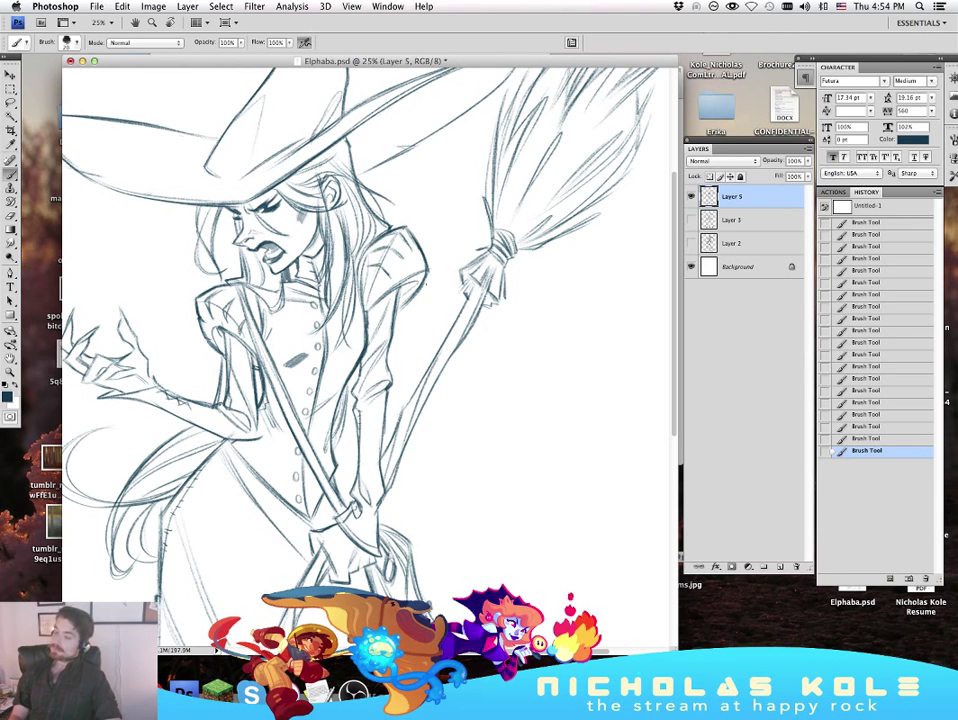
Step: Erase the overlapping lines on the broom handle in front of the waist, and redraw the knot in the wood
mouse_move(443, 482)
mouse_down()
mouse_move(477, 430)
mouse_move(494, 468)
mouse_move(481, 441)
mouse_up()
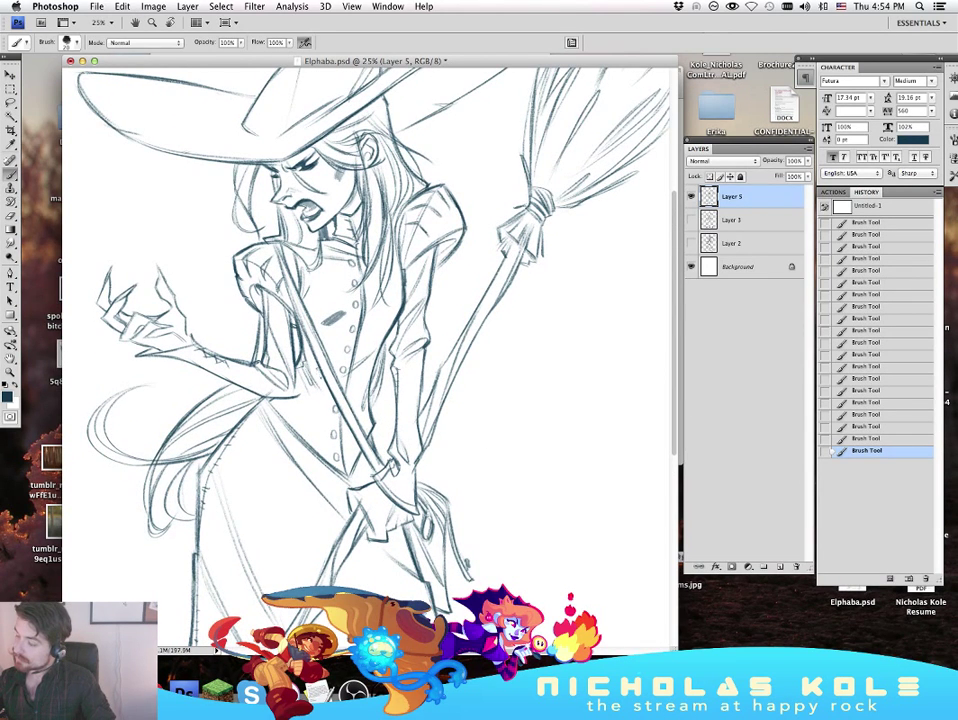
drag(252, 287, 247, 267)
key(e)
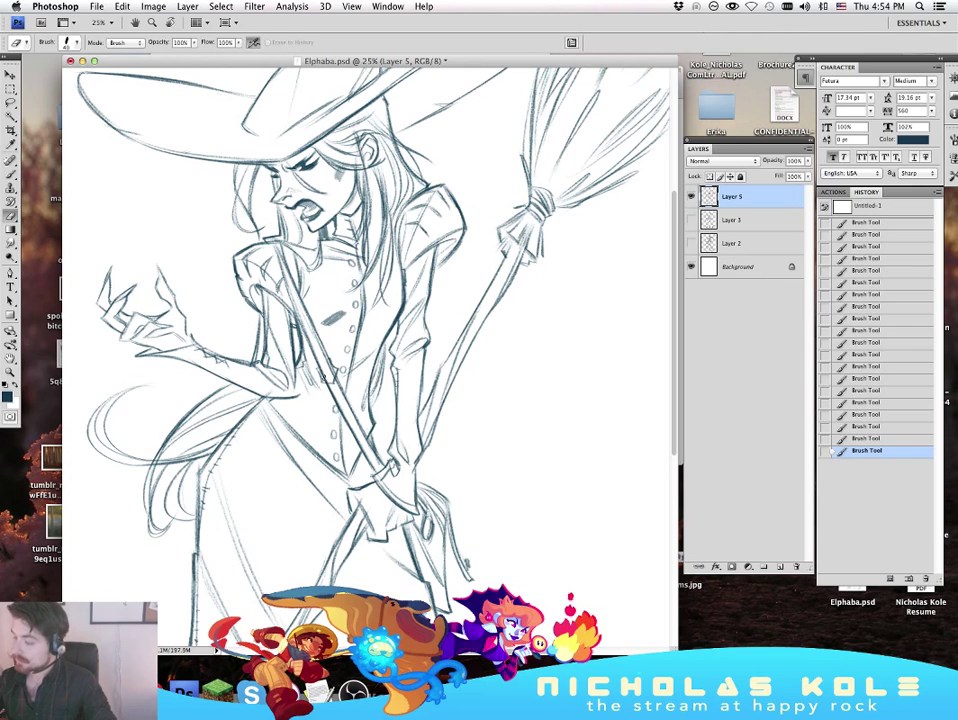
mouse_move(328, 380)
mouse_down()
mouse_move(334, 372)
mouse_move(332, 380)
mouse_up()
key(b)
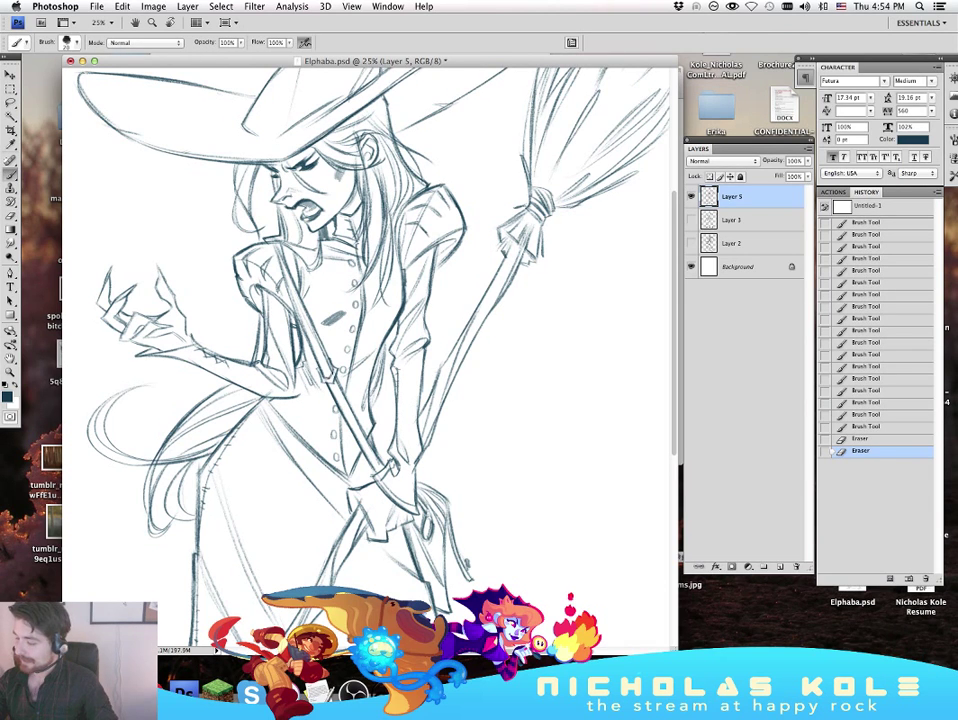
drag(328, 380, 334, 374)
drag(334, 372, 330, 381)
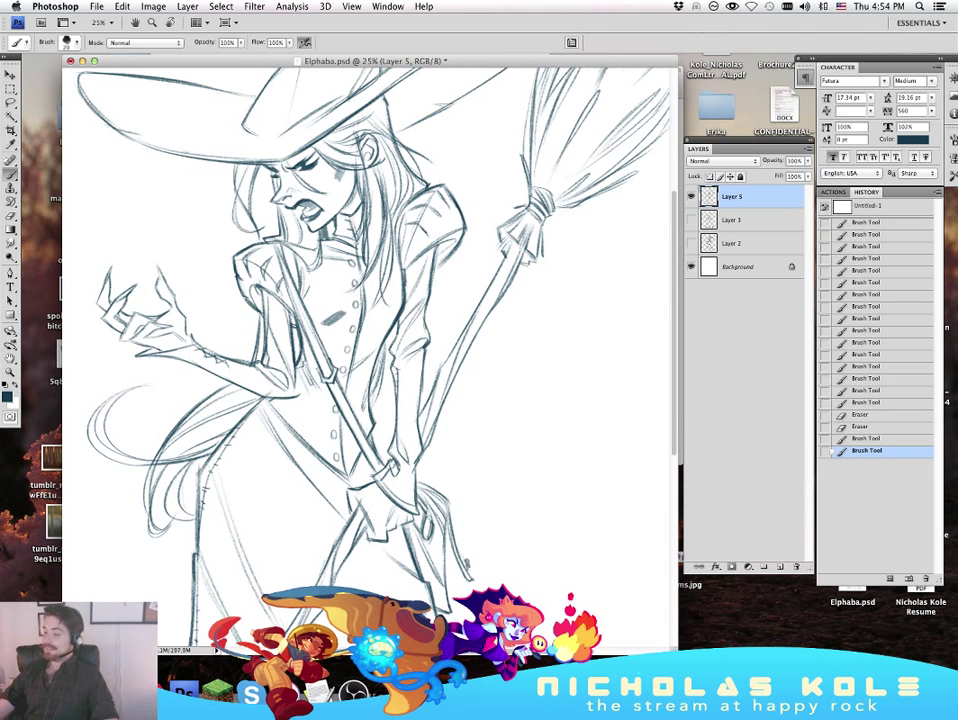
Step: Brush accent strokes along the ribbon tail hanging below the gripping hands, undoing poor attempts
drag(518, 522, 501, 454)
key(super+z)
mouse_move(414, 452)
mouse_down()
mouse_move(410, 515)
mouse_move(428, 520)
mouse_move(431, 542)
mouse_up()
key(super+z)
key(super+z)
key(super+z)
key(super+z)
click(437, 428)
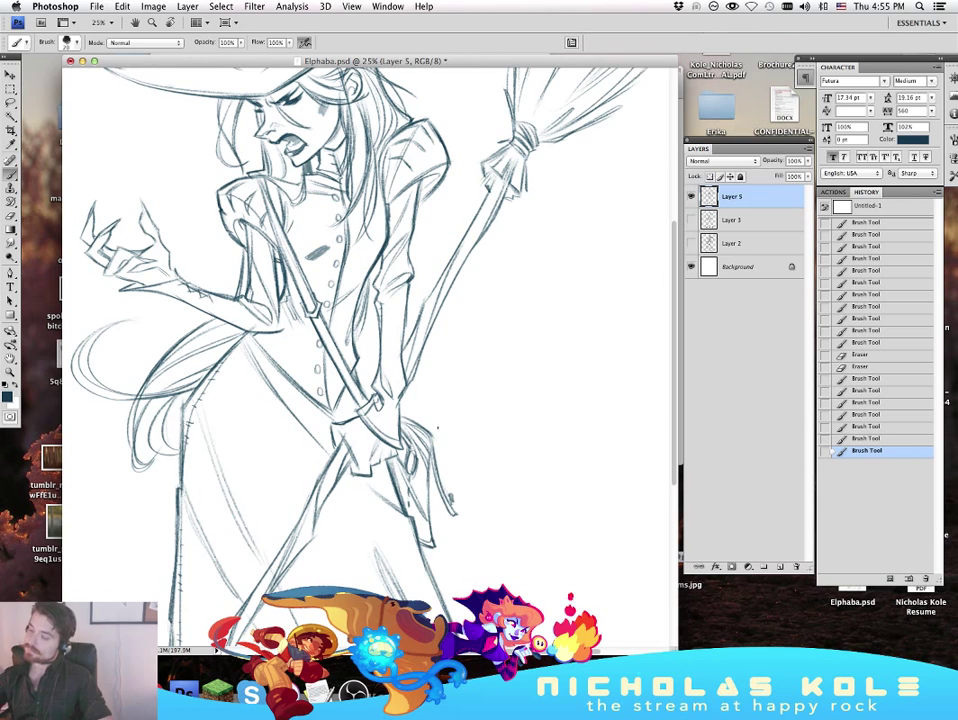
Step: Touch up the raised forearm near the wrist with small brush marks, undoing the misplaced one
drag(433, 400, 577, 471)
click(334, 313)
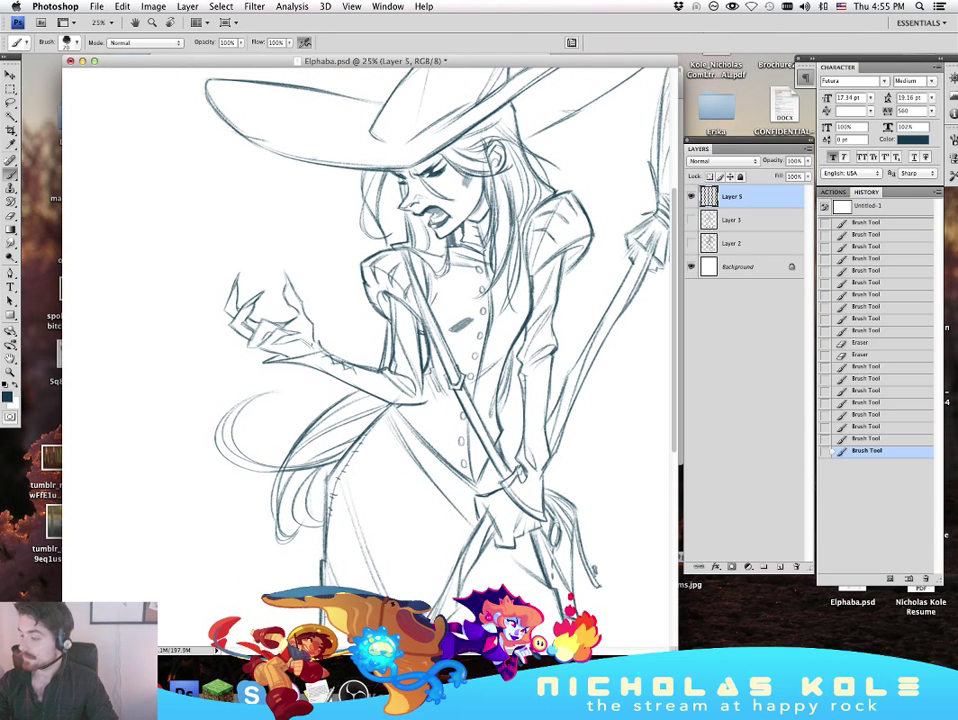
key(super+z)
click(299, 405)
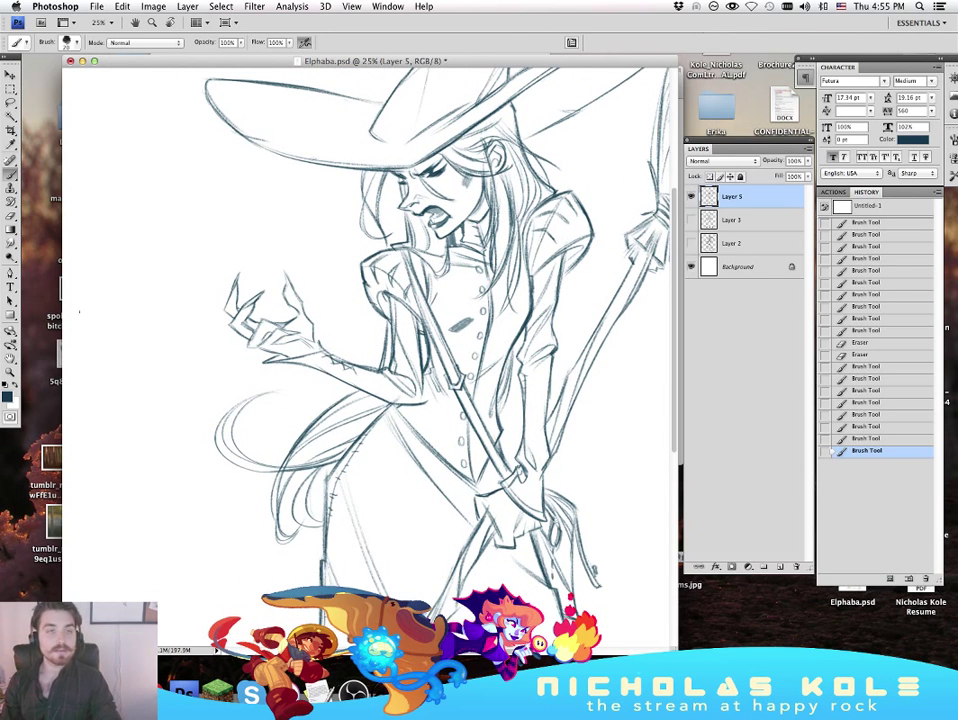
key(super+grave)
key(super+Tab)
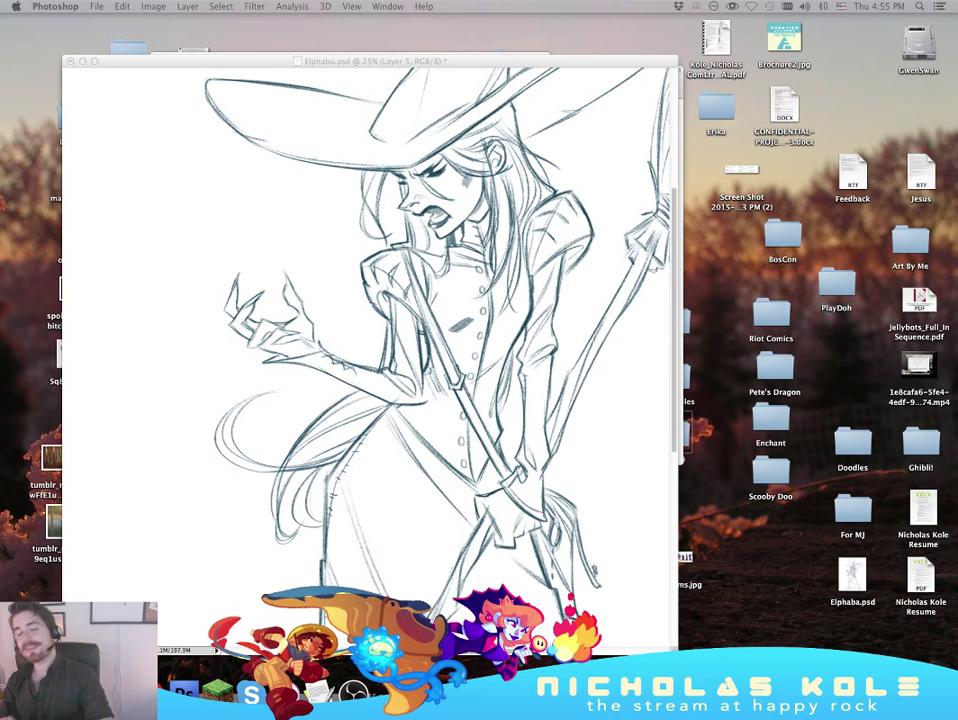
key(XF86AudioLowerVolume)
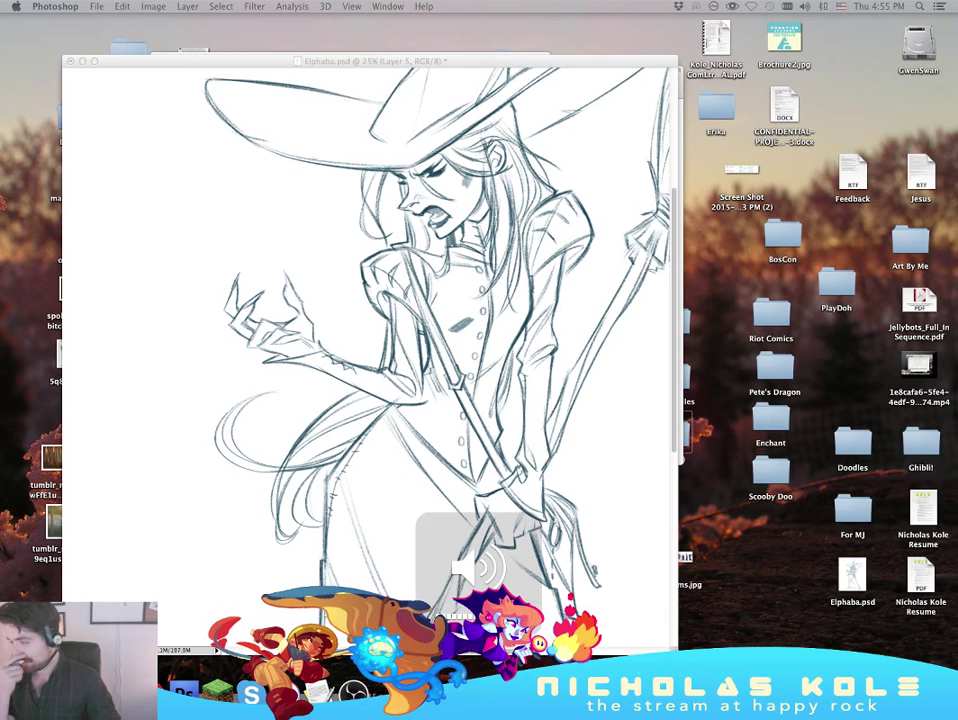
key(Tab)
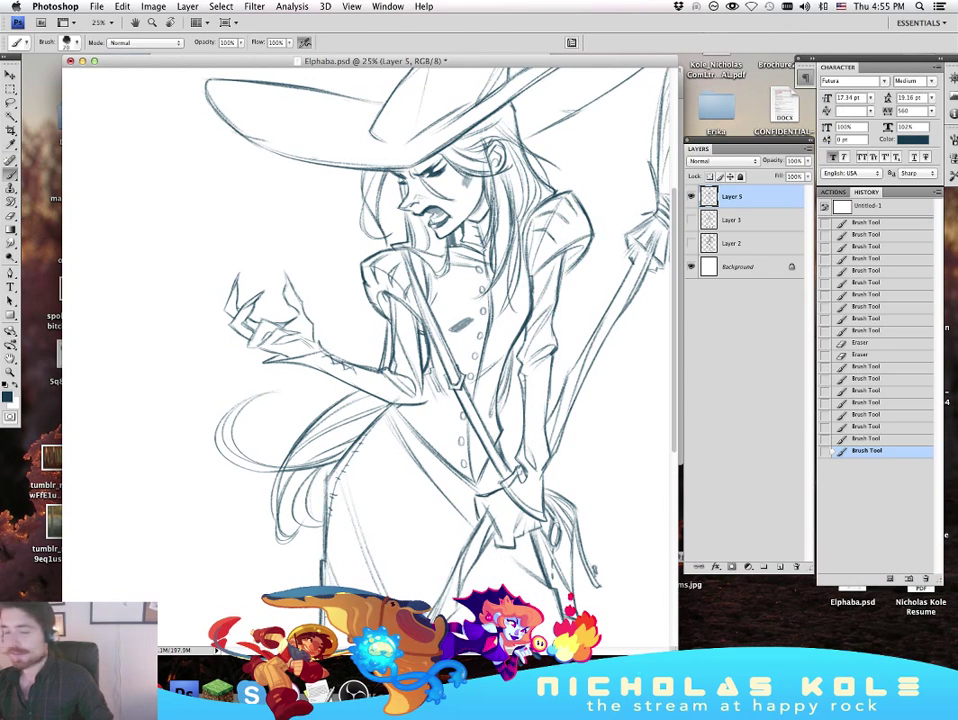
key(super+z)
key(super+z)
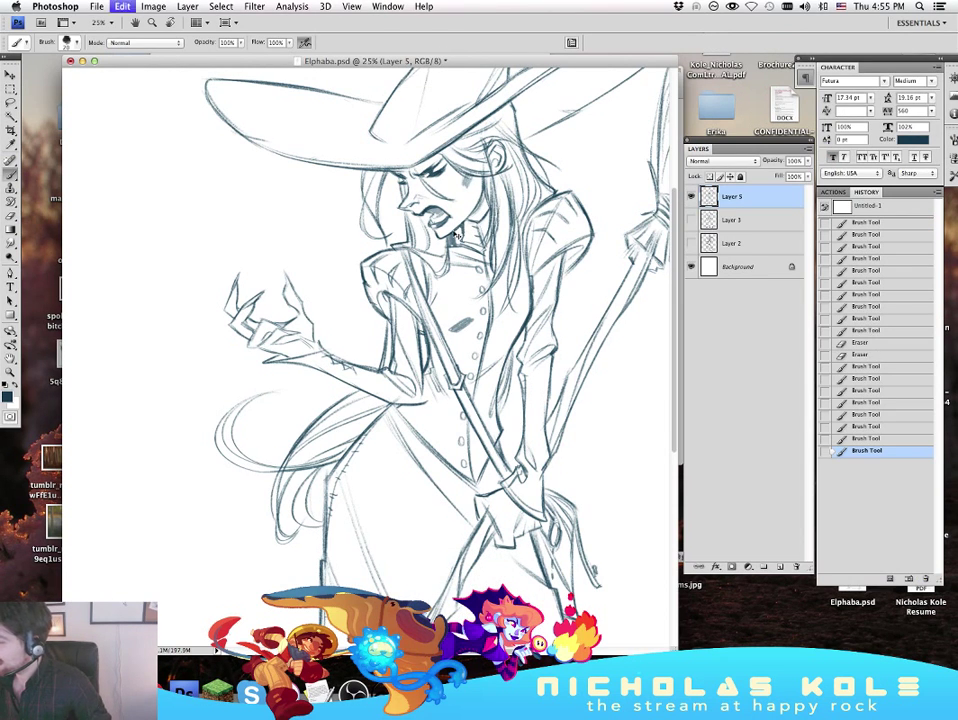
Step: Refine the outstretched finger of the raised hand with short brush strokes
drag(466, 190, 480, 223)
key(super+z)
mouse_move(623, 435)
mouse_down()
mouse_move(564, 537)
mouse_move(530, 511)
mouse_up()
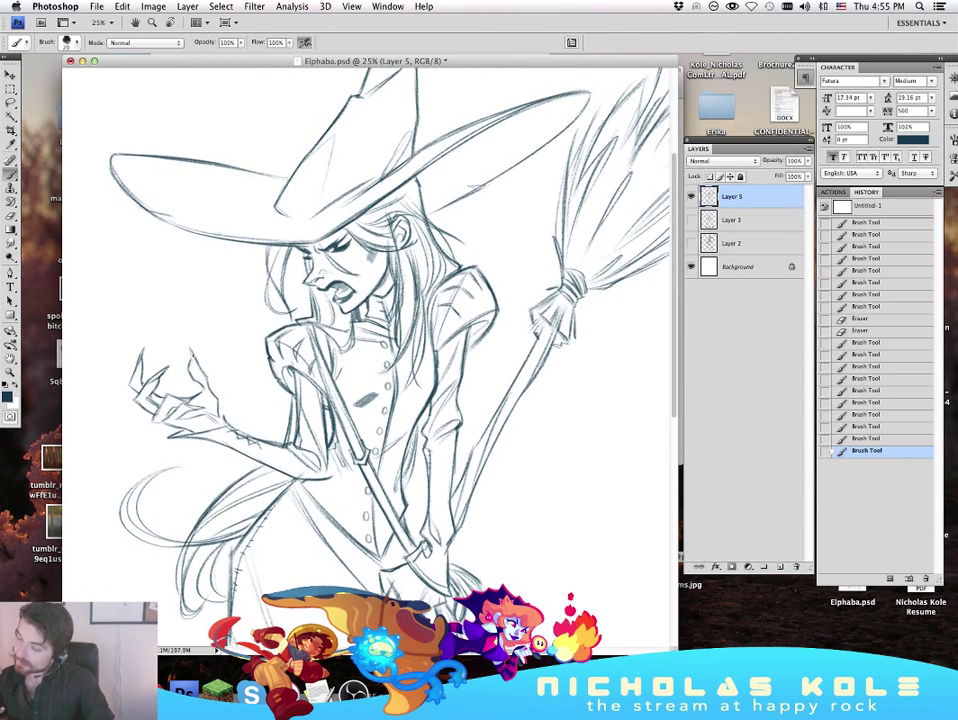
mouse_move(190, 362)
mouse_down()
mouse_move(200, 384)
mouse_move(199, 362)
mouse_up()
drag(192, 352, 215, 400)
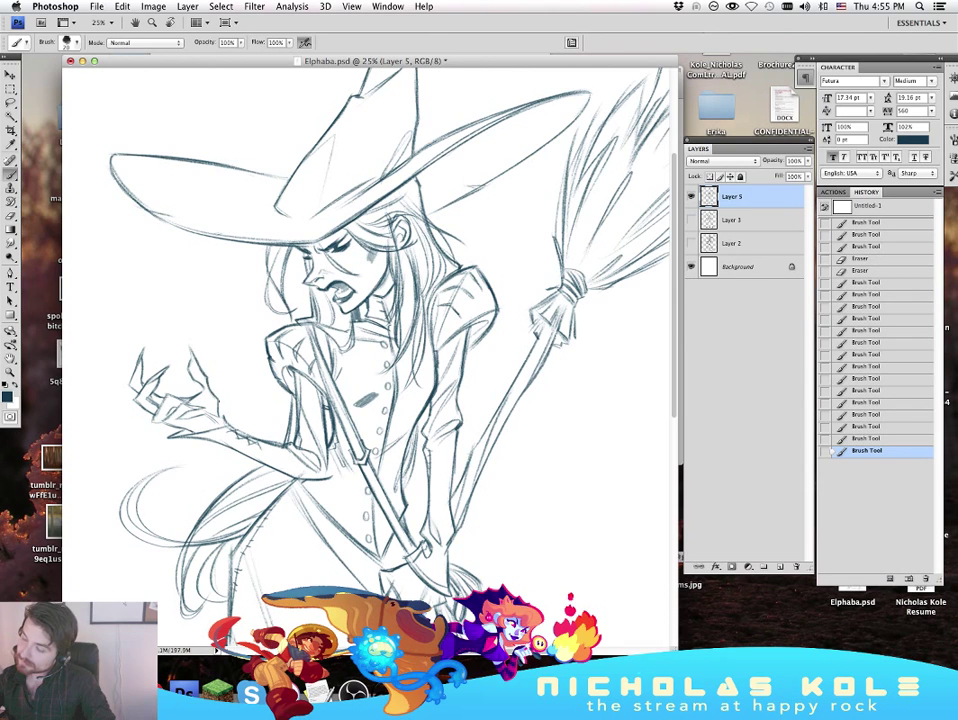
drag(644, 204, 660, 184)
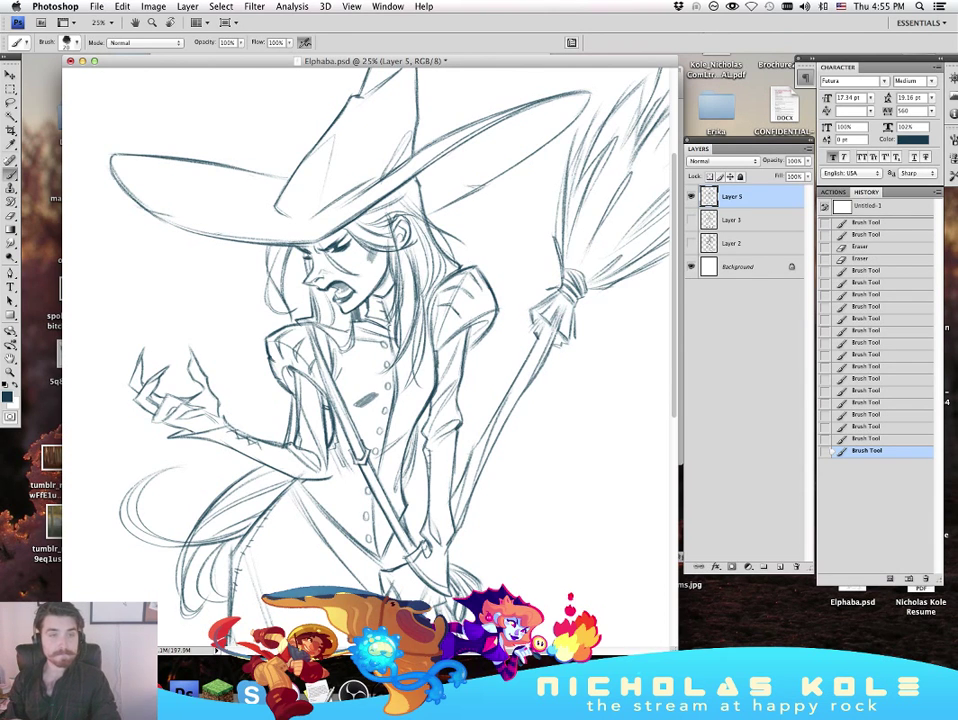
Step: Strengthen the loose hair strand in front of the face below the hat brim, undoing poor strokes
key(super+Tab)
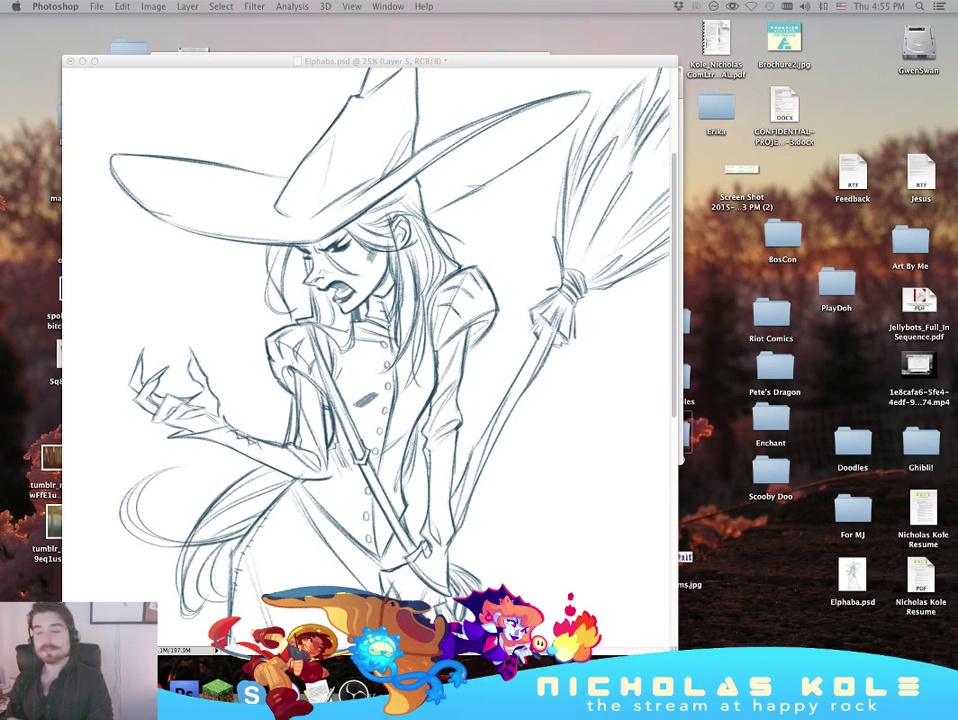
click(267, 251)
mouse_move(272, 250)
mouse_down()
mouse_move(267, 284)
mouse_move(274, 298)
mouse_move(282, 294)
mouse_up()
key(super+z)
key(super+z)
key(super+z)
key(super+z)
key(super+z)
key(super+z)
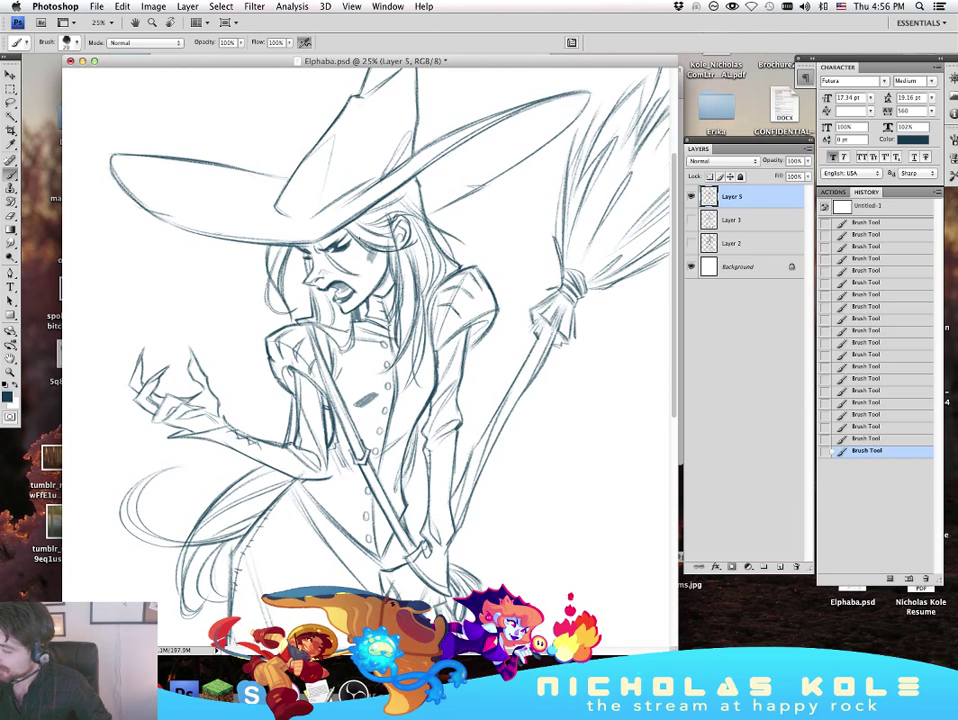
Step: Retouch the hair around the ear and under the brim, undoing unwanted strokes and checking them against the hat
key(super+z)
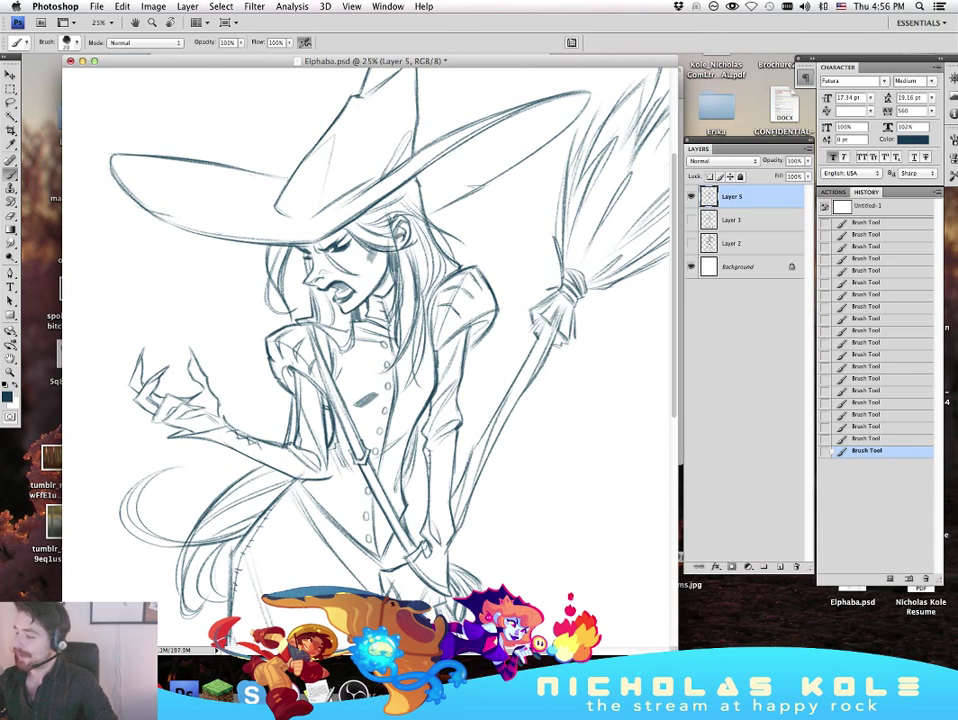
key(super+z)
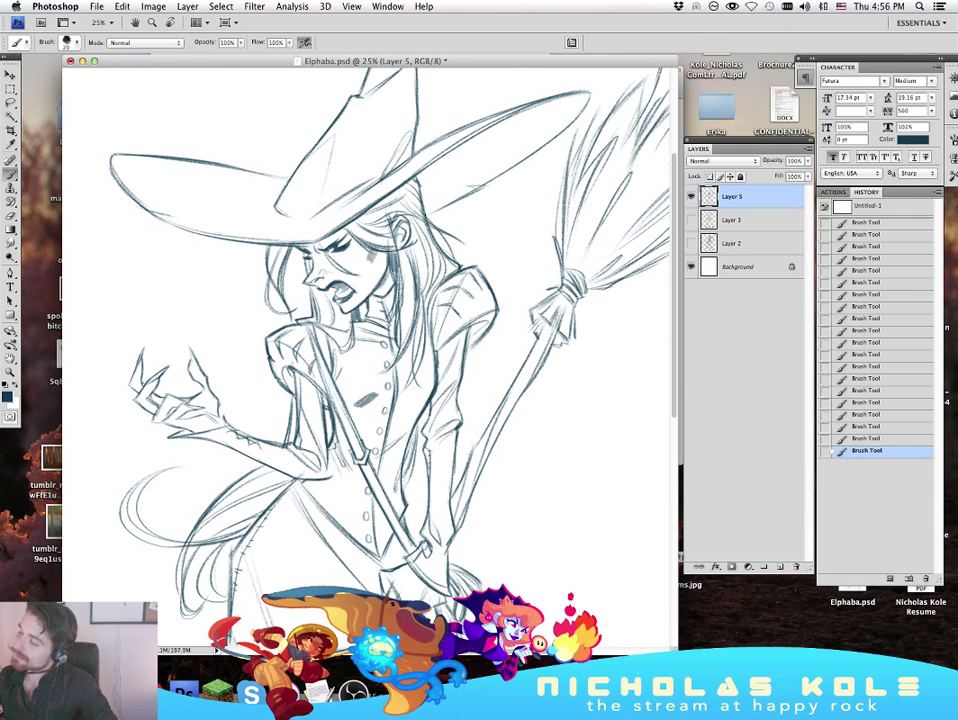
scroll(440, 208, up, 5)
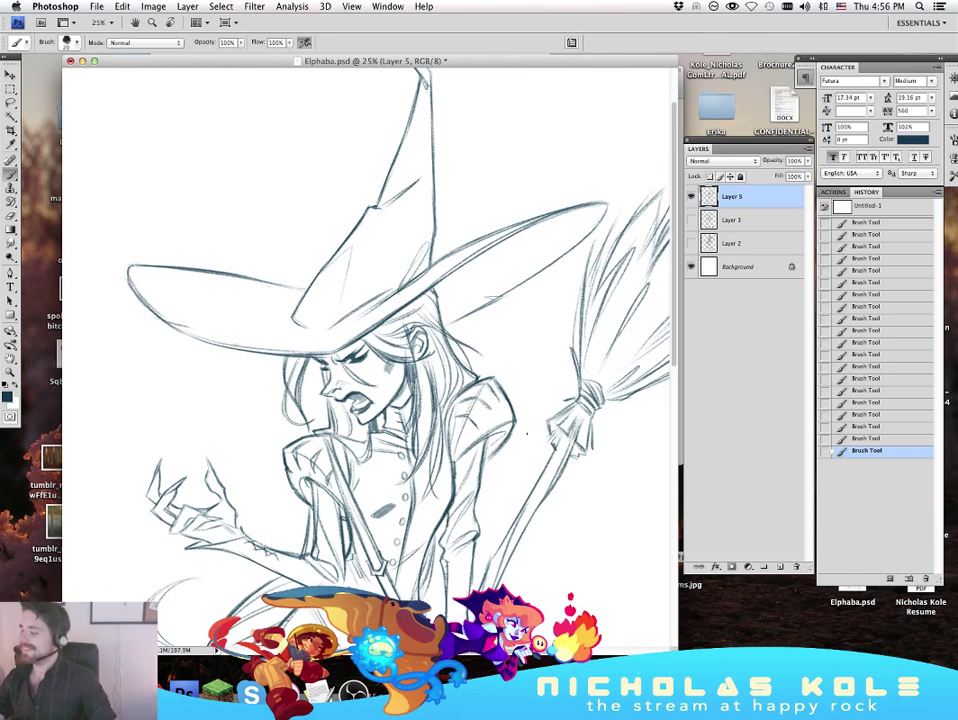
scroll(437, 348, down, 4)
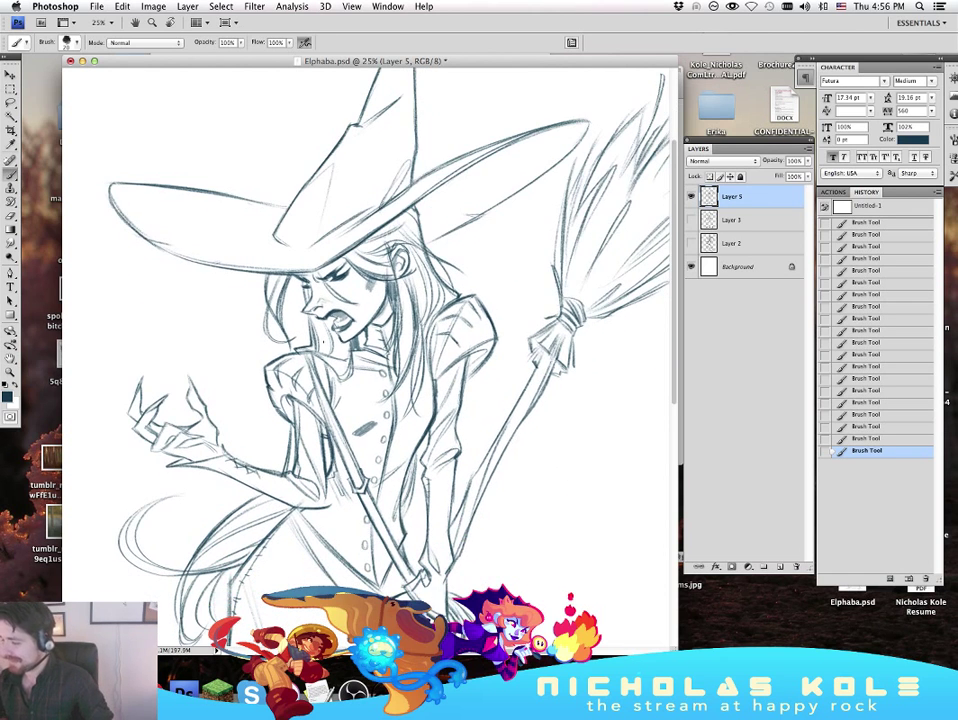
key(super+z)
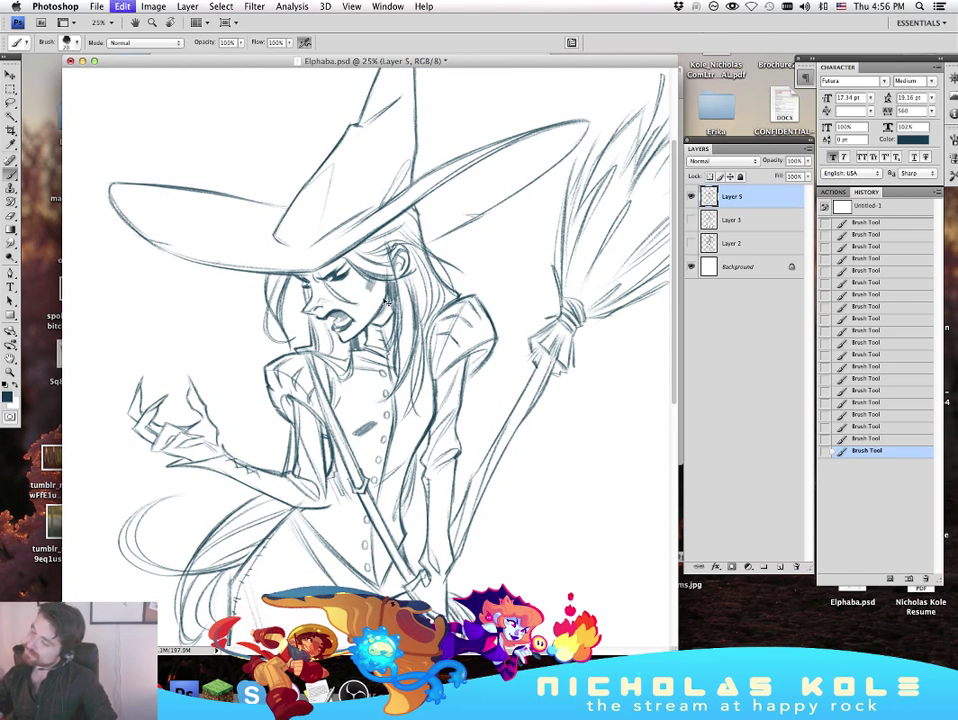
key(super+z)
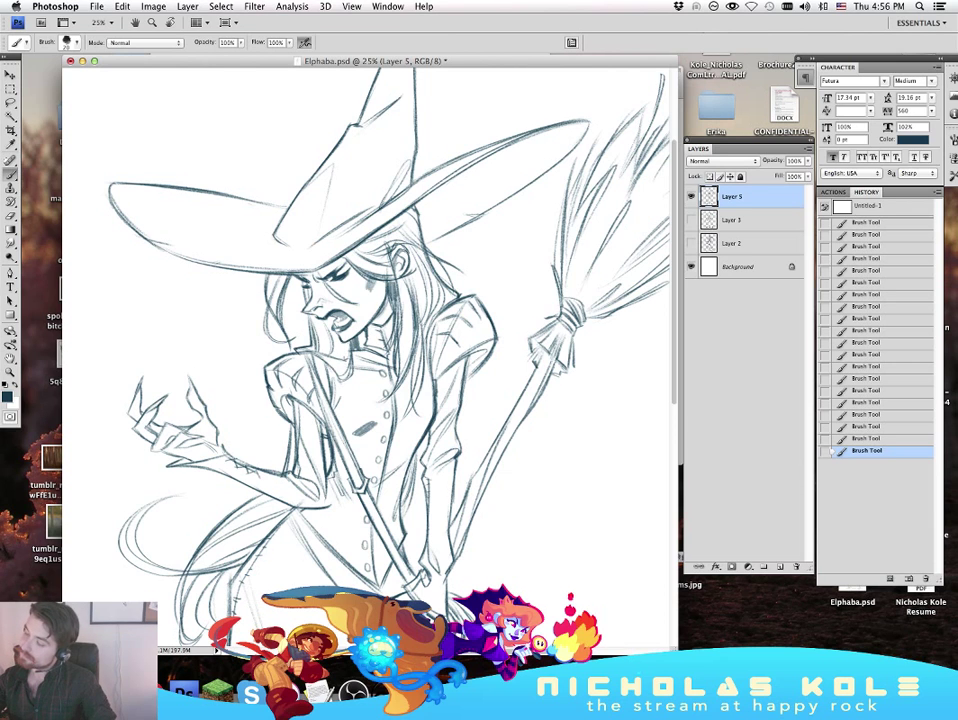
key(super+z)
key(XF86AudioLowerVolume)
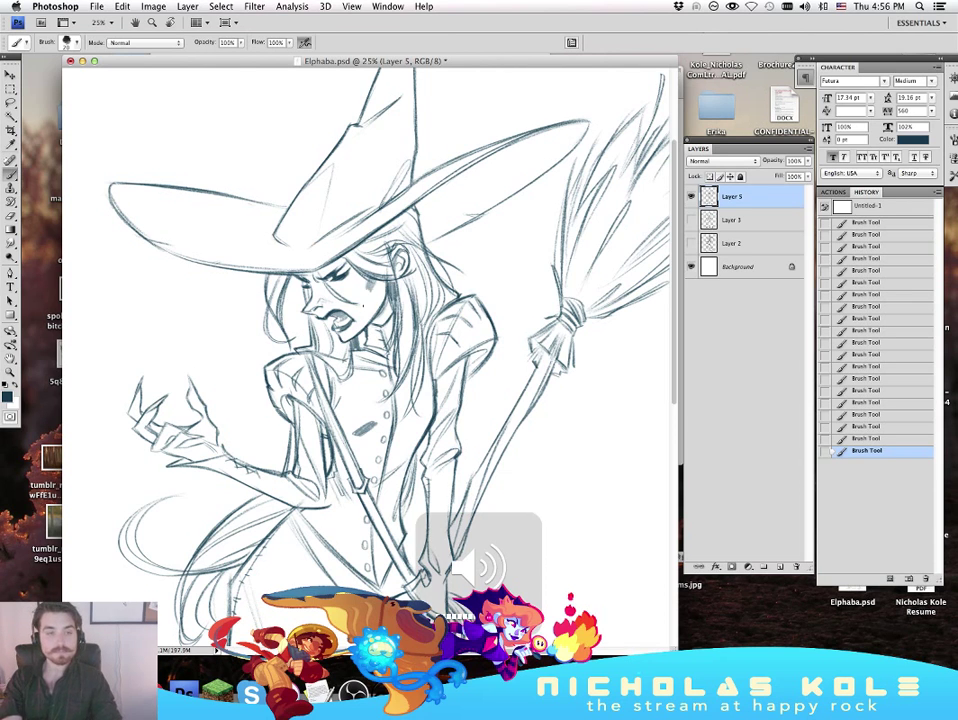
key(Tab)
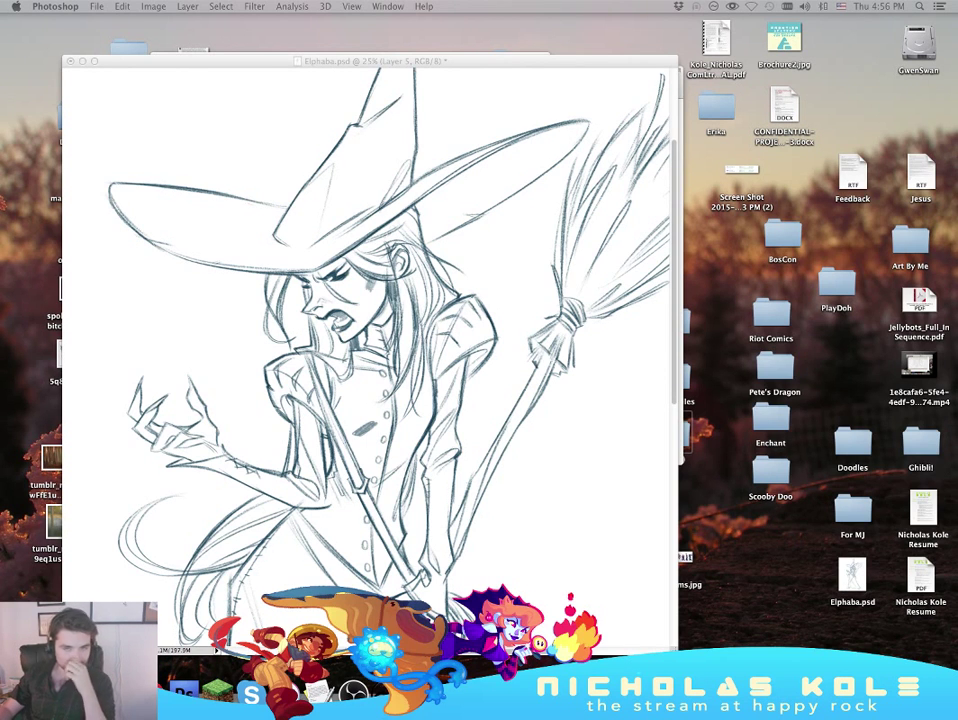
key(Tab)
Step: Review the figure from hat and broom down to the skirt hem and boots, both close up and as a whole
scroll(404, 340, down, 4)
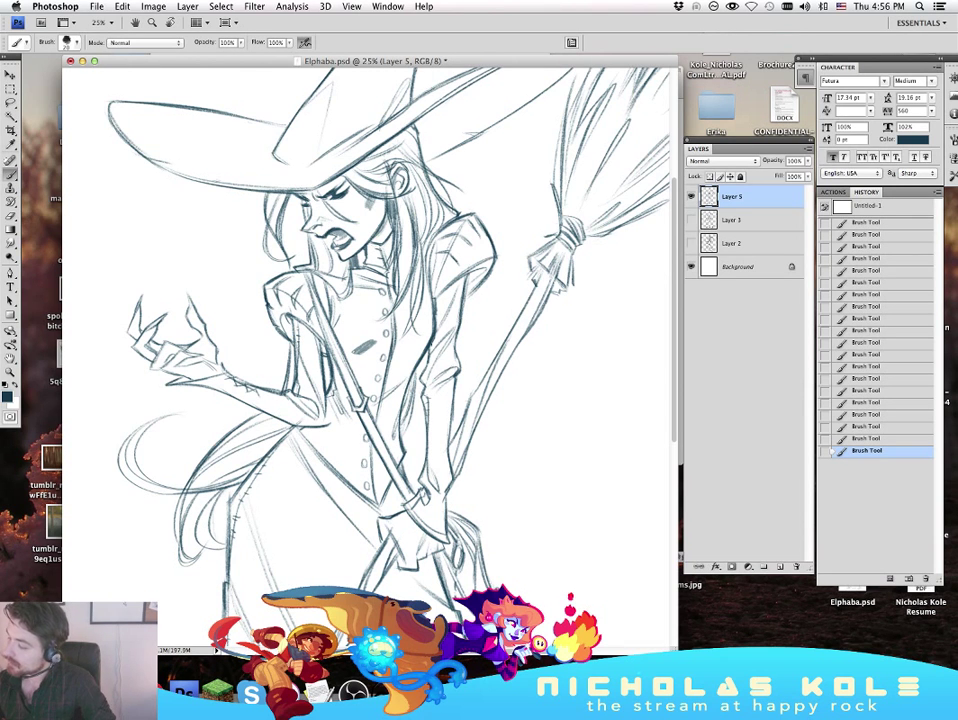
scroll(543, 462, up, 2)
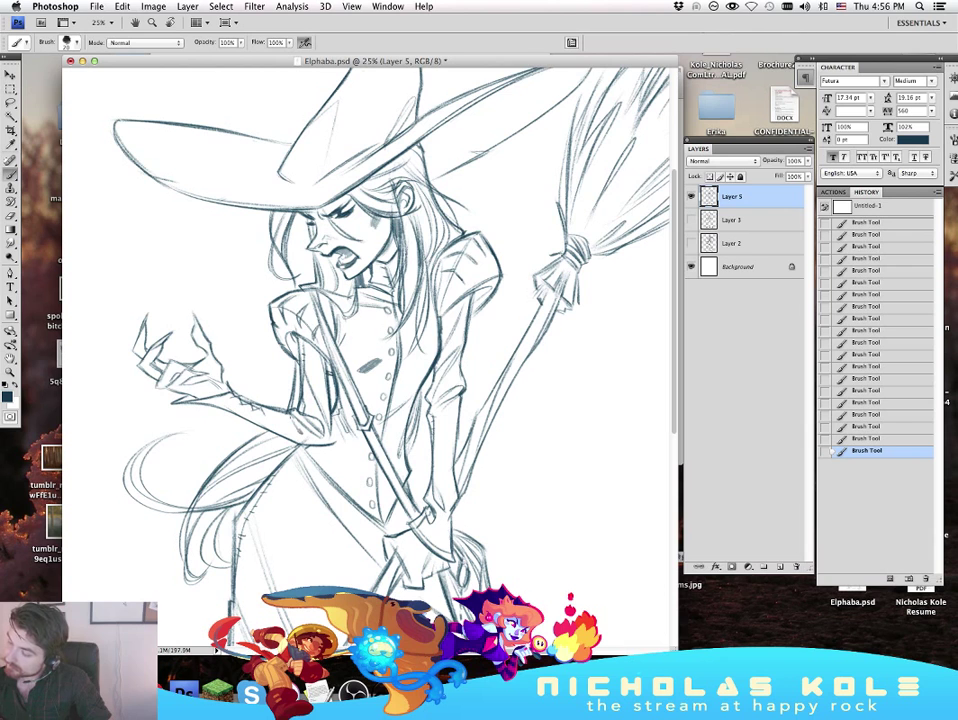
drag(578, 564, 585, 484)
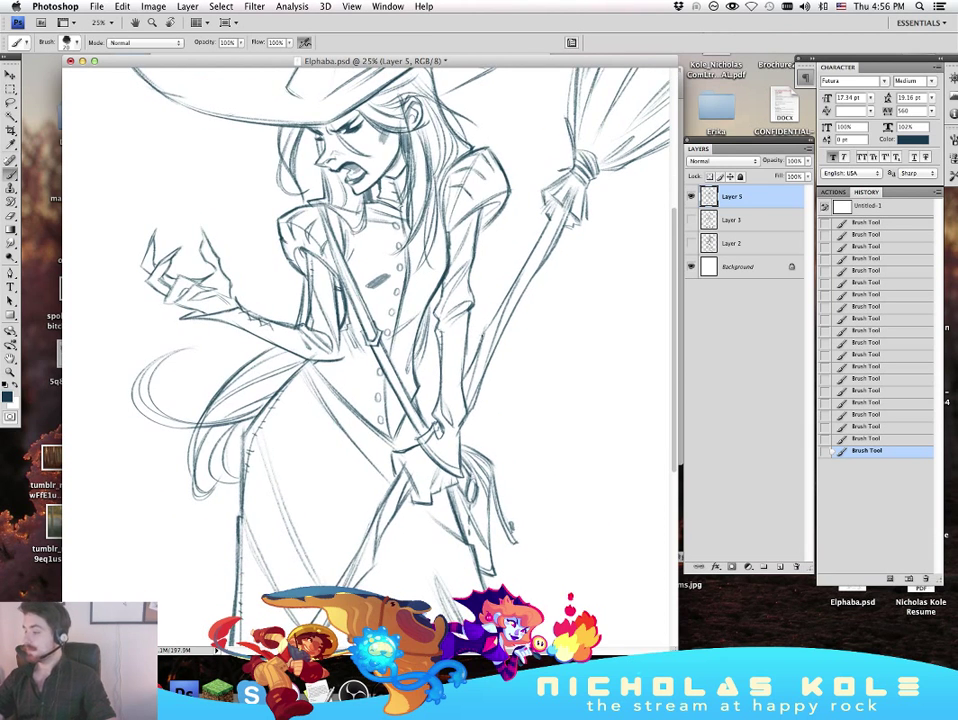
drag(593, 540, 556, 532)
scroll(578, 495, down, 10)
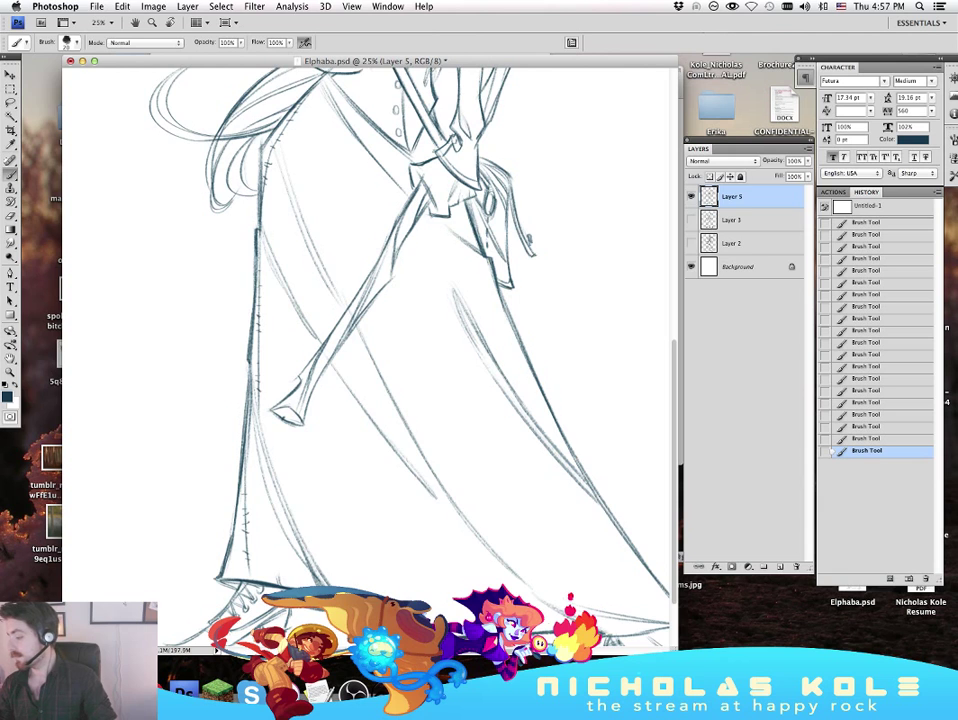
mouse_move(470, 400)
mouse_down()
mouse_move(376, 357)
mouse_move(388, 356)
mouse_up()
drag(568, 572, 611, 578)
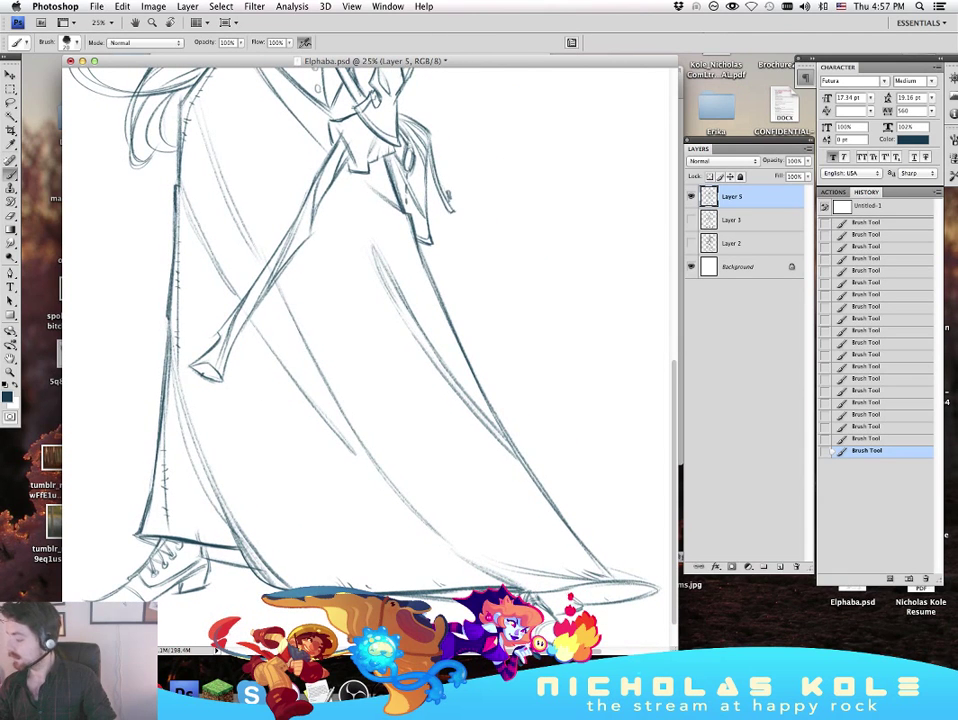
drag(461, 280, 471, 382)
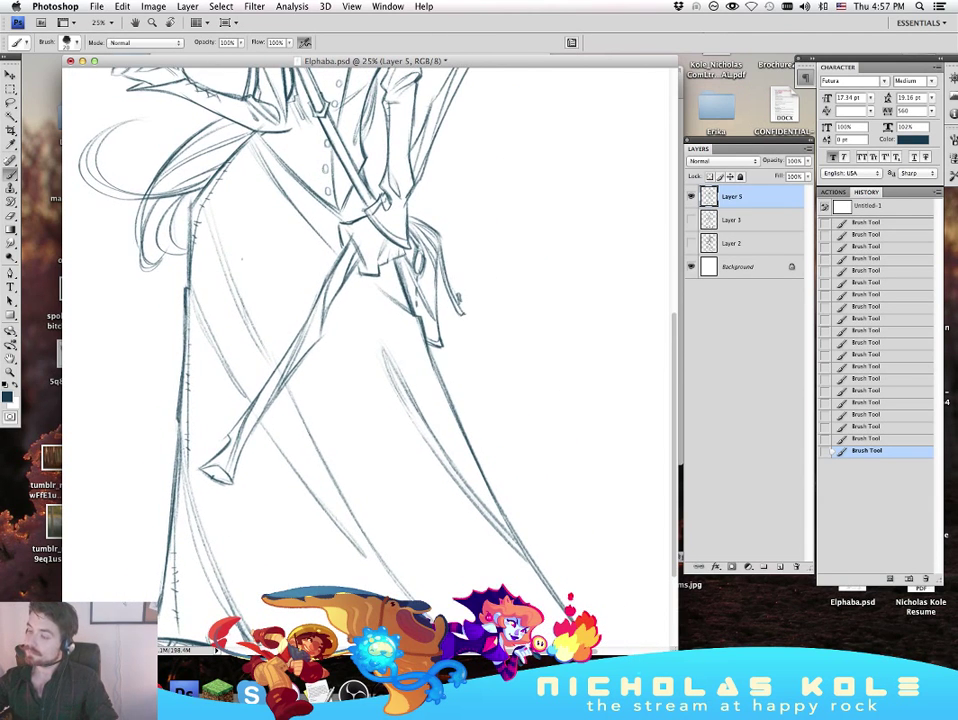
key(super+z)
click(10, 372)
alt+click(450, 378)
alt+click(460, 382)
alt+click(466, 383)
alt+click(466, 383)
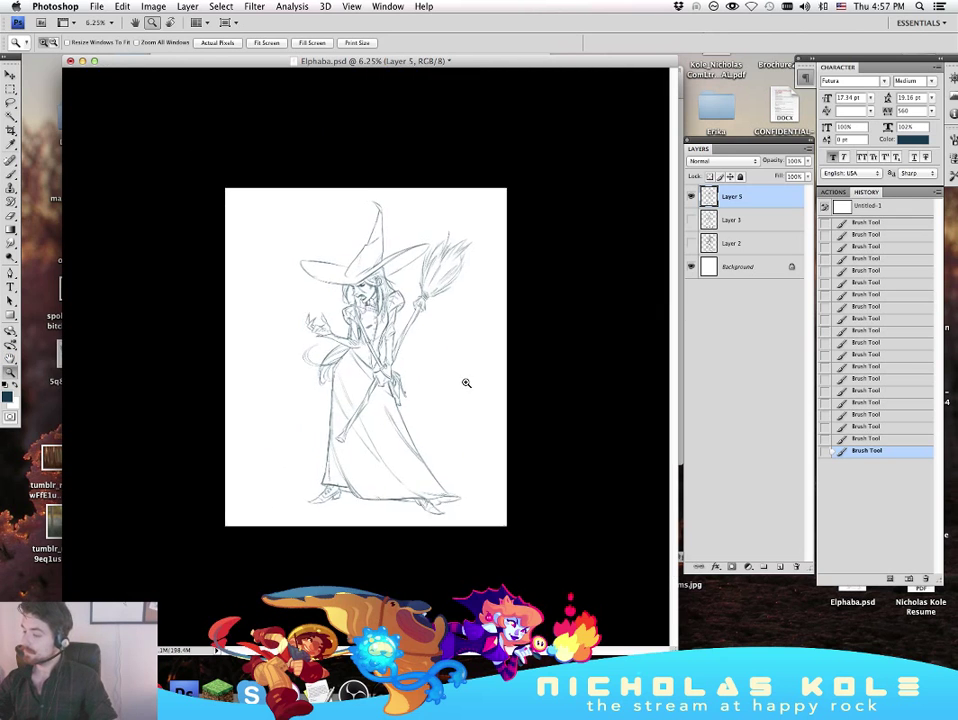
click(510, 367)
click(518, 363)
drag(552, 450, 512, 437)
click(507, 406)
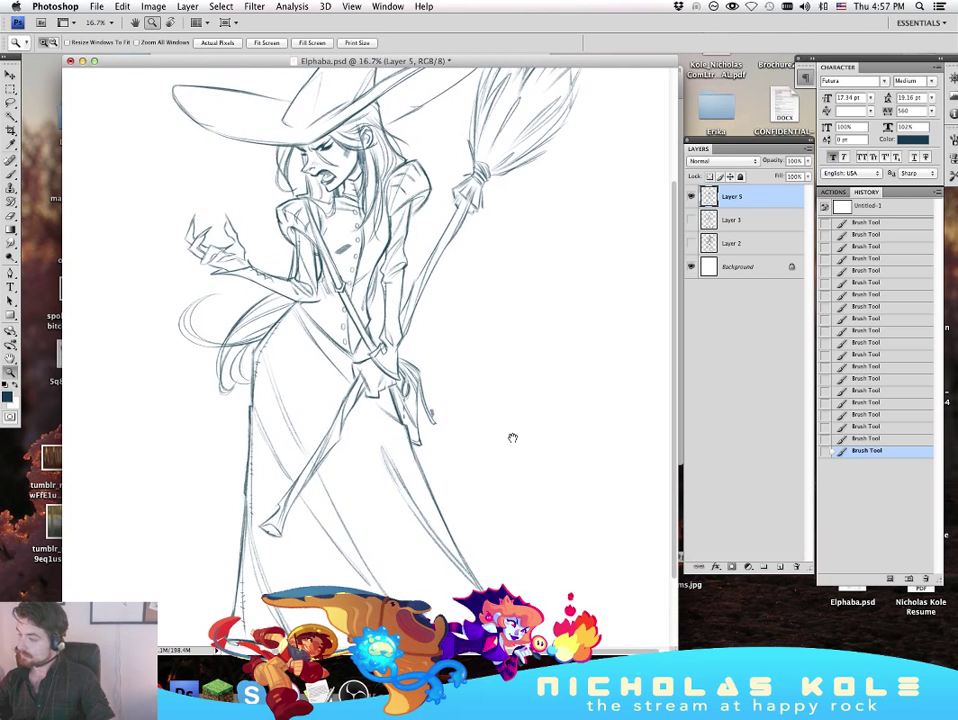
key(b)
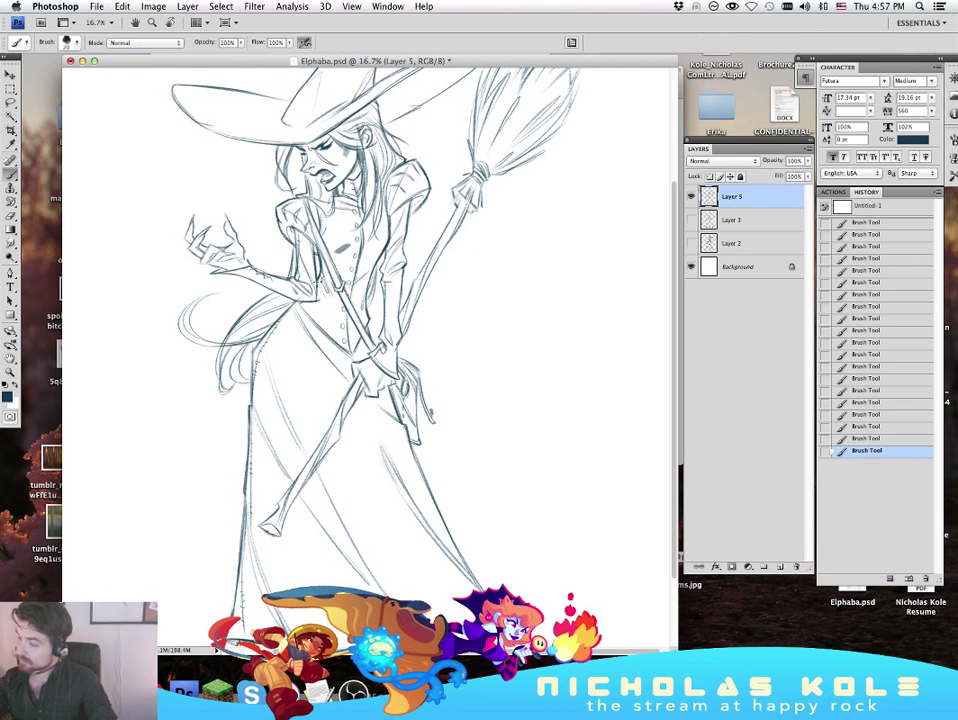
scroll(516, 391, down, 3)
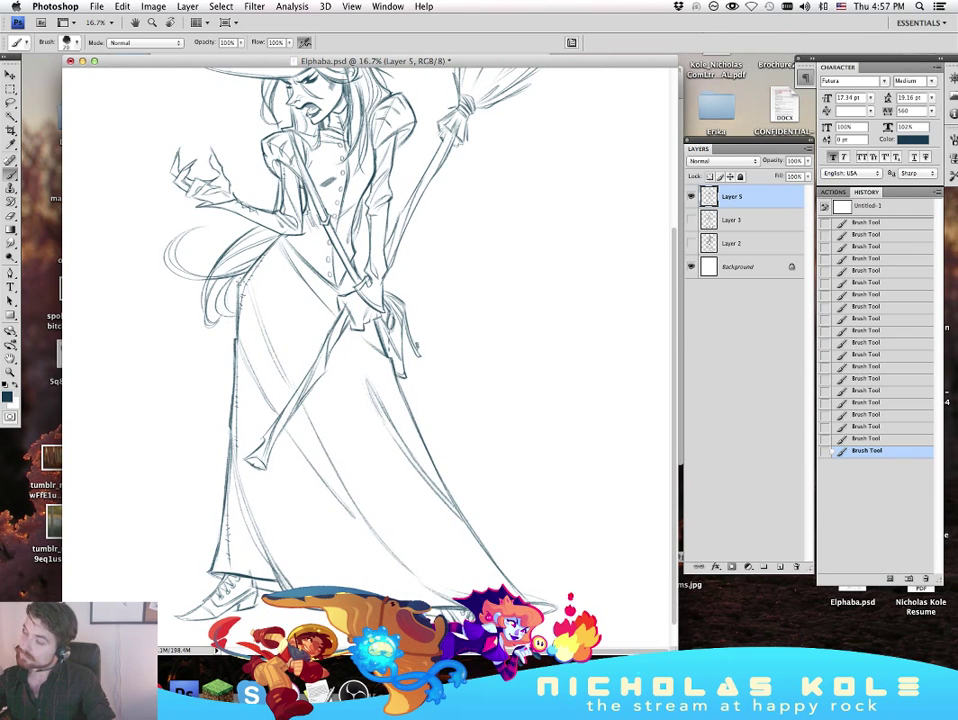
drag(555, 418, 565, 463)
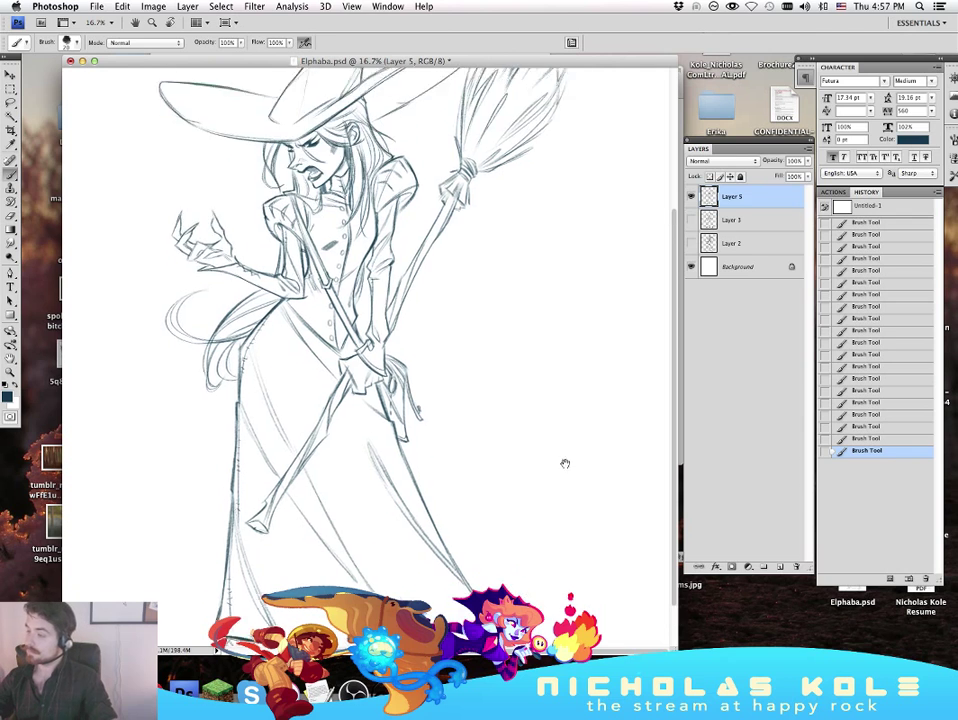
scroll(565, 463, down, 2)
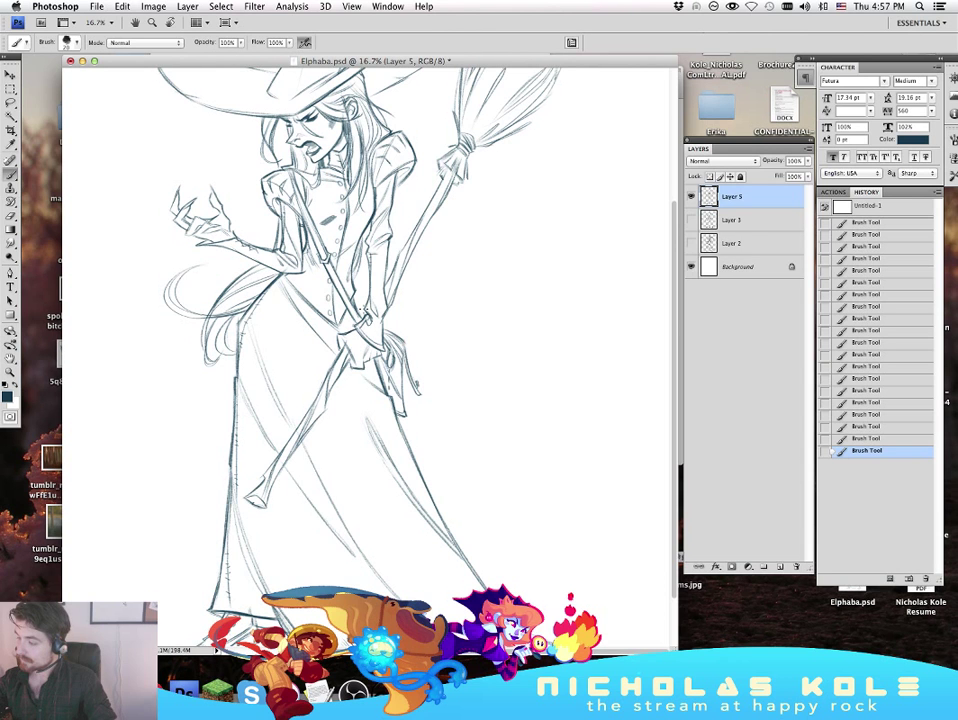
mouse_move(535, 364)
mouse_down()
mouse_move(535, 484)
mouse_move(537, 466)
mouse_up()
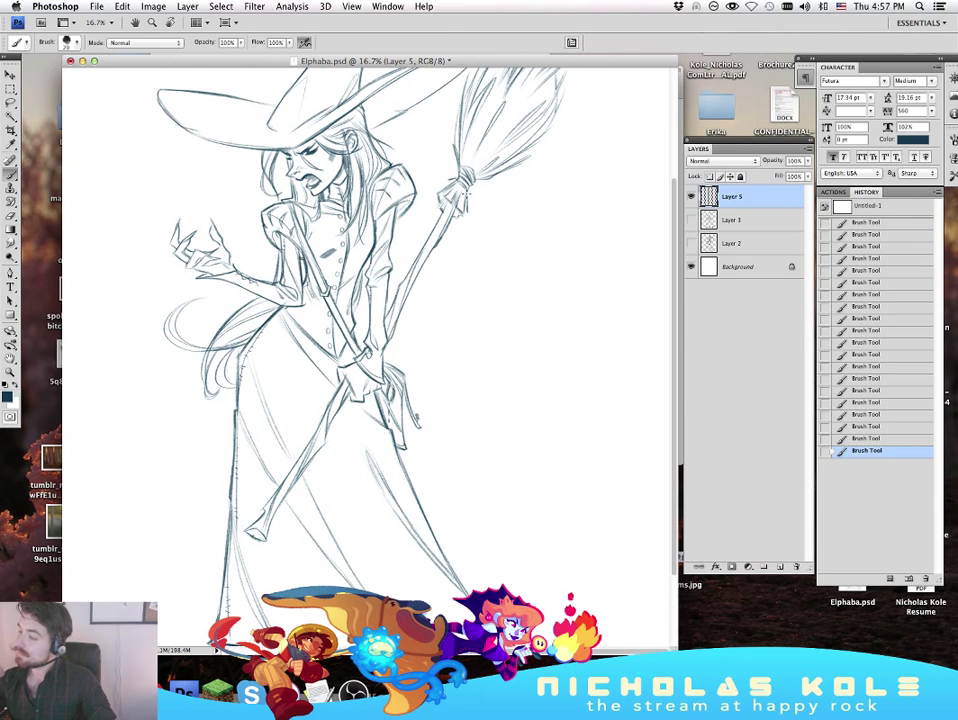
scroll(500, 468, up, 2)
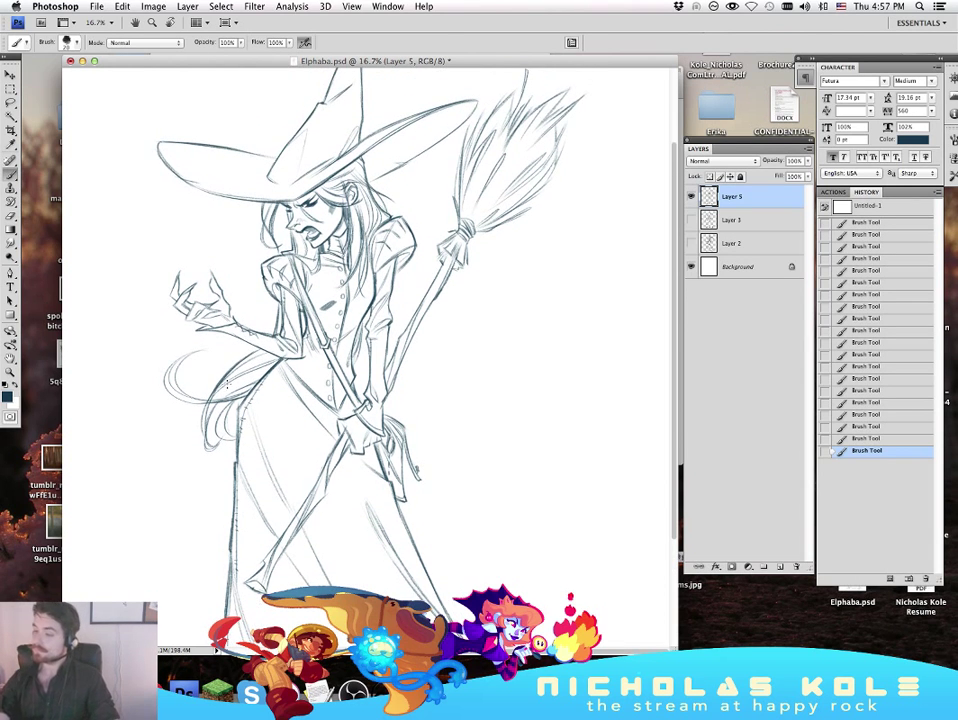
Step: Add loose curved strokes to the trailing ribbon loops behind the waist, undoing the unwanted ones
drag(247, 380, 186, 437)
key(super+z)
key(super+z)
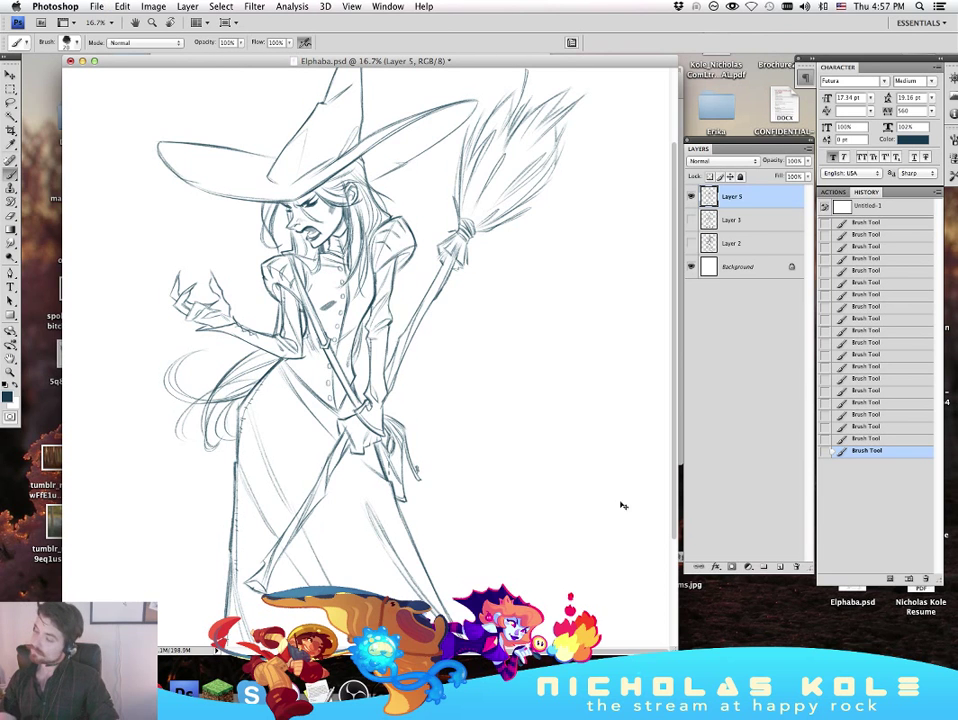
Step: Reshape the pointed toe of the back boot by erasing stray lines and redrawing the tip
scroll(590, 510, down, 6)
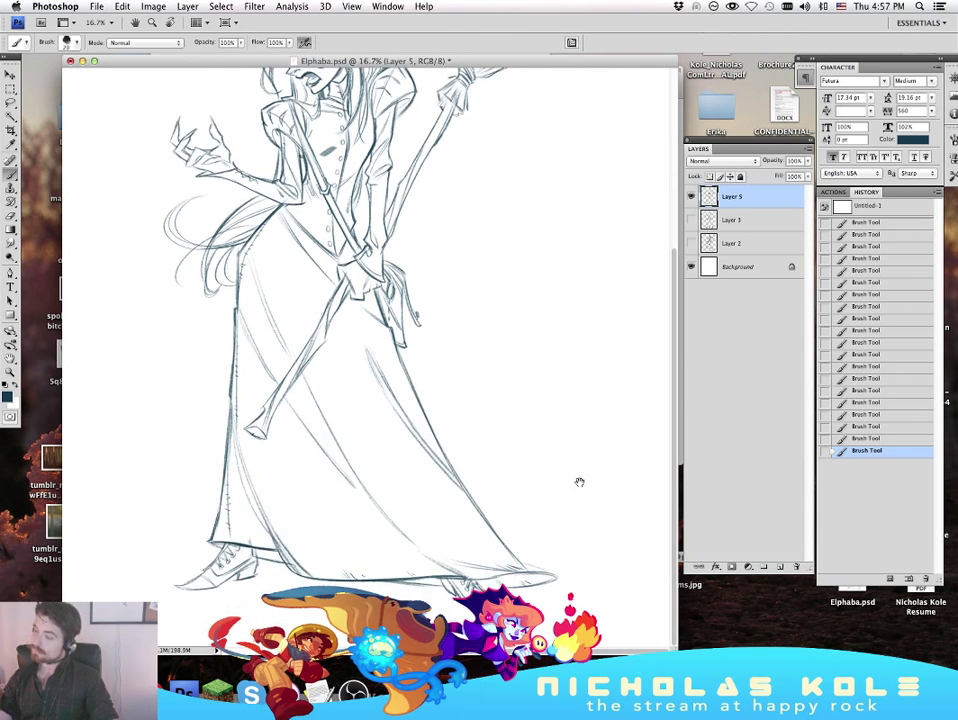
mouse_move(580, 482)
mouse_down()
mouse_move(575, 505)
mouse_move(584, 460)
mouse_up()
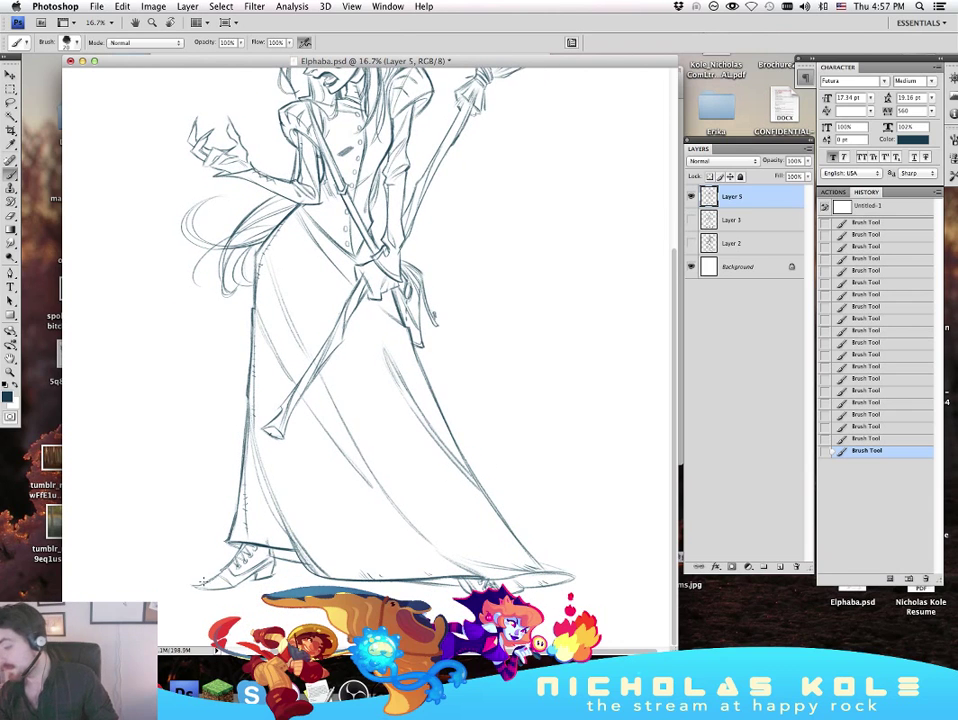
mouse_move(196, 588)
mouse_down()
mouse_move(229, 584)
mouse_move(210, 586)
mouse_up()
key(e)
drag(213, 584, 201, 587)
drag(194, 590, 205, 591)
drag(197, 592, 206, 591)
drag(199, 592, 209, 583)
key(b)
drag(197, 589, 206, 591)
key(e)
Step: Check the whole figure, then sample the sketch's dark teal line colour near the eye as the foreground colour
key(z)
alt+click(502, 466)
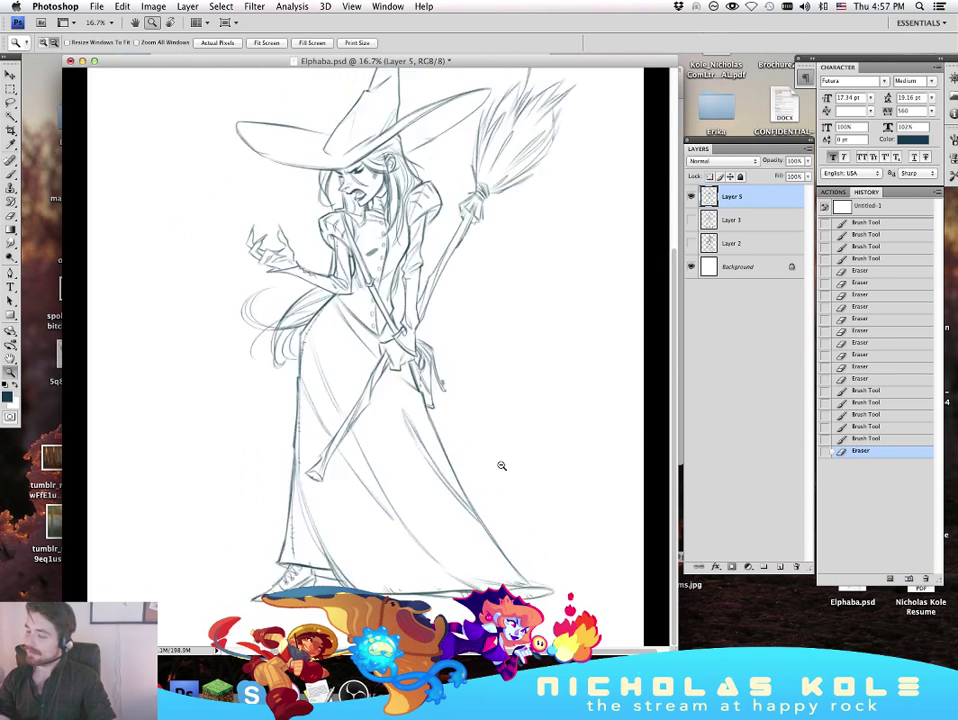
alt+click(502, 466)
alt+click(502, 466)
key(super+plus)
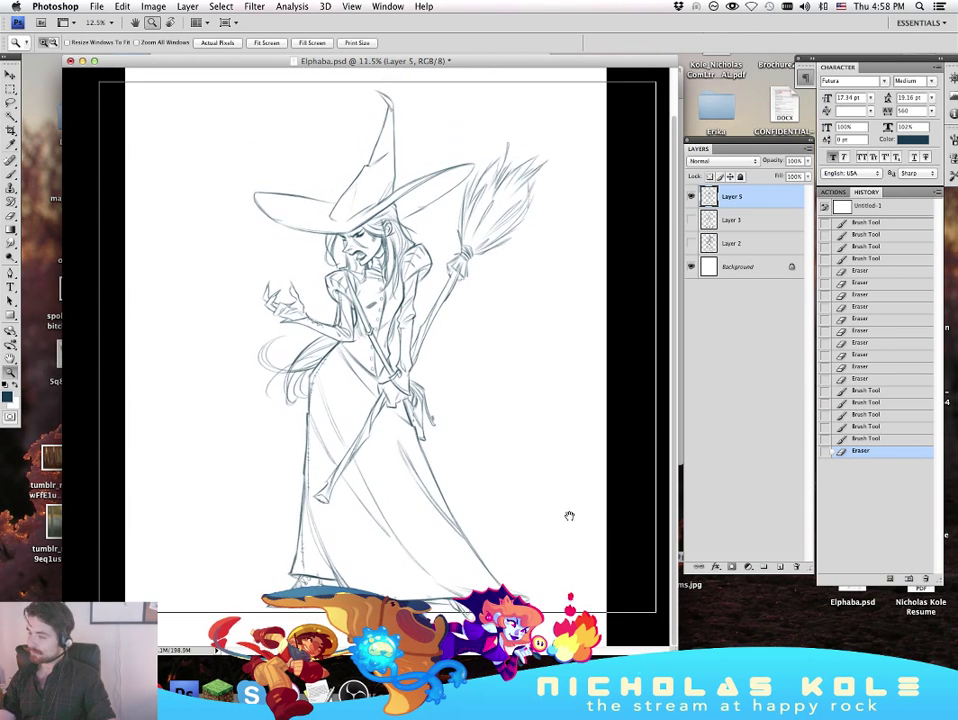
key(b)
alt+click(598, 573)
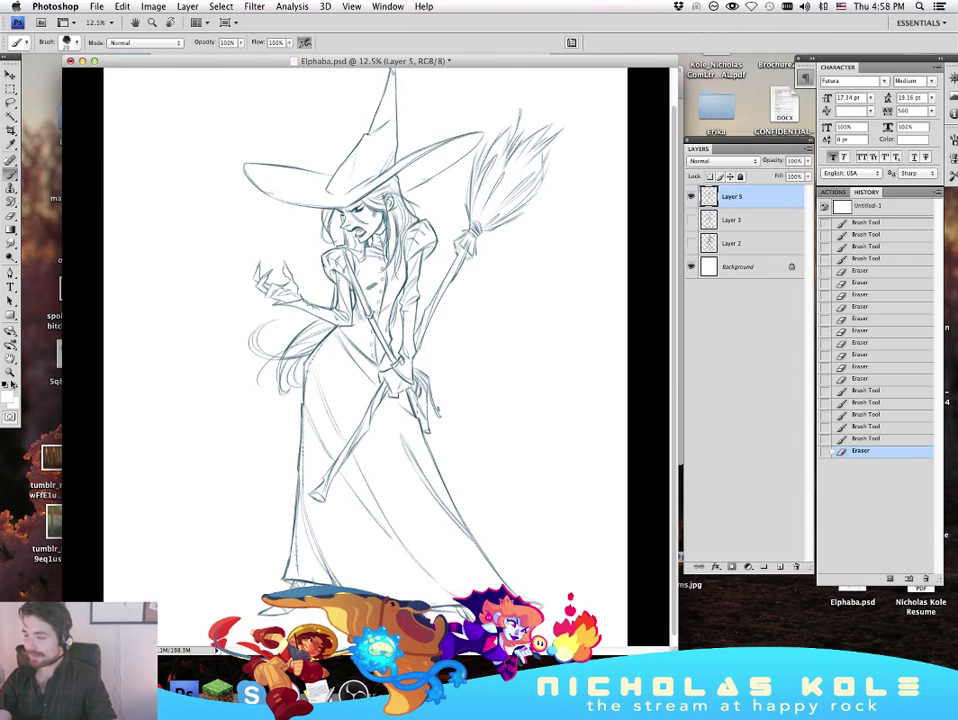
double_click(12, 373)
drag(368, 225, 389, 578)
drag(410, 100, 421, 410)
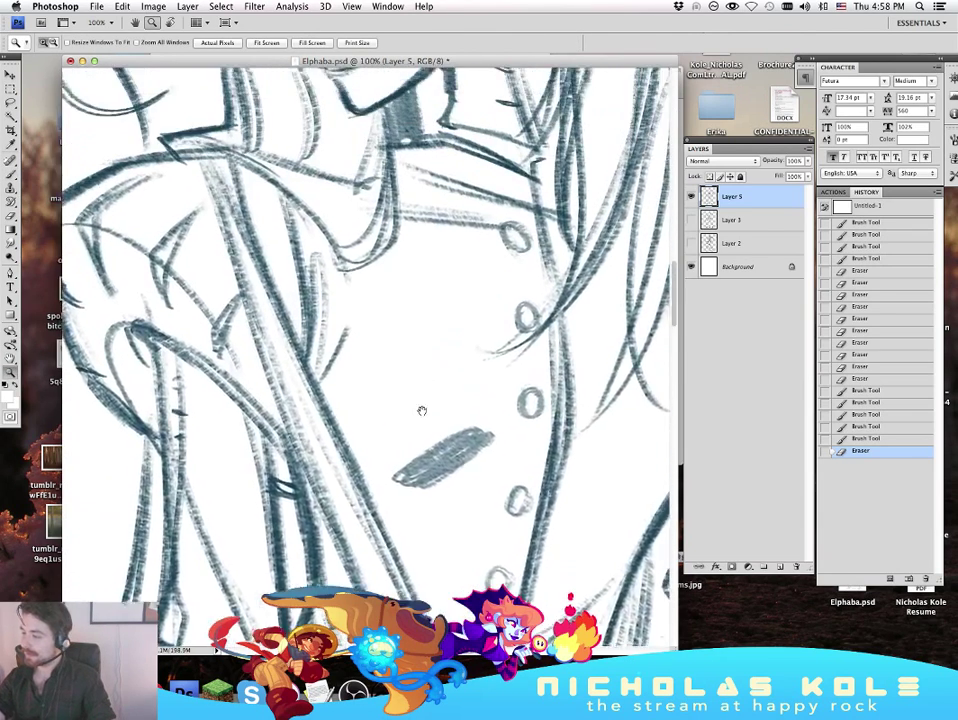
mouse_move(446, 170)
mouse_down()
mouse_move(422, 387)
mouse_move(424, 527)
mouse_up()
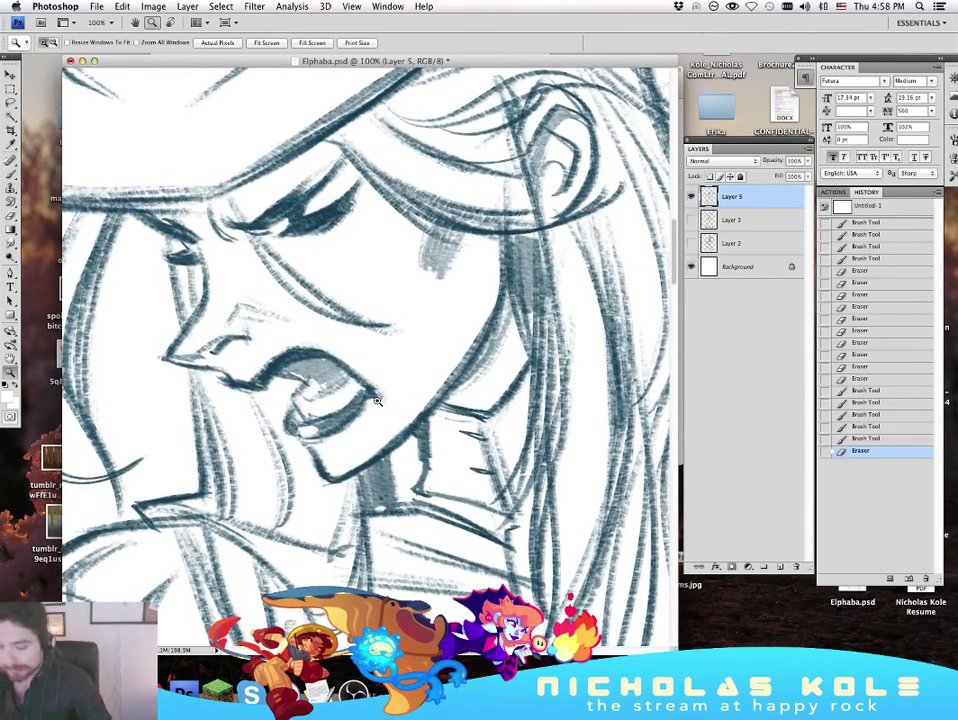
key(b)
alt+click(262, 212)
Step: Fit the whole figure in a smaller document window and save the file
double_click(11, 359)
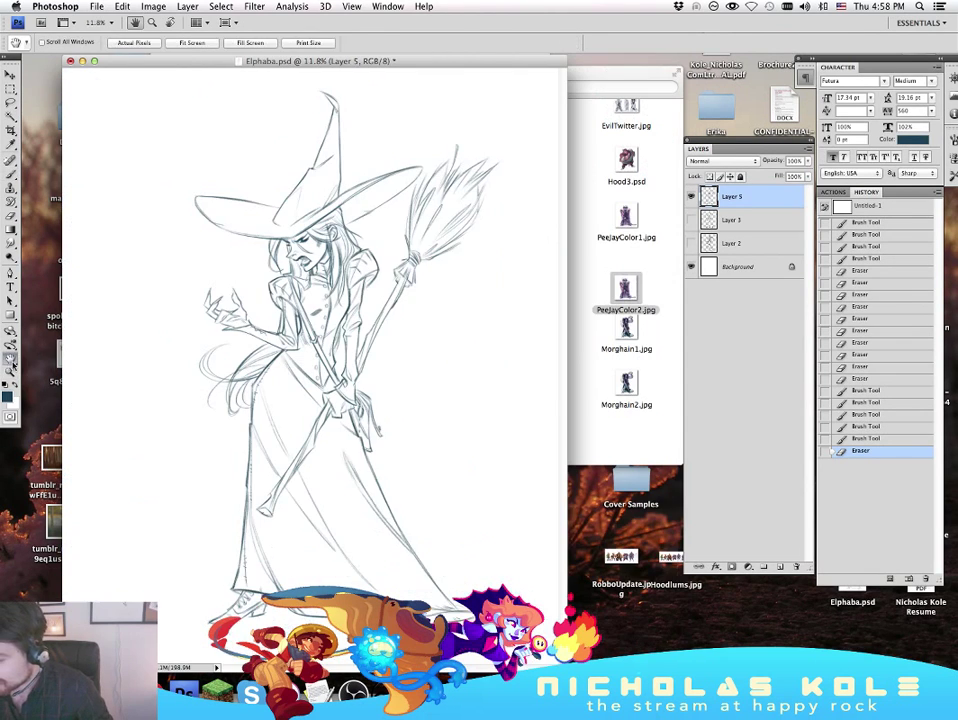
key(z)
alt+click(283, 380)
alt+click(283, 380)
click(355, 366)
click(355, 366)
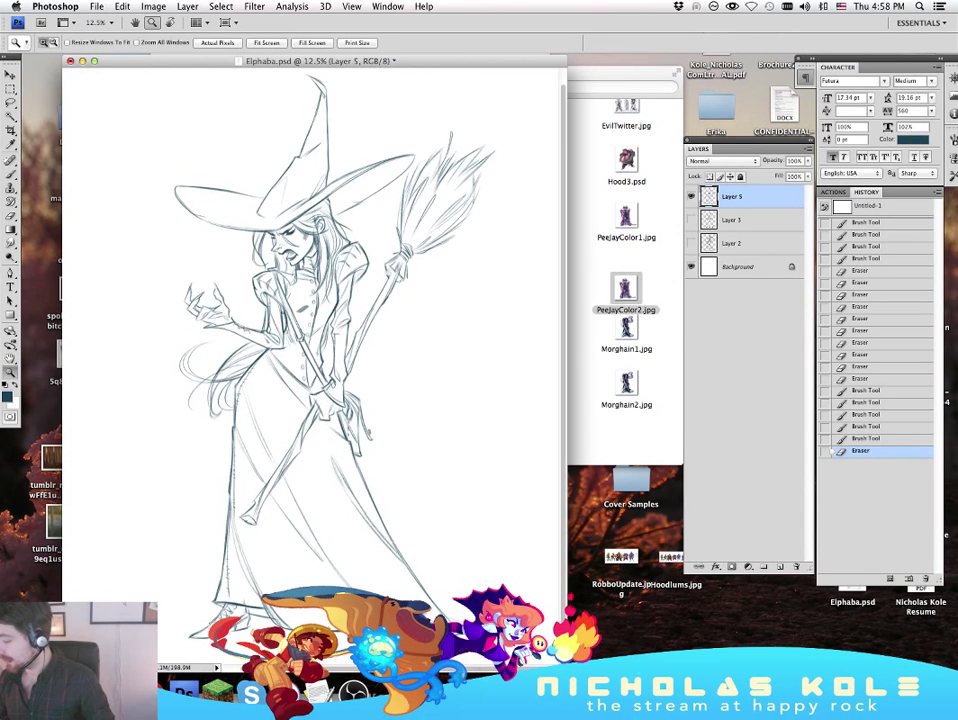
drag(562, 668, 521, 633)
drag(478, 585, 437, 547)
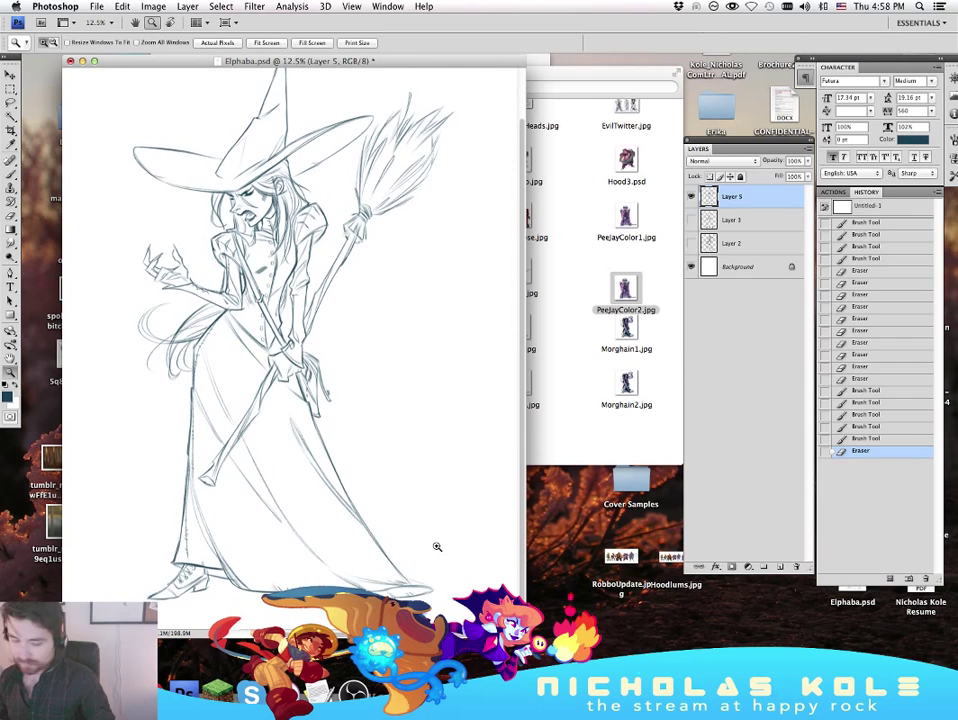
key(super+s)
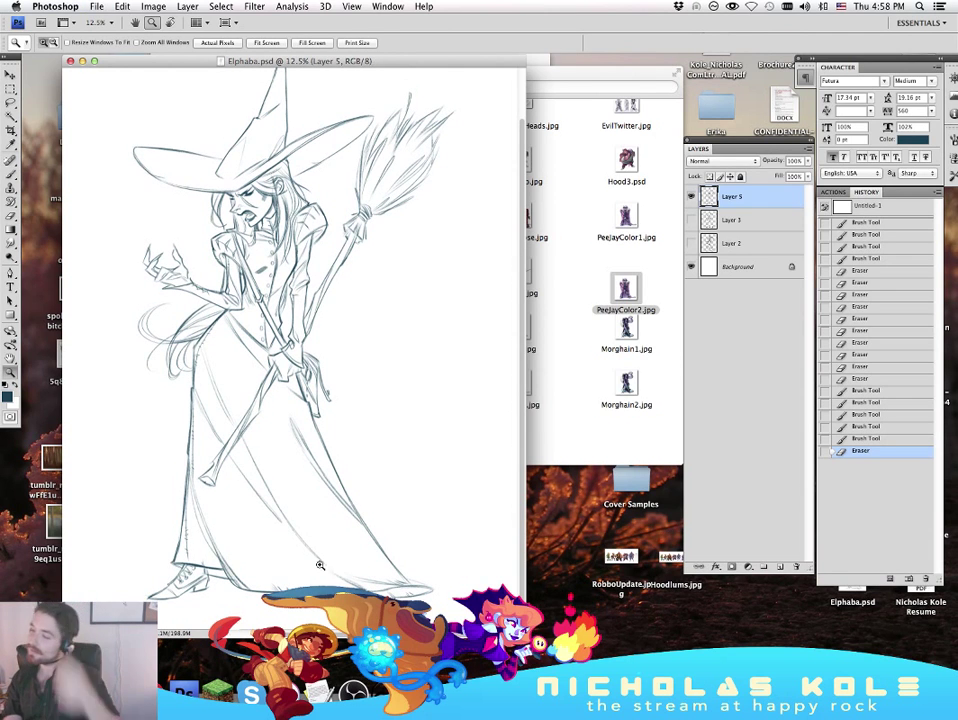
Step: Enlarge the document window and examine the witch's upper body at 25% zoom
click(279, 269)
scroll(436, 540, up, 5)
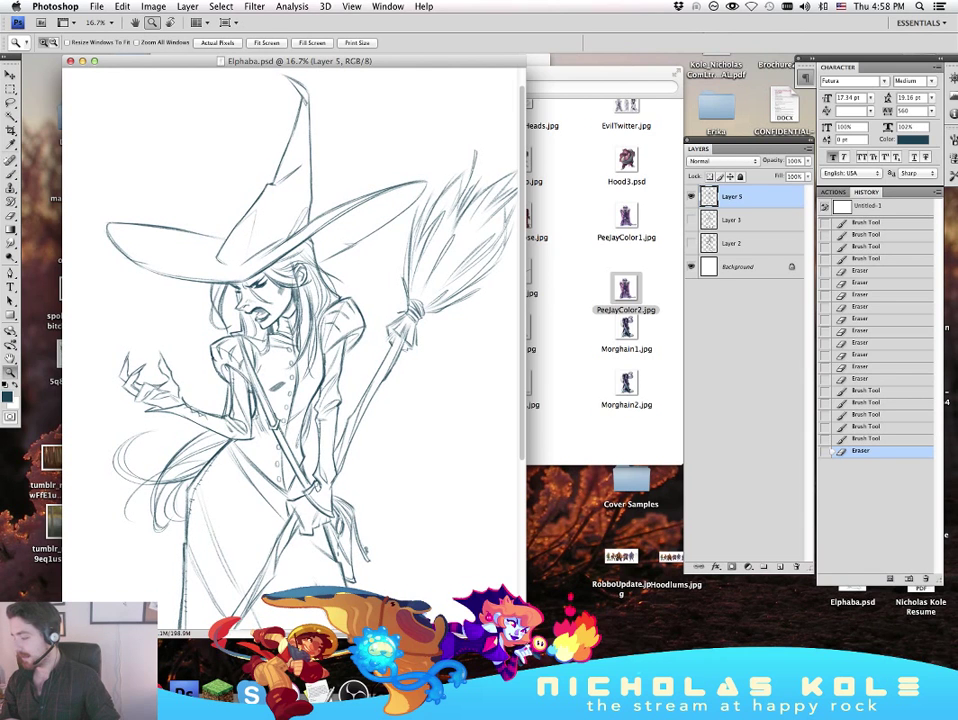
drag(520, 635, 642, 647)
scroll(345, 428, left, 5)
click(344, 427)
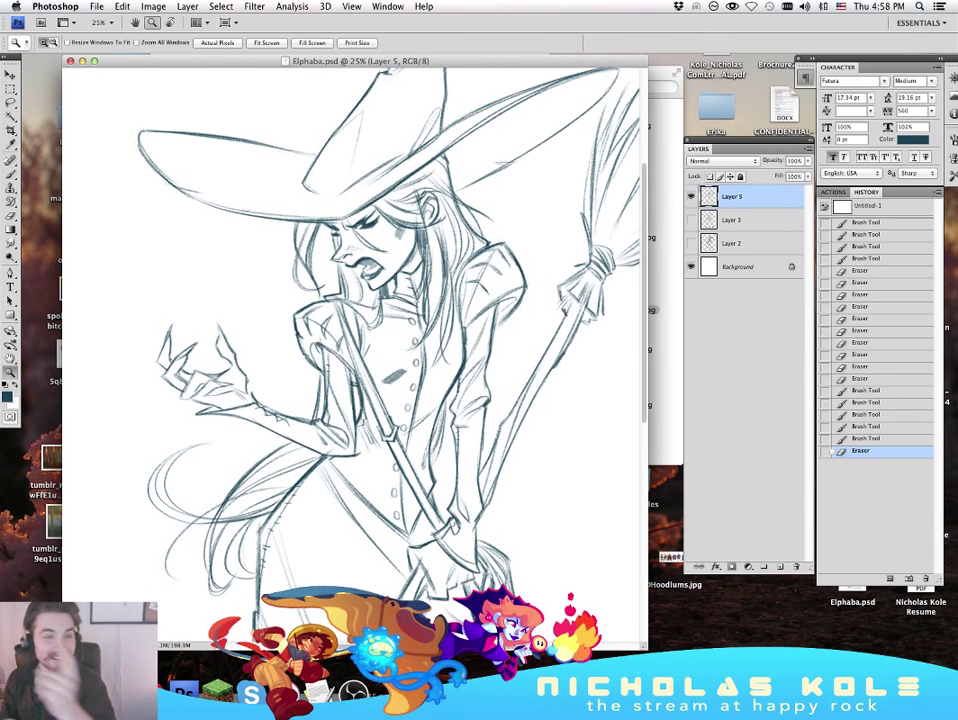
key(Tab)
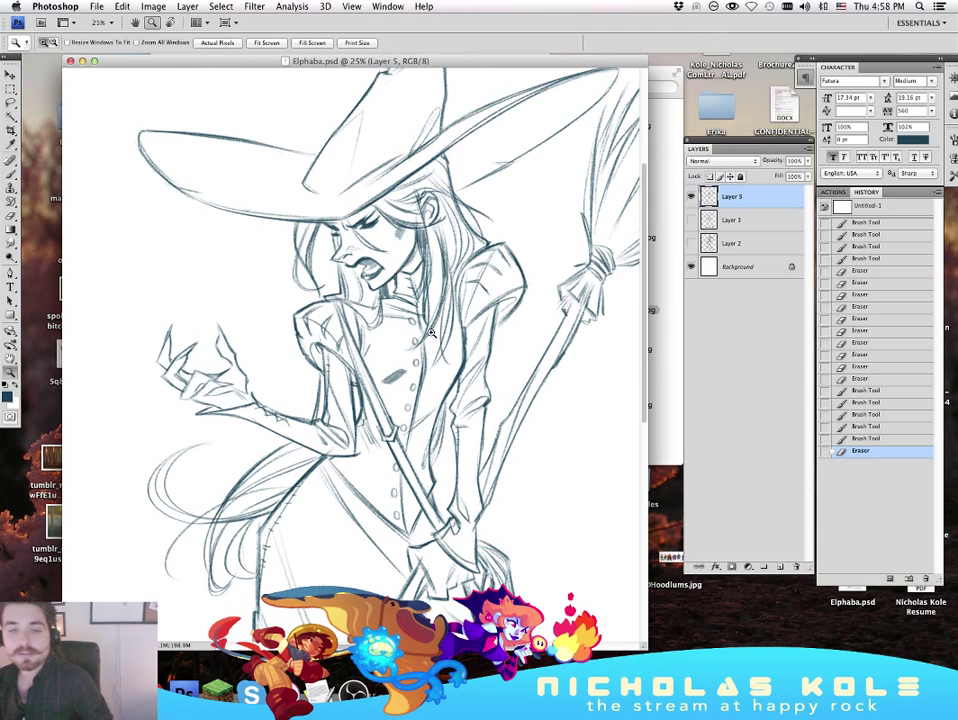
key(Tab)
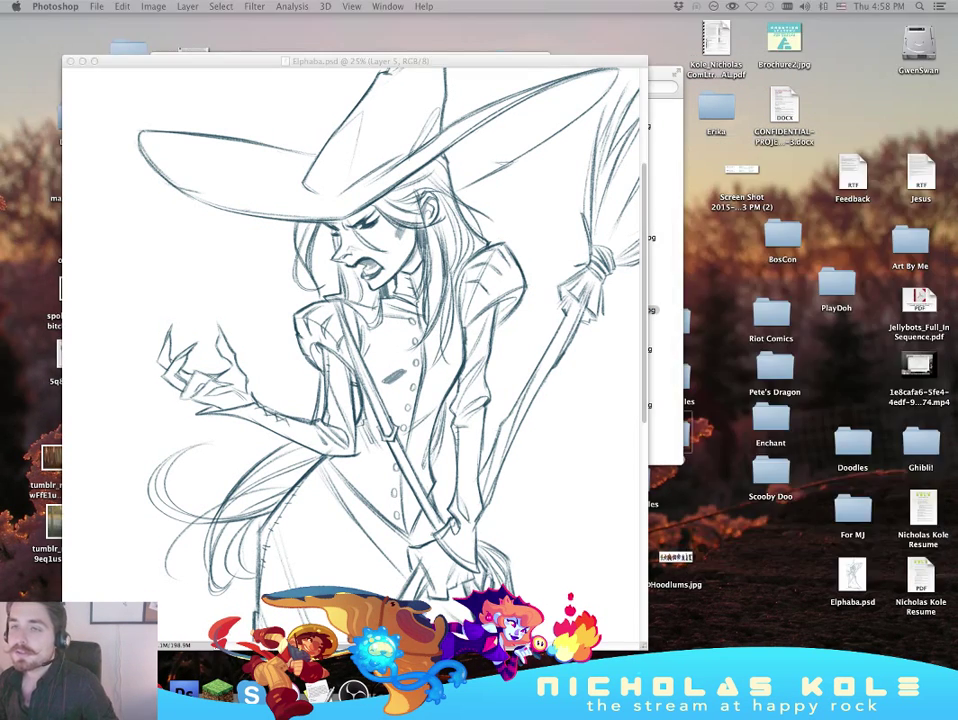
key(Tab)
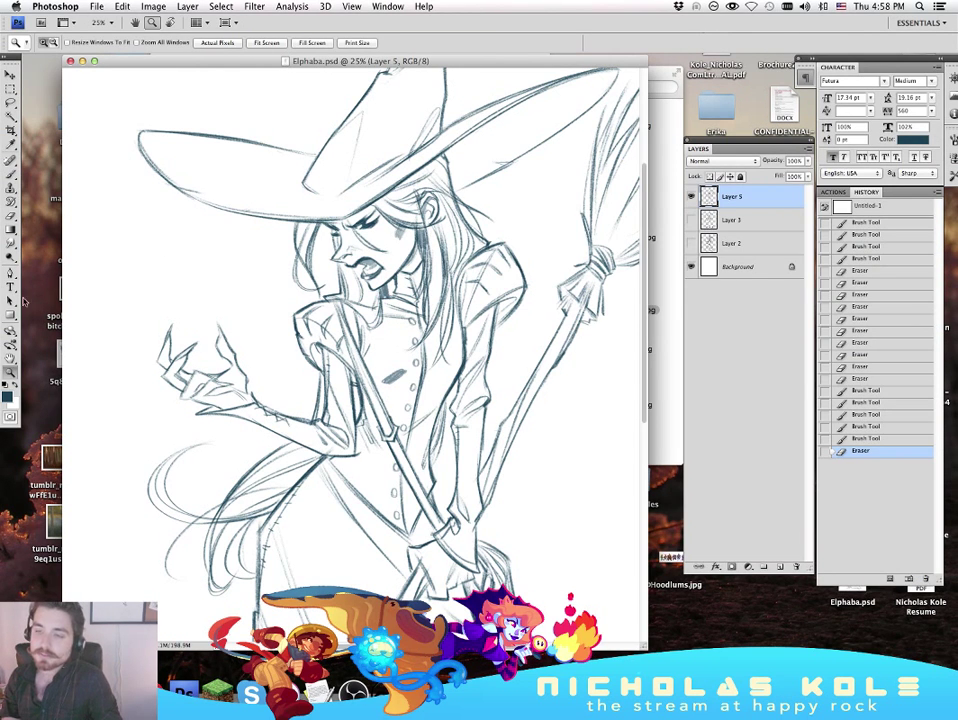
key(Tab)
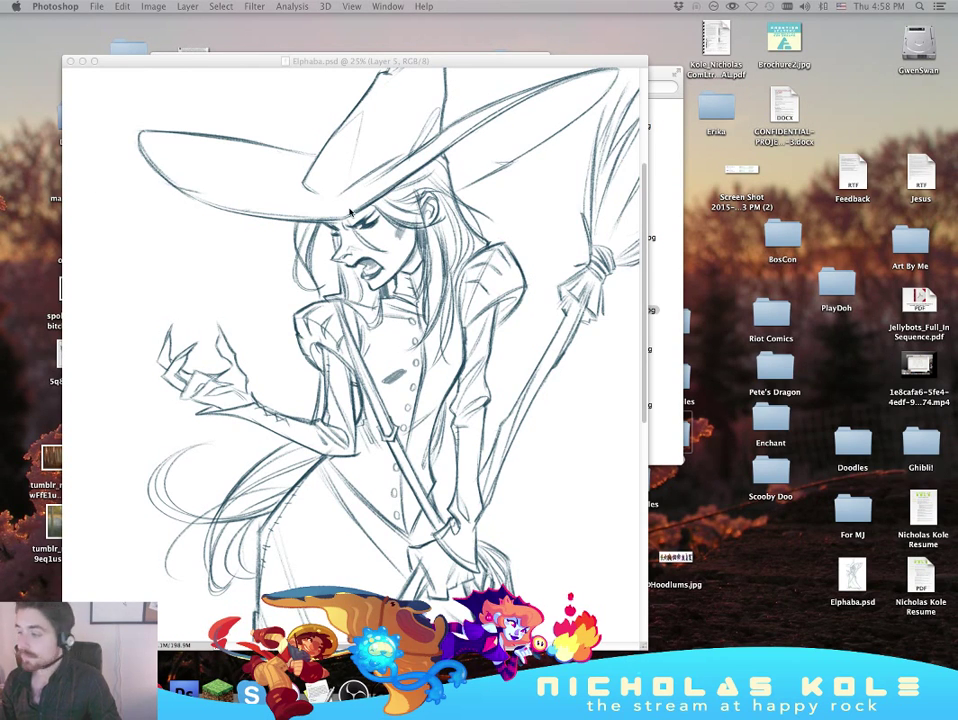
click(262, 160)
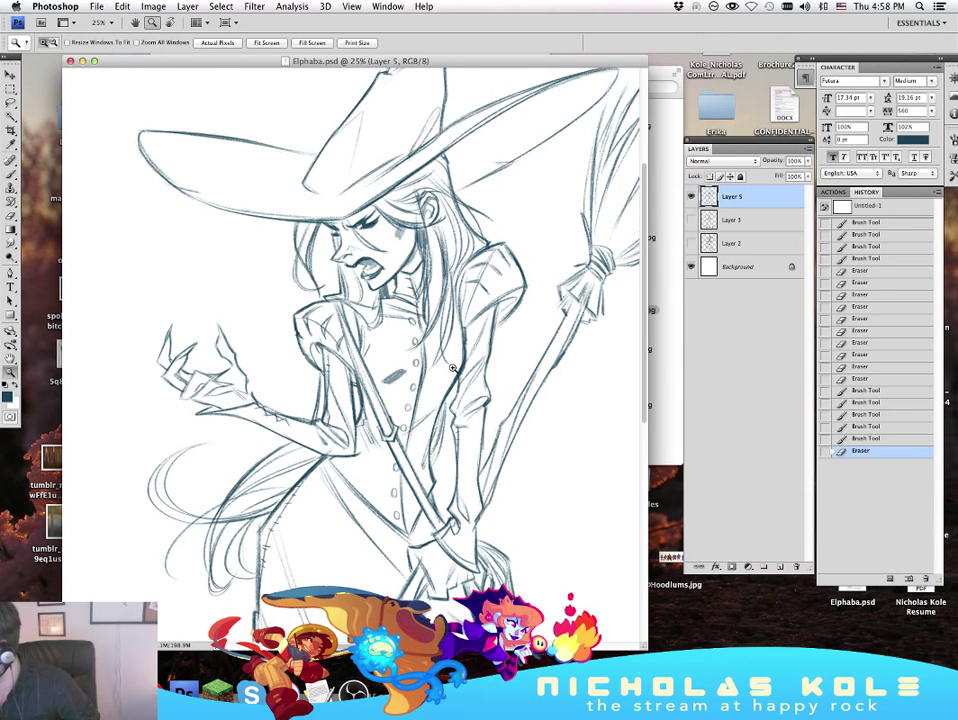
Step: Change the foreground colour to a slightly greener dark teal for shading the witch
alt+click(440, 367)
click(495, 335)
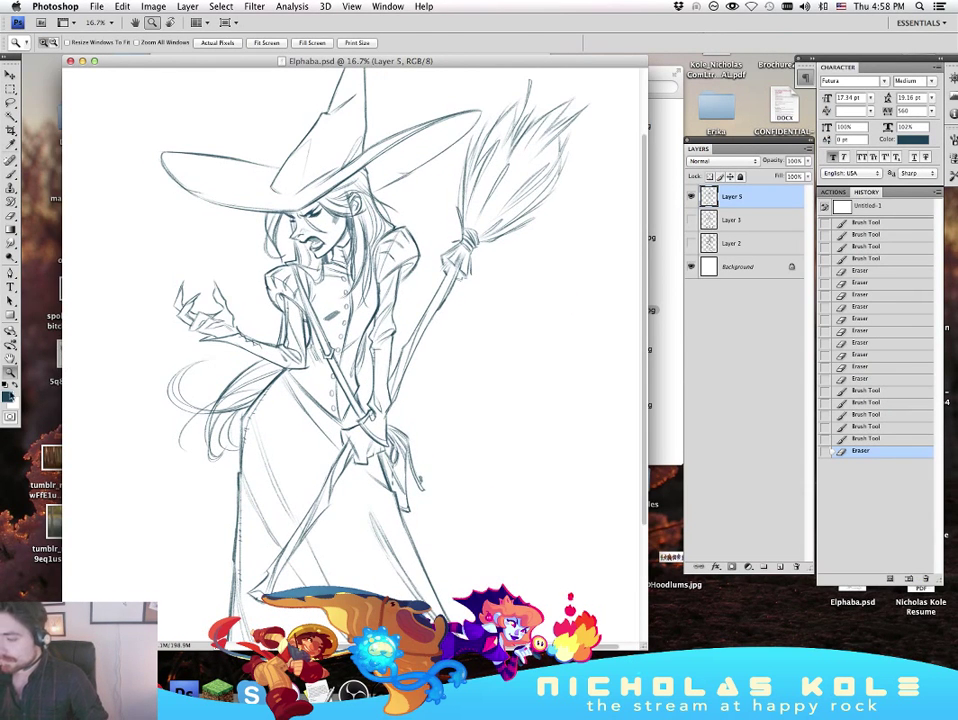
click(7, 397)
click(695, 490)
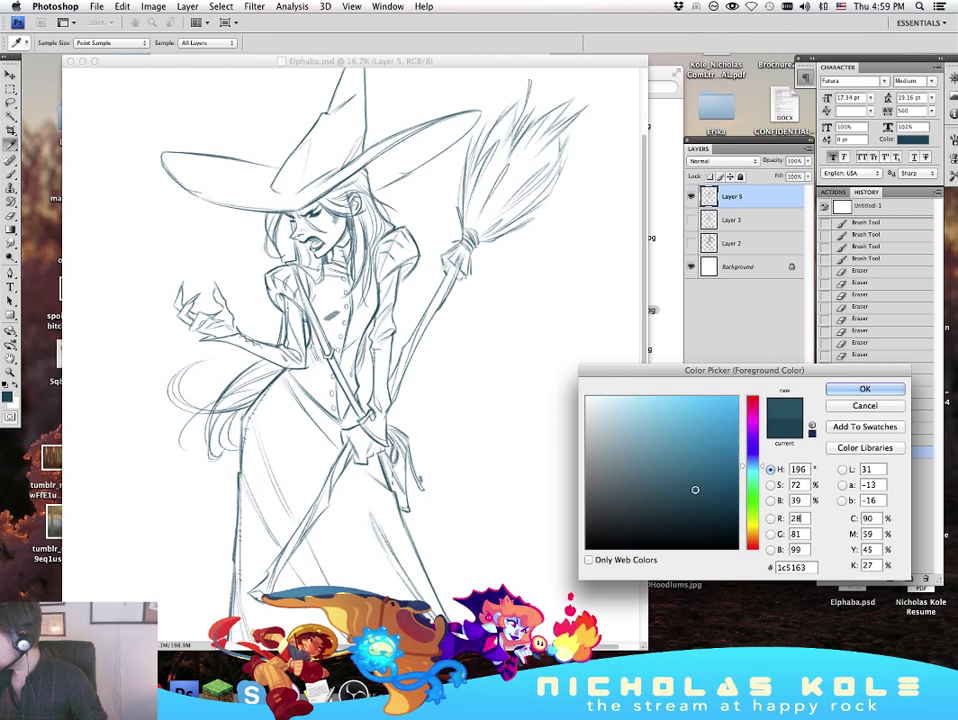
click(753, 471)
click(847, 390)
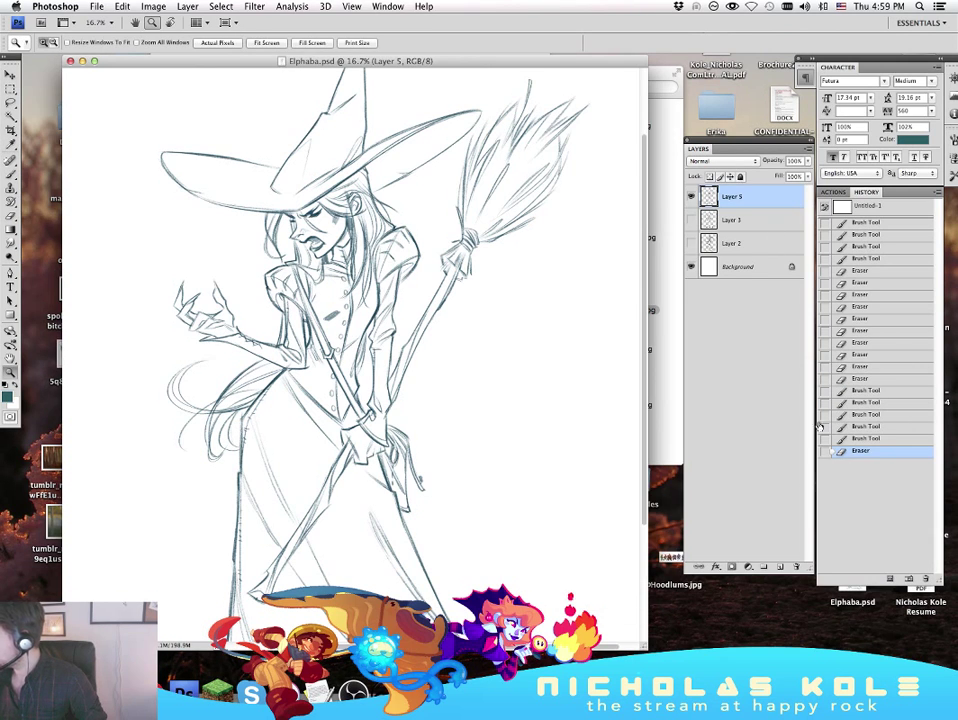
Step: Add a new layer above the line sketch and set its blending mode to Multiply
key(super+alt+shift+n)
click(725, 161)
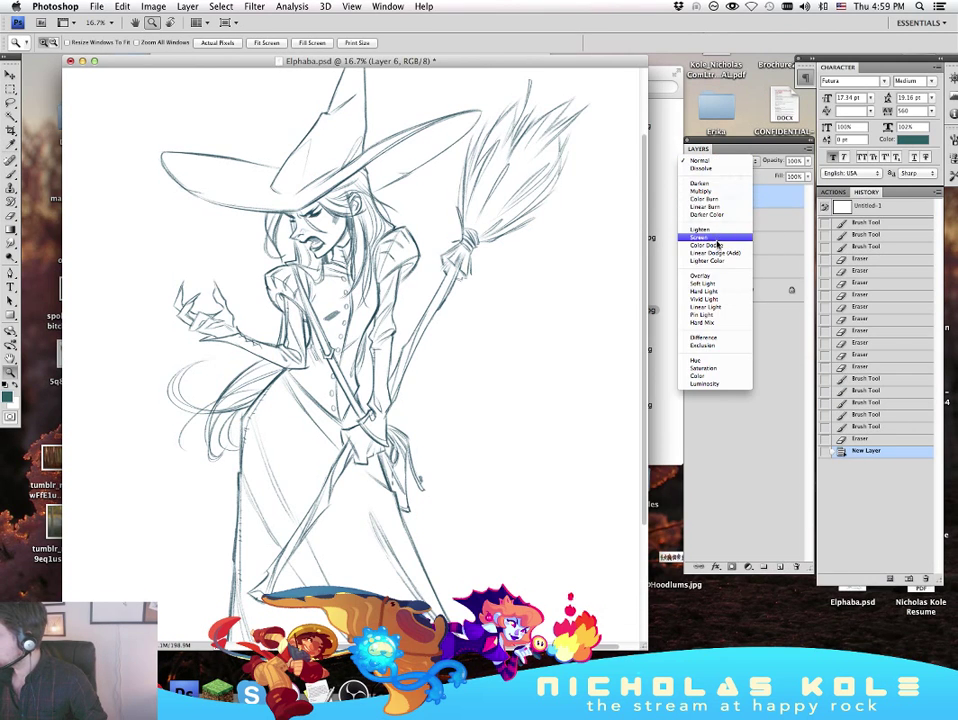
click(705, 191)
Step: Paint the underside of the hat brim on the broom side in teal and erase the overspill along its edge
scroll(490, 340, up, 3)
key(b)
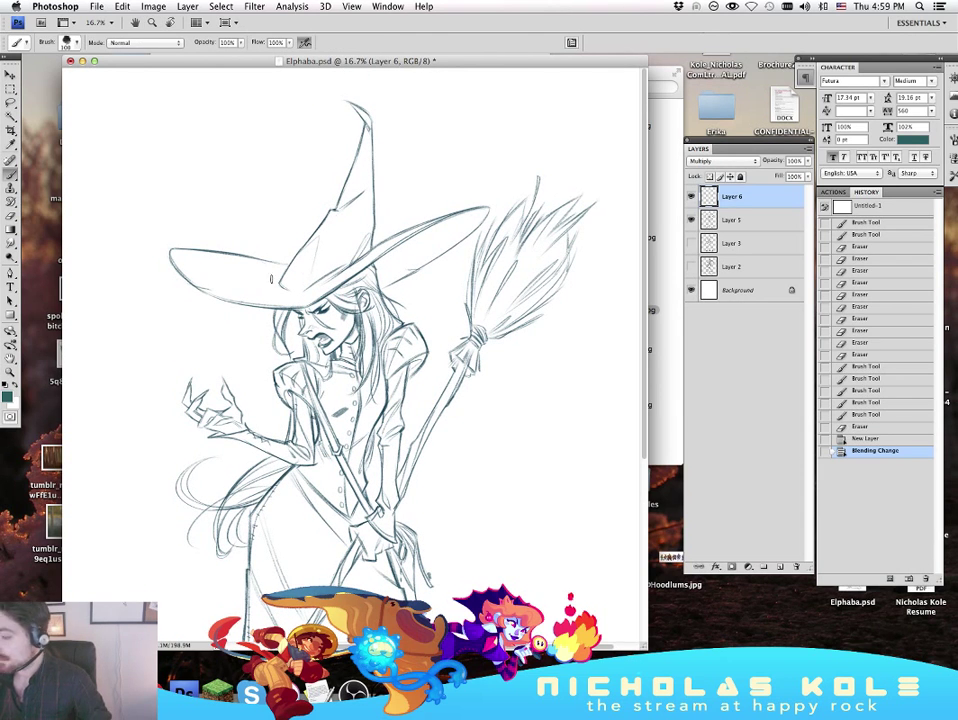
mouse_move(291, 308)
mouse_down()
mouse_move(320, 304)
mouse_move(455, 221)
mouse_up()
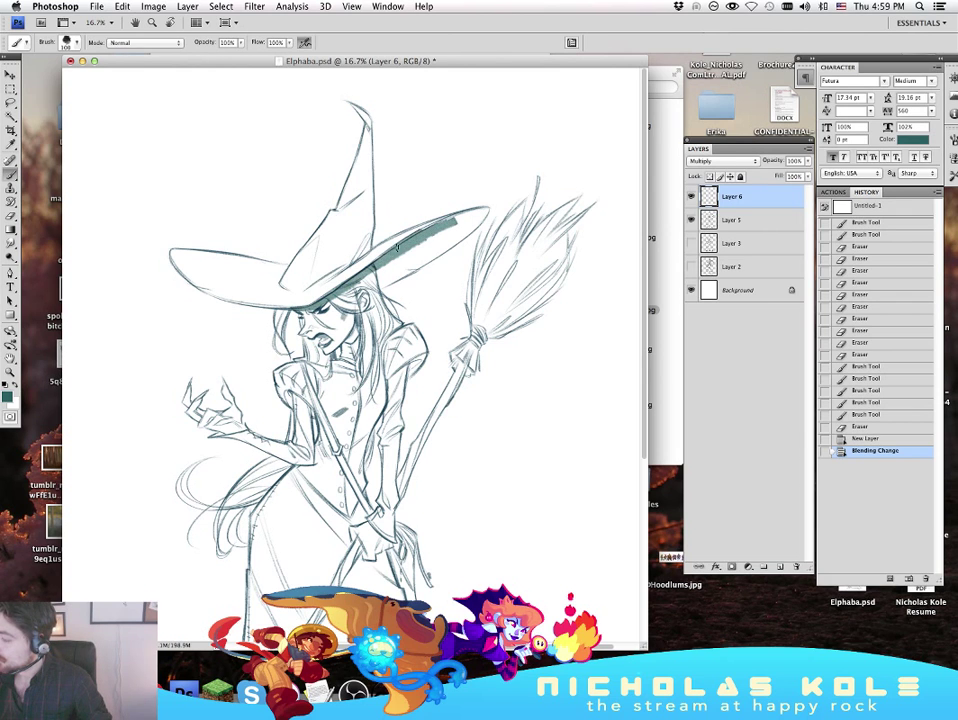
mouse_move(397, 246)
mouse_down()
mouse_move(484, 210)
mouse_move(391, 257)
mouse_move(385, 282)
mouse_move(434, 243)
mouse_up()
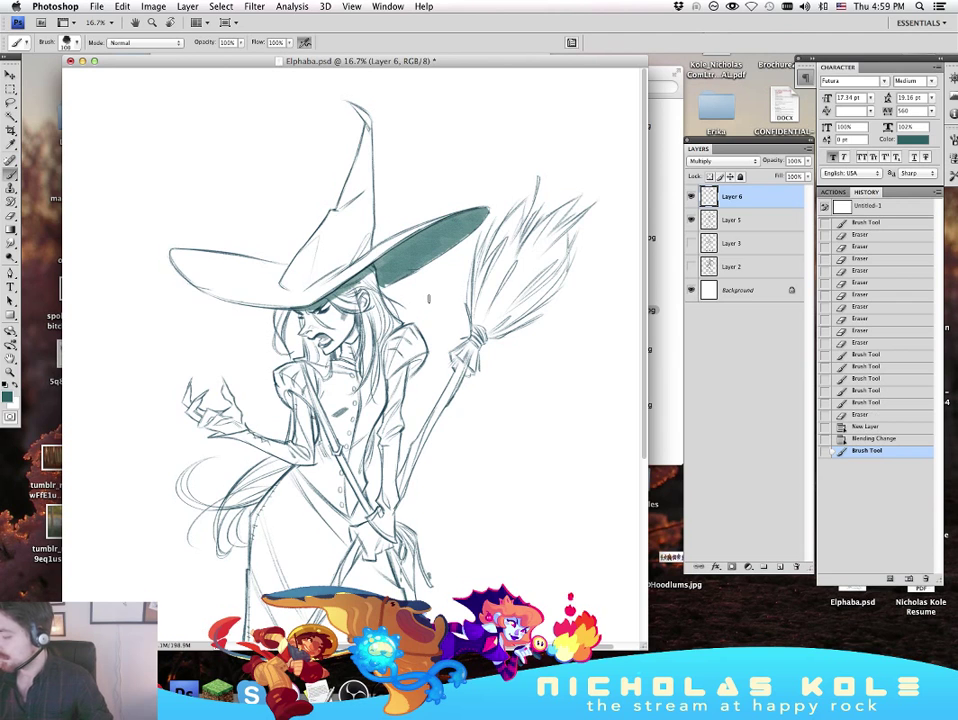
key(e)
drag(314, 309, 346, 293)
Step: Brush shadows onto the hair under the brim and across the witch's eyes, cheek and jaw
key(b)
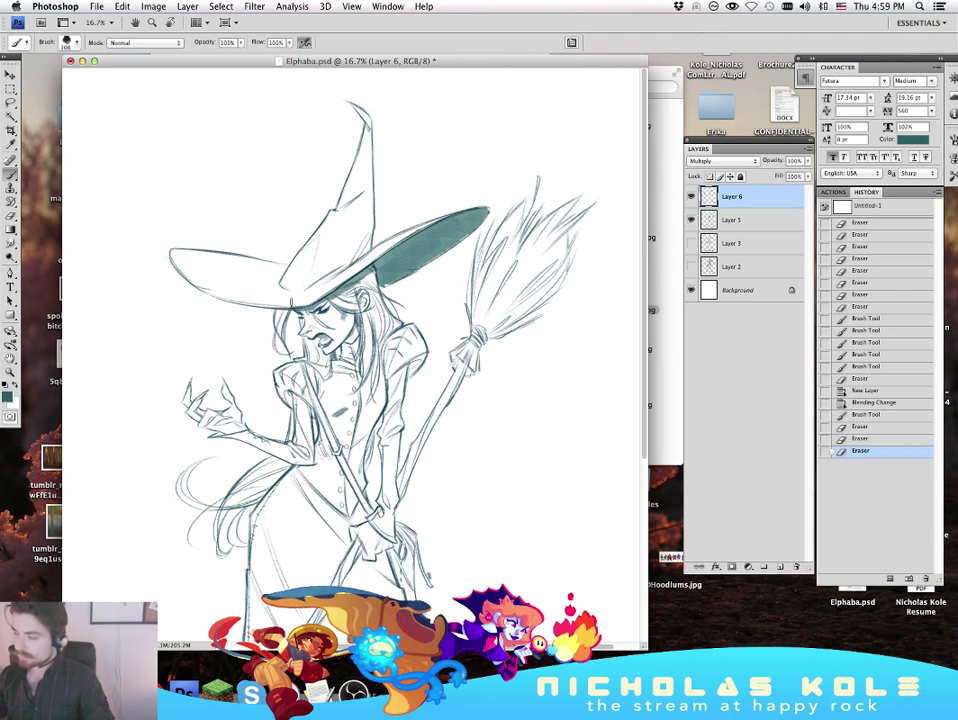
mouse_move(287, 314)
mouse_down()
mouse_move(278, 334)
mouse_move(287, 346)
mouse_up()
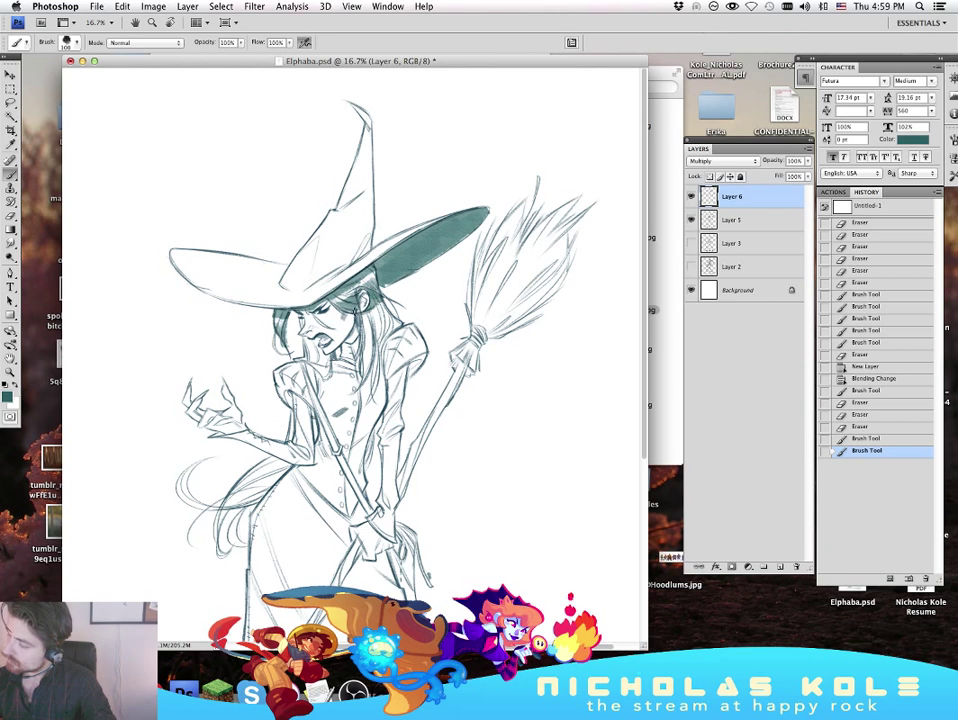
drag(372, 302, 392, 297)
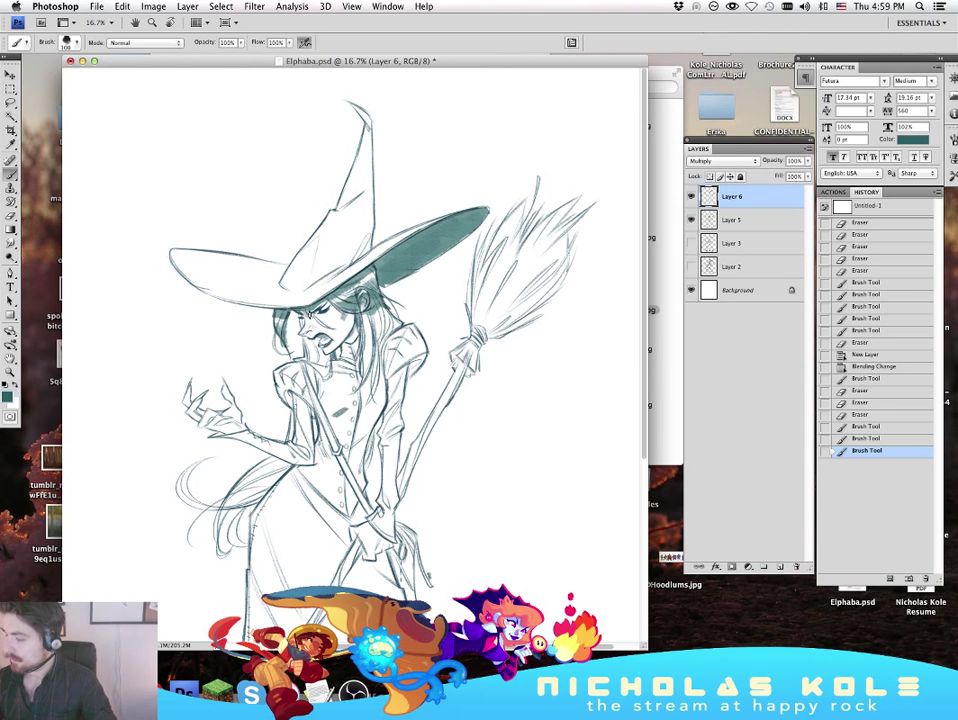
mouse_move(306, 314)
mouse_down()
mouse_move(305, 340)
mouse_move(320, 326)
mouse_up()
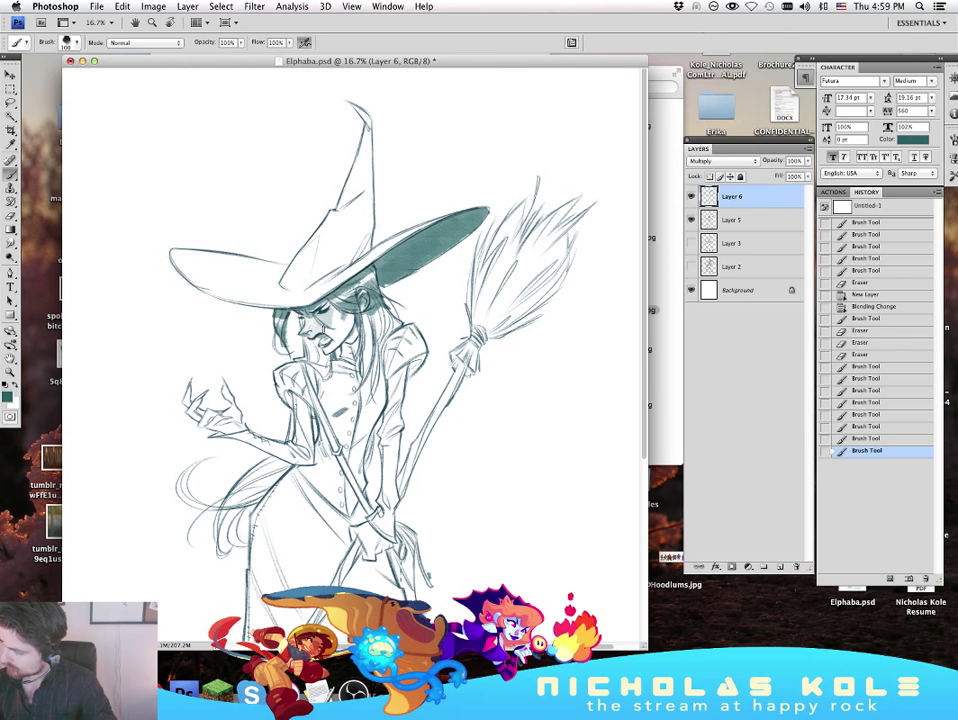
mouse_move(361, 314)
mouse_down()
mouse_move(322, 342)
mouse_move(341, 331)
mouse_up()
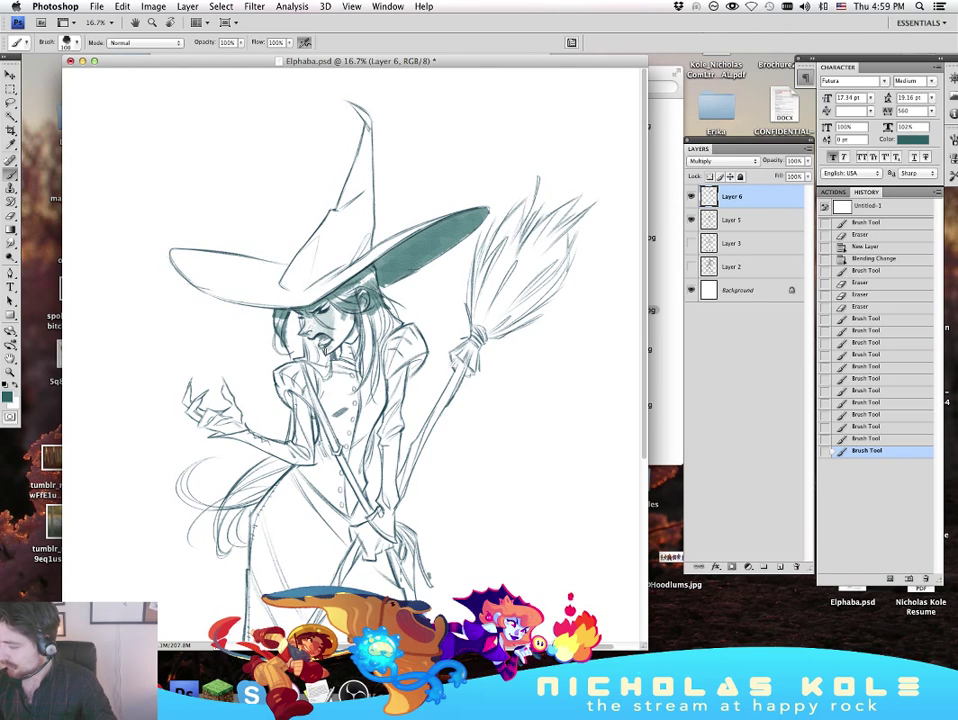
mouse_move(343, 324)
mouse_down()
mouse_move(350, 344)
mouse_move(357, 333)
mouse_move(354, 322)
mouse_move(338, 350)
mouse_up()
Step: Darken the hair hanging in front of the face and below the chin down to the collar
drag(488, 449, 455, 391)
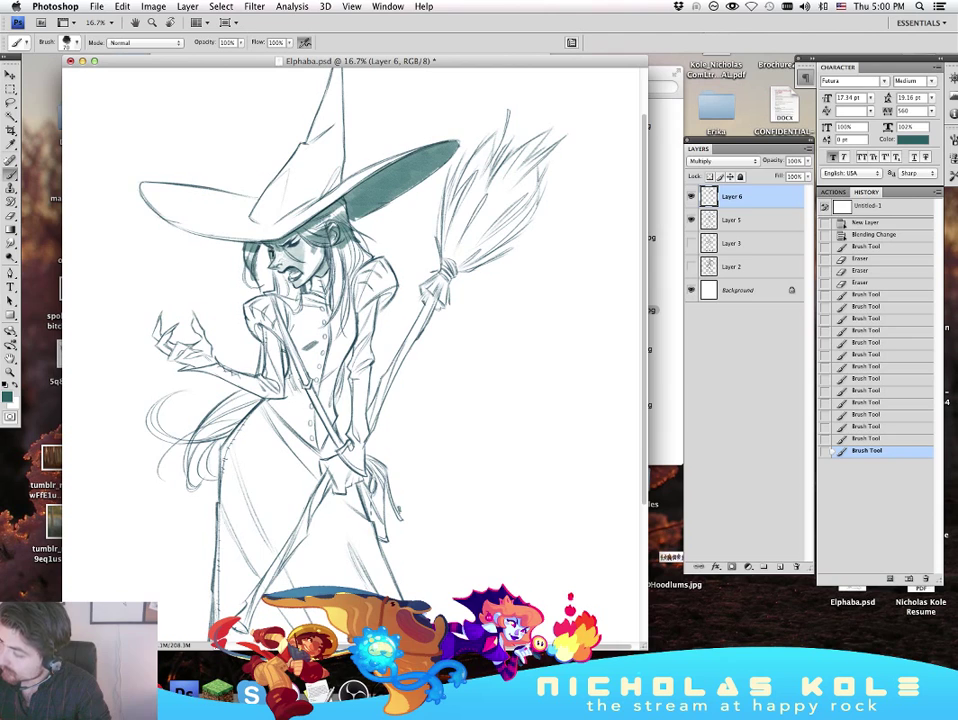
drag(272, 264, 275, 271)
drag(269, 268, 279, 274)
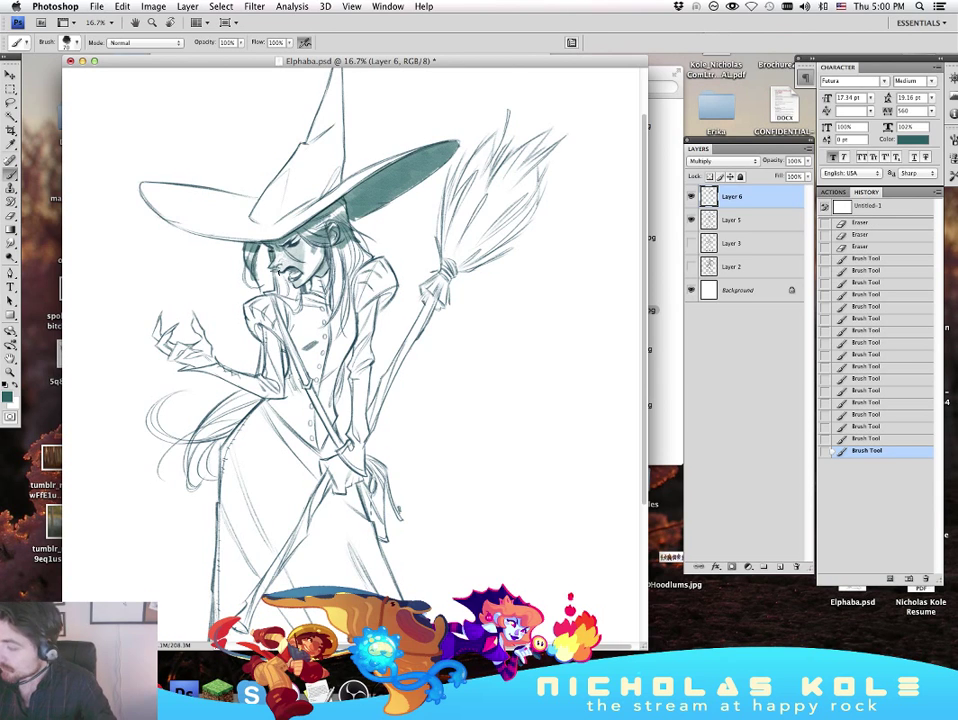
key(super+z)
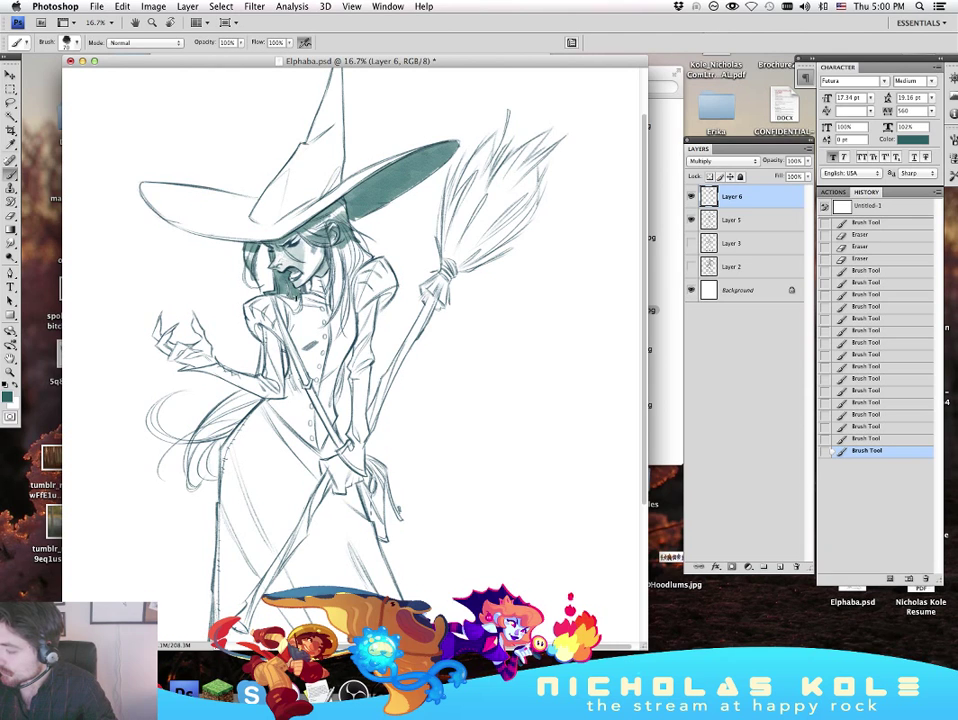
drag(299, 292, 284, 295)
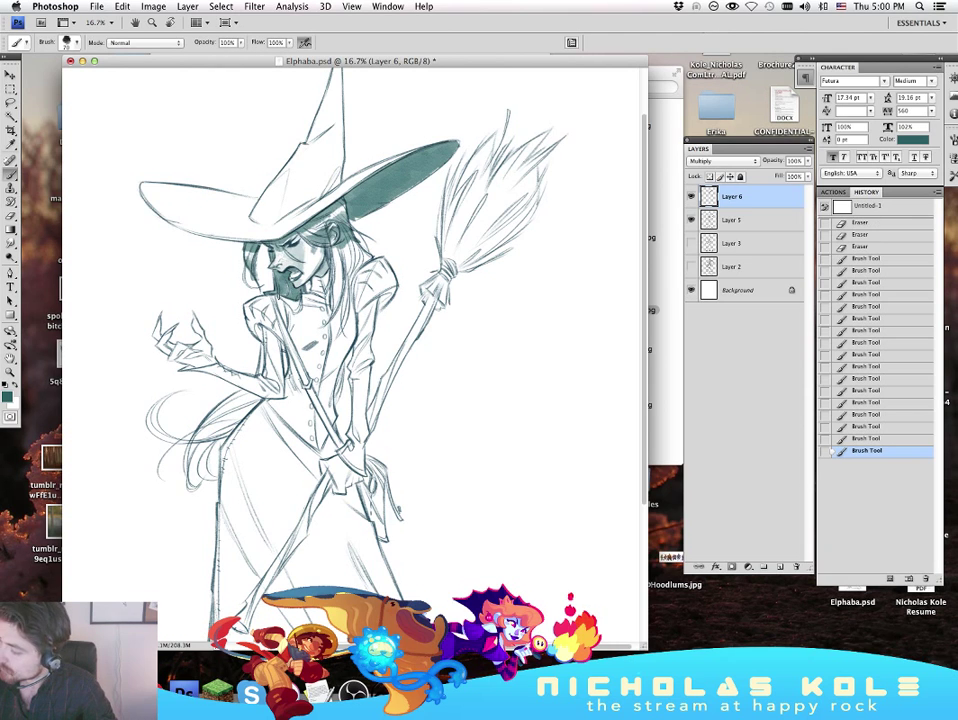
drag(215, 225, 229, 215)
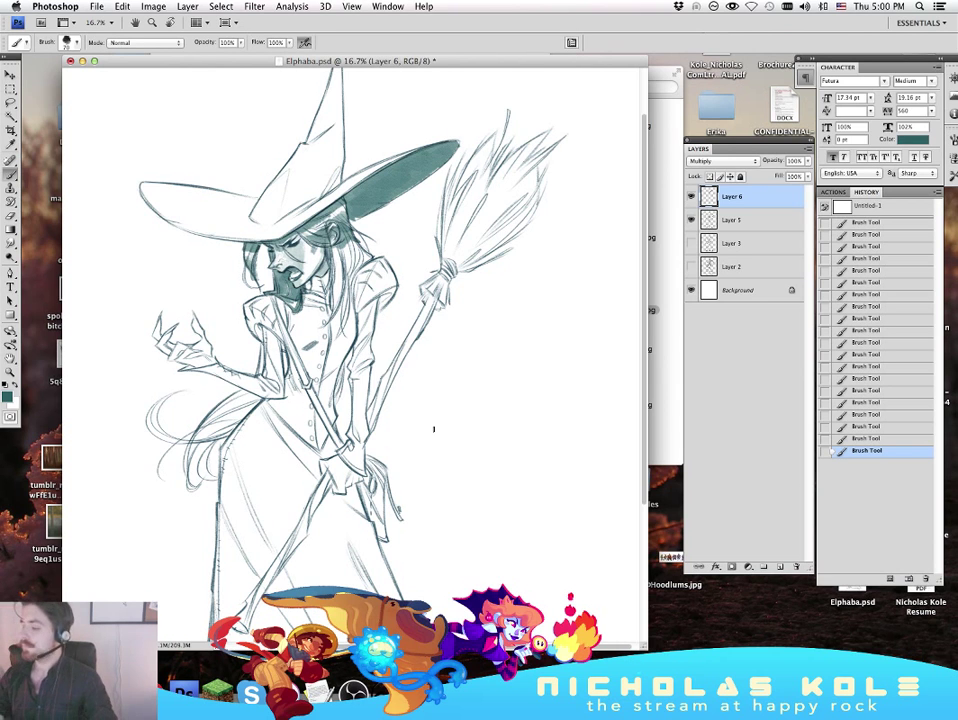
key(super+z)
Step: Shade the long hair strands falling behind the ear and over the chest and shoulder
drag(381, 240, 403, 265)
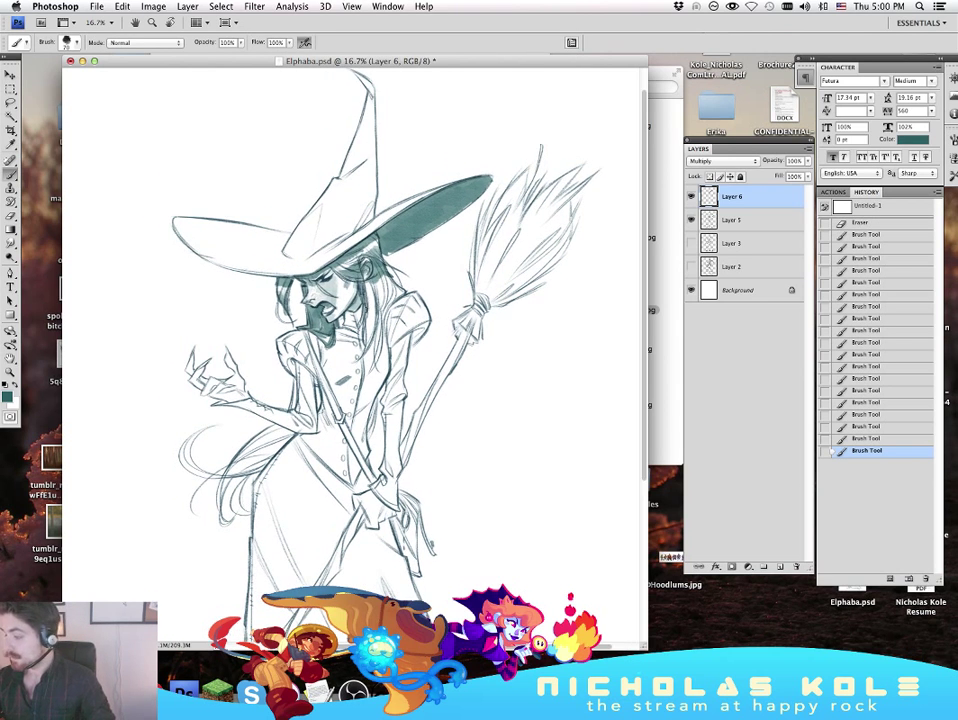
key(super+z)
mouse_move(352, 326)
mouse_down()
mouse_move(365, 318)
mouse_move(366, 275)
mouse_move(367, 345)
mouse_move(387, 298)
mouse_up()
key(super+z)
key(ctrl+z)
mouse_move(291, 216)
mouse_down()
mouse_move(301, 221)
mouse_move(286, 258)
mouse_move(286, 231)
mouse_up()
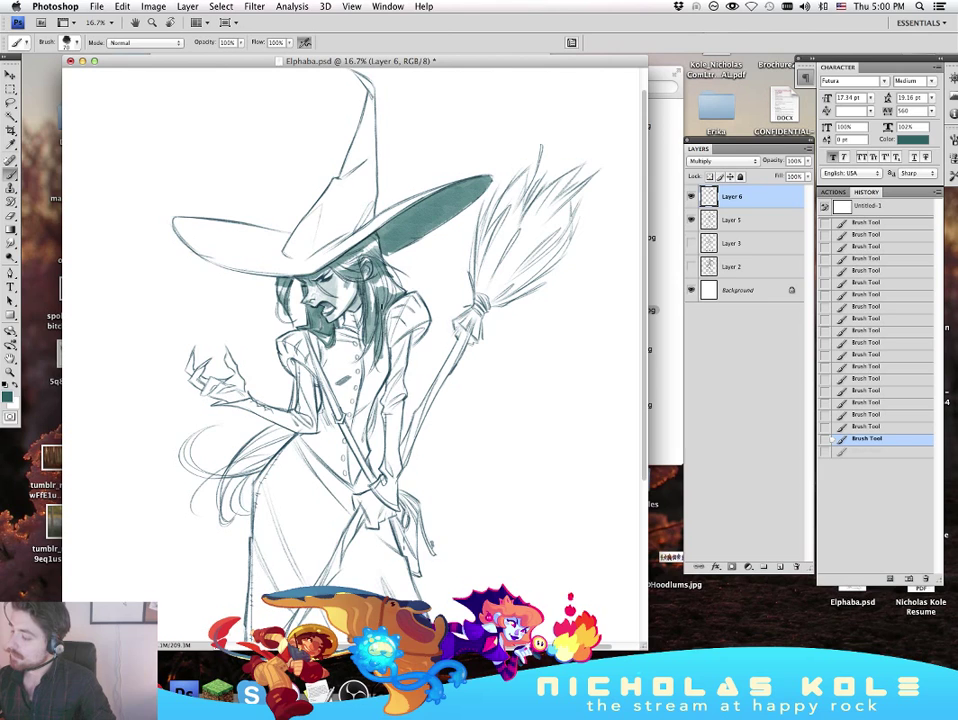
drag(385, 274, 398, 286)
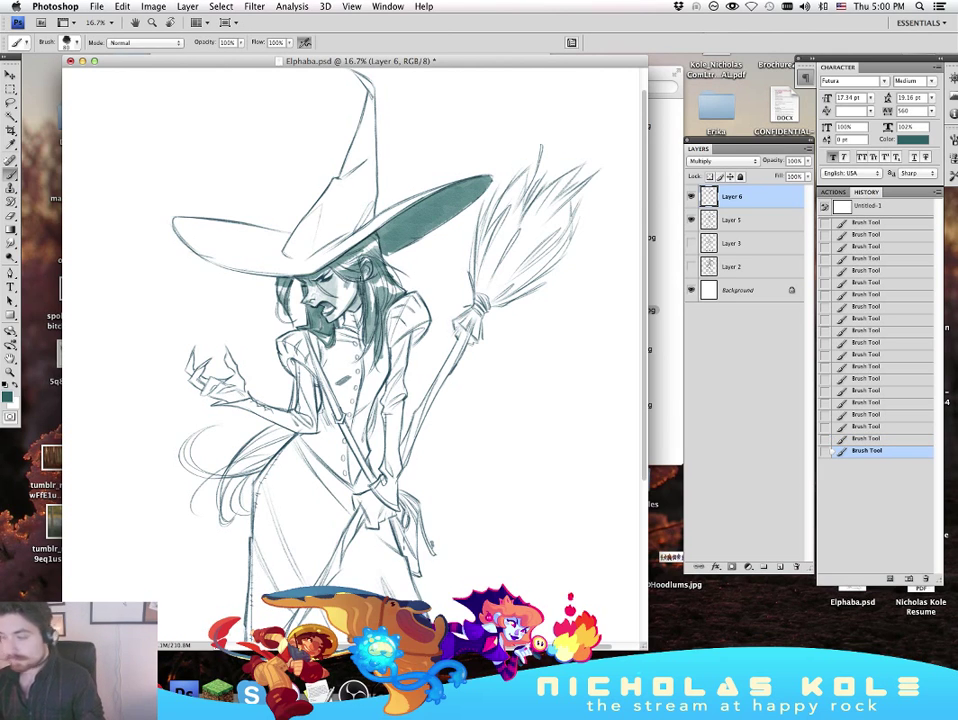
Step: Enlarge the brush to 100 and block in shadows on the lower part of the hat's cone
key(bracketright)
key(bracketright)
key(bracketright)
mouse_move(293, 255)
mouse_down()
mouse_move(328, 185)
mouse_move(303, 253)
mouse_move(320, 234)
mouse_move(293, 254)
mouse_move(310, 253)
mouse_move(328, 216)
mouse_move(310, 256)
mouse_move(355, 229)
mouse_move(372, 198)
mouse_move(370, 217)
mouse_up()
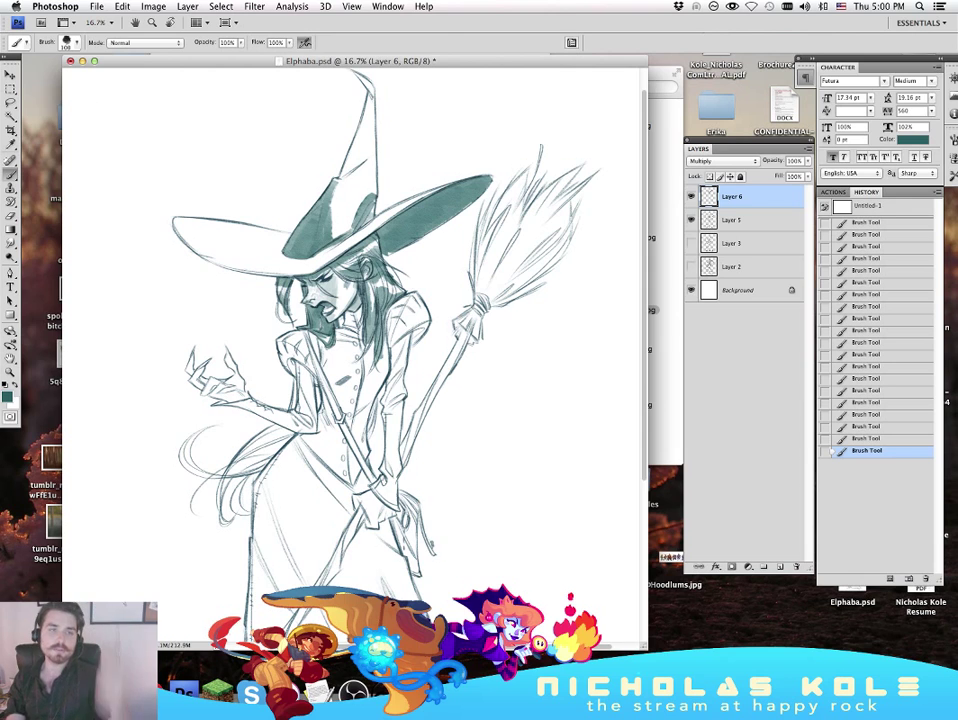
key(super+Tab)
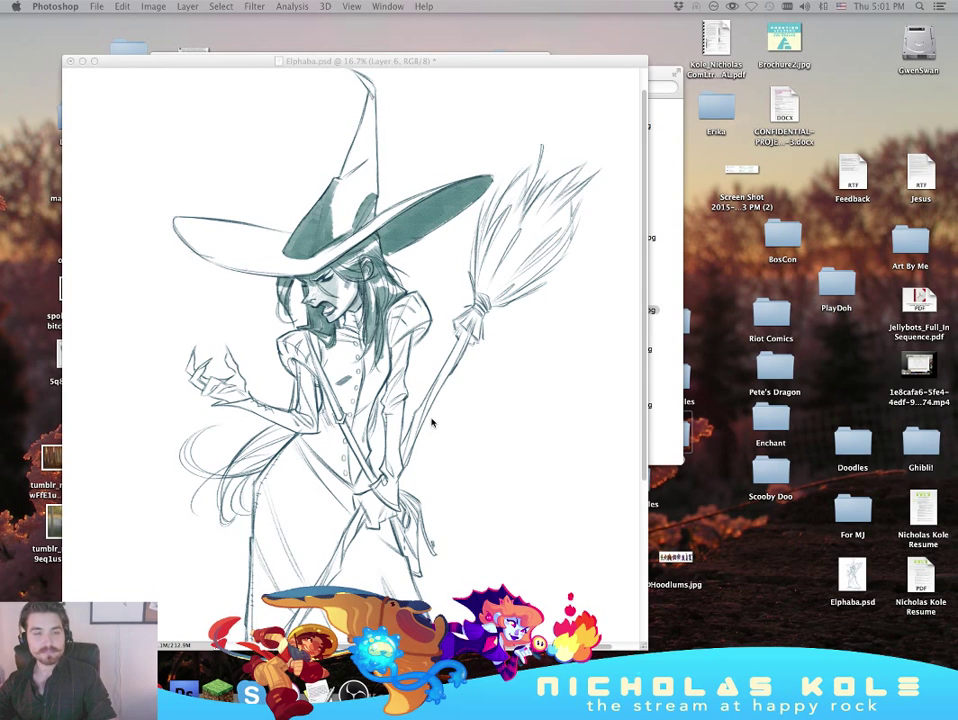
key(Tab)
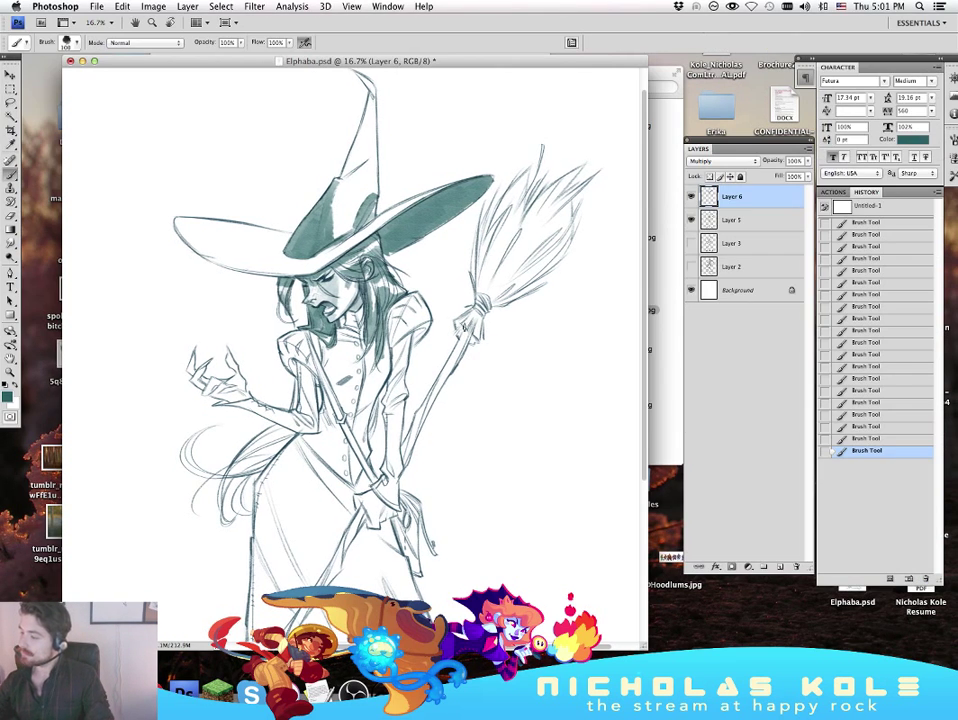
Step: Extend the shading up the hat's cone to the curled tip and erase the excess at the tip
mouse_move(347, 173)
mouse_down()
mouse_move(376, 98)
mouse_move(377, 166)
mouse_move(364, 197)
mouse_move(376, 198)
mouse_move(373, 218)
mouse_move(345, 160)
mouse_move(332, 215)
mouse_move(348, 165)
mouse_move(336, 182)
mouse_up()
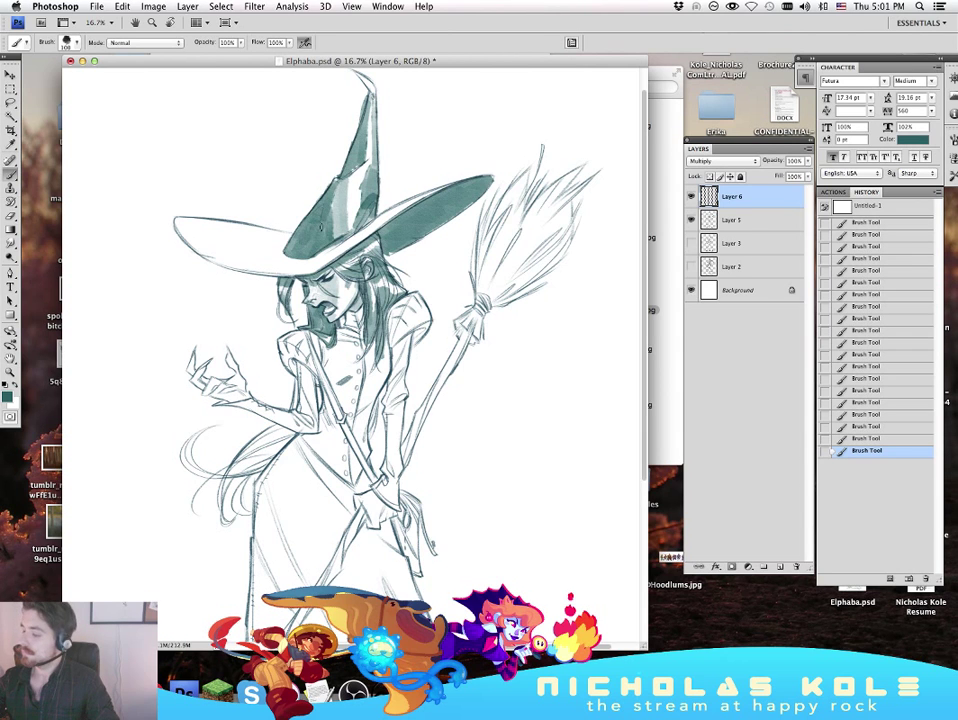
mouse_move(389, 104)
mouse_down()
mouse_move(404, 134)
mouse_move(380, 108)
mouse_up()
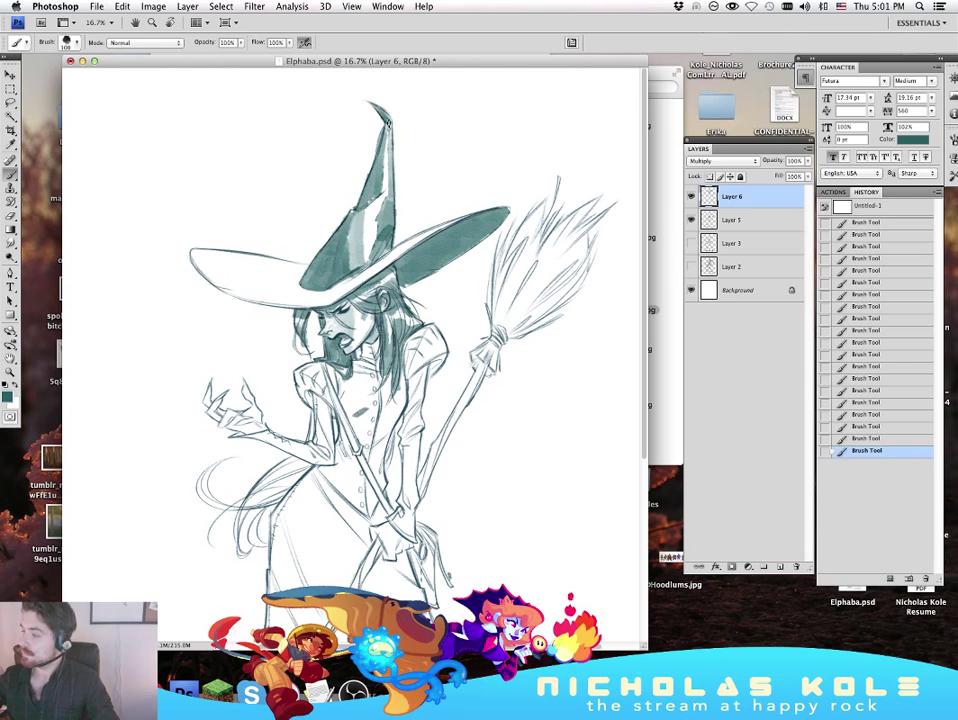
key(e)
drag(384, 117, 381, 111)
Step: Fill in the shadow on the cone's lower front side and trim its highlight edges with the eraser
key(b)
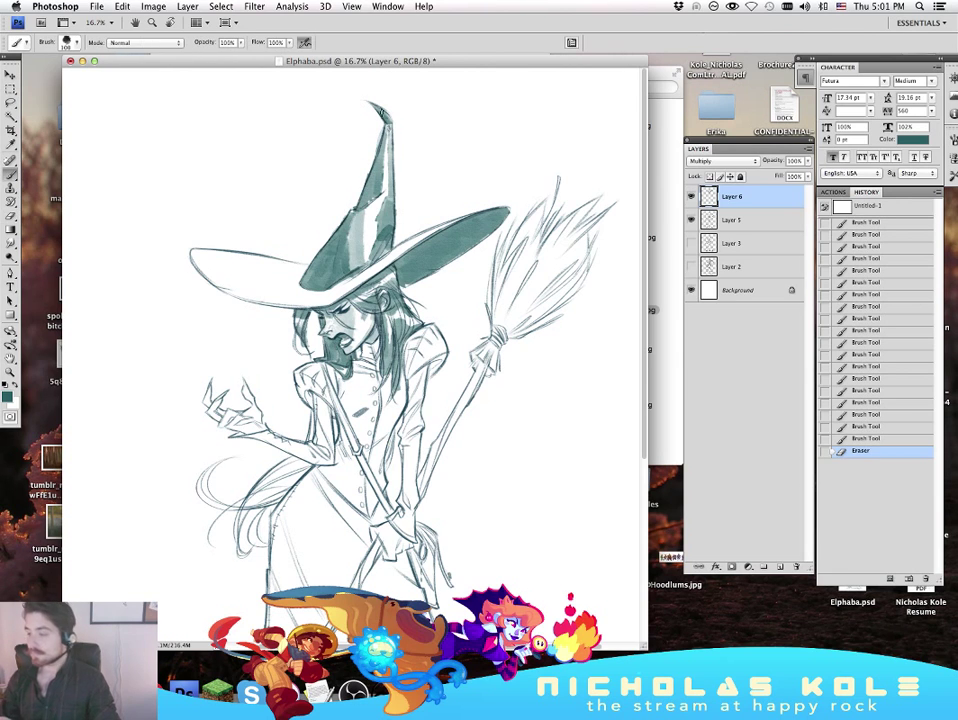
mouse_move(354, 214)
mouse_down()
mouse_move(360, 262)
mouse_move(352, 270)
mouse_move(348, 257)
mouse_move(358, 260)
mouse_move(360, 236)
mouse_move(326, 272)
mouse_move(319, 260)
mouse_move(350, 208)
mouse_up()
key(super+z)
key(e)
key(super+z)
key(super+z)
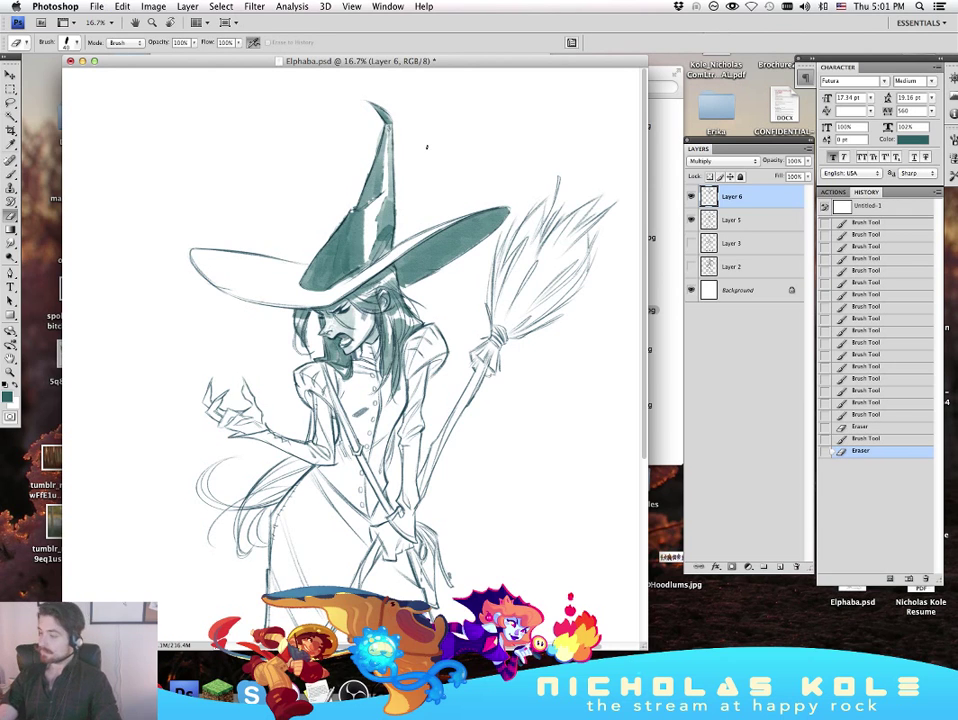
Step: Enlarge the eraser to 200 and touch up the shading on the lower front of the hat's cone
key(bracketright)
key(bracketright)
key(bracketright)
key(bracketright)
key(bracketright)
key(bracketright)
key(bracketright)
key(bracketright)
key(bracketright)
key(bracketright)
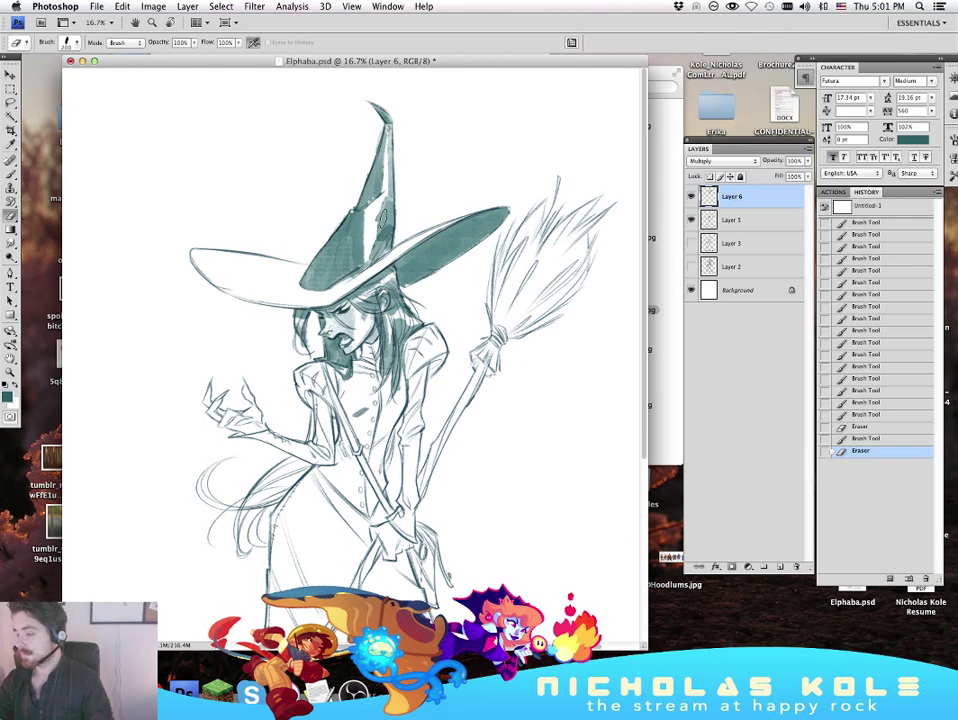
mouse_move(319, 283)
mouse_down()
mouse_move(334, 263)
mouse_move(330, 245)
mouse_up()
Step: Shade the front of the hat brim and the raised brim edge on the broom side, redoing the stroke beside the cone
key(b)
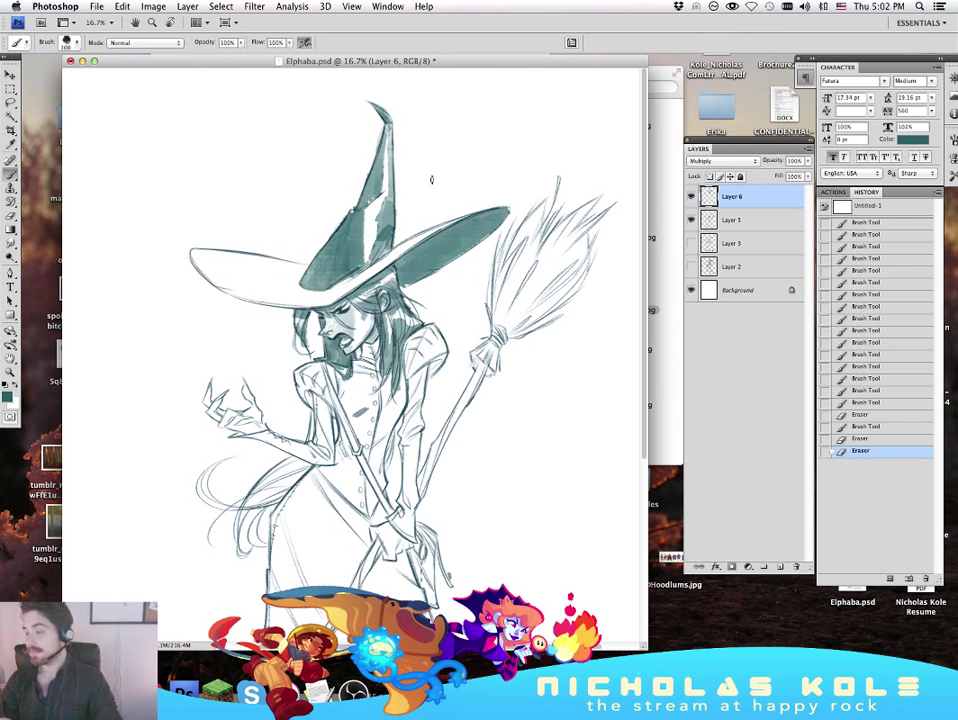
mouse_move(212, 273)
mouse_down()
mouse_move(282, 286)
mouse_move(208, 272)
mouse_move(300, 287)
mouse_move(298, 296)
mouse_move(228, 287)
mouse_move(293, 290)
mouse_move(288, 300)
mouse_move(299, 304)
mouse_move(270, 300)
mouse_move(344, 290)
mouse_move(308, 304)
mouse_up()
drag(457, 233, 485, 225)
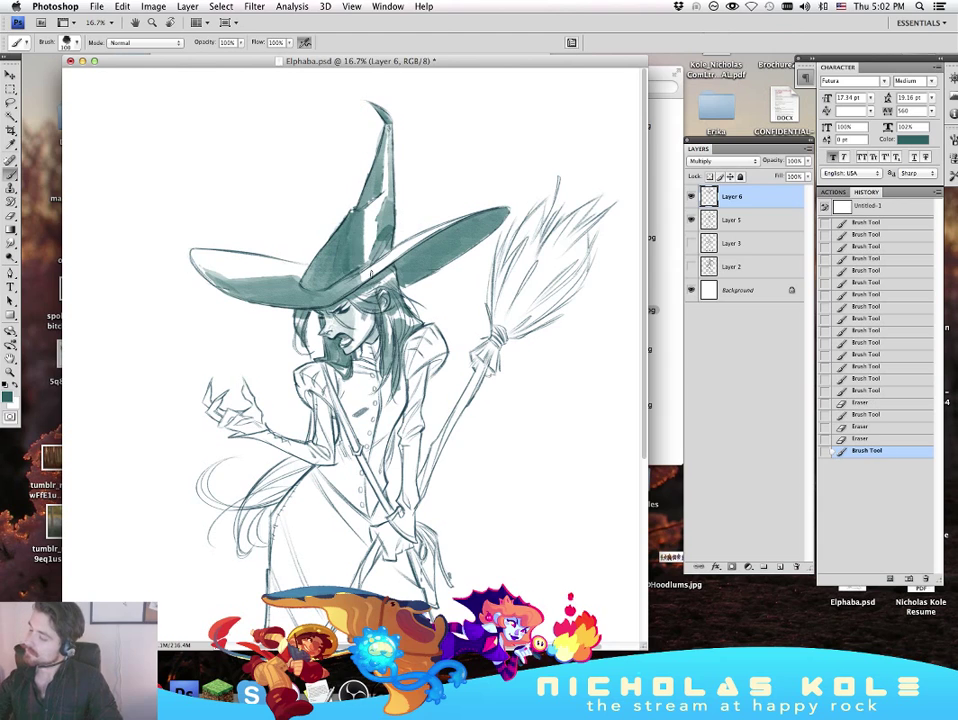
drag(350, 286, 405, 250)
key(super+z)
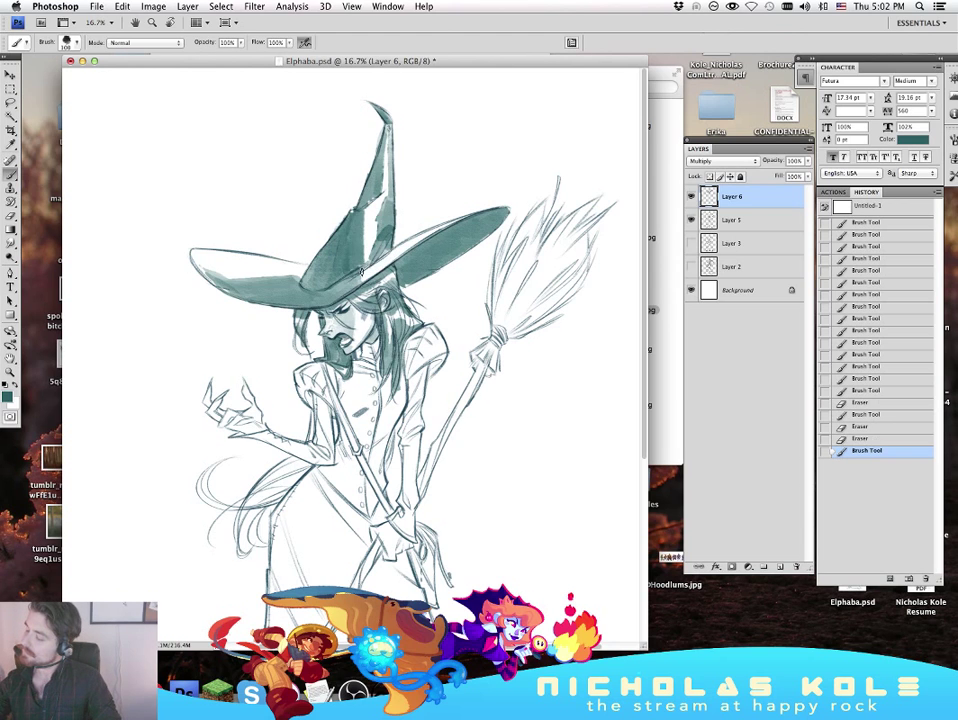
mouse_move(345, 286)
mouse_down()
mouse_move(408, 249)
mouse_move(392, 263)
mouse_up()
drag(439, 229, 503, 208)
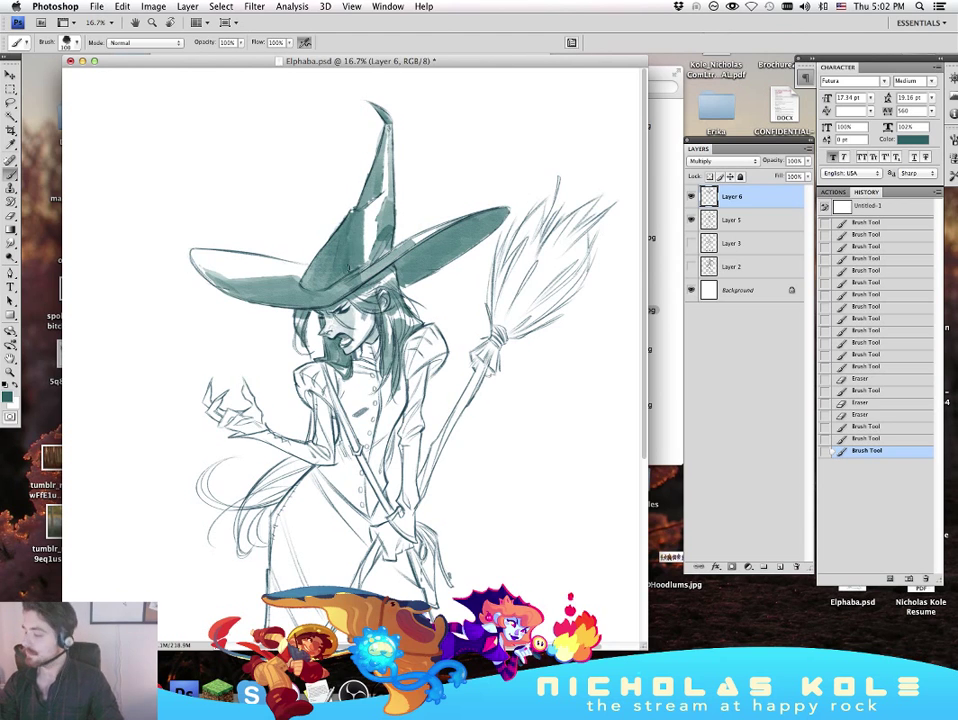
Step: Rework the shading strokes along the upper edge and tip of the brim above the raised hand
drag(203, 252, 300, 265)
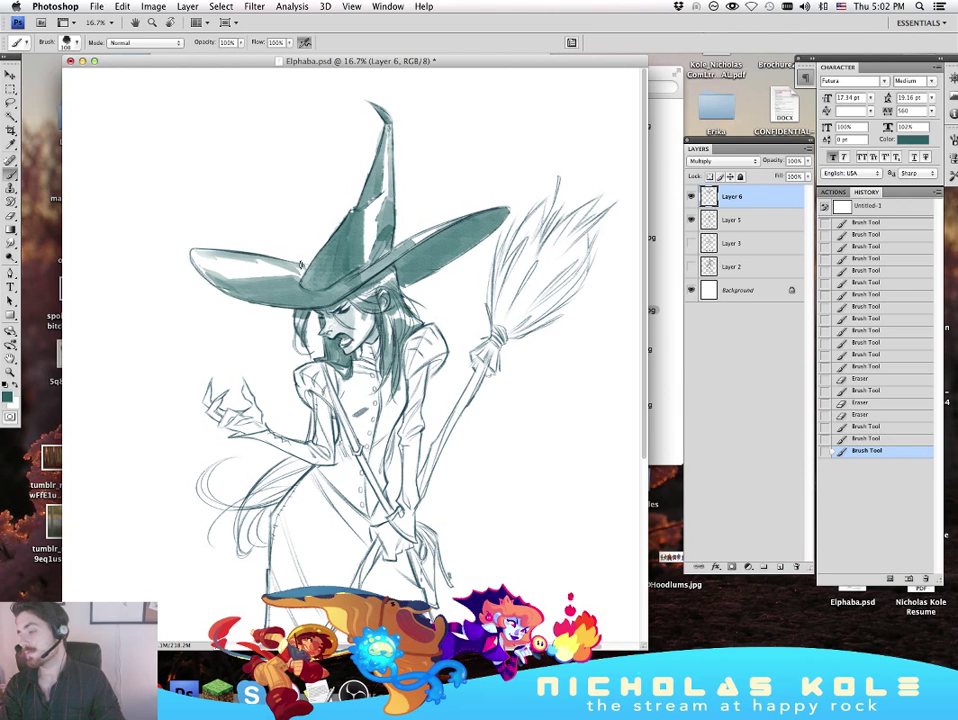
key(super+z)
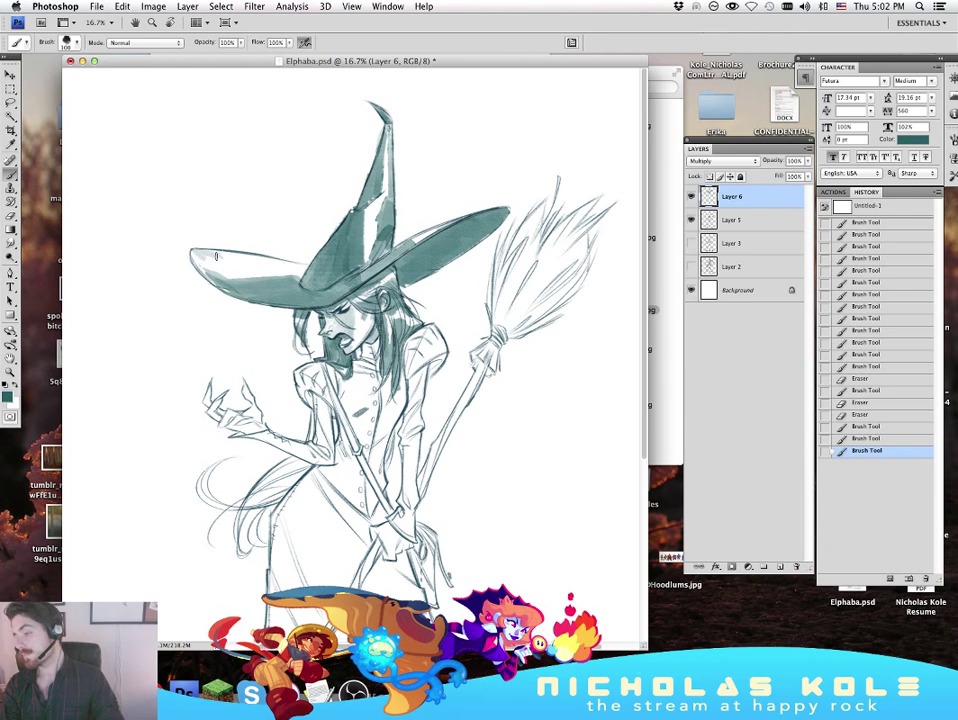
mouse_move(206, 253)
mouse_down()
mouse_move(288, 264)
mouse_move(205, 257)
mouse_move(240, 269)
mouse_up()
key(super+z)
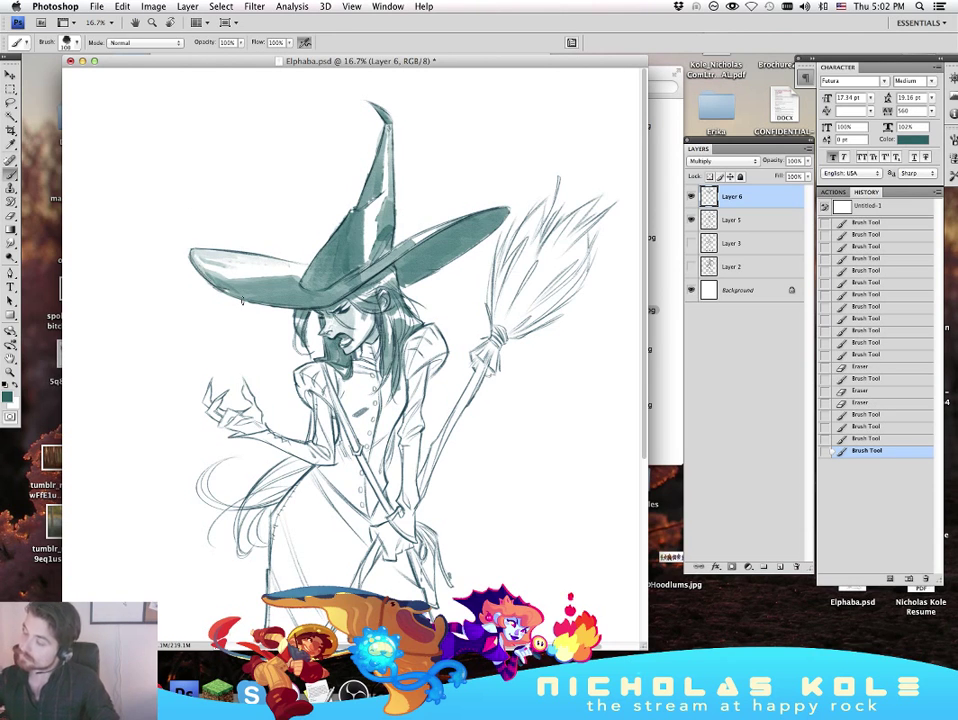
Step: Try extra shading strokes on the brim's upper edge and tip above the raised hand, and roll them back
drag(193, 258, 308, 266)
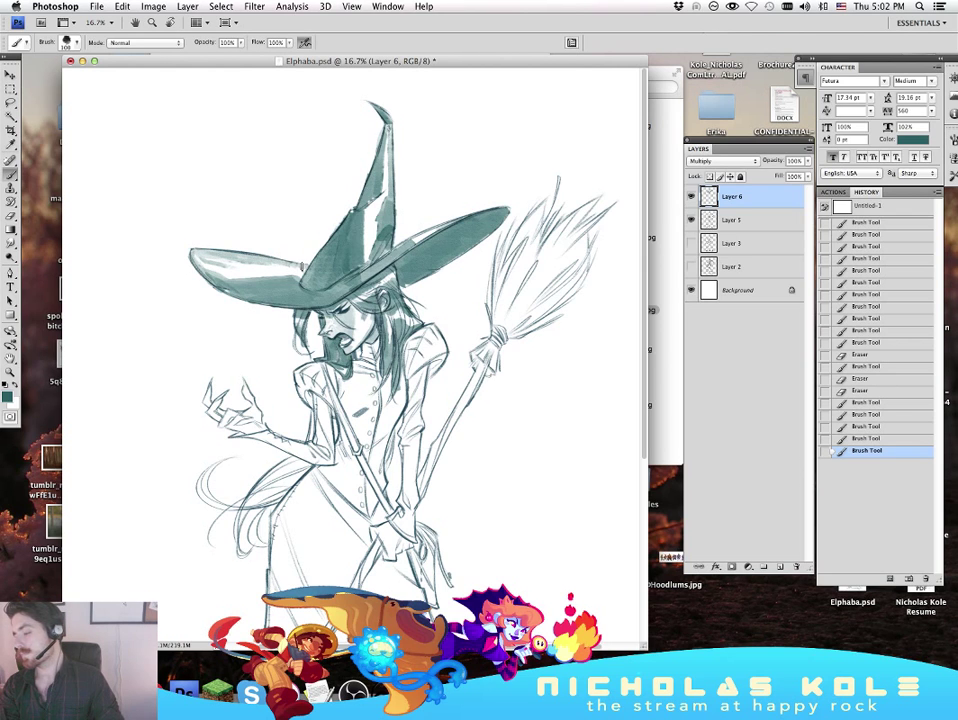
key(super+z)
key(super+z)
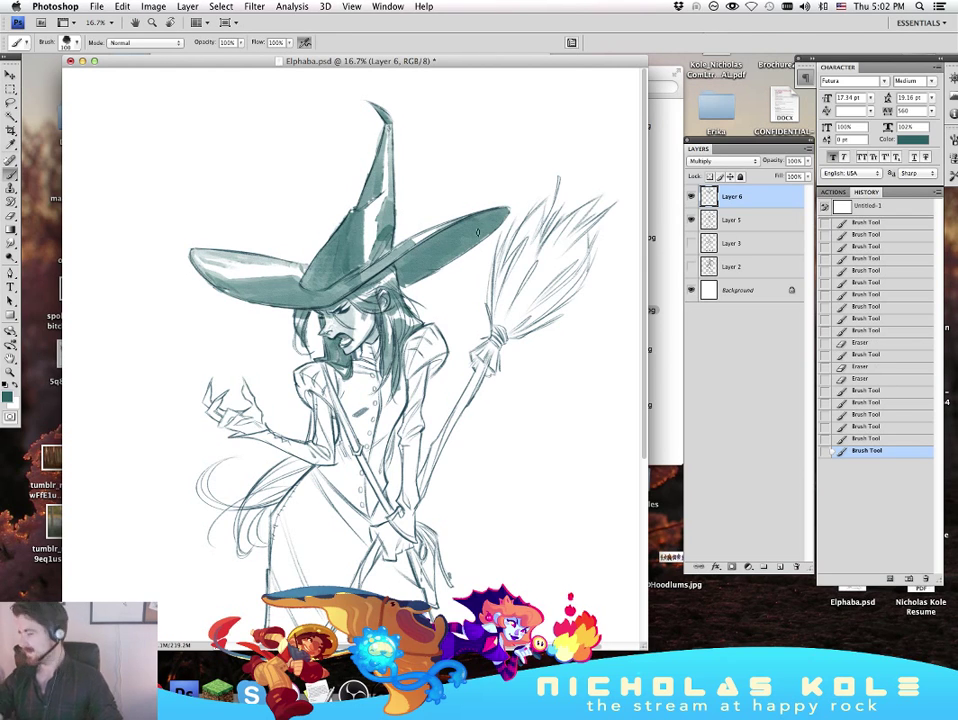
drag(521, 504, 541, 586)
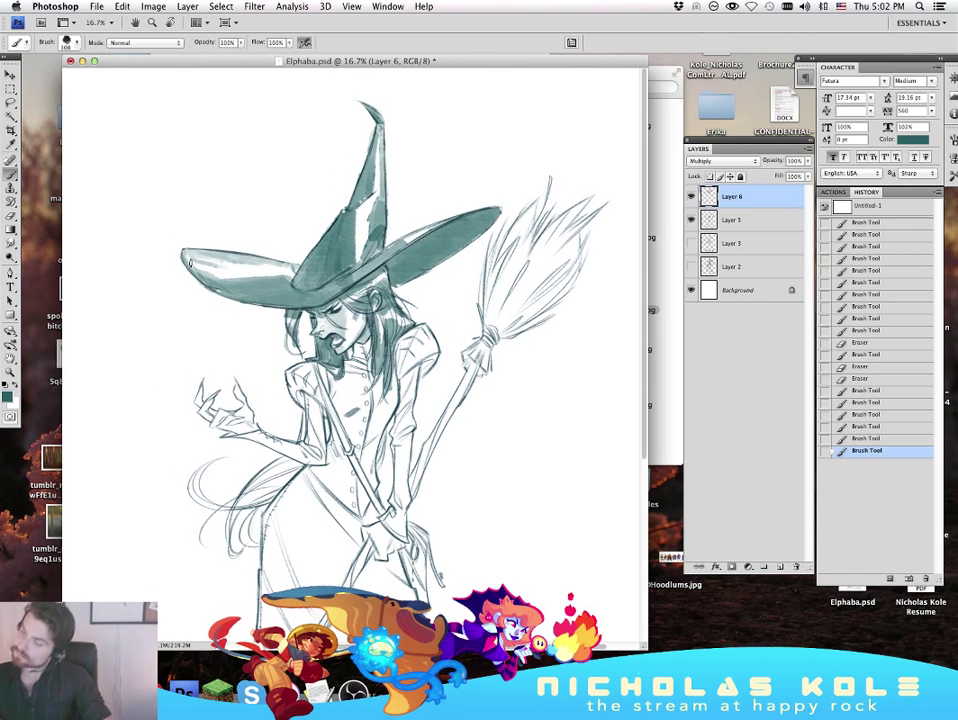
mouse_move(193, 262)
mouse_down()
mouse_move(251, 293)
mouse_move(178, 207)
mouse_up()
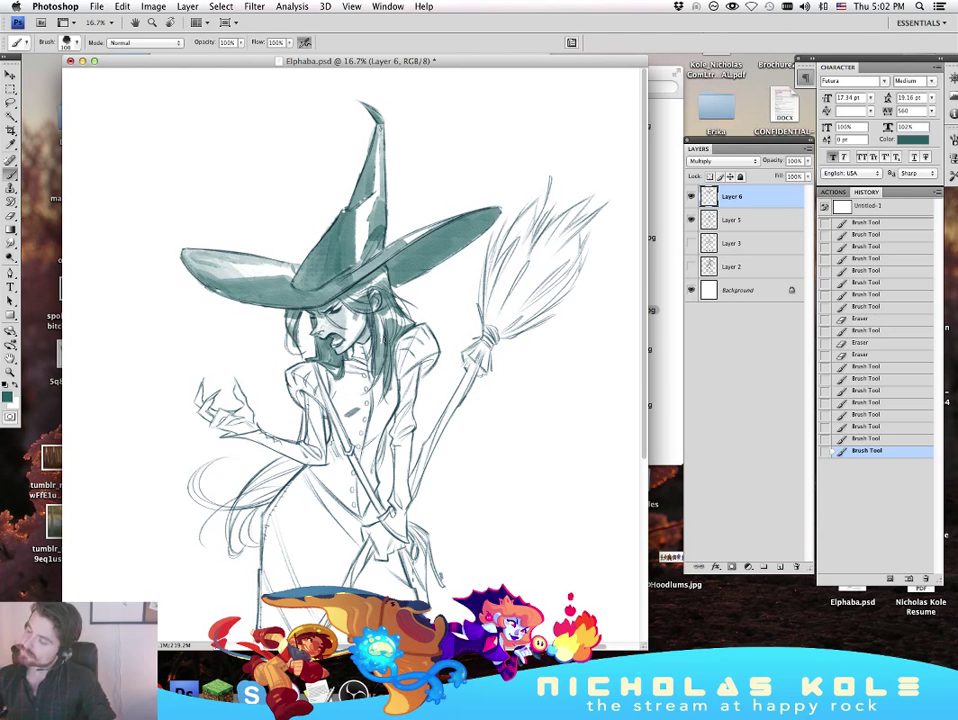
click(884, 389)
click(882, 416)
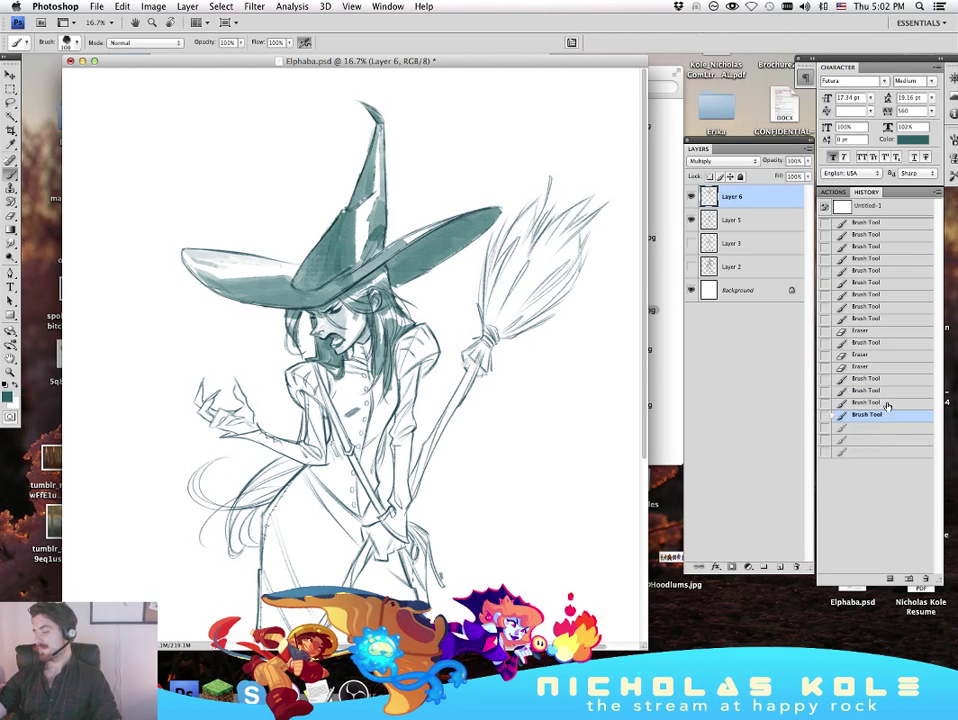
click(888, 394)
click(880, 414)
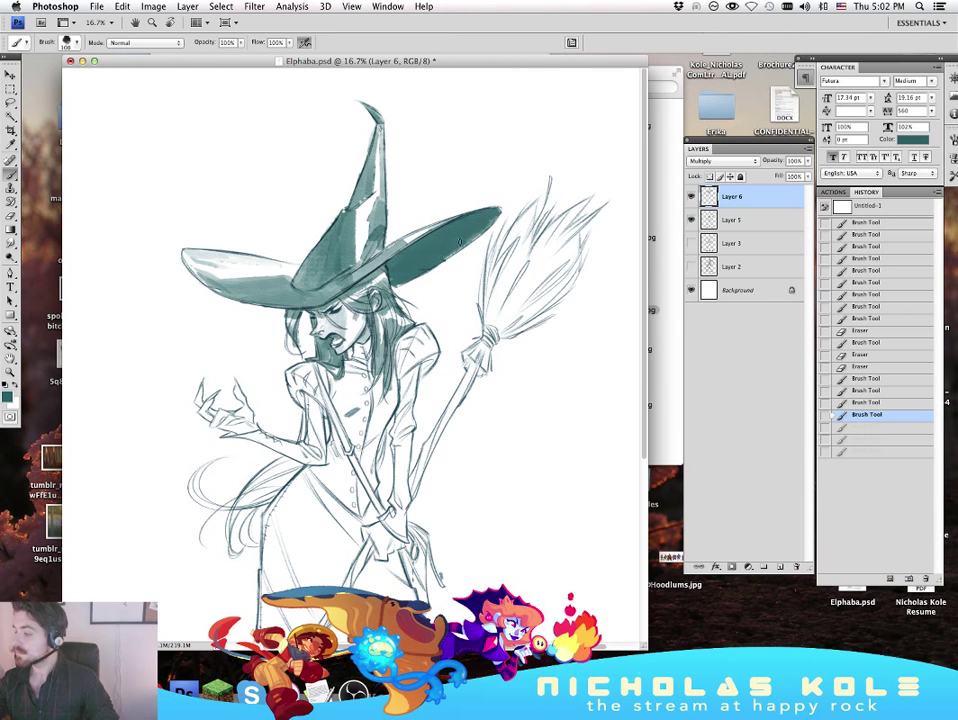
Step: Darken the underside of the brim on the broom side and shade the high collar below the chin
drag(438, 261, 496, 211)
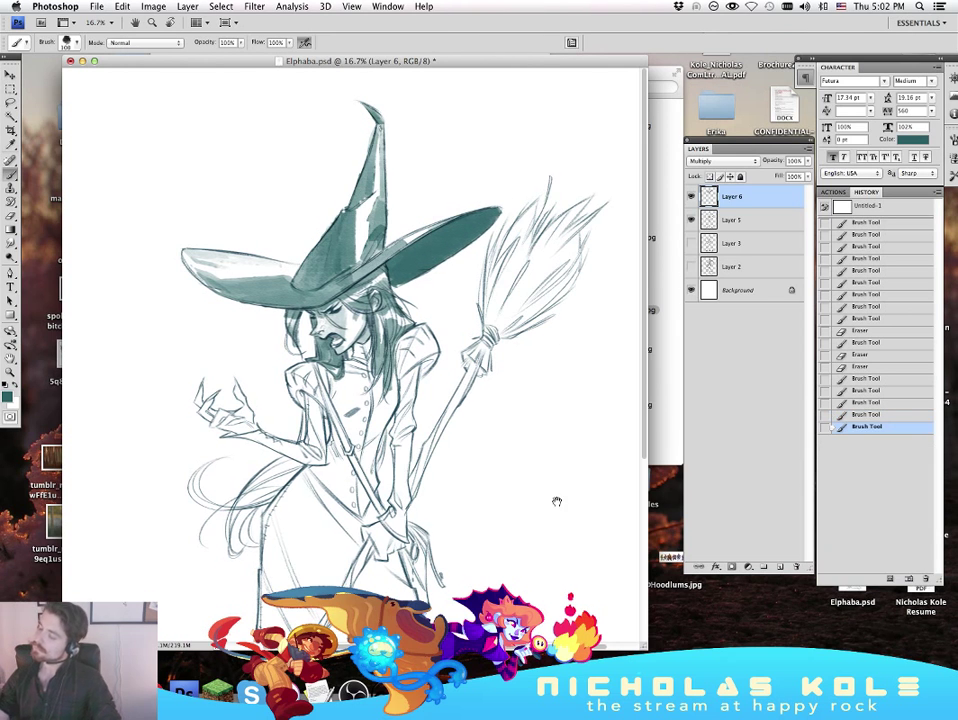
drag(567, 514, 552, 455)
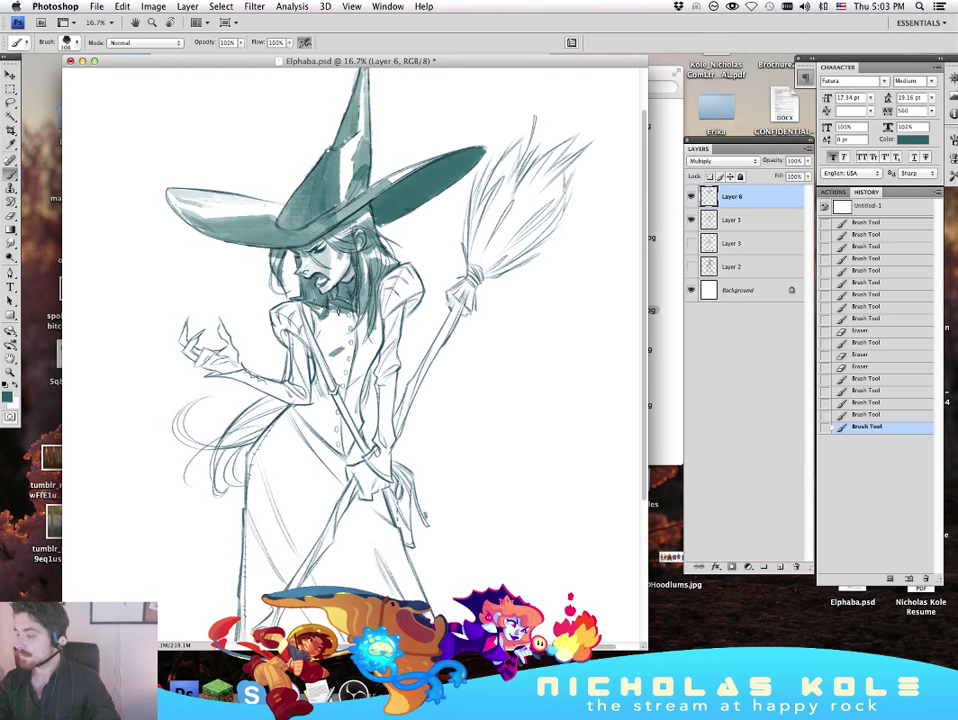
drag(327, 316, 370, 319)
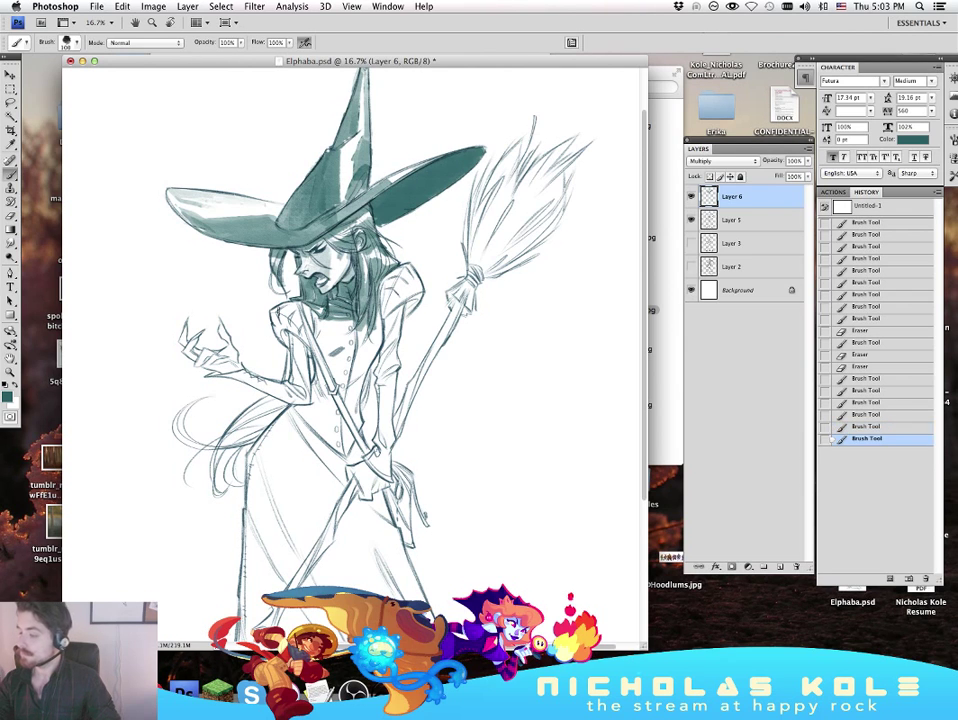
Step: Shade both puffed shoulders of the dress, leaving light patches on the broom-side one
mouse_move(300, 303)
mouse_down()
mouse_move(279, 309)
mouse_move(298, 316)
mouse_up()
mouse_move(228, 233)
mouse_down()
mouse_move(226, 246)
mouse_move(236, 236)
mouse_move(207, 245)
mouse_move(207, 255)
mouse_move(224, 245)
mouse_move(230, 255)
mouse_up()
drag(322, 313, 341, 290)
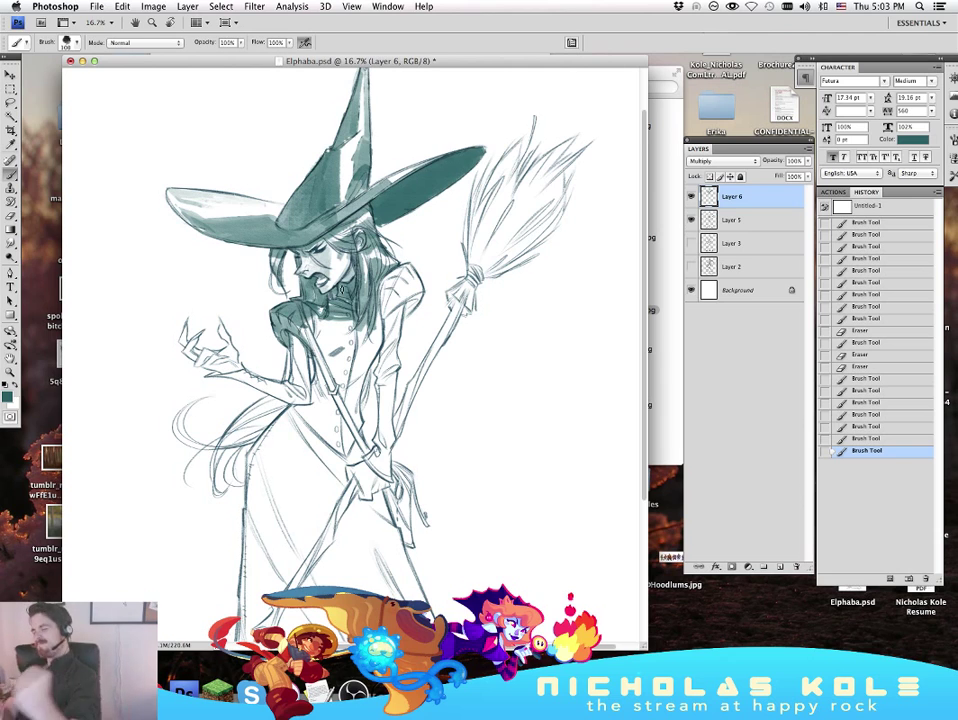
key(XF86AudioRaiseVolume)
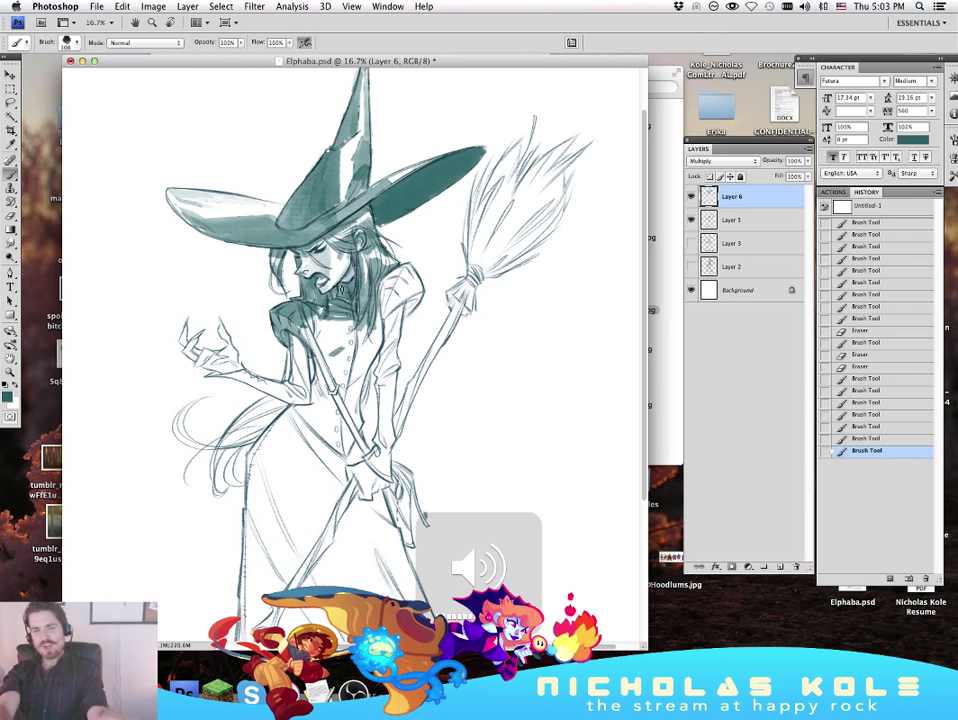
mouse_move(381, 279)
mouse_down()
mouse_move(383, 300)
mouse_move(409, 281)
mouse_move(391, 305)
mouse_move(409, 294)
mouse_up()
mouse_move(310, 220)
mouse_down()
mouse_move(298, 233)
mouse_move(313, 220)
mouse_up()
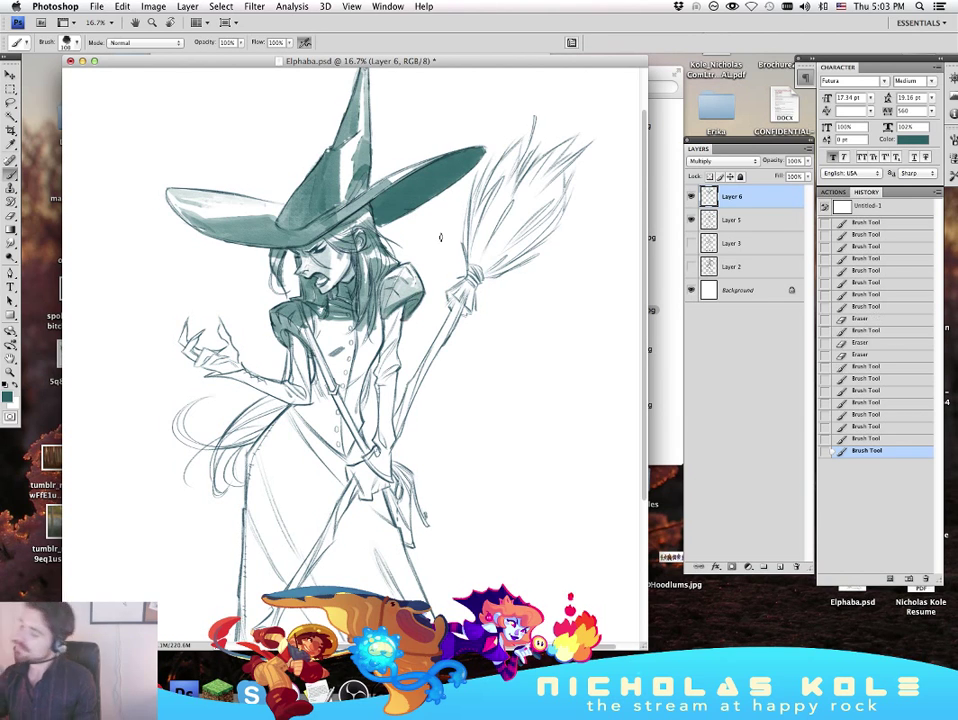
Step: Shade the chest of the bodice and the upper sleeve of the raised arm, redoing one stroke
drag(440, 238, 522, 259)
mouse_move(371, 375)
mouse_down()
mouse_move(369, 402)
mouse_move(397, 401)
mouse_up()
mouse_move(583, 496)
mouse_down()
mouse_move(524, 485)
mouse_move(505, 513)
mouse_move(498, 483)
mouse_up()
mouse_move(309, 324)
mouse_down()
mouse_move(312, 333)
mouse_move(317, 318)
mouse_move(323, 364)
mouse_move(341, 364)
mouse_move(315, 351)
mouse_up()
key(super+z)
mouse_move(258, 268)
mouse_down()
mouse_move(276, 265)
mouse_move(262, 276)
mouse_move(280, 282)
mouse_move(250, 284)
mouse_move(260, 306)
mouse_move(262, 282)
mouse_move(268, 312)
mouse_move(258, 318)
mouse_up()
drag(360, 319, 358, 324)
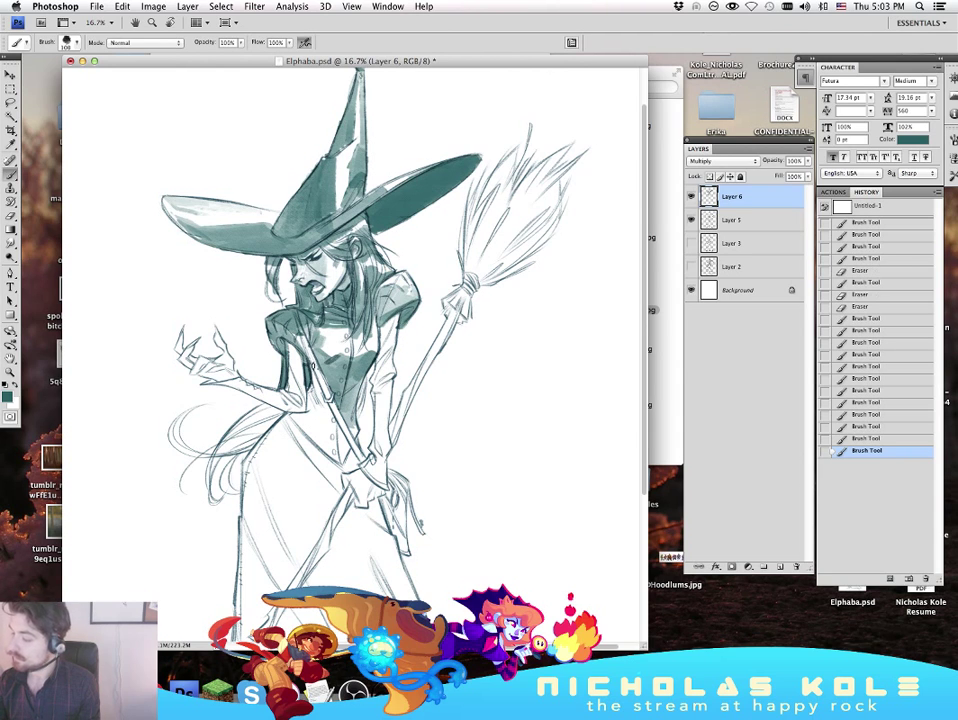
Step: Fill the lower bodice with shading around the broom handle, down to the pointed waist
drag(316, 364, 312, 398)
mouse_move(234, 300)
mouse_down()
mouse_move(236, 312)
mouse_move(240, 304)
mouse_up()
mouse_move(309, 415)
mouse_down()
mouse_move(336, 424)
mouse_move(339, 437)
mouse_move(330, 410)
mouse_move(322, 447)
mouse_move(334, 455)
mouse_up()
drag(250, 340, 257, 324)
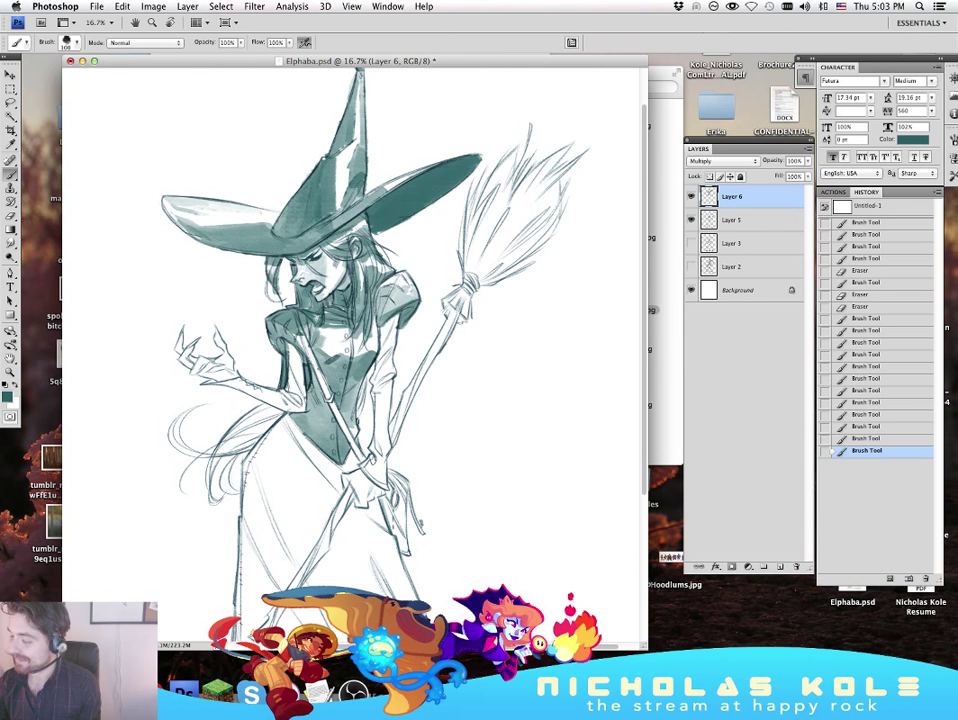
drag(357, 421, 359, 376)
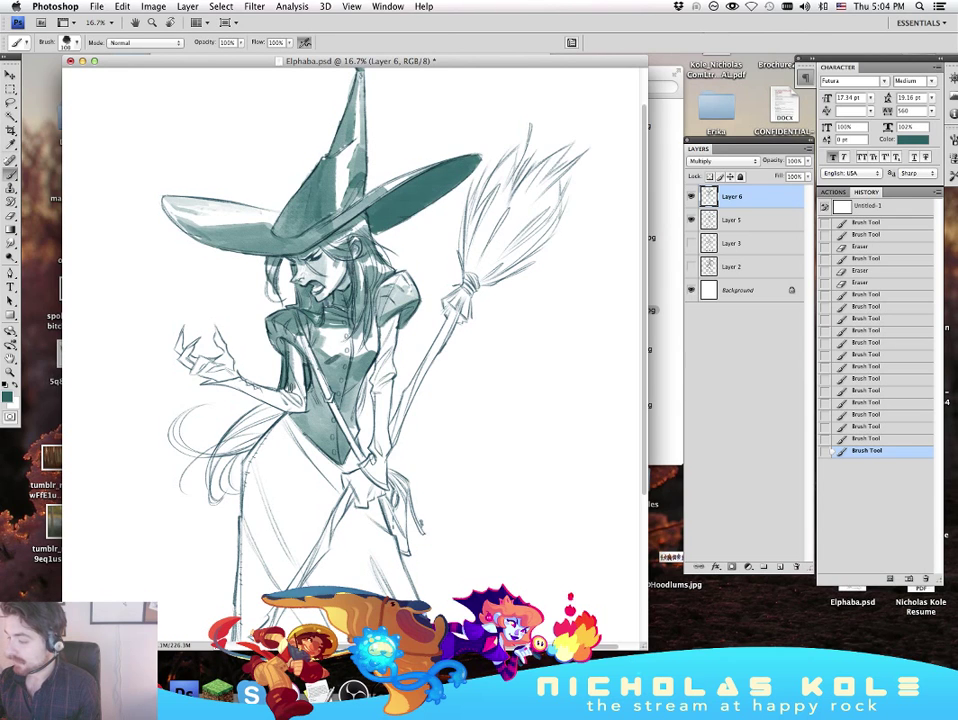
Step: Shade the raised arm's sleeve from the puffed shoulder to the elbow, redoing the strokes that miss
mouse_move(283, 389)
mouse_down()
mouse_move(287, 400)
mouse_move(301, 385)
mouse_move(304, 397)
mouse_up()
key(super+z)
drag(301, 348, 303, 361)
drag(226, 290, 230, 308)
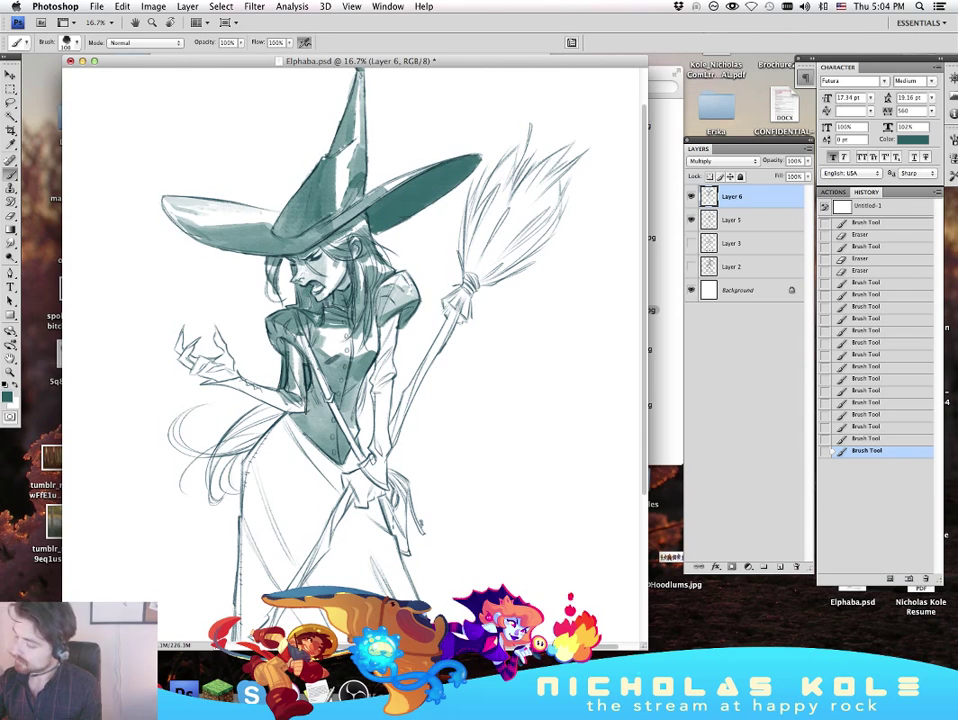
key(super+z)
drag(296, 361, 297, 398)
drag(220, 260, 228, 301)
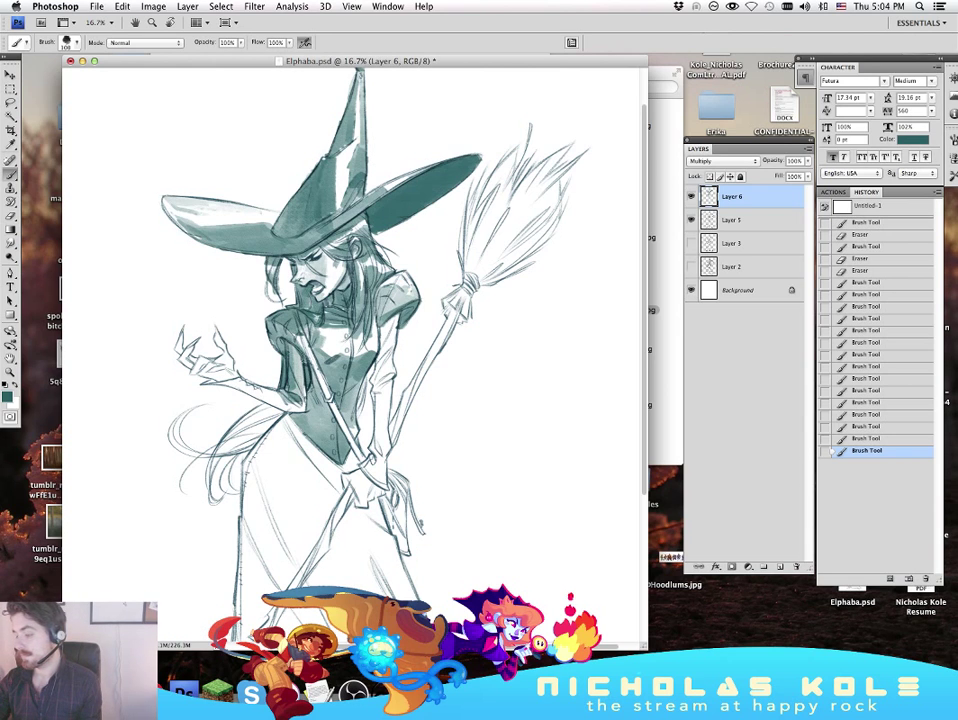
Step: Shade the sleeve of the arm gripping the broom, from the upper arm down to the cuff
drag(304, 422, 304, 428)
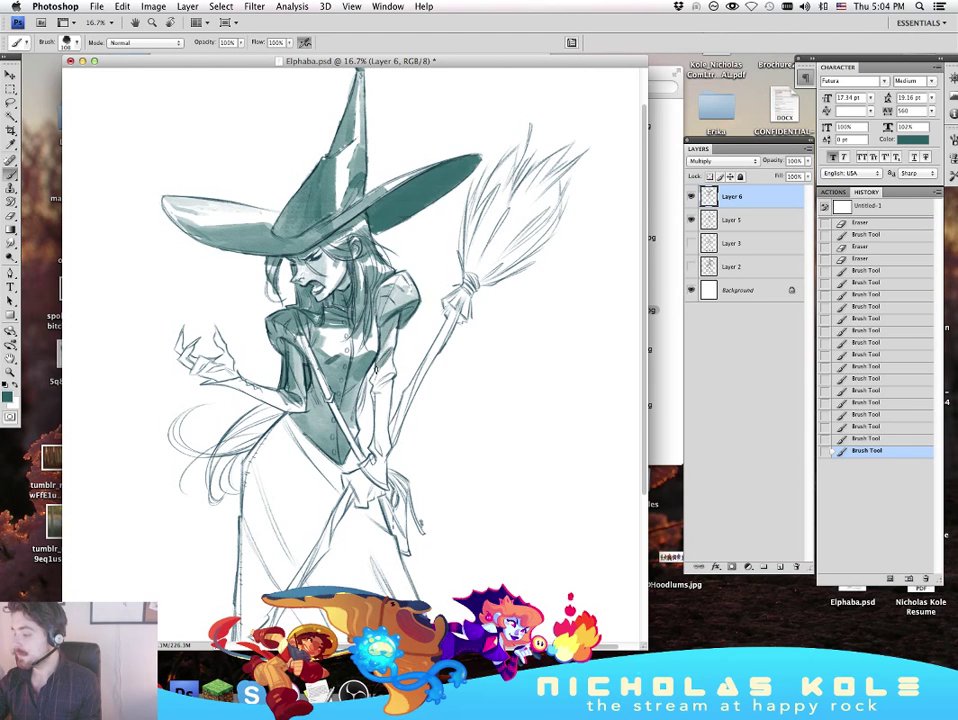
mouse_move(392, 377)
mouse_down()
mouse_move(374, 401)
mouse_move(377, 463)
mouse_up()
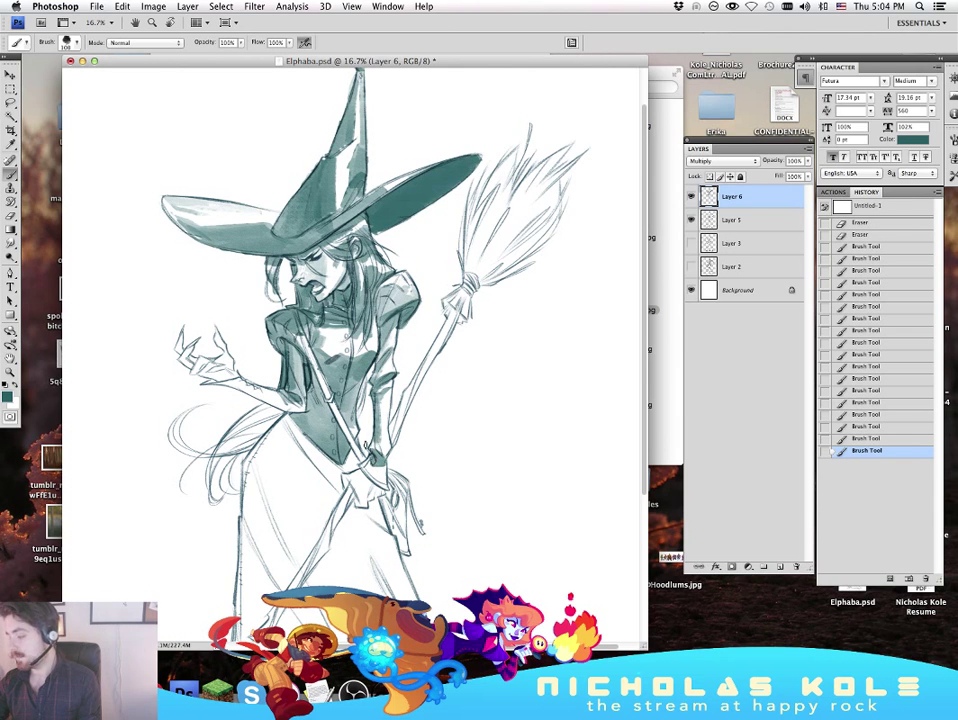
mouse_move(284, 350)
mouse_down()
mouse_move(276, 355)
mouse_move(289, 340)
mouse_up()
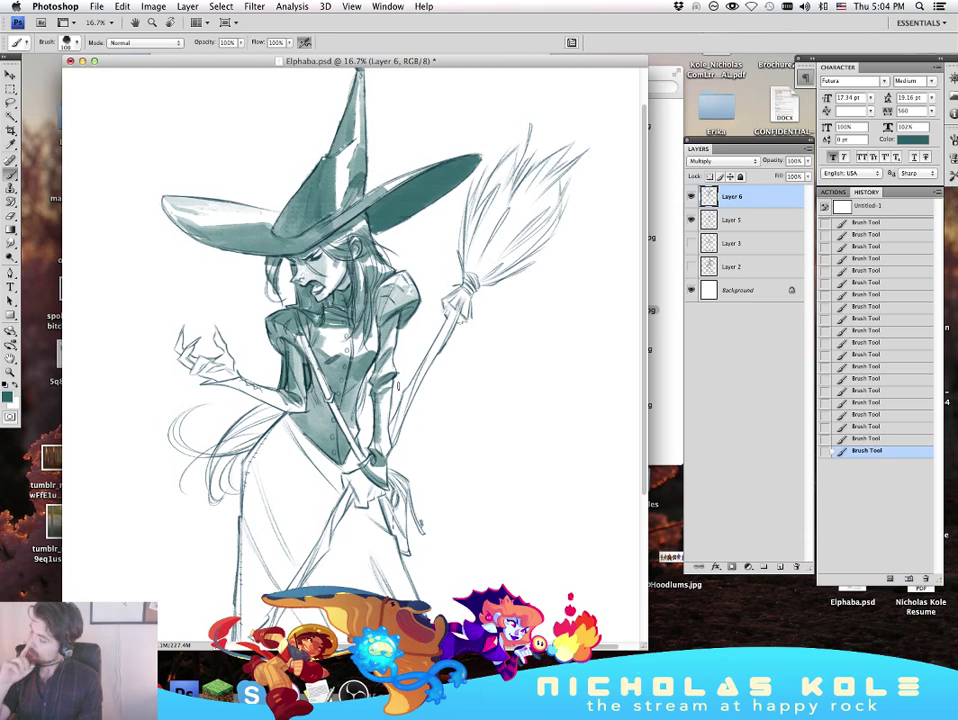
drag(465, 325, 486, 311)
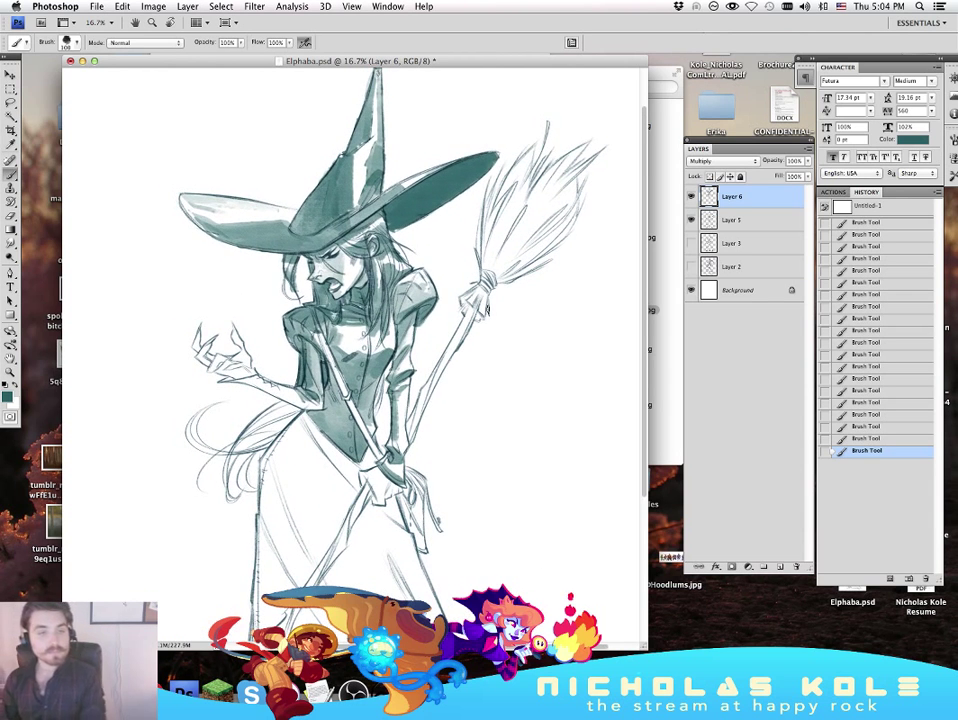
drag(86, 285, 86, 281)
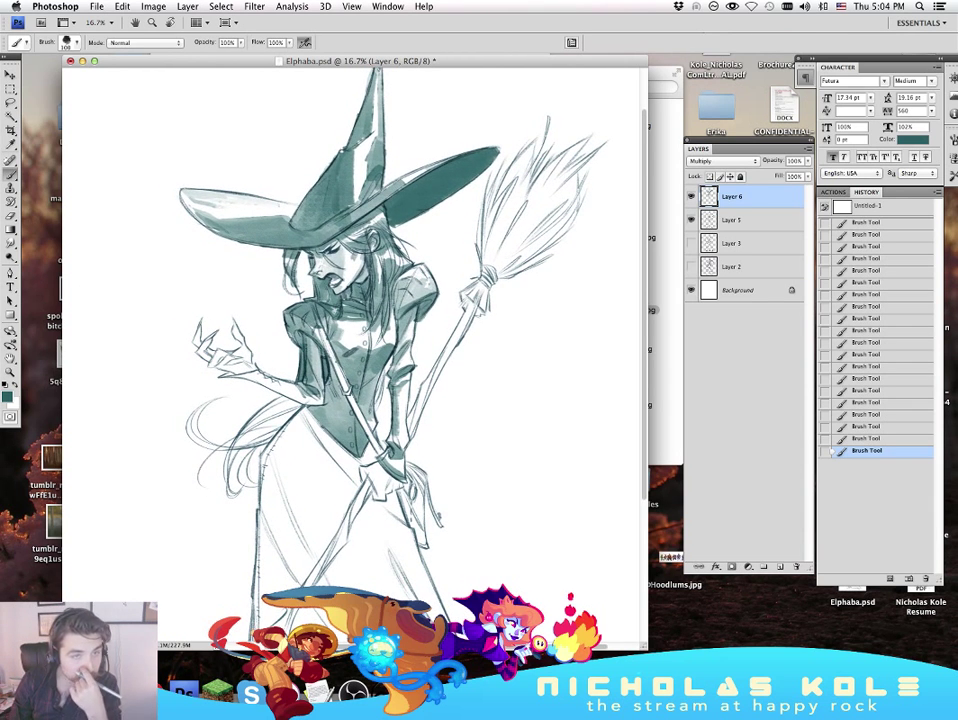
key(super+Tab)
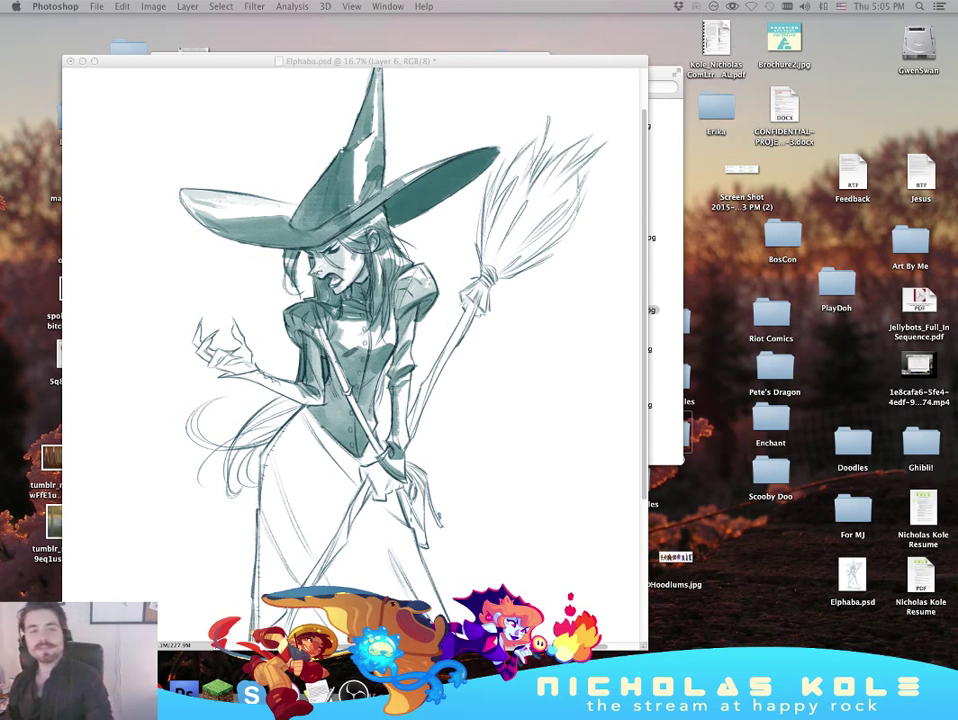
key(Tab)
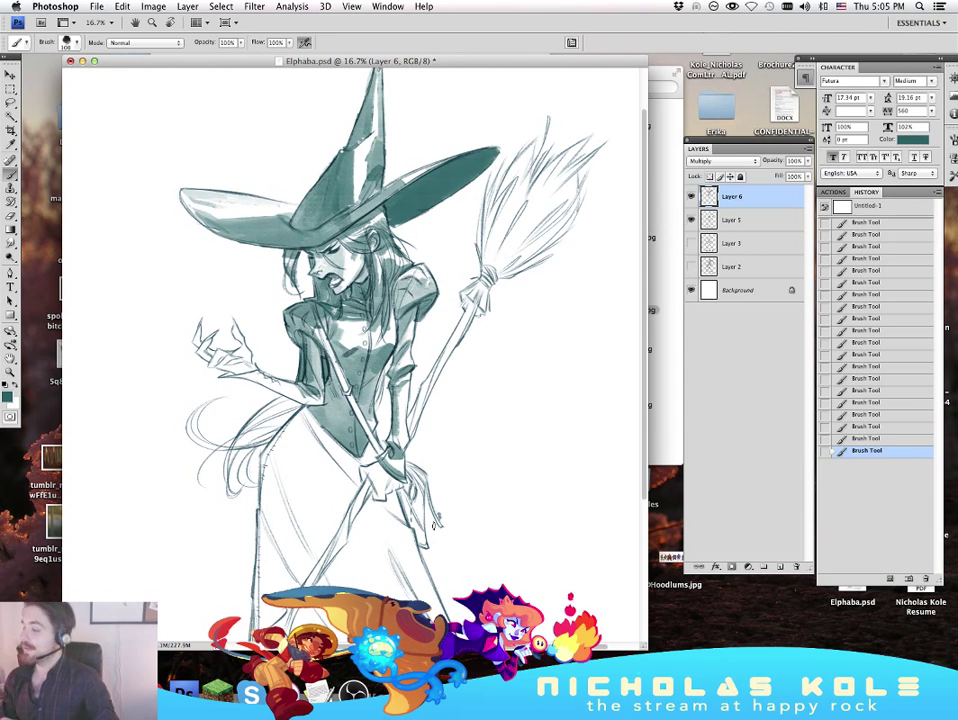
Step: Shade the forearm of the raised arm and trim the shading around the broom-side sleeve with the eraser
mouse_move(540, 442)
mouse_down()
mouse_move(532, 451)
mouse_move(475, 417)
mouse_up()
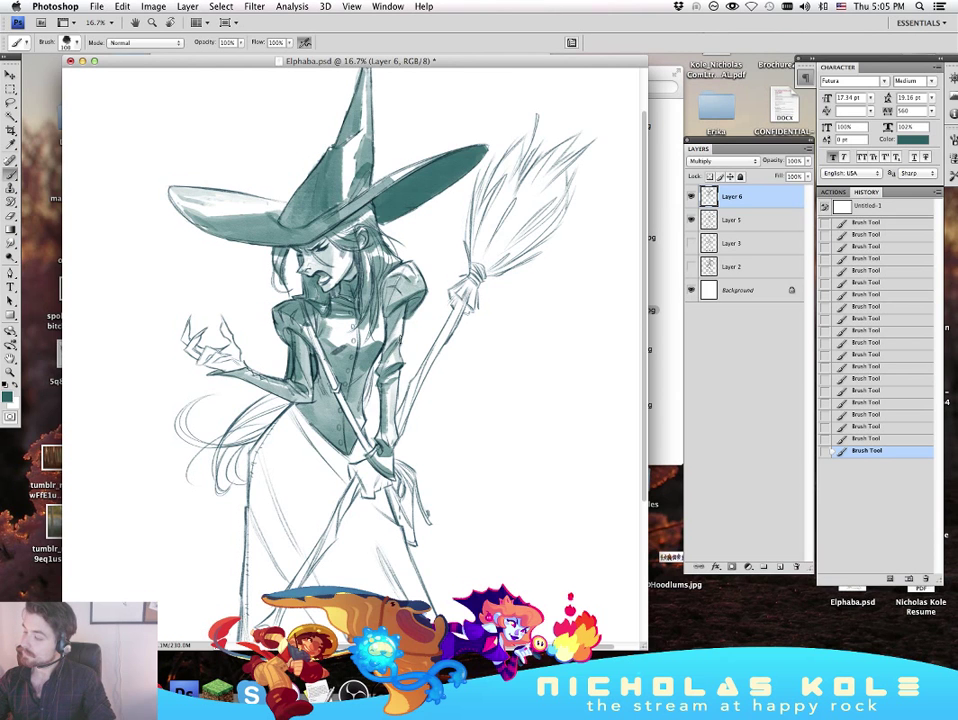
drag(546, 540, 560, 485)
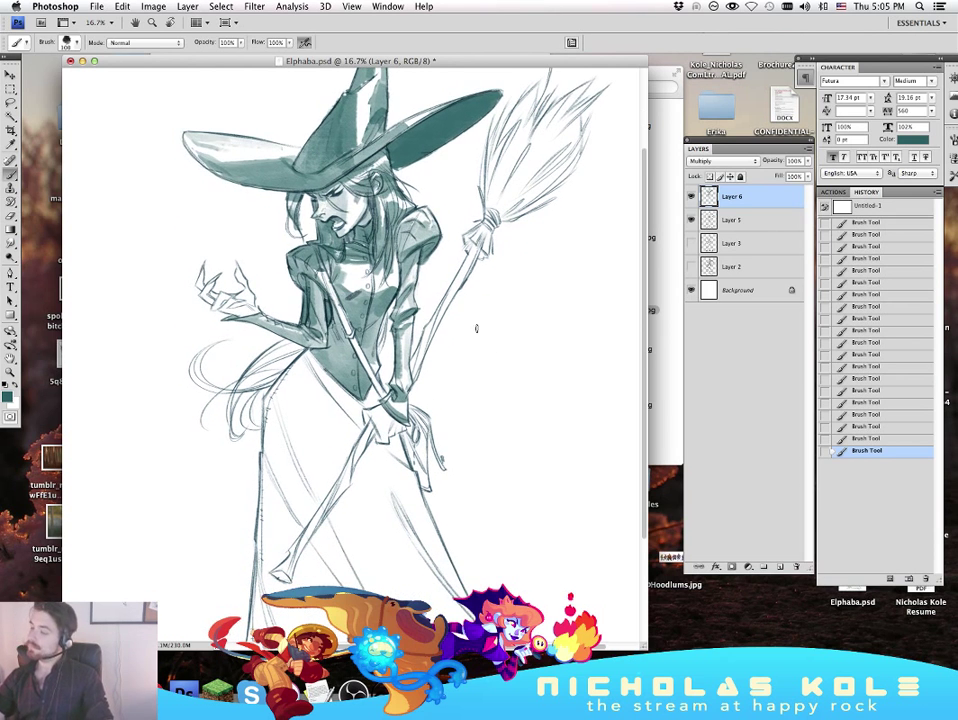
key(e)
drag(423, 280, 451, 246)
drag(521, 461, 547, 539)
key(b)
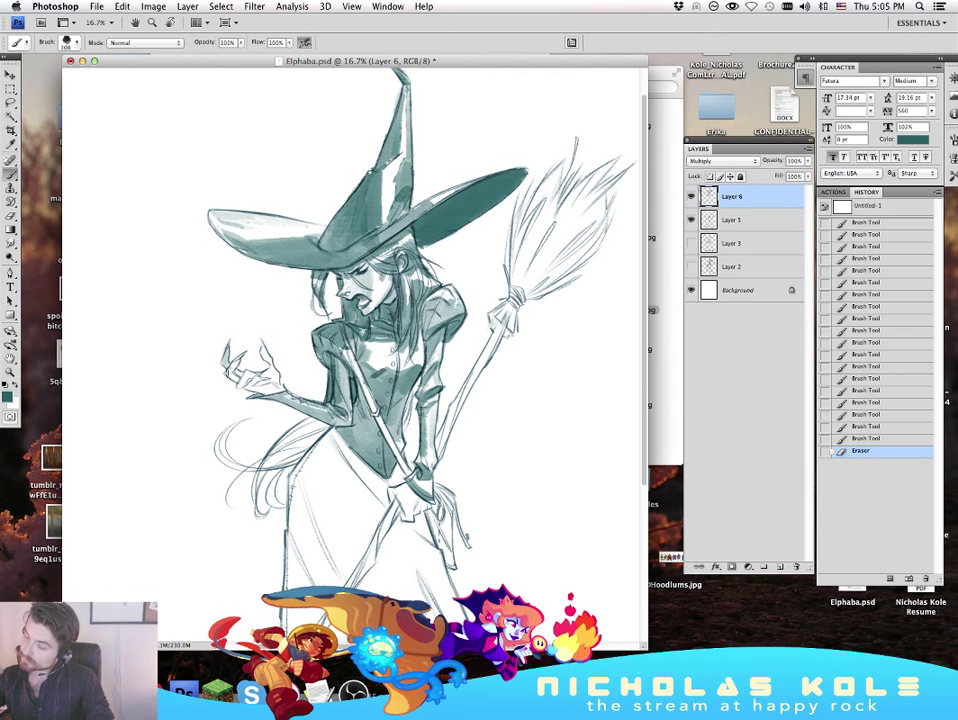
Step: Shade the palm and clawed fingers of the raised hand
drag(175, 276, 182, 283)
mouse_move(181, 278)
mouse_down()
mouse_move(190, 294)
mouse_move(190, 265)
mouse_move(200, 270)
mouse_up()
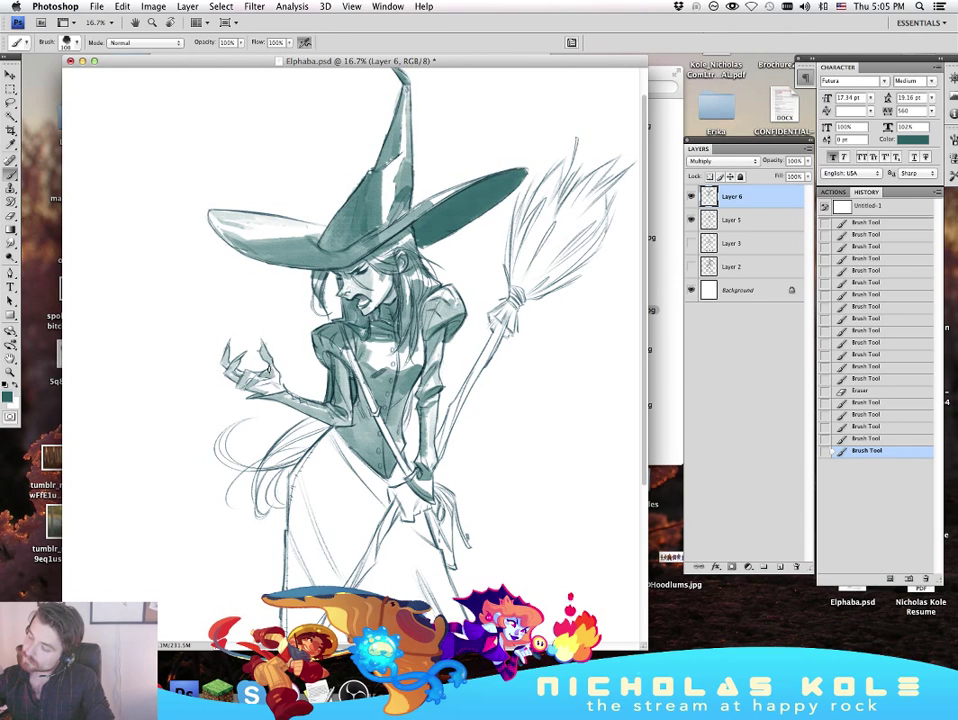
drag(268, 370, 270, 380)
mouse_move(271, 379)
mouse_down()
mouse_move(269, 388)
mouse_move(280, 360)
mouse_up()
Step: Shade the bow loops behind the waist and trim the lower loop beside the skirt with the eraser
drag(525, 442, 537, 389)
drag(311, 374, 324, 366)
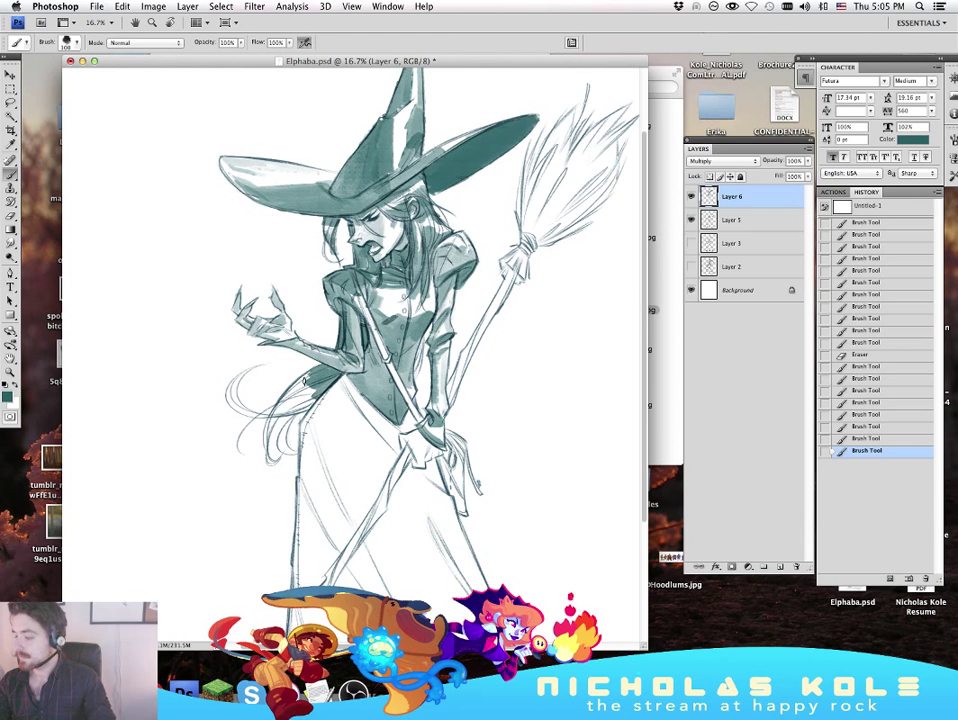
mouse_move(304, 382)
mouse_down()
mouse_move(280, 405)
mouse_move(291, 397)
mouse_up()
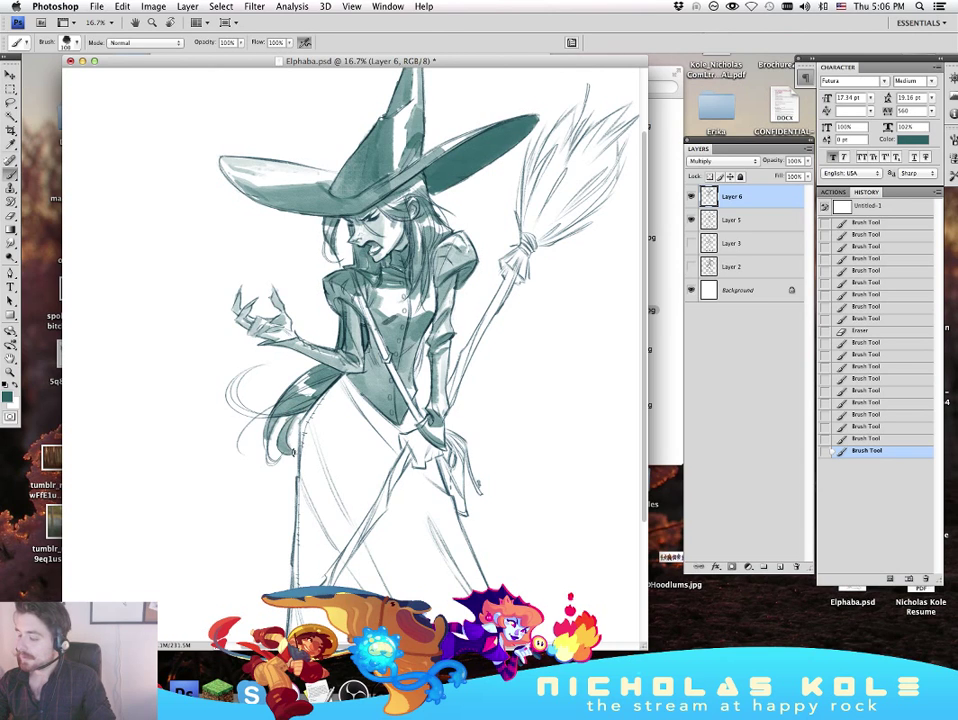
key(e)
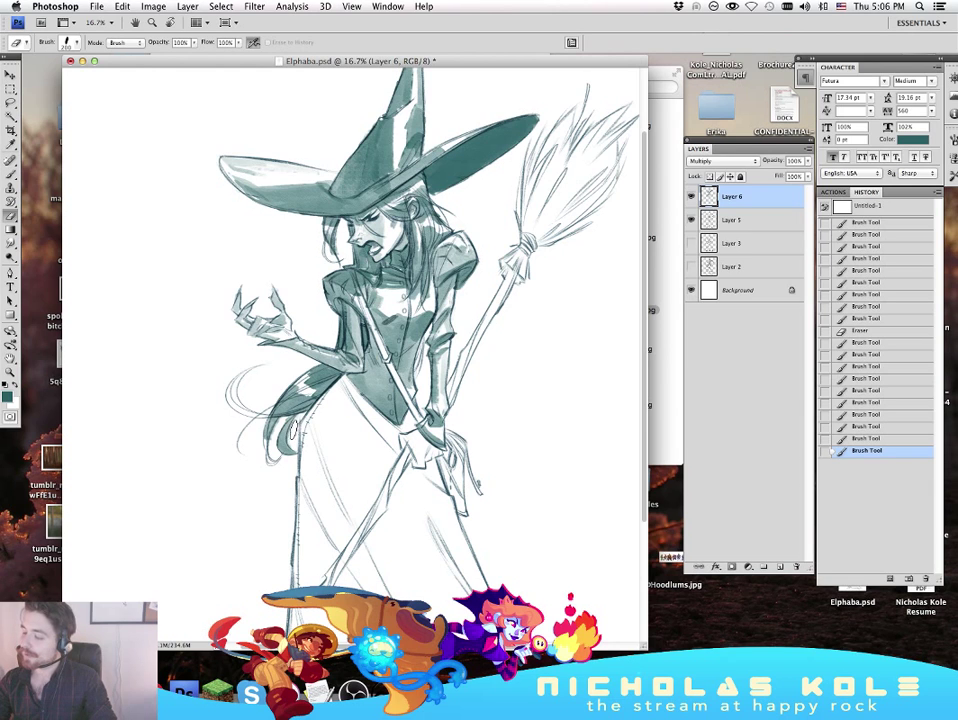
drag(293, 430, 290, 442)
drag(297, 422, 292, 438)
key(b)
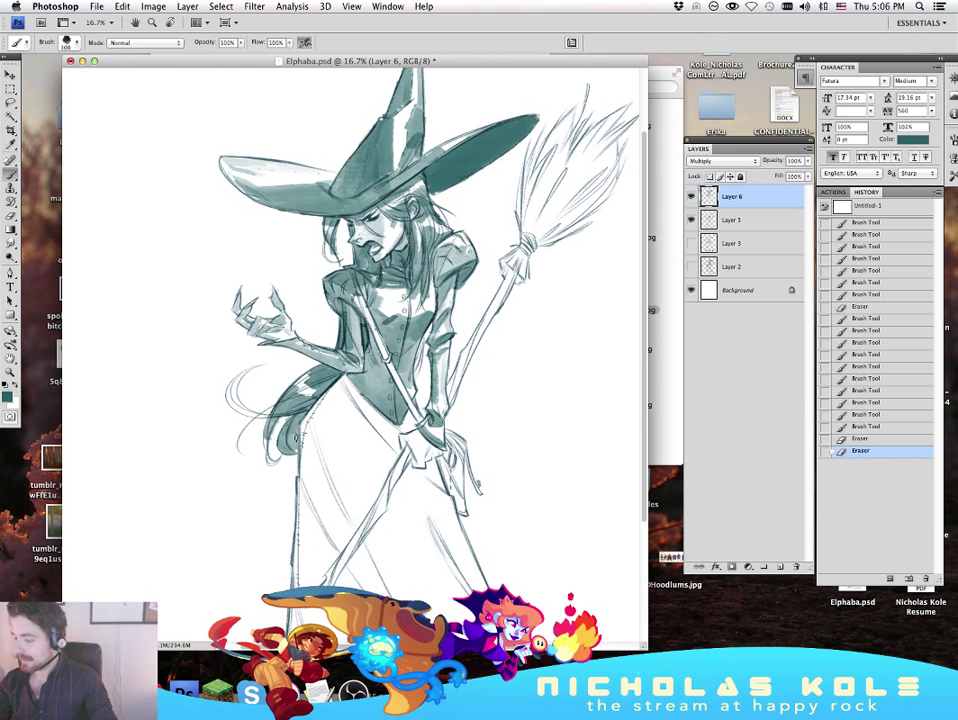
Step: Shade the hanging end of the bow and clean up its tip with the eraser reduced to 80
drag(268, 426, 265, 446)
mouse_move(265, 436)
mouse_down()
mouse_move(272, 463)
mouse_move(272, 450)
mouse_up()
key(e)
key(bracketleft)
key(bracketleft)
drag(264, 444, 274, 464)
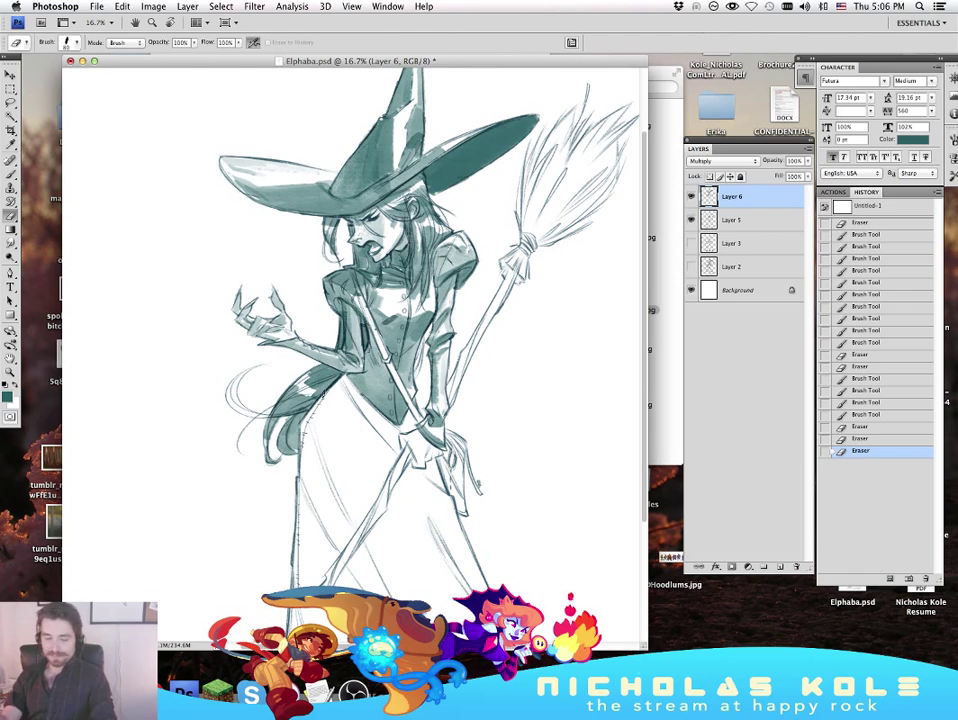
Step: Shade the outer curling loops of the bow behind the waist with a size 60 brush
key(b)
drag(246, 371, 230, 397)
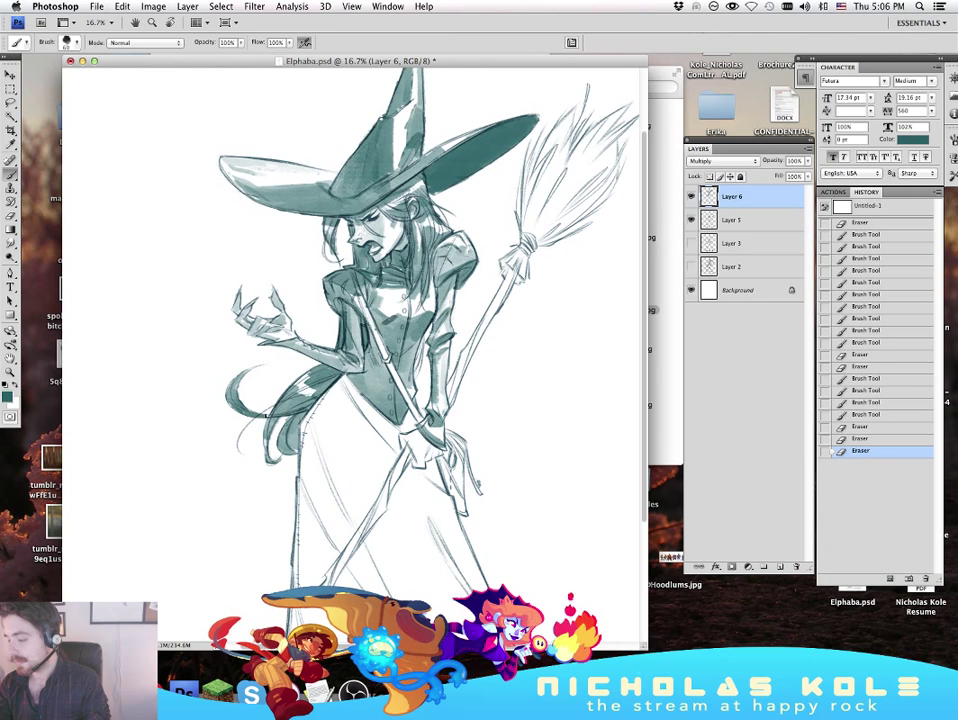
drag(240, 443, 248, 452)
drag(246, 450, 281, 411)
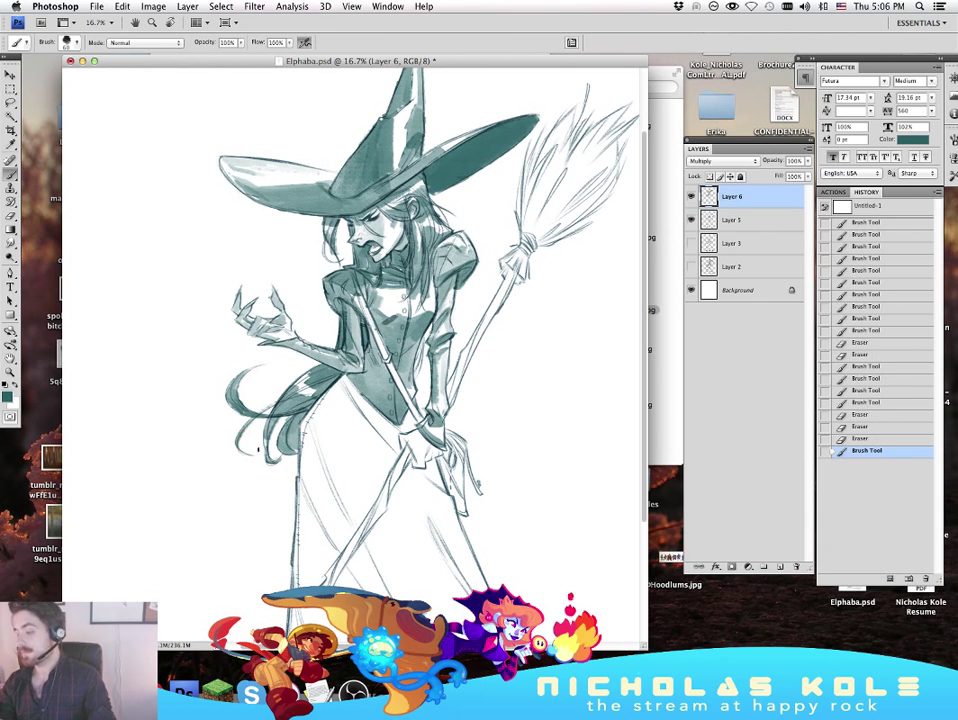
Step: Thin the outer curling loop of the bow with the eraser and restore its edge with brush strokes
key(e)
drag(254, 373, 240, 389)
drag(250, 376, 239, 400)
mouse_move(252, 376)
mouse_down()
mouse_move(241, 398)
mouse_move(231, 390)
mouse_up()
key(b)
drag(235, 381, 232, 401)
drag(231, 391, 241, 408)
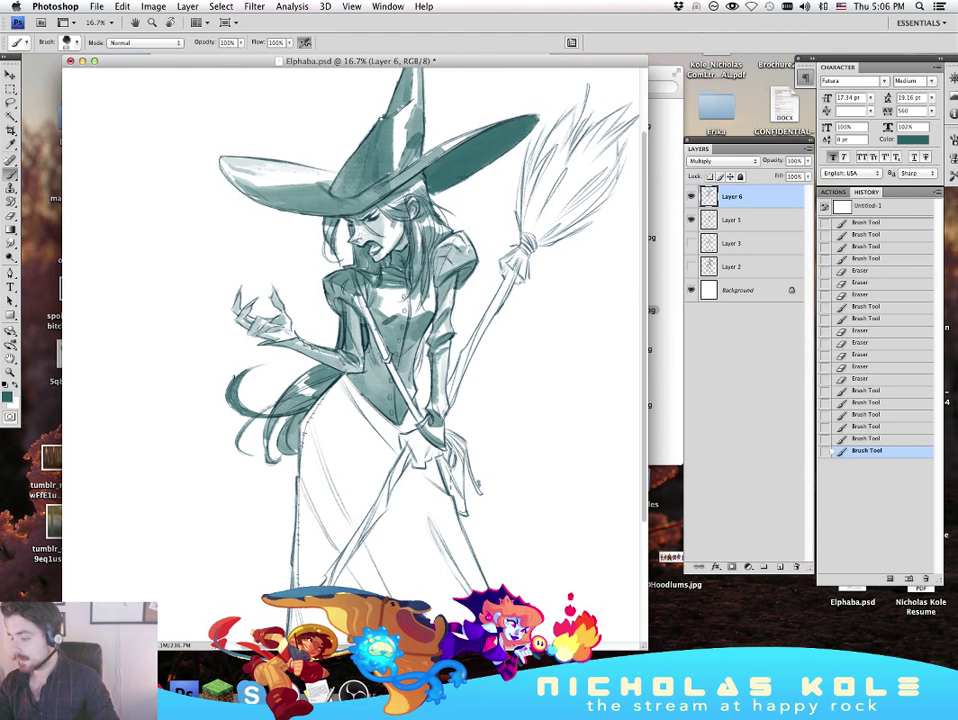
mouse_move(490, 494)
mouse_down()
mouse_move(455, 445)
mouse_move(477, 467)
mouse_up()
key(e)
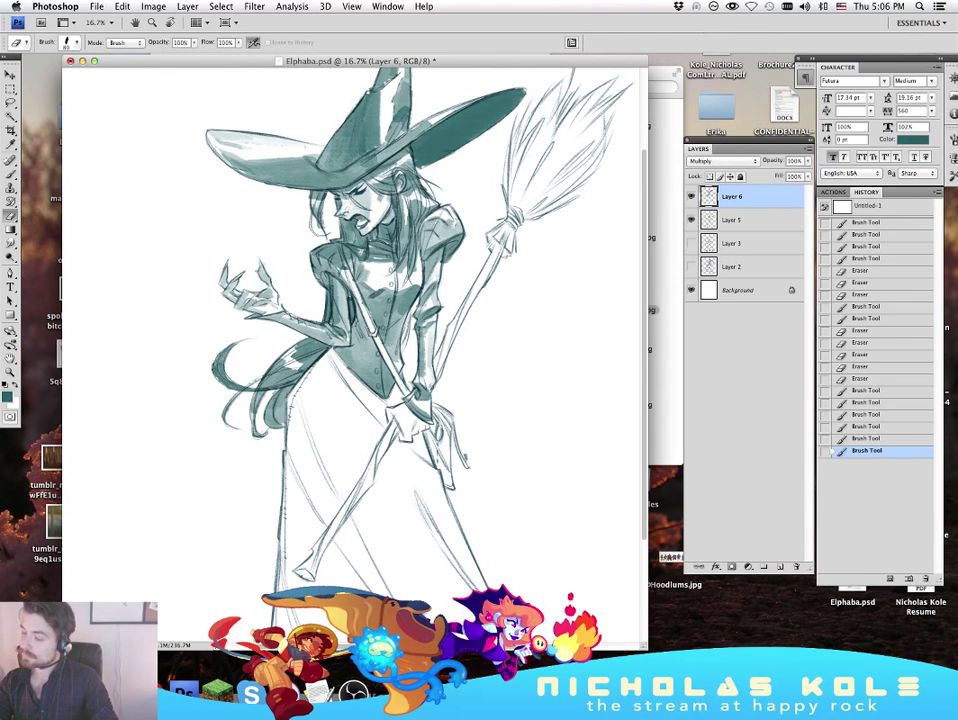
drag(226, 372, 219, 358)
mouse_move(213, 358)
mouse_down()
mouse_move(222, 371)
mouse_move(231, 355)
mouse_up()
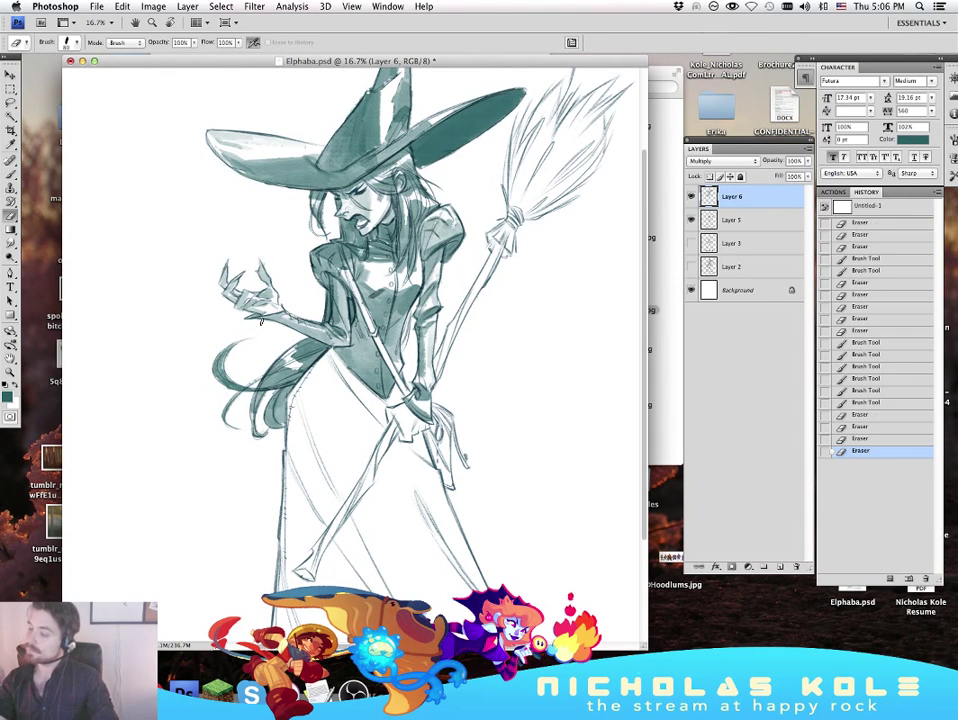
Step: Shade the upper skirt from the hips down to the broom handle with a size 175 brush
click(10, 372)
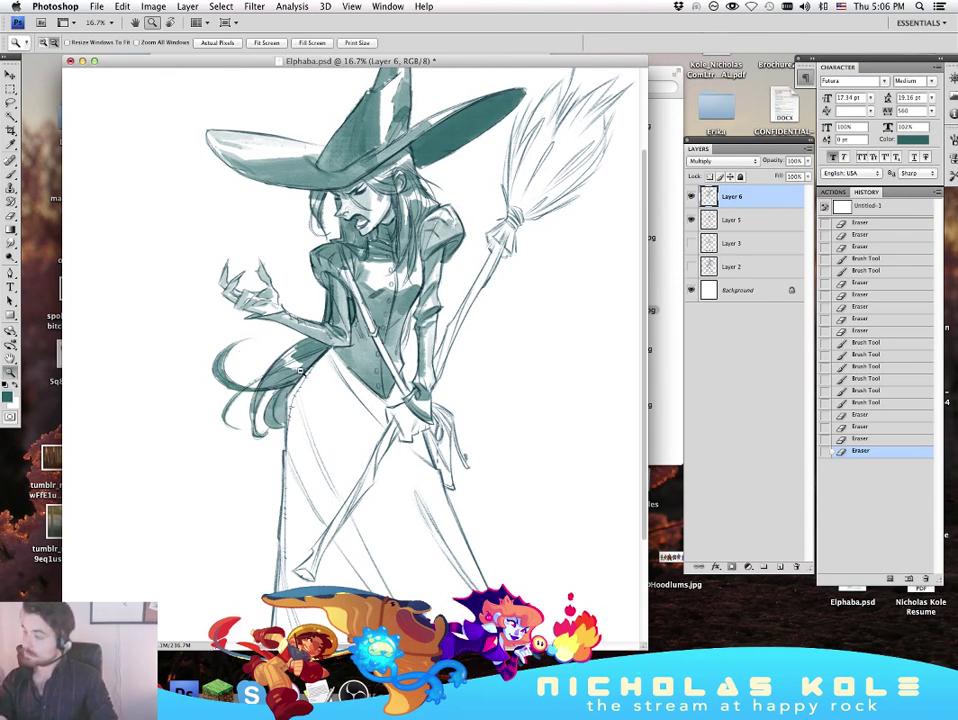
alt+click(405, 323)
alt+click(405, 323)
alt+click(405, 323)
alt+click(405, 323)
click(394, 345)
click(430, 351)
click(462, 356)
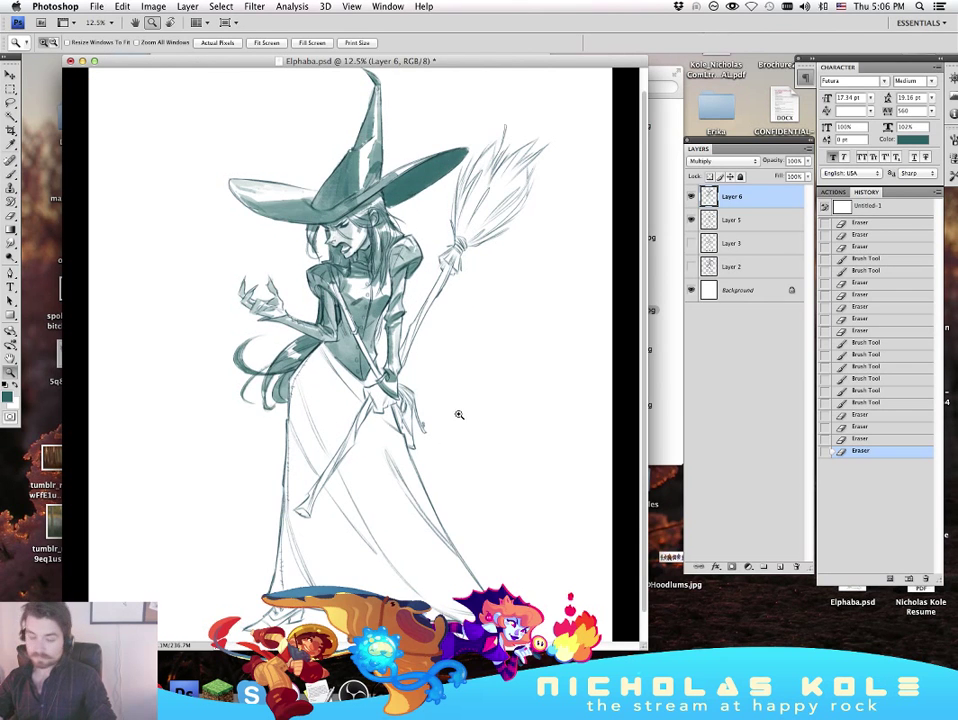
key(b)
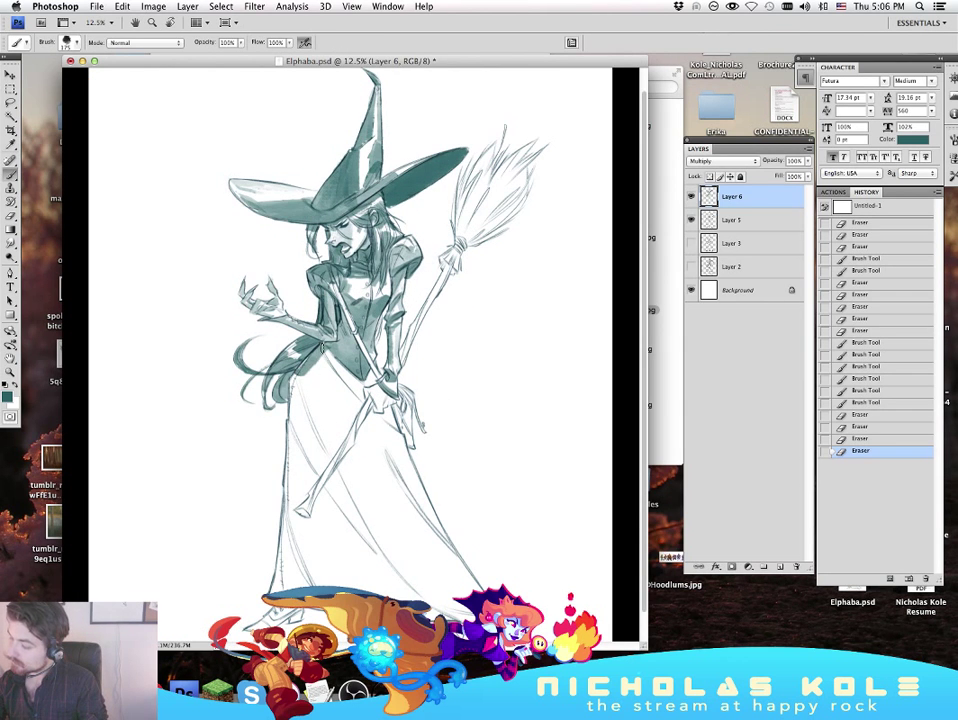
mouse_move(222, 285)
mouse_down()
mouse_move(245, 262)
mouse_move(268, 293)
mouse_up()
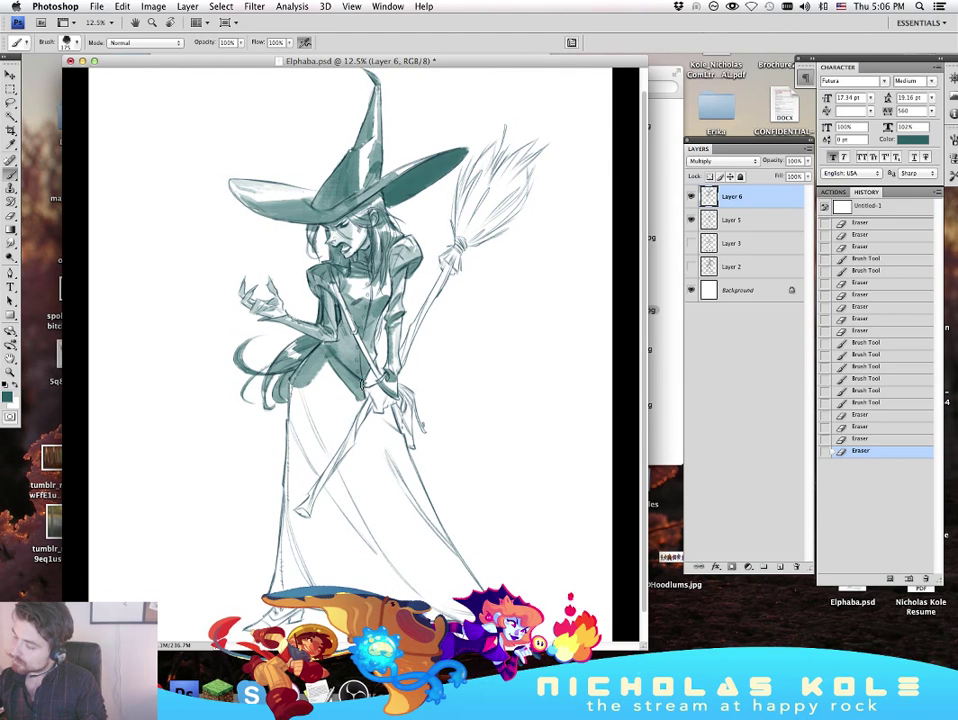
drag(361, 324, 358, 330)
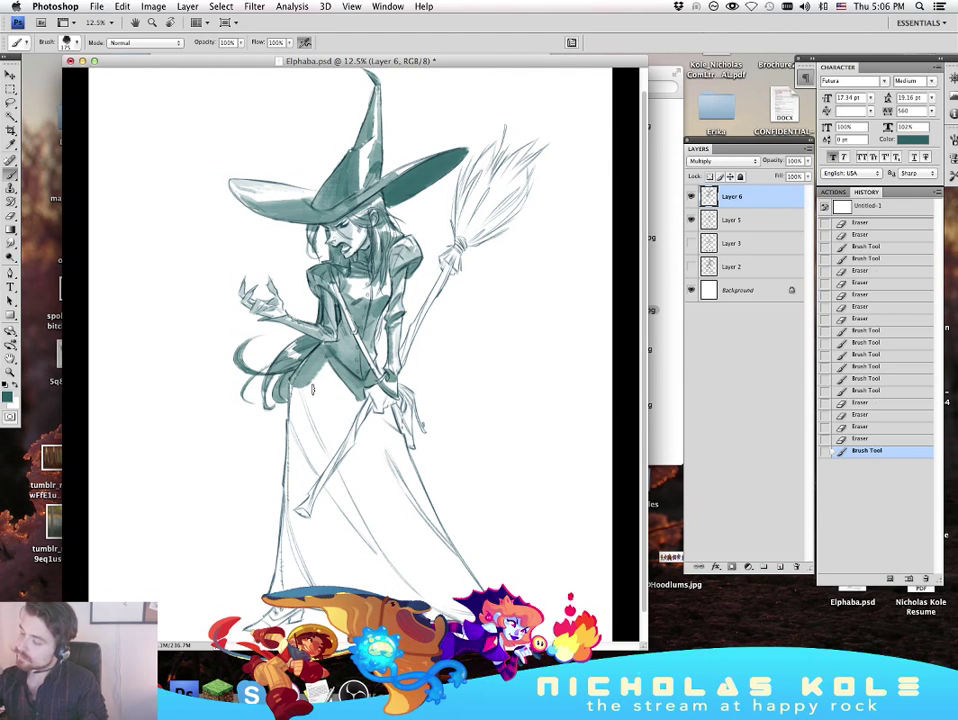
mouse_move(306, 378)
mouse_down()
mouse_move(330, 412)
mouse_move(303, 367)
mouse_move(325, 381)
mouse_move(341, 424)
mouse_move(349, 412)
mouse_move(331, 447)
mouse_move(323, 434)
mouse_move(334, 452)
mouse_move(347, 418)
mouse_up()
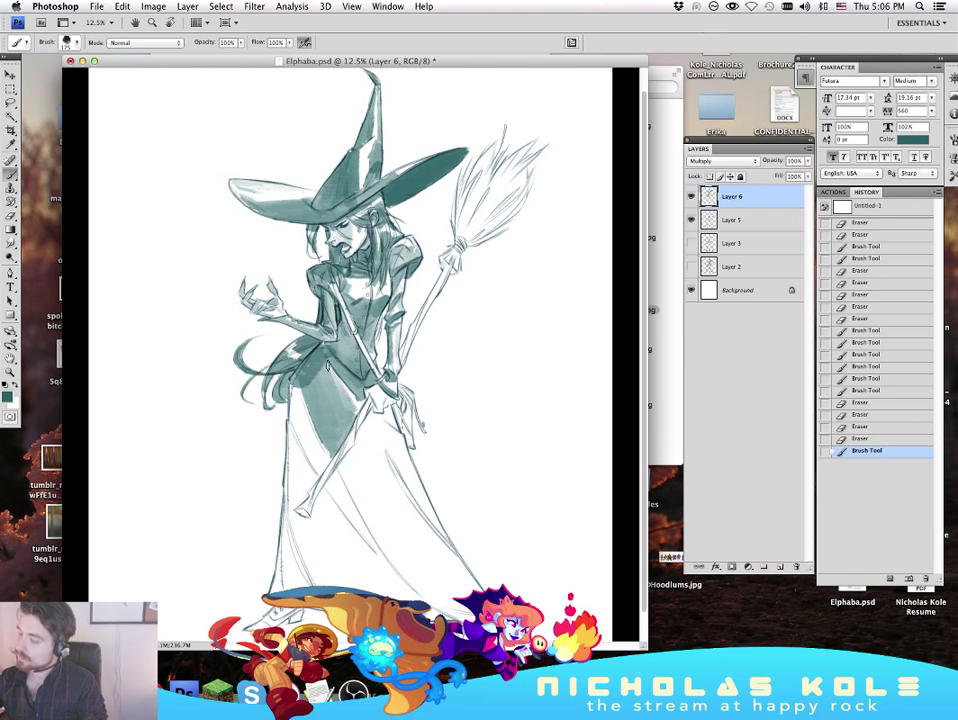
mouse_move(293, 383)
mouse_down()
mouse_move(292, 416)
mouse_move(326, 410)
mouse_up()
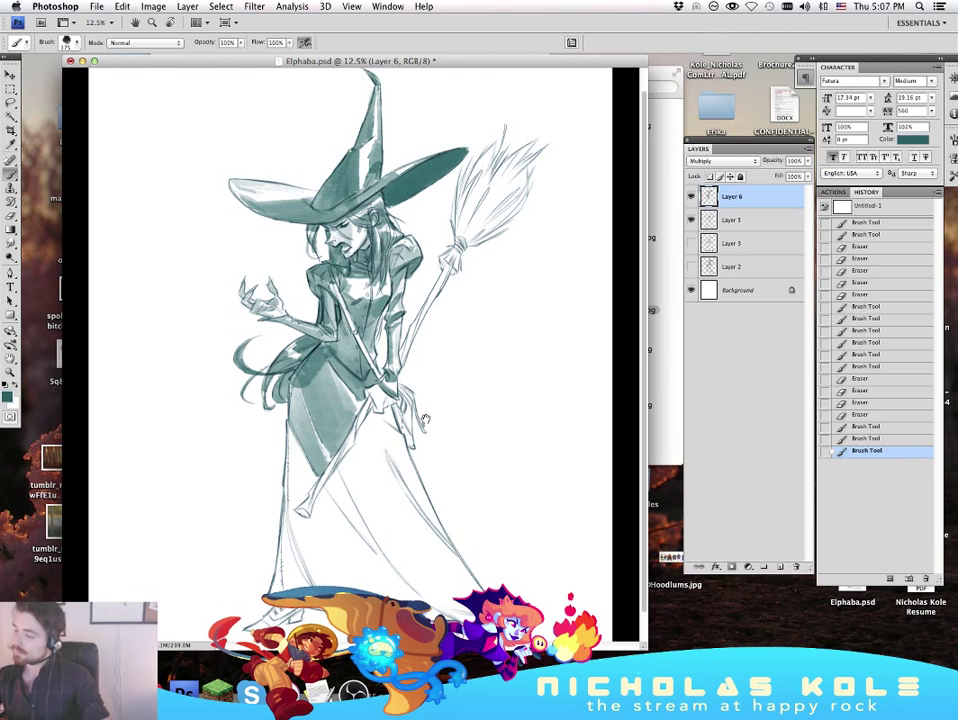
Step: Shade the middle and rear panels of the skirt down to the hem above the shoe, leaving thin light fold lines
drag(425, 418, 437, 387)
mouse_move(291, 418)
mouse_down()
mouse_move(300, 468)
mouse_move(312, 446)
mouse_move(292, 440)
mouse_move(288, 459)
mouse_move(303, 511)
mouse_move(320, 466)
mouse_move(334, 488)
mouse_move(324, 474)
mouse_move(340, 540)
mouse_move(297, 500)
mouse_move(328, 566)
mouse_move(346, 575)
mouse_move(321, 535)
mouse_move(344, 535)
mouse_move(344, 517)
mouse_move(369, 535)
mouse_move(331, 486)
mouse_move(385, 536)
mouse_move(333, 446)
mouse_move(394, 553)
mouse_move(425, 575)
mouse_move(358, 585)
mouse_move(436, 585)
mouse_up()
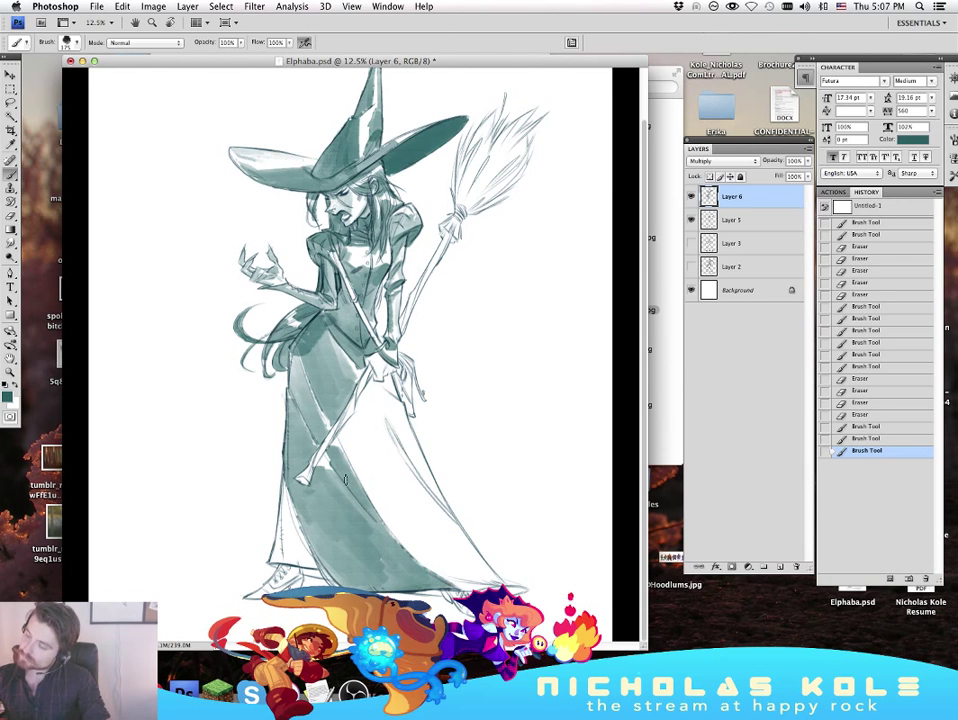
drag(285, 482, 281, 535)
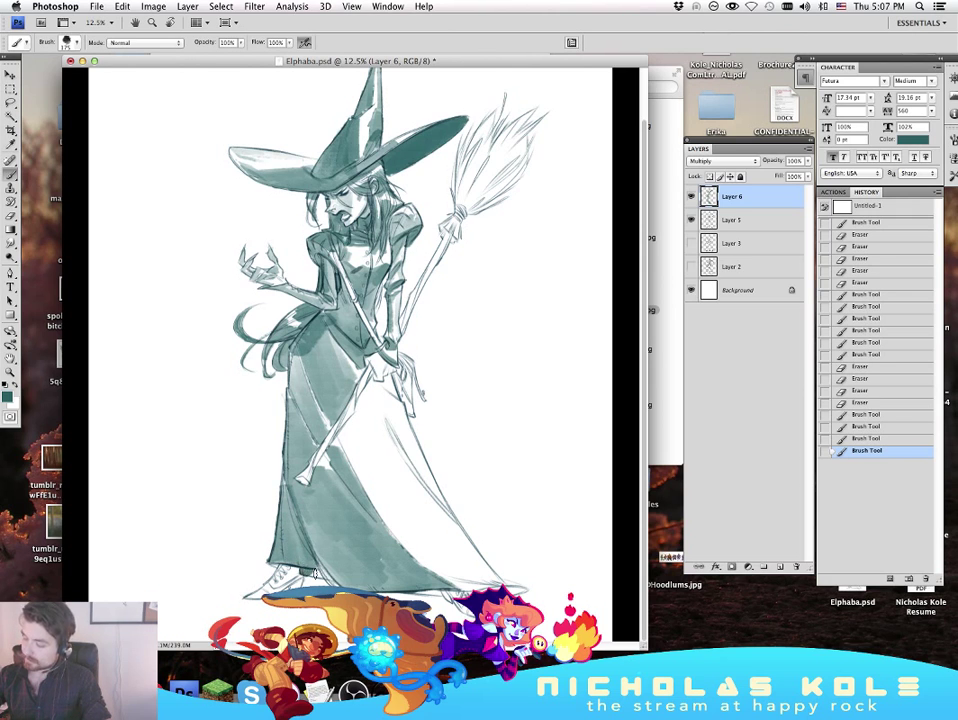
click(308, 552)
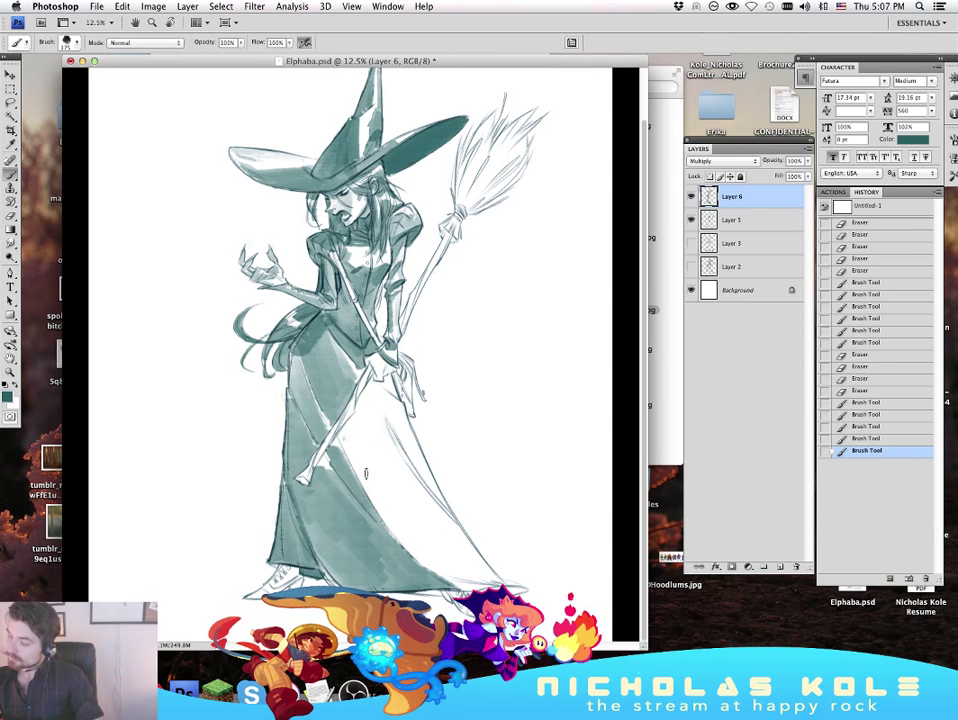
drag(352, 438, 358, 393)
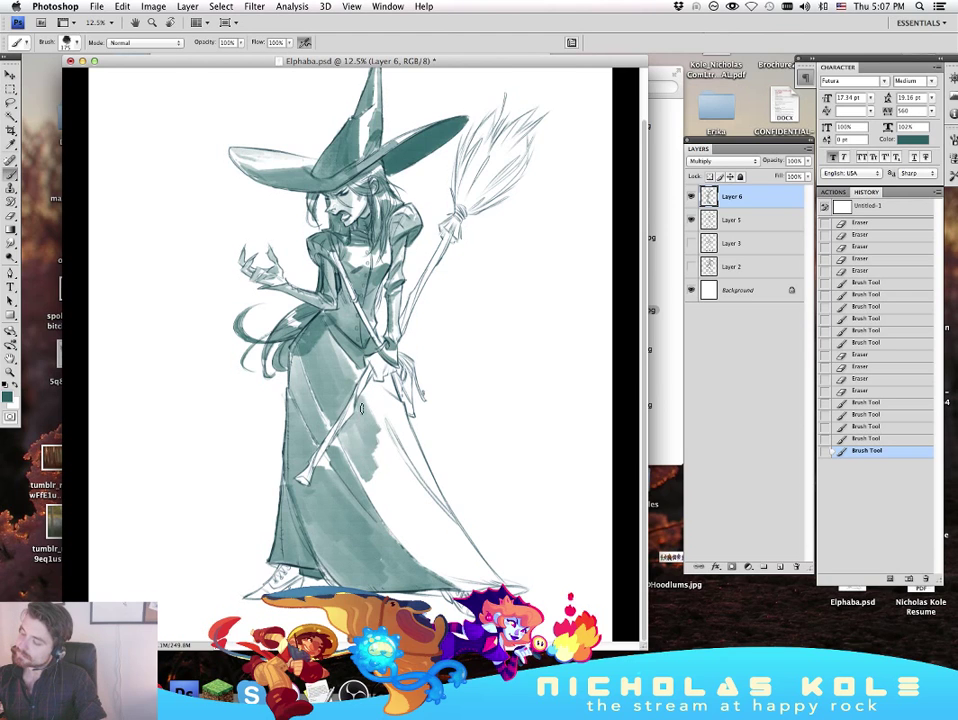
mouse_move(348, 432)
mouse_down()
mouse_move(367, 474)
mouse_move(380, 447)
mouse_move(372, 415)
mouse_move(367, 466)
mouse_move(382, 438)
mouse_move(375, 426)
mouse_move(365, 444)
mouse_move(388, 504)
mouse_move(371, 482)
mouse_move(375, 490)
mouse_move(431, 530)
mouse_move(445, 528)
mouse_move(440, 512)
mouse_move(448, 536)
mouse_move(389, 512)
mouse_move(438, 562)
mouse_move(469, 573)
mouse_move(431, 501)
mouse_up()
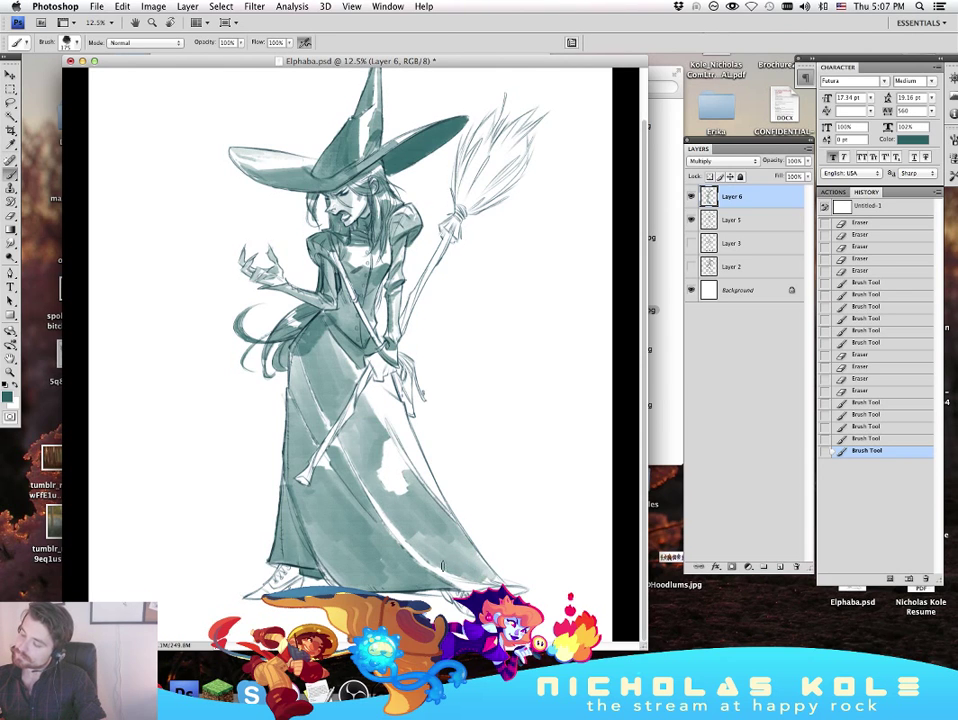
mouse_move(367, 380)
mouse_down()
mouse_move(386, 412)
mouse_move(397, 420)
mouse_move(402, 408)
mouse_move(402, 422)
mouse_move(388, 388)
mouse_up()
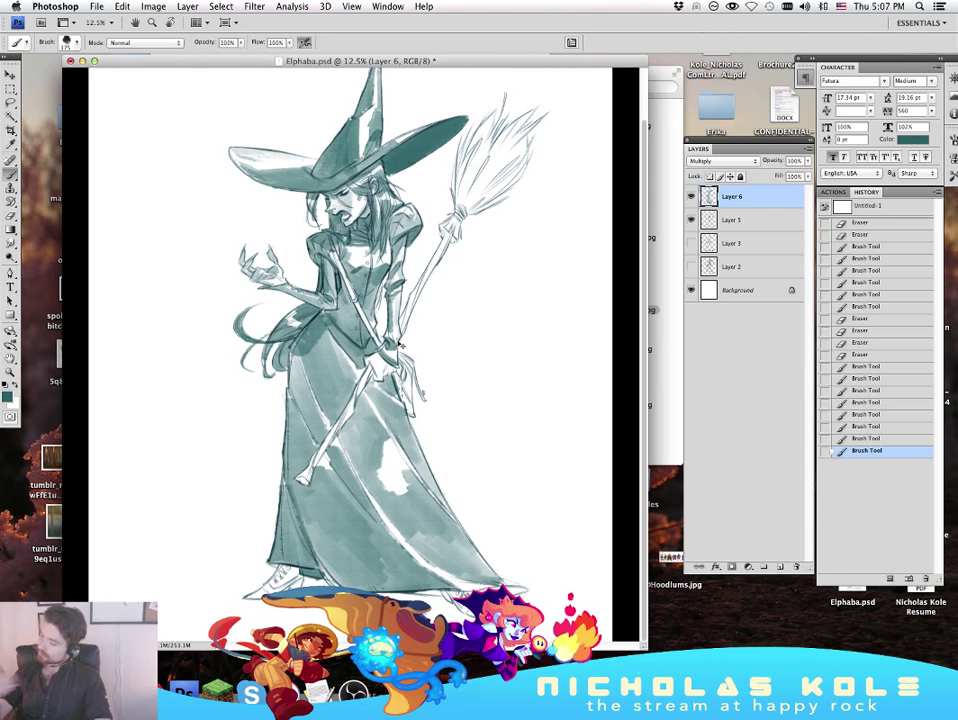
click(884, 437)
click(887, 414)
click(886, 428)
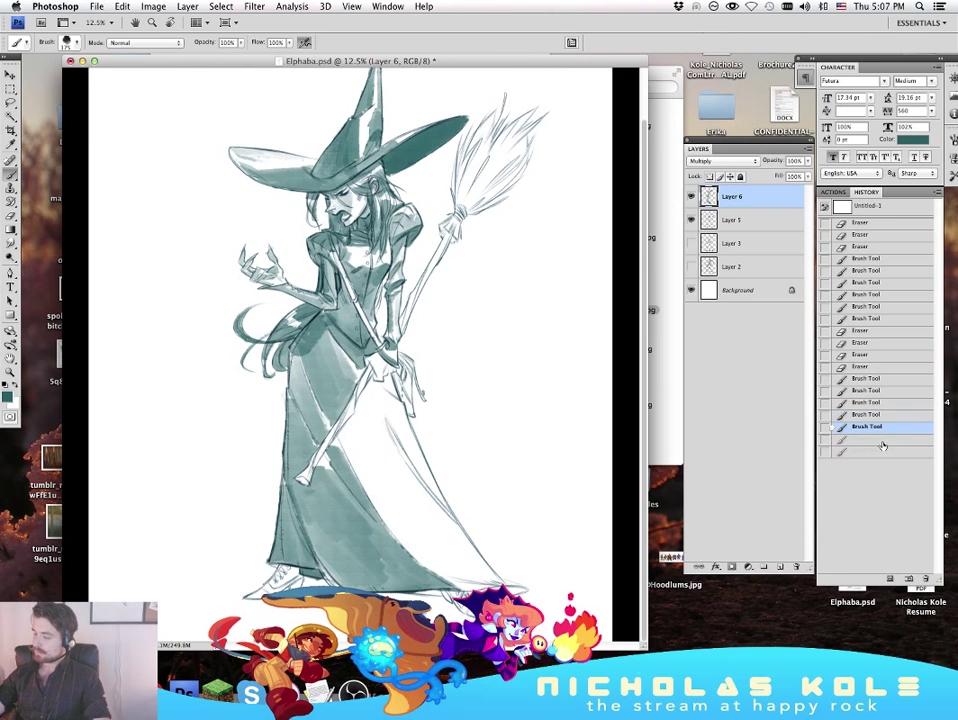
click(882, 440)
click(884, 426)
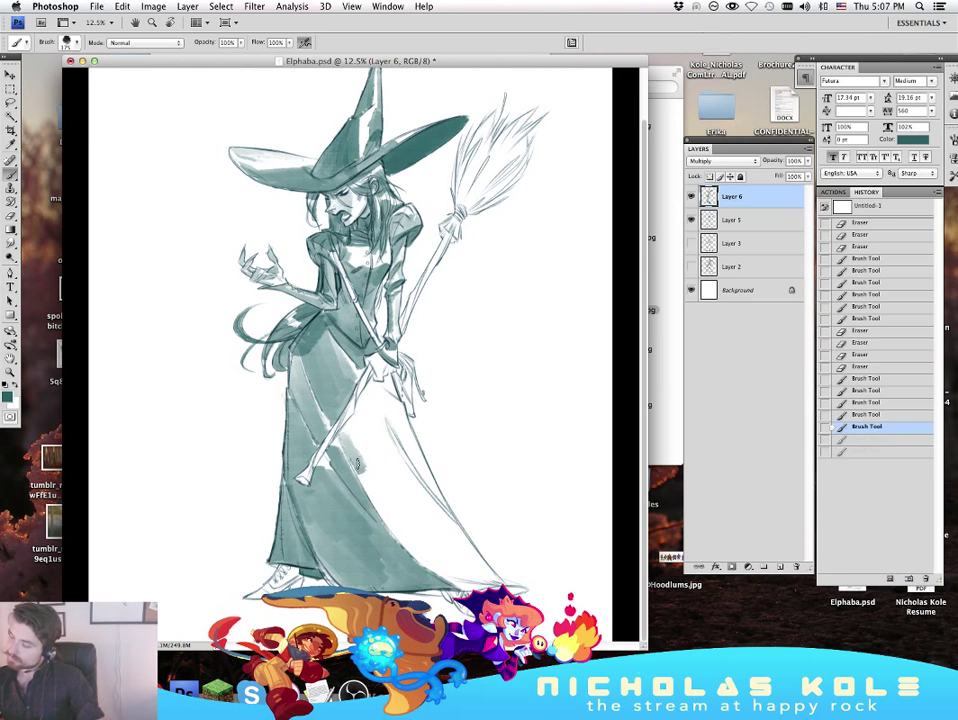
Step: Shade the front panel of the skirt from the gripping hand to the hem and trim its front edge with the eraser
mouse_move(348, 420)
mouse_down()
mouse_move(356, 410)
mouse_move(389, 511)
mouse_move(380, 470)
mouse_move(395, 430)
mouse_move(415, 450)
mouse_move(409, 478)
mouse_move(436, 554)
mouse_move(470, 576)
mouse_move(476, 560)
mouse_move(466, 547)
mouse_move(493, 578)
mouse_move(464, 576)
mouse_move(499, 579)
mouse_up()
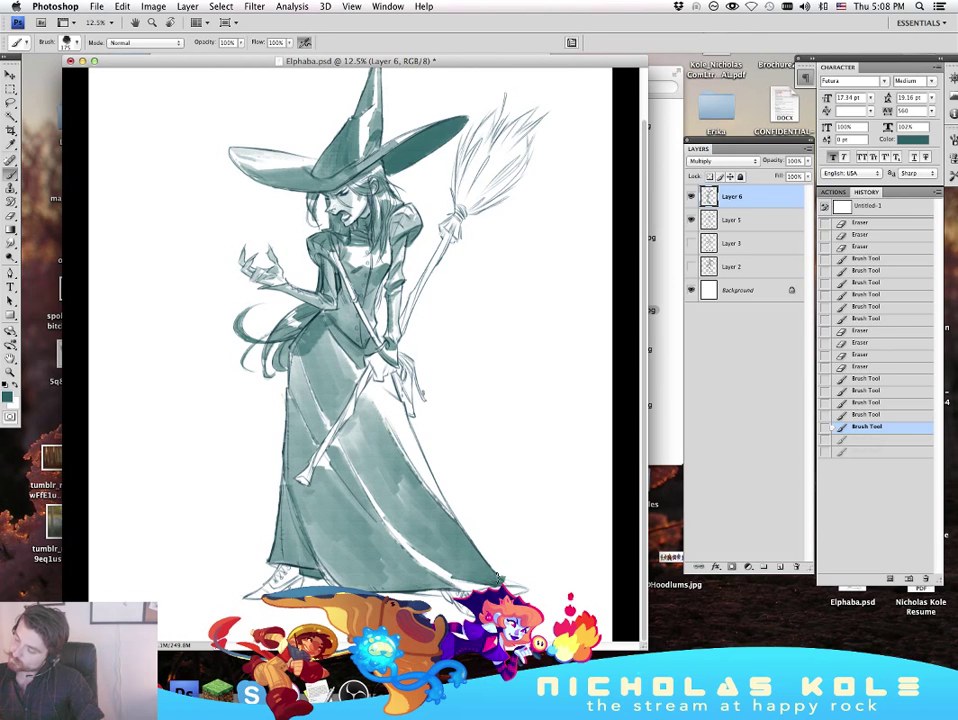
drag(371, 390, 390, 416)
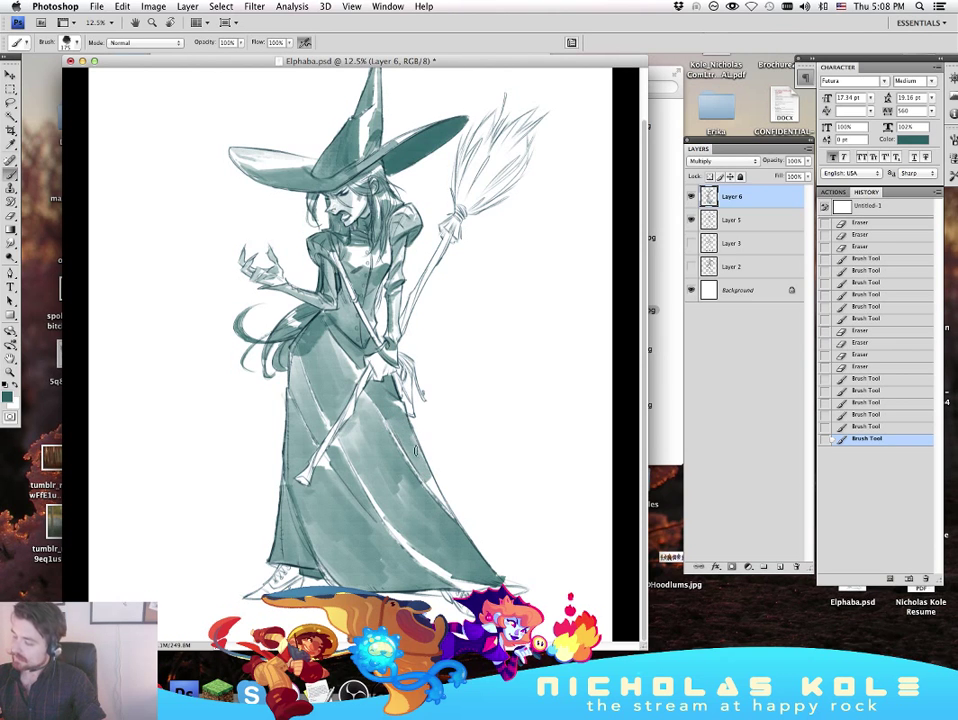
mouse_move(416, 451)
mouse_down()
mouse_move(464, 522)
mouse_move(449, 497)
mouse_up()
key(e)
drag(453, 504, 481, 541)
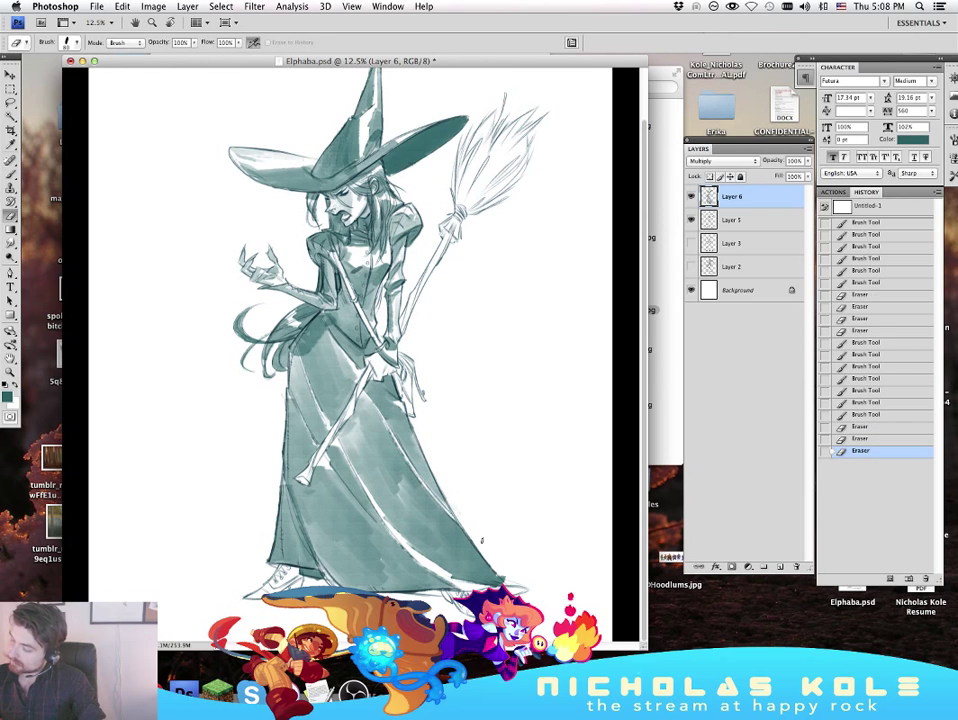
Step: Erase light streaks along the skirt folds beside the broom handle and below the gripping hand
drag(373, 406, 358, 429)
drag(372, 408, 360, 428)
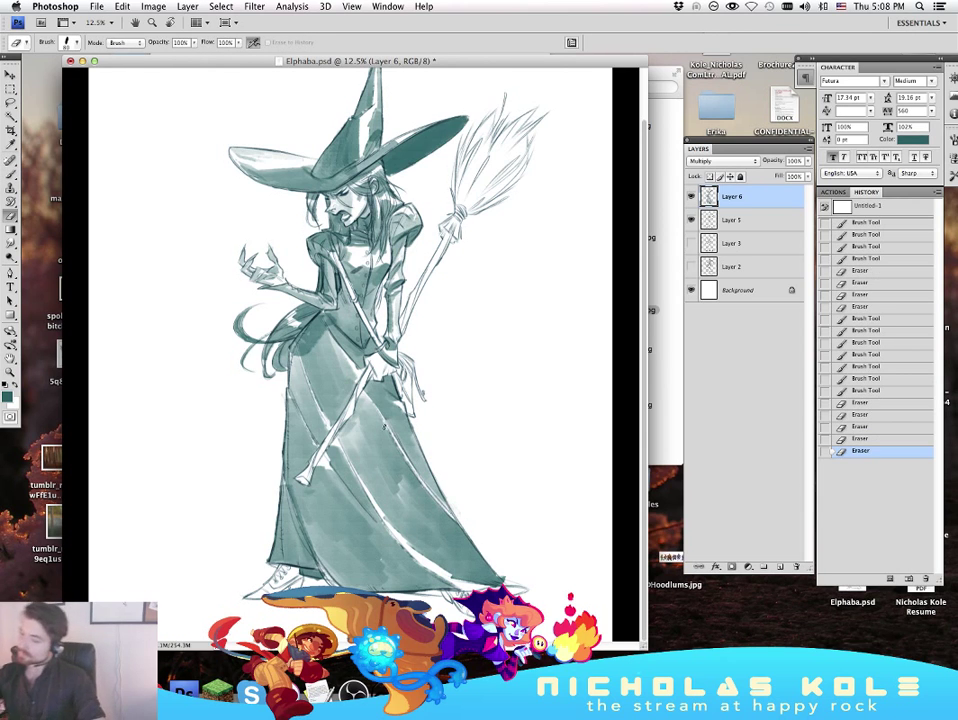
drag(366, 398, 383, 431)
drag(369, 408, 398, 450)
drag(390, 436, 401, 457)
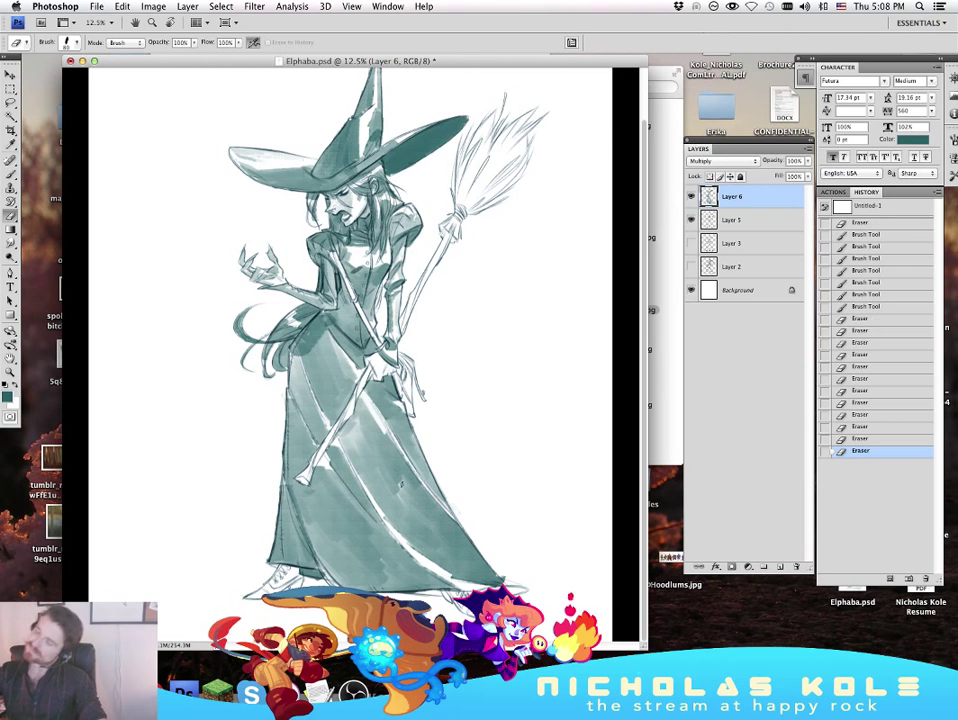
drag(338, 347, 353, 375)
drag(343, 355, 358, 382)
drag(350, 366, 380, 430)
drag(373, 418, 388, 447)
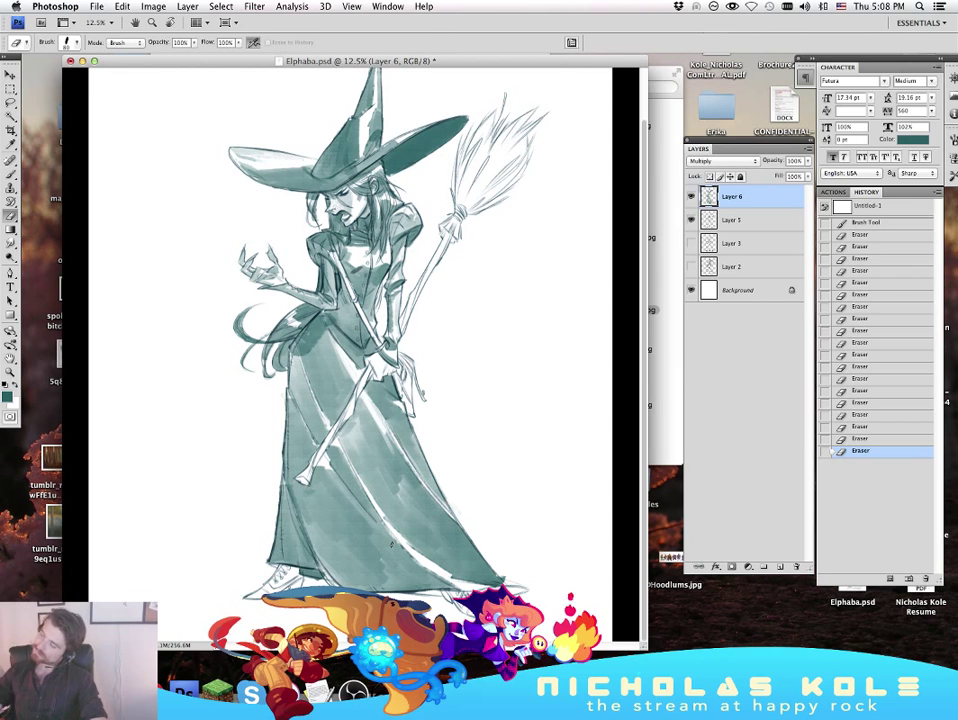
Step: Deepen the shading at the top of the skirt just below the waist and down its rear fold
key(b)
mouse_move(248, 247)
mouse_down()
mouse_move(273, 282)
mouse_move(272, 270)
mouse_up()
key(super+z)
key(super+z)
mouse_move(364, 374)
mouse_down()
mouse_move(336, 341)
mouse_move(349, 358)
mouse_up()
key(super+z)
drag(359, 343, 360, 327)
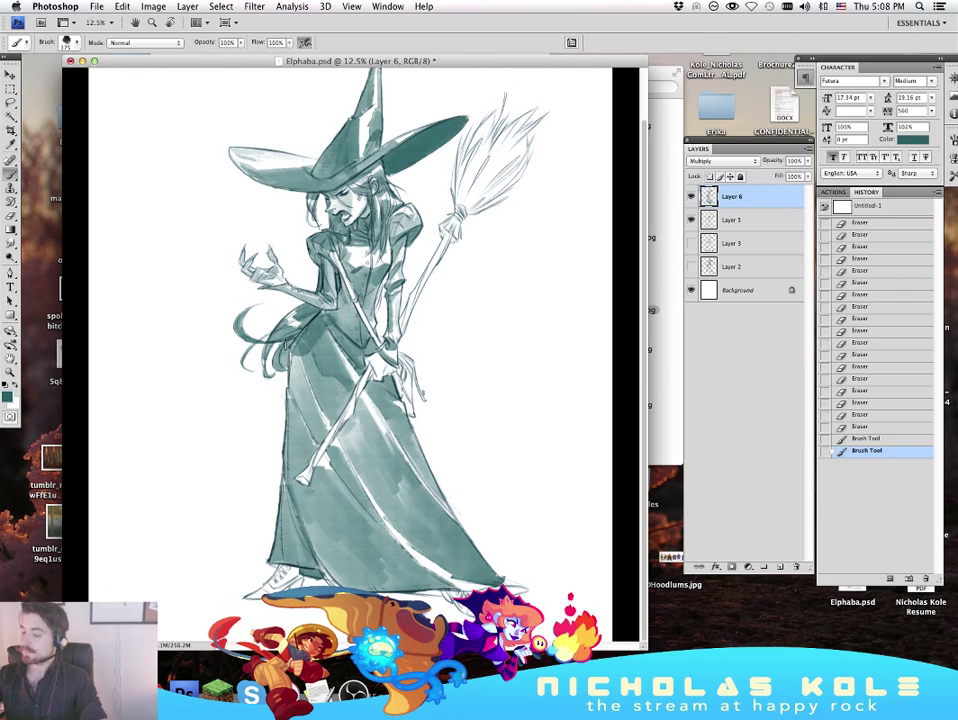
drag(290, 355, 321, 428)
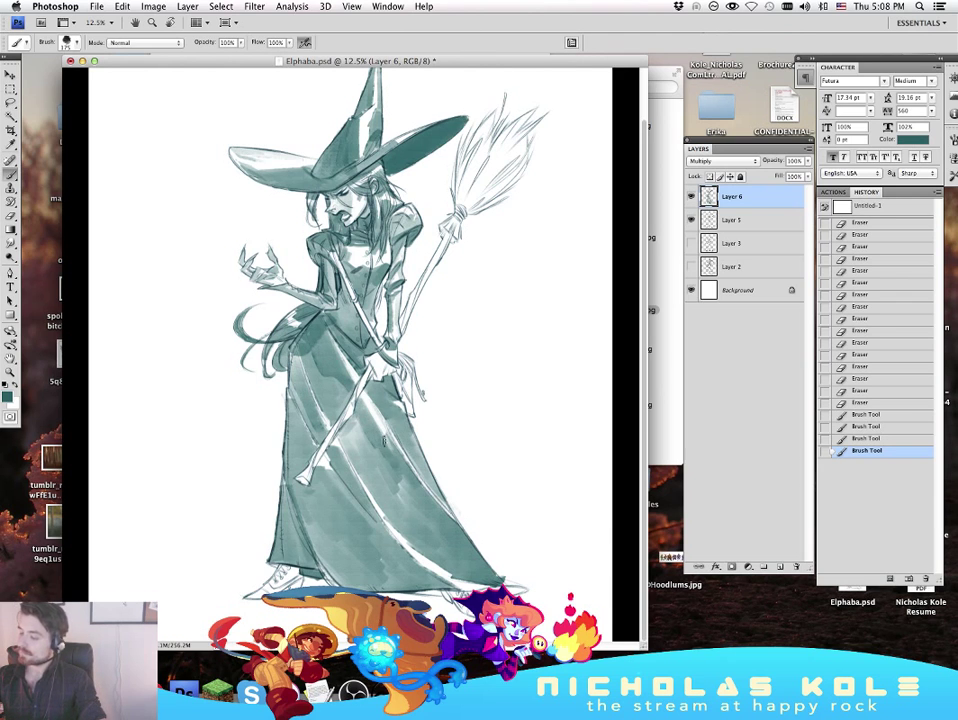
Step: Add darker strokes along the front folds, below the broom handle and at the trailing hem of the skirt
drag(388, 440, 475, 547)
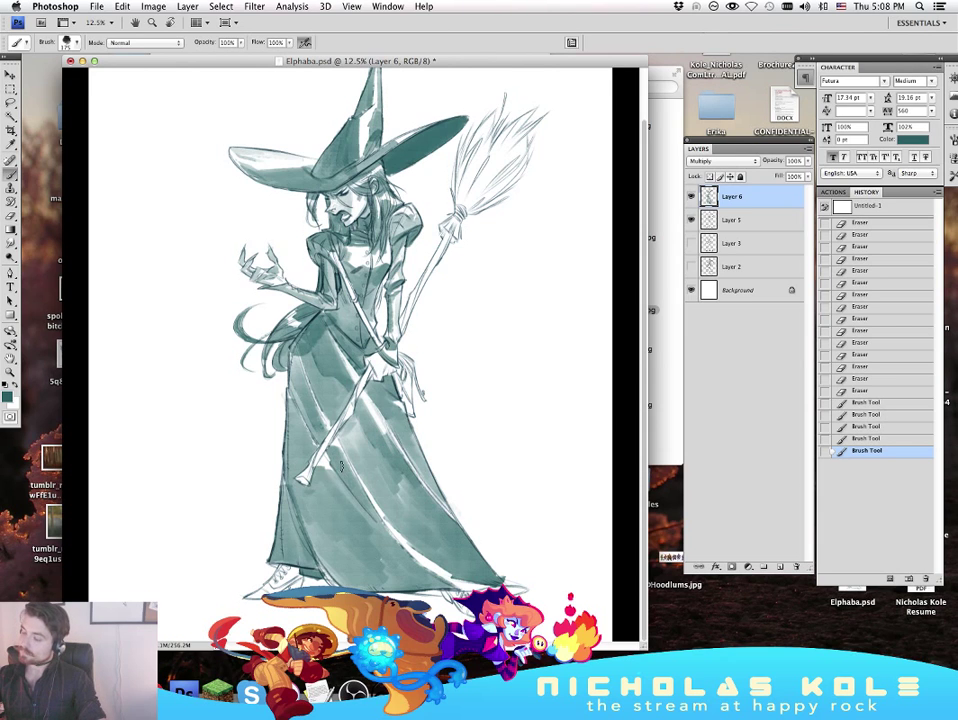
drag(340, 465, 324, 478)
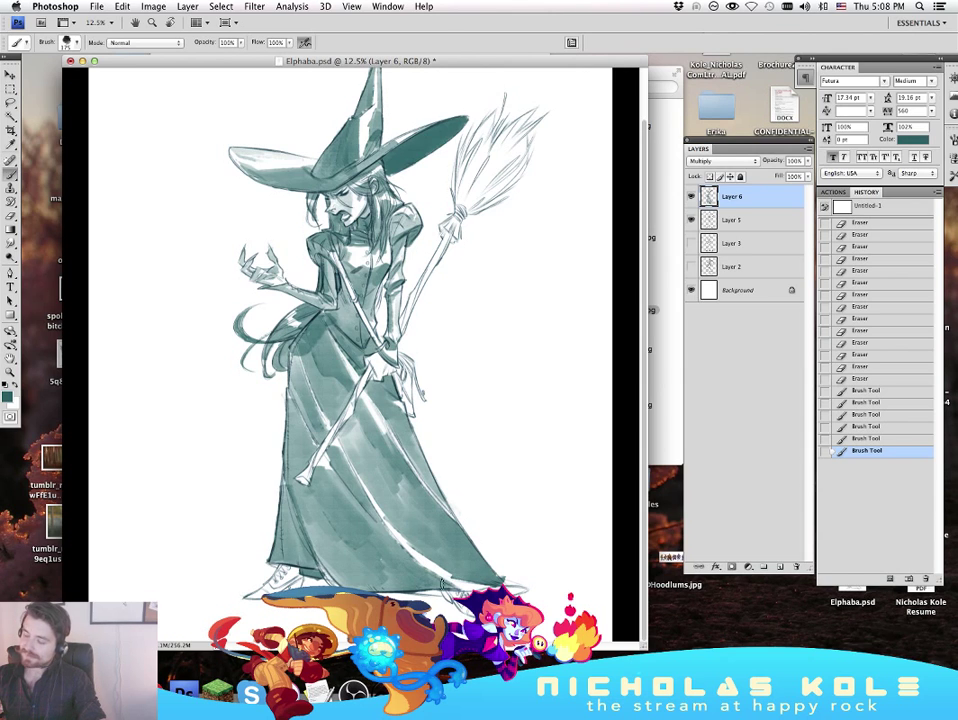
drag(443, 583, 460, 590)
drag(446, 584, 468, 591)
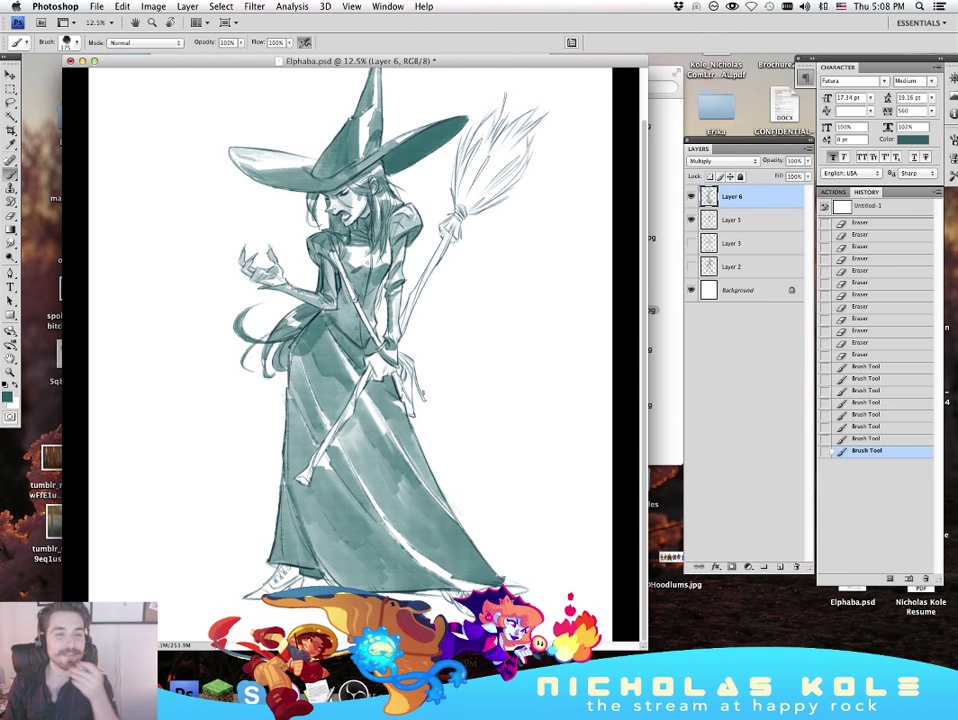
key(Tab)
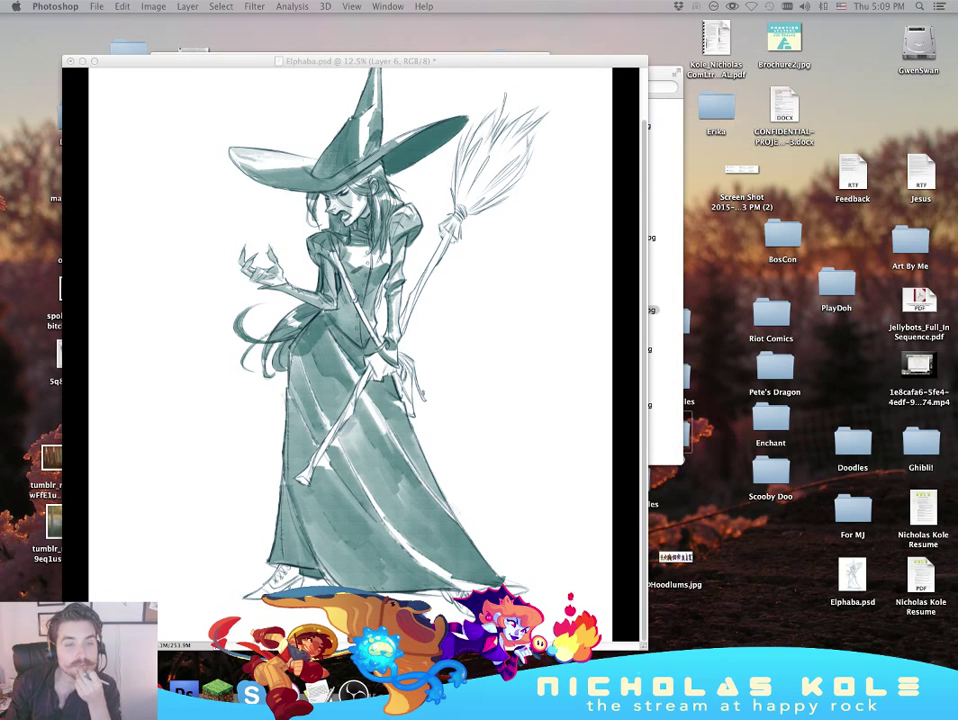
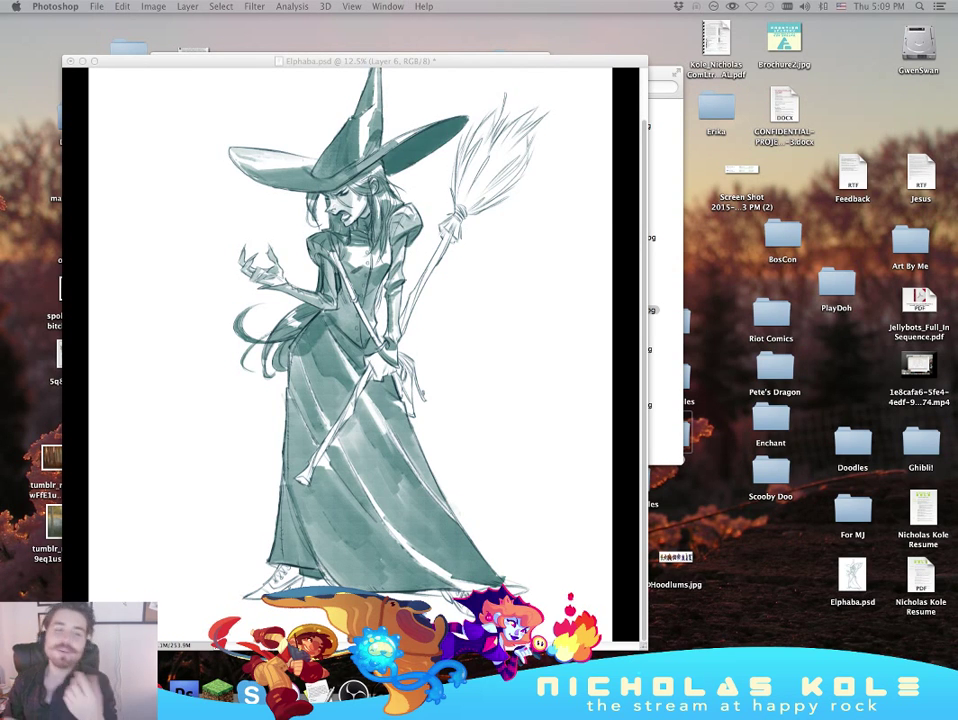
click(346, 348)
Step: Darken the upper rear panel of the skirt and erase the spill along its back edge
mouse_move(290, 360)
mouse_down()
mouse_move(301, 385)
mouse_move(296, 420)
mouse_up()
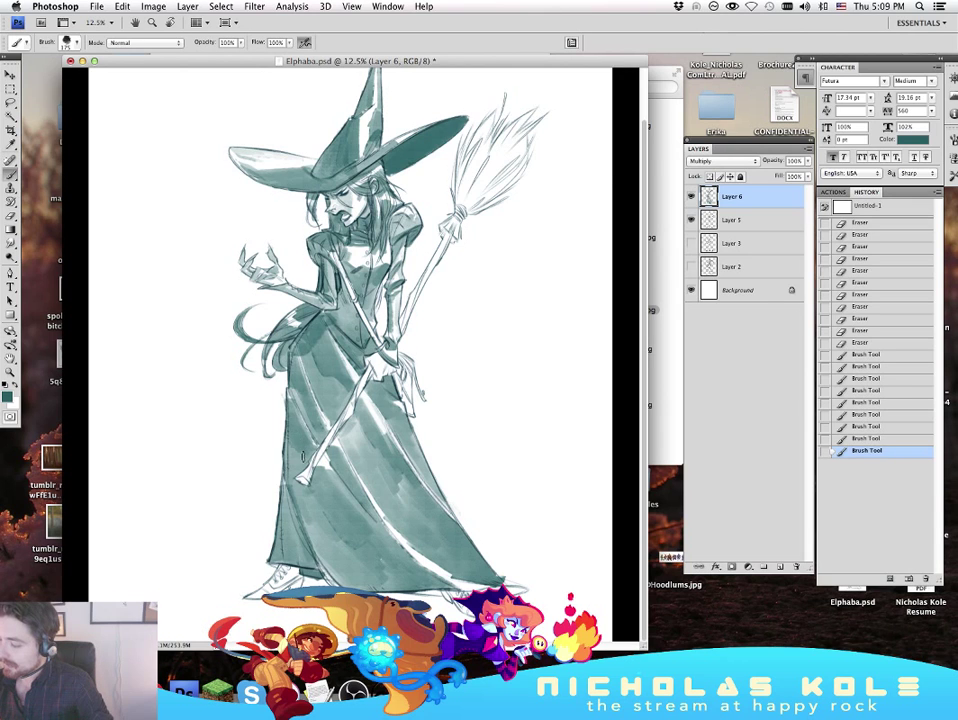
click(310, 358)
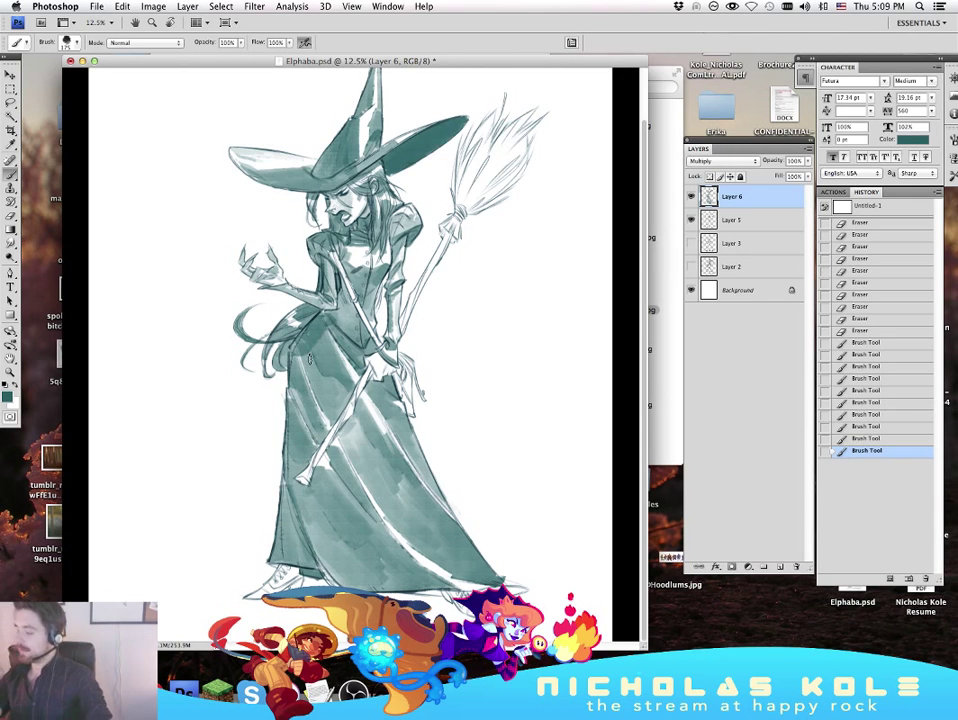
key(e)
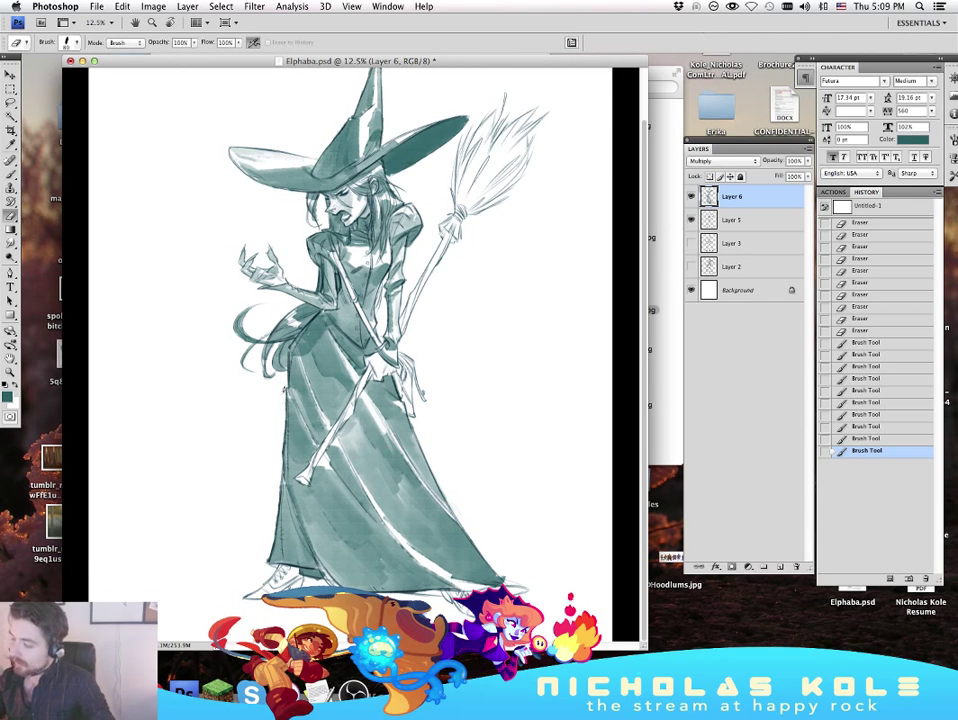
drag(283, 383, 284, 399)
drag(285, 398, 284, 416)
drag(283, 410, 281, 432)
drag(281, 426, 279, 440)
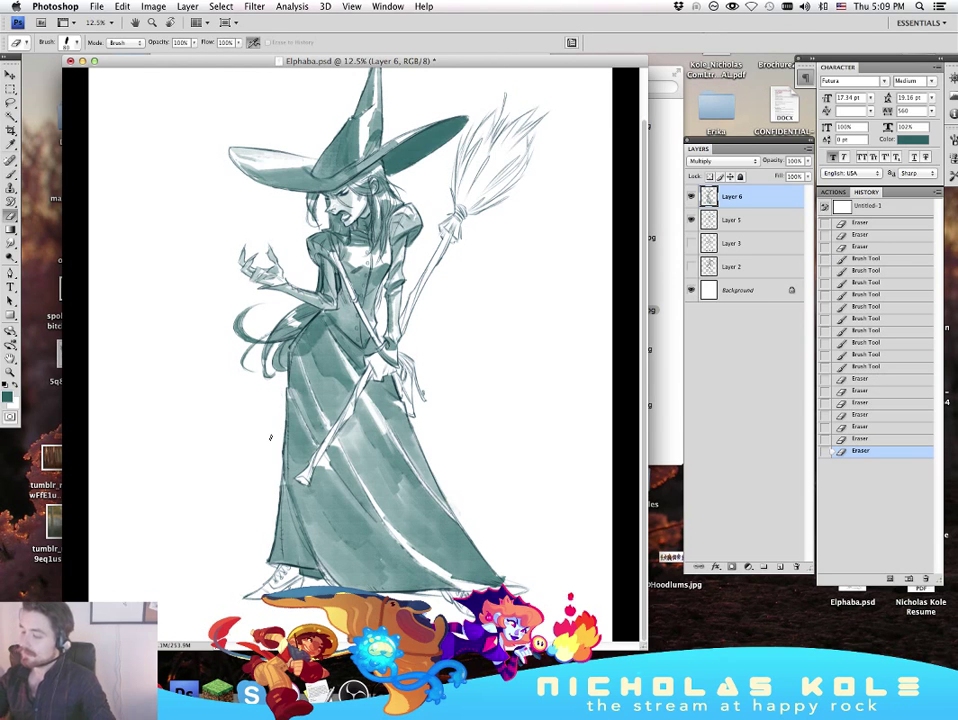
Step: Darken the skirt's long sloping edge above the trailing hem and the low fold near the visible shoe
key(b)
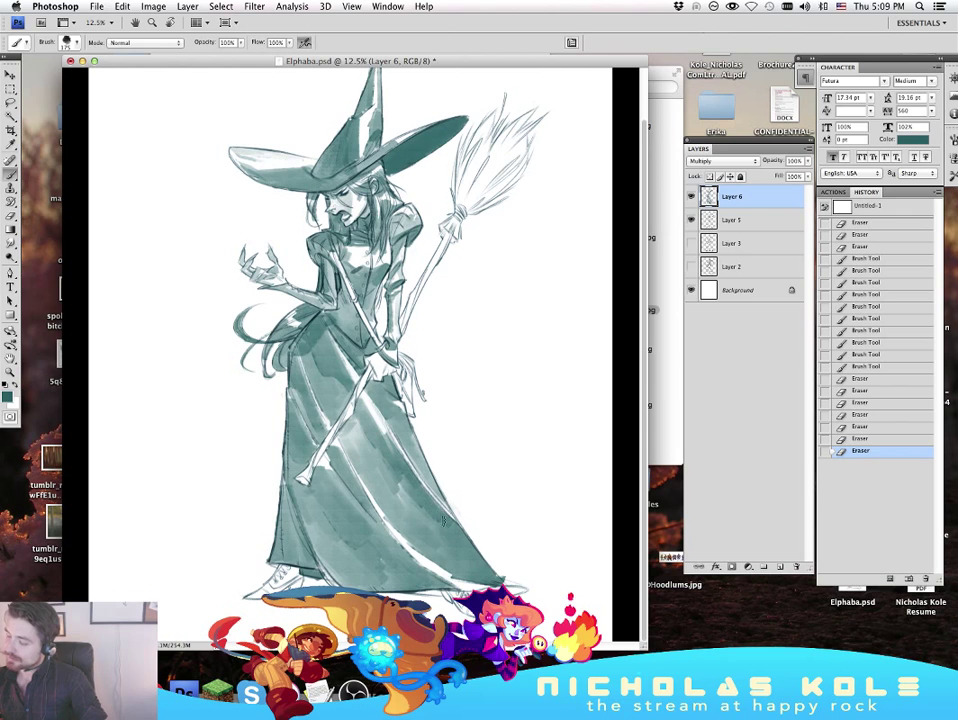
drag(466, 540, 437, 523)
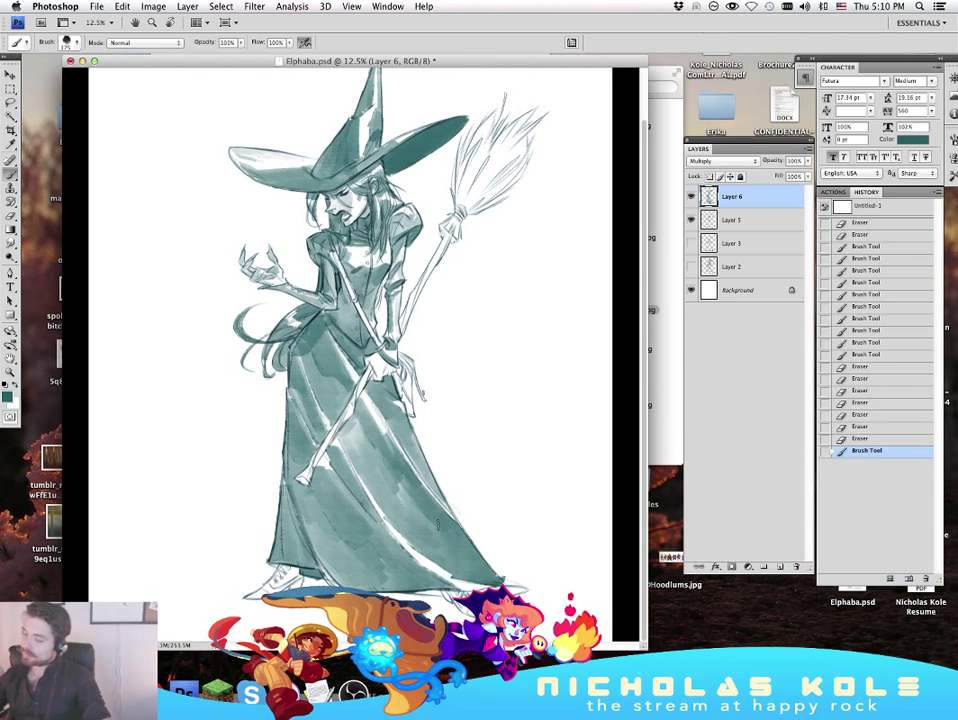
drag(319, 572, 331, 557)
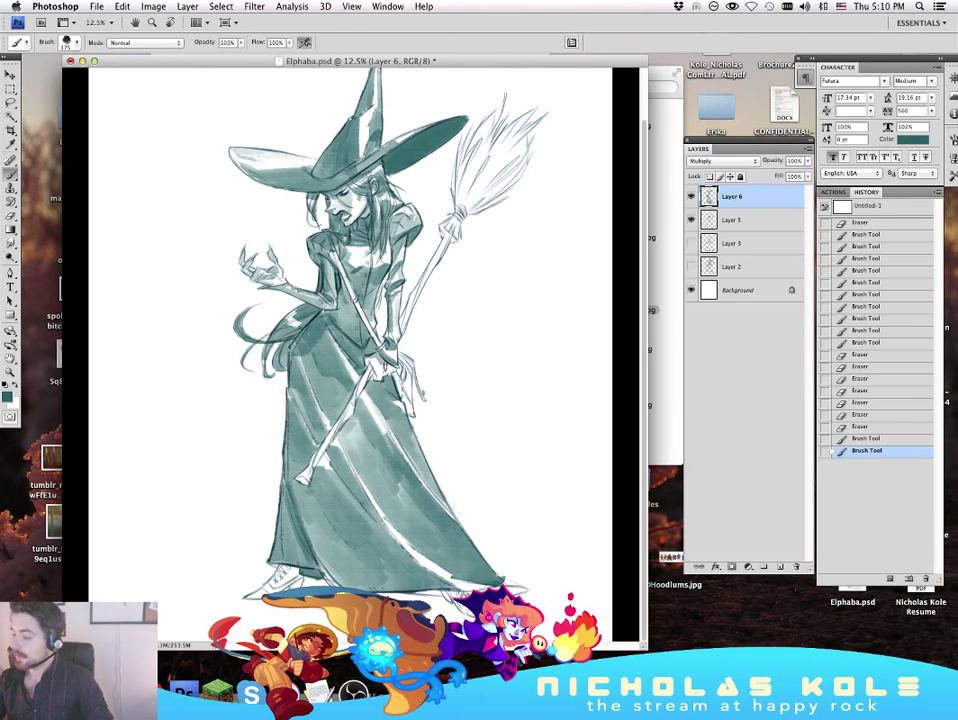
Step: Shade the hand gripping the broom and the thin shapes dangling beside it in dark teal
drag(280, 273, 281, 281)
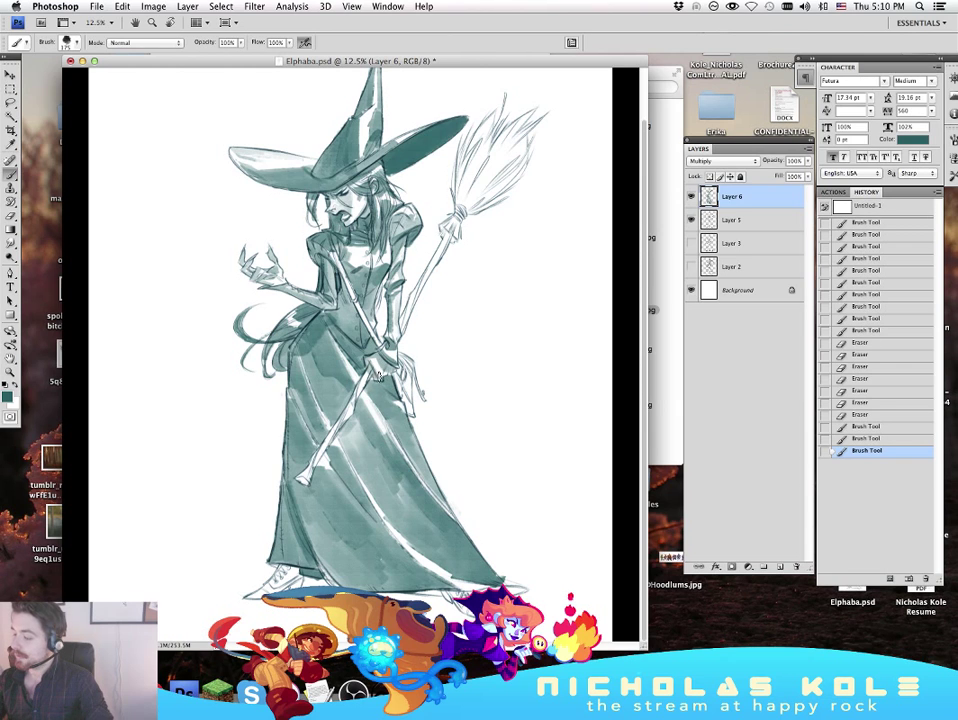
mouse_move(401, 356)
mouse_down()
mouse_move(408, 398)
mouse_move(411, 364)
mouse_up()
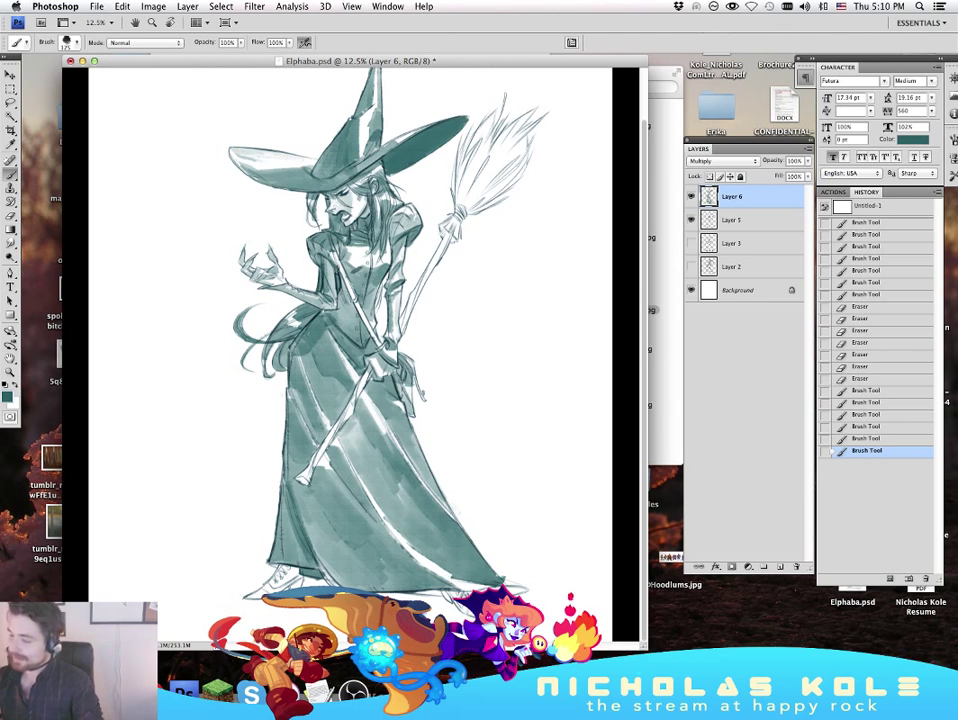
drag(353, 292, 362, 314)
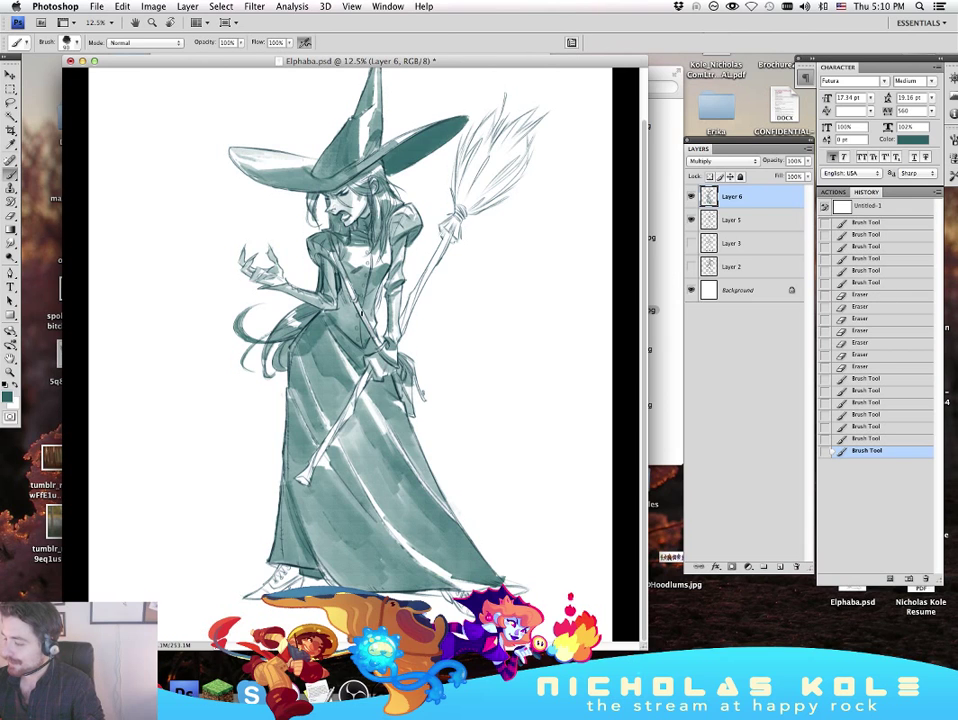
drag(404, 358, 411, 372)
drag(407, 360, 423, 397)
drag(414, 374, 421, 391)
Step: Shade the laced shoe and the area beneath the skirt hem with a 125 px brush
key(bracketright)
key(bracketright)
key(bracketright)
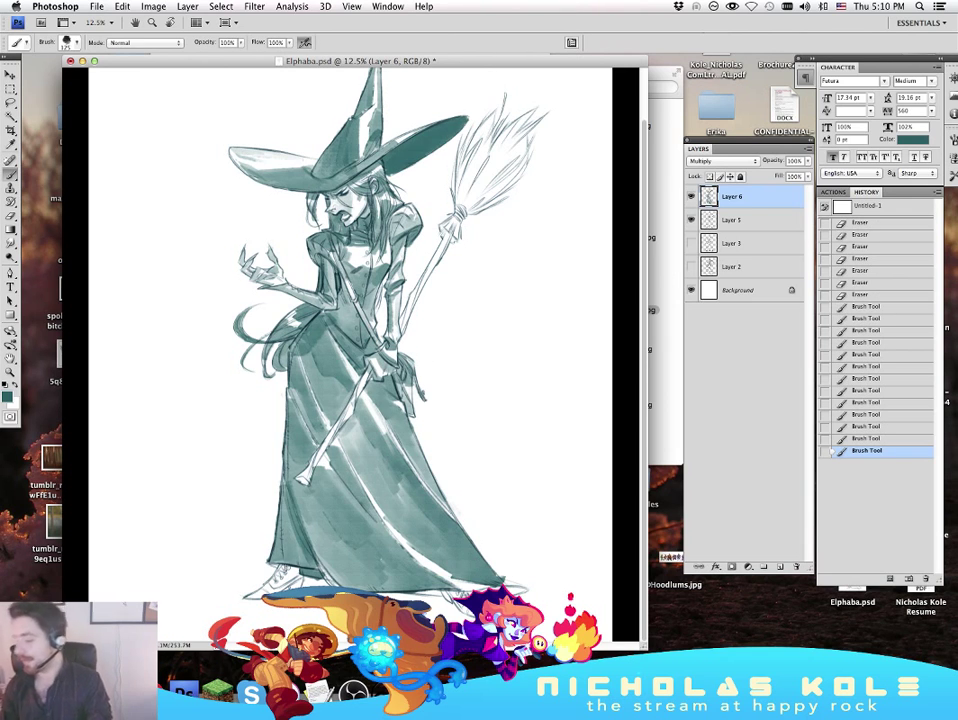
mouse_move(270, 561)
mouse_down()
mouse_move(319, 575)
mouse_move(299, 568)
mouse_up()
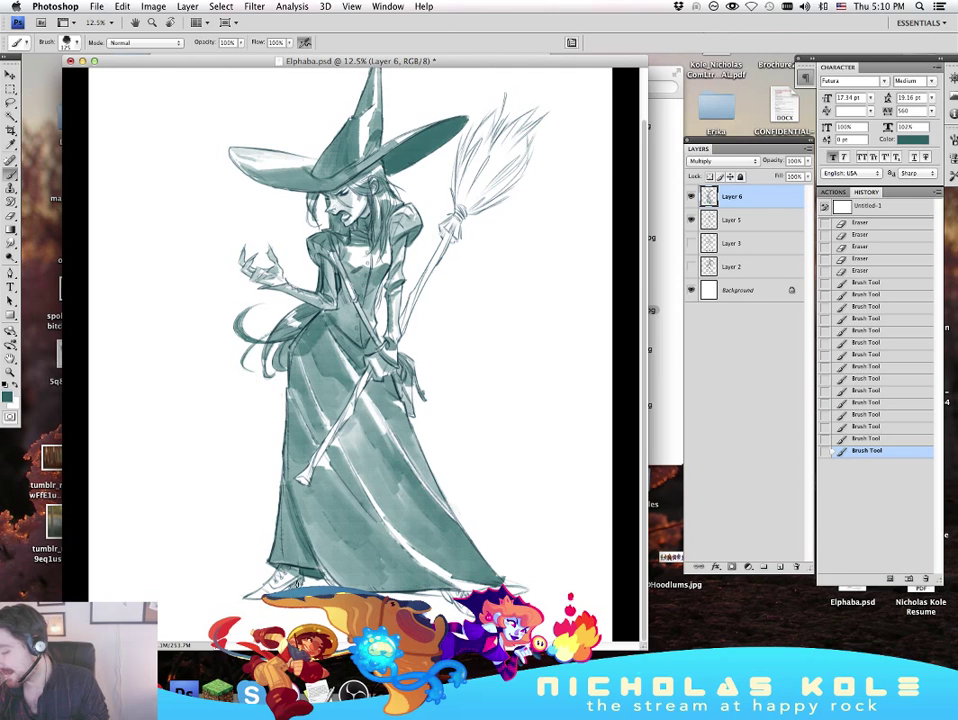
mouse_move(294, 573)
mouse_down()
mouse_move(256, 597)
mouse_move(291, 581)
mouse_up()
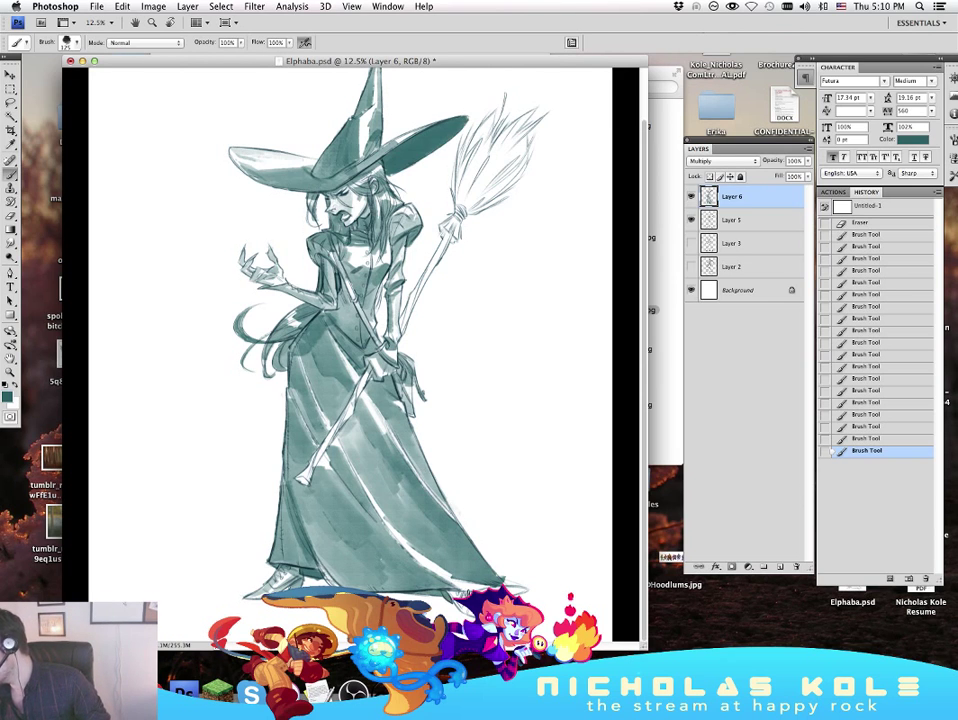
Step: Shade the pointed tip protruding past the trailing hem, erase its spill, and tone the area under the hem
drag(350, 443, 384, 441)
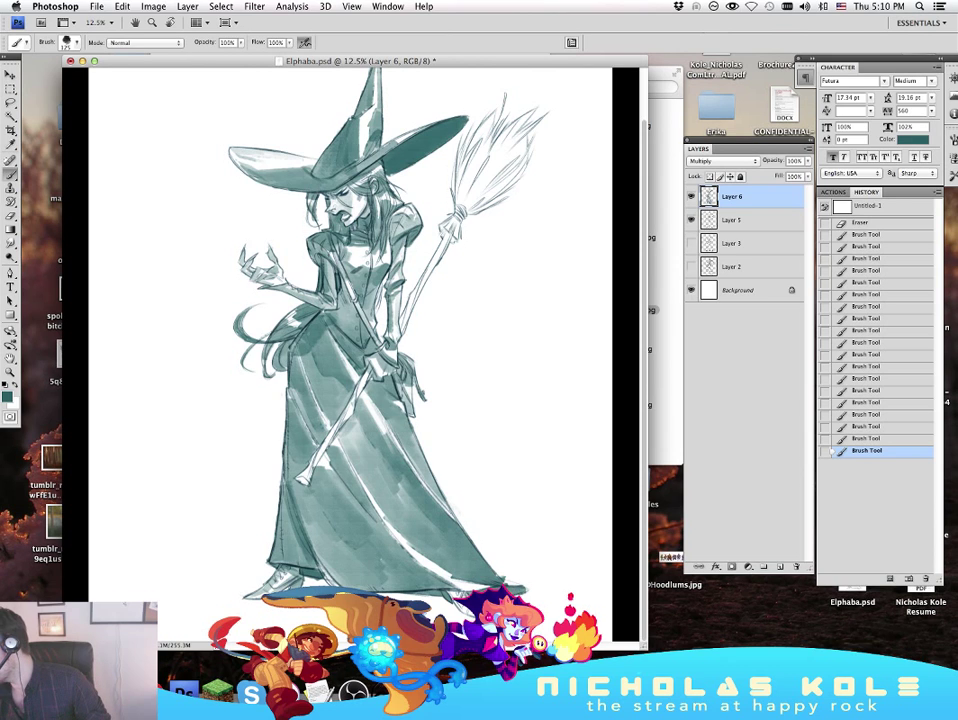
drag(390, 440, 380, 436)
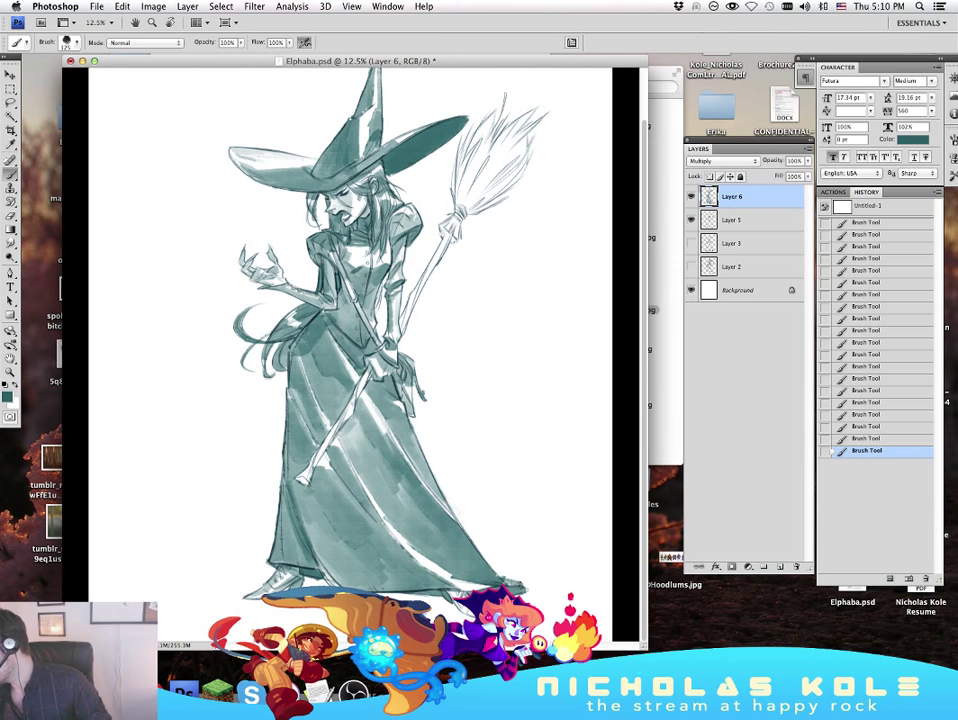
key(e)
drag(515, 577, 527, 585)
drag(514, 578, 533, 587)
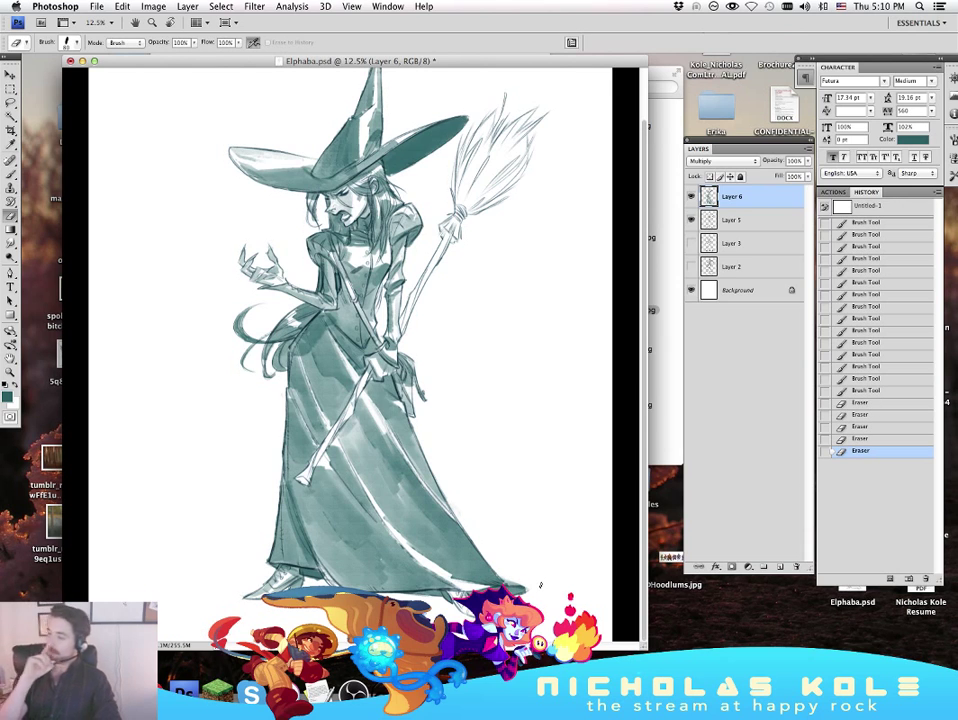
key(b)
drag(452, 588, 492, 591)
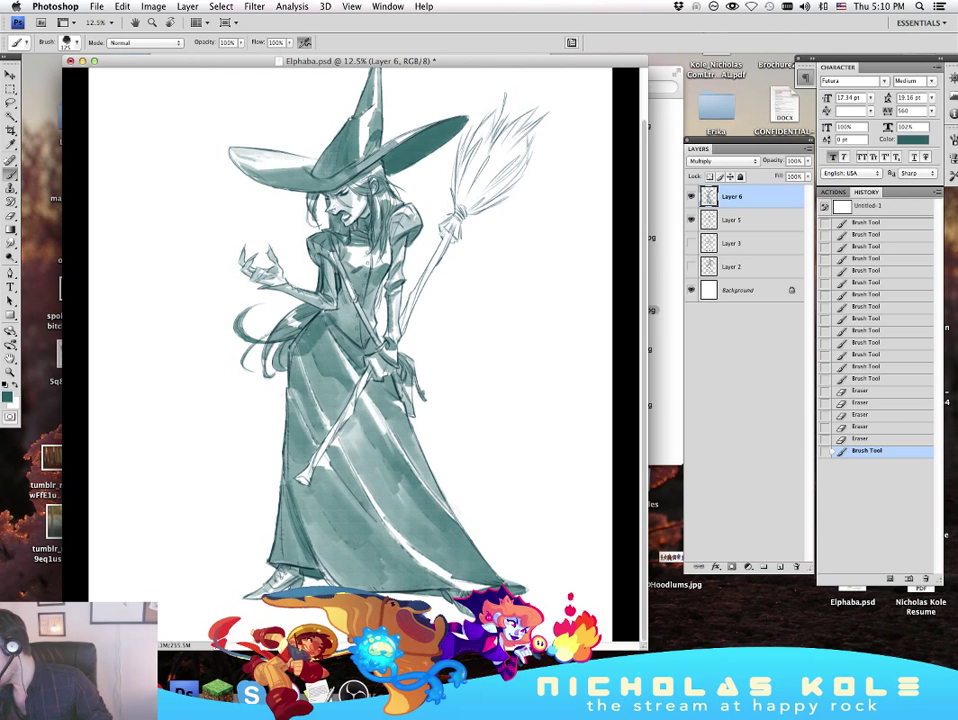
Step: Darken the skirt fold above the broom handle and erase the spill along the handle's lower end
drag(334, 378, 344, 400)
drag(336, 382, 340, 394)
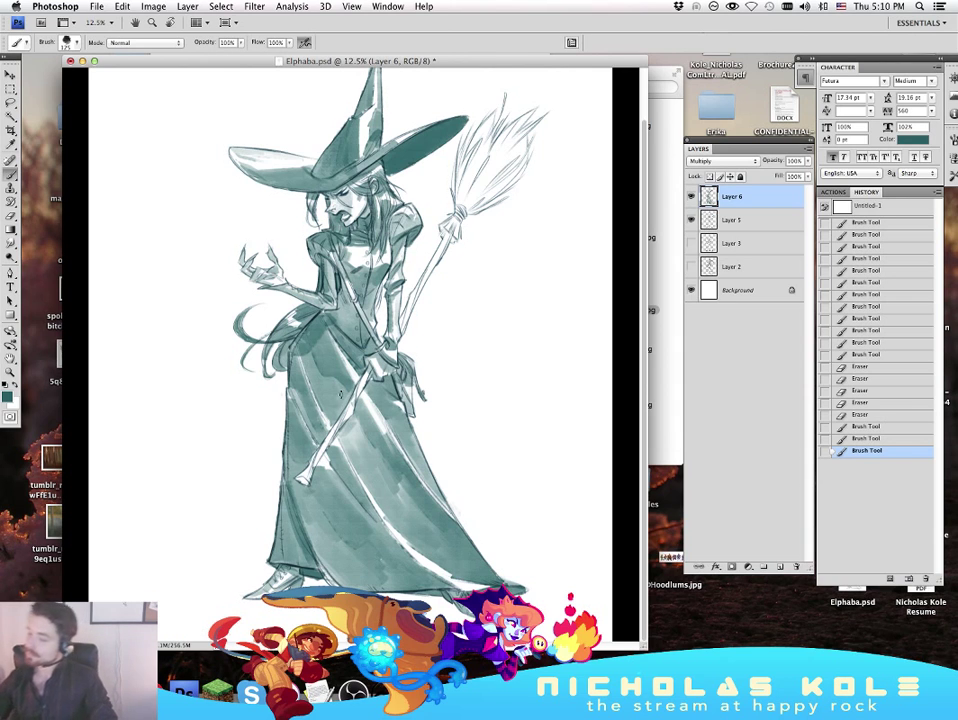
key(e)
drag(340, 400, 341, 421)
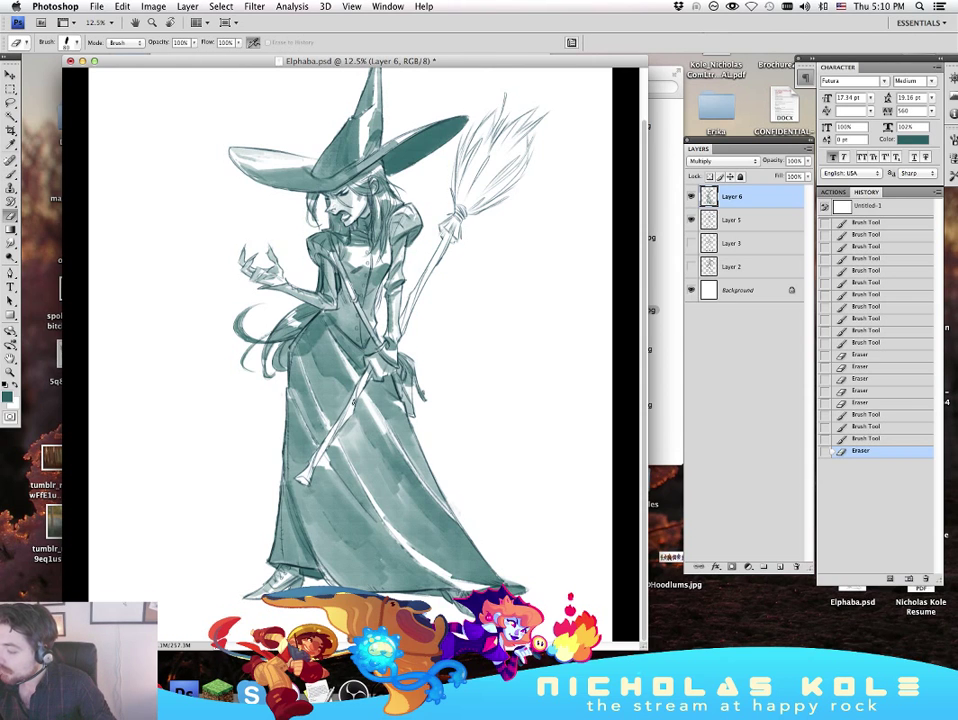
drag(315, 464, 299, 480)
Step: Shade one side of the broom handle from its lower end up to the bristle binding with a smaller brush
key(b)
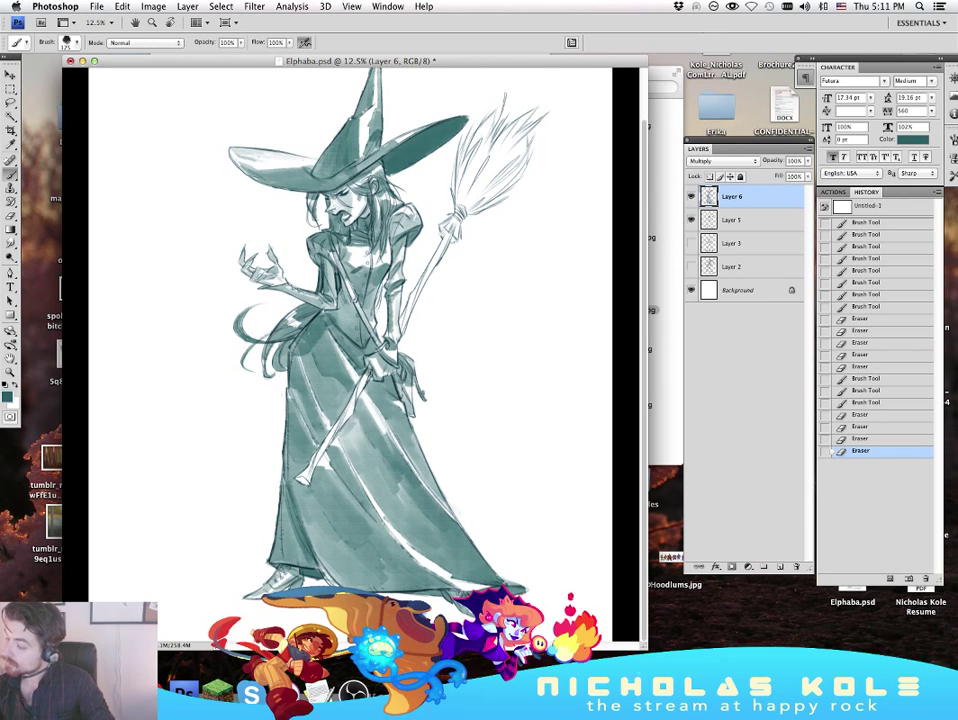
drag(382, 353, 367, 374)
drag(404, 323, 419, 287)
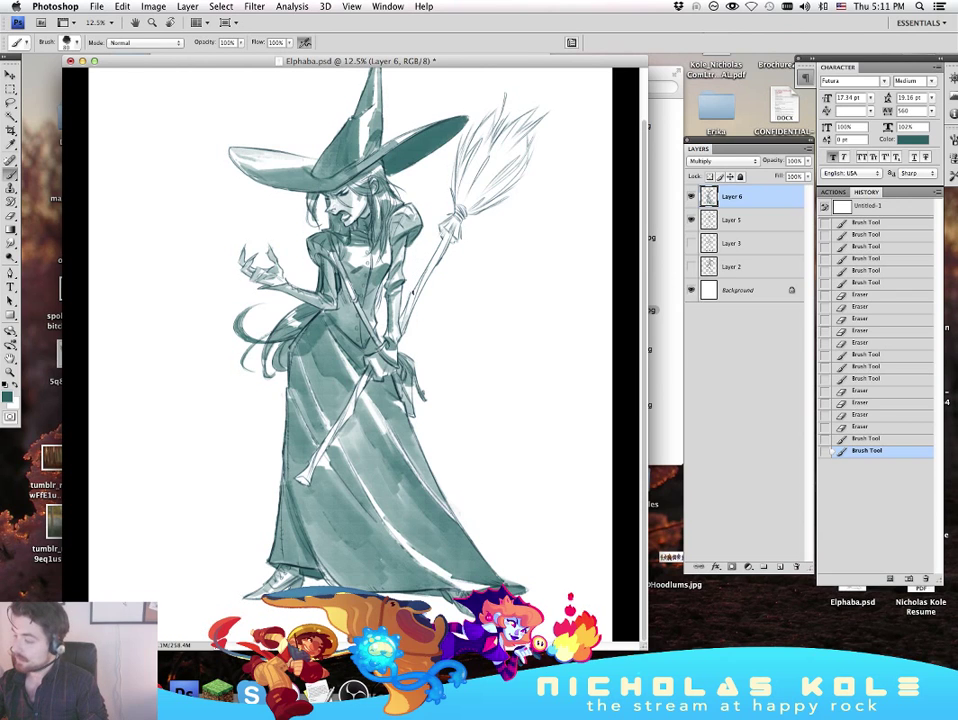
drag(326, 193, 320, 209)
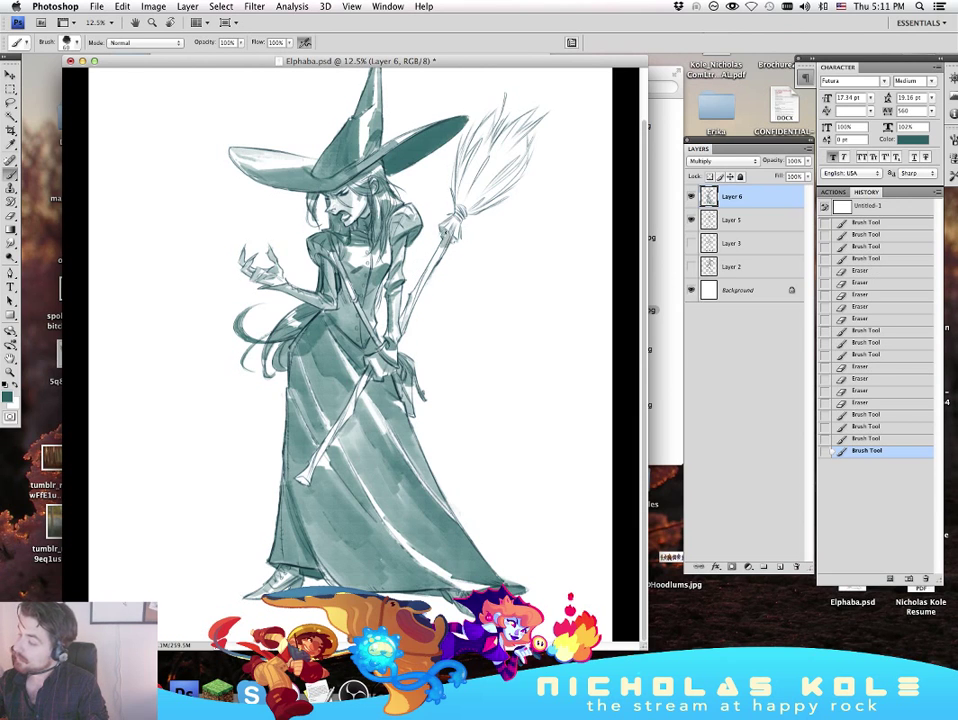
drag(453, 226, 447, 235)
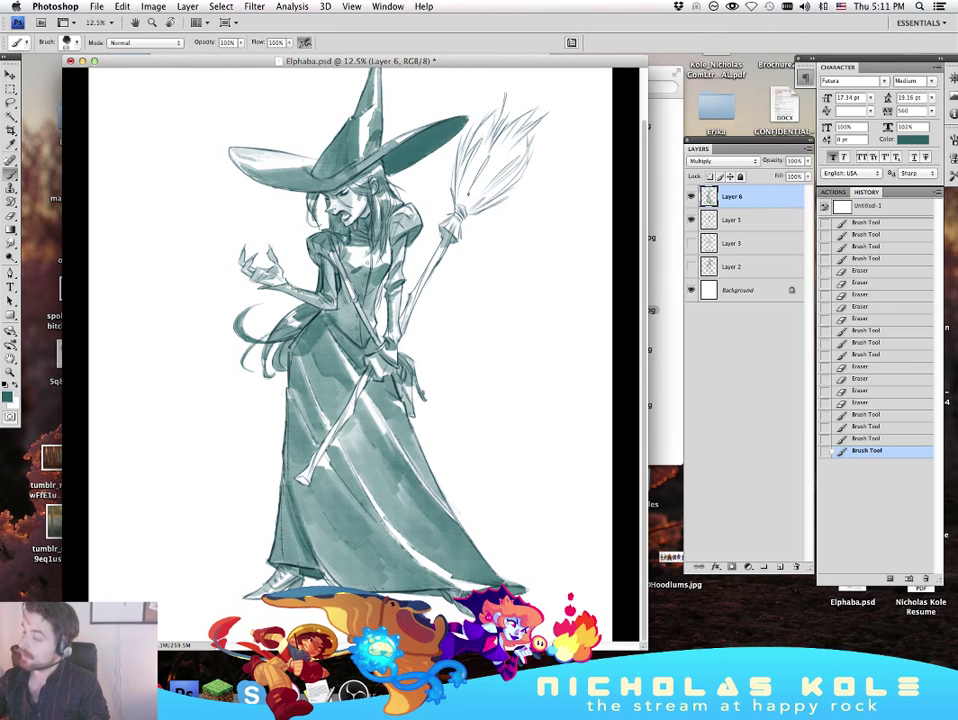
drag(305, 477, 352, 402)
Step: Undo the first bristle stroke, enlarge the brush to 150 px, and shade the broom's bristles and binding
mouse_move(459, 204)
mouse_down()
mouse_move(455, 174)
mouse_move(465, 178)
mouse_move(484, 161)
mouse_move(471, 205)
mouse_move(496, 180)
mouse_move(463, 206)
mouse_move(471, 210)
mouse_move(501, 193)
mouse_move(508, 159)
mouse_up()
key(super+z)
key(])
key(])
key(])
key(])
key(])
key(])
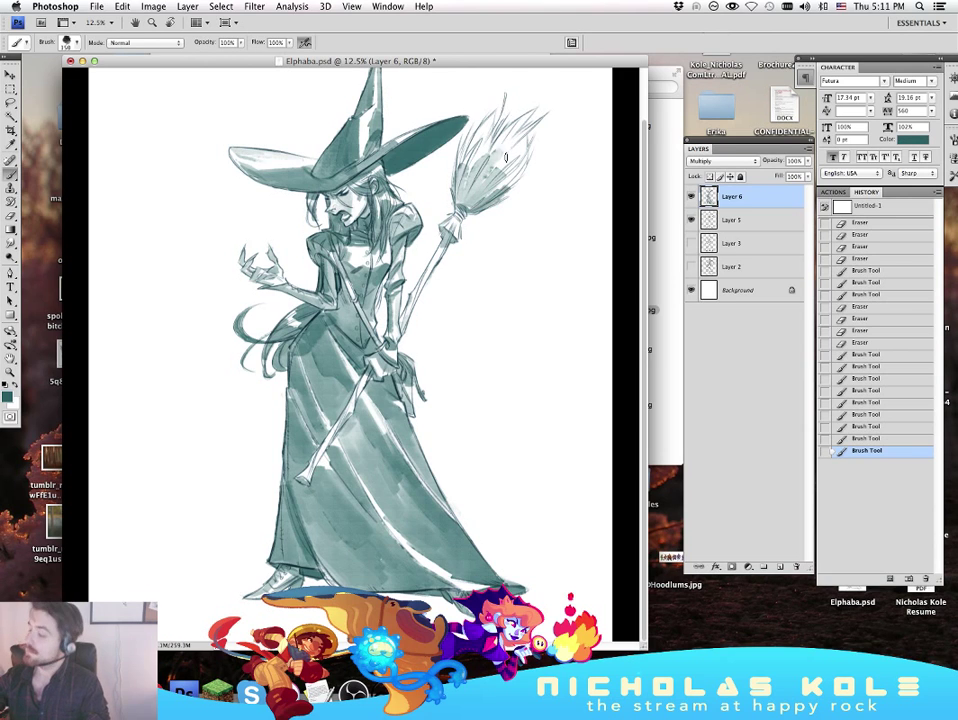
drag(457, 220, 463, 218)
mouse_move(496, 121)
mouse_down()
mouse_move(524, 133)
mouse_move(517, 182)
mouse_up()
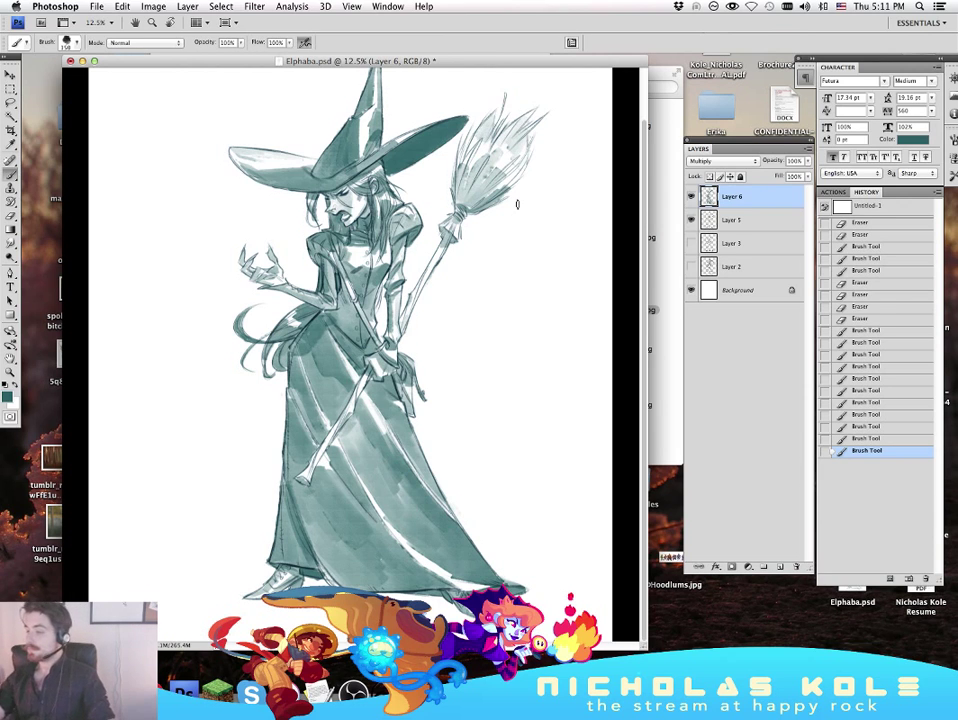
Step: Add a shading stroke on the upper bodice, and try and undo an eraser stroke beside it
drag(343, 255, 347, 262)
key(e)
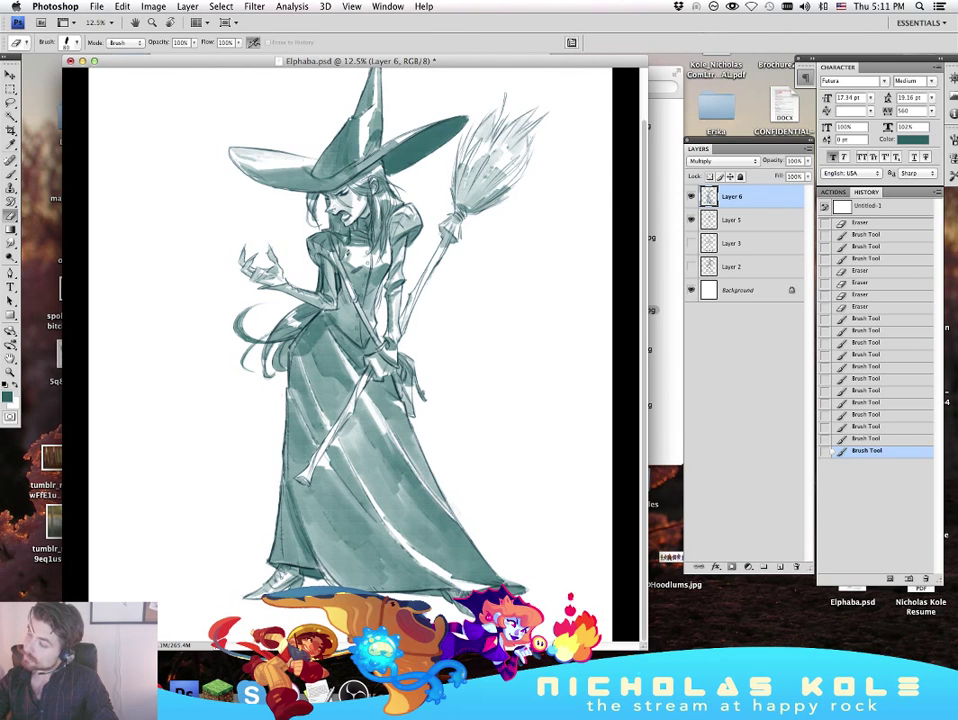
drag(347, 248, 347, 256)
key(super+z)
key(super+z)
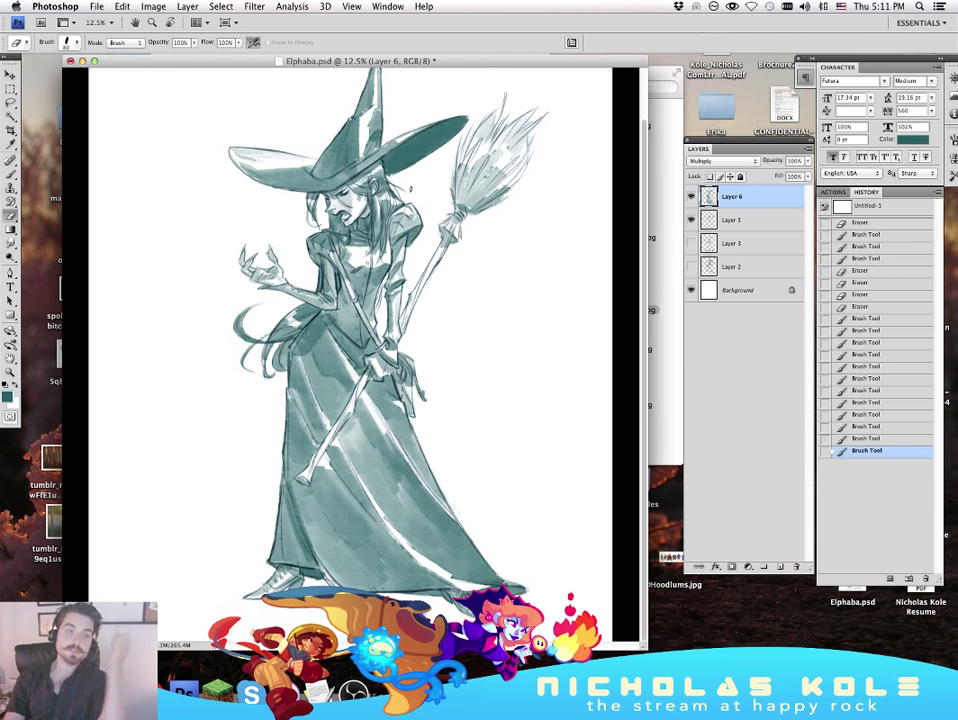
key(Tab)
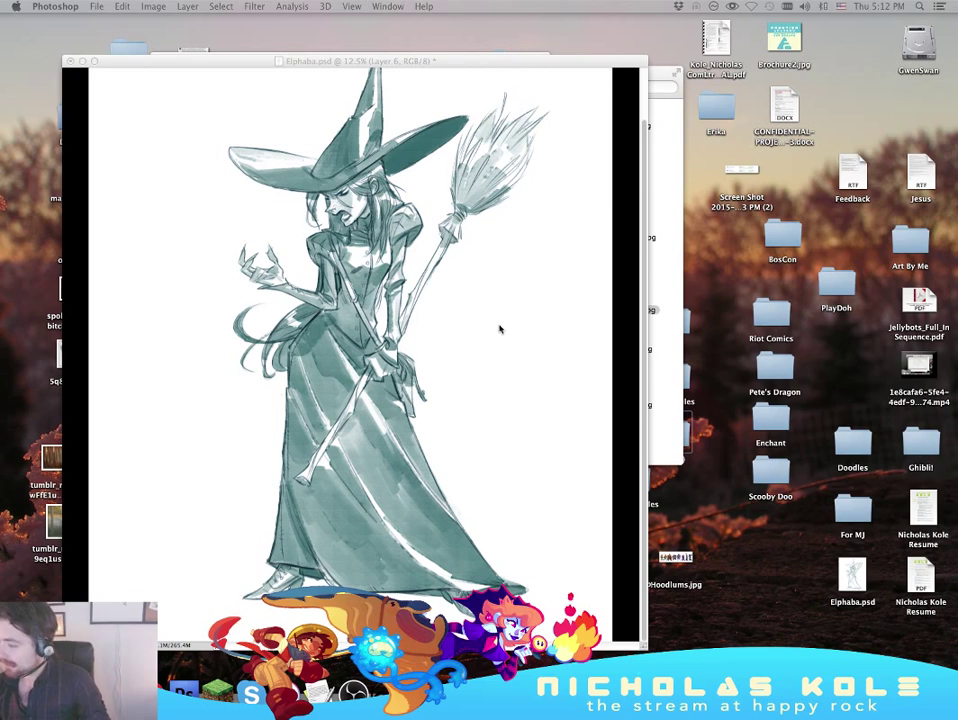
key(Tab)
key(super+z)
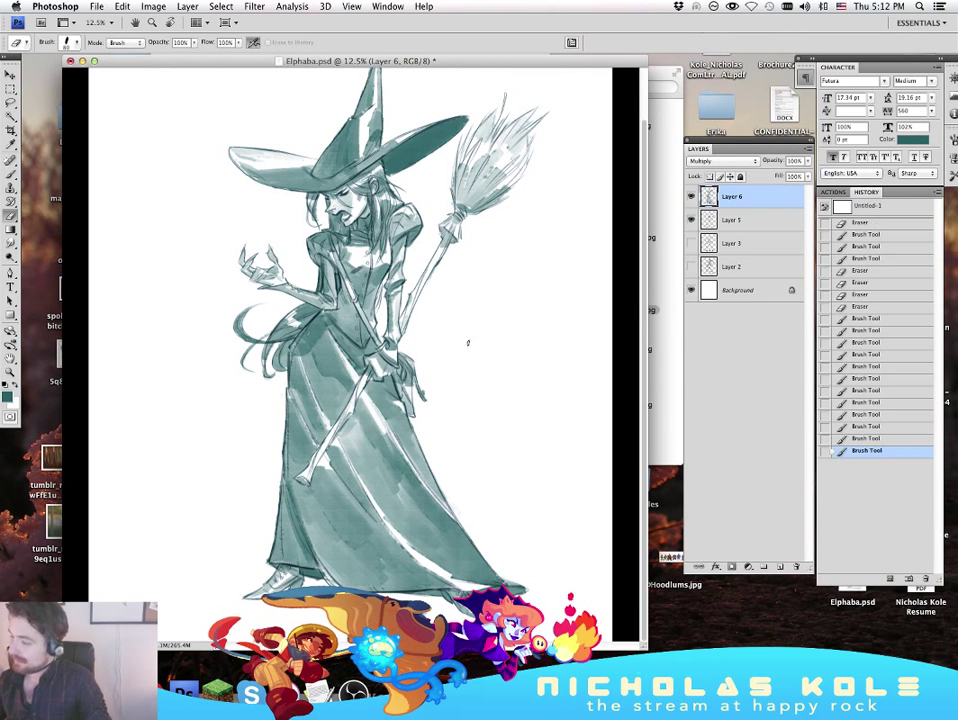
key(b)
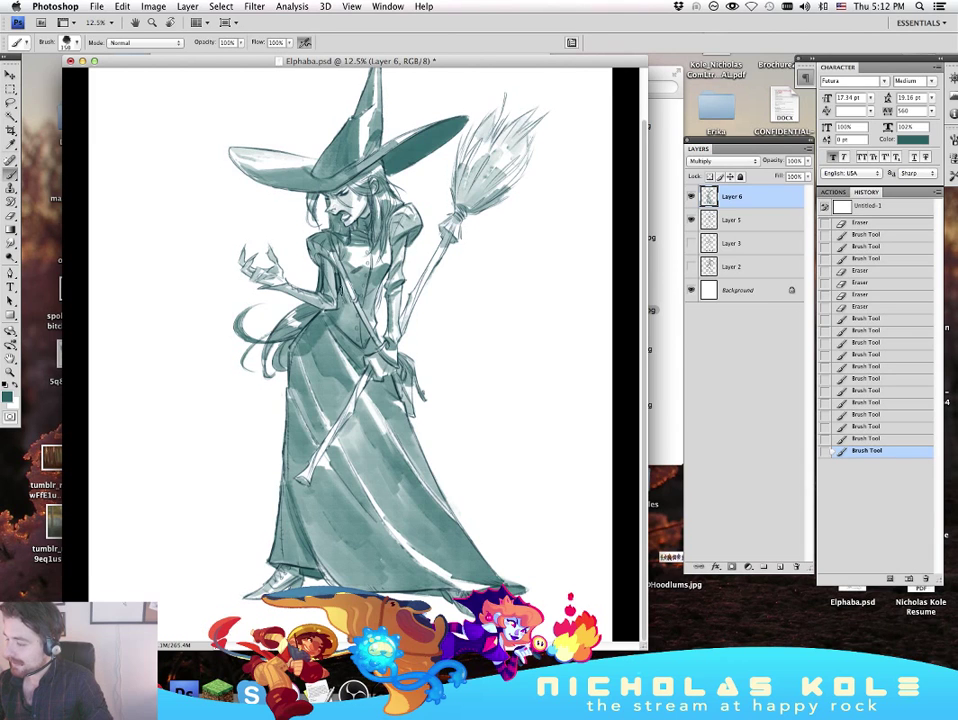
Step: Shade the witch's bodice along her arm and reduce the brush size to 70 for finer strokes
drag(341, 278, 369, 336)
key(bracketleft)
key(bracketleft)
key(bracketleft)
key(bracketleft)
key(bracketleft)
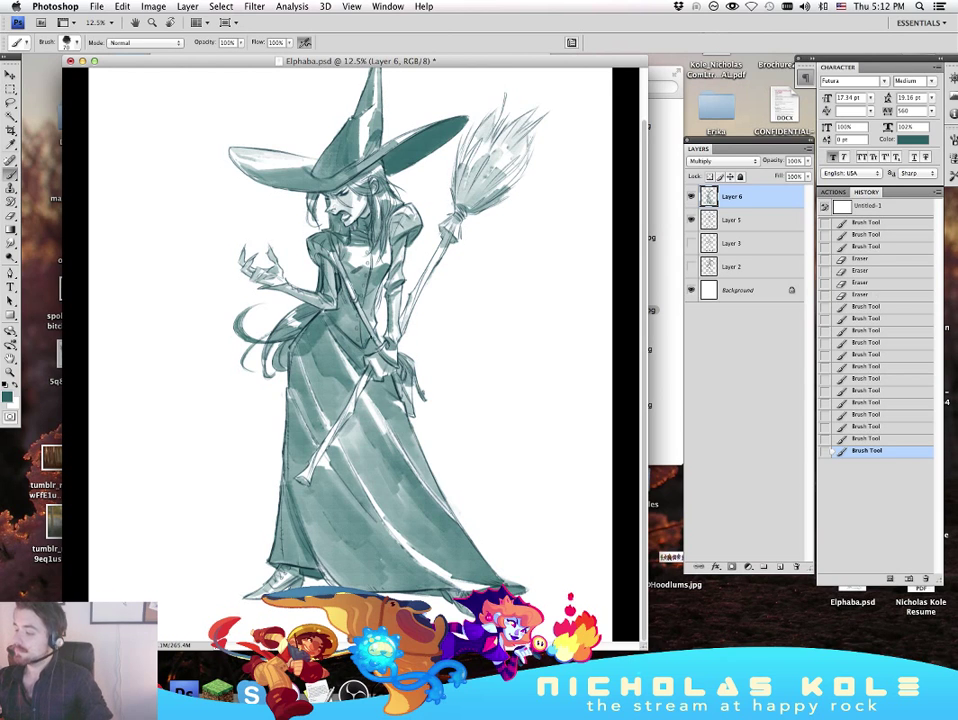
drag(257, 215, 239, 201)
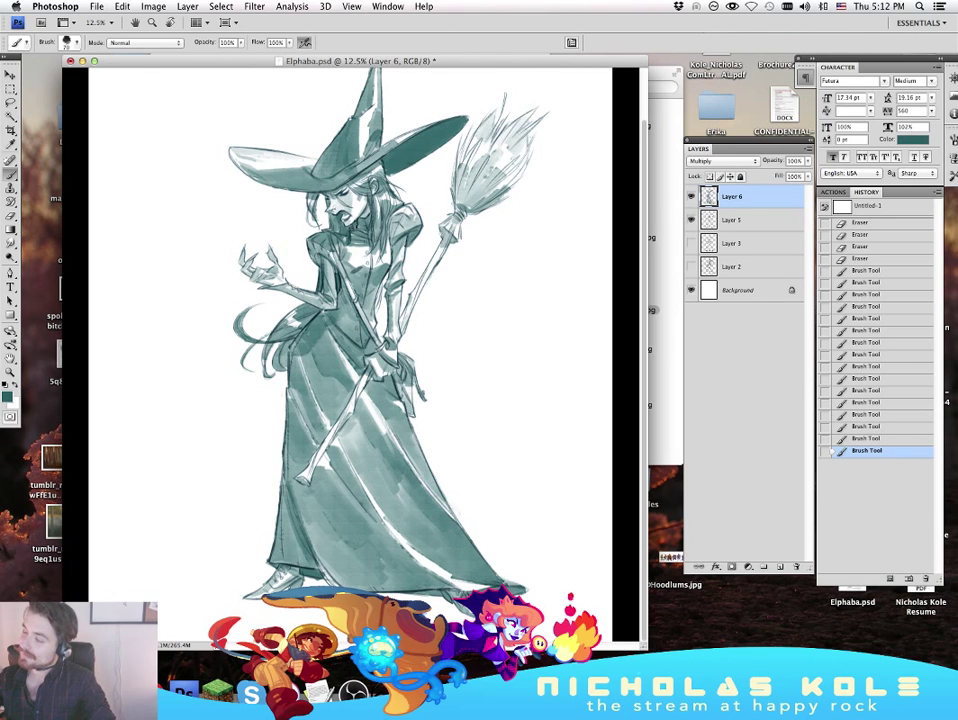
drag(388, 180, 398, 200)
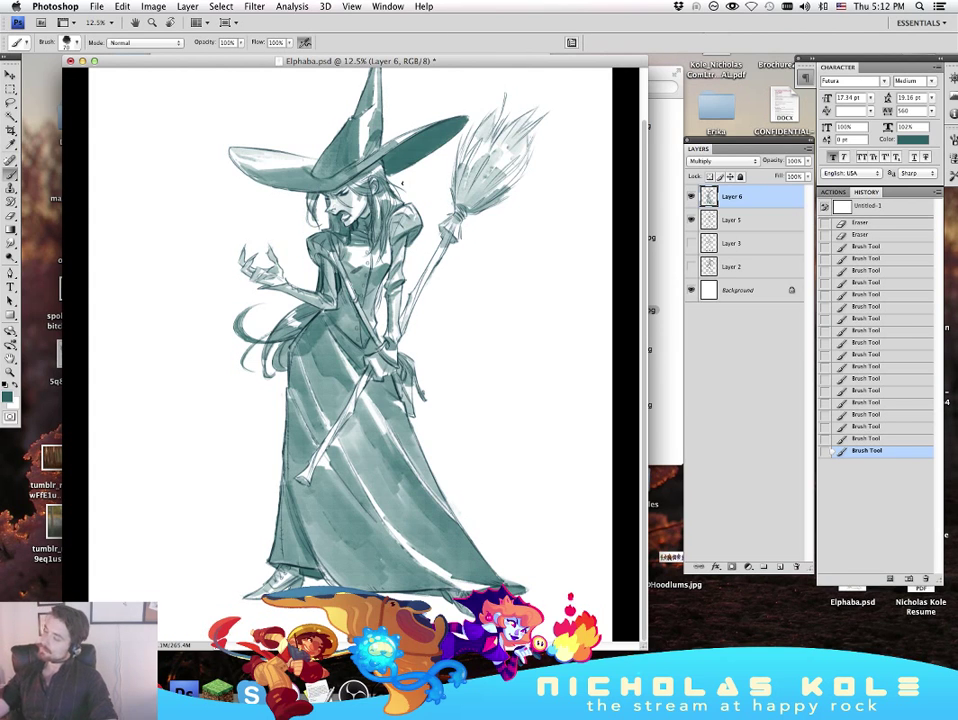
click(915, 376)
click(917, 430)
click(904, 442)
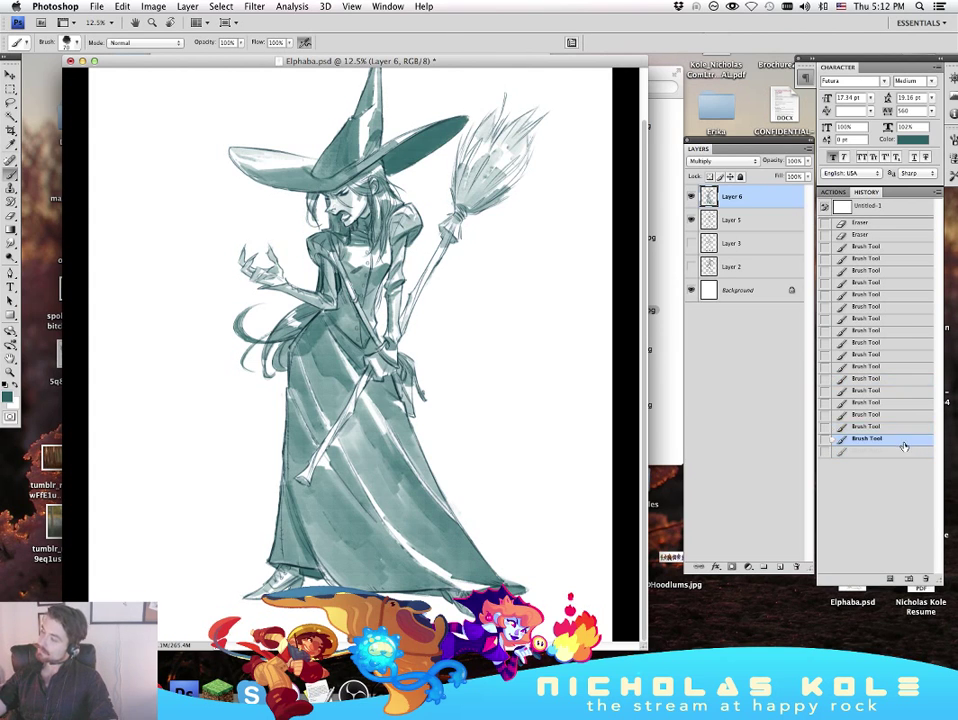
click(904, 427)
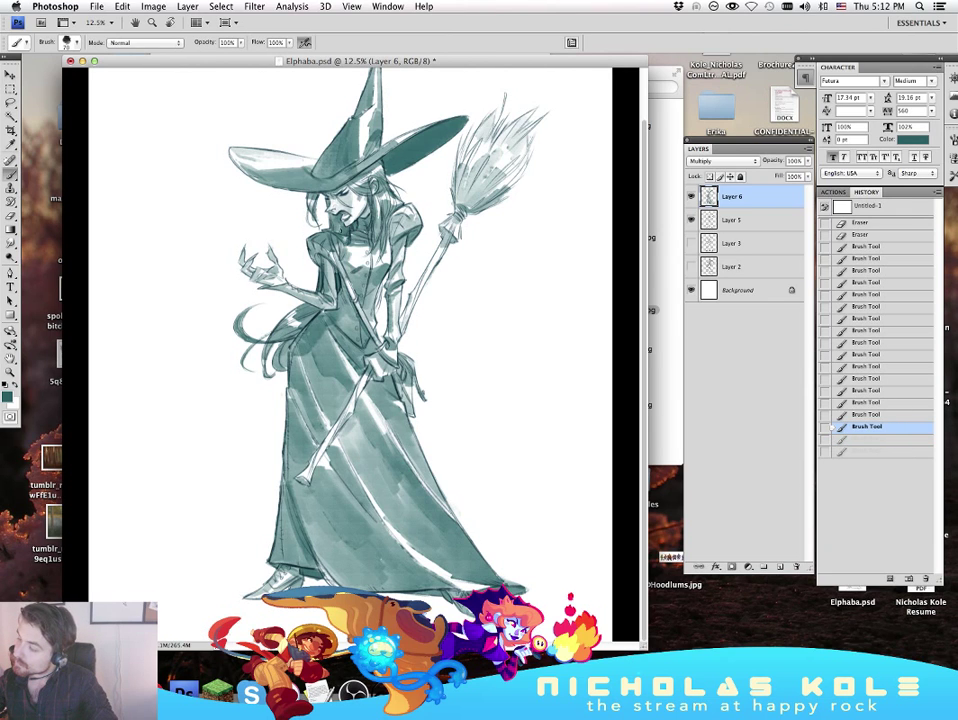
Step: Paint fine shading strokes on the loose hair strands behind the witch's head, beneath the hat brim
drag(390, 184, 401, 199)
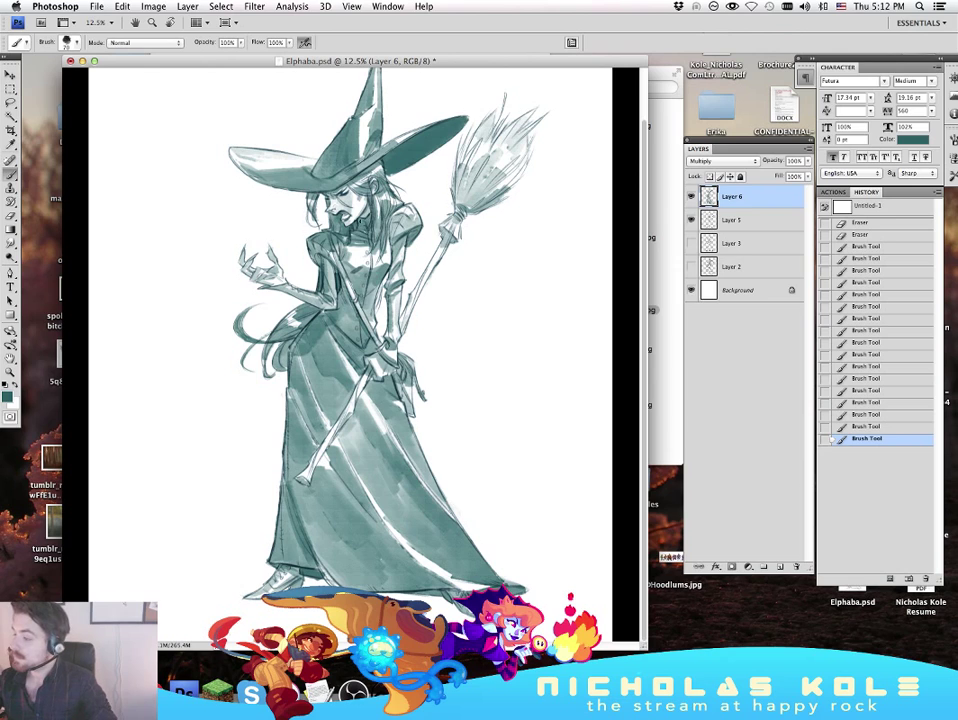
drag(388, 188, 396, 202)
drag(388, 190, 398, 206)
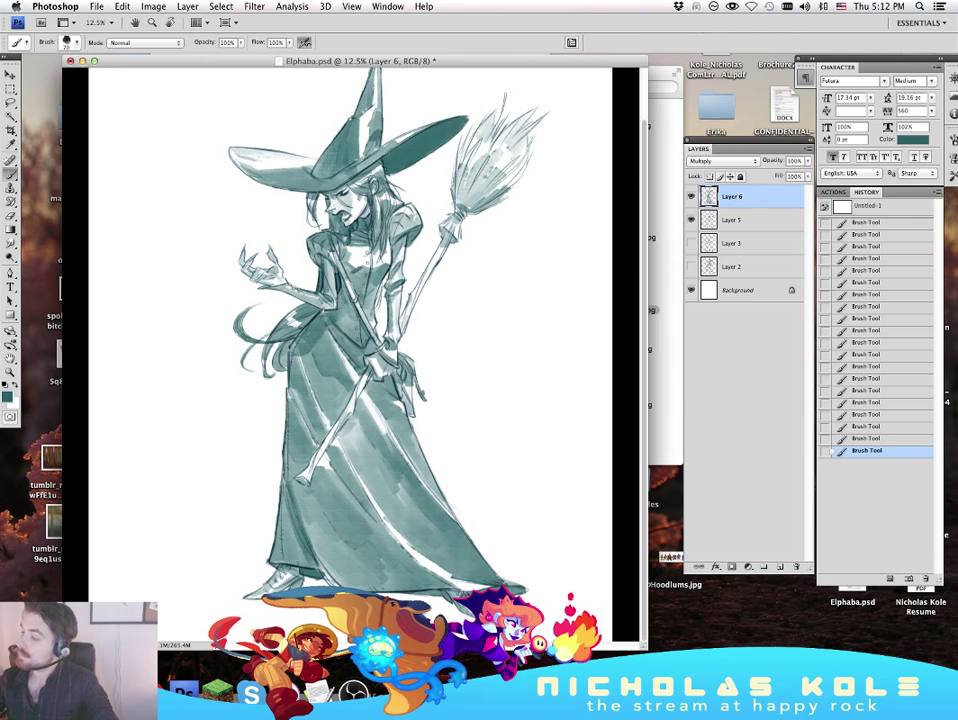
Step: Clean up the hat crown's shading with the Eraser at the middle fold and near the bent tip
drag(472, 265, 477, 322)
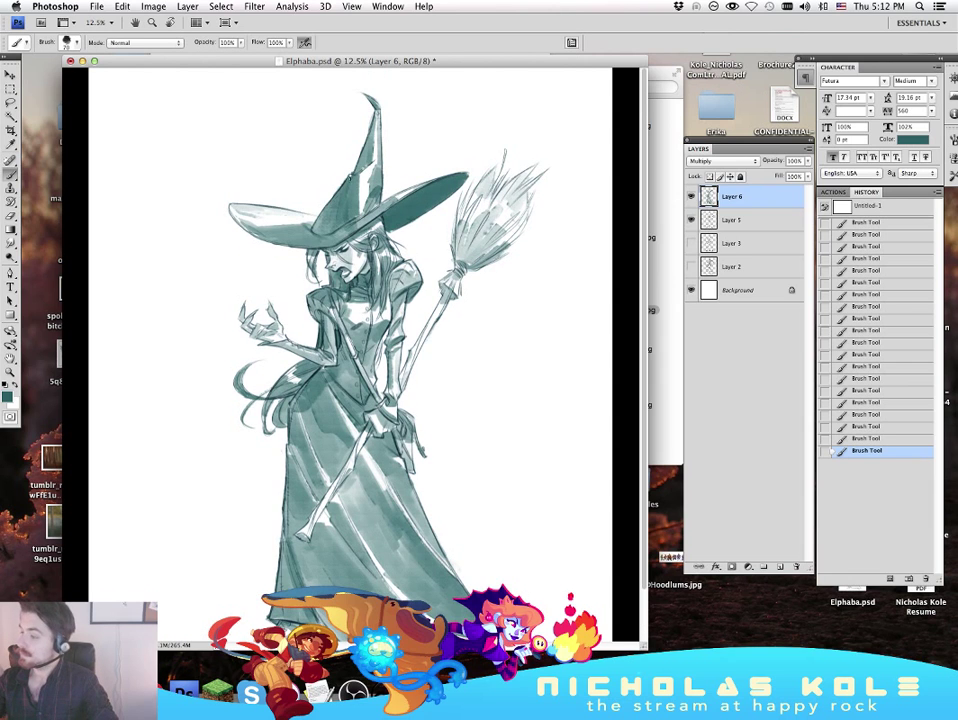
key(e)
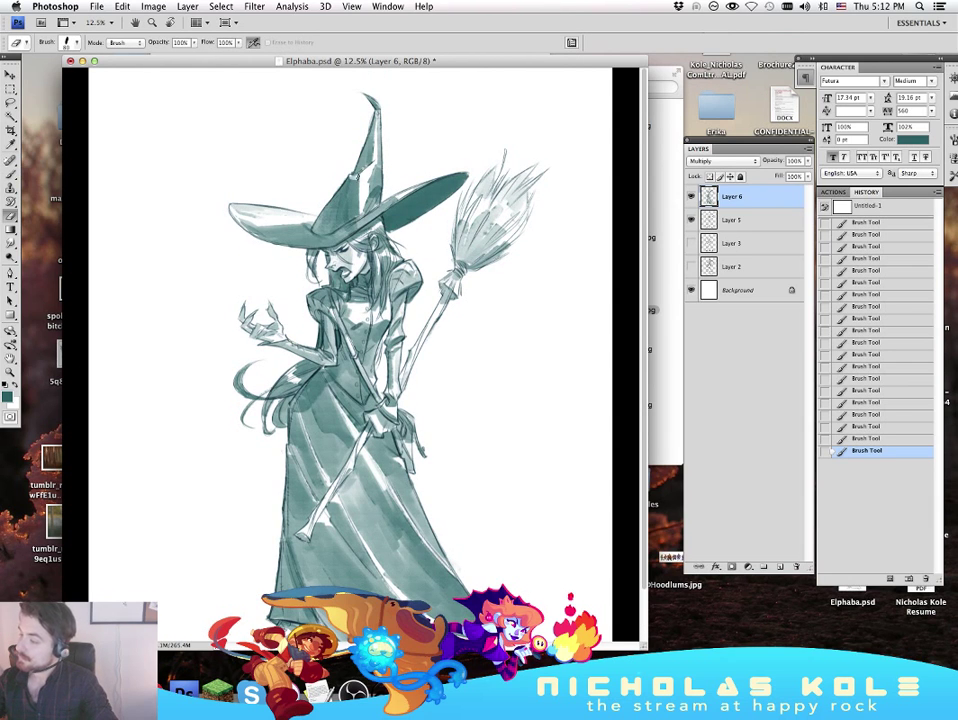
drag(350, 176, 362, 171)
drag(355, 179, 366, 165)
key(b)
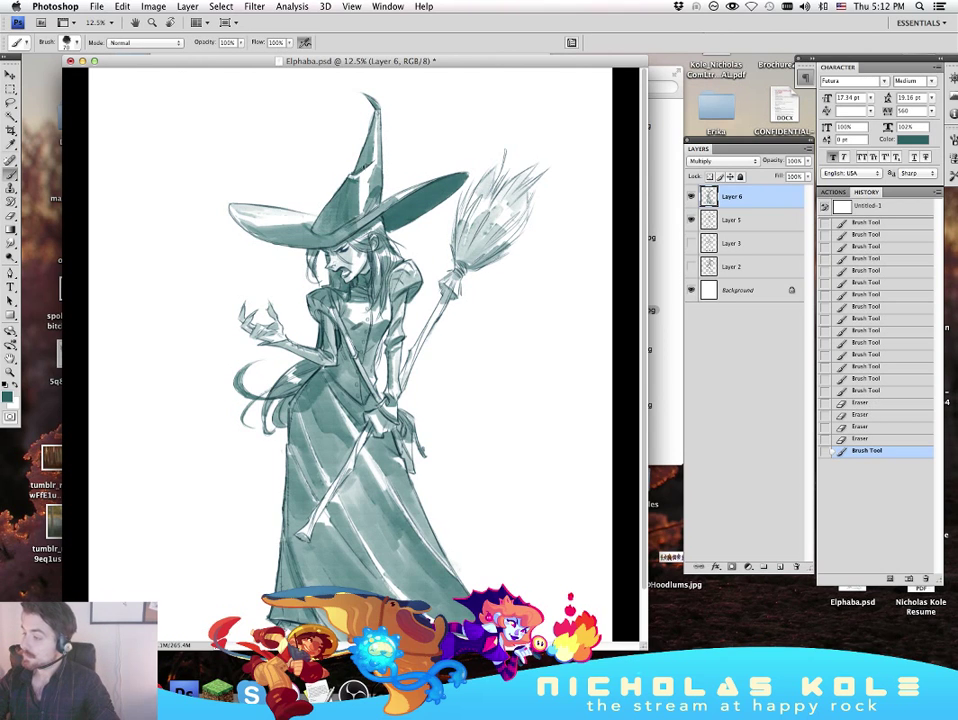
key(e)
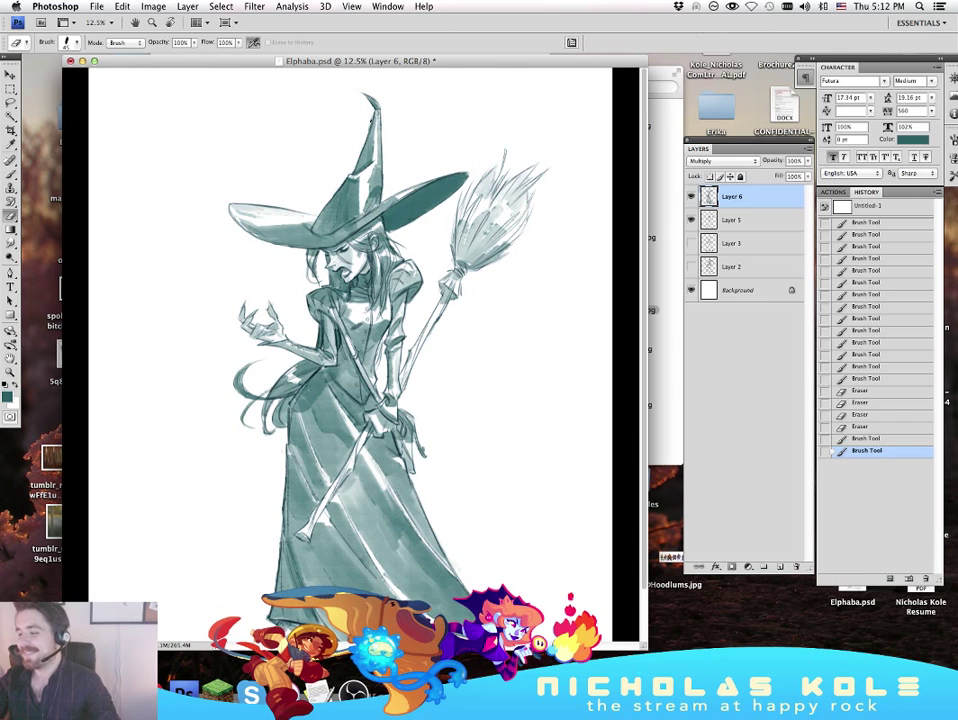
drag(372, 118, 368, 130)
drag(376, 119, 379, 113)
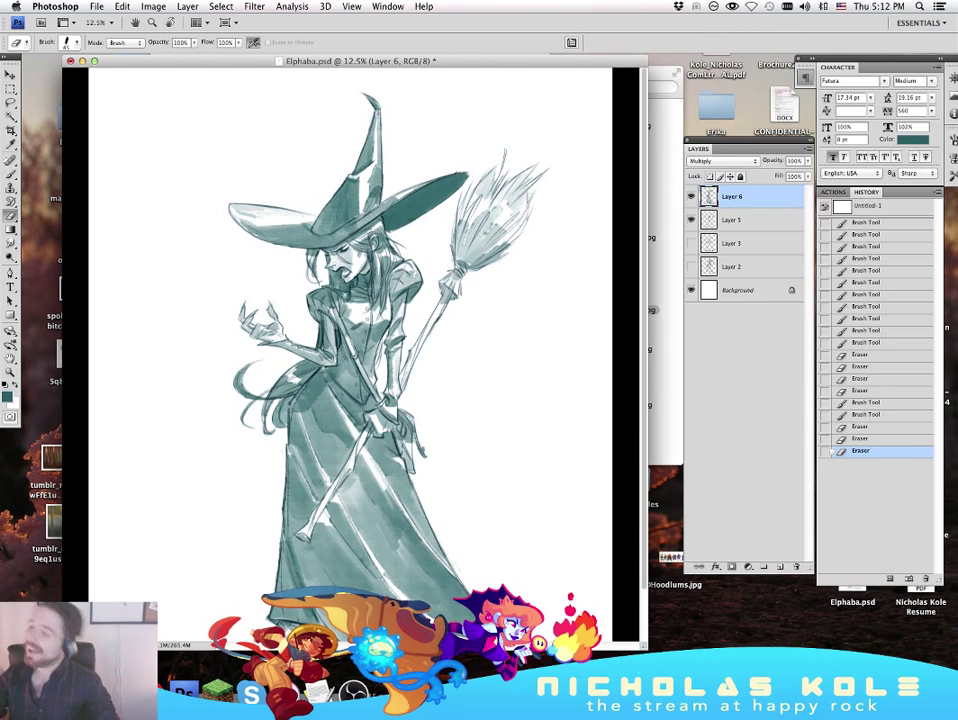
Step: Erase stray shading along the upper edge of the raised right hat brim and undo the last stroke
drag(386, 204, 412, 186)
mouse_move(364, 225)
mouse_down()
mouse_move(429, 178)
mouse_move(467, 169)
mouse_up()
key(super+z)
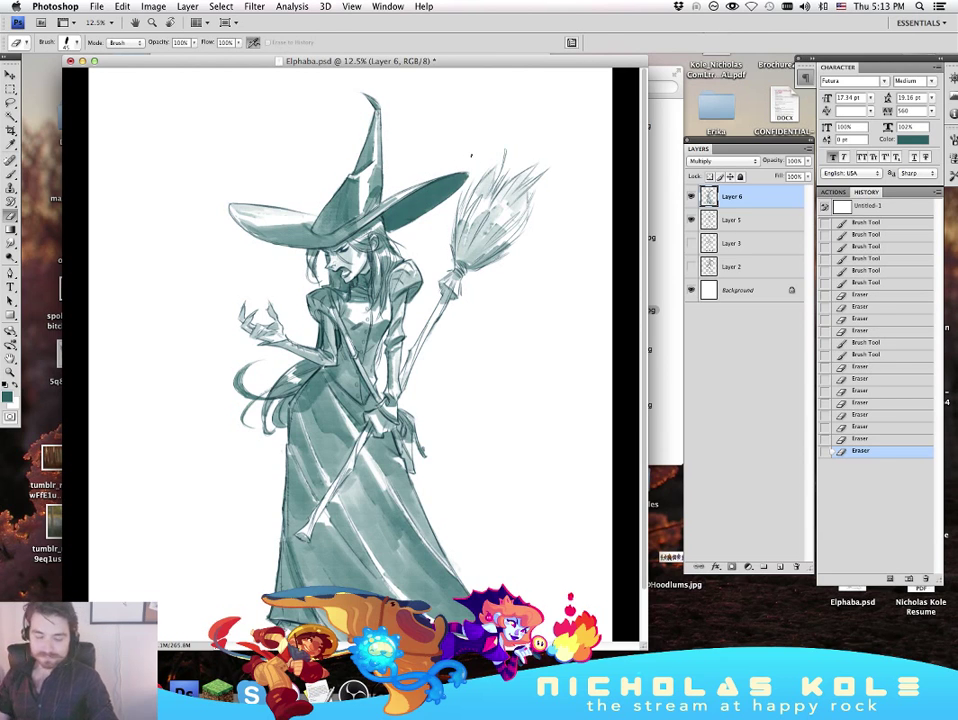
Step: Refine the left tip of the hat brim with alternating Brush and Eraser strokes, undoing unwanted ones
key(b)
drag(233, 209, 243, 224)
key(super+z)
key(e)
drag(239, 216, 261, 235)
mouse_move(247, 222)
mouse_down()
mouse_move(264, 234)
mouse_move(209, 198)
mouse_up()
key(b)
key(super+z)
key(e)
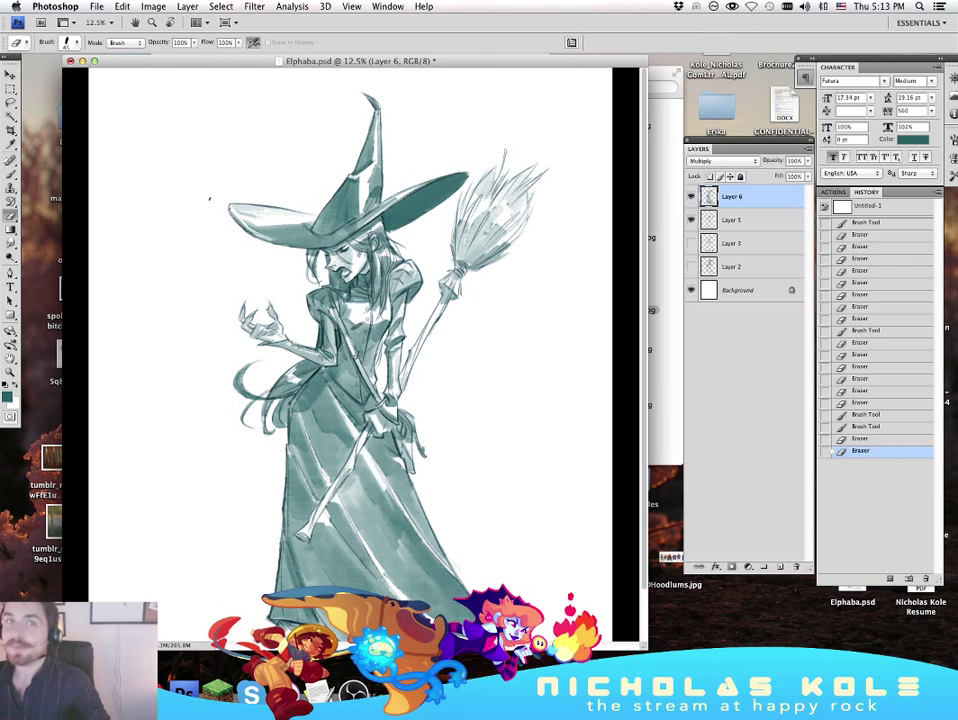
Step: Trim the shading under the left hat brim with the Eraser and retouch the right brim beside the crown
key(b)
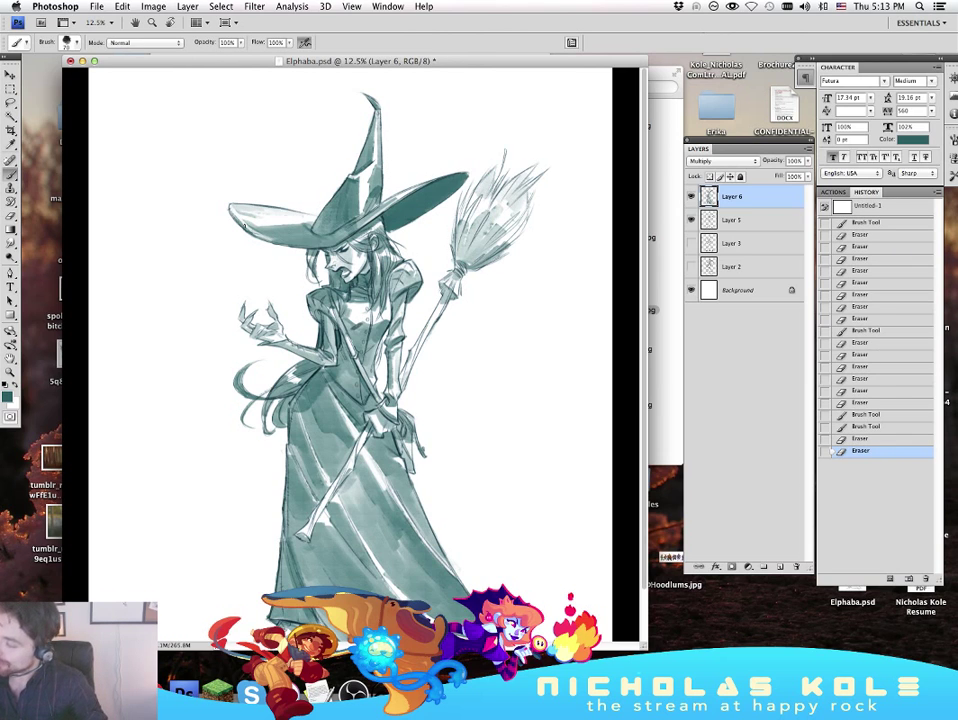
key(e)
drag(236, 228, 266, 243)
drag(258, 242, 290, 242)
key(b)
key(super+z)
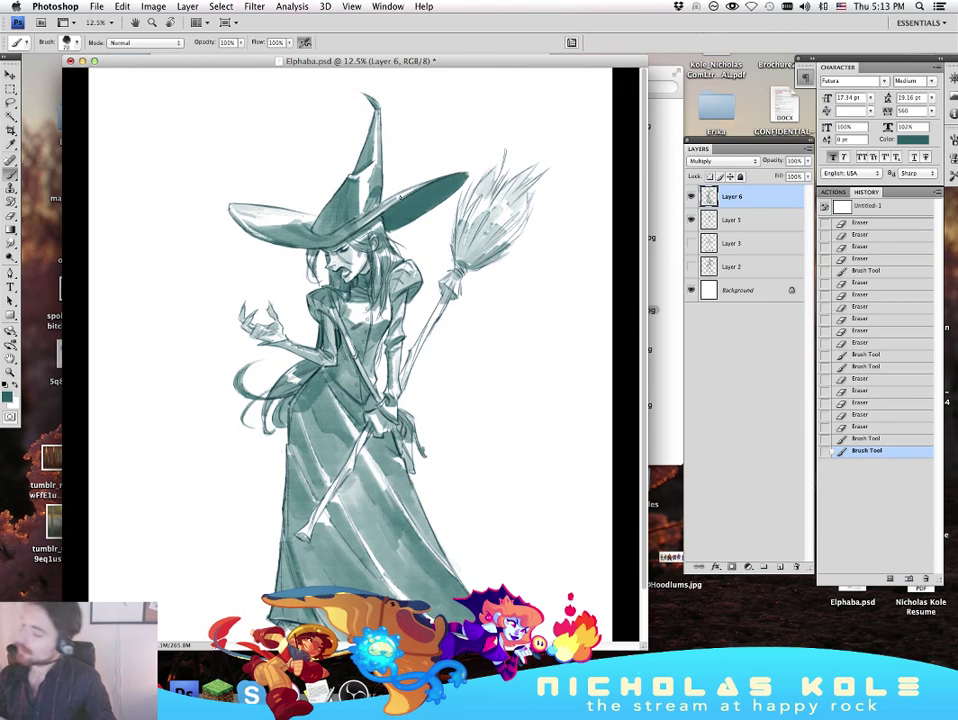
drag(385, 208, 401, 197)
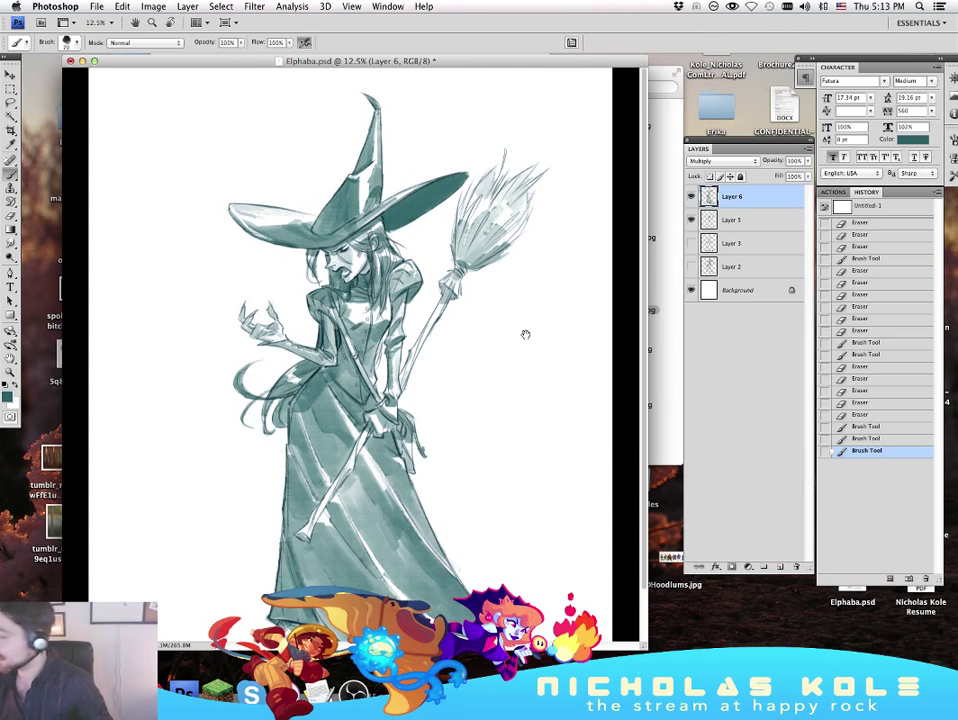
Step: Paint shading around the collar and a small curl on the chest highlight, using undo to compare strokes
scroll(524, 336, down, 3)
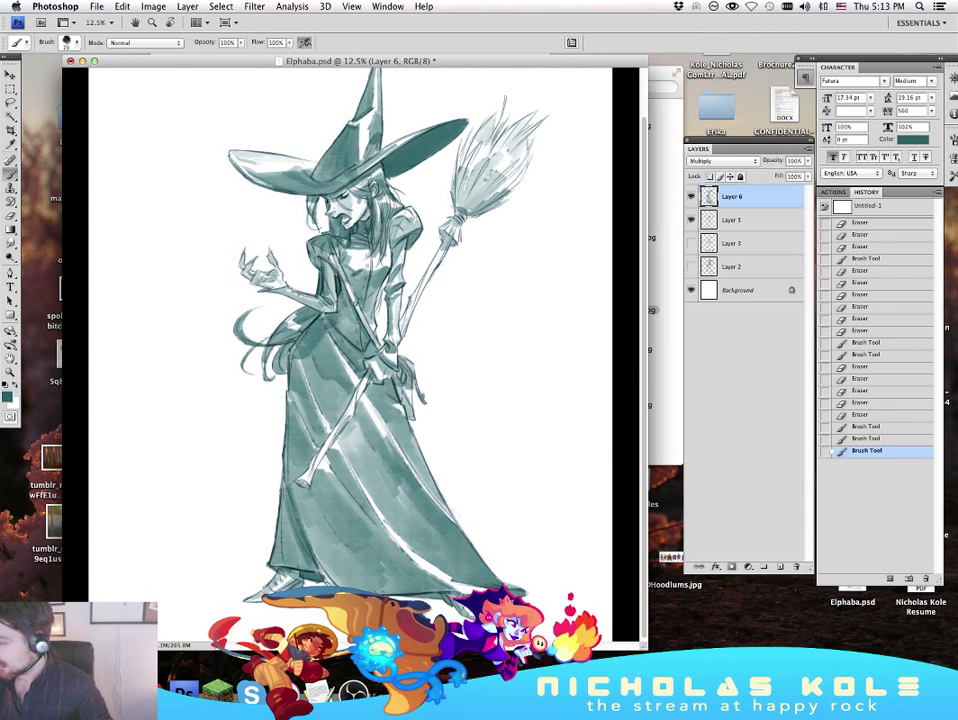
mouse_move(333, 211)
mouse_down()
mouse_move(337, 227)
mouse_move(349, 202)
mouse_move(327, 218)
mouse_move(352, 223)
mouse_move(383, 198)
mouse_move(362, 259)
mouse_up()
key(super+z)
key(super+z)
key(super+z)
key(super+z)
key(super+z)
key(super+z)
key(super+z)
key(super+z)
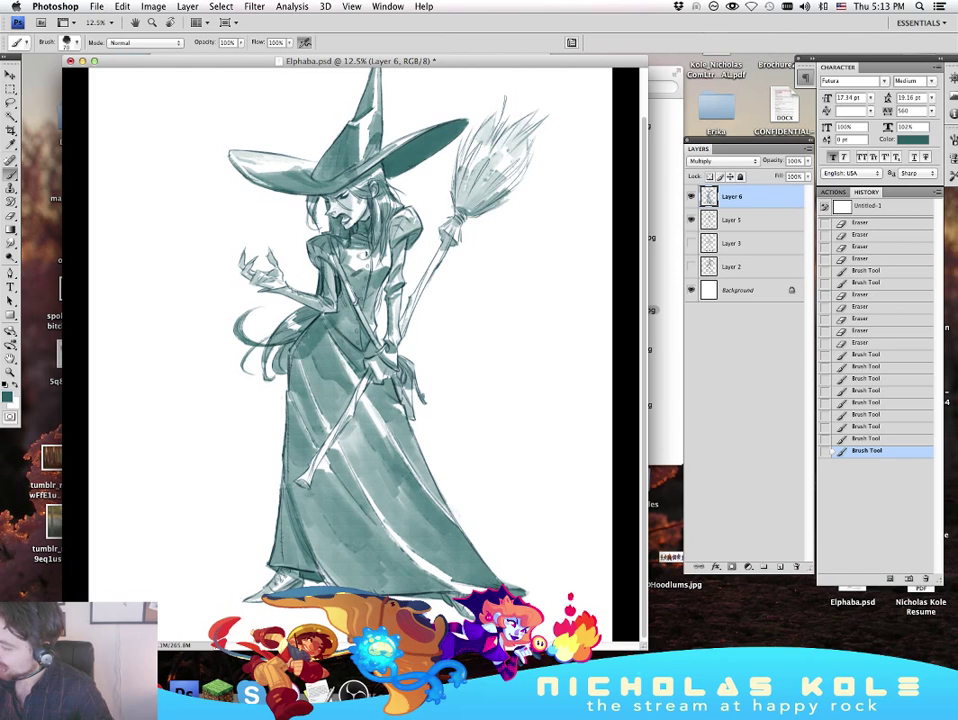
Step: Step back in the history to remove the chest curl and redraw it on the chest highlight
drag(276, 188, 271, 194)
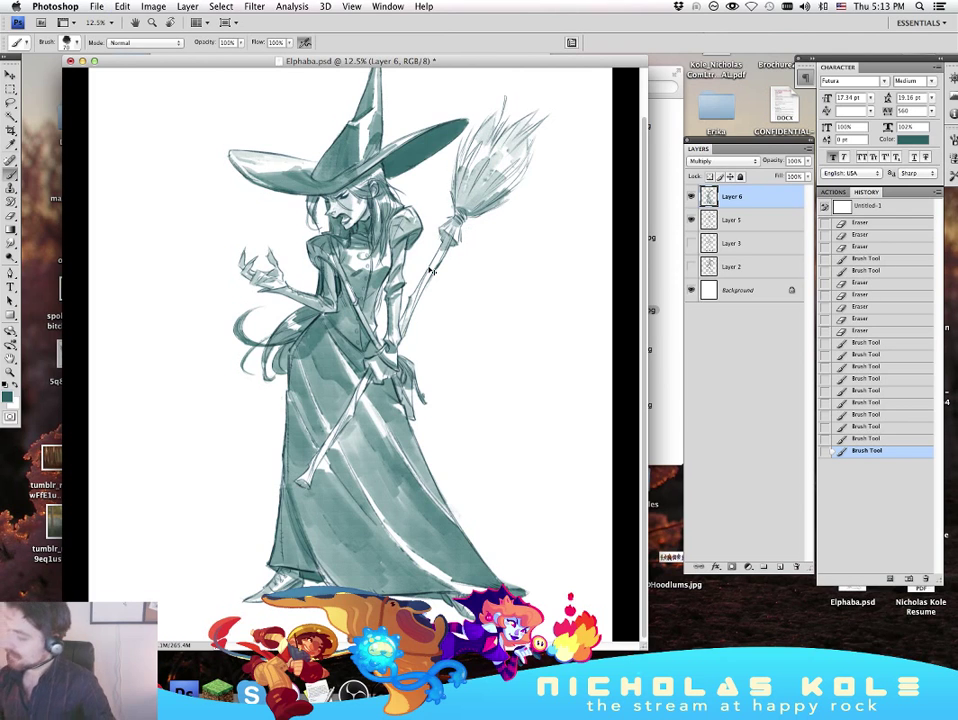
key(super+alt+z)
click(881, 440)
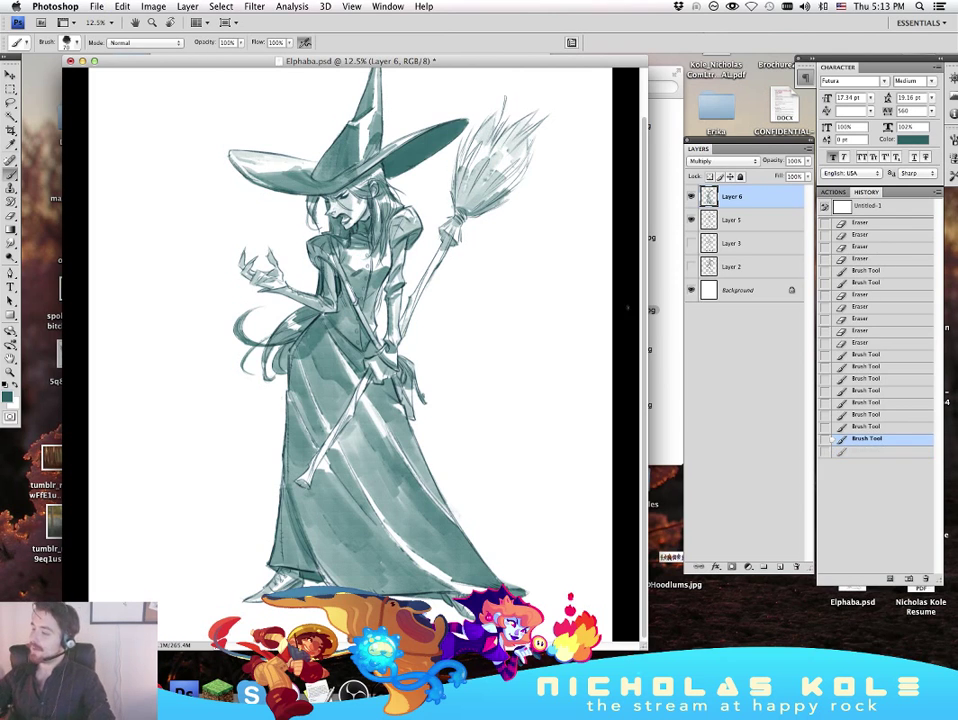
key(super+z)
drag(365, 251, 359, 259)
Step: Toggle the latest brush strokes off and on to compare the chest detail
key(super+z)
key(super+z)
key(super+z)
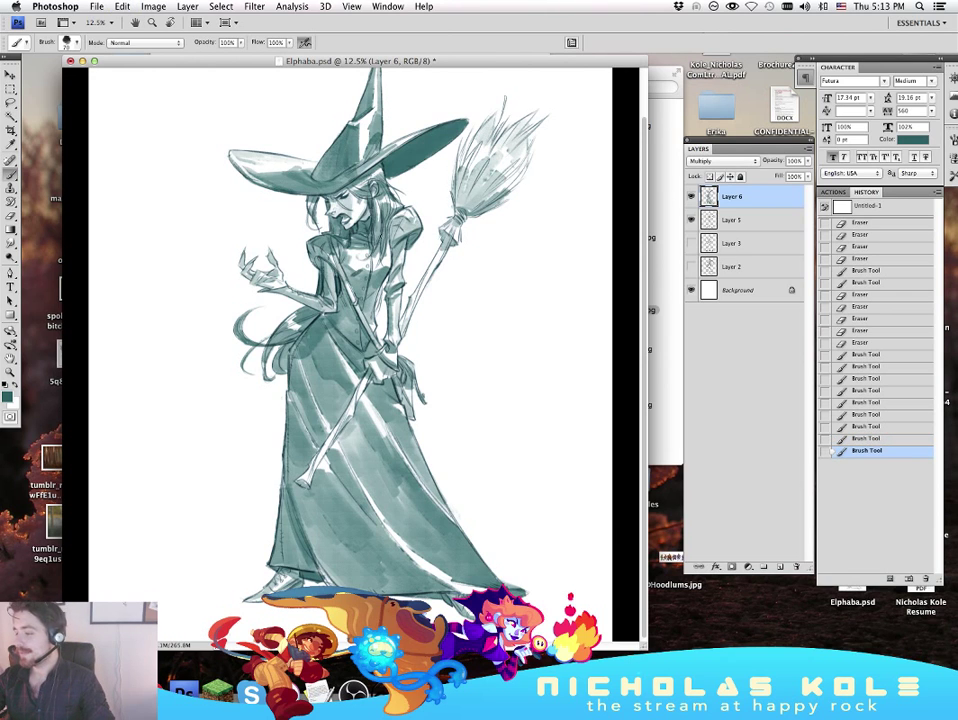
key(super+z)
key(super+z)
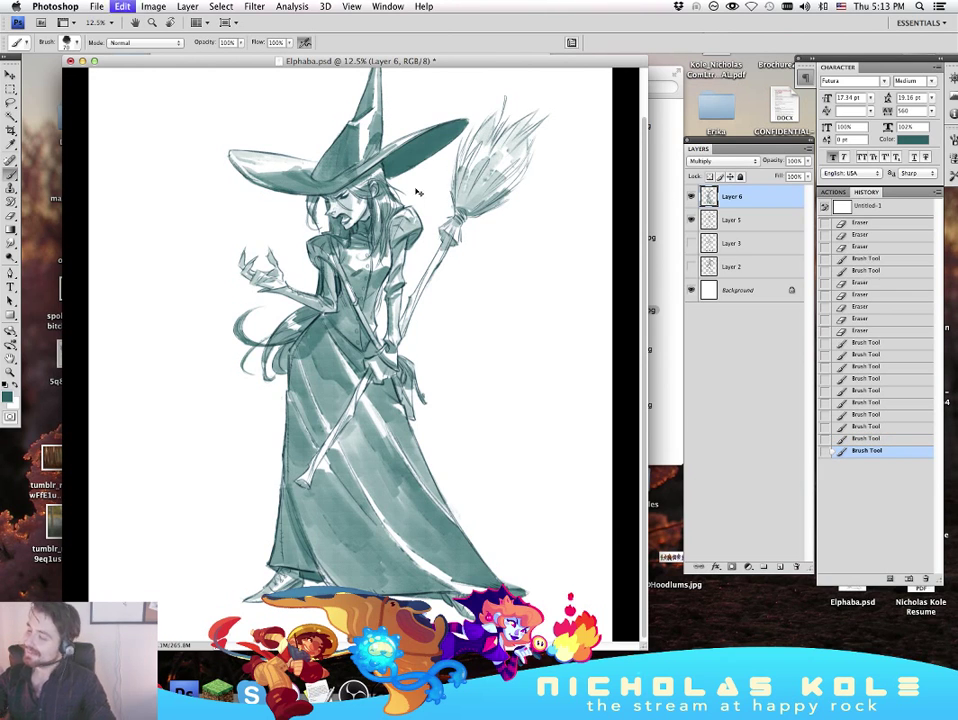
key(super+z)
key(super+z)
key(super+z)
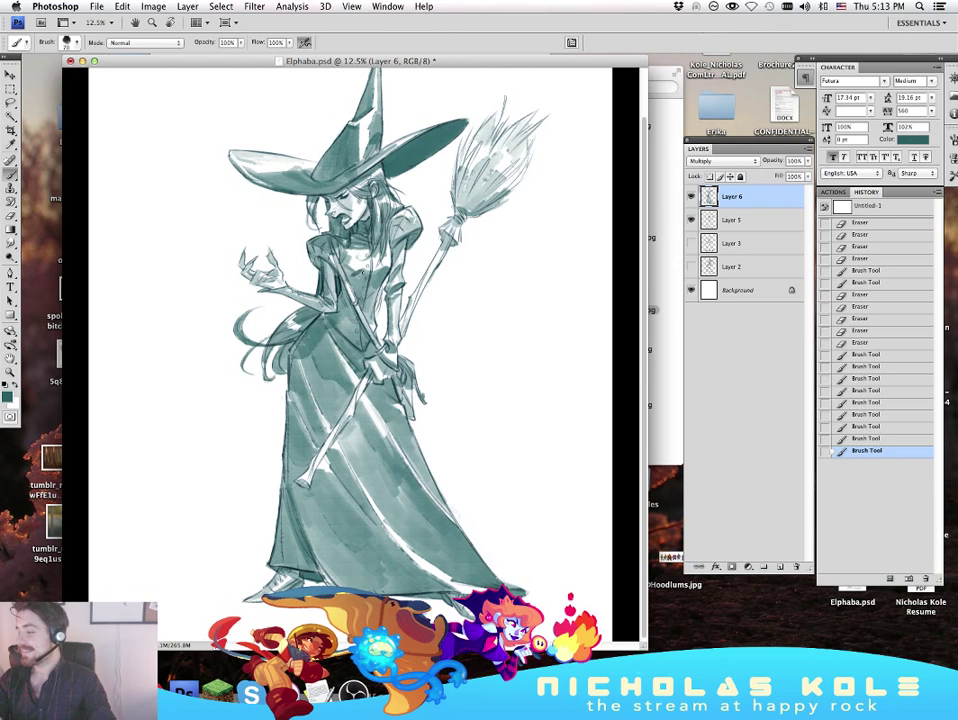
key(super+z)
Step: Add a small mark on the bodice front and shade the hair beside the face, undoing a stray dab
mouse_move(370, 266)
mouse_down()
mouse_move(378, 270)
mouse_move(370, 265)
mouse_up()
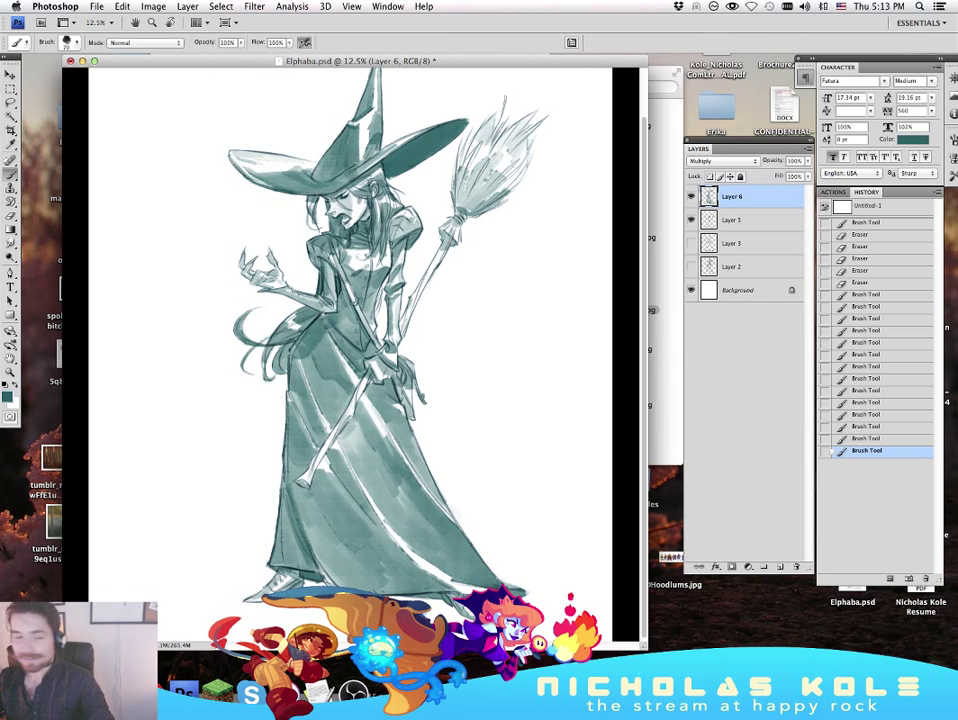
click(423, 206)
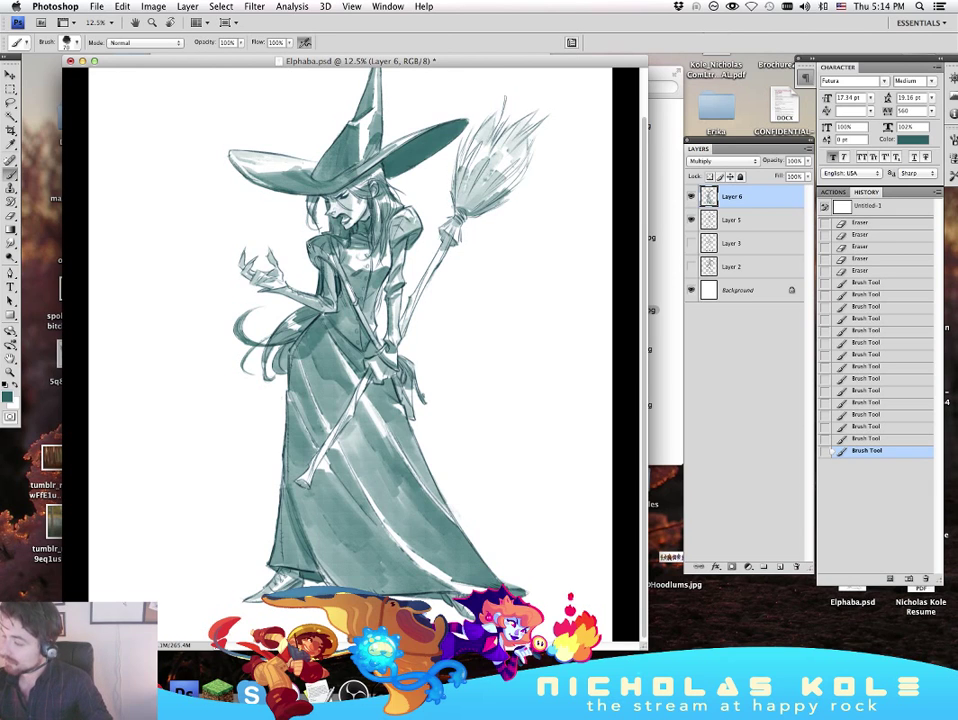
key(super+z)
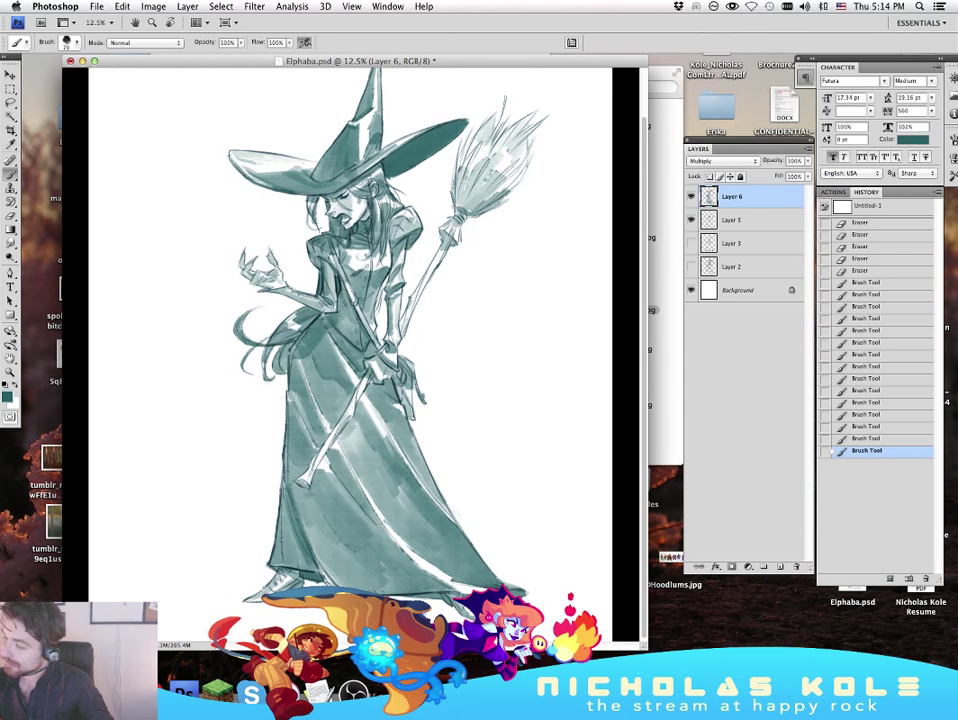
drag(374, 182, 381, 197)
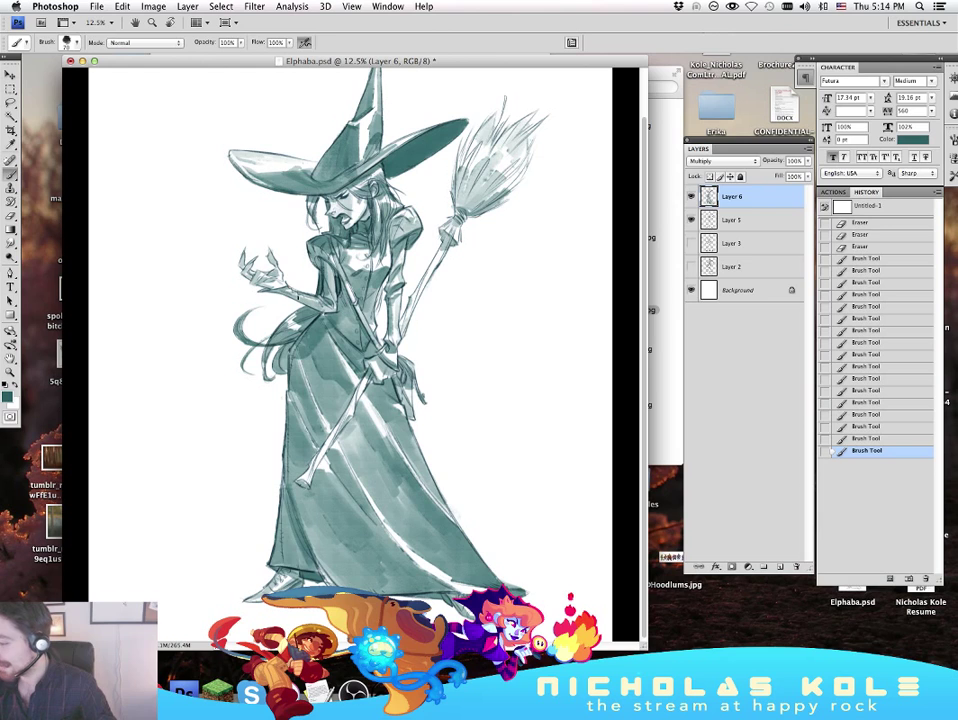
drag(298, 216, 293, 221)
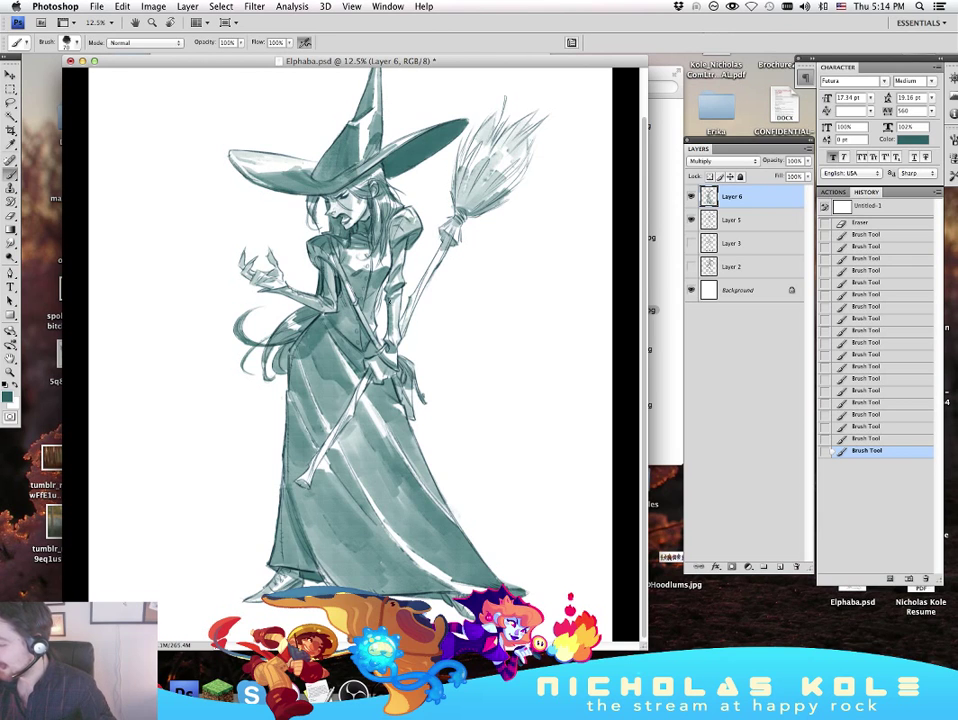
Step: Try shading beside the broom handle, undo those strokes, and dab the brush near the raised hand
drag(412, 286, 413, 303)
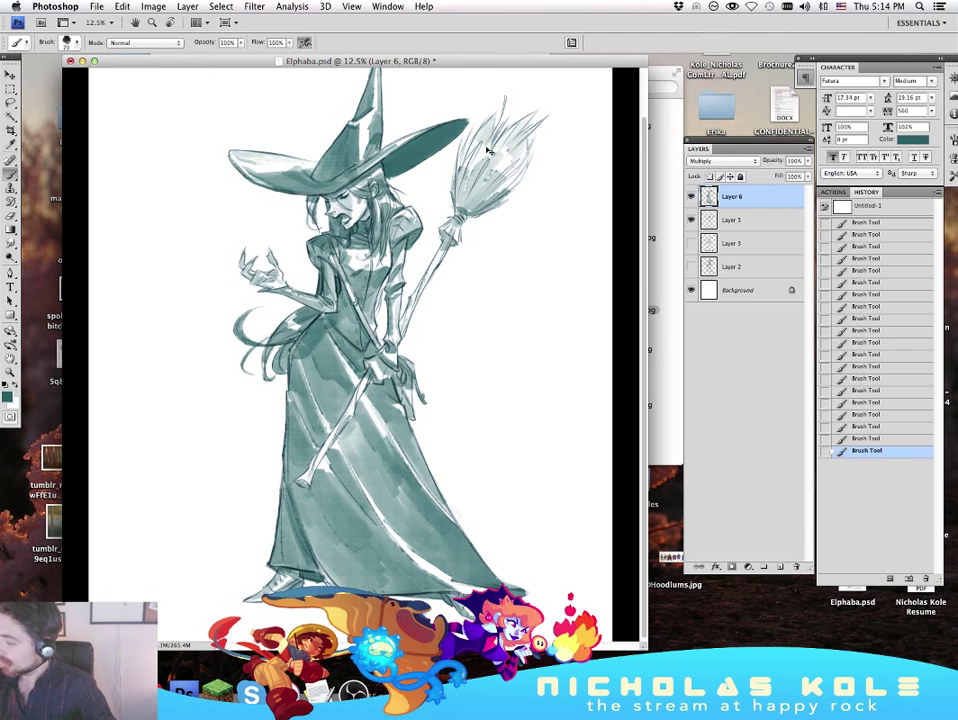
key(ctrl+z)
key(ctrl+z)
key(ctrl+z)
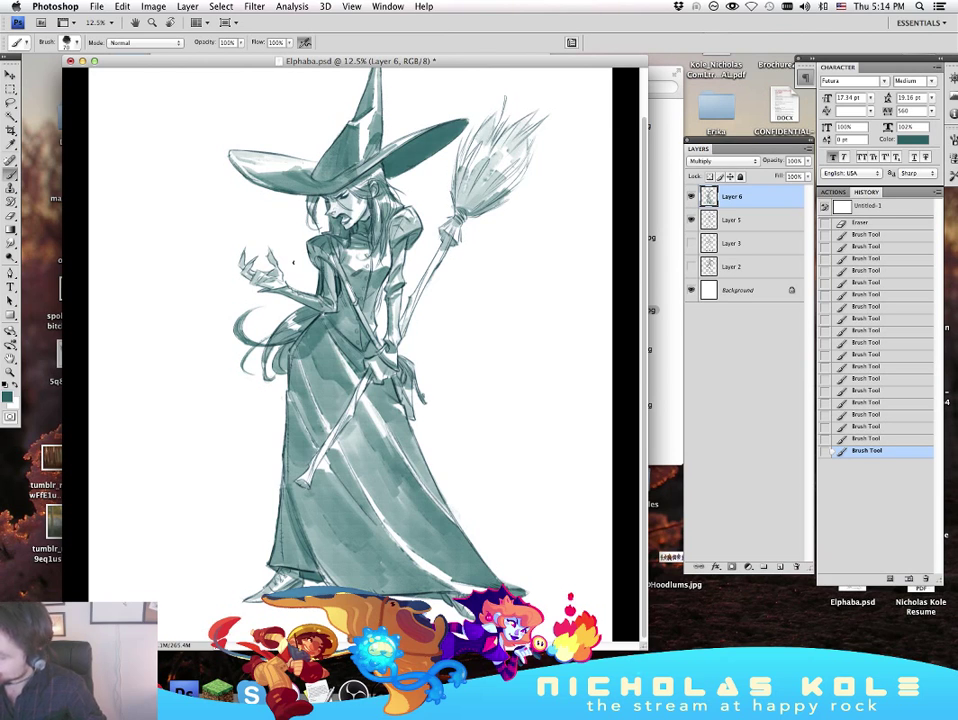
click(293, 262)
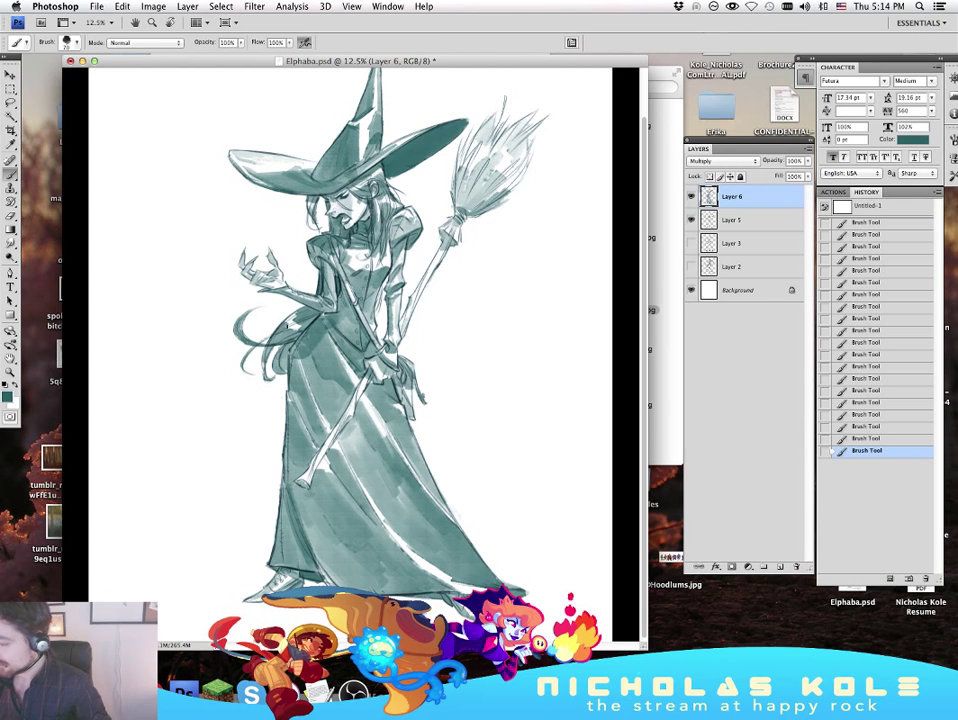
Step: Toggle the visibility of the line art and shading layers to compare the drawing with and without them
key(Tab)
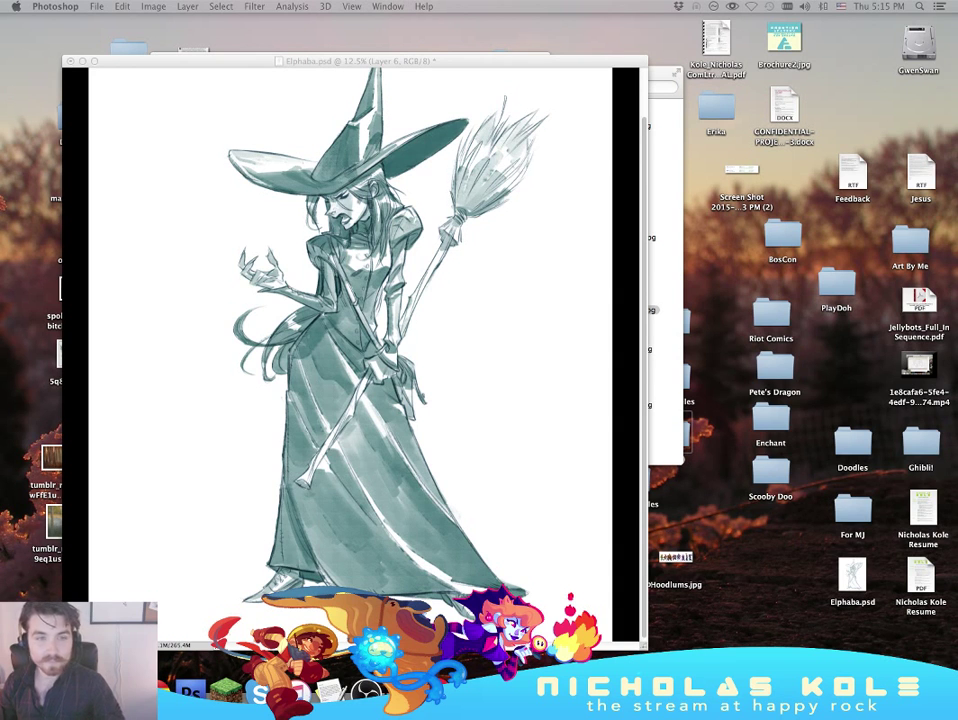
key(Tab)
click(691, 198)
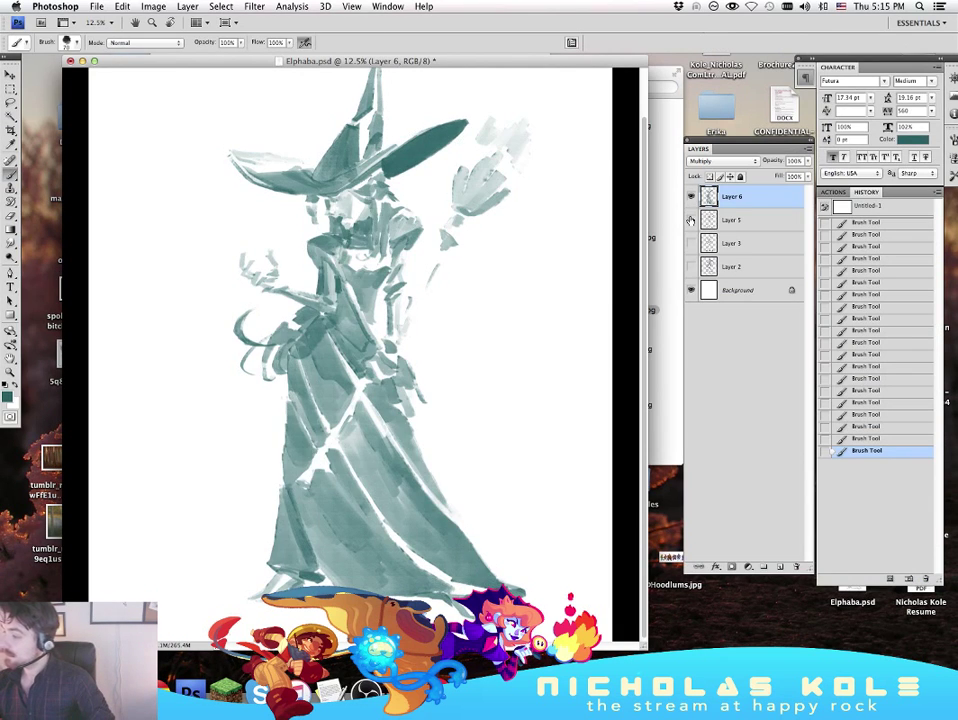
click(691, 198)
click(691, 197)
click(692, 198)
click(692, 198)
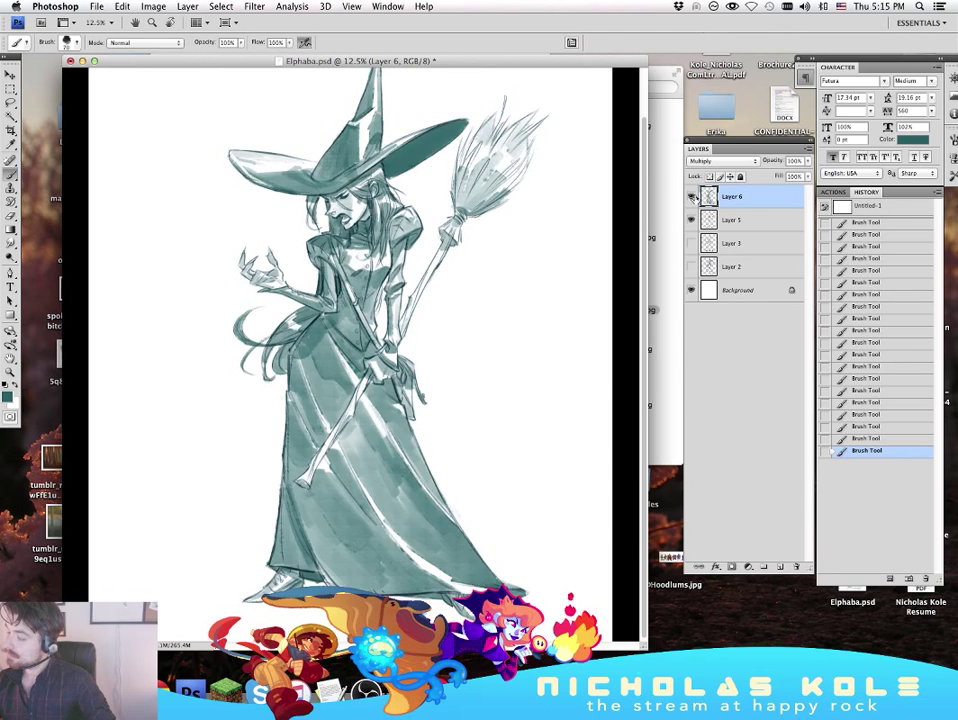
Step: Erase a bit of shading along the left side of the hat brim to brighten it
drag(548, 303, 543, 357)
key(e)
drag(239, 211, 265, 221)
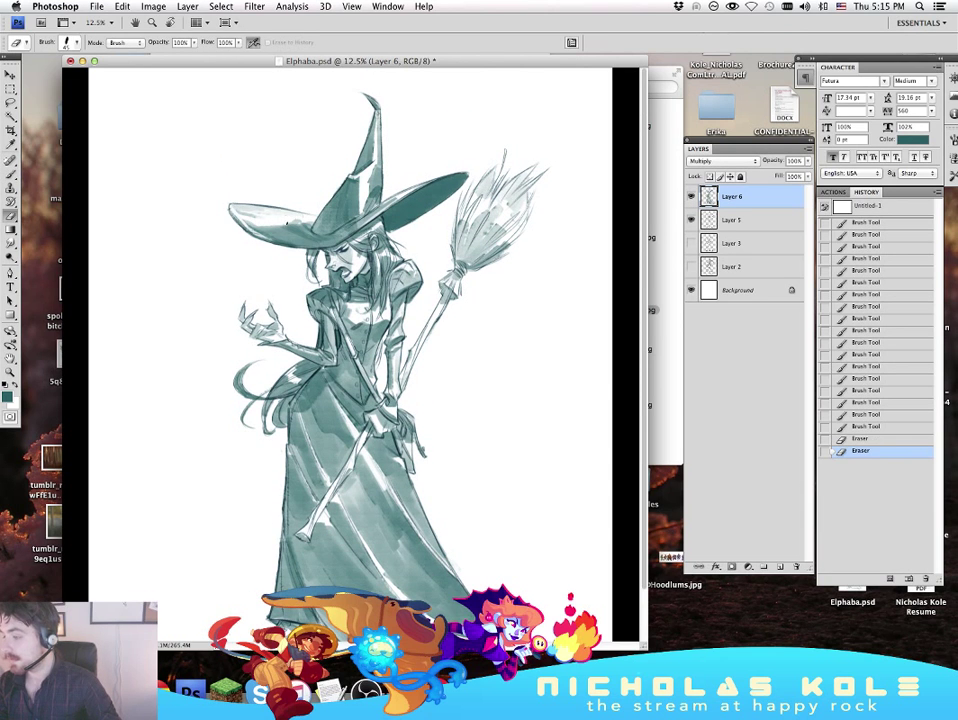
click(265, 220)
Step: Check the whole figure and add a new empty layer directly above Layer 2
drag(530, 509, 537, 449)
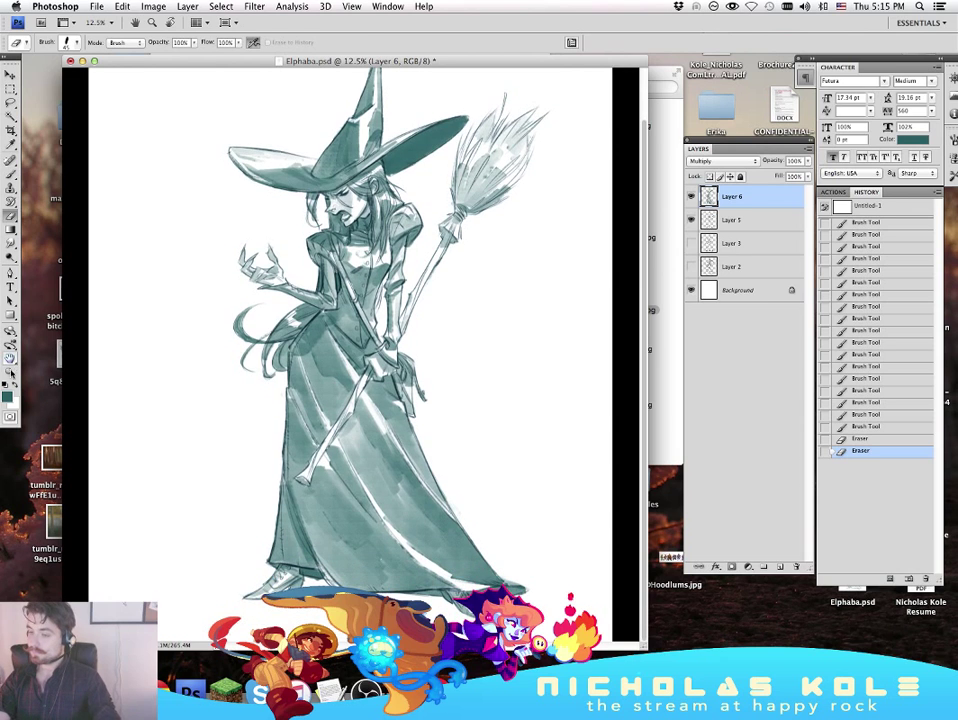
key(z)
alt+click(388, 358)
click(384, 326)
click(384, 326)
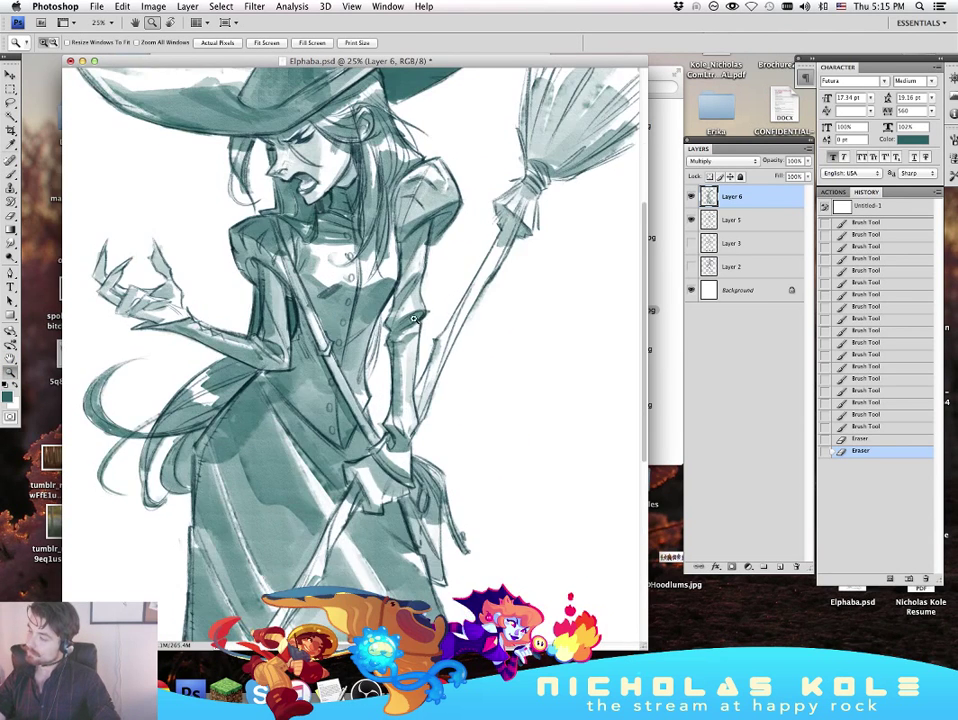
drag(512, 371, 566, 491)
alt+click(610, 370)
click(755, 268)
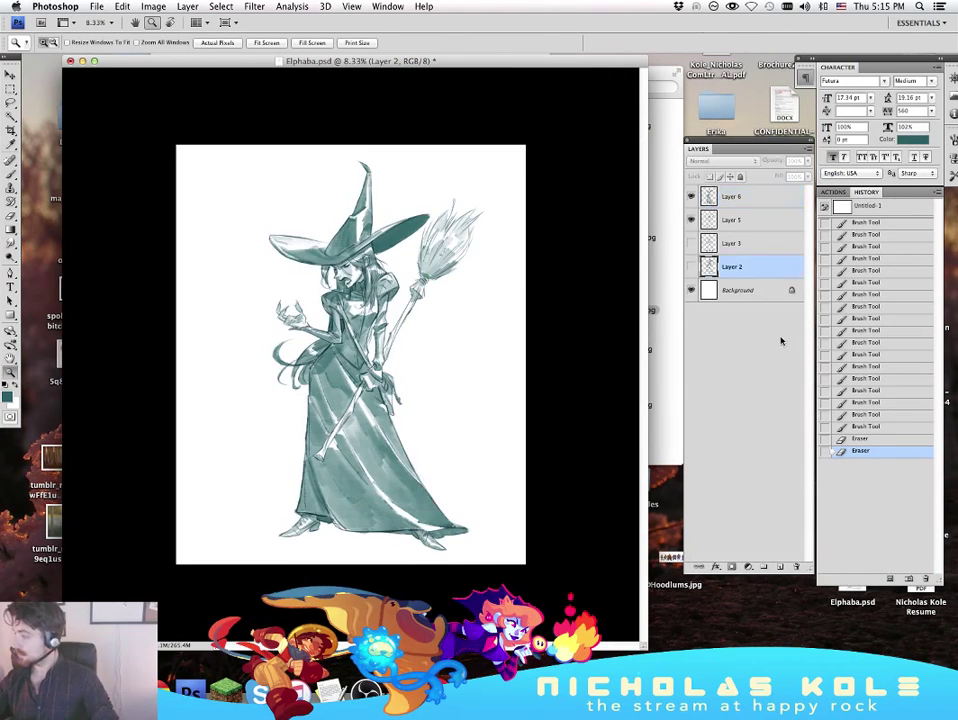
click(780, 567)
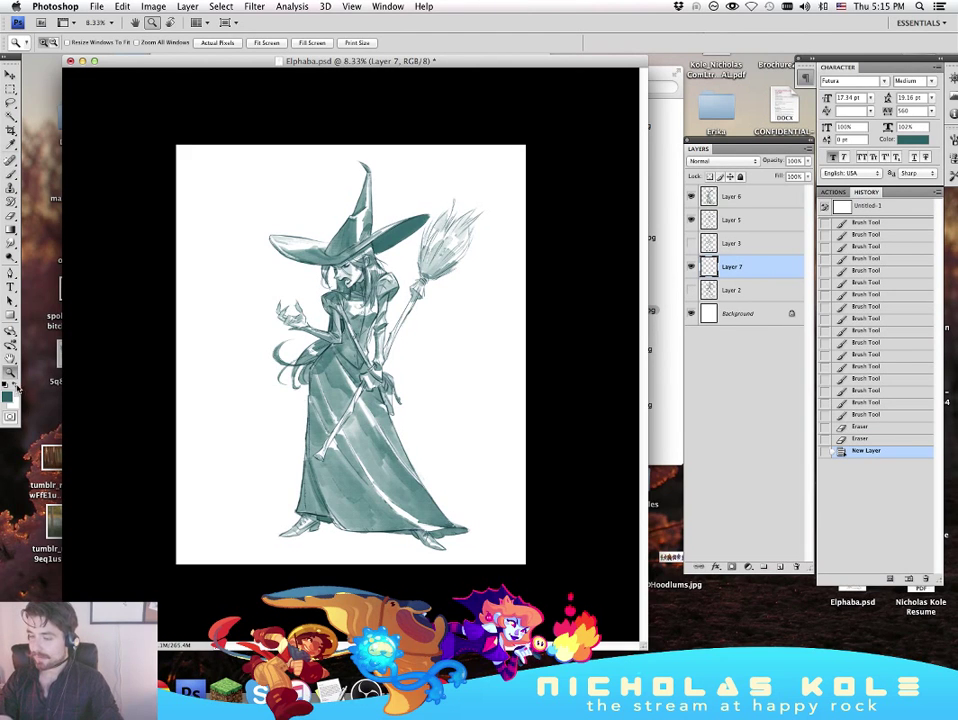
Step: Try filling the new Layer 7 with a muted grey-teal colour, and undo the fill
click(8, 394)
click(757, 457)
drag(637, 410, 646, 445)
click(757, 466)
click(627, 498)
drag(627, 498, 627, 481)
click(754, 471)
click(841, 388)
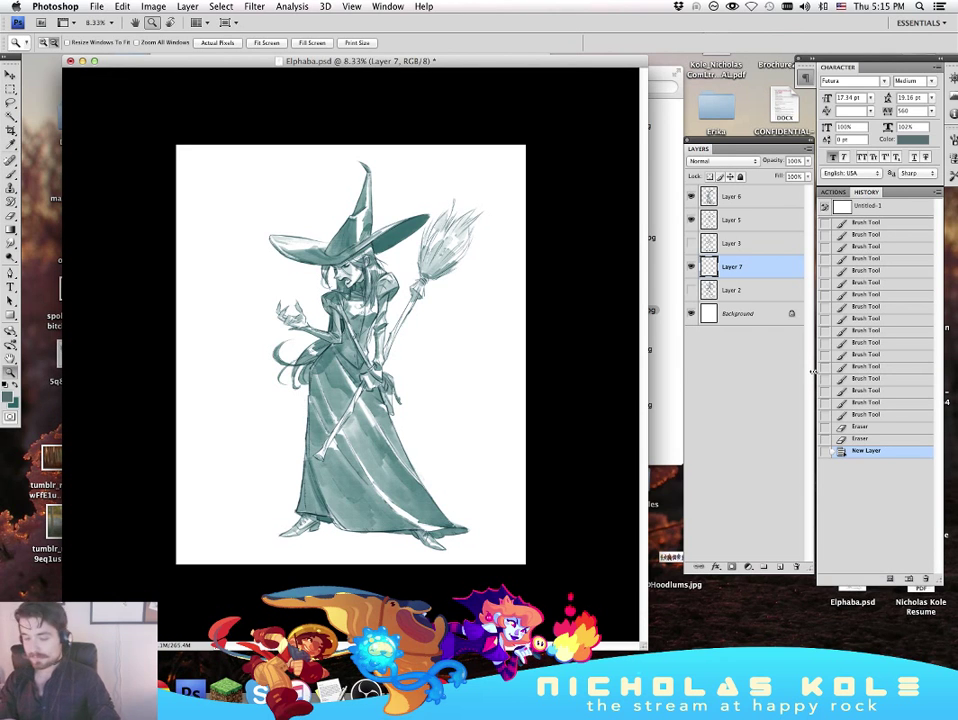
key(alt+BackSpace)
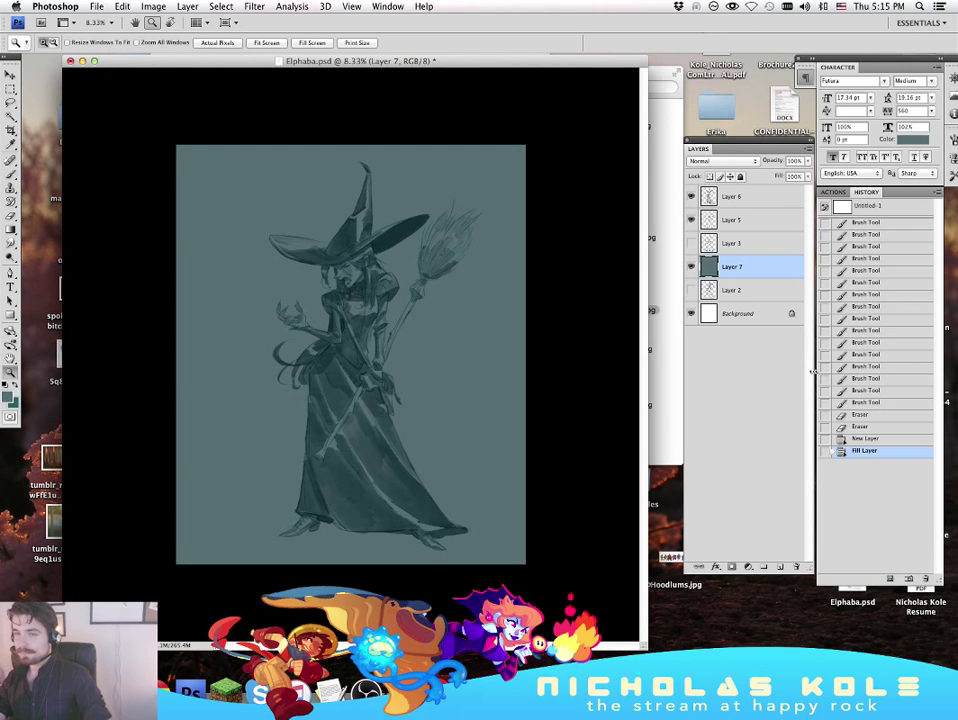
key(super+z)
key(super+z)
key(super+z)
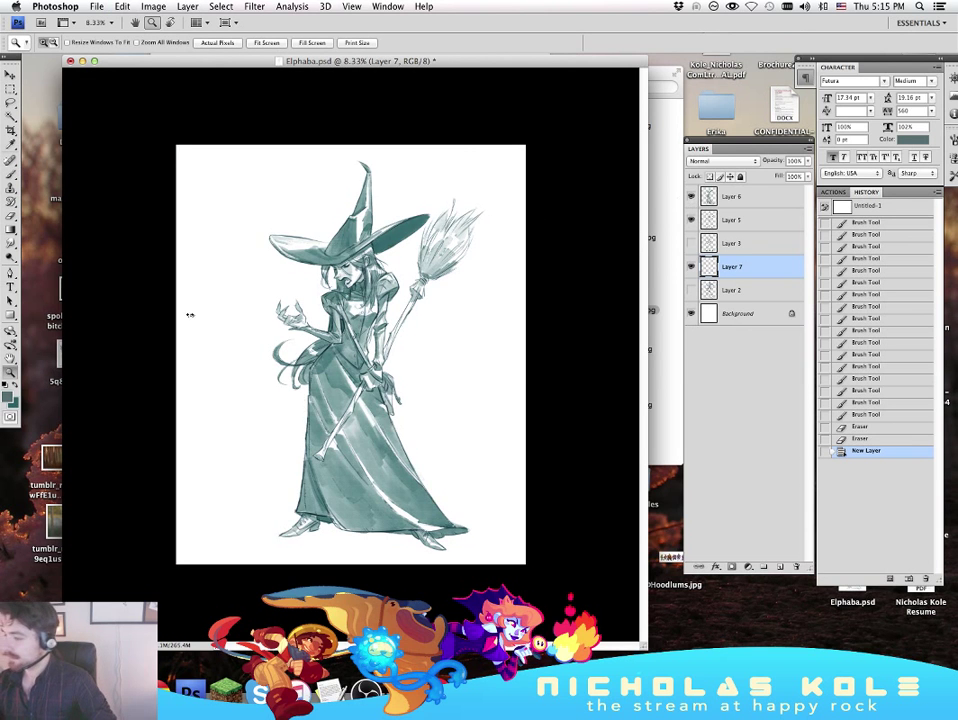
Step: Toggle the Layer 6 shading off and on, select Layer 6 and lock its transparent pixels
click(365, 312)
alt+click(502, 356)
alt+click(505, 355)
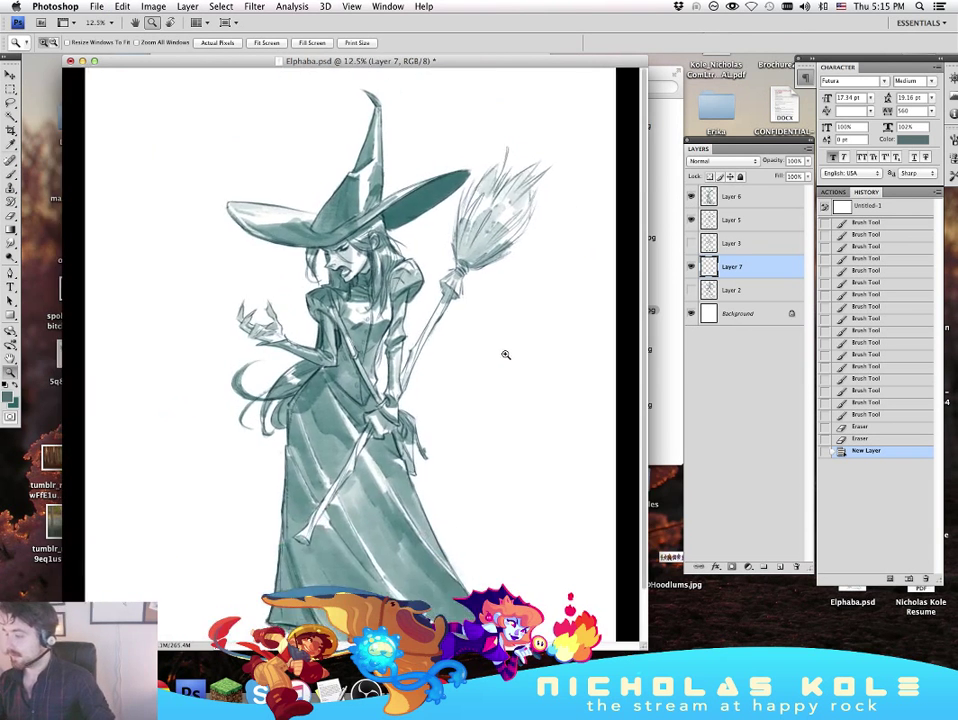
click(526, 347)
alt+click(528, 346)
click(707, 222)
click(691, 199)
click(691, 197)
click(735, 196)
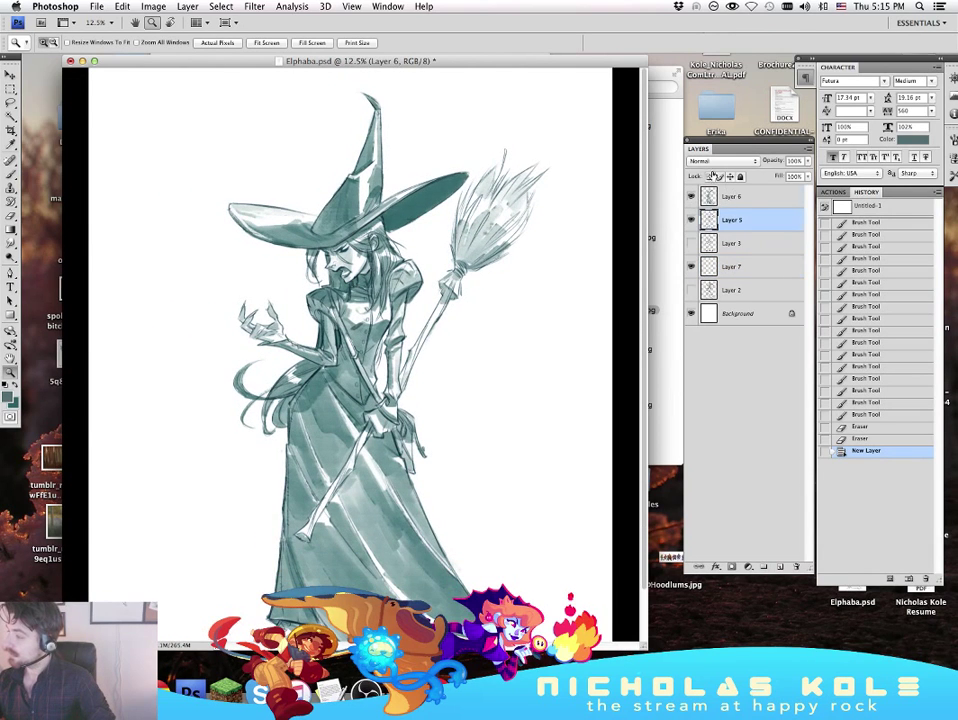
Step: Swap the foreground and background colours and set the foreground to a medium blue
alt+click(174, 357)
click(15, 385)
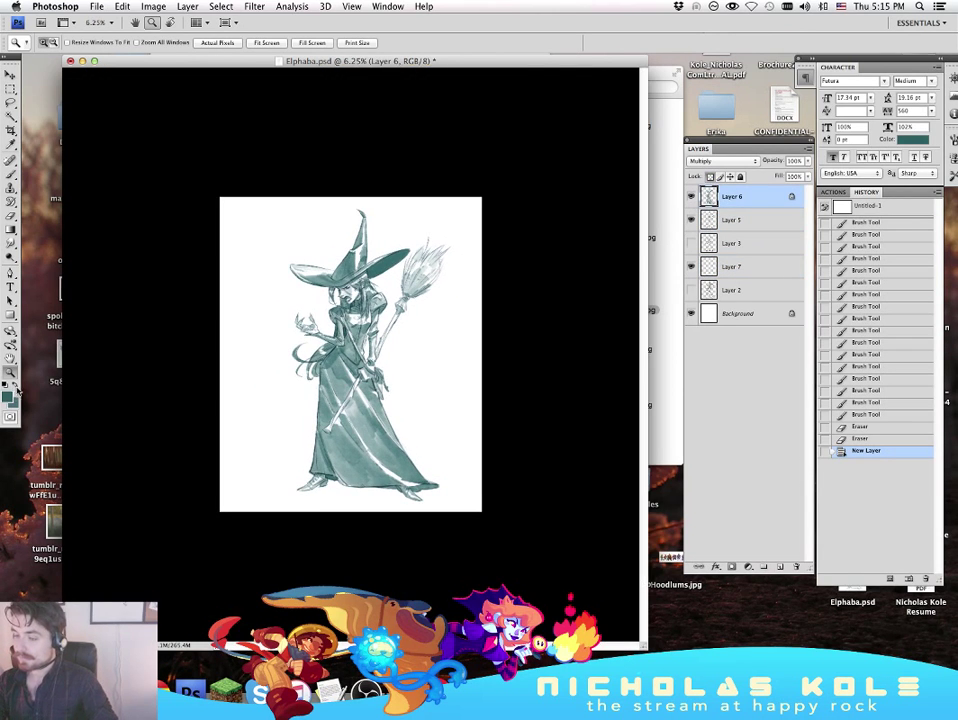
click(7, 397)
click(752, 461)
mouse_move(686, 416)
mouse_down()
mouse_move(666, 412)
mouse_move(672, 426)
mouse_up()
click(754, 461)
drag(755, 461, 753, 464)
drag(710, 421, 694, 423)
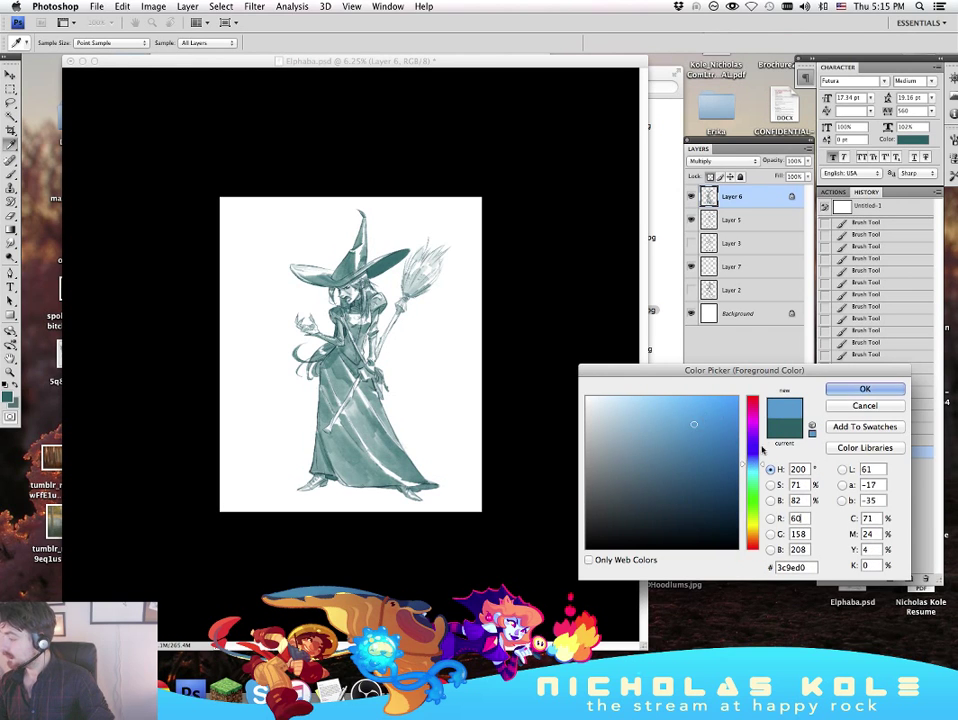
drag(753, 454, 753, 459)
click(855, 390)
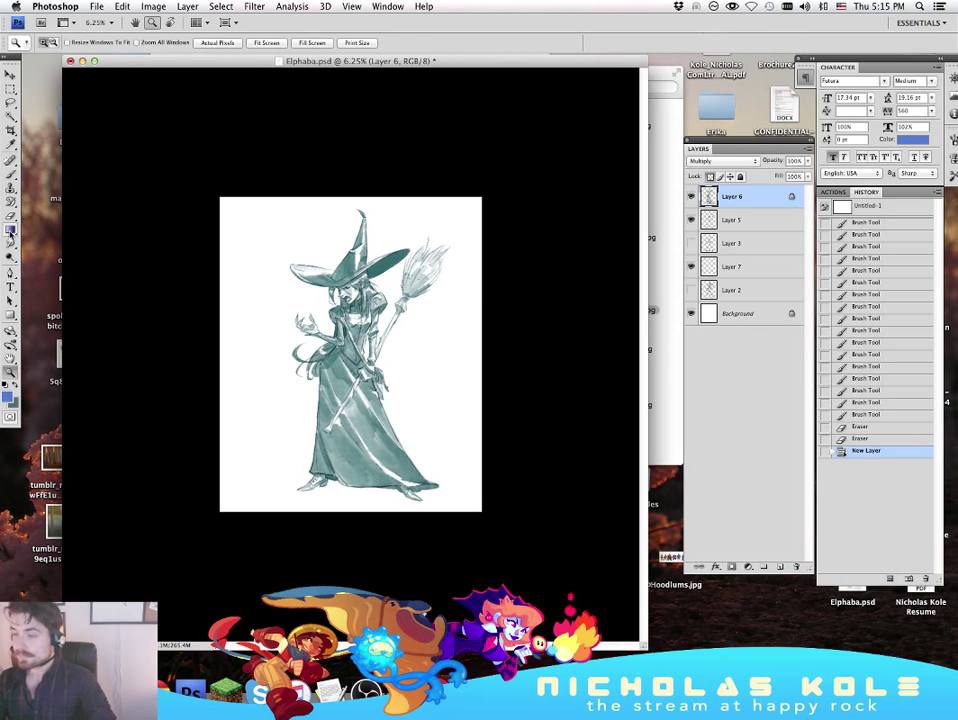
Step: Tint the Layer 6 shading with blue-to-transparent gradients running diagonally from the upper right, undoing the first pass
key(g)
drag(490, 180, 207, 497)
key(super+z)
drag(455, 158, 375, 396)
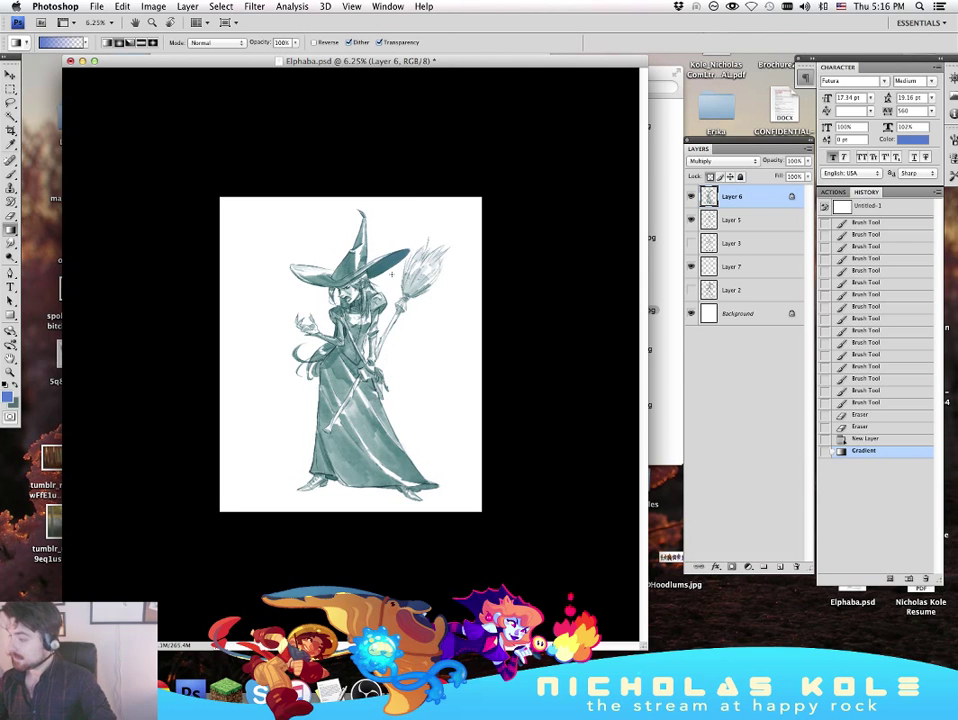
drag(437, 391, 383, 494)
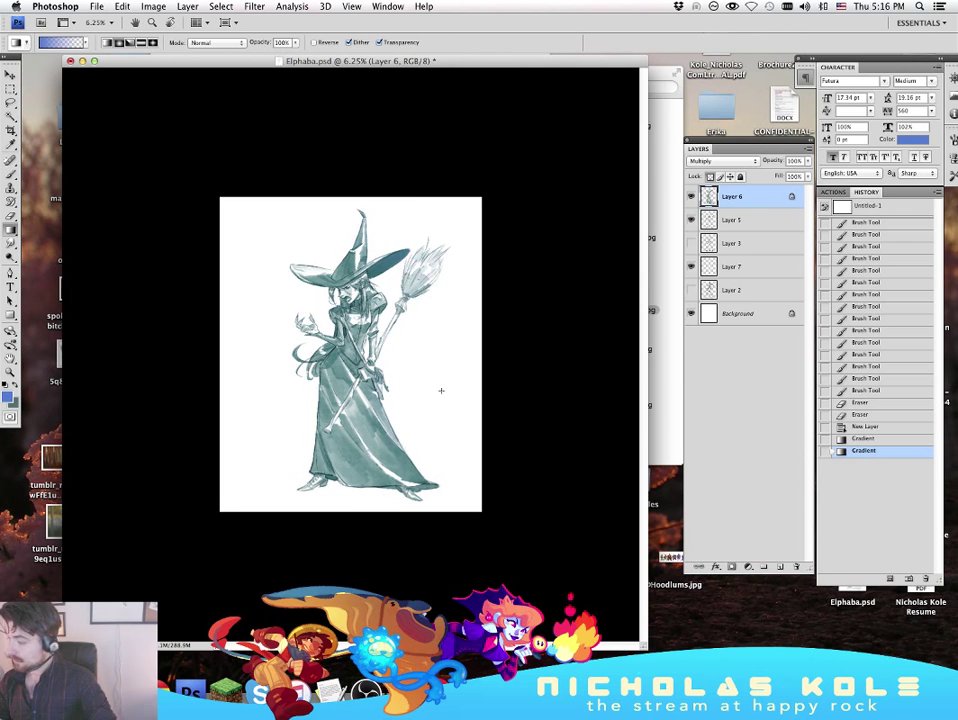
drag(470, 337, 352, 511)
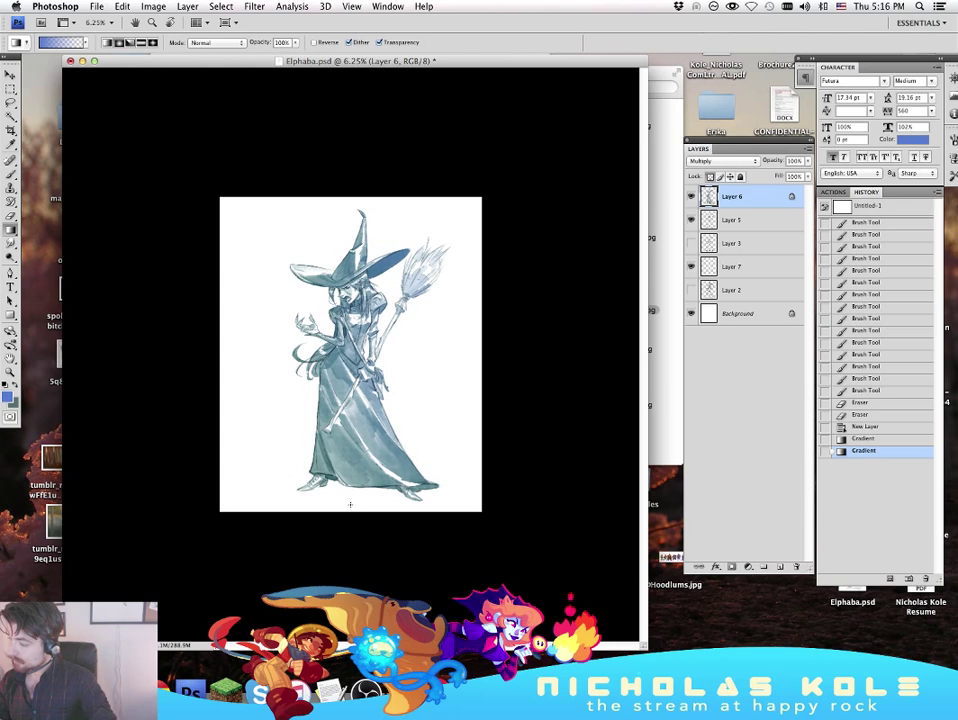
drag(544, 357, 368, 544)
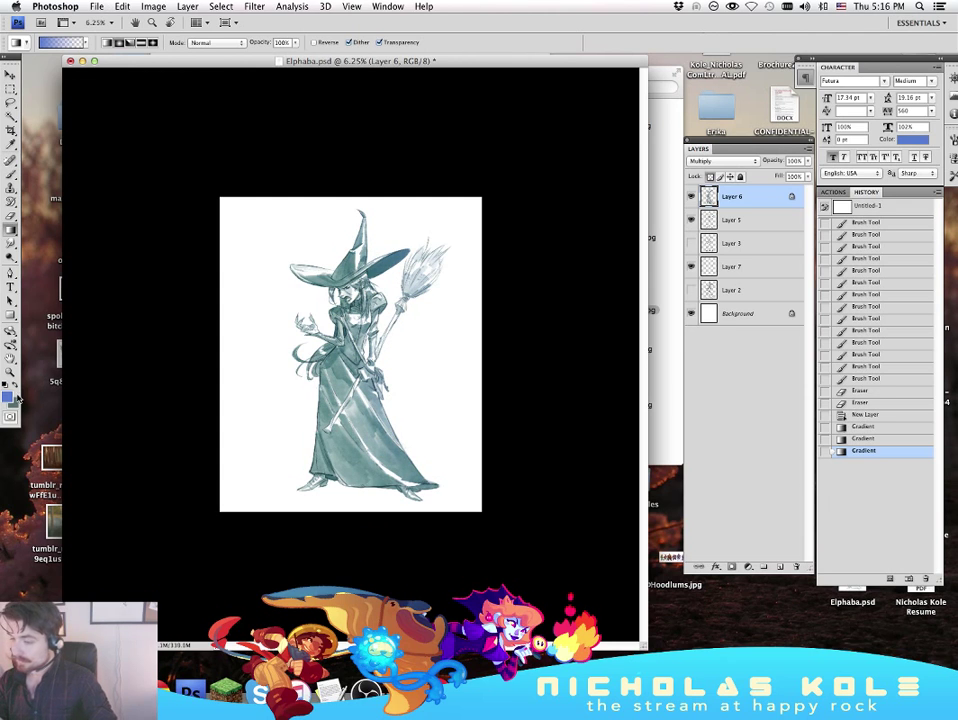
Step: Set the foreground colour to the purple #5e4cae
click(8, 398)
drag(752, 457, 752, 442)
click(660, 415)
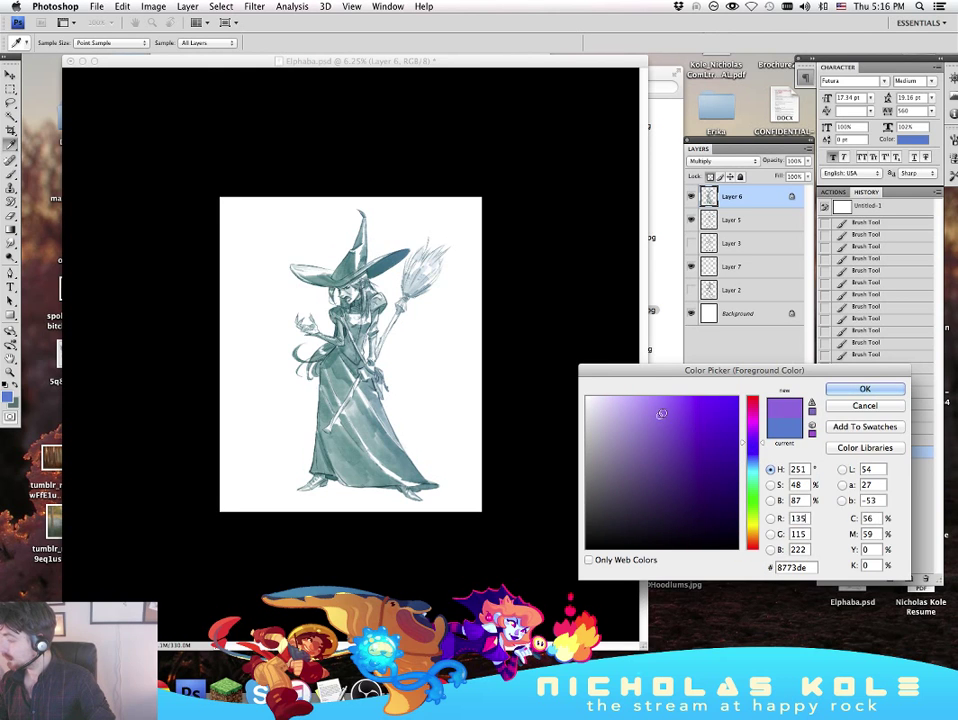
click(678, 412)
click(672, 443)
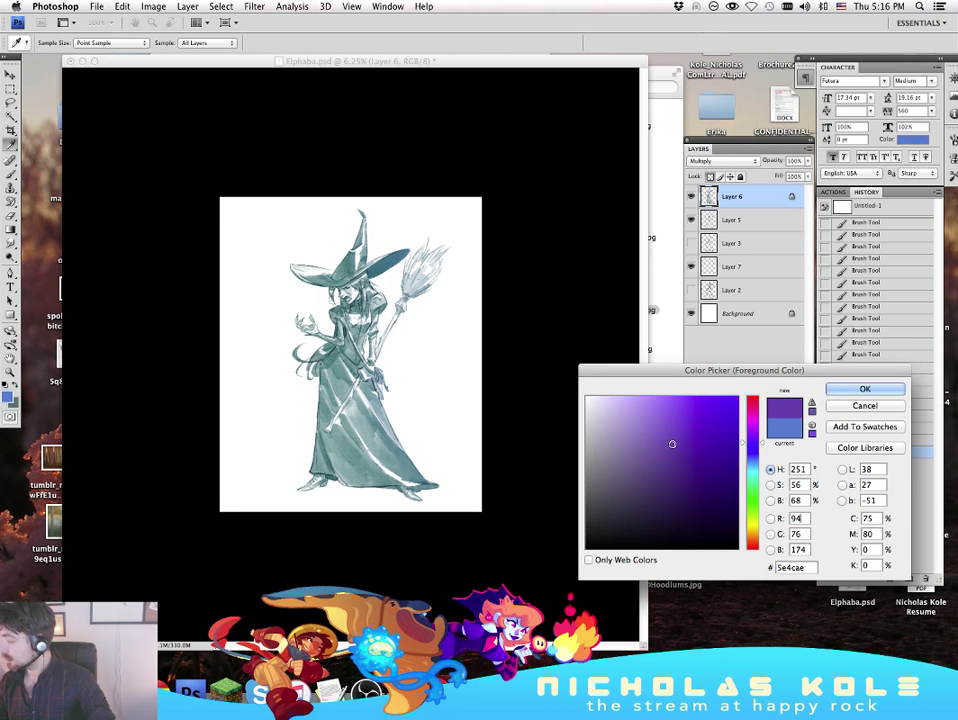
key(Return)
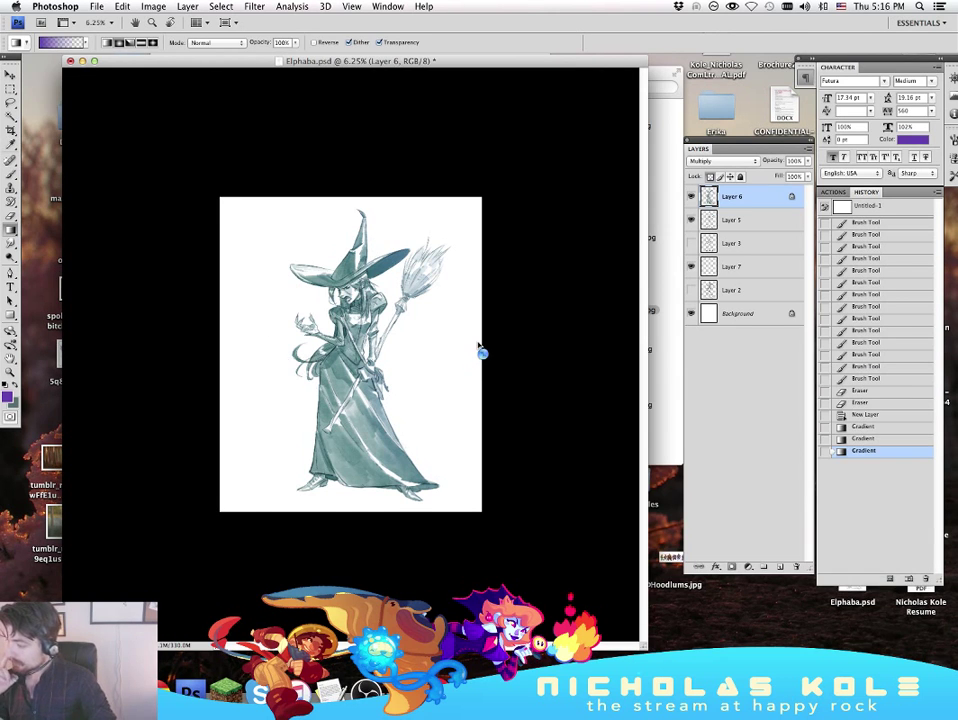
Step: Tint the hat tip and the lower edges of the skirt with purple-to-transparent gradients, undoing unwanted passes
drag(243, 483, 527, 382)
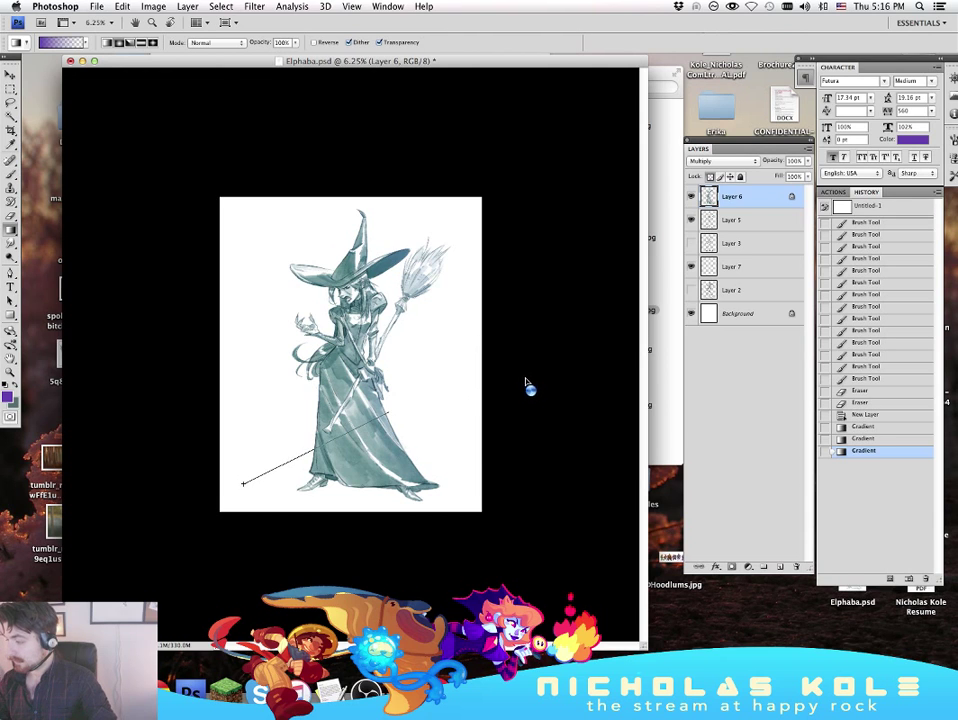
key(super+z)
drag(230, 530, 360, 394)
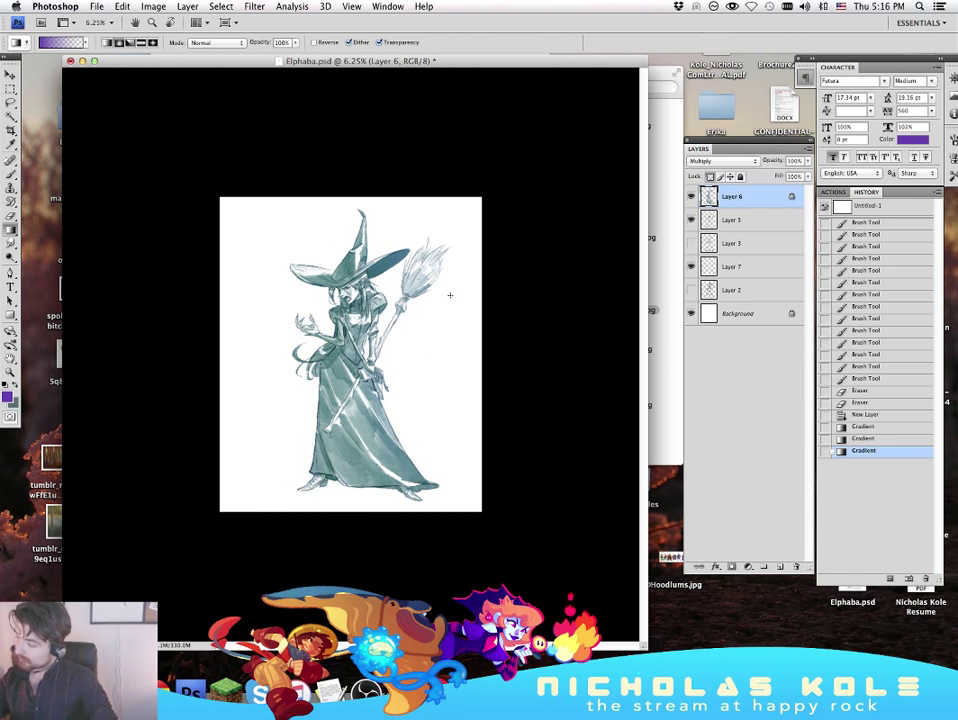
drag(340, 192, 388, 548)
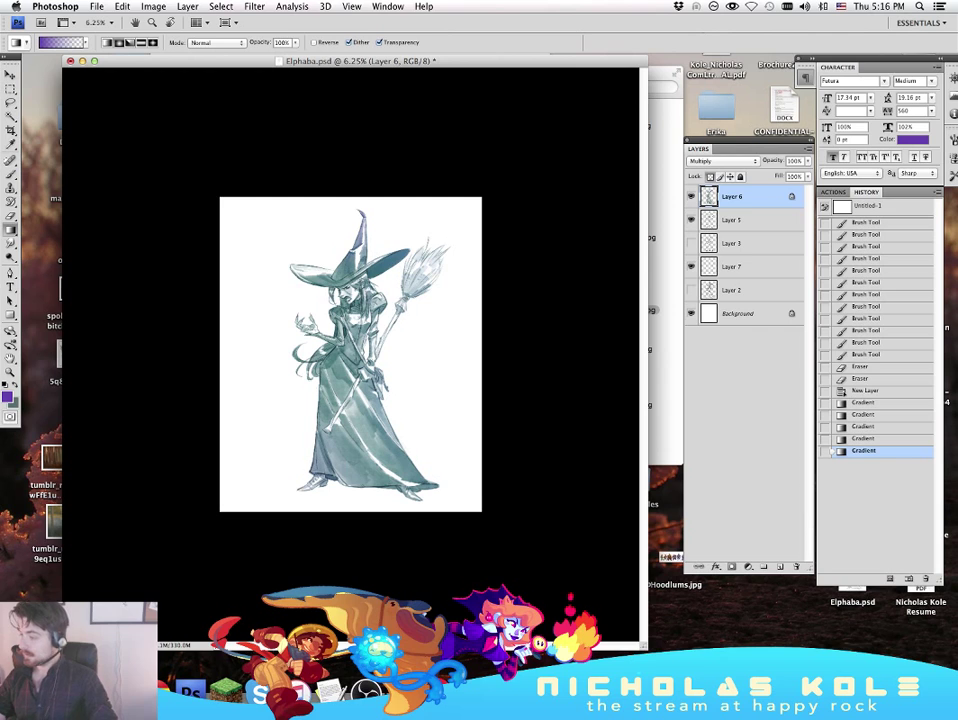
drag(448, 218, 410, 413)
drag(468, 404, 404, 517)
drag(507, 490, 312, 520)
key(super+z)
key(super+z)
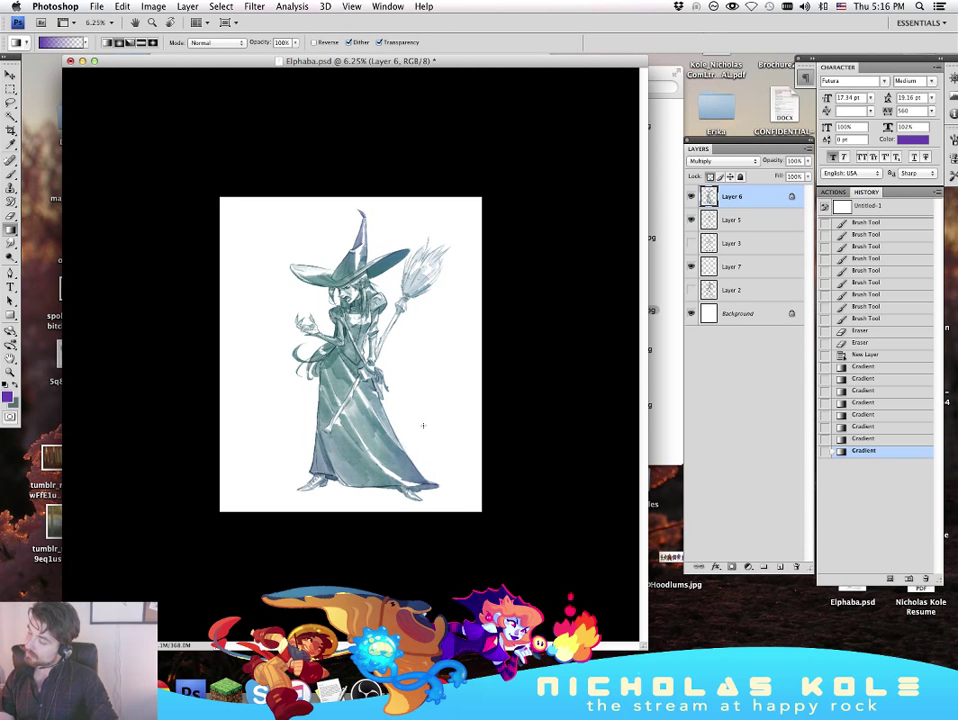
Step: Erase small highlights on the buttons down the front of the bodice with a small eraser
click(12, 371)
click(357, 332)
alt+click(513, 391)
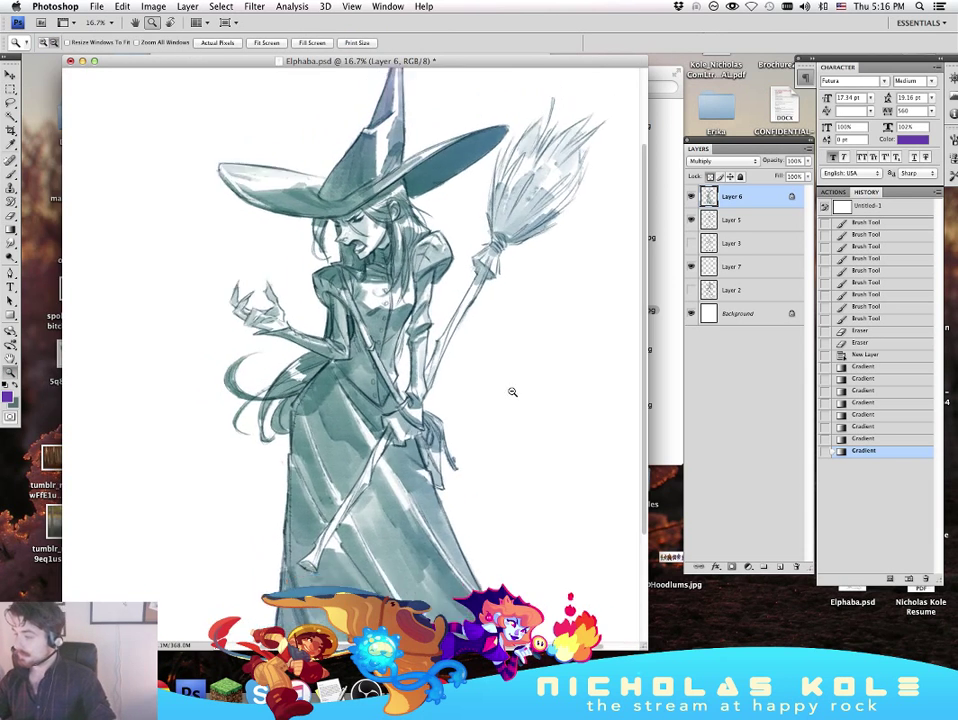
triple_click(493, 395)
drag(532, 393, 535, 430)
click(518, 427)
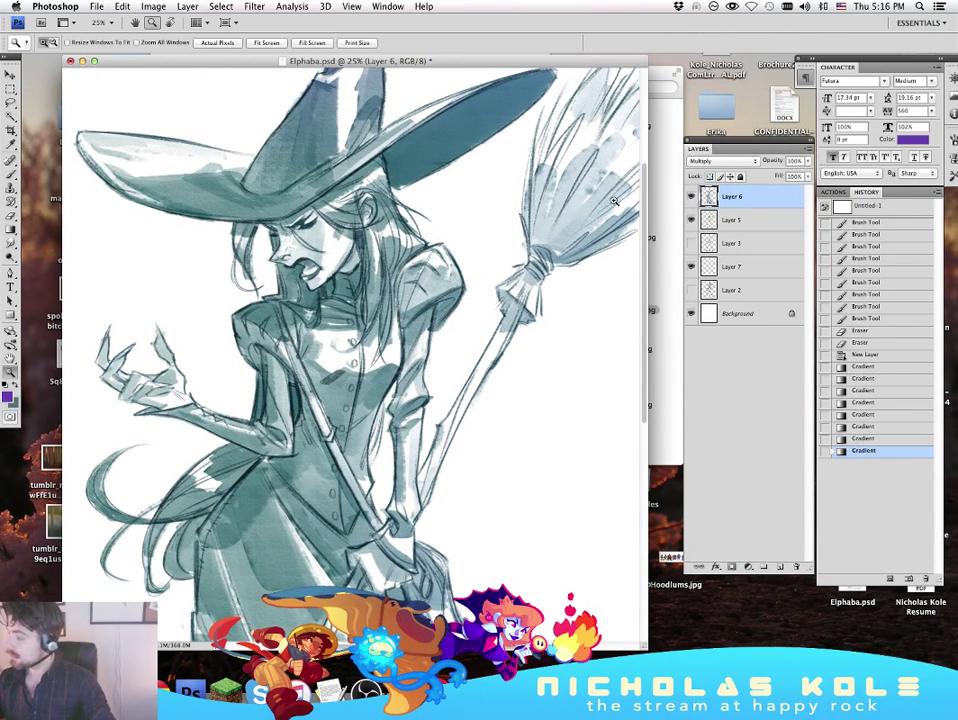
key(b)
click(630, 261)
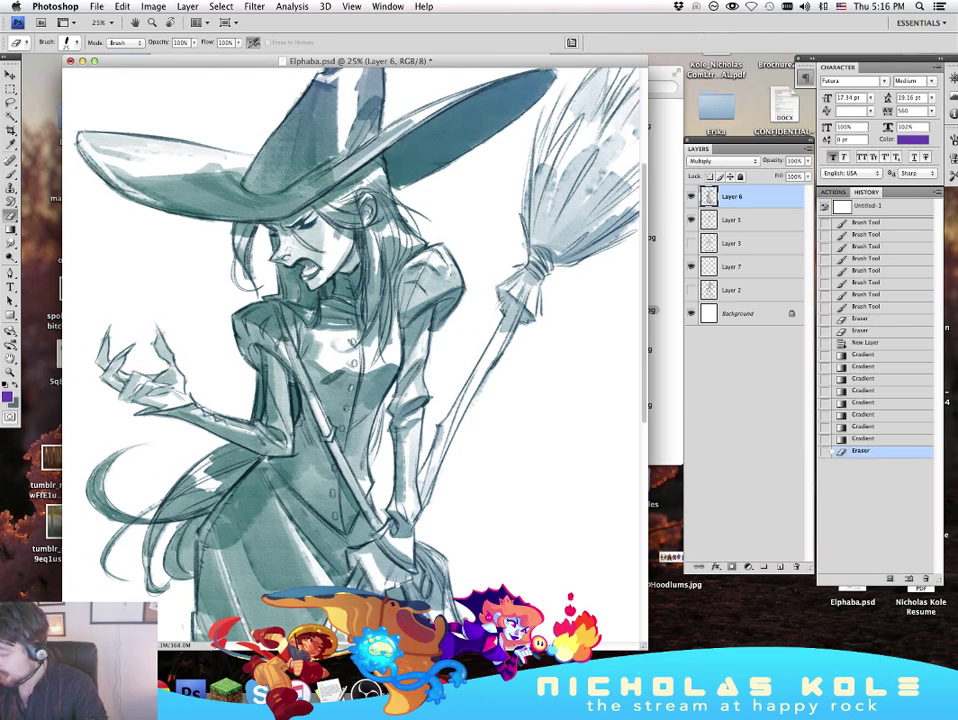
click(347, 408)
click(334, 493)
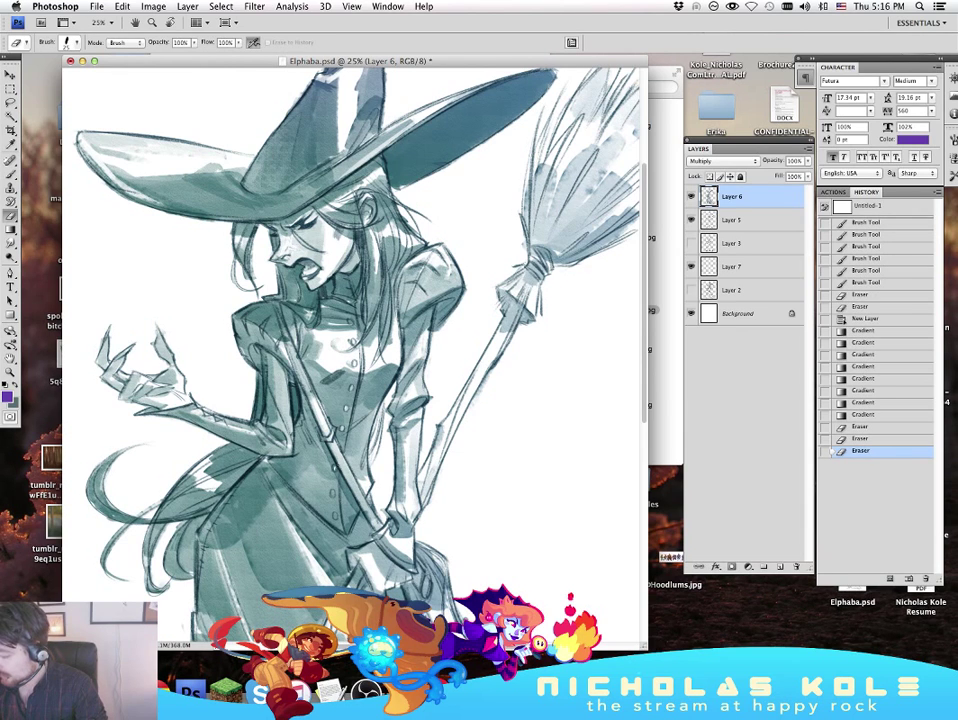
click(336, 516)
click(338, 534)
Step: Revert the last two eraser dabs and erase highlights on the hand gripping the broom handle
click(870, 439)
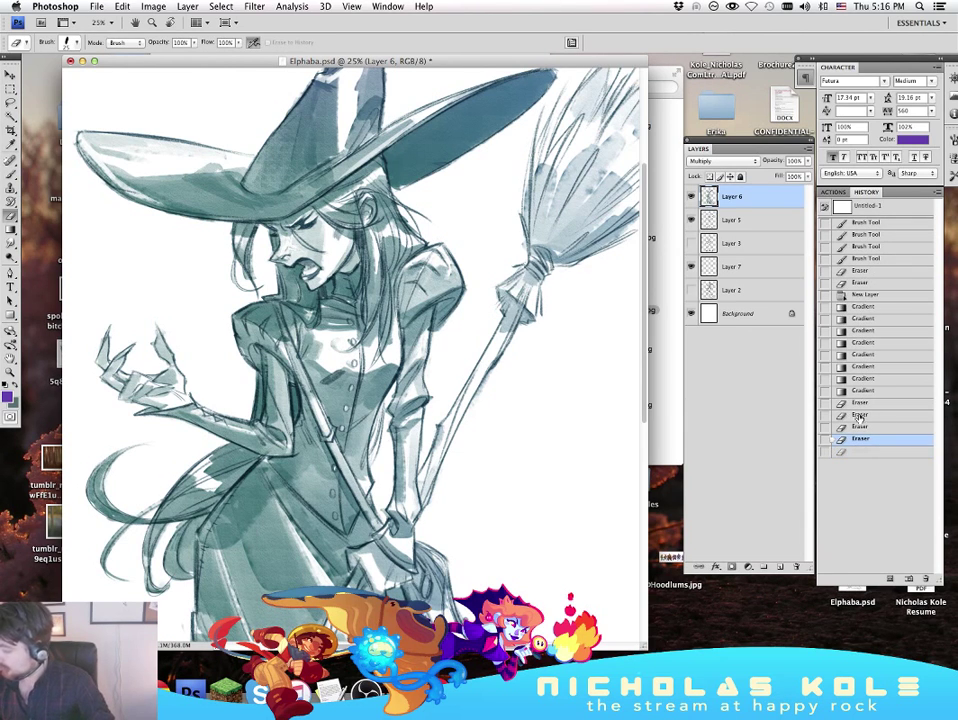
click(860, 426)
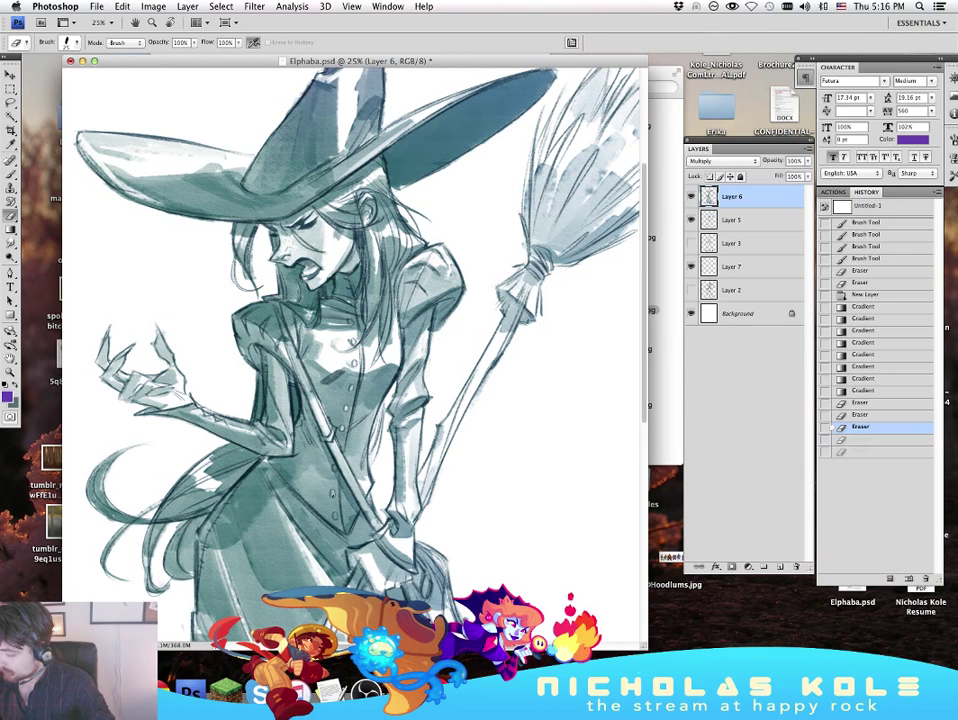
drag(366, 572, 374, 580)
mouse_move(376, 574)
mouse_down()
mouse_move(384, 582)
mouse_move(410, 575)
mouse_up()
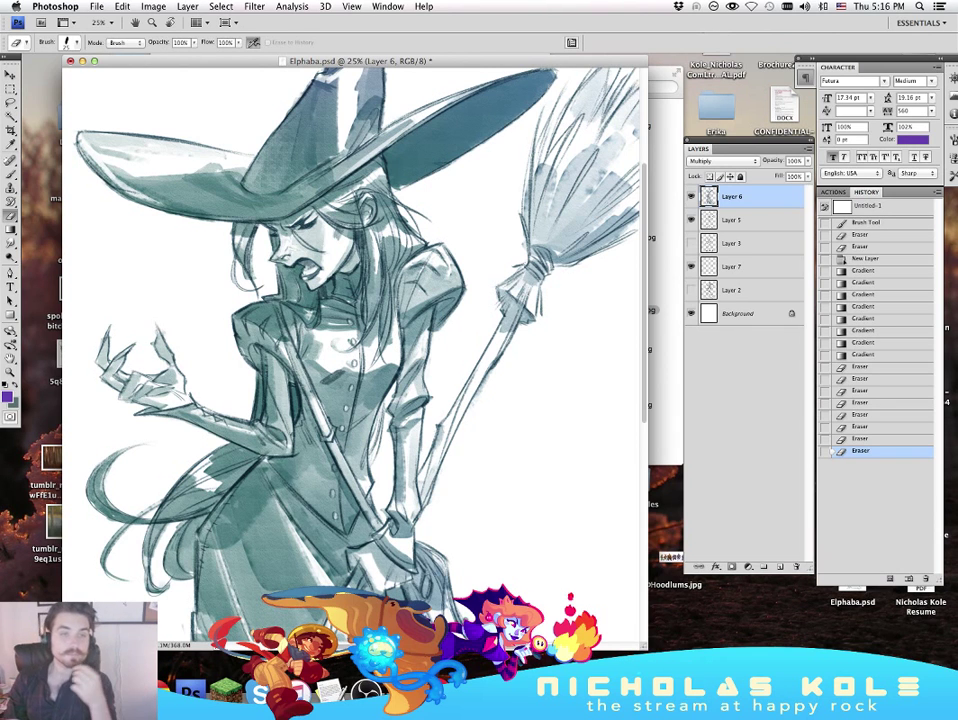
key(super+Tab)
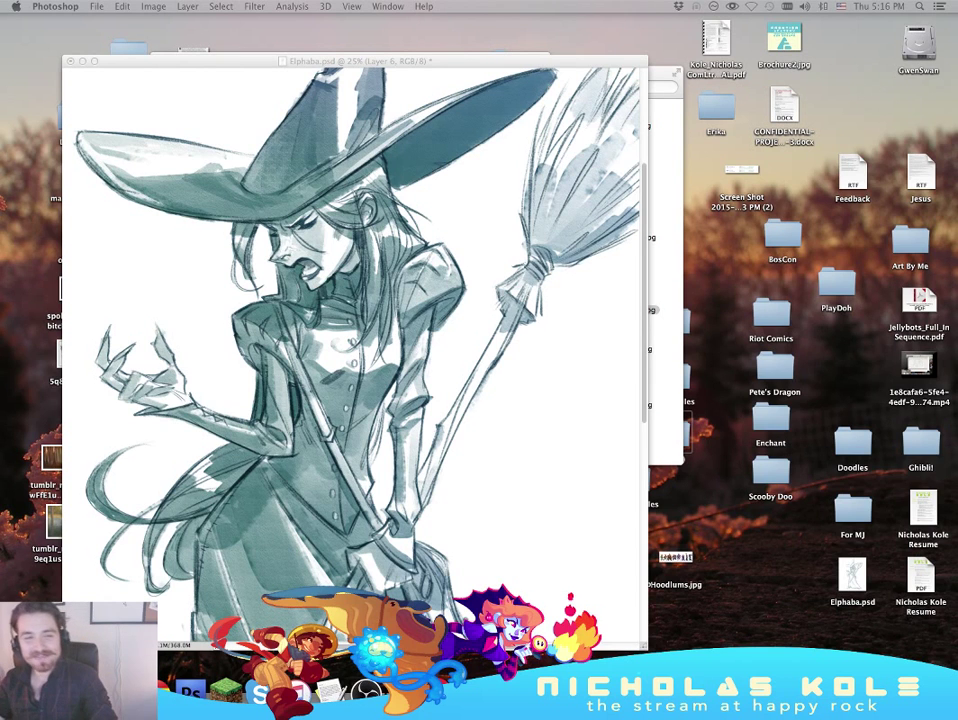
click(490, 438)
Step: Erase a highlight on the left hat brim beside the base of the cone with short strokes
drag(486, 319, 541, 444)
key(b)
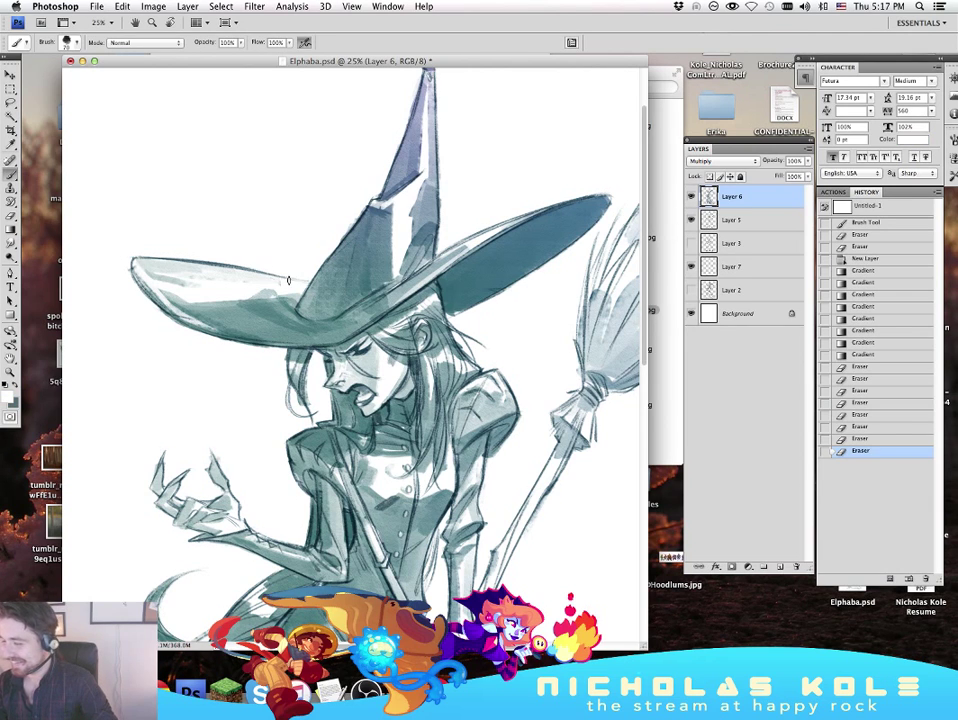
key(e)
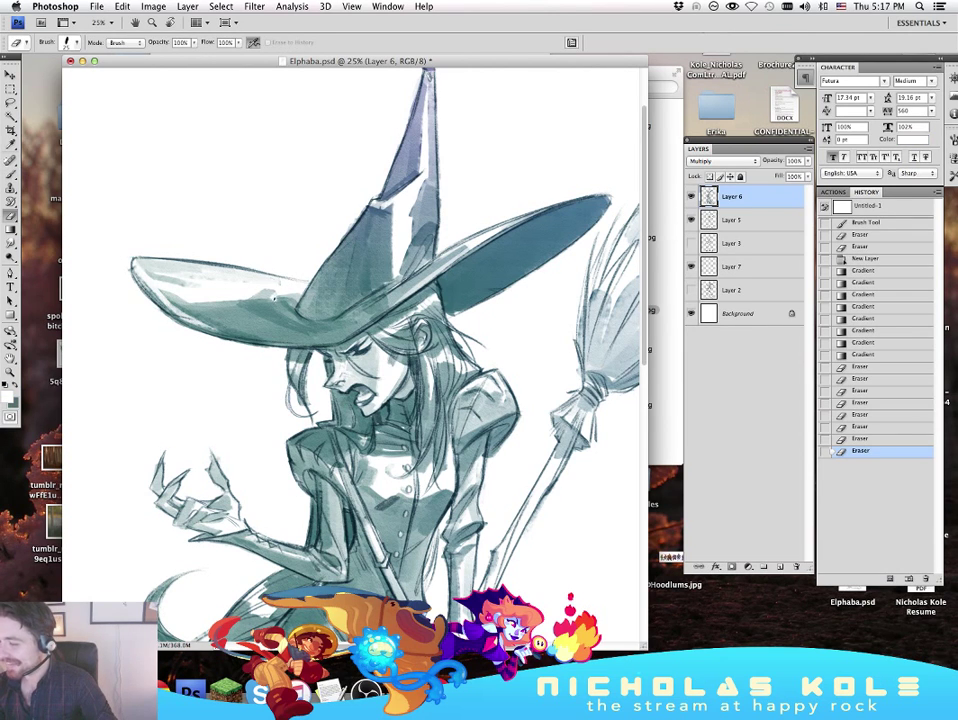
drag(271, 297, 246, 295)
mouse_move(273, 296)
mouse_down()
mouse_move(308, 280)
mouse_move(232, 284)
mouse_move(293, 283)
mouse_move(311, 268)
mouse_move(270, 296)
mouse_up()
drag(282, 293, 271, 297)
drag(284, 293, 274, 296)
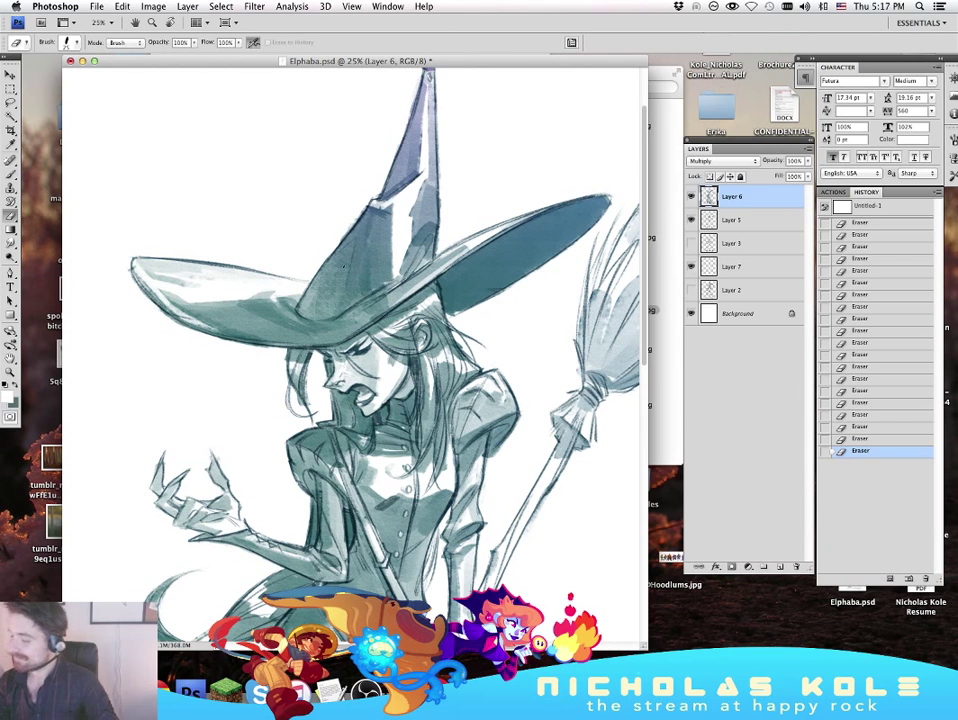
Step: Sample a muted teal from the hat and brush shading along the underside of the left hat brim, undoing the stray stroke
drag(612, 612, 545, 498)
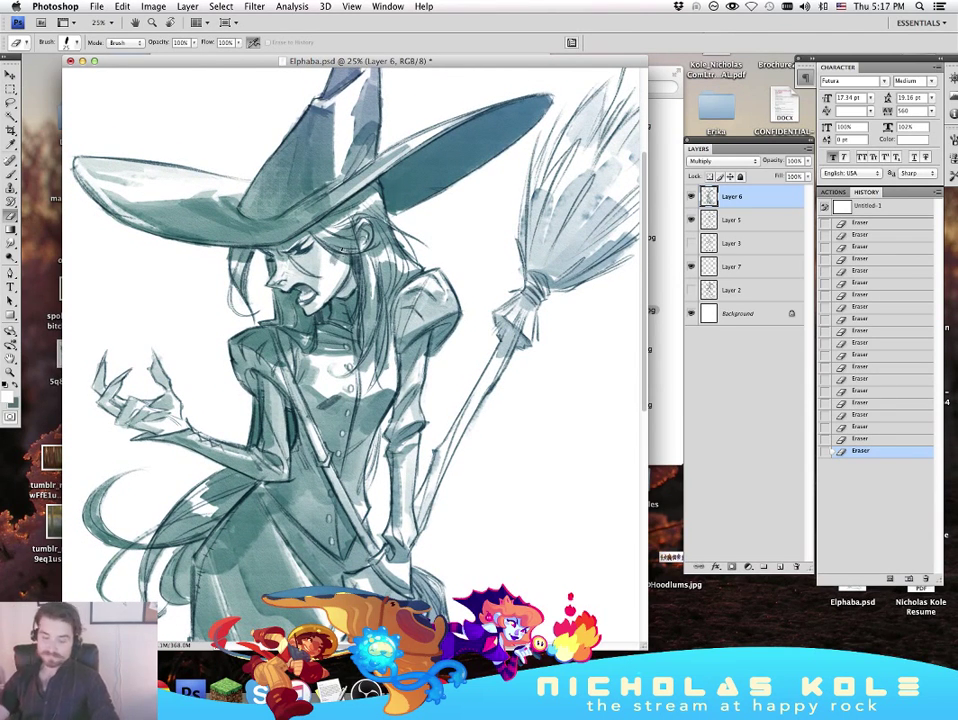
key(b)
alt+click(366, 200)
alt+click(398, 176)
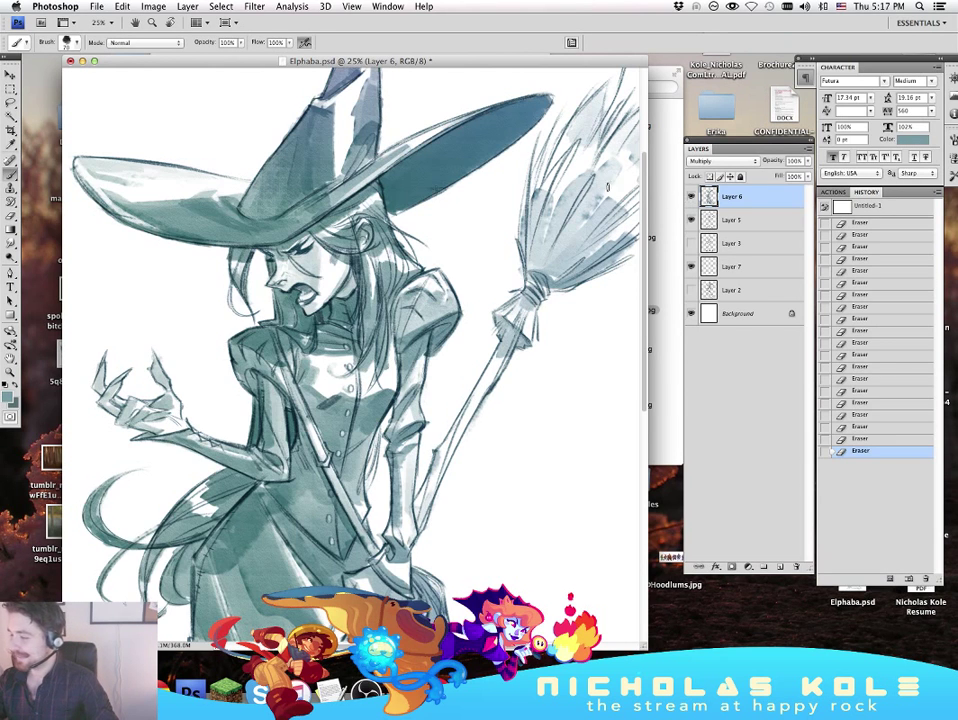
drag(187, 188, 184, 214)
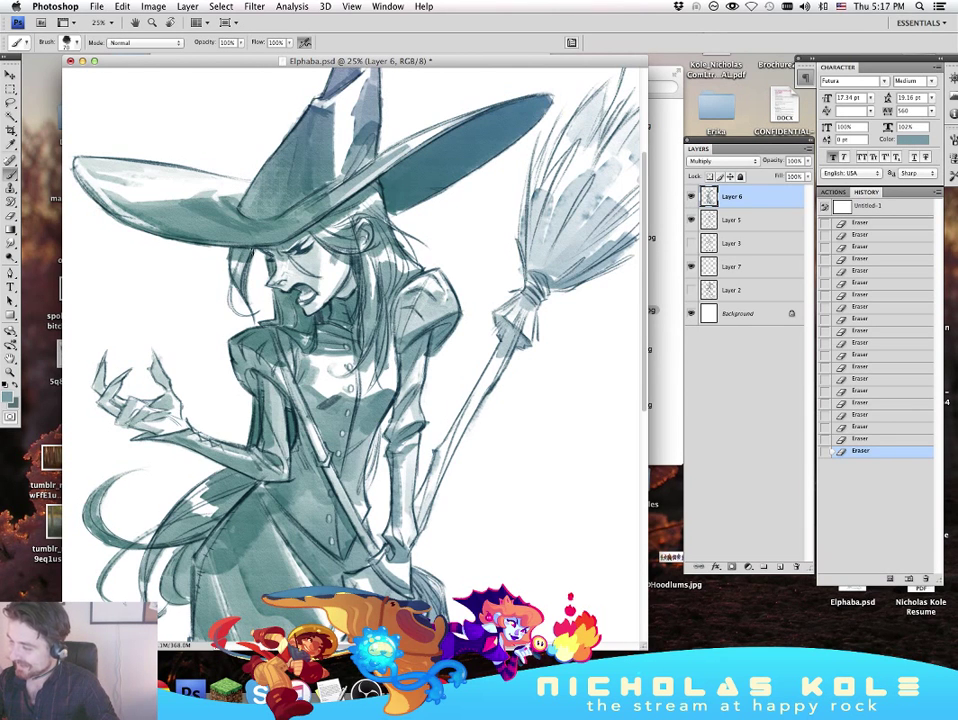
drag(244, 251, 308, 240)
drag(320, 235, 333, 230)
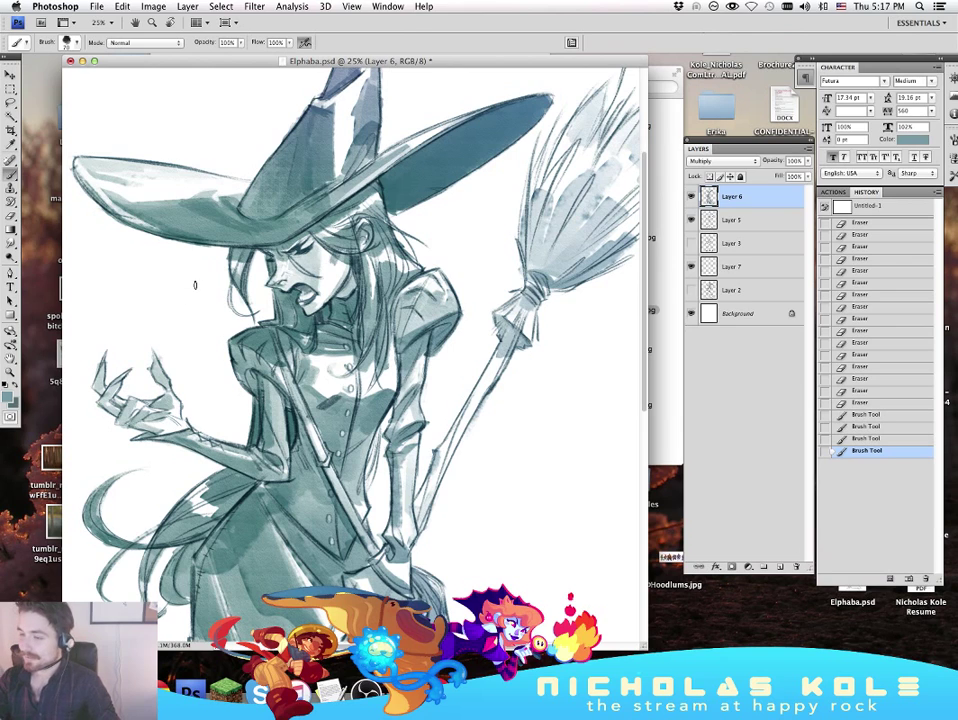
drag(197, 286, 197, 331)
key(super+z)
Step: Sample a dark teal and deepen the brim shadow above the face and the broom handle just below the bristles
alt+click(379, 180)
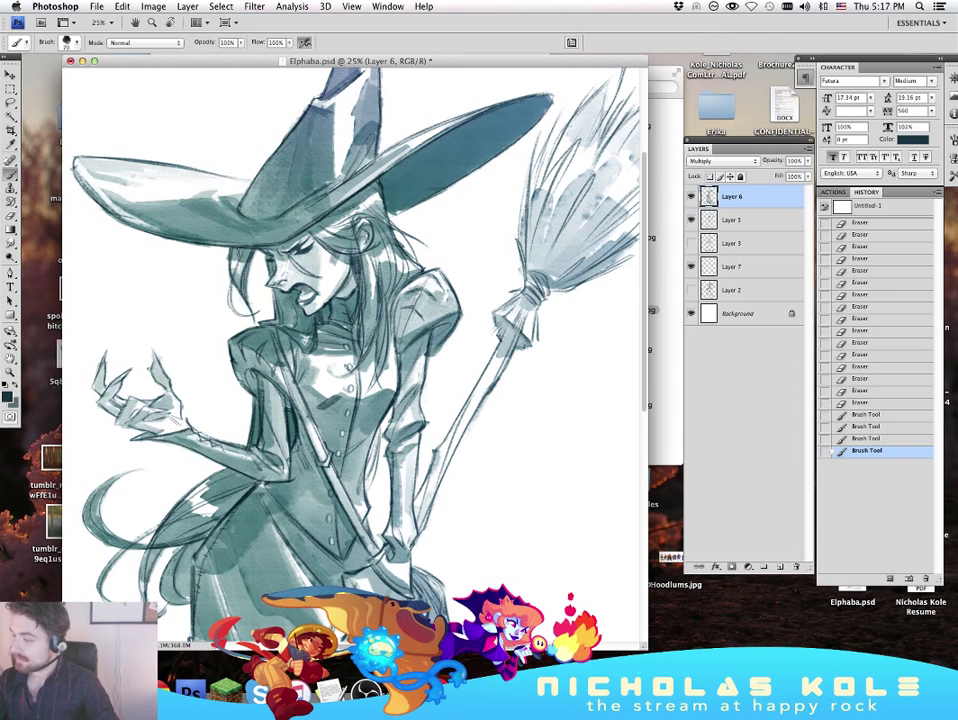
drag(308, 232, 328, 221)
drag(318, 228, 333, 217)
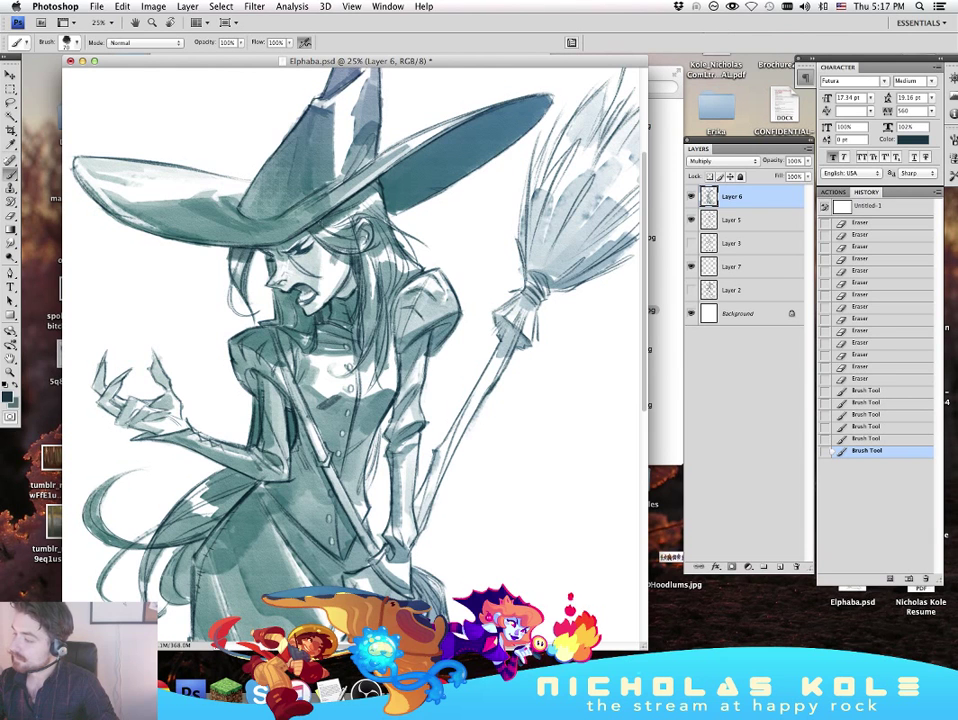
mouse_move(489, 344)
mouse_down()
mouse_move(537, 436)
mouse_move(515, 452)
mouse_move(486, 358)
mouse_up()
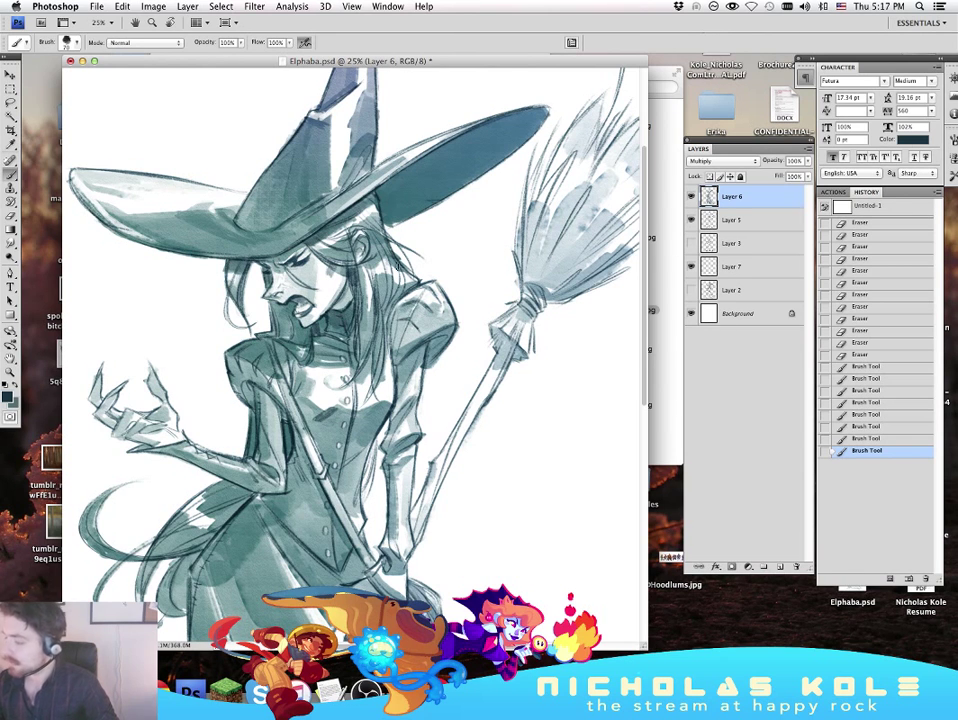
Step: Paint dark teal shading inside the underside of the right hat brim
drag(586, 429, 586, 512)
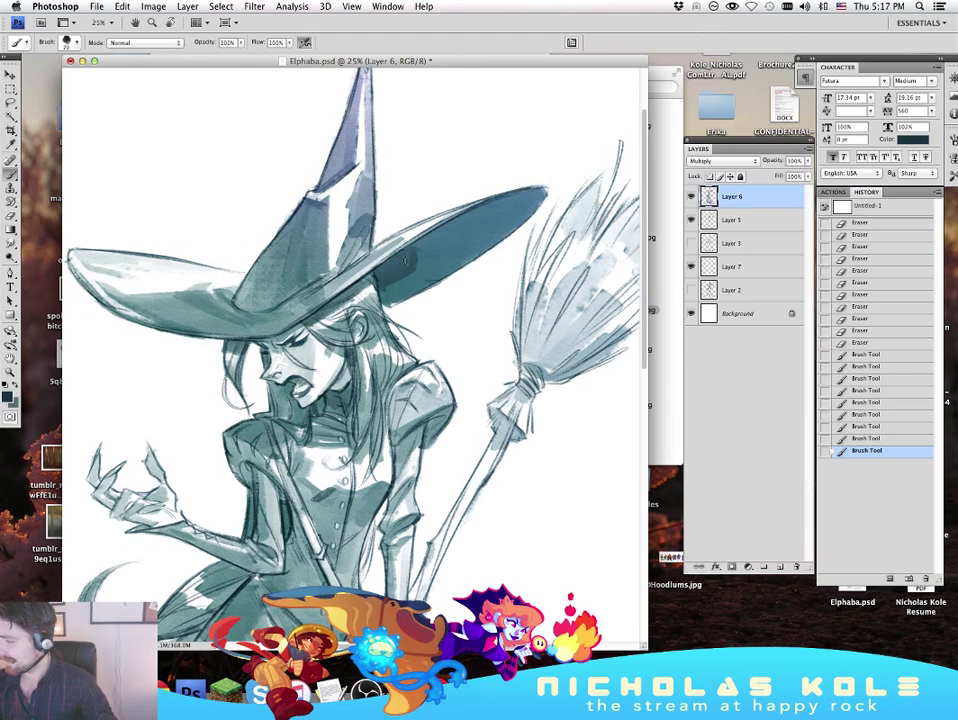
mouse_move(435, 232)
mouse_down()
mouse_move(536, 190)
mouse_move(412, 250)
mouse_move(407, 278)
mouse_move(383, 293)
mouse_move(433, 240)
mouse_up()
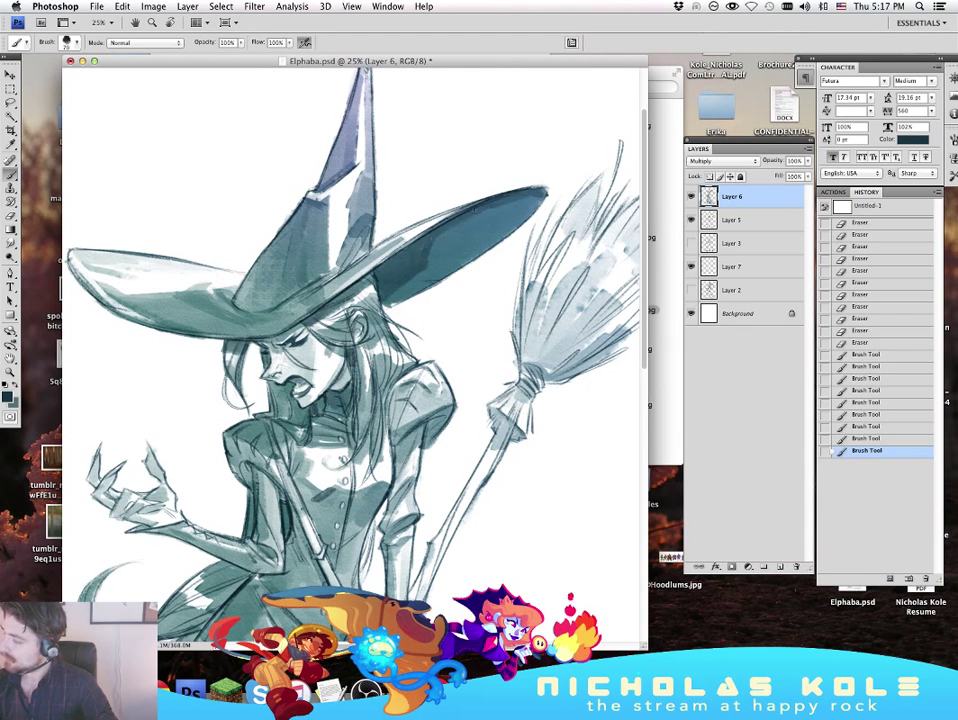
drag(568, 185, 560, 203)
Step: Examine the shading on the whole figure at a reduced zoom, then return to 25%
mouse_move(507, 534)
mouse_down()
mouse_move(525, 491)
mouse_move(539, 494)
mouse_up()
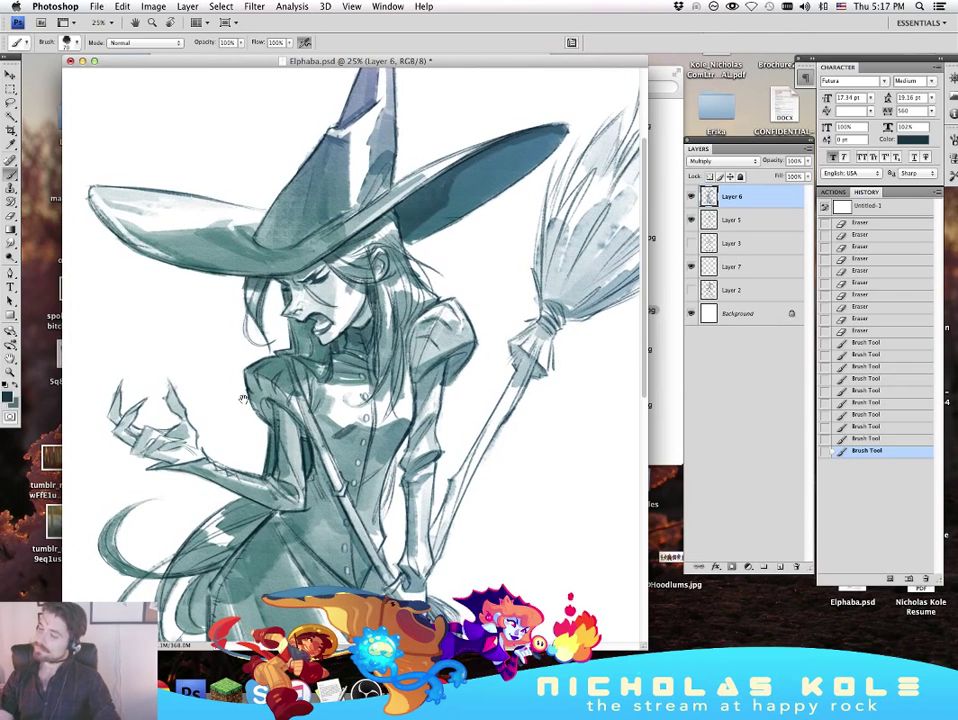
click(10, 373)
alt+click(262, 380)
alt+click(262, 380)
alt+click(262, 380)
alt+click(262, 380)
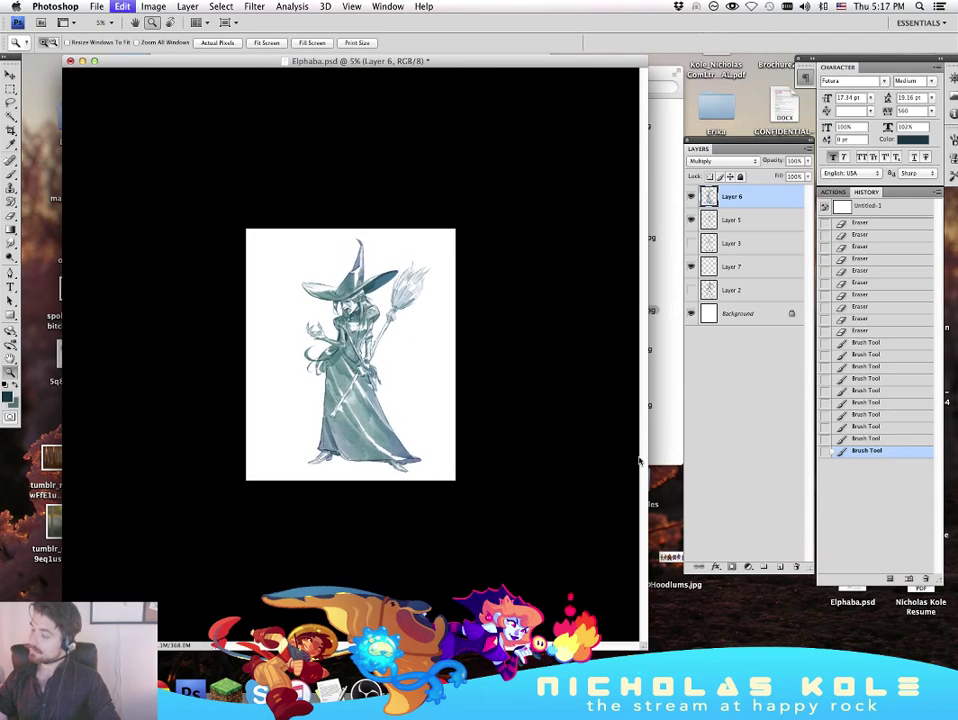
click(420, 308)
click(420, 308)
click(420, 308)
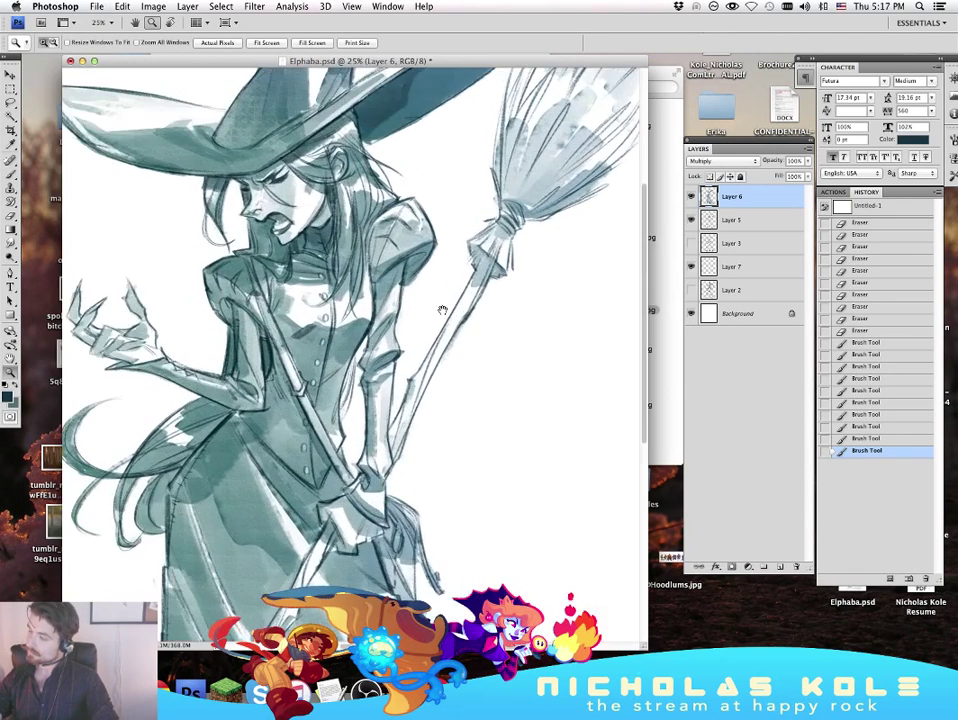
Step: Darken the hair around the ear with short dark teal brush strokes
drag(441, 308, 498, 385)
key(b)
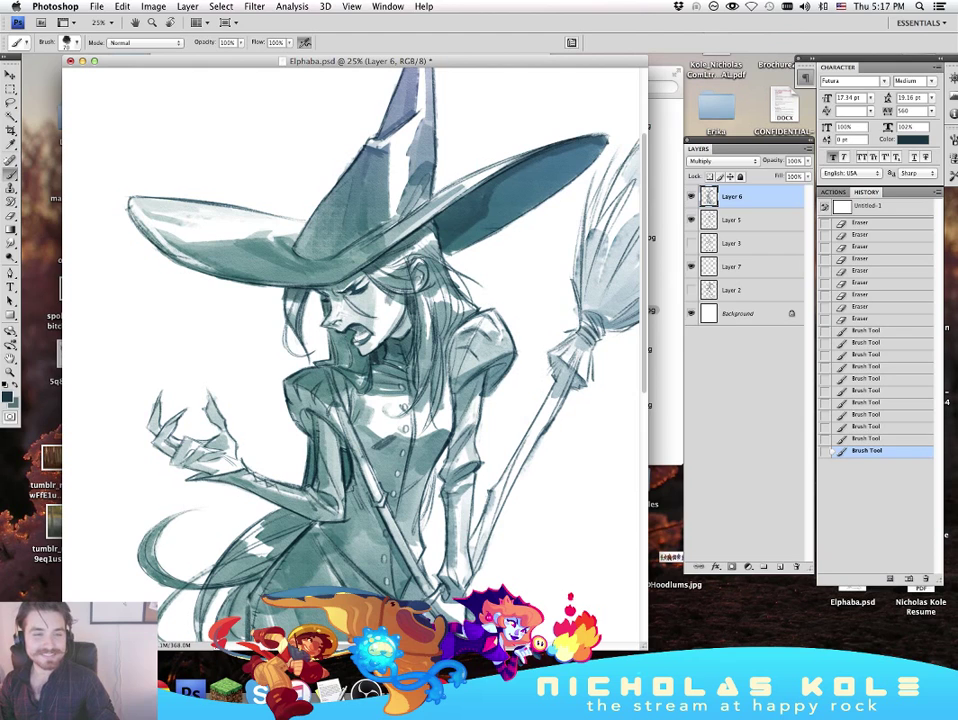
key(Tab)
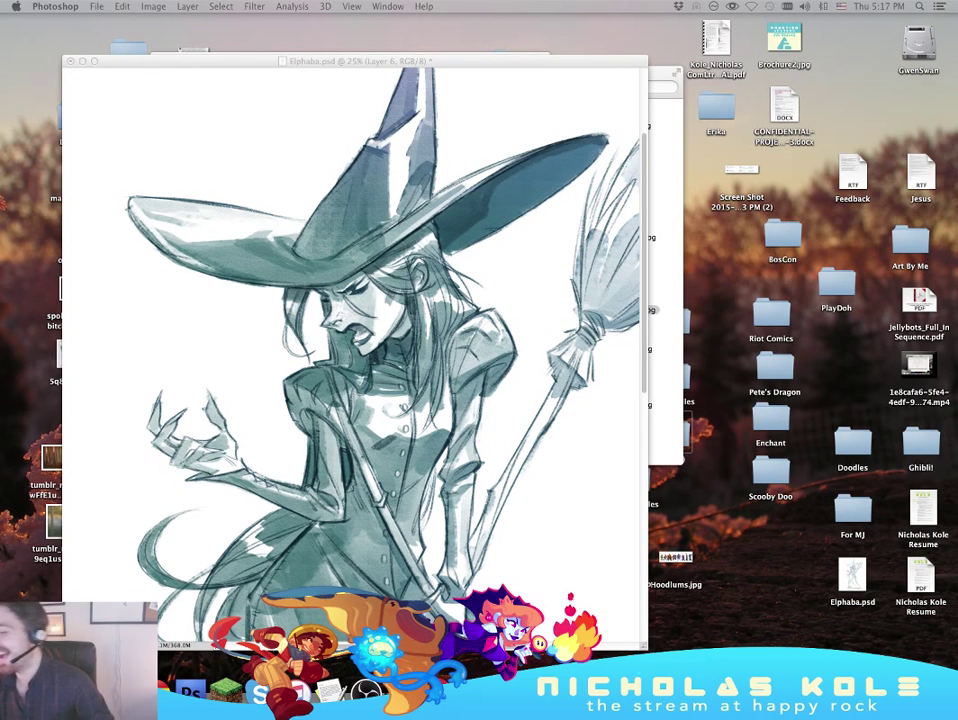
key(Tab)
drag(573, 409, 541, 344)
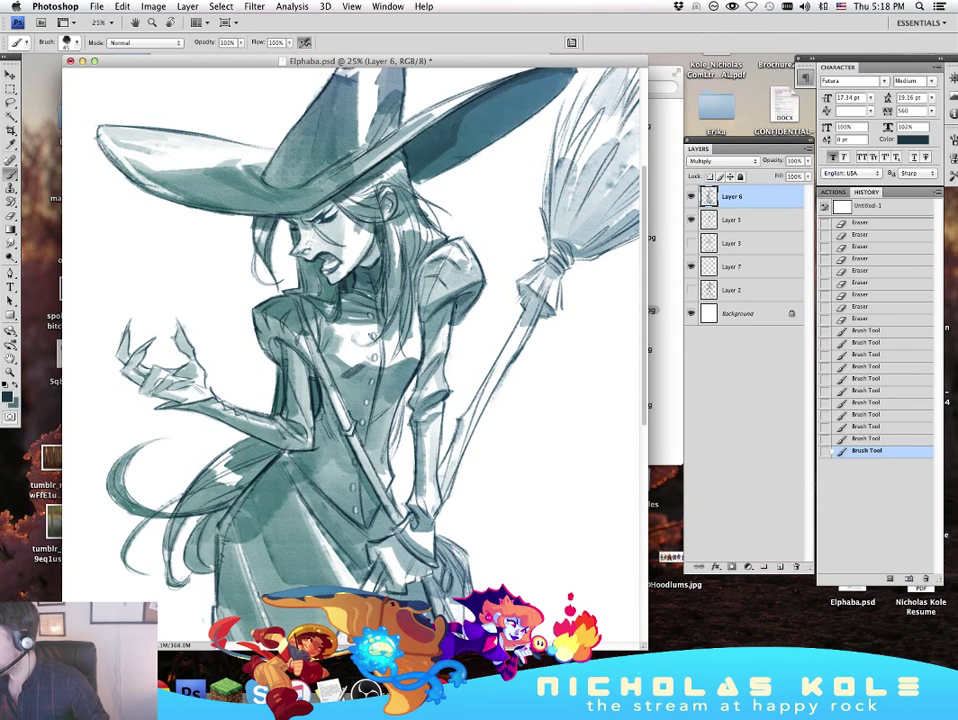
drag(389, 188, 387, 194)
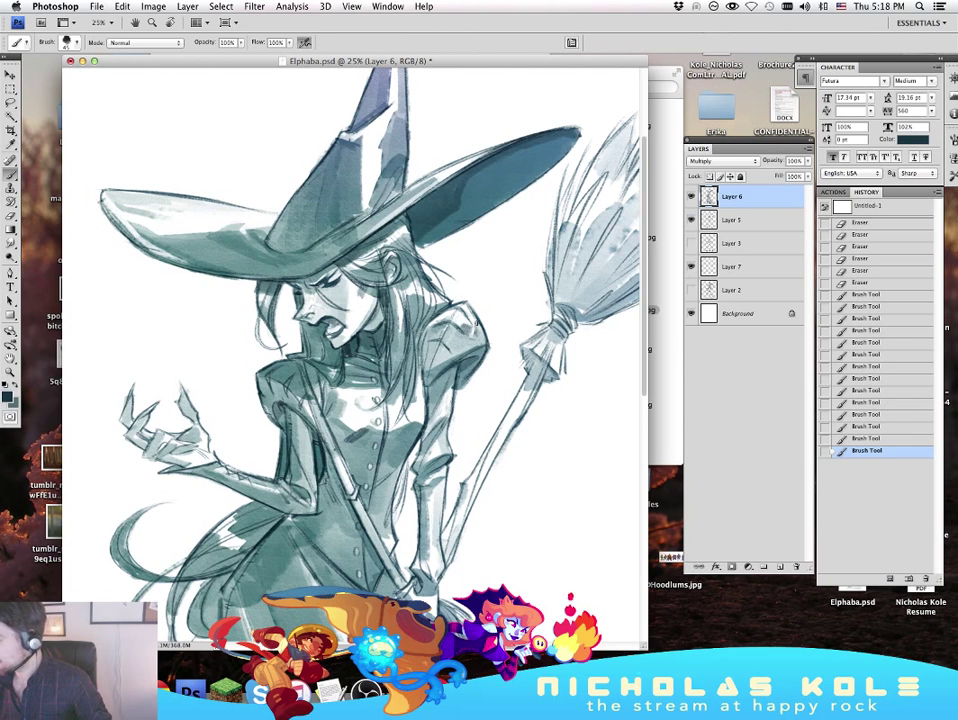
Step: Extend the dark teal shadow with a long stroke from the hair outward along the right brim's underside
drag(552, 432, 572, 499)
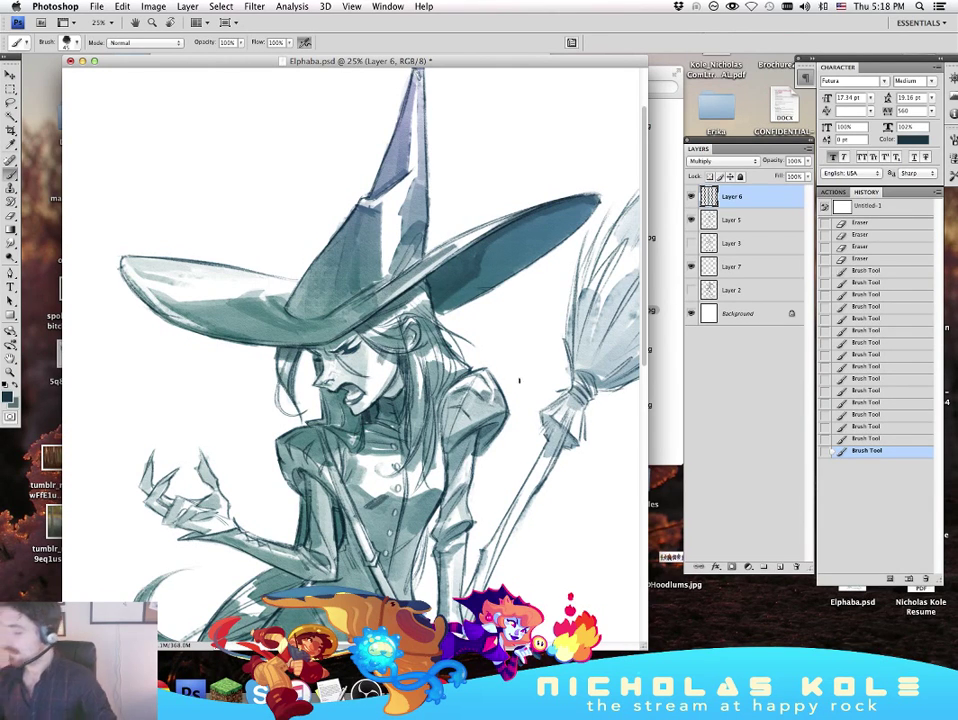
drag(538, 567, 465, 507)
mouse_move(393, 225)
mouse_down()
mouse_move(468, 166)
mouse_move(496, 165)
mouse_up()
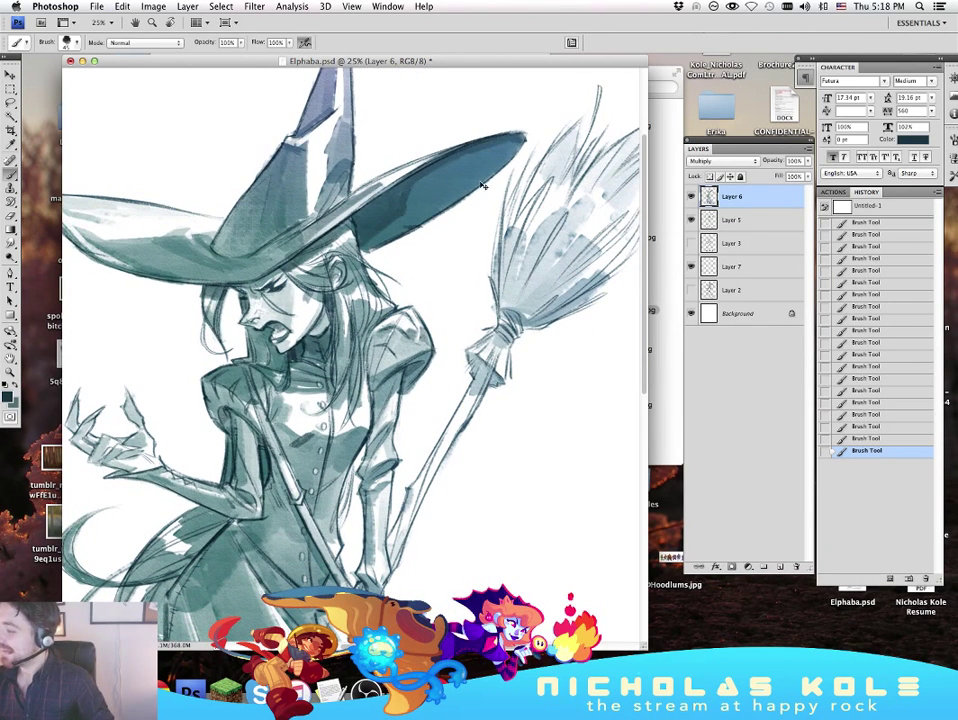
Step: Erase along the lower edge of the right hat brim with short strokes to clean up the shadow
drag(527, 303, 653, 396)
key(e)
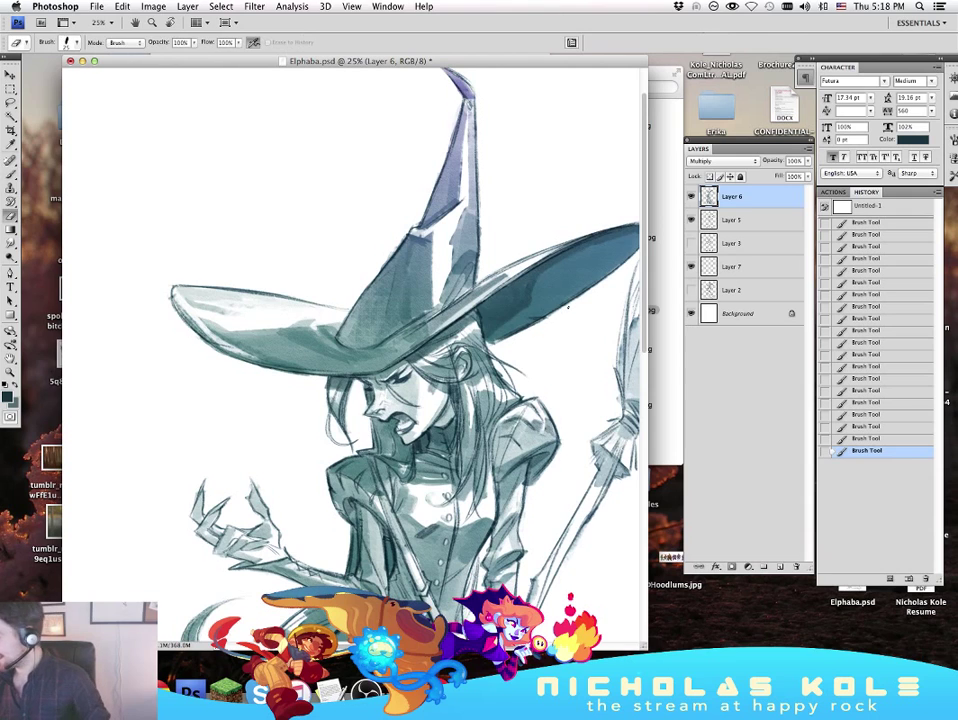
drag(508, 338, 538, 323)
drag(522, 330, 554, 312)
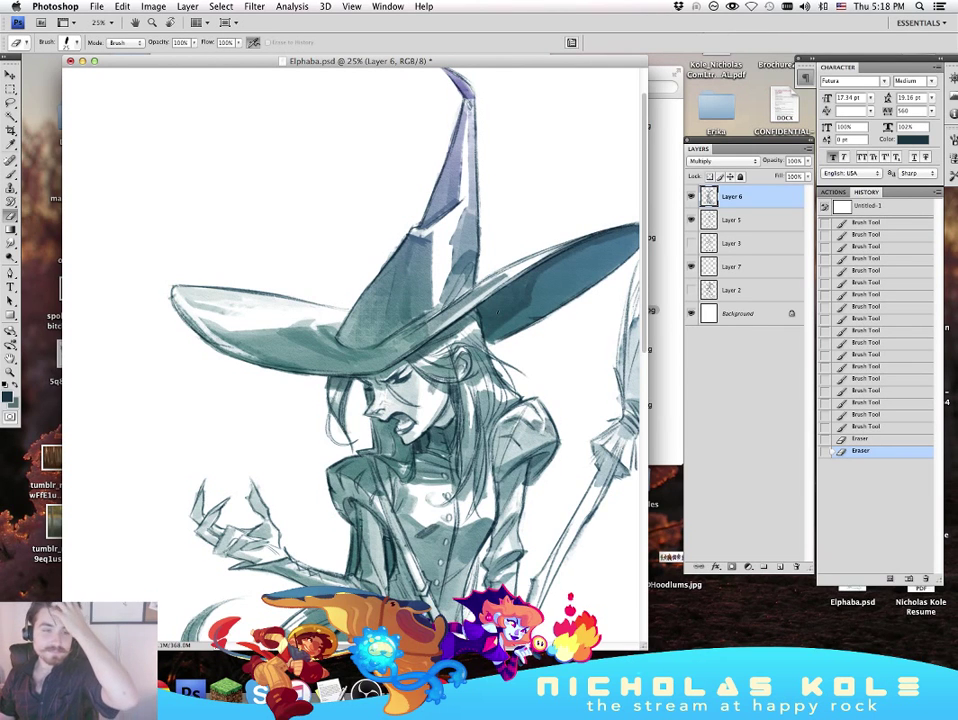
key(Tab)
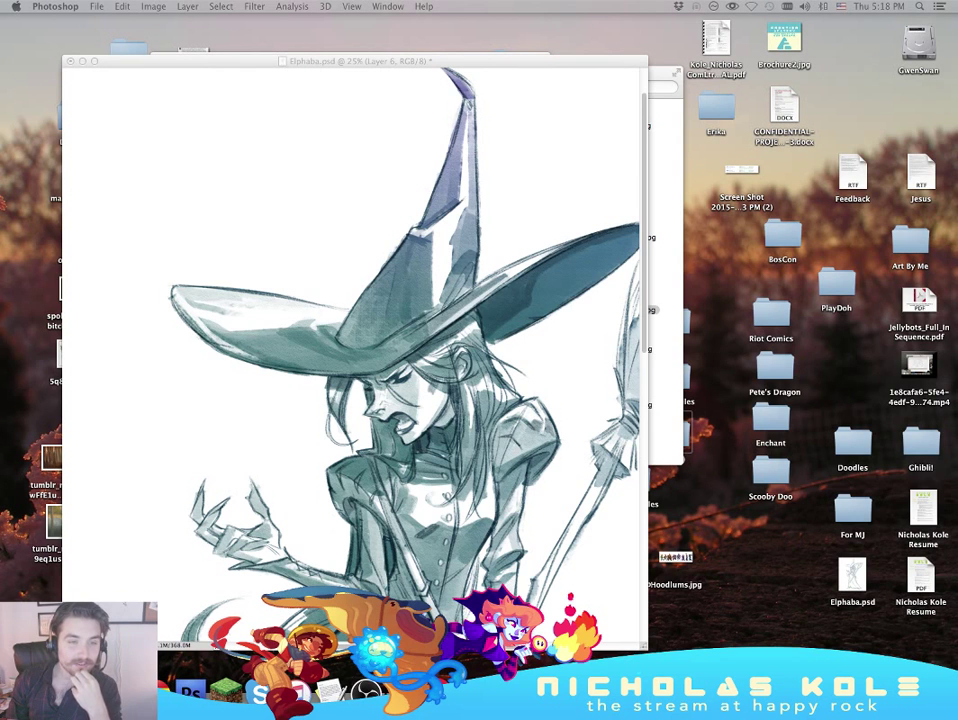
Step: Brush dark teal on the outermost finger of the raised hand and trim the edge with the eraser
scroll(492, 370, down, 5)
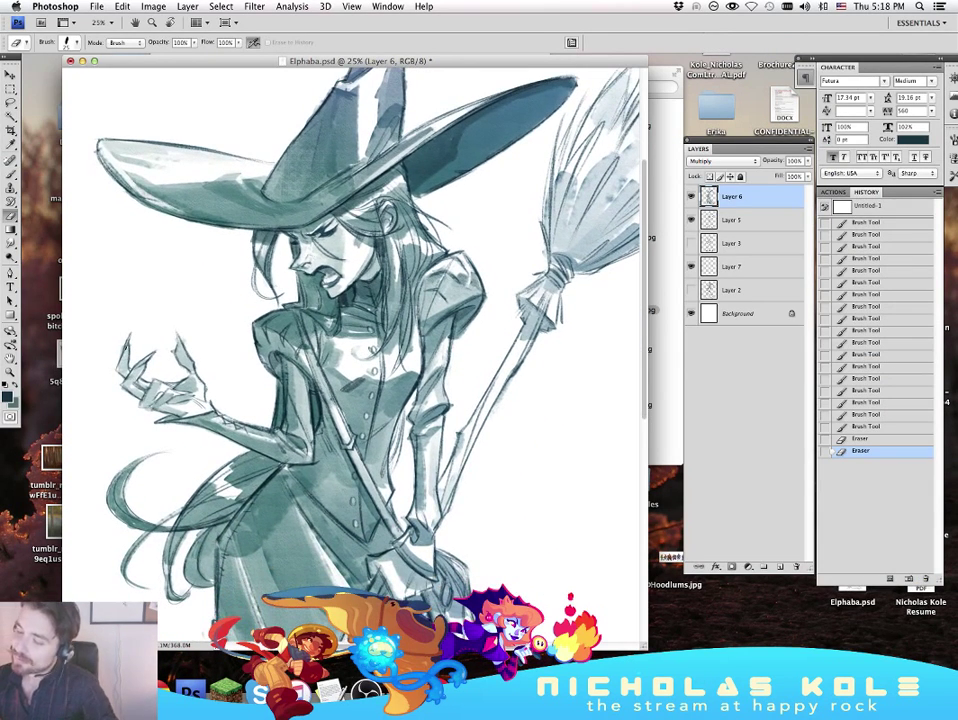
key(b)
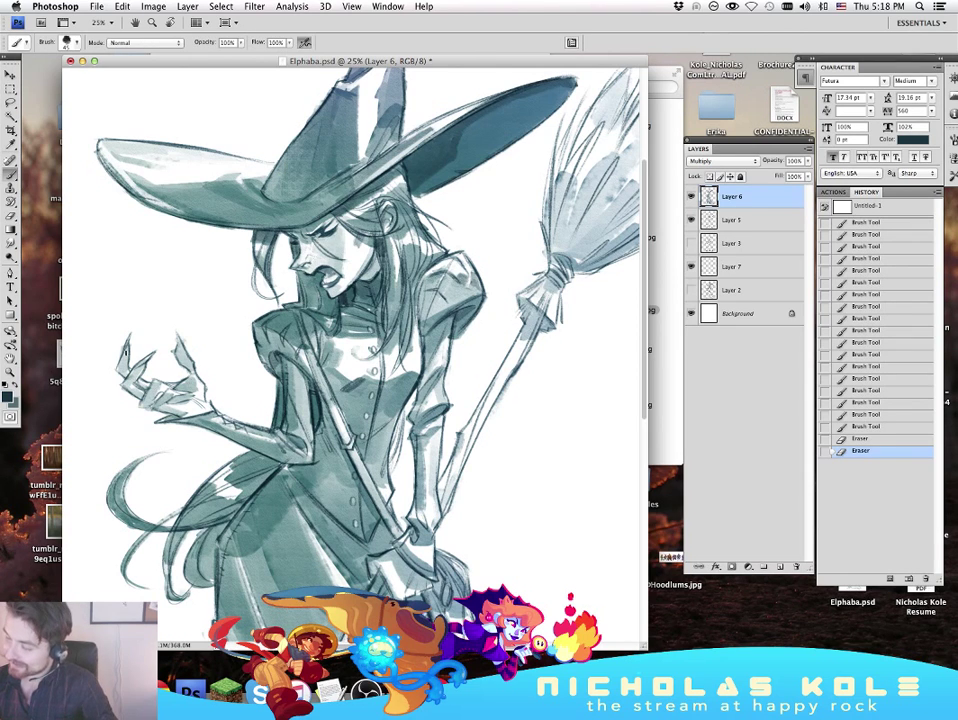
drag(127, 346, 116, 372)
key(e)
click(114, 372)
Step: Reinforce the right edge of the skirt down to the trailing hem with repeated dark teal strokes
key(z)
alt+click(402, 384)
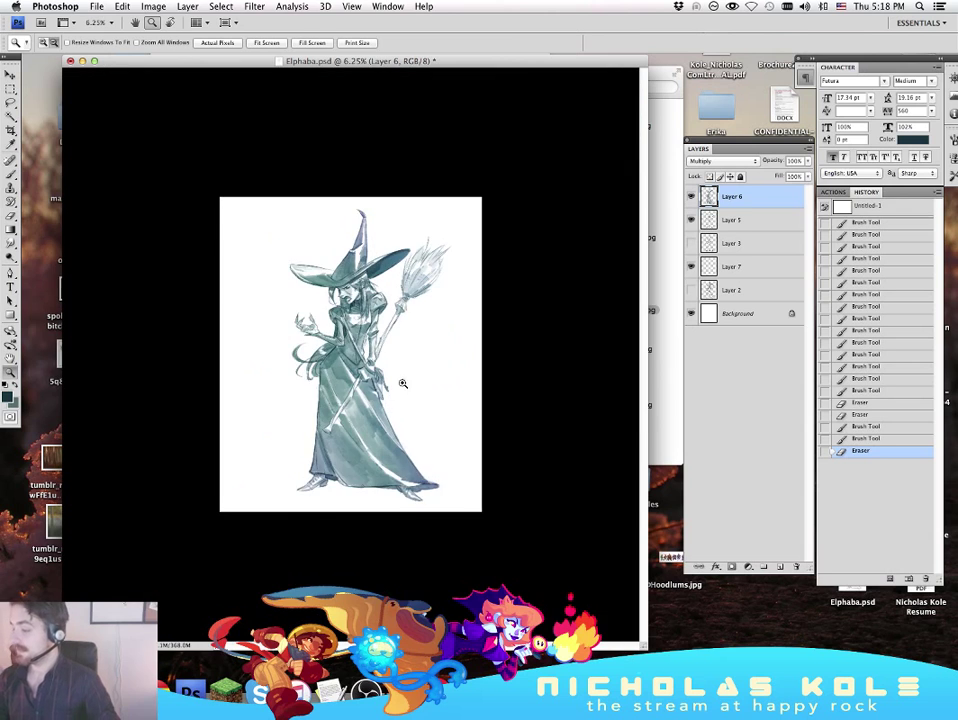
click(419, 372)
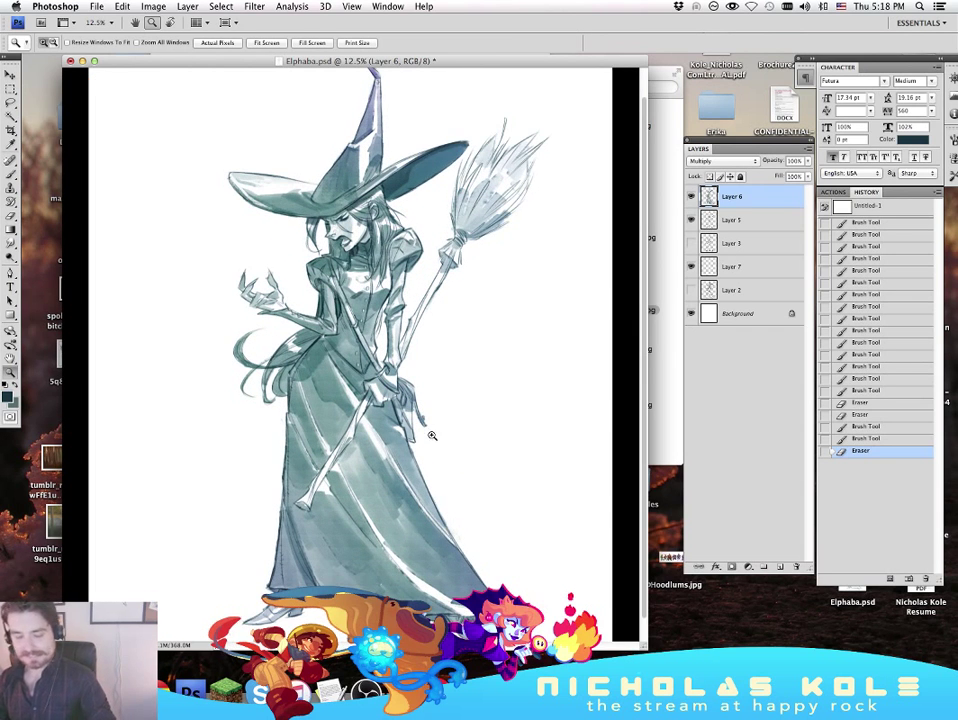
key(b)
drag(454, 508, 486, 556)
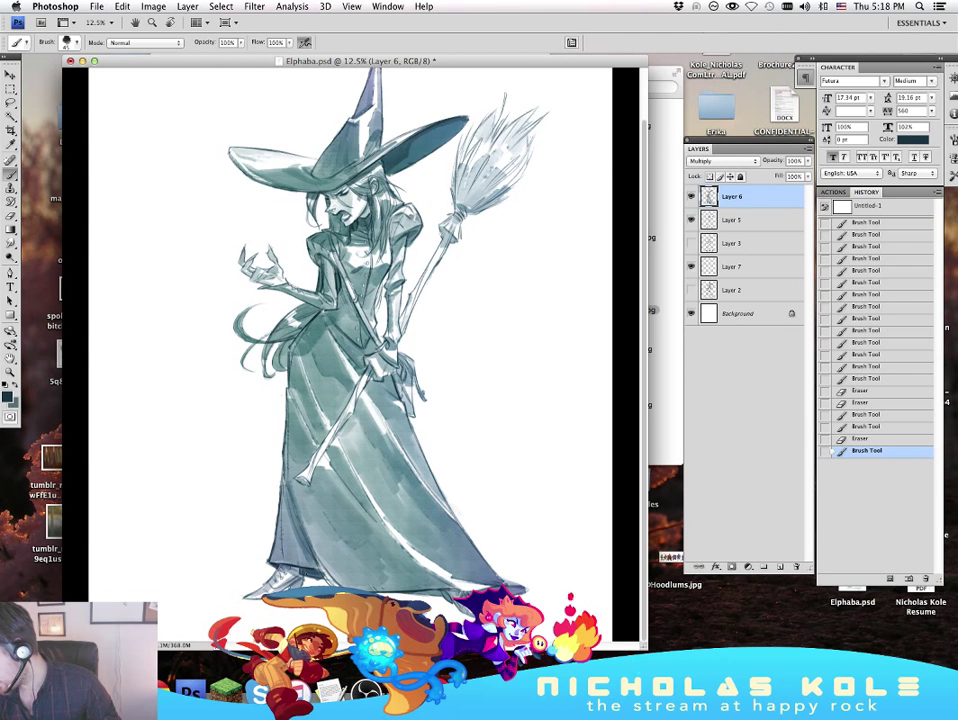
drag(496, 578, 517, 587)
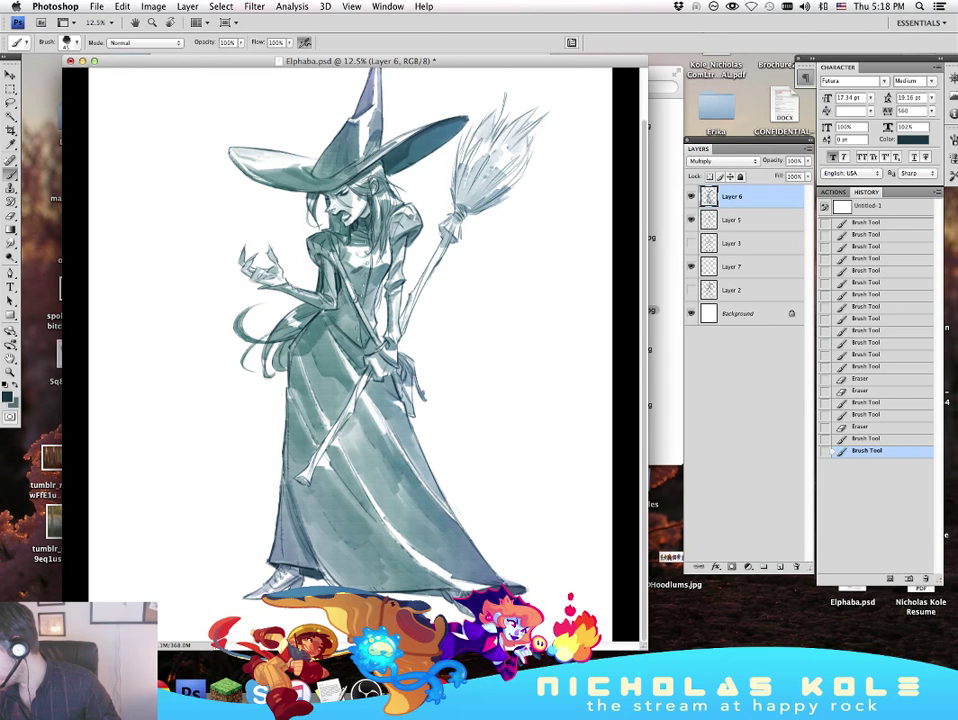
drag(490, 575, 508, 586)
drag(494, 577, 514, 587)
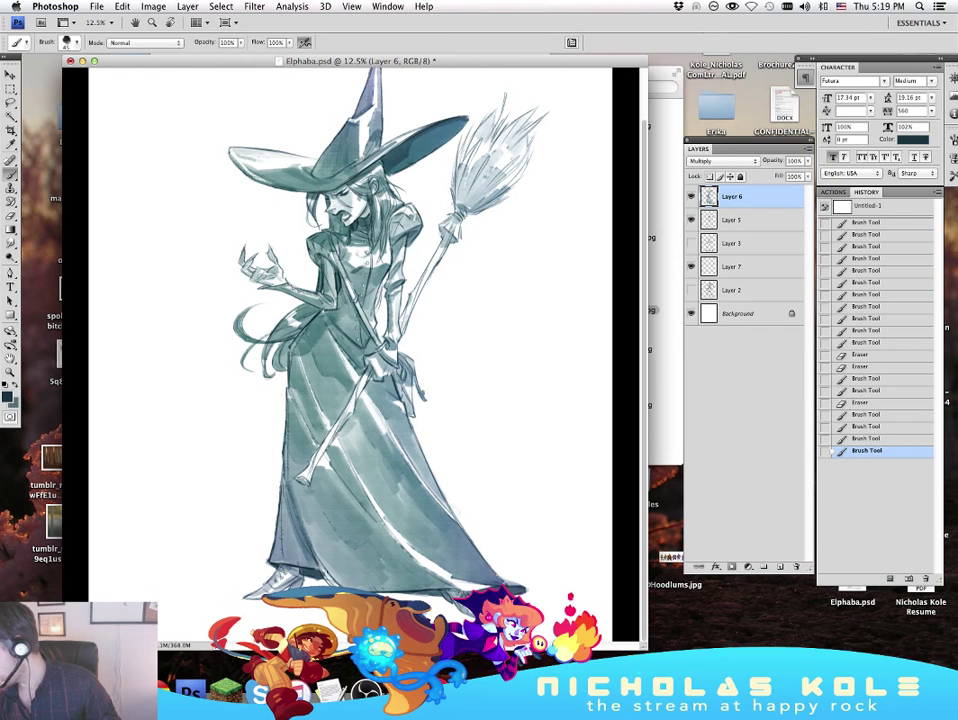
drag(492, 577, 508, 586)
drag(493, 577, 512, 587)
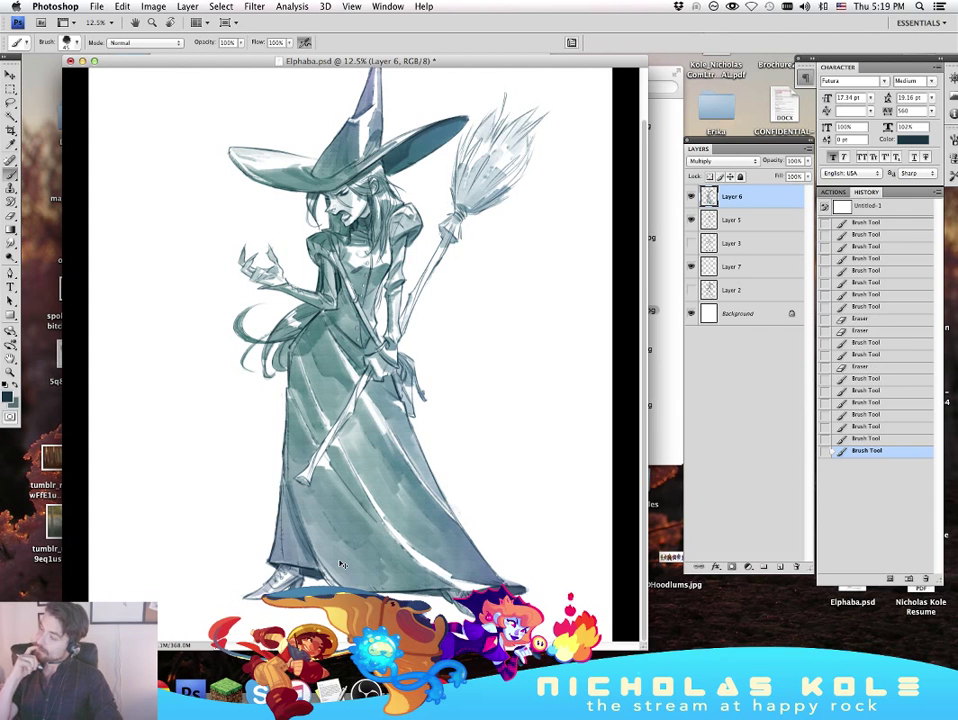
Step: Add dark teal accents to the puffed sleeve on the right shoulder and the forearm of the raised hand
key(z)
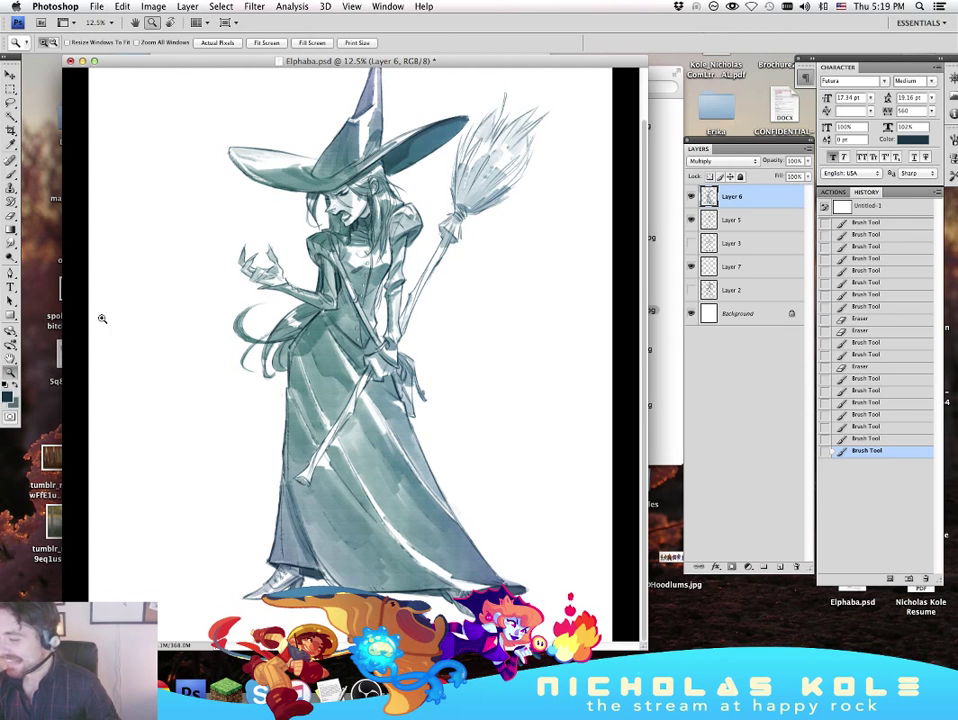
click(270, 266)
key(b)
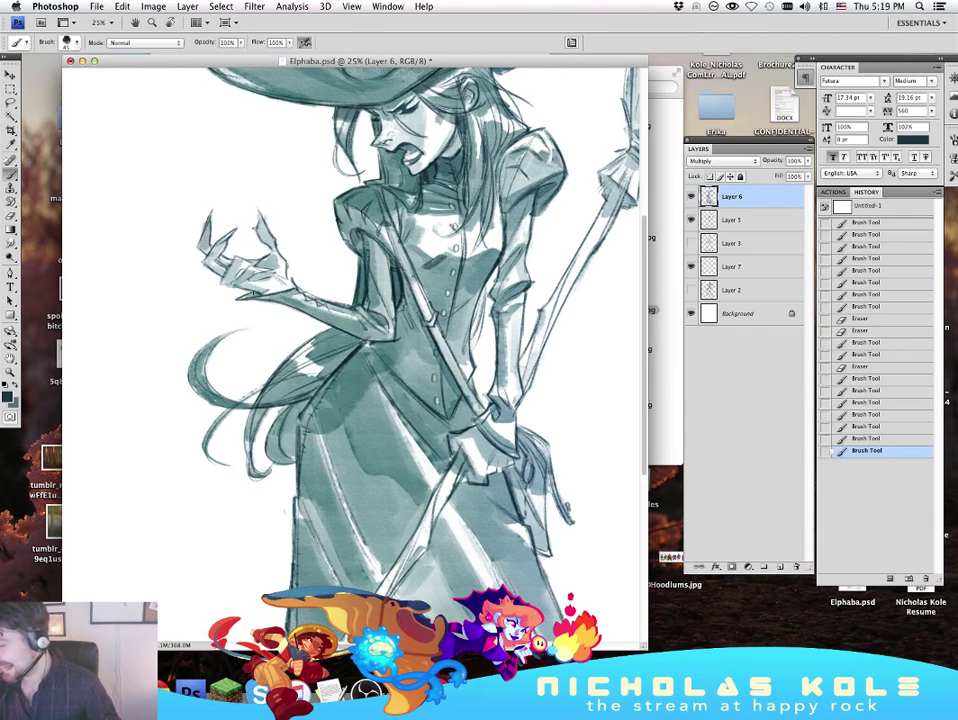
drag(526, 142, 533, 154)
drag(528, 142, 536, 155)
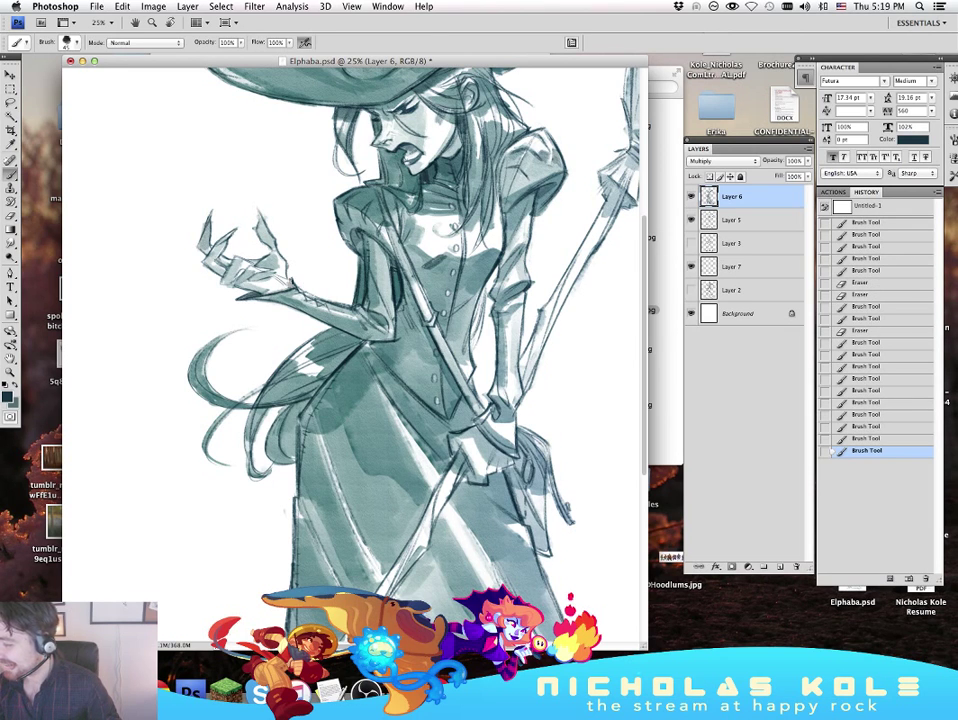
drag(314, 291, 320, 297)
Step: Add small dark teal accents beside the left shoulder and at the wrist above the hand gripping the broom
mouse_move(572, 452)
mouse_down()
mouse_move(543, 522)
mouse_move(526, 487)
mouse_up()
drag(339, 246, 356, 256)
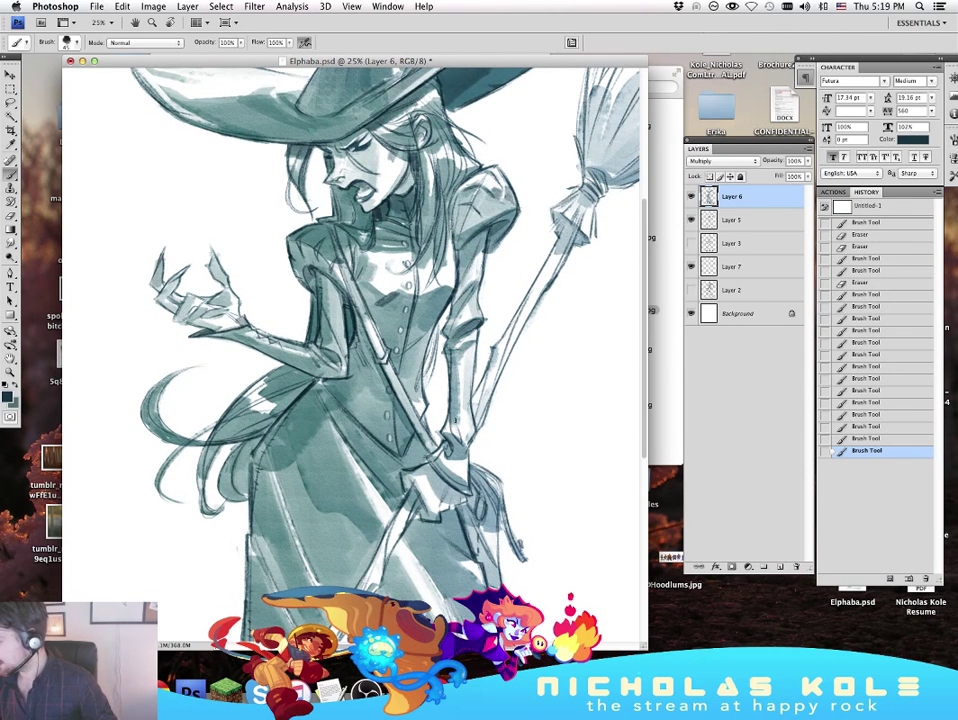
drag(456, 433, 462, 441)
drag(558, 443, 521, 391)
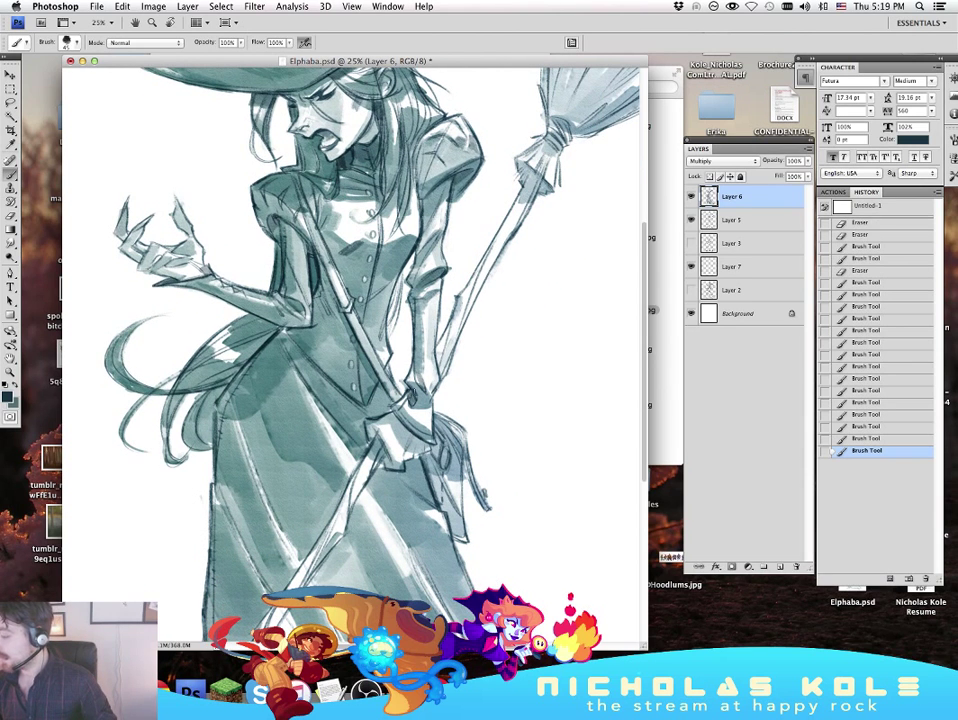
scroll(556, 400, up, 5)
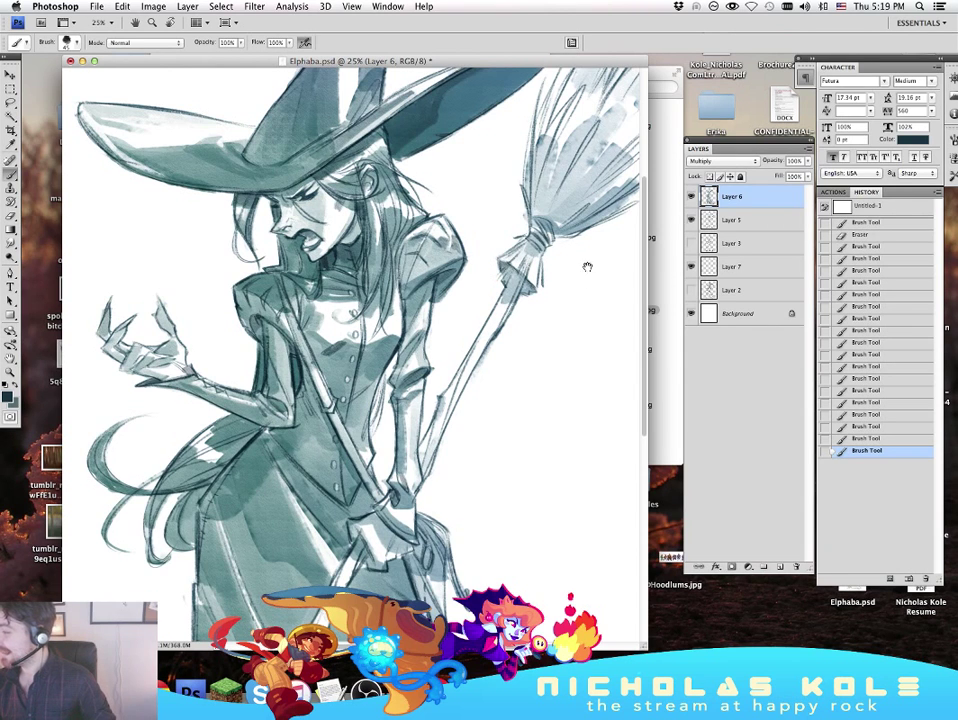
drag(588, 267, 531, 335)
drag(494, 282, 503, 298)
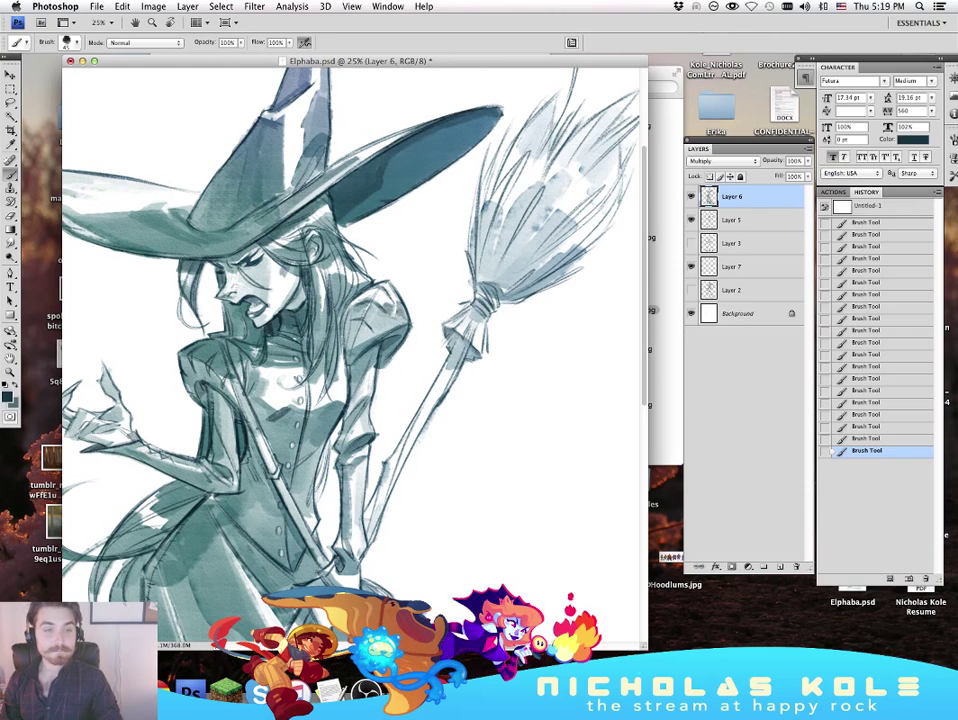
key(Tab)
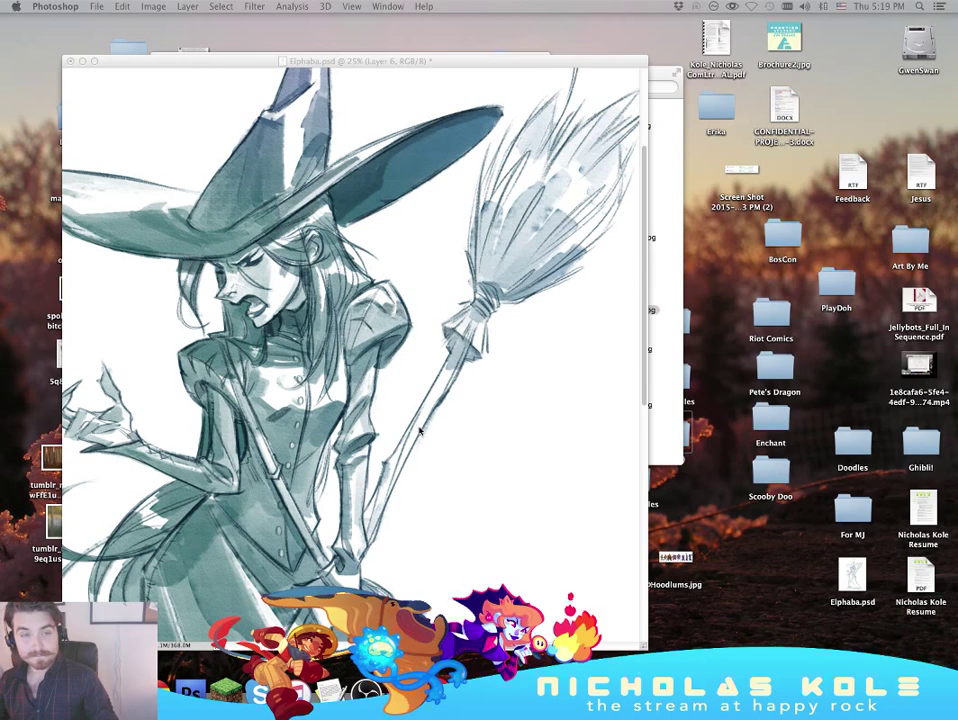
key(Tab)
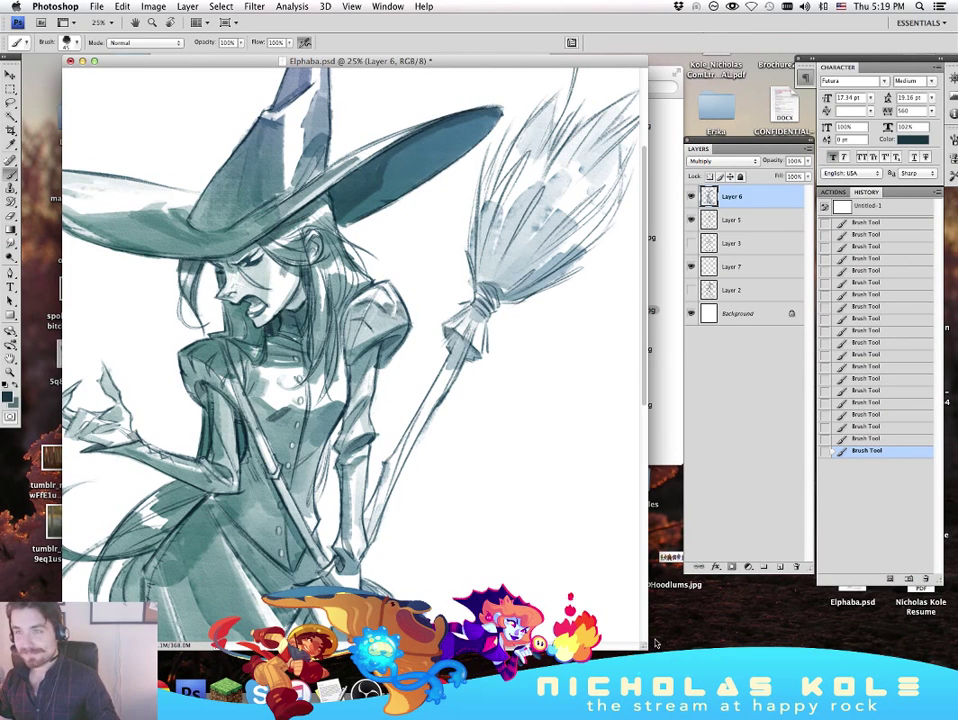
Step: Switch to Finder, bring the Robin folder window forward and enlarge it to view more of its image files
click(674, 627)
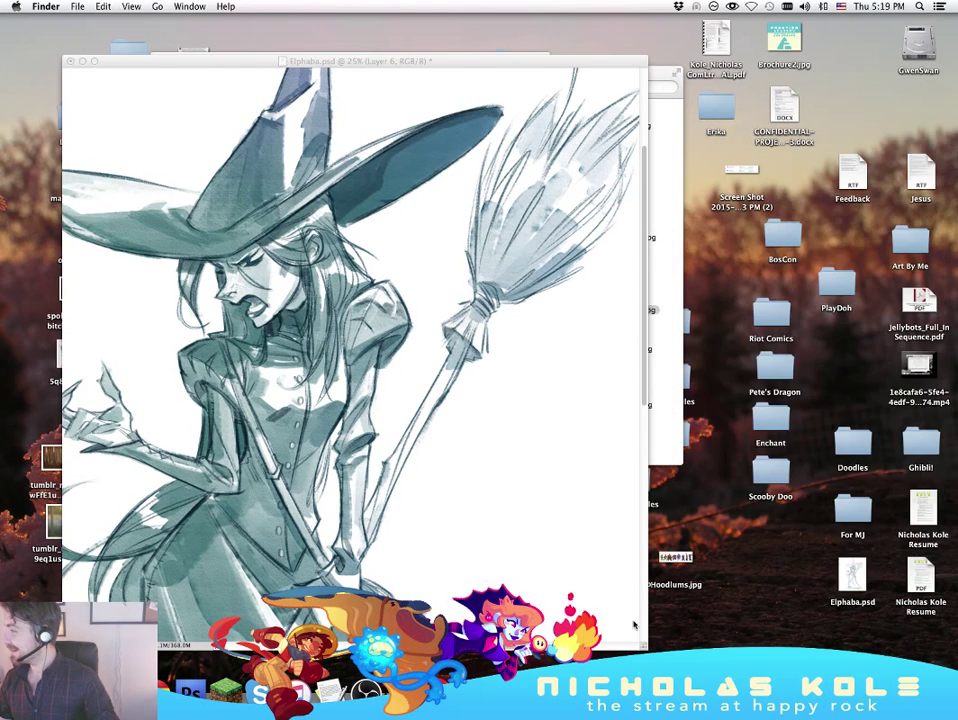
click(635, 622)
drag(647, 649, 655, 643)
click(668, 120)
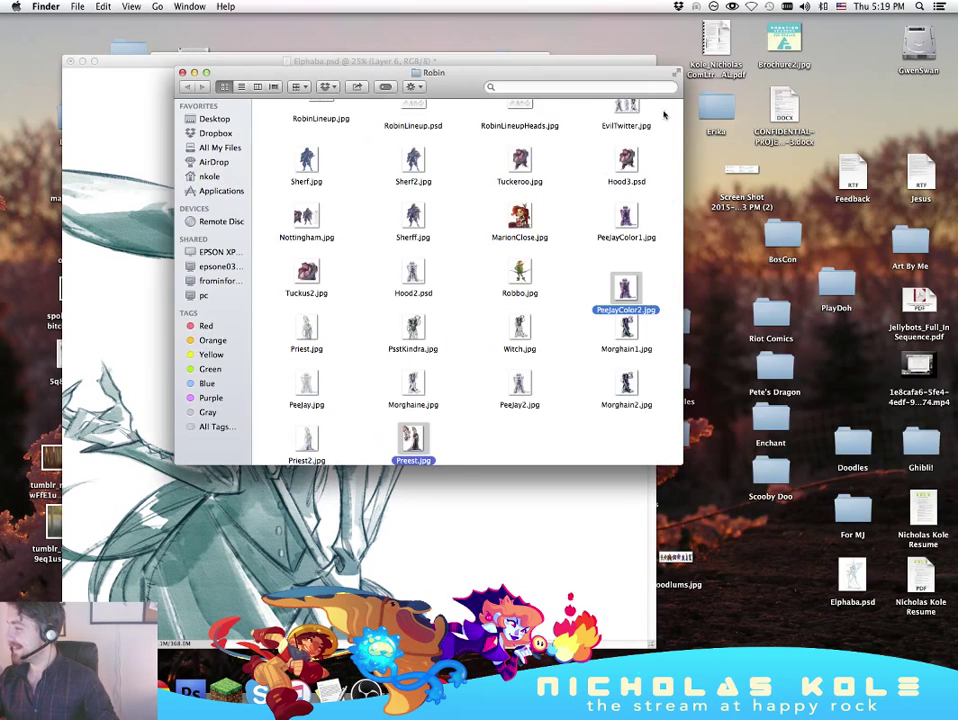
drag(622, 75, 748, 85)
drag(809, 474, 880, 585)
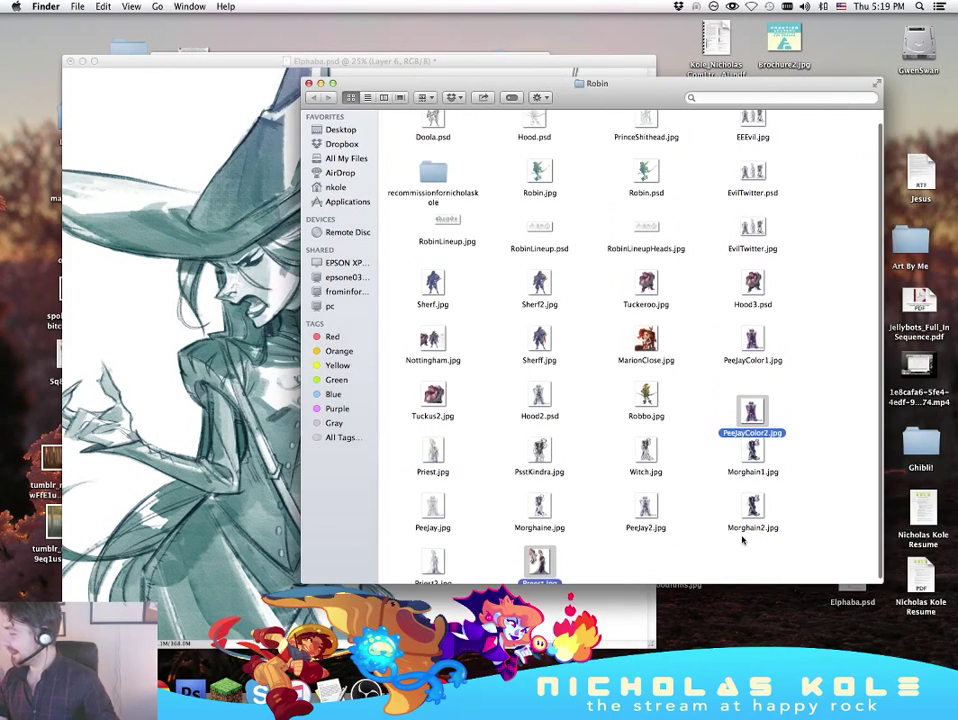
Step: Return to Elphaba.psd in Photoshop and zoom out to 16.7% to examine the witch's overall shading
click(243, 432)
key(z)
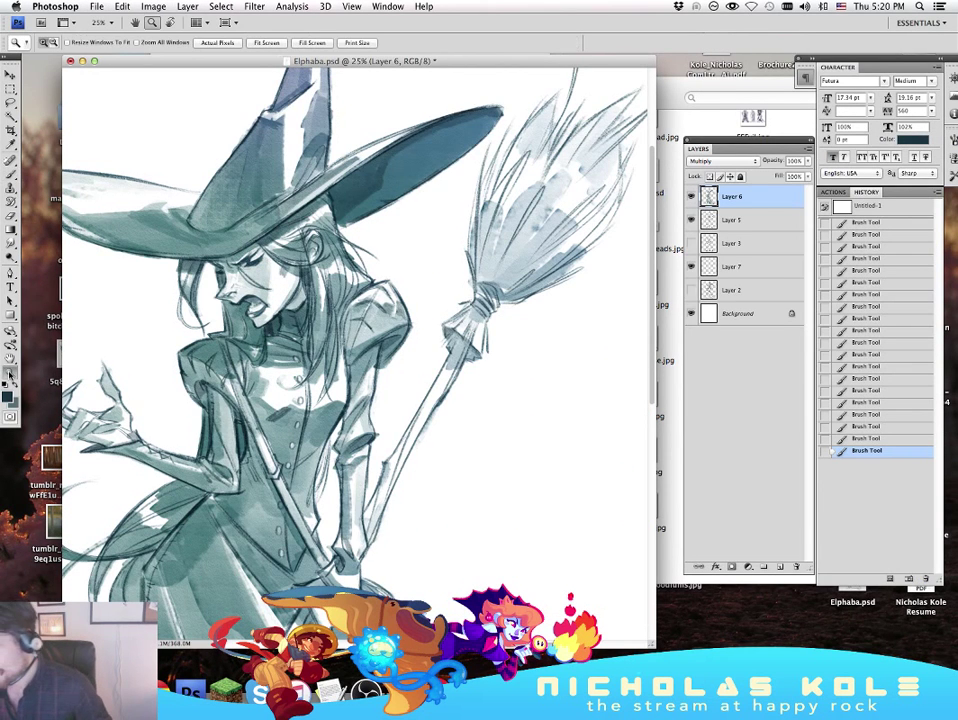
alt+click(508, 356)
click(495, 348)
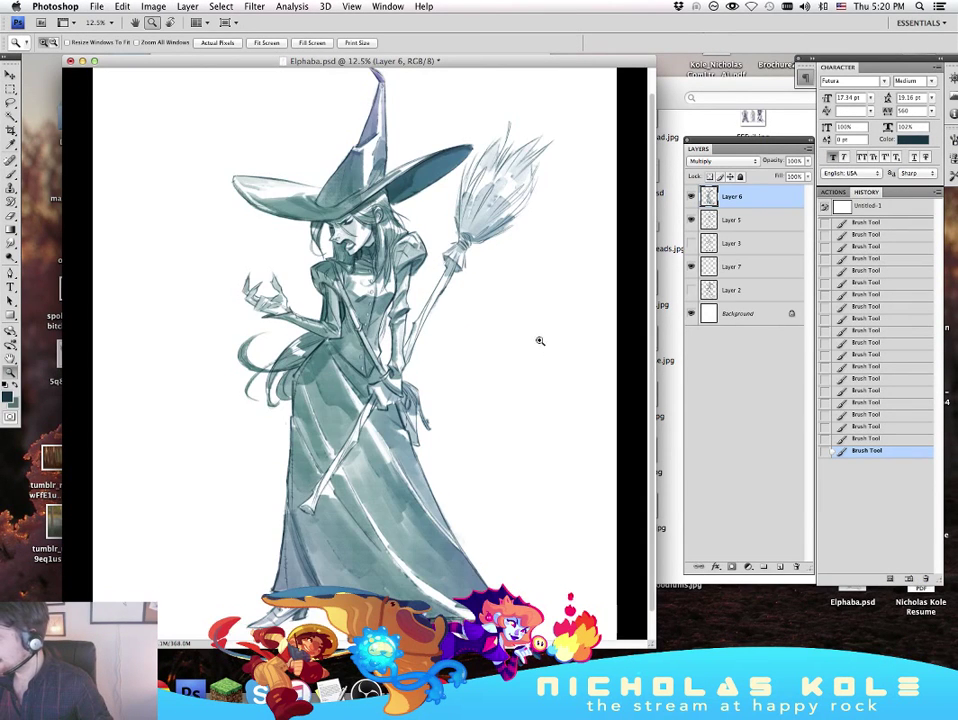
drag(507, 348, 531, 395)
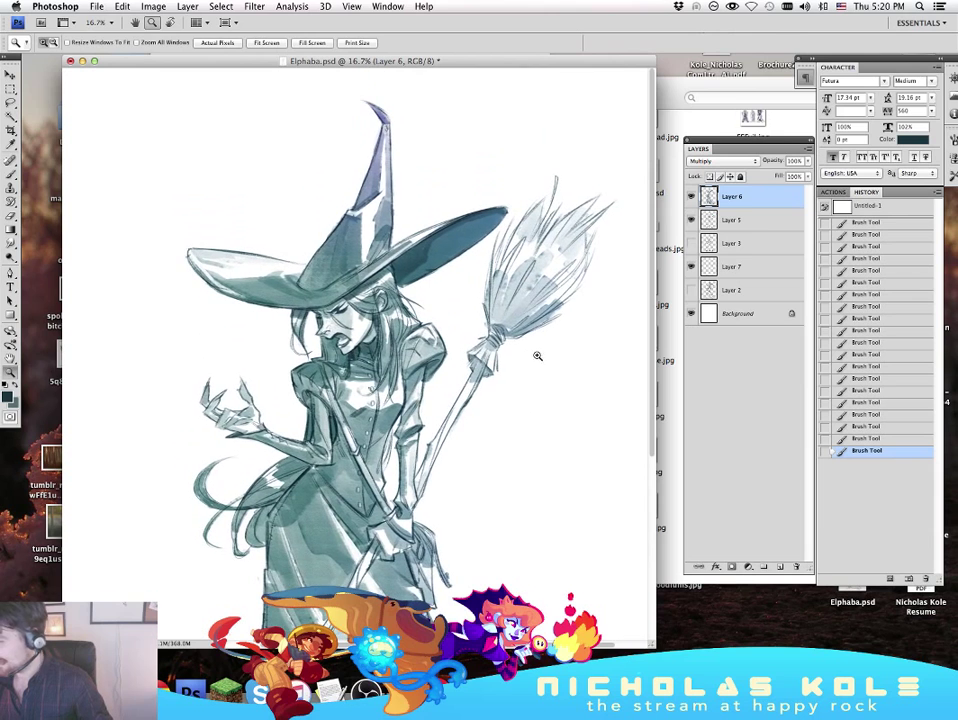
key(b)
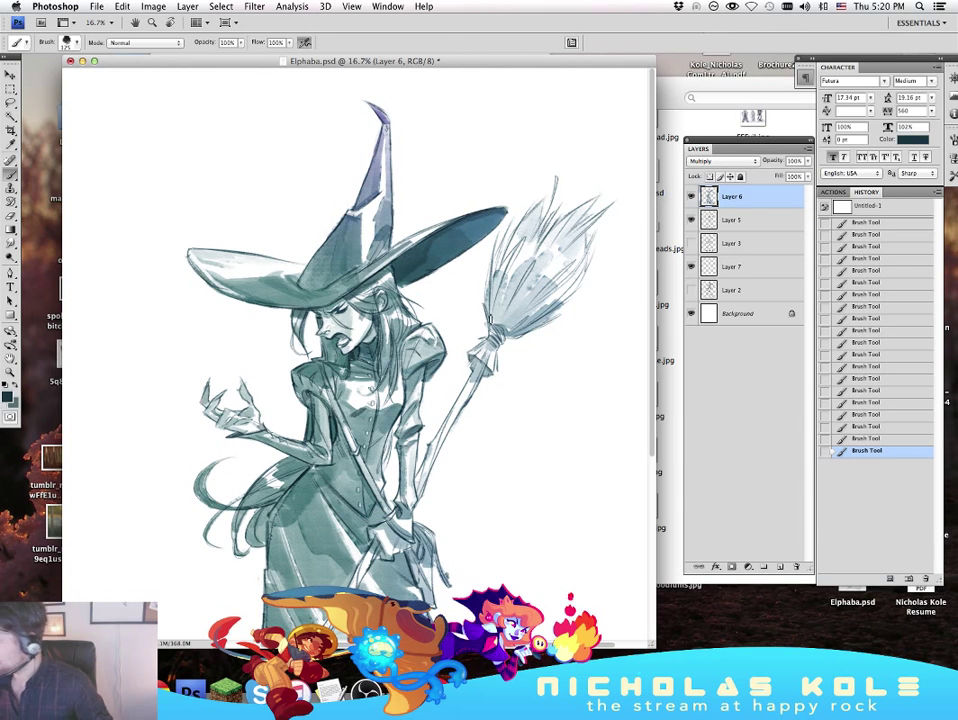
key(e)
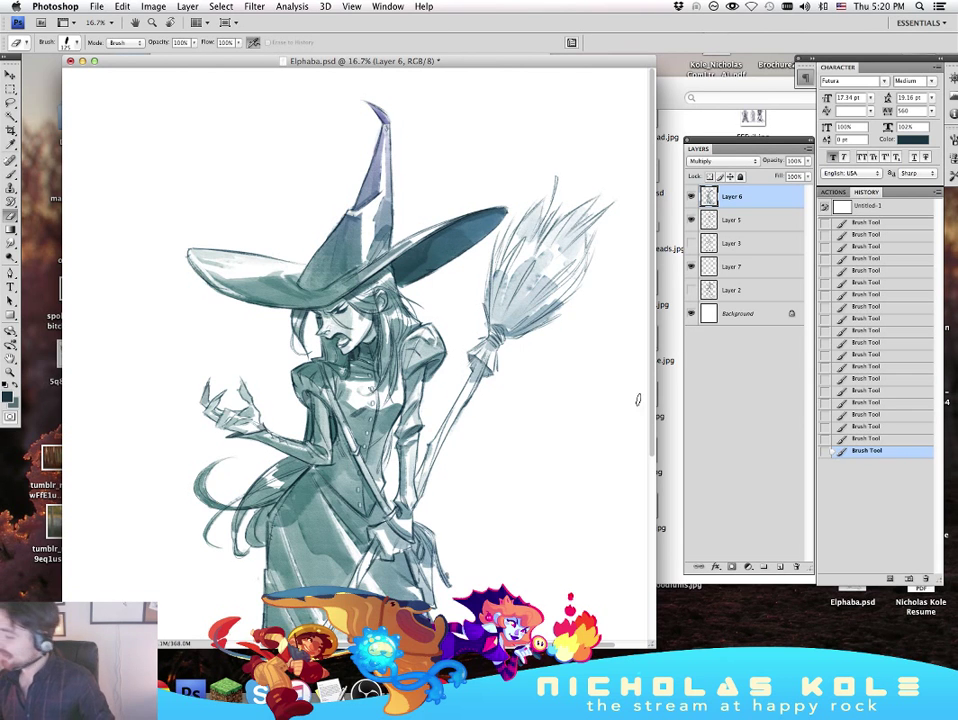
scroll(584, 481, down, 5)
drag(582, 451, 575, 500)
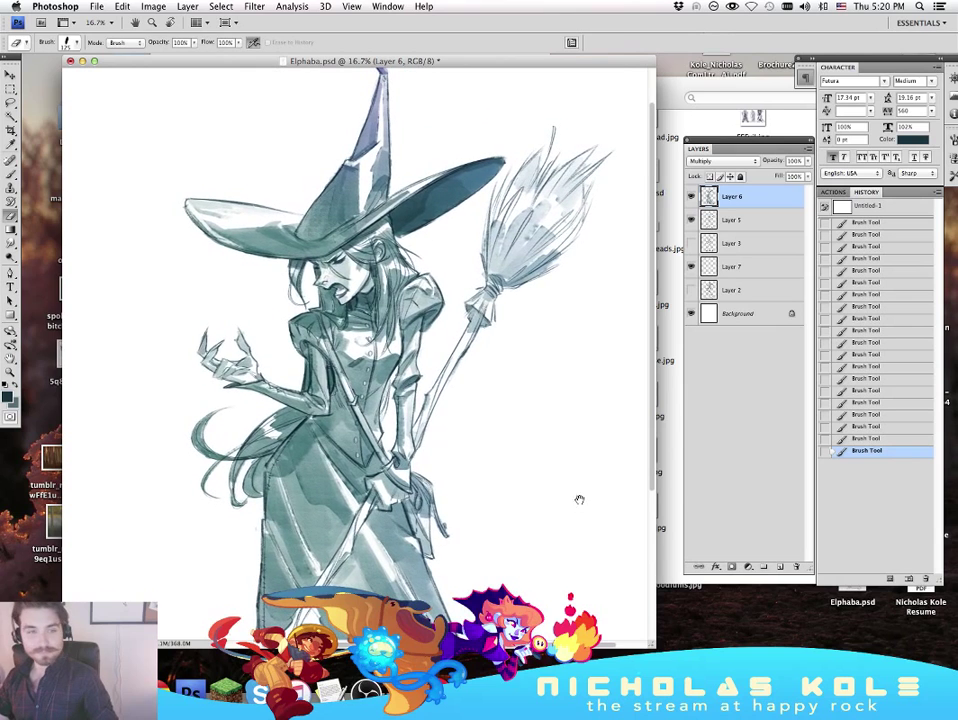
key(b)
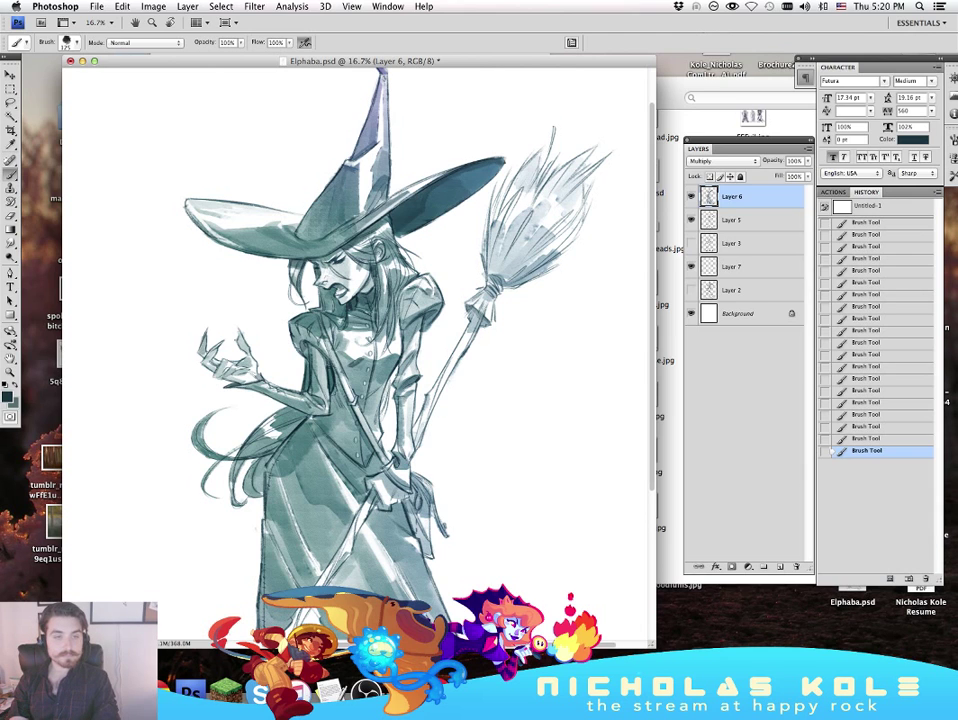
key(super+Tab)
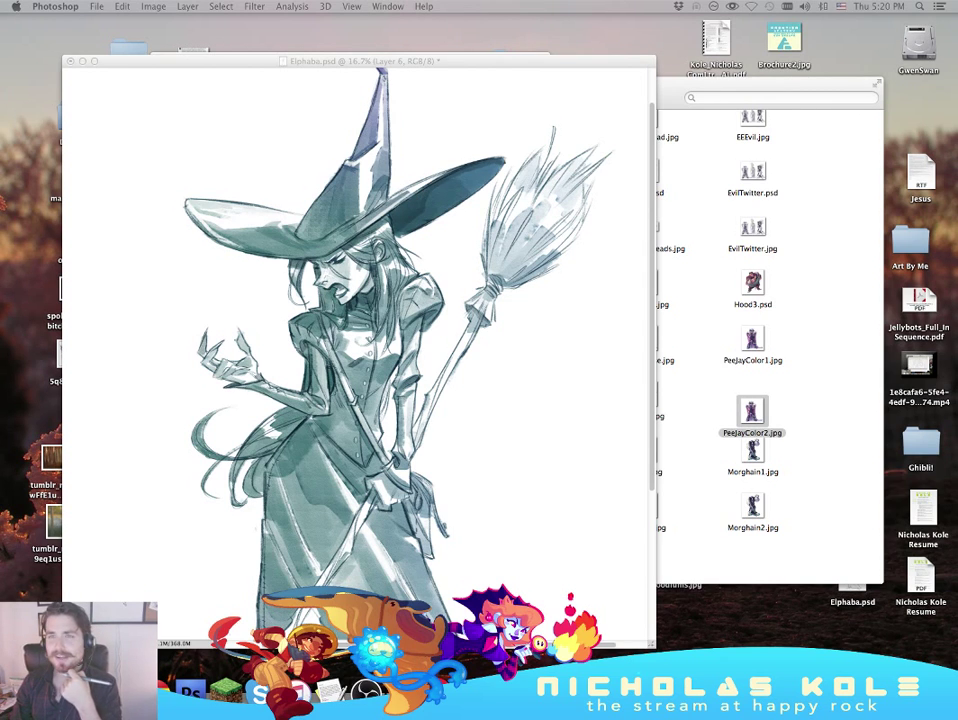
key(XF86AudioRaiseVolume)
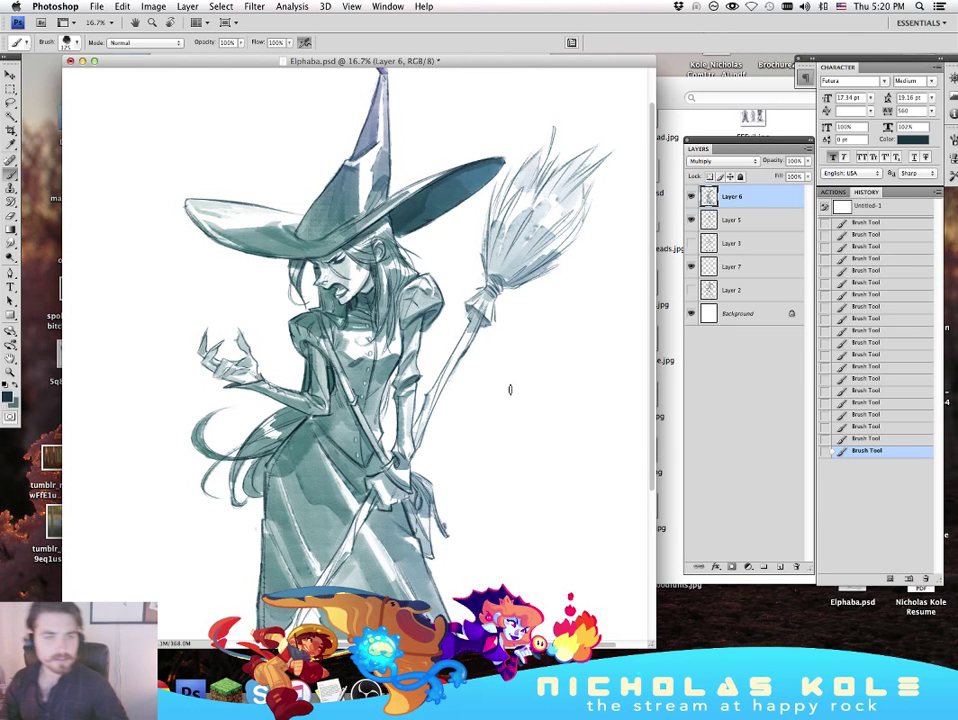
key(Tab)
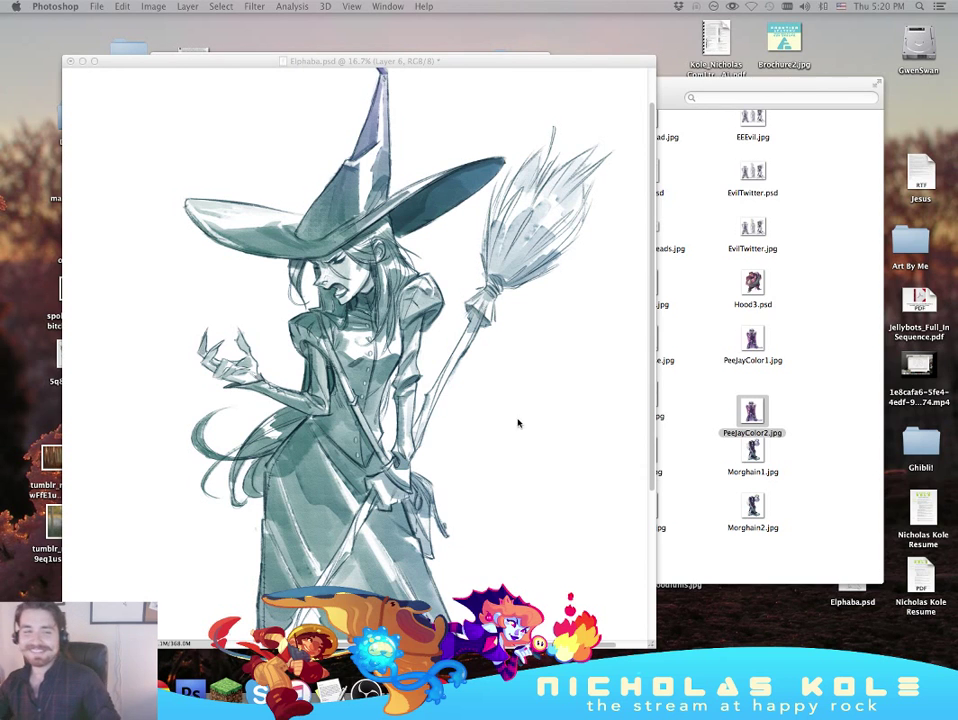
key(Tab)
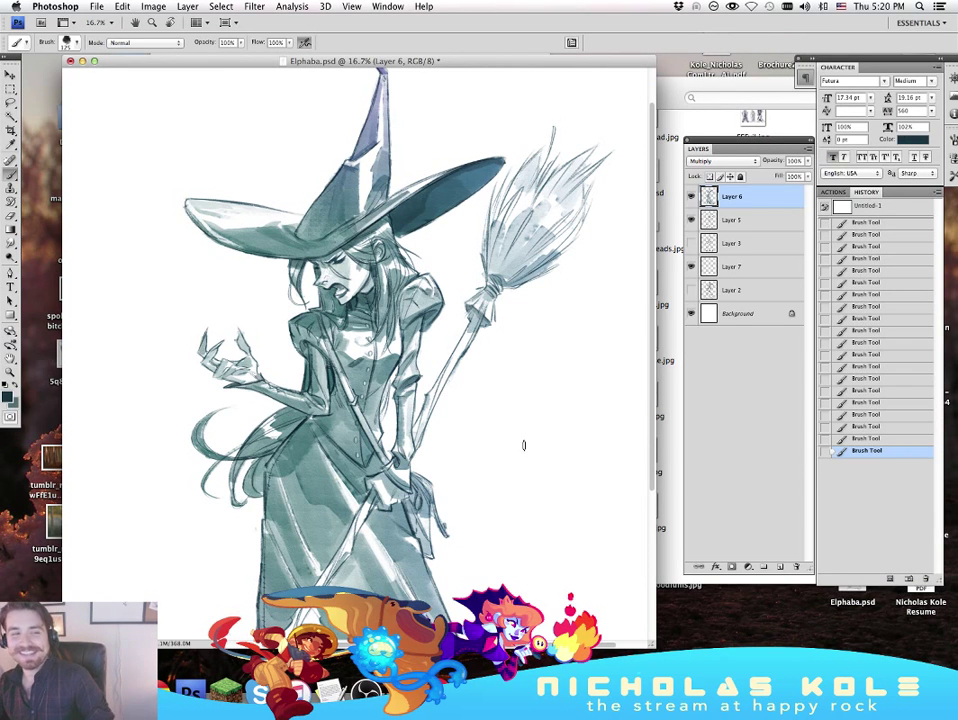
key(z)
drag(523, 445, 517, 387)
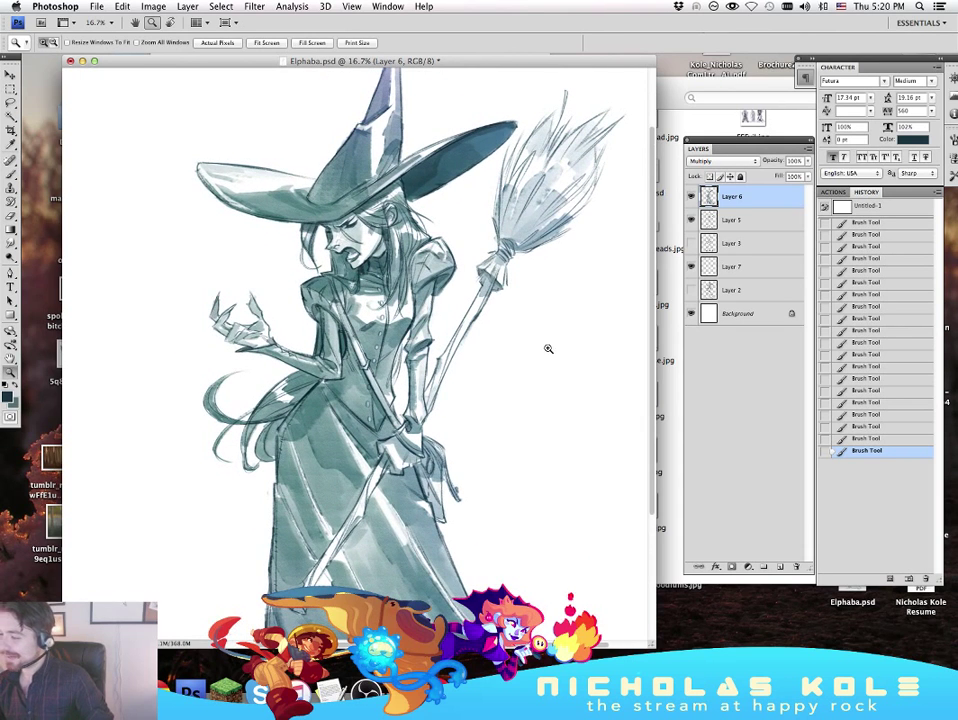
key(b)
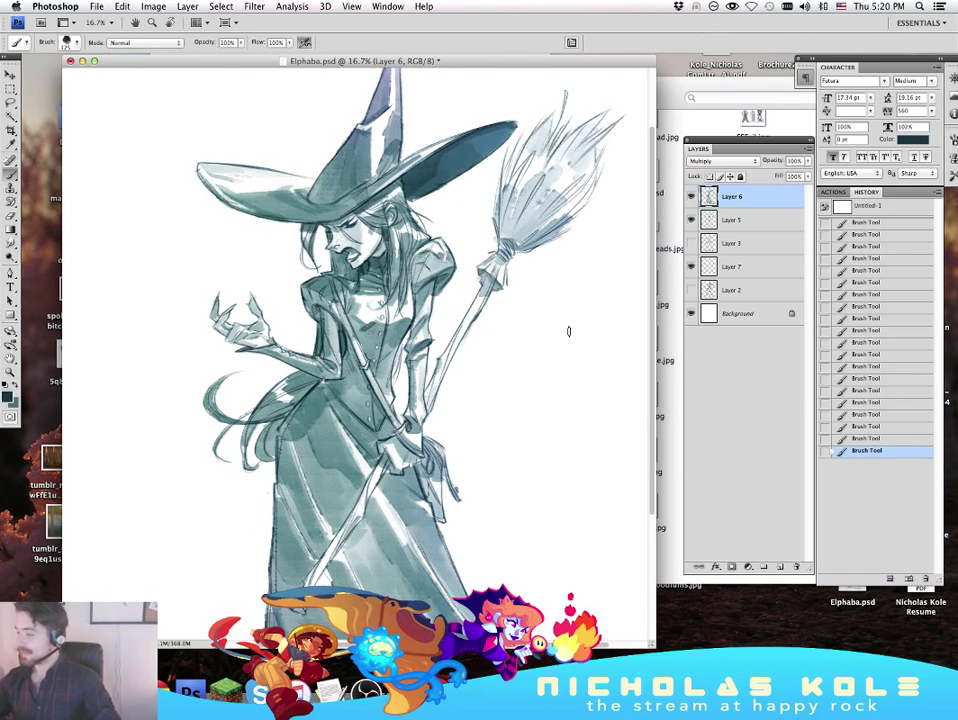
drag(406, 278, 411, 303)
key(super+z)
key(super+z)
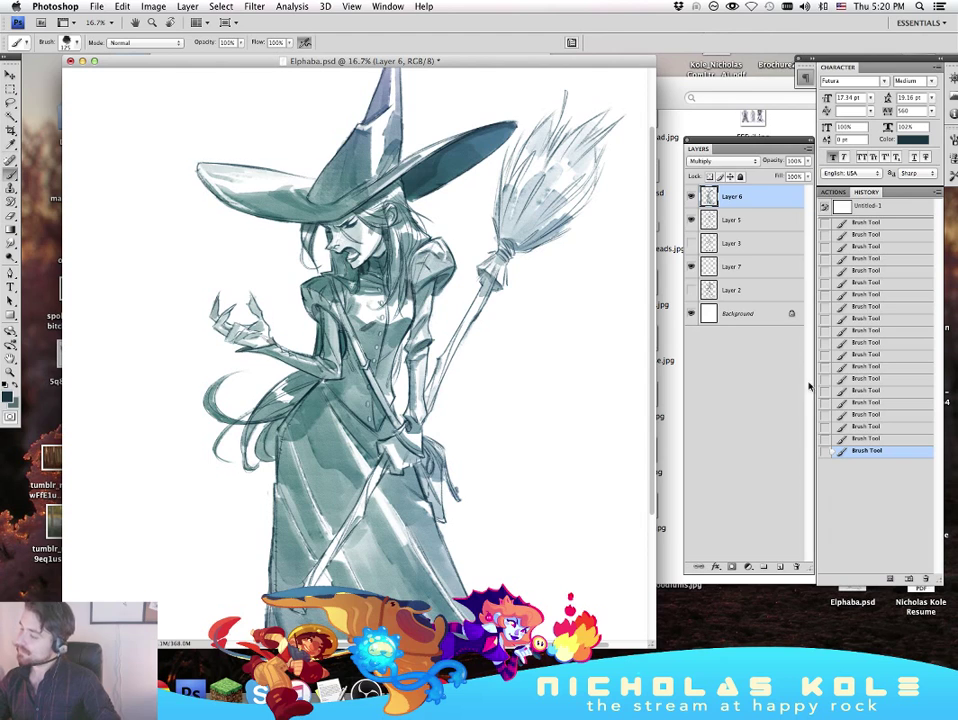
key(super+z)
key(super+z)
key(super+z)
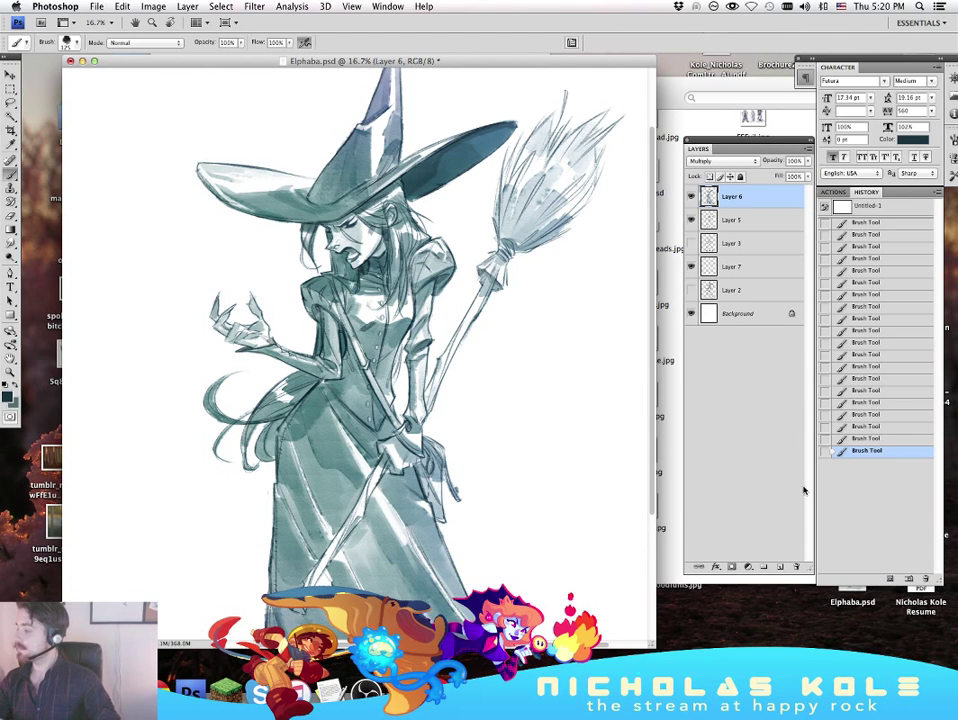
Step: Add a new layer above the existing ones and set its blend mode to Multiply
click(781, 566)
click(720, 161)
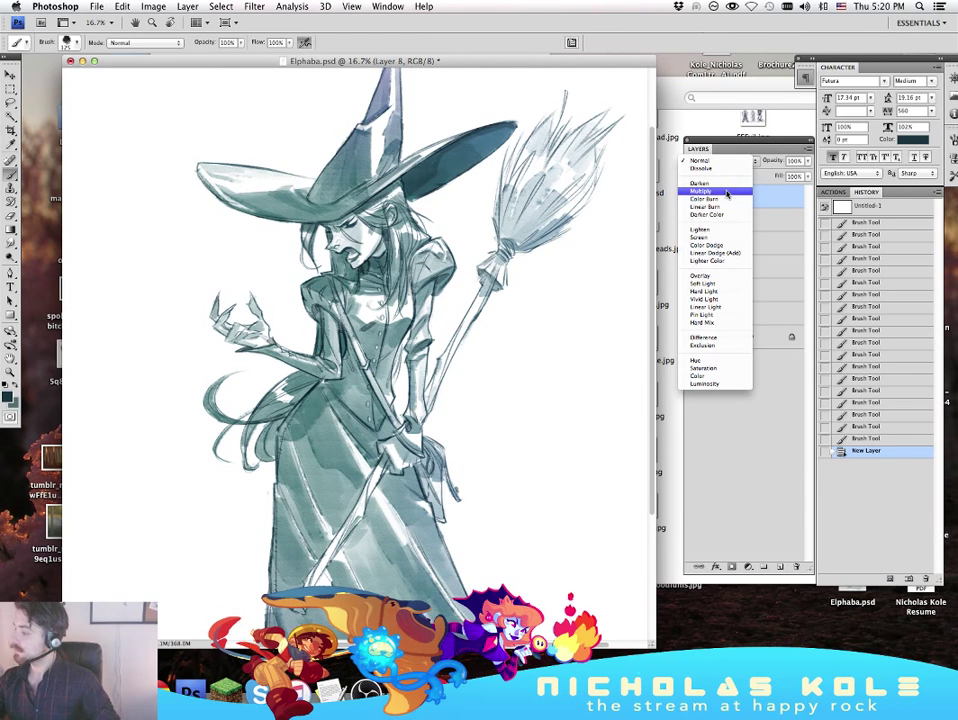
click(727, 193)
Step: Change the foreground colour to a muted, medium-dark slate blue
click(8, 395)
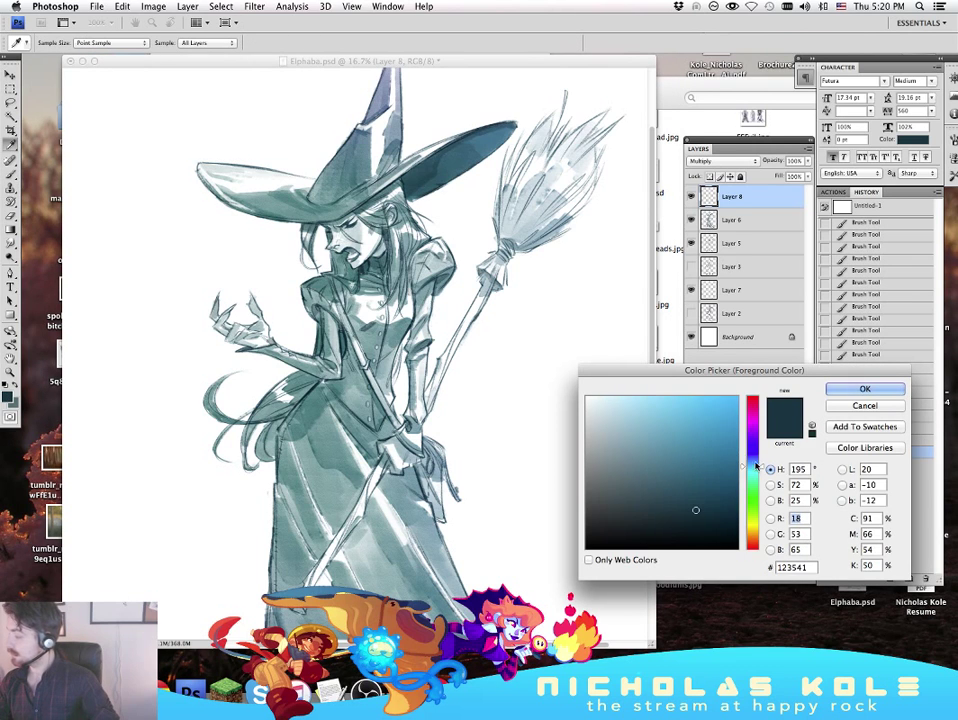
drag(756, 465, 752, 458)
drag(652, 490, 651, 486)
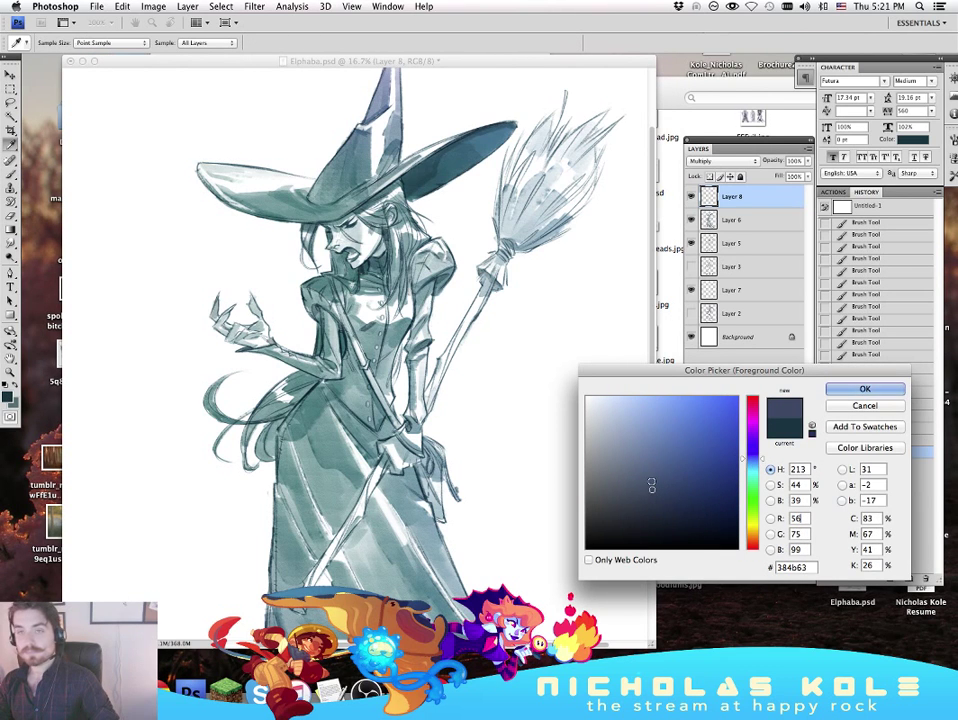
key(Return)
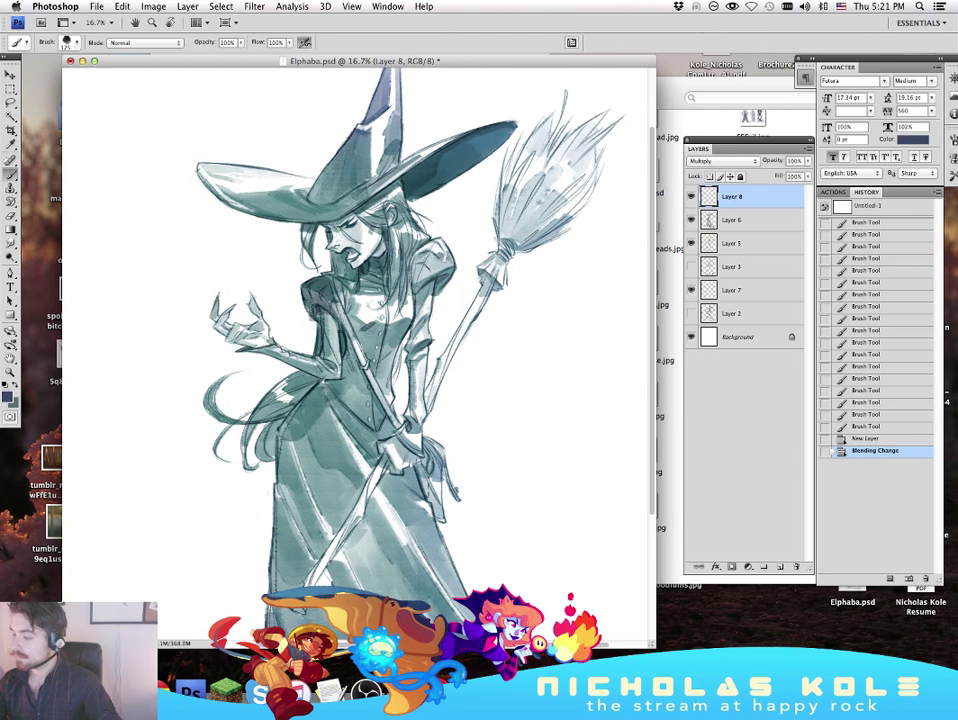
Step: Brush slate blue over the sleeve of the raised arm and erase the spill beneath the forearm
mouse_move(320, 309)
mouse_down()
mouse_move(330, 350)
mouse_move(335, 341)
mouse_up()
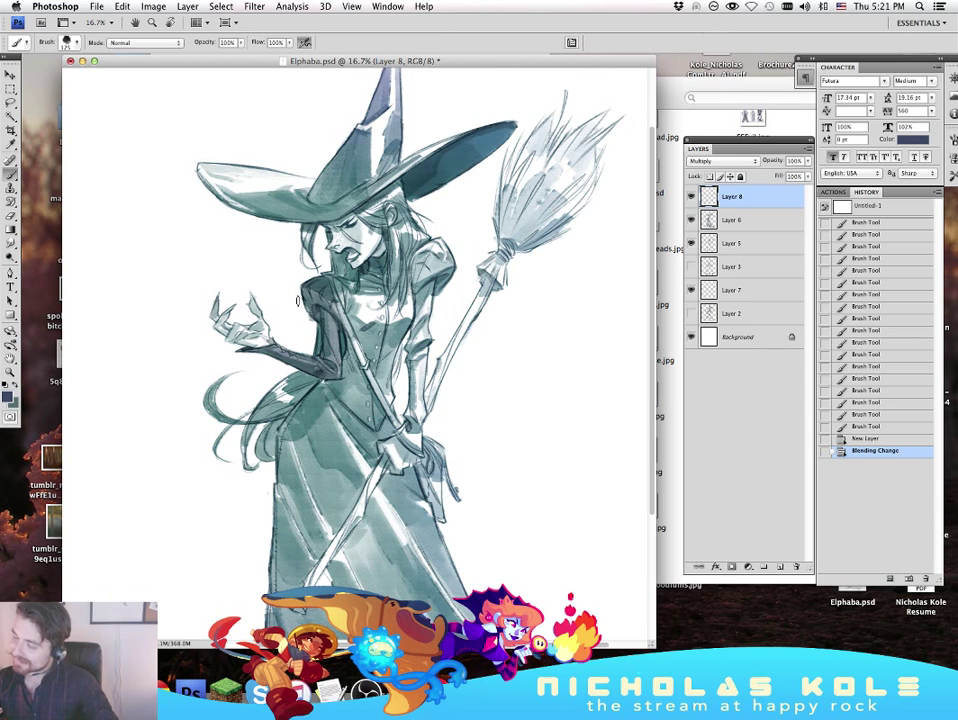
key(e)
drag(295, 343, 281, 366)
drag(289, 372, 283, 368)
mouse_move(297, 376)
mouse_down()
mouse_move(287, 371)
mouse_move(299, 377)
mouse_up()
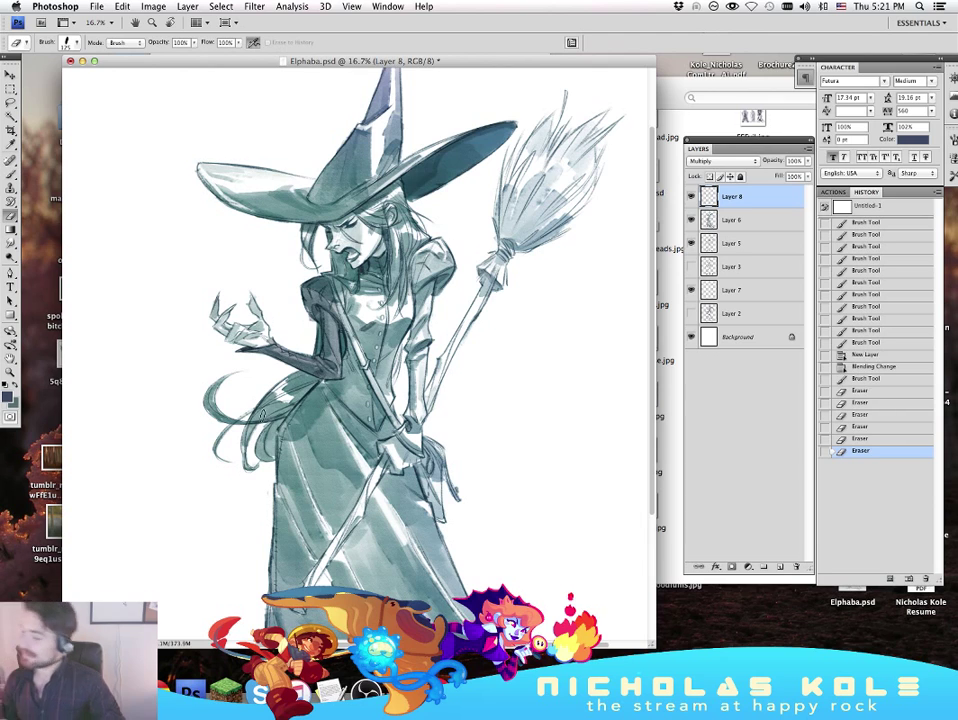
Step: Paint slate blue over the witch's bodice down to the waist and onto the high collar
key(b)
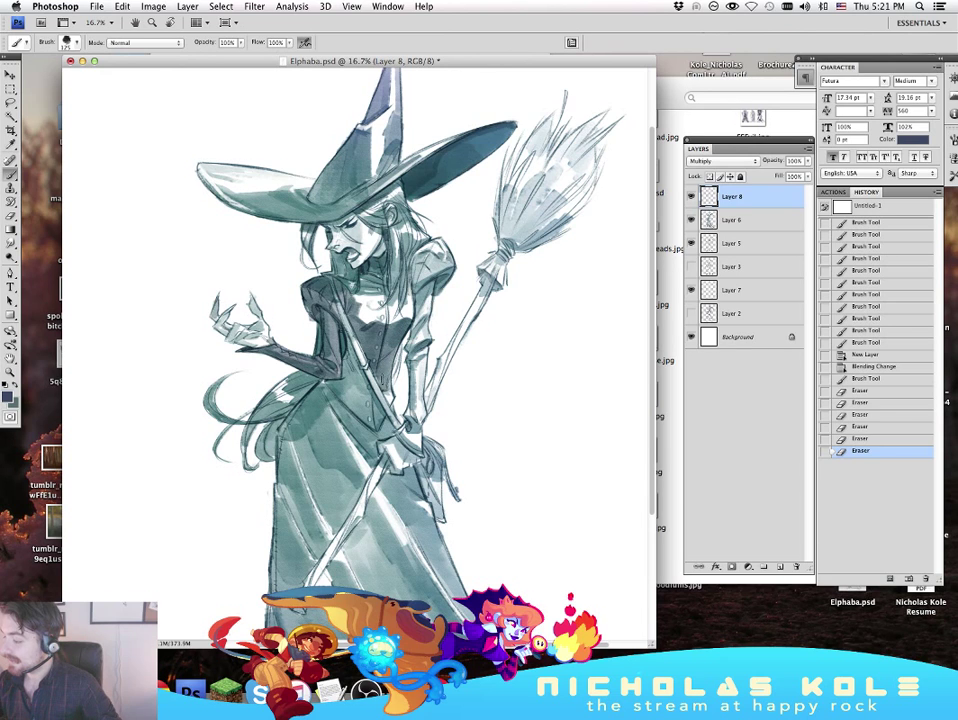
mouse_move(341, 306)
mouse_down()
mouse_move(356, 368)
mouse_move(339, 385)
mouse_move(356, 411)
mouse_up()
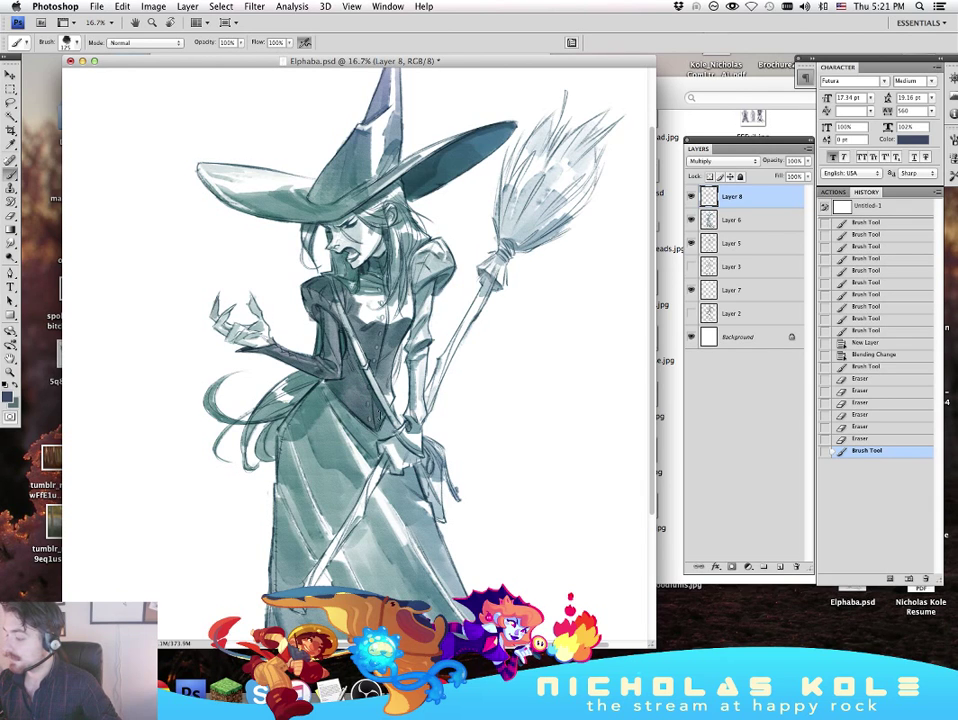
drag(420, 266, 419, 271)
mouse_move(376, 254)
mouse_down()
mouse_move(372, 274)
mouse_move(383, 280)
mouse_up()
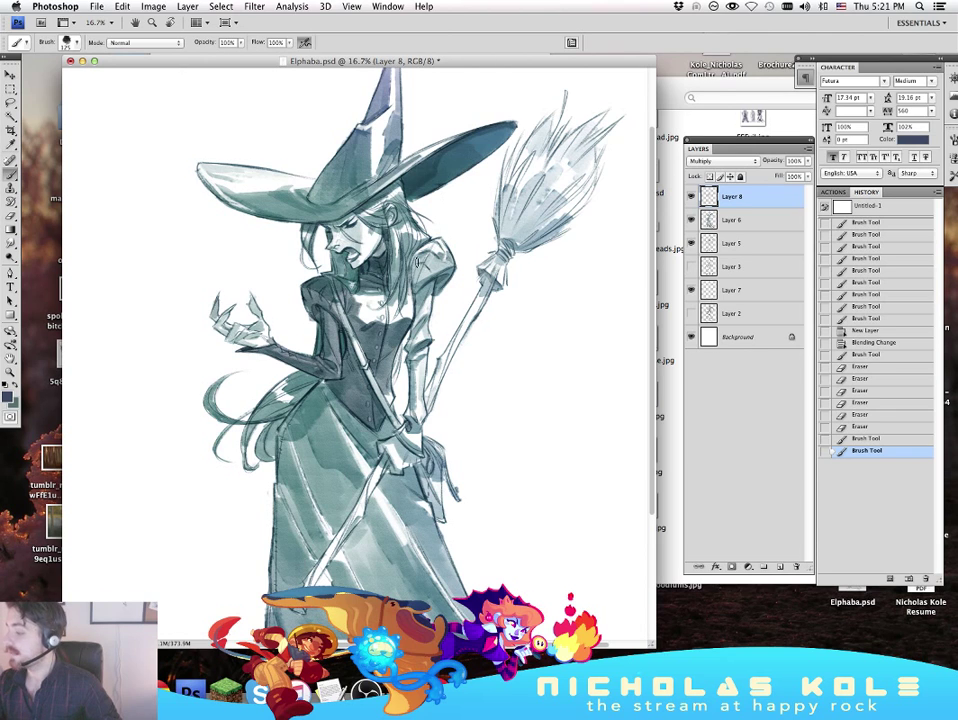
Step: Tint the puffed sleeve, forearm and cuff of the arm gripping the broom slate blue, reducing the brush size to about 80 for the lower arm
mouse_move(417, 262)
mouse_down()
mouse_move(422, 256)
mouse_move(420, 273)
mouse_move(433, 270)
mouse_up()
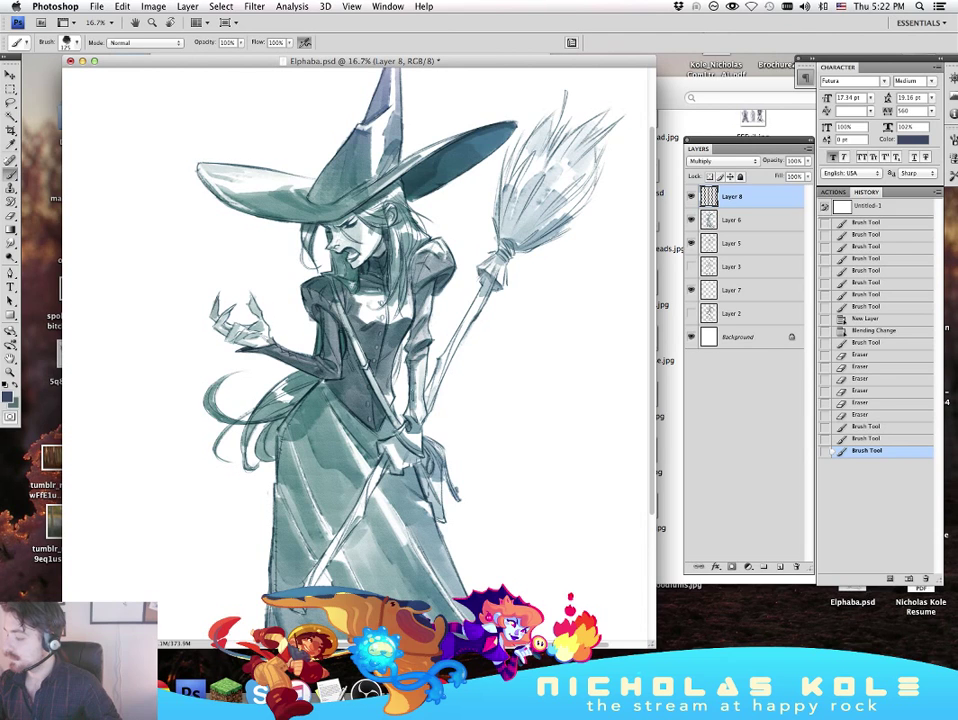
drag(422, 350, 423, 368)
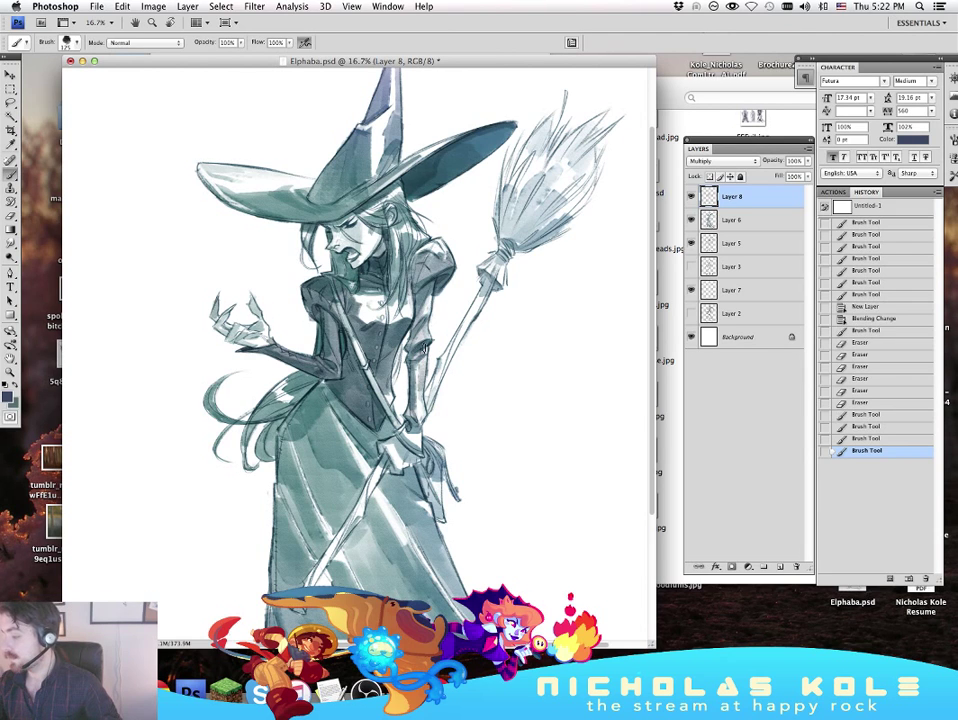
key(bracketleft)
key(bracketleft)
key(bracketleft)
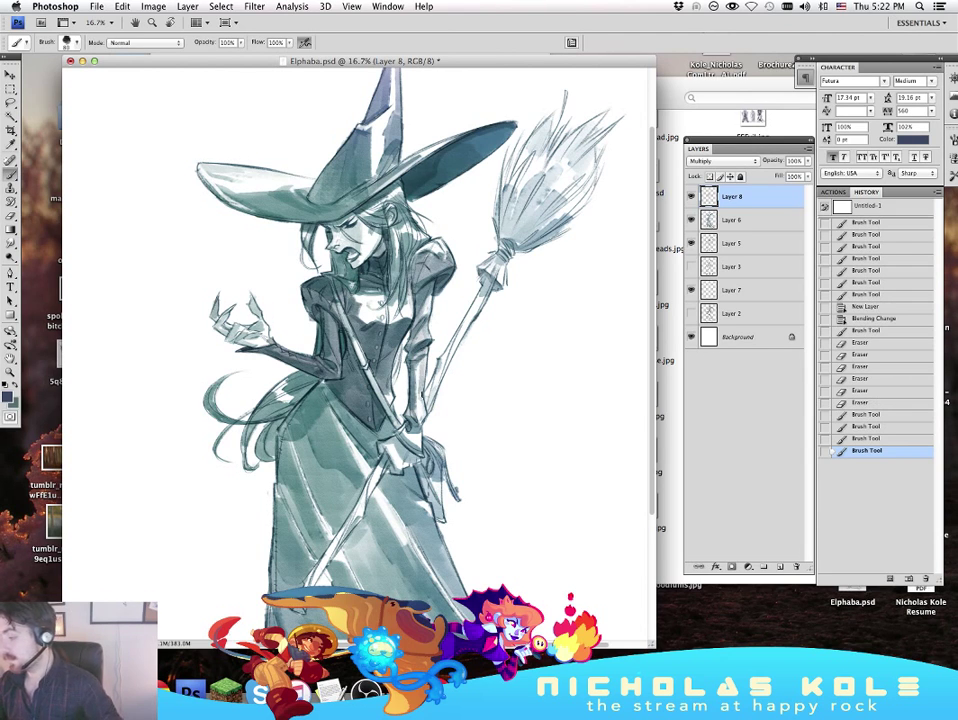
drag(412, 389, 414, 403)
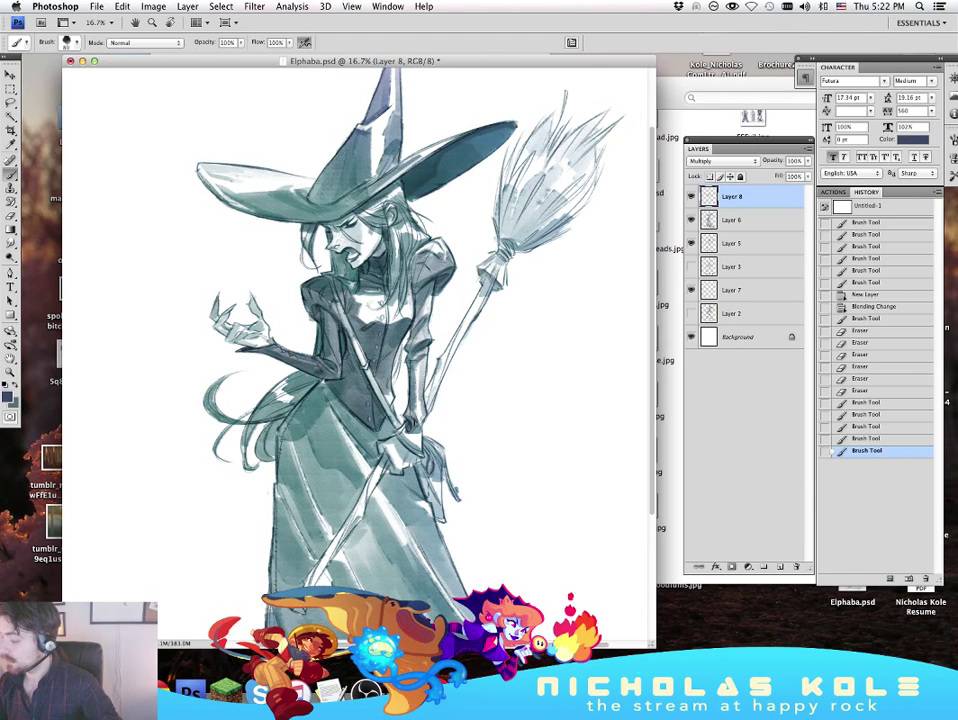
drag(300, 317, 305, 327)
drag(531, 147, 526, 160)
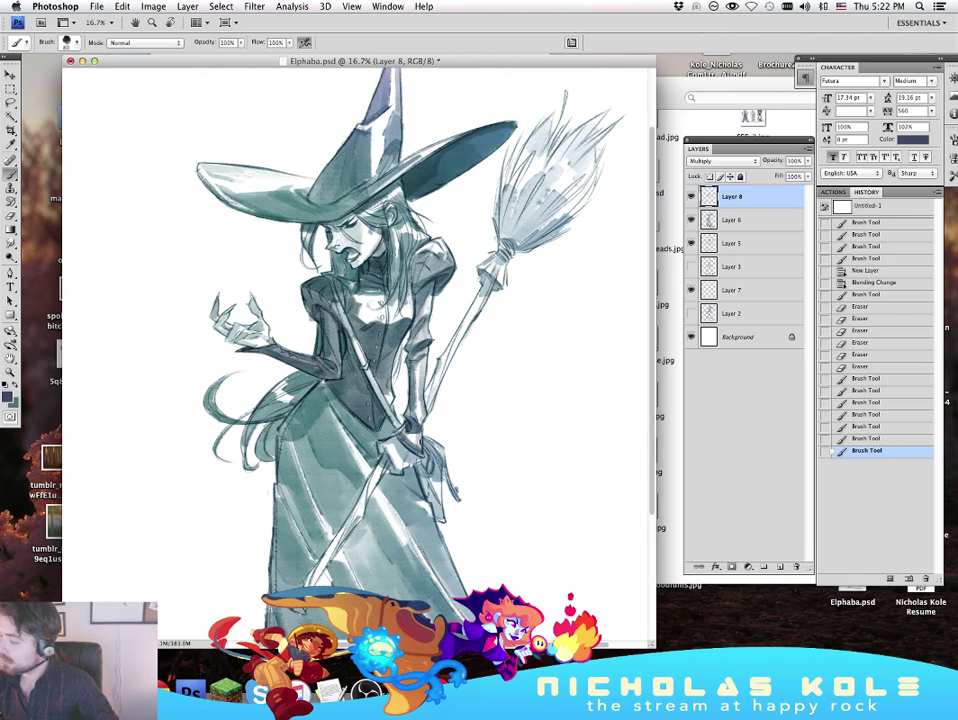
Step: Touch up the slate-blue tint around the witch's collar and neckline with small brush strokes
drag(271, 492, 273, 518)
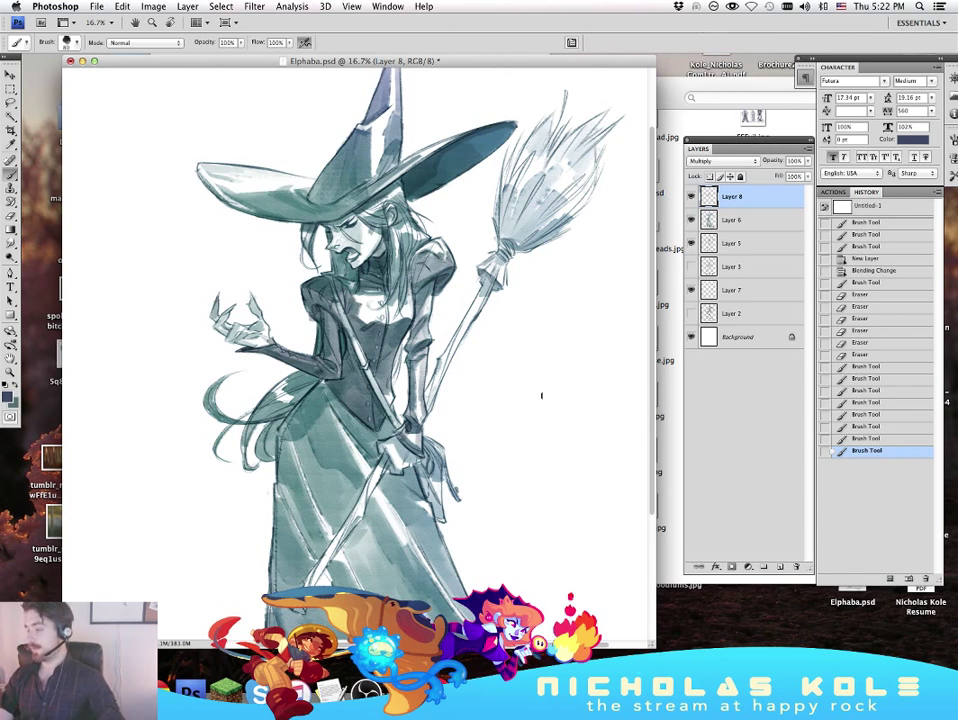
drag(271, 217, 274, 221)
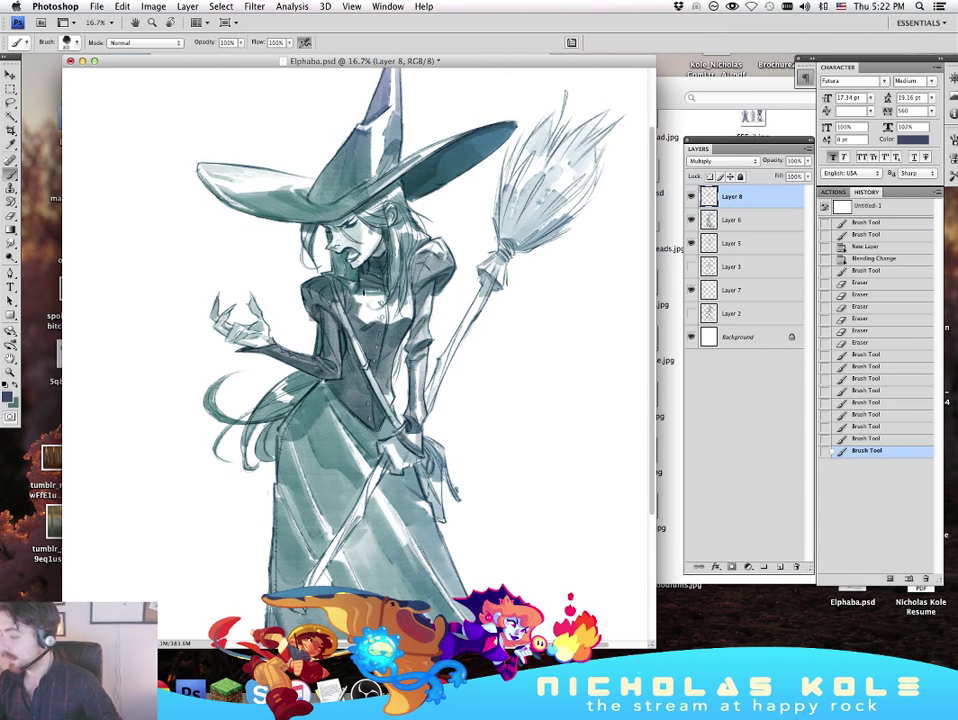
drag(481, 256, 481, 261)
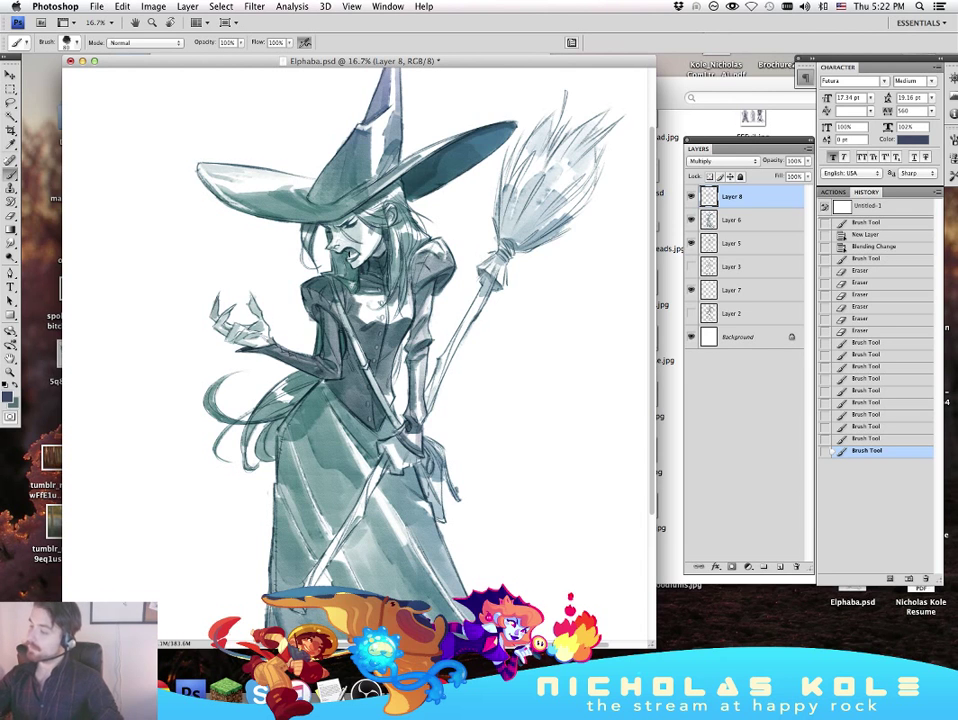
Step: Tint the hat's crown and front brim slate blue, enlarging the brush to 175 for the brim
mouse_move(554, 357)
mouse_down()
mouse_move(530, 370)
mouse_move(550, 391)
mouse_up()
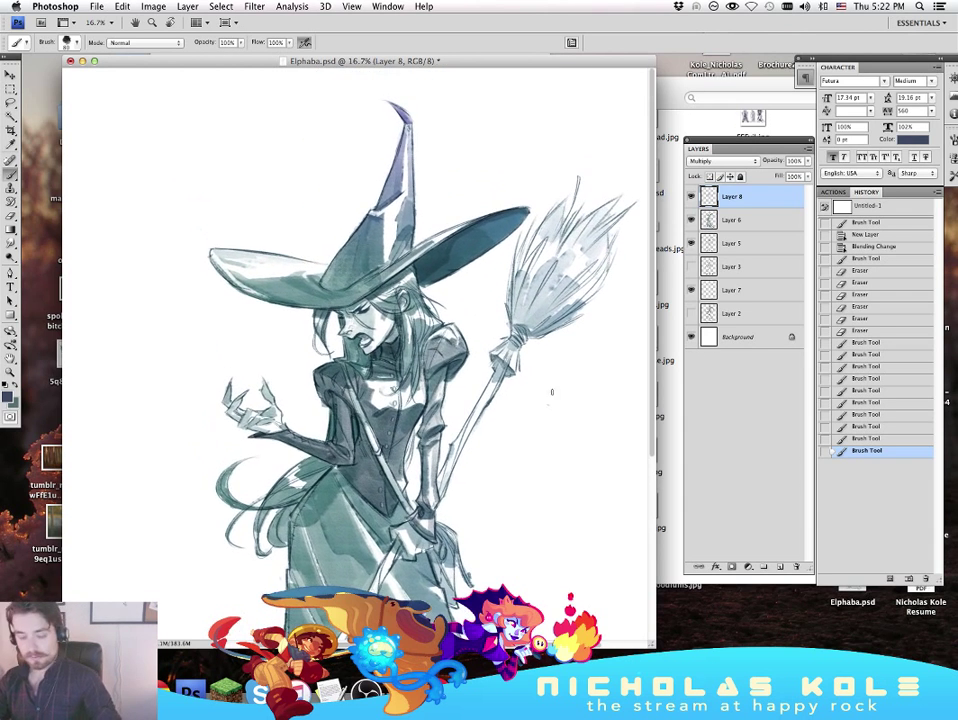
mouse_move(392, 157)
mouse_down()
mouse_move(393, 192)
mouse_move(367, 241)
mouse_move(376, 222)
mouse_move(380, 248)
mouse_move(369, 263)
mouse_move(354, 240)
mouse_move(332, 288)
mouse_move(379, 263)
mouse_up()
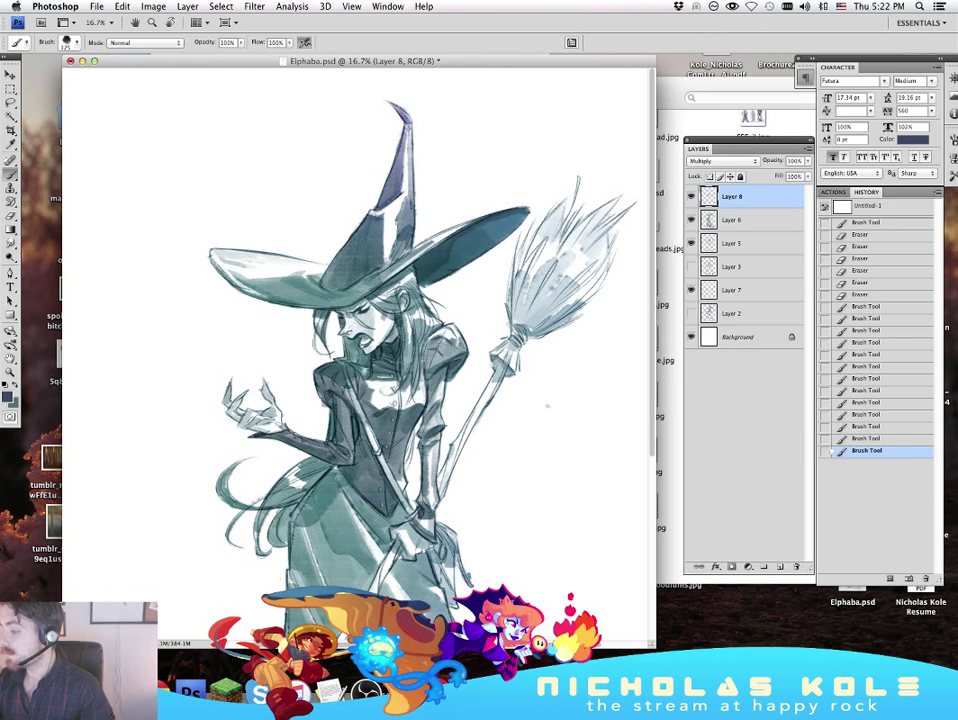
key(bracketright)
key(bracketright)
drag(386, 268, 362, 288)
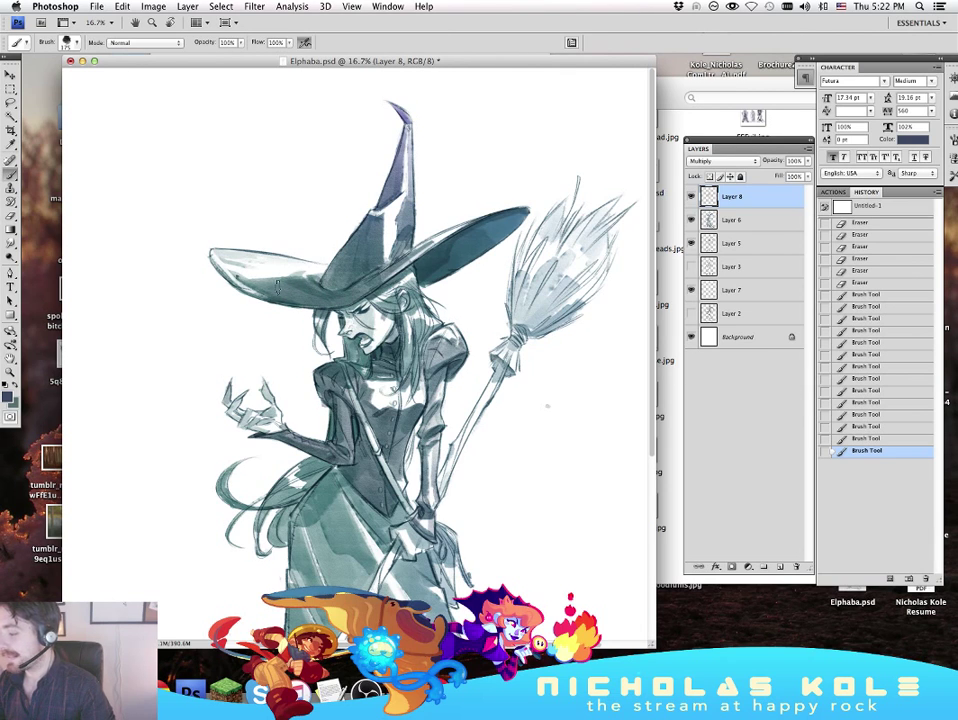
Step: Brush slate blue over the shadowed underside of the hat brim beside the broom and erase the spill along its lower edge
mouse_move(485, 222)
mouse_down()
mouse_move(447, 250)
mouse_move(480, 250)
mouse_move(432, 265)
mouse_up()
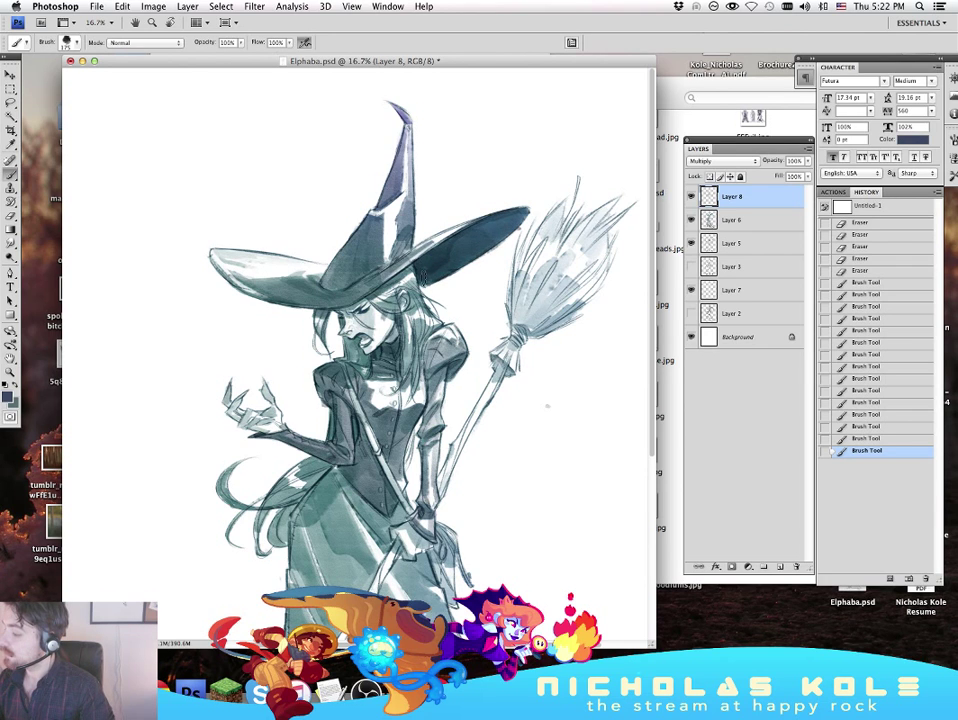
key(e)
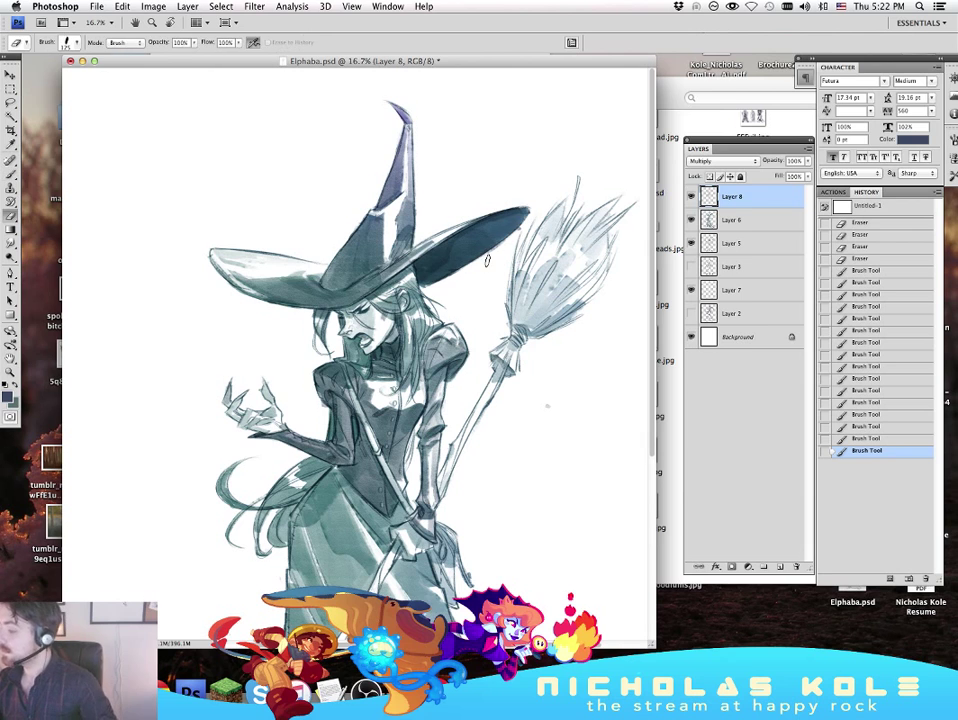
drag(488, 259, 537, 220)
Step: Paint slate blue over the upper skirt behind the broom handle, from the waist down to the handle's end
drag(556, 491, 531, 328)
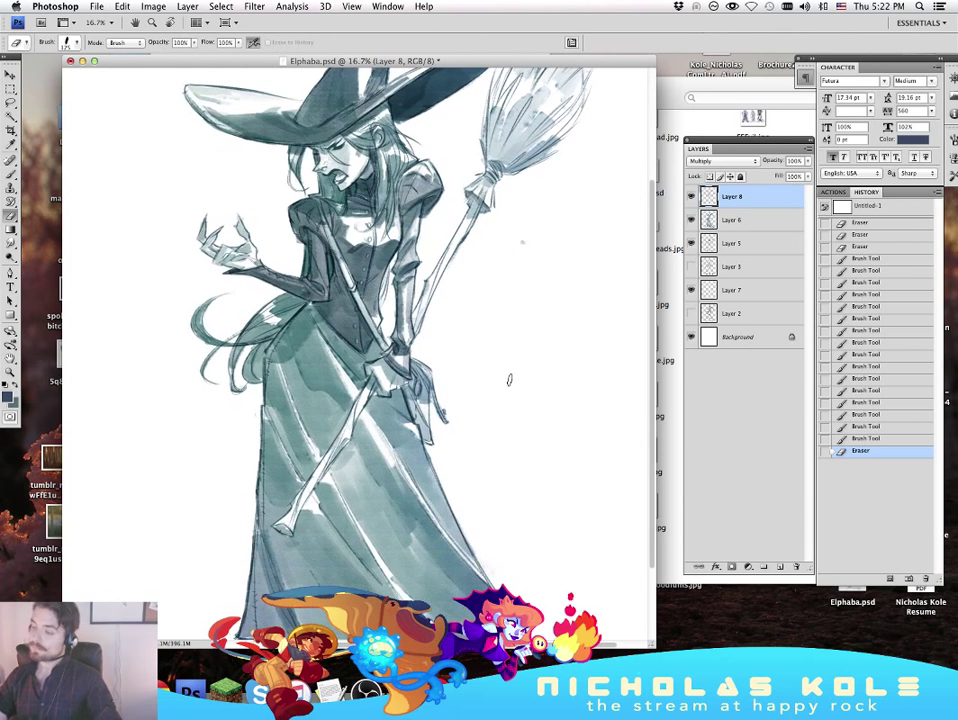
key(b)
mouse_move(311, 303)
mouse_down()
mouse_move(290, 334)
mouse_move(298, 322)
mouse_move(295, 370)
mouse_move(315, 395)
mouse_move(325, 340)
mouse_move(336, 363)
mouse_move(342, 345)
mouse_move(372, 356)
mouse_move(320, 412)
mouse_move(272, 392)
mouse_move(285, 410)
mouse_move(347, 393)
mouse_move(268, 285)
mouse_move(235, 345)
mouse_move(252, 316)
mouse_up()
mouse_move(300, 465)
mouse_down()
mouse_move(270, 448)
mouse_move(269, 489)
mouse_move(278, 447)
mouse_move(289, 493)
mouse_move(308, 466)
mouse_up()
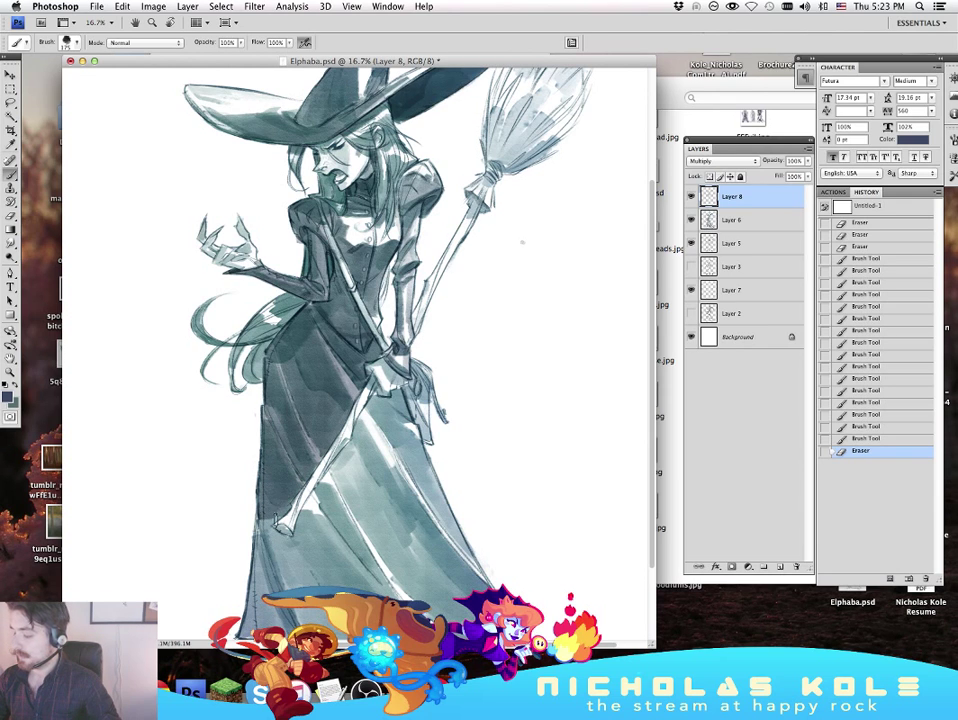
drag(265, 520, 288, 574)
mouse_move(557, 432)
mouse_down()
mouse_move(543, 421)
mouse_move(538, 440)
mouse_up()
Step: Erase the stray slate blue between the broom-gripping forearm and the broom handle
key(e)
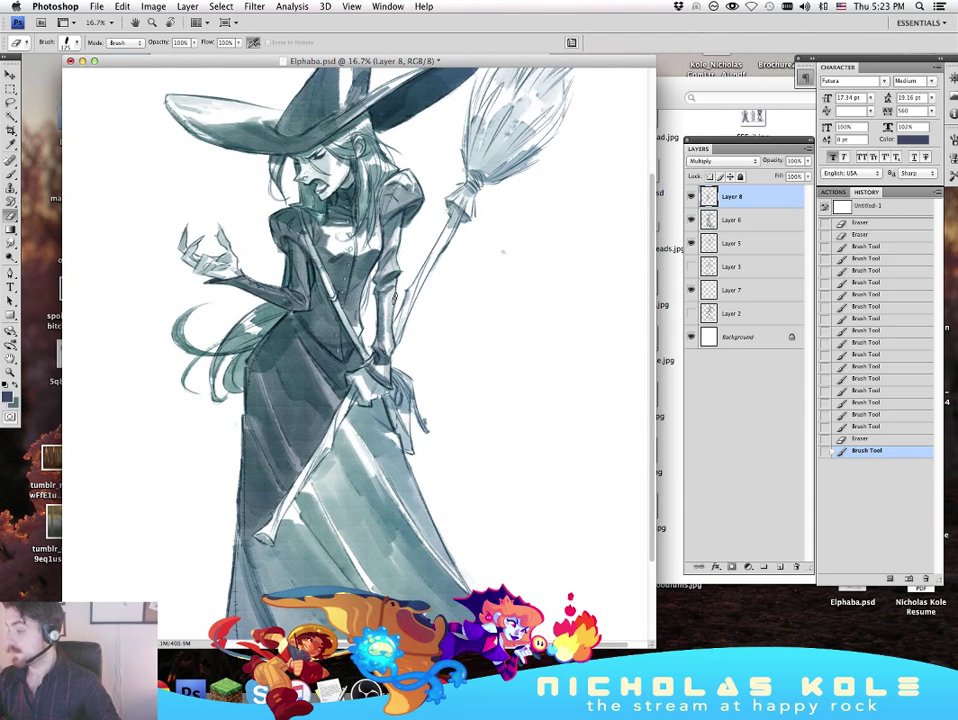
drag(395, 298, 393, 308)
click(394, 300)
mouse_move(569, 425)
mouse_down()
mouse_move(571, 438)
mouse_move(567, 395)
mouse_move(567, 457)
mouse_move(569, 435)
mouse_up()
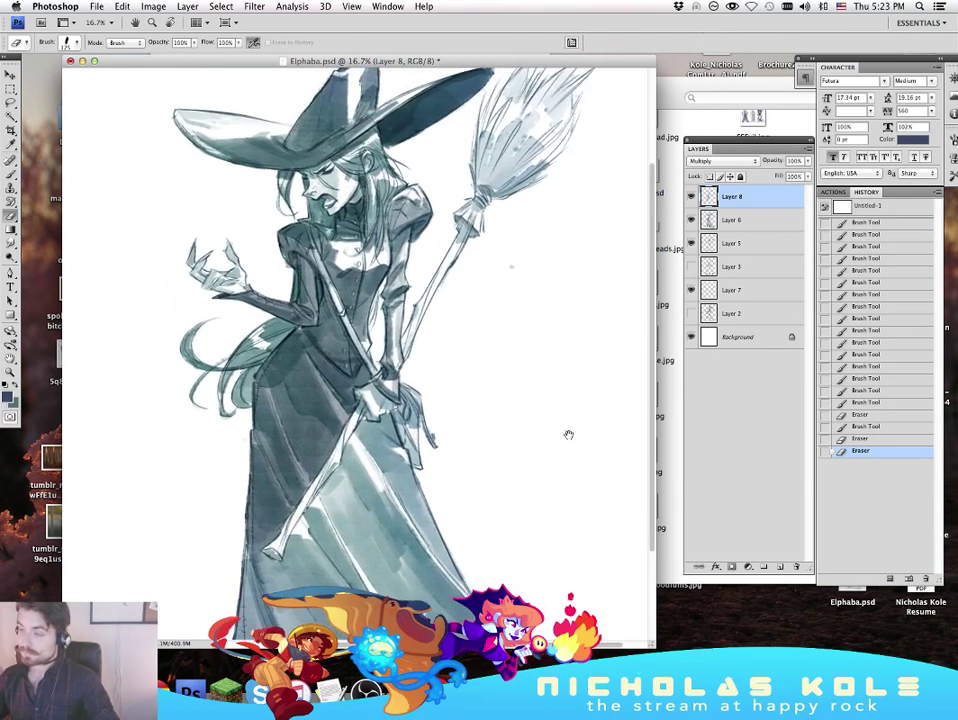
key(b)
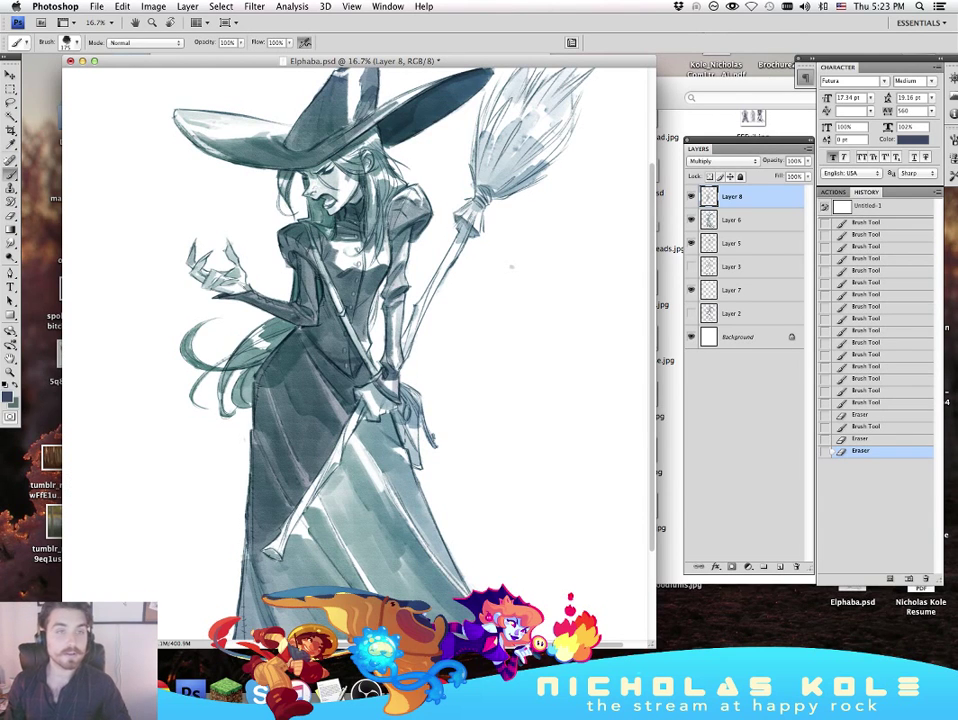
key(Tab)
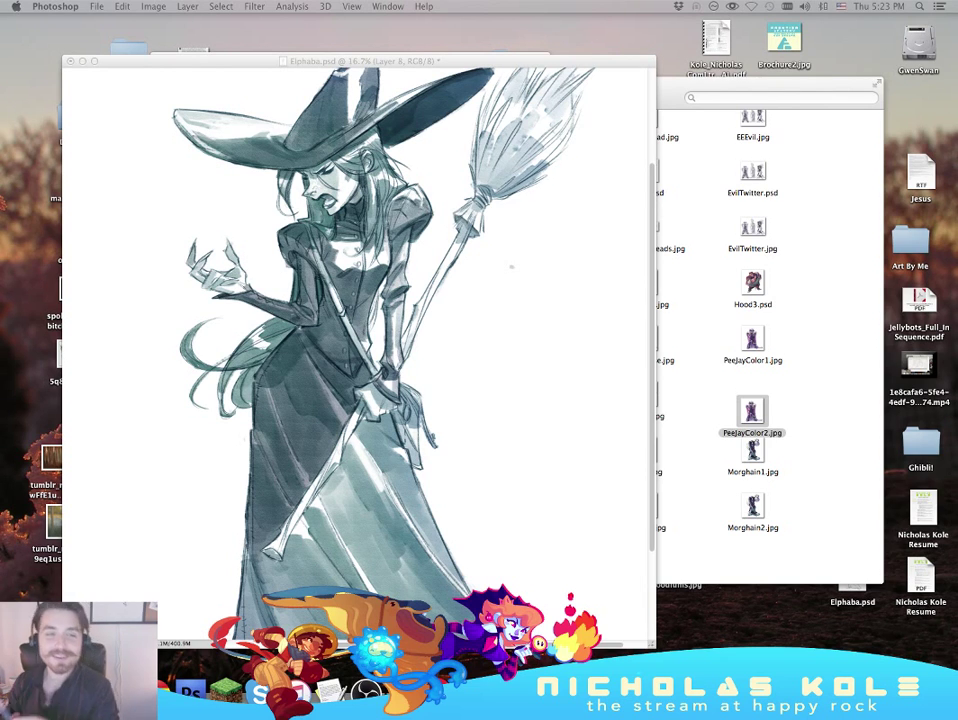
click(502, 418)
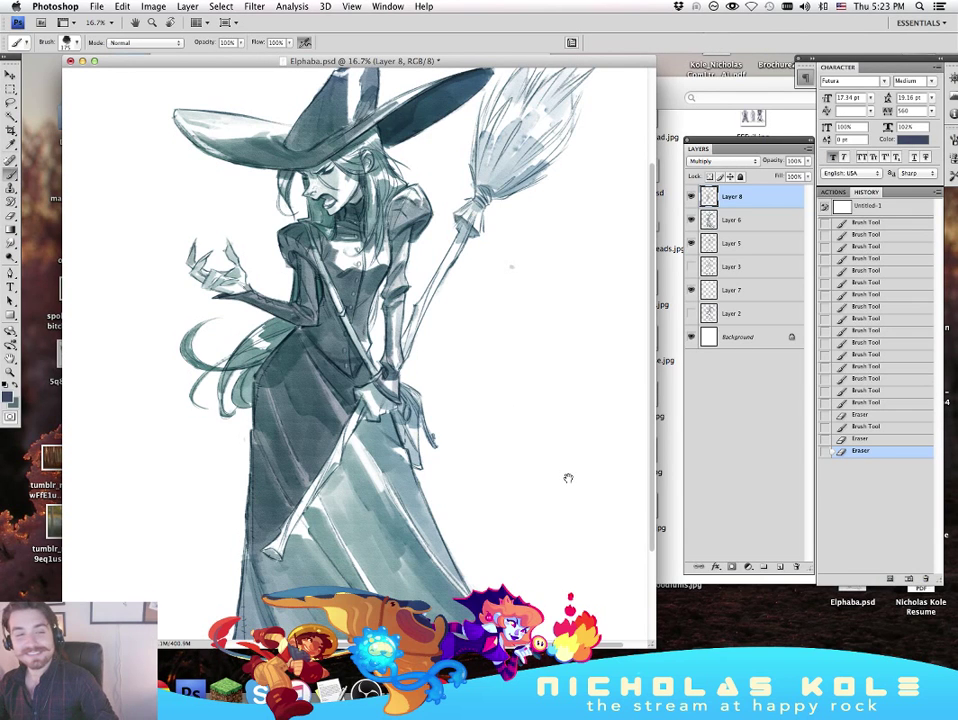
Step: Brush slate blue over the rest of the skirt, from the back edge across the front panels down to the hem
scroll(563, 467, down, 5)
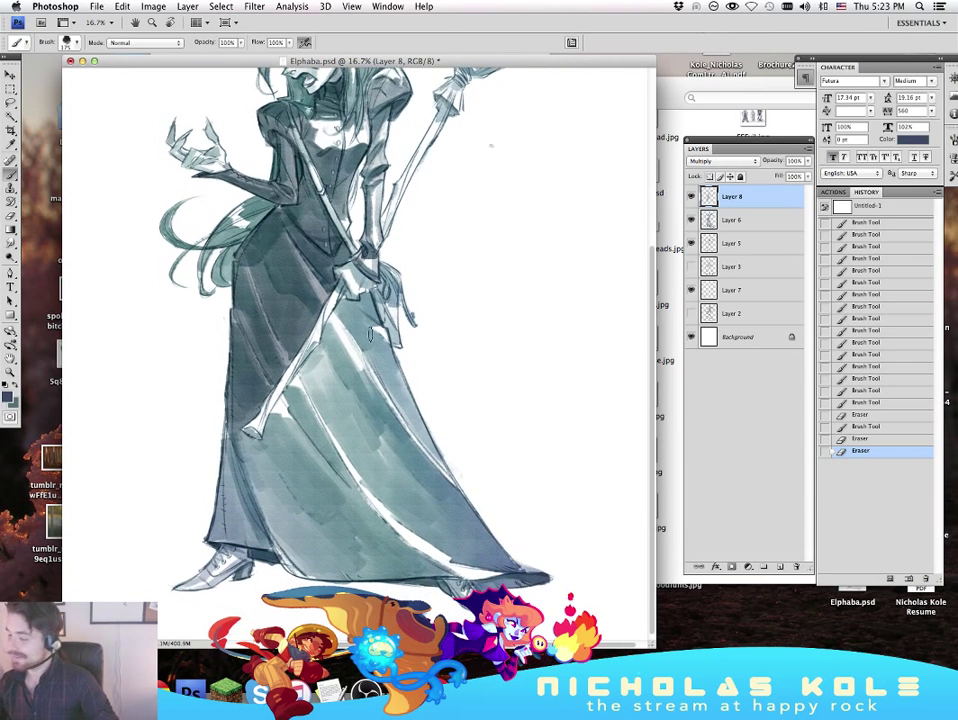
mouse_move(228, 427)
mouse_down()
mouse_move(222, 515)
mouse_move(223, 494)
mouse_up()
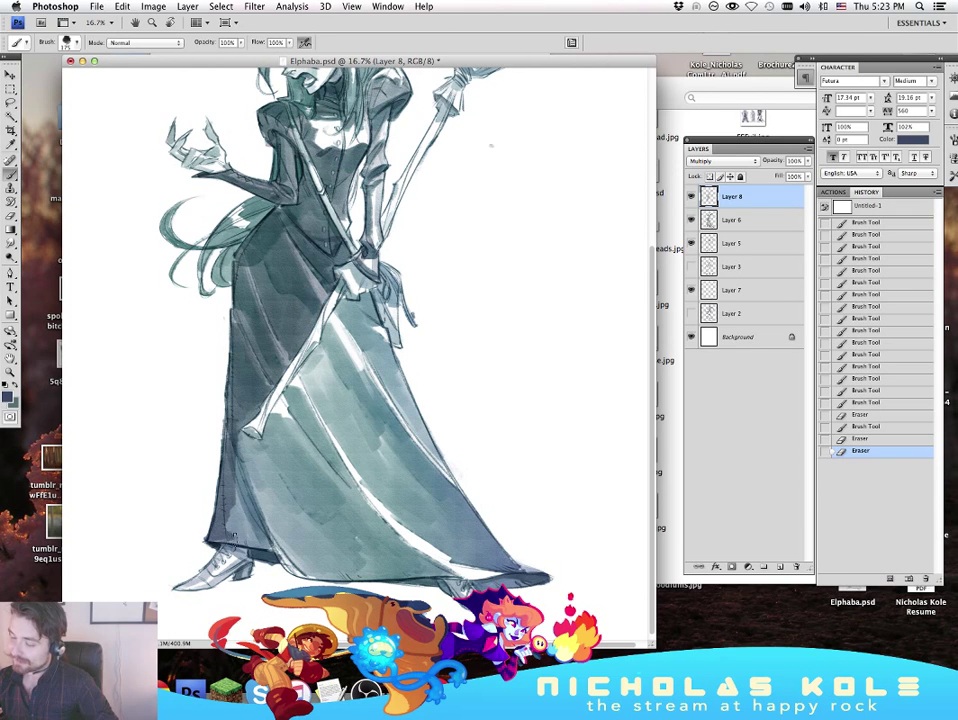
mouse_move(235, 538)
mouse_down()
mouse_move(246, 538)
mouse_move(250, 522)
mouse_move(246, 484)
mouse_move(258, 443)
mouse_move(268, 542)
mouse_move(286, 545)
mouse_move(268, 442)
mouse_move(289, 425)
mouse_move(314, 474)
mouse_move(269, 430)
mouse_up()
mouse_move(220, 368)
mouse_down()
mouse_move(234, 410)
mouse_move(226, 430)
mouse_move(250, 425)
mouse_move(252, 372)
mouse_move(218, 295)
mouse_move(285, 400)
mouse_move(280, 408)
mouse_up()
drag(375, 548, 357, 552)
mouse_move(262, 430)
mouse_down()
mouse_move(310, 420)
mouse_move(320, 390)
mouse_move(335, 430)
mouse_move(318, 430)
mouse_up()
mouse_move(503, 340)
mouse_down()
mouse_move(547, 466)
mouse_move(485, 391)
mouse_move(485, 337)
mouse_up()
mouse_move(304, 402)
mouse_down()
mouse_move(285, 369)
mouse_move(290, 356)
mouse_move(303, 347)
mouse_move(325, 354)
mouse_move(333, 418)
mouse_move(313, 398)
mouse_move(359, 482)
mouse_move(345, 456)
mouse_move(367, 454)
mouse_move(365, 434)
mouse_move(317, 336)
mouse_move(411, 466)
mouse_move(359, 425)
mouse_move(345, 440)
mouse_move(356, 470)
mouse_move(347, 473)
mouse_move(393, 522)
mouse_move(437, 538)
mouse_move(431, 490)
mouse_move(443, 508)
mouse_move(430, 506)
mouse_move(432, 514)
mouse_move(458, 551)
mouse_move(427, 543)
mouse_move(496, 552)
mouse_up()
Step: Erase the tint along the long central highlight fold and the fold beneath the gripping hand to restore the light streaks
key(e)
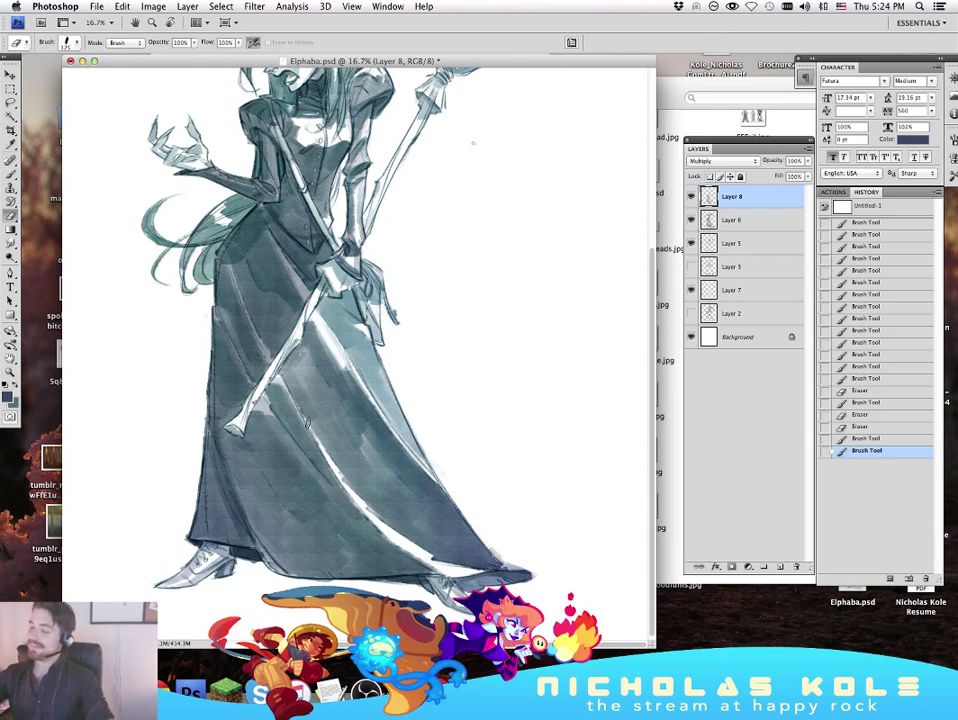
drag(365, 509, 350, 489)
mouse_move(350, 489)
mouse_down()
mouse_move(422, 554)
mouse_move(380, 524)
mouse_up()
drag(378, 522, 401, 535)
drag(325, 328, 333, 343)
drag(331, 339, 347, 364)
drag(343, 358, 353, 373)
Step: Refine the skirt's front folds with slate-blue strokes and clean the central highlight near the hem with the eraser
key(b)
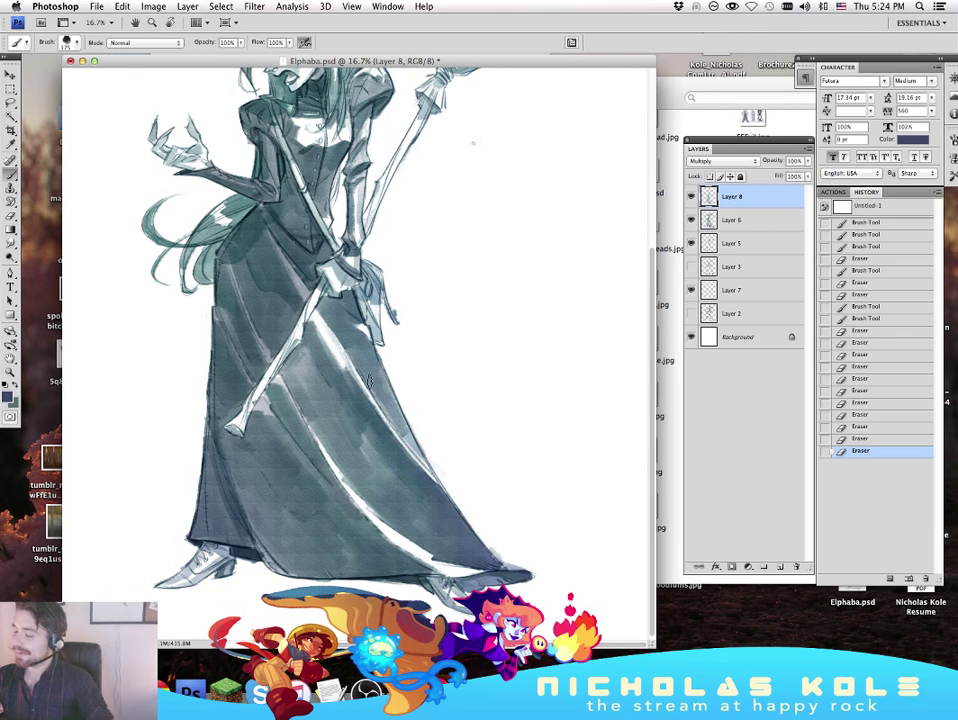
drag(403, 424, 434, 476)
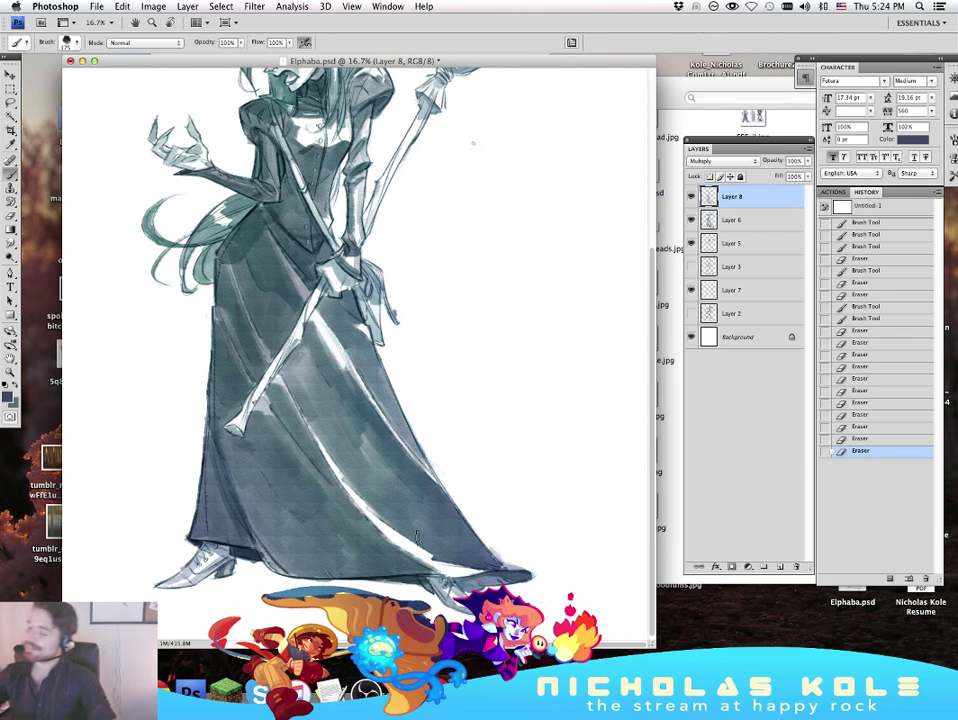
drag(314, 312, 344, 363)
key(e)
drag(411, 540, 435, 551)
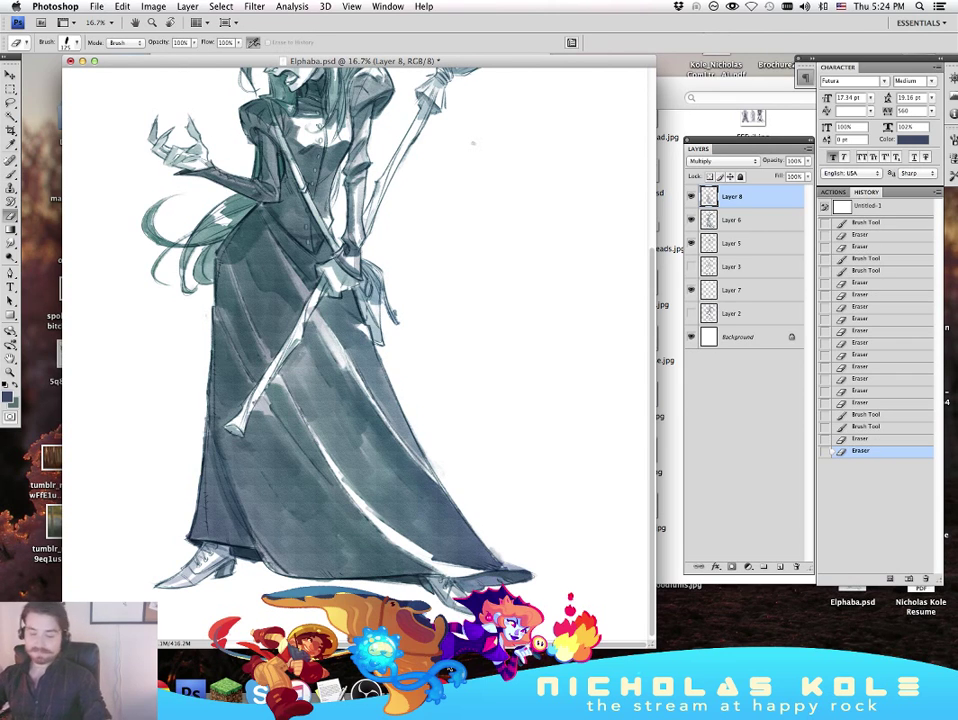
Step: Brush more slate blue across the middle of the skirt and erase the highlight patch beside the broom handle's end
key(b)
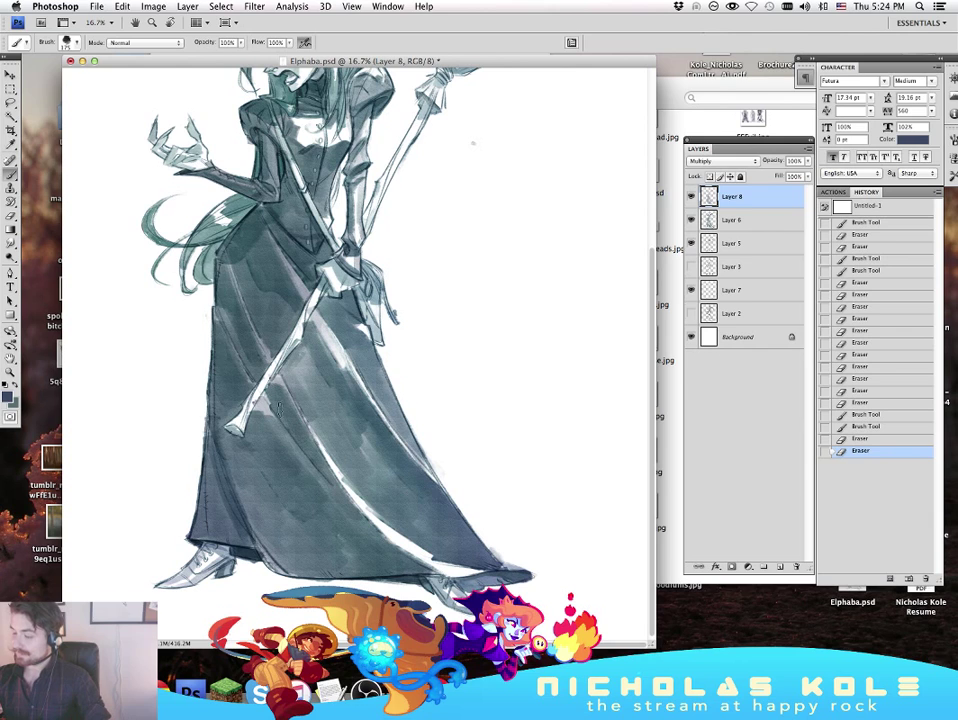
mouse_move(234, 325)
mouse_down()
mouse_move(312, 420)
mouse_move(331, 420)
mouse_move(335, 406)
mouse_up()
key(e)
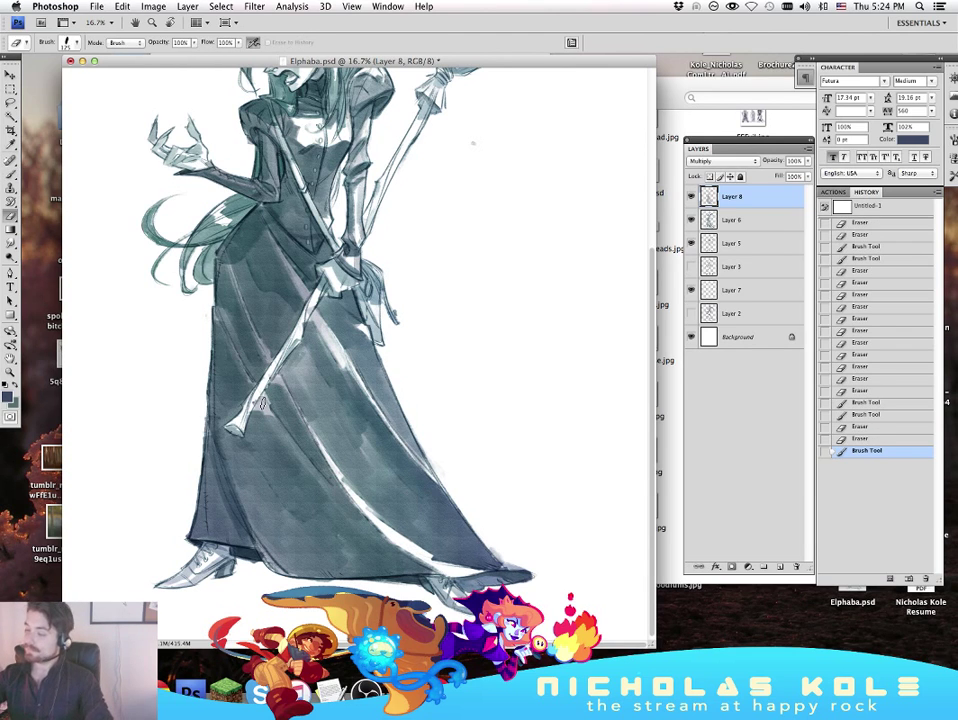
drag(270, 410, 240, 347)
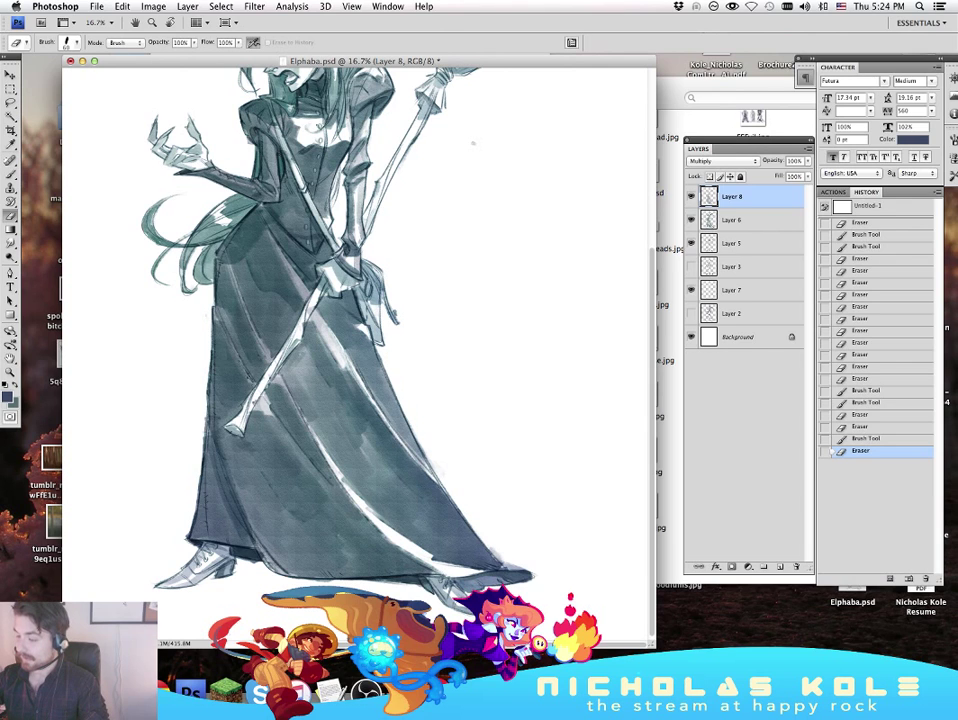
Step: Erase tint from the upper skirt's highlight folds and clean its back edge with the eraser at size 60
drag(181, 287, 198, 247)
drag(262, 348, 298, 282)
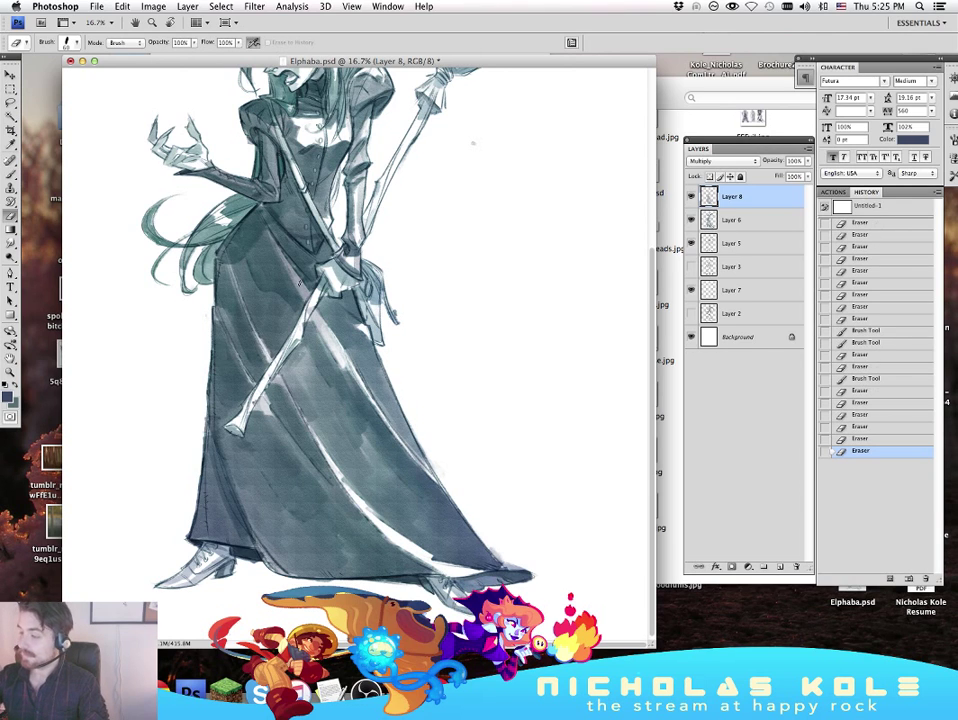
drag(228, 219, 300, 243)
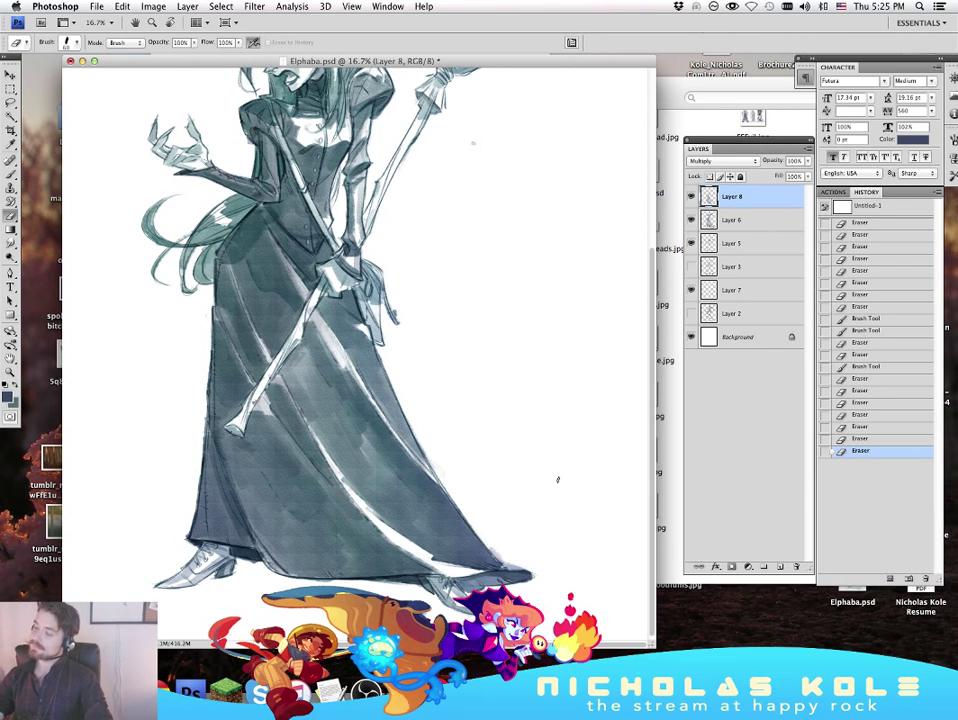
mouse_move(550, 362)
mouse_down()
mouse_move(564, 517)
mouse_move(567, 357)
mouse_up()
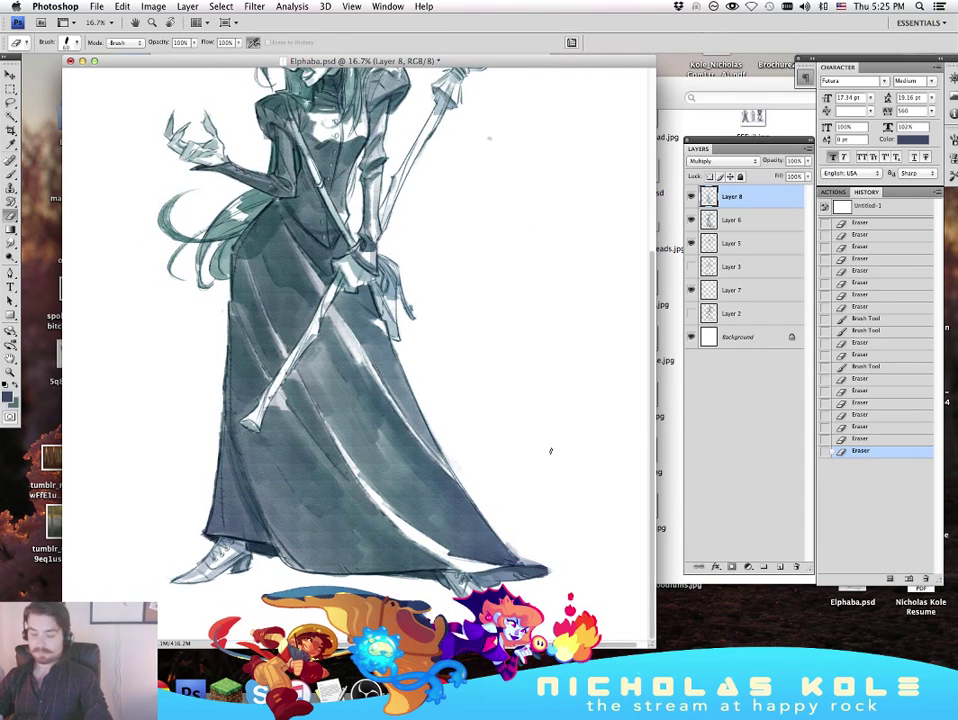
key(b)
key(e)
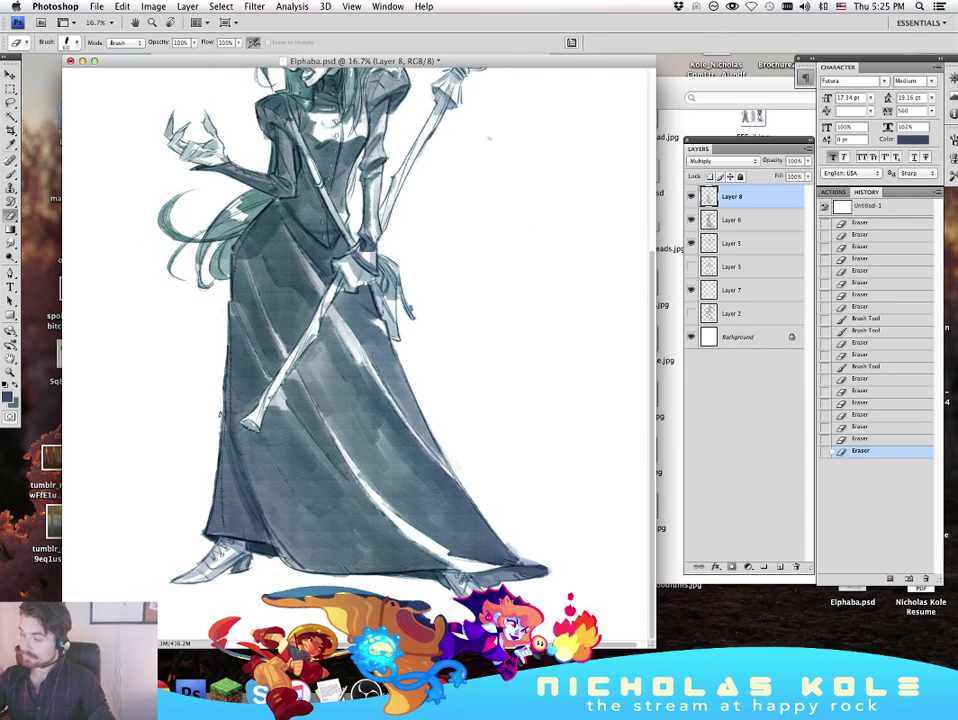
Step: Change the foreground colour to a medium green with a hue of 148° and brush it over the witch's face
scroll(540, 465, up, 4)
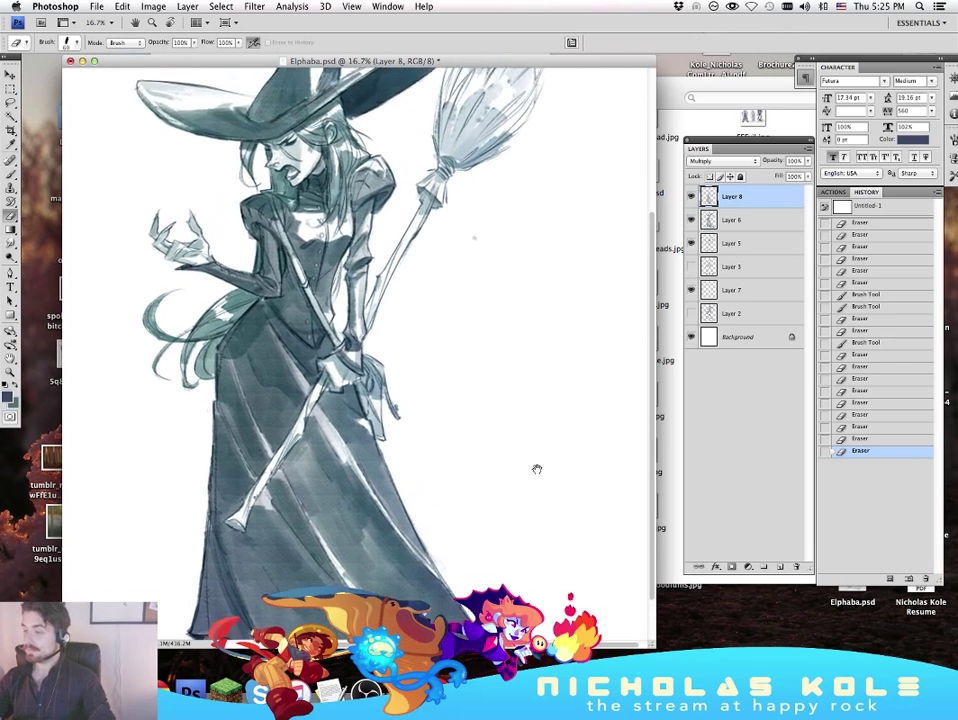
scroll(537, 469, up, 3)
key(b)
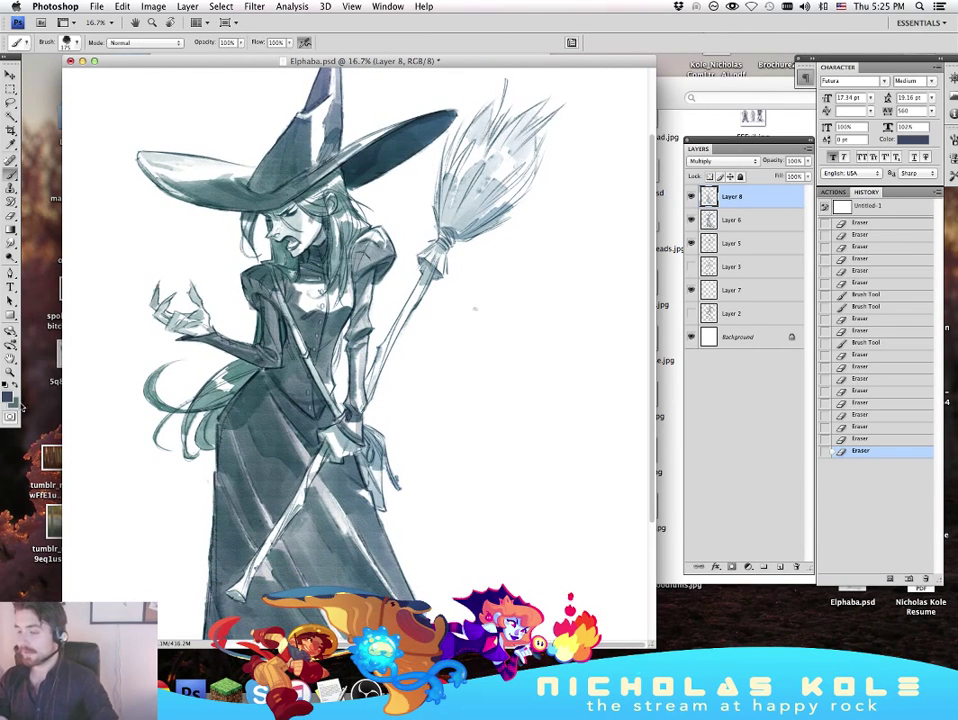
key(x)
click(8, 398)
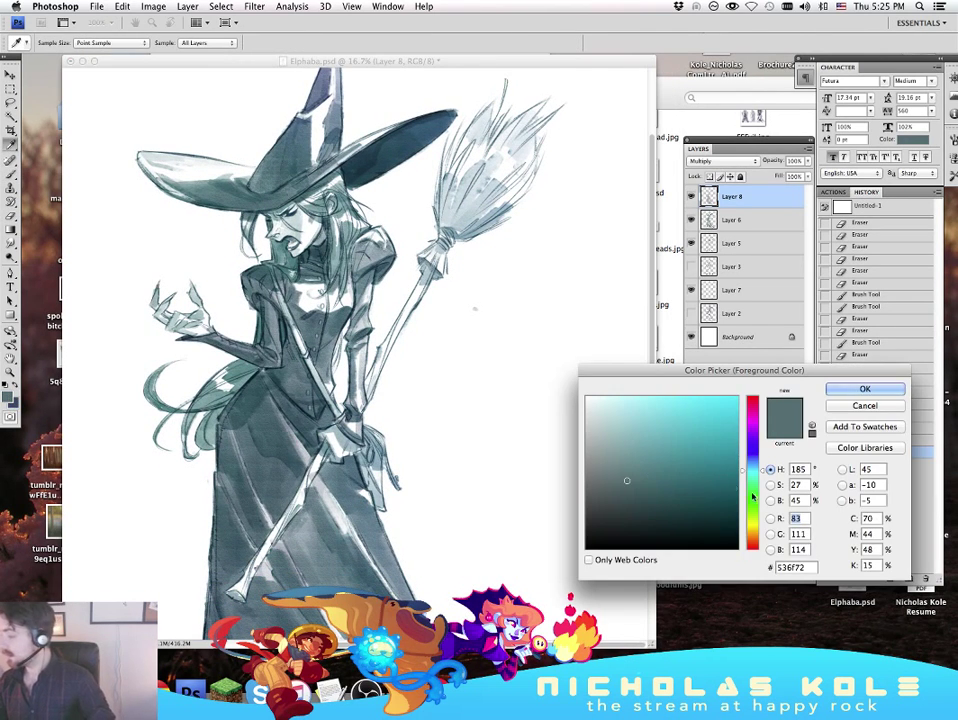
click(753, 508)
click(664, 475)
drag(753, 502, 753, 486)
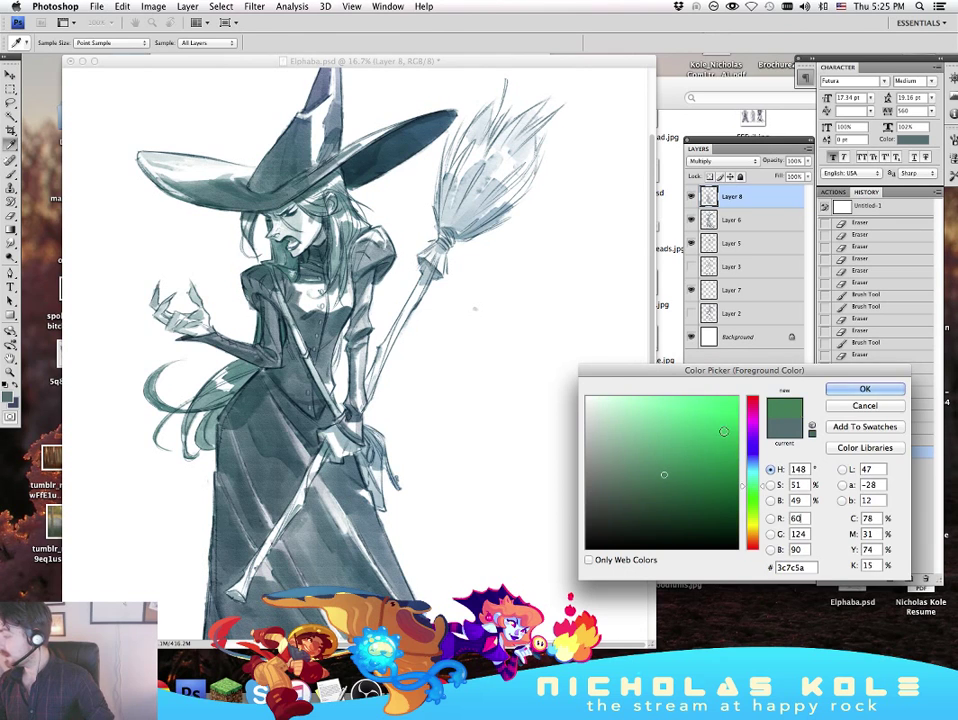
key(Return)
mouse_move(289, 210)
mouse_down()
mouse_move(275, 234)
mouse_move(317, 224)
mouse_move(309, 256)
mouse_move(316, 250)
mouse_up()
Step: Change the foreground colour to a brighter, slightly warmer green
click(8, 398)
click(674, 434)
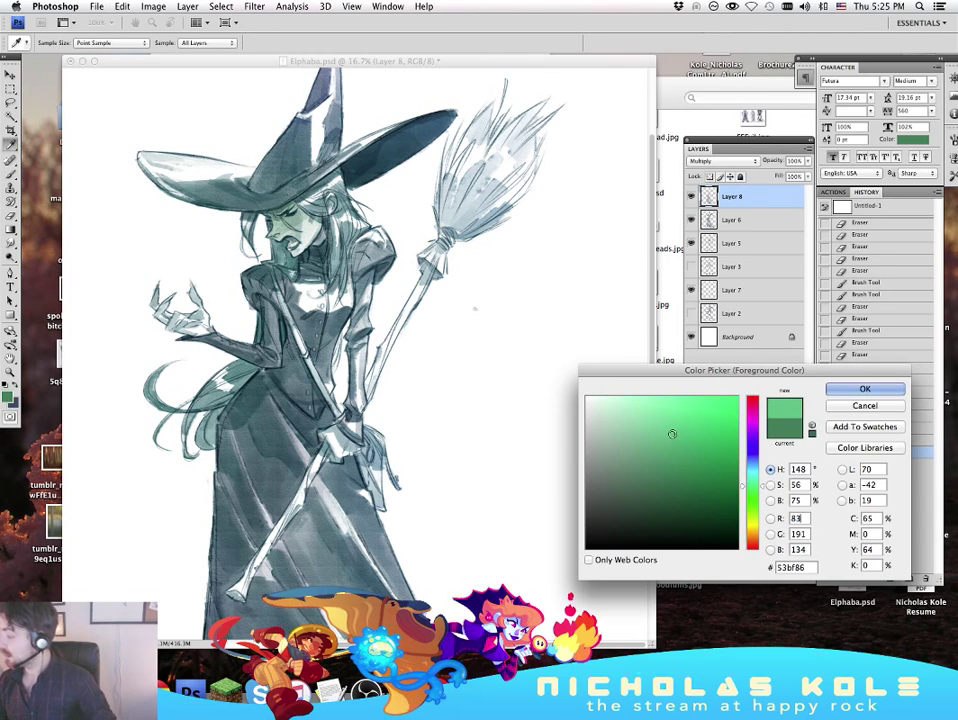
drag(755, 486, 756, 488)
click(865, 389)
Step: Brush the brighter green over the witch's face at size 175 and erase a bit of excess tint
mouse_move(218, 168)
mouse_down()
mouse_move(221, 158)
mouse_move(207, 172)
mouse_move(225, 166)
mouse_up()
mouse_move(303, 222)
mouse_down()
mouse_move(310, 232)
mouse_move(300, 250)
mouse_move(307, 240)
mouse_up()
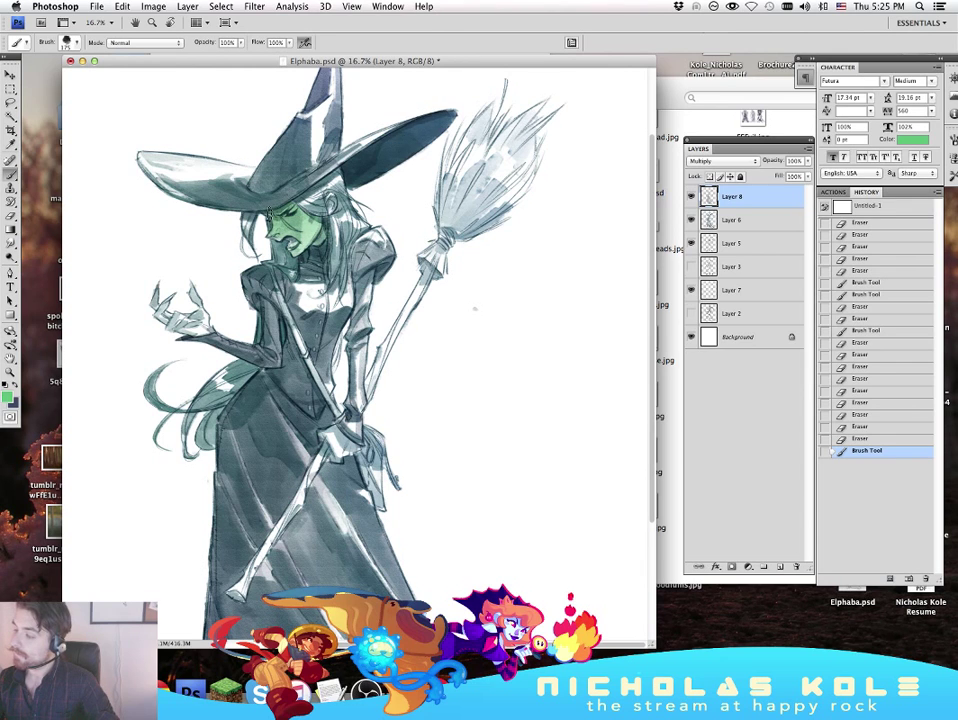
drag(276, 236, 276, 240)
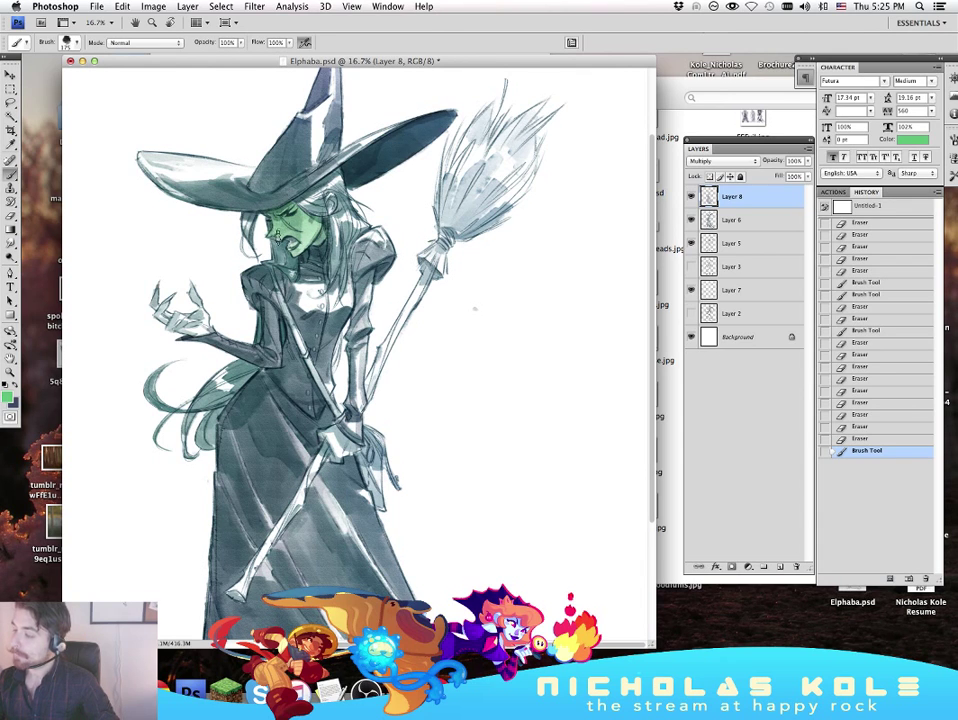
key(e)
click(198, 175)
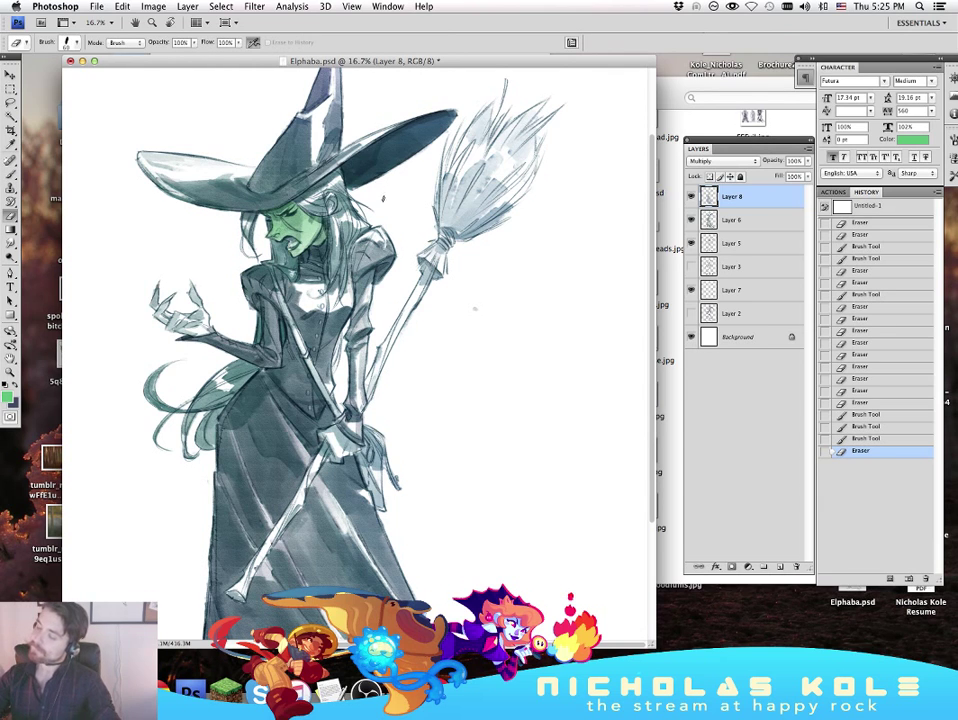
Step: Brush green over the witch's ear and the hand gripping the broom, and reduce the brush size to 90
key(b)
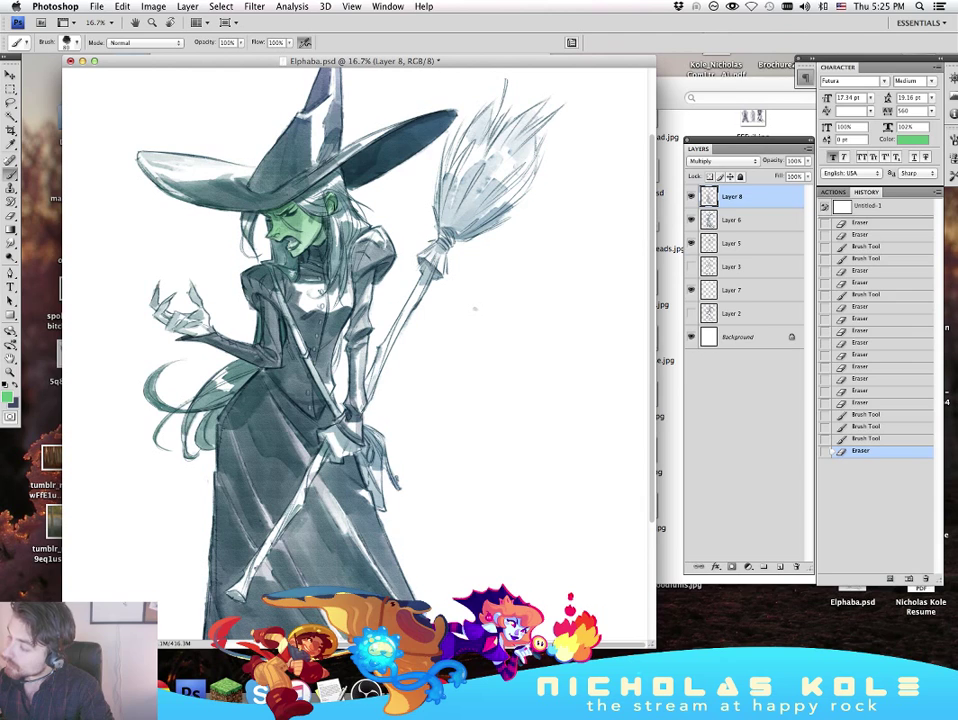
drag(383, 226, 384, 232)
key(bracketright)
key(bracketright)
key(bracketright)
mouse_move(335, 431)
mouse_down()
mouse_move(322, 431)
mouse_move(335, 426)
mouse_move(344, 452)
mouse_up()
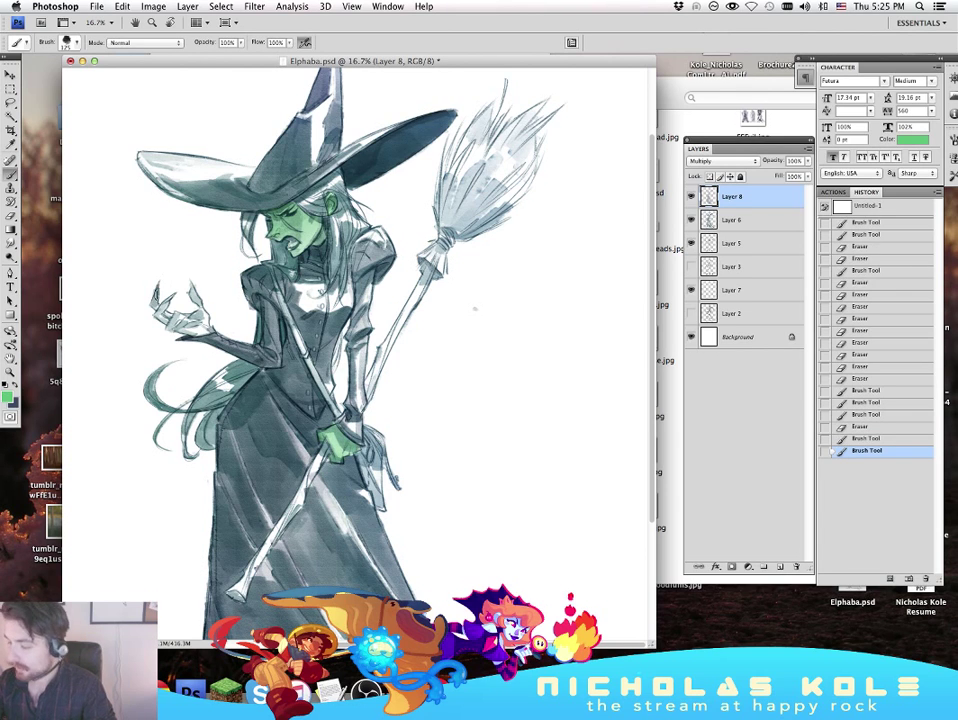
key(bracketleft)
key(bracketleft)
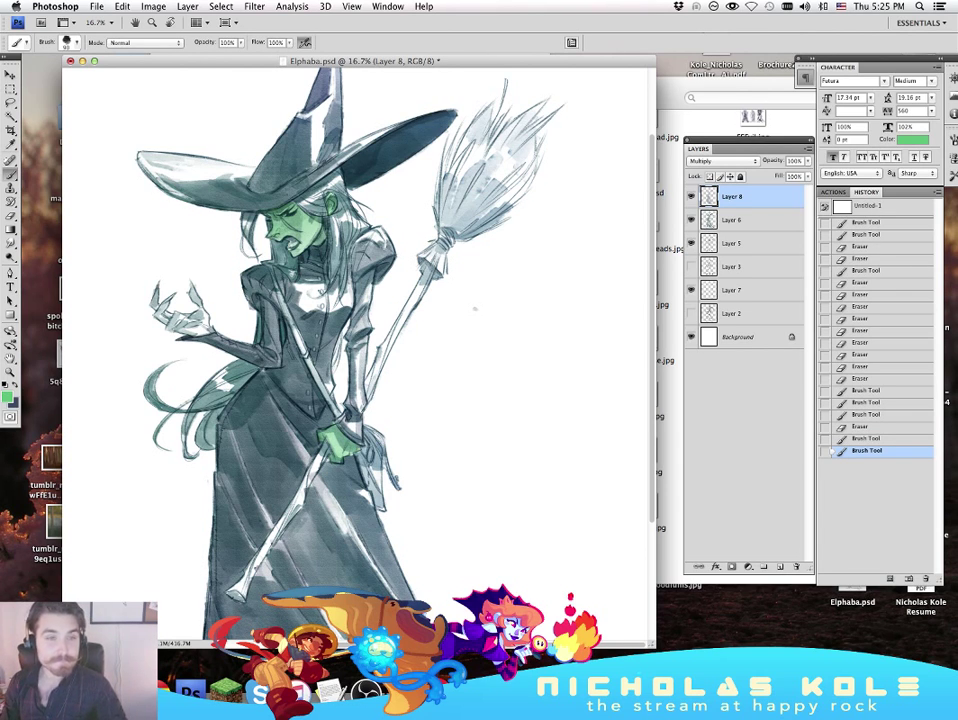
key(super+Tab)
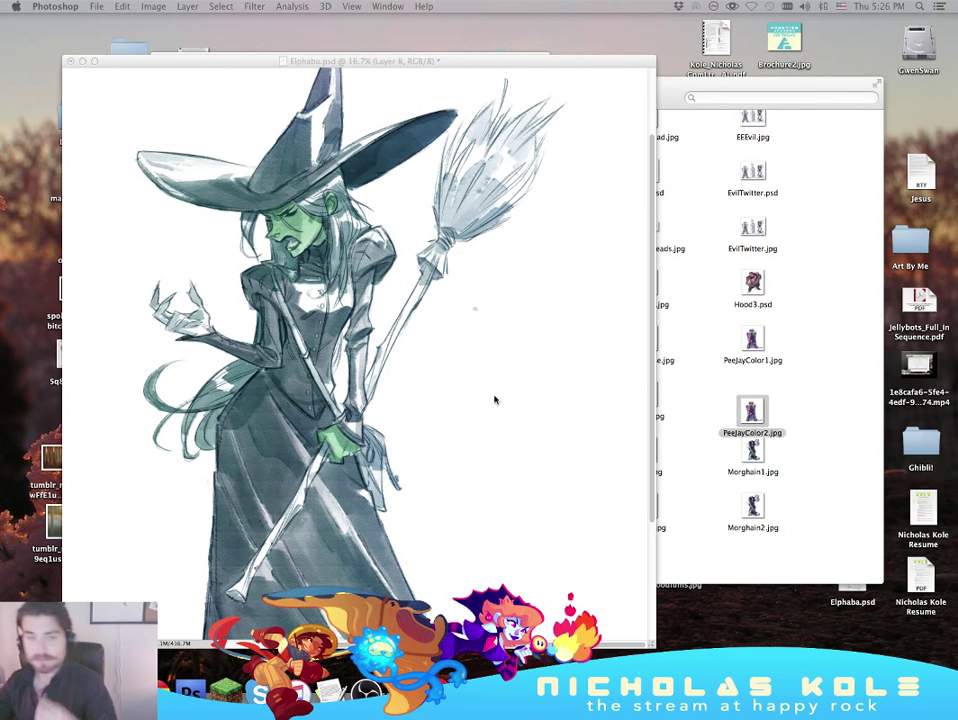
key(Tab)
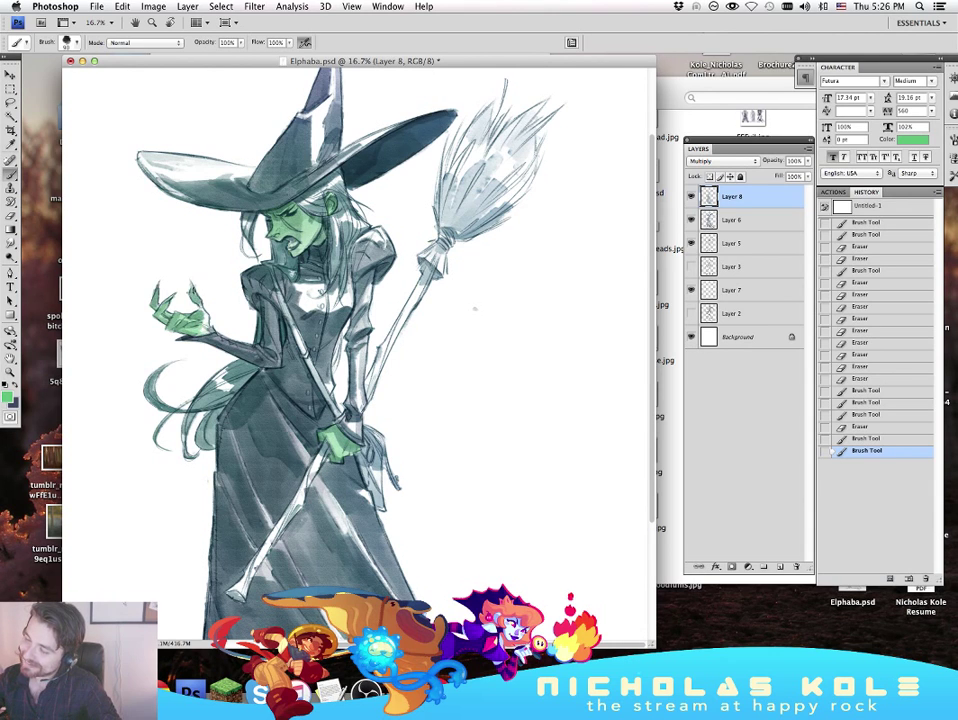
Step: Brush green over the raised clawed hand and erase the spill around its fingers and wrist at size 60
drag(202, 304, 192, 287)
key(e)
mouse_move(200, 302)
mouse_down()
mouse_move(195, 282)
mouse_move(203, 292)
mouse_move(179, 315)
mouse_move(188, 320)
mouse_up()
drag(204, 313, 206, 323)
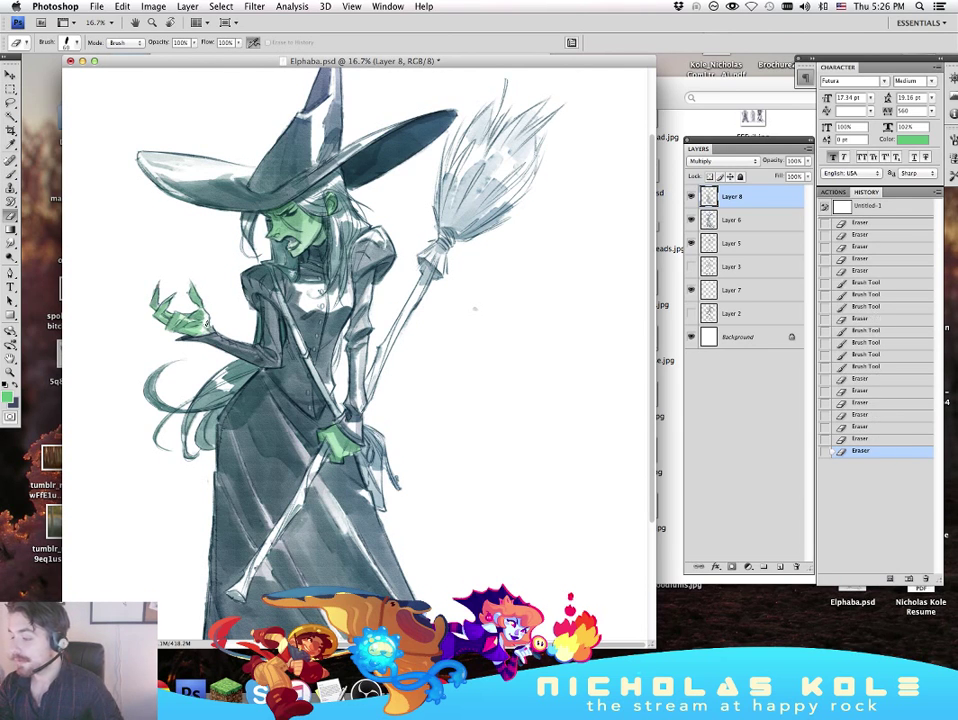
click(216, 317)
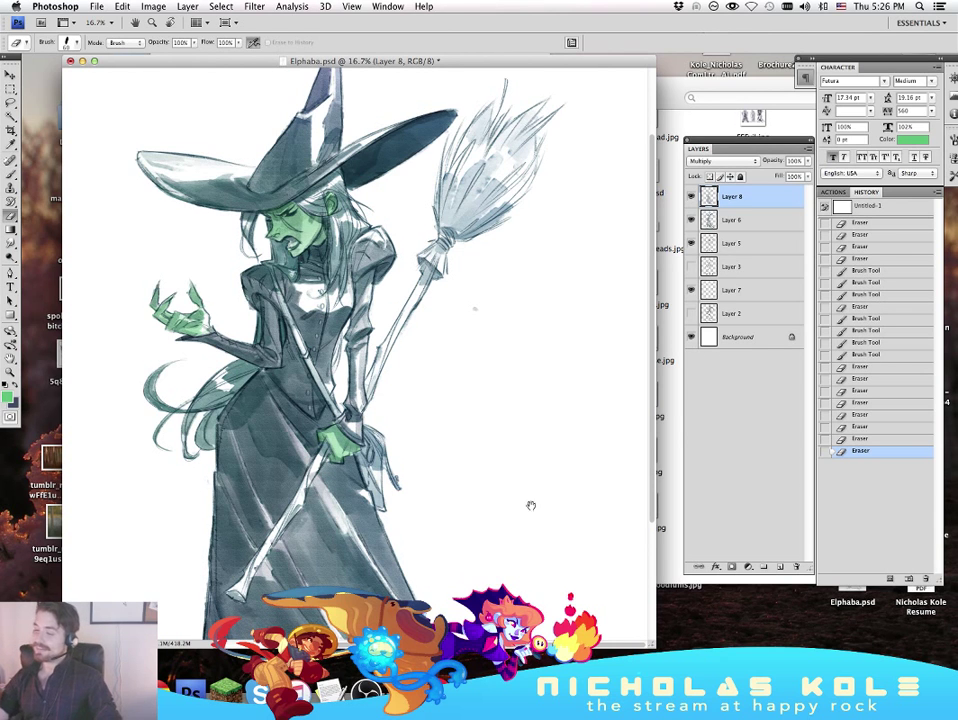
Step: Erase the green tint from the witch's teeth and open mouth
drag(530, 505, 533, 519)
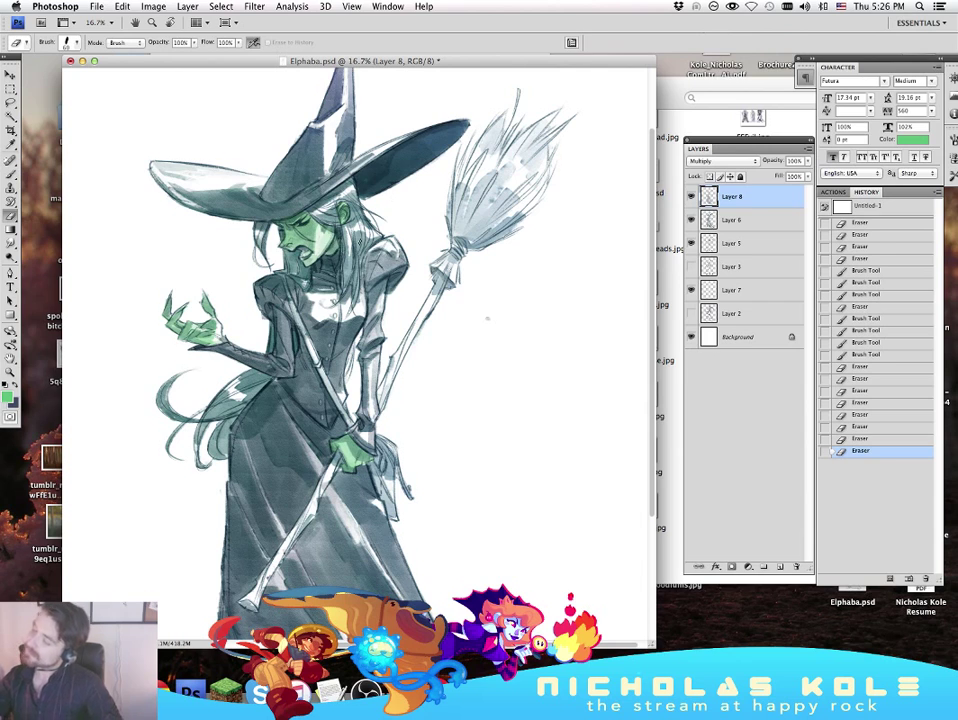
drag(305, 250, 306, 253)
click(234, 185)
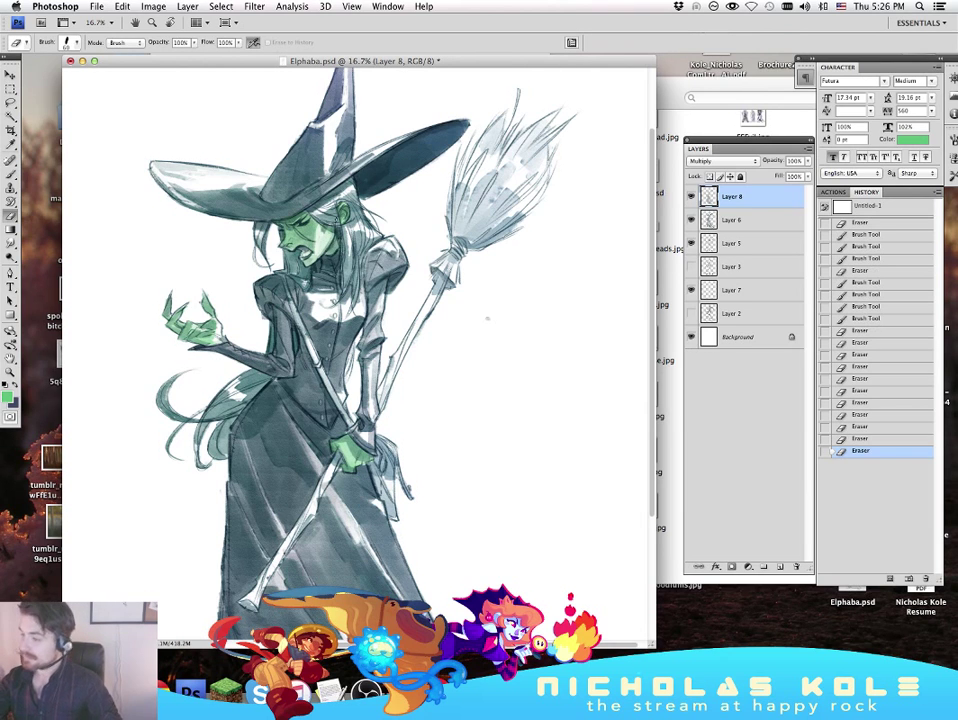
Step: Change the foreground colour to a light yellow-green with a hue of 96°
key(b)
click(256, 153)
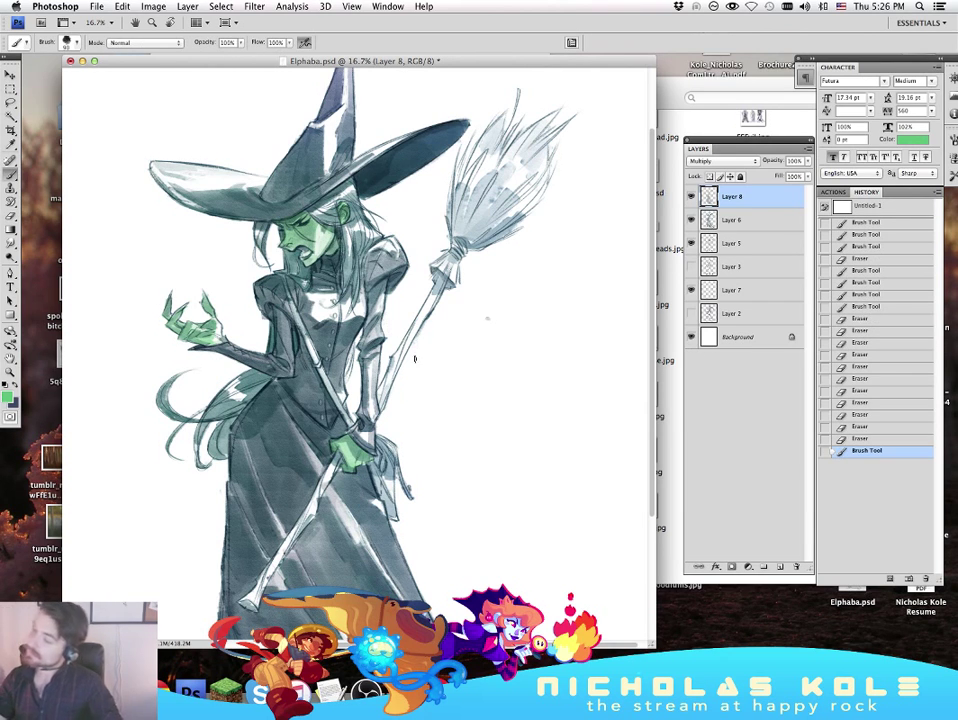
click(8, 396)
click(755, 508)
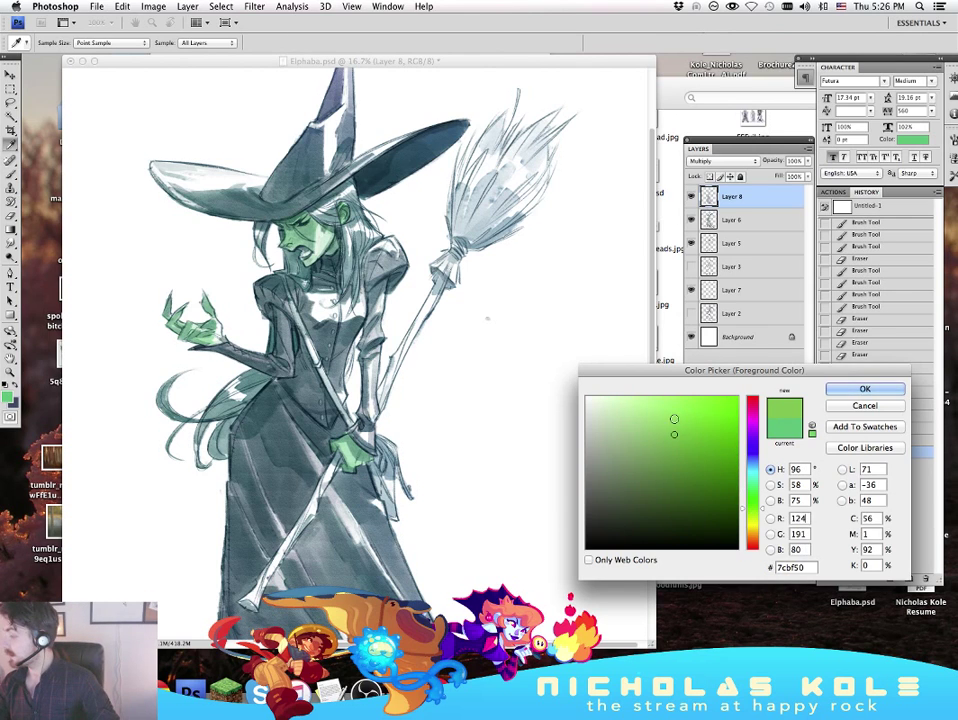
drag(673, 420, 660, 412)
click(865, 389)
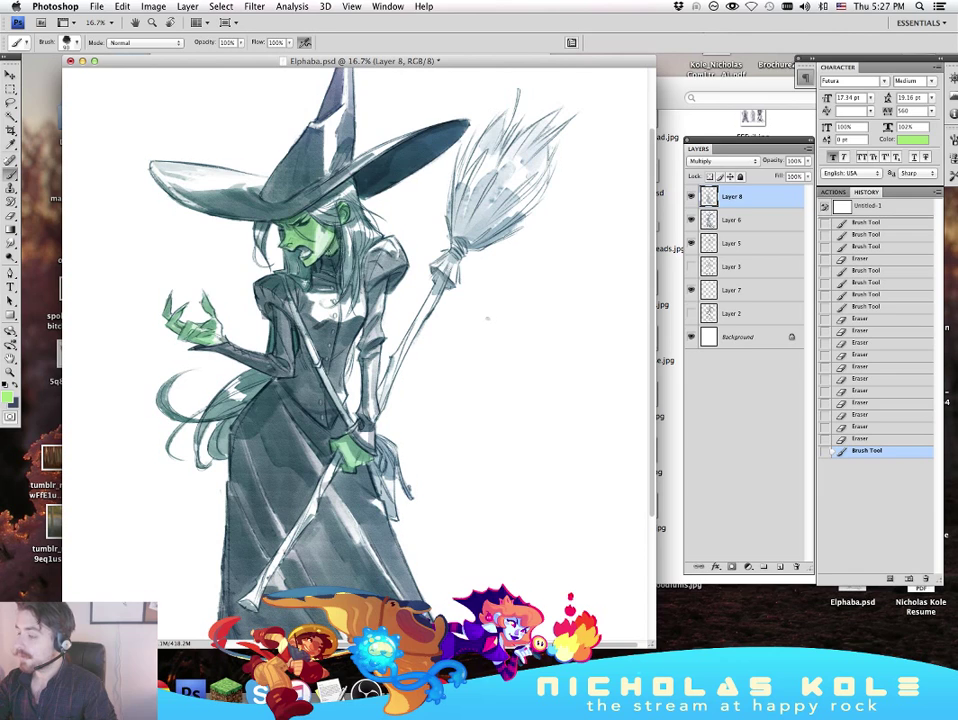
Step: Brush the light yellow-green over the highlight on the witch's cheek and jaw
drag(318, 232, 326, 246)
drag(322, 234, 330, 246)
click(487, 318)
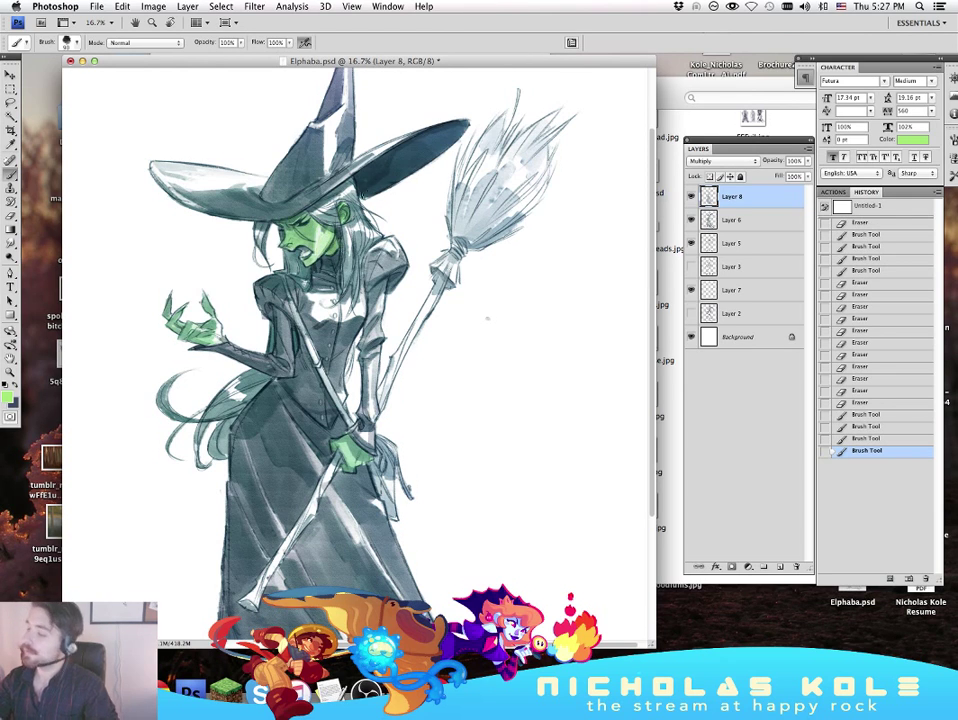
click(487, 318)
click(487, 318)
click(487, 318)
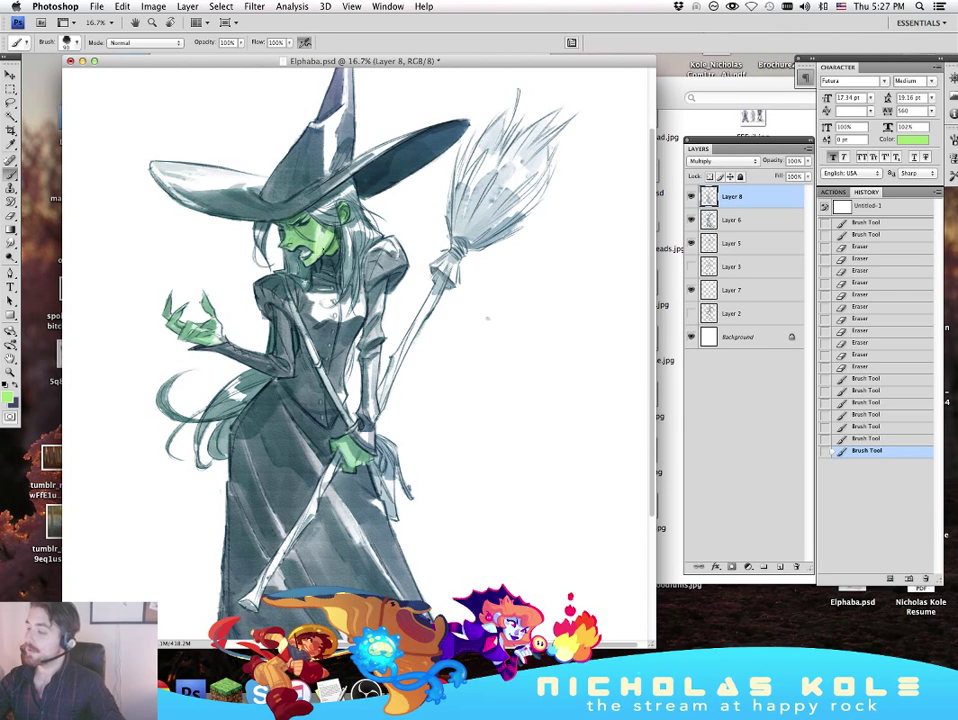
Step: Add light yellow-green touches to both hands, the nose and the upper face near the ear
click(487, 318)
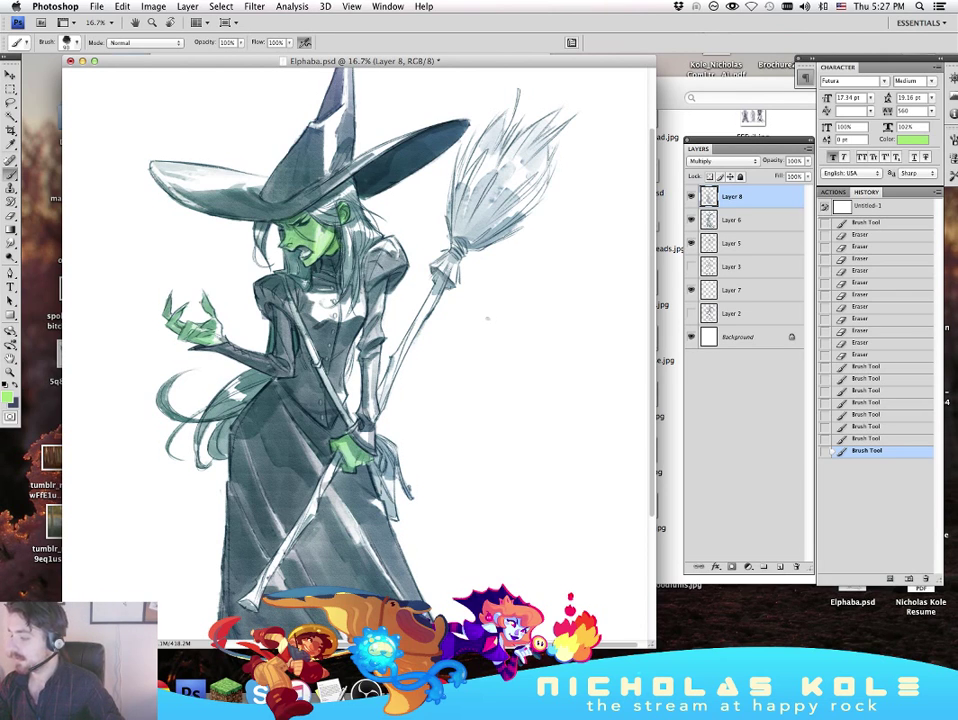
click(487, 318)
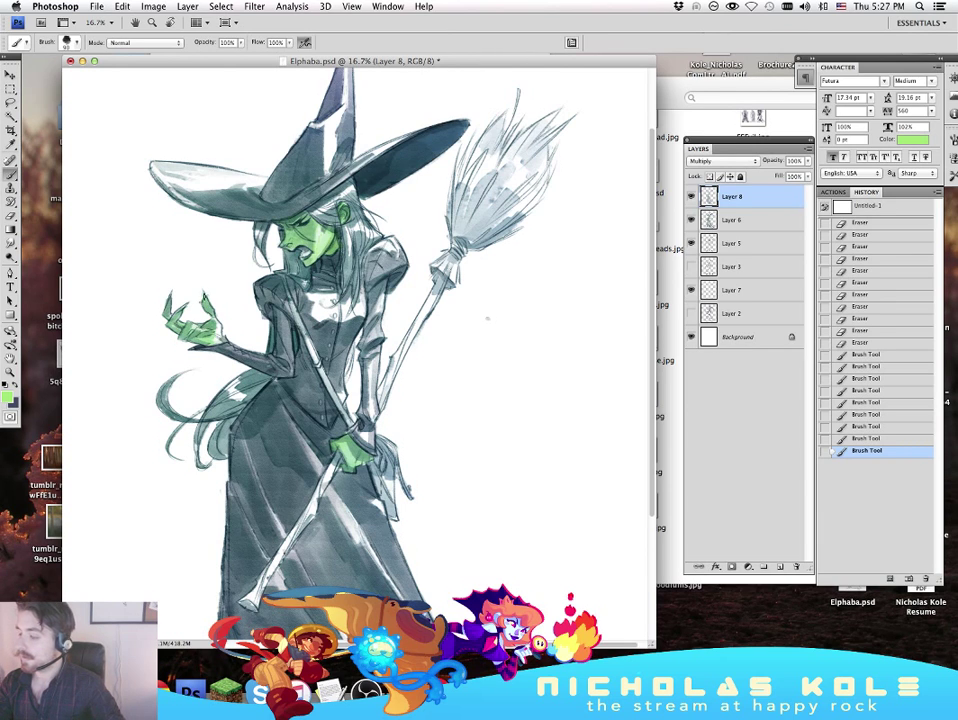
click(290, 241)
click(290, 244)
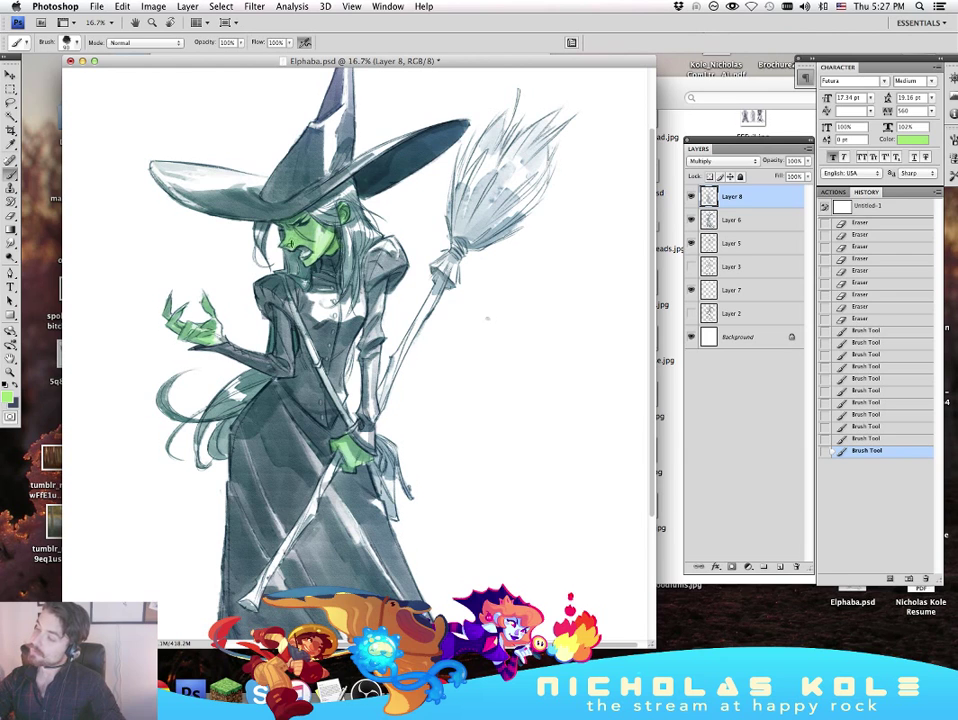
click(340, 222)
click(399, 236)
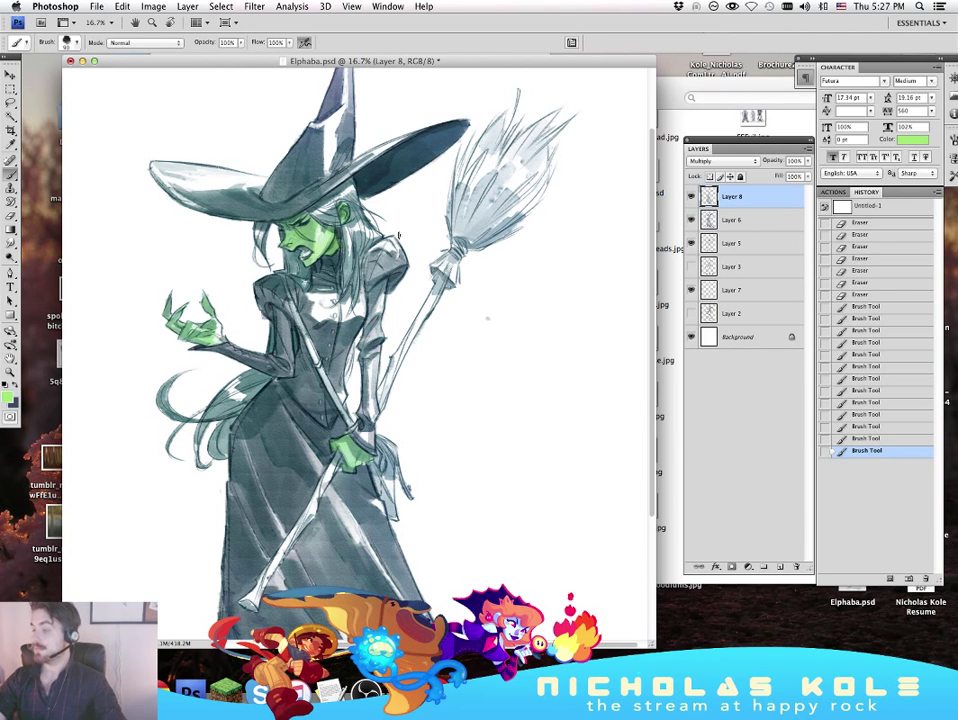
Step: Swap the foreground and background colours and change the foreground to a dark purple with a hue of 313°
scroll(520, 419, down, 5)
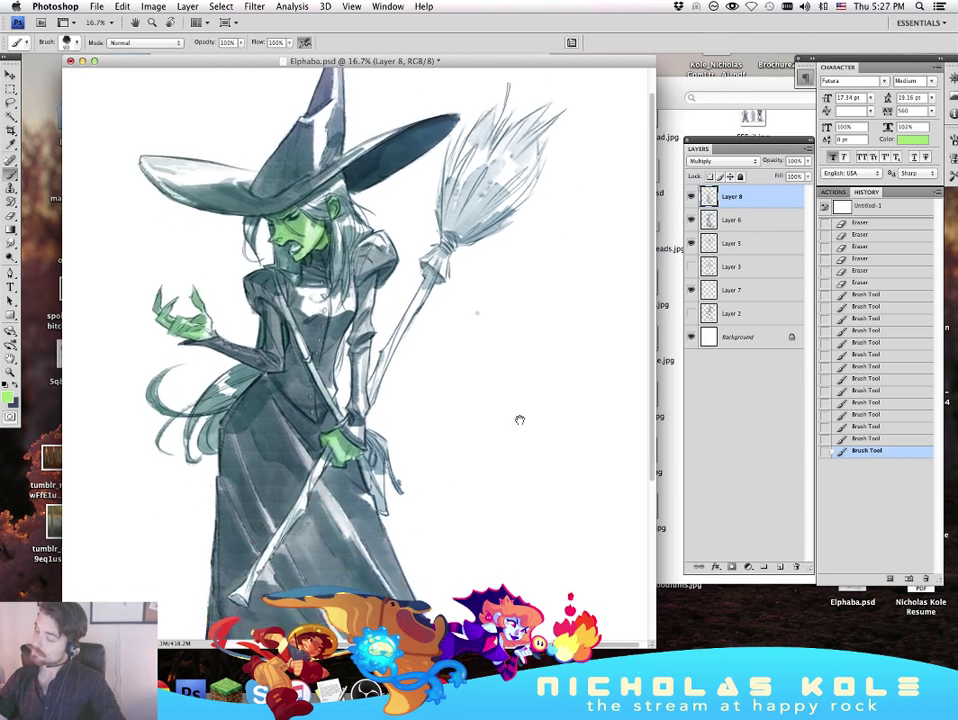
click(337, 358)
mouse_move(477, 305)
mouse_down()
mouse_move(492, 438)
mouse_move(494, 424)
mouse_up()
click(10, 372)
click(293, 335)
click(390, 356)
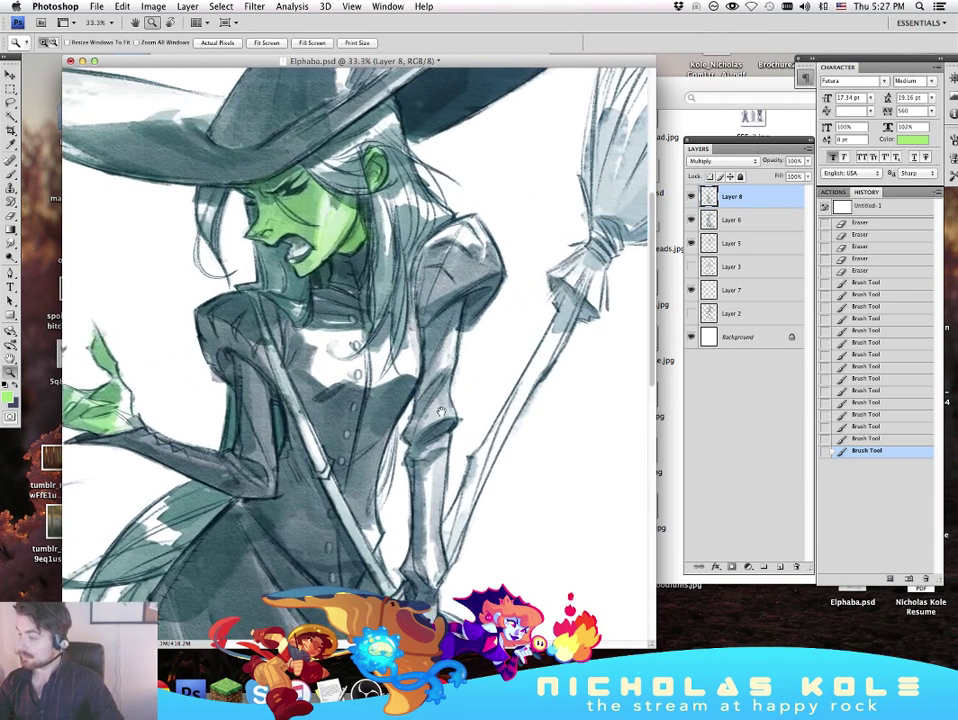
click(15, 386)
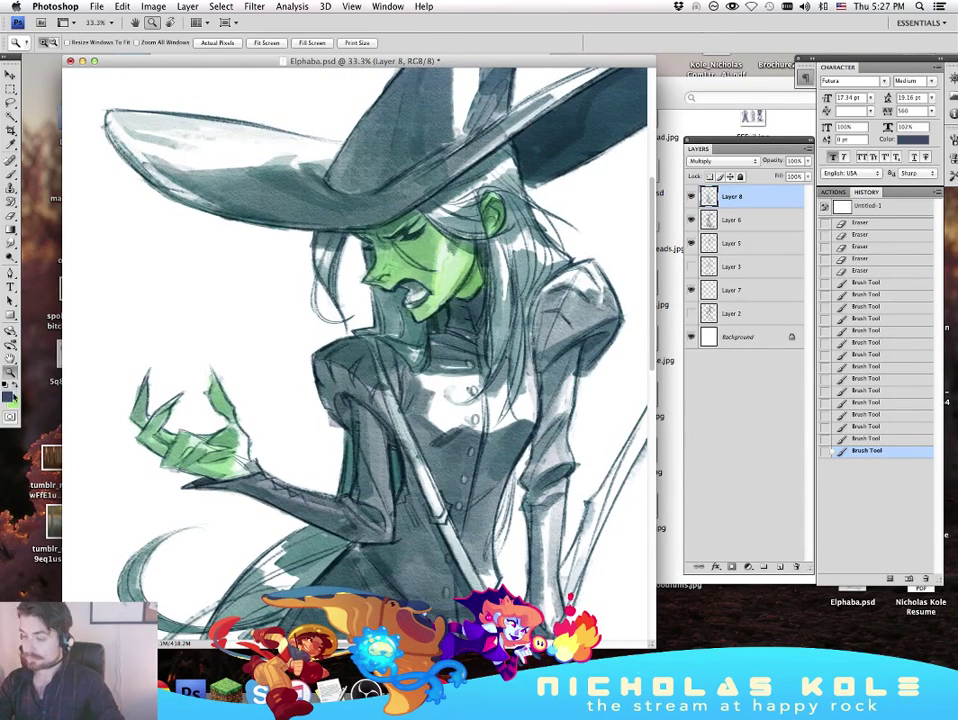
click(7, 397)
click(756, 415)
click(660, 480)
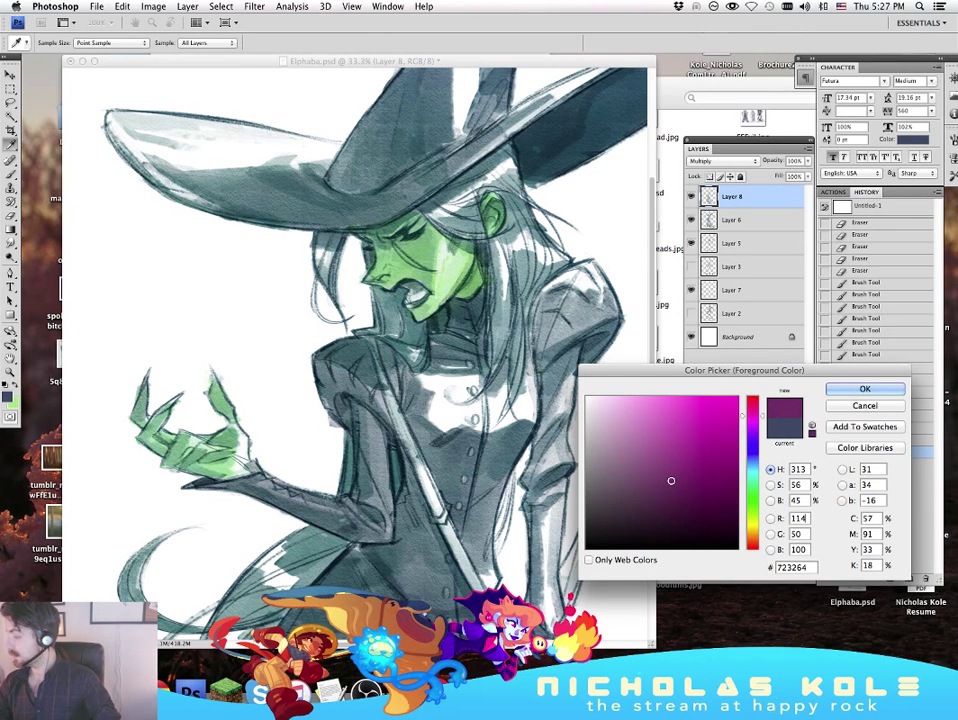
key(Return)
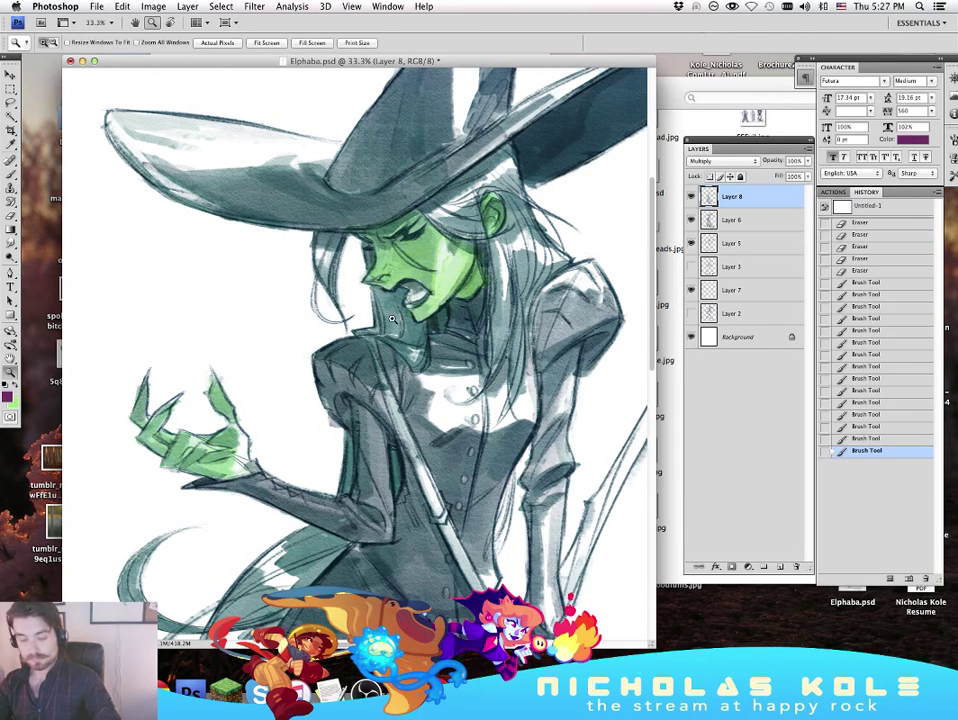
Step: Brush dark purple accents onto the witch's nose, inner ear and mouth, using a small brush of size 35
key(b)
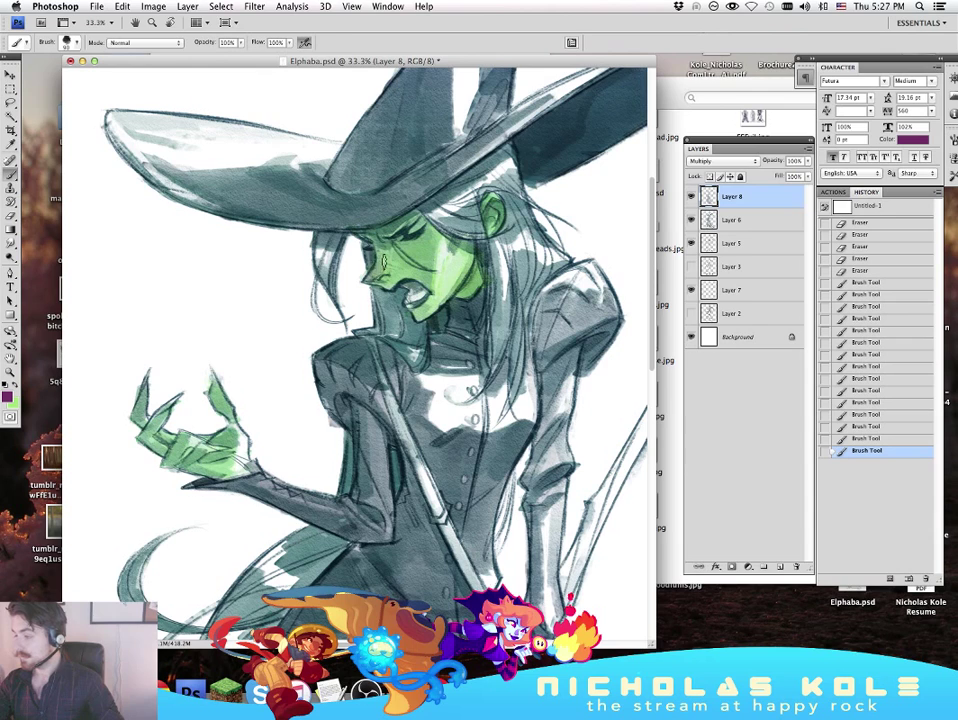
drag(370, 280, 381, 272)
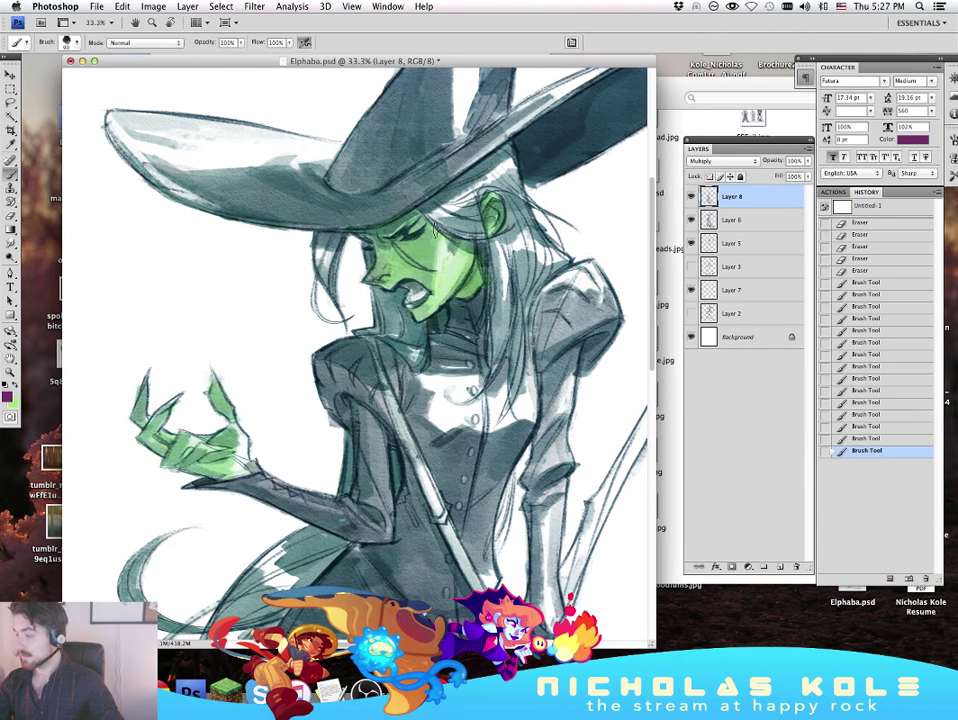
drag(492, 203, 496, 221)
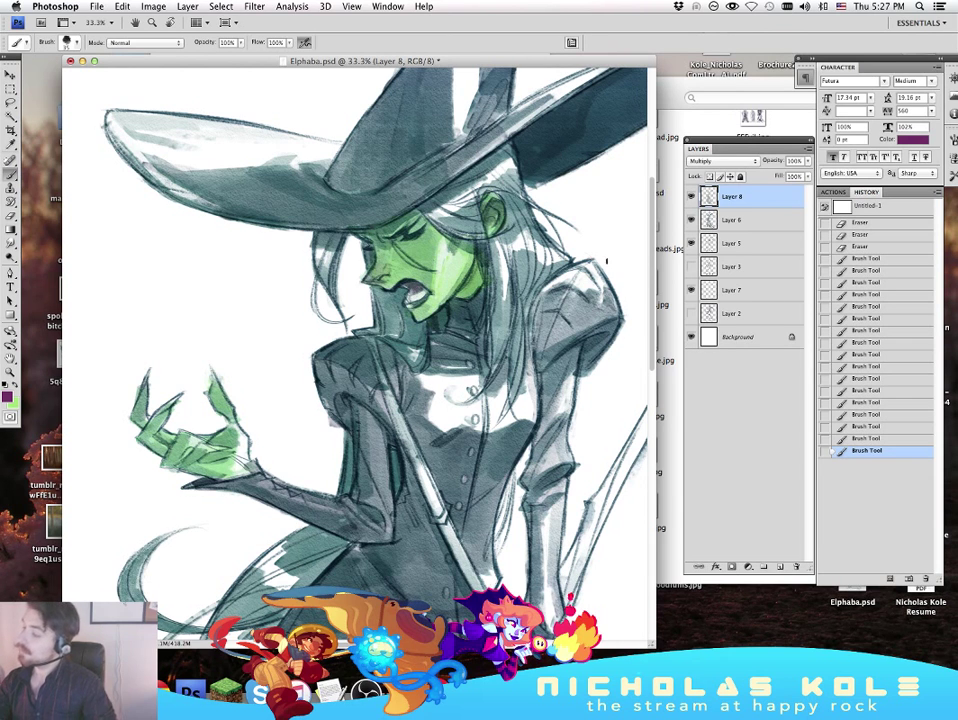
drag(606, 262, 608, 274)
Step: Shade the raised hand's fingers with dark purple and enlarge the brush to size 60
scroll(355, 350, down, 8)
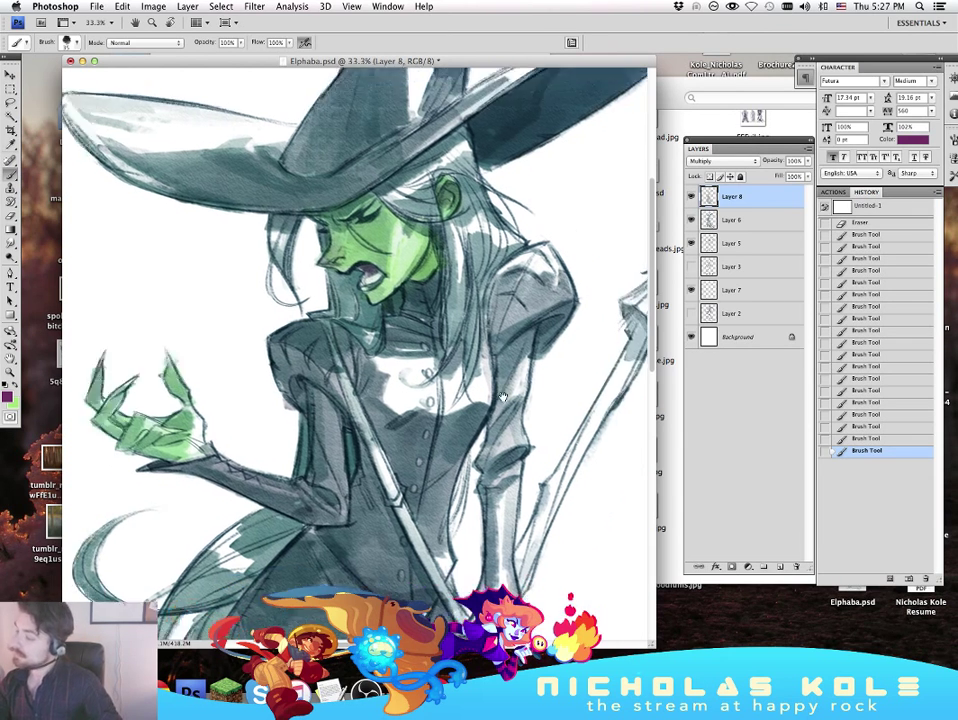
drag(211, 322, 214, 305)
key(bracketright)
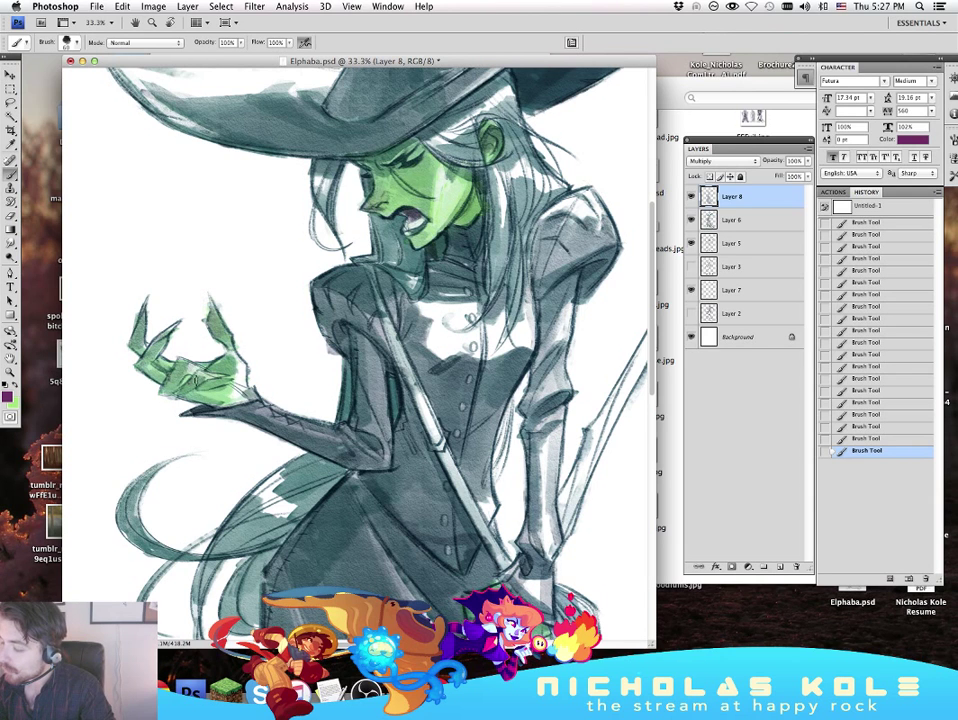
Step: Brush dark purple over the hair between the hat brim and the ear and onto the strands behind the chin
scroll(214, 227, down, 3)
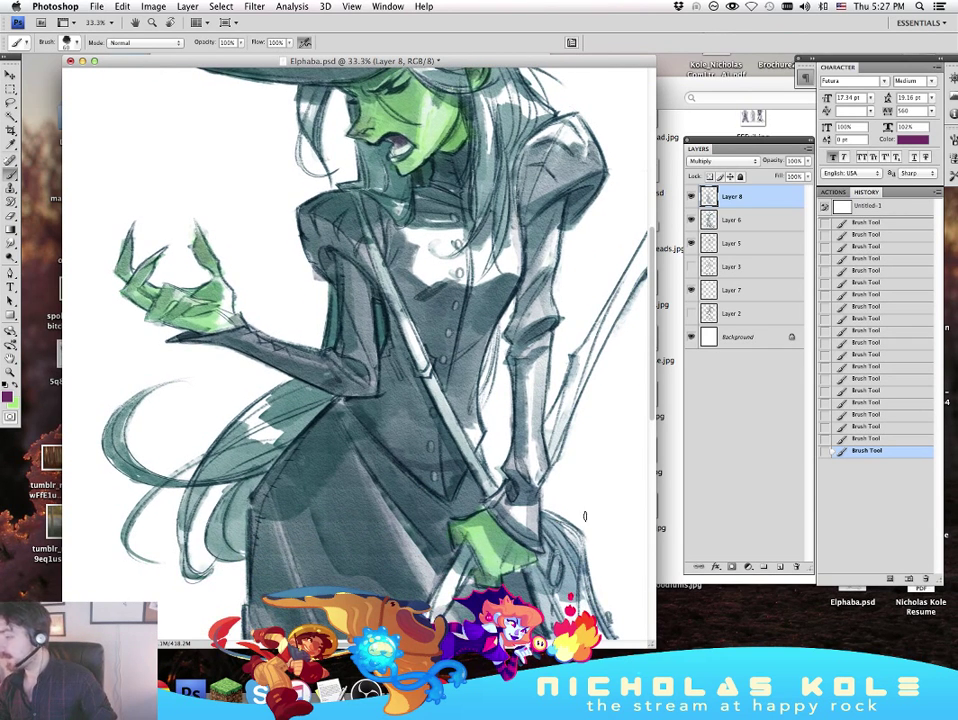
drag(589, 444, 539, 590)
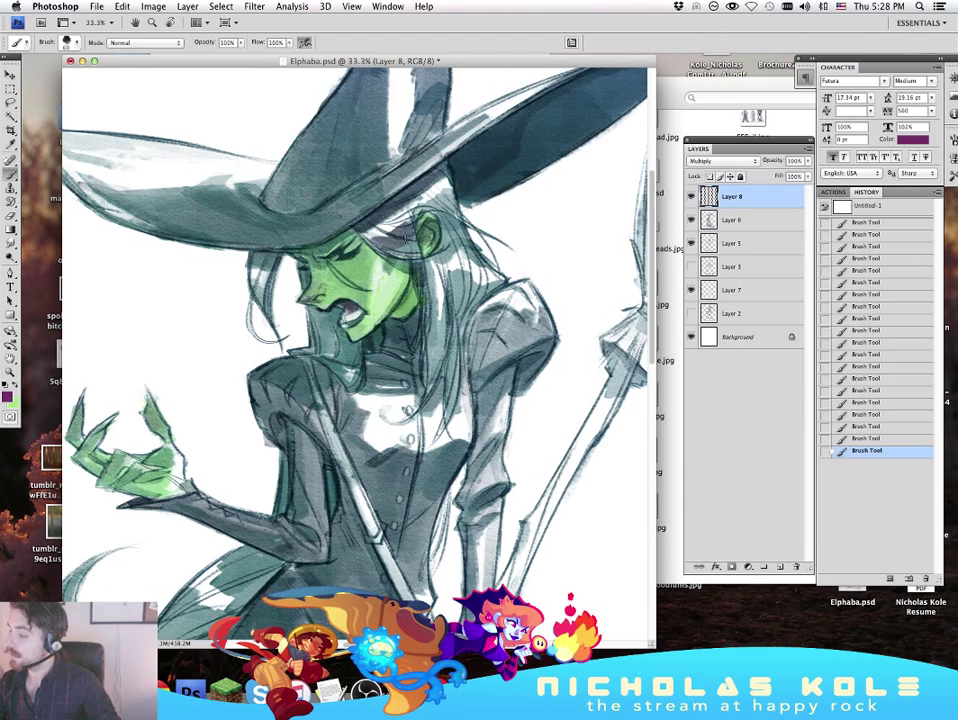
drag(372, 232, 413, 251)
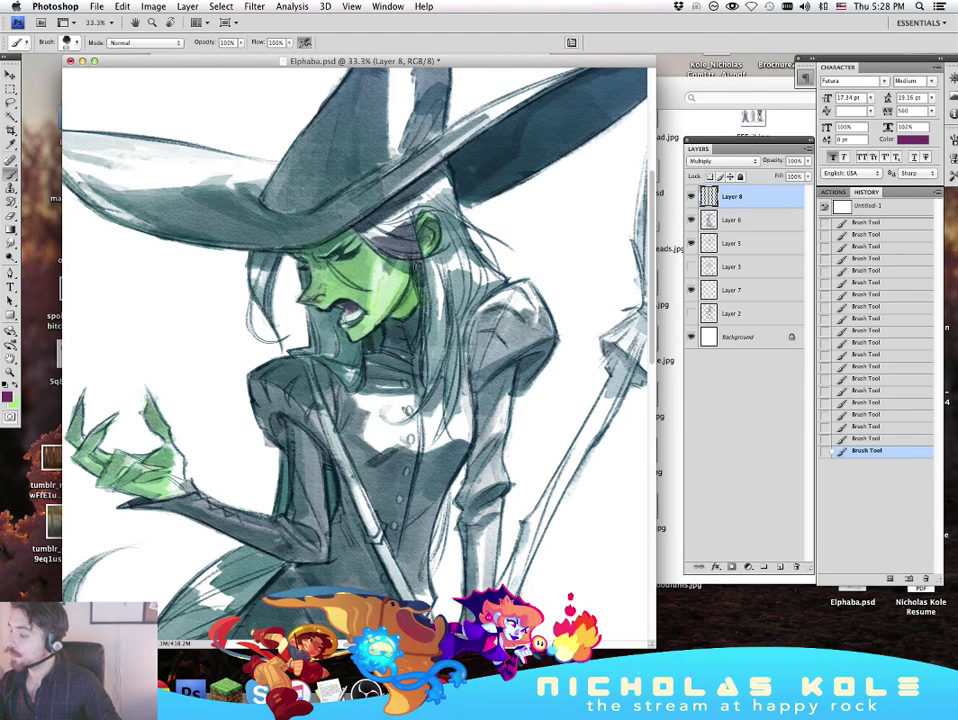
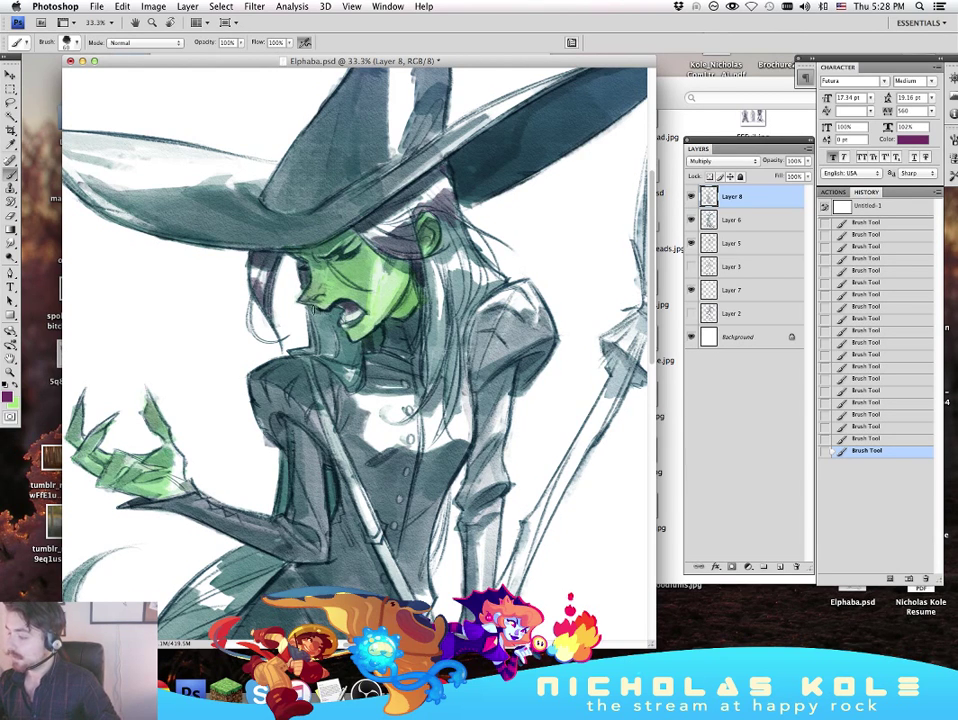
mouse_move(314, 308)
mouse_down()
mouse_move(319, 343)
mouse_move(332, 350)
mouse_up()
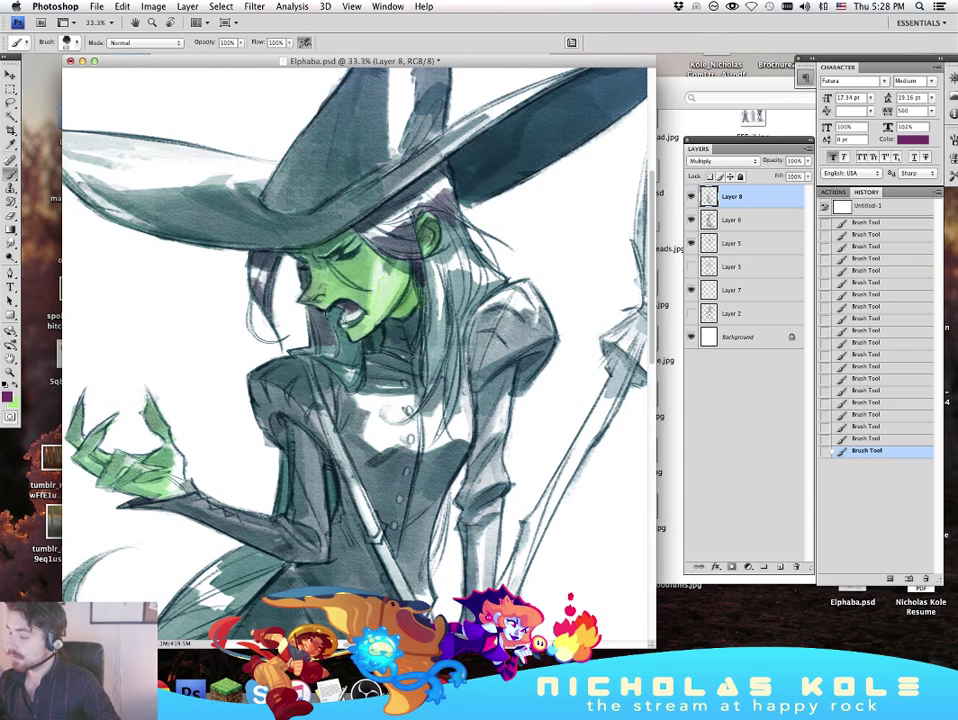
Step: Paint the loose lock of hair hanging in front of the witch's face dark purple
mouse_move(251, 240)
mouse_down()
mouse_move(242, 262)
mouse_move(217, 268)
mouse_move(251, 274)
mouse_up()
mouse_move(259, 243)
mouse_down()
mouse_move(254, 267)
mouse_move(263, 267)
mouse_up()
drag(268, 254, 265, 271)
drag(257, 263, 255, 278)
drag(263, 270, 248, 281)
drag(258, 270, 254, 284)
mouse_move(262, 278)
mouse_down()
mouse_move(255, 292)
mouse_move(263, 286)
mouse_up()
Step: Cover the long hair behind the ear and down over the shoulder and chest with dark purple strokes
drag(490, 268, 439, 215)
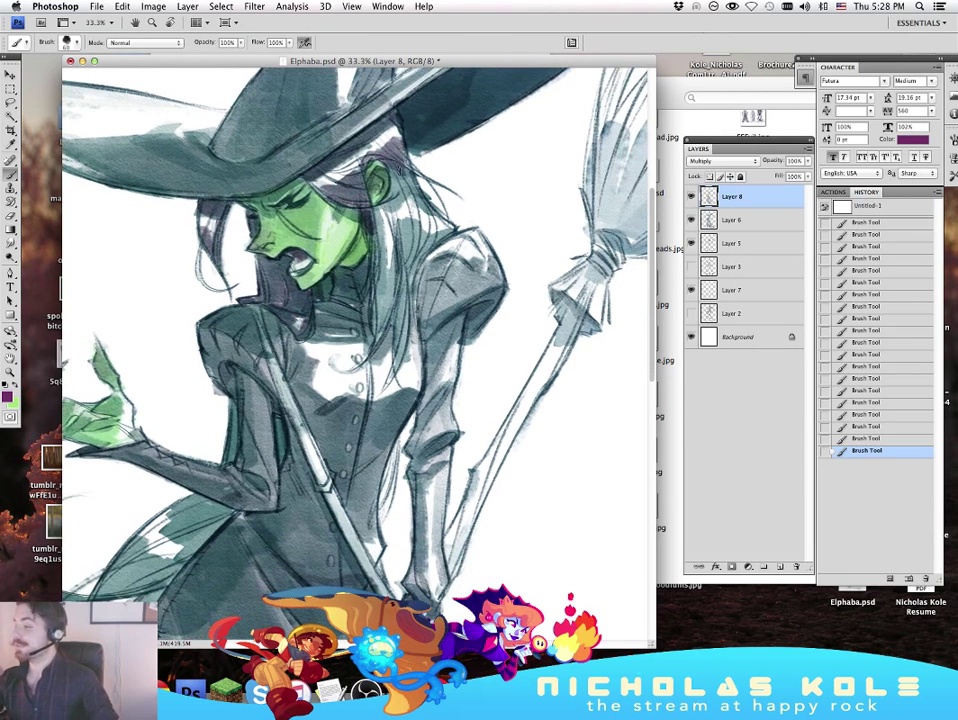
drag(397, 158, 391, 203)
drag(397, 188, 387, 206)
mouse_move(290, 160)
mouse_down()
mouse_move(311, 112)
mouse_move(307, 140)
mouse_up()
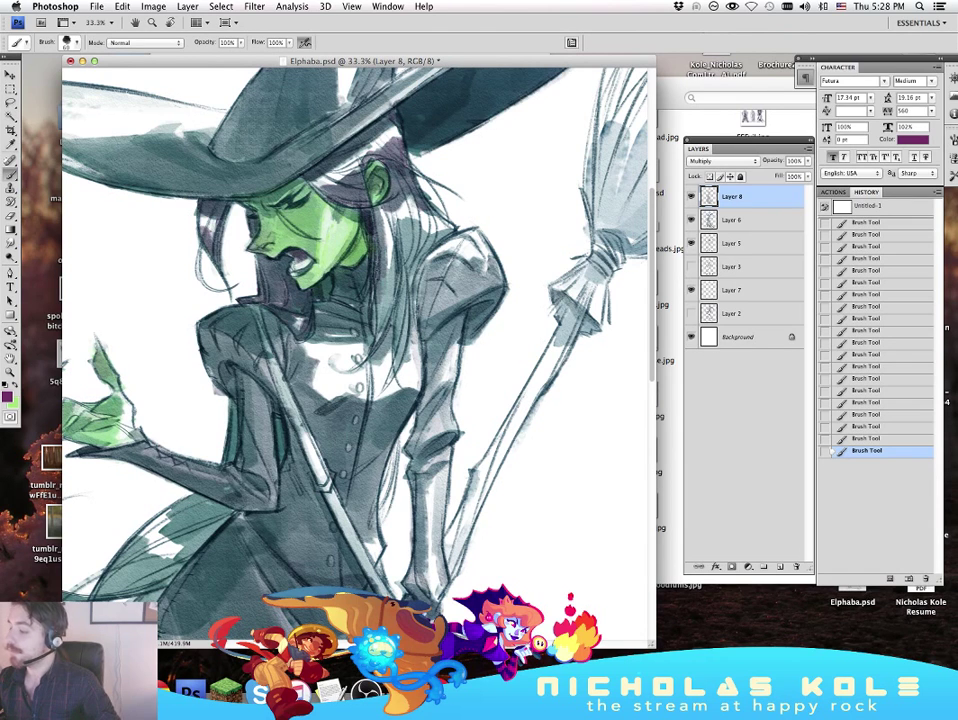
mouse_move(381, 278)
mouse_down()
mouse_move(382, 308)
mouse_move(400, 224)
mouse_move(406, 218)
mouse_move(413, 268)
mouse_move(430, 236)
mouse_up()
mouse_move(321, 182)
mouse_down()
mouse_move(332, 177)
mouse_move(288, 242)
mouse_move(306, 196)
mouse_move(294, 288)
mouse_up()
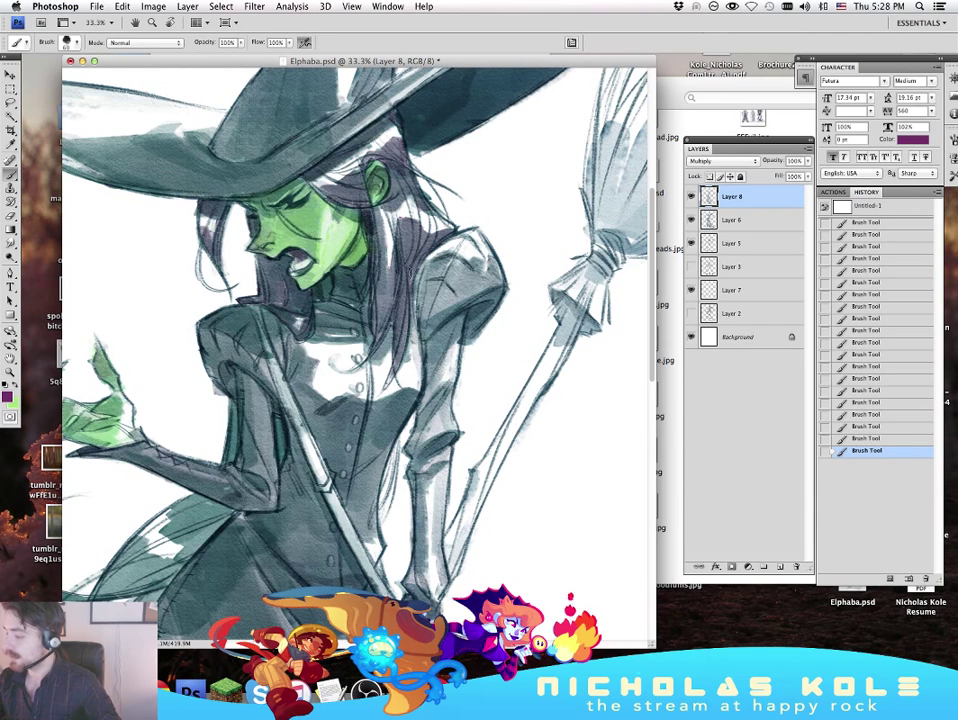
mouse_move(291, 110)
mouse_down()
mouse_move(304, 147)
mouse_move(307, 115)
mouse_move(262, 155)
mouse_up()
mouse_move(376, 222)
mouse_down()
mouse_move(379, 212)
mouse_move(380, 301)
mouse_move(389, 279)
mouse_up()
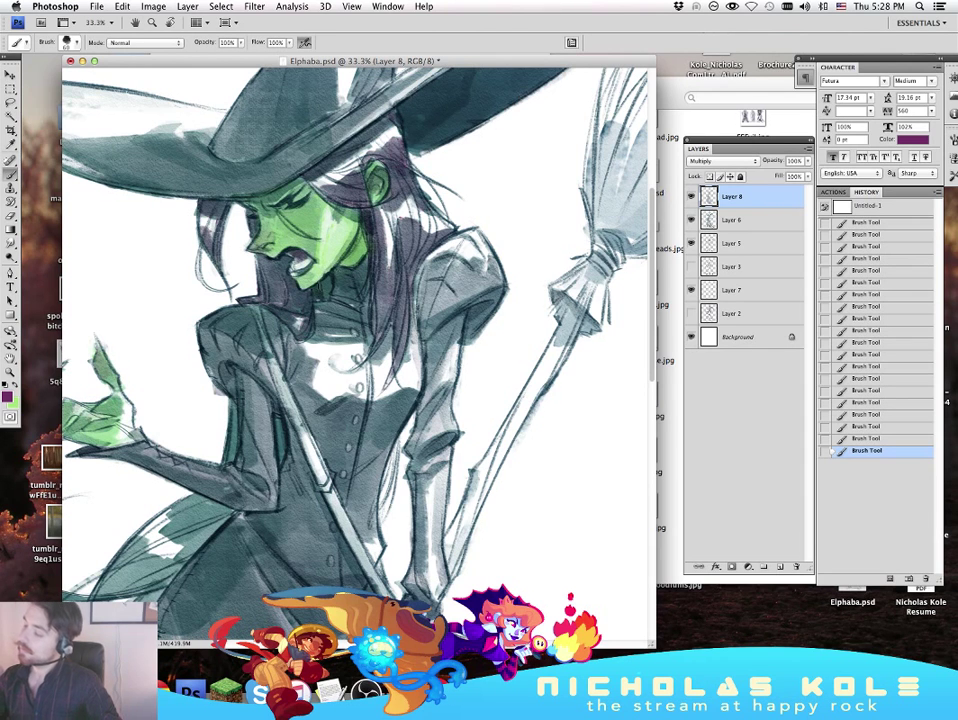
Step: Add further dark purple touches to the hair and erase stray paint beside the strands near the shoulder
drag(555, 440, 501, 515)
drag(270, 230, 256, 250)
drag(274, 227, 255, 252)
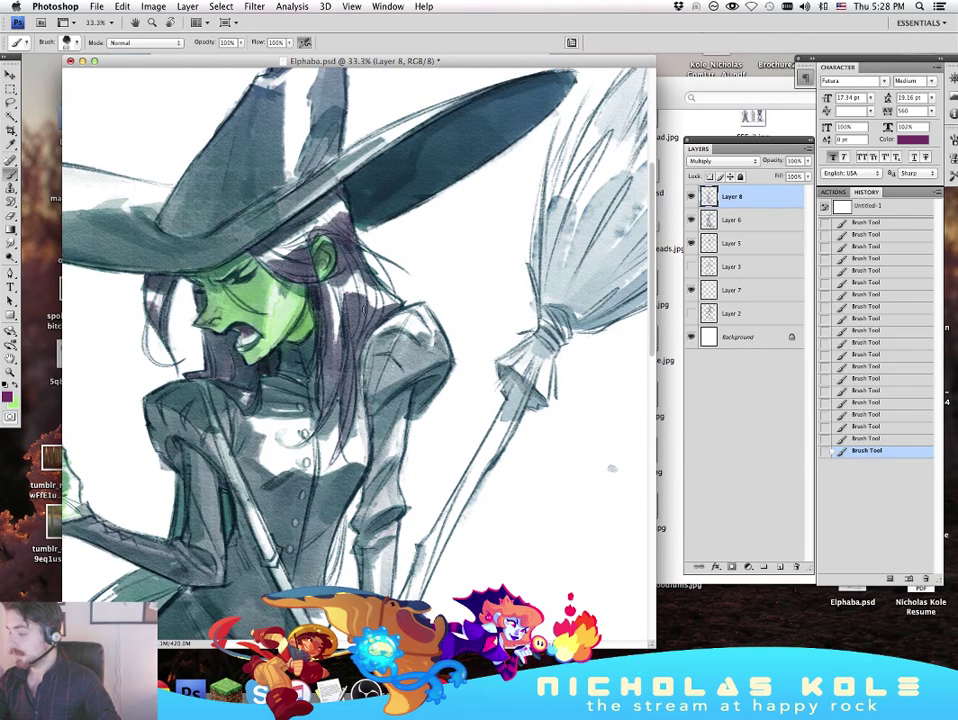
key(e)
drag(382, 266, 386, 278)
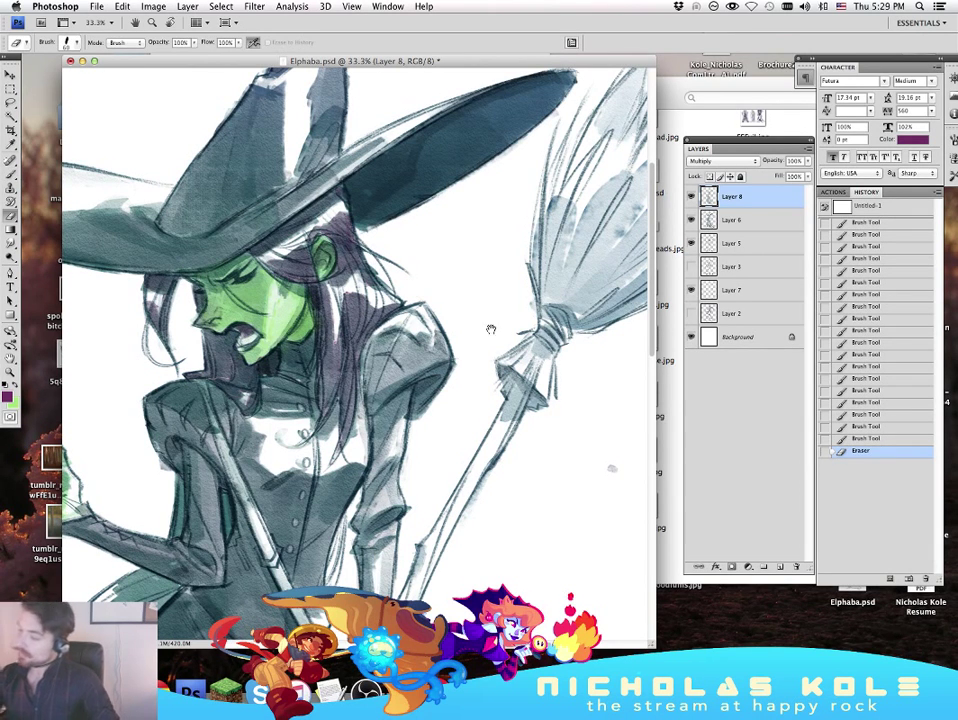
Step: Paint the hair showing behind the bent arm and the strand beside the waist dark purple
mouse_move(490, 505)
mouse_down()
mouse_move(552, 400)
mouse_move(573, 422)
mouse_up()
key(b)
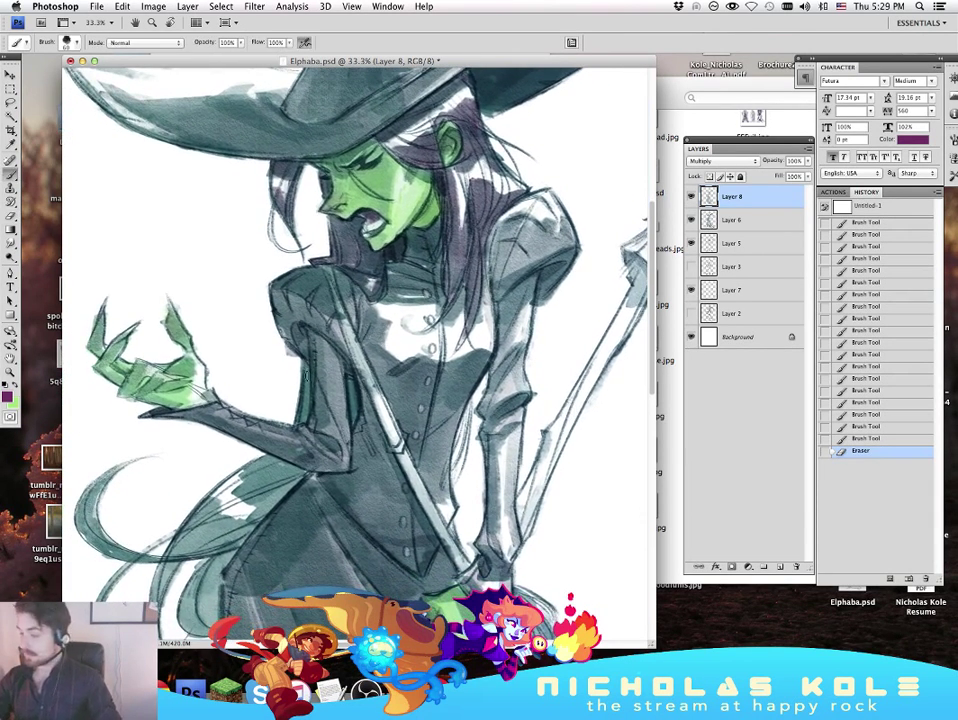
drag(268, 282, 261, 310)
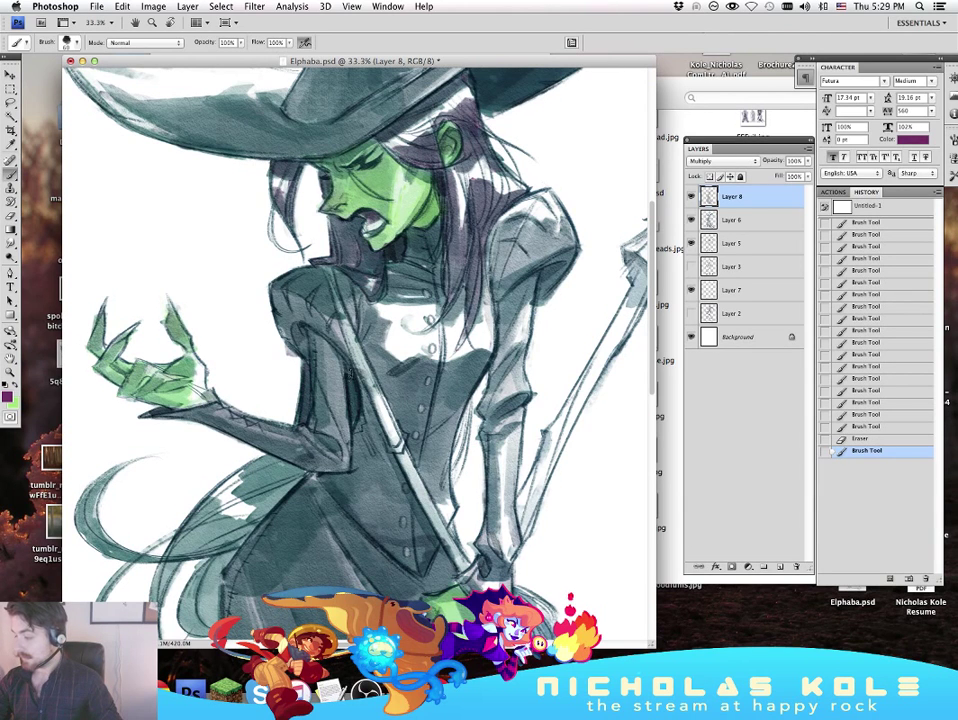
drag(544, 366, 553, 269)
drag(477, 304, 461, 363)
drag(478, 299, 463, 372)
Step: Sample the slate colour from the clothing, retouch the edge beside the waist strand with it, and return to the purple foreground
key(x)
alt+click(471, 287)
drag(487, 310, 469, 378)
key(x)
drag(533, 360, 553, 447)
Step: Brush dark purple onto the hair around the ear and the upper part of the hair trailing behind the hip
scroll(553, 447, up, 3)
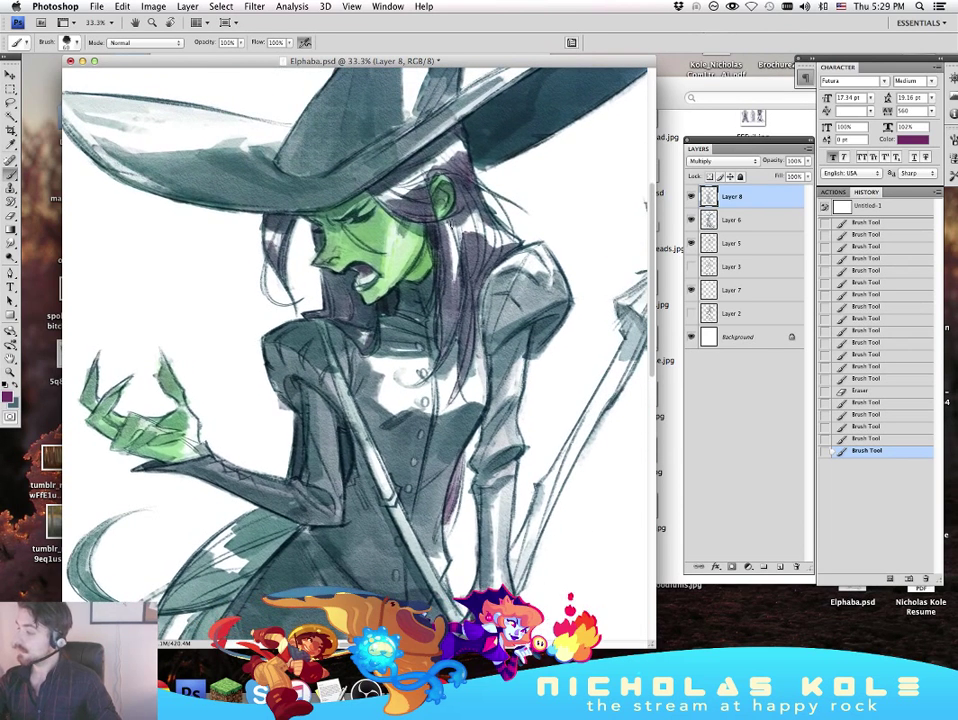
drag(437, 195, 427, 207)
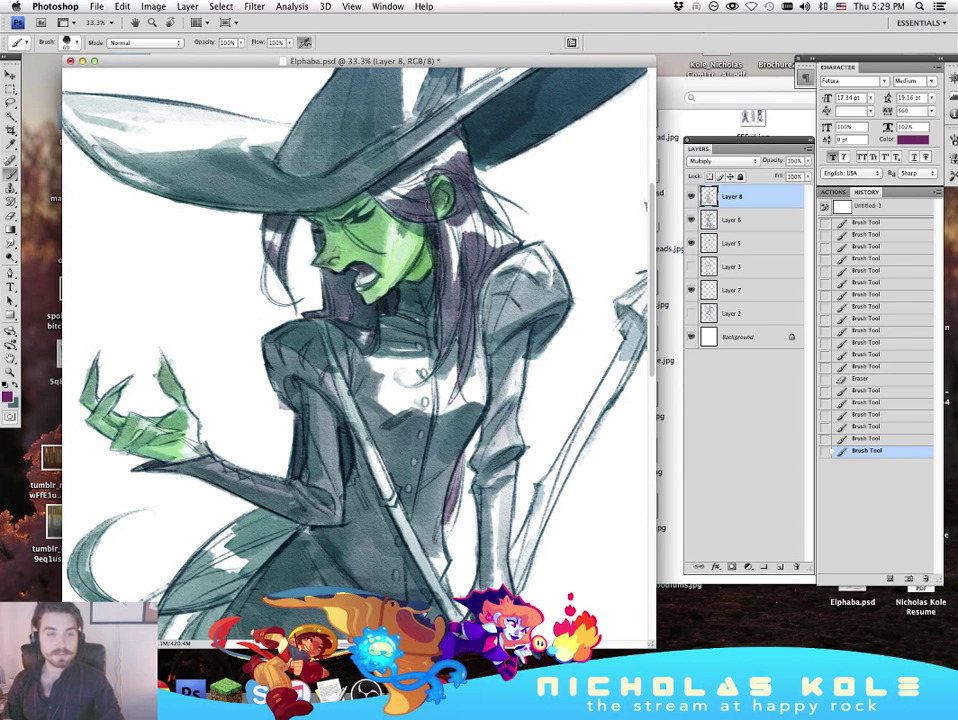
scroll(405, 282, down, 3)
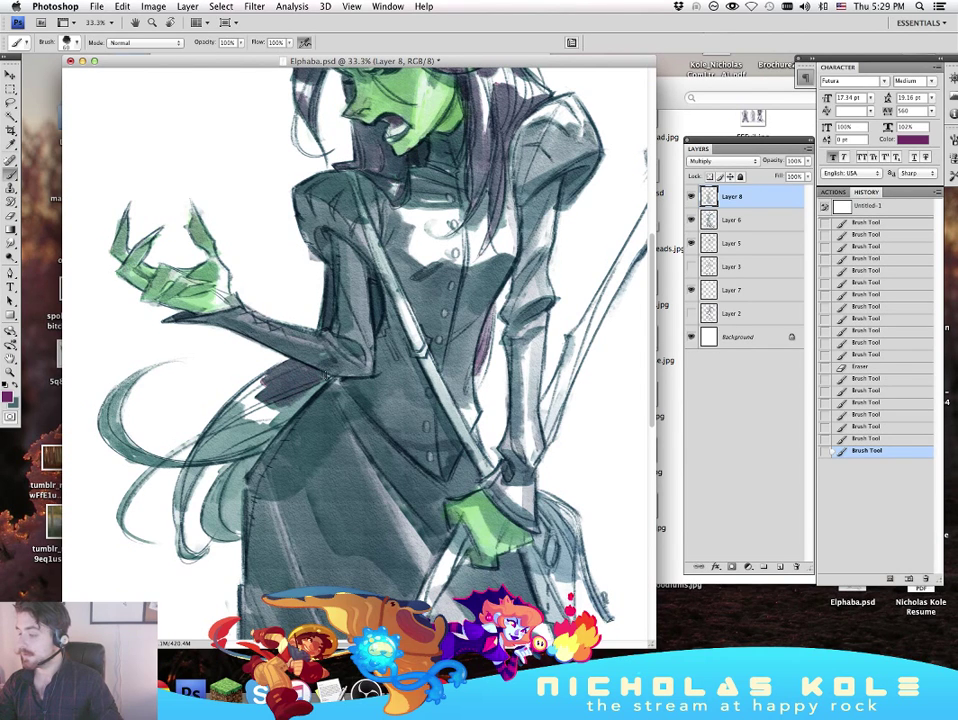
mouse_move(205, 302)
mouse_down()
mouse_move(222, 306)
mouse_move(212, 318)
mouse_move(221, 312)
mouse_up()
Step: Lower the system sound volume and return to the illustration
key(super+Tab)
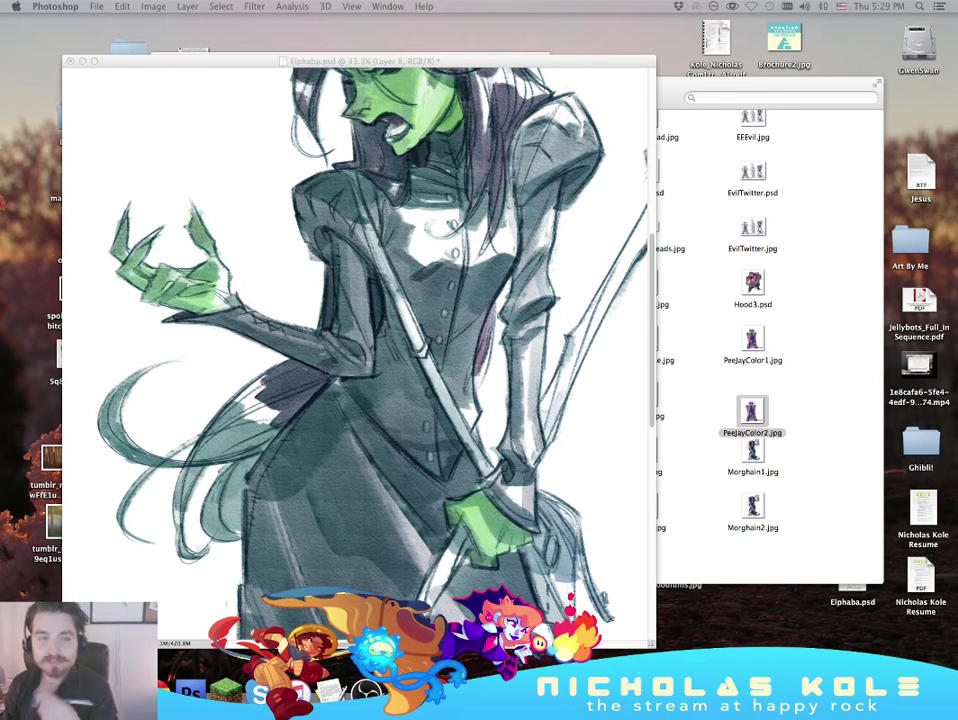
key(XF86AudioLowerVolume)
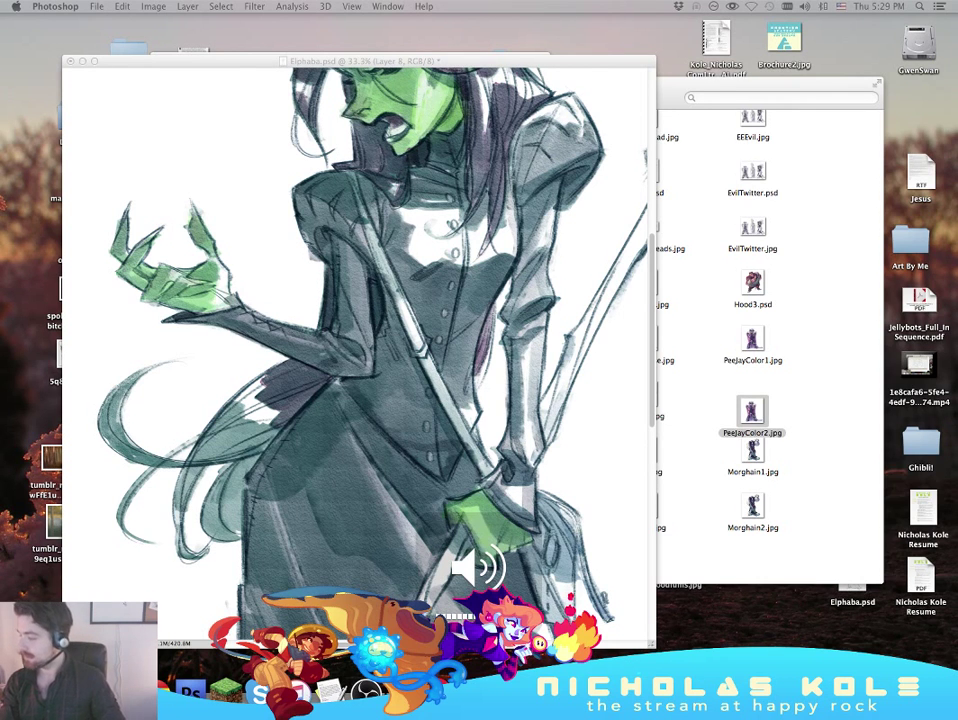
key(Tab)
Step: Add short dark purple shading strokes to the witch's upper cheek between the eye and the ear
scroll(355, 350, up, 10)
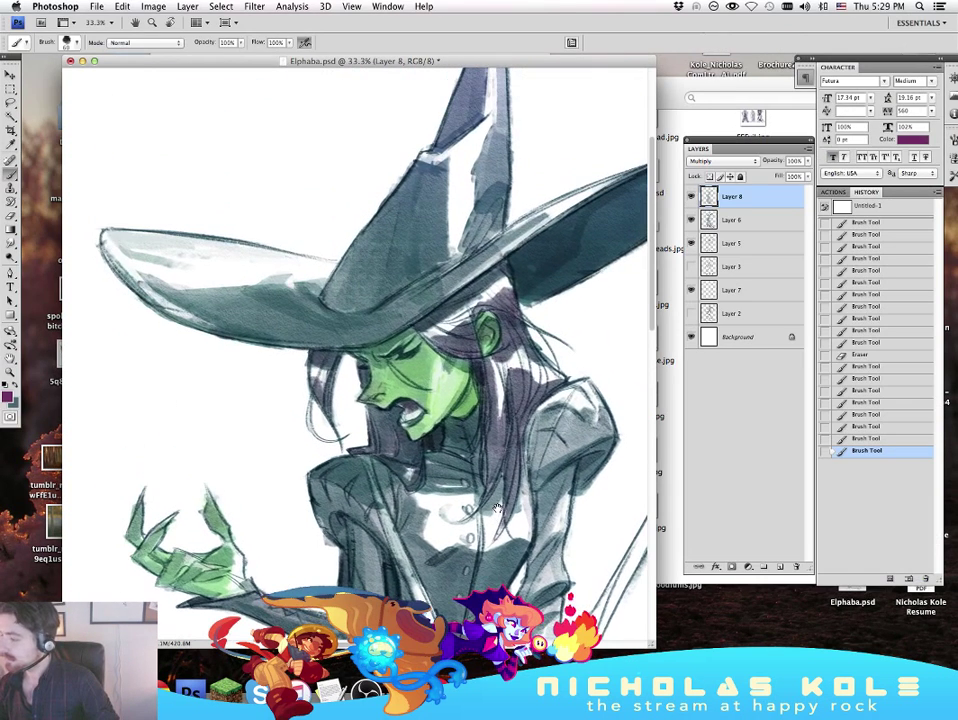
scroll(380, 196, down, 5)
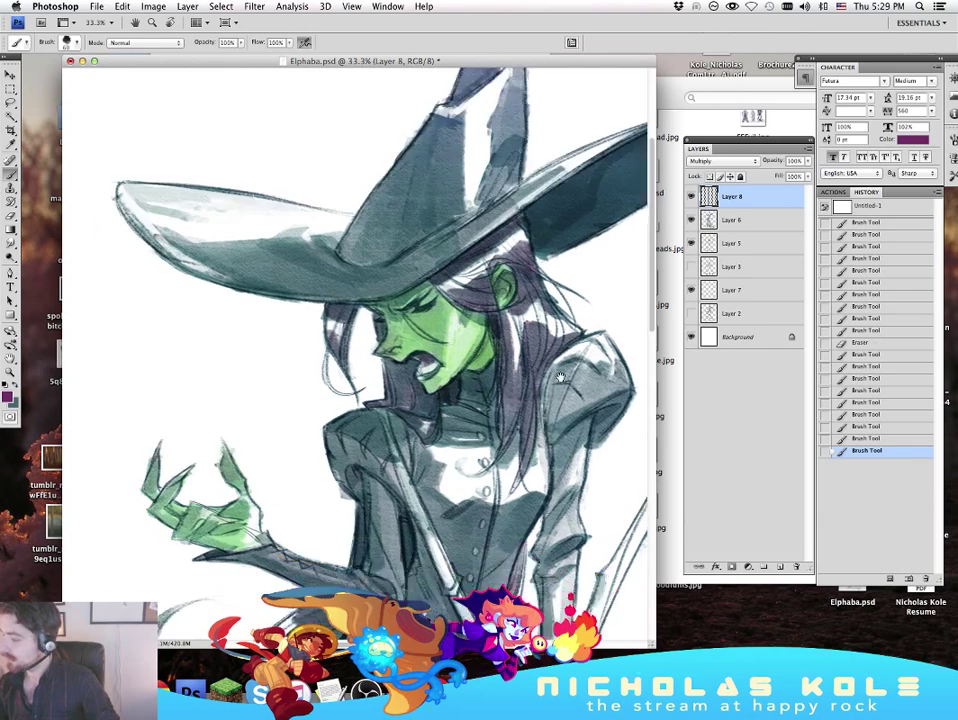
scroll(460, 240, up, 5)
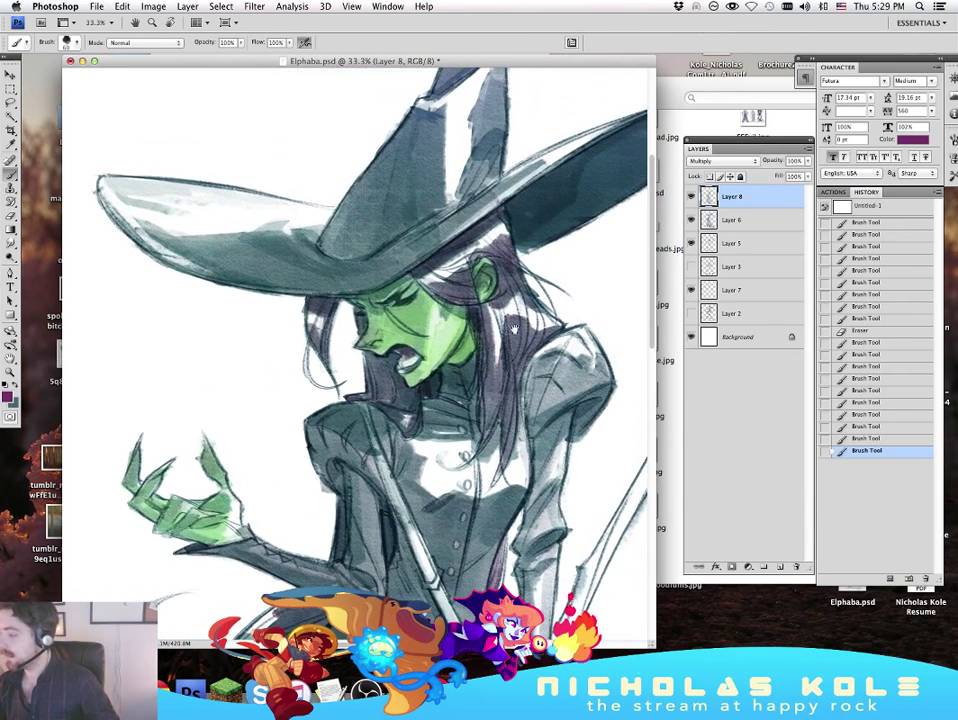
scroll(287, 218, down, 4)
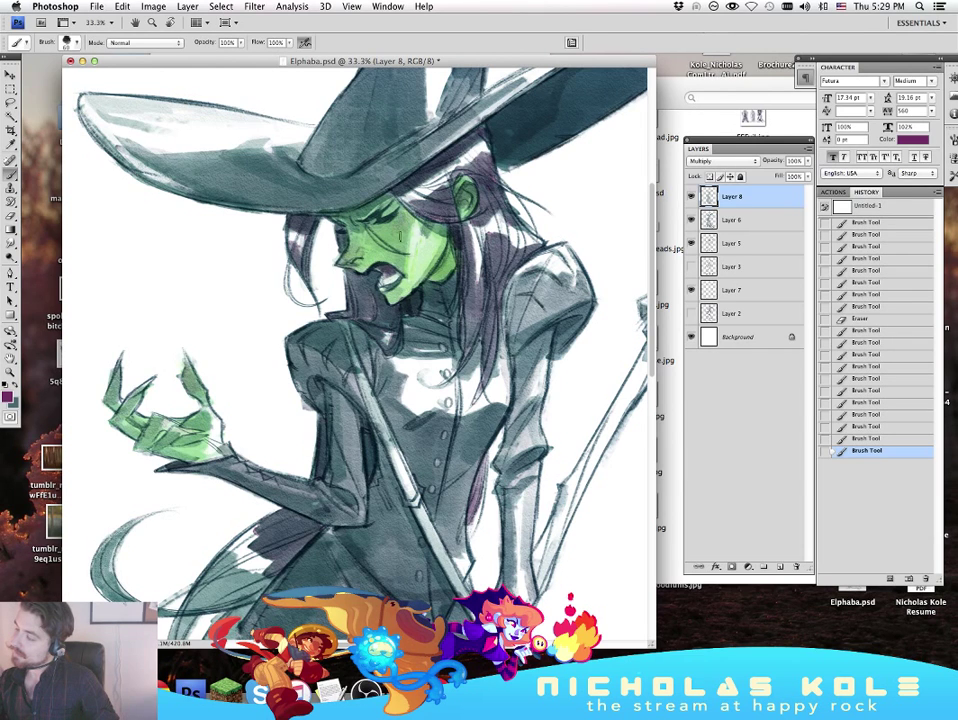
drag(405, 216, 402, 228)
mouse_move(410, 214)
mouse_down()
mouse_move(411, 238)
mouse_move(411, 227)
mouse_up()
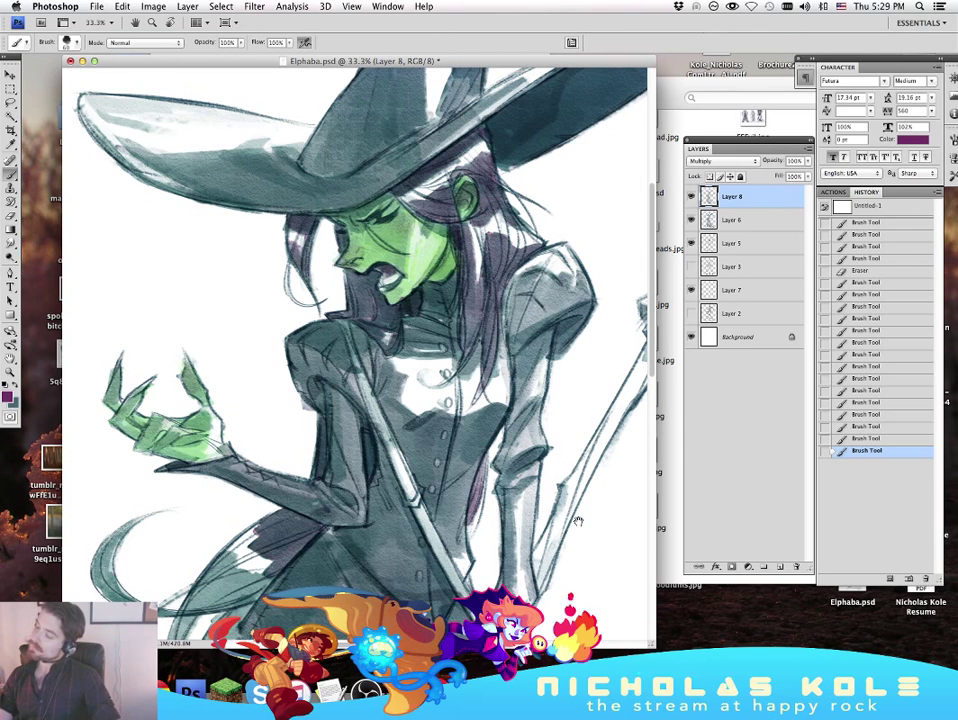
Step: Enlarge the brush to size 100 and paint the mass of hair trailing behind the skirt dark purple
scroll(577, 521, down, 3)
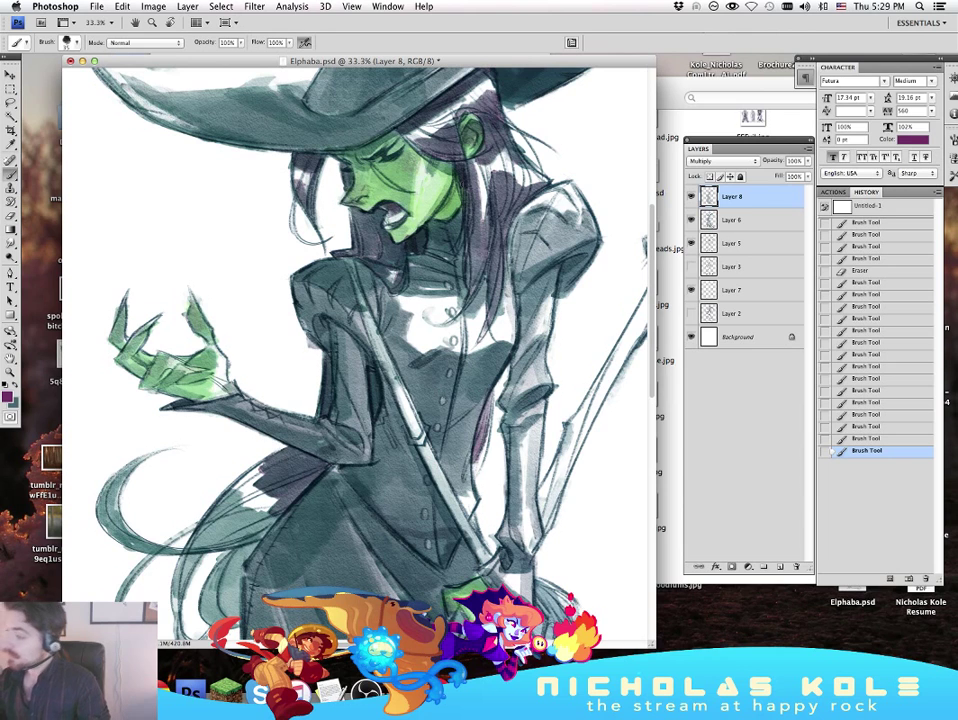
key(bracketright)
key(bracketright)
key(bracketright)
key(bracketright)
key(bracketright)
key(bracketright)
key(bracketright)
drag(610, 398, 538, 454)
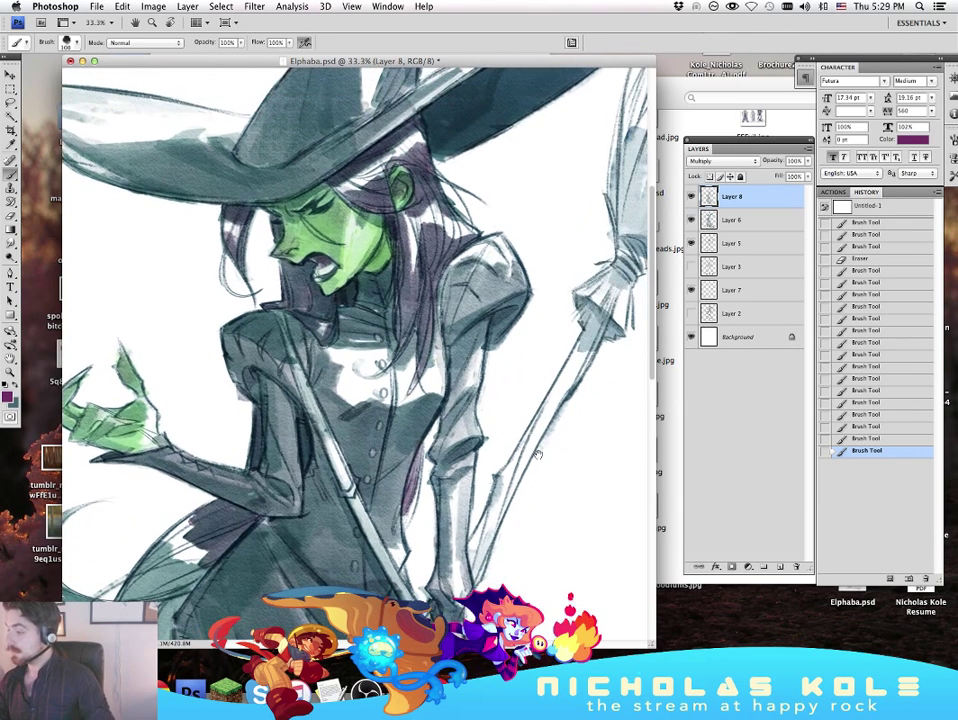
drag(488, 301, 504, 303)
drag(553, 429, 589, 323)
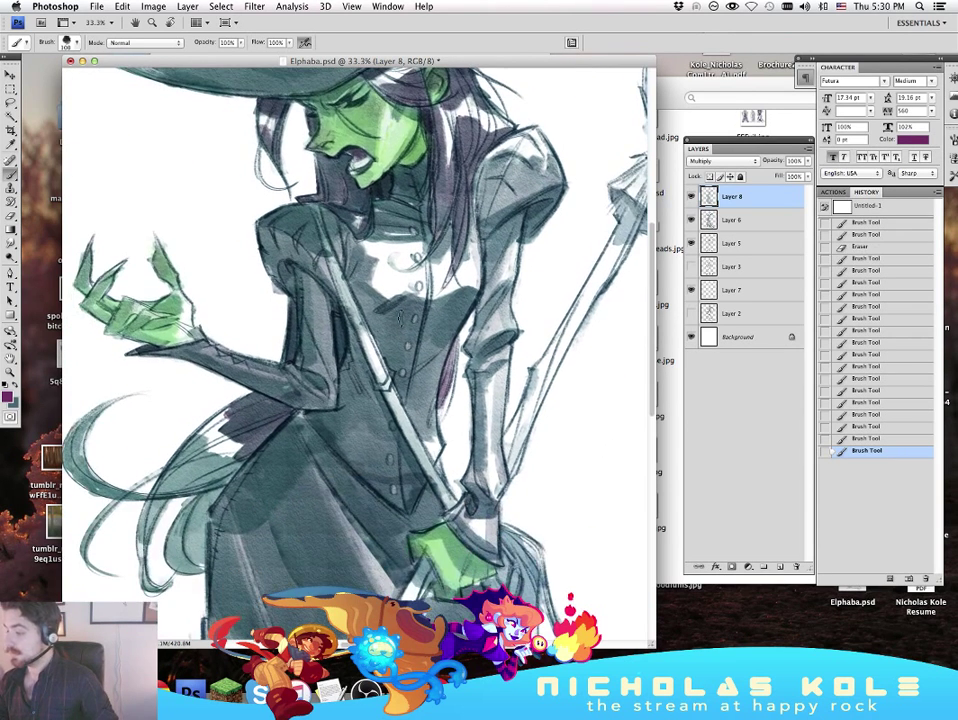
drag(298, 259, 307, 268)
drag(565, 391, 675, 173)
mouse_move(297, 243)
mouse_down()
mouse_move(302, 257)
mouse_move(349, 242)
mouse_move(296, 266)
mouse_move(309, 248)
mouse_move(257, 318)
mouse_move(287, 262)
mouse_move(328, 255)
mouse_move(283, 340)
mouse_move(316, 290)
mouse_up()
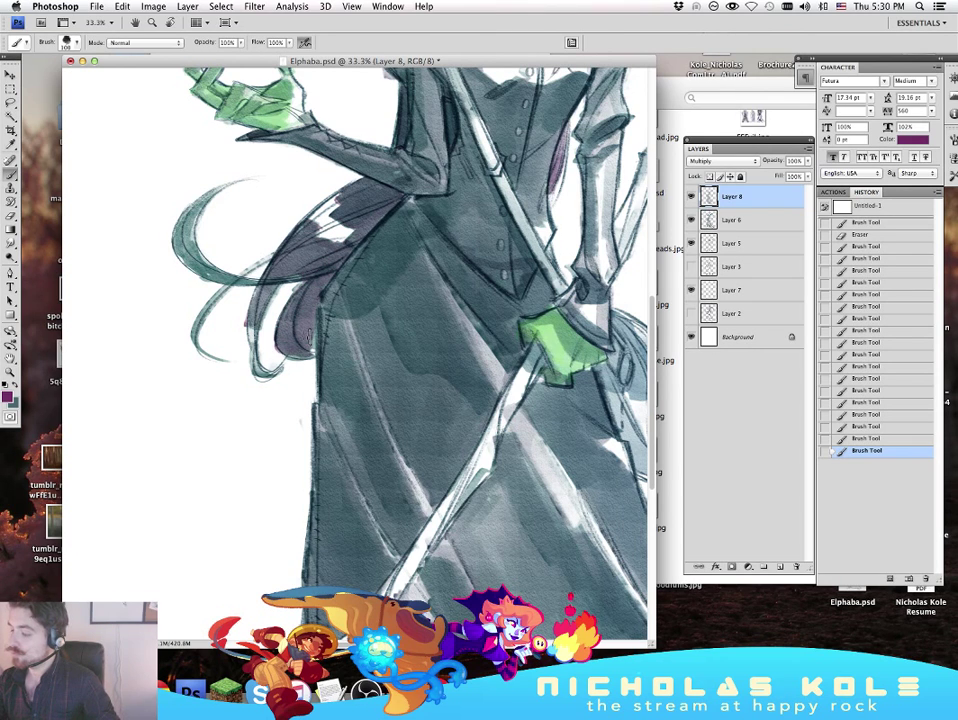
Step: Erase the purple spill around the trailing hair and colour its thin lower curl with a brush of size 40
key(e)
mouse_move(272, 261)
mouse_down()
mouse_move(255, 341)
mouse_move(264, 375)
mouse_up()
key(b)
key(bracketleft)
key(bracketleft)
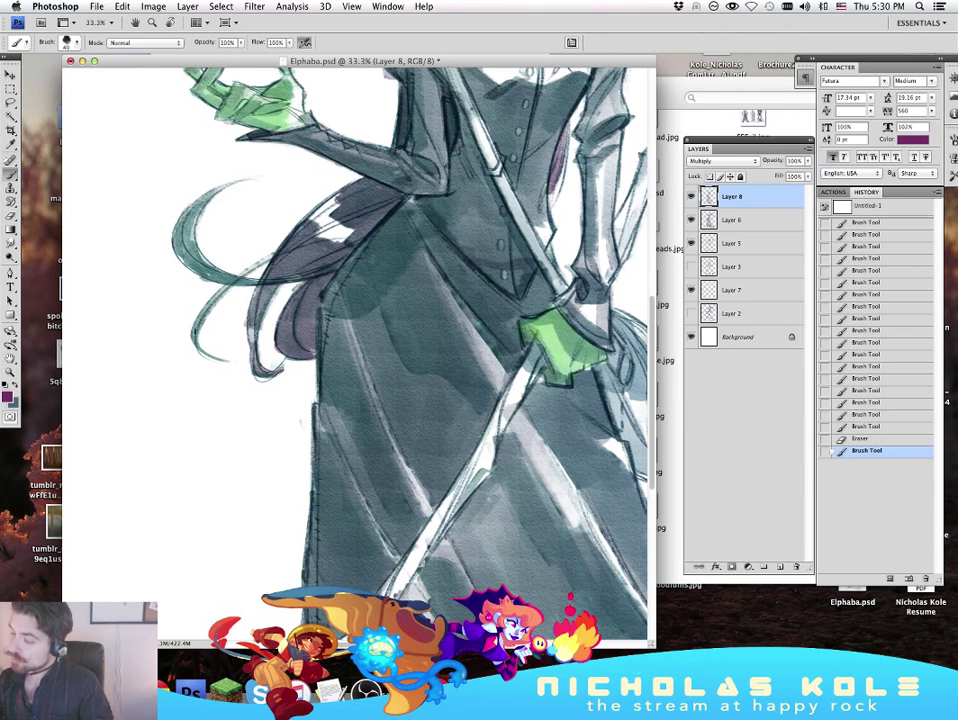
mouse_move(196, 336)
mouse_down()
mouse_move(215, 302)
mouse_move(260, 266)
mouse_up()
Step: Paint the large outer curl and the upper trailing strands dark purple, using a brush of size 60
key(bracketright)
key(bracketright)
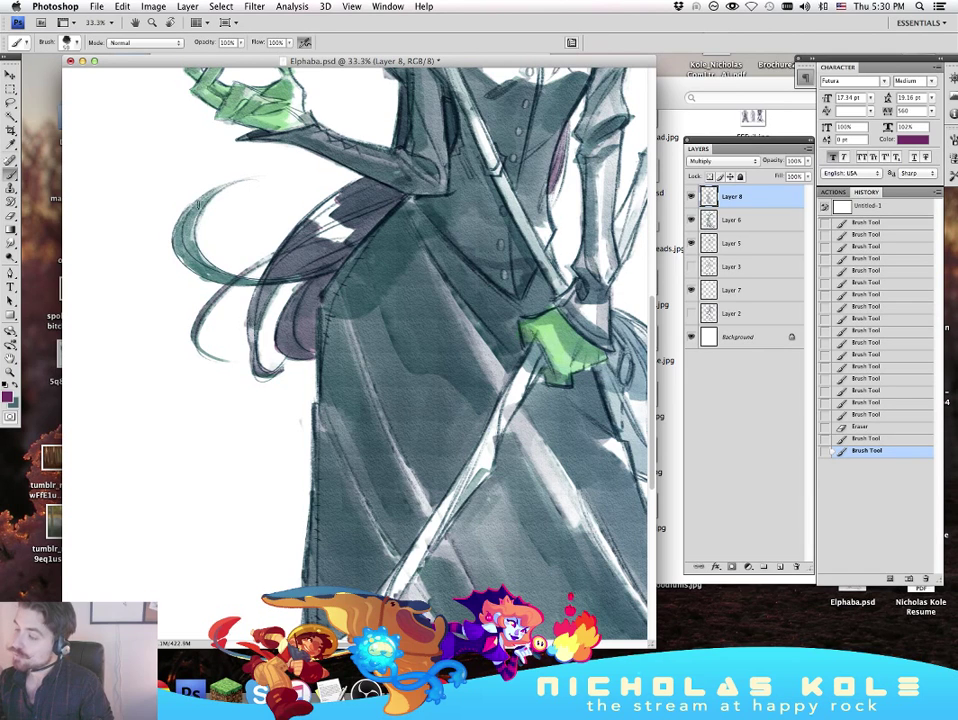
mouse_move(208, 194)
mouse_down()
mouse_move(175, 238)
mouse_move(182, 252)
mouse_move(190, 243)
mouse_move(180, 250)
mouse_move(198, 268)
mouse_move(212, 268)
mouse_up()
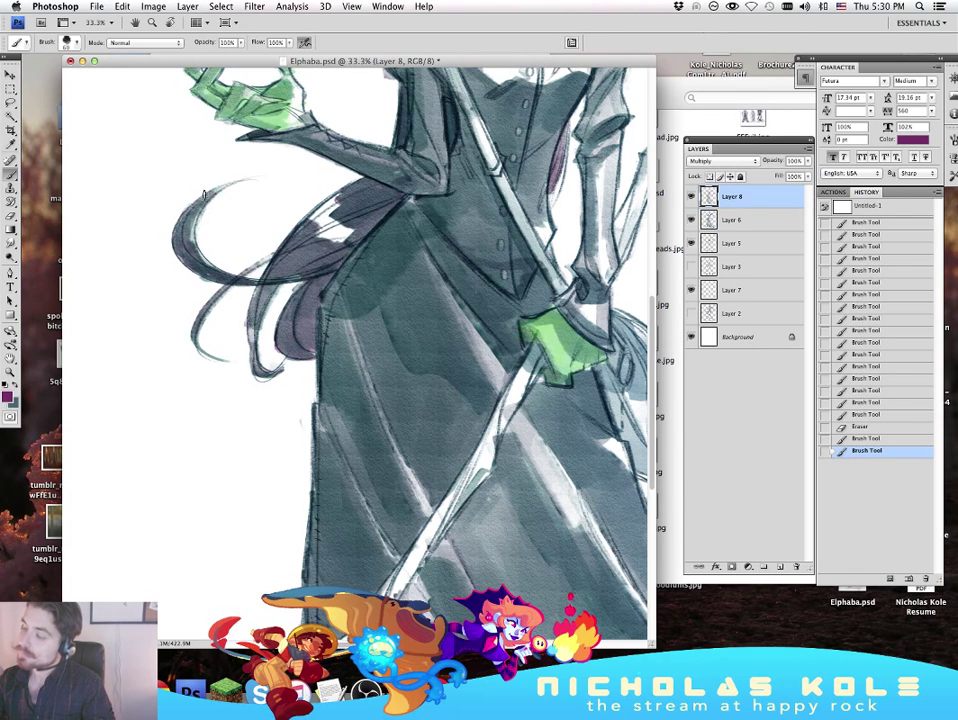
drag(204, 194, 226, 186)
mouse_move(350, 196)
mouse_down()
mouse_move(378, 188)
mouse_move(345, 215)
mouse_move(363, 222)
mouse_up()
Step: Brush dark purple shading around the witch's mouth, undoing the first stroke and painting it again
drag(572, 297, 529, 445)
mouse_move(275, 332)
mouse_down()
mouse_move(297, 328)
mouse_move(309, 360)
mouse_up()
key(super+z)
drag(282, 318, 307, 319)
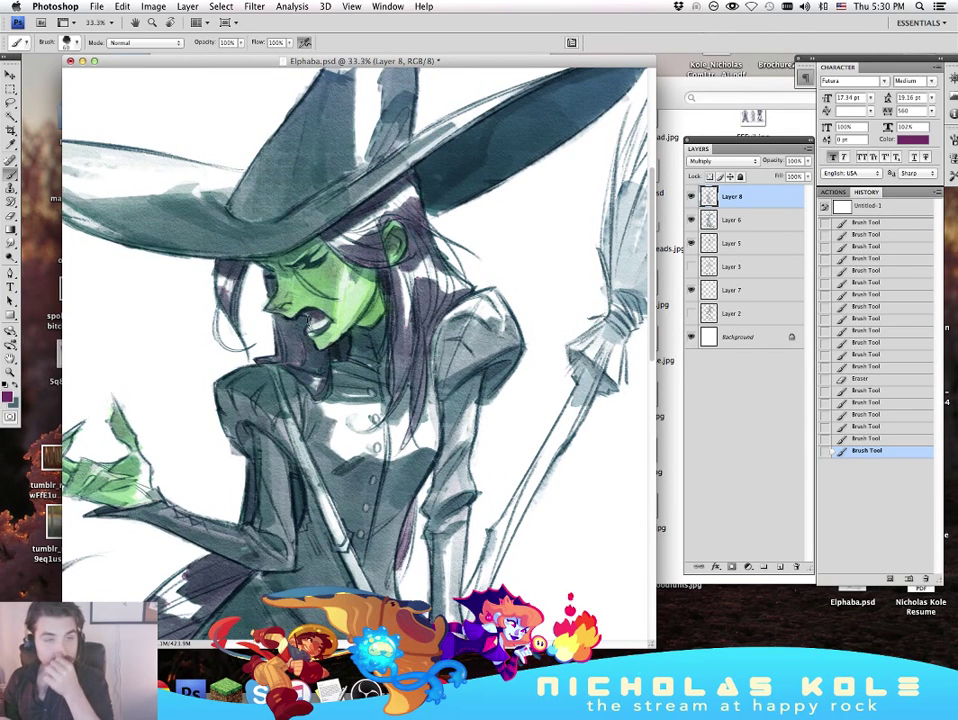
Step: Lower the system sound volume again and switch between Photoshop and the other open application
key(XF86AudioLowerVolume)
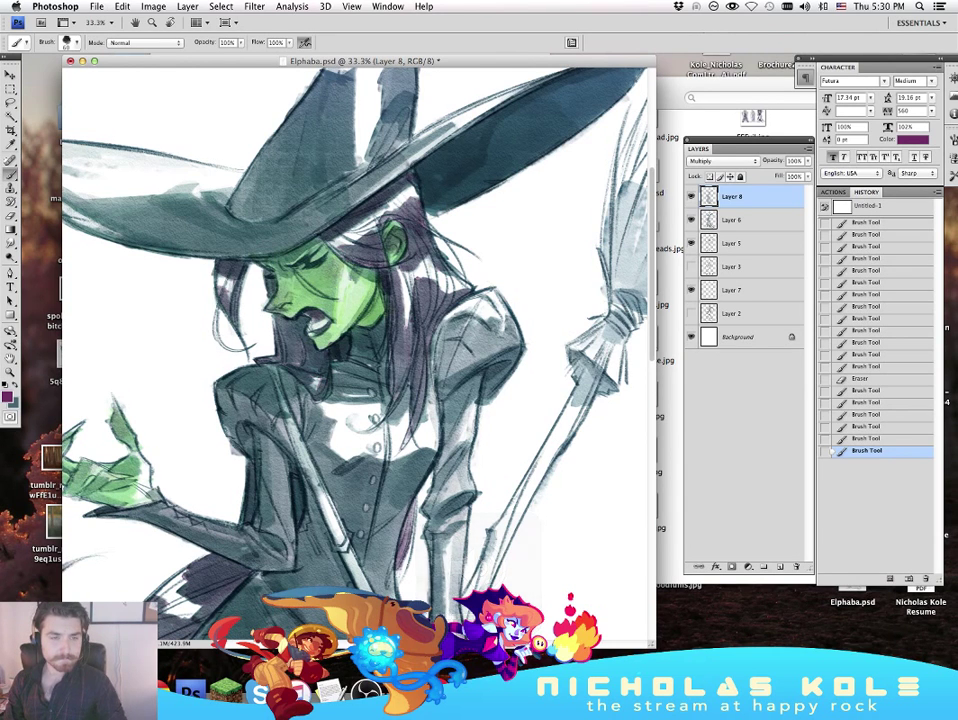
key(super+Tab)
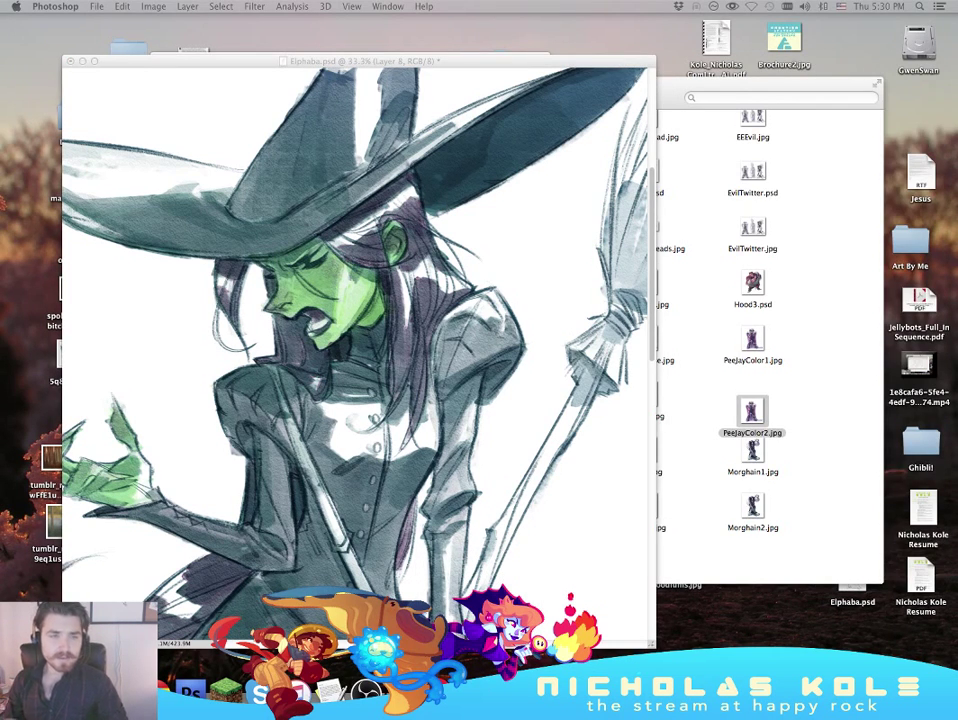
key(Tab)
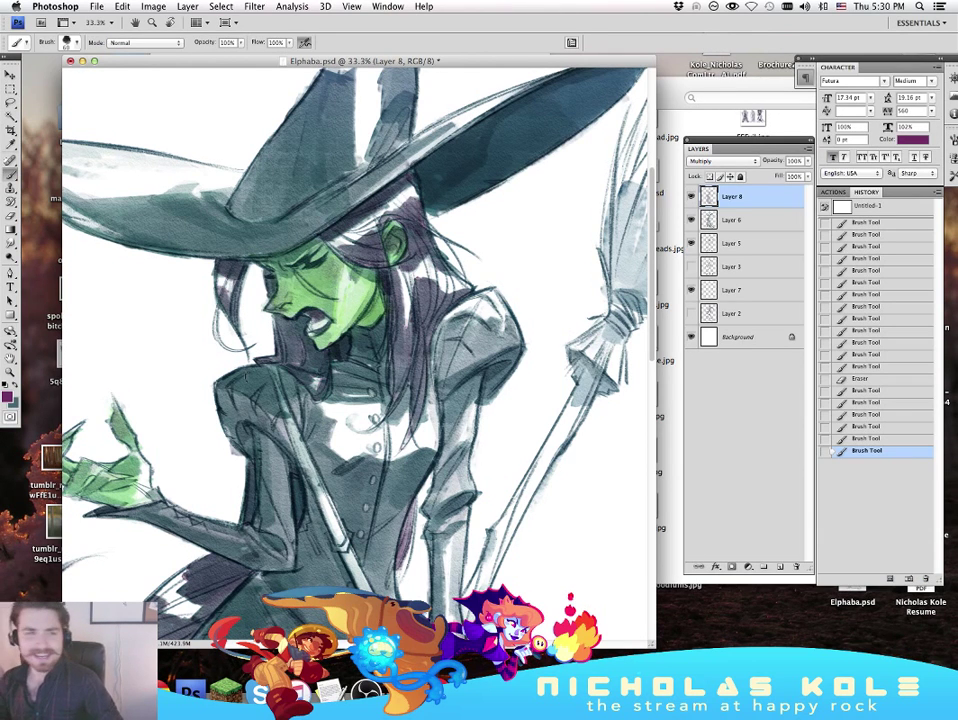
key(Tab)
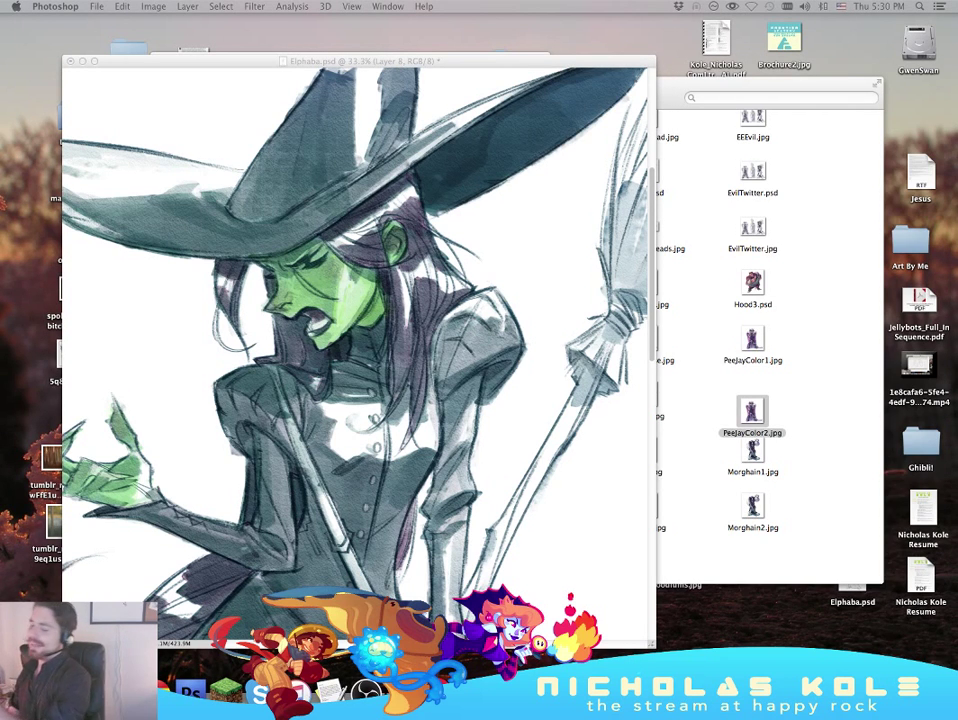
Step: Bring back the hidden panels and brush dark purple along the hair strands behind the witch's ear and neck
key(Tab)
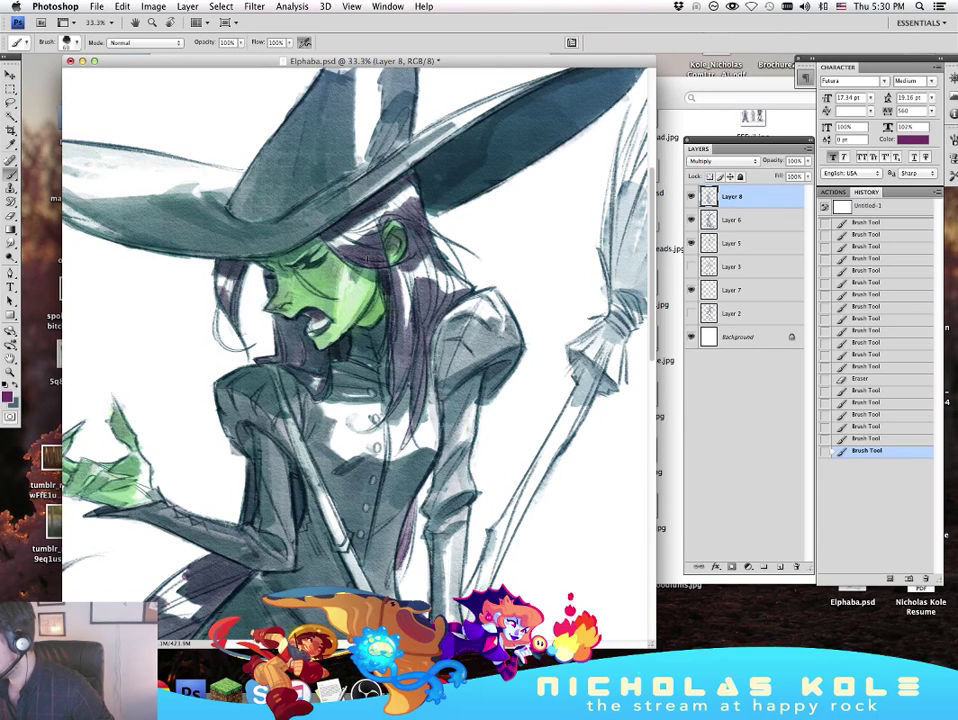
drag(424, 280, 430, 312)
drag(430, 284, 434, 312)
drag(546, 369, 574, 256)
mouse_move(448, 173)
mouse_down()
mouse_move(442, 202)
mouse_move(451, 216)
mouse_up()
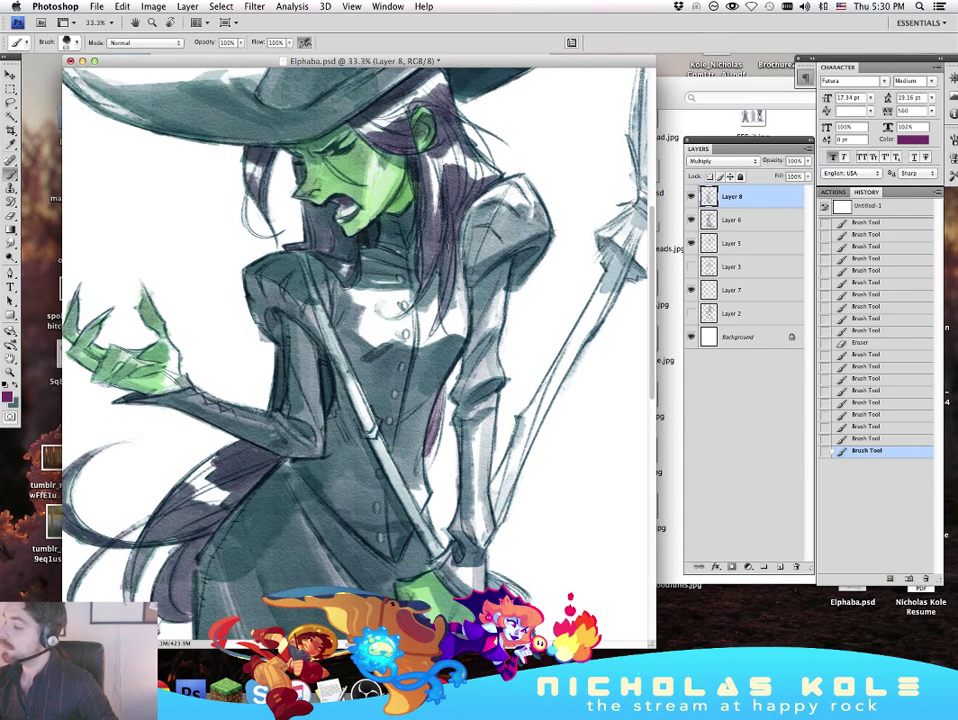
Step: Brush dark purple accents on the hair lock beside the bodice and on the sash at the witch's hip
drag(556, 532, 575, 297)
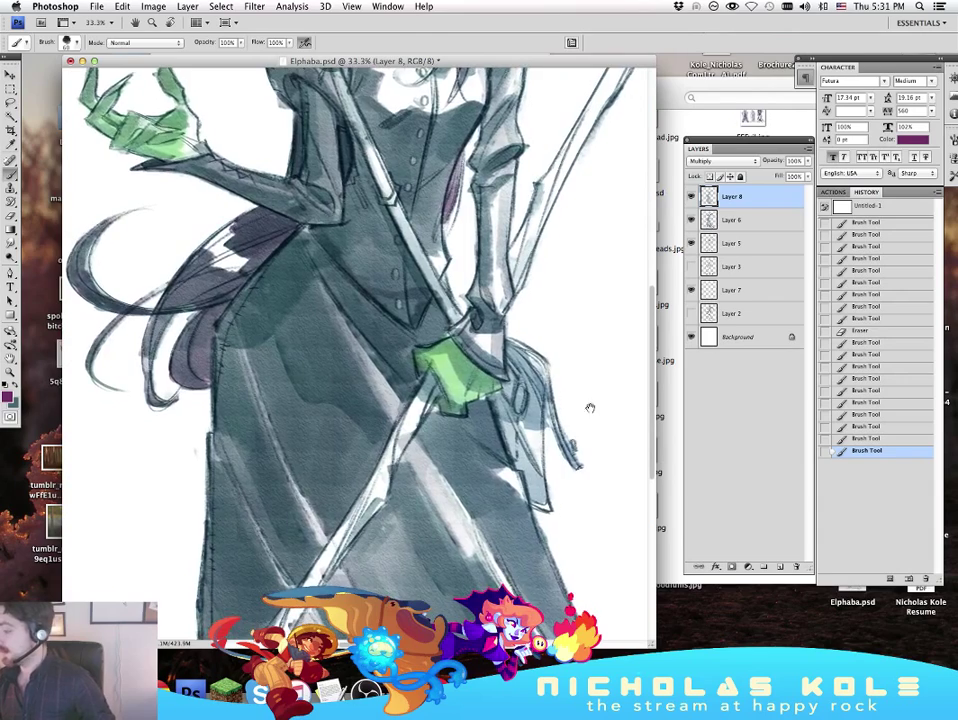
drag(606, 494, 590, 462)
scroll(589, 461, up, 5)
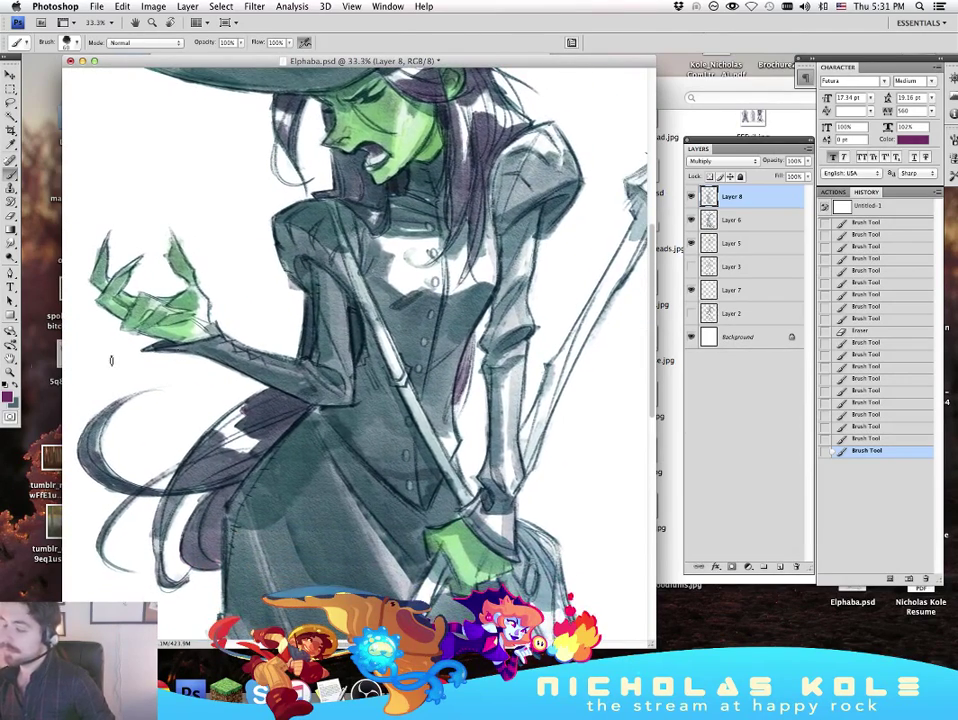
key(z)
alt+click(330, 360)
alt+click(330, 360)
alt+click(416, 327)
click(511, 368)
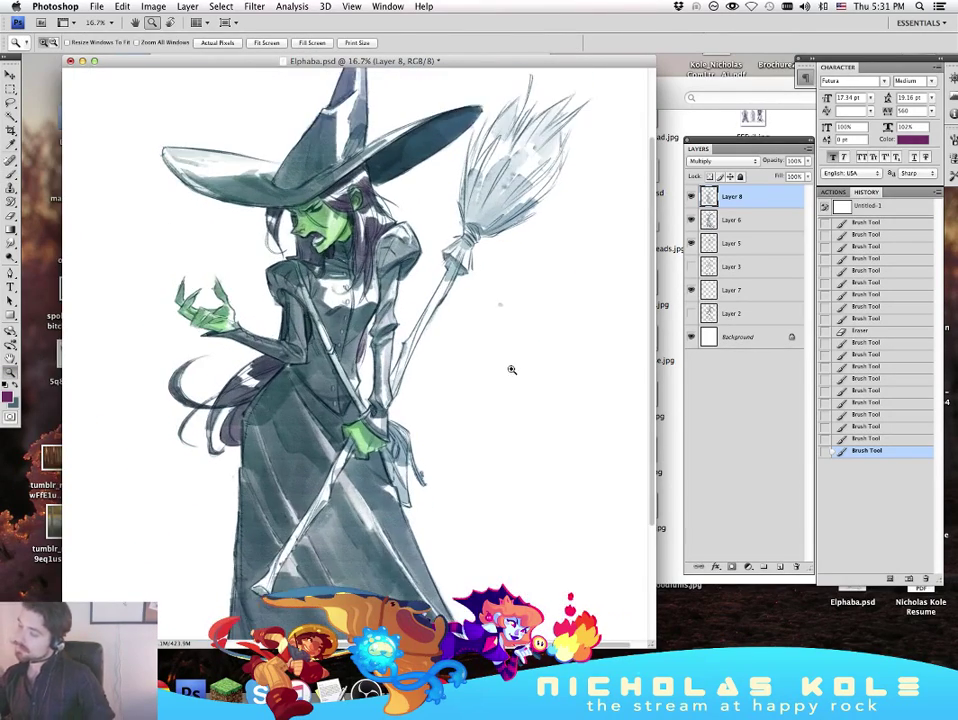
drag(547, 450, 539, 385)
key(b)
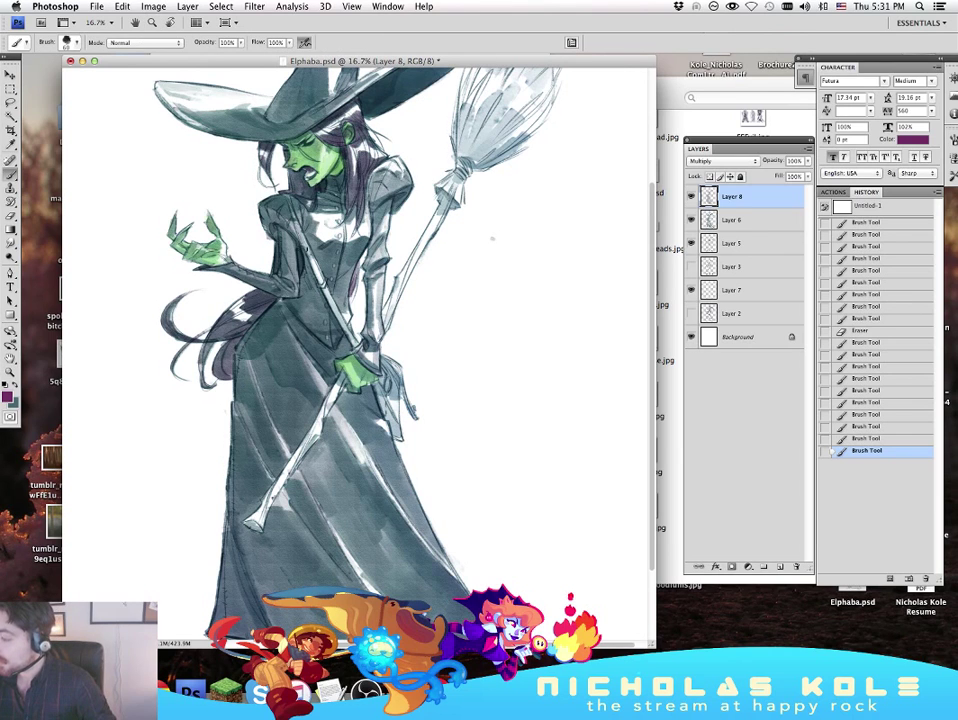
drag(357, 264, 354, 284)
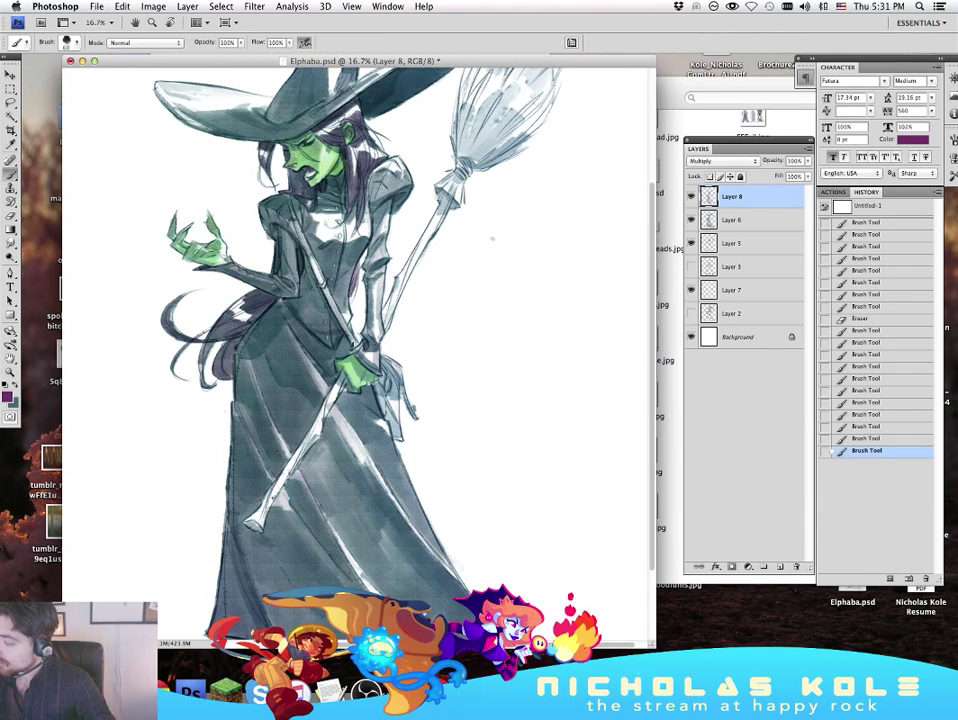
click(491, 238)
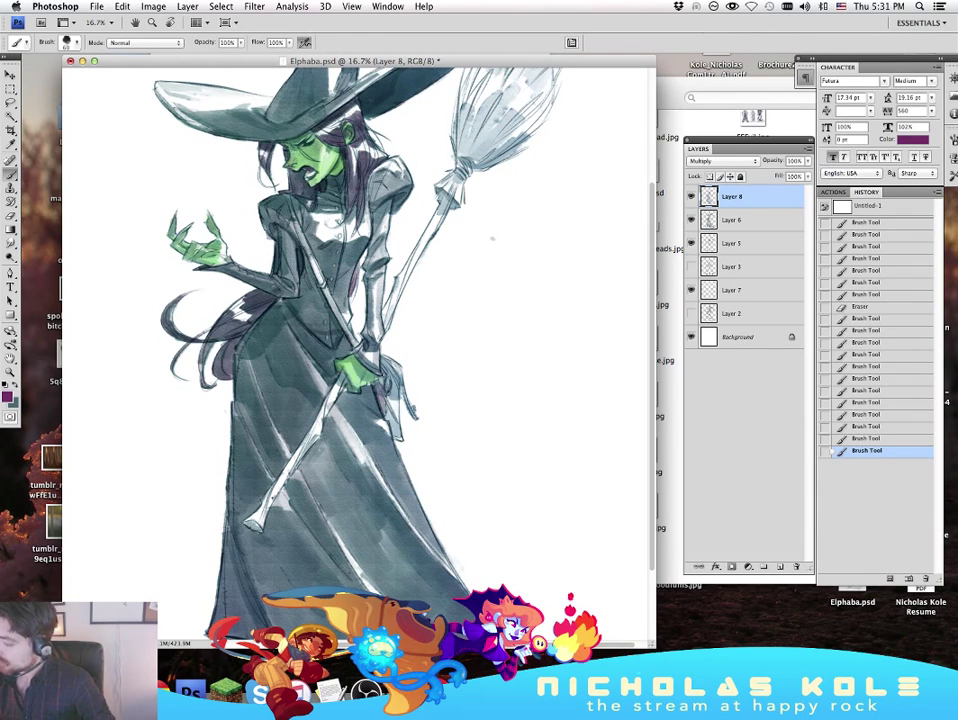
drag(391, 362, 408, 387)
Step: Switch to the slate teal colour and darken the bodice at the waist
key(x)
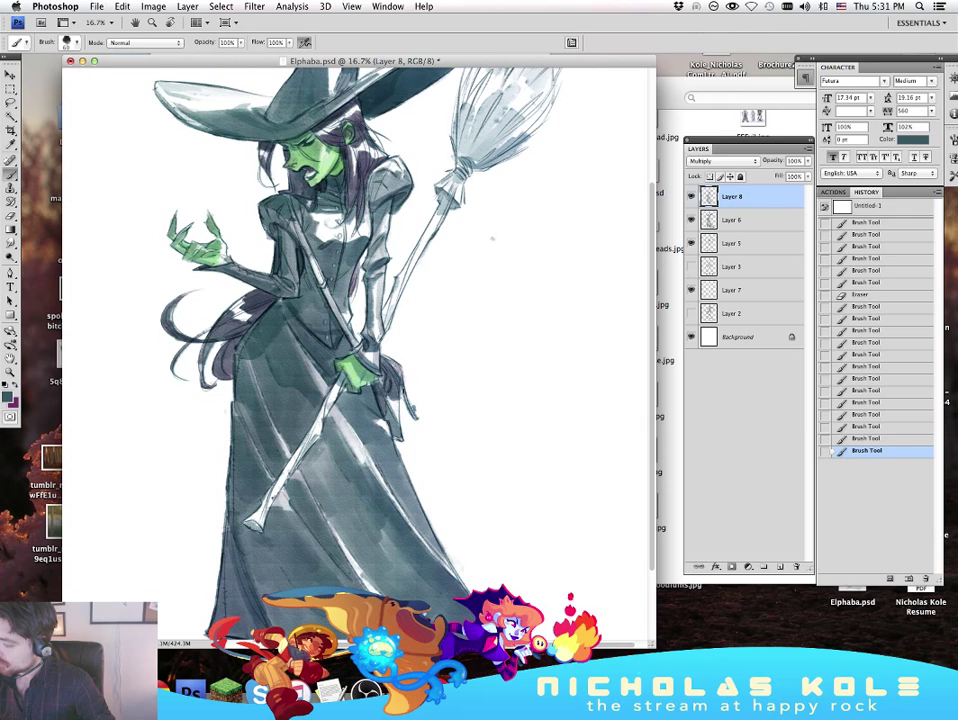
drag(309, 291, 302, 312)
drag(312, 292, 307, 316)
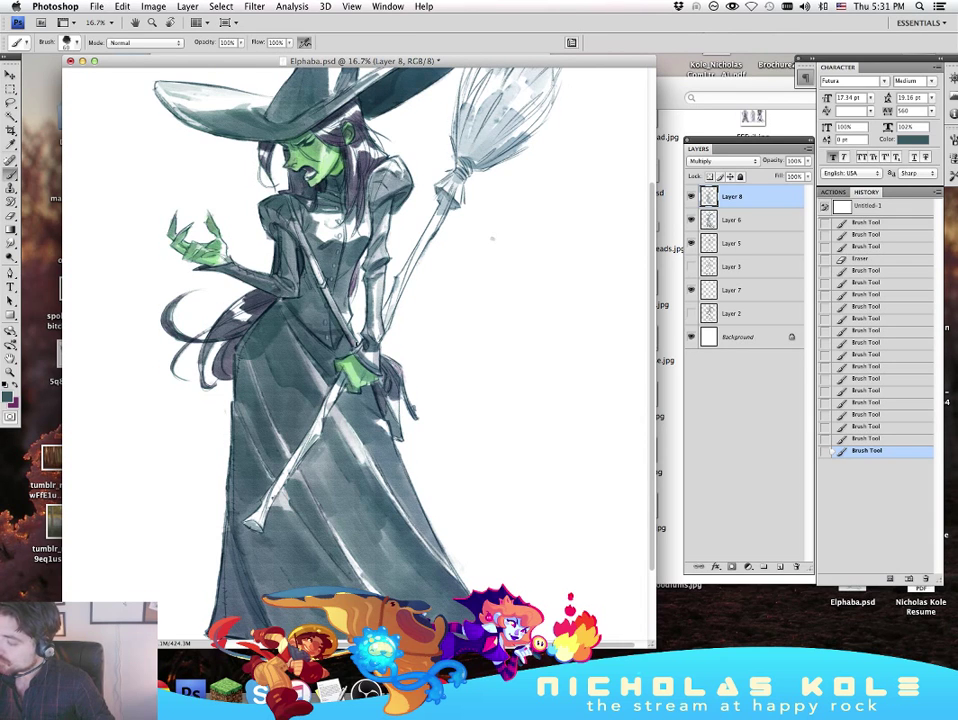
Step: Switch back to purple and brush the hair at the temple under the hat brim, undoing the last stroke and erasing the excess
drag(525, 370, 538, 472)
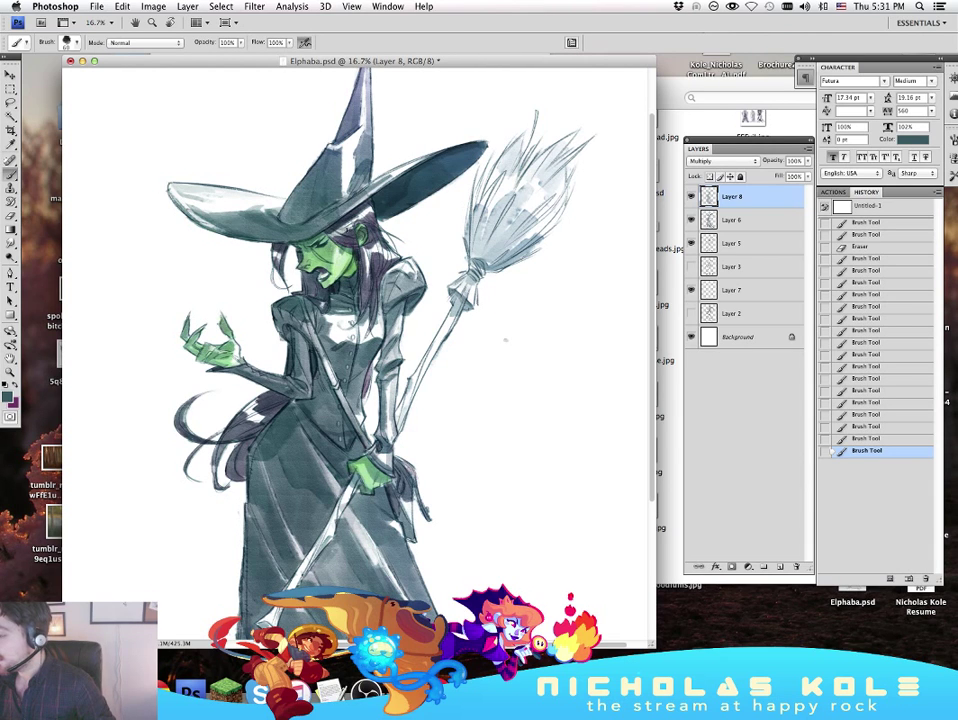
key(x)
drag(342, 229, 334, 236)
mouse_move(343, 230)
mouse_down()
mouse_move(335, 237)
mouse_move(350, 235)
mouse_up()
key(super+z)
key(e)
key(b)
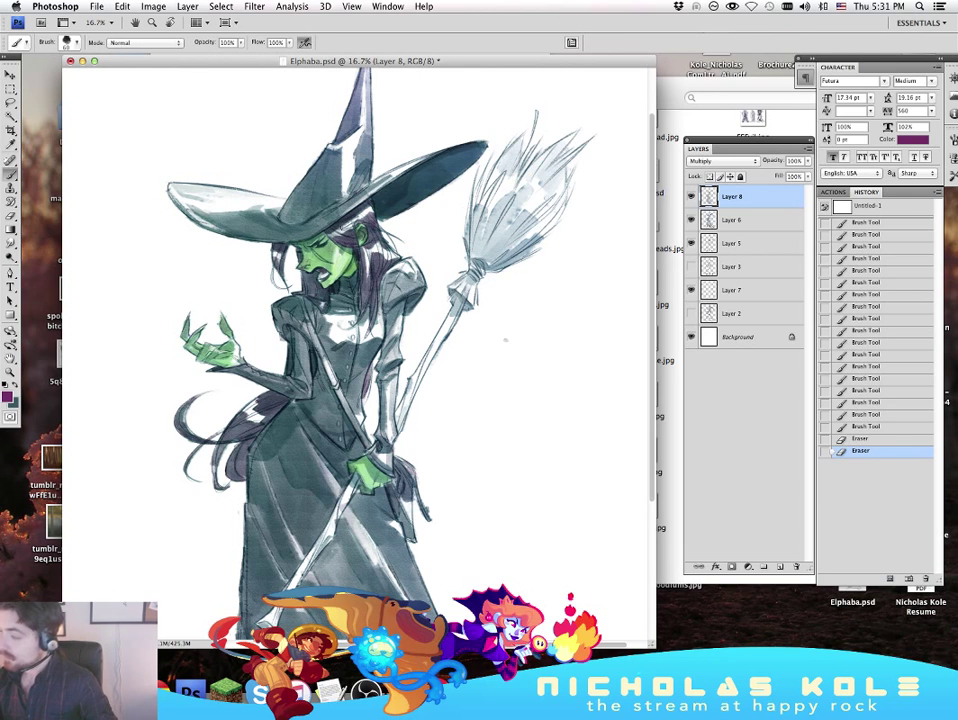
Step: Sample a dark grey-purple and brush it over the temple hair below the hat brim, undoing the last stroke
alt+click(267, 172)
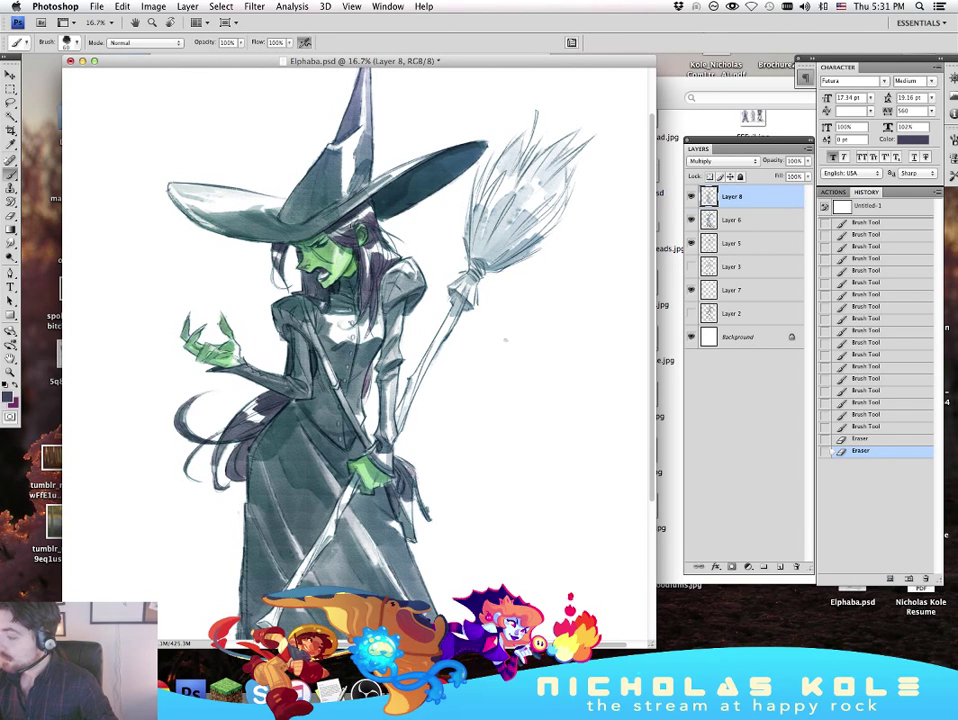
drag(343, 226, 350, 233)
drag(344, 227, 351, 234)
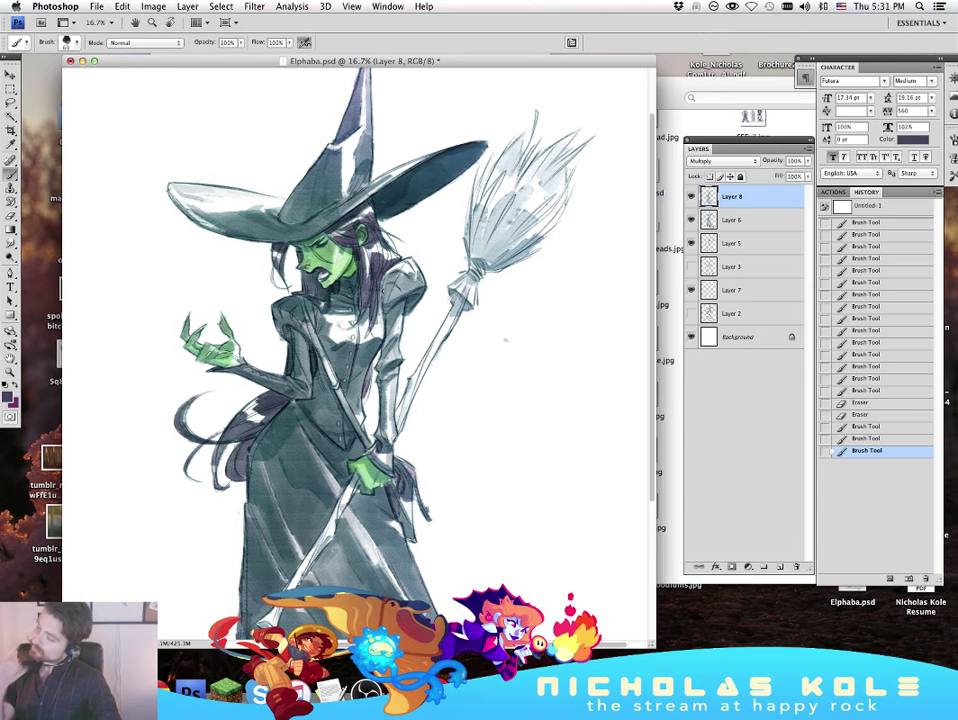
key(super+z)
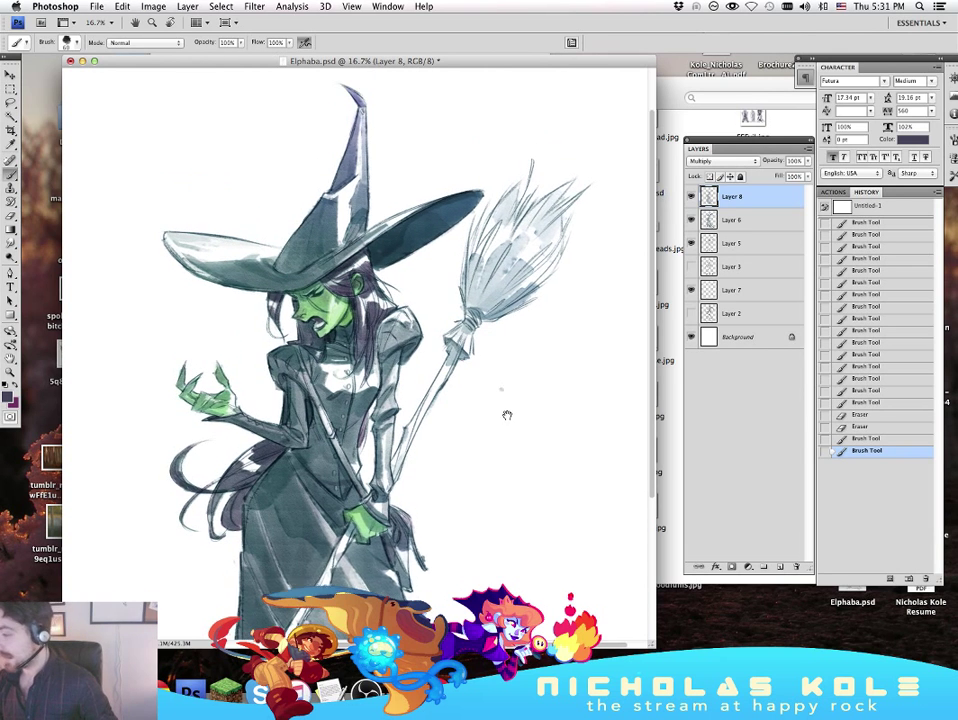
scroll(507, 413, up, 2)
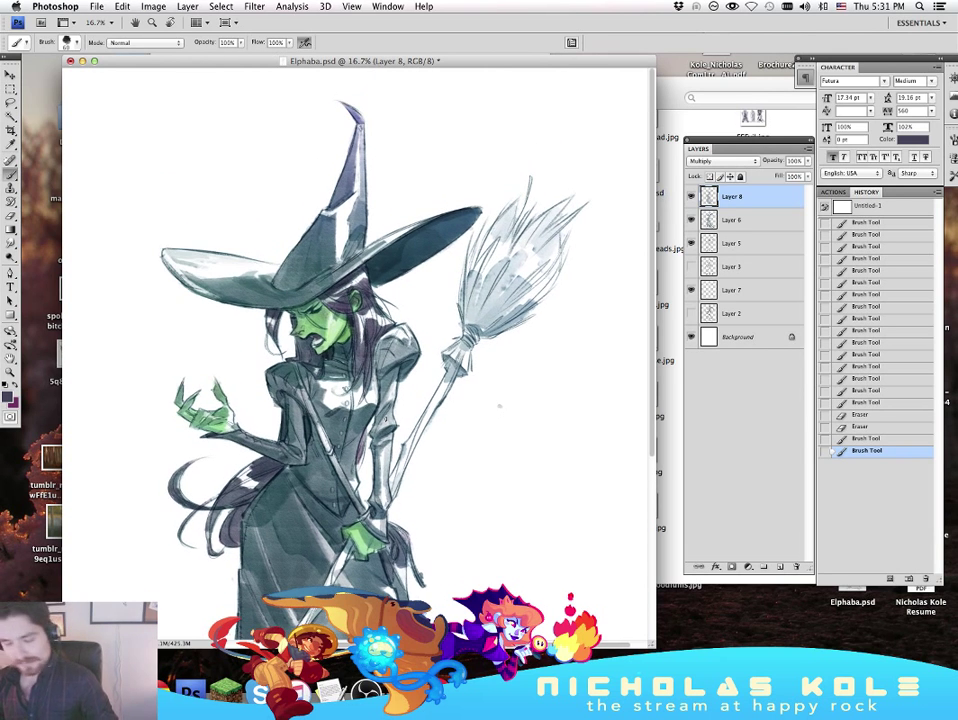
Step: Shade the hat's crown grey-purple with a brush of size 125, erasing the overspill and undoing the final stroke
key(XF86AudioRaiseVolume)
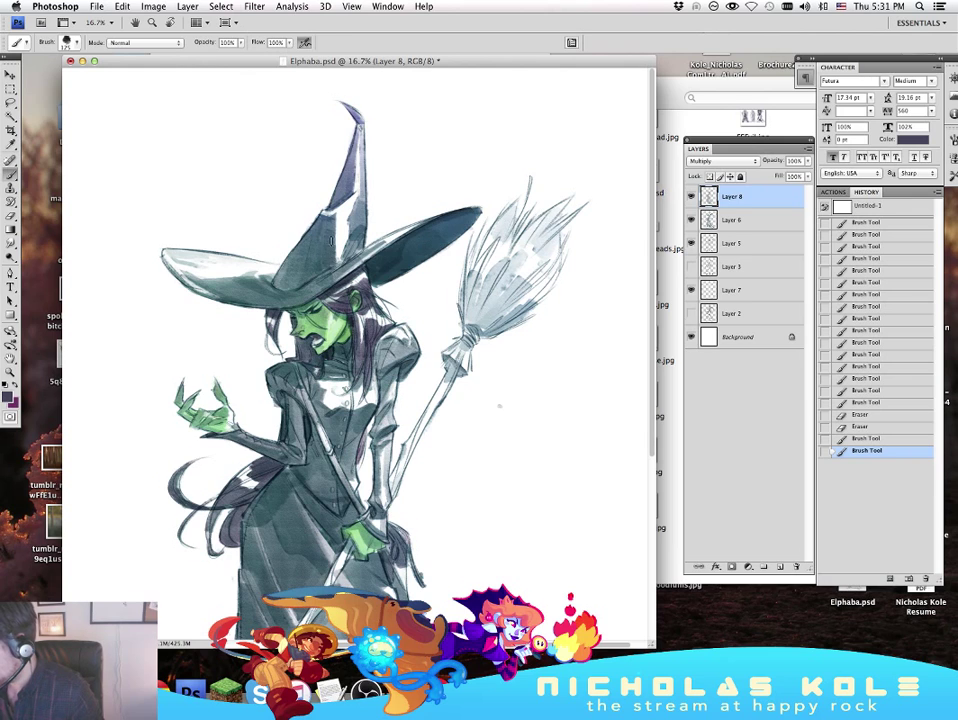
drag(240, 172, 236, 200)
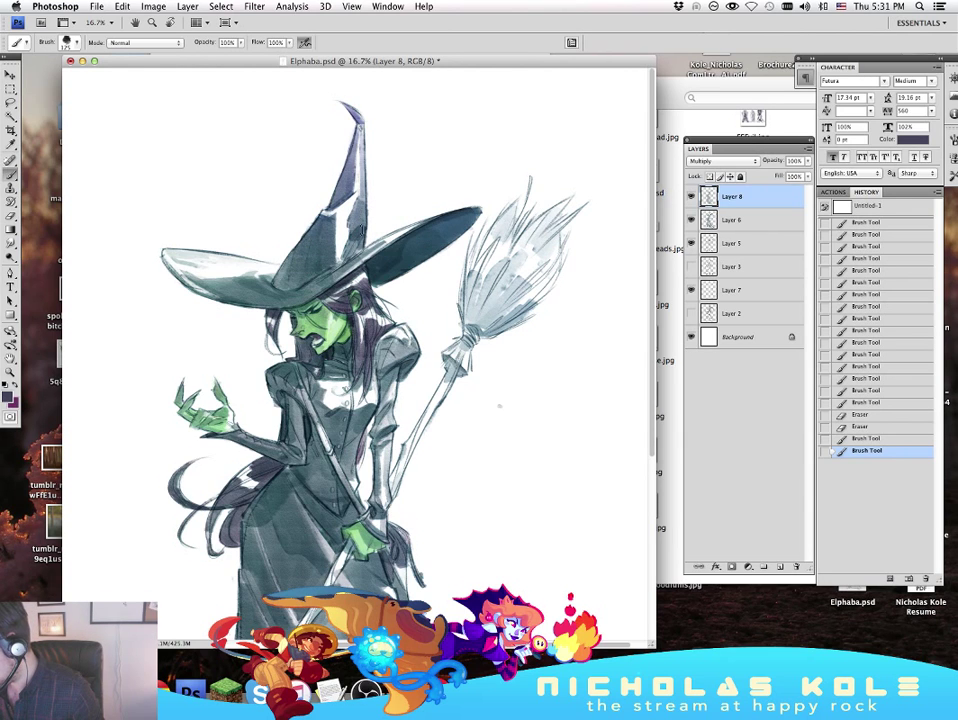
drag(355, 254, 360, 238)
drag(357, 250, 369, 168)
key(e)
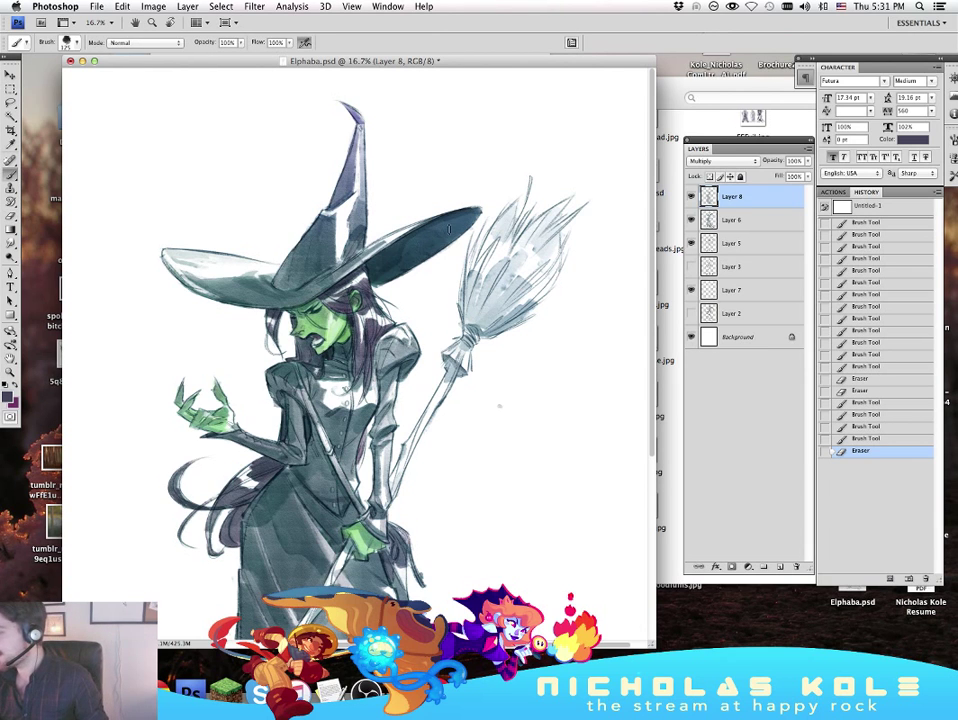
click(535, 320)
drag(535, 320, 583, 250)
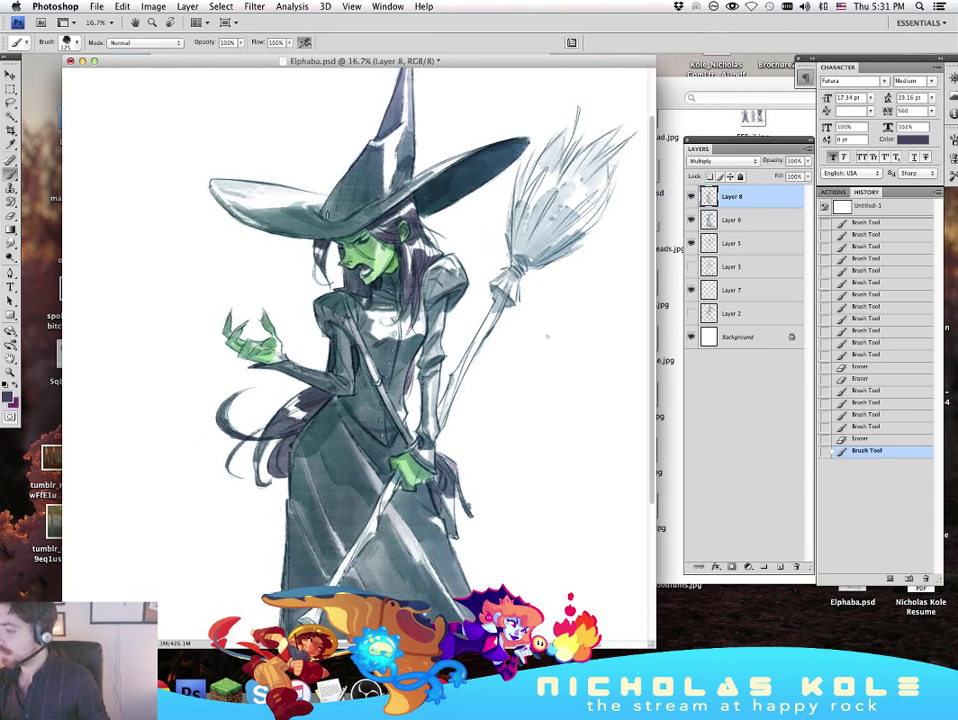
drag(560, 364, 524, 298)
key(super+z)
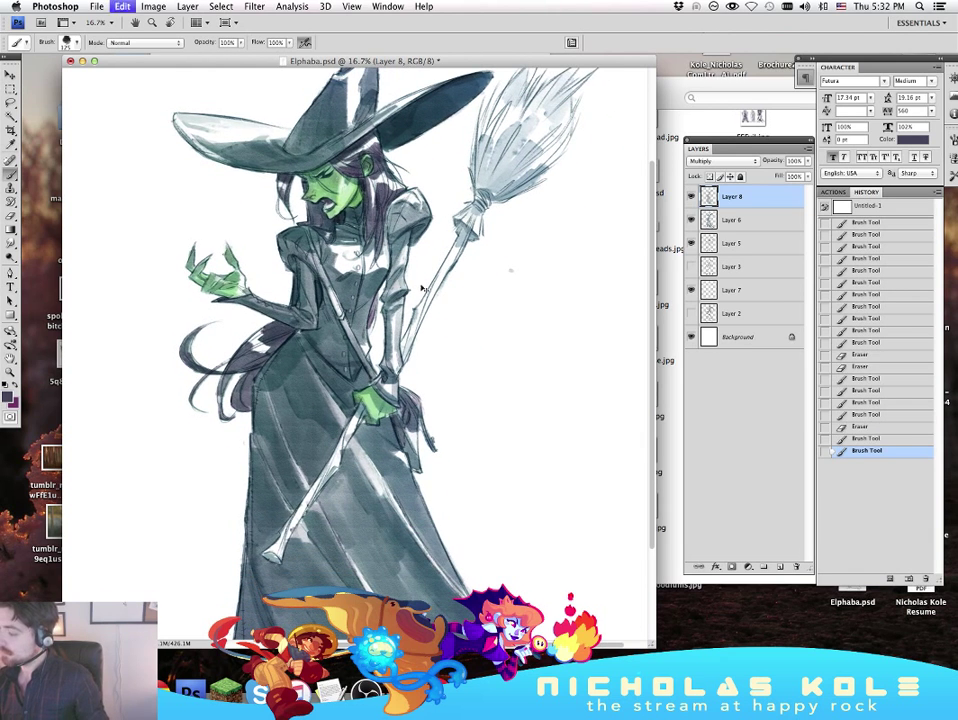
Step: Swap the purple back to the foreground and change it to a lighter, muted pinkish purple
click(15, 385)
click(7, 398)
click(753, 409)
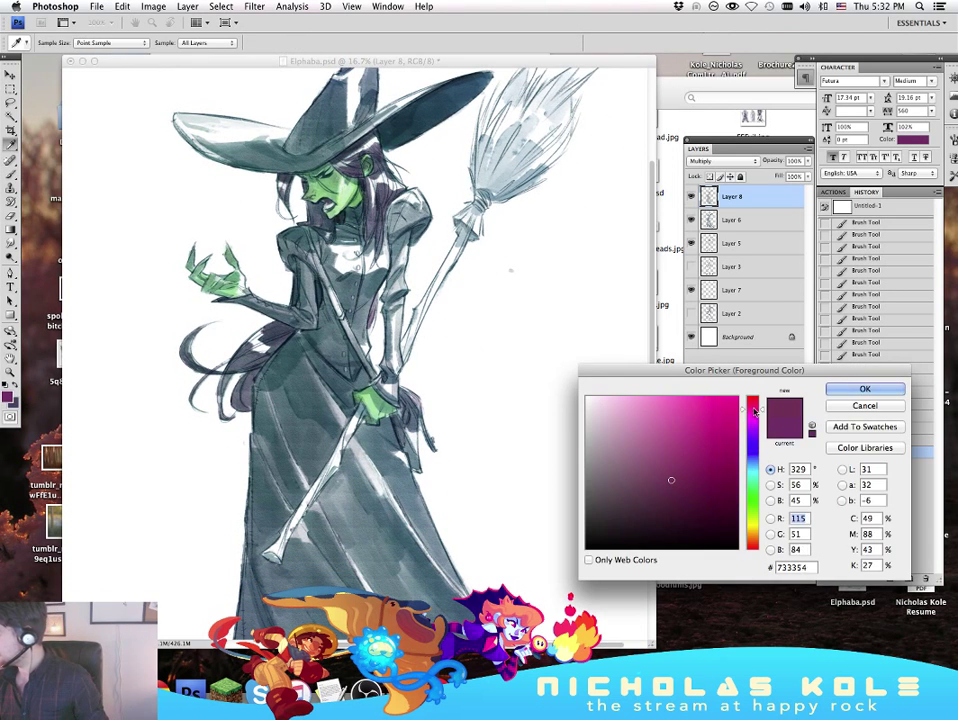
click(645, 455)
click(865, 389)
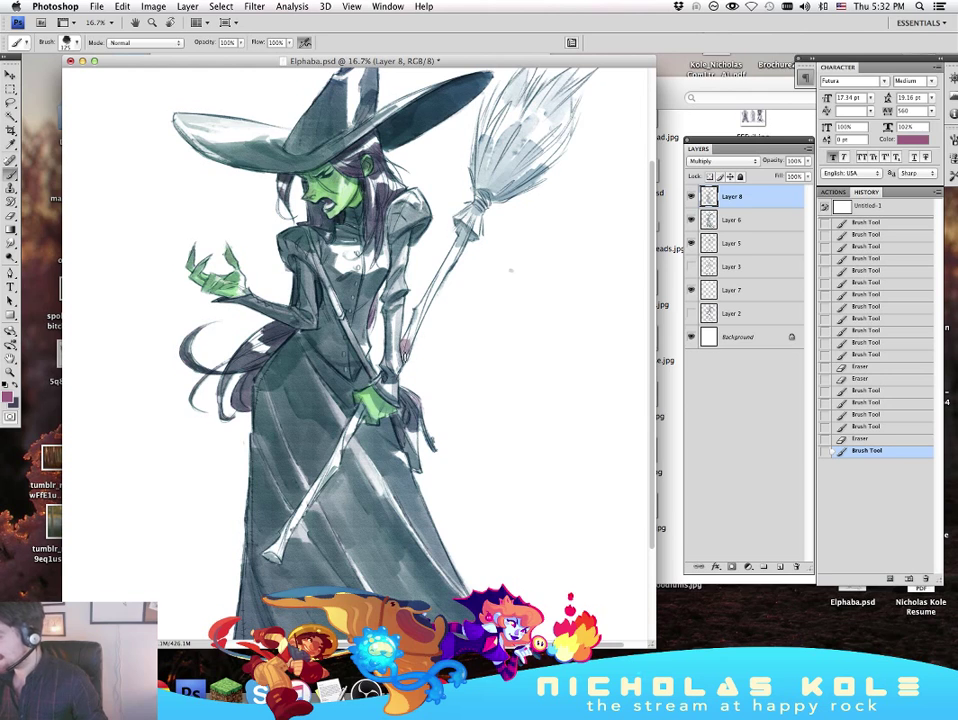
Step: Paint the broom handle muted pinkish purple above and below the hand, using a brush of size 100 and erasing the spill
mouse_move(444, 262)
mouse_down()
mouse_move(412, 316)
mouse_move(408, 356)
mouse_move(459, 250)
mouse_move(408, 346)
mouse_up()
key(e)
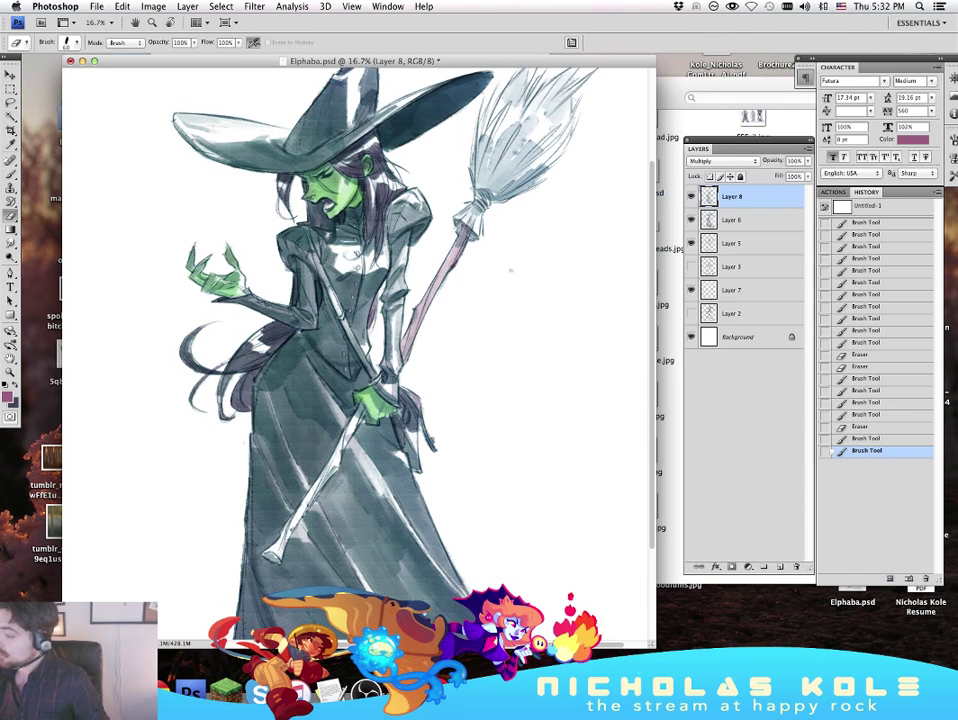
drag(400, 412, 406, 438)
key(b)
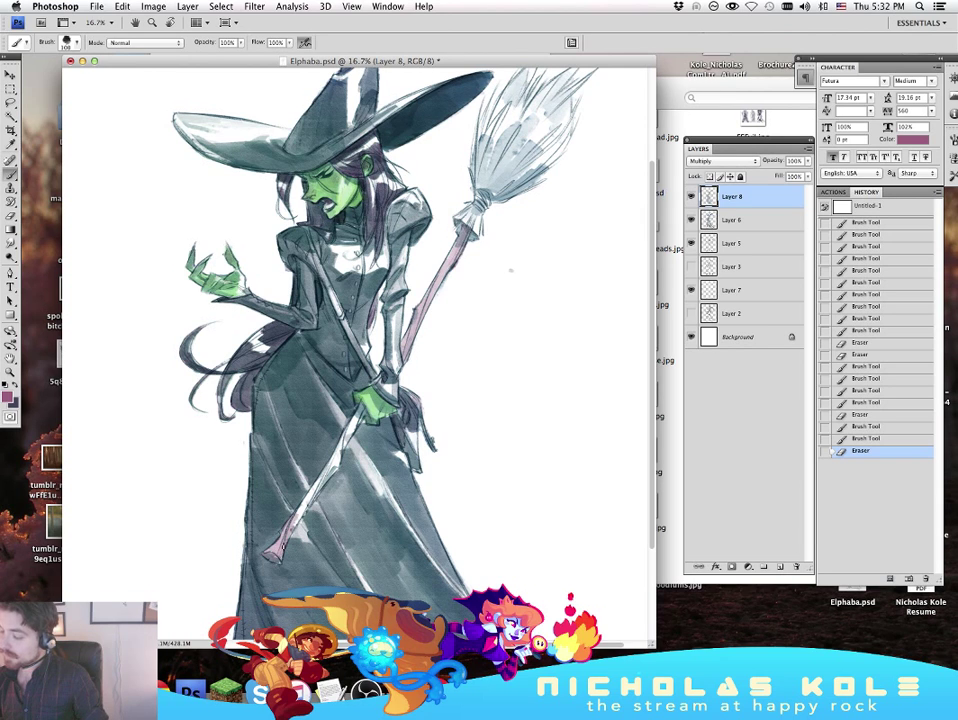
drag(272, 550, 348, 431)
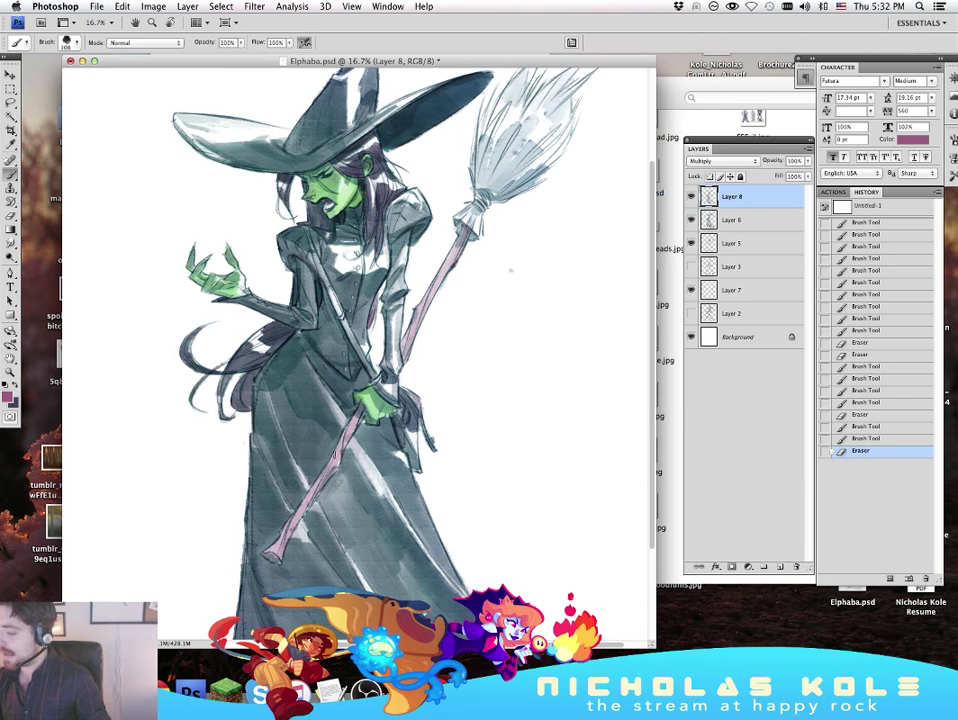
drag(299, 510, 317, 484)
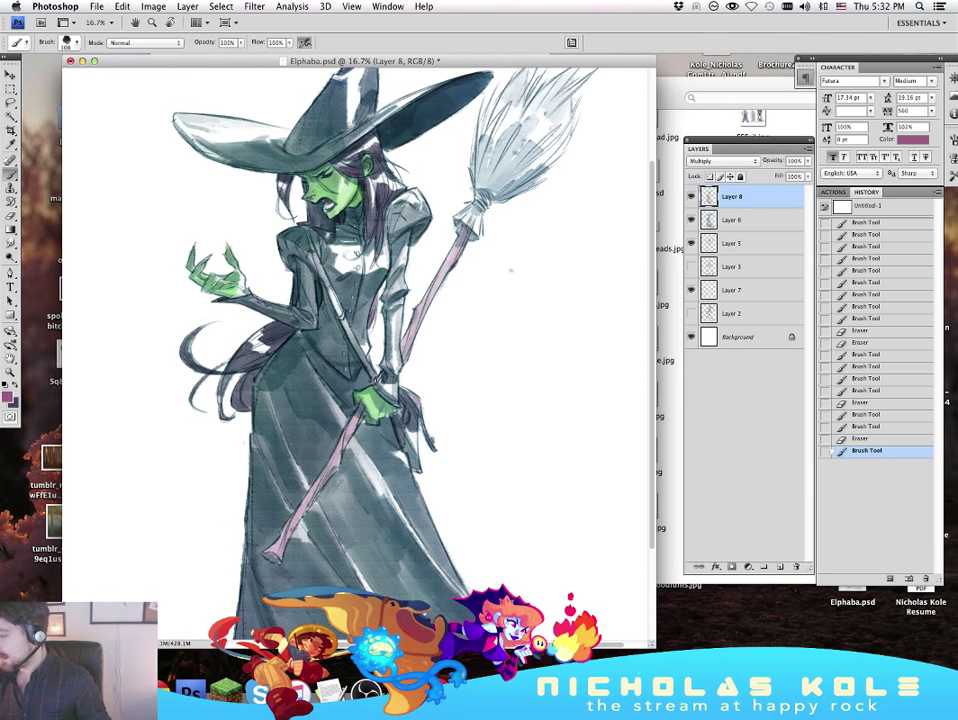
Step: Choose a dark maroon foreground colour and shade the broom handle below the bristles, under the hand and at its end
mouse_move(565, 380)
mouse_down()
mouse_move(541, 434)
mouse_move(558, 419)
mouse_move(562, 379)
mouse_up()
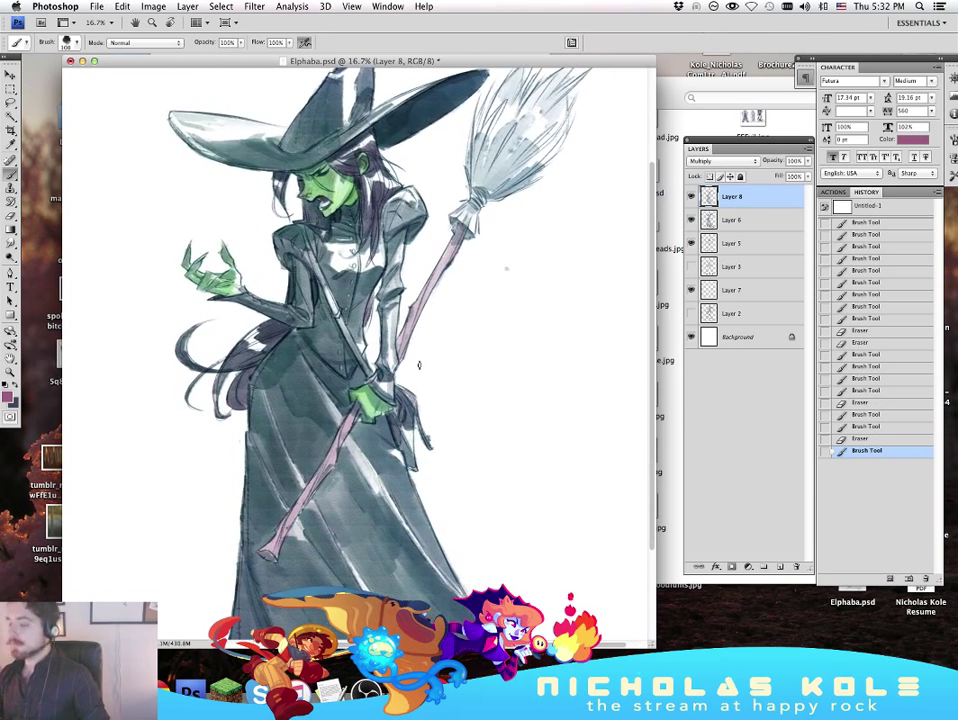
click(6, 398)
click(659, 483)
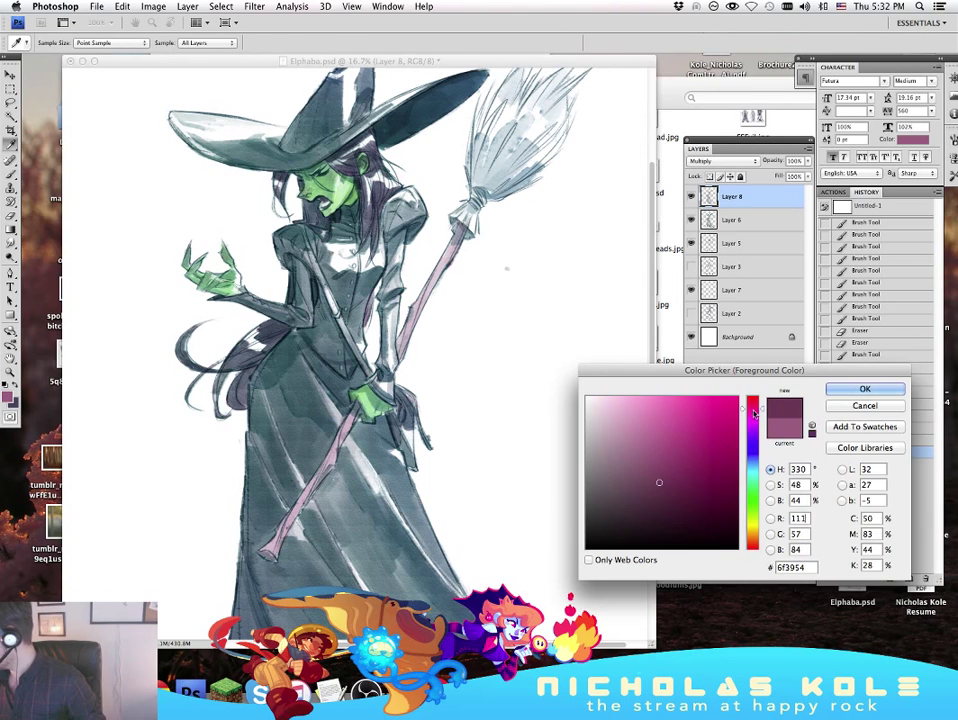
click(864, 389)
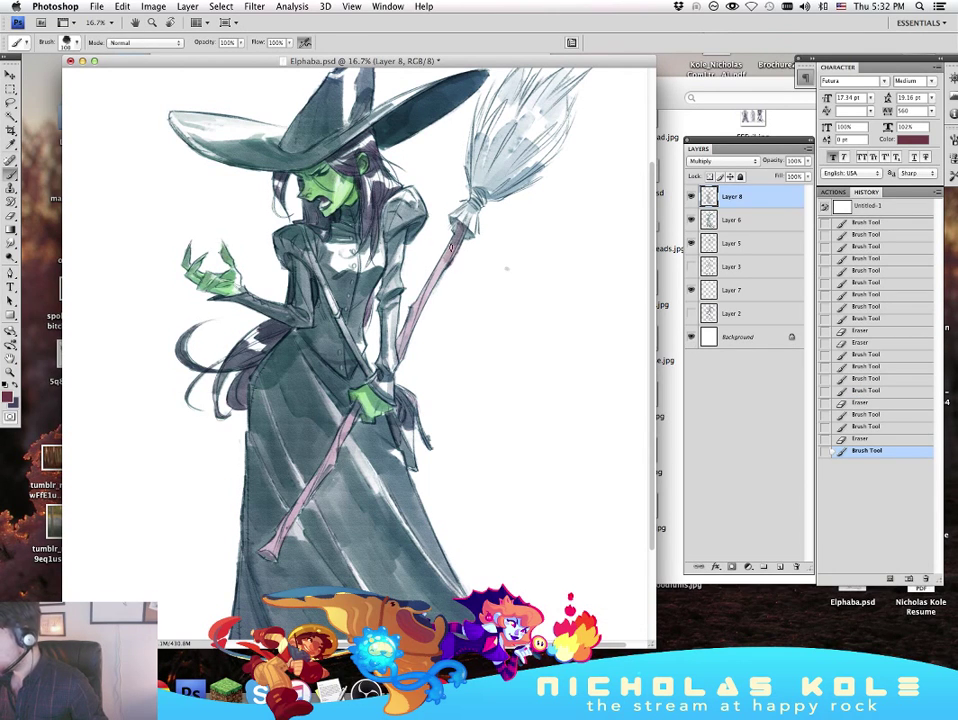
drag(368, 401, 372, 410)
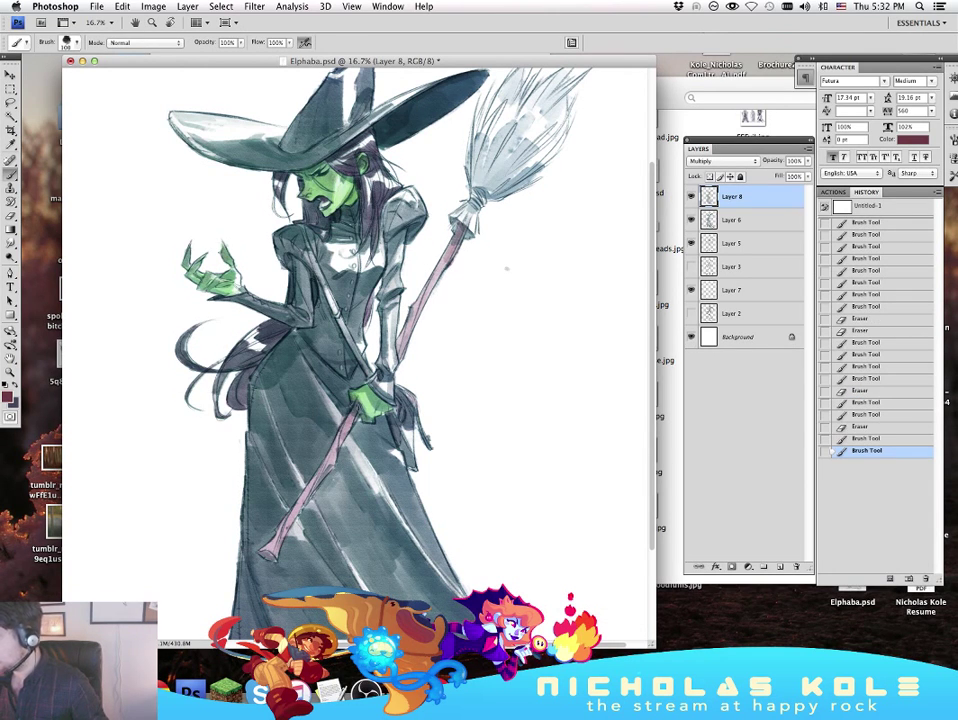
drag(334, 461, 331, 468)
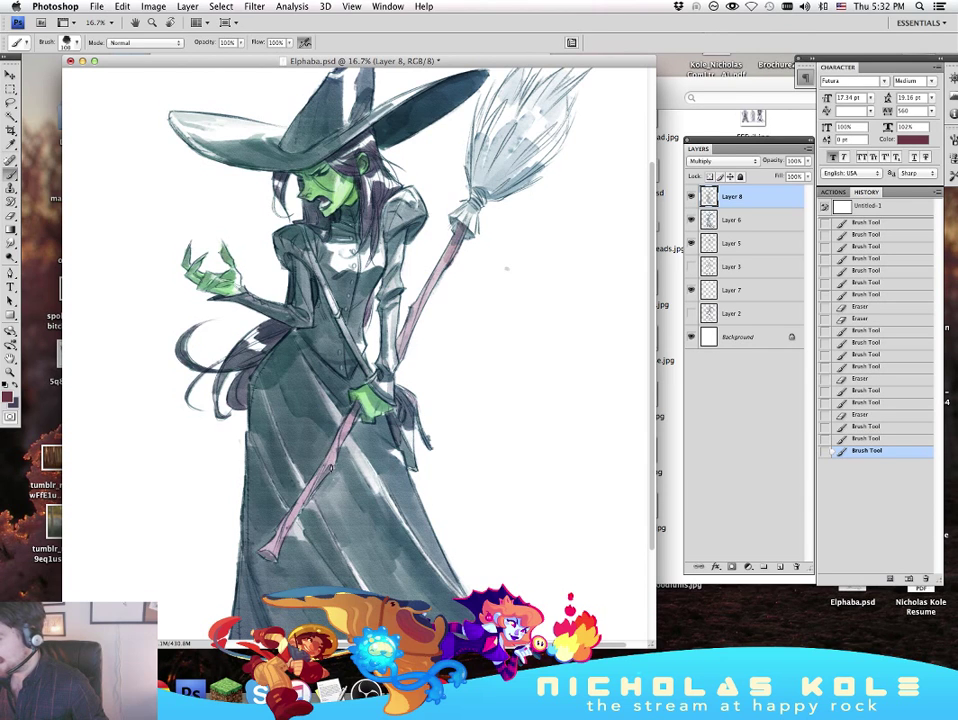
drag(265, 550, 268, 555)
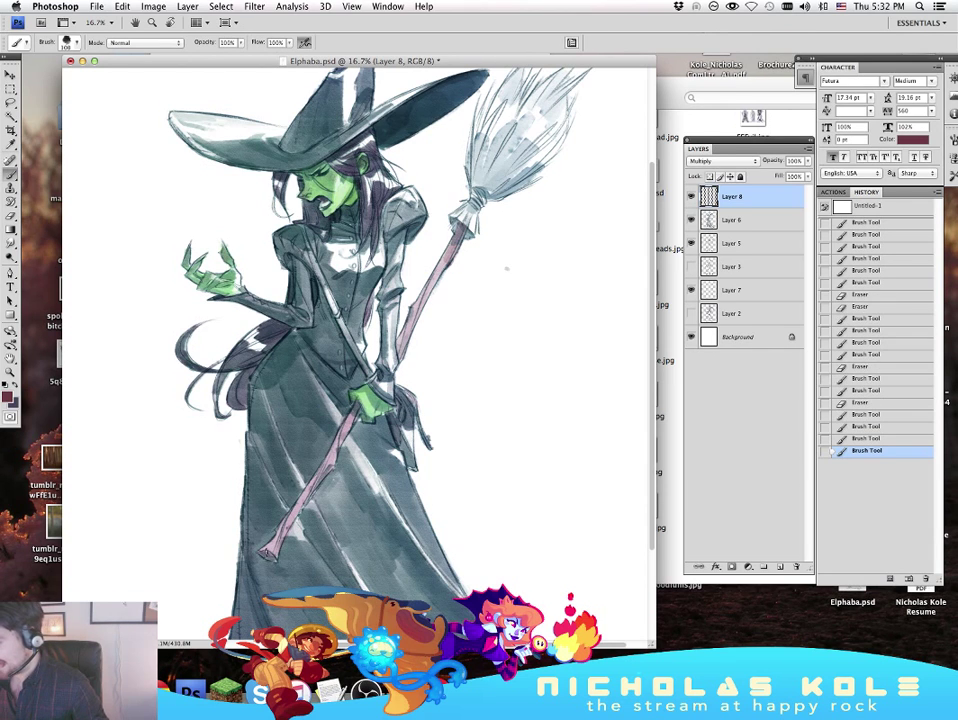
Step: Set the foreground to a reddish purple (#934677) and brush accents into the hair beside the face and onto the lower broom handle
drag(537, 416, 510, 452)
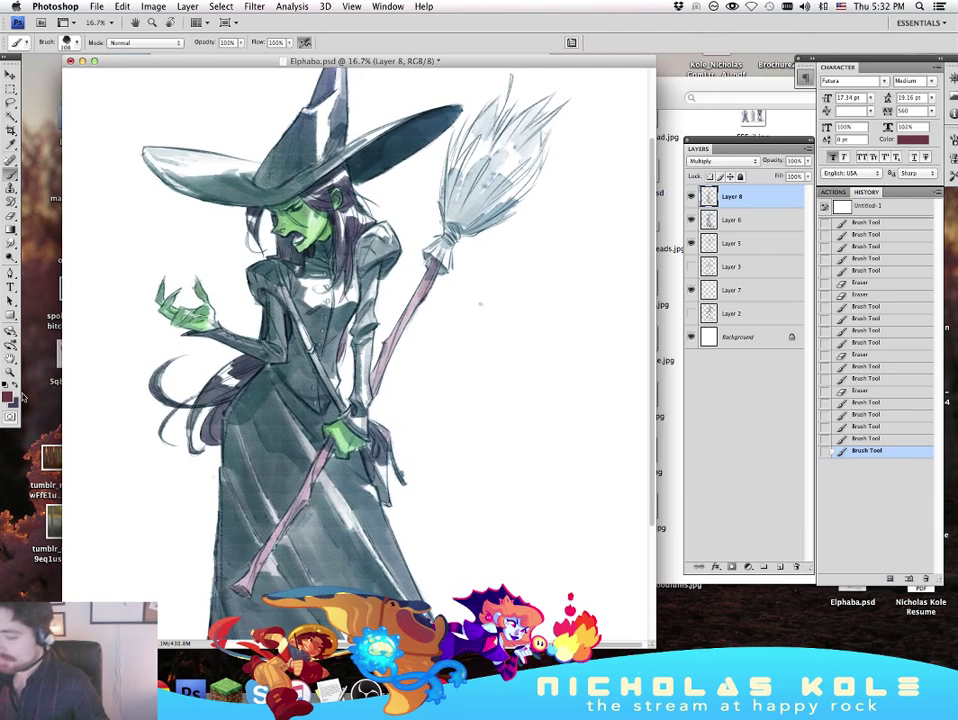
click(7, 398)
click(754, 412)
click(665, 462)
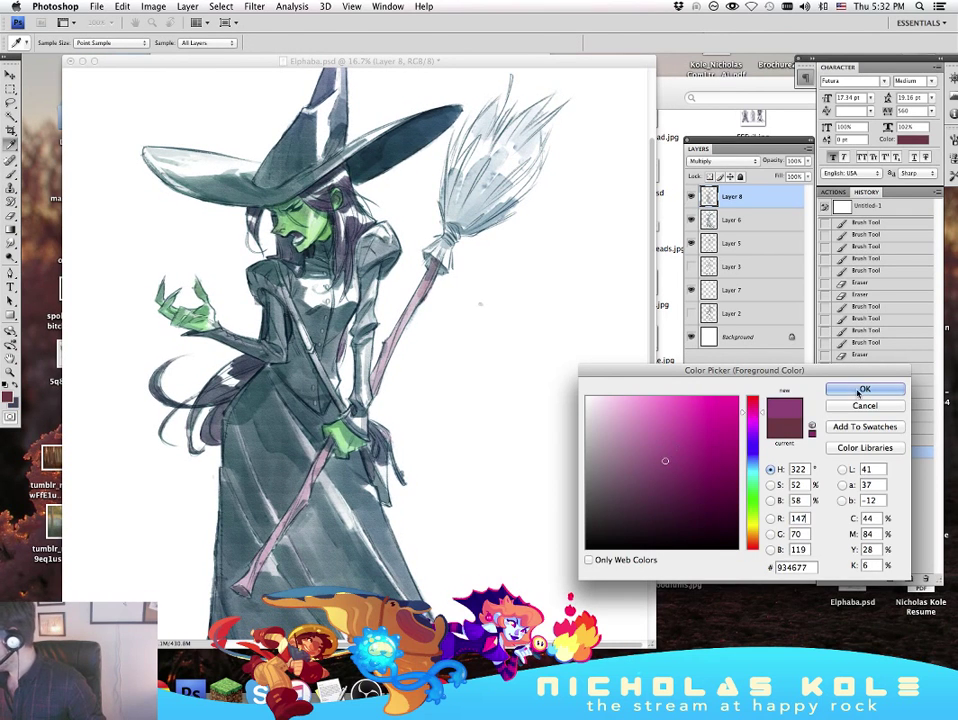
click(861, 390)
mouse_move(324, 200)
mouse_down()
mouse_move(316, 220)
mouse_move(350, 248)
mouse_up()
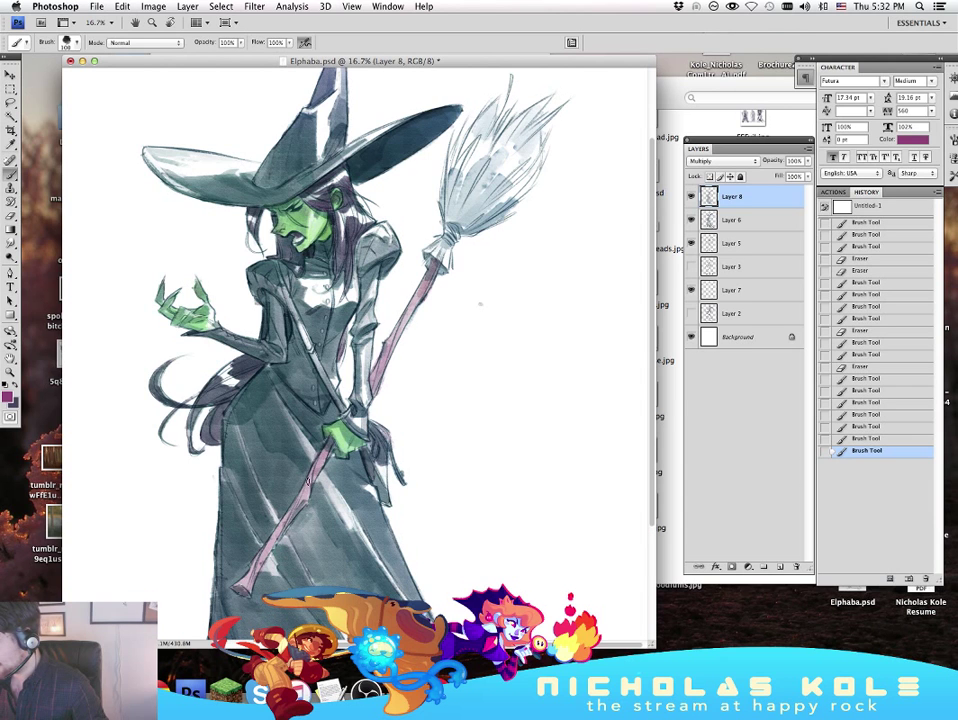
drag(309, 481, 311, 492)
Step: Change the foreground to a muted purple (#8e5e8d) and shade the broom handle from below the hand to its end
mouse_move(514, 538)
mouse_down()
mouse_move(541, 464)
mouse_move(517, 550)
mouse_up()
mouse_move(553, 284)
mouse_down()
mouse_move(545, 294)
mouse_move(543, 215)
mouse_up()
click(7, 397)
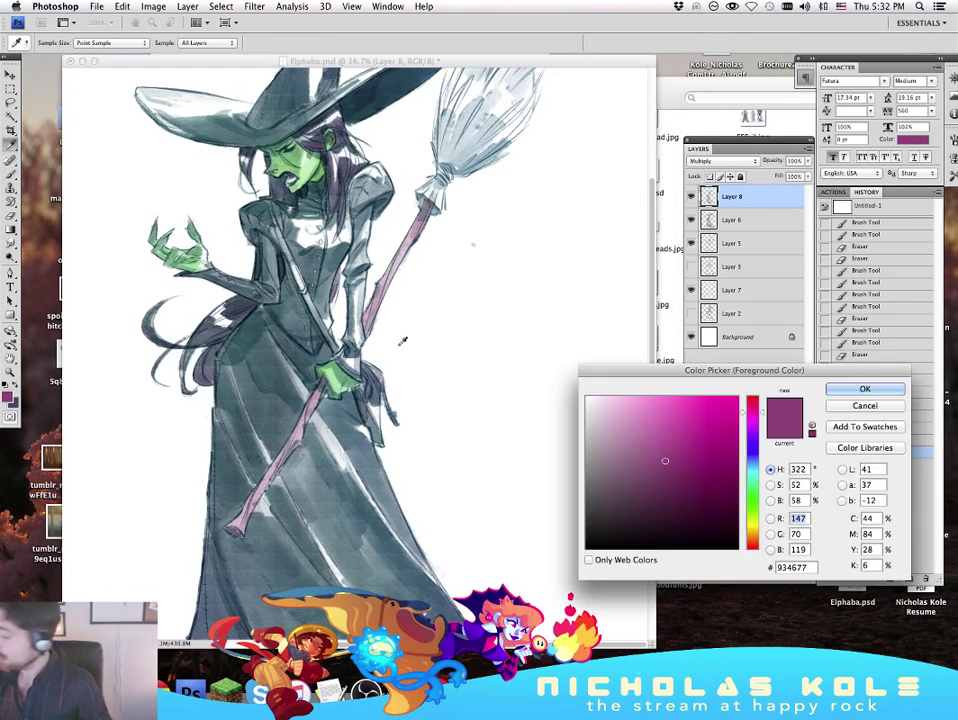
drag(753, 413, 753, 421)
drag(646, 471, 637, 464)
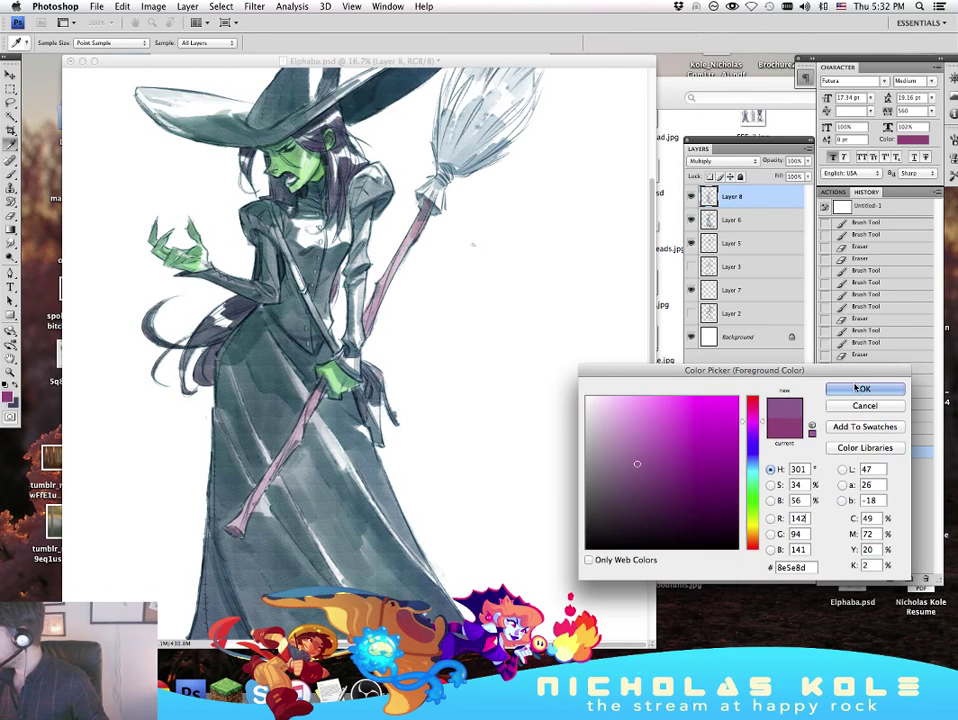
click(862, 389)
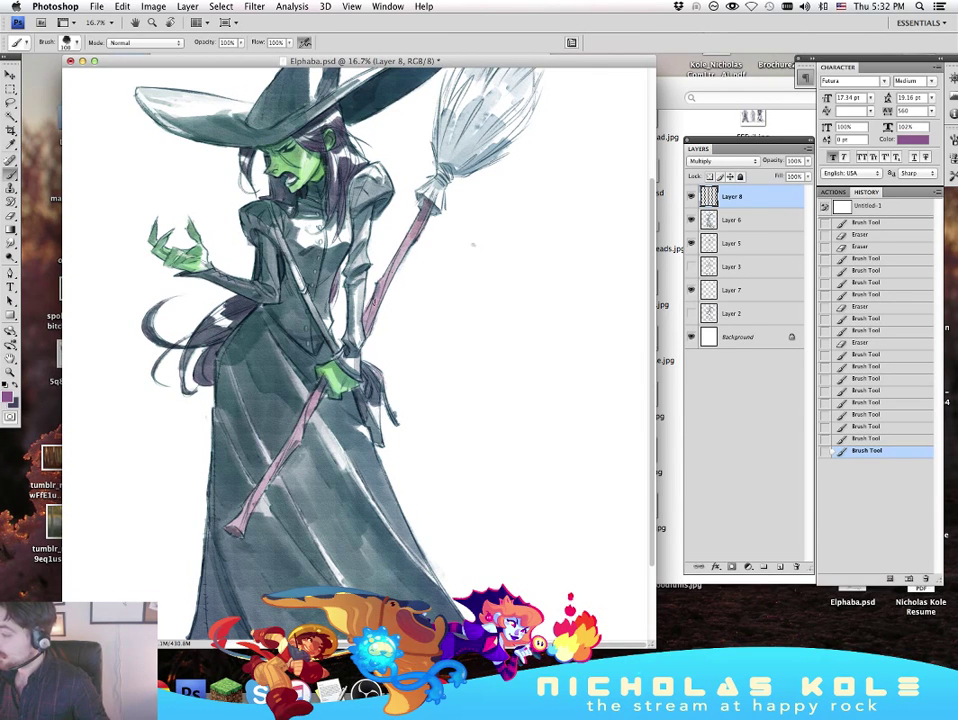
drag(302, 428, 237, 523)
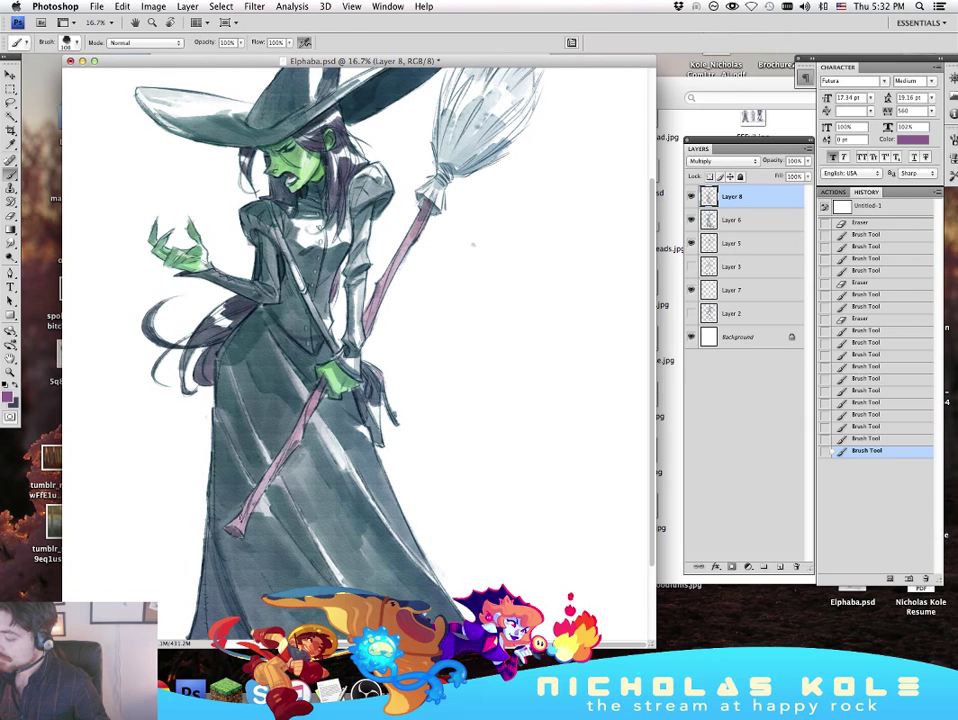
Step: Swap to the grey-purple colour and shade both pointed boots below the skirt's hem
mouse_move(521, 350)
mouse_down()
mouse_move(509, 381)
mouse_move(524, 363)
mouse_move(524, 413)
mouse_move(544, 320)
mouse_move(555, 373)
mouse_up()
key(x)
scroll(520, 443, down, 3)
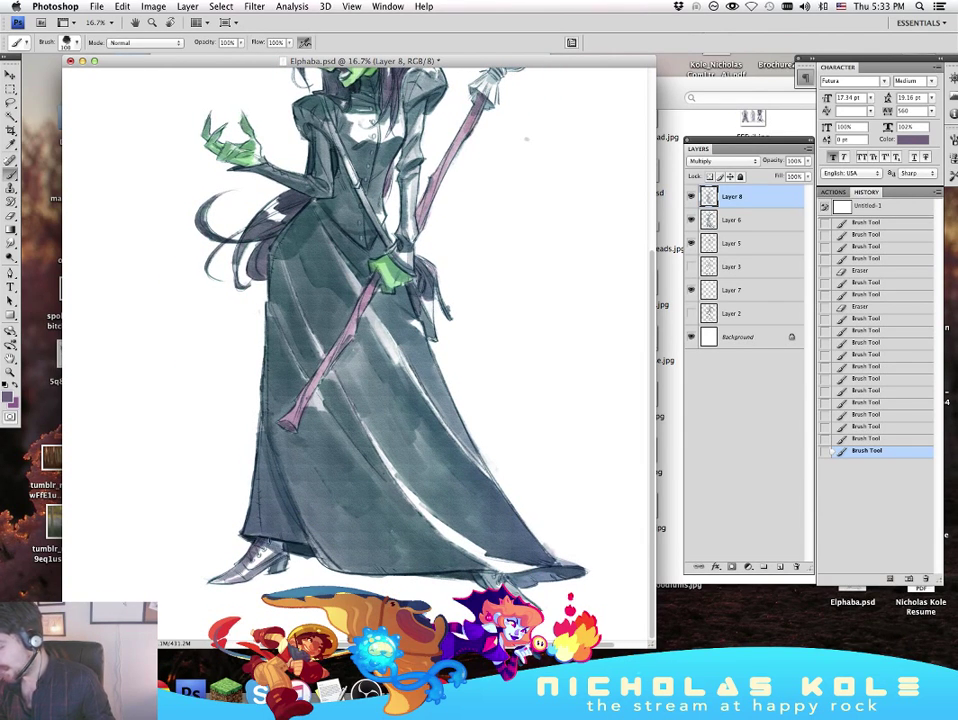
drag(262, 556, 246, 572)
drag(240, 570, 222, 579)
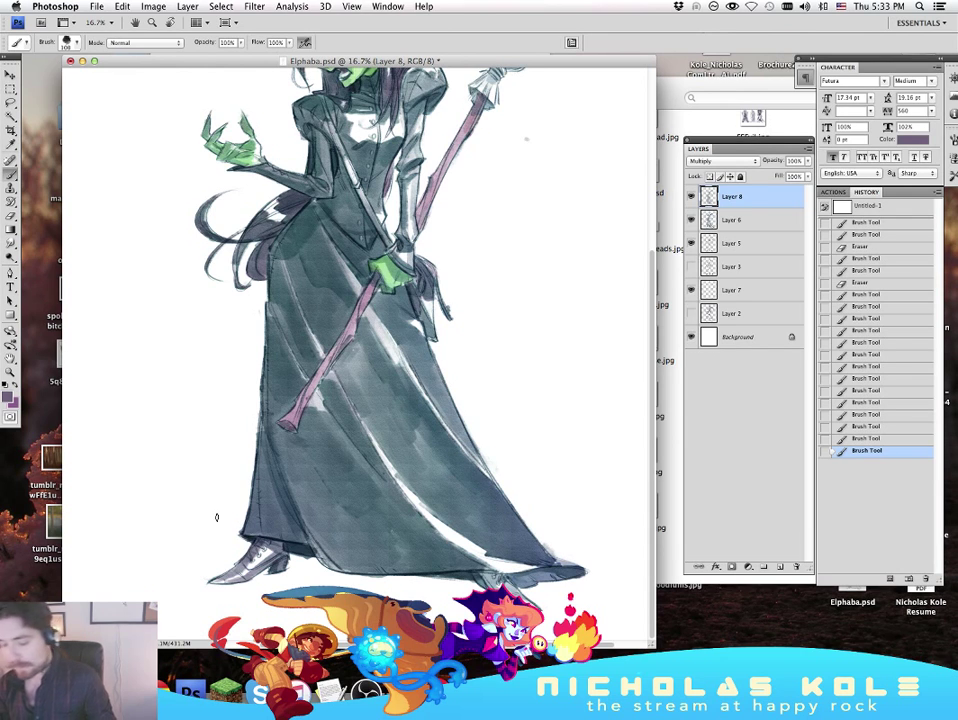
key(XF86AudioRaiseVolume)
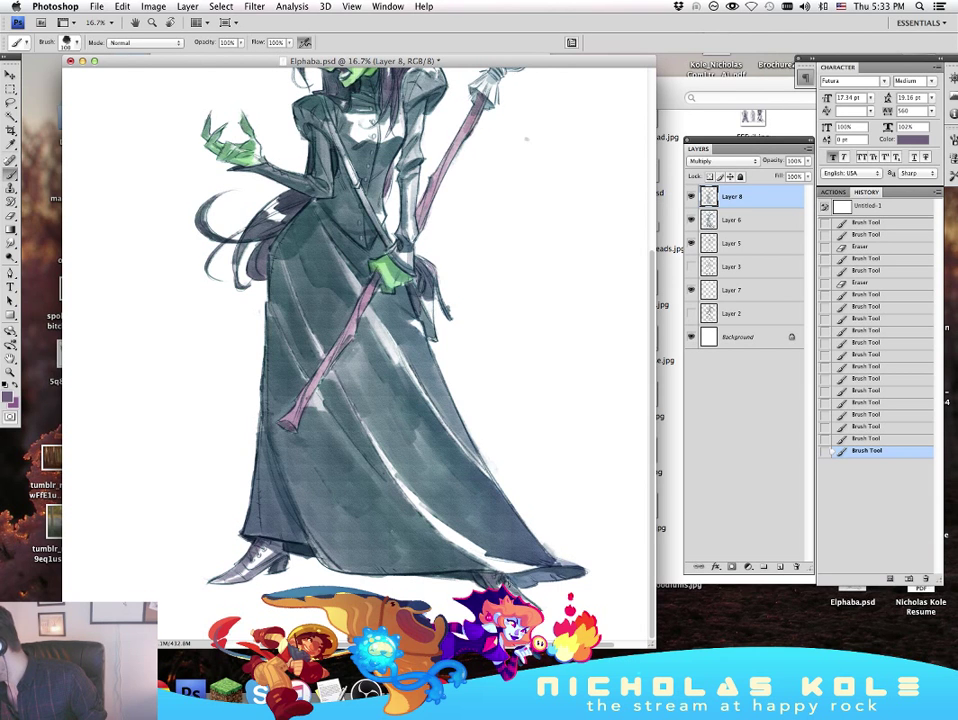
drag(511, 587, 519, 595)
drag(512, 588, 520, 596)
Step: Undo the last stroke and add grey-purple shading down the torso from the shoulder to the wrist
mouse_move(596, 470)
mouse_down()
mouse_move(559, 499)
mouse_move(540, 383)
mouse_move(548, 468)
mouse_up()
scroll(550, 472, up, 5)
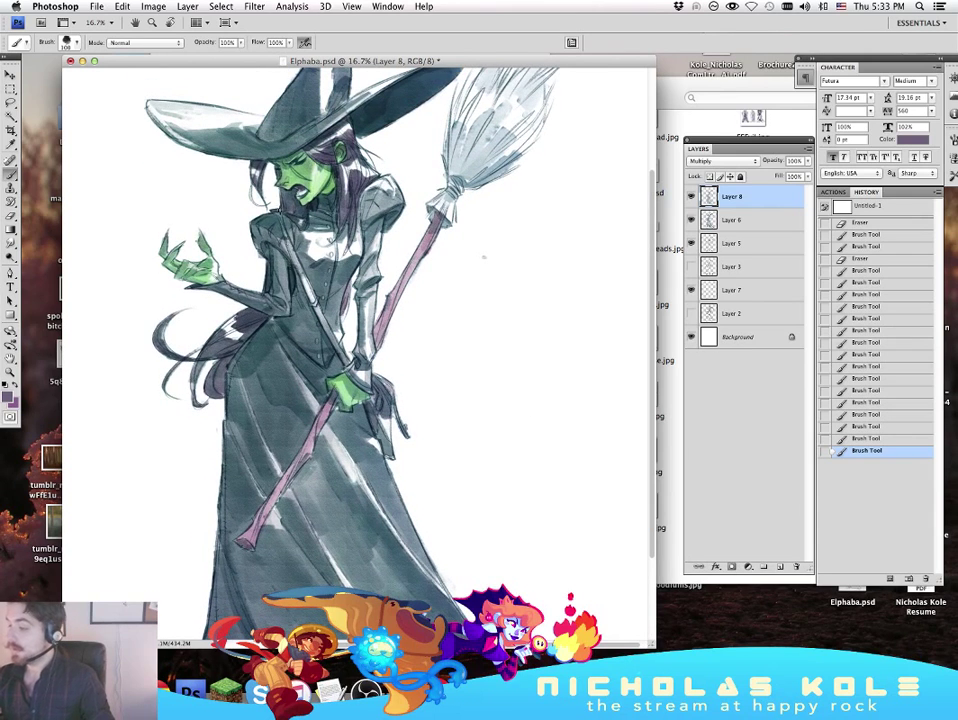
key(super+z)
mouse_move(282, 220)
mouse_down()
mouse_move(325, 321)
mouse_move(358, 367)
mouse_up()
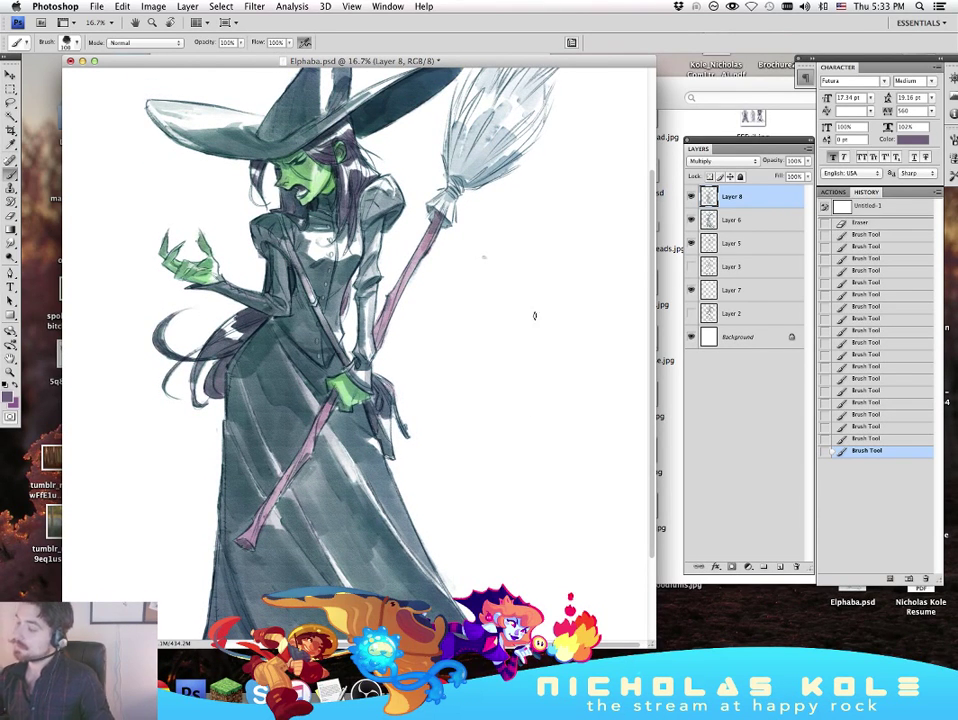
Step: Set the foreground to a golden tan (#bd985d) and paint the broom's binding and bristles, including the outer tips
drag(588, 276, 578, 322)
click(8, 397)
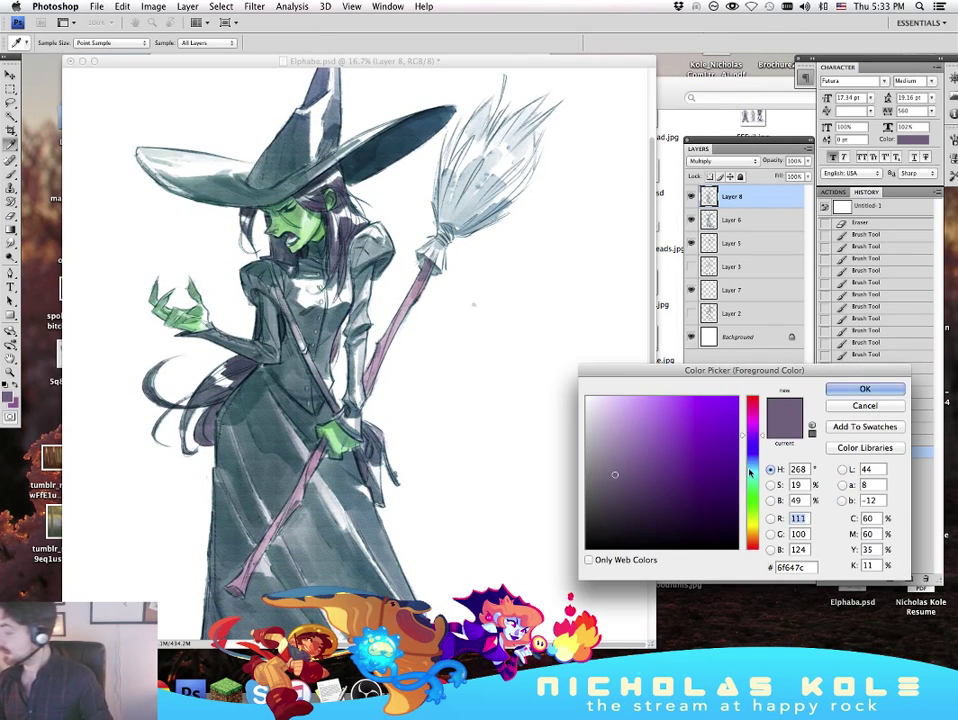
click(752, 532)
click(659, 437)
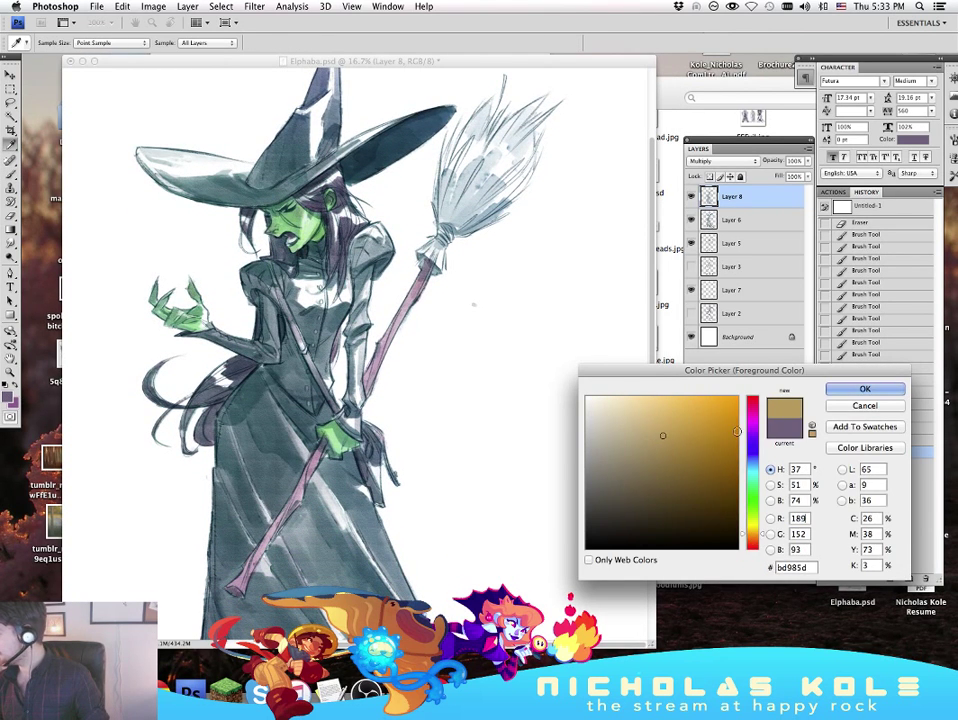
key(Return)
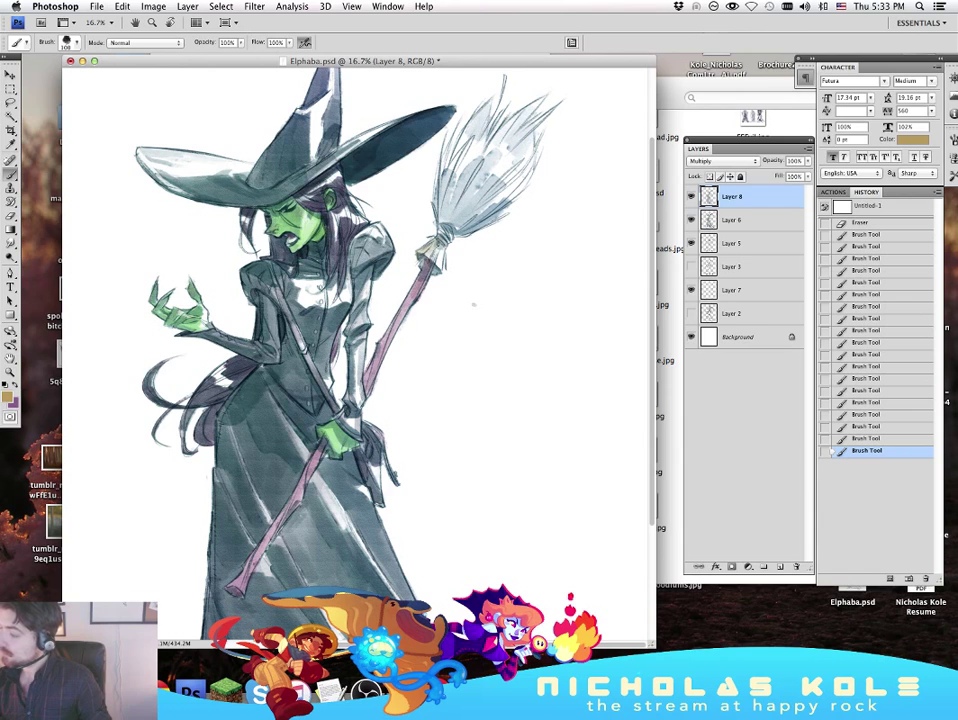
mouse_move(440, 226)
mouse_down()
mouse_move(446, 178)
mouse_move(447, 226)
mouse_move(449, 212)
mouse_move(462, 208)
mouse_move(458, 220)
mouse_move(492, 180)
mouse_move(480, 211)
mouse_move(487, 217)
mouse_up()
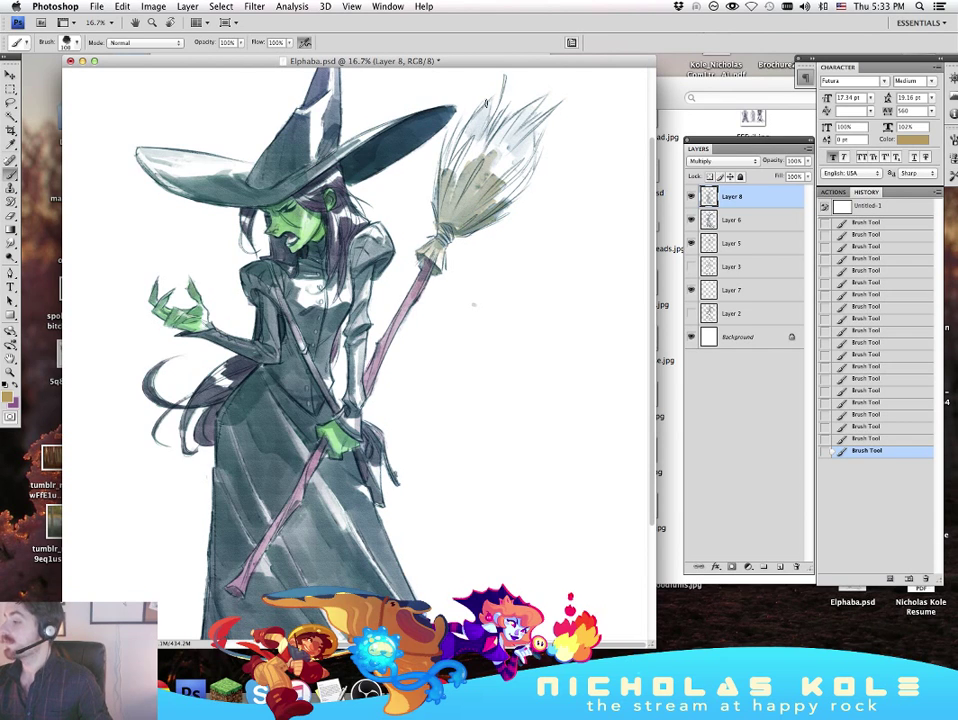
mouse_move(498, 130)
mouse_down()
mouse_move(528, 115)
mouse_move(515, 150)
mouse_move(533, 130)
mouse_move(519, 168)
mouse_up()
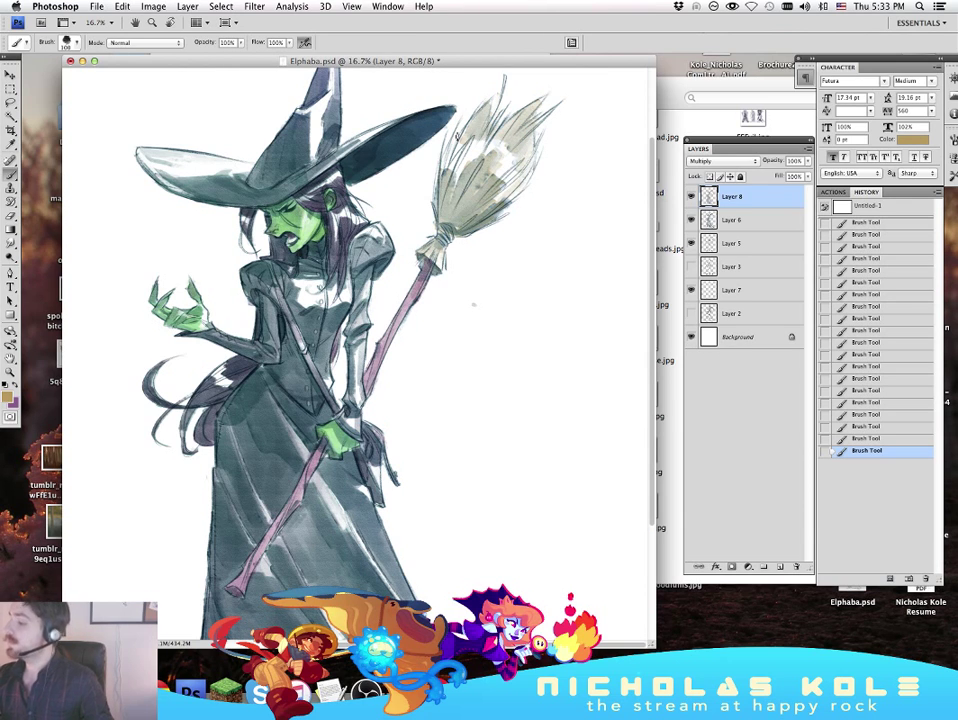
drag(457, 137, 459, 171)
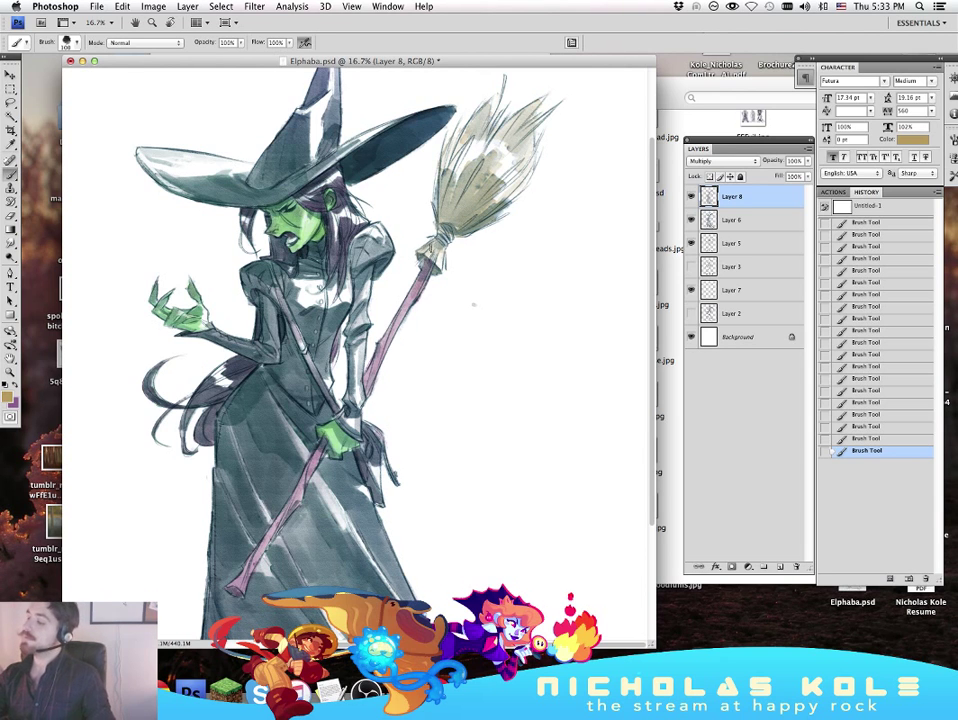
Step: Compare the drawing with Layer 6 and Layer 8 hidden and shown, and review the whole figure at 6.25% zoom
drag(552, 450, 535, 402)
click(689, 217)
click(689, 217)
click(689, 197)
click(689, 197)
click(12, 372)
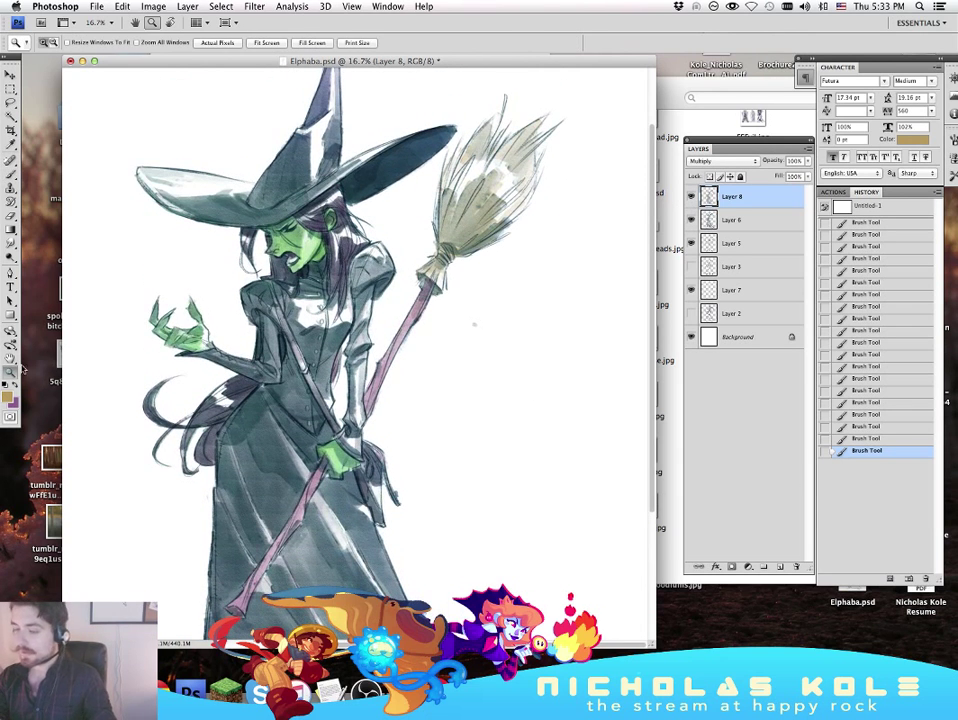
alt+click(271, 387)
alt+click(271, 387)
alt+click(271, 387)
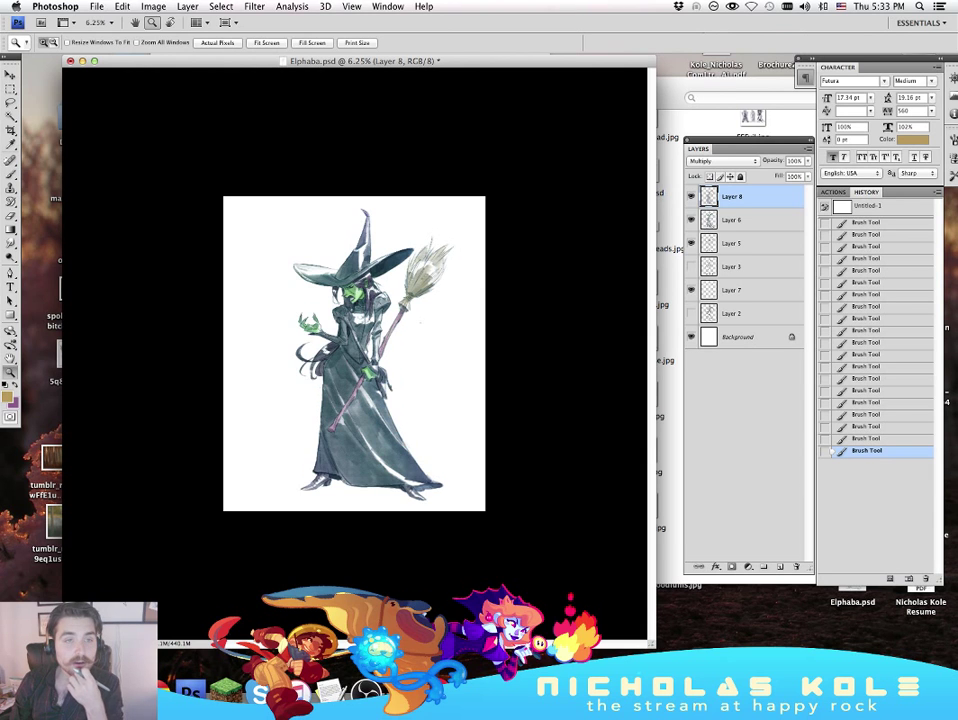
key(super+Tab)
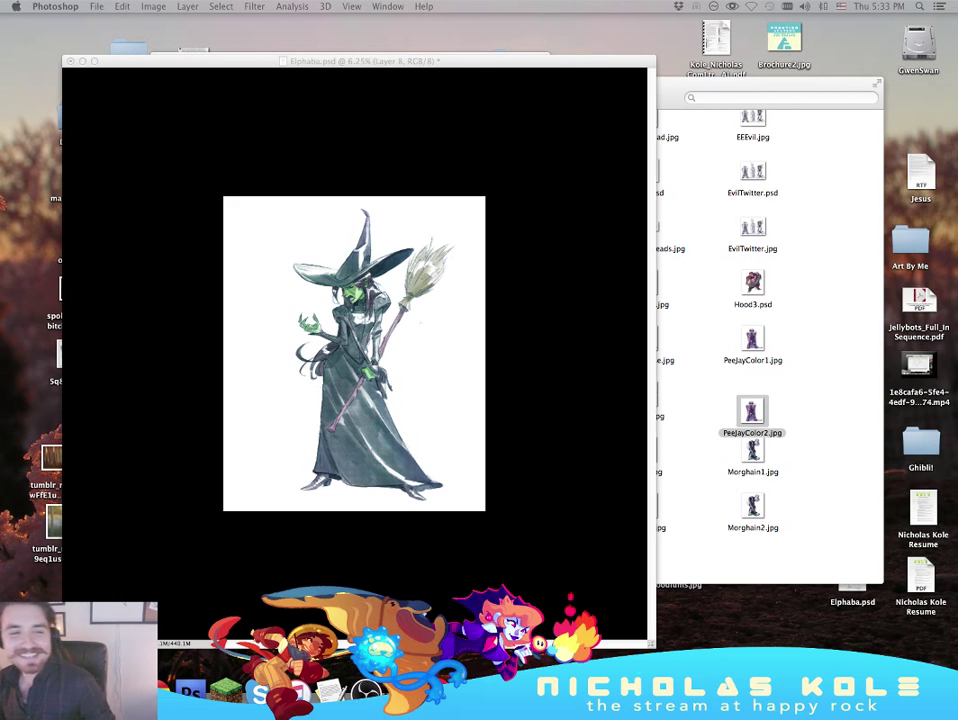
click(453, 449)
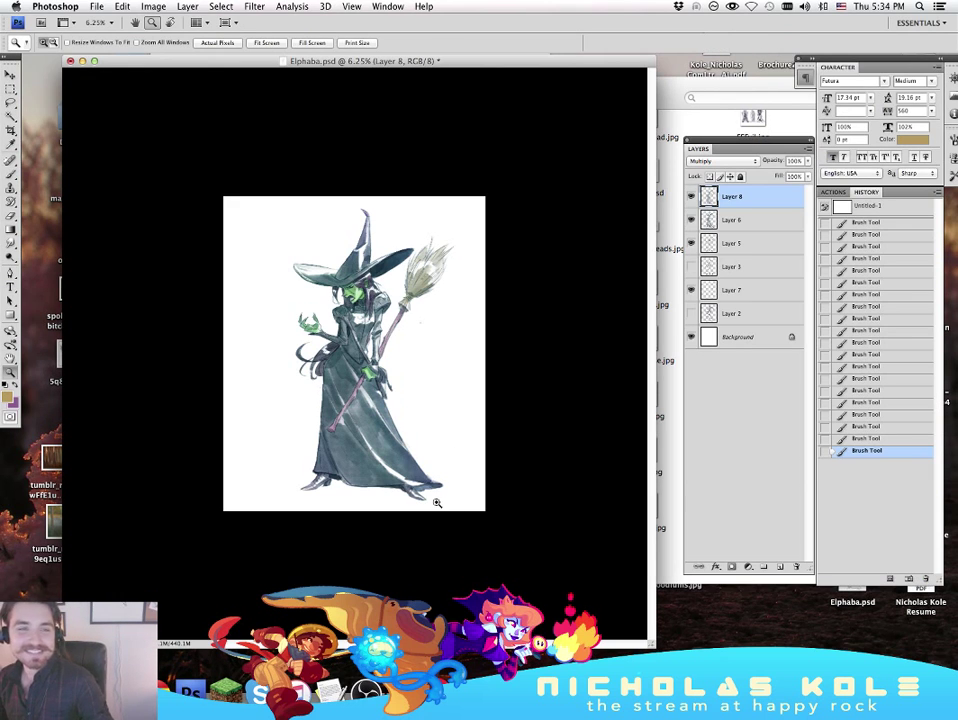
Step: Sample a dark slate colour from the clothing and brush shading onto the puffed shoulder and the lower broom bristles
drag(415, 305, 451, 315)
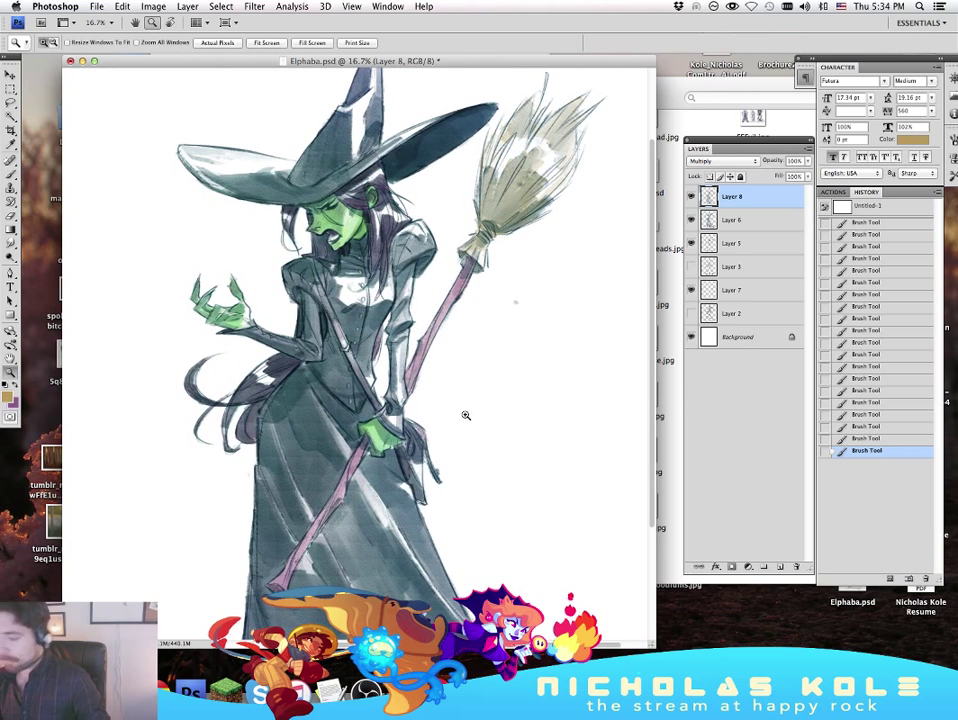
key(b)
alt+click(287, 359)
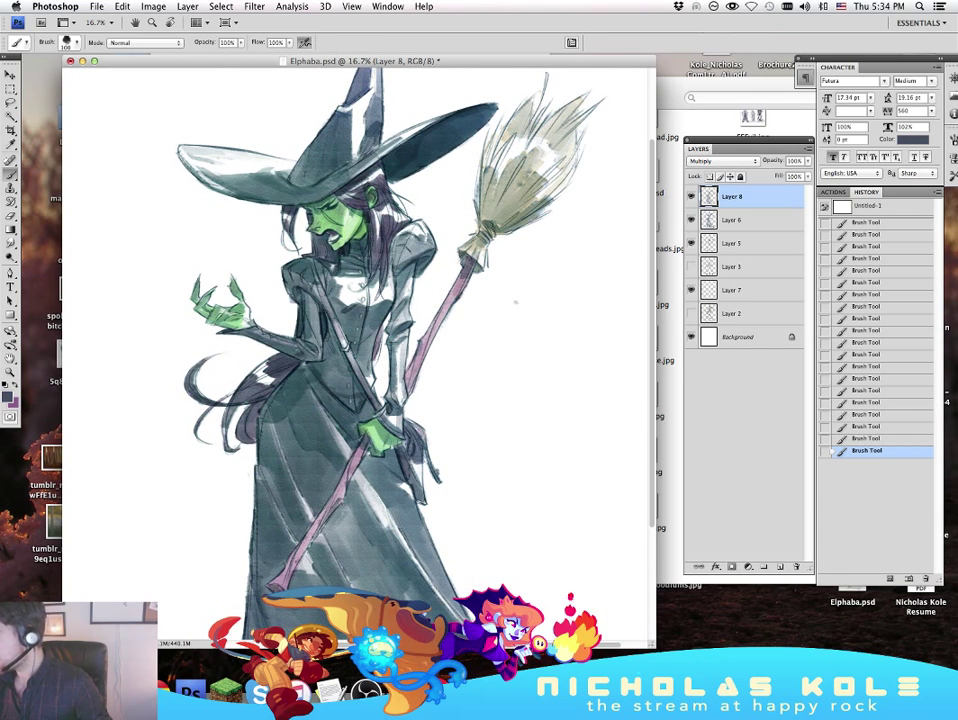
drag(423, 232, 430, 246)
key(XF86AudioLowerVolume)
drag(491, 234, 535, 203)
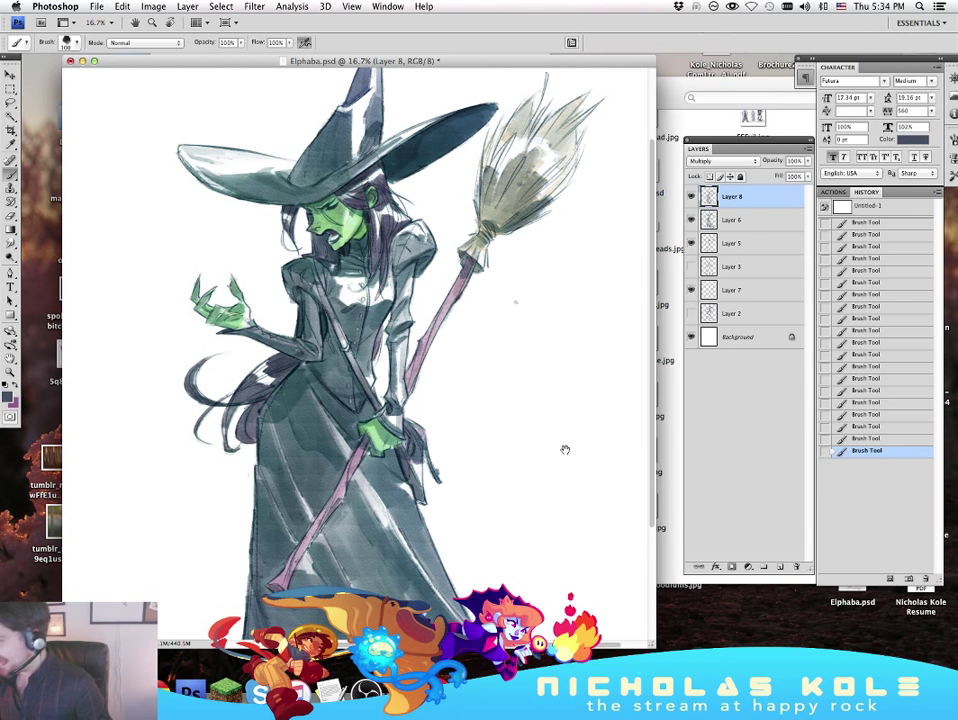
mouse_move(565, 449)
mouse_down()
mouse_move(571, 466)
mouse_move(533, 557)
mouse_up()
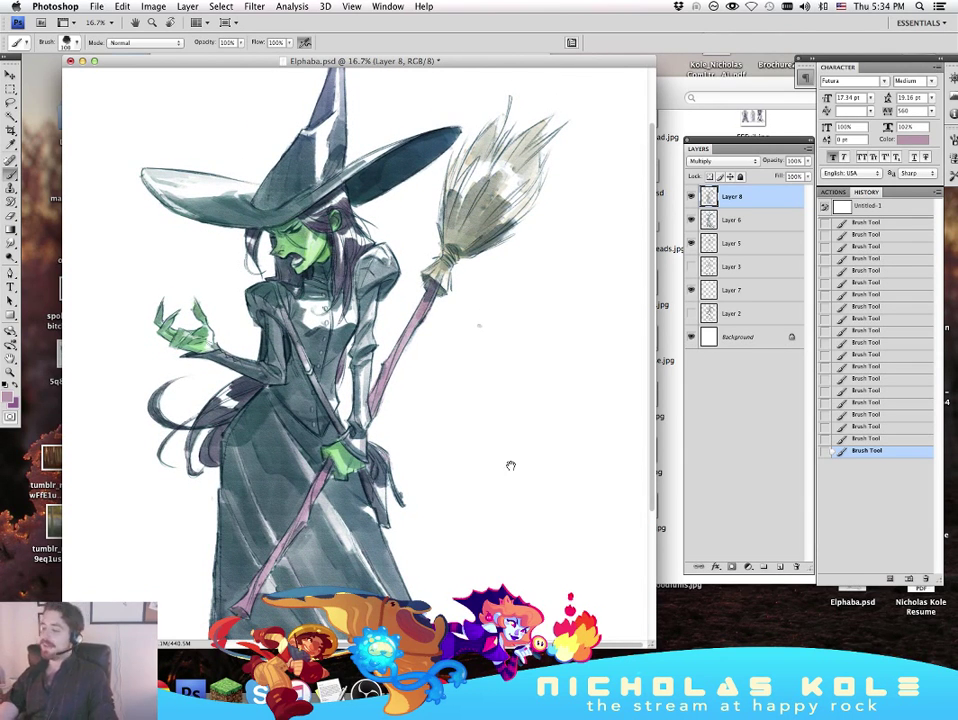
Step: Check Layer 5 by toggling its visibility, select it, and brighten the swapped-in purple foreground to a vivid pinkish purple
mouse_move(511, 466)
mouse_down()
mouse_move(521, 468)
mouse_move(514, 458)
mouse_up()
click(691, 245)
click(691, 245)
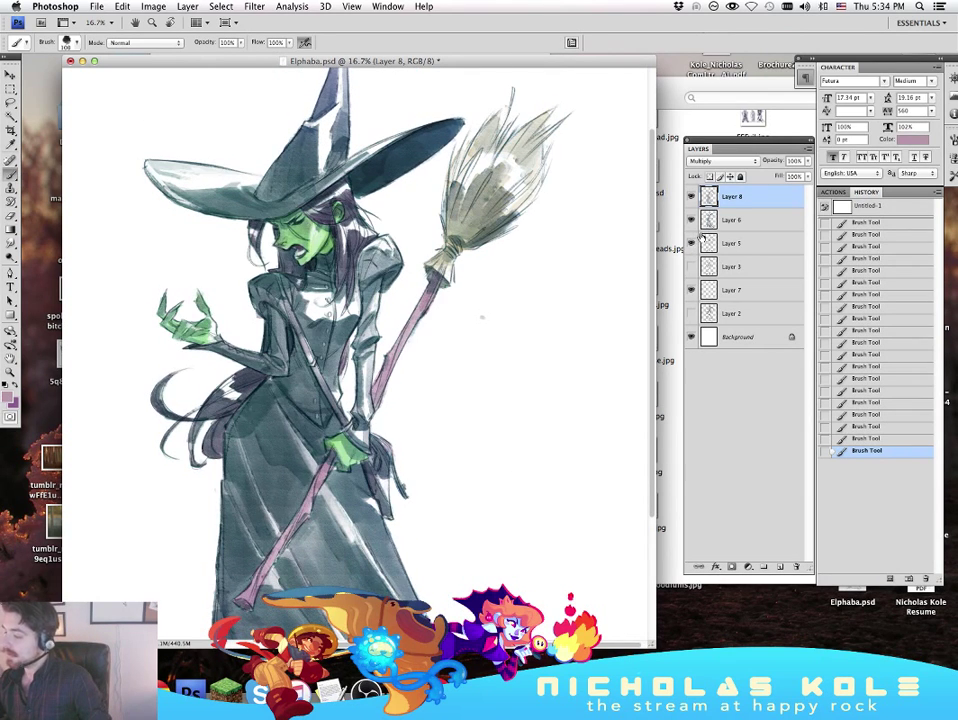
click(757, 242)
click(15, 385)
click(7, 398)
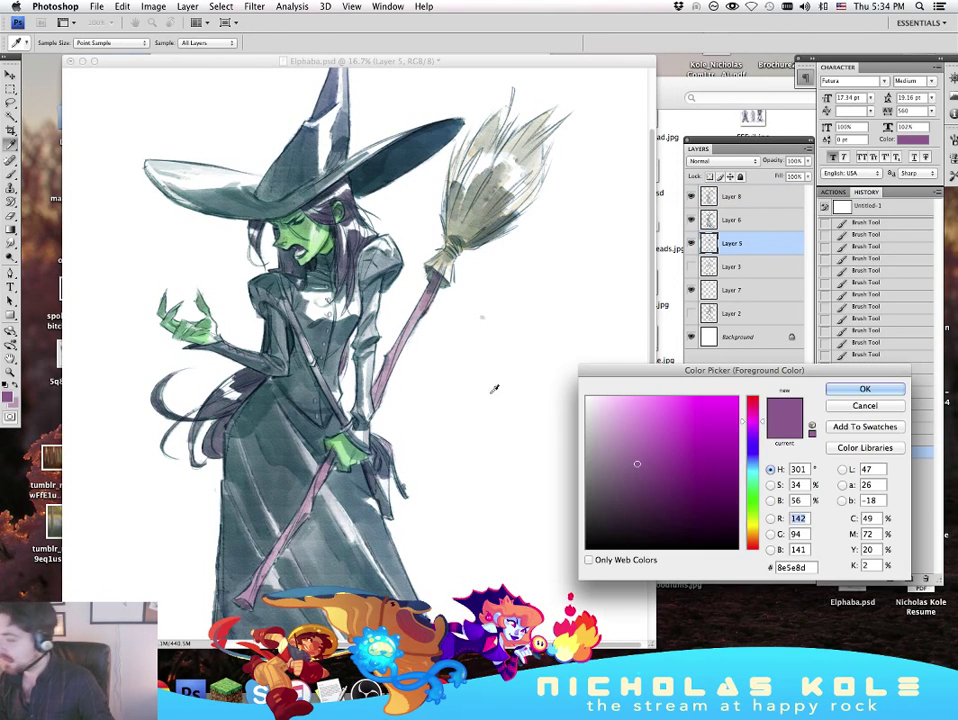
drag(656, 450, 658, 431)
key(Return)
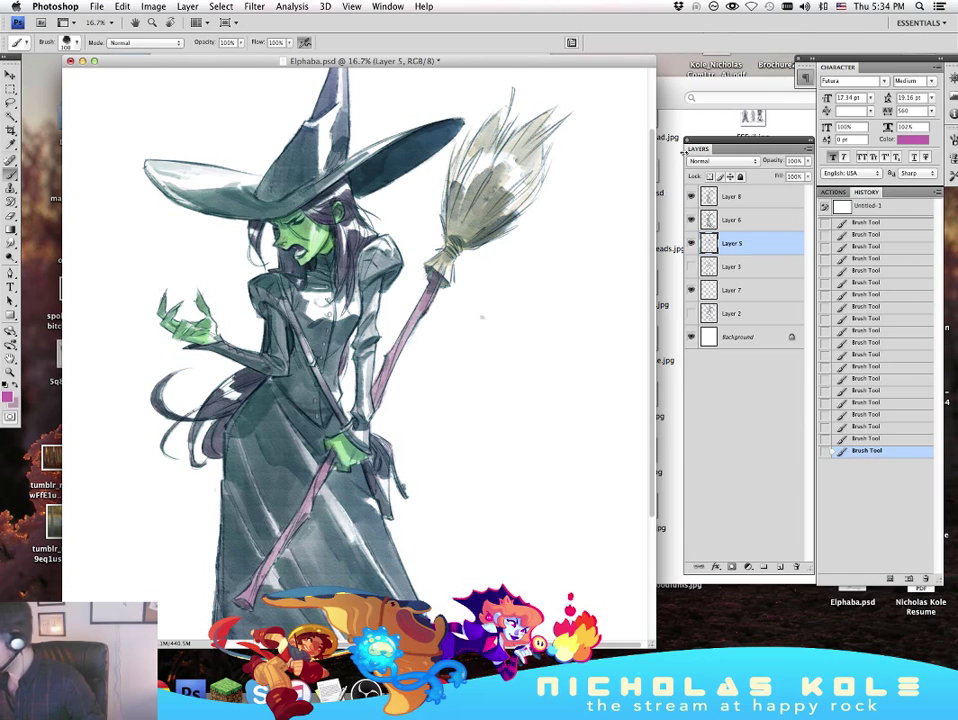
Step: Lock Layer 5's transparent pixels and tint its linework around the broom with pinkish-purple gradients, undoing and redrawing the trial ones
click(14, 228)
drag(423, 195, 337, 398)
drag(595, 113, 496, 333)
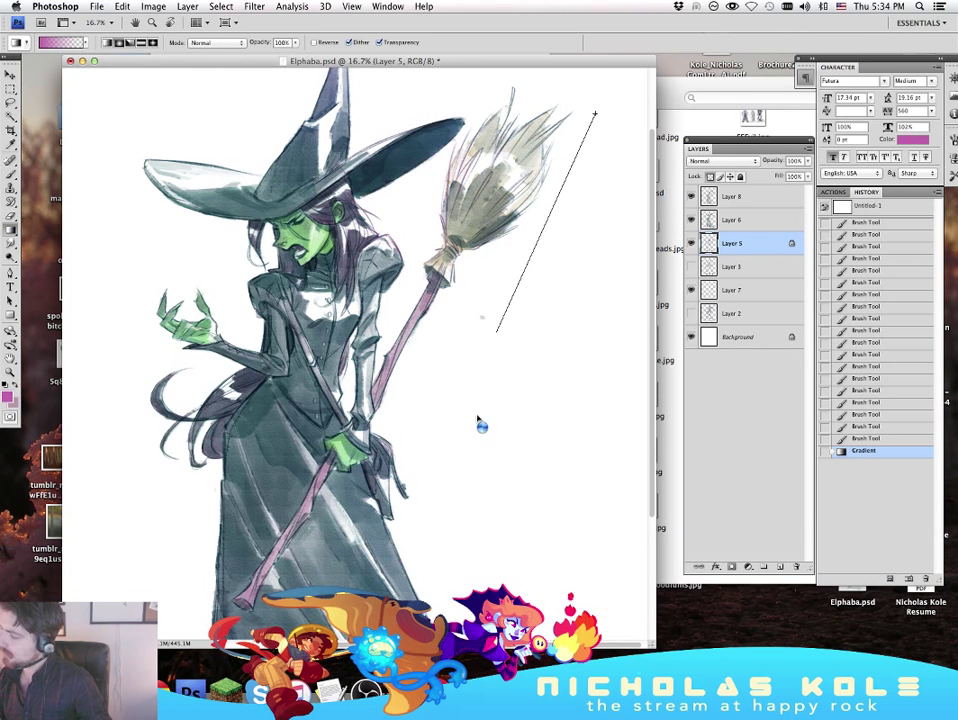
key(super+z)
drag(604, 231, 488, 372)
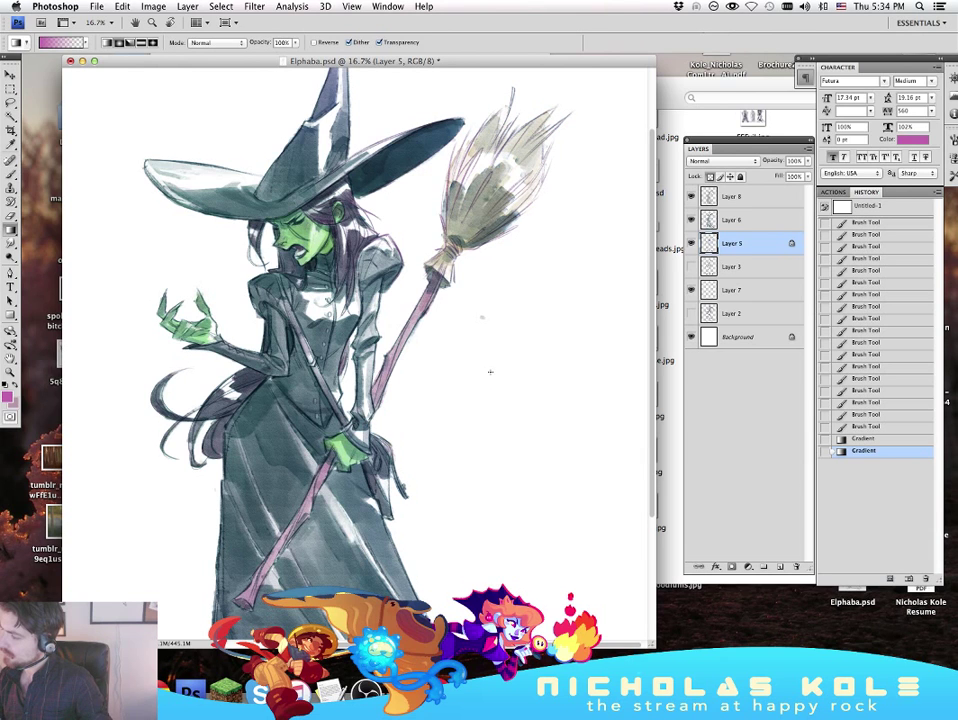
key(super+z)
mouse_move(612, 252)
mouse_down()
mouse_move(530, 377)
mouse_move(400, 443)
mouse_up()
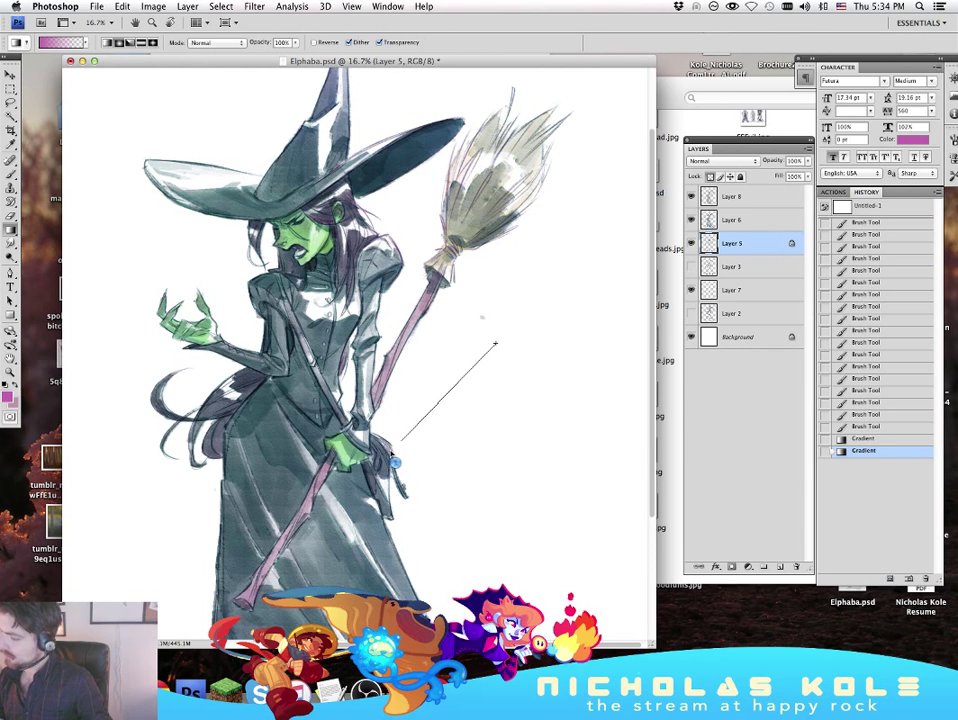
Step: Try a gradient at the raised shoulder, undo it, and tint the trailing hair's linework on Layer 5 with a pinkish-purple gradient
drag(516, 420, 548, 329)
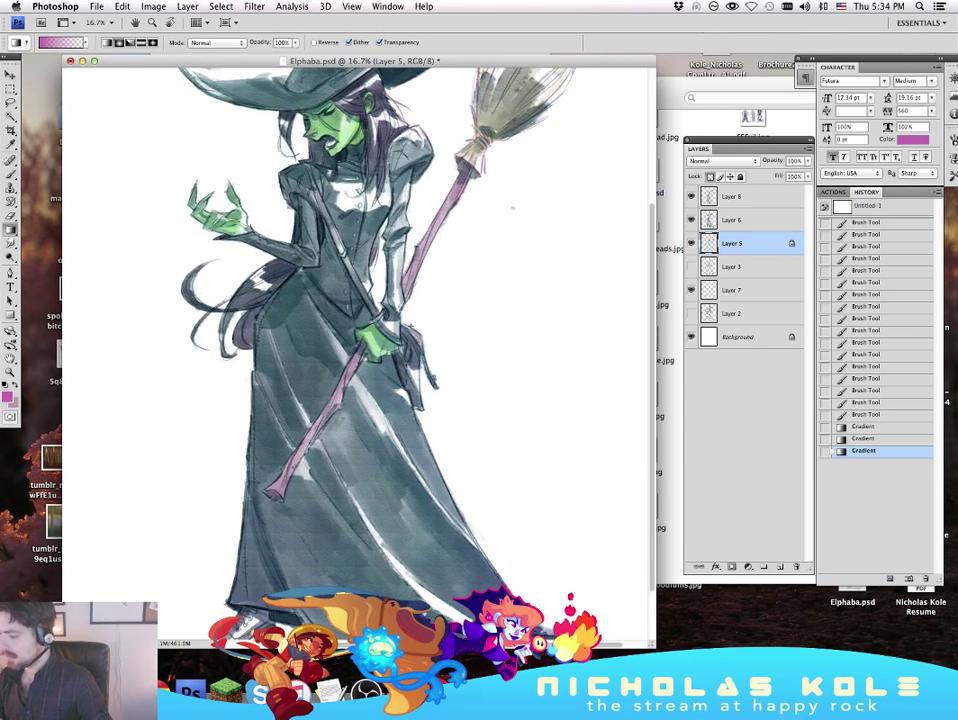
drag(515, 237, 507, 357)
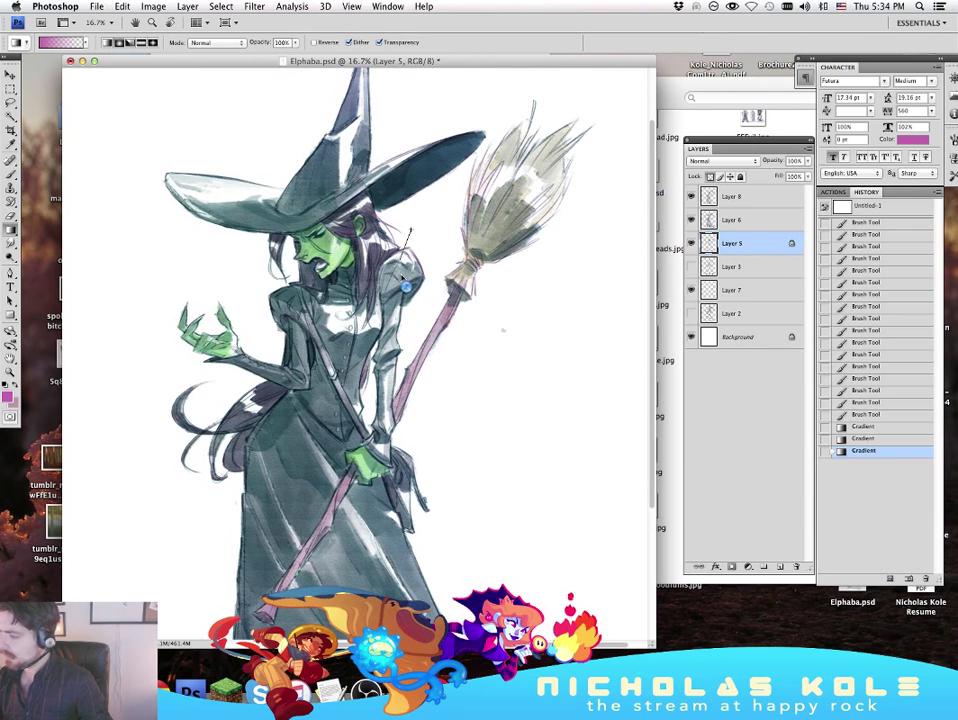
key(super+z)
drag(173, 478, 257, 381)
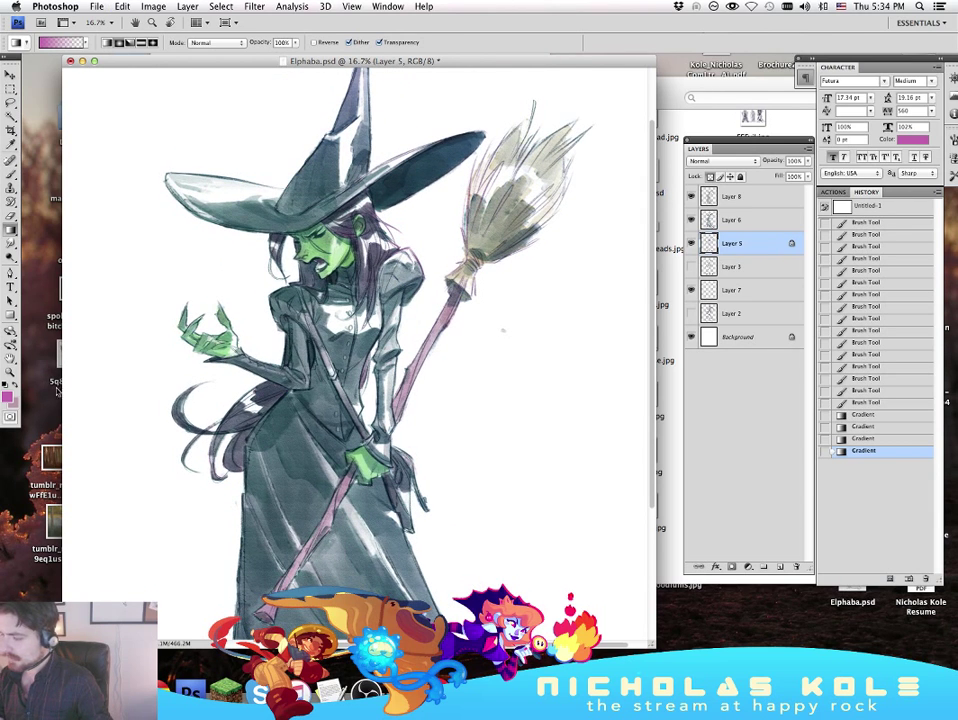
Step: Sample a slate blue from the clothing and look over the whole figure at a reduced scale
alt+click(363, 368)
click(11, 372)
click(445, 319)
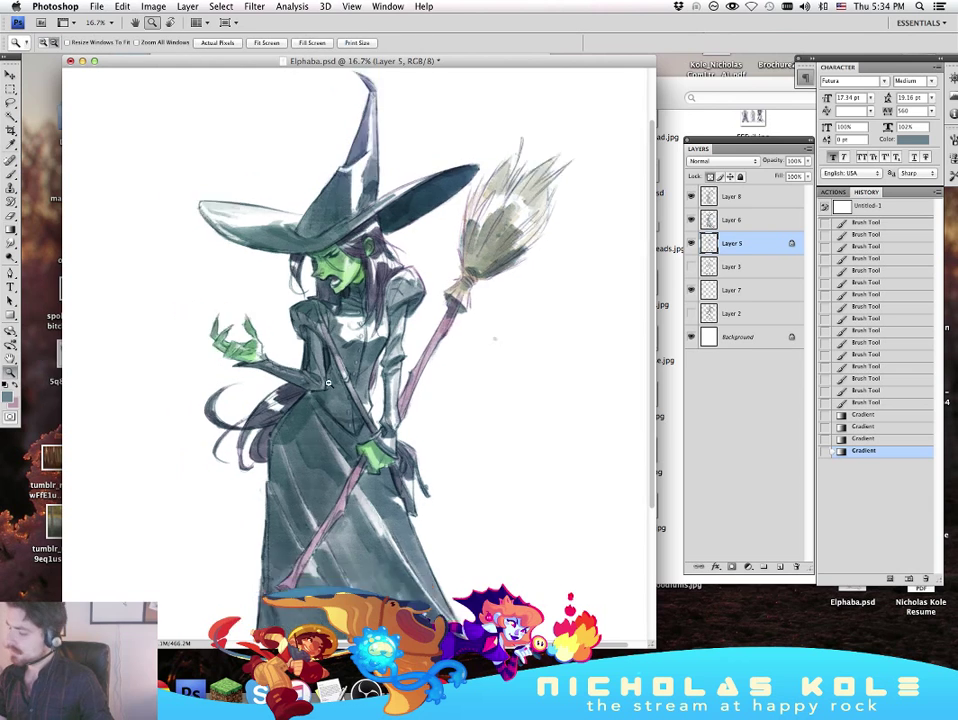
alt+click(442, 315)
alt+click(464, 344)
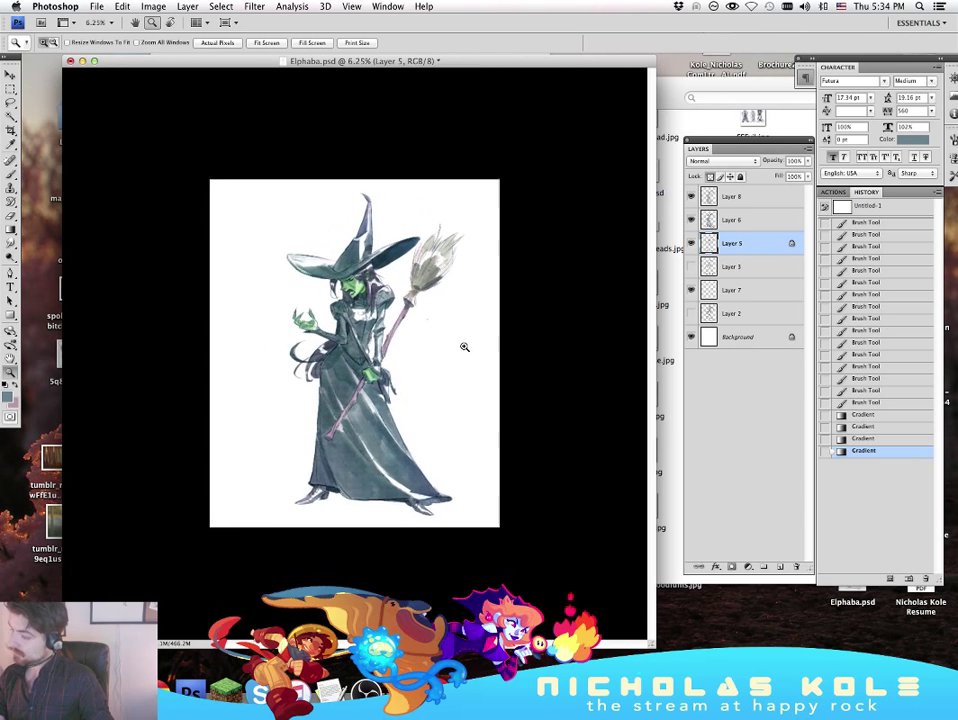
click(483, 346)
key(b)
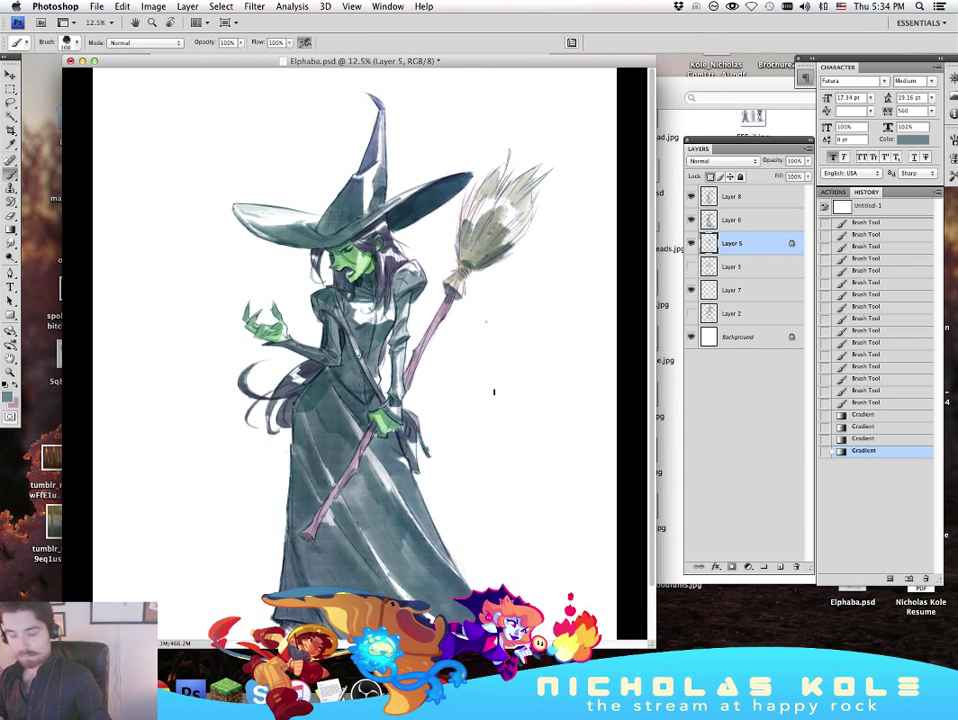
Step: Try duplicating Layer 6, undo it, and compare the illustration with and without that layer's shading
click(691, 220)
click(691, 220)
drag(762, 221, 781, 565)
key(super+z)
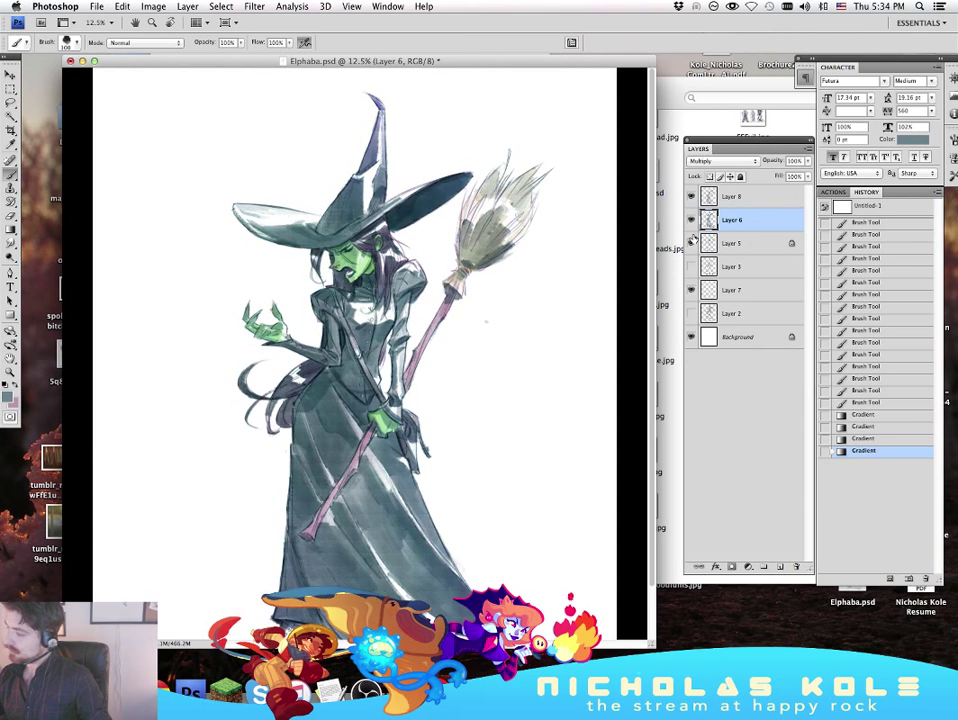
click(691, 220)
click(691, 220)
click(691, 220)
click(691, 220)
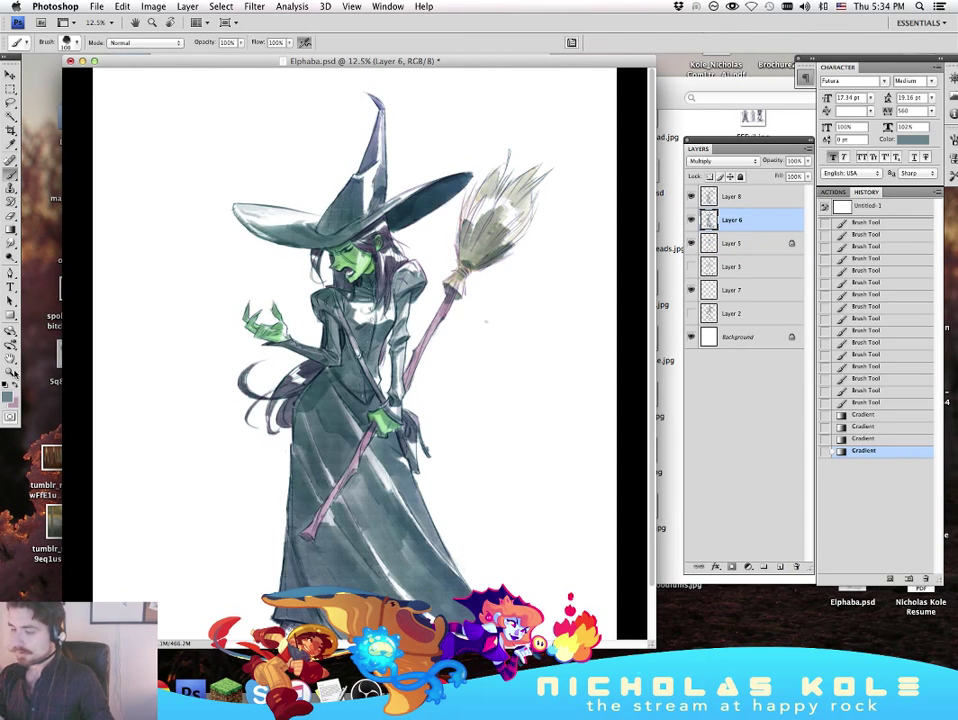
Step: Review the full figure from hat to boots at several scales and save Elphaba.psd
key(z)
alt+click(409, 362)
alt+click(409, 362)
alt+click(410, 357)
alt+click(412, 350)
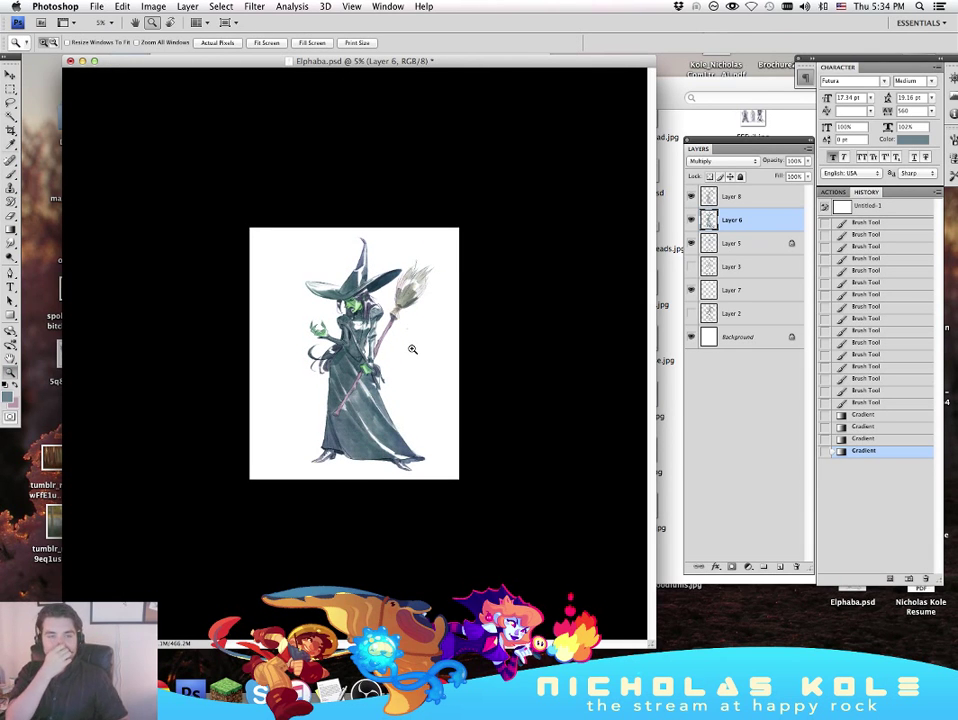
click(426, 343)
click(427, 344)
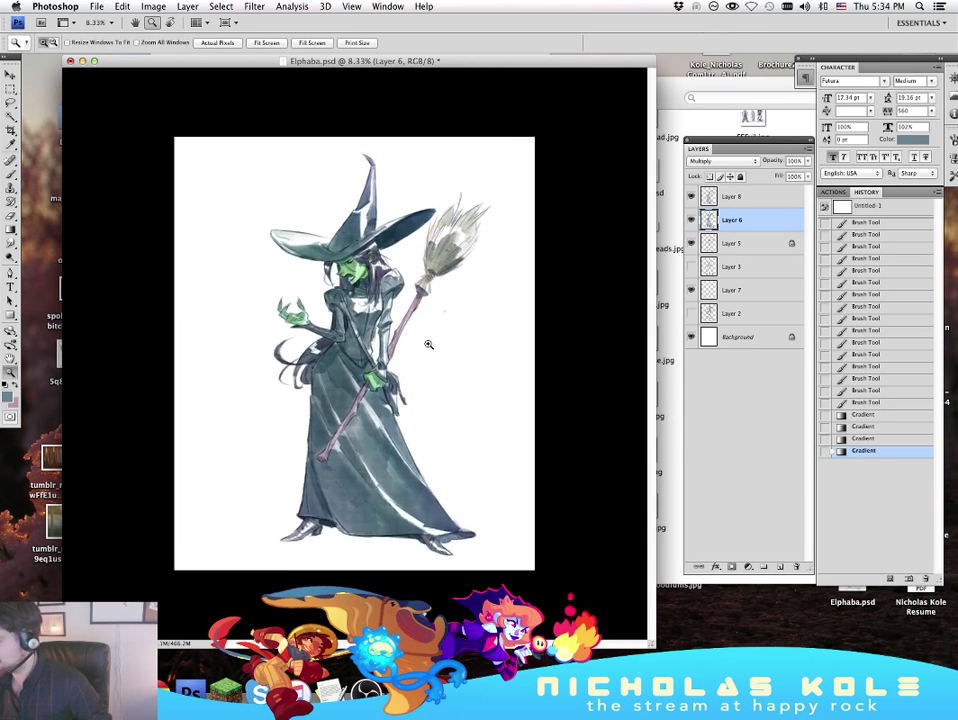
click(428, 344)
click(428, 344)
scroll(522, 446, down, 5)
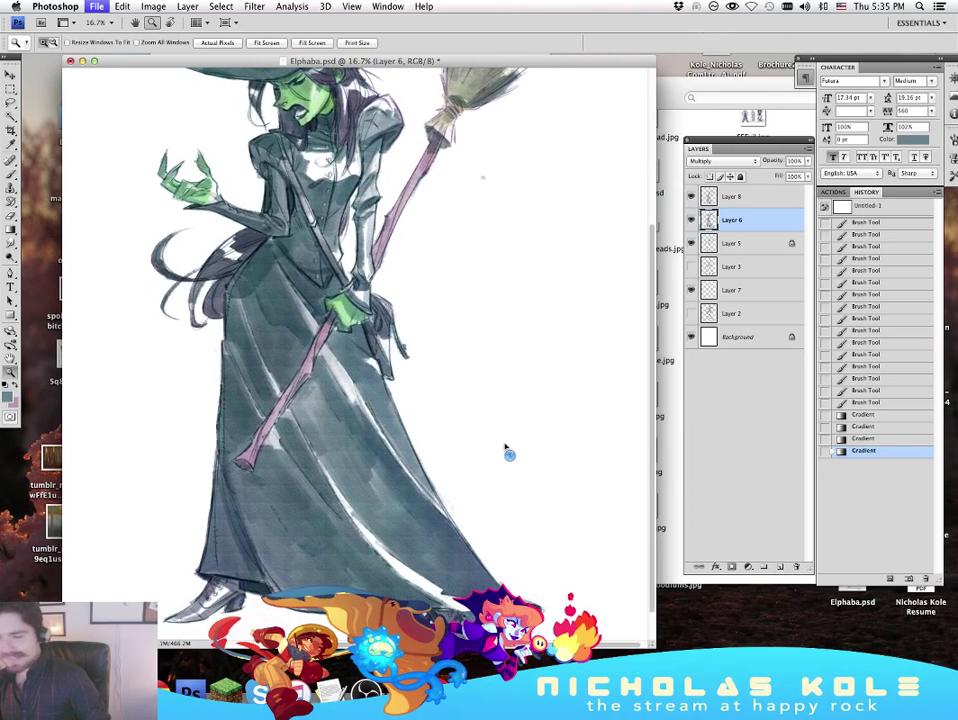
scroll(545, 451, up, 10)
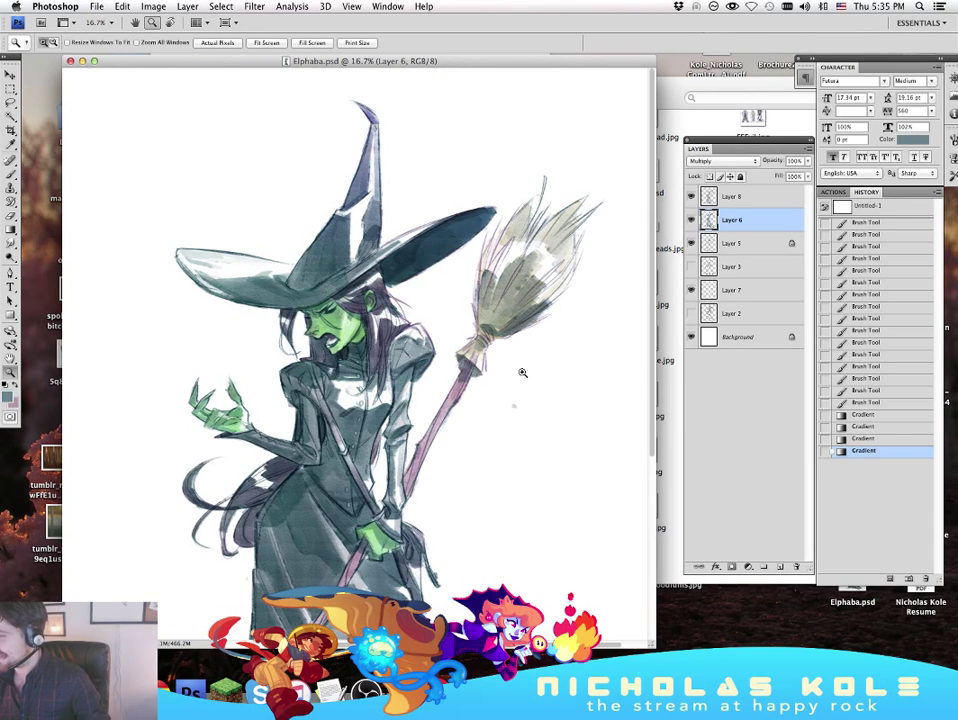
Step: Select Layer 8 for painting and change the foreground to a light blue (#62b7d1)
key(b)
mouse_move(537, 495)
mouse_down()
mouse_move(543, 406)
mouse_move(535, 451)
mouse_up()
click(736, 201)
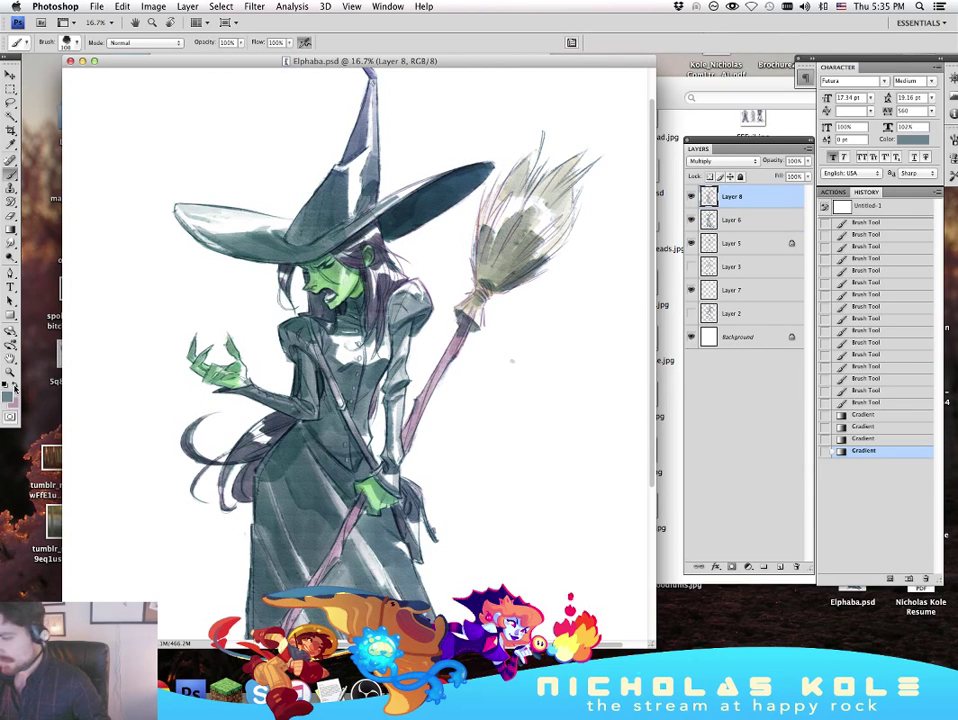
click(8, 397)
click(665, 421)
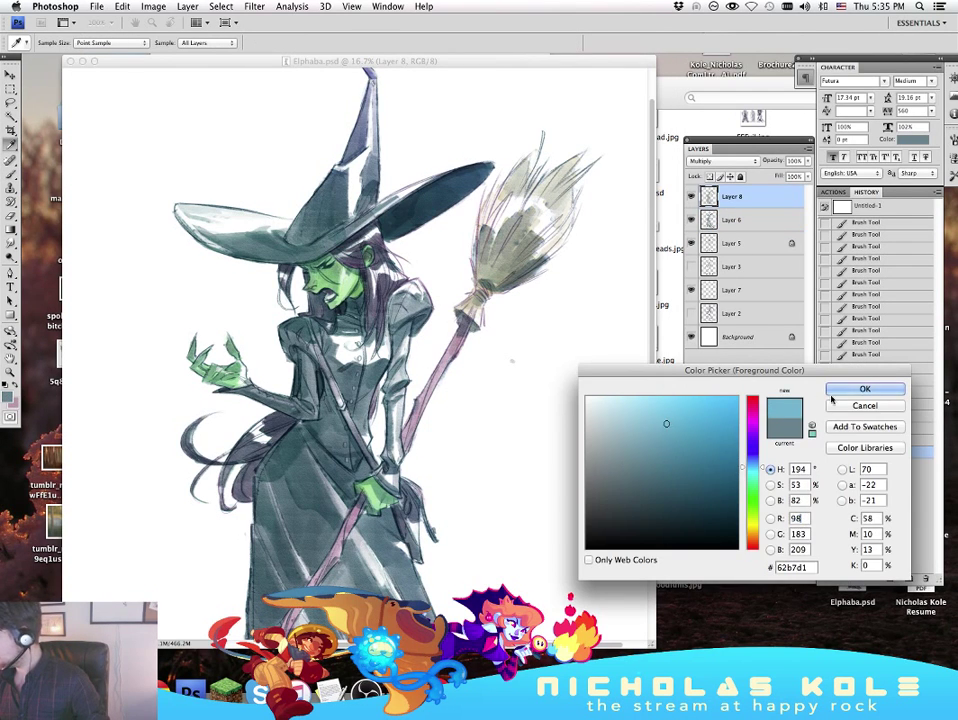
key(Return)
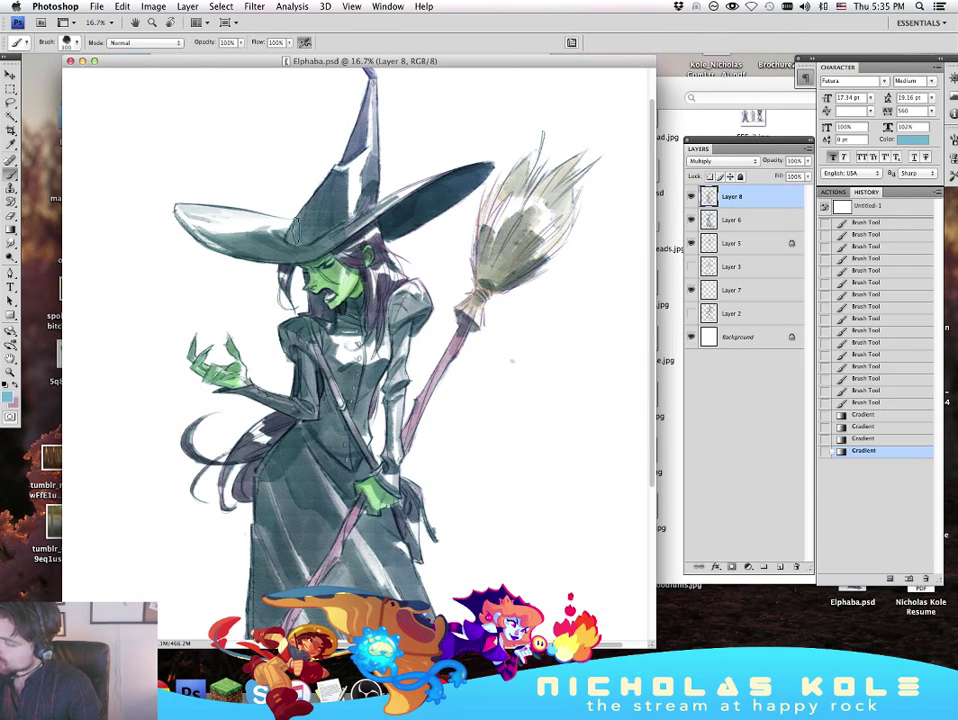
Step: Brush light blue shading onto the base of the hat, the raised arm's puffed shoulder and the bodice
drag(326, 229, 397, 167)
drag(331, 343, 305, 326)
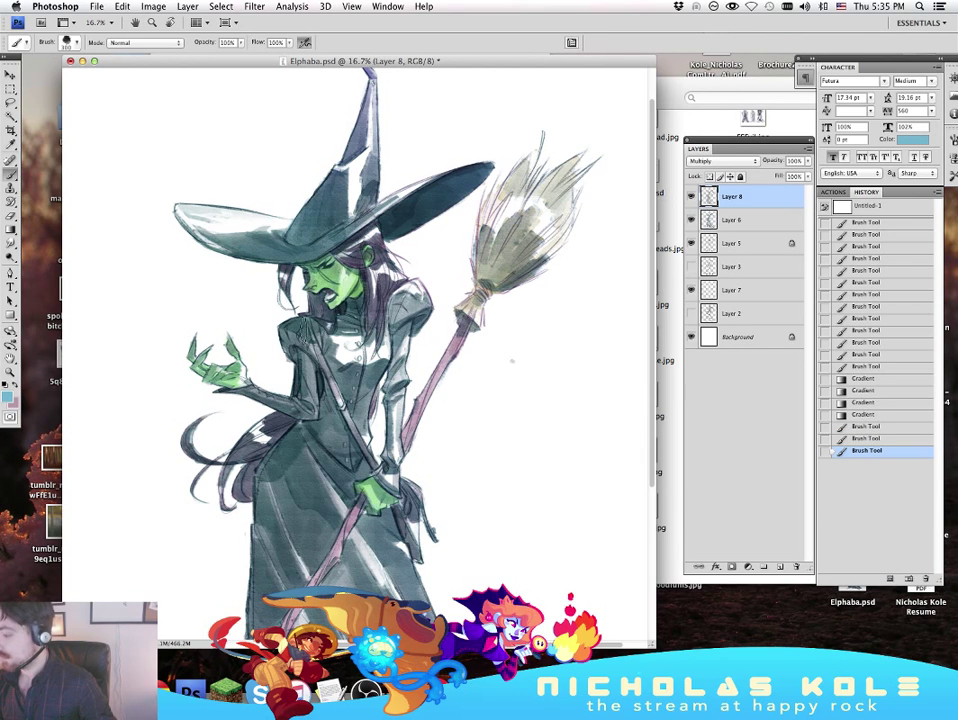
drag(488, 428, 498, 338)
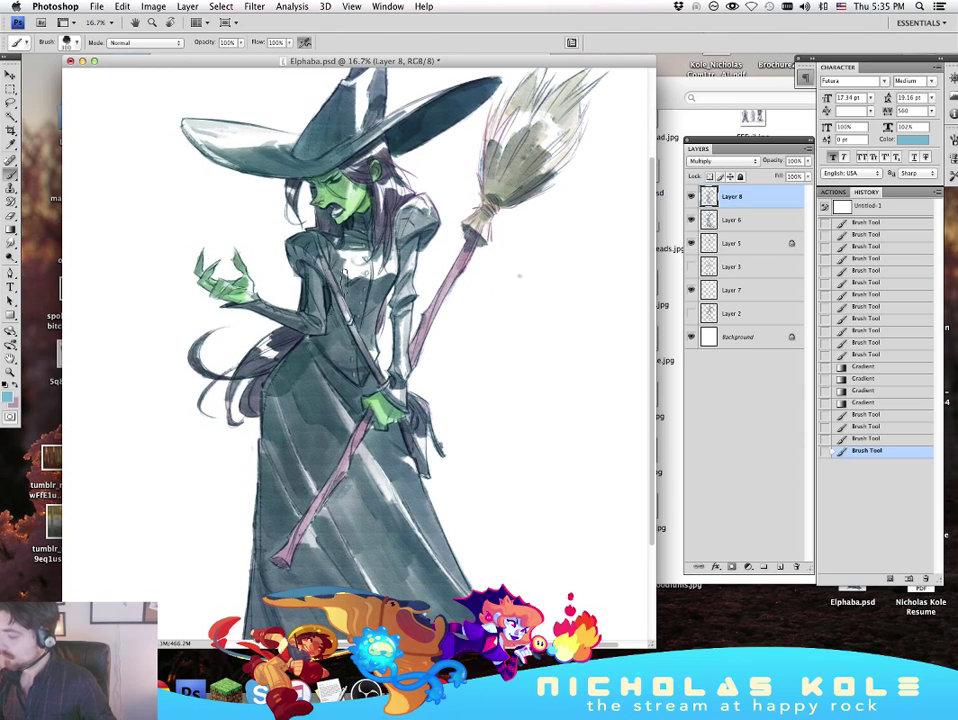
drag(368, 300, 366, 308)
Step: Sample the green of the face and shift the foreground to a muted teal (#65b5b6)
alt+click(368, 201)
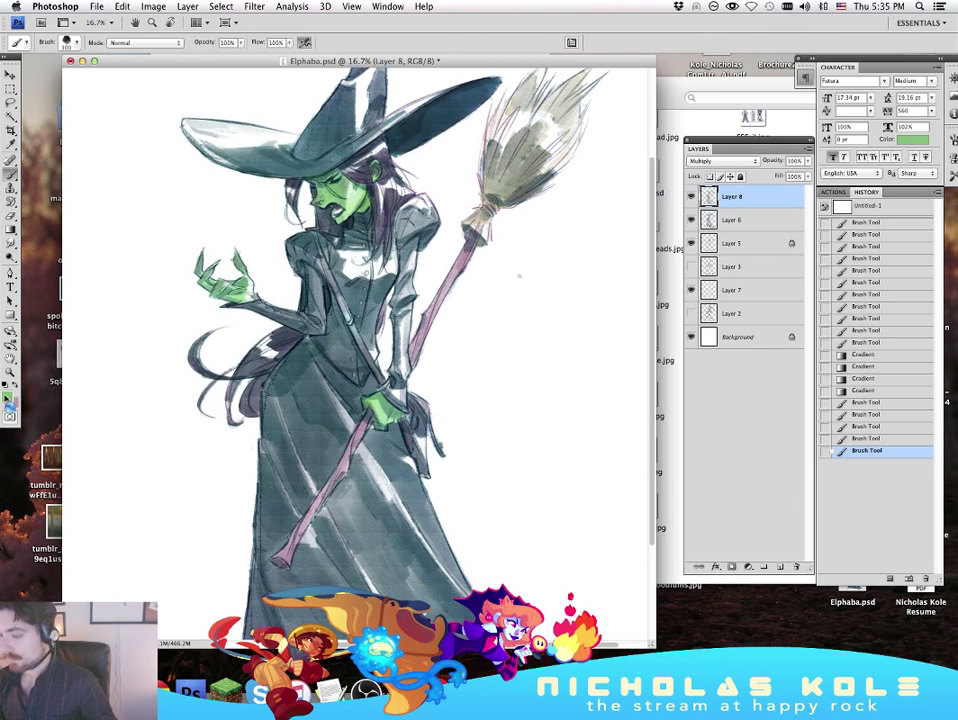
click(9, 397)
click(752, 471)
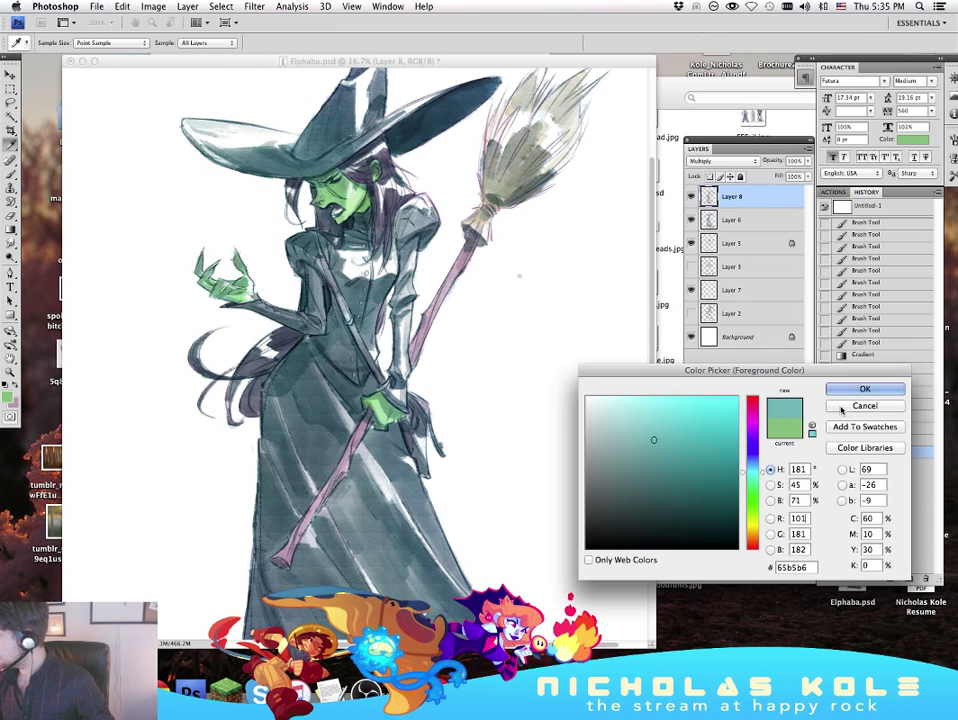
click(865, 389)
key(b)
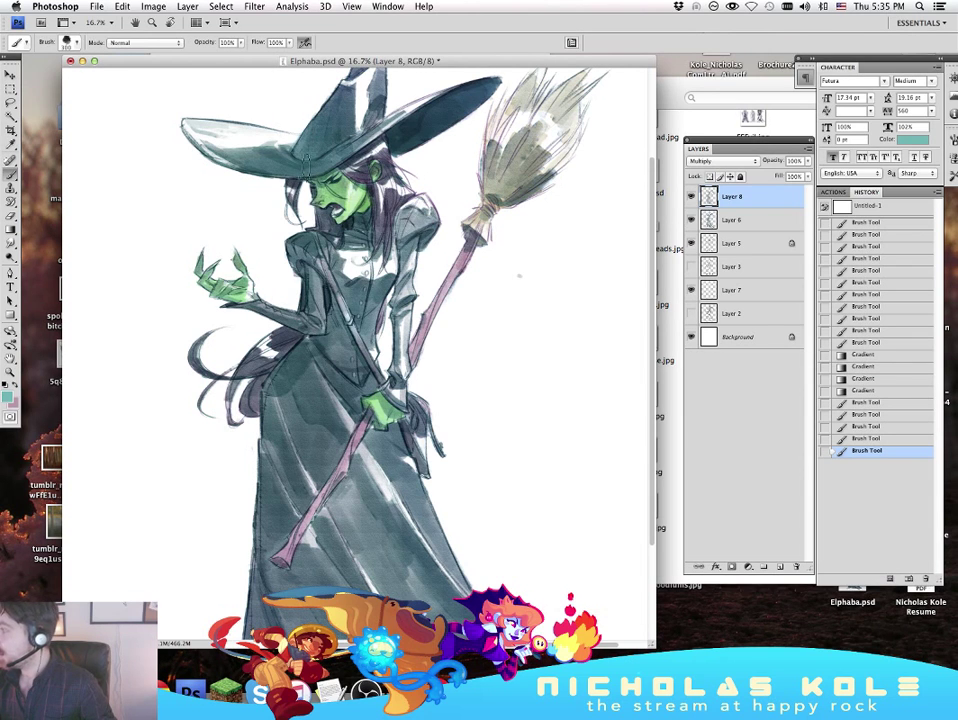
Step: Brush teal shading onto the hat brim above the face, the waist, the raised arm's sleeve and the hip beside the trailing hair
drag(306, 165, 320, 183)
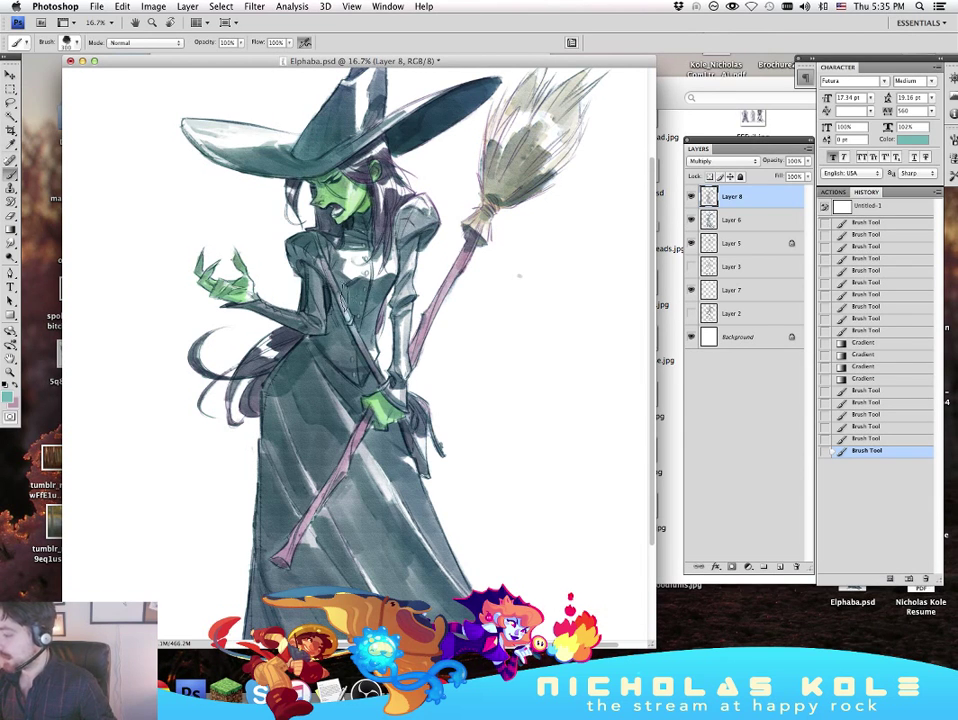
drag(345, 336, 366, 352)
drag(315, 328, 318, 304)
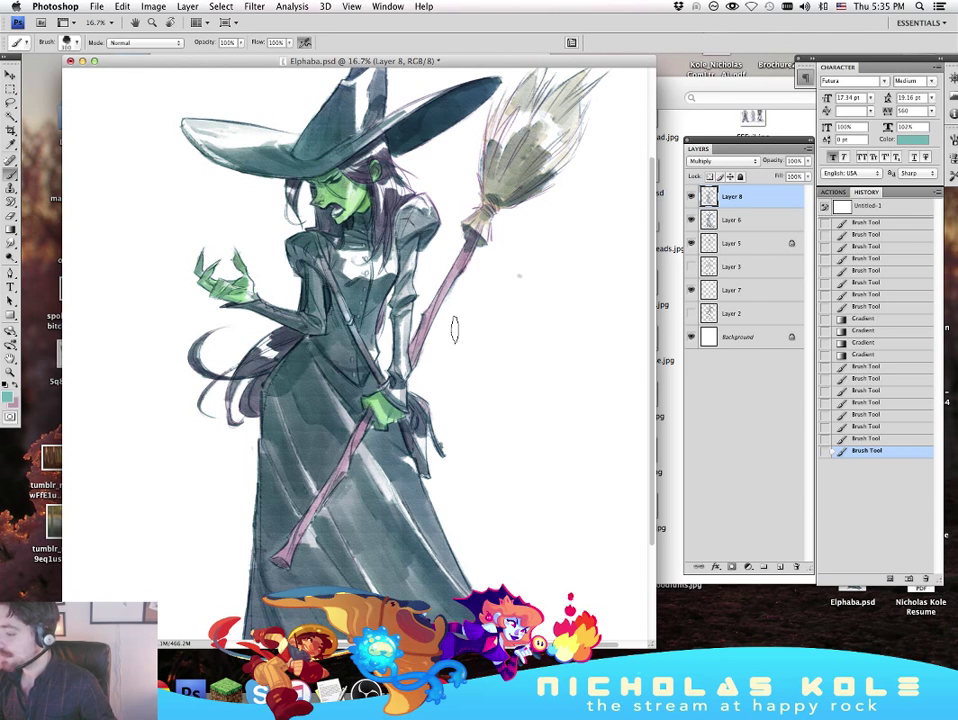
key(Tab)
key(Tab)
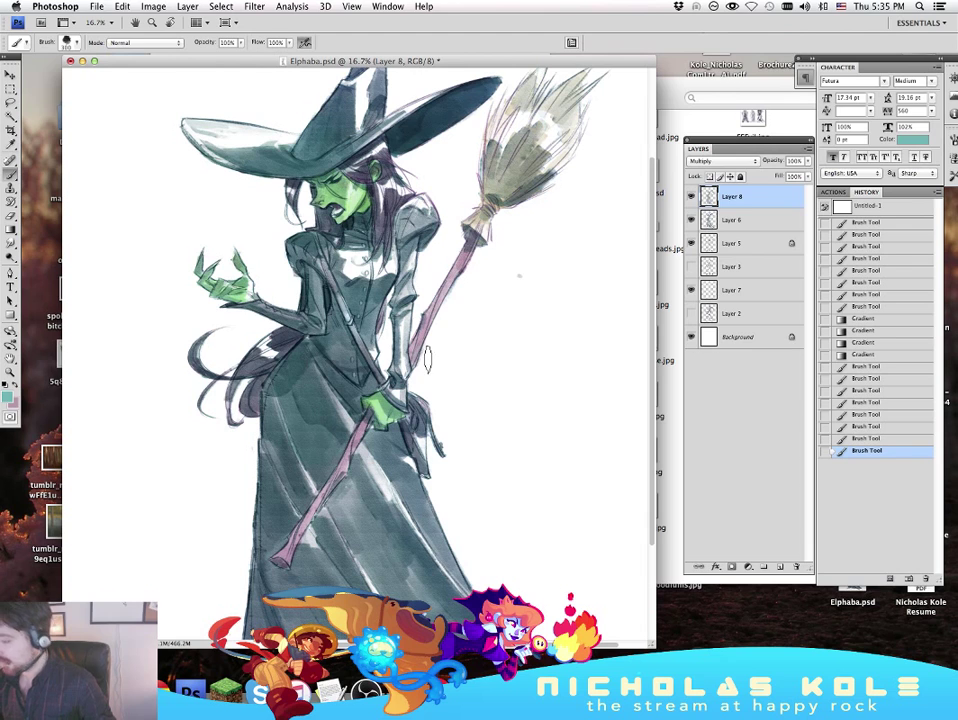
scroll(320, 420, down, 4)
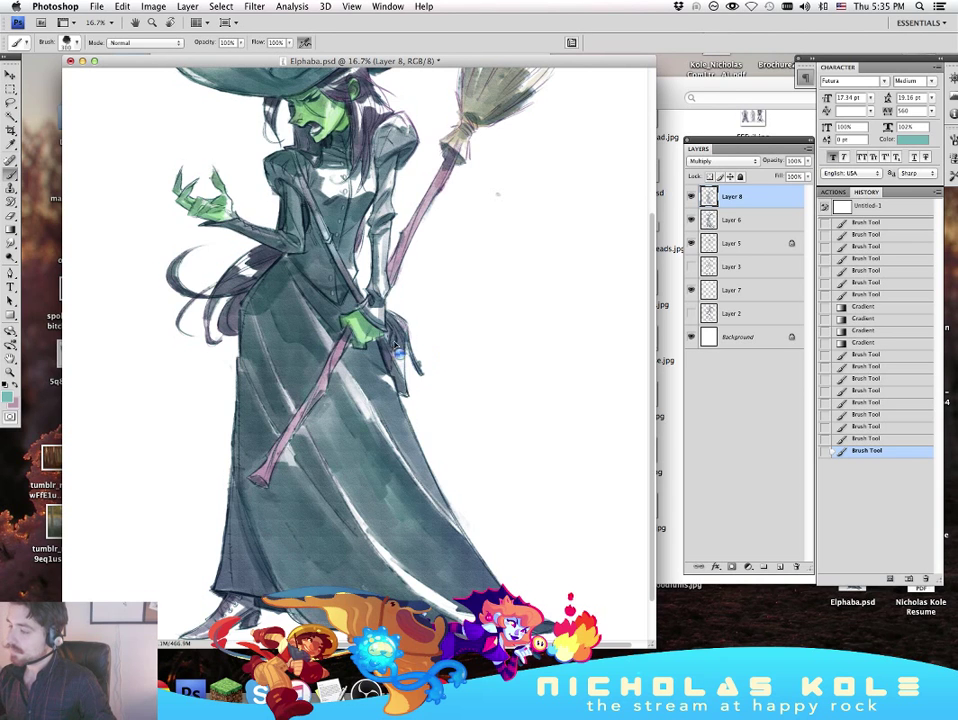
scroll(349, 255, up, 5)
drag(292, 417, 260, 415)
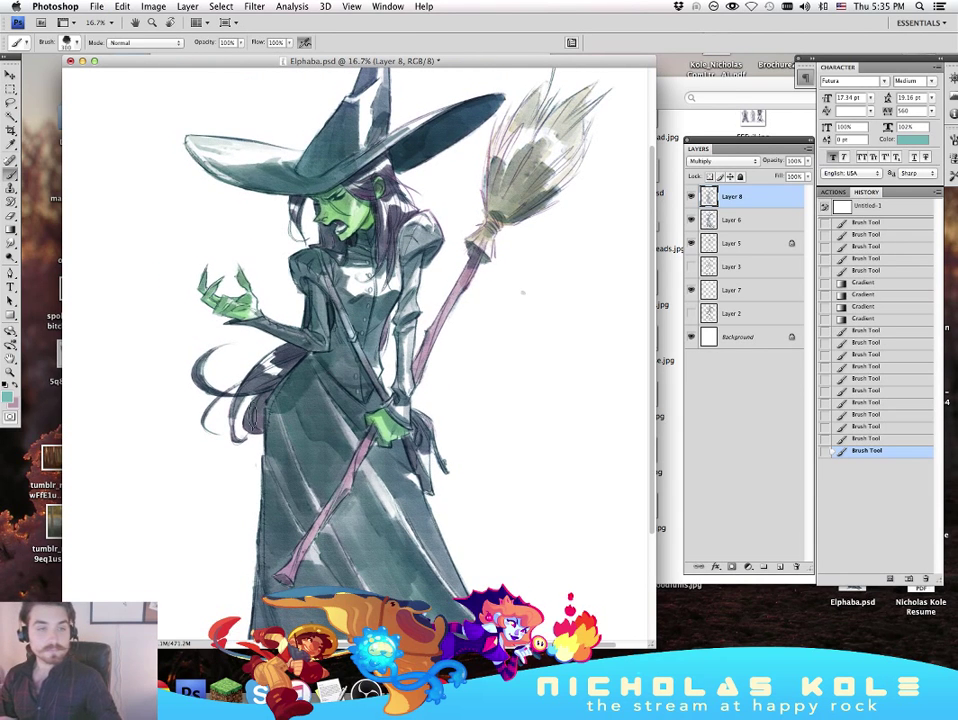
Step: Brush teal shading onto the bodice, the broom-side sleeve and its puffed shoulder, reworking the shoulder stroke
key(super+Tab)
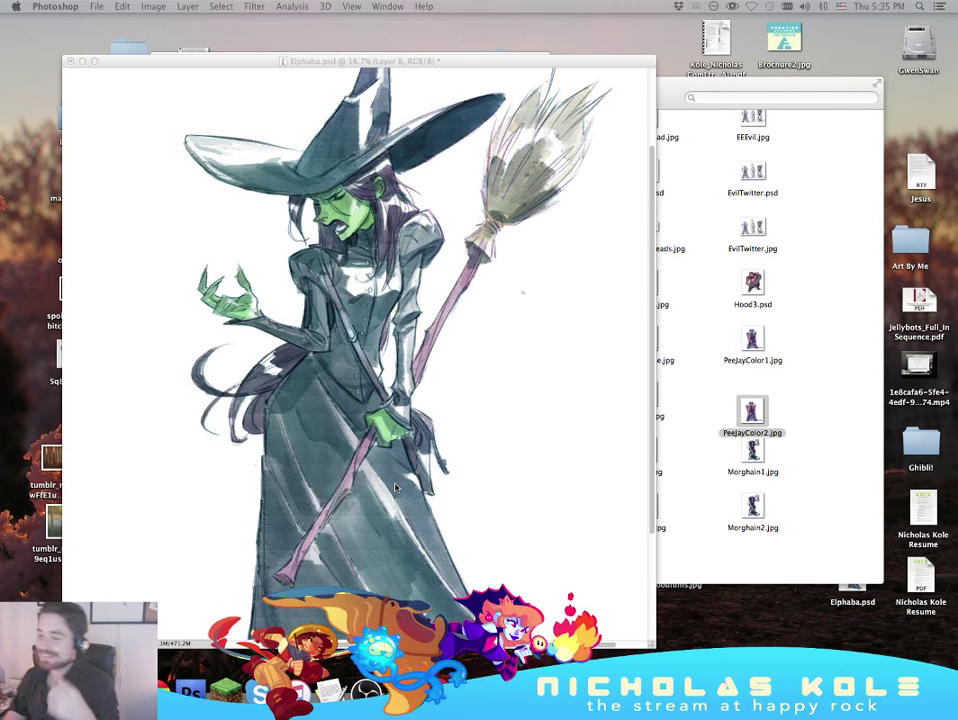
key(Tab)
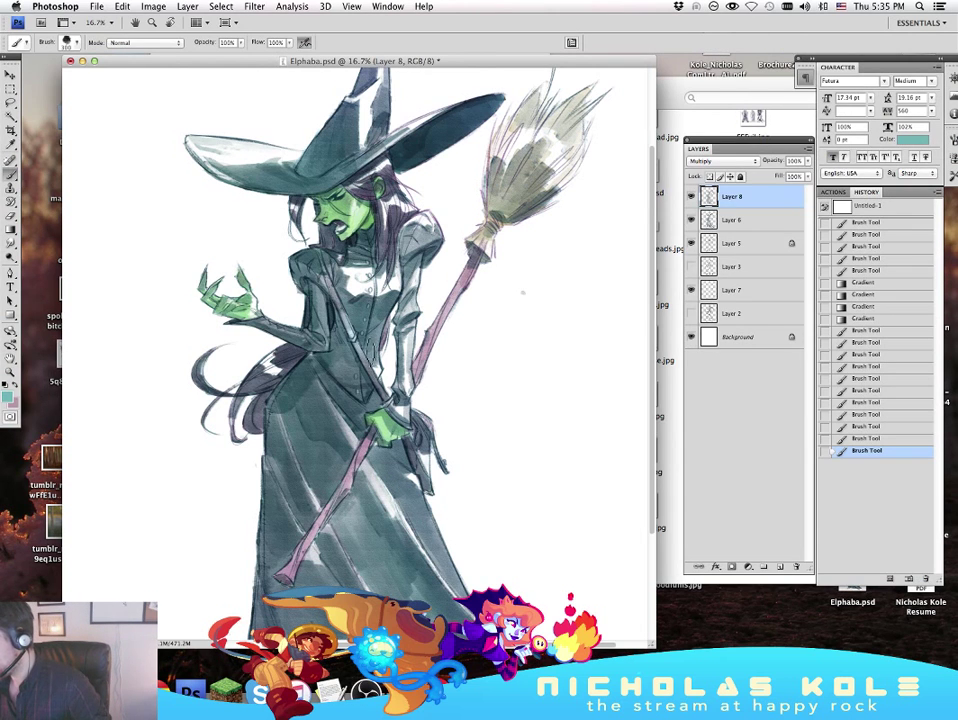
drag(342, 346, 345, 334)
drag(402, 308, 405, 292)
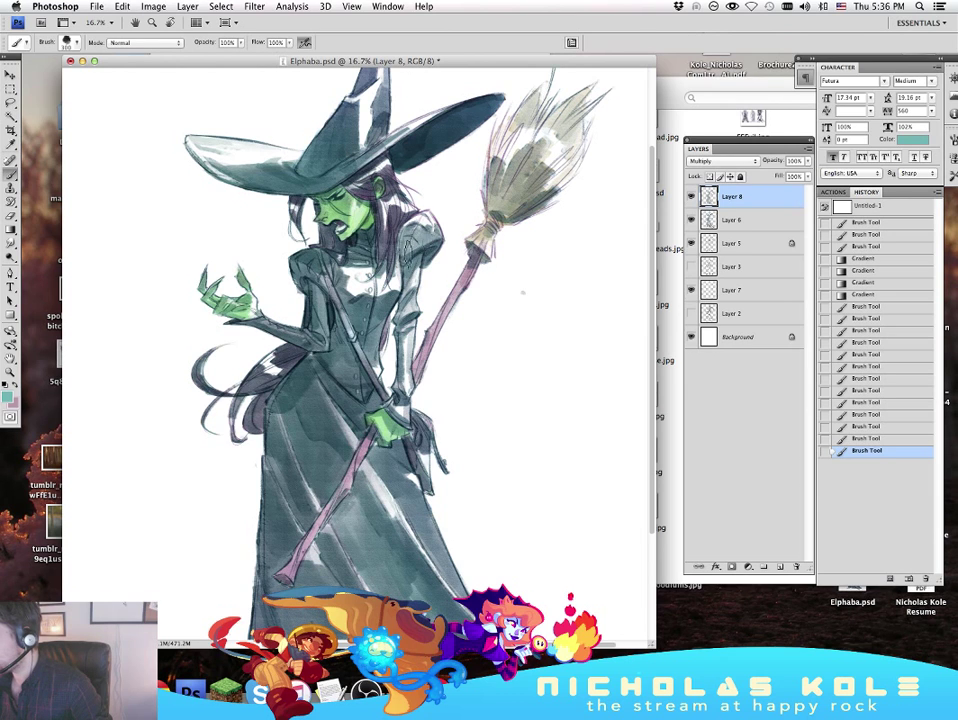
mouse_move(417, 232)
mouse_down()
mouse_move(425, 233)
mouse_move(414, 238)
mouse_up()
key(super+z)
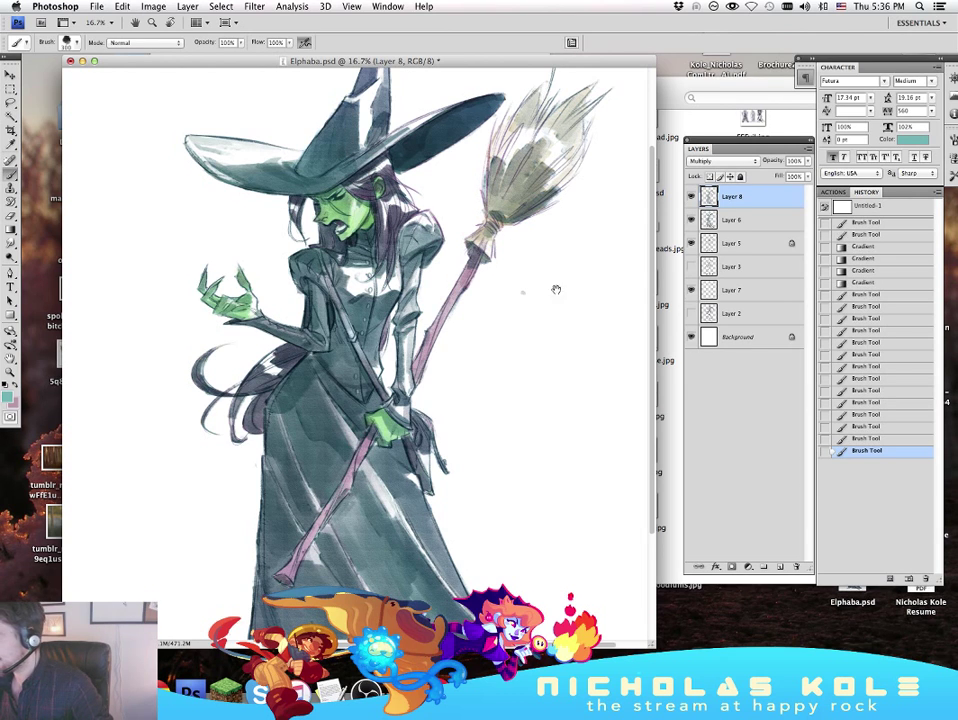
Step: Shade the face with teal below the hat brim, undoing and redoing the stroke to compare
drag(556, 289, 551, 342)
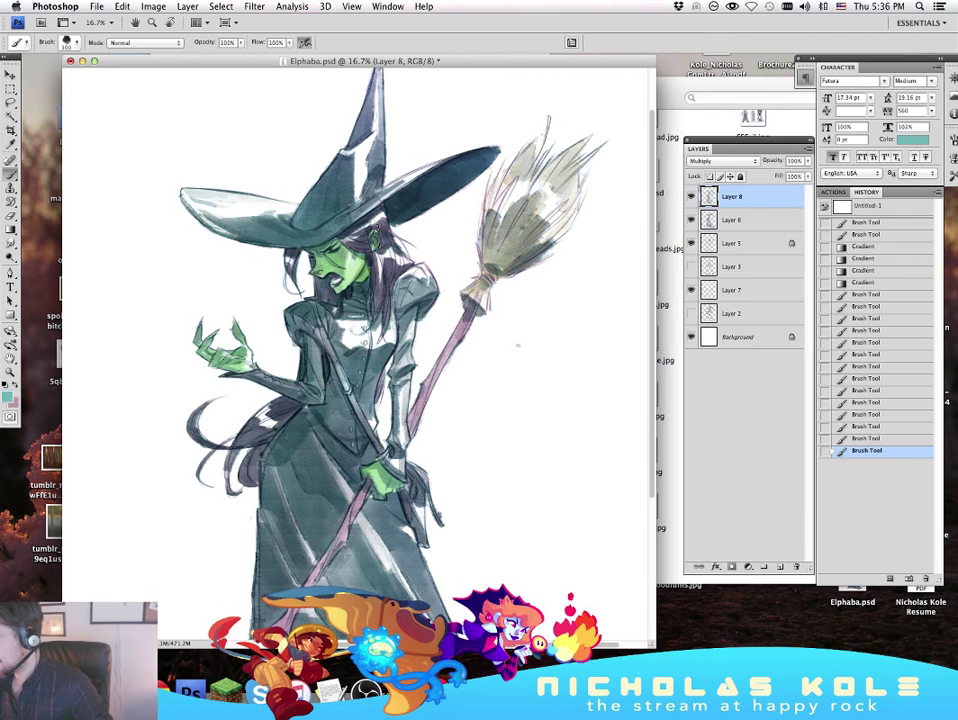
mouse_move(375, 238)
mouse_down()
mouse_move(376, 248)
mouse_move(331, 260)
mouse_up()
key(super+z)
key(super+z)
key(super+z)
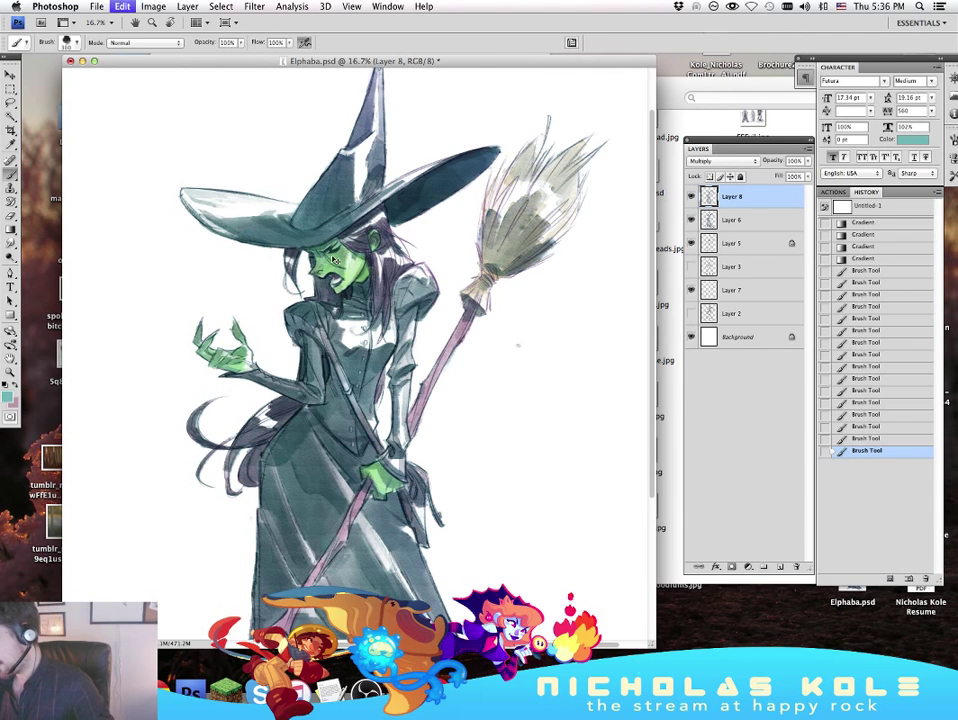
key(super+z)
Step: Change the foreground to a warm tan (#e7b669) and try it on the white area of the chest
drag(549, 441, 543, 406)
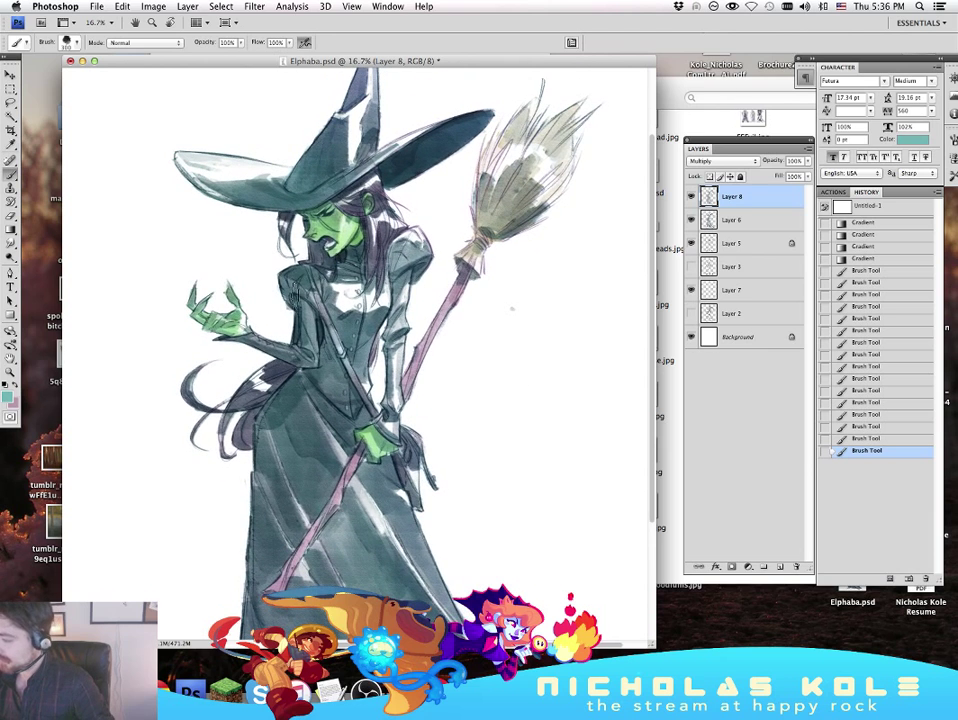
click(7, 398)
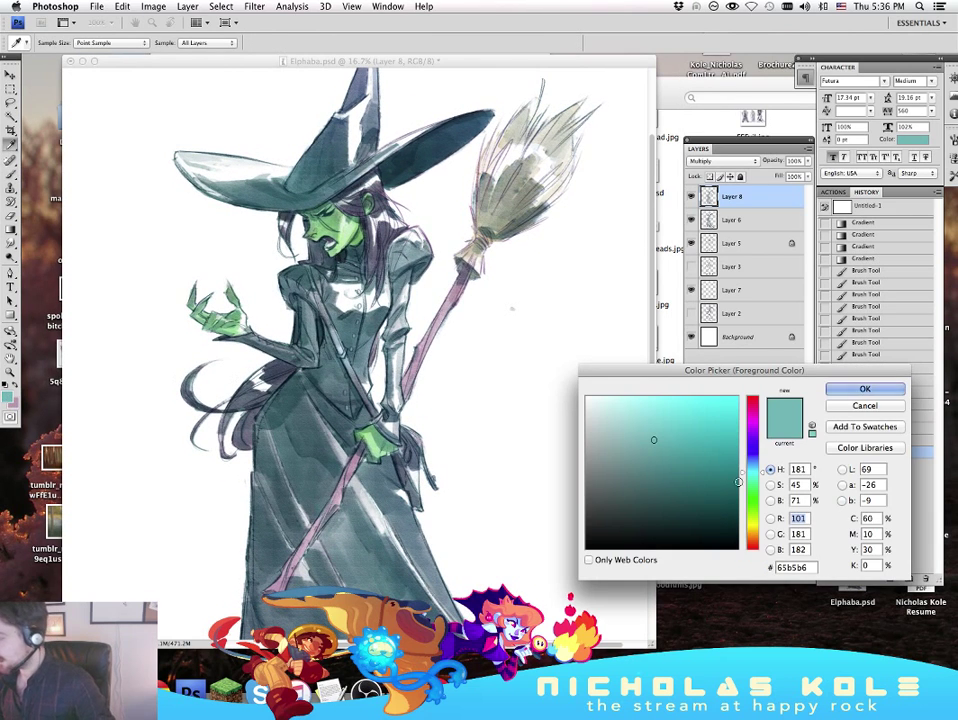
click(669, 411)
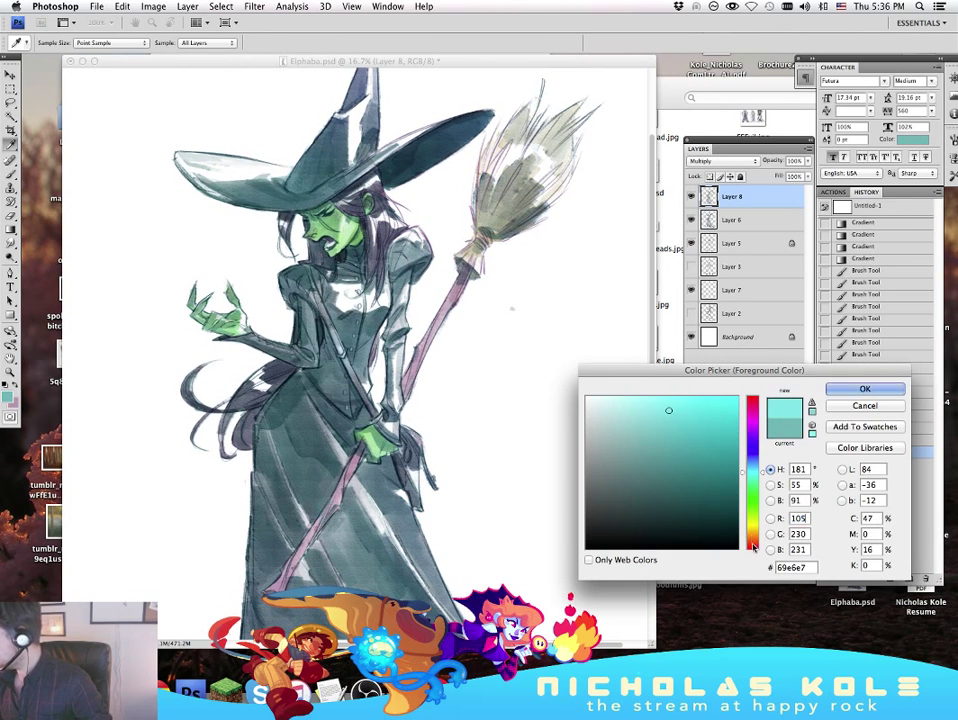
click(752, 533)
key(Return)
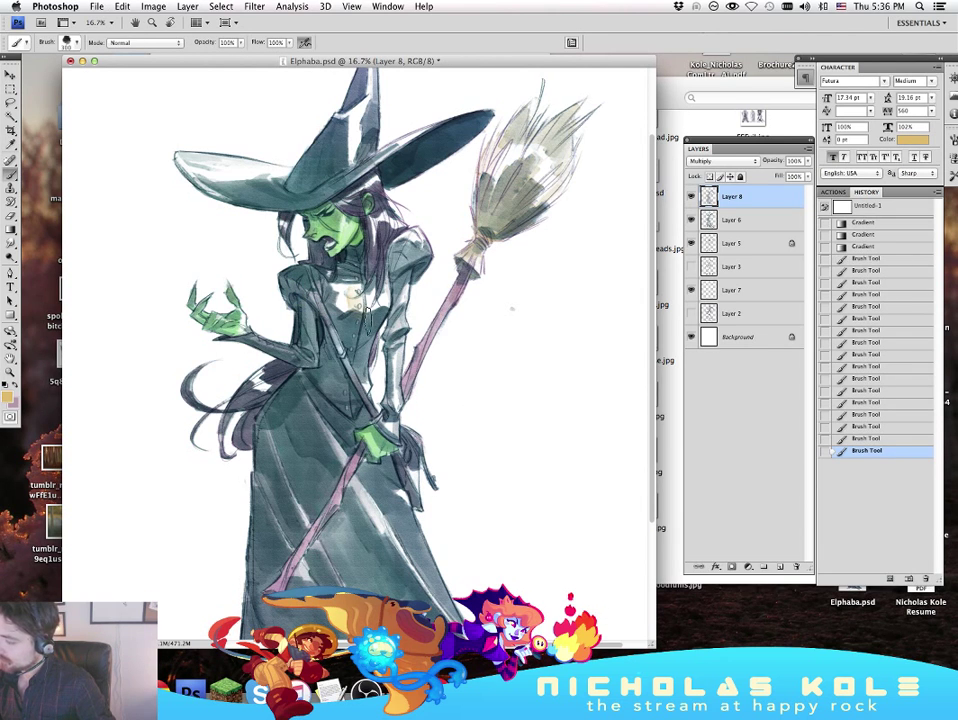
Step: Add a new layer above Layer 8 and set its blending mode to Multiply
key(super+shift+alt+n)
click(720, 160)
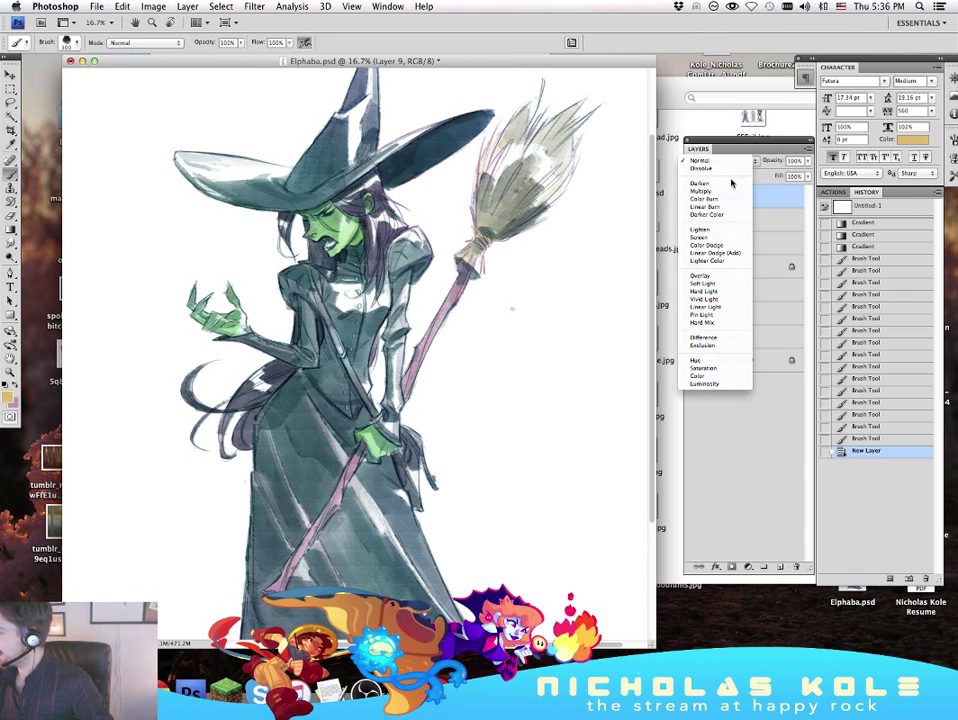
click(731, 192)
Step: Change the foreground from tan to a salmon pink by shifting the hue toward red and adjusting the shade
click(7, 397)
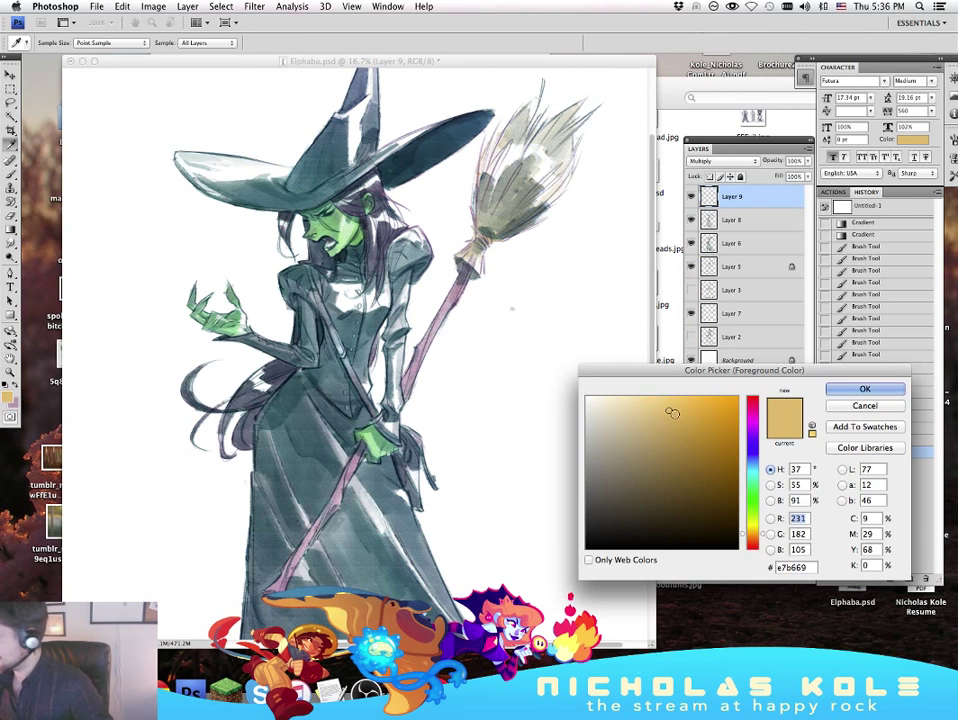
click(754, 546)
click(664, 403)
click(863, 389)
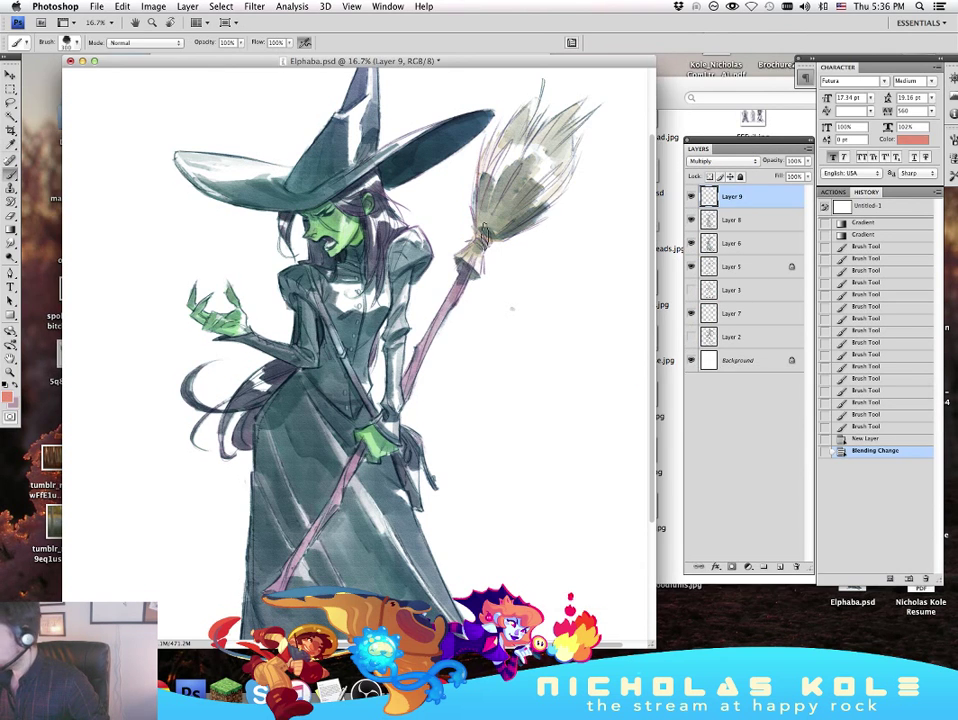
Step: Undo the trial stroke and change Layer 9's blending mode to Overlay
mouse_move(404, 206)
mouse_down()
mouse_move(390, 222)
mouse_move(397, 226)
mouse_up()
key(super+z)
click(724, 162)
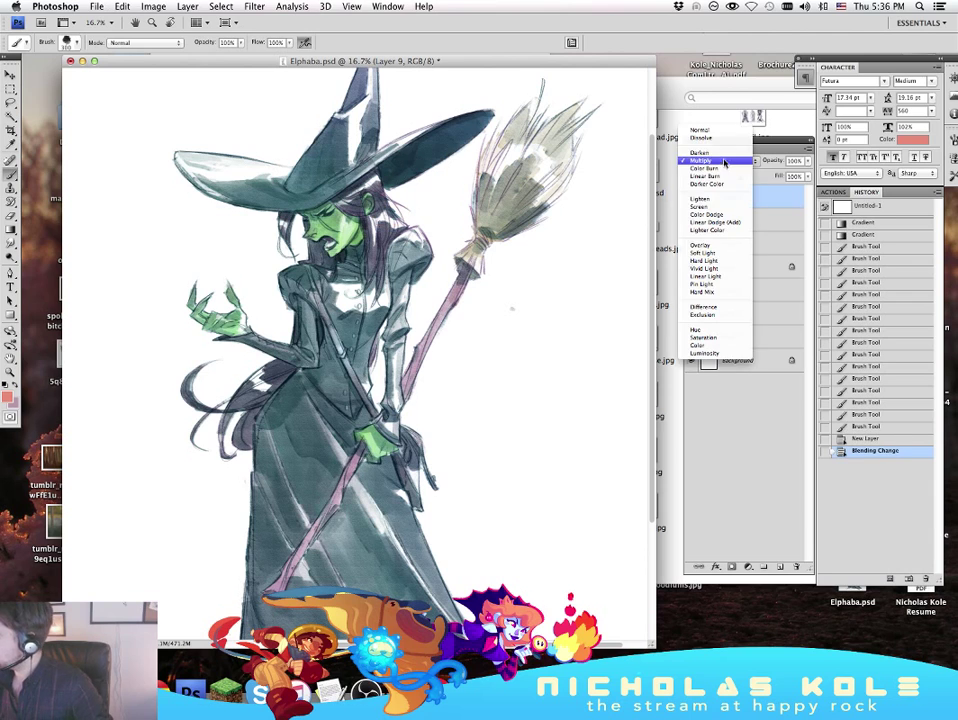
click(724, 244)
key(shift+alt+o)
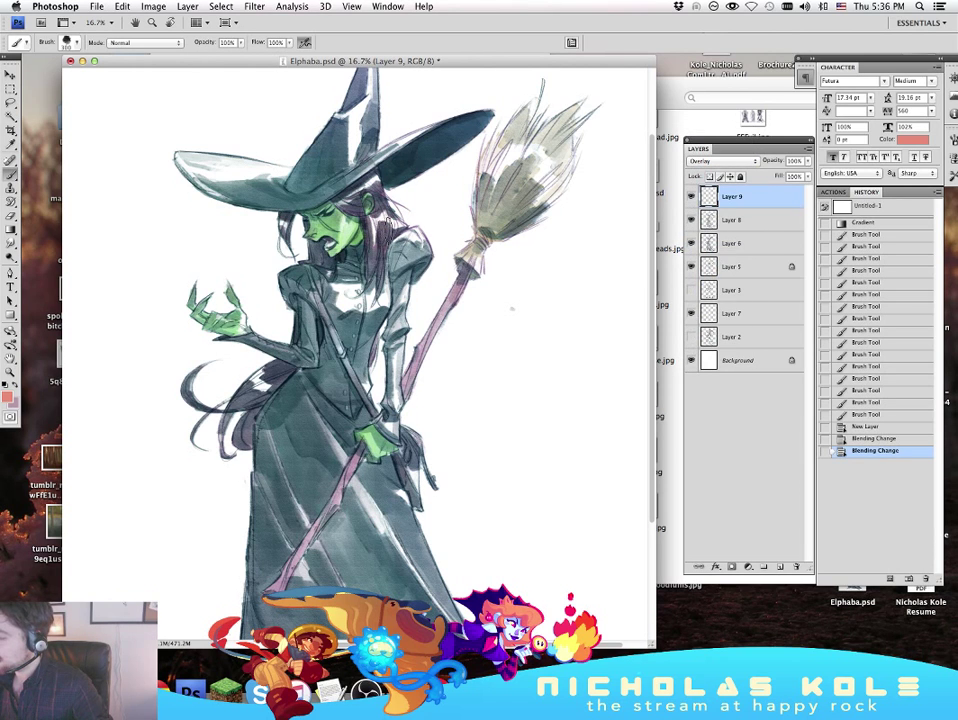
Step: Brush salmon Overlay tints over the hair beside the shoulder, the hat's brim and cone, and the broom's binding
drag(388, 220, 410, 216)
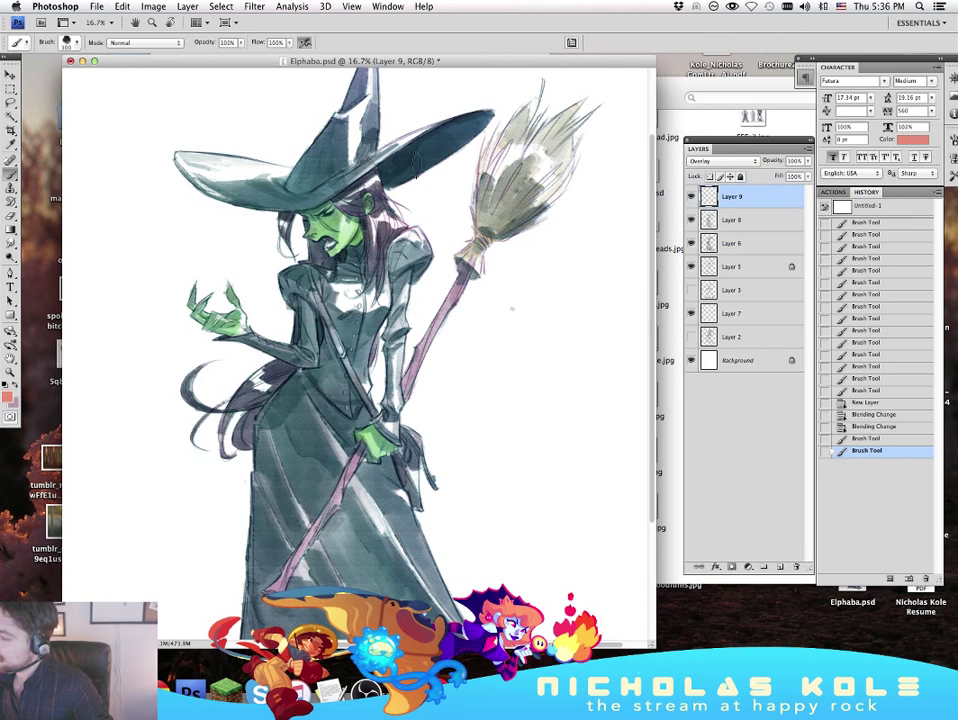
drag(417, 163, 403, 137)
drag(403, 137, 452, 110)
drag(367, 163, 502, 118)
drag(548, 198, 538, 296)
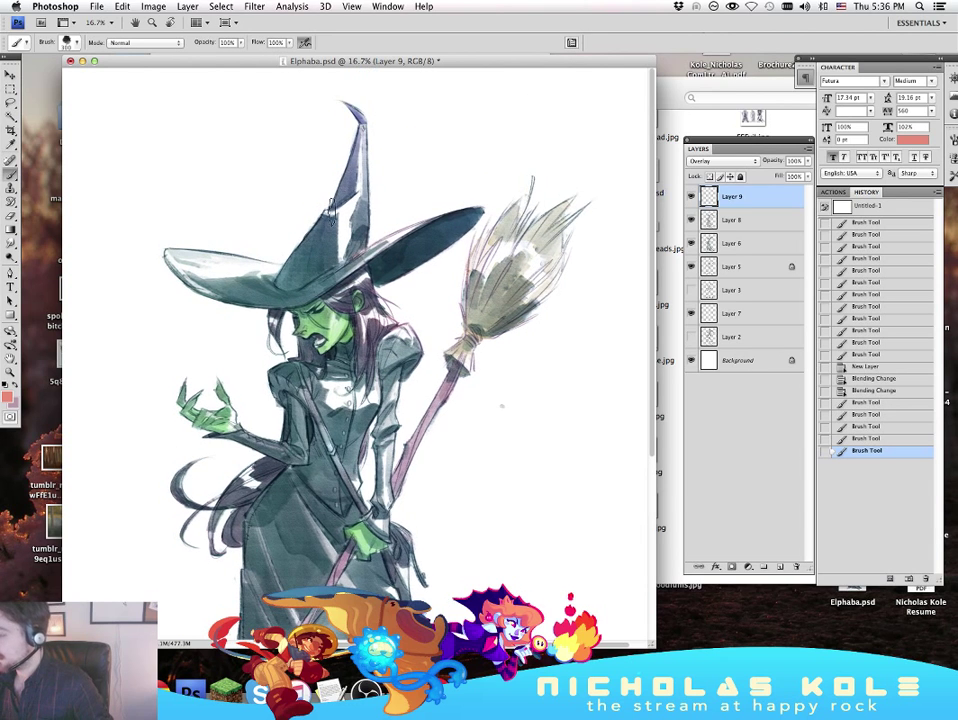
drag(352, 212, 341, 254)
drag(362, 171, 364, 140)
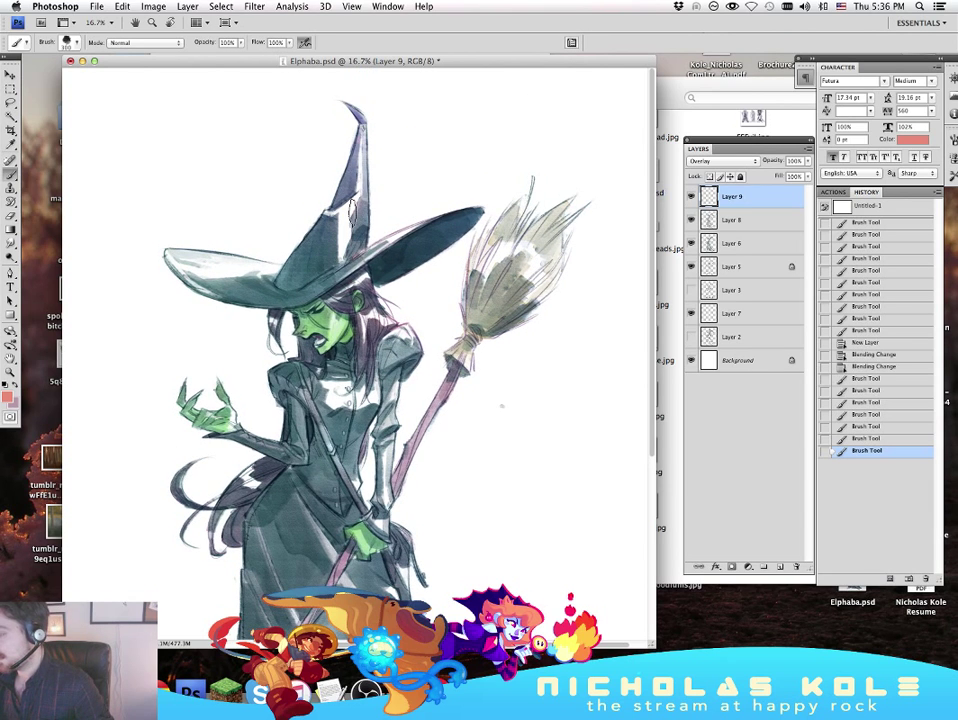
mouse_move(352, 212)
mouse_down()
mouse_move(343, 216)
mouse_move(361, 208)
mouse_up()
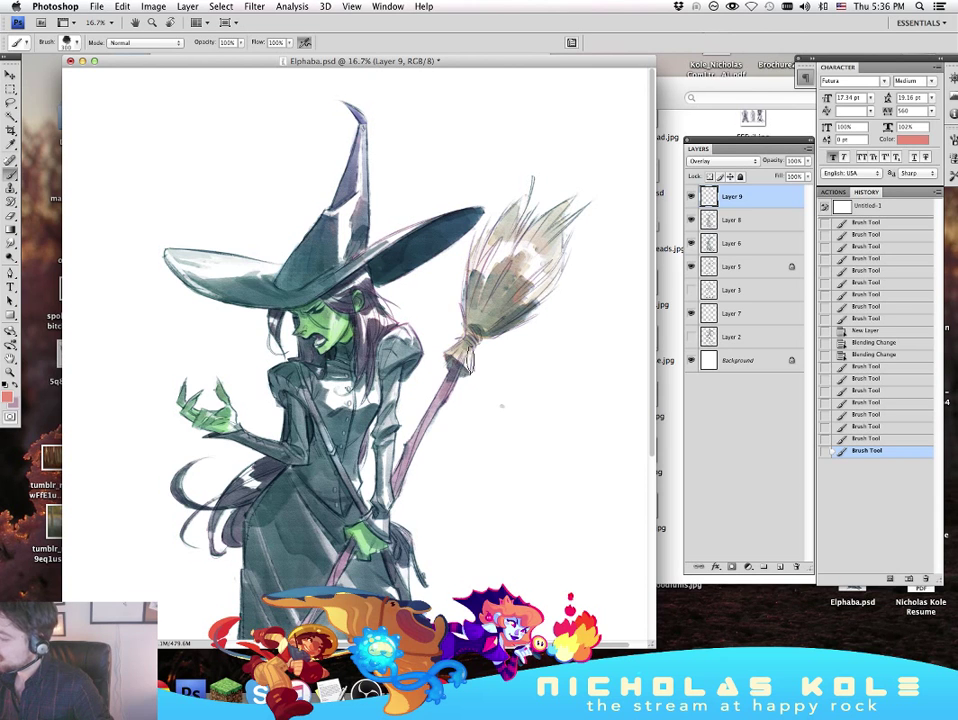
drag(469, 360, 465, 350)
Step: Brush salmon tints over the bodice, sleeves and upper skirt, undoing the first stroke across the chest
drag(527, 442, 552, 353)
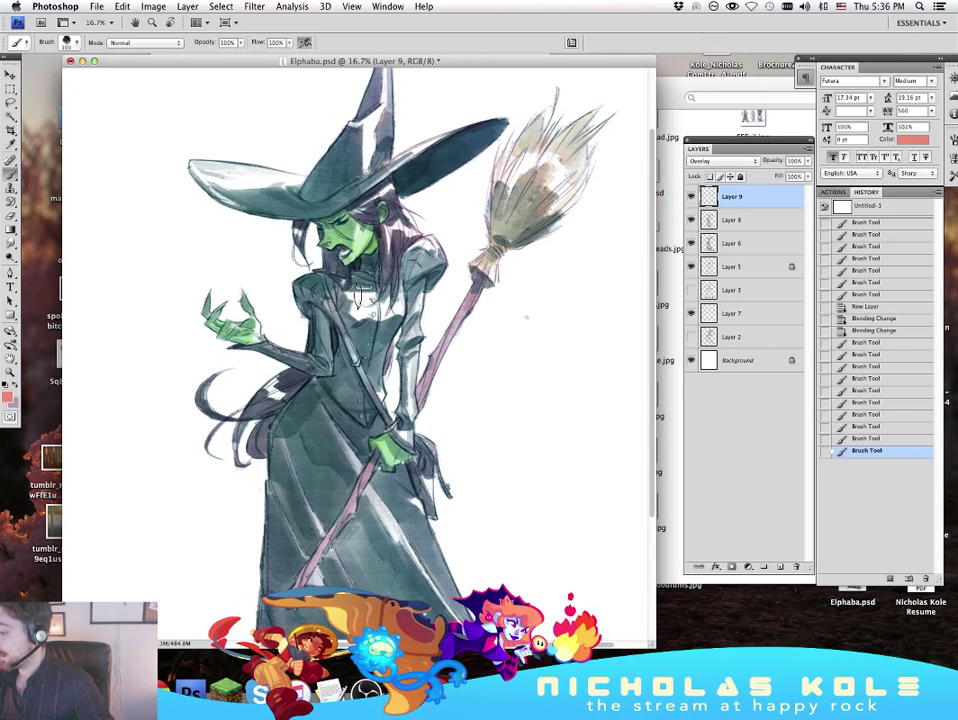
mouse_move(362, 313)
mouse_down()
mouse_move(421, 324)
mouse_move(421, 353)
mouse_up()
key(super+z)
drag(433, 293, 420, 343)
drag(305, 322, 303, 354)
mouse_move(402, 346)
mouse_down()
mouse_move(387, 402)
mouse_move(391, 375)
mouse_move(426, 414)
mouse_up()
drag(485, 406, 474, 292)
mouse_move(432, 364)
mouse_down()
mouse_move(441, 403)
mouse_move(409, 389)
mouse_up()
drag(380, 312, 390, 322)
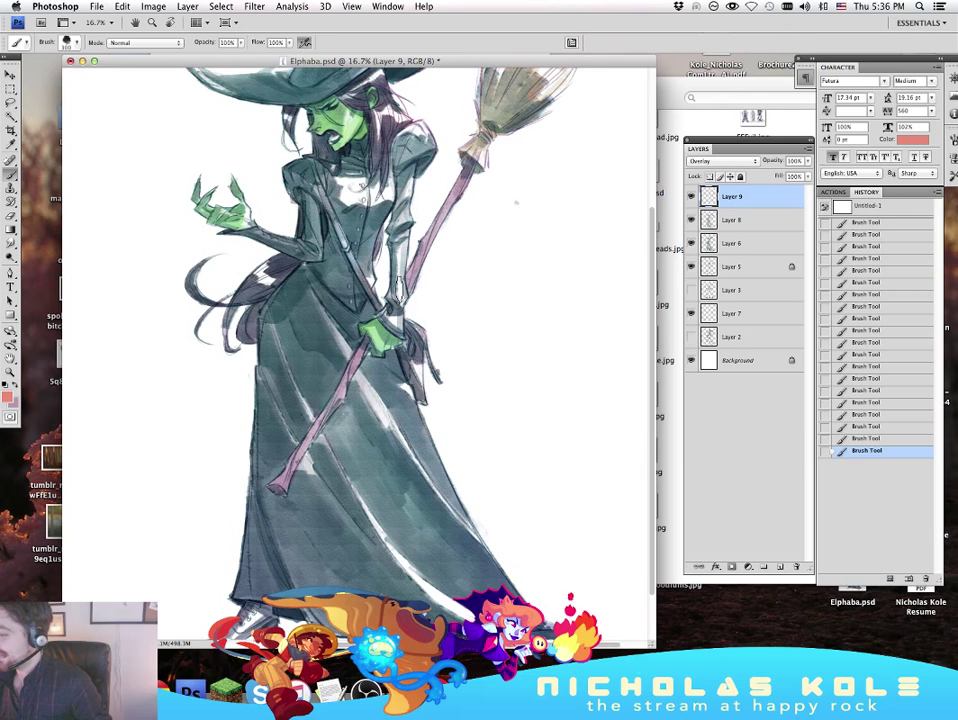
Step: Check the tinting from hat to hem and warm the lower skirt folds with salmon on Layer 9
scroll(300, 207, up, 5)
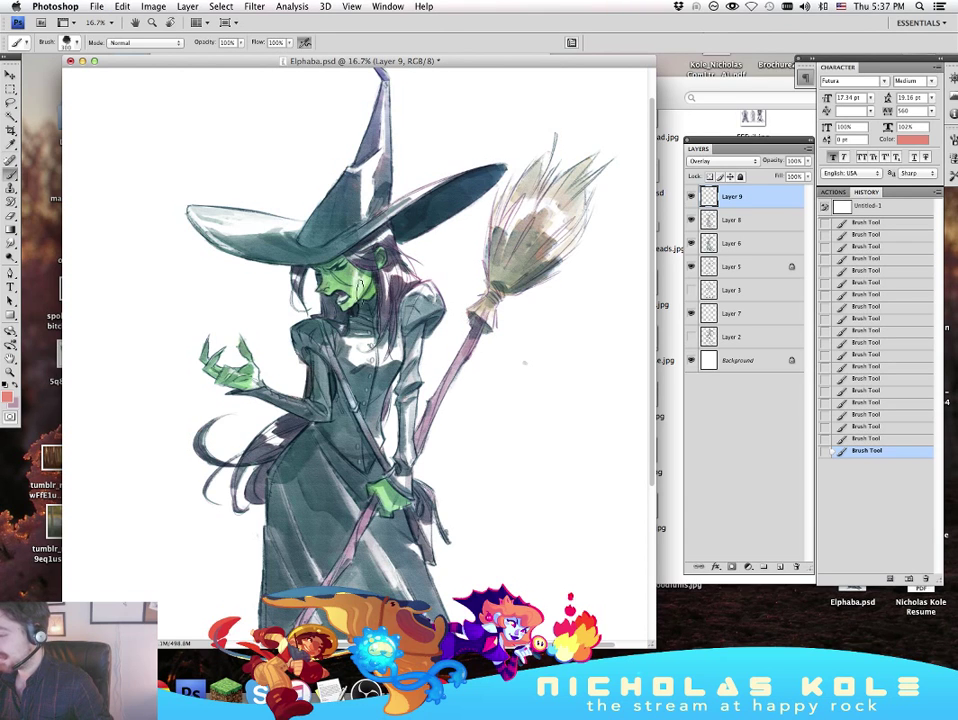
drag(569, 438, 521, 471)
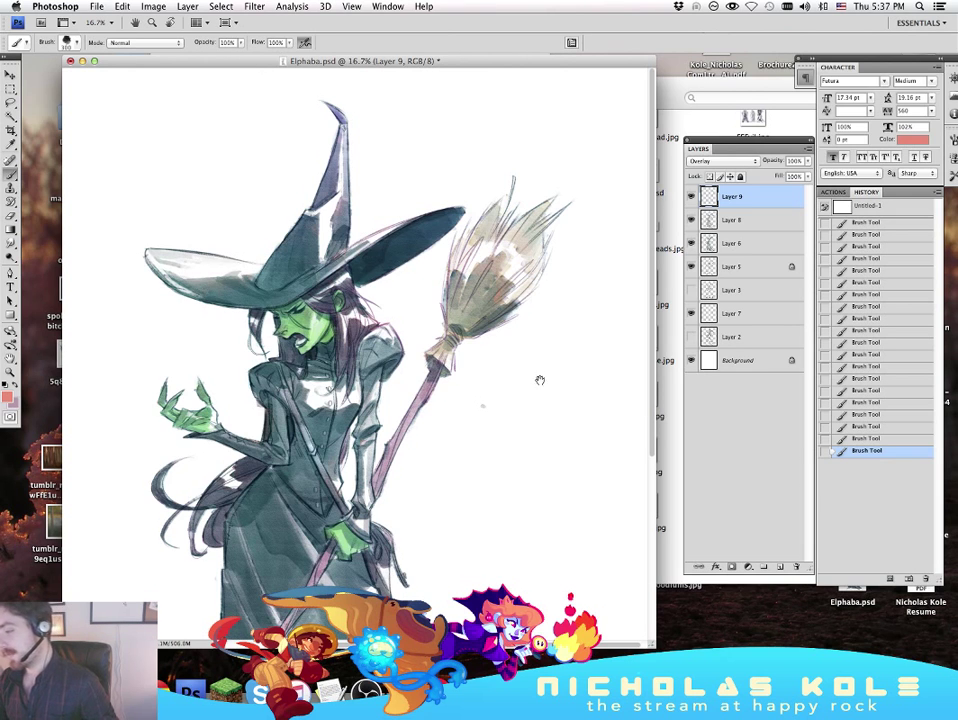
scroll(405, 285, down, 3)
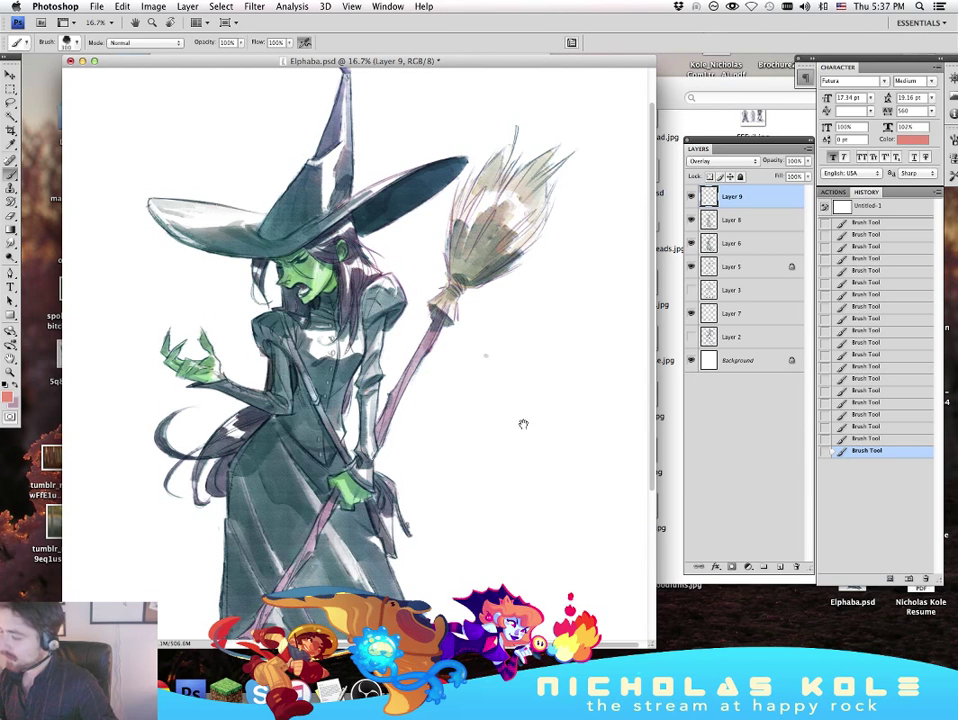
scroll(381, 298, down, 5)
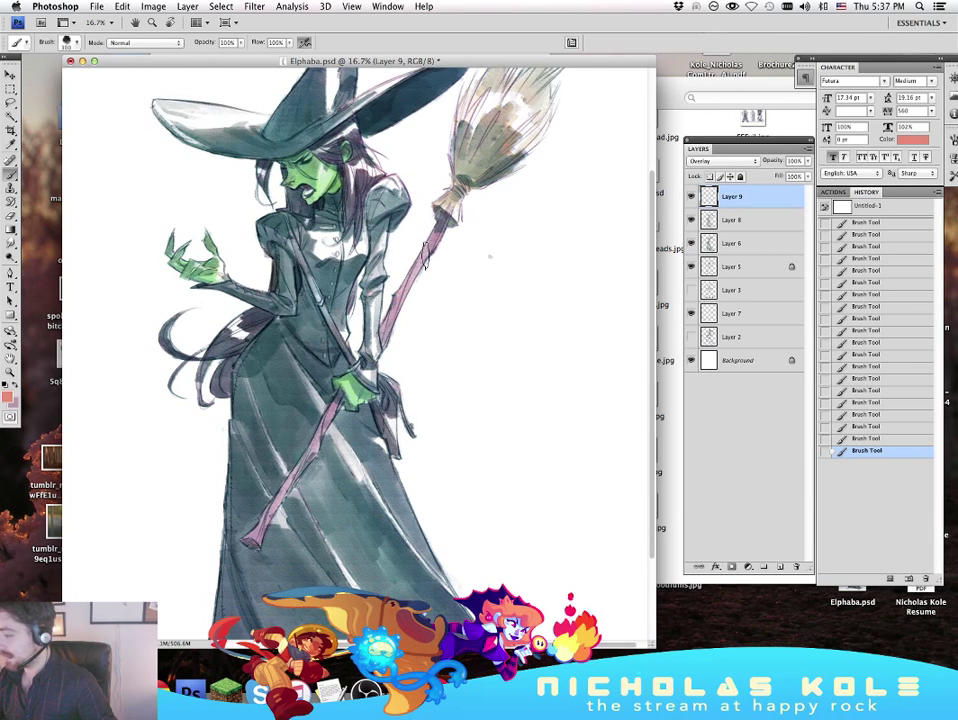
scroll(544, 346, up, 4)
scroll(544, 346, up, 2)
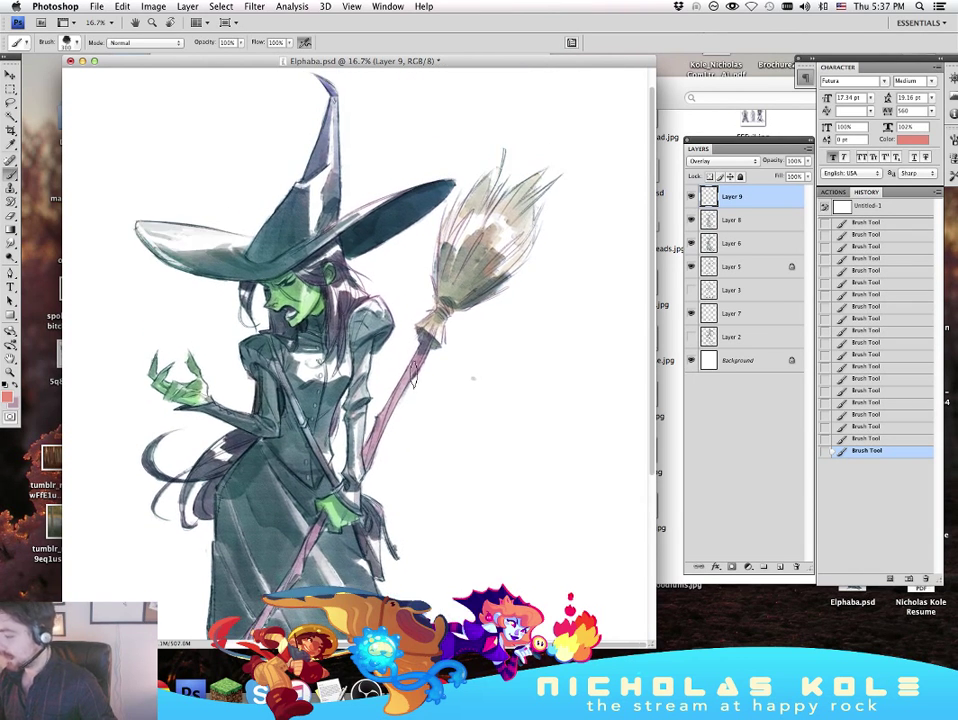
scroll(441, 345, down, 2)
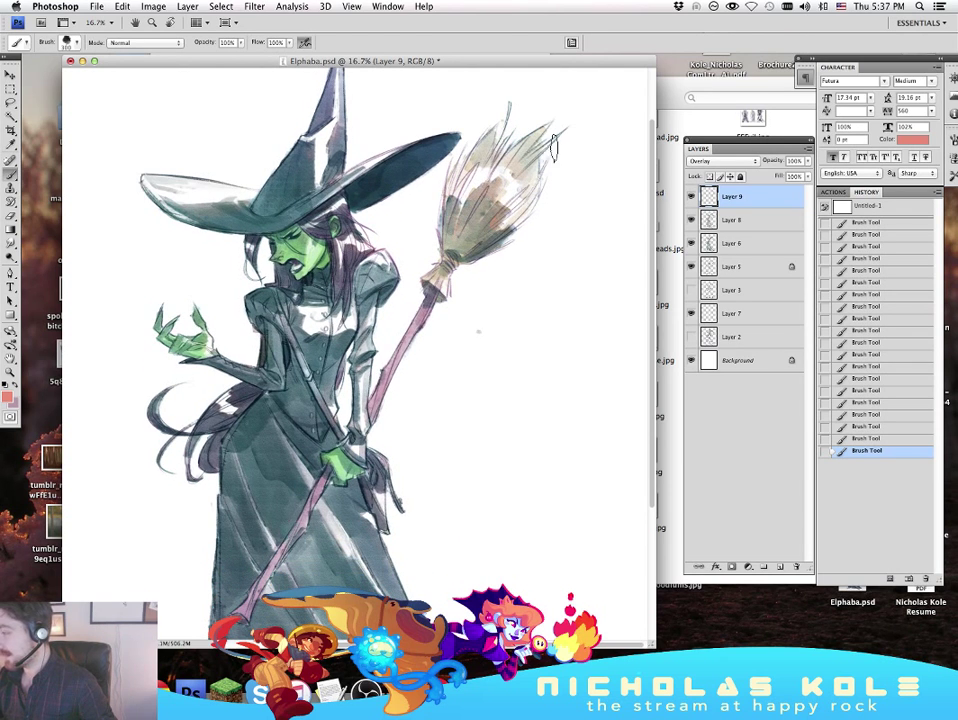
scroll(576, 321, down, 4)
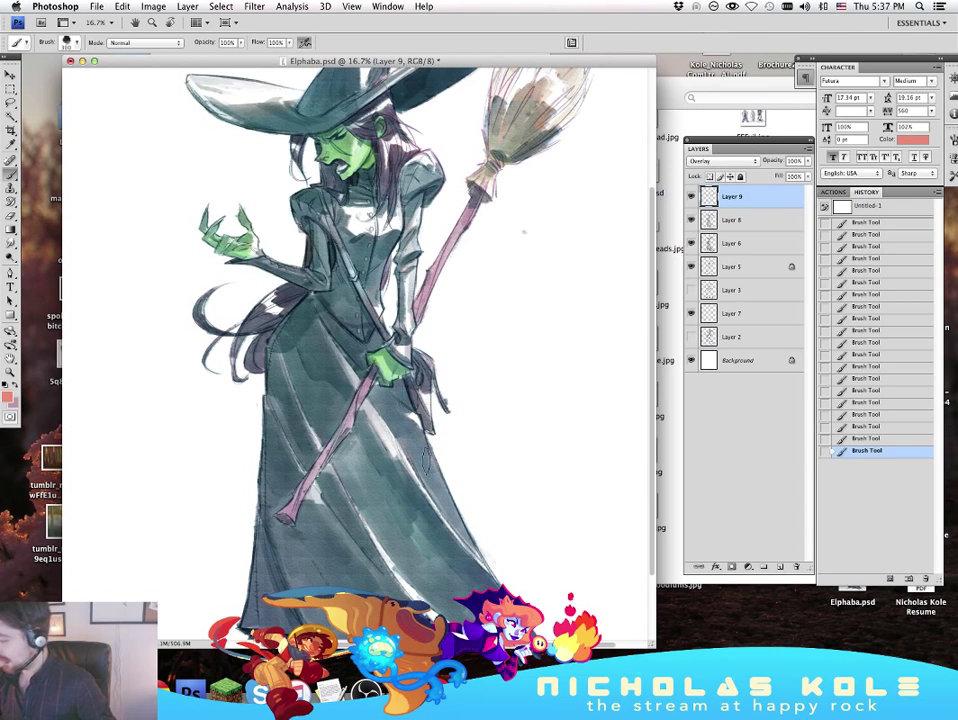
drag(540, 468, 495, 375)
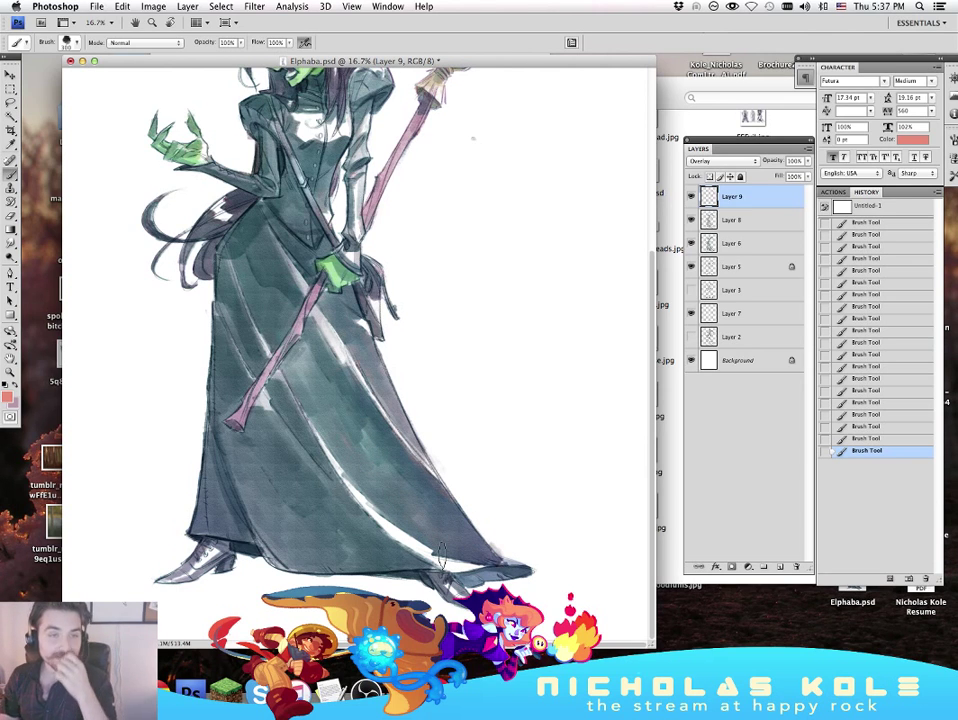
Step: Examine the coloured figure both close up and as a whole, and save the document
key(Tab)
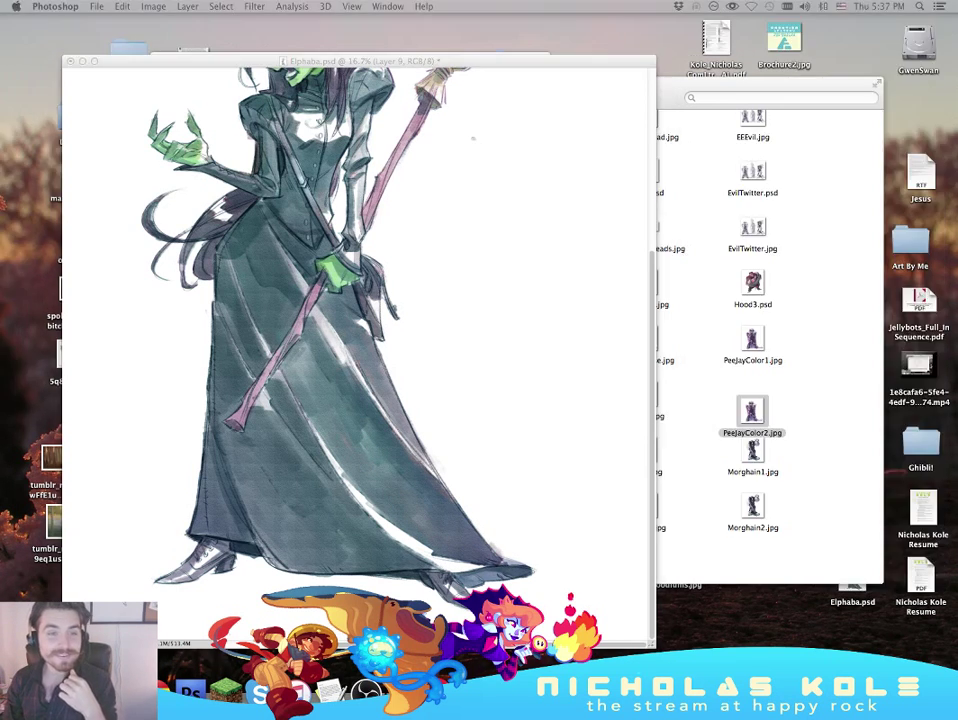
key(Tab)
scroll(487, 358, up, 10)
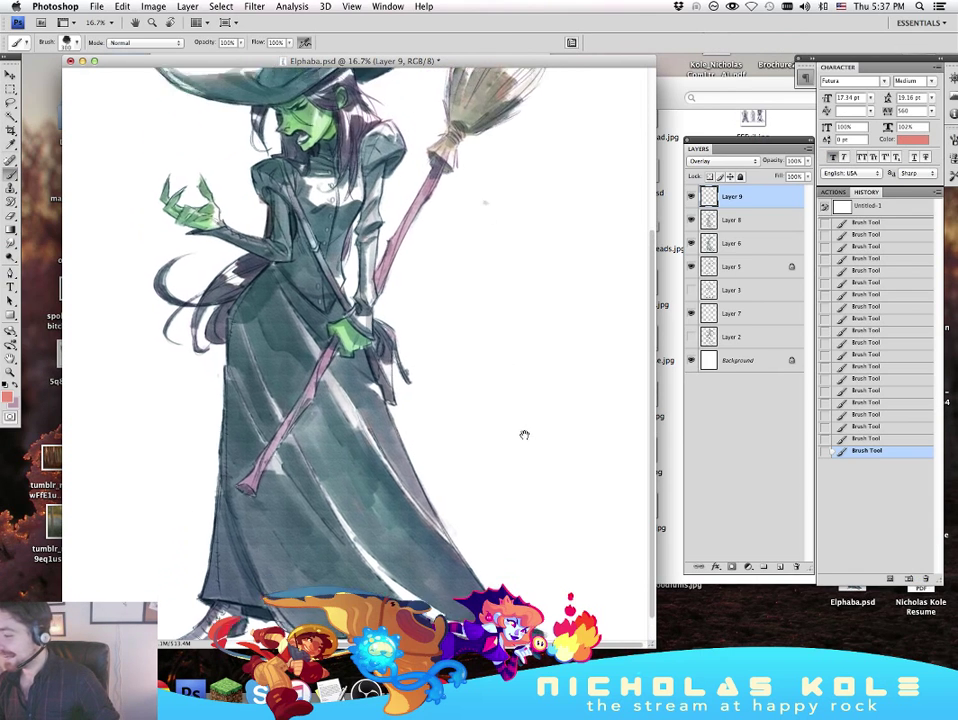
alt+click(436, 299)
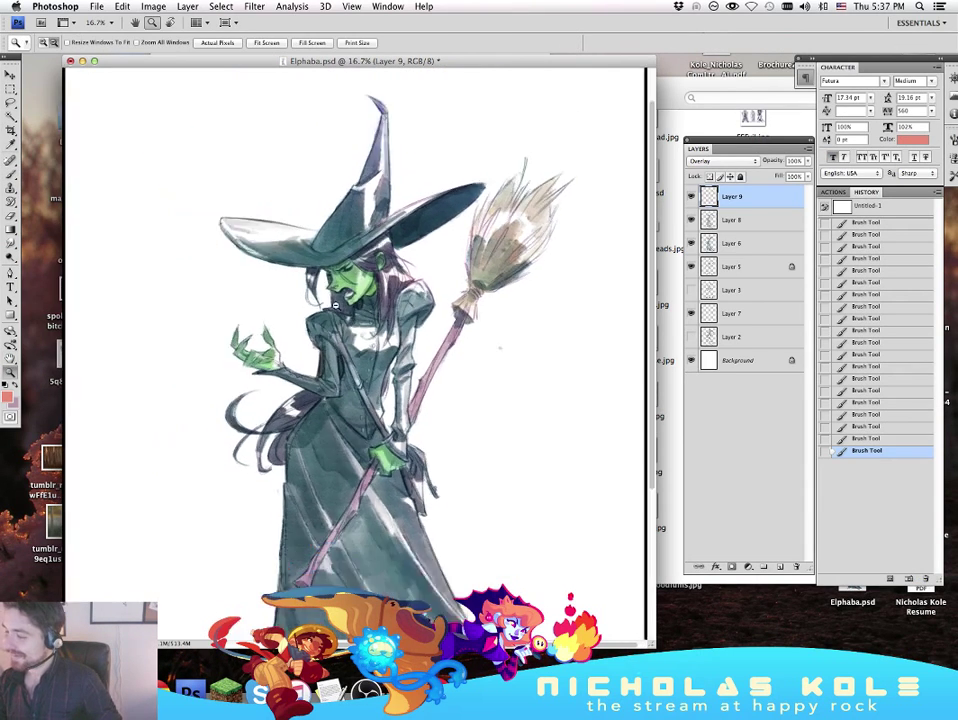
alt+click(436, 299)
alt+click(436, 299)
click(436, 299)
click(436, 299)
click(436, 299)
click(432, 296)
click(432, 296)
scroll(503, 373, down, 3)
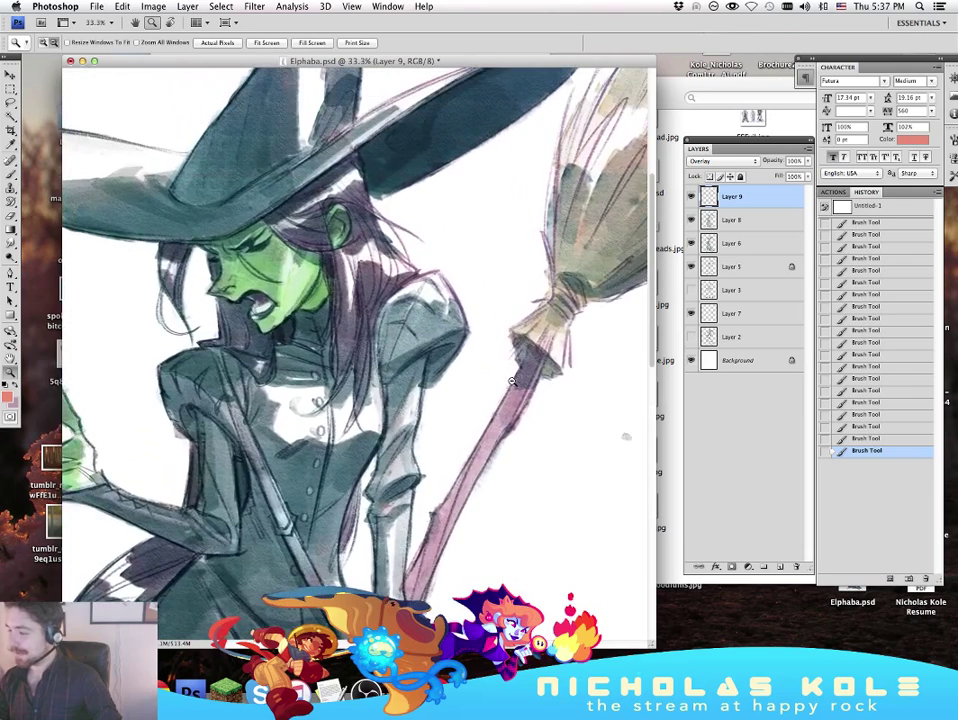
scroll(498, 376, up, 2)
drag(514, 393, 515, 416)
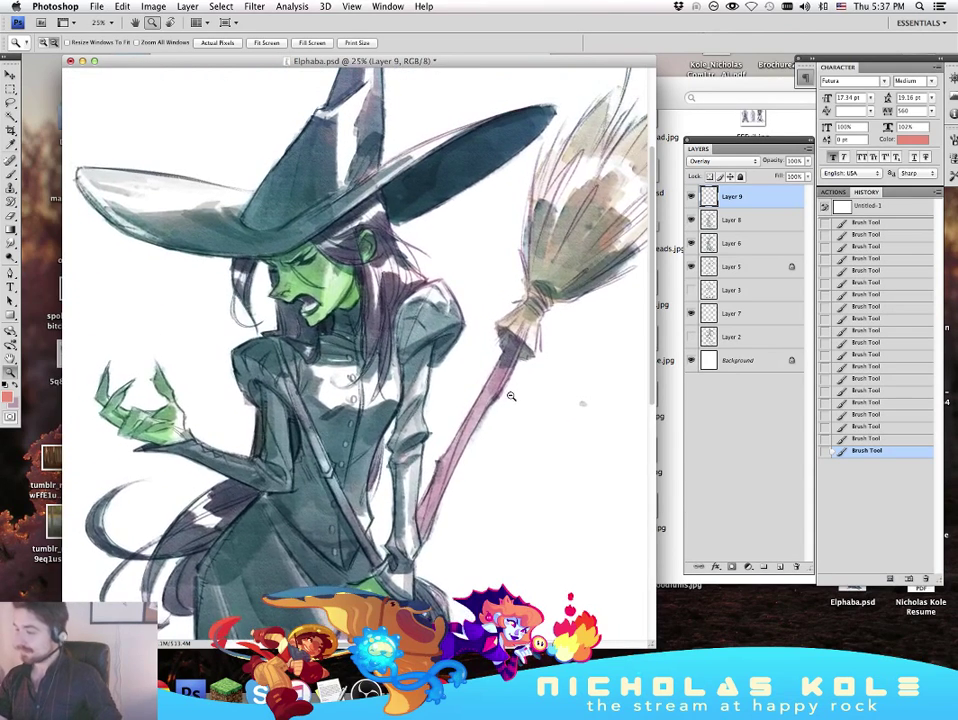
alt+click(520, 400)
drag(543, 526, 505, 434)
alt+click(499, 451)
scroll(499, 451, down, 1)
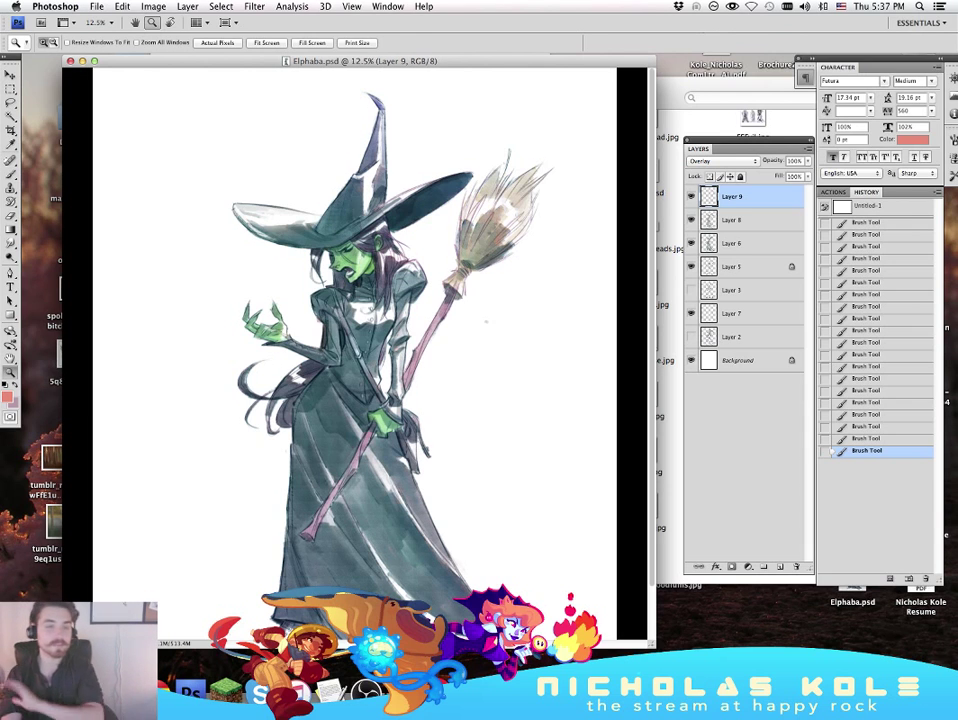
key(Tab)
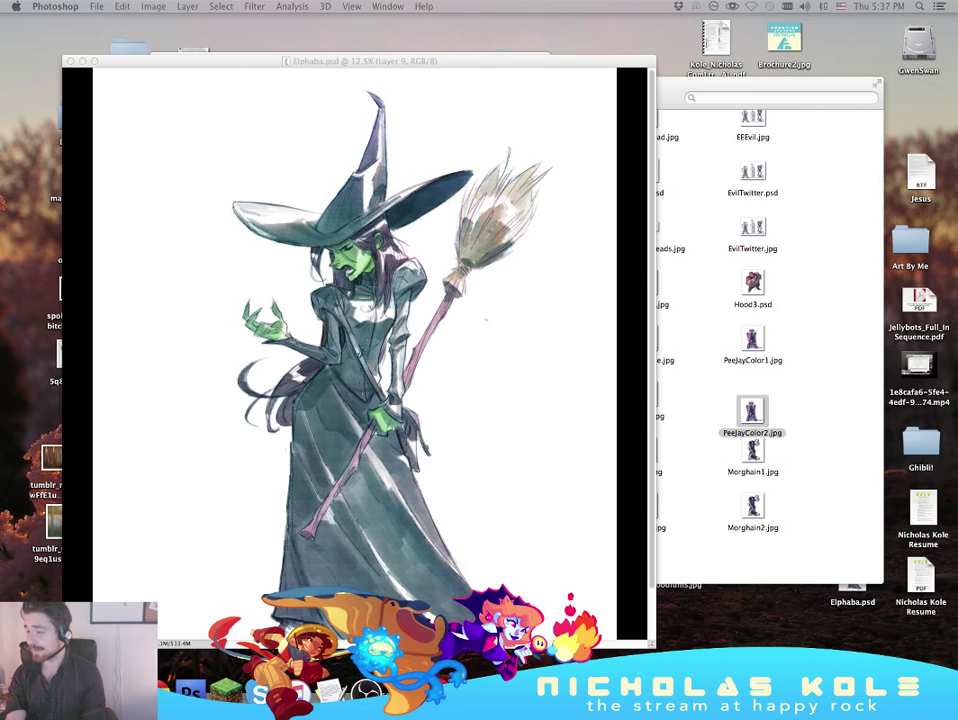
key(Tab)
click(377, 341)
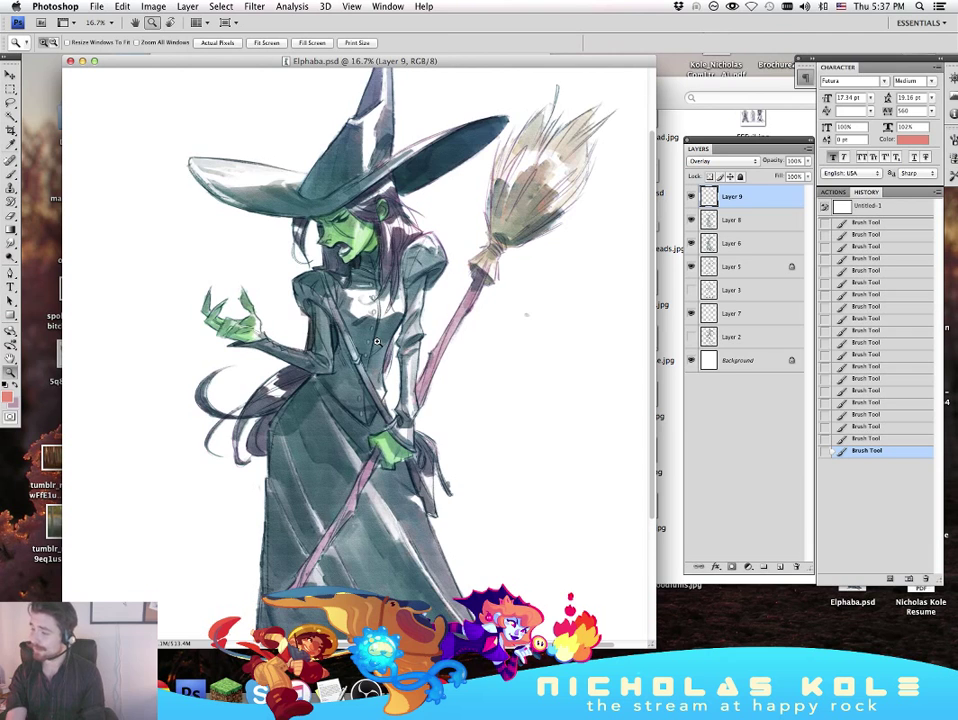
click(377, 341)
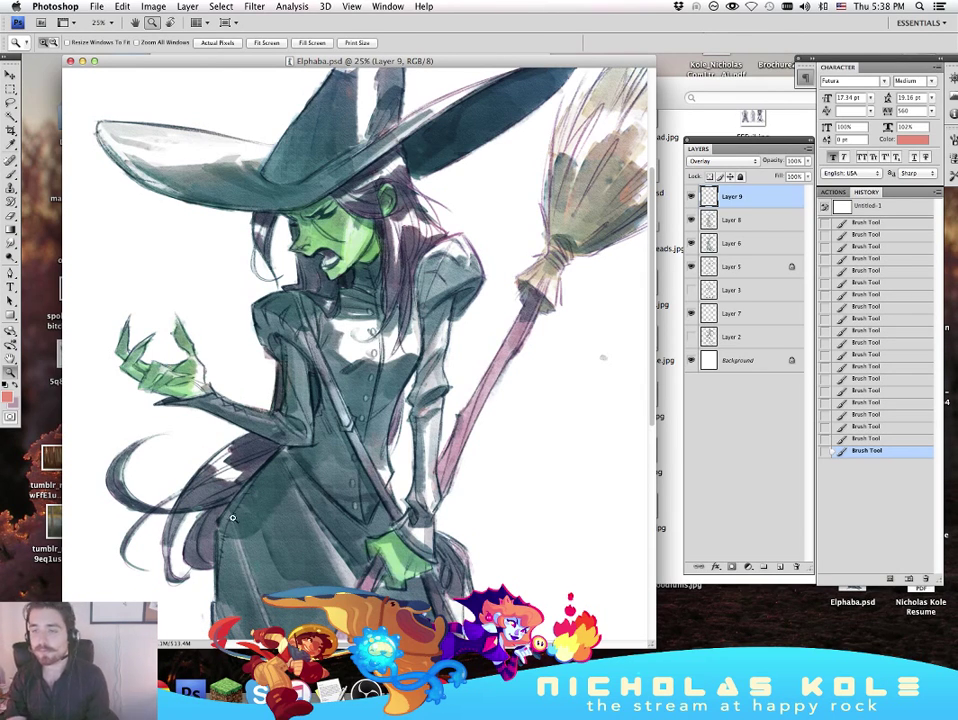
key(e)
key(super+Tab)
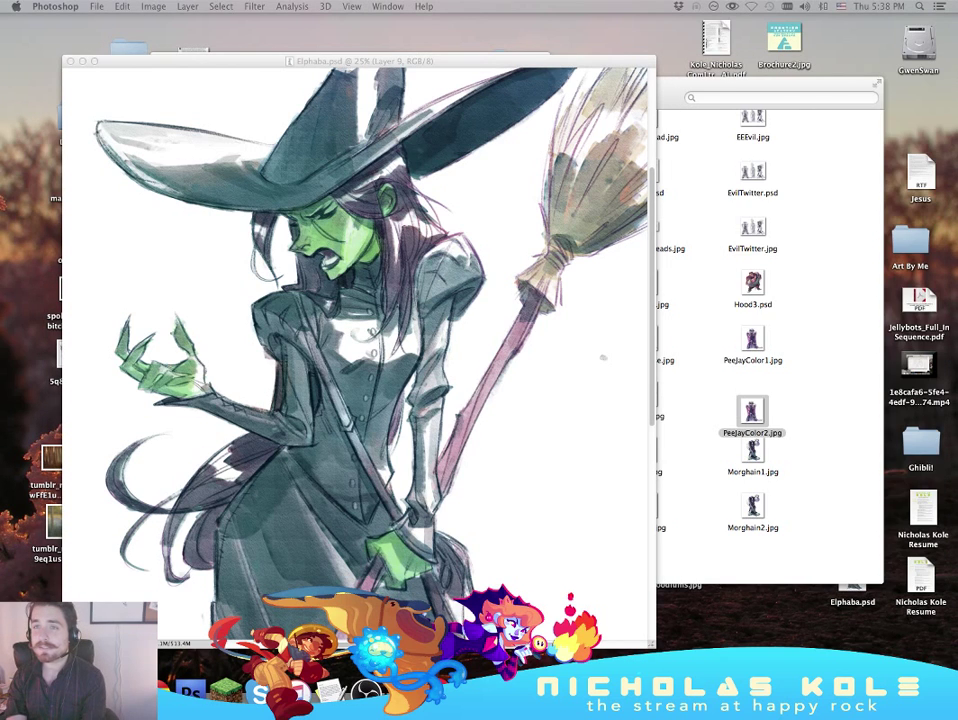